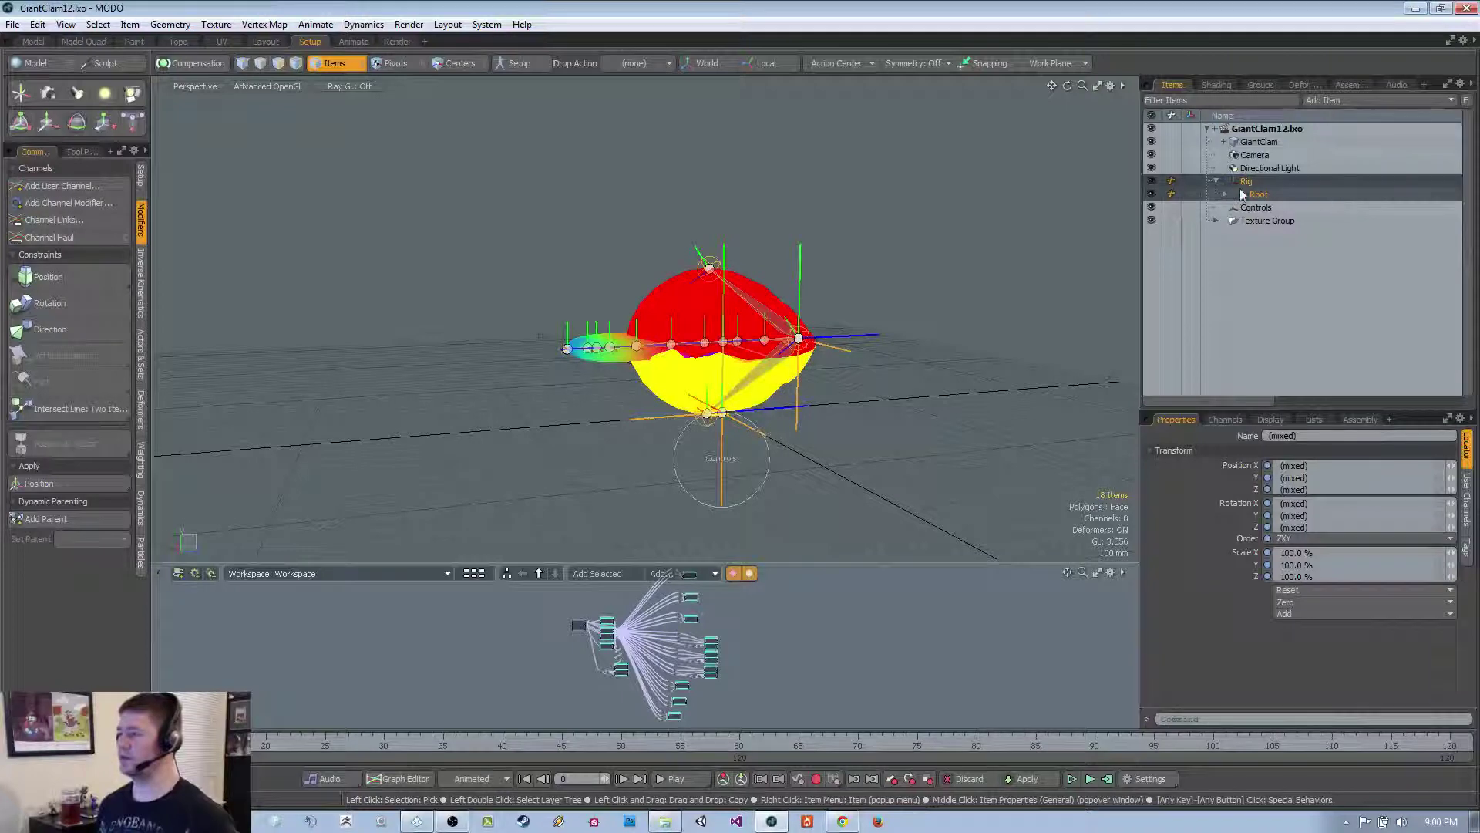
Add the GiantClam mesh to the selected rig items and switch to the Animate layout with its graph editor and item list shown
{"action": "left_click", "coordinate": [1270, 142], "text": "shift"}
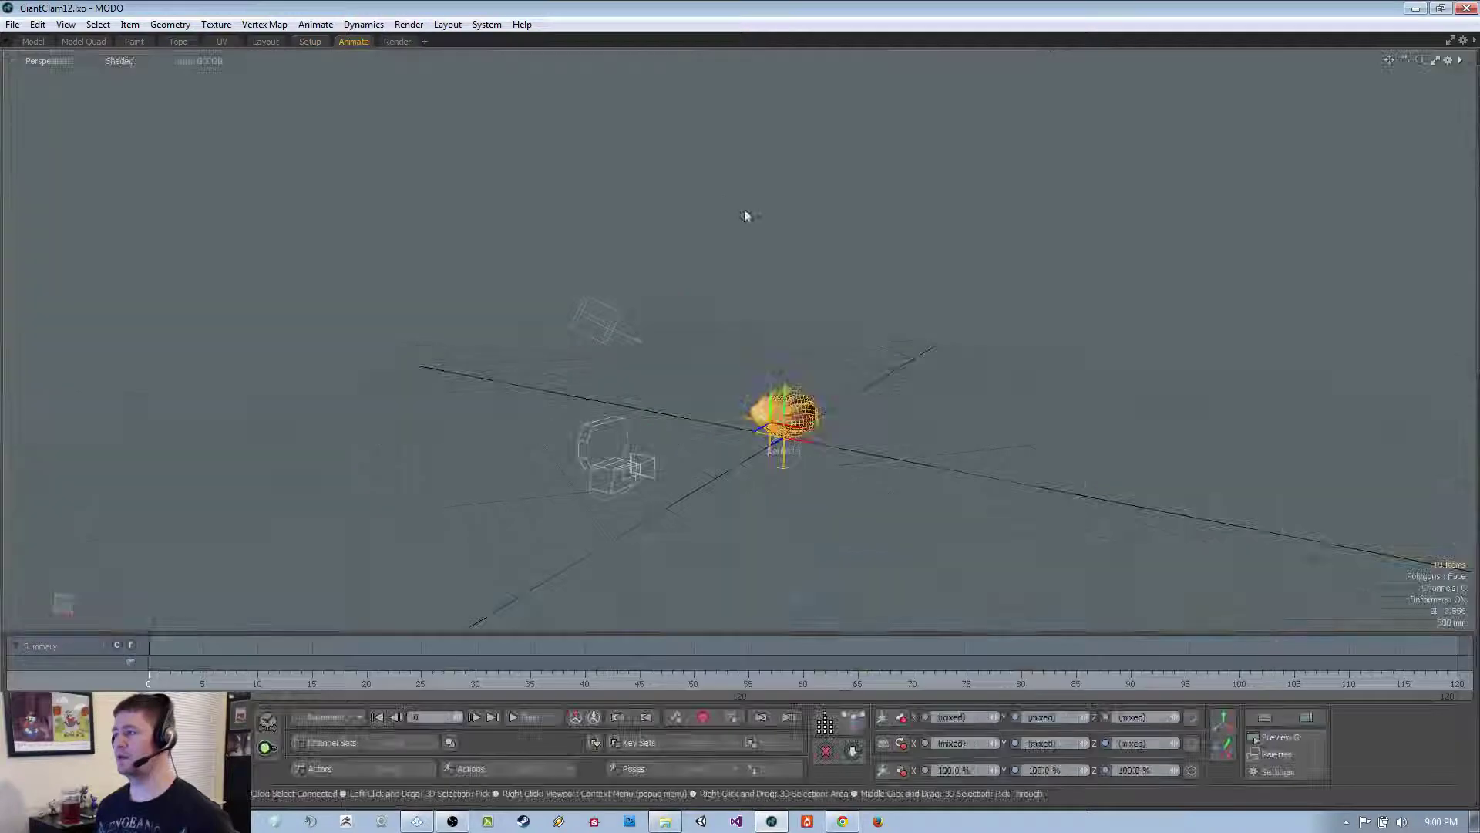
{"action": "left_click", "coordinate": [354, 41]}
{"action": "left_click_drag", "start_coordinate": [814, 351], "coordinate": [1111, 485], "text": "alt"}
{"action": "key", "text": "shift+a"}
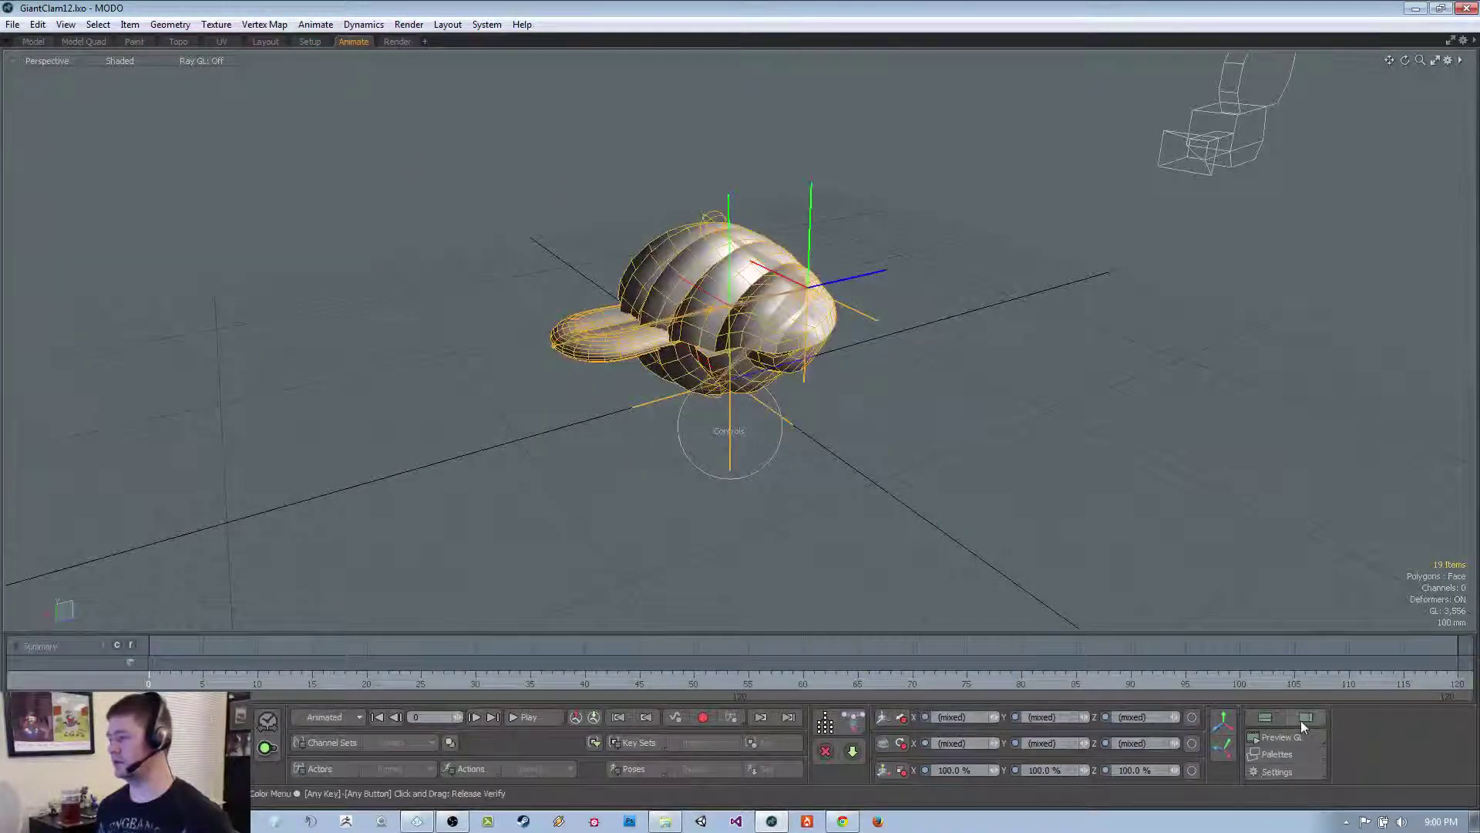
{"action": "left_click", "coordinate": [1305, 717]}
{"action": "left_click", "coordinate": [1265, 717]}
{"action": "left_click_drag", "start_coordinate": [727, 283], "coordinate": [687, 239], "text": "alt"}
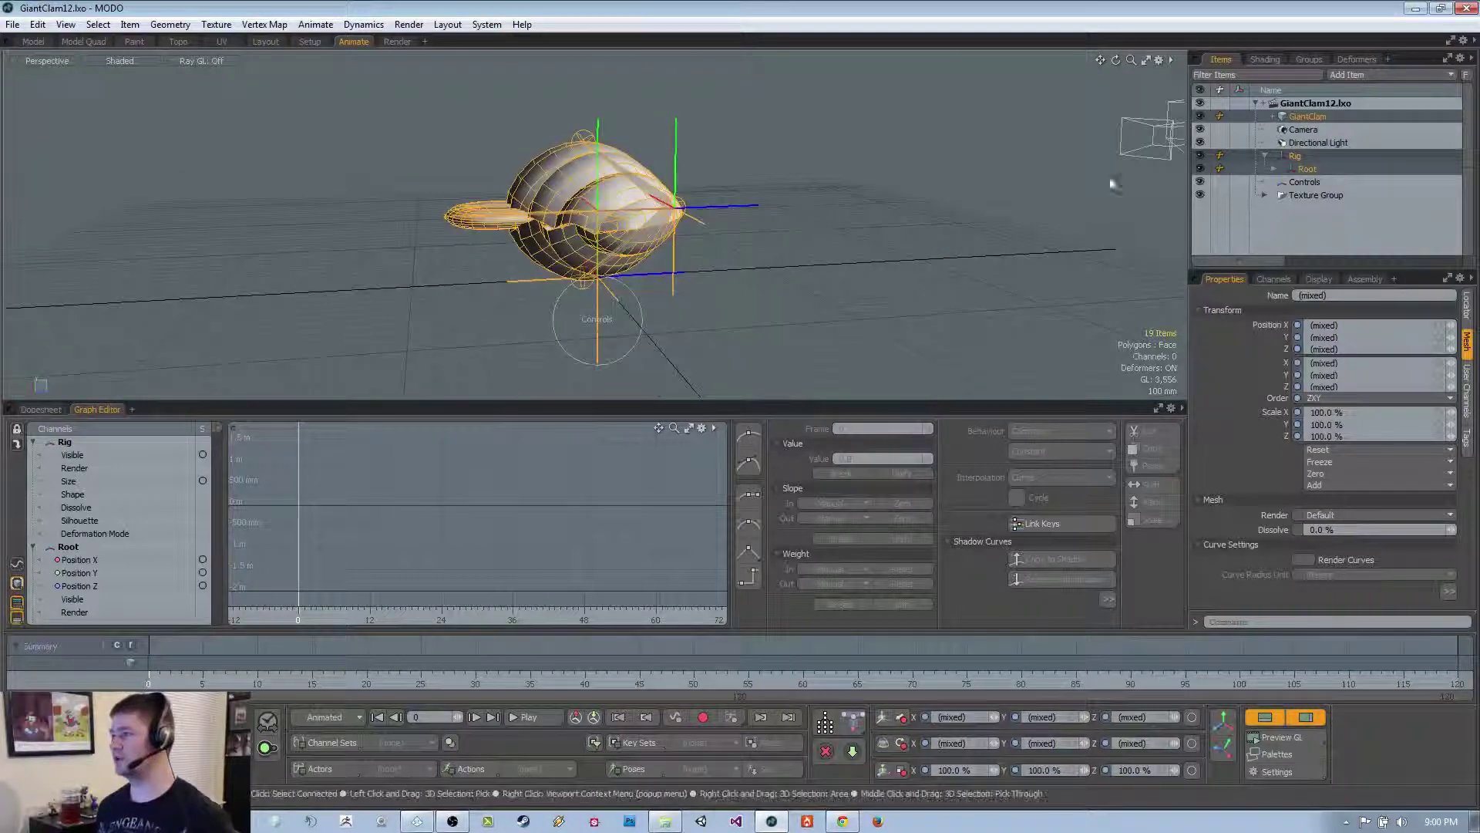
Add Controls to the item selection and create an actor named GiantClam from the selected items
{"action": "left_click", "coordinate": [1309, 58]}
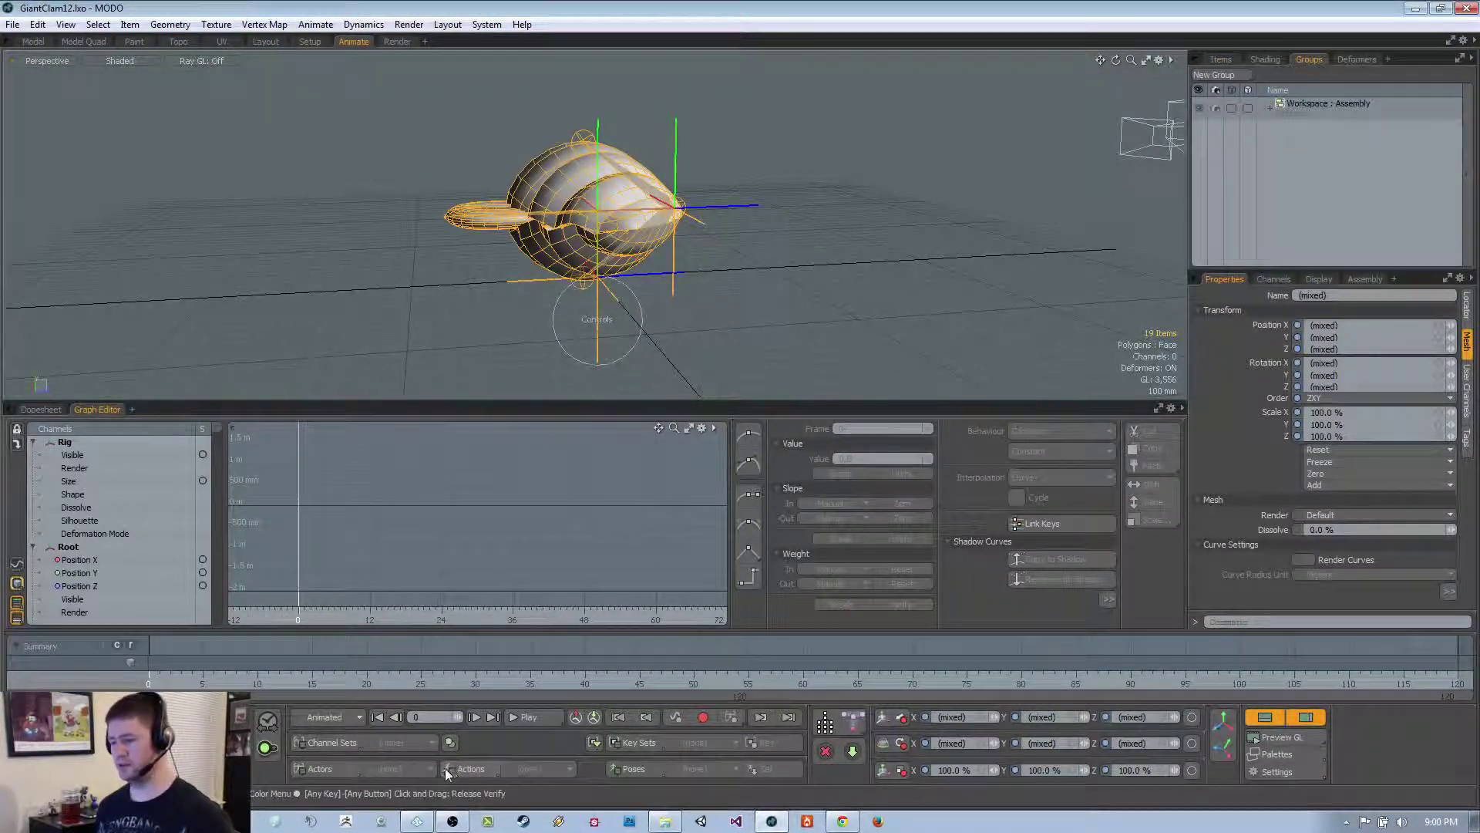
{"action": "left_click", "coordinate": [1222, 60]}
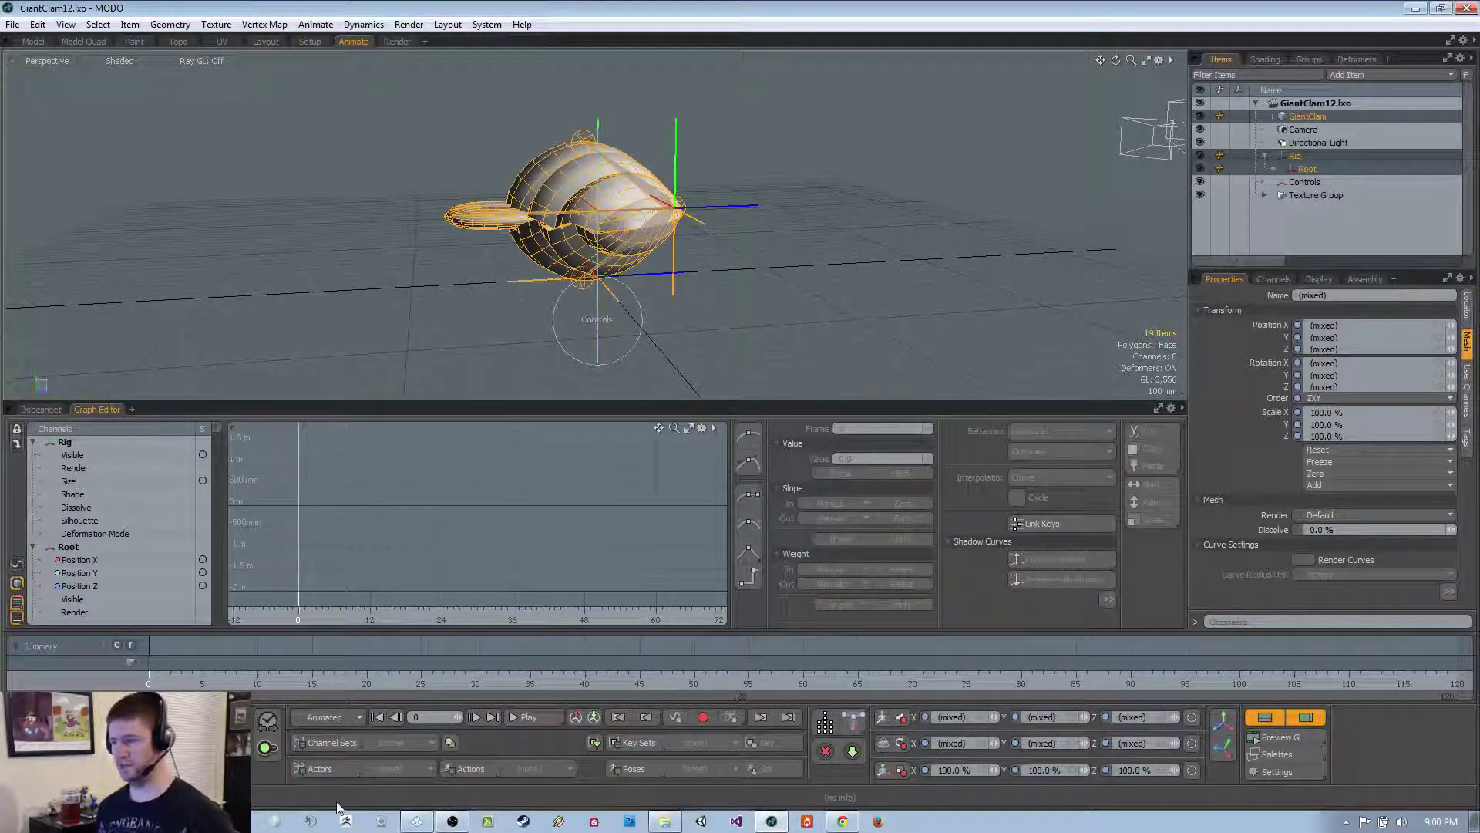
{"action": "left_click", "coordinate": [1304, 182], "text": "ctrl"}
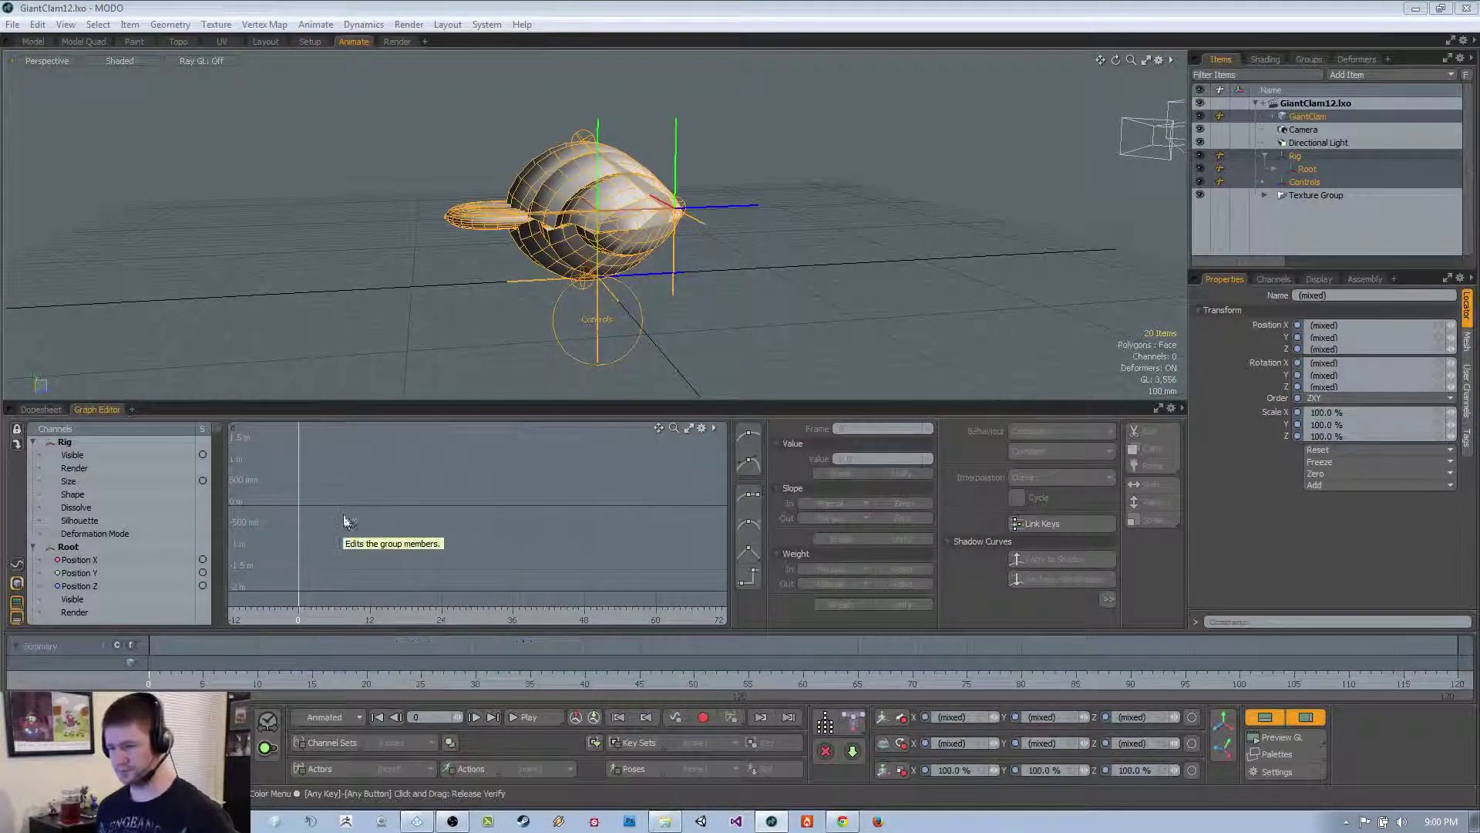
{"action": "left_click", "coordinate": [349, 484]}
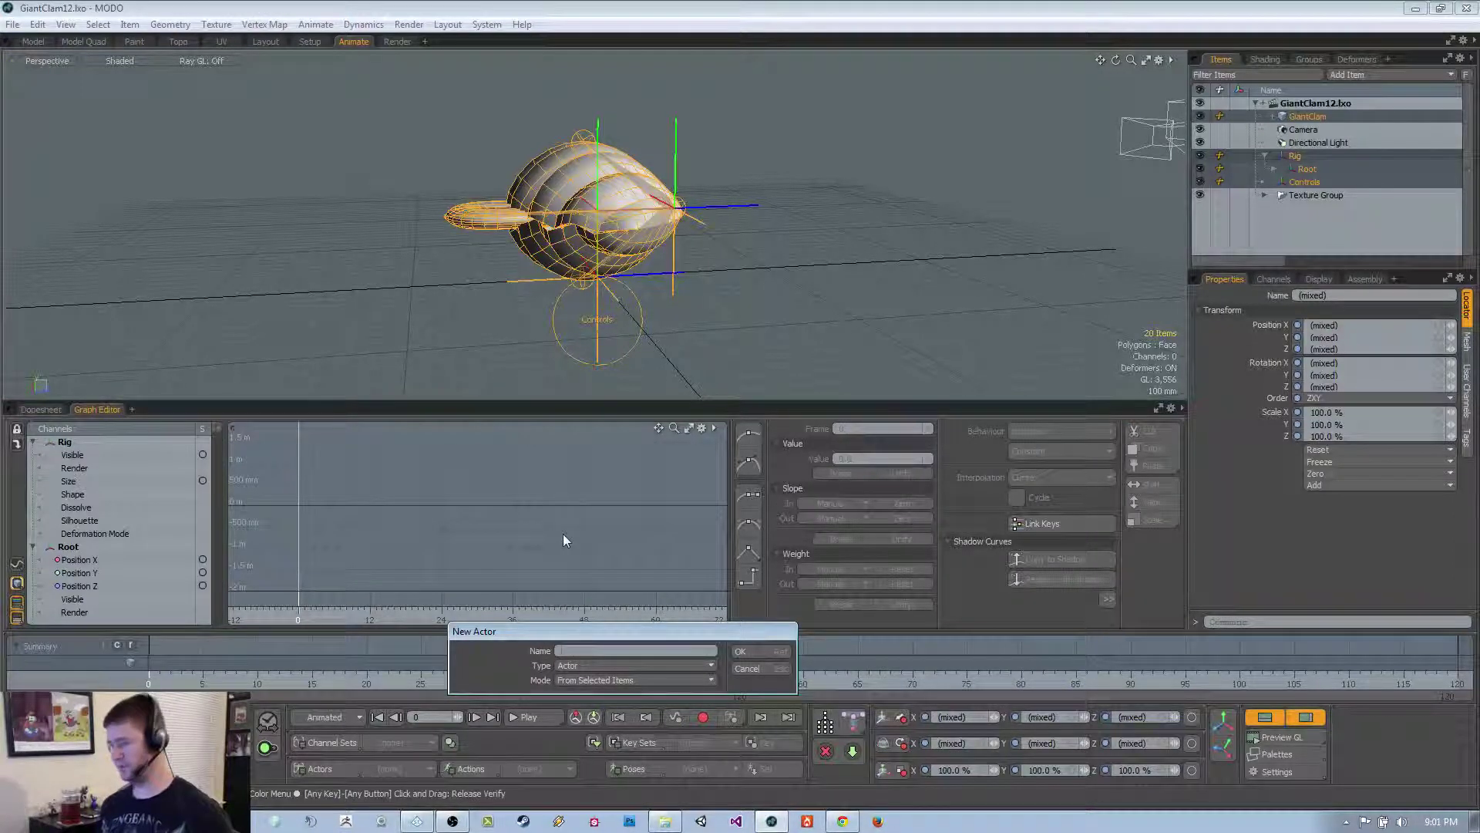
{"action": "type", "text": "GiantClam"}
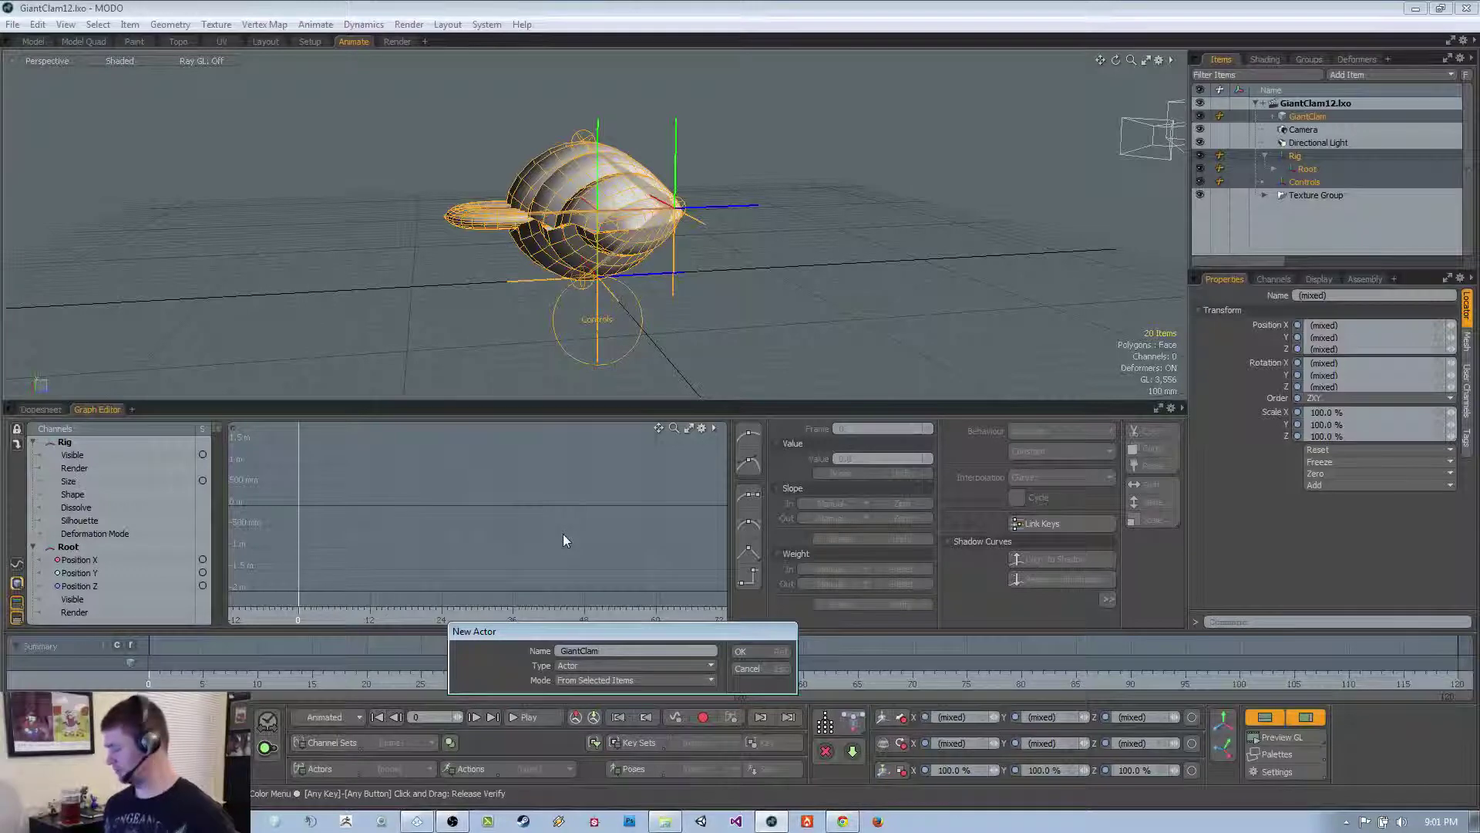
{"action": "key", "text": "Return"}
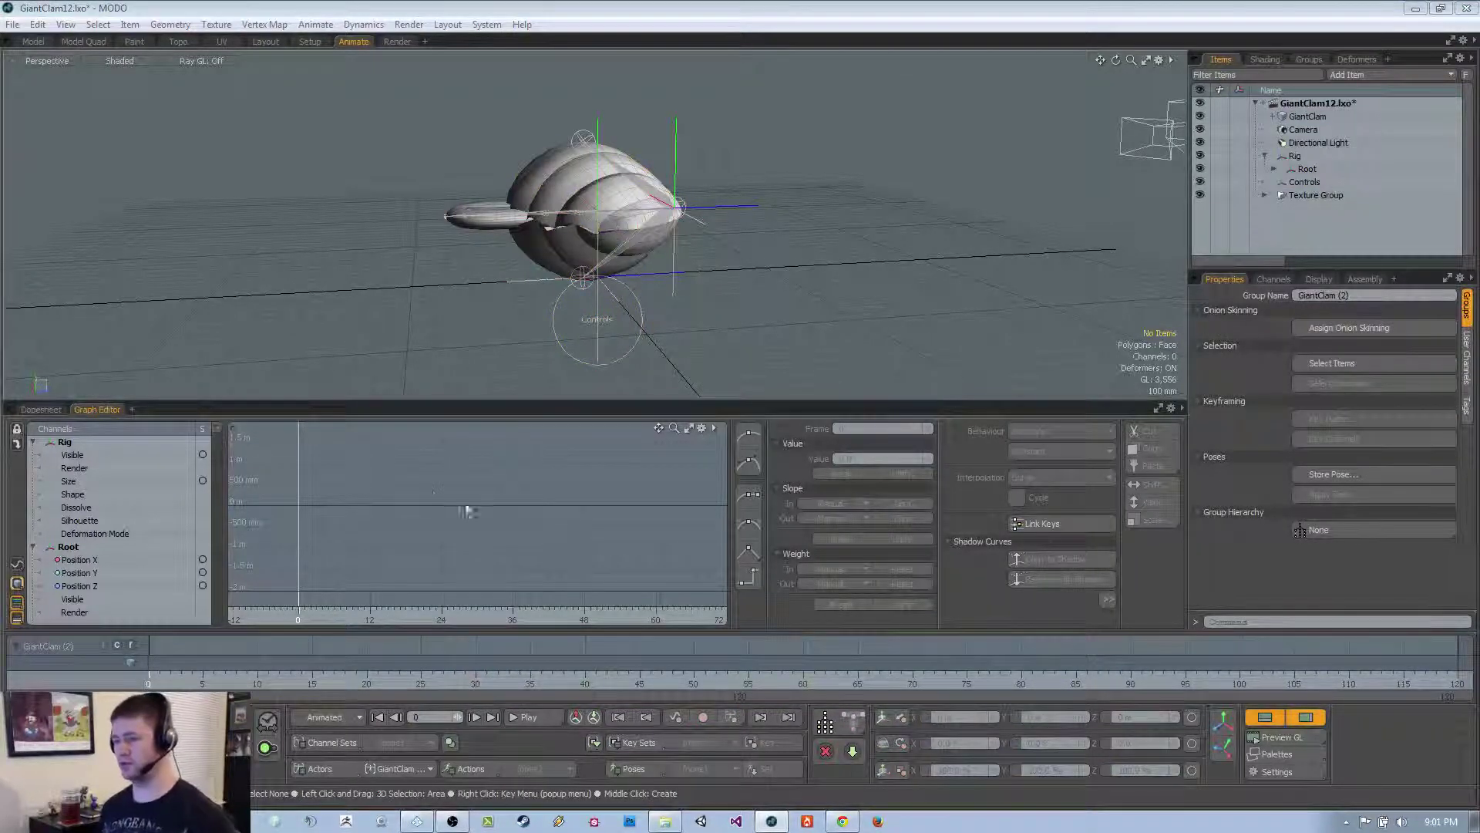
Enlarge the 3D viewport by shrinking the graph editor area beneath it
{"action": "left_click", "coordinate": [819, 284]}
{"action": "left_click_drag", "start_coordinate": [820, 284], "coordinate": [845, 276], "text": "alt"}
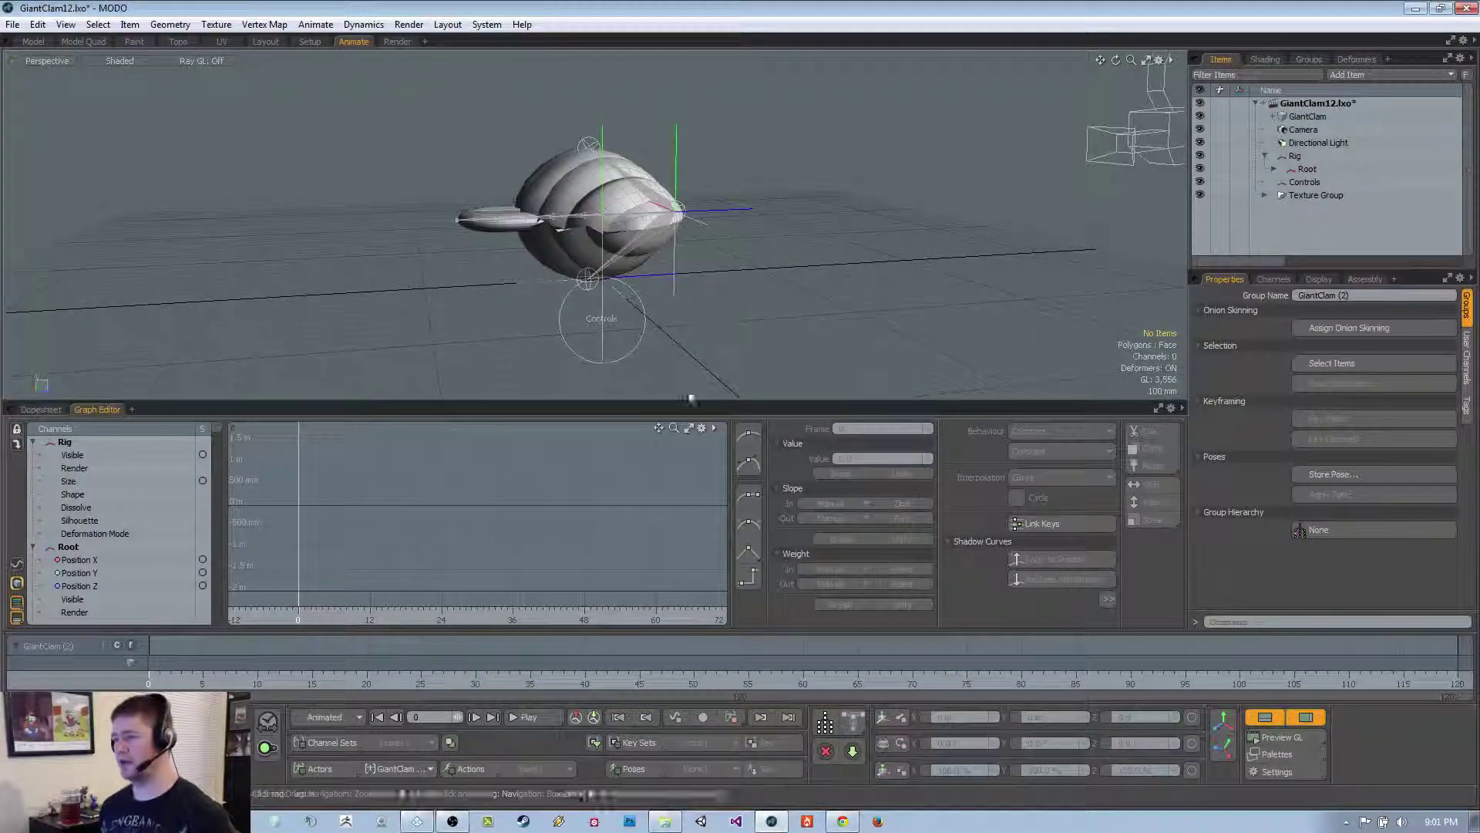
{"action": "left_click_drag", "start_coordinate": [689, 399], "coordinate": [694, 506]}
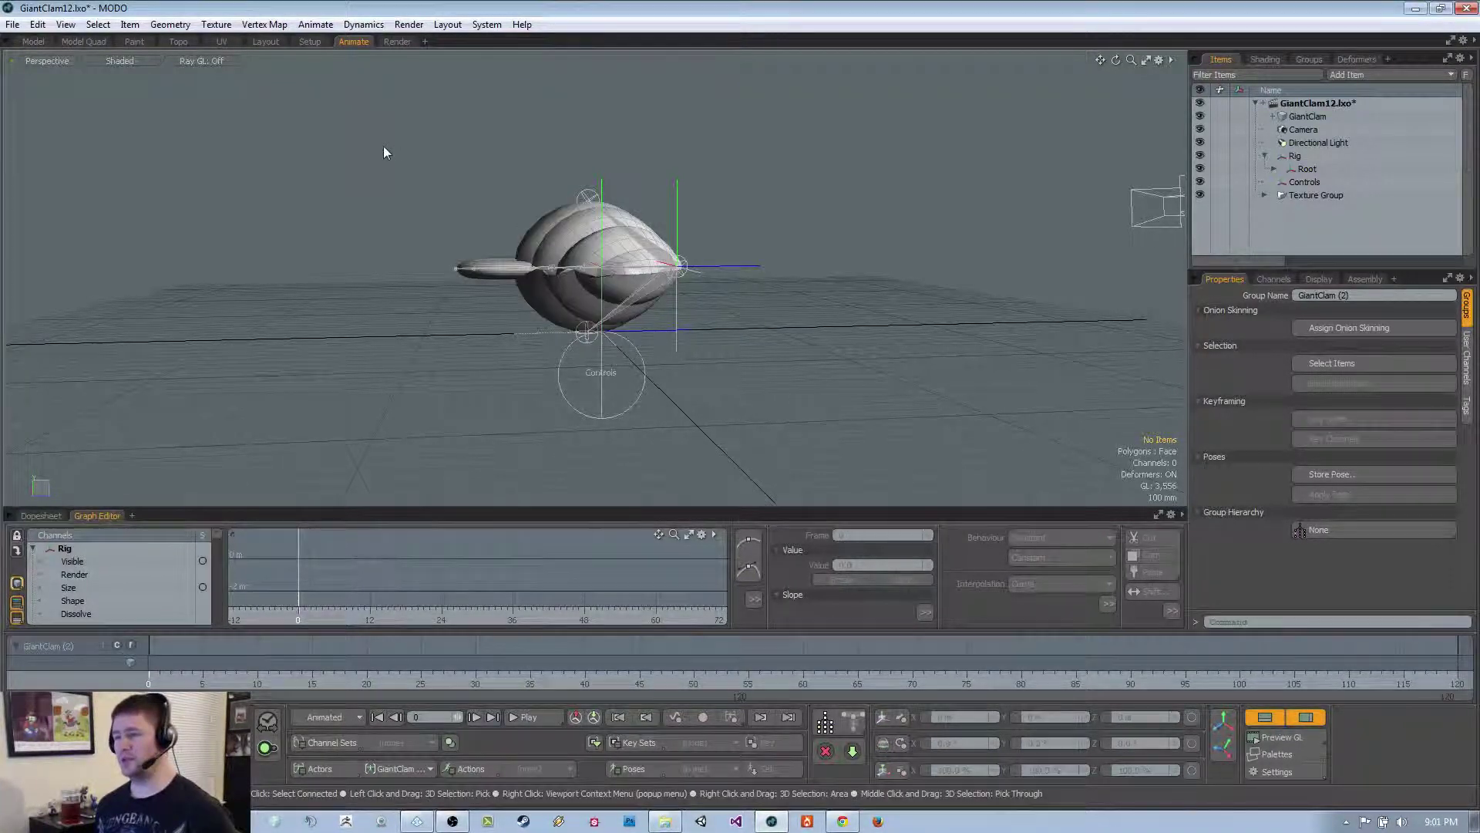
Examine the FBX export preferences, including the animation sampling and the option for exporting actions into separate takes
{"action": "left_click", "coordinate": [486, 24]}
{"action": "left_click", "coordinate": [420, 42]}
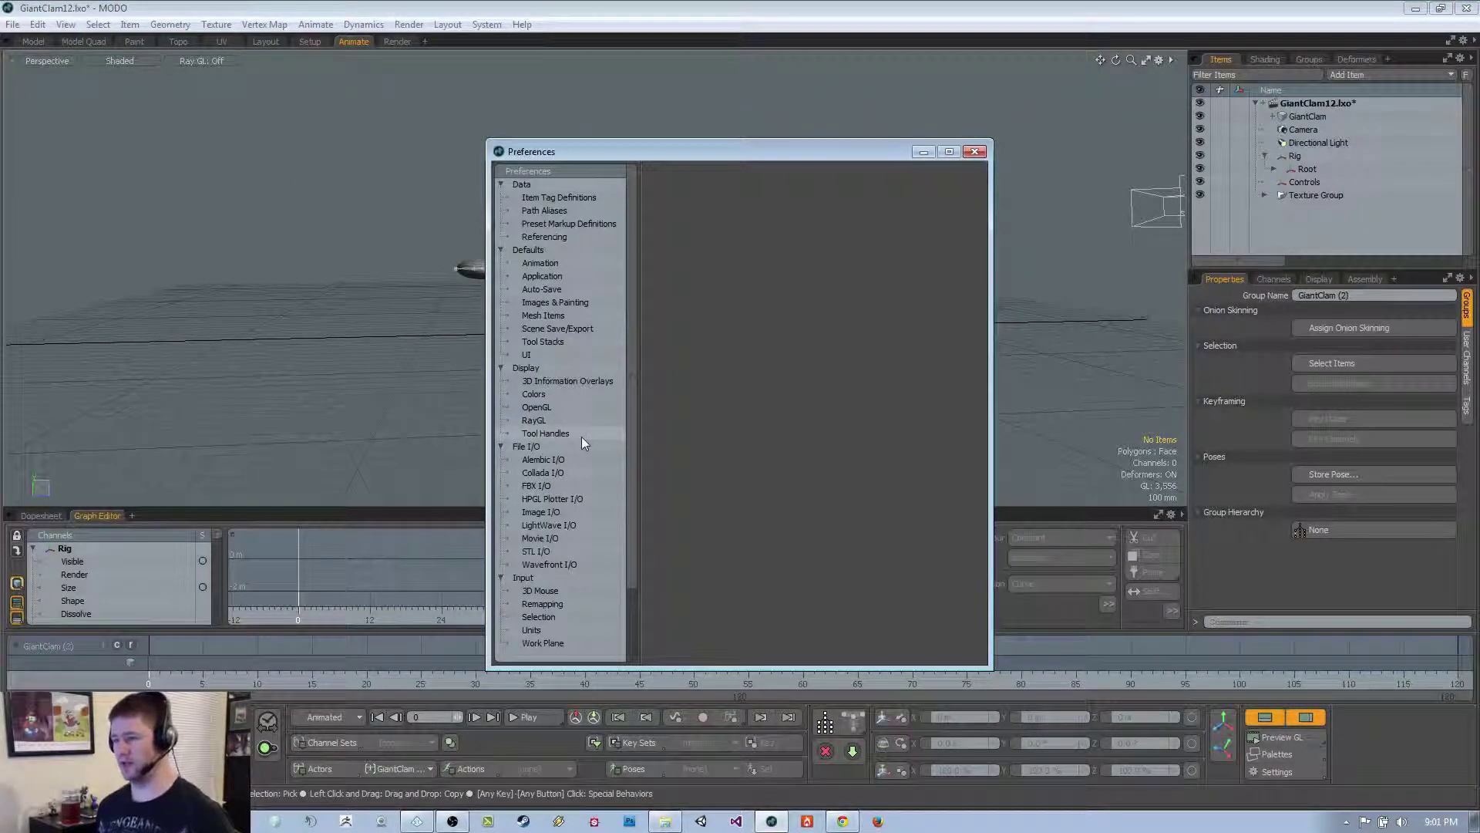
{"action": "left_click", "coordinate": [574, 485]}
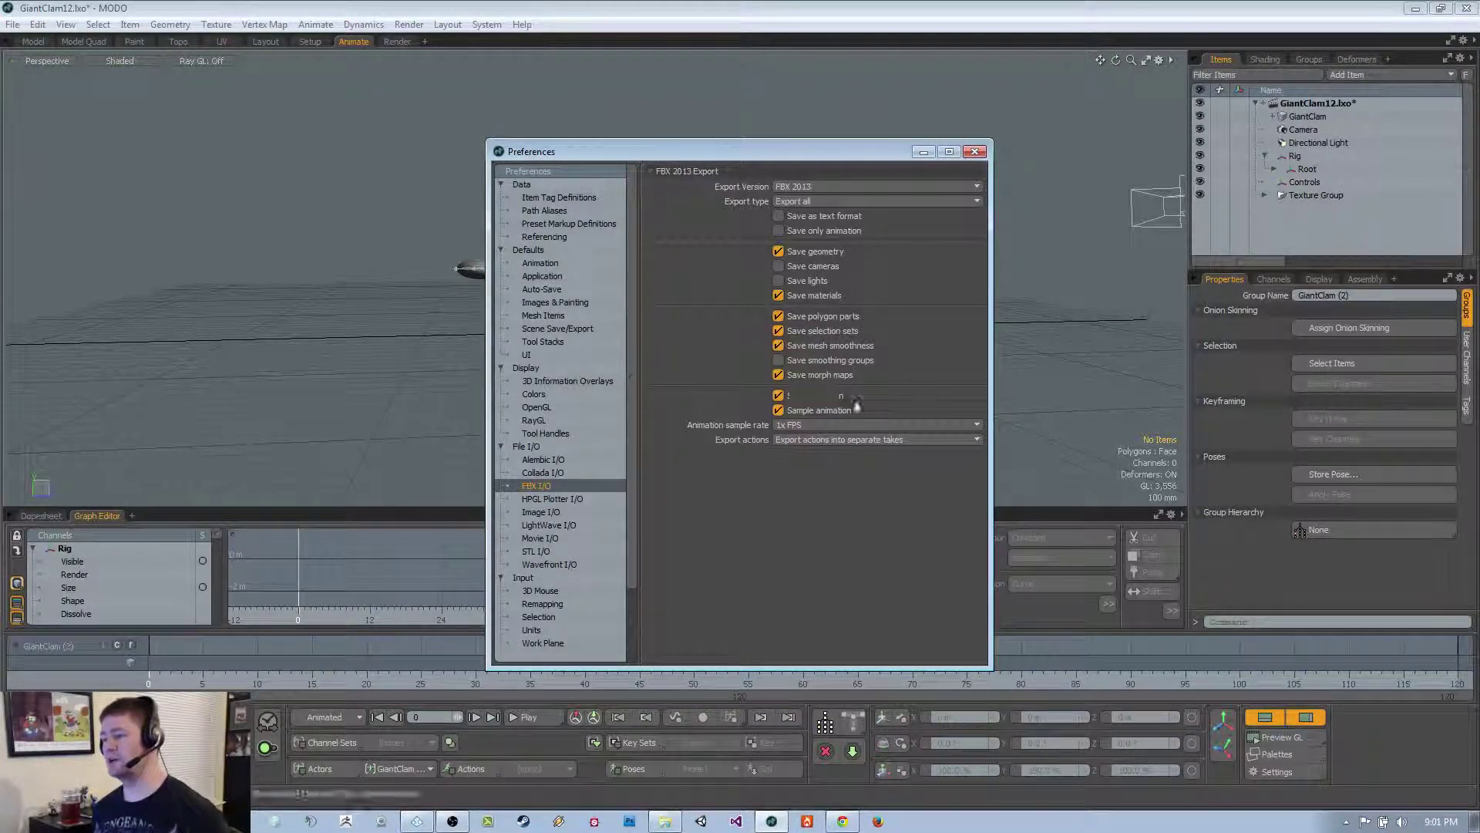
{"action": "left_click", "coordinate": [971, 153]}
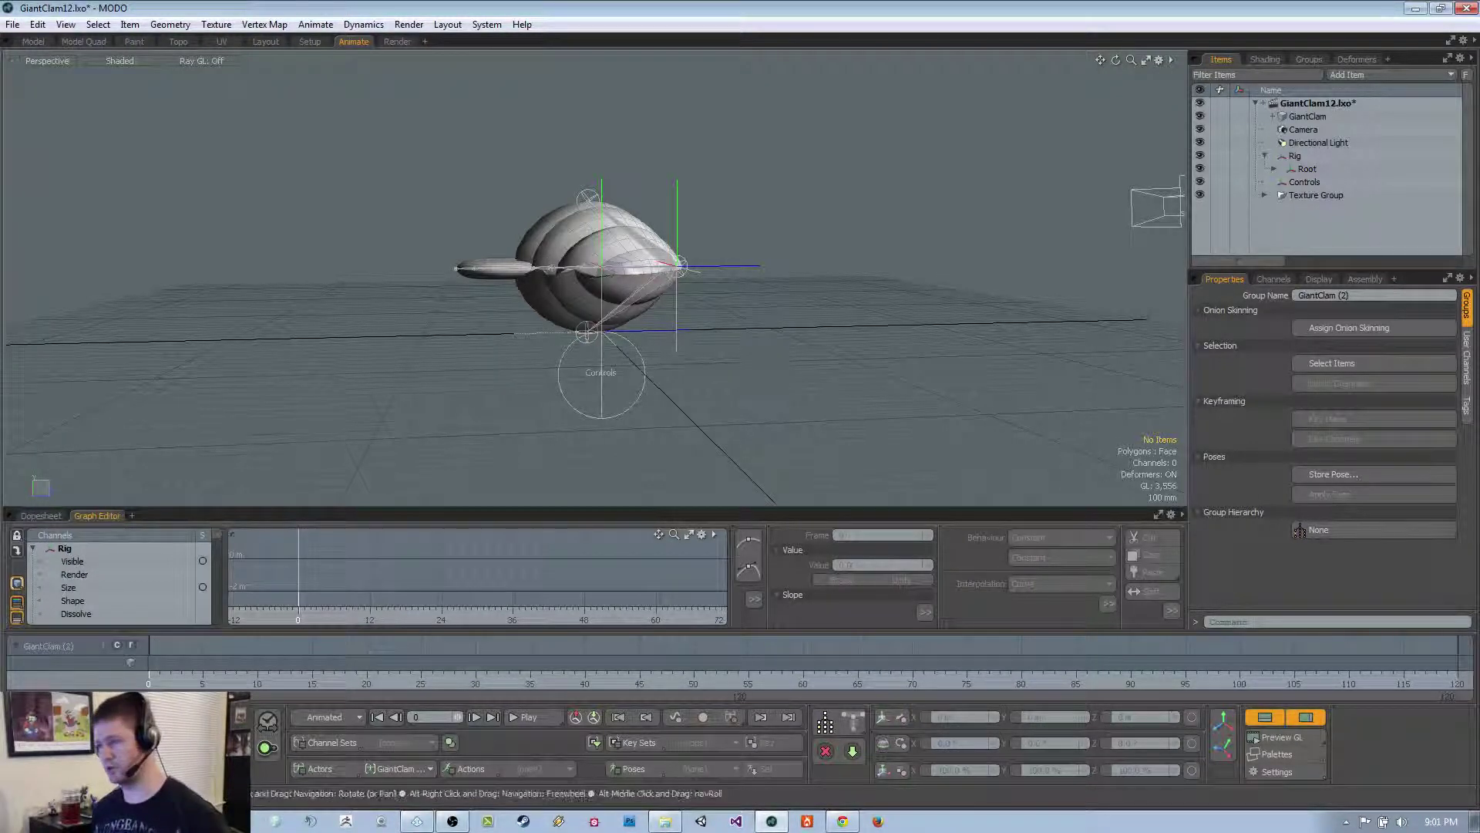
Create a new action named Closed for the GiantClam actor
{"action": "left_click_drag", "start_coordinate": [755, 350], "coordinate": [768, 334], "text": "alt"}
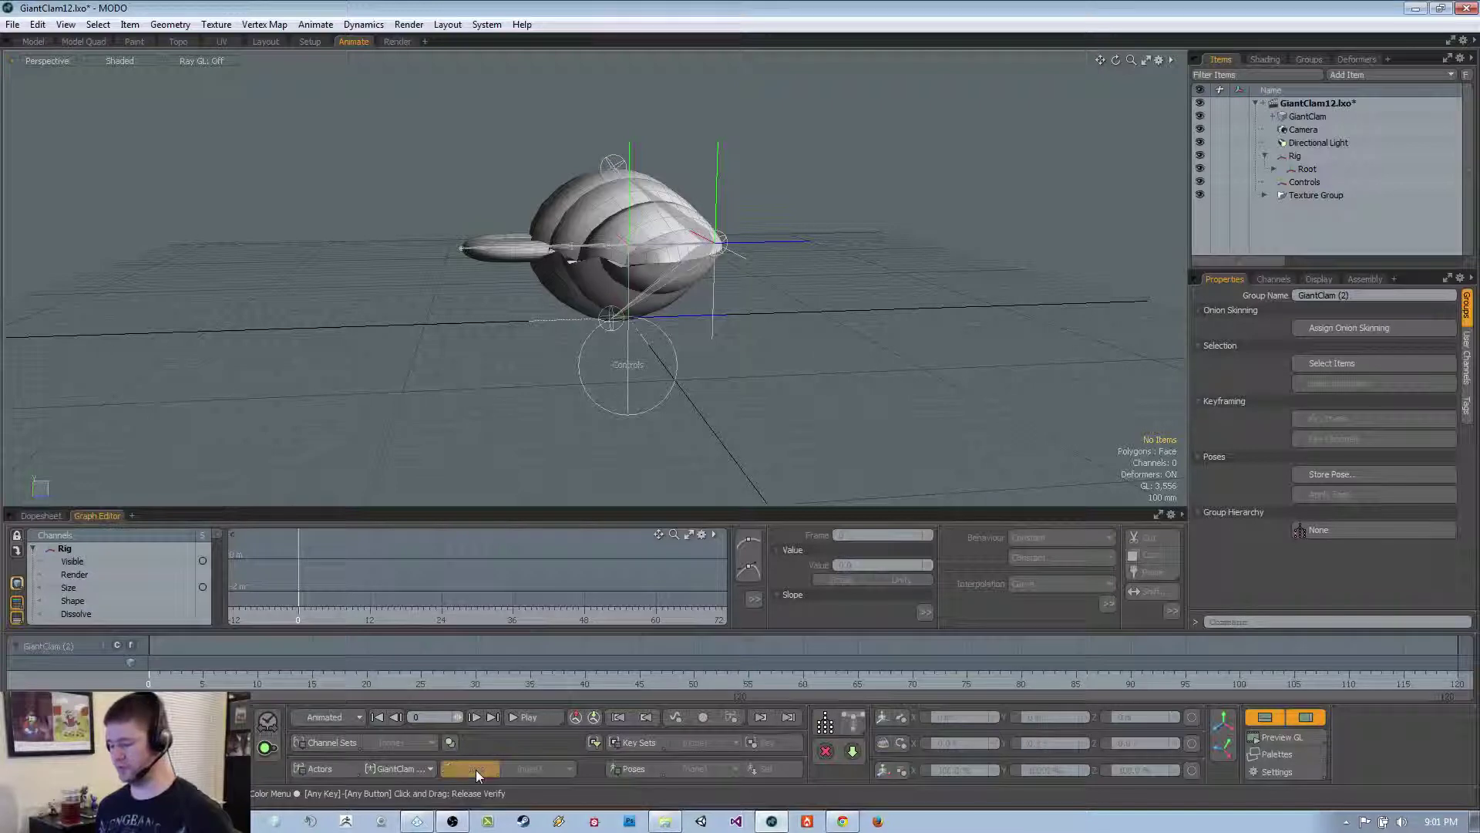
{"action": "left_click", "coordinate": [478, 640]}
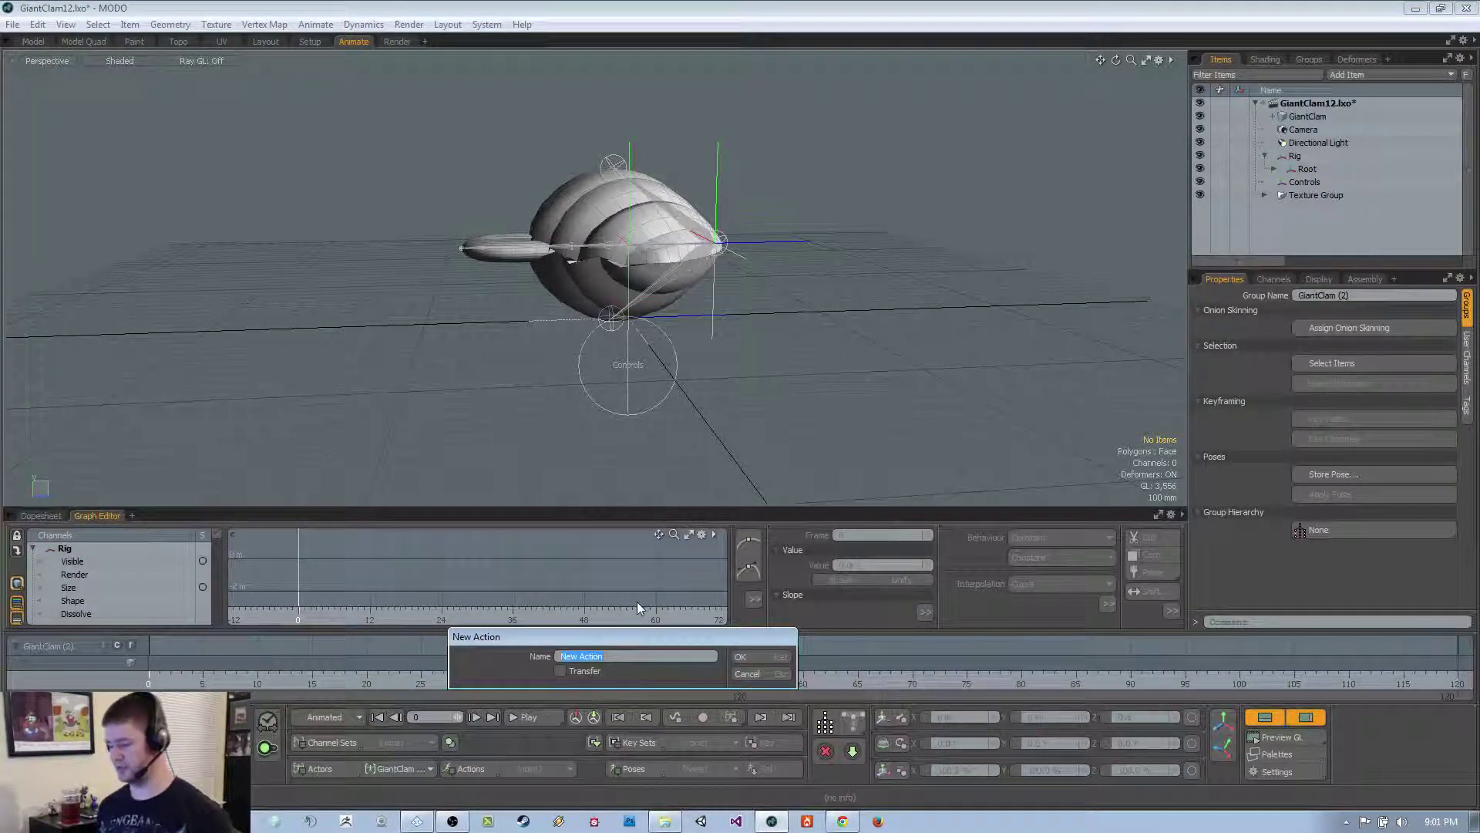
{"action": "type", "text": "C"}
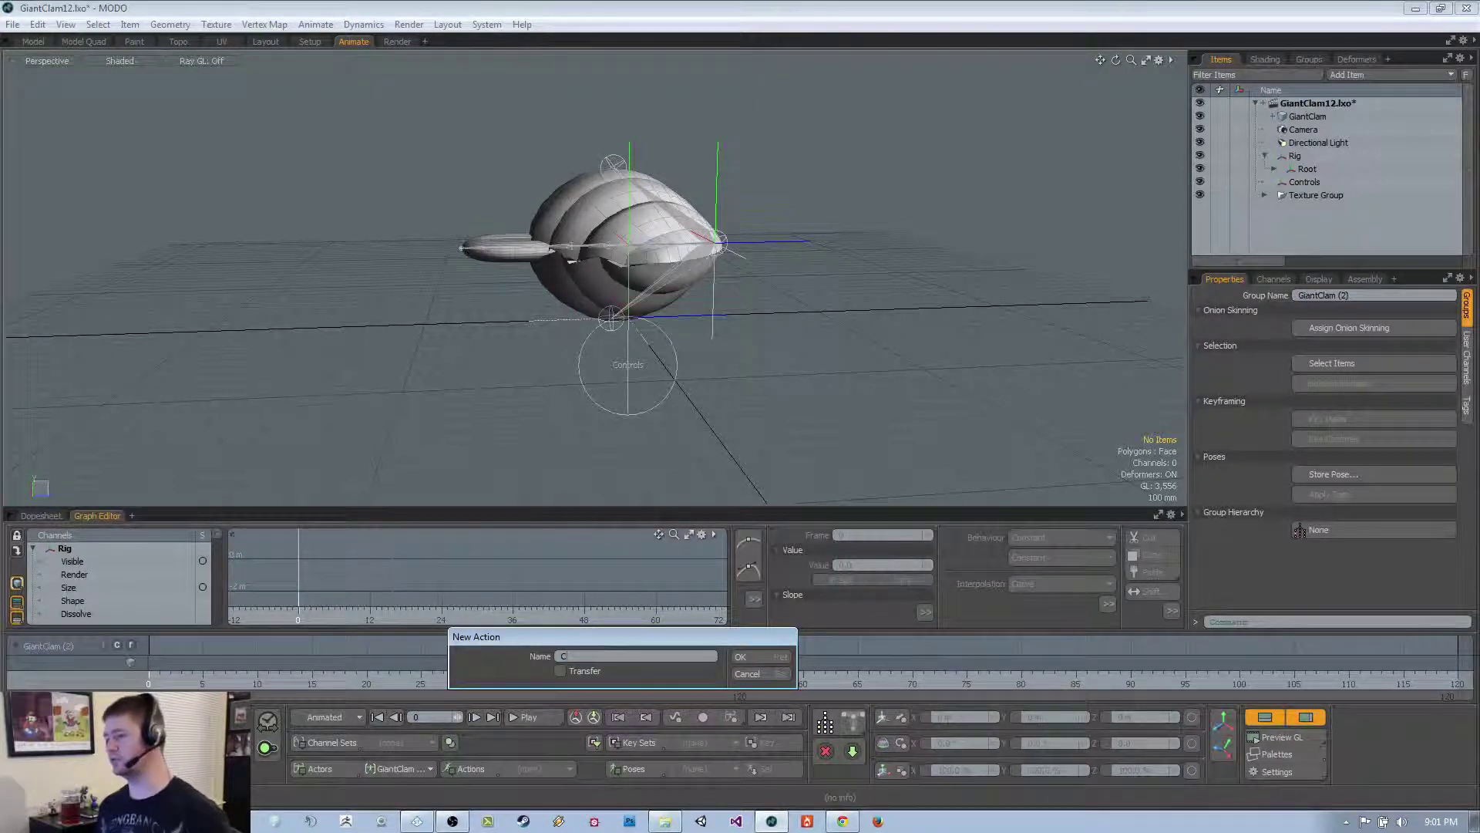
{"action": "type", "text": "losed"}
{"action": "key", "text": "Return"}
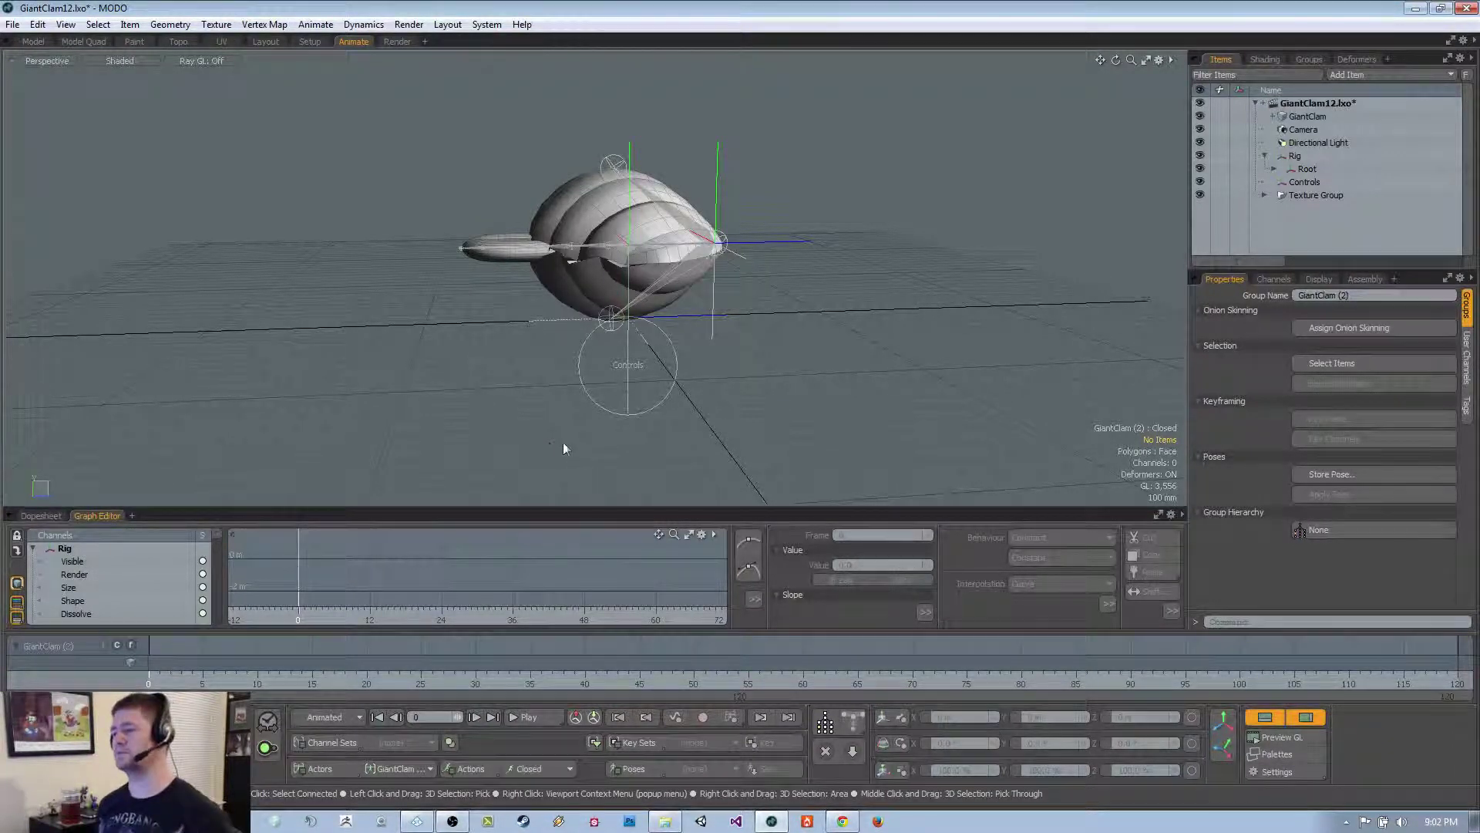
Place the Controls locator's channel list clear of the clam and key all of its listed channels at frame 0
{"action": "left_click_drag", "start_coordinate": [593, 440], "coordinate": [740, 339], "text": "alt"}
{"action": "left_click_drag", "start_coordinate": [1126, 321], "coordinate": [767, 400], "text": "alt"}
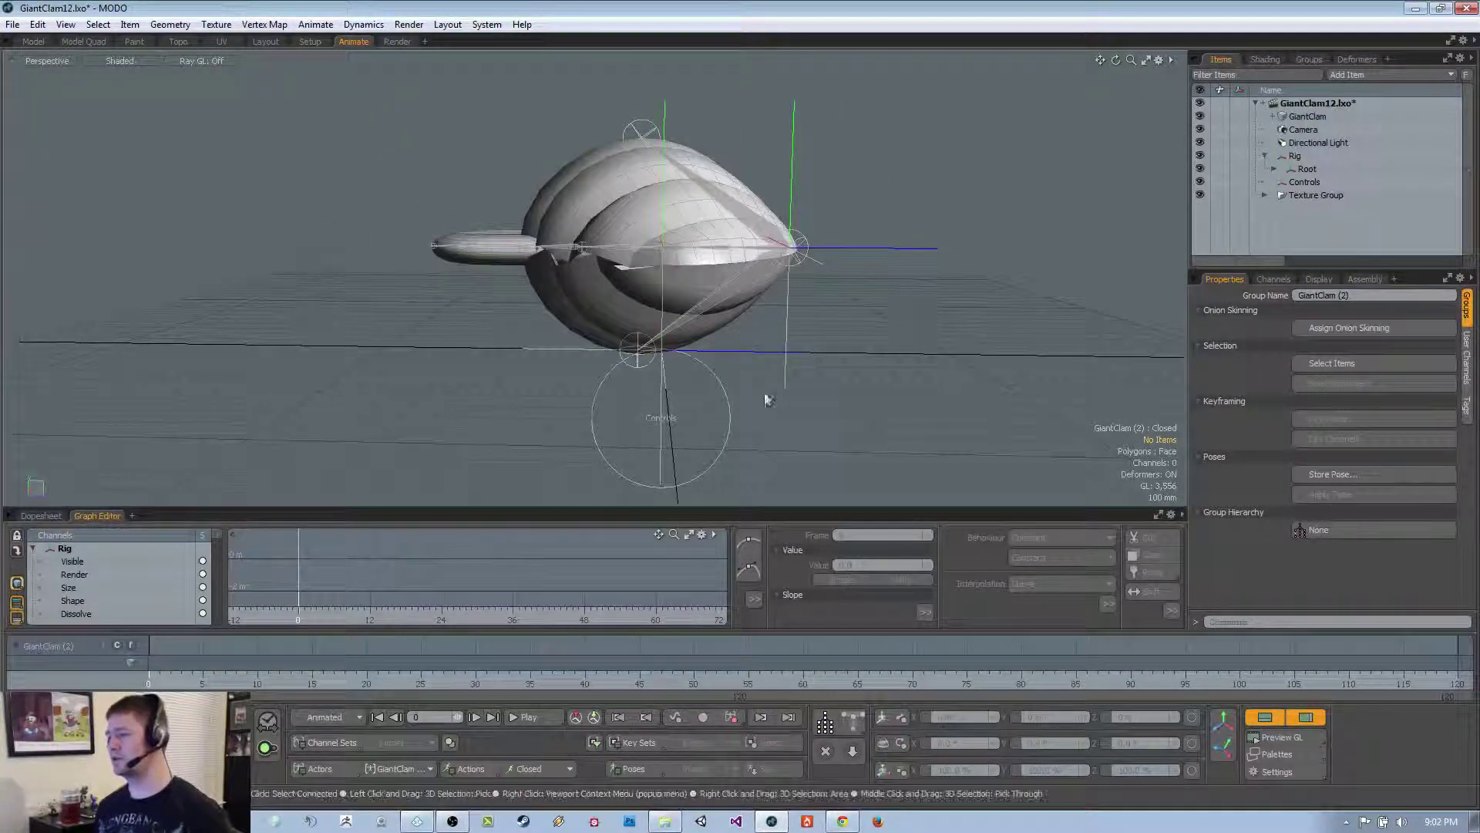
{"action": "left_click", "coordinate": [727, 390]}
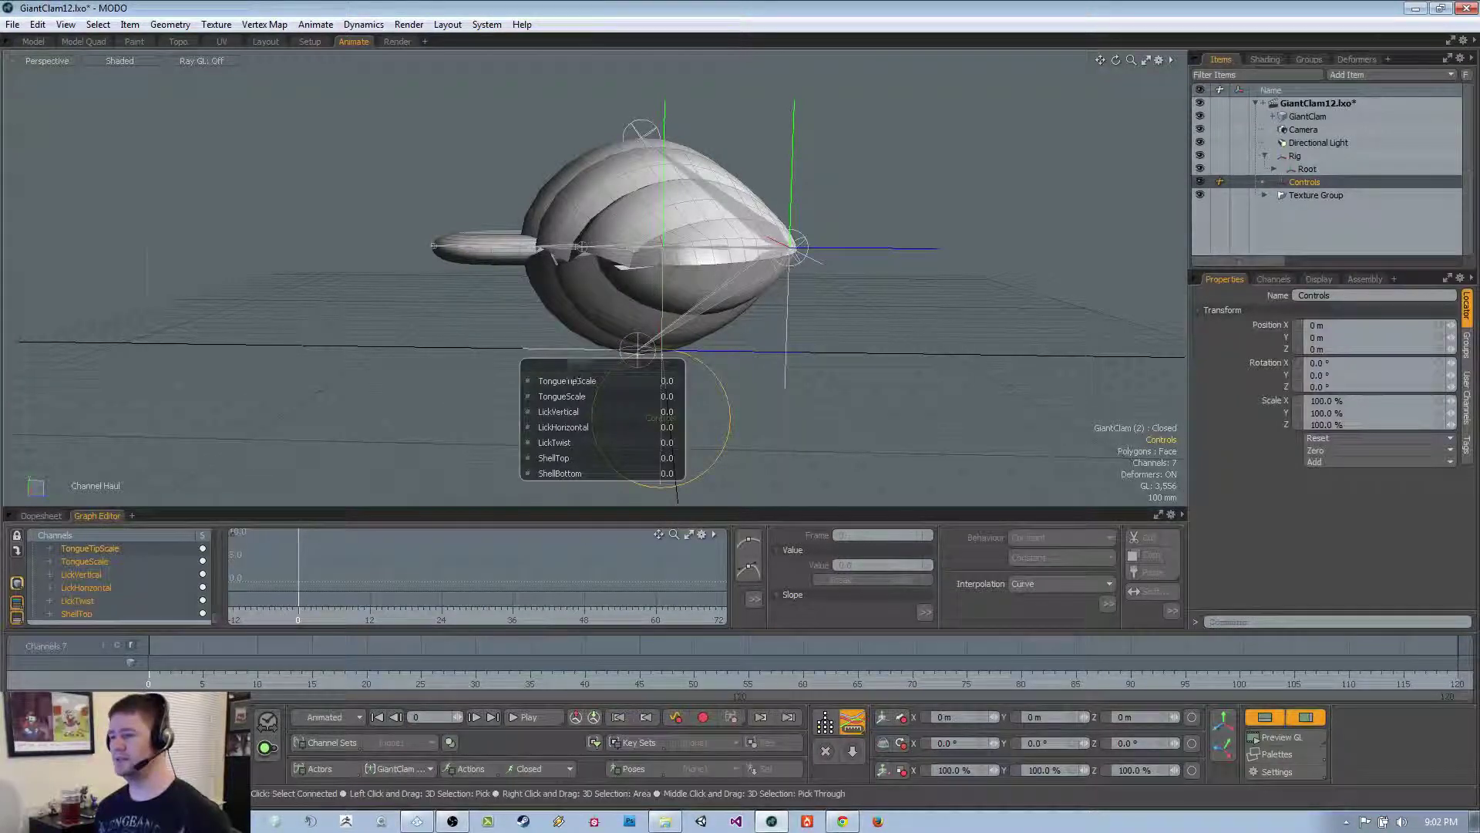
{"action": "left_click_drag", "start_coordinate": [532, 383], "coordinate": [161, 177]}
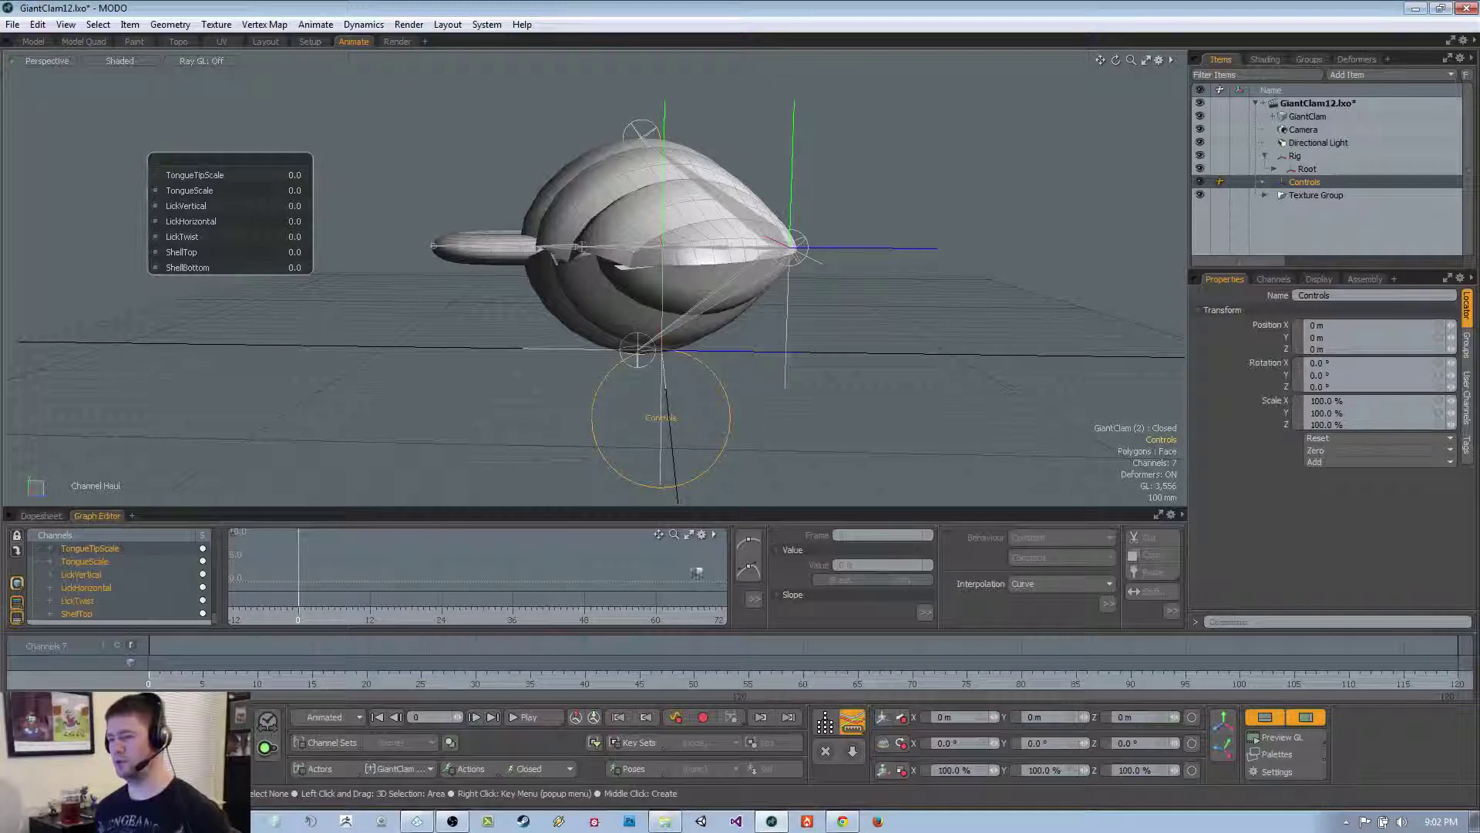
{"action": "left_click", "coordinate": [685, 717]}
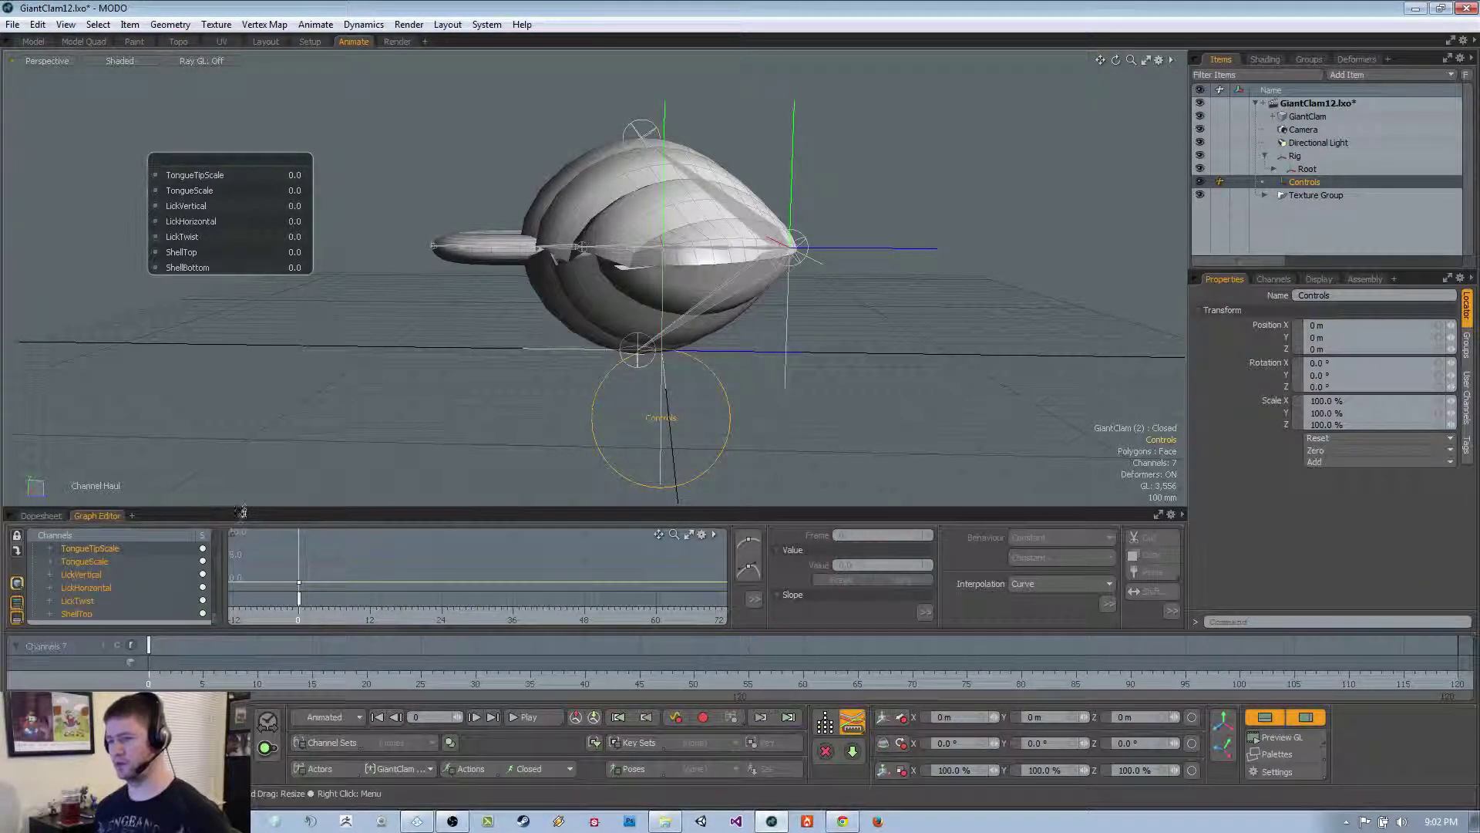
Examine the keyed Controls channels in an enlarged graph editor and reselect the whole set of control channels
{"action": "left_click_drag", "start_coordinate": [241, 510], "coordinate": [251, 453]}
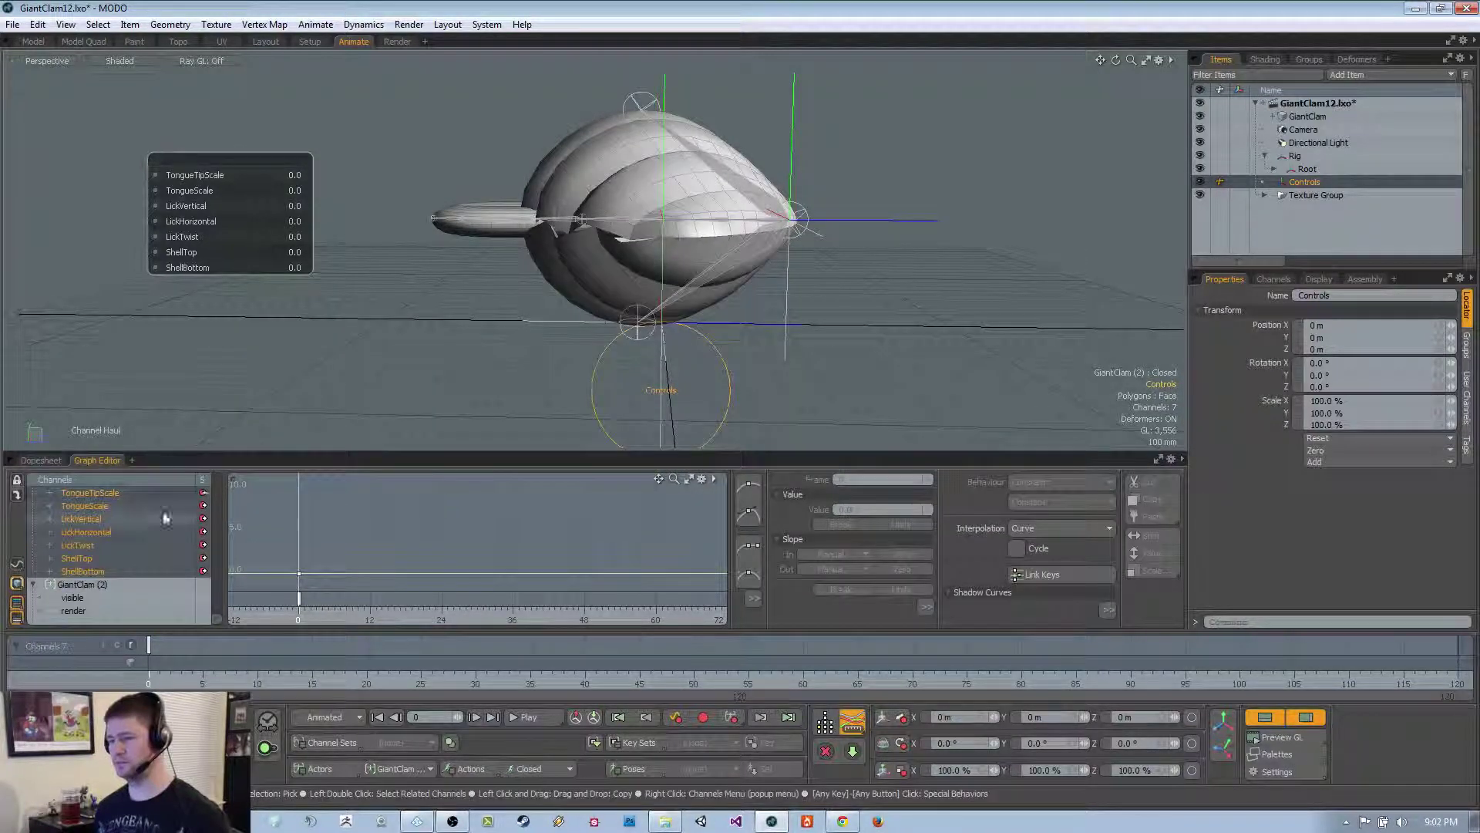
{"action": "left_click", "coordinate": [107, 505]}
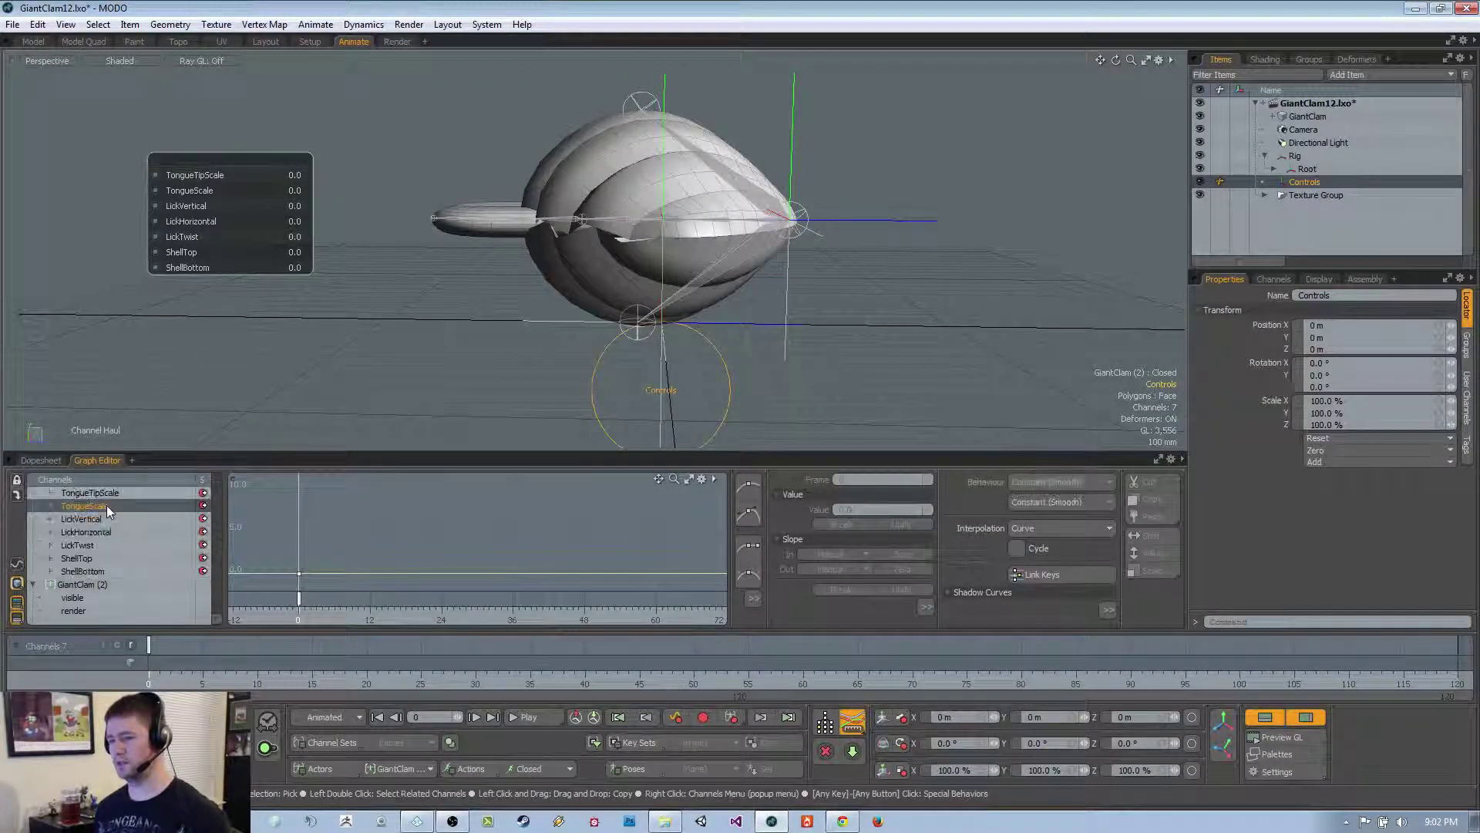
{"action": "left_click", "coordinate": [108, 518]}
{"action": "left_click", "coordinate": [108, 493]}
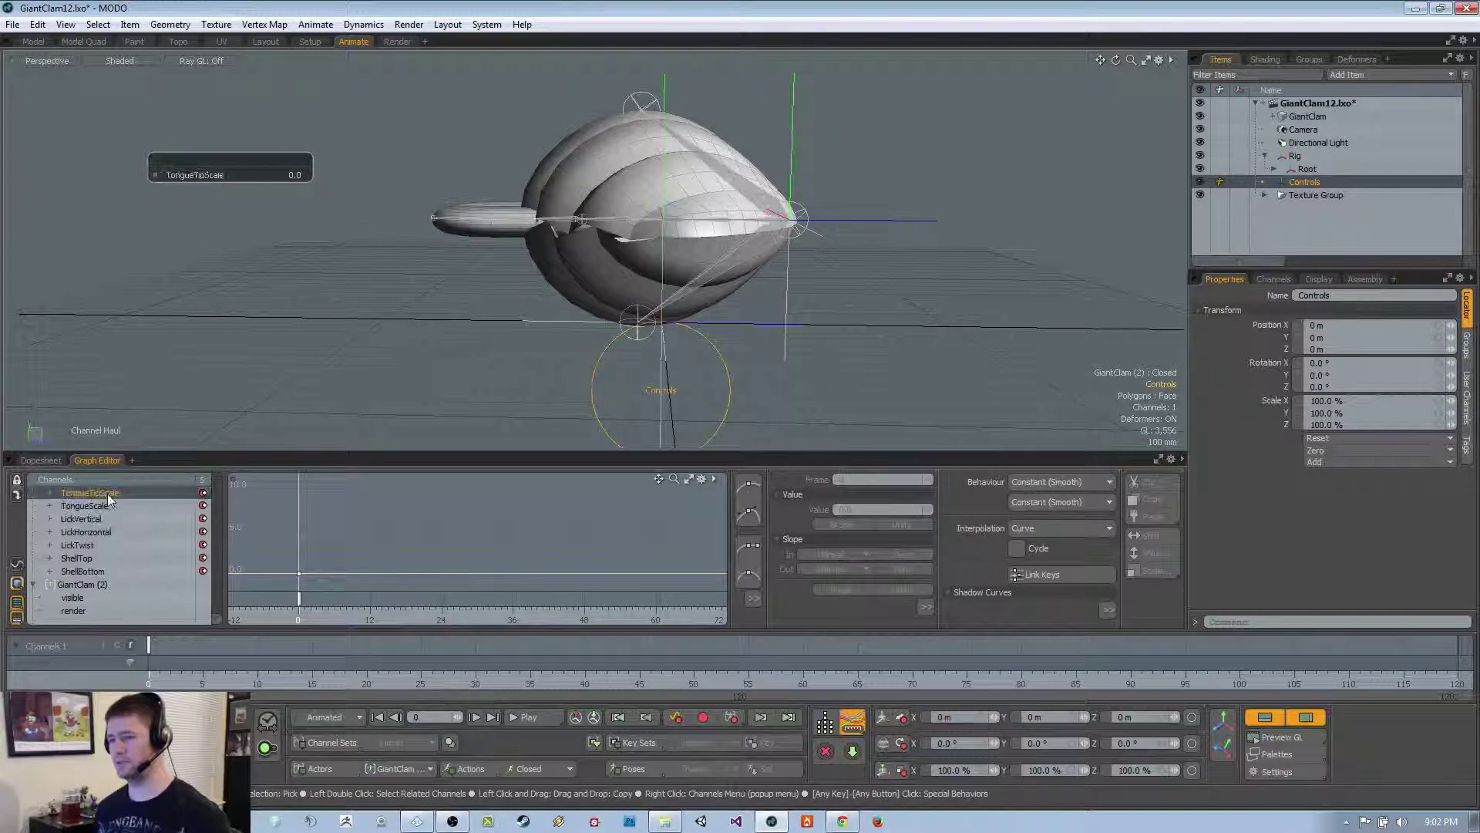
{"action": "scroll", "coordinate": [112, 509], "scroll_direction": "up", "scroll_amount": 2}
{"action": "scroll", "coordinate": [112, 535], "scroll_direction": "up", "scroll_amount": 2}
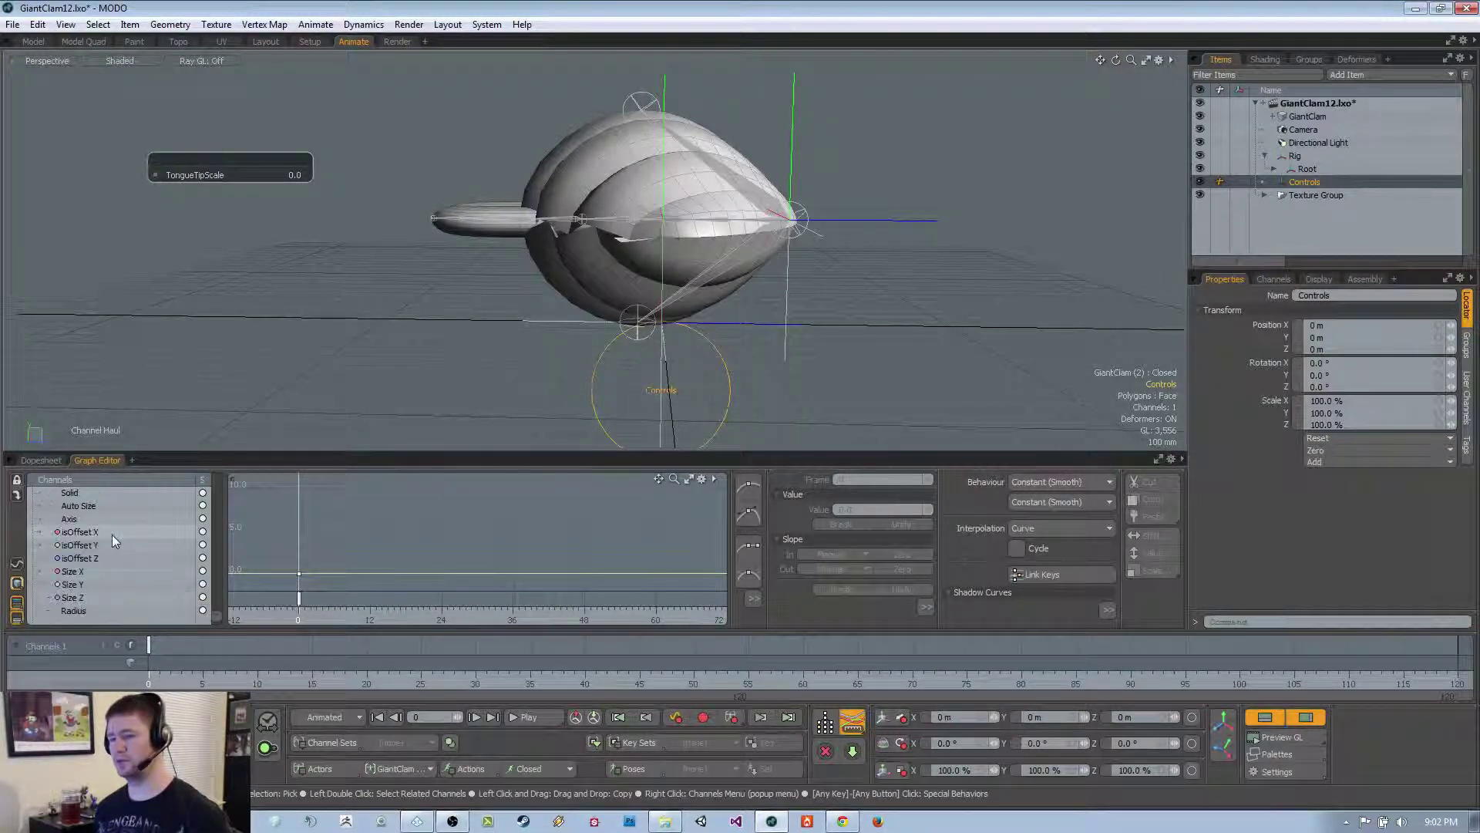
{"action": "scroll", "coordinate": [113, 535], "scroll_direction": "down", "scroll_amount": 2}
{"action": "scroll", "coordinate": [418, 320], "scroll_direction": "down", "scroll_amount": 2}
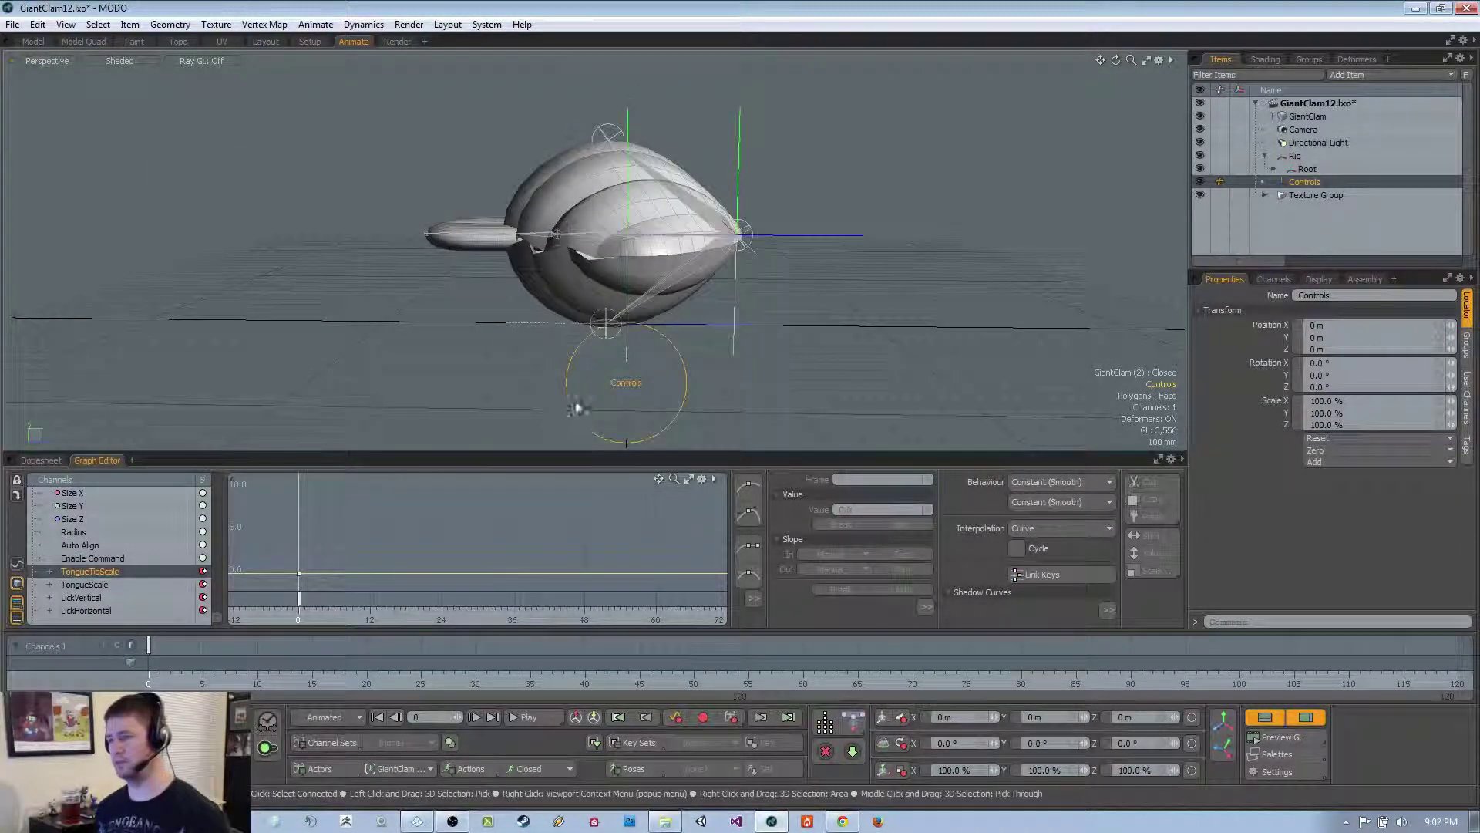
{"action": "left_click", "coordinate": [552, 410]}
{"action": "left_click", "coordinate": [569, 407]}
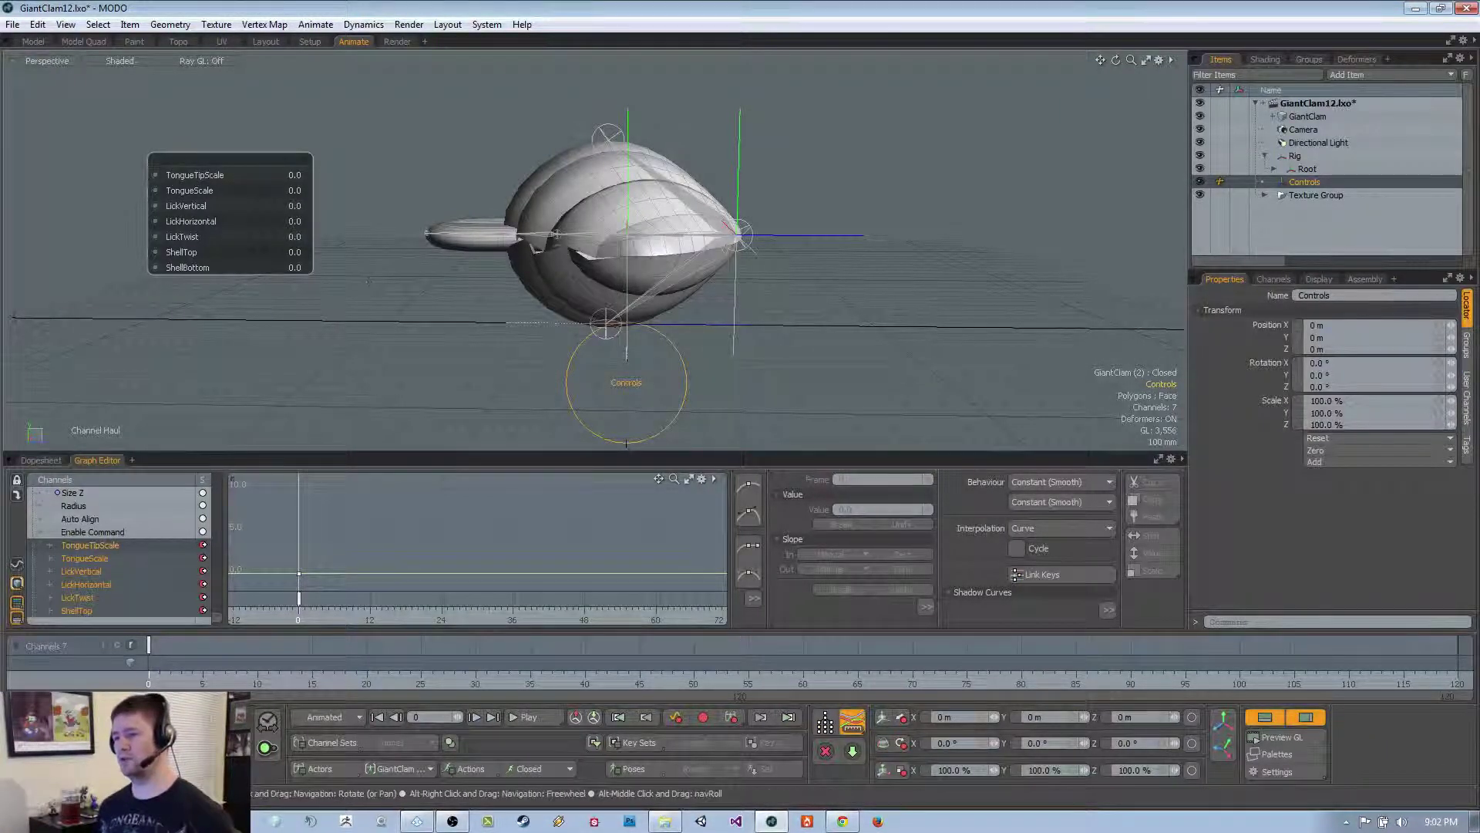
Show the clam from the Left view in Wireframe shading so the tongue is visible inside the shell
{"action": "left_click_drag", "start_coordinate": [369, 279], "coordinate": [405, 316], "text": "alt"}
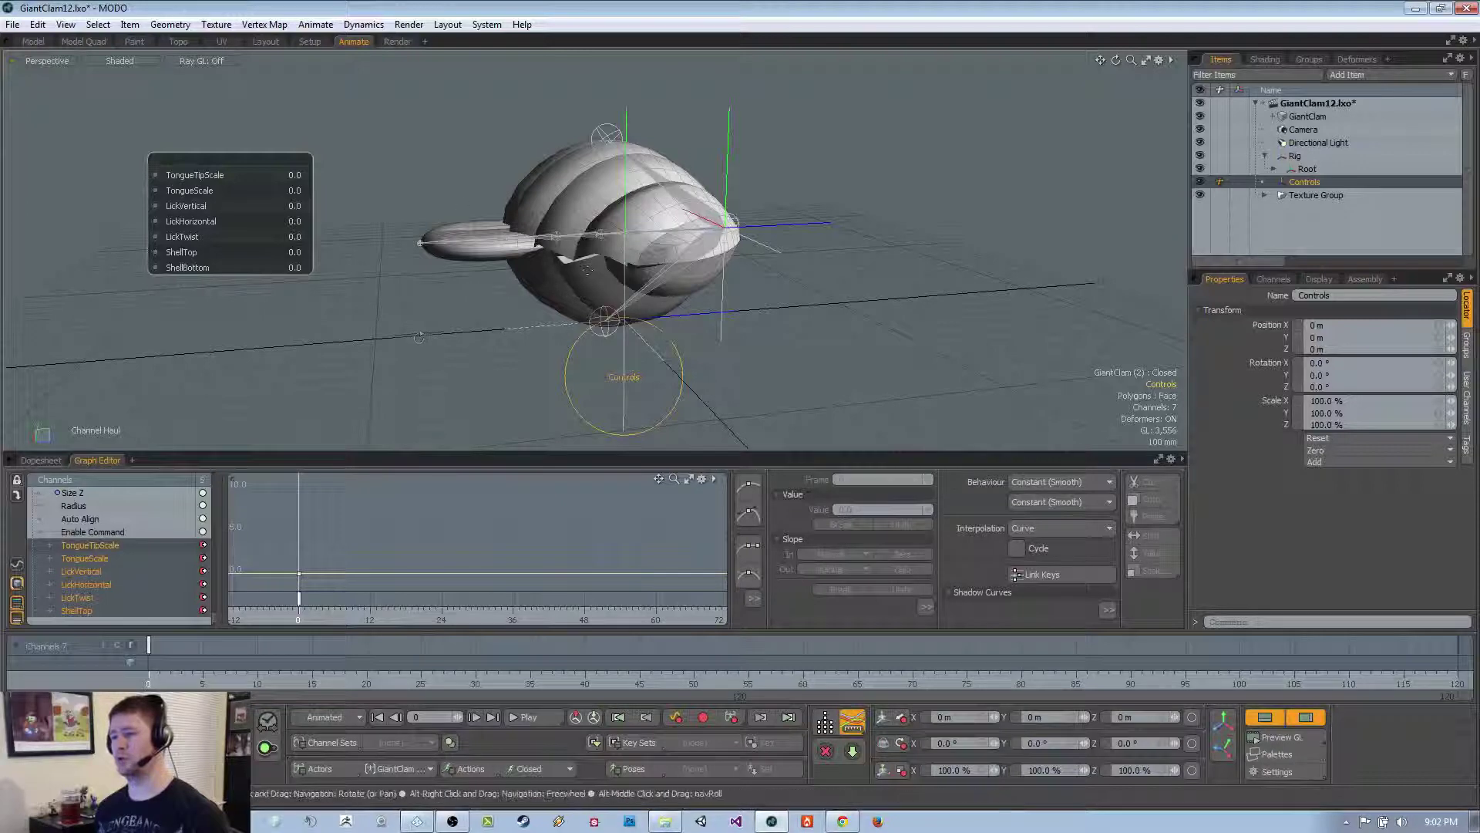
{"action": "left_click_drag", "start_coordinate": [397, 296], "coordinate": [402, 320], "text": "alt"}
{"action": "key", "text": "ctrl+space"}
{"action": "left_click", "coordinate": [330, 333]}
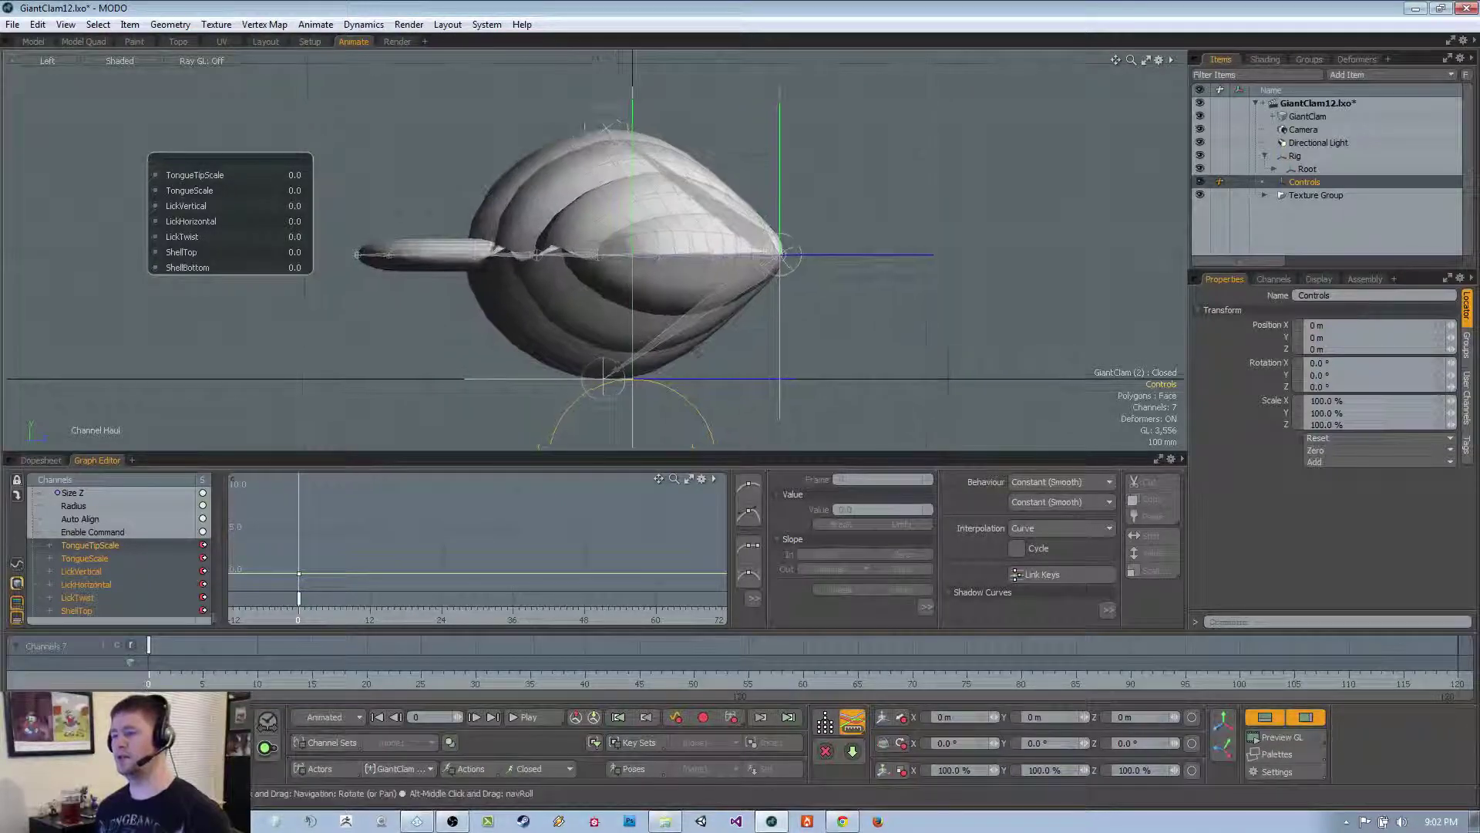
{"action": "left_click", "coordinate": [137, 66]}
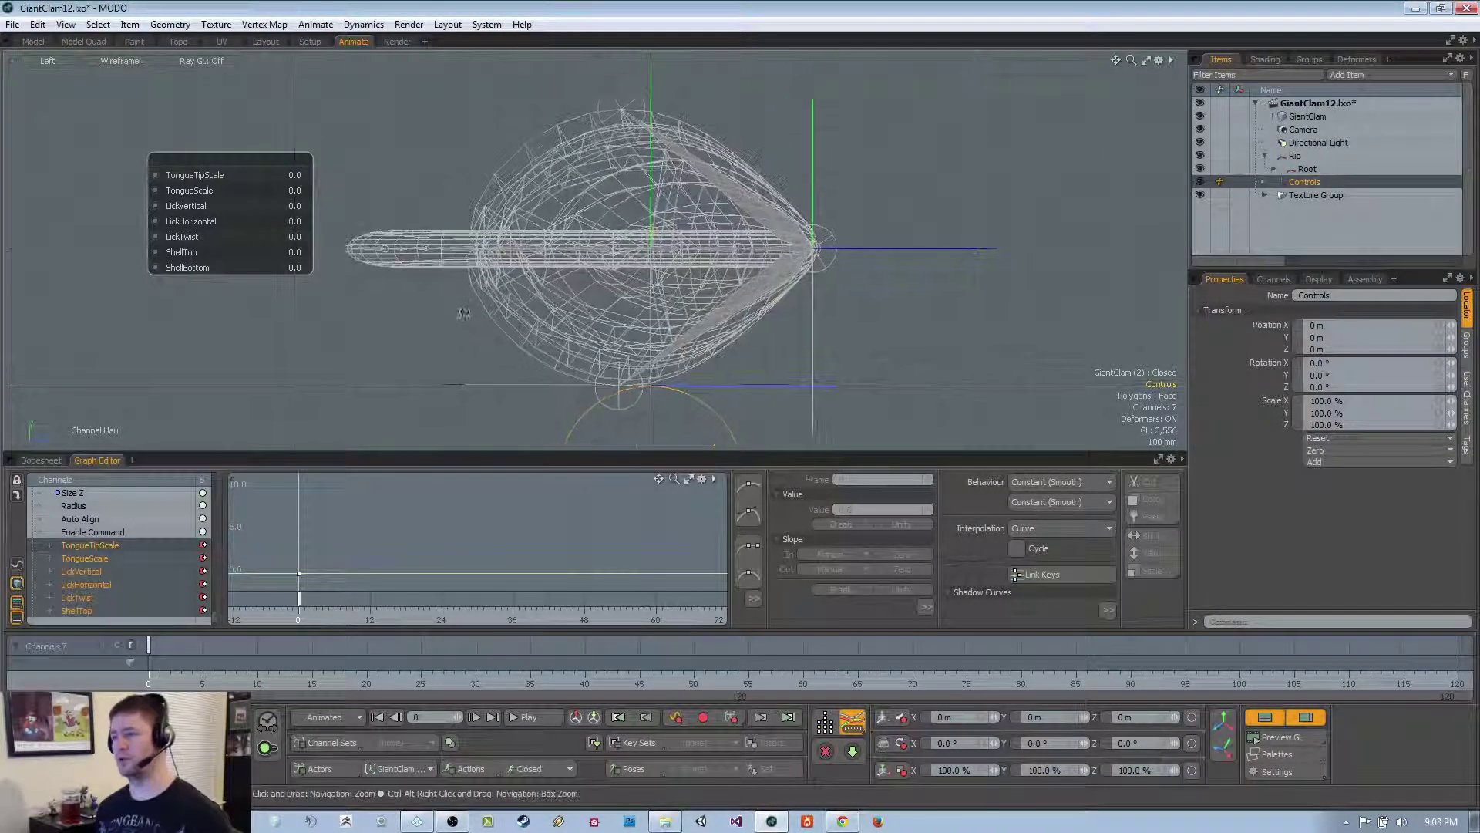
{"action": "mouse_move", "coordinate": [196, 205]}
{"action": "left_mouse_down", "text": "alt+shift"}
{"action": "mouse_move", "coordinate": [218, 225]}
{"action": "mouse_move", "coordinate": [198, 210]}
{"action": "left_mouse_up", "text": "alt+shift"}
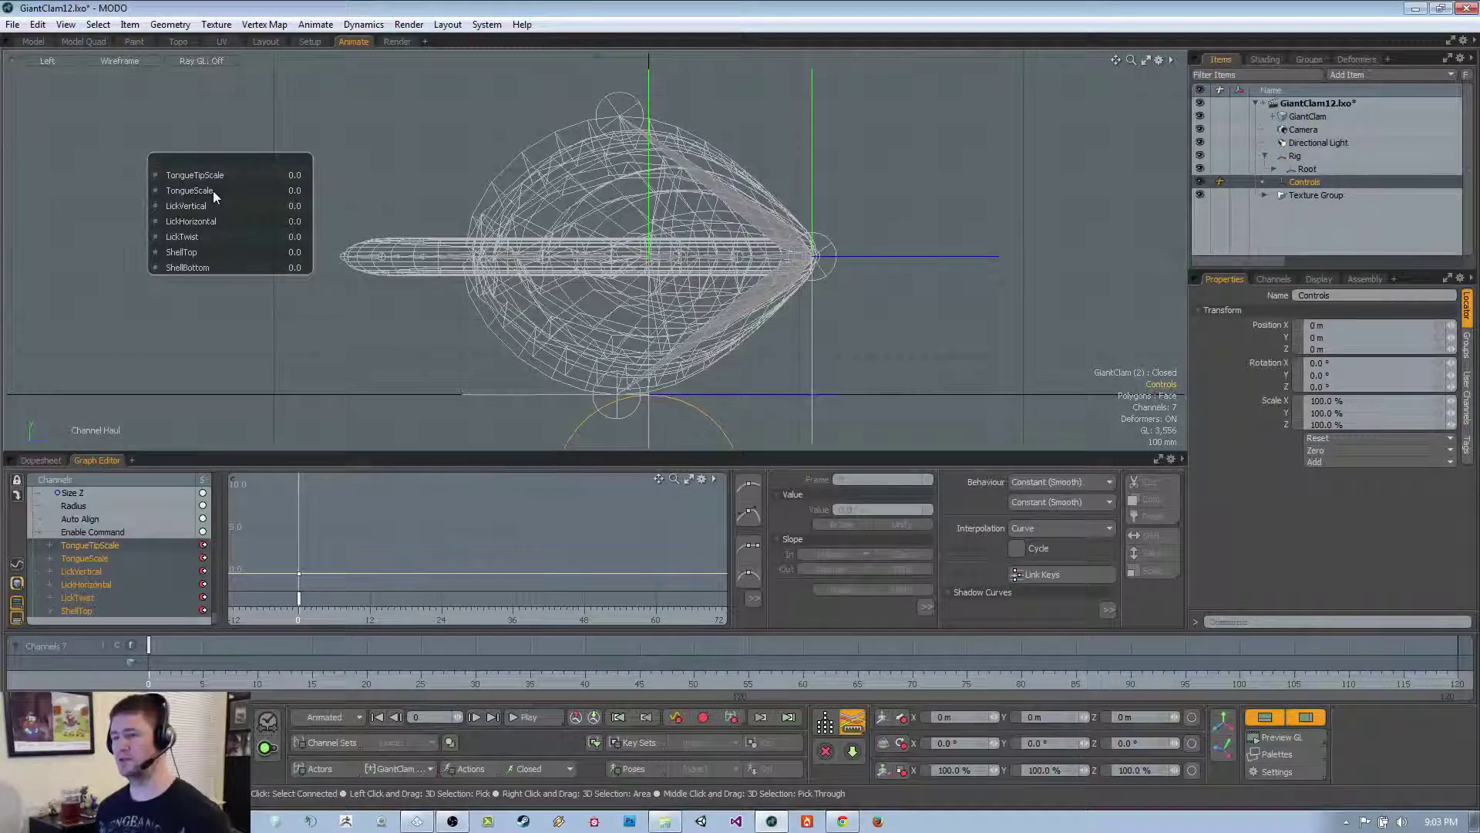
Tuck the tongue inside the shell with TongueScale at -32.2 and LickVertical at 1.91, and return to the Perspective view
{"action": "mouse_move", "coordinate": [213, 191]}
{"action": "left_mouse_down"}
{"action": "mouse_move", "coordinate": [108, 192]}
{"action": "mouse_move", "coordinate": [202, 221]}
{"action": "mouse_move", "coordinate": [202, 246]}
{"action": "mouse_move", "coordinate": [228, 205]}
{"action": "mouse_move", "coordinate": [256, 205]}
{"action": "mouse_move", "coordinate": [228, 205]}
{"action": "left_mouse_up"}
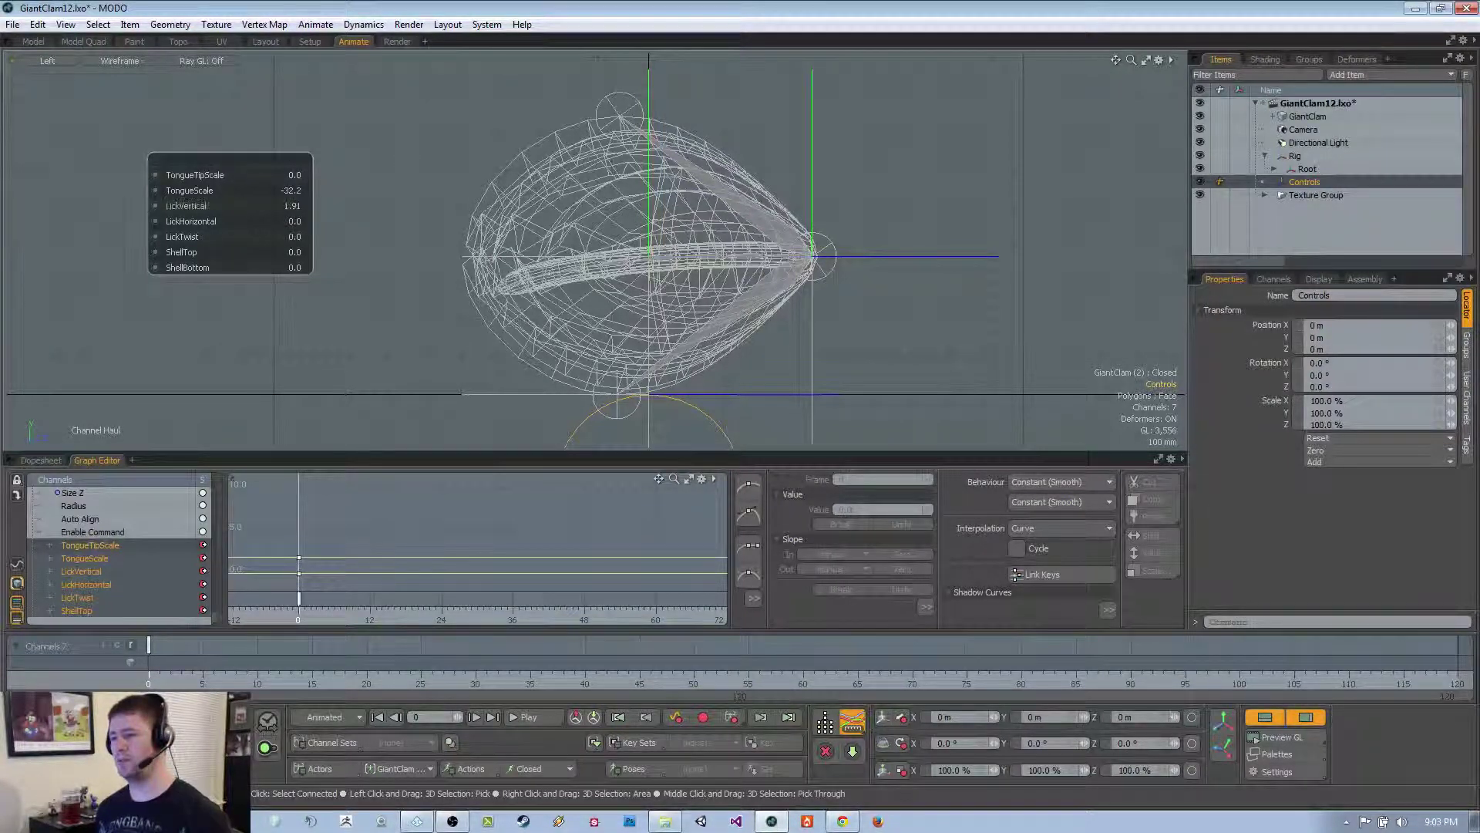
{"action": "left_click_drag", "start_coordinate": [585, 255], "coordinate": [638, 347], "text": "ctrl+alt"}
{"action": "key", "text": "KP_Decimal"}
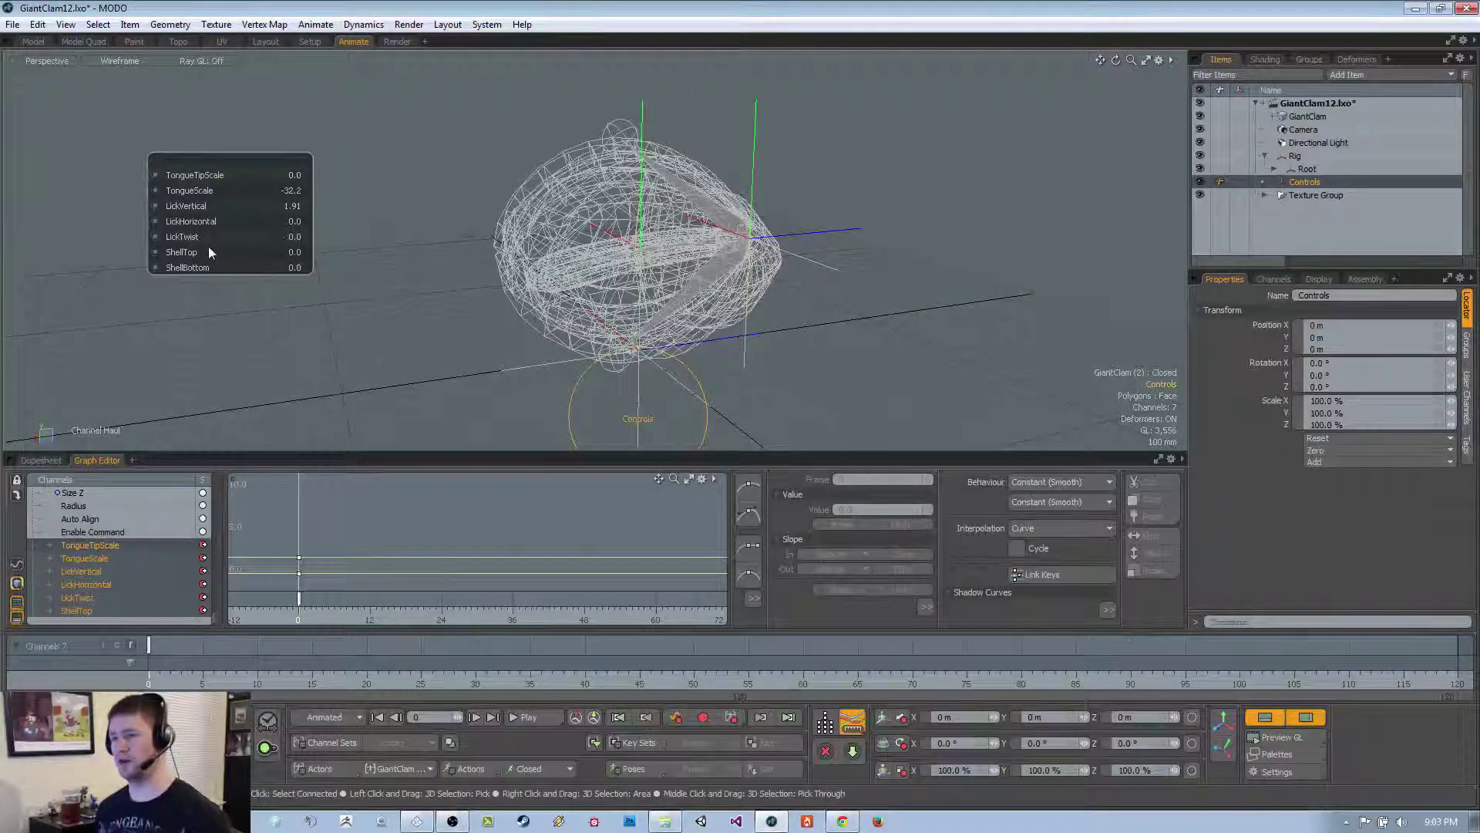
{"action": "left_click_drag", "start_coordinate": [207, 248], "coordinate": [231, 250], "text": "alt"}
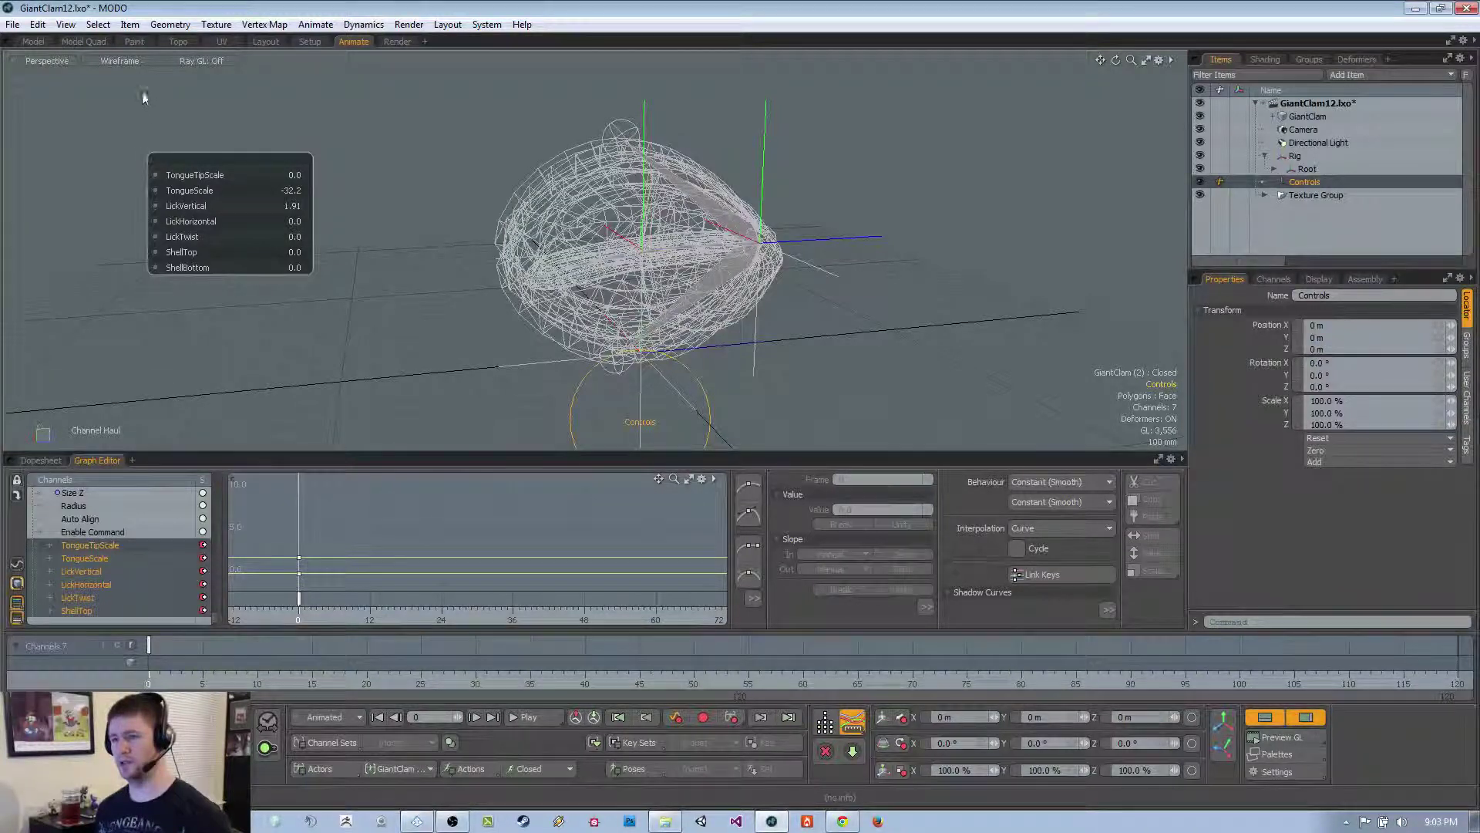
Switch the Perspective view to Advanced OpenGL shading and inspect the closed shell from several angles for any tongue poking through
{"action": "left_click", "coordinate": [138, 62]}
{"action": "left_click", "coordinate": [147, 128]}
{"action": "left_click_drag", "start_coordinate": [592, 208], "coordinate": [605, 227], "text": "alt"}
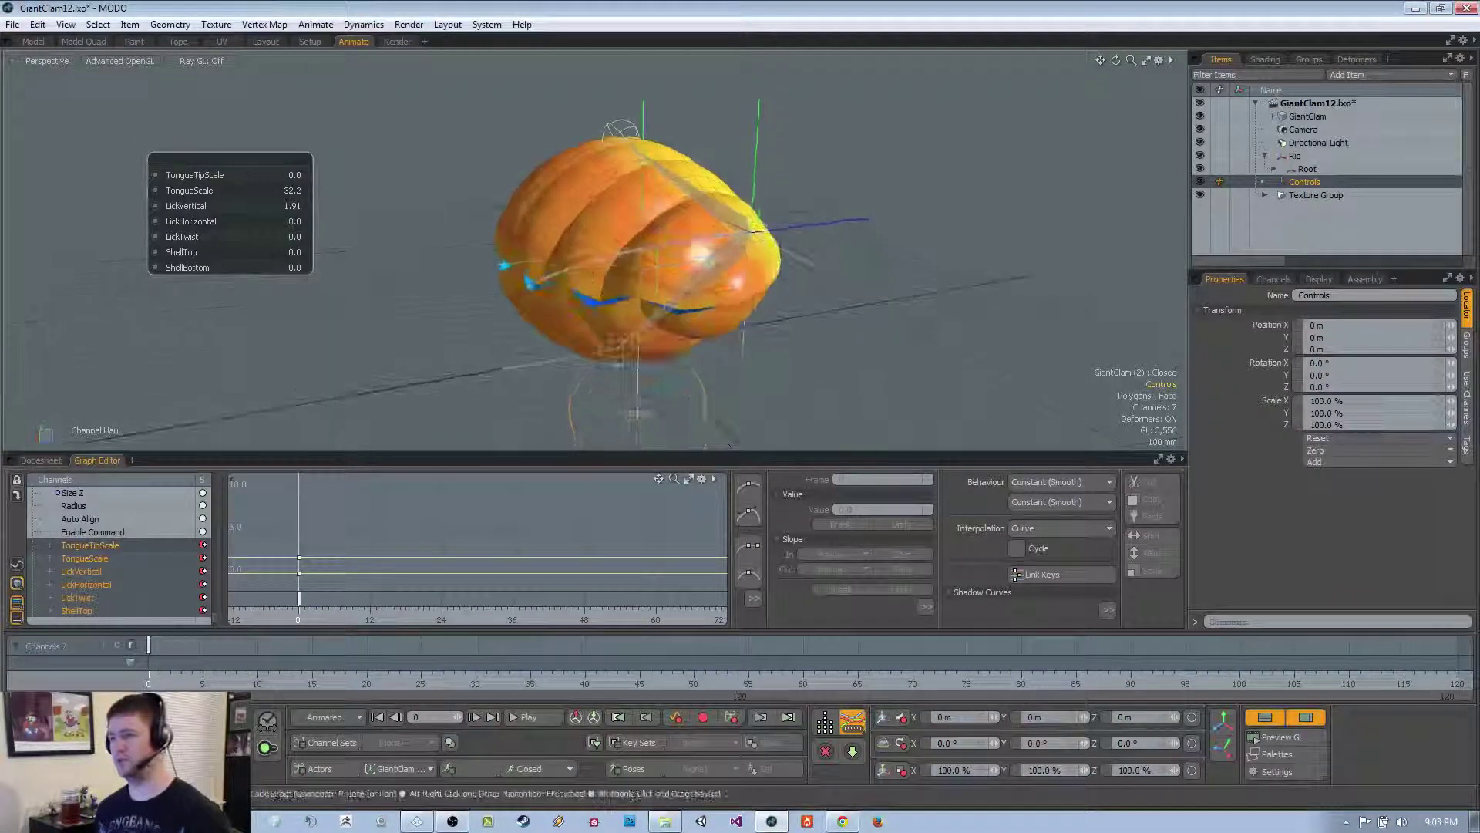
{"action": "key", "text": "space"}
{"action": "key", "text": "space"}
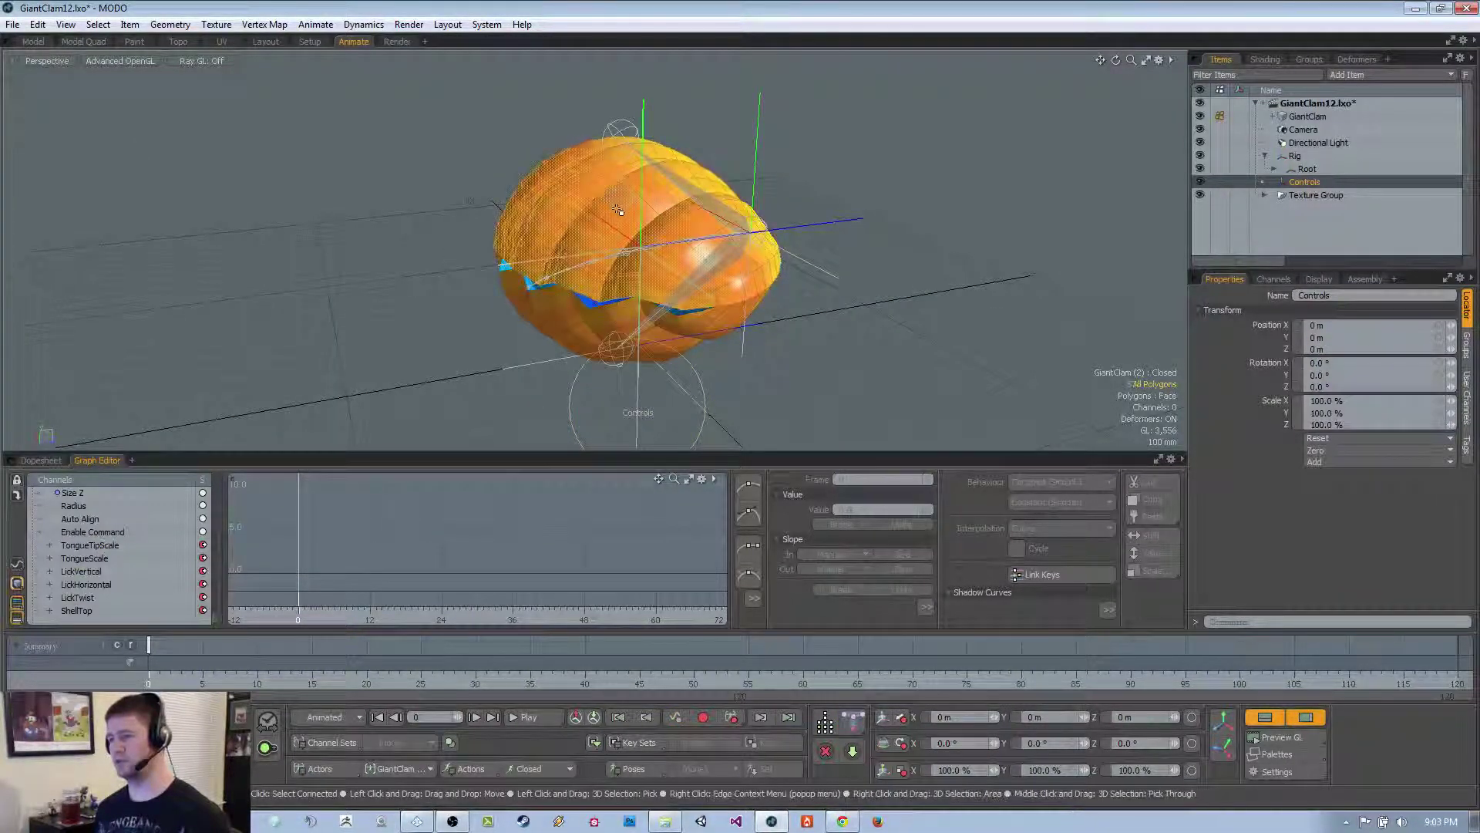
{"action": "left_click_drag", "start_coordinate": [617, 211], "coordinate": [661, 262], "text": "alt"}
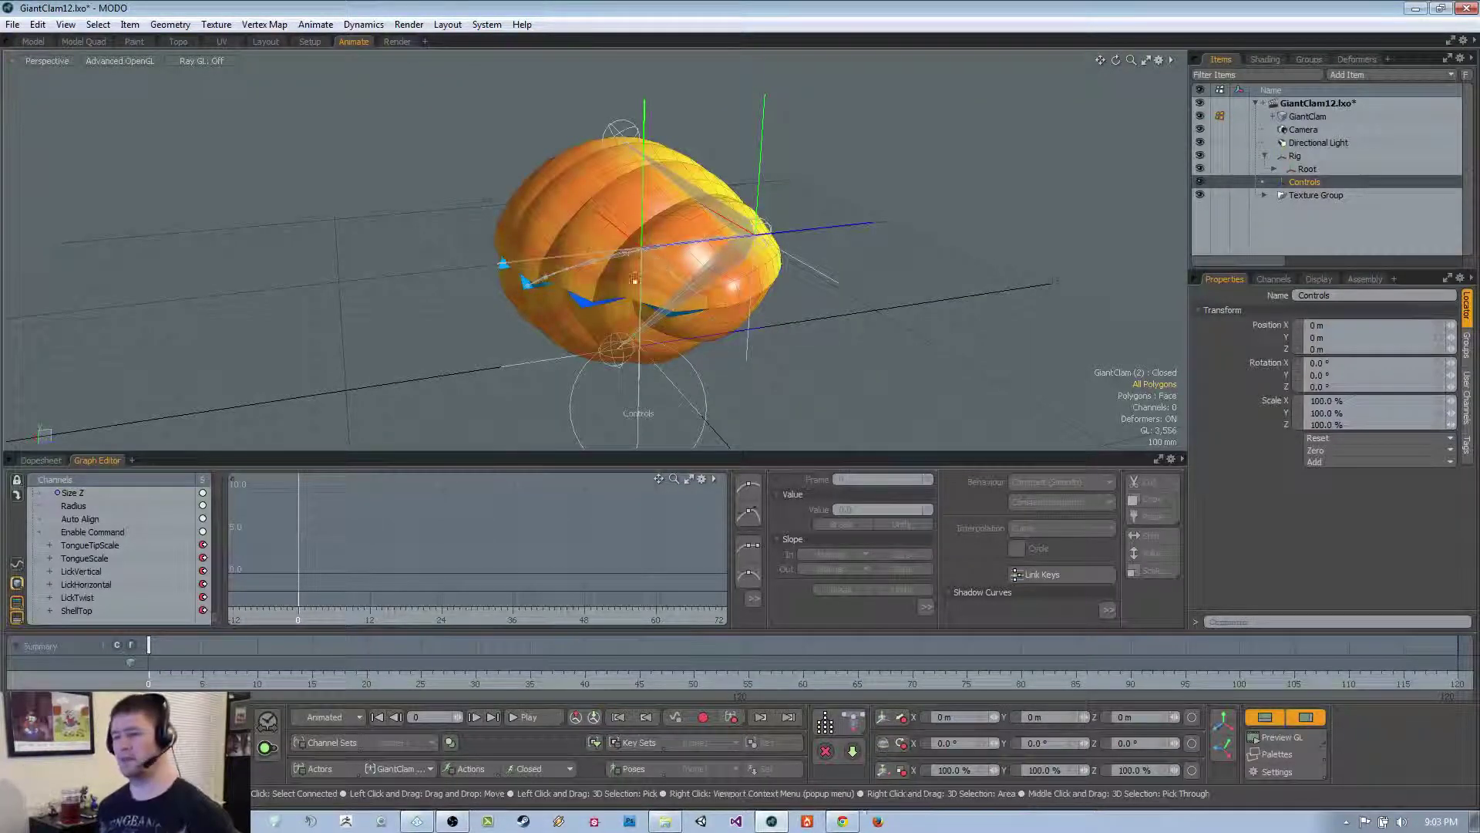
{"action": "scroll", "coordinate": [165, 562], "scroll_direction": "down", "scroll_amount": 3}
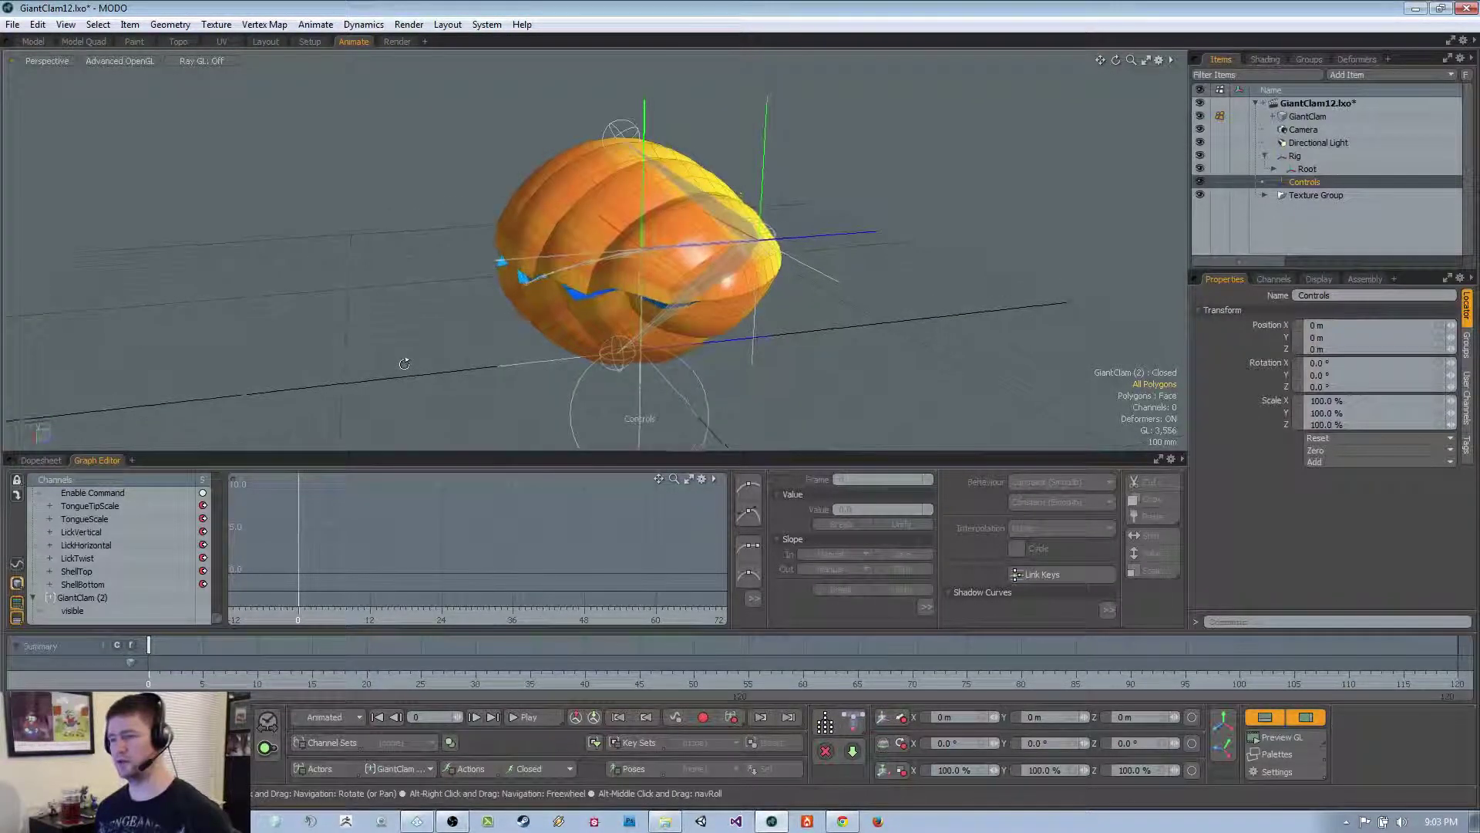
{"action": "left_click_drag", "start_coordinate": [524, 370], "coordinate": [534, 377], "text": "alt"}
Select the Controls locator with its channel list displayed and return the view to Wireframe shading, seen from the side
{"action": "left_click", "coordinate": [571, 407]}
{"action": "key", "text": "y"}
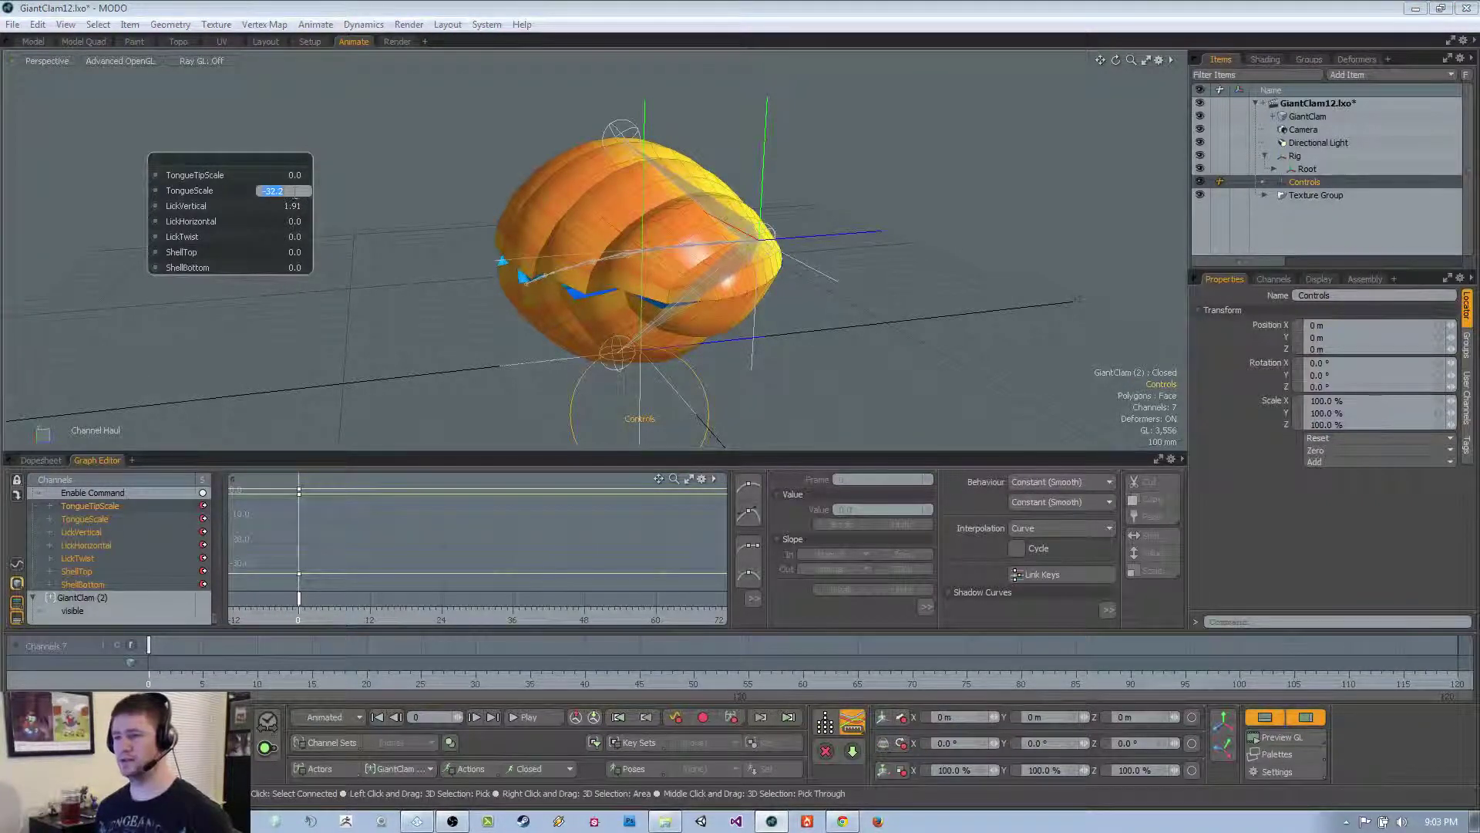
{"action": "left_click", "coordinate": [137, 59]}
{"action": "left_click", "coordinate": [136, 71]}
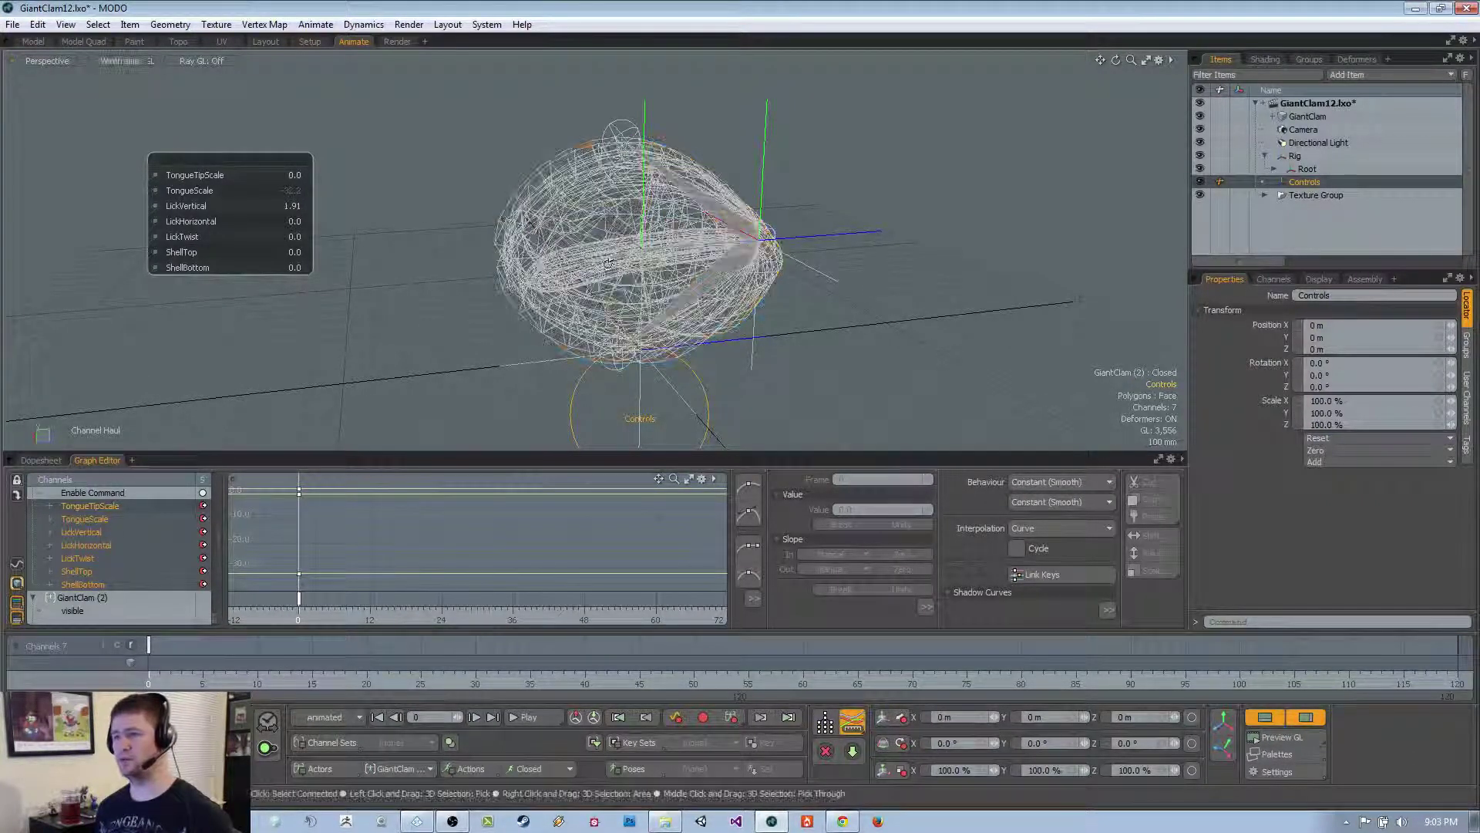
{"action": "left_click_drag", "start_coordinate": [608, 263], "coordinate": [586, 222], "text": "alt"}
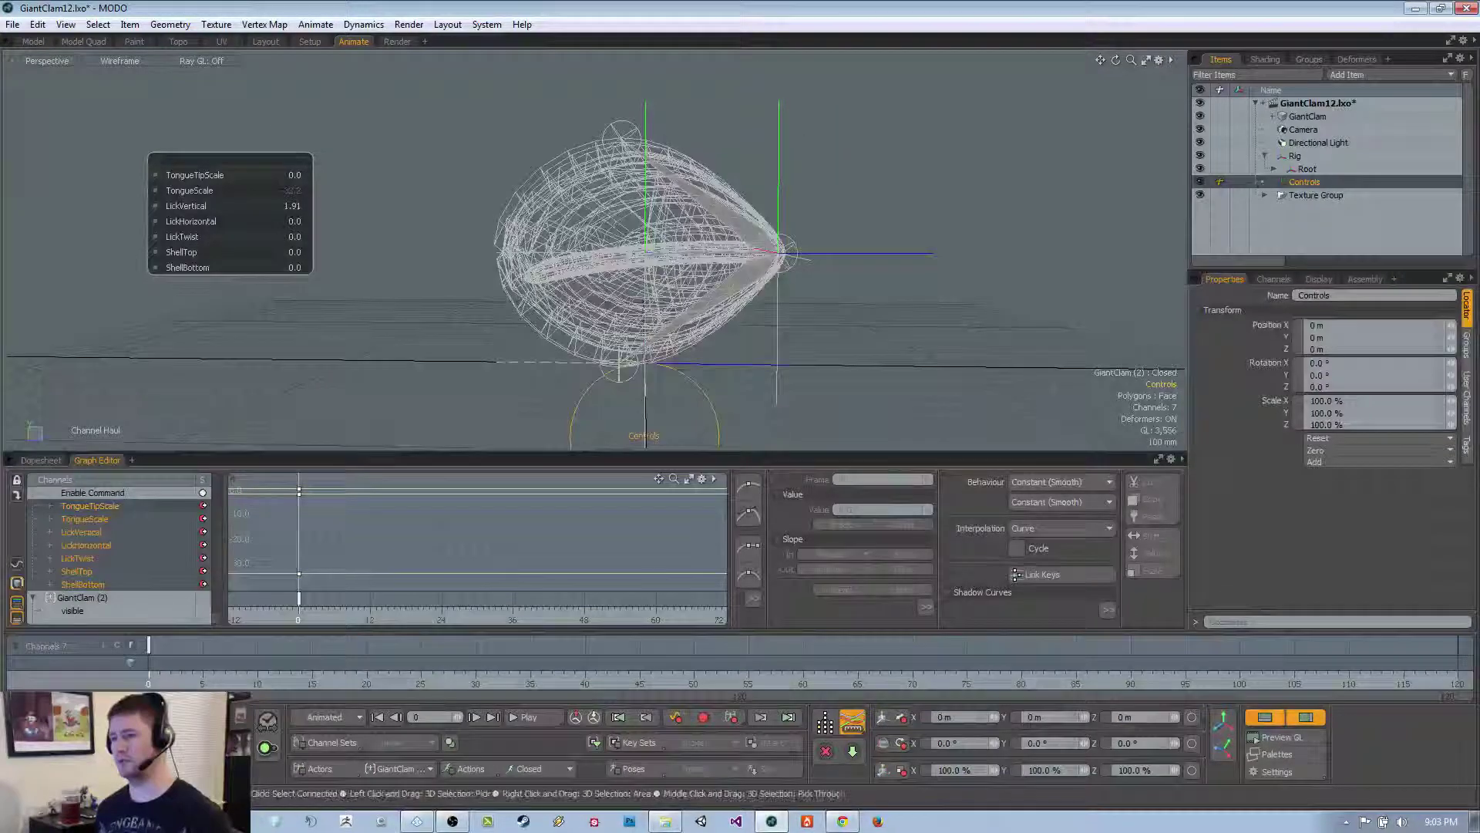
Try TongueScale at -30, set it to -33 instead, and check the tongue's fit inside the shell
{"action": "left_click", "coordinate": [273, 191]}
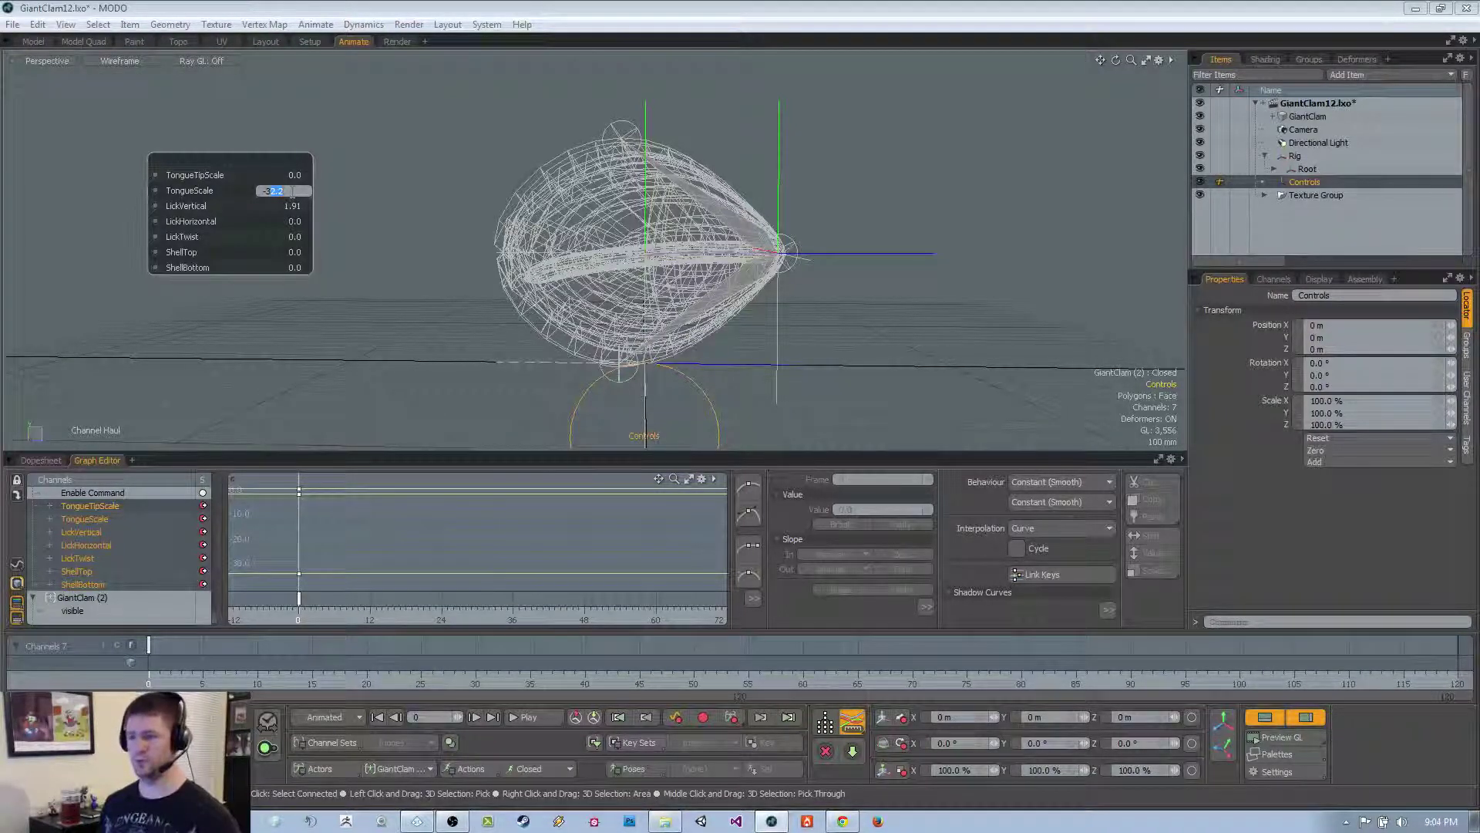
{"action": "type", "text": "-30"}
{"action": "key", "text": "Return"}
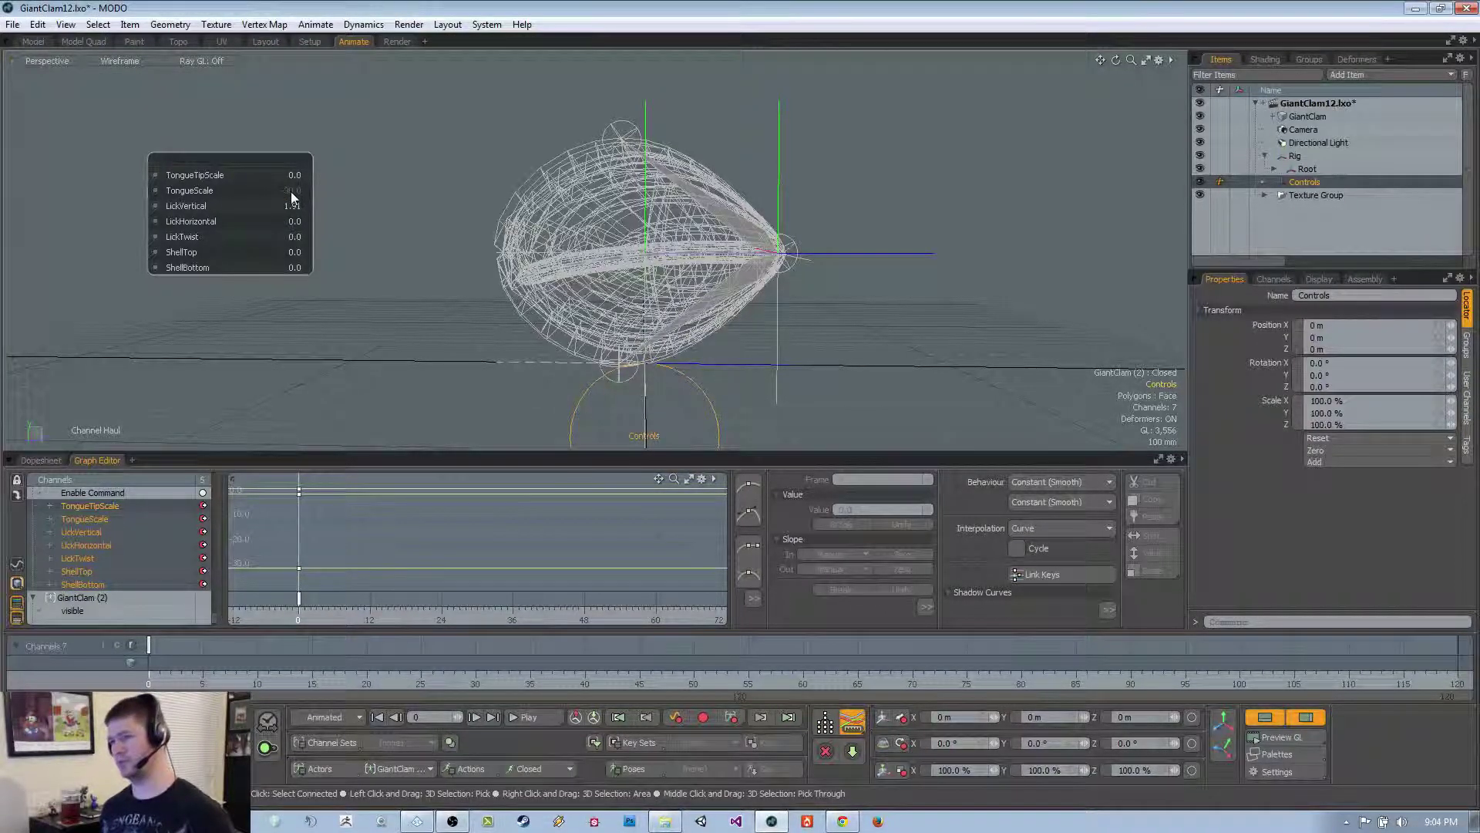
{"action": "left_click_drag", "start_coordinate": [408, 242], "coordinate": [443, 303], "text": "alt"}
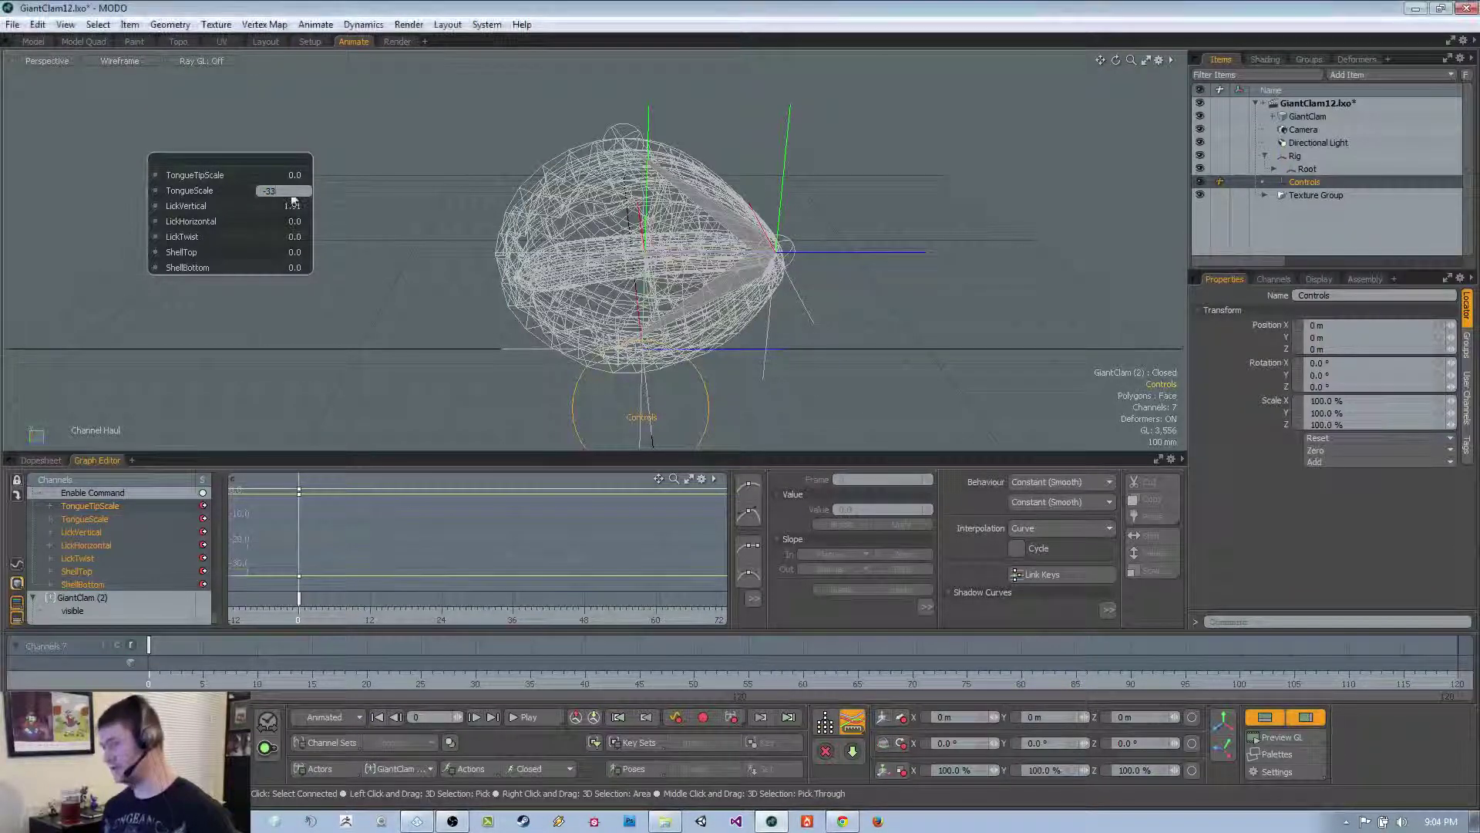
{"action": "left_click_drag", "start_coordinate": [414, 215], "coordinate": [369, 244], "text": "alt"}
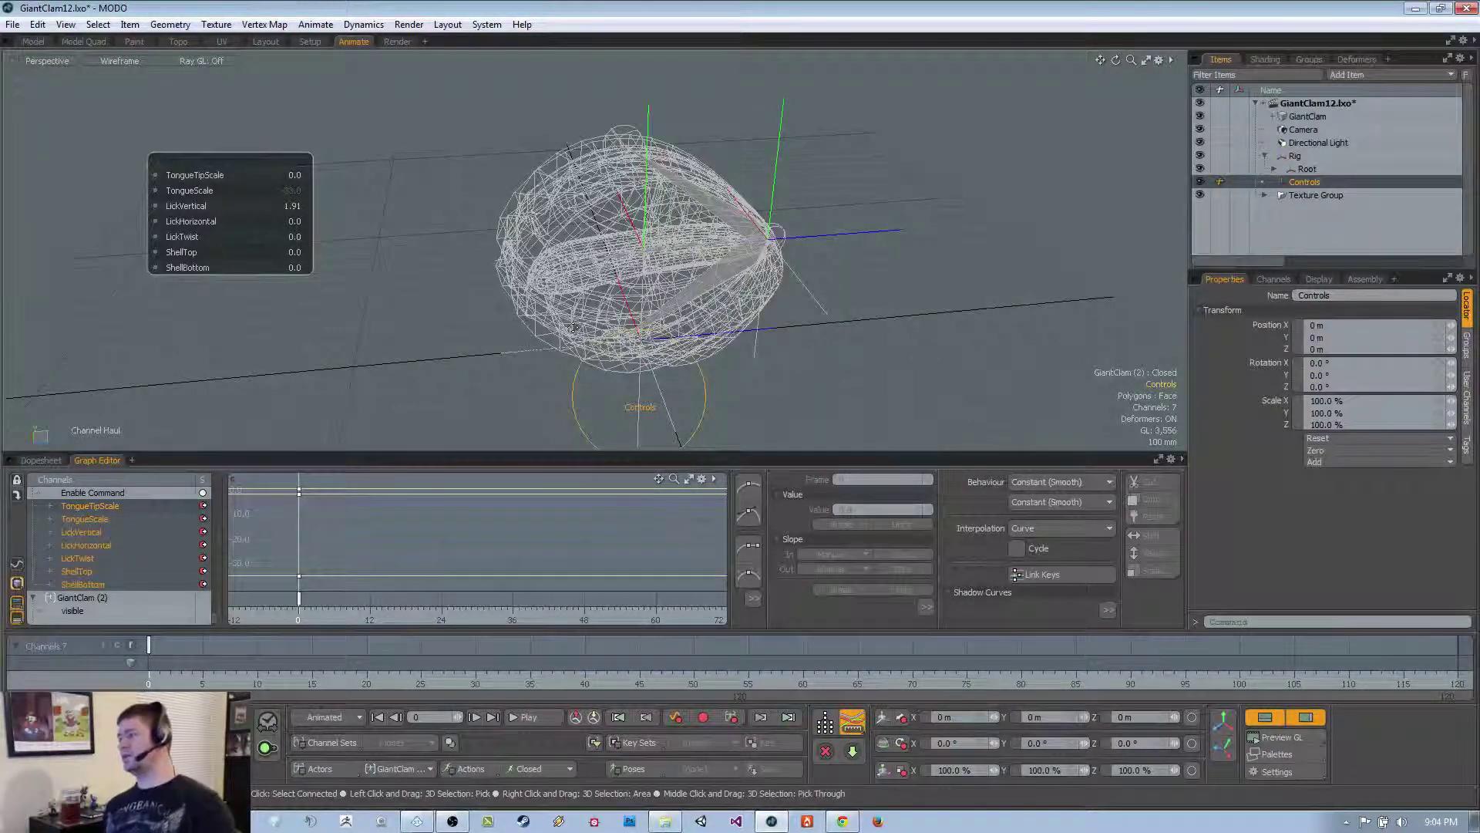
{"action": "left_click_drag", "start_coordinate": [508, 272], "coordinate": [437, 253], "text": "alt"}
{"action": "left_click", "coordinate": [473, 347]}
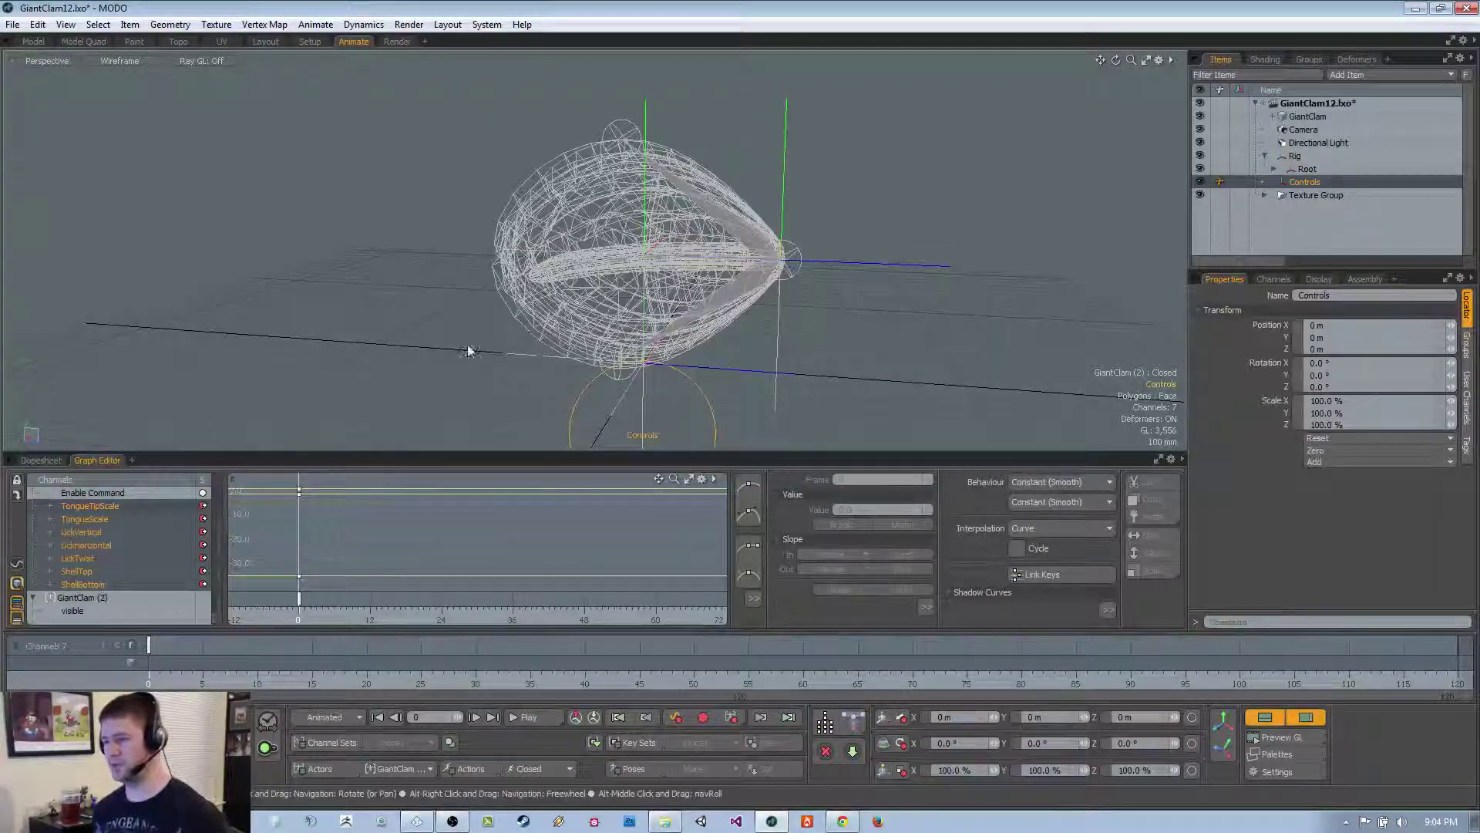
{"action": "left_click_drag", "start_coordinate": [483, 349], "coordinate": [502, 377], "text": "alt"}
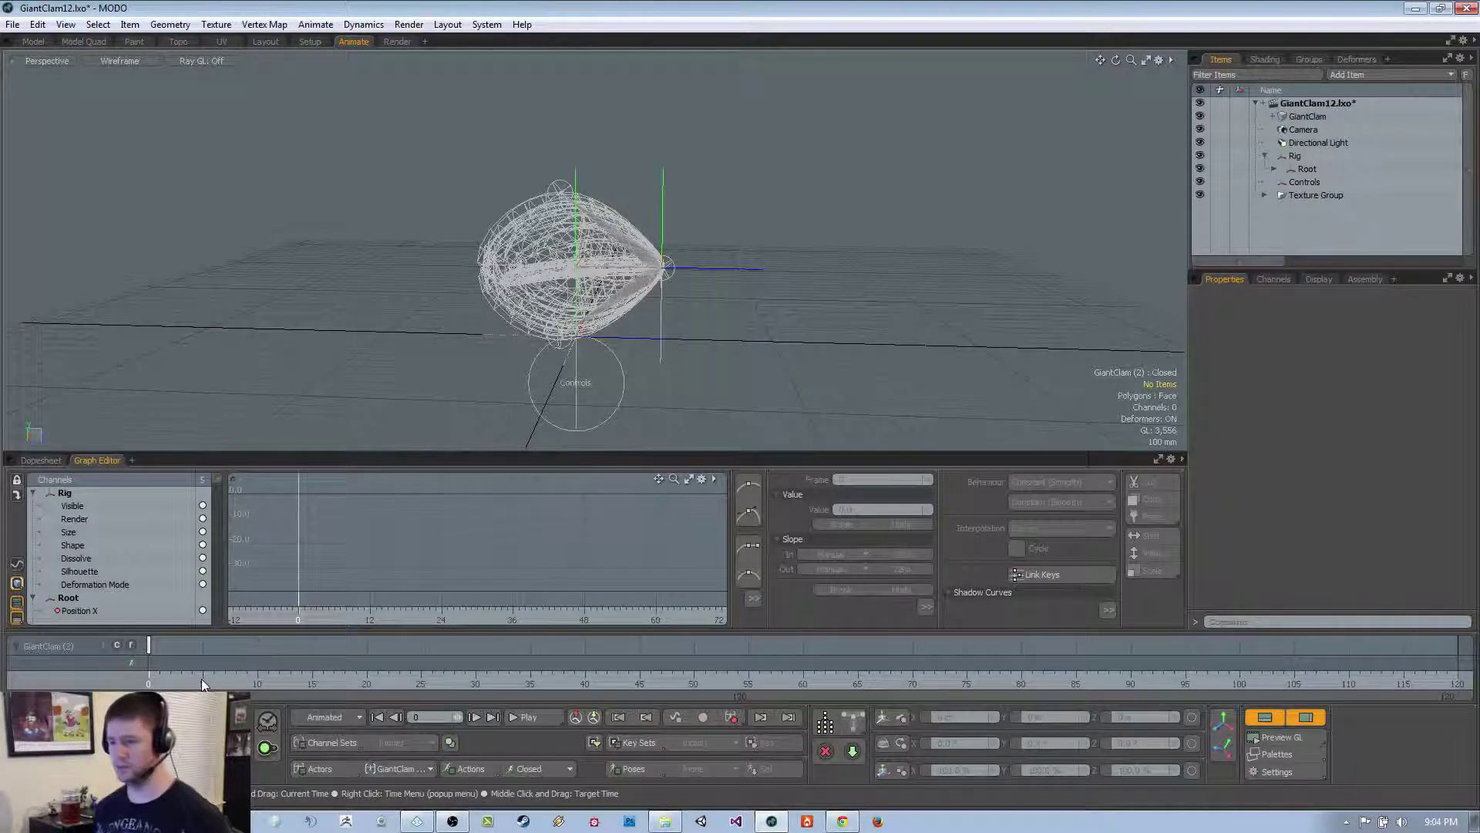
Key all seven Controls channels at frame 4 so the Closed action holds its pose
{"action": "left_click_drag", "start_coordinate": [200, 678], "coordinate": [181, 679]}
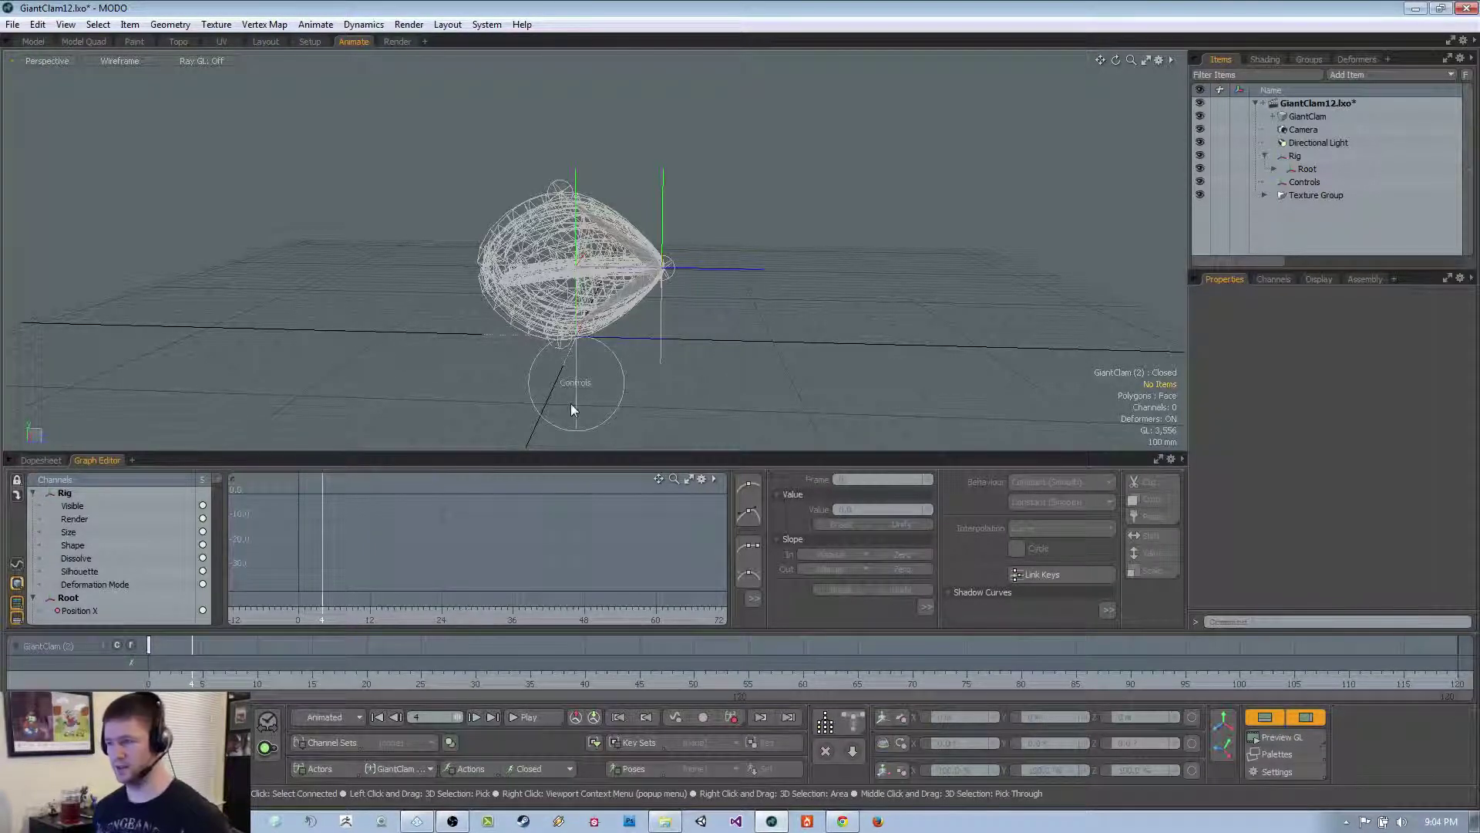
{"action": "left_click", "coordinate": [625, 391]}
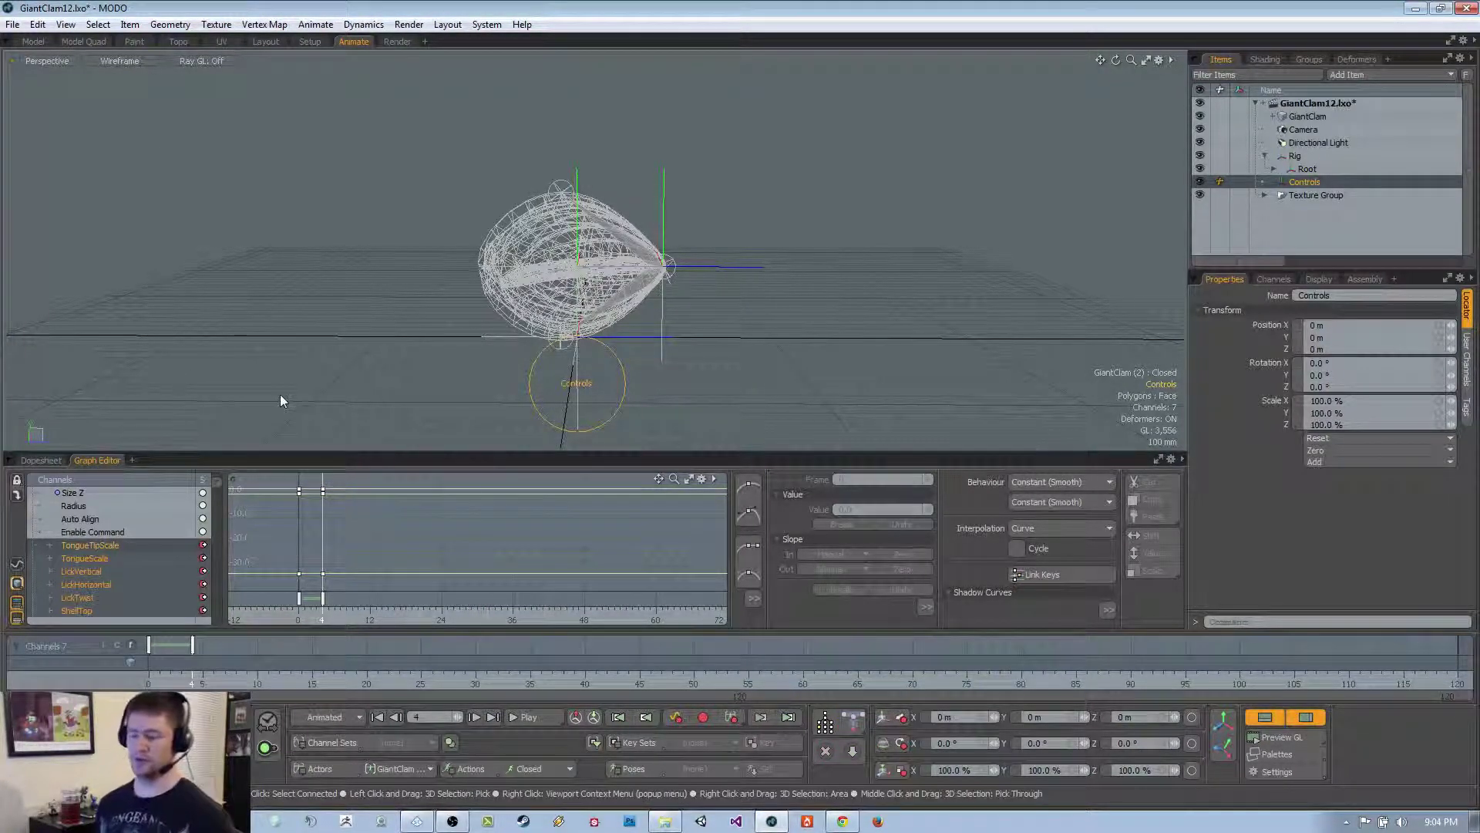
{"action": "left_click_drag", "start_coordinate": [512, 331], "coordinate": [677, 358], "text": "alt"}
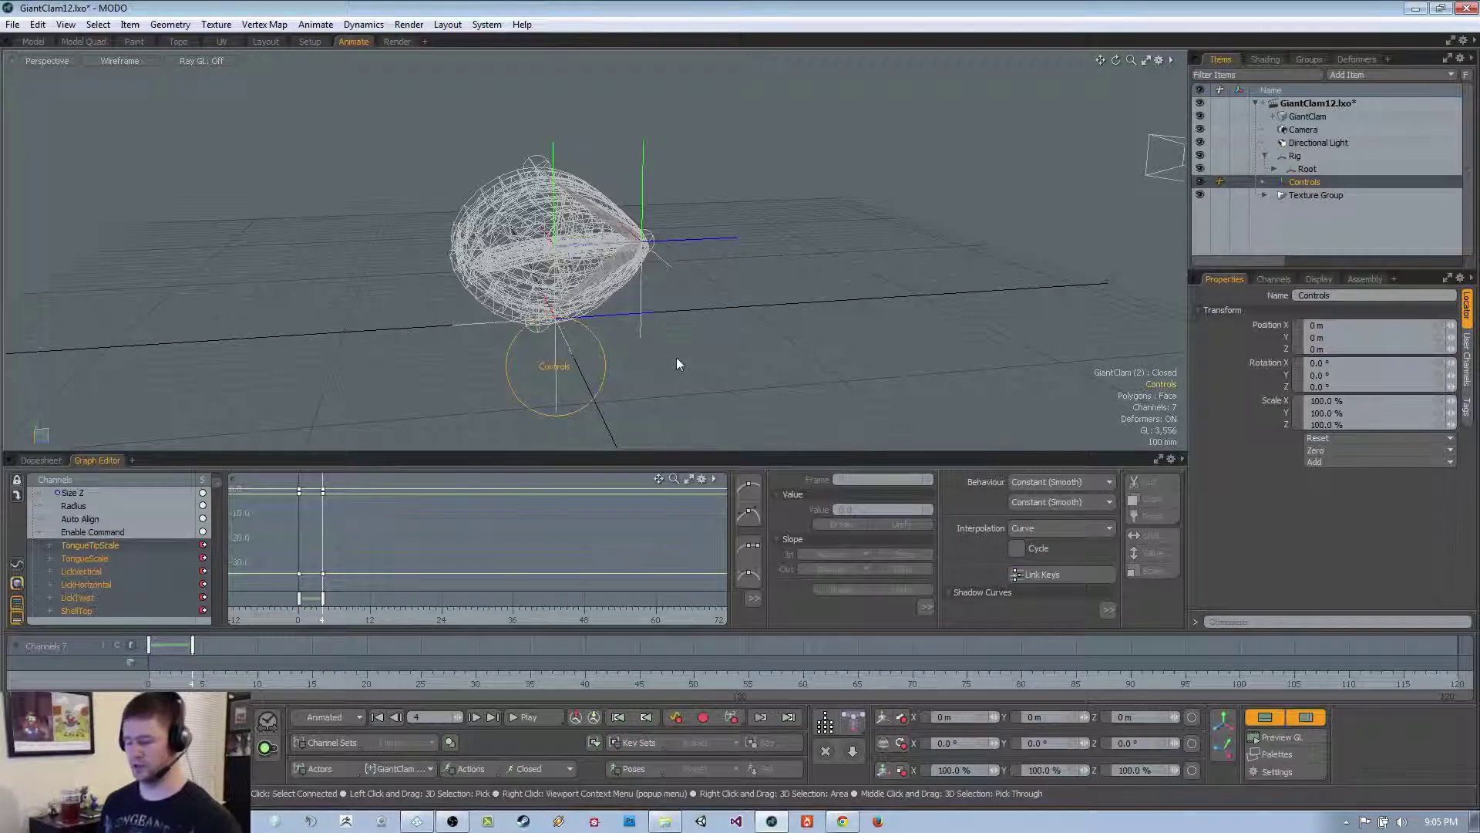
{"action": "left_click_drag", "start_coordinate": [664, 358], "coordinate": [707, 327], "text": "alt"}
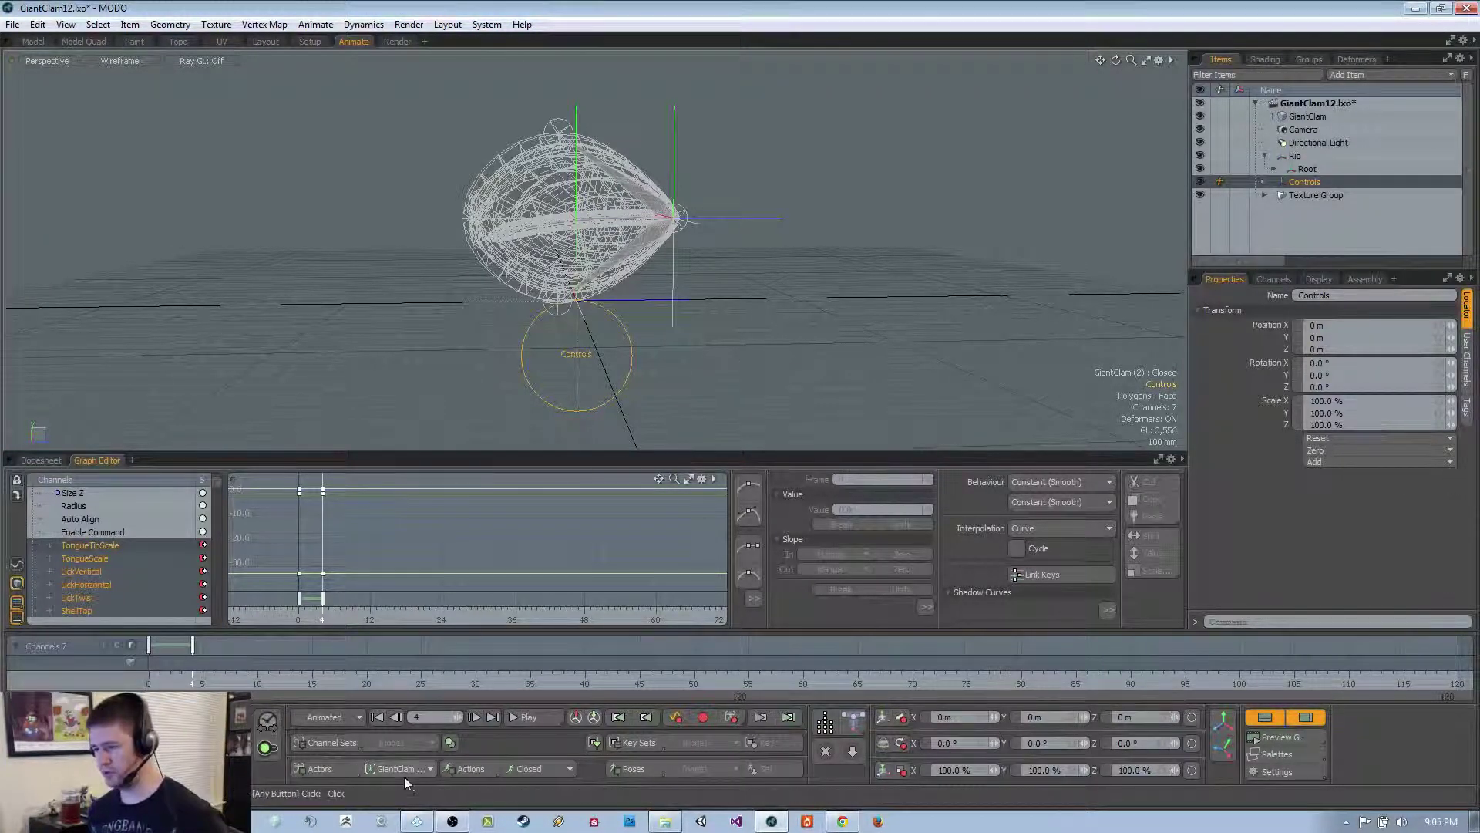
Expand the actions of the GiantClam actor in the groups list and duplicate the Closed action
{"action": "left_click", "coordinate": [1309, 59]}
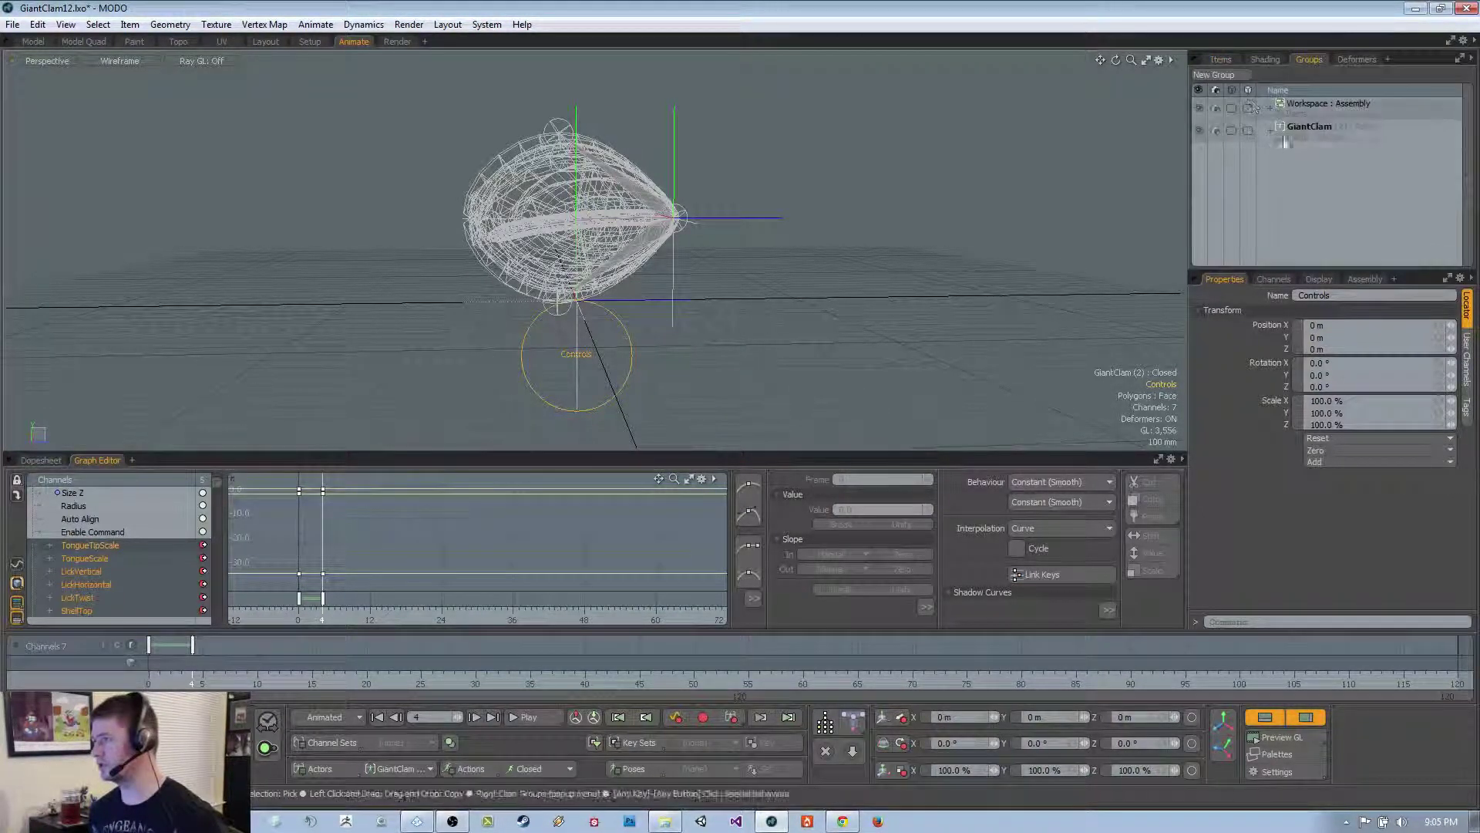
{"action": "left_click", "coordinate": [1269, 131]}
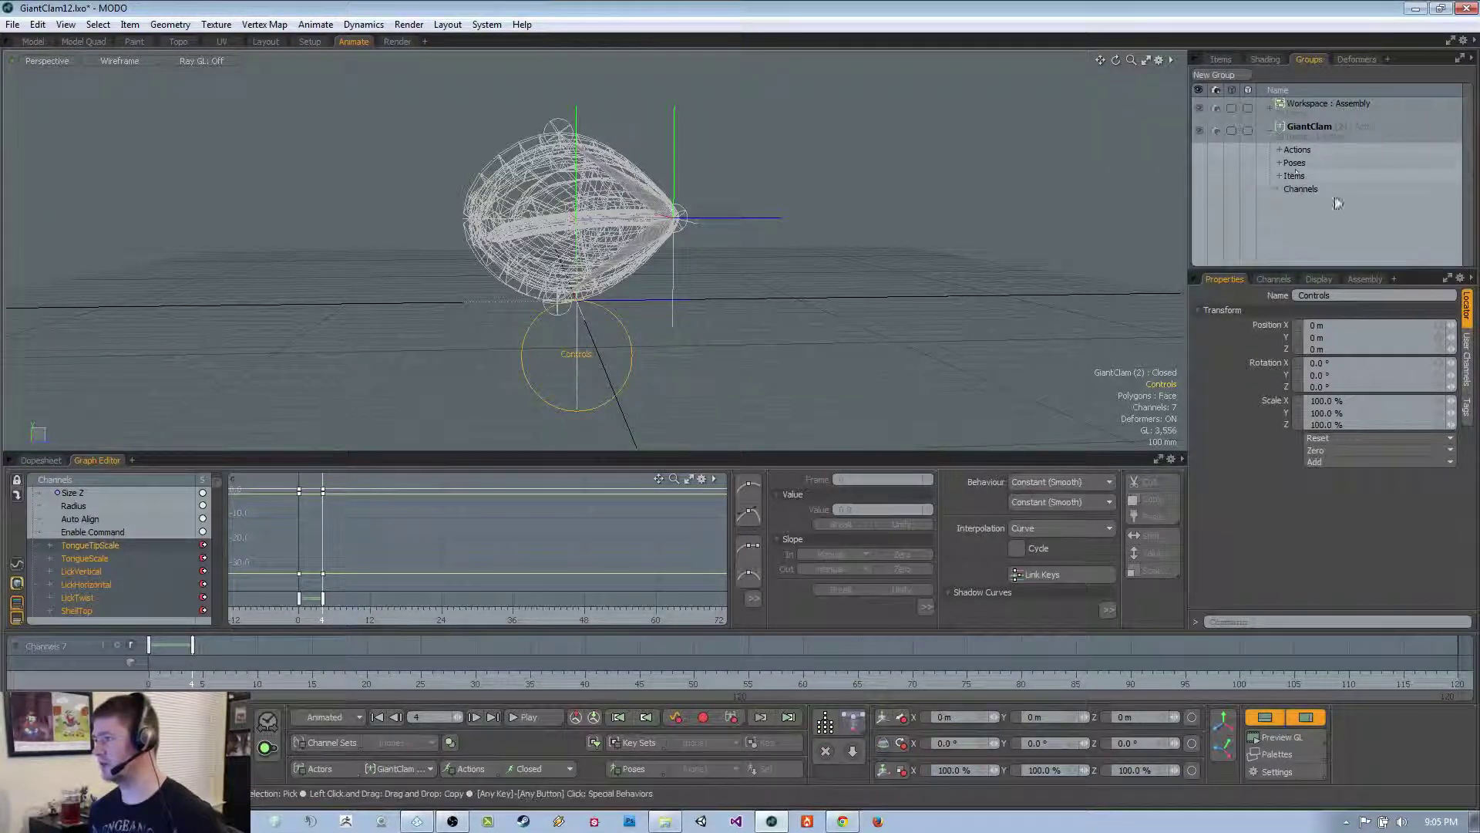
{"action": "left_click", "coordinate": [1278, 150]}
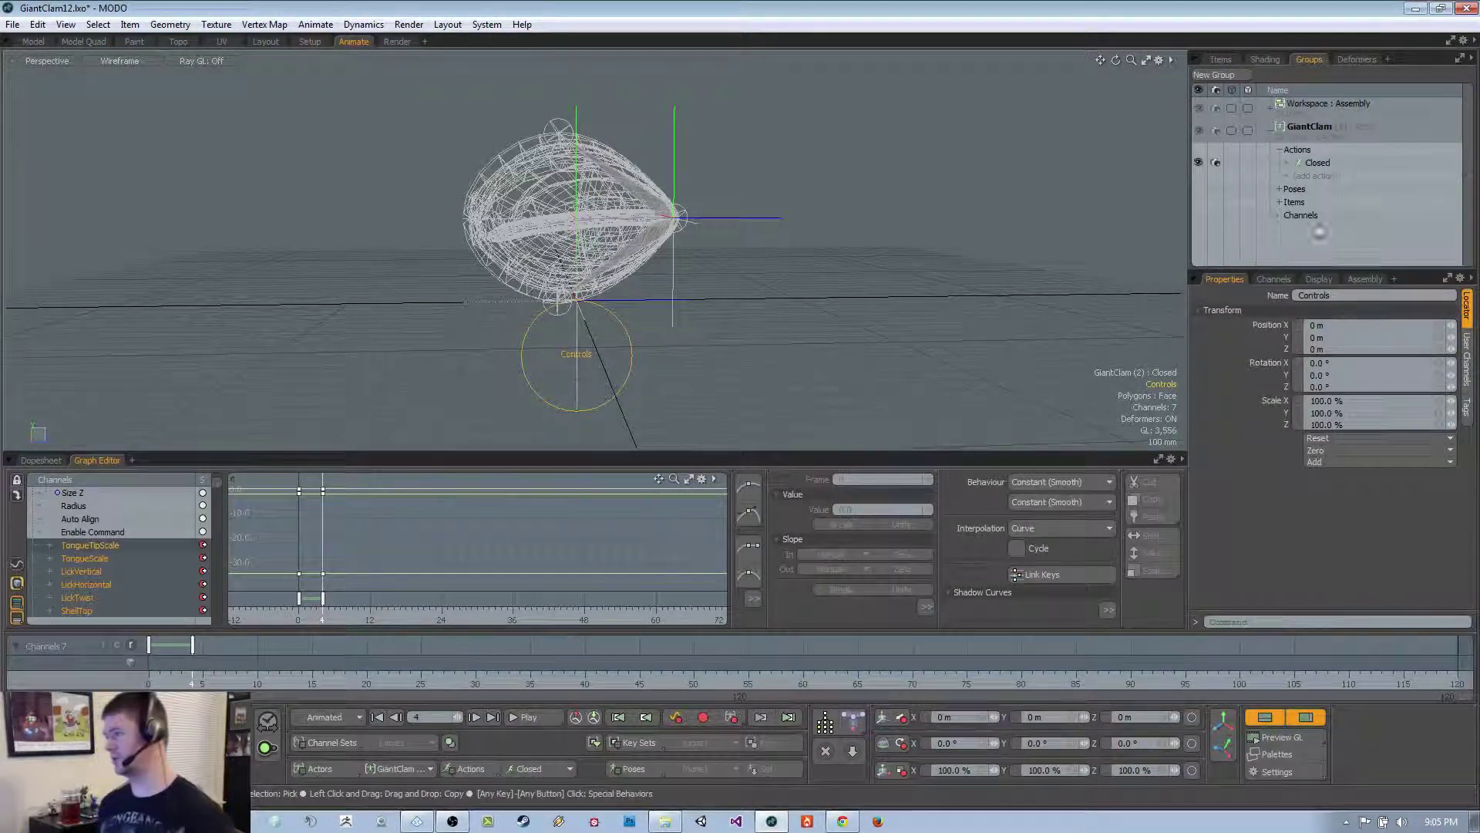
{"action": "left_click", "coordinate": [1320, 163]}
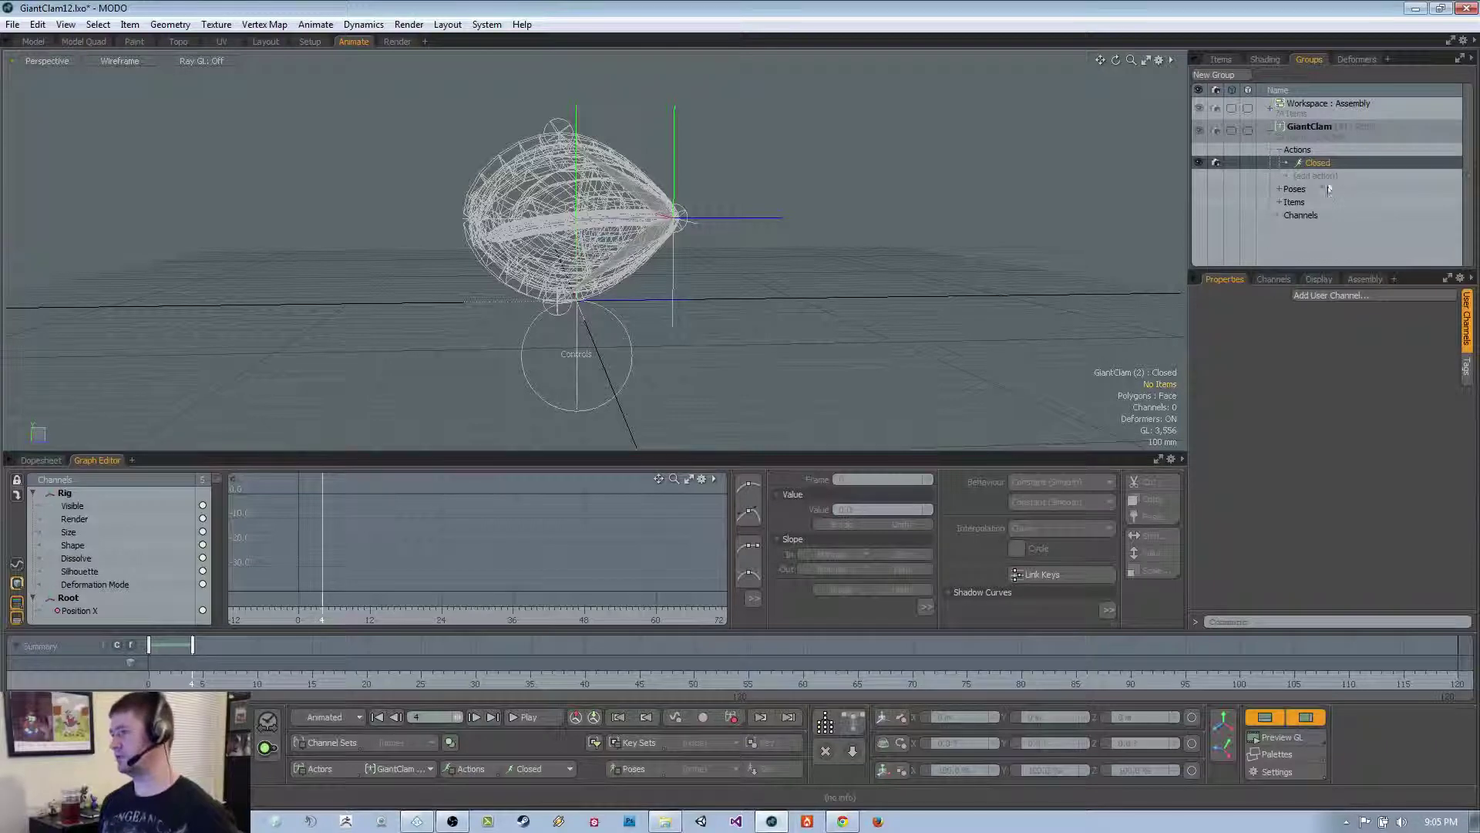
{"action": "left_click", "coordinate": [1329, 174]}
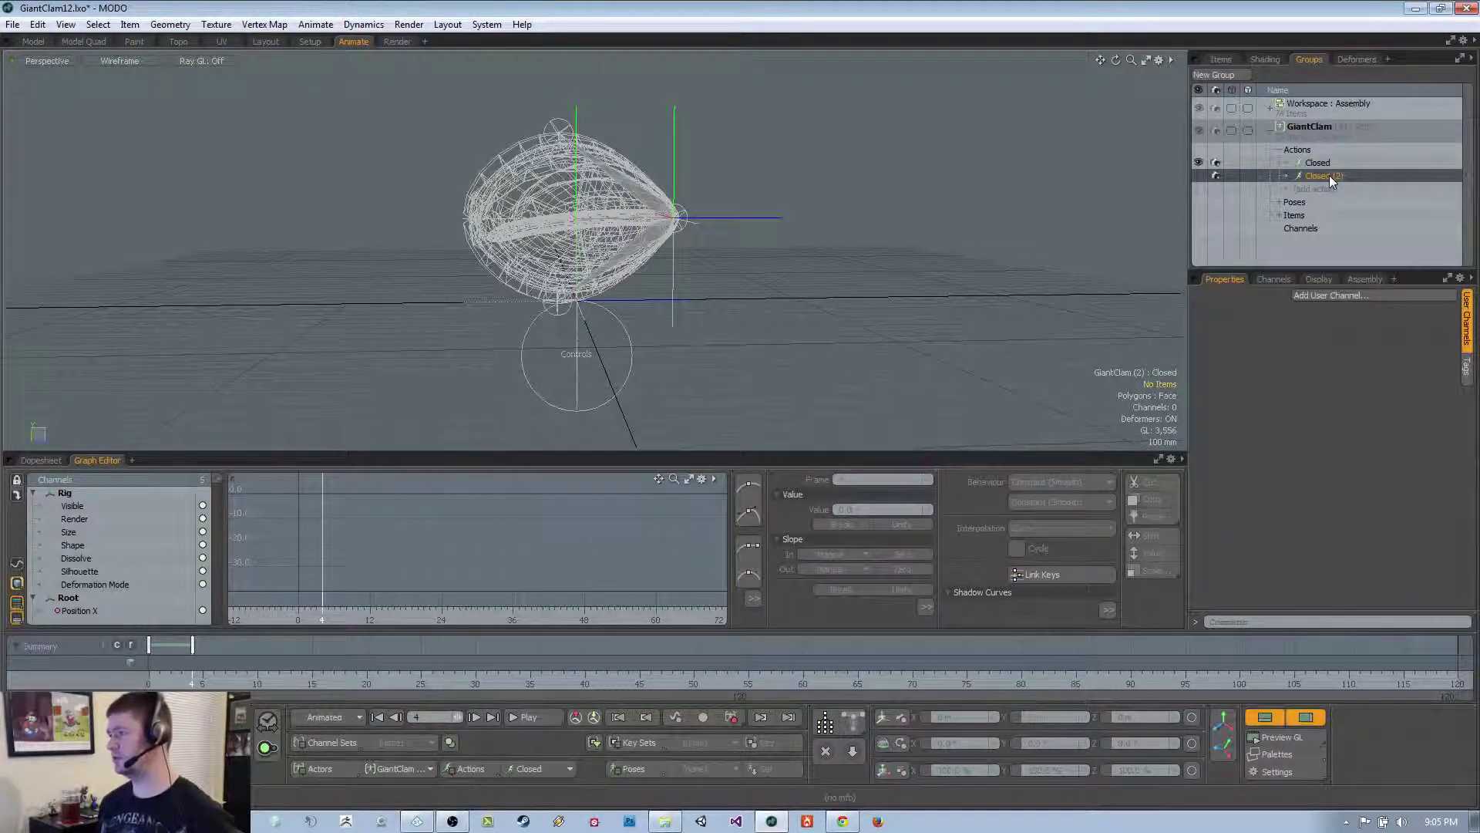
Rename the duplicated action as Idle and make it the actor's current action
{"action": "double_click", "coordinate": [1329, 174]}
{"action": "key", "text": "BackSpace"}
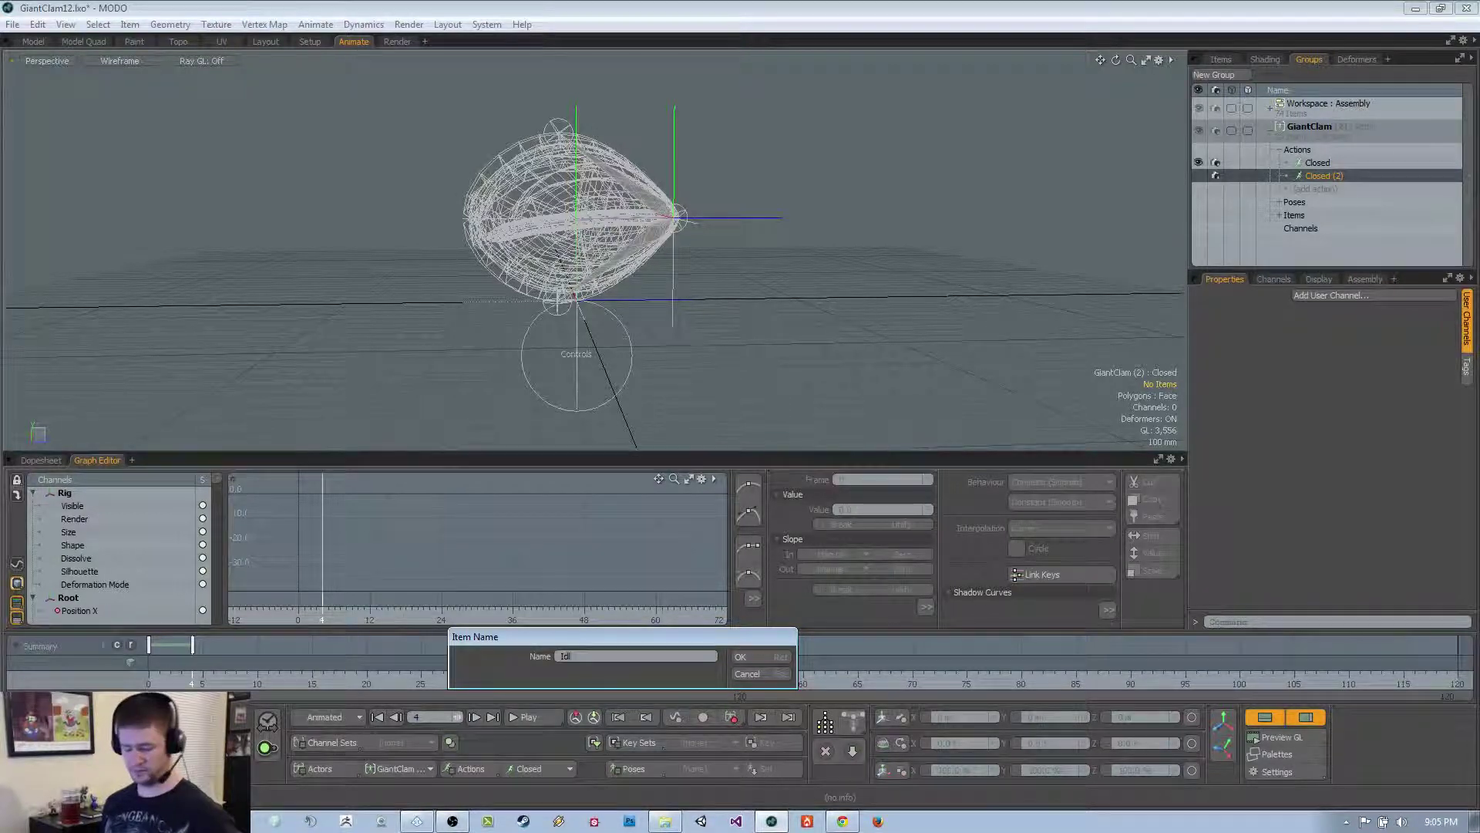
{"action": "key", "text": "Return"}
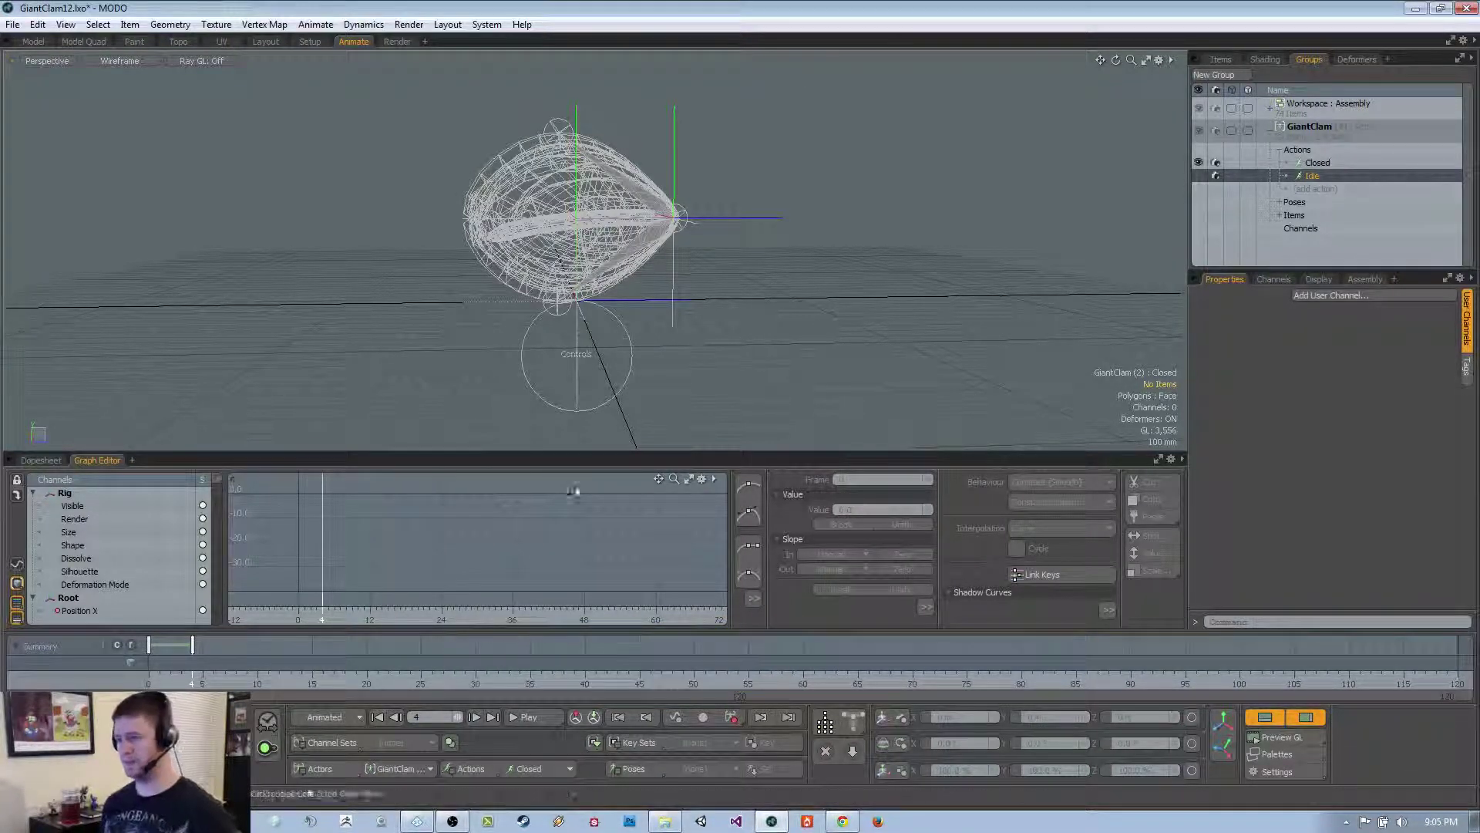
{"action": "left_click", "coordinate": [537, 769]}
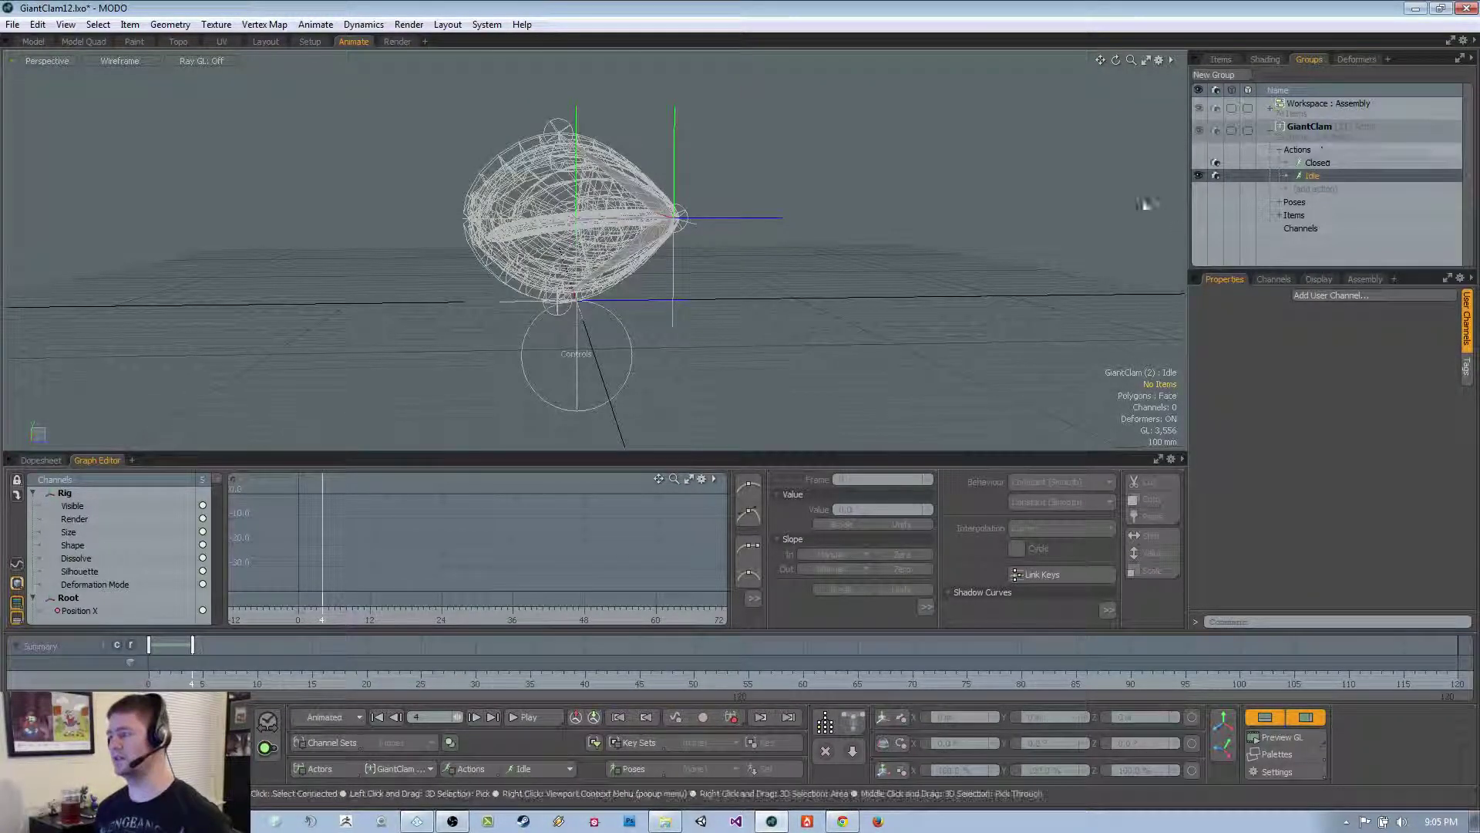
Select the Controls locator and check its channel values in the Idle action
{"action": "left_click_drag", "start_coordinate": [669, 307], "coordinate": [691, 361], "text": "alt"}
{"action": "left_click", "coordinate": [689, 355]}
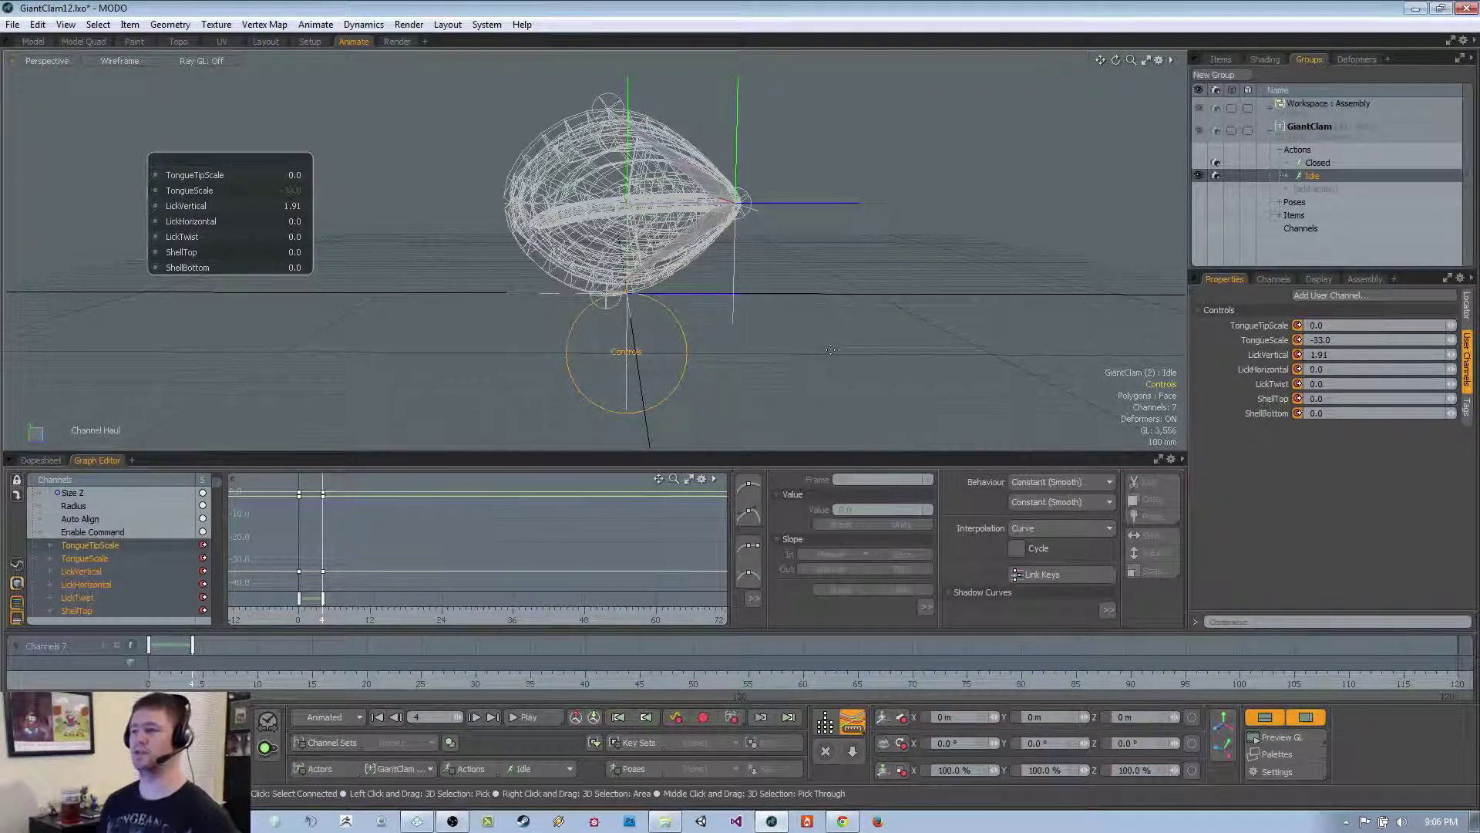
{"action": "left_click", "coordinate": [794, 178]}
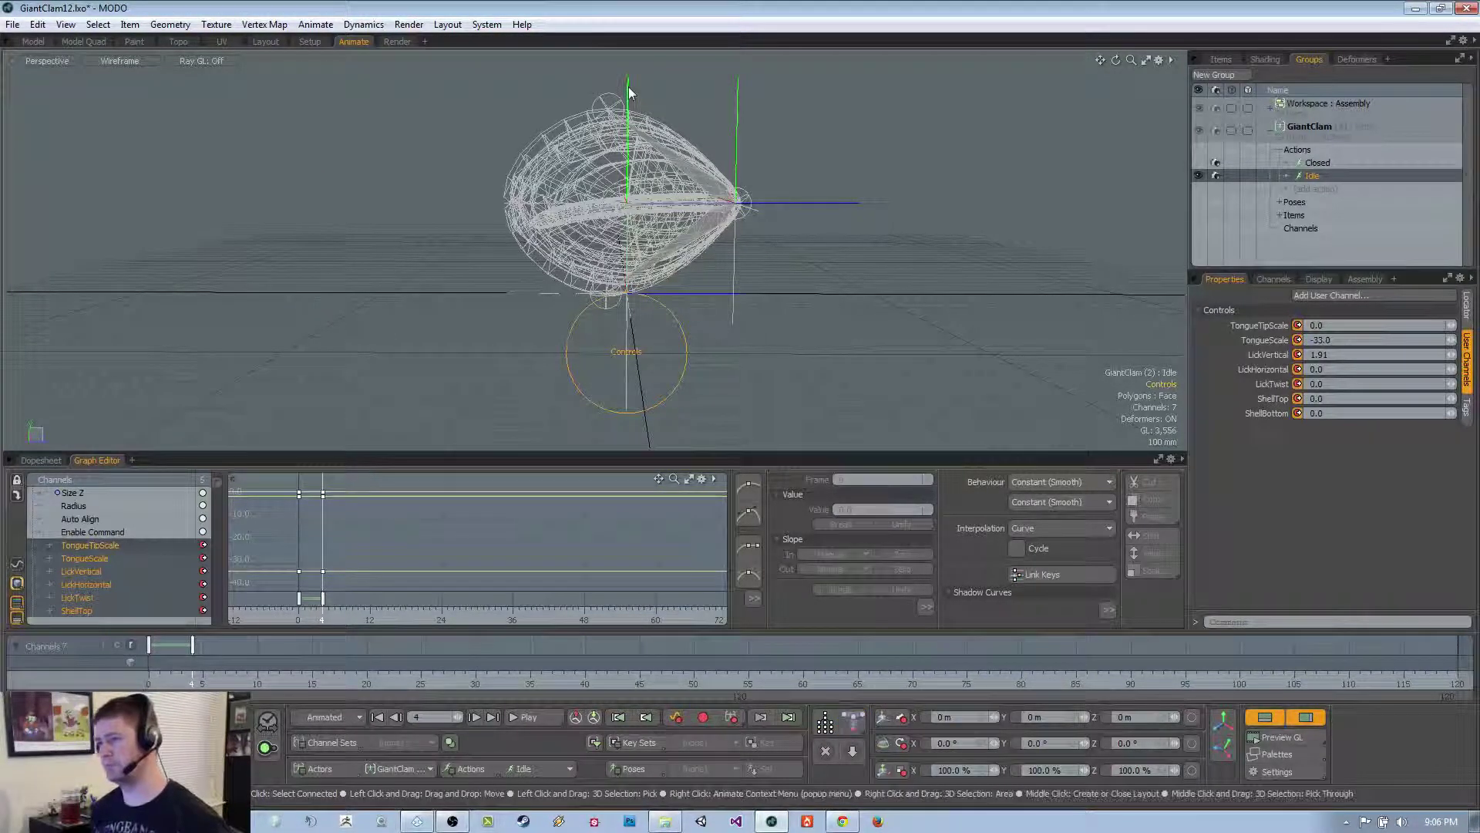
Try rotating the clam's Root item about different axes and undo each rotation
{"action": "key", "text": "e"}
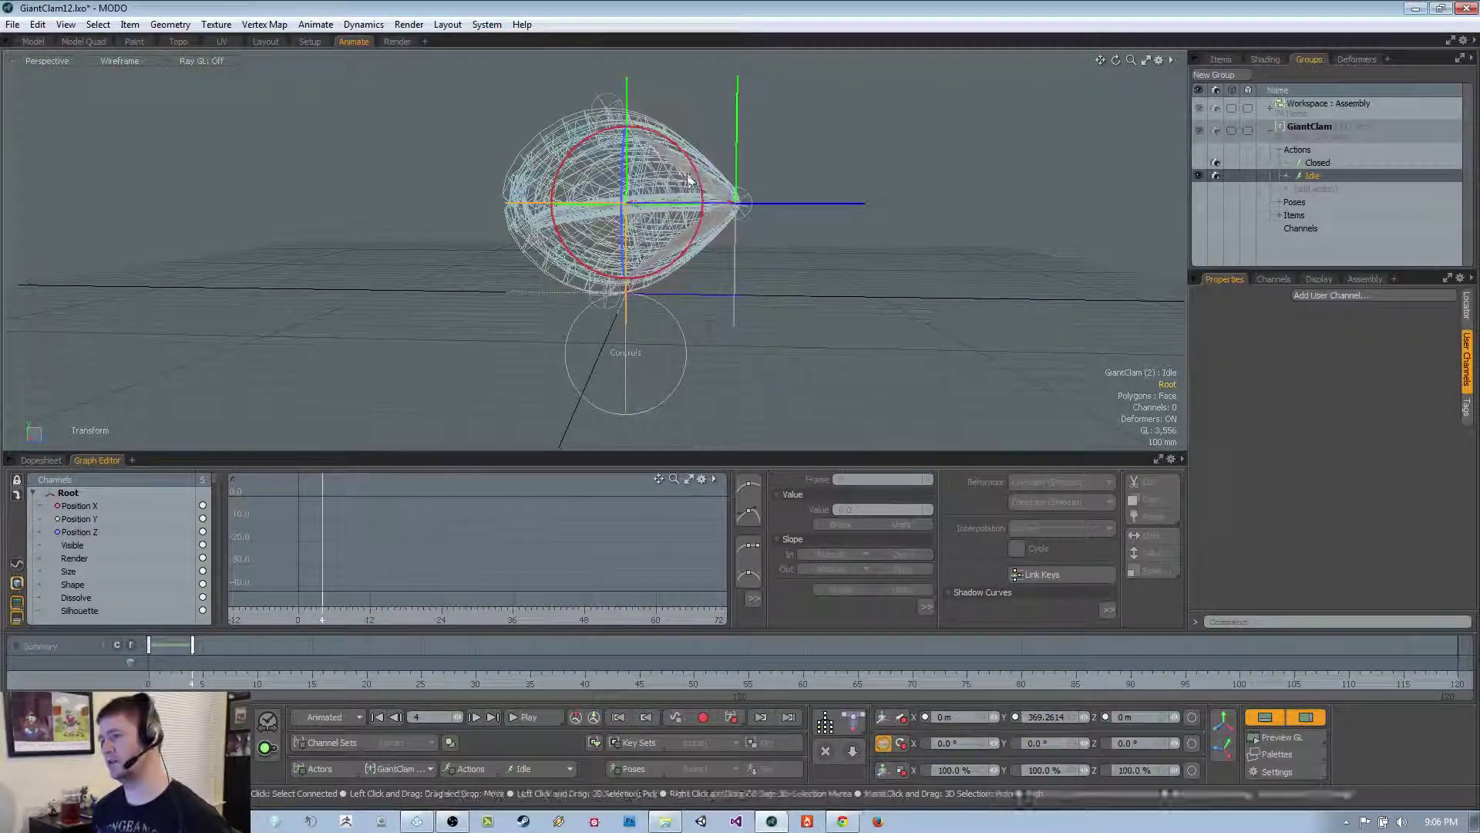
{"action": "left_click_drag", "start_coordinate": [696, 177], "coordinate": [621, 218]}
{"action": "key", "text": "ctrl+z"}
{"action": "left_click_drag", "start_coordinate": [541, 191], "coordinate": [779, 188]}
{"action": "key", "text": "ctrl+z"}
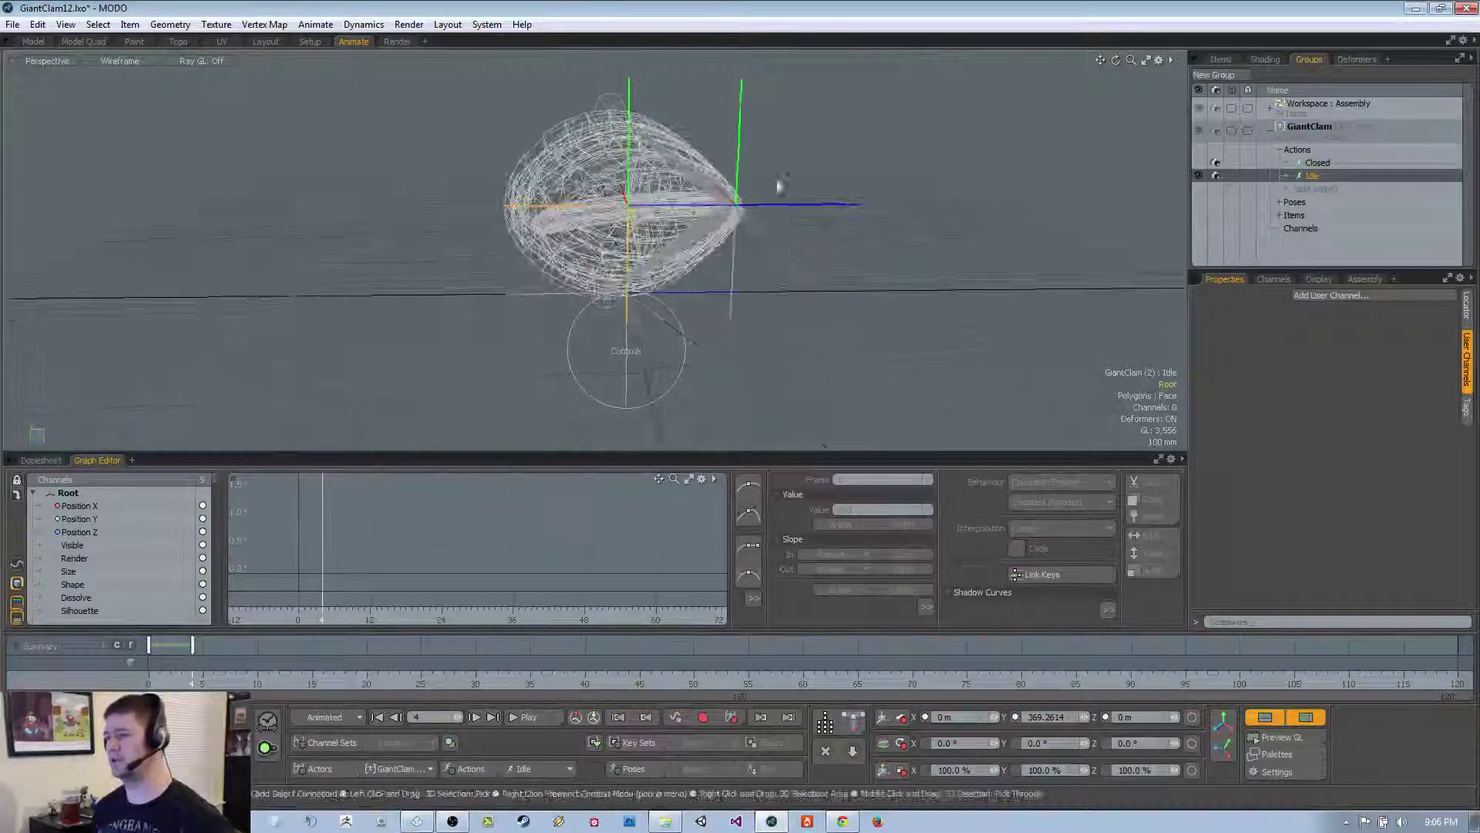
Select the TongueRoot joint at the shell's hinge with its rotation handles displayed, and clear the selection
{"action": "left_click", "coordinate": [739, 204]}
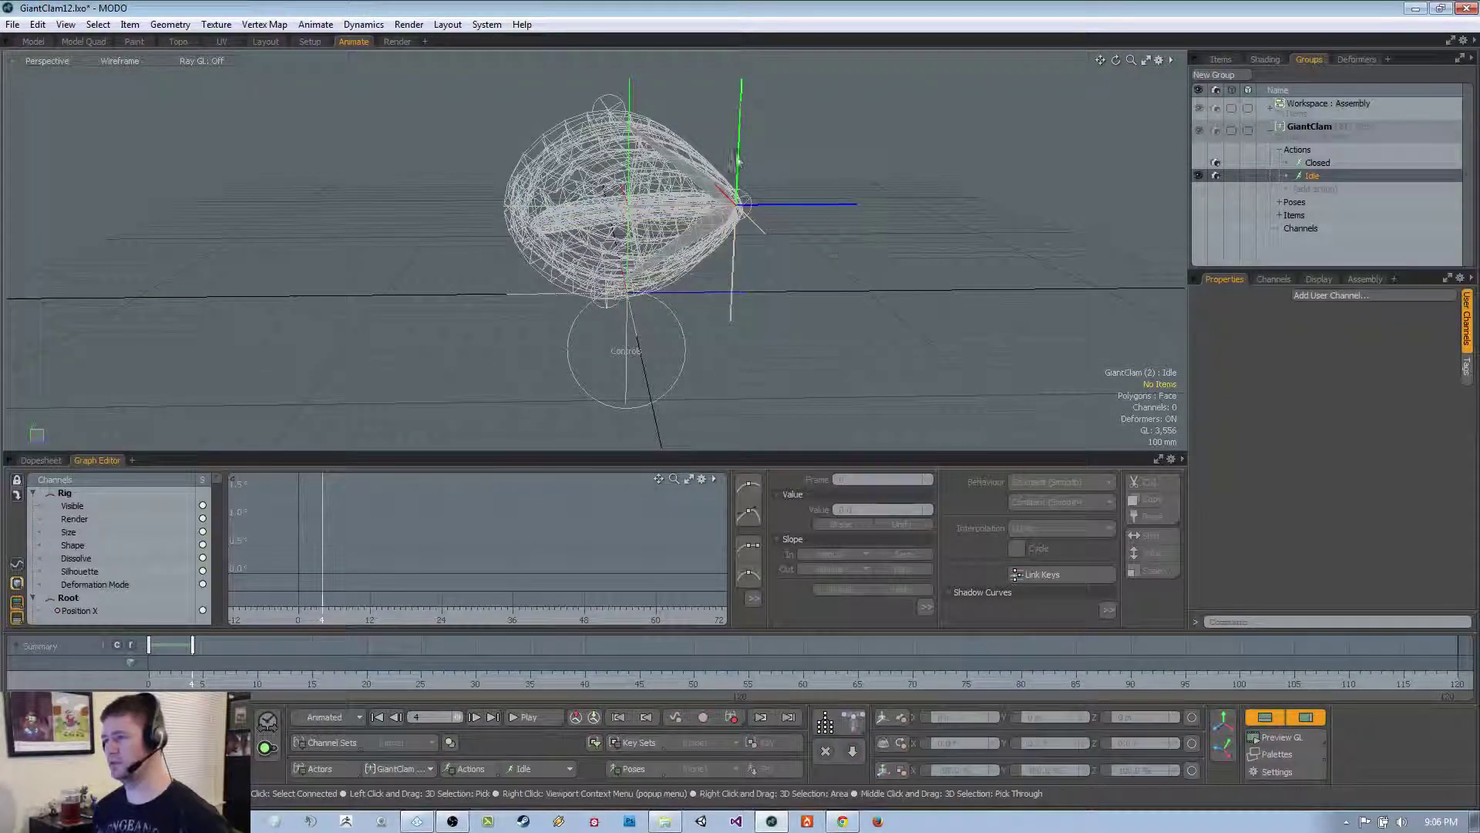
{"action": "left_click", "coordinate": [904, 253]}
{"action": "left_click", "coordinate": [802, 203]}
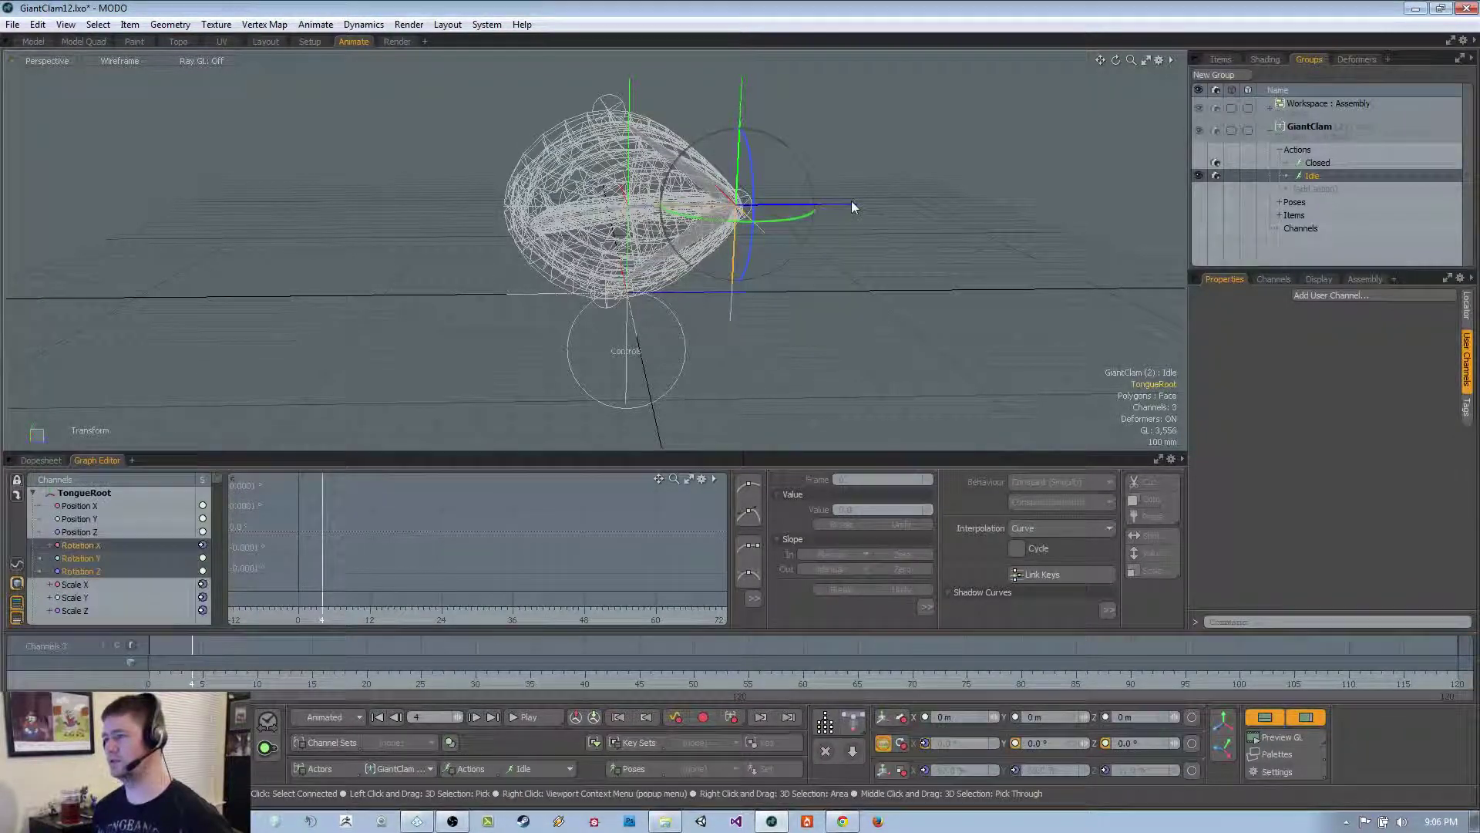
{"action": "left_click", "coordinate": [880, 237]}
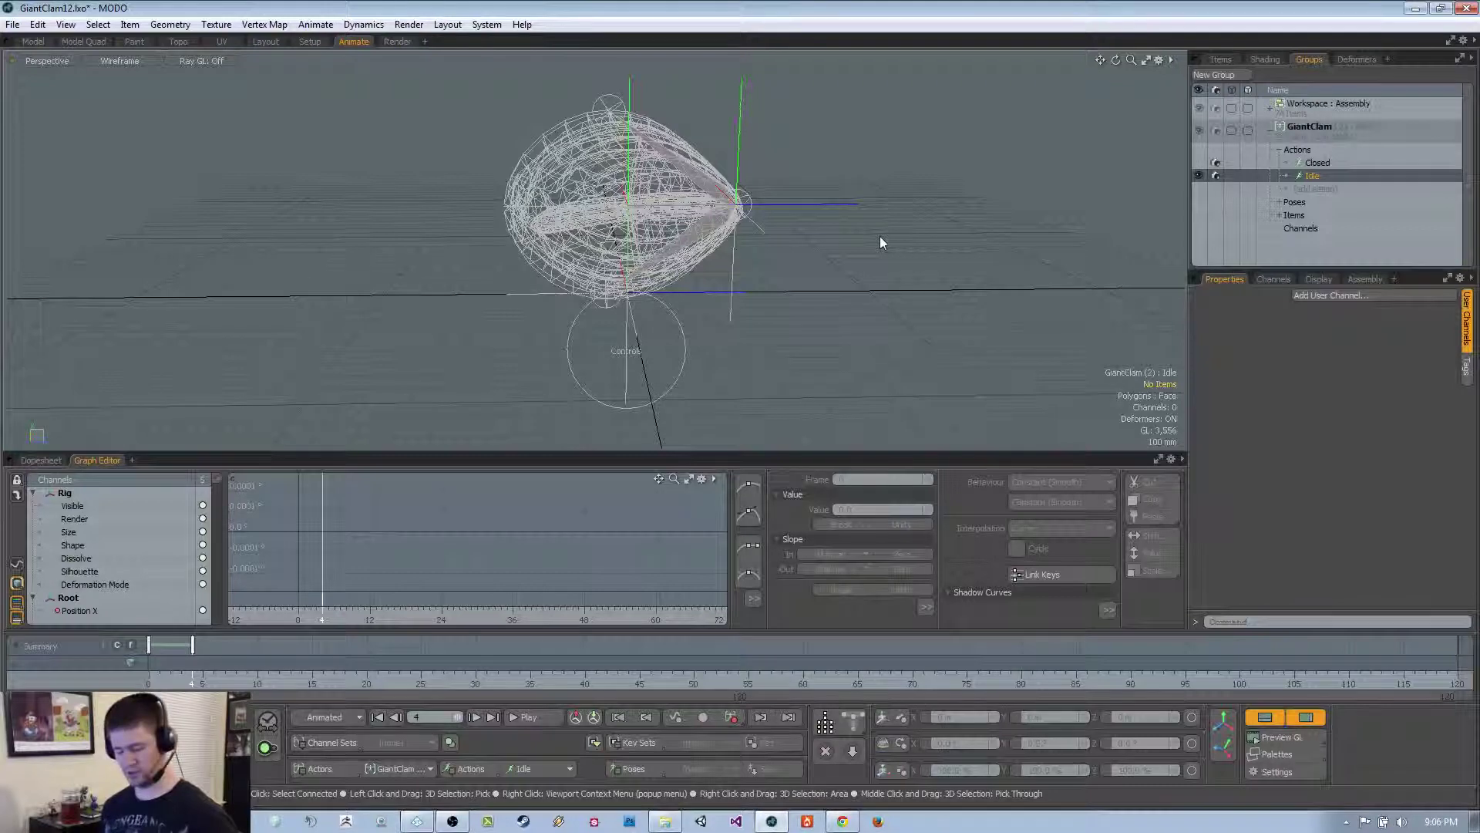
Check the user channels of the Controls locator in the Idle action and select the TongueRoot joint at the shell's hinge
{"action": "left_click", "coordinate": [683, 339]}
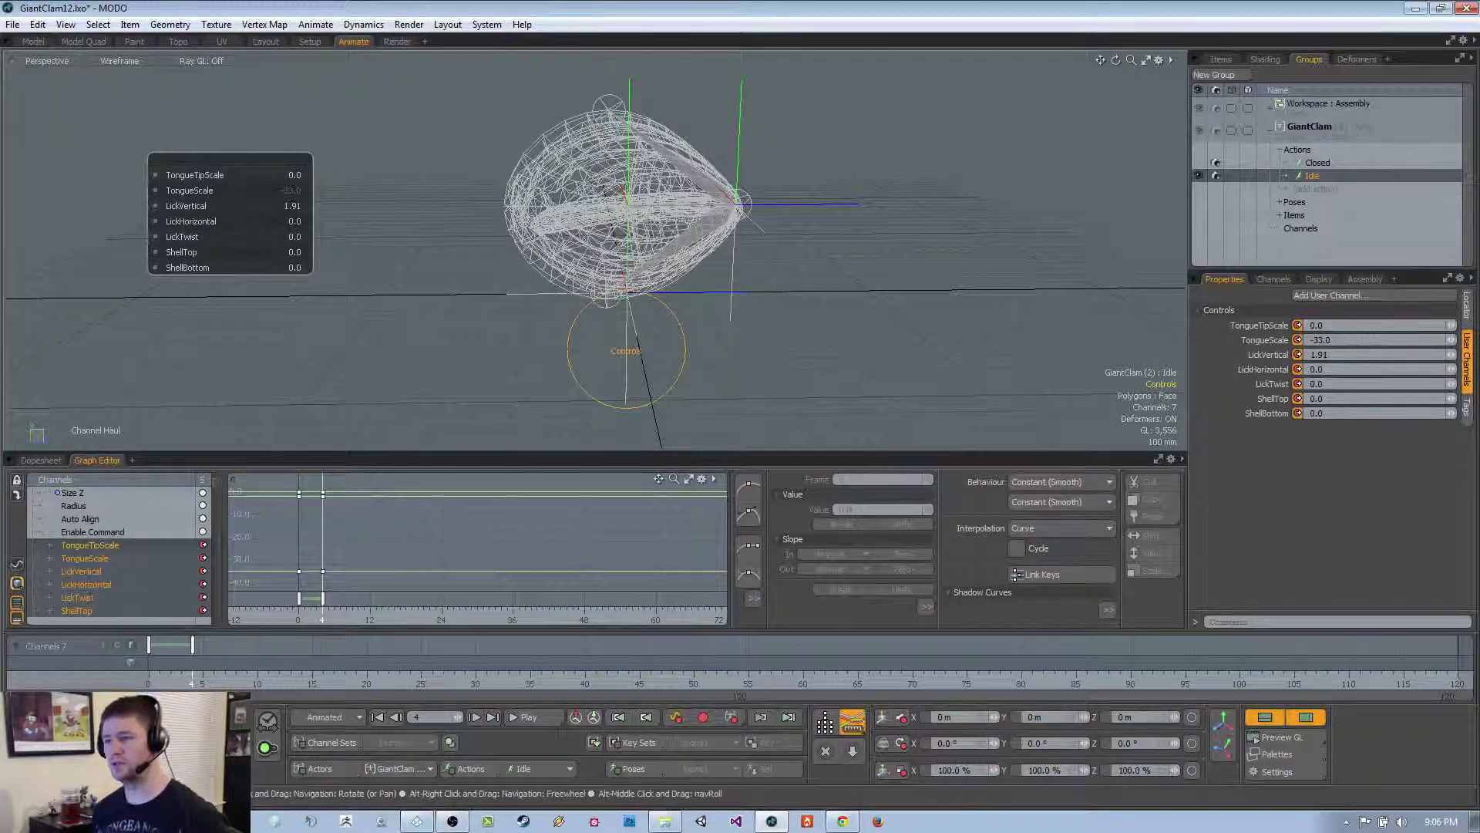
{"action": "left_click", "coordinate": [545, 330]}
{"action": "left_click", "coordinate": [711, 262]}
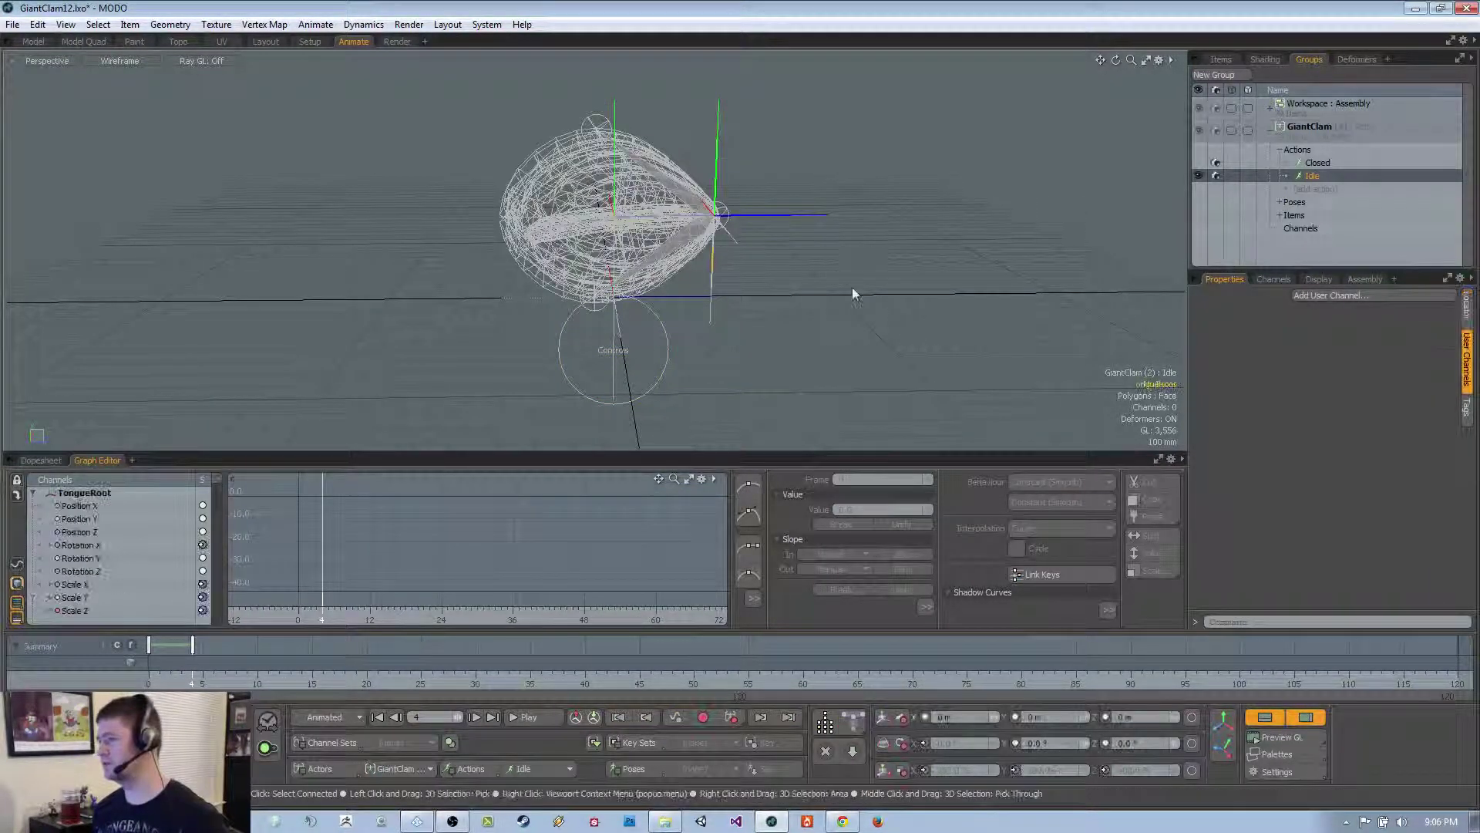
Switch to the Setup layout and save the scene under the new file name GiantClam13
{"action": "left_click", "coordinate": [310, 41]}
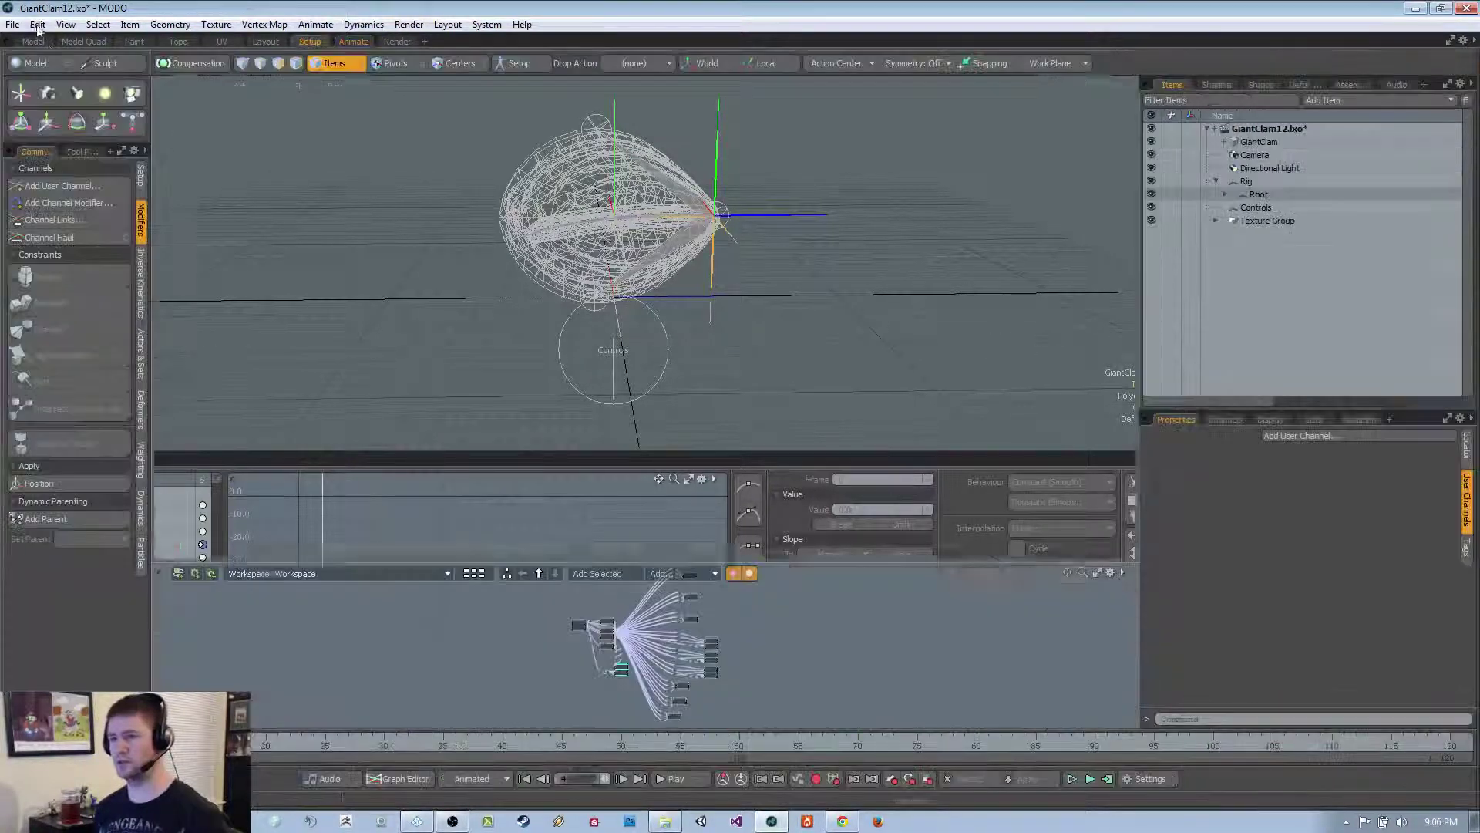
{"action": "left_click", "coordinate": [13, 25]}
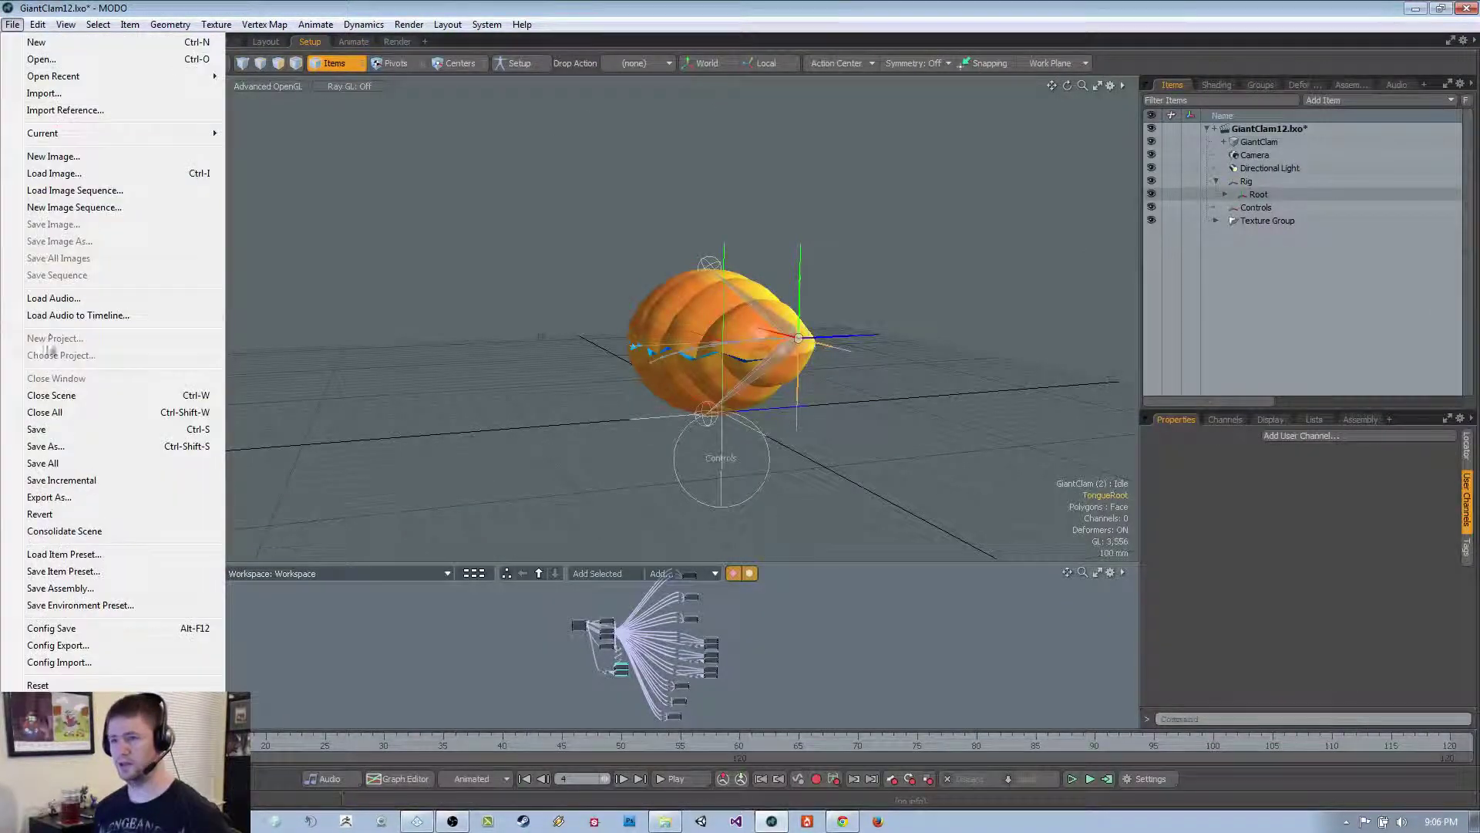
{"action": "left_click", "coordinate": [80, 447]}
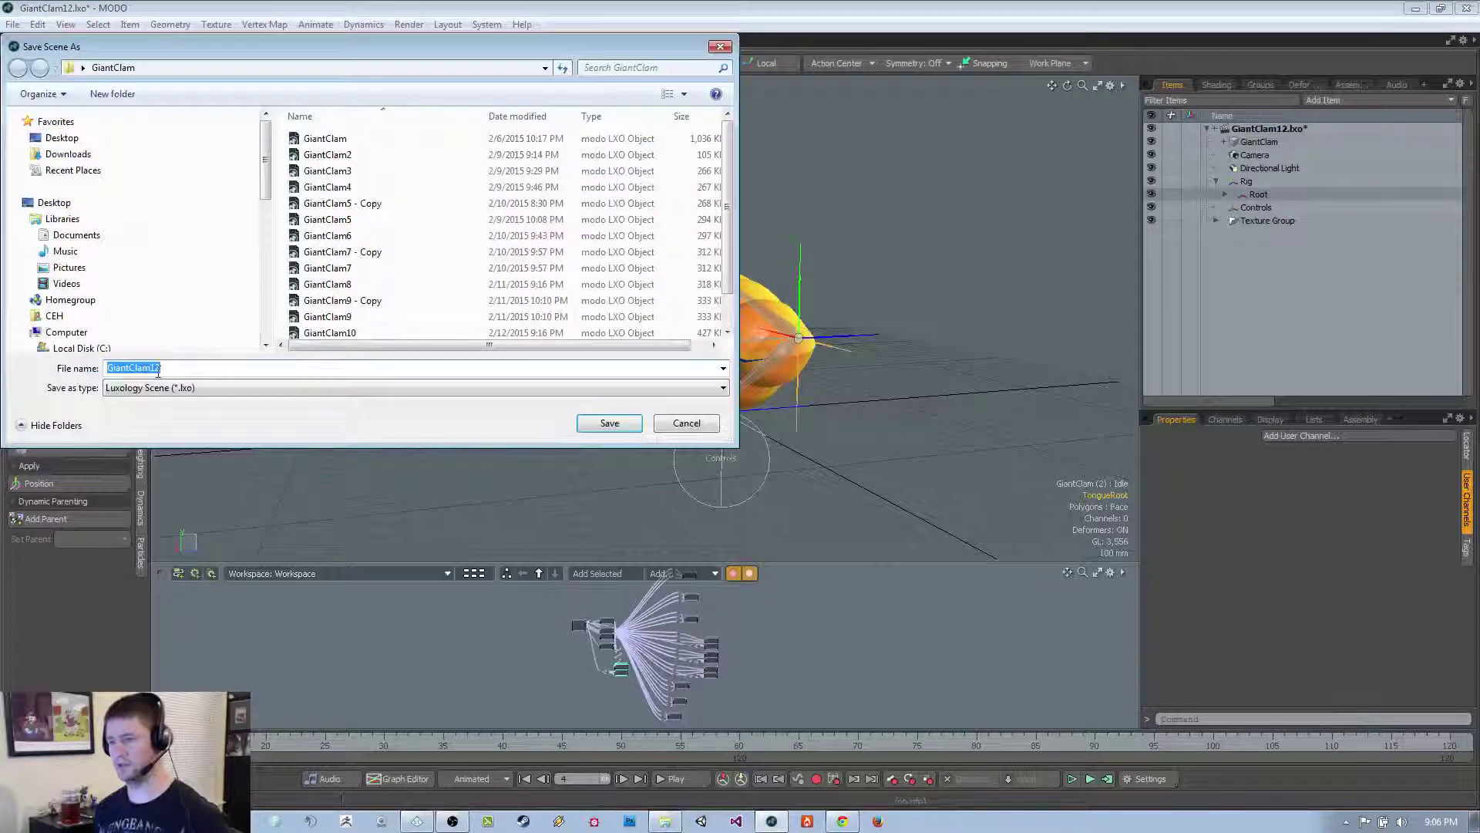
{"action": "type", "text": "3"}
{"action": "left_click", "coordinate": [603, 422]}
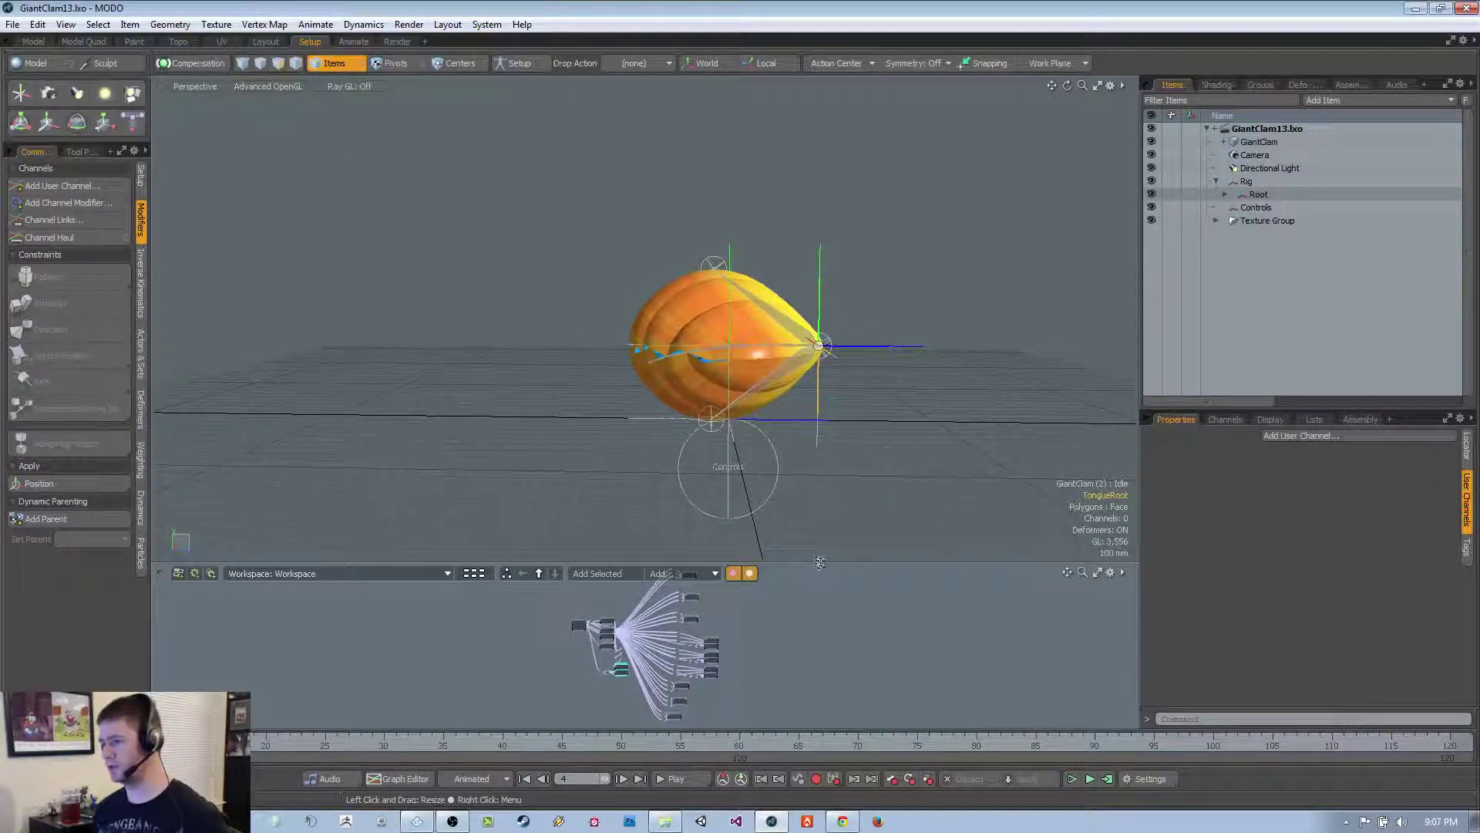
Enlarge the schematic view and inspect the node connections feeding TongueRoot's rotation and scale
{"action": "left_click_drag", "start_coordinate": [819, 563], "coordinate": [819, 462]}
{"action": "left_click_drag", "start_coordinate": [617, 609], "coordinate": [650, 576], "text": "ctrl+alt"}
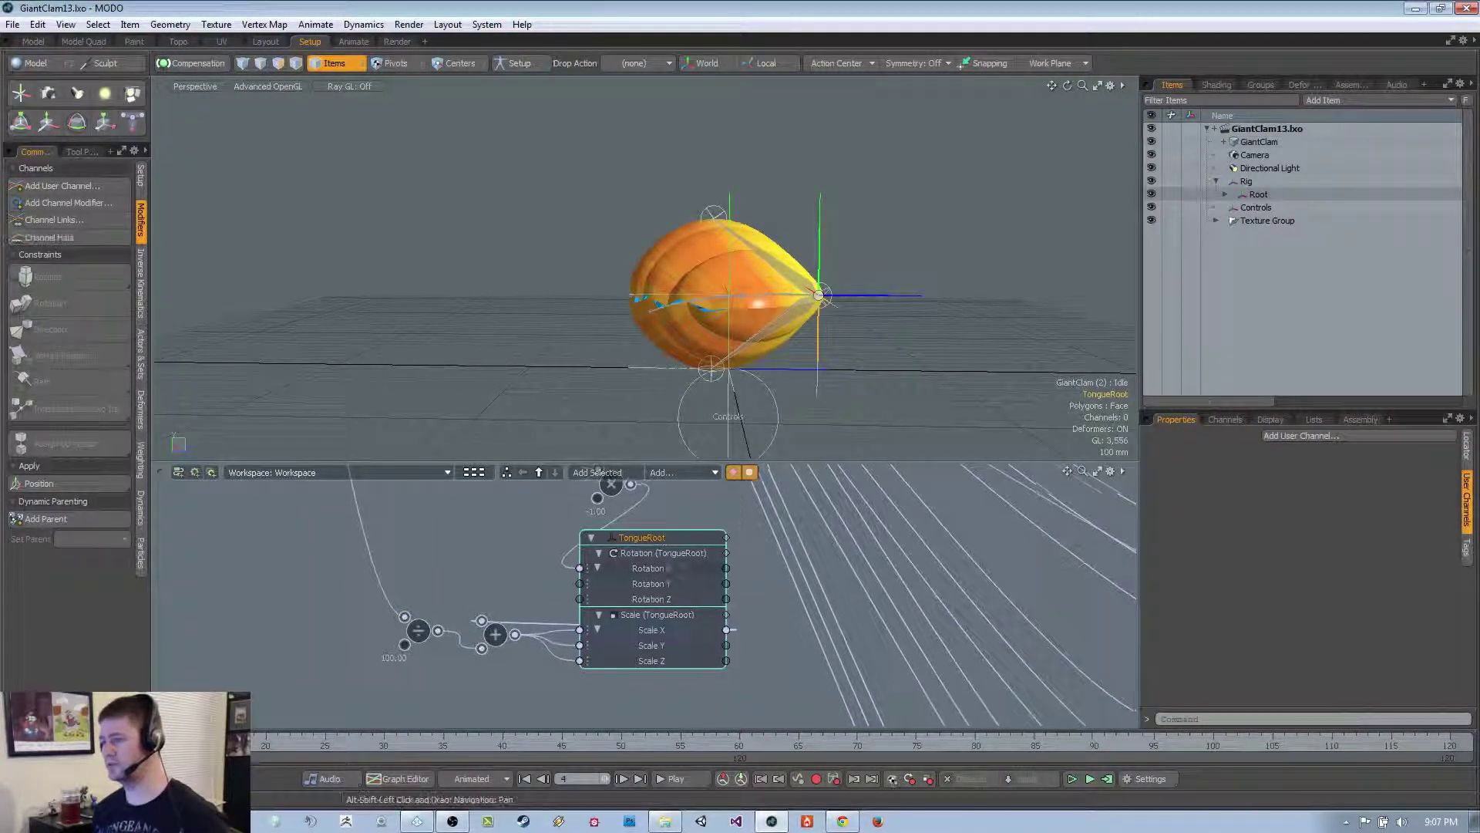
{"action": "left_click_drag", "start_coordinate": [636, 582], "coordinate": [662, 655], "text": "ctrl+alt"}
Expand the Root hierarchy, select the SubRoot joint, try rotating it about the X axis and undo the rotation
{"action": "left_click", "coordinate": [1225, 194]}
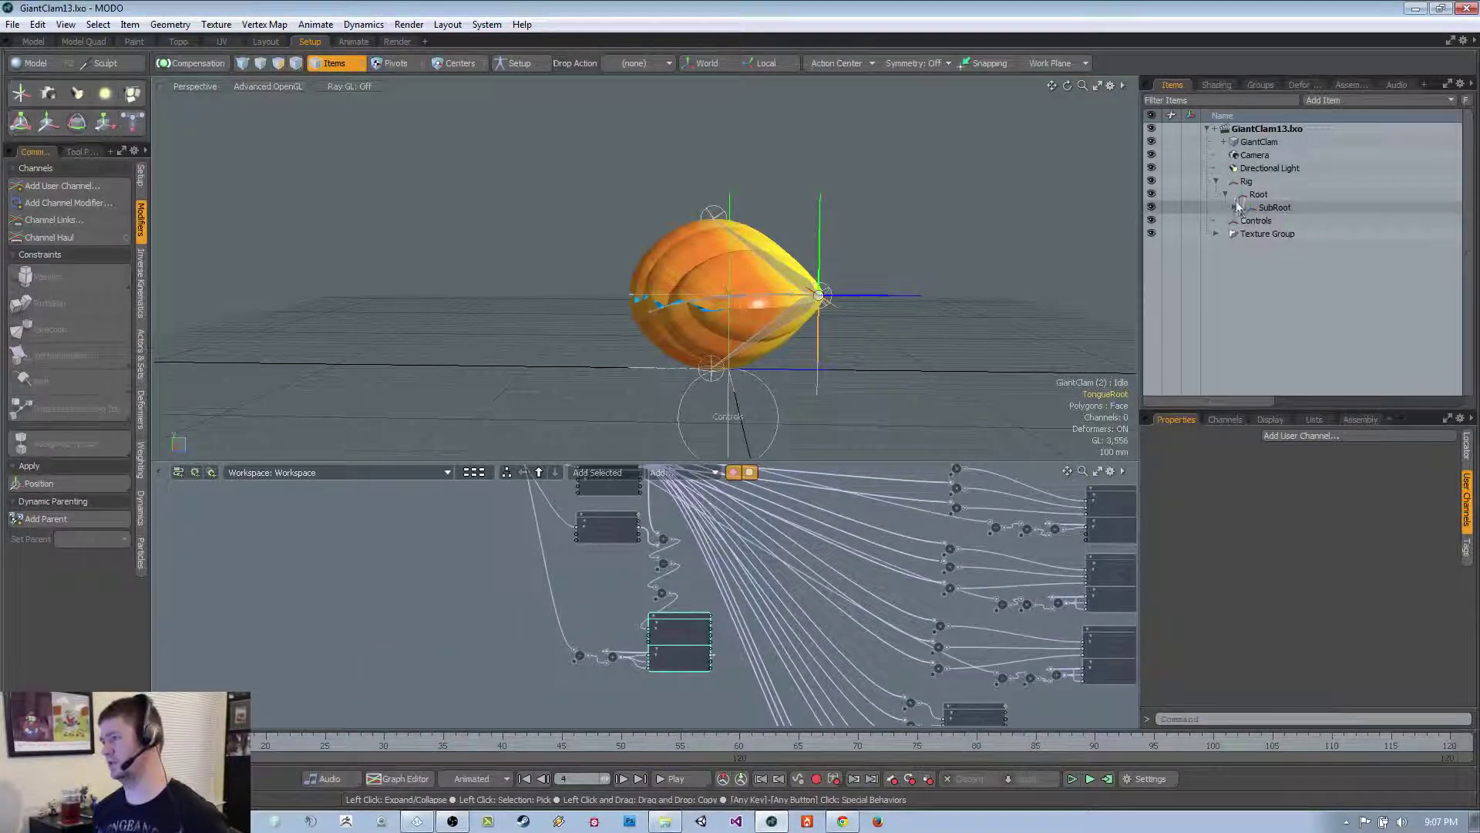
{"action": "left_click", "coordinate": [1235, 207]}
{"action": "left_click", "coordinate": [1272, 208]}
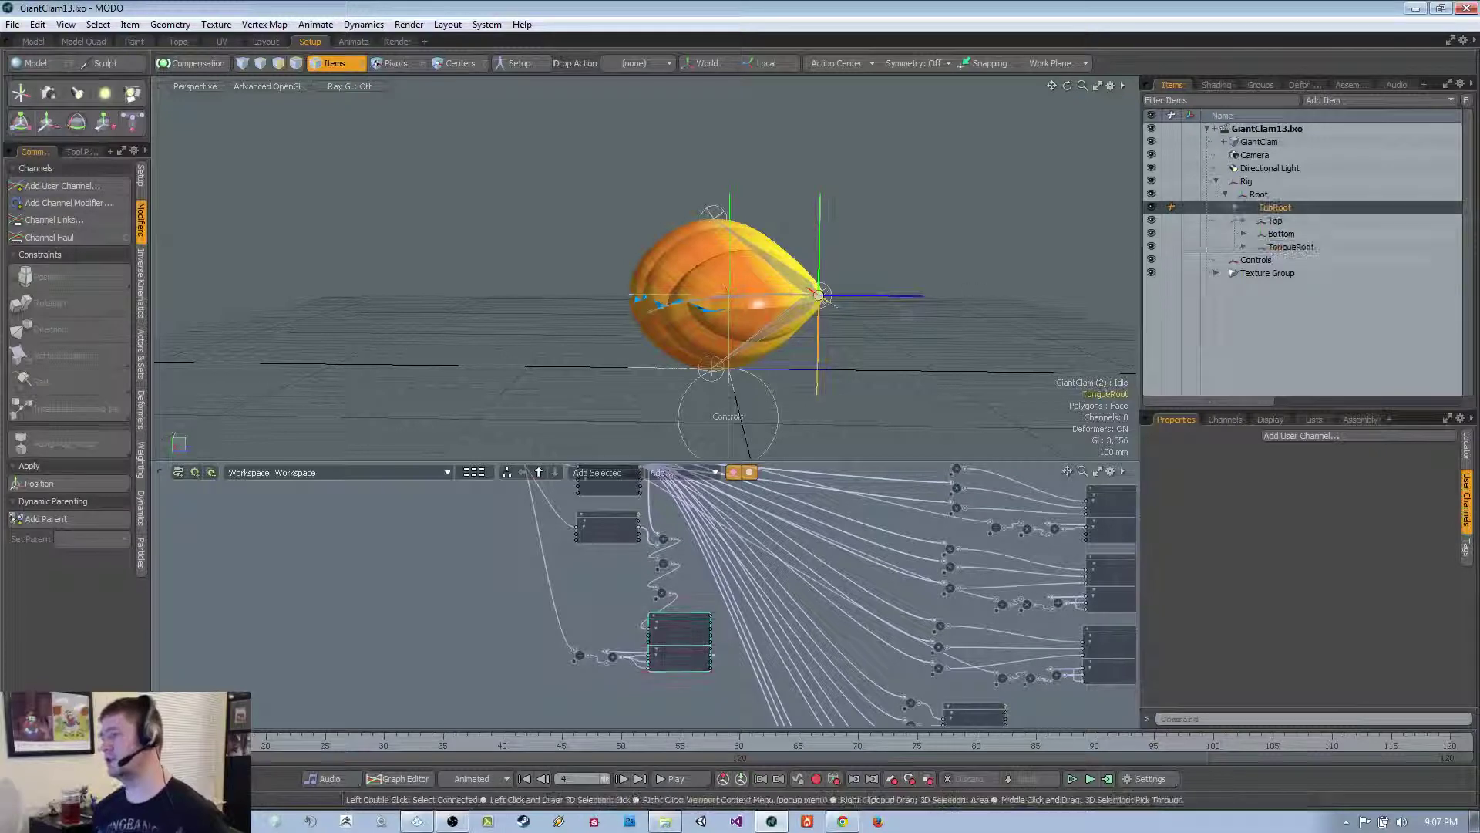
{"action": "key", "text": "e"}
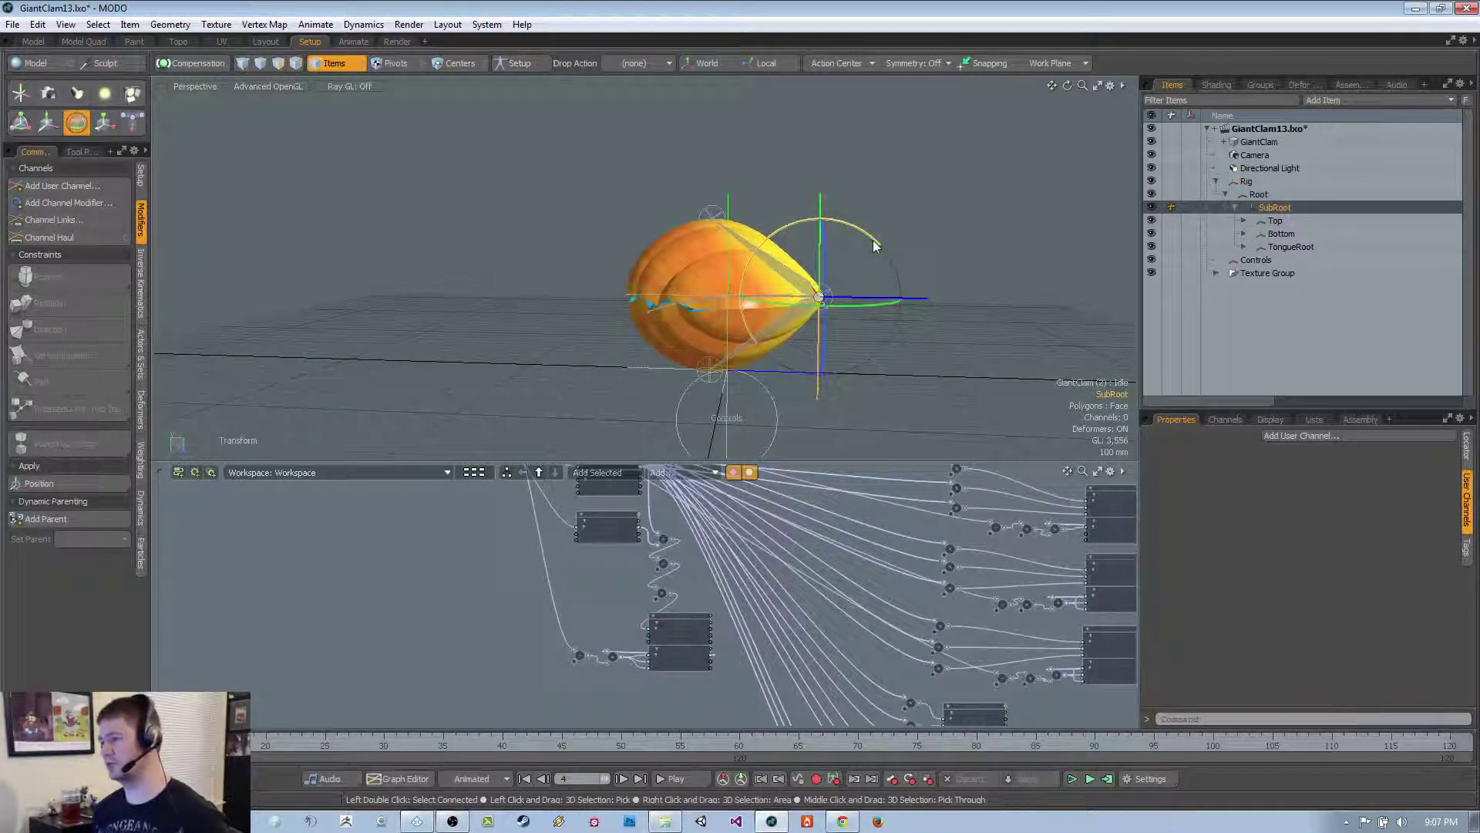
{"action": "left_click_drag", "start_coordinate": [875, 245], "coordinate": [764, 342]}
{"action": "key", "text": "ctrl+z"}
{"action": "key", "text": "ctrl+z"}
Try rotating SubRoot about its vertical axis, undo it and drop the Rotate tool
{"action": "left_click_drag", "start_coordinate": [818, 586], "coordinate": [784, 587], "text": "alt"}
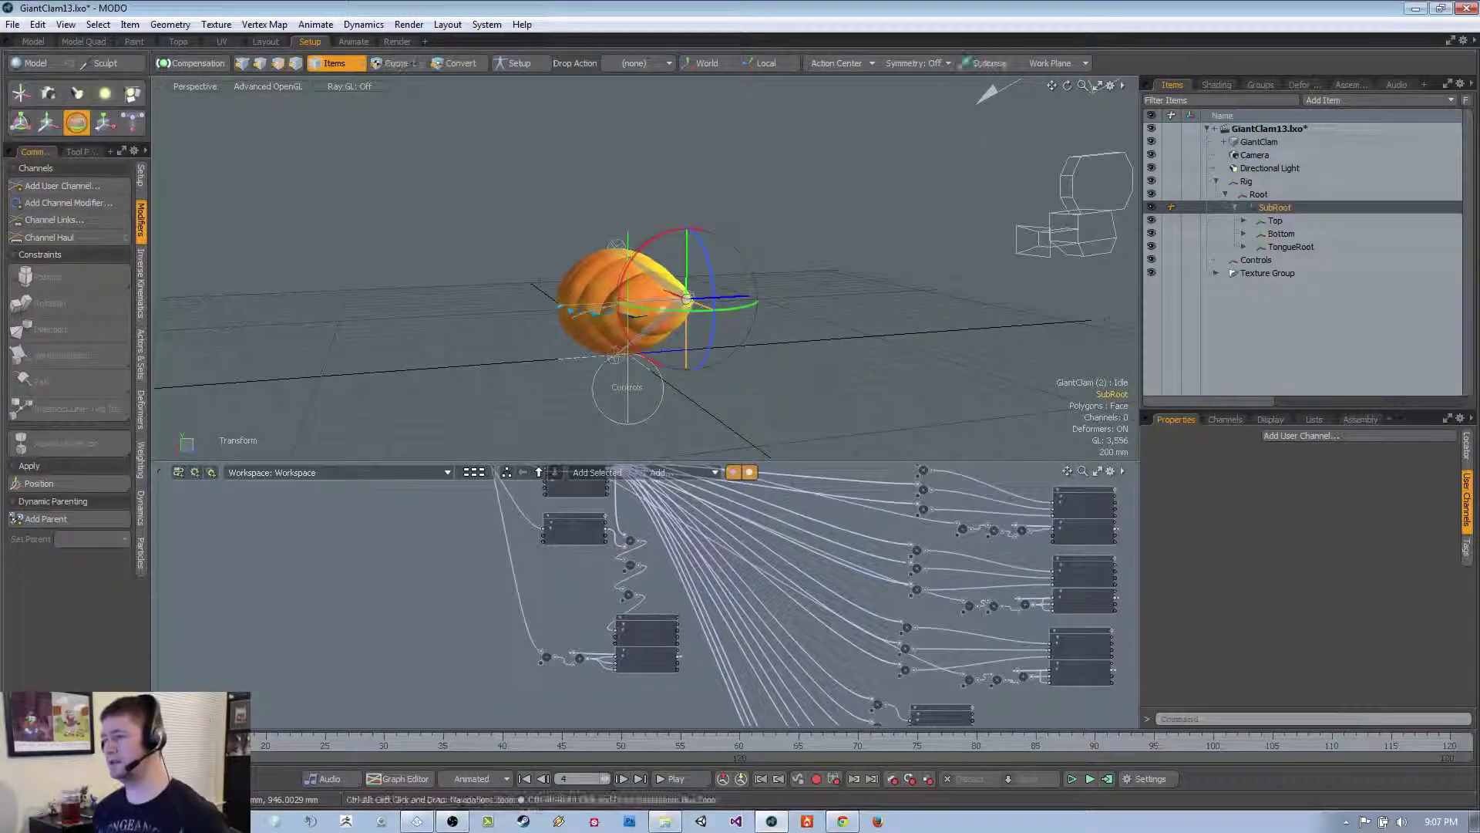
{"action": "left_click_drag", "start_coordinate": [801, 270], "coordinate": [794, 401], "text": "alt"}
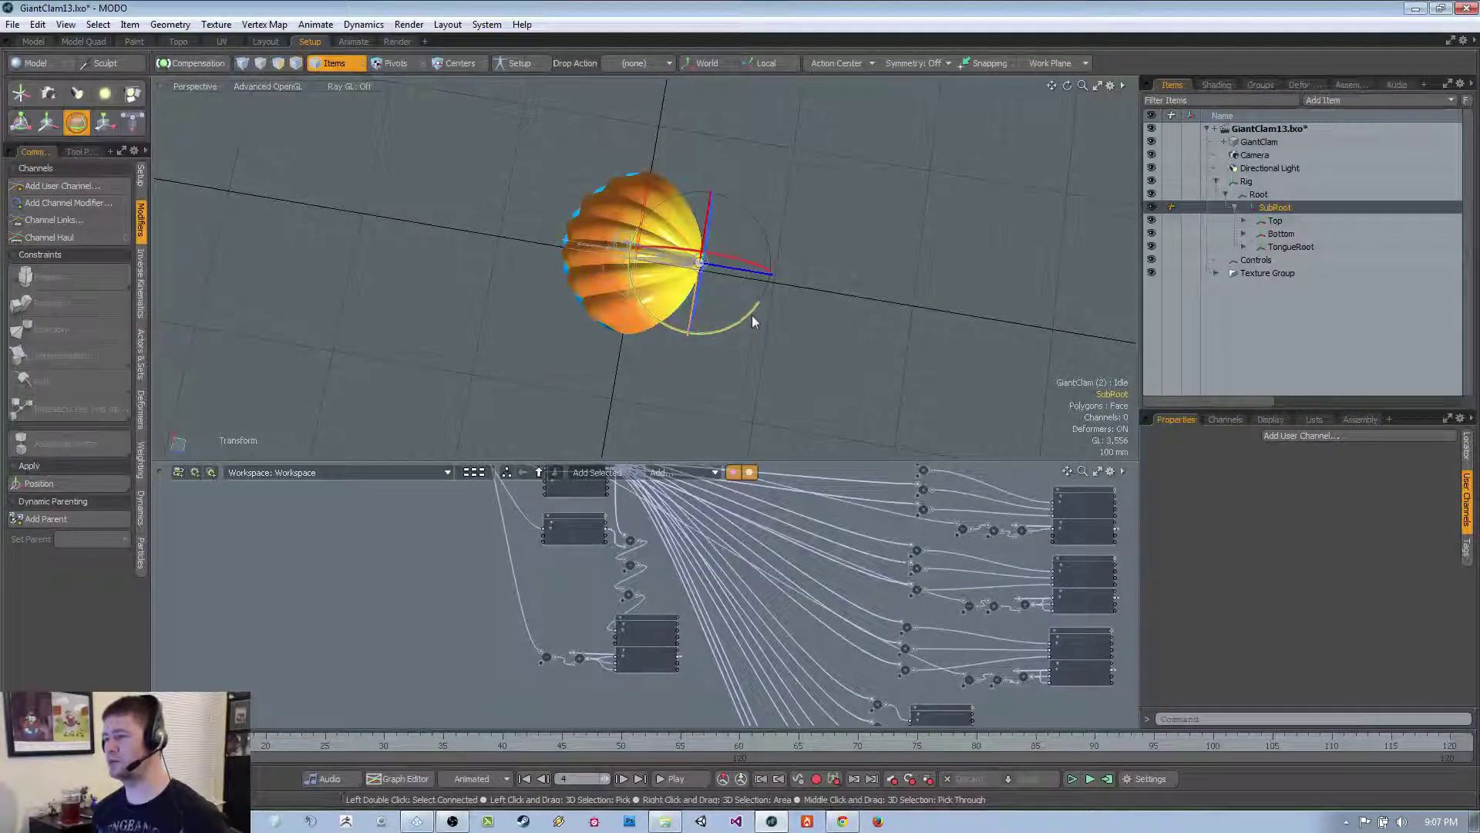
{"action": "left_click_drag", "start_coordinate": [751, 316], "coordinate": [687, 255]}
{"action": "key", "text": "ctrl+z"}
{"action": "key", "text": "ctrl+z"}
{"action": "scroll", "coordinate": [717, 254], "scroll_direction": "down", "scroll_amount": 3}
{"action": "key", "text": "space"}
{"action": "left_click_drag", "start_coordinate": [653, 318], "coordinate": [636, 339], "text": "alt"}
{"action": "scroll", "coordinate": [636, 339], "scroll_direction": "up", "scroll_amount": 3}
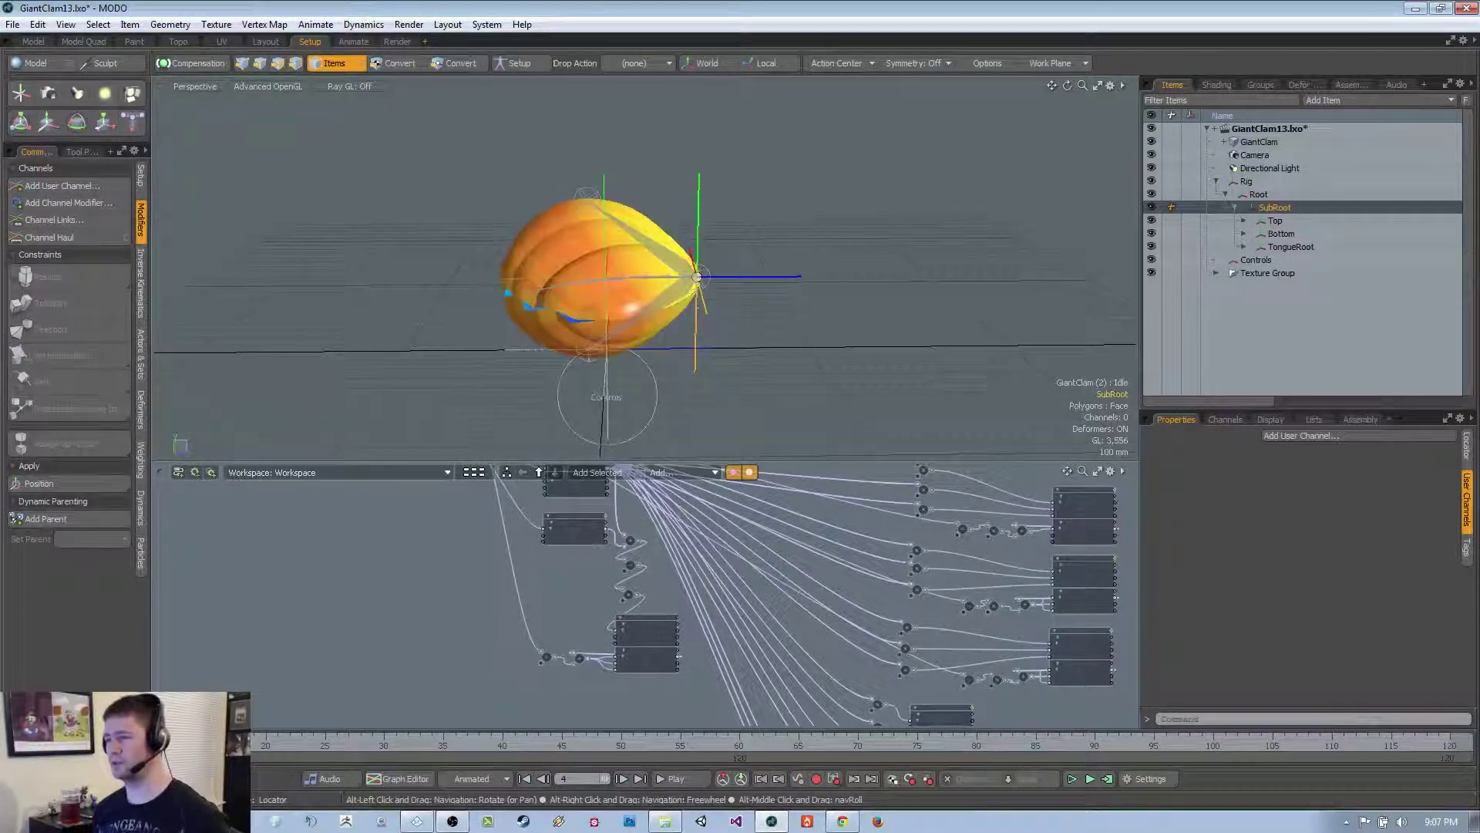
Select the Root joint, check its node in the schematic and try rotating the joint about the X axis
{"action": "left_click", "coordinate": [604, 202]}
{"action": "left_click_drag", "start_coordinate": [655, 281], "coordinate": [748, 270], "text": "alt"}
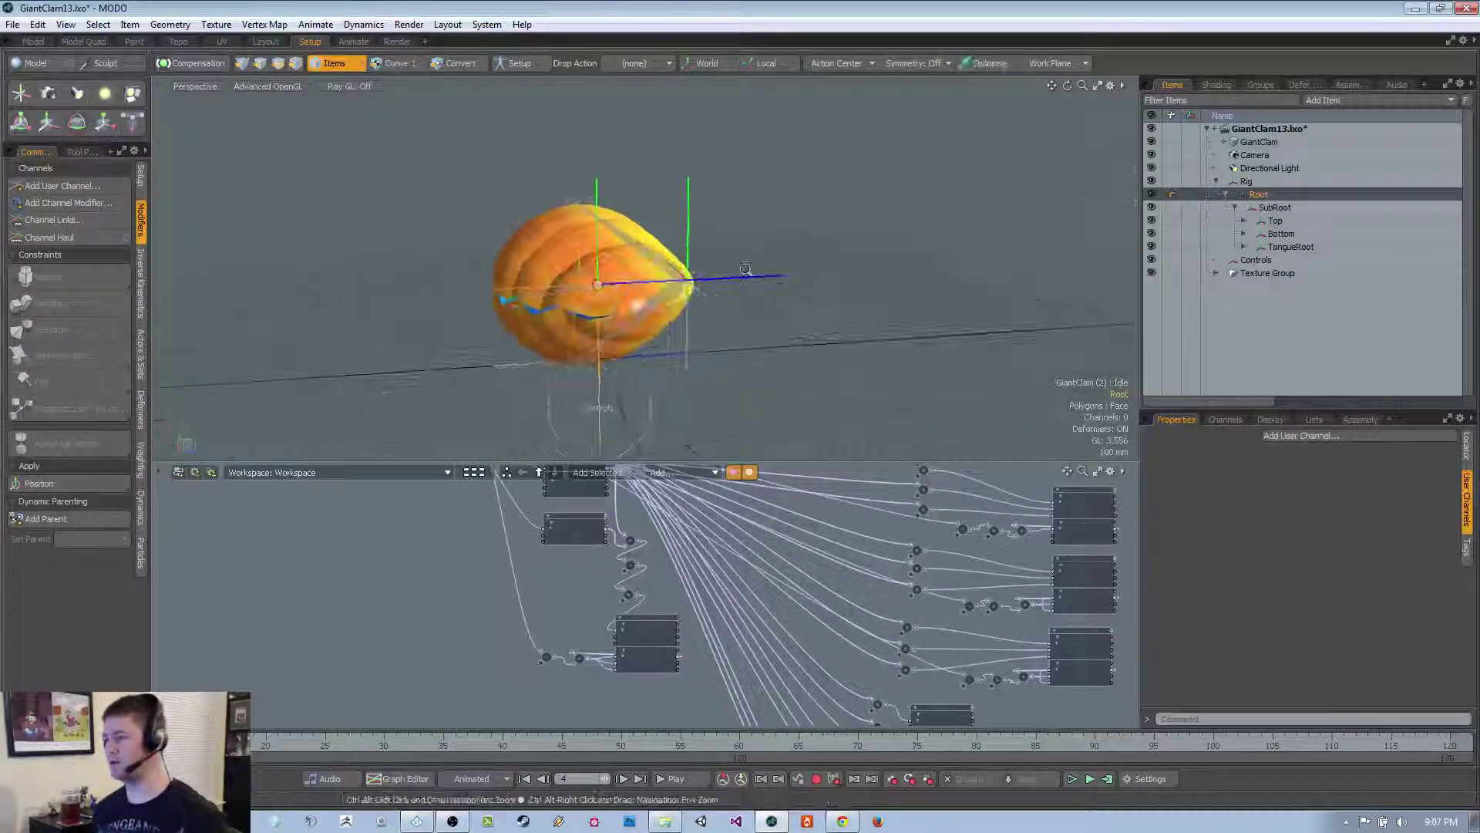
{"action": "scroll", "coordinate": [747, 270], "scroll_direction": "down", "scroll_amount": 3}
{"action": "scroll", "coordinate": [512, 588], "scroll_direction": "down", "scroll_amount": 3}
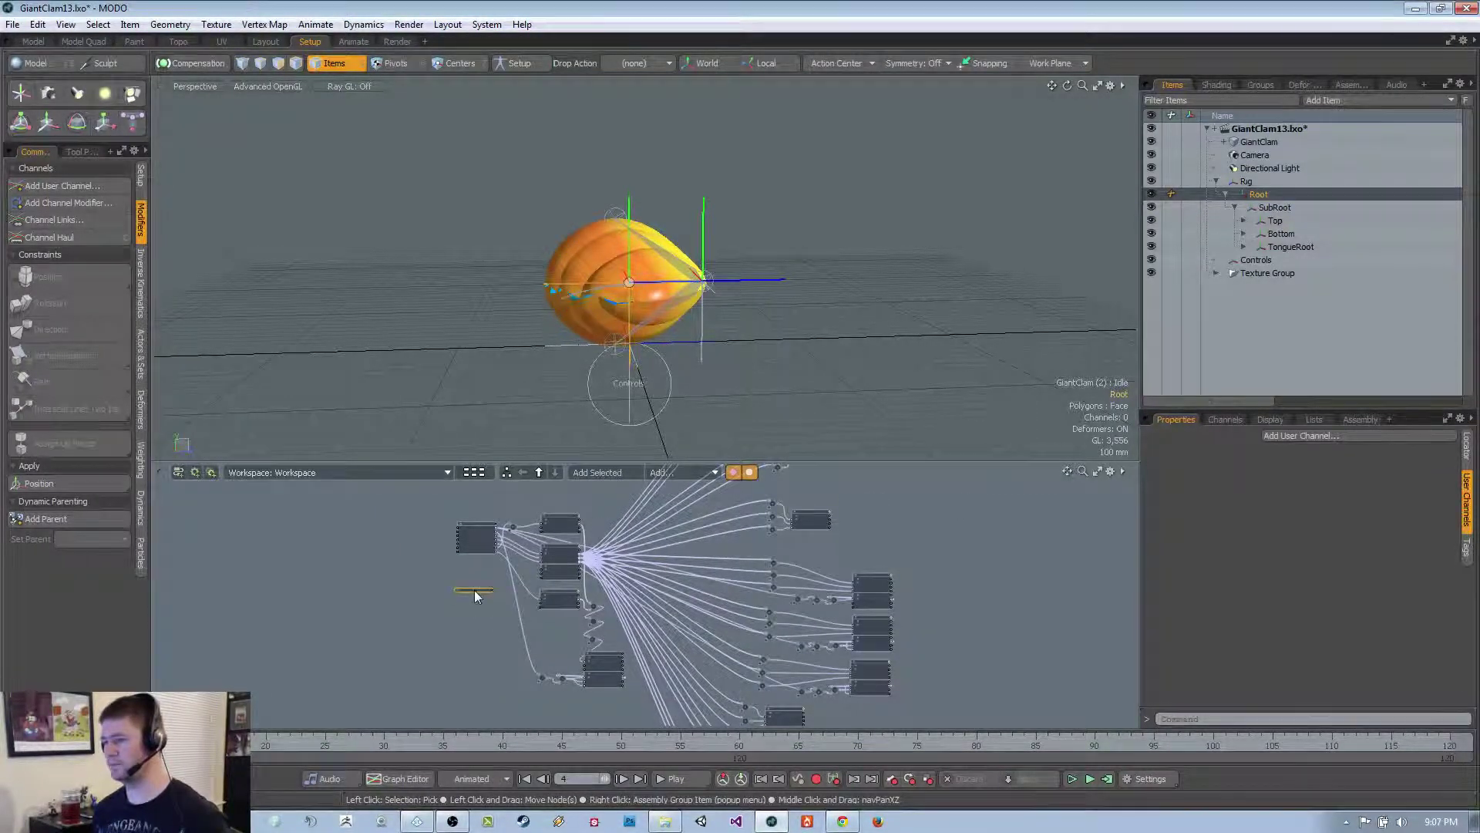
{"action": "scroll", "coordinate": [490, 609], "scroll_direction": "up", "scroll_amount": 4}
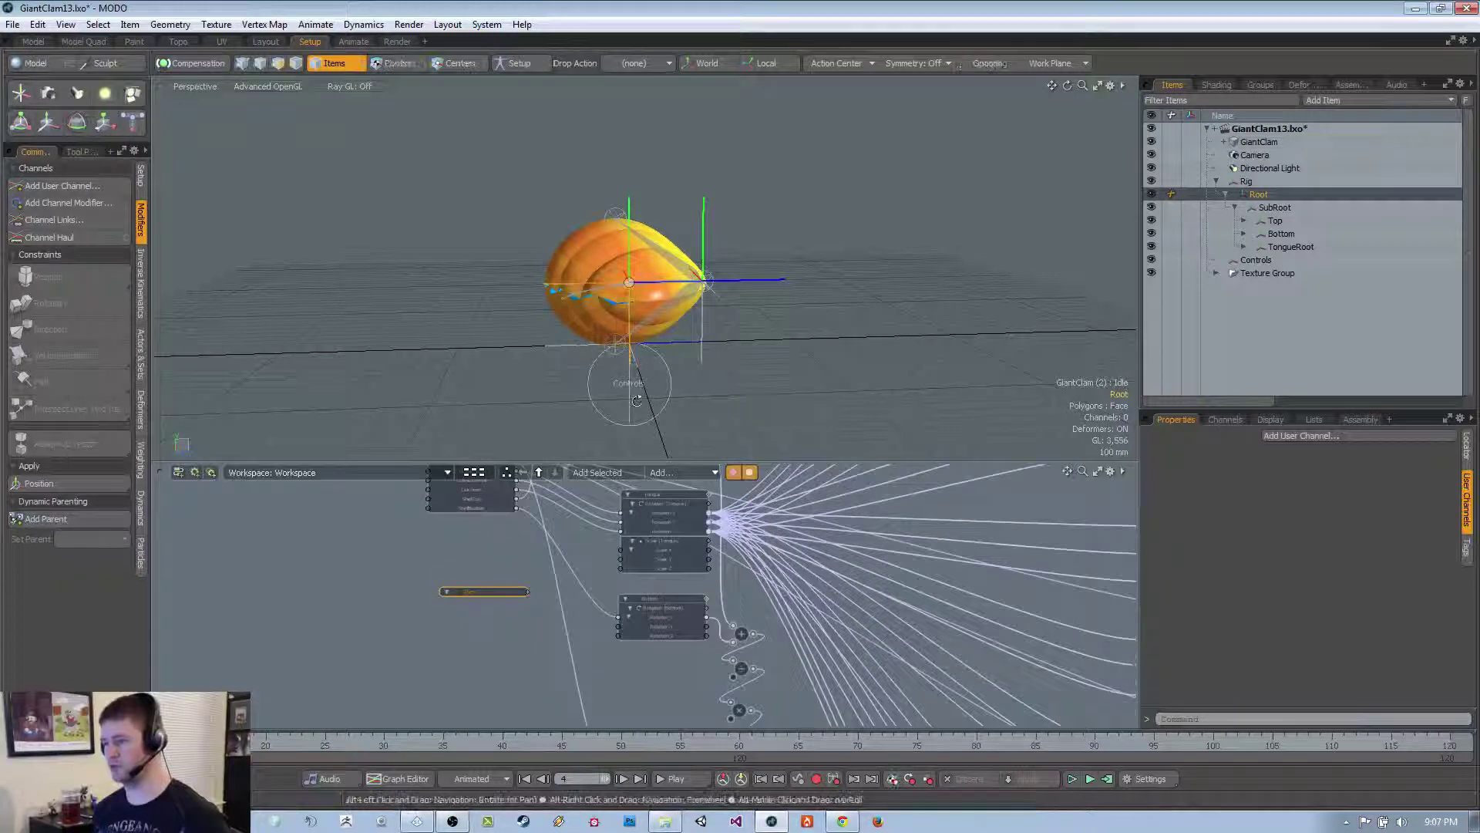
{"action": "key", "text": "e"}
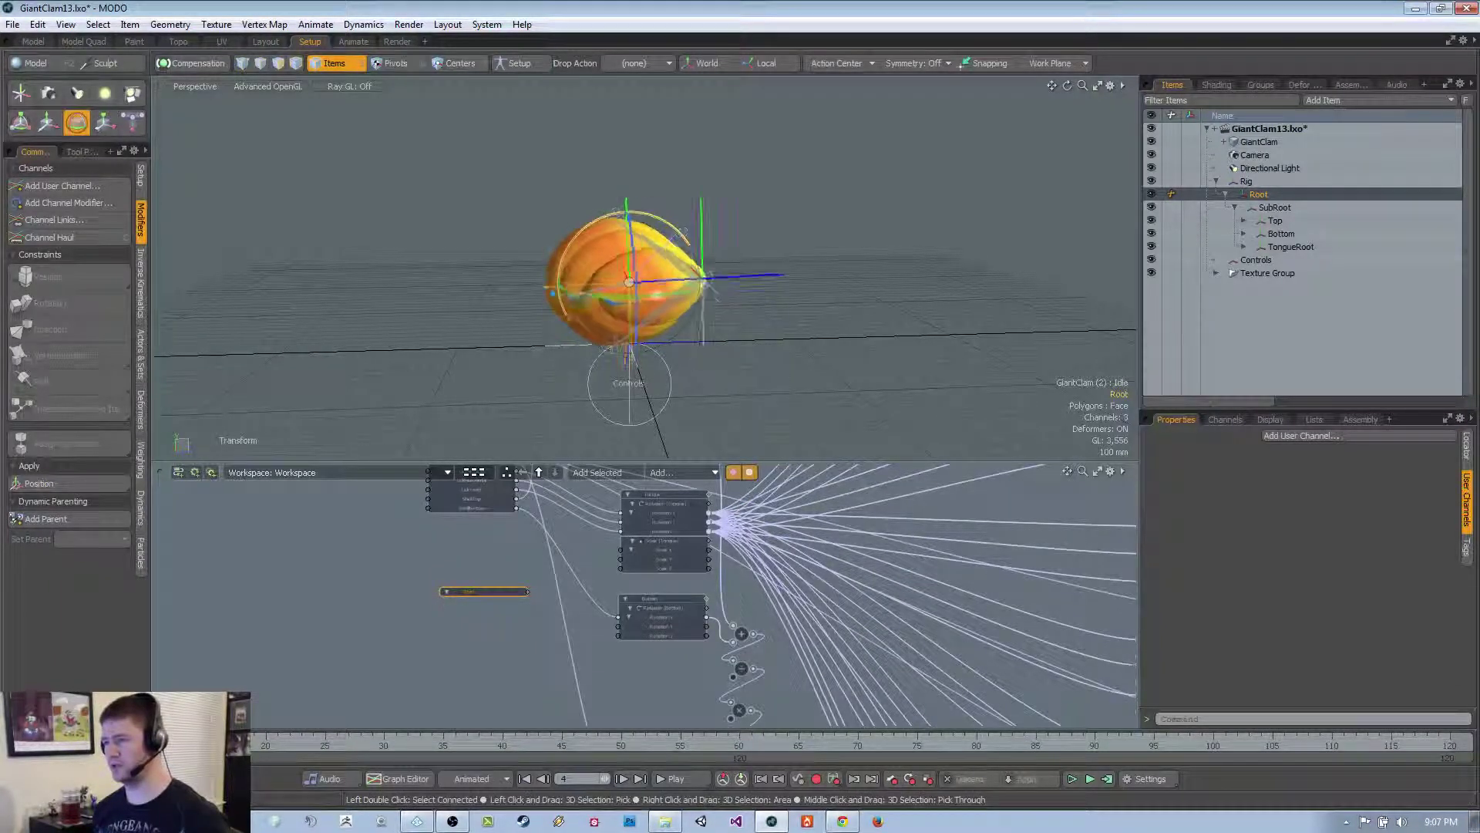
{"action": "left_click_drag", "start_coordinate": [681, 233], "coordinate": [742, 298]}
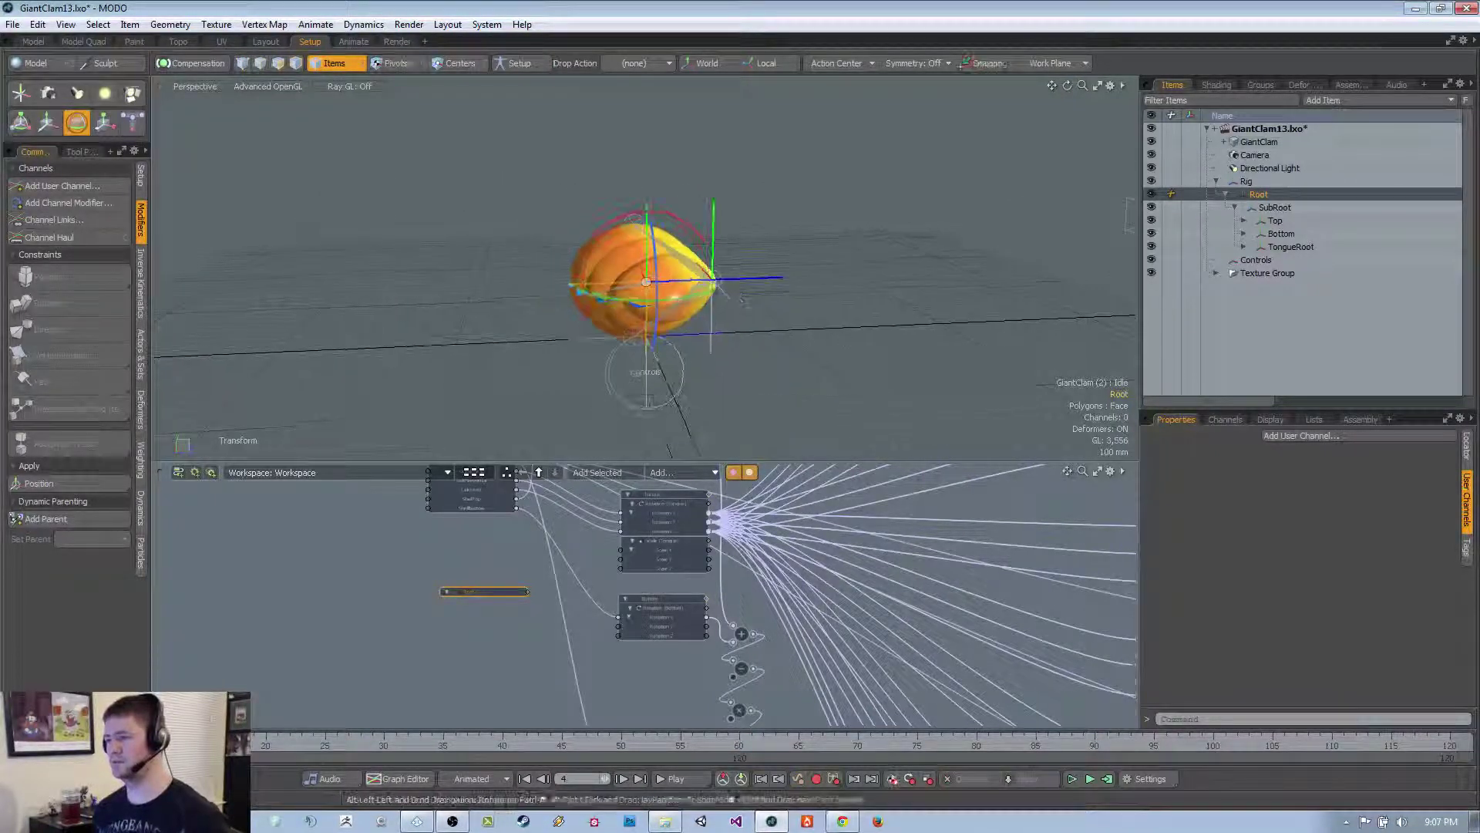
Examine the position and rotation channels of Skeleton_Joint (6) and compare them with Root's transform properties
{"action": "left_click", "coordinate": [1222, 420]}
{"action": "scroll", "coordinate": [1234, 545], "scroll_direction": "down", "scroll_amount": 3}
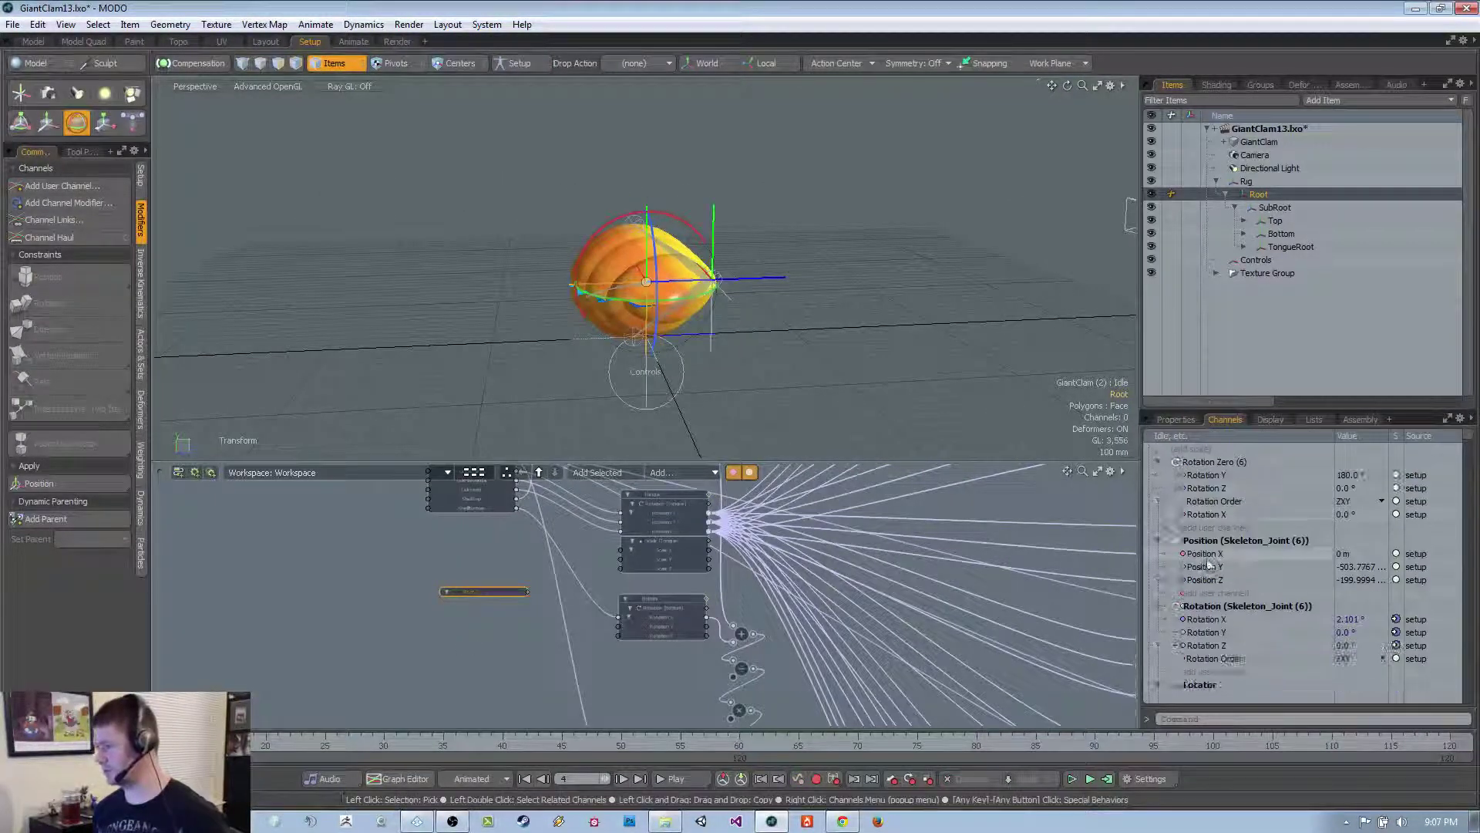
{"action": "double_click", "coordinate": [1222, 541]}
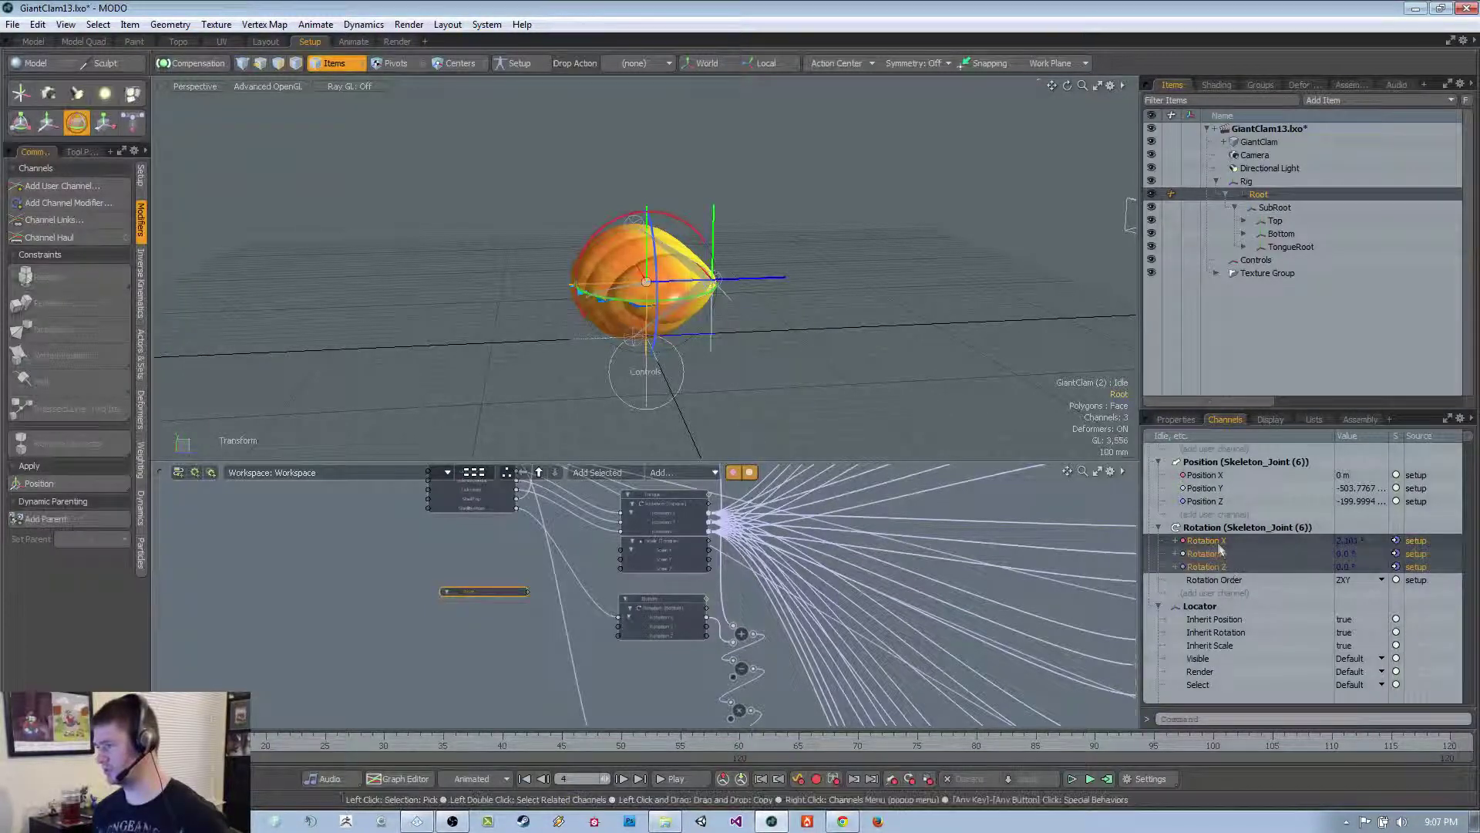
{"action": "left_click", "coordinate": [1216, 541]}
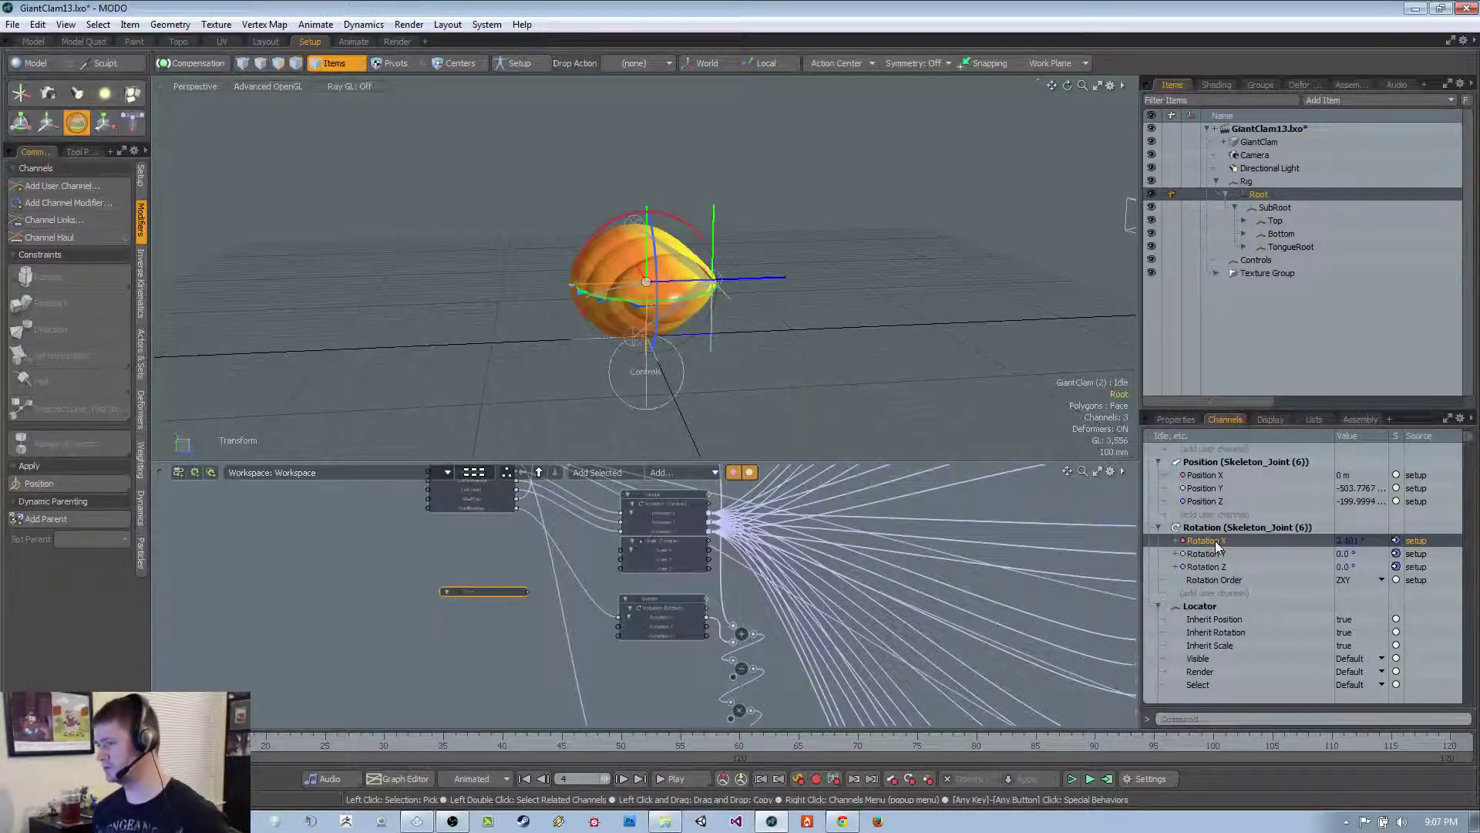
{"action": "left_click", "coordinate": [1178, 421]}
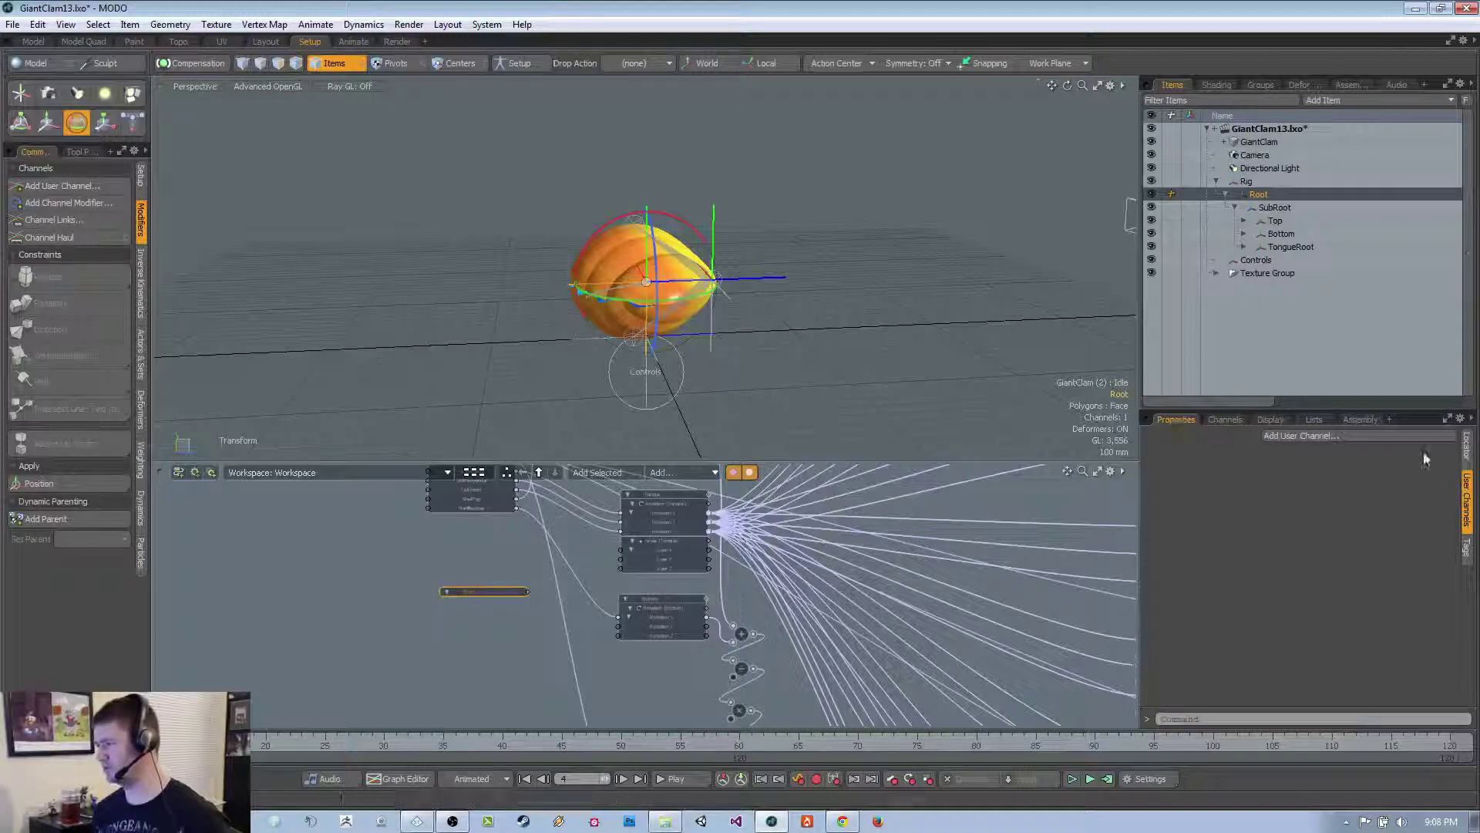
{"action": "left_click", "coordinate": [1466, 450]}
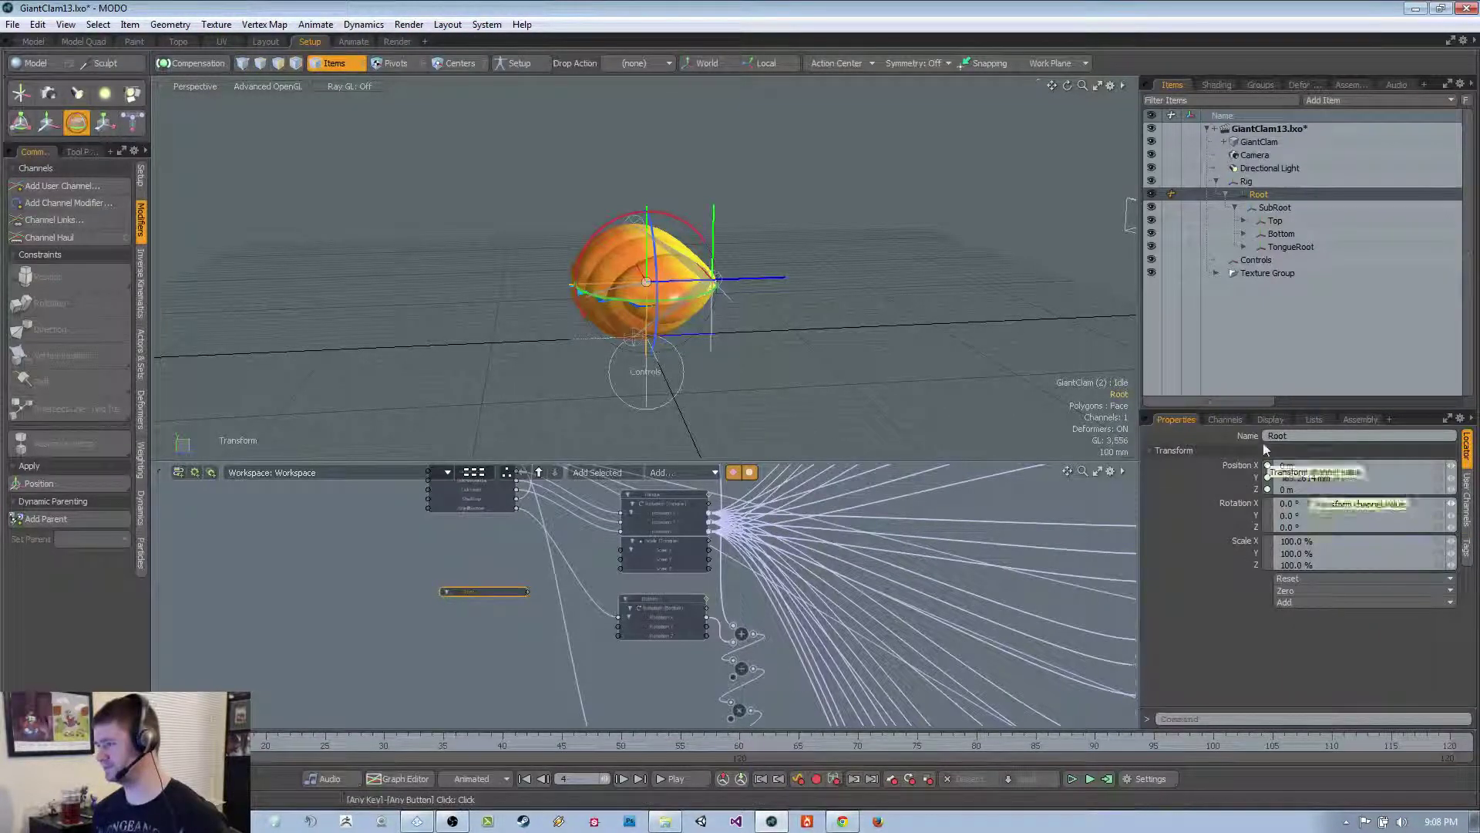
{"action": "left_click", "coordinate": [1225, 419]}
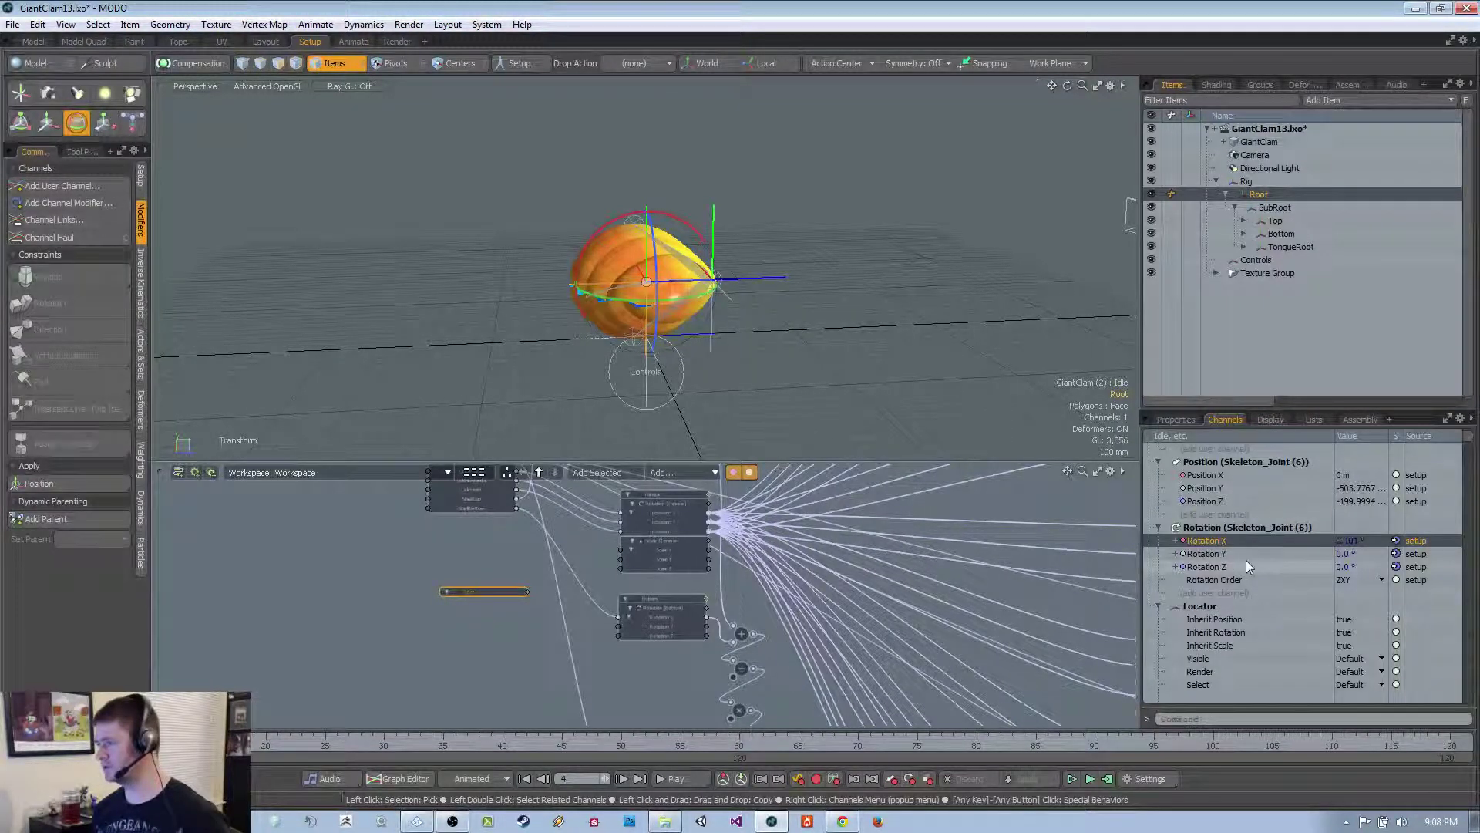
{"action": "scroll", "coordinate": [1246, 561], "scroll_direction": "up", "scroll_amount": 3}
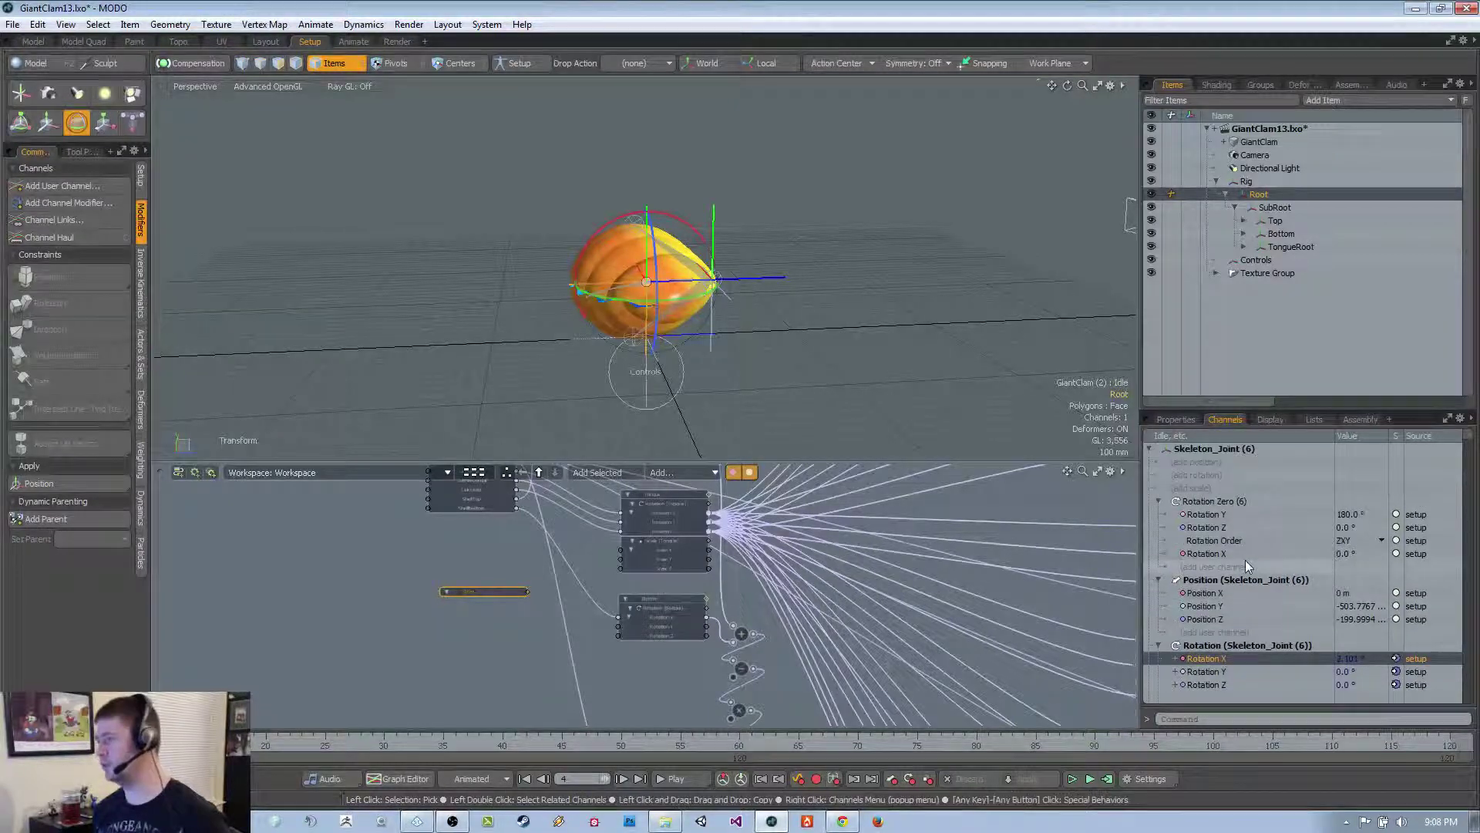
{"action": "scroll", "coordinate": [1246, 560], "scroll_direction": "down", "scroll_amount": 1}
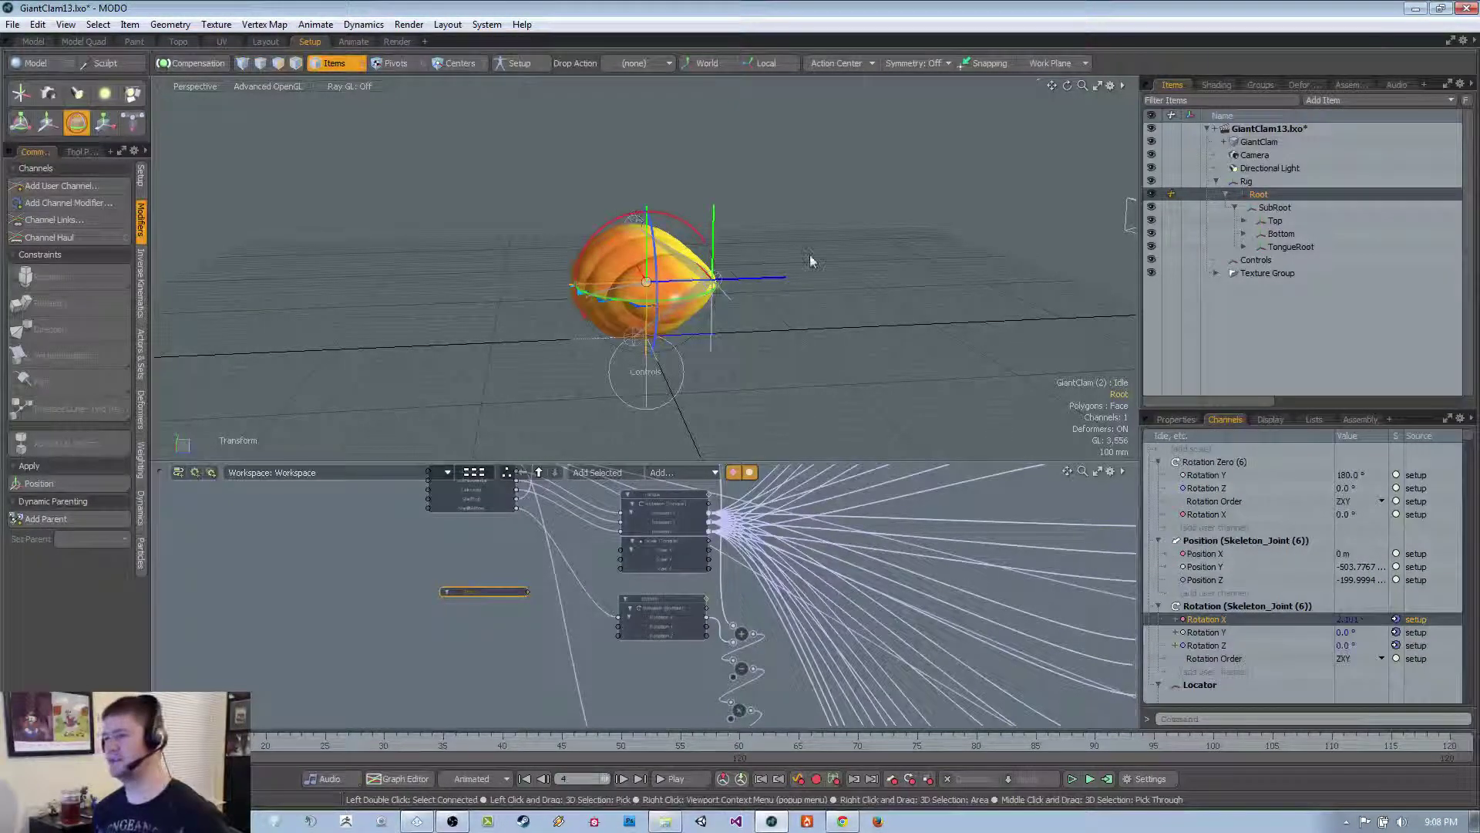
Clear the selection, turn on Setup mode and select the Rig item
{"action": "left_click_drag", "start_coordinate": [810, 260], "coordinate": [831, 309], "text": "alt"}
{"action": "left_click", "coordinate": [831, 309]}
{"action": "left_click", "coordinate": [514, 63]}
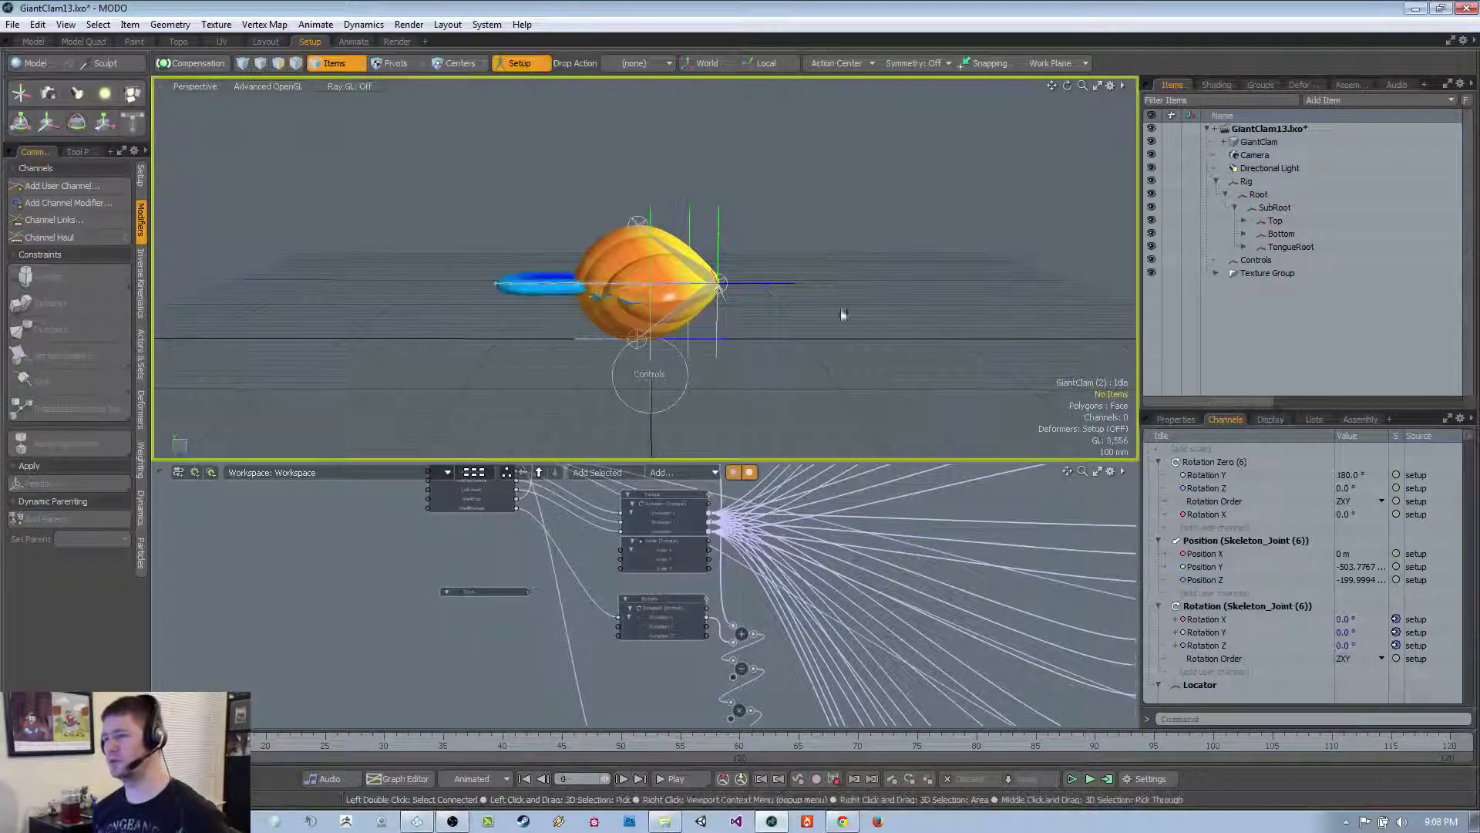
{"action": "left_click", "coordinate": [1246, 182]}
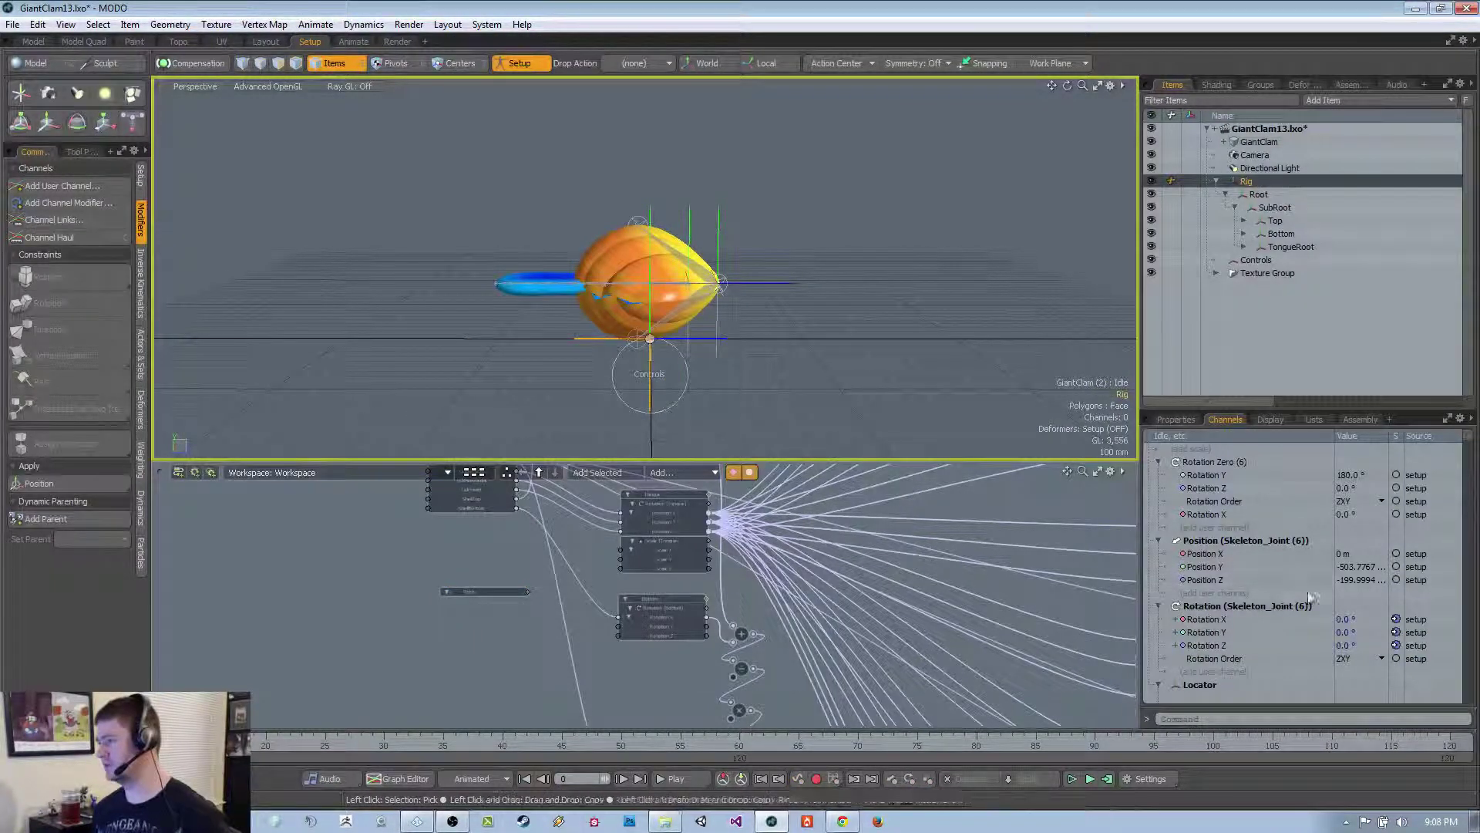
Try deleting the Rotation Zero transform of Skeleton_Joint (6)
{"action": "scroll", "coordinate": [1302, 595], "scroll_direction": "up", "scroll_amount": 1}
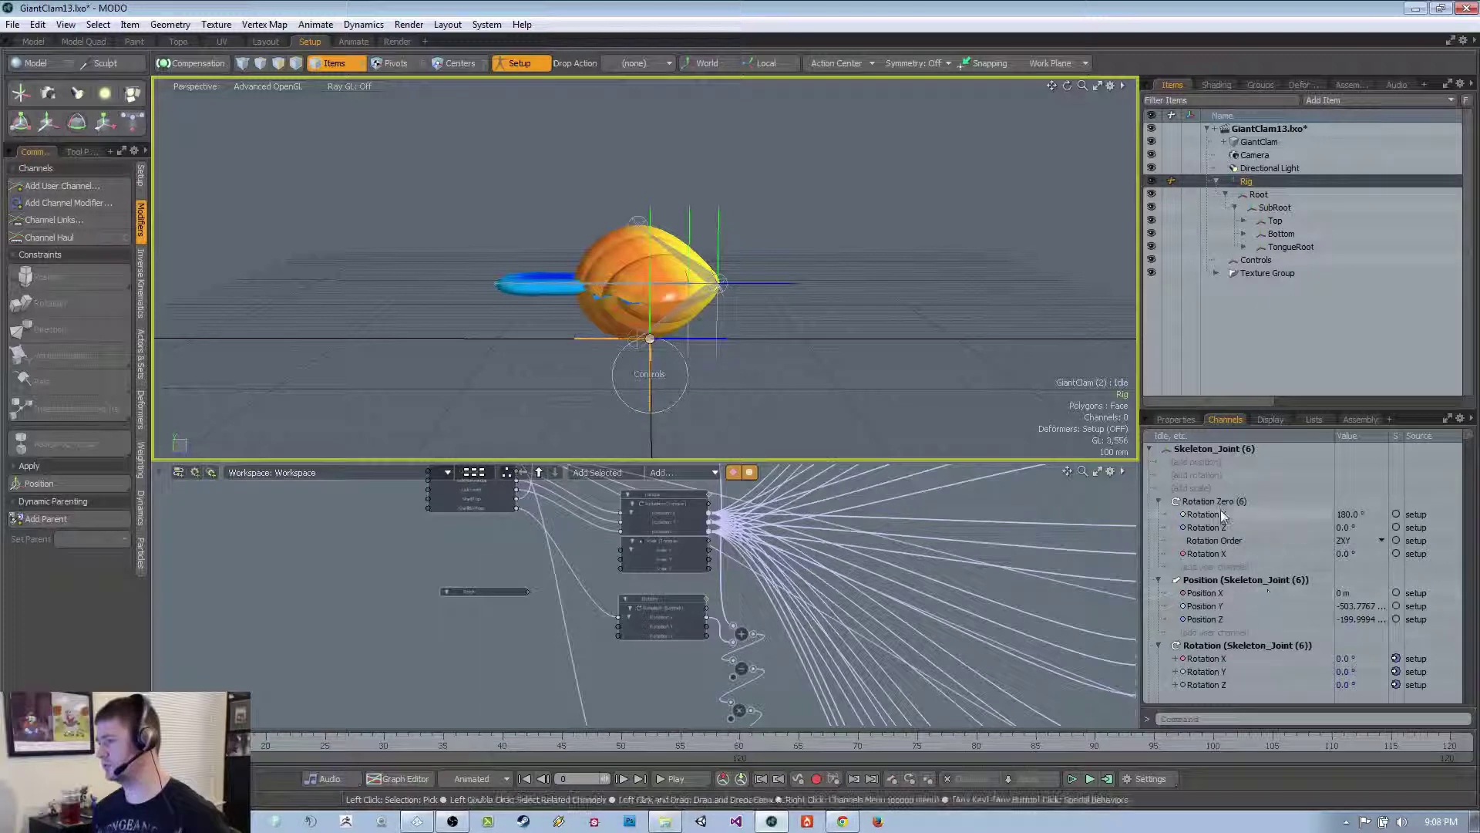
{"action": "double_click", "coordinate": [1227, 502]}
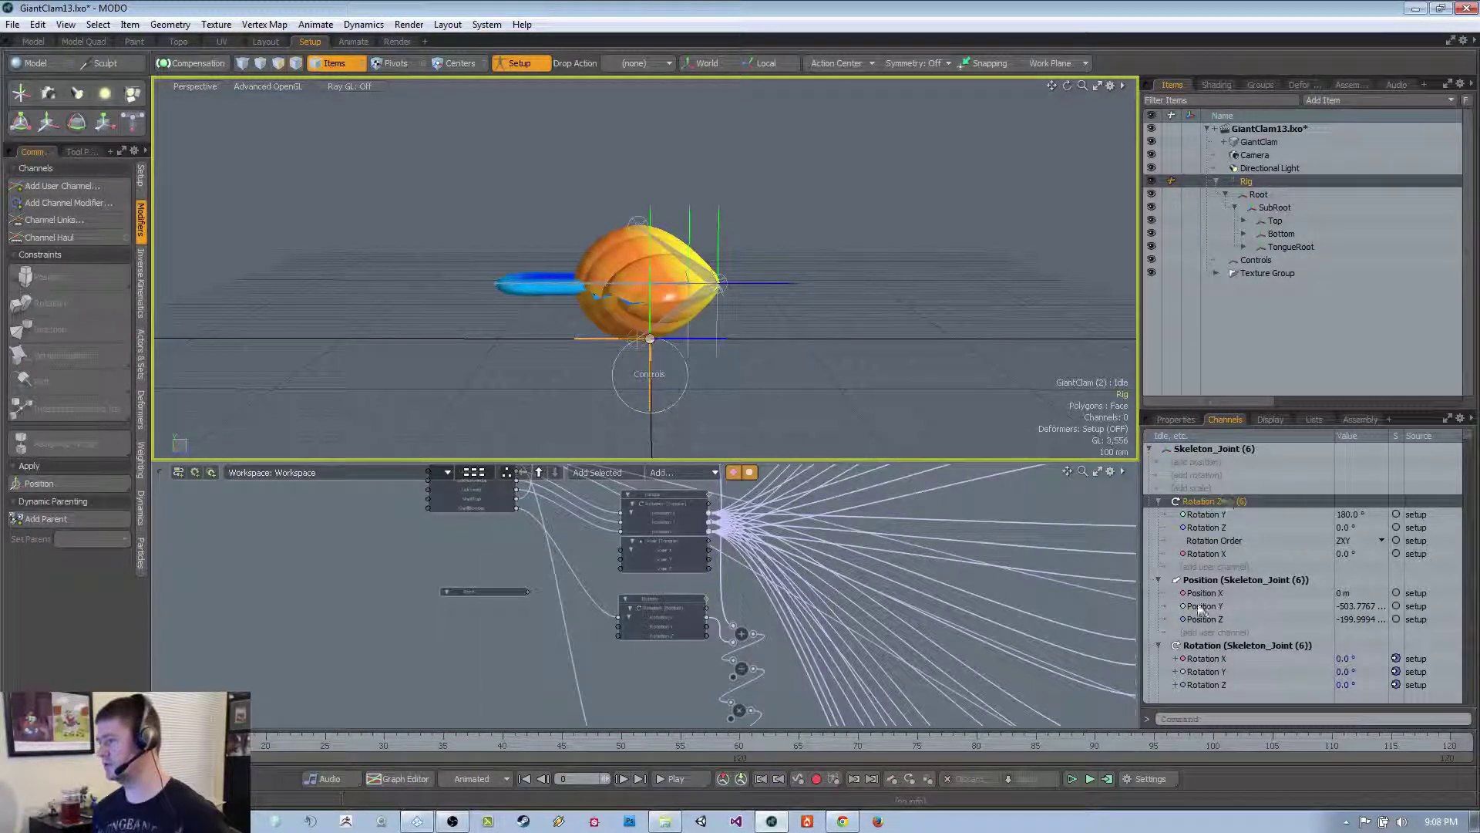
{"action": "key", "text": "Delete"}
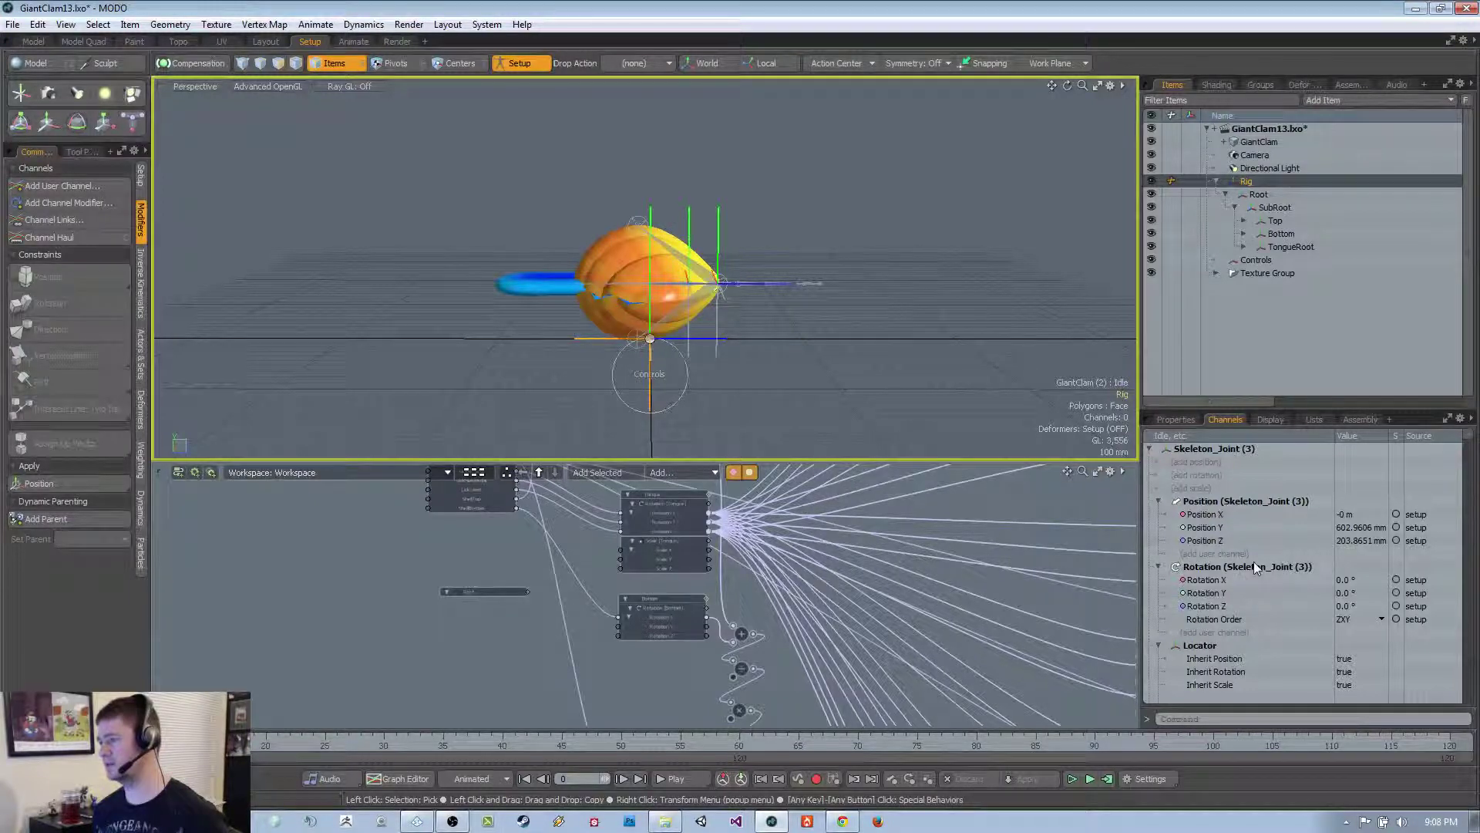
Check the clam outside Setup mode, undo the Rotation Zero deletion and display the joint's channels again
{"action": "left_click", "coordinate": [1177, 420]}
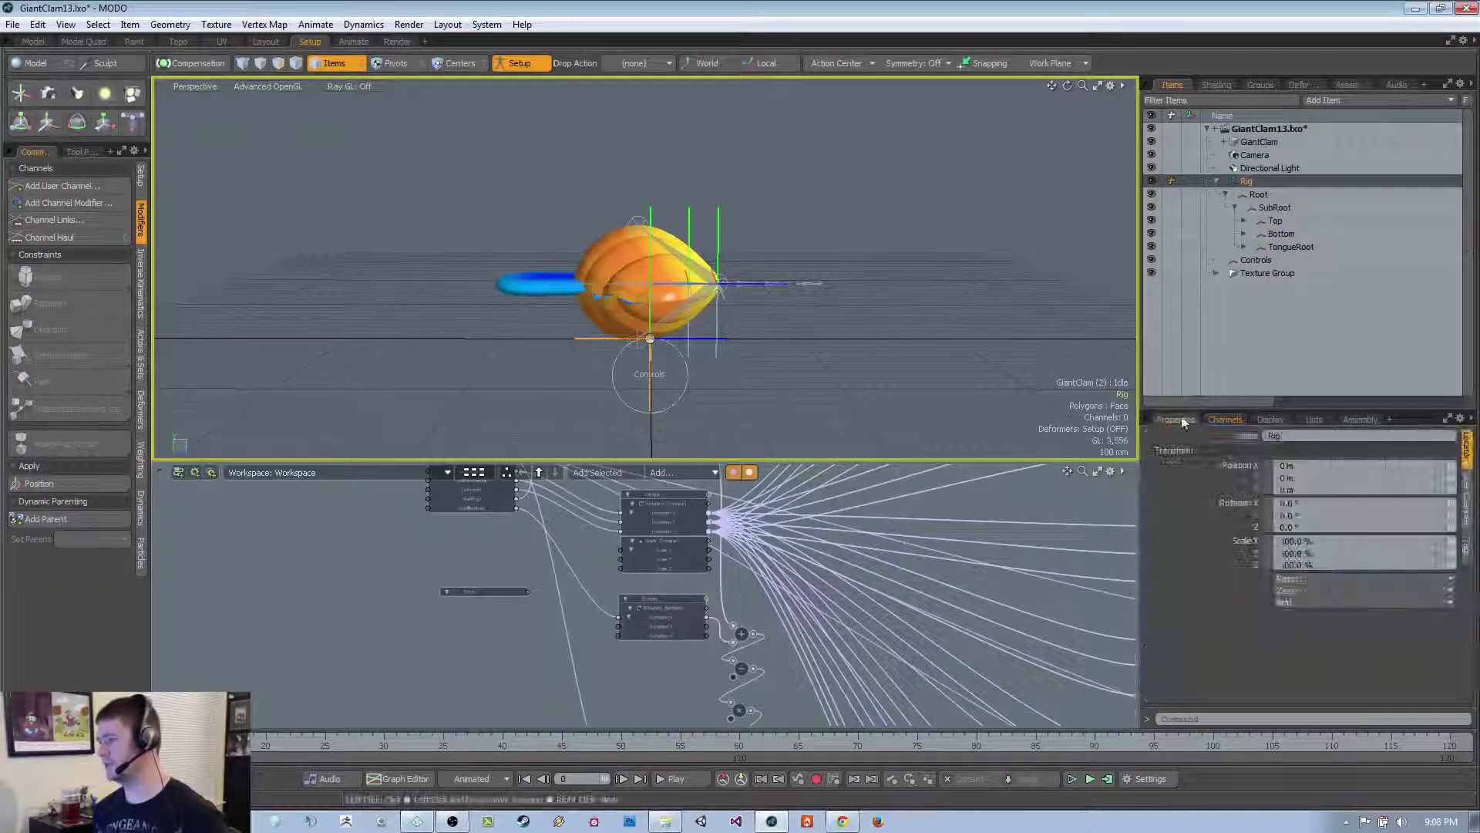
{"action": "left_click", "coordinate": [528, 67]}
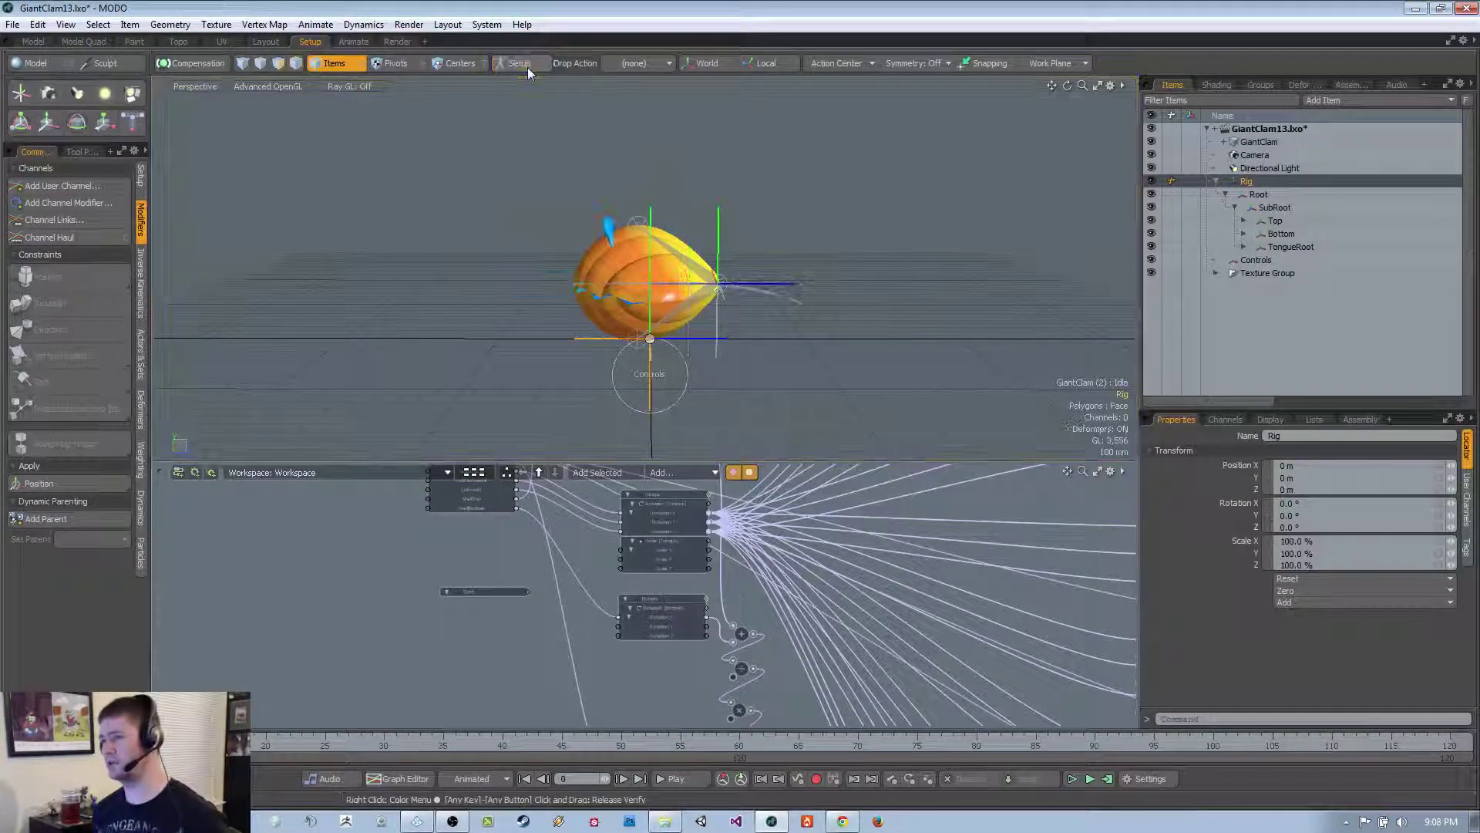
{"action": "left_click_drag", "start_coordinate": [663, 370], "coordinate": [715, 450], "text": "alt"}
{"action": "key", "text": "ctrl+z"}
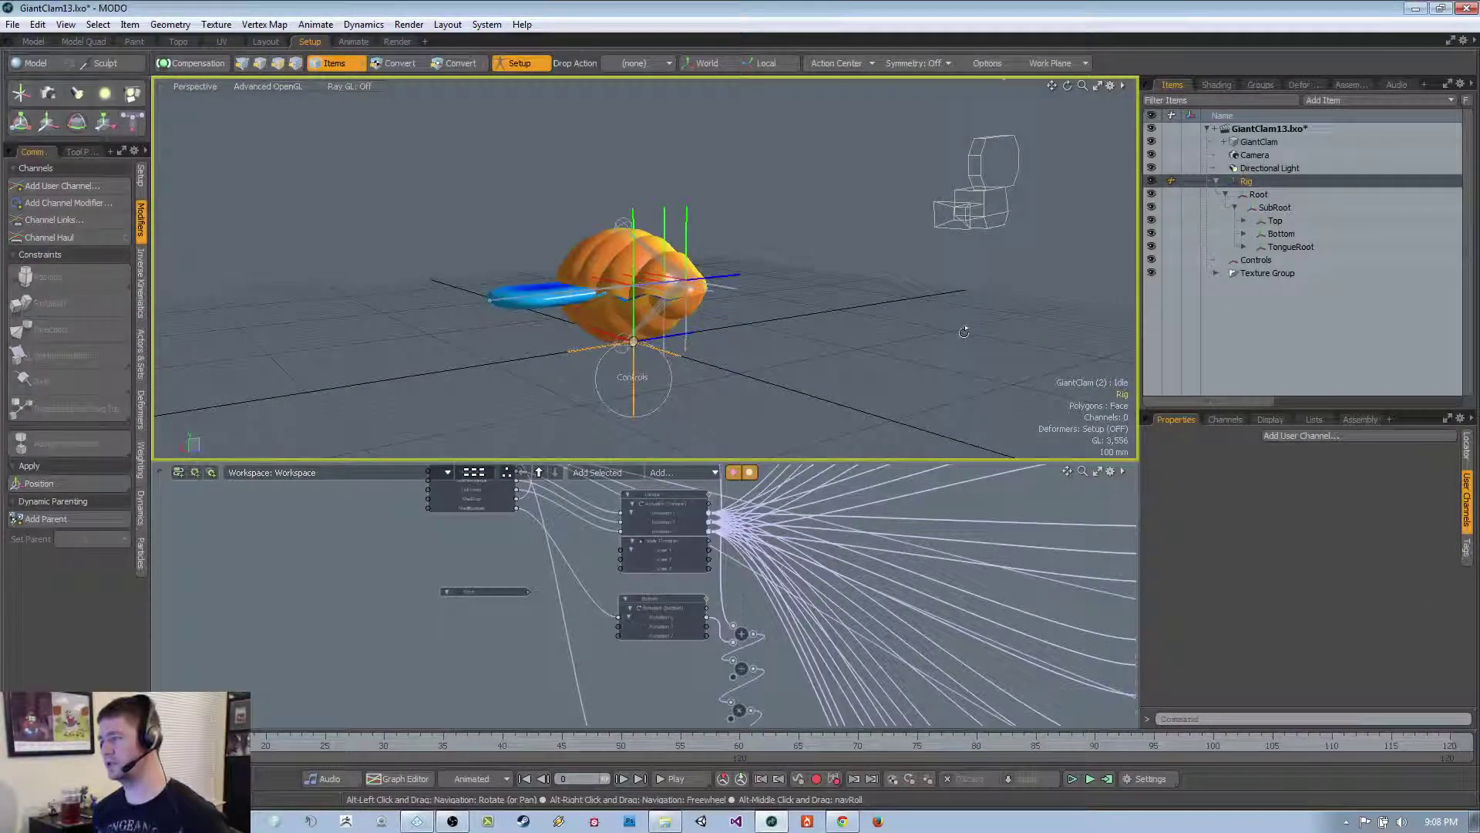
{"action": "left_click", "coordinate": [1225, 419]}
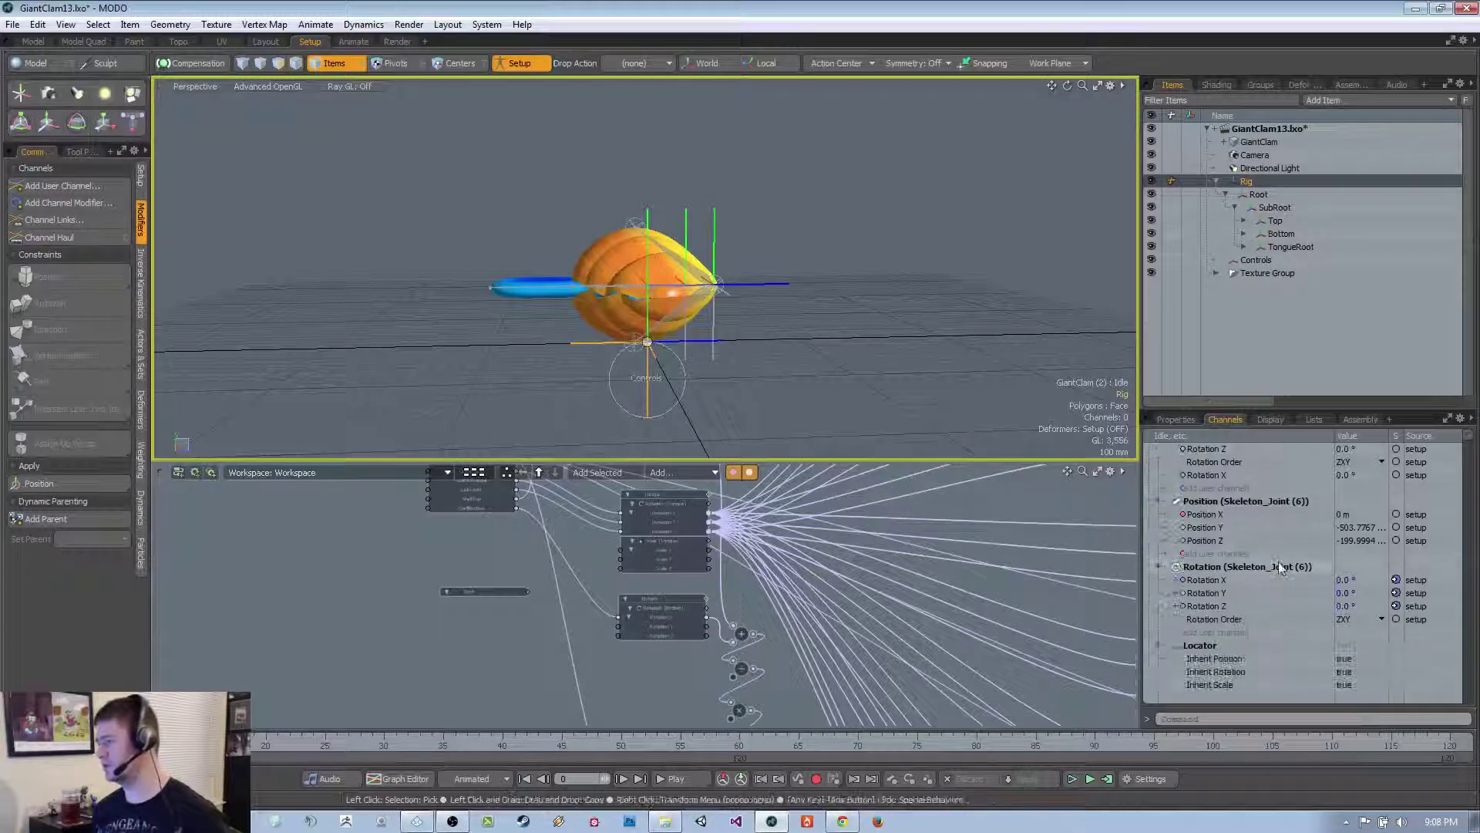
Compare the rotation channels of Skeleton_Joint (6) with Setup mode on and off, focusing on Rotation X
{"action": "scroll", "coordinate": [1279, 597], "scroll_direction": "up", "scroll_amount": 1}
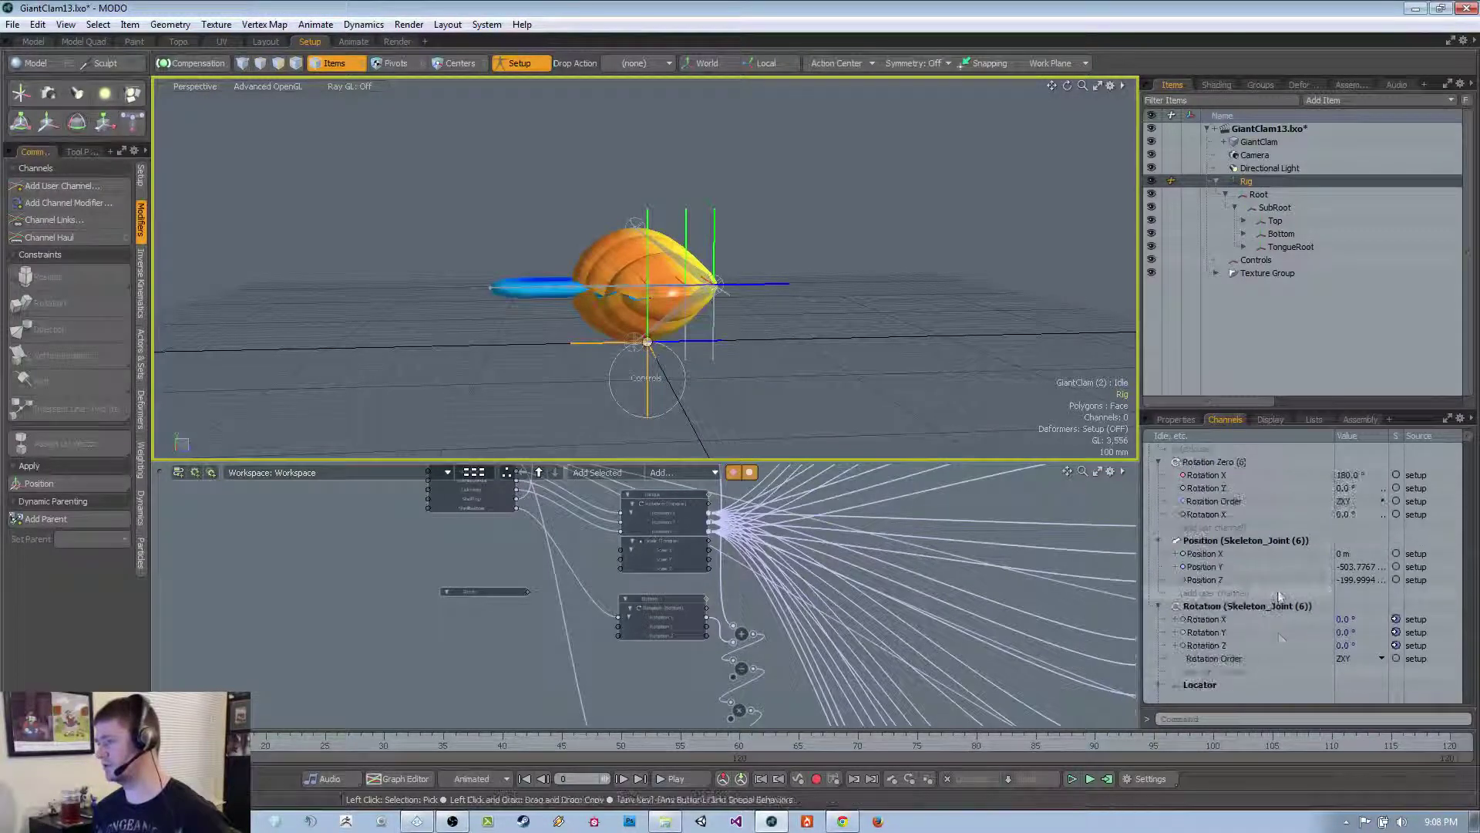
{"action": "scroll", "coordinate": [1279, 589], "scroll_direction": "down", "scroll_amount": 1}
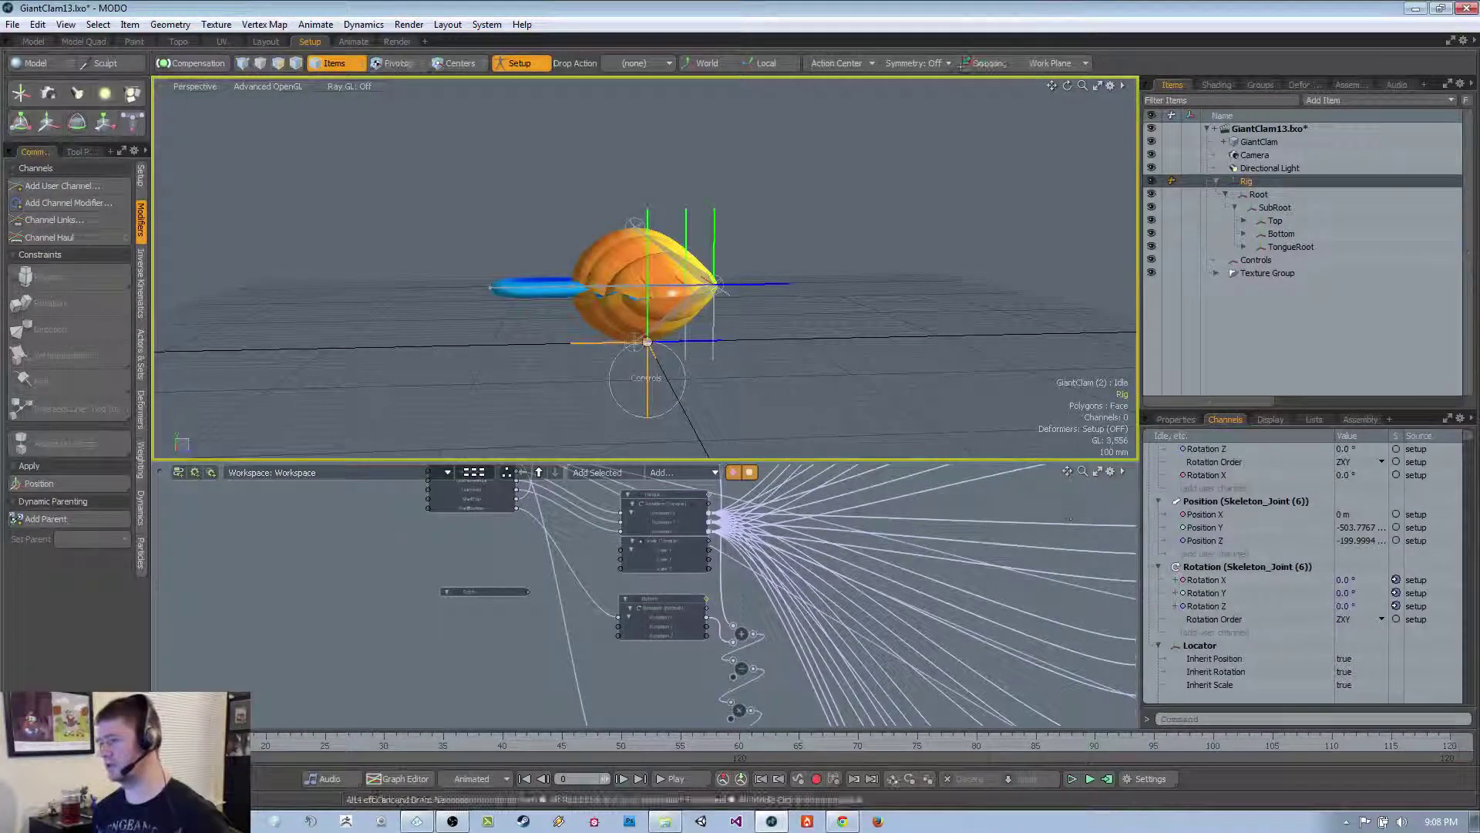
{"action": "left_click", "coordinate": [532, 64]}
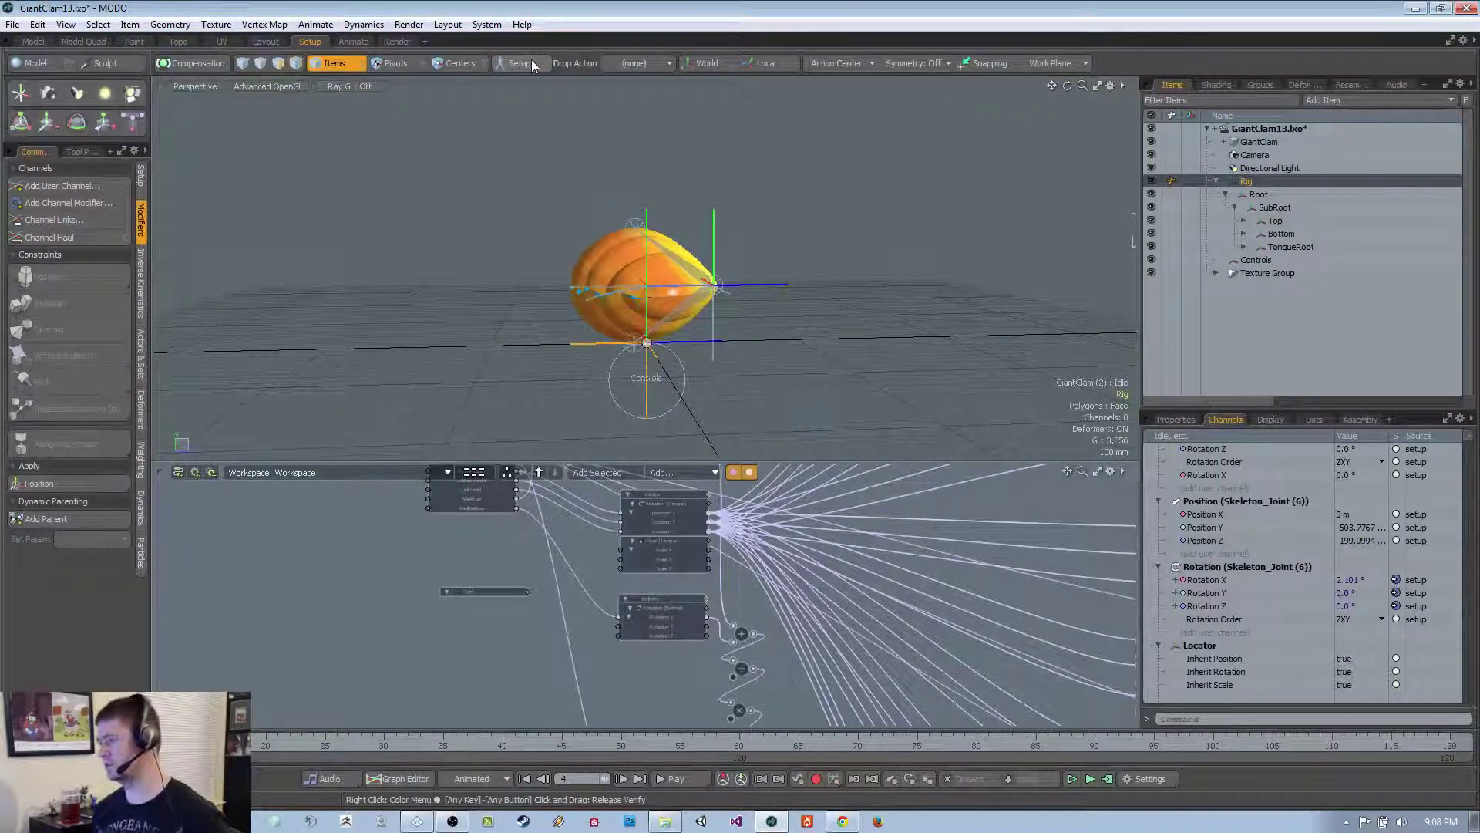
{"action": "left_click", "coordinate": [532, 64]}
{"action": "left_click", "coordinate": [532, 64]}
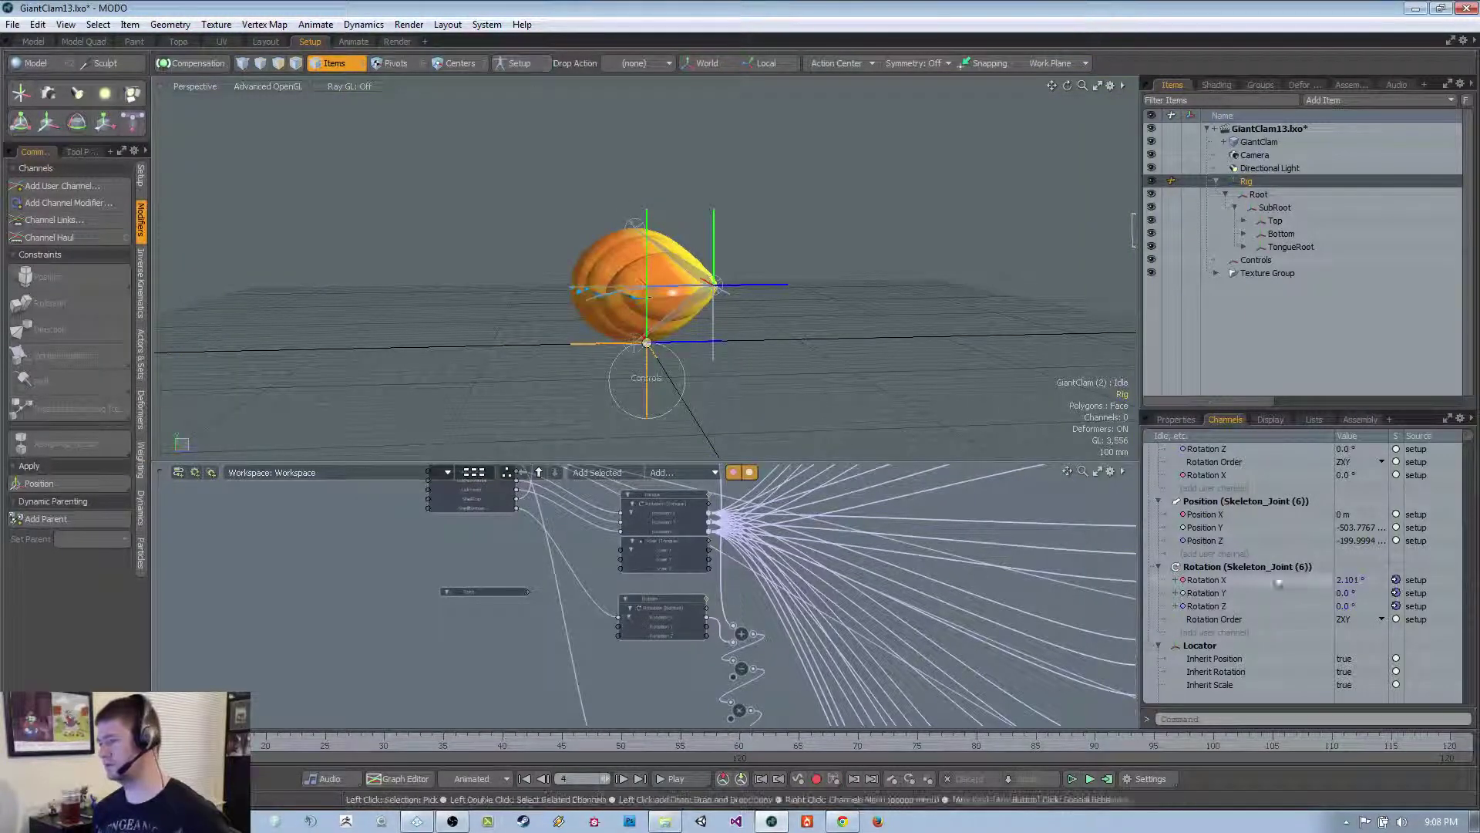
{"action": "left_click", "coordinate": [1355, 579]}
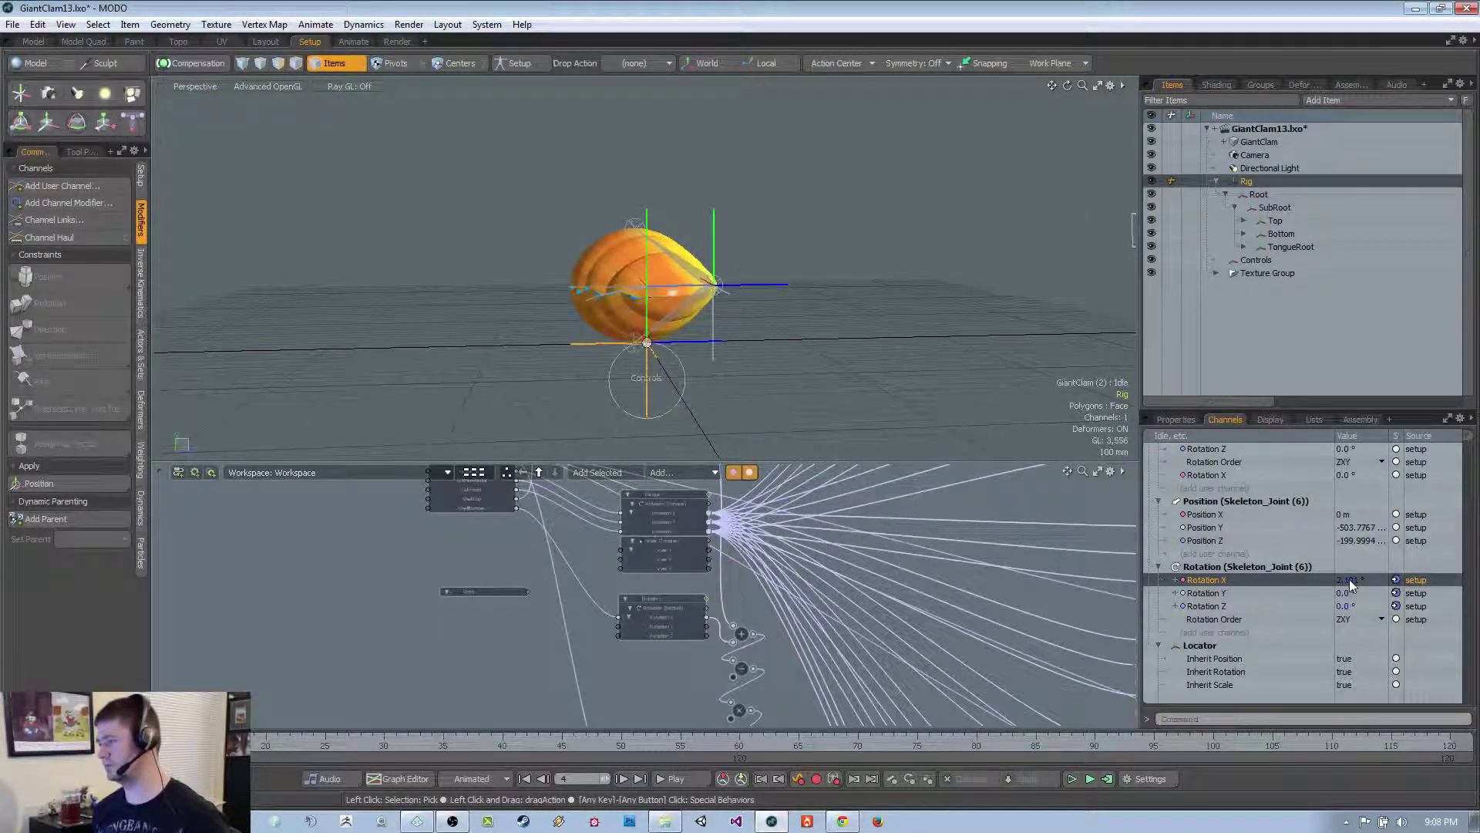
Examine the clam from another angle, review Skeleton_Joint (6)'s Rotation Zero and Rotation channels, and display the Rig's transform properties
{"action": "left_click_drag", "start_coordinate": [991, 437], "coordinate": [856, 324], "text": "alt"}
{"action": "key", "text": "ctrl+space"}
{"action": "left_click", "coordinate": [799, 393]}
{"action": "left_click_drag", "start_coordinate": [799, 393], "coordinate": [681, 384], "text": "ctrl+alt"}
{"action": "key", "text": "ctrl+space"}
{"action": "scroll", "coordinate": [1324, 589], "scroll_direction": "up", "scroll_amount": 3}
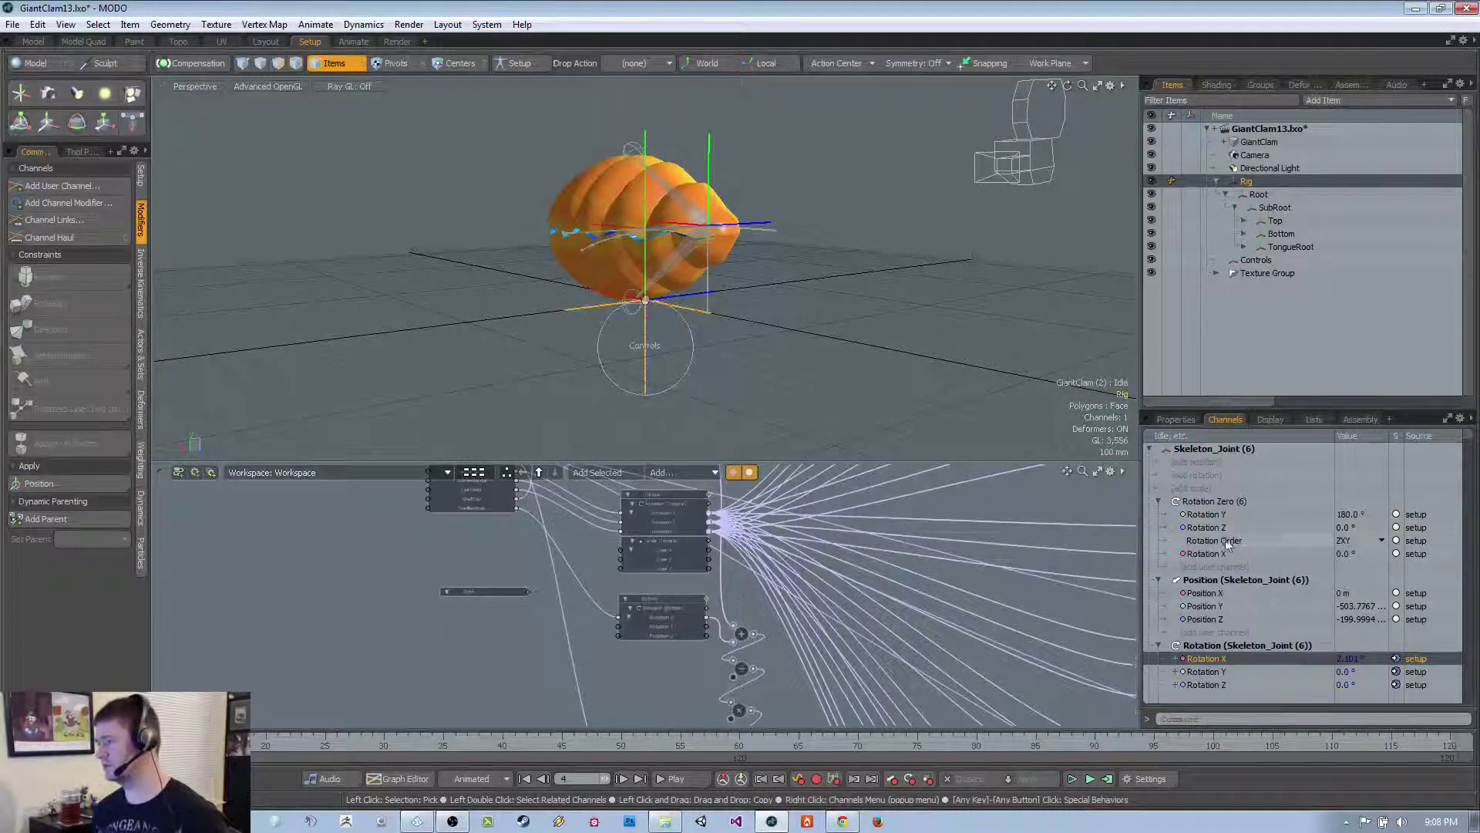
{"action": "scroll", "coordinate": [1235, 589], "scroll_direction": "down", "scroll_amount": 3}
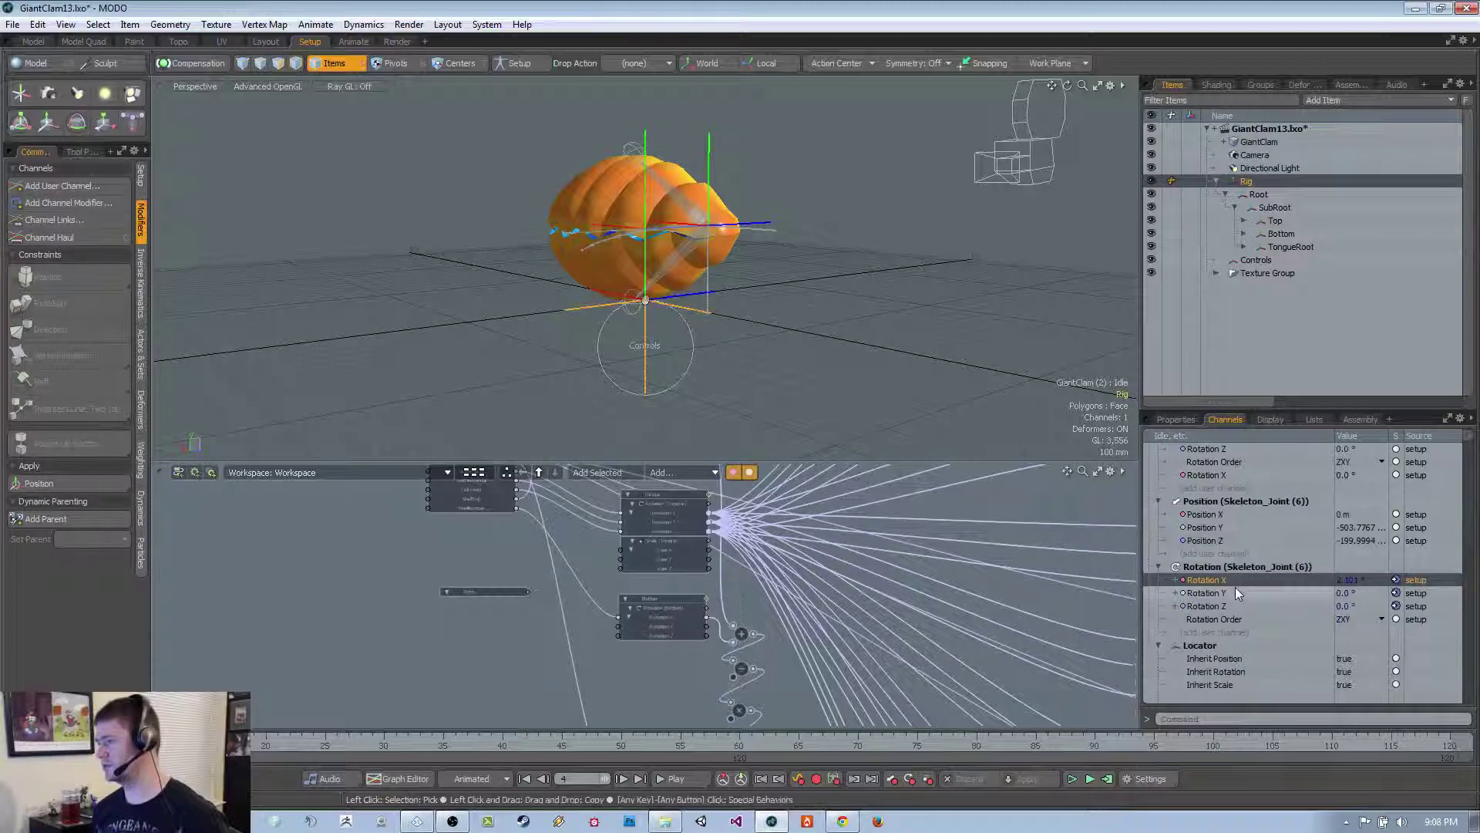
{"action": "left_click", "coordinate": [1175, 420]}
{"action": "left_click", "coordinate": [1468, 447]}
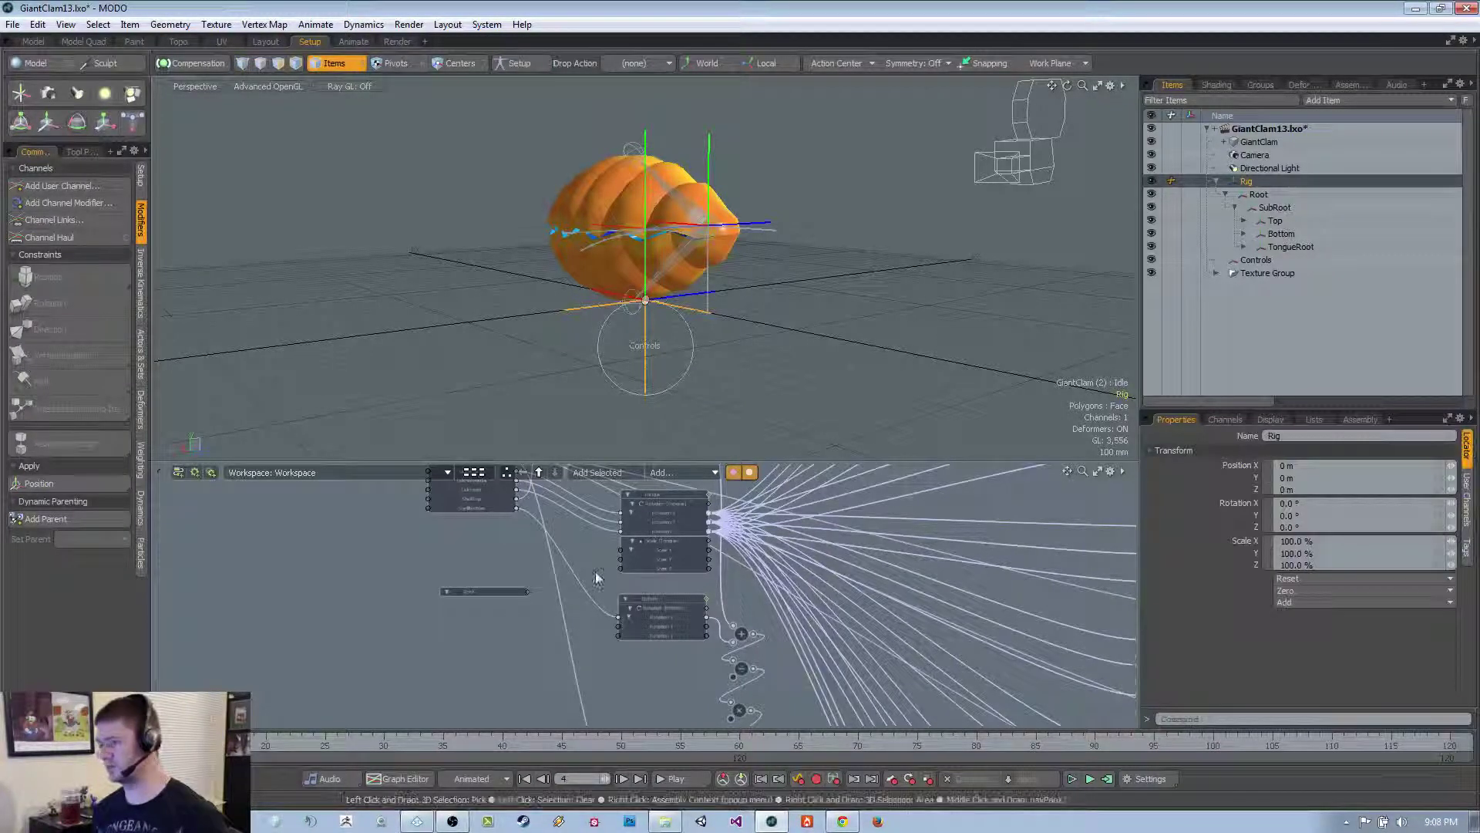
{"action": "left_click_drag", "start_coordinate": [820, 351], "coordinate": [694, 357], "text": "alt"}
{"action": "key", "text": "3"}
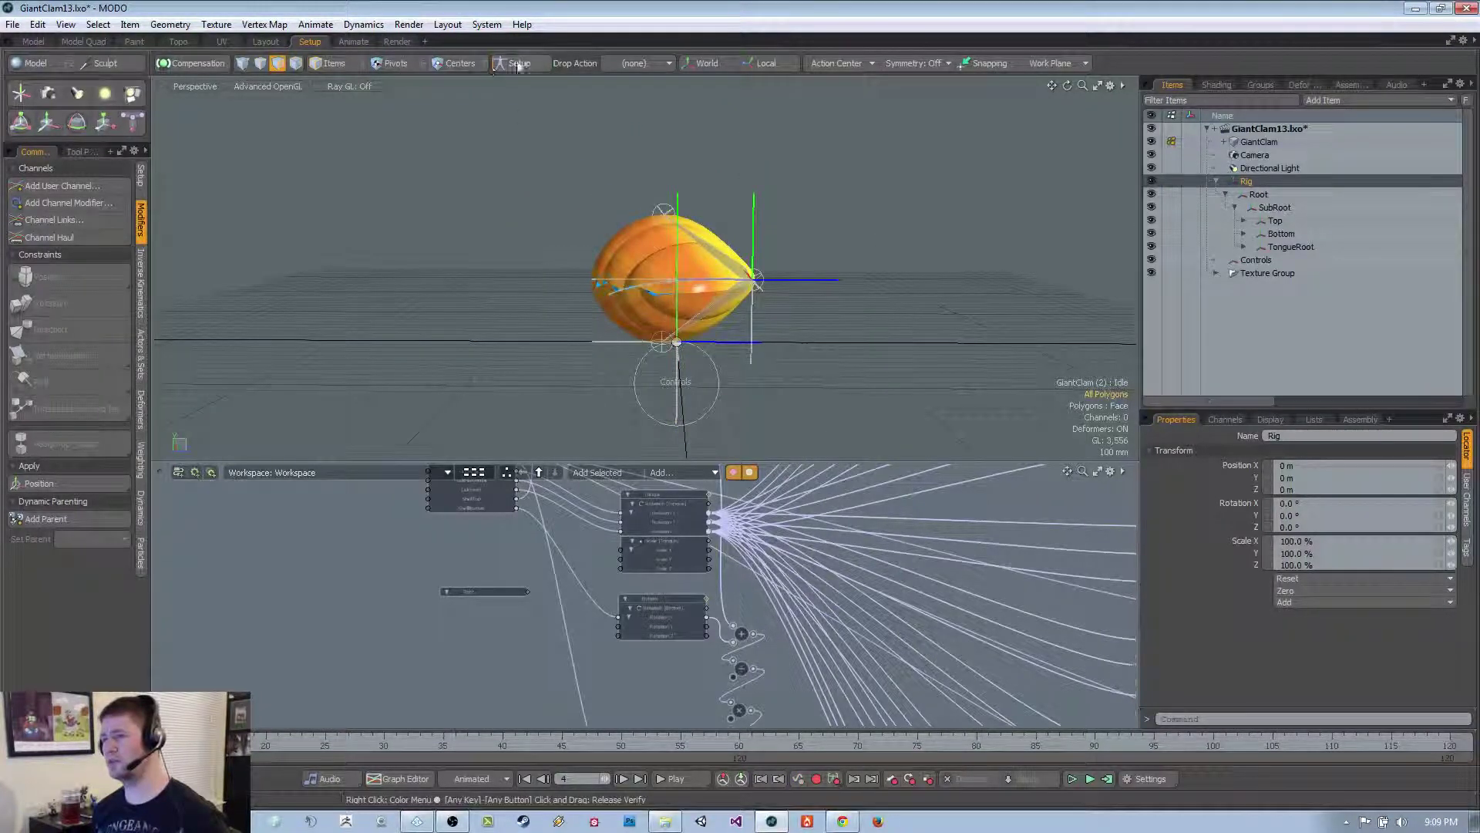
Turn on Setup mode, add a locator directly above the Rig item and name it Rig
{"action": "left_click", "coordinate": [519, 64]}
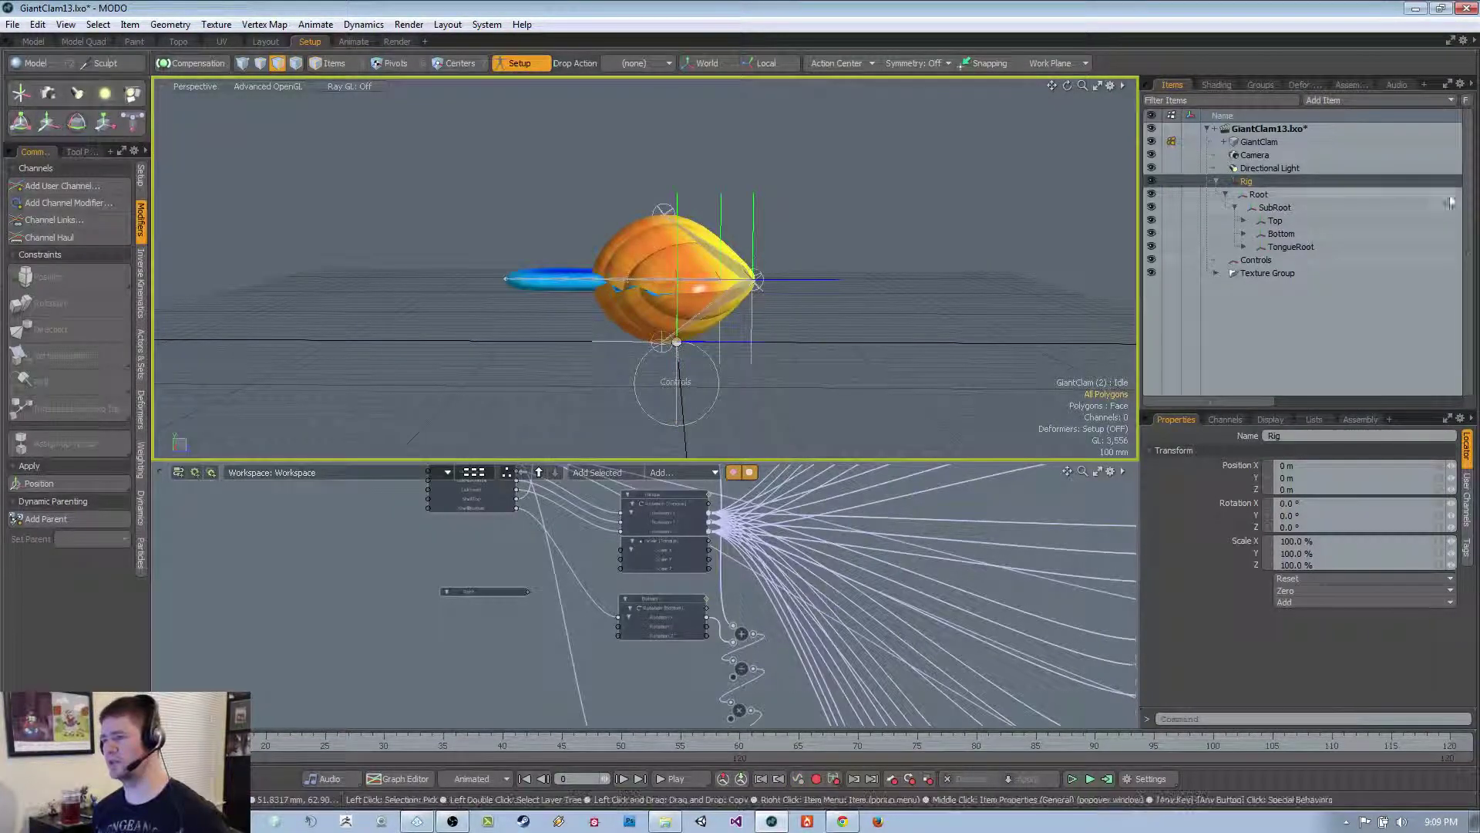
{"action": "left_click", "coordinate": [1334, 123]}
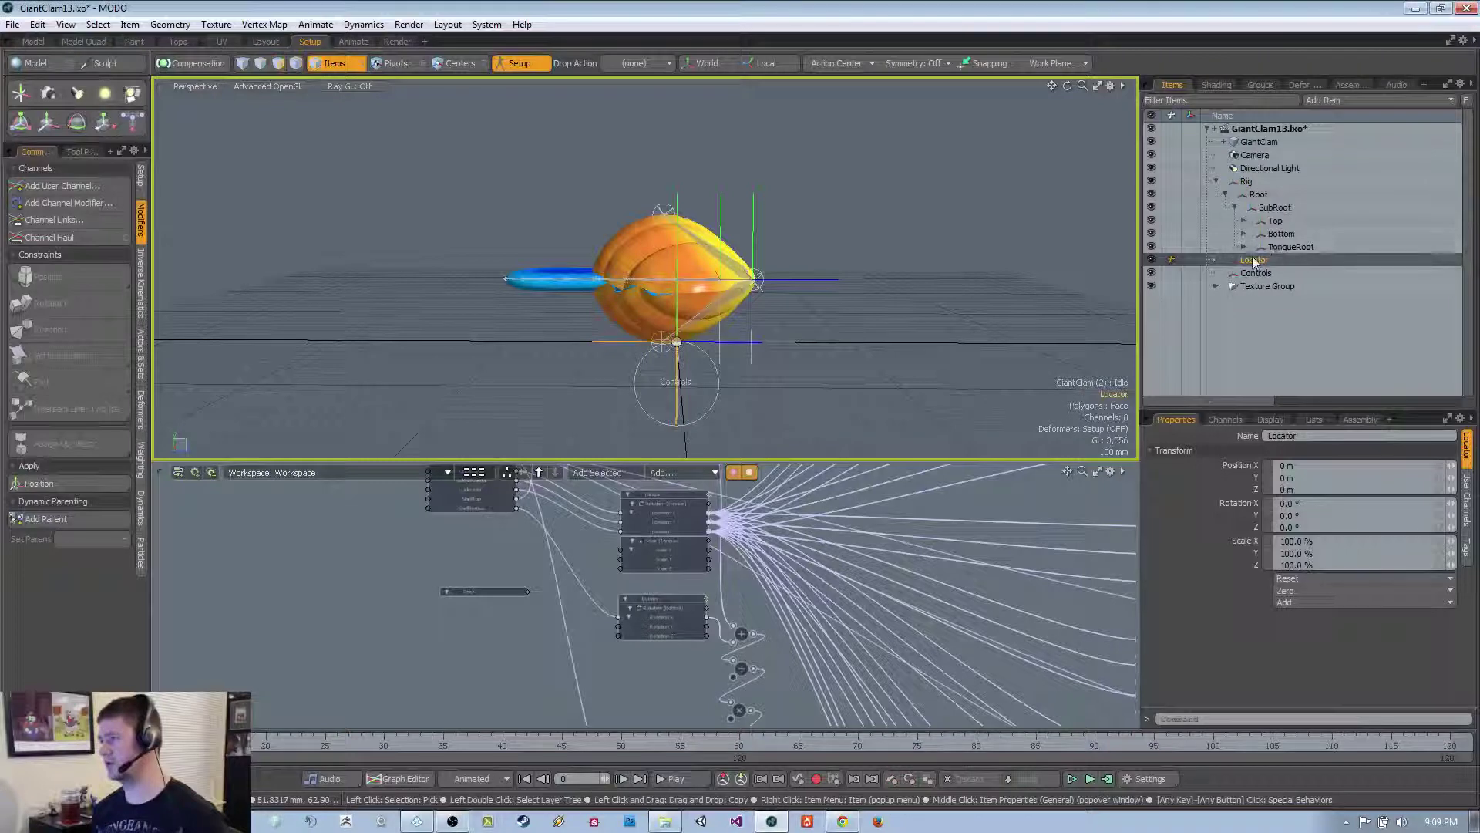
{"action": "left_click_drag", "start_coordinate": [1255, 258], "coordinate": [1261, 181]}
{"action": "double_click", "coordinate": [1301, 178]}
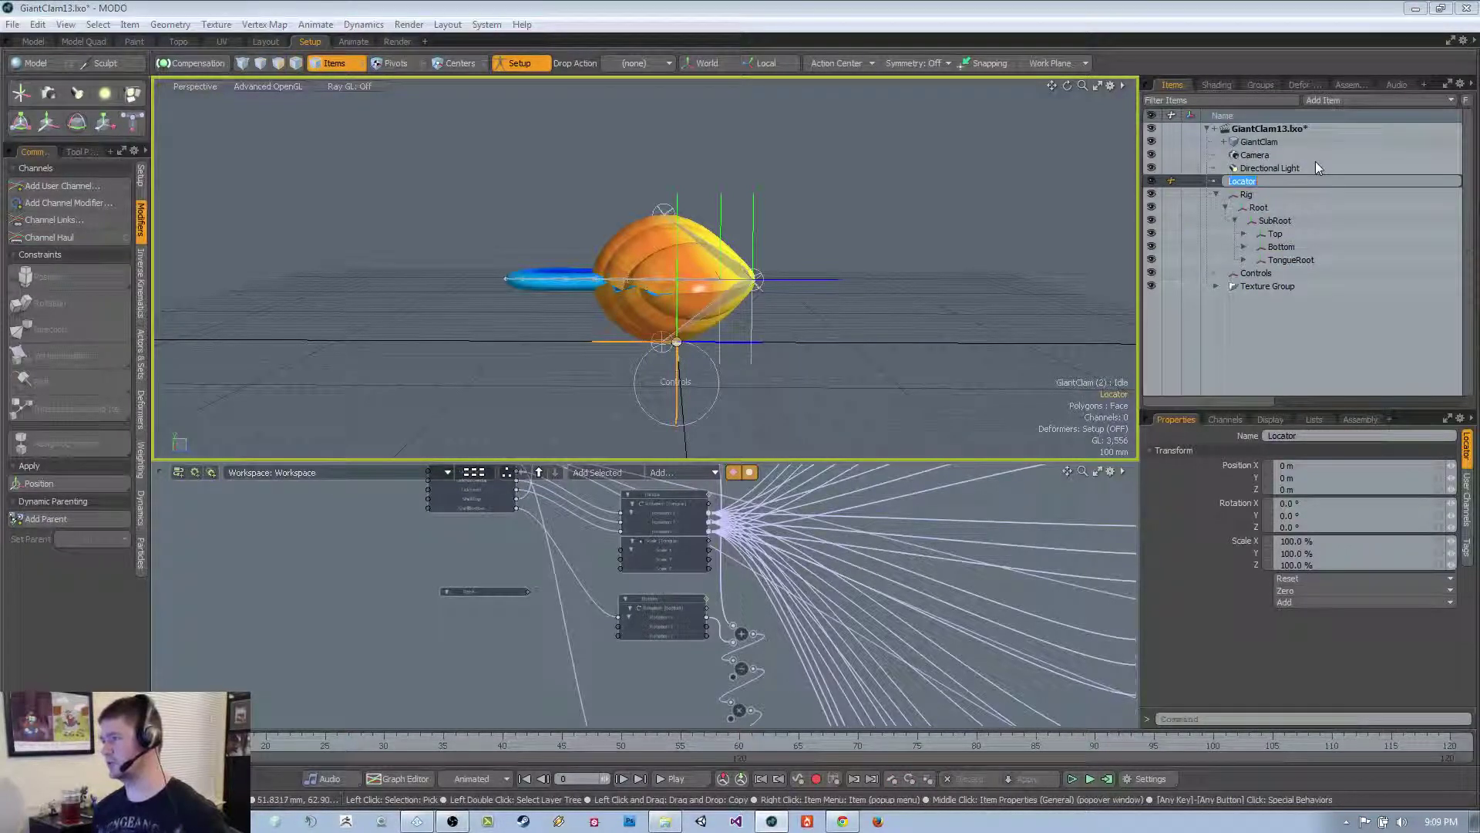
{"action": "type", "text": "Rig"}
{"action": "key", "text": "Return"}
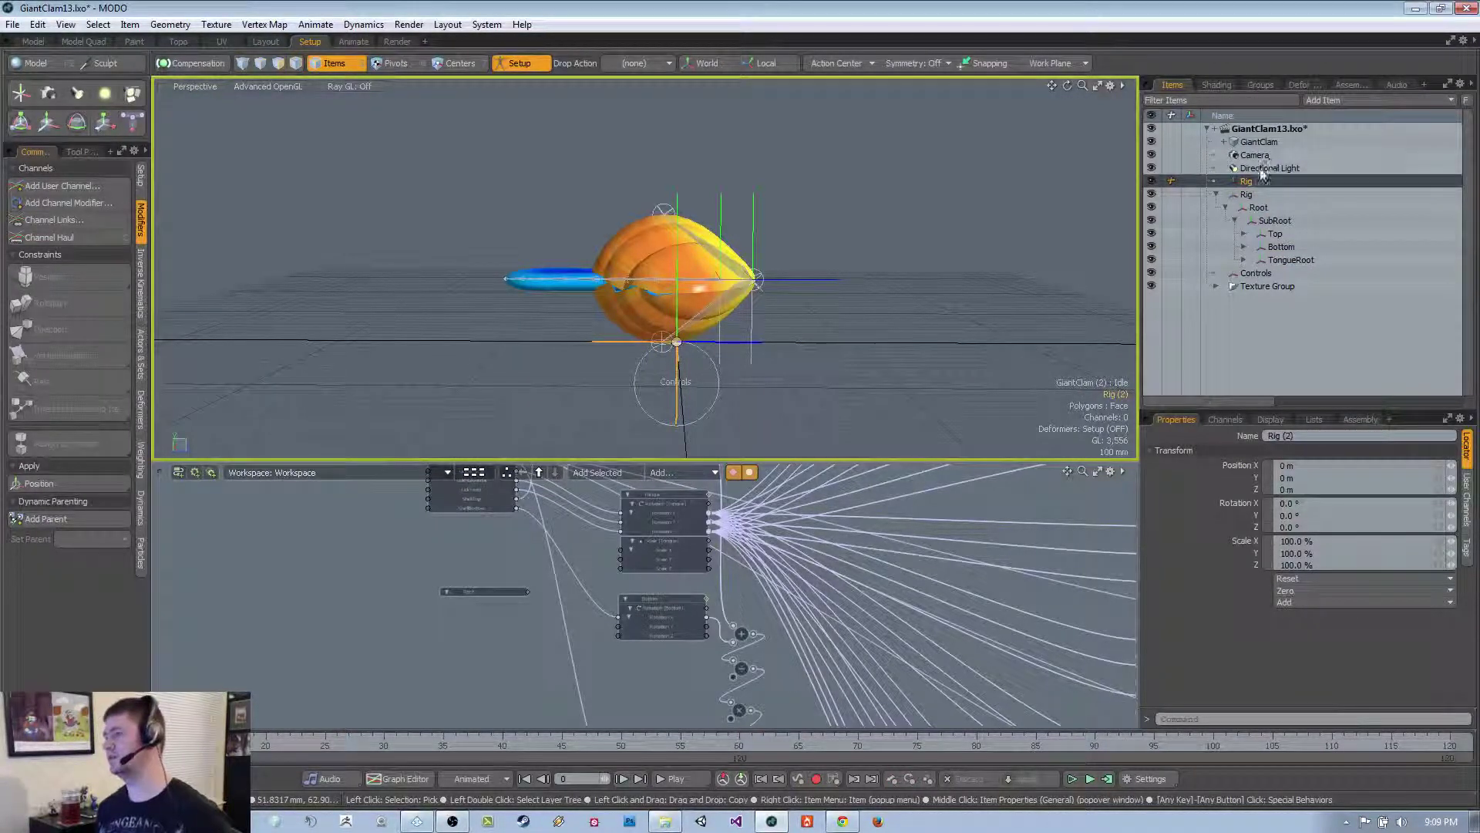
Collapse Root's hierarchy and parent Root to the new Rig locator
{"action": "left_click", "coordinate": [1258, 208]}
{"action": "left_click", "coordinate": [1225, 207]}
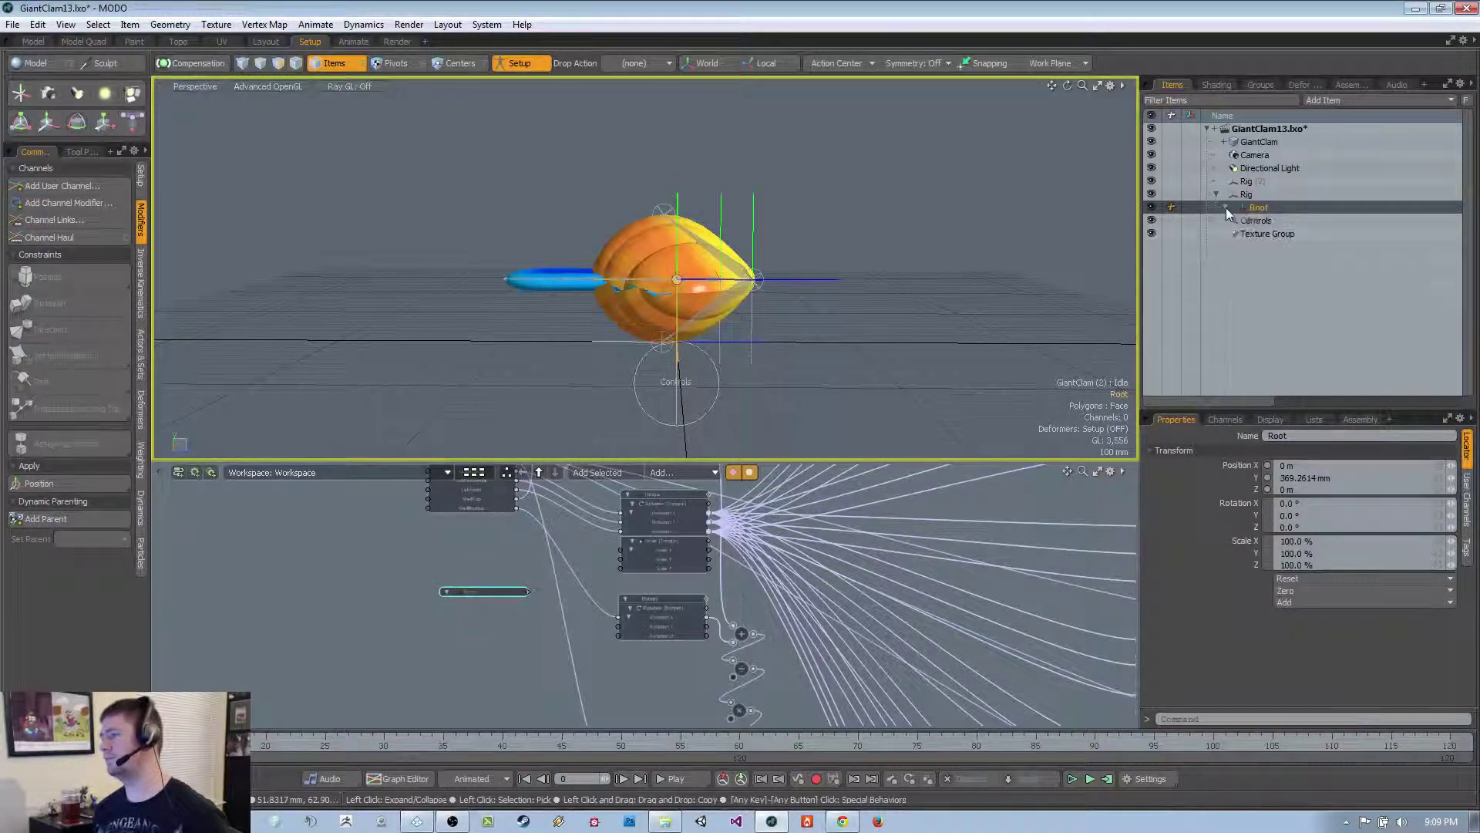
{"action": "left_click_drag", "start_coordinate": [1261, 185], "coordinate": [1261, 184]}
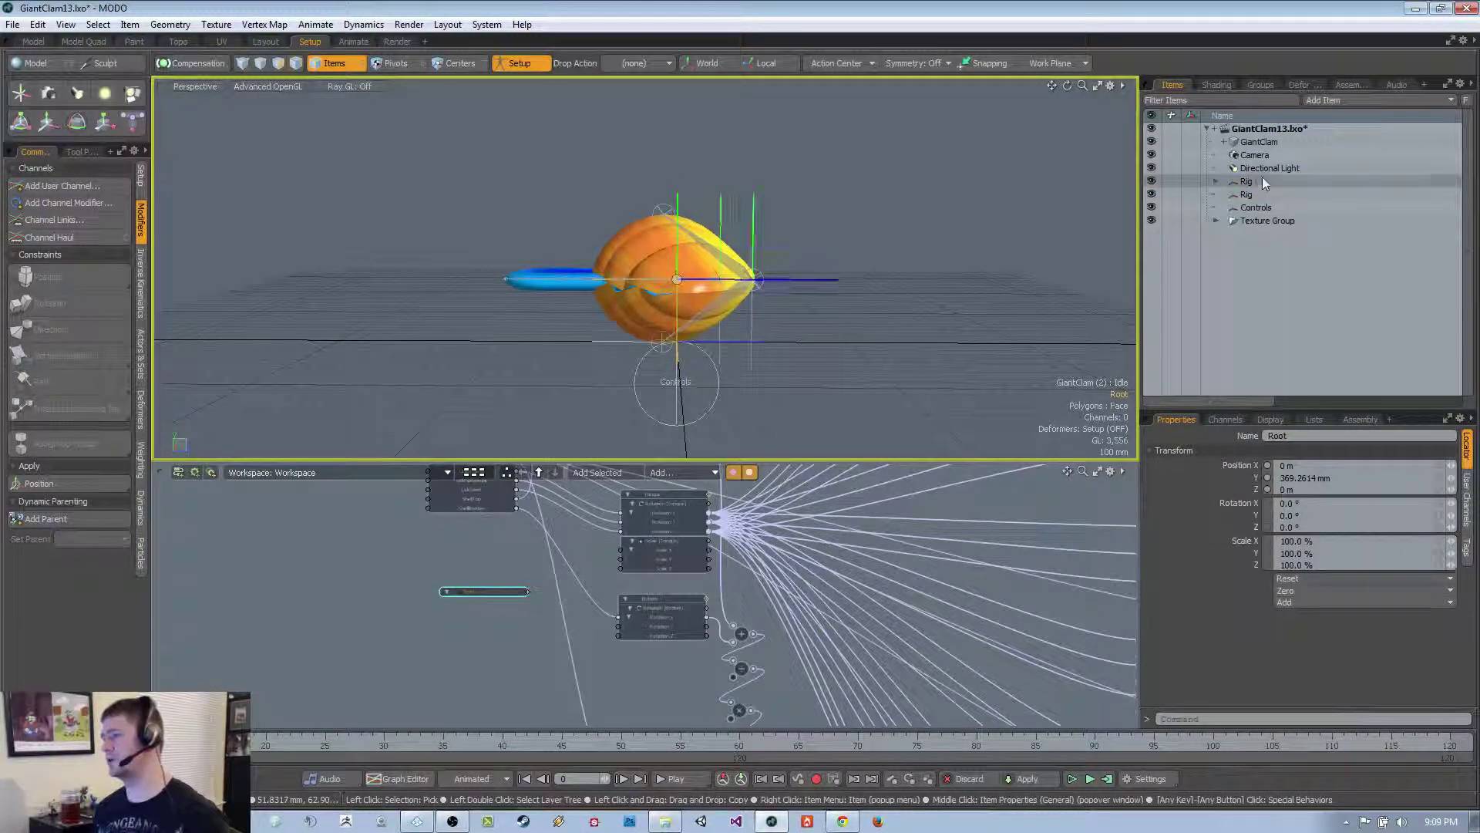
Try adding a position constraint between the two Rig locators
{"action": "left_click", "coordinate": [1255, 182]}
{"action": "left_click", "coordinate": [1256, 193], "text": "ctrl"}
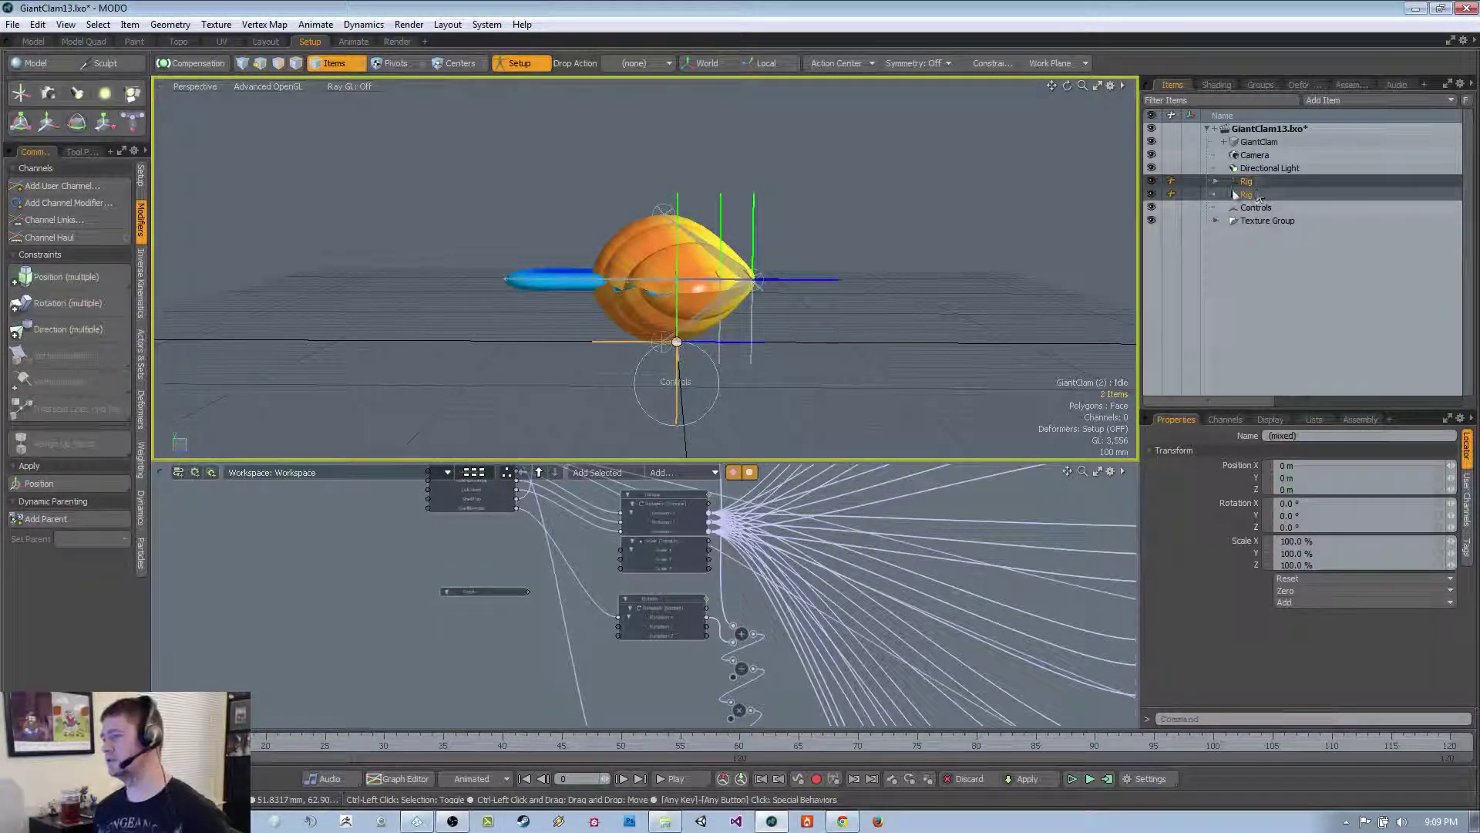
{"action": "left_click", "coordinate": [86, 290]}
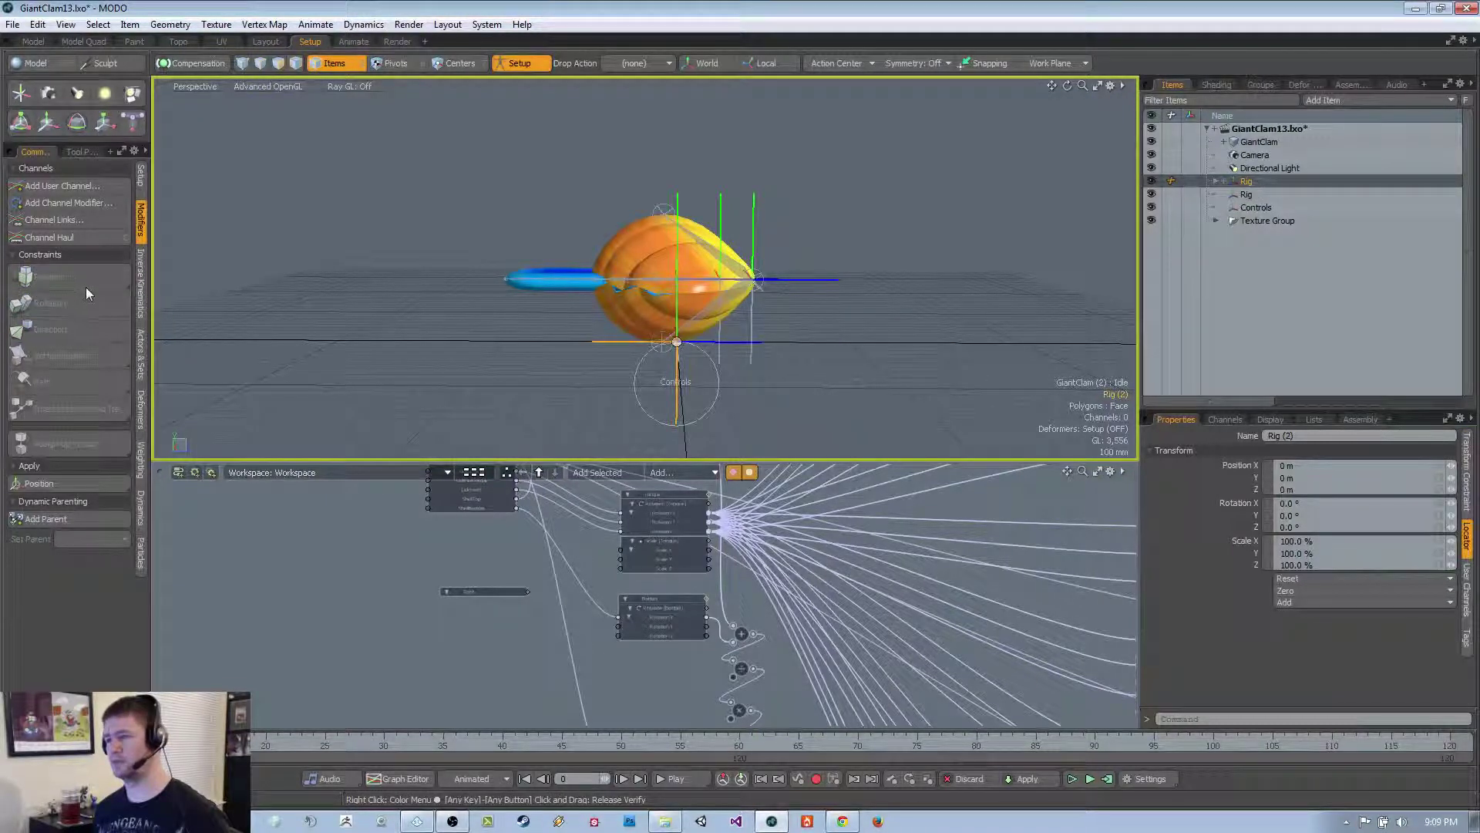
{"action": "left_click_drag", "start_coordinate": [1246, 195], "coordinate": [863, 304]}
{"action": "left_click", "coordinate": [1185, 233]}
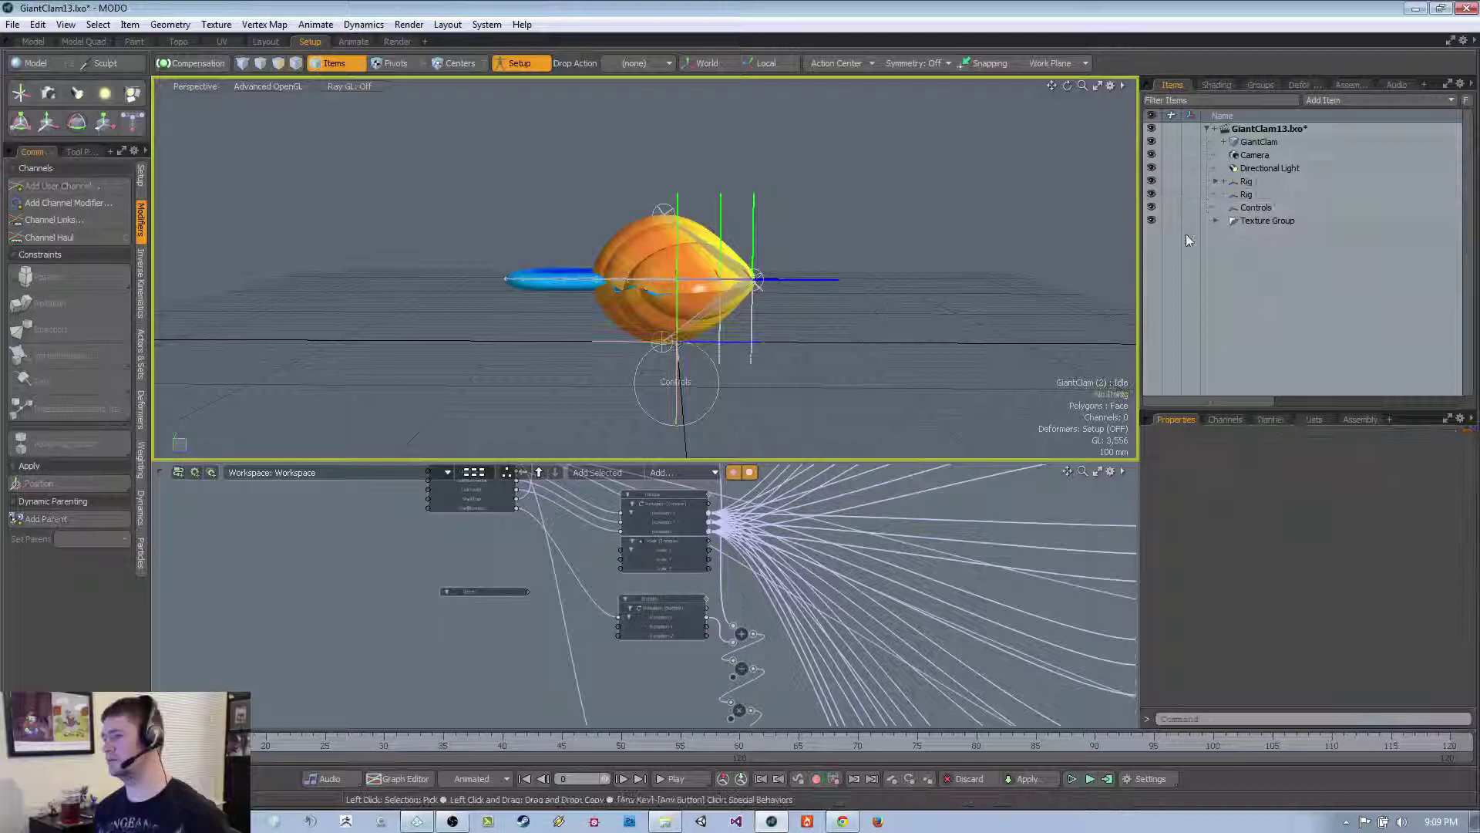
{"action": "left_click", "coordinate": [1248, 196]}
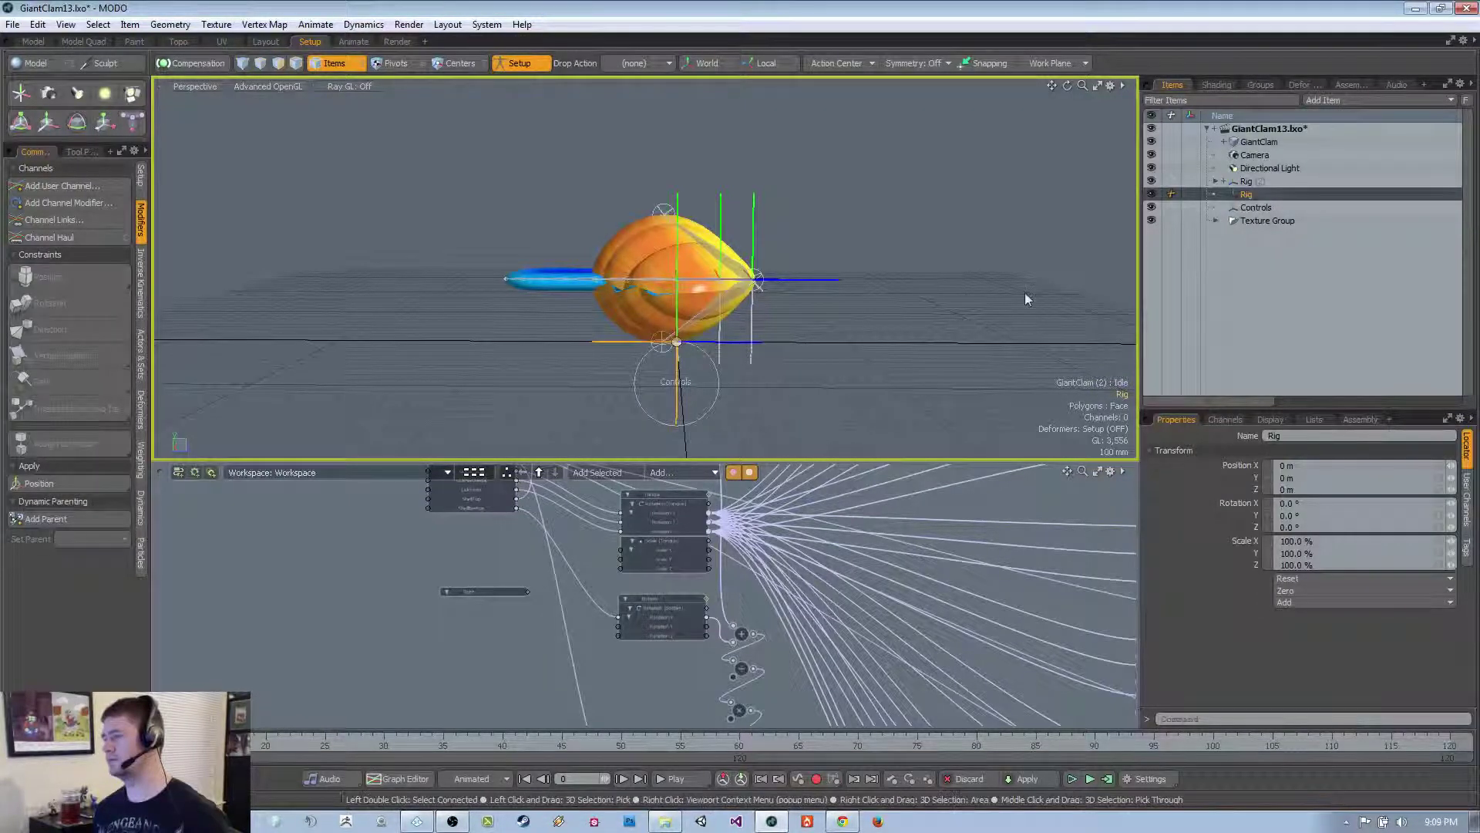
{"action": "left_click", "coordinate": [1247, 182]}
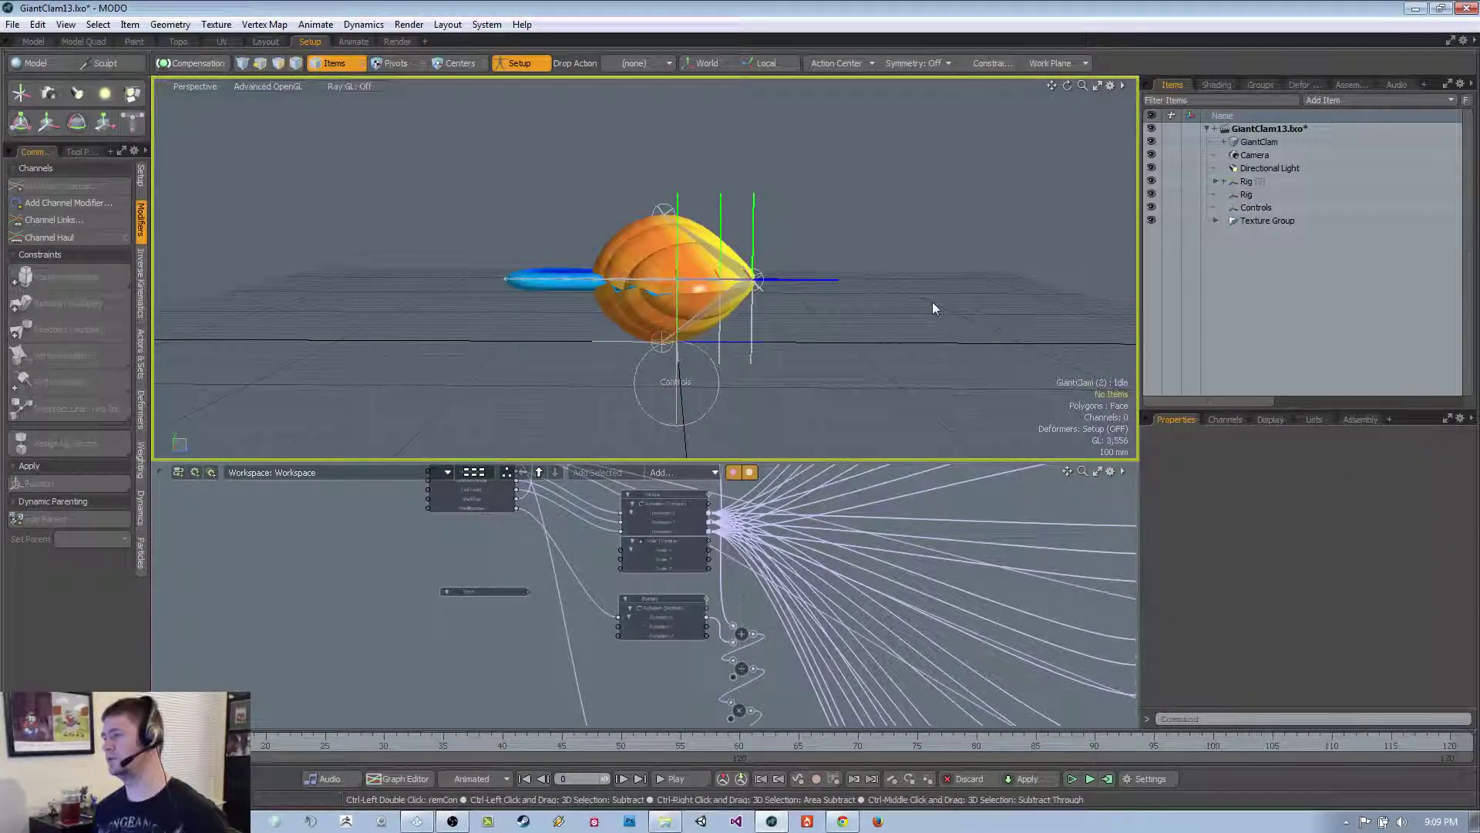
Undo the constraint attempt, the reparenting of Root and the creation of the second Rig locator
{"action": "key", "text": "ctrl+z"}
{"action": "key", "text": "ctrl+z"}
{"action": "key", "text": "ctrl+z"}
{"action": "key", "text": "ctrl+z"}
{"action": "key", "text": "ctrl+z"}
{"action": "key", "text": "ctrl+z"}
{"action": "key", "text": "ctrl+z"}
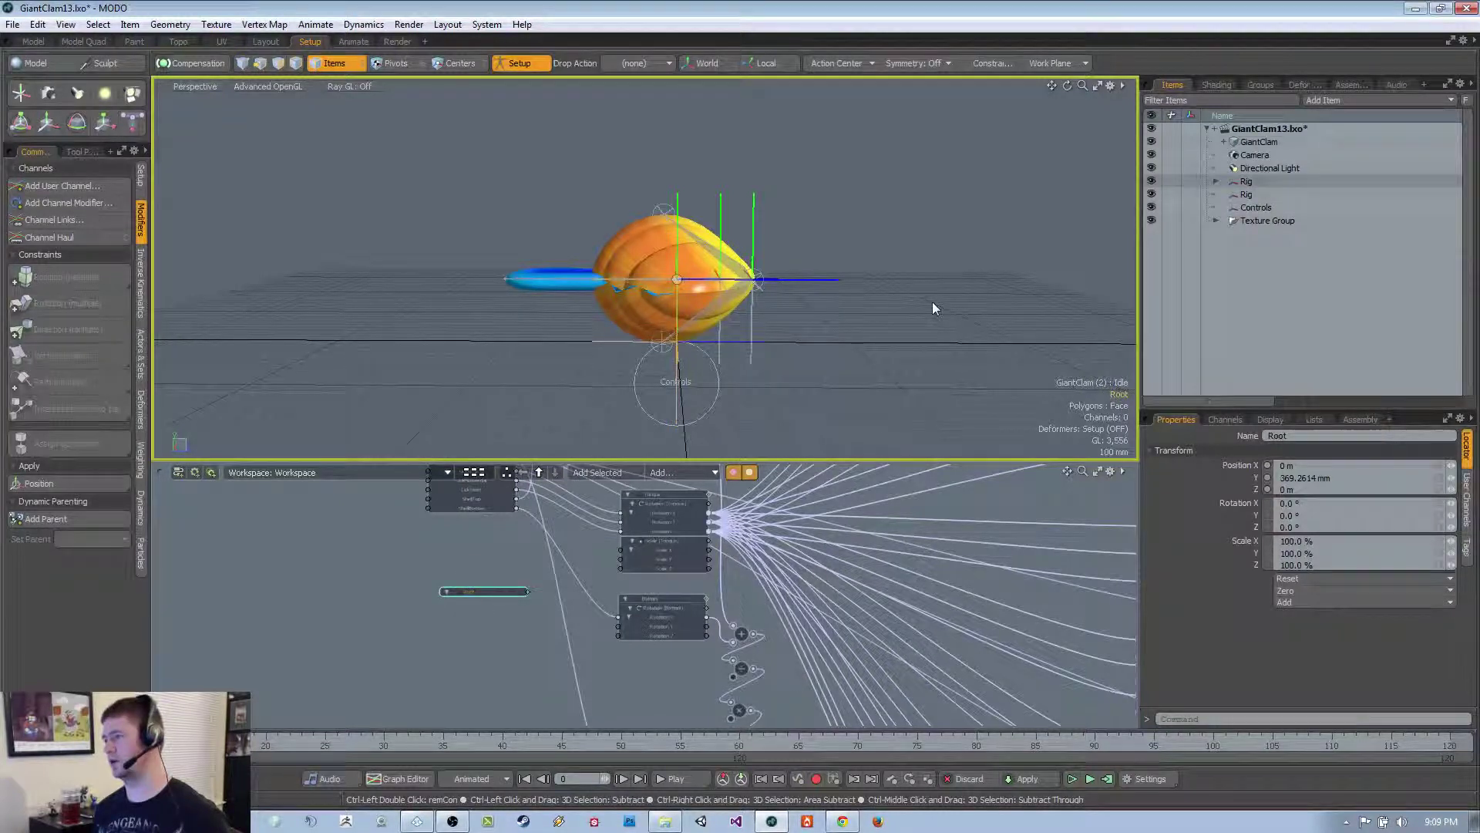
{"action": "key", "text": "ctrl+z"}
{"action": "key", "text": "ctrl+z"}
{"action": "key", "text": "ctrl+z"}
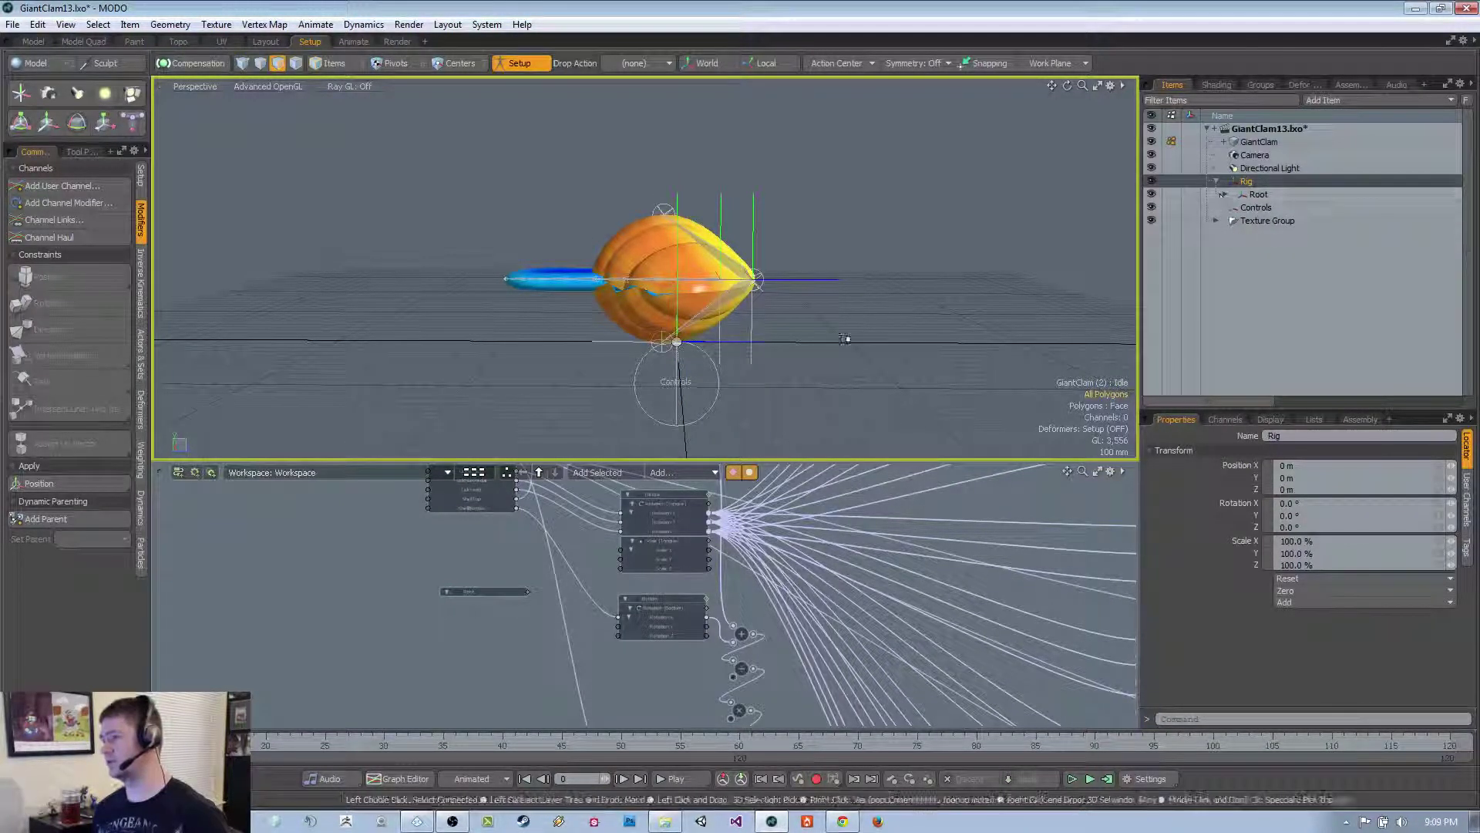
Select Root in item mode, expand its hierarchy and compare the Skeleton_Joint (6) channels while switching Setup mode off and on
{"action": "key", "text": "5"}
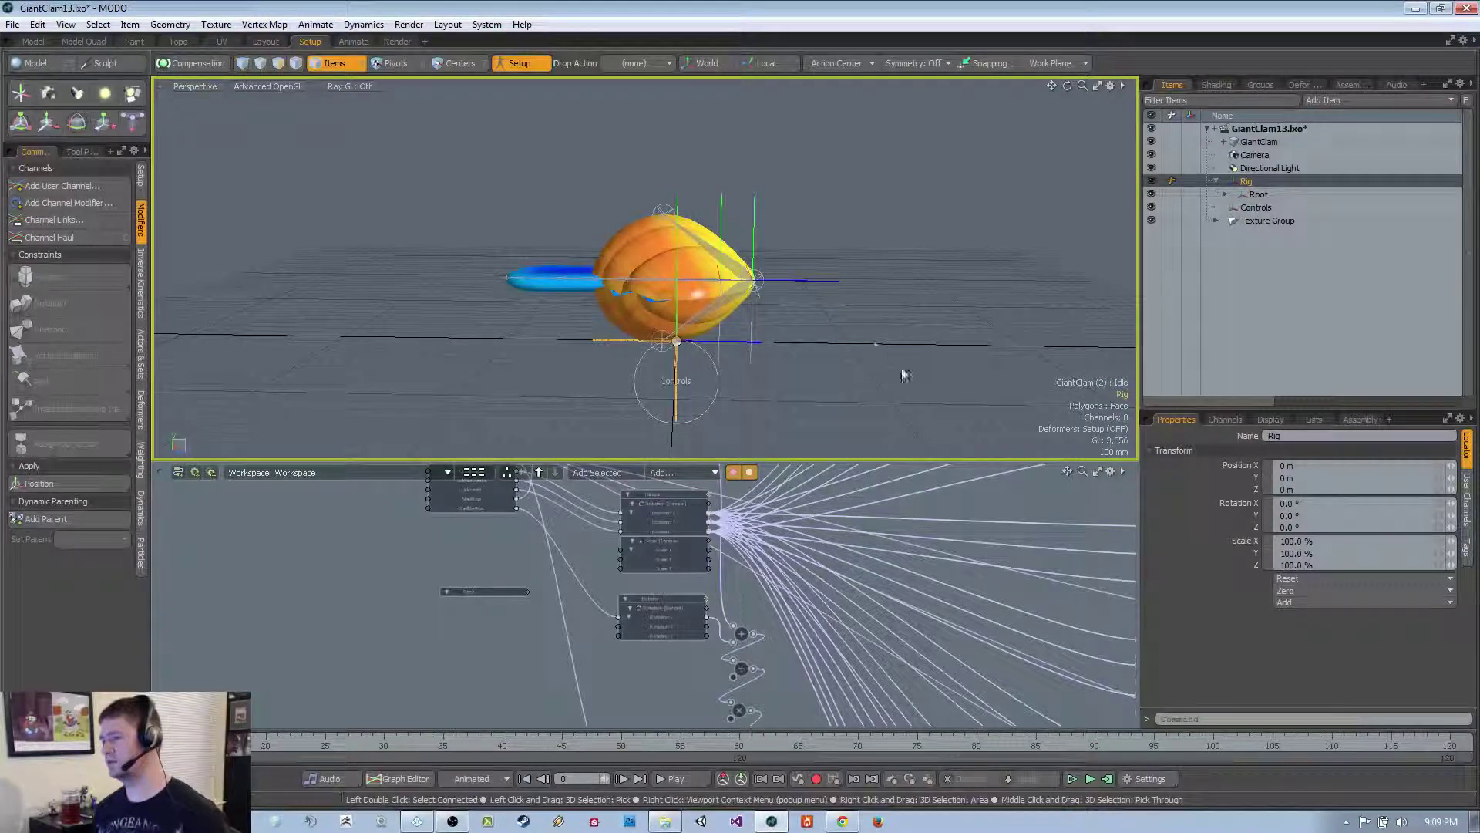
{"action": "left_click", "coordinate": [676, 205]}
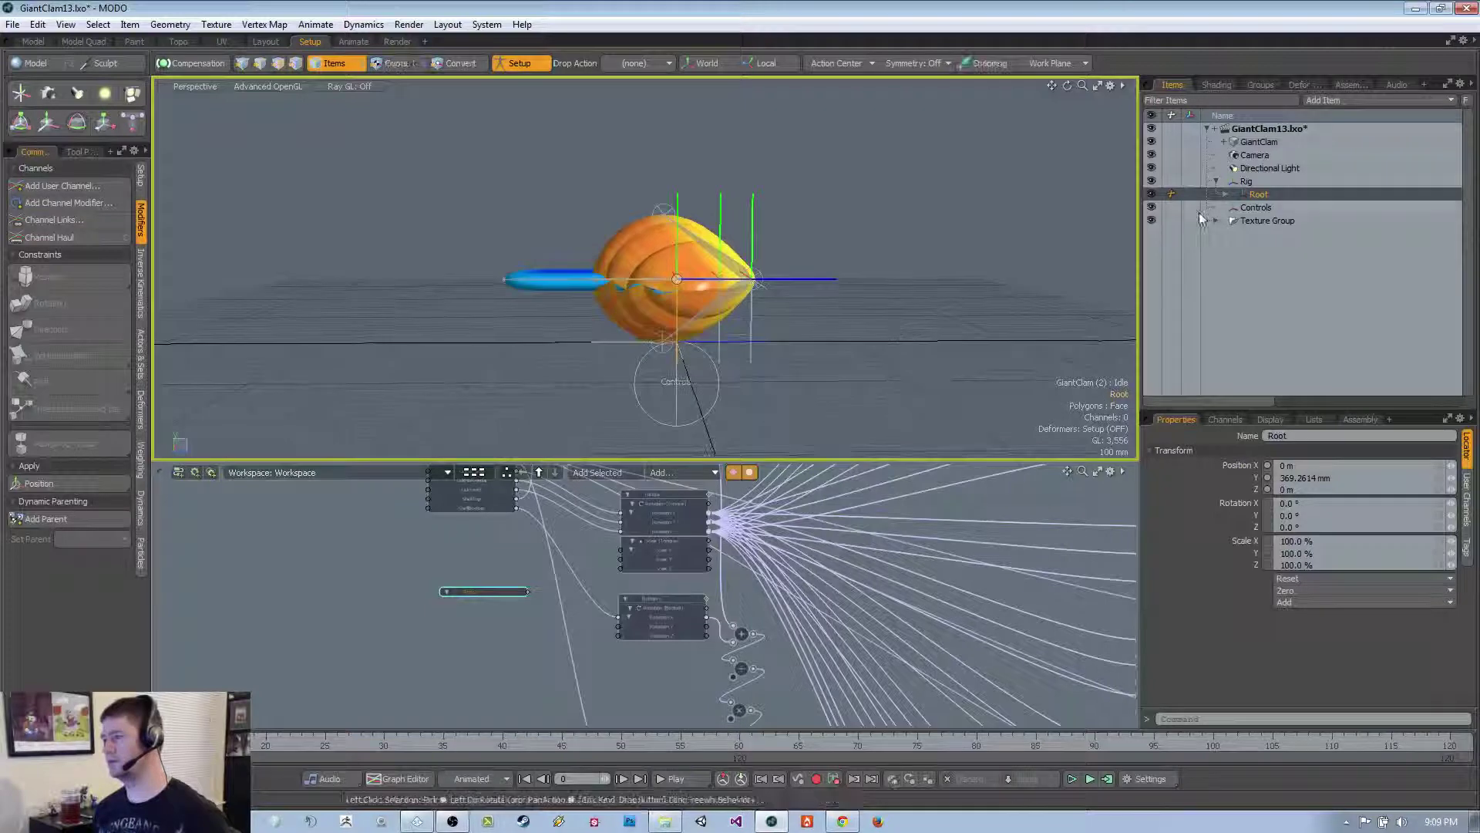
{"action": "left_click", "coordinate": [1225, 193]}
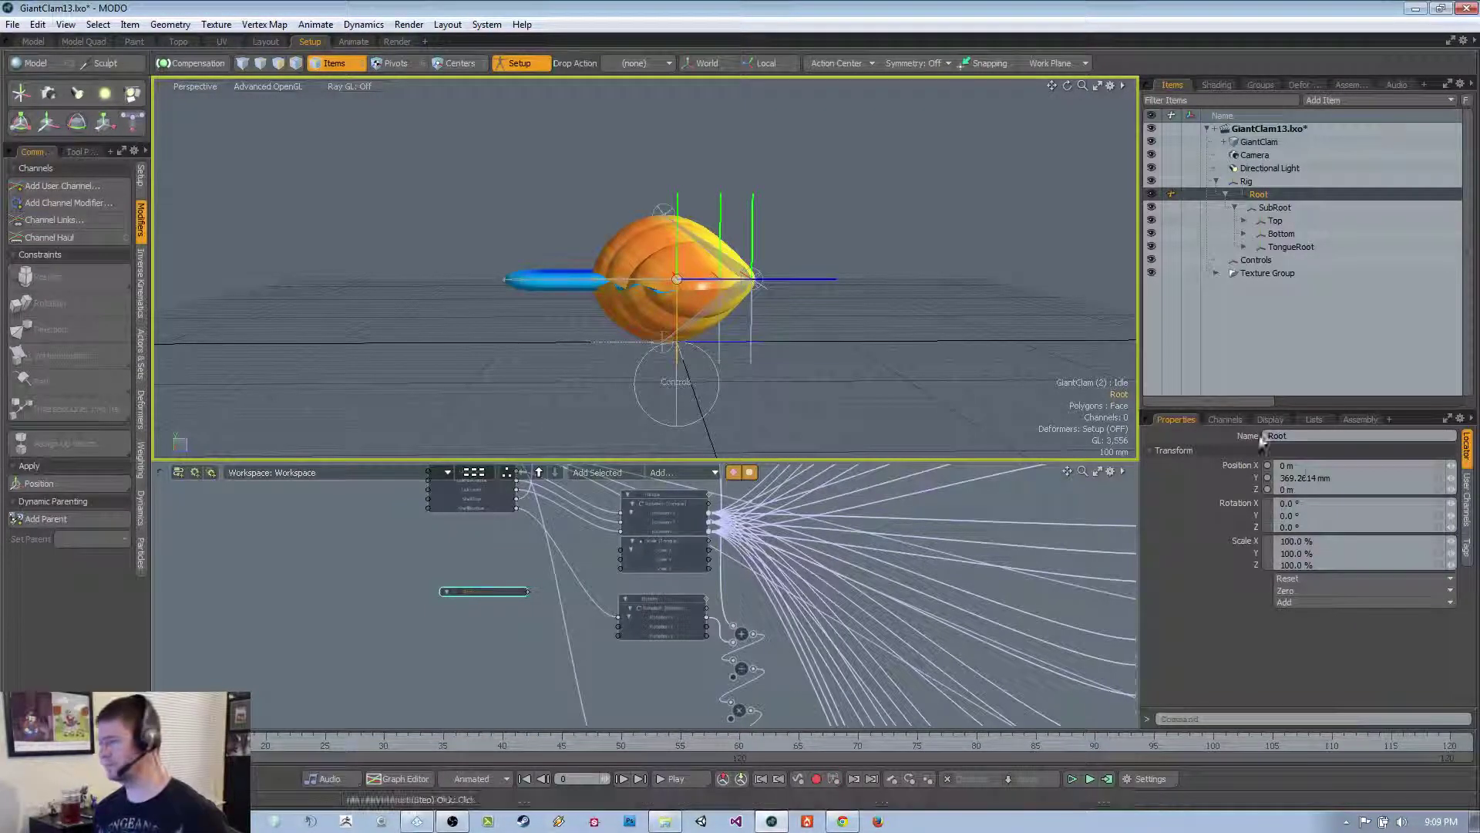
{"action": "left_click", "coordinate": [1225, 419]}
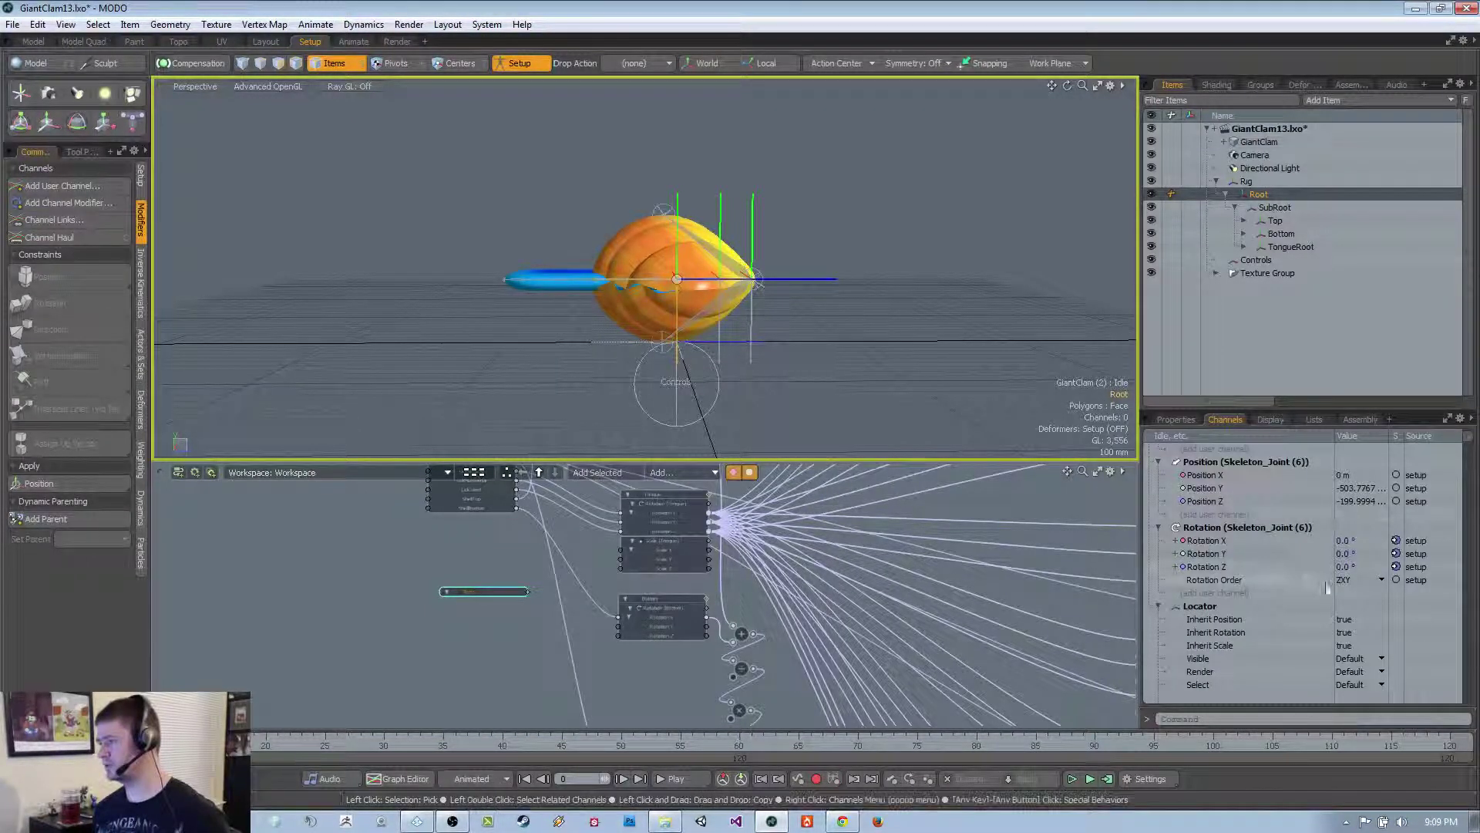
{"action": "scroll", "coordinate": [1275, 540], "scroll_direction": "up", "scroll_amount": 3}
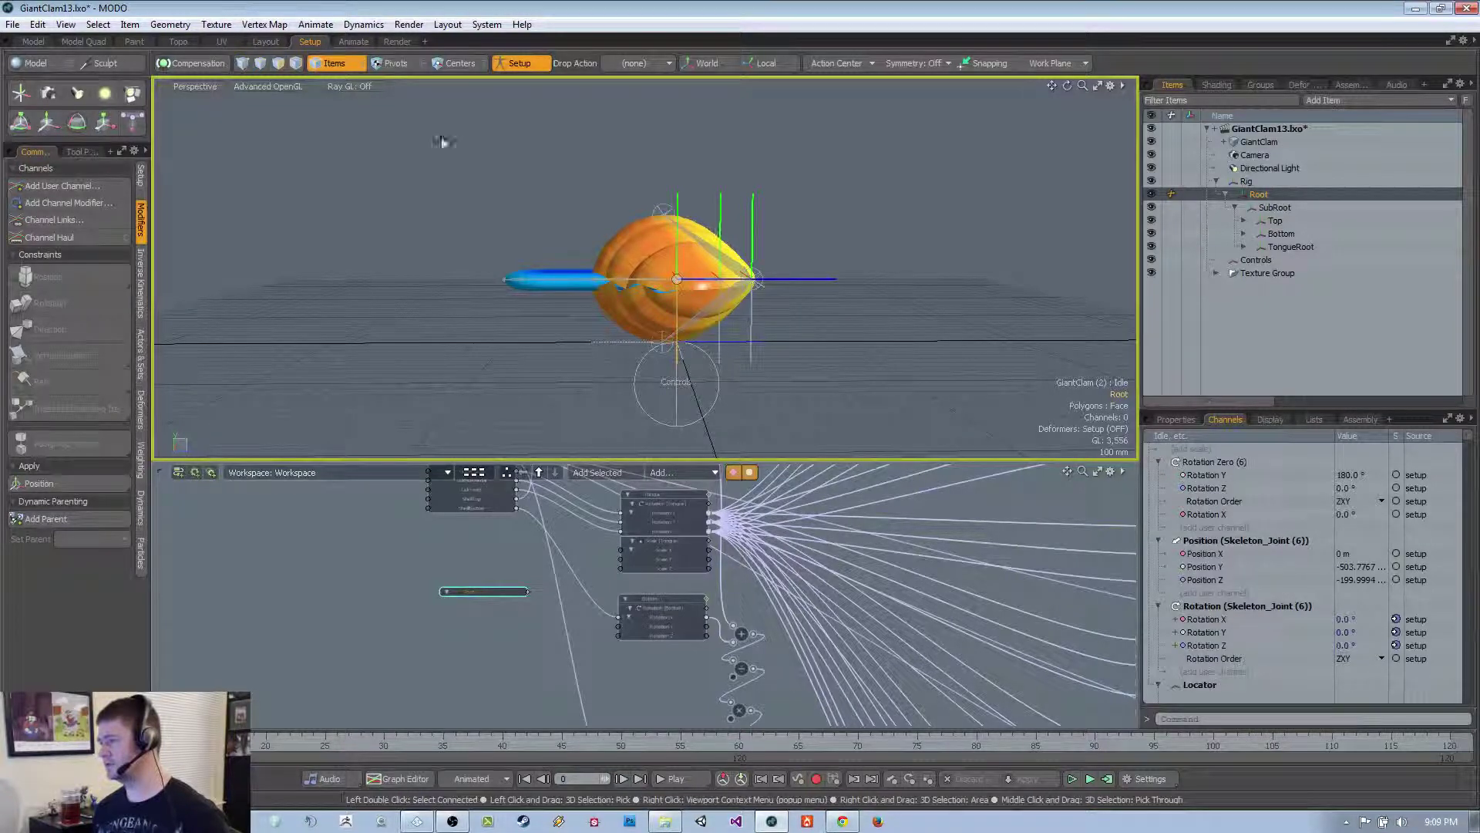
{"action": "left_click", "coordinate": [510, 64]}
{"action": "left_click", "coordinate": [510, 64]}
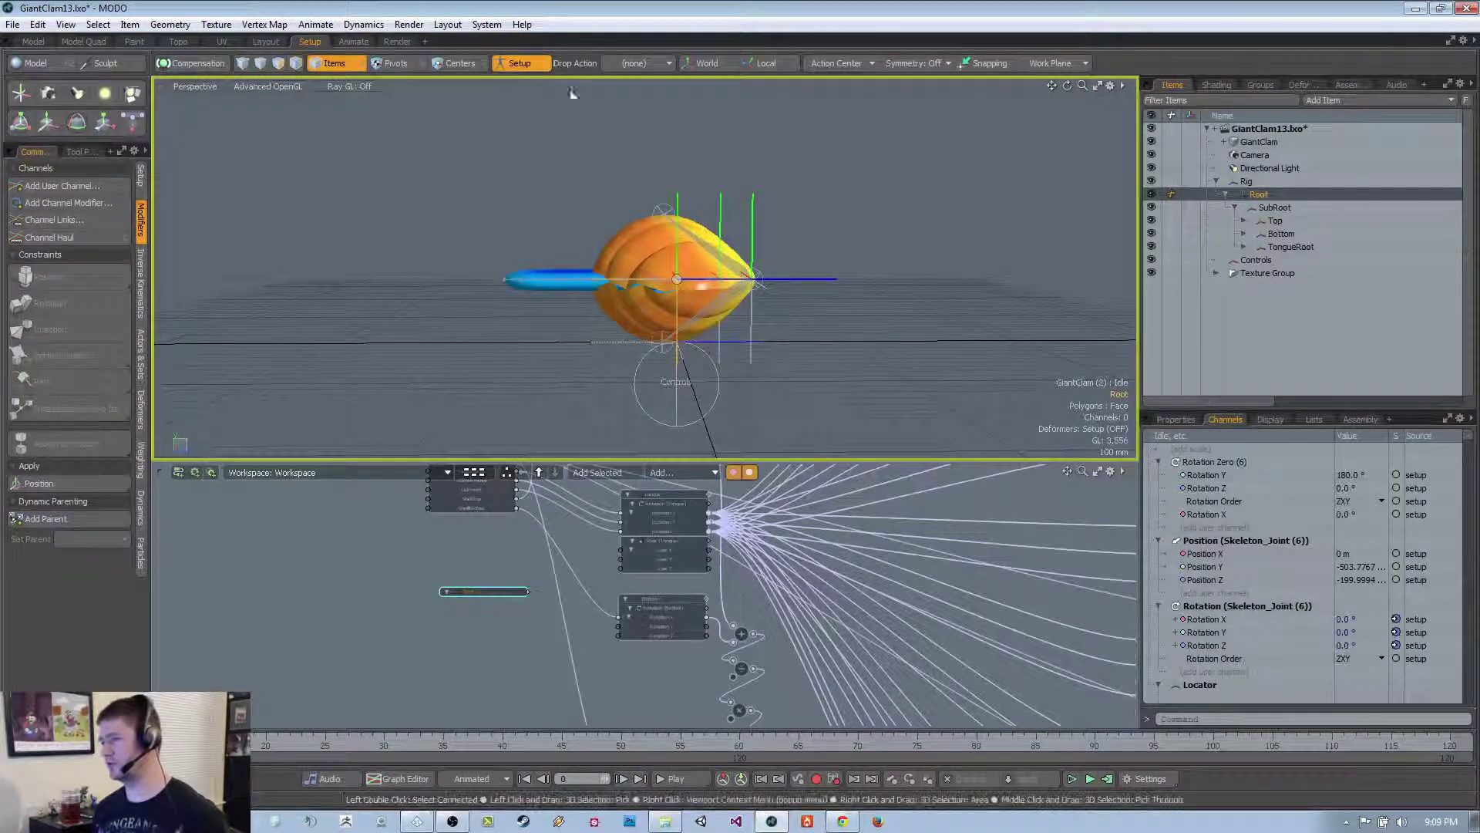
{"action": "left_click", "coordinate": [516, 63]}
{"action": "left_click", "coordinate": [516, 63]}
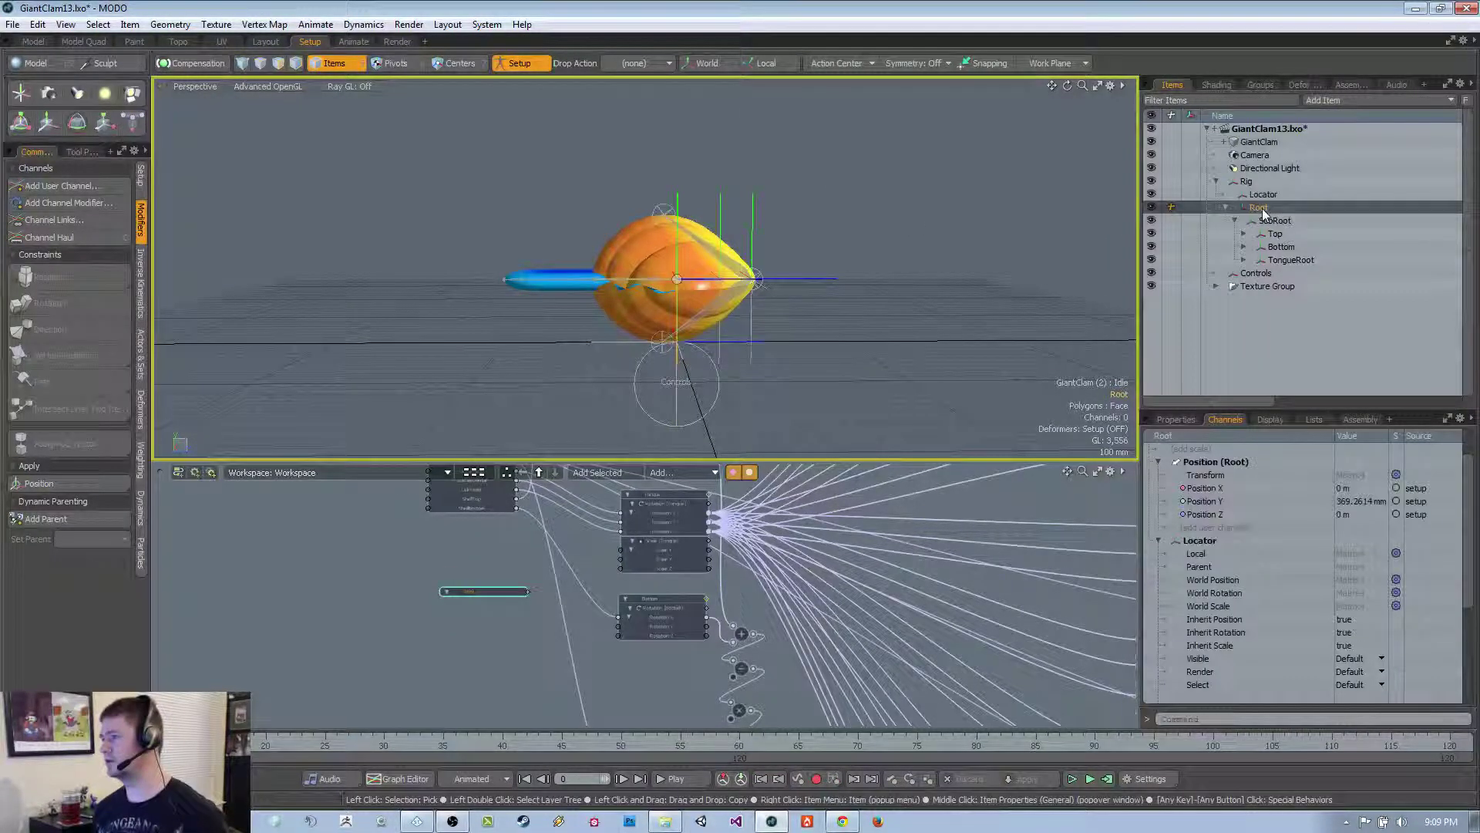
Parent SubRoot to the new Locator under Rig and delete the emptied Root item, accepting deletion for all references
{"action": "left_click", "coordinate": [1267, 221]}
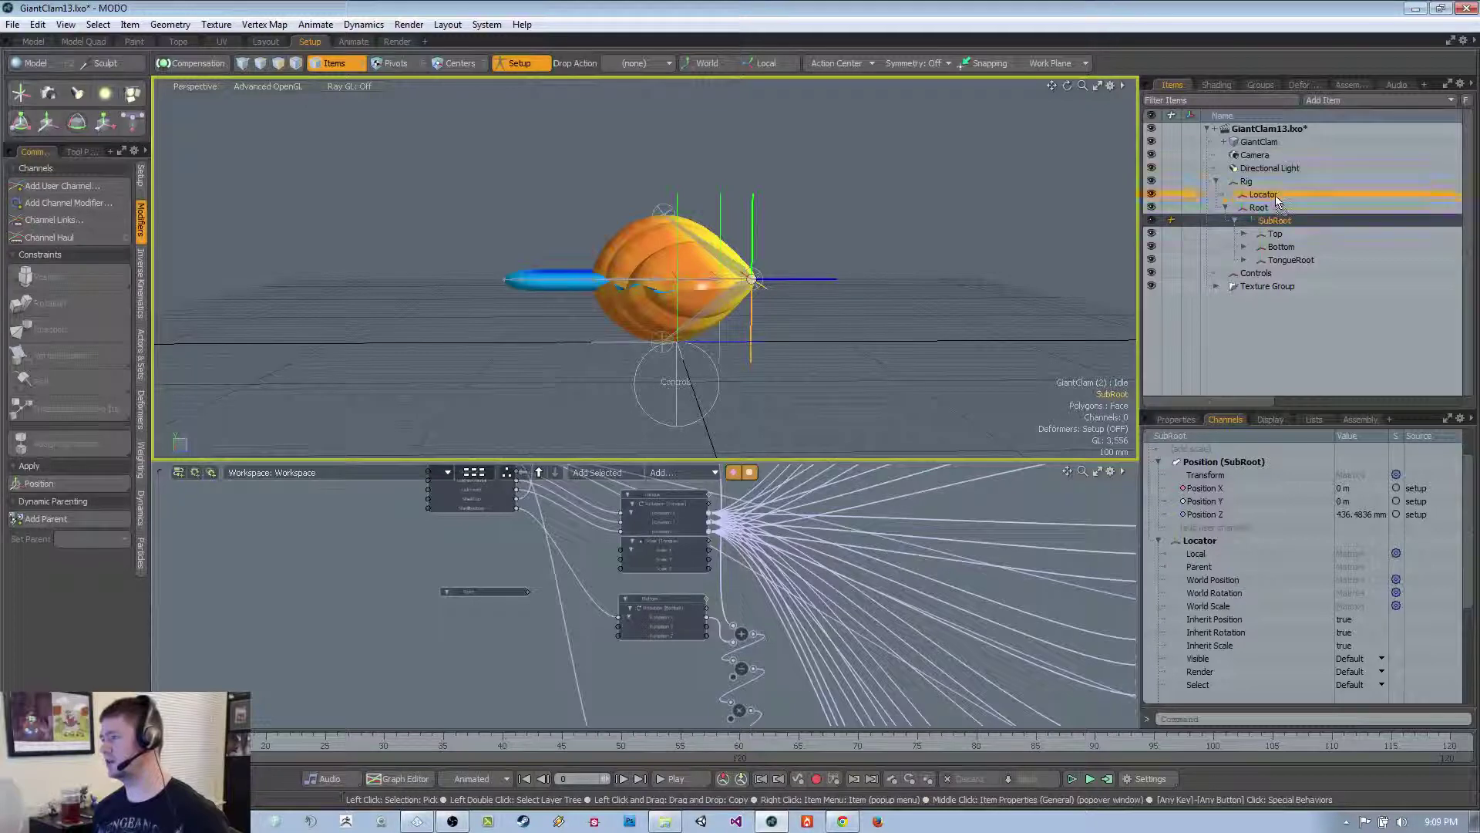
{"action": "left_click_drag", "start_coordinate": [1278, 202], "coordinate": [1277, 202]}
{"action": "left_click", "coordinate": [1259, 208]}
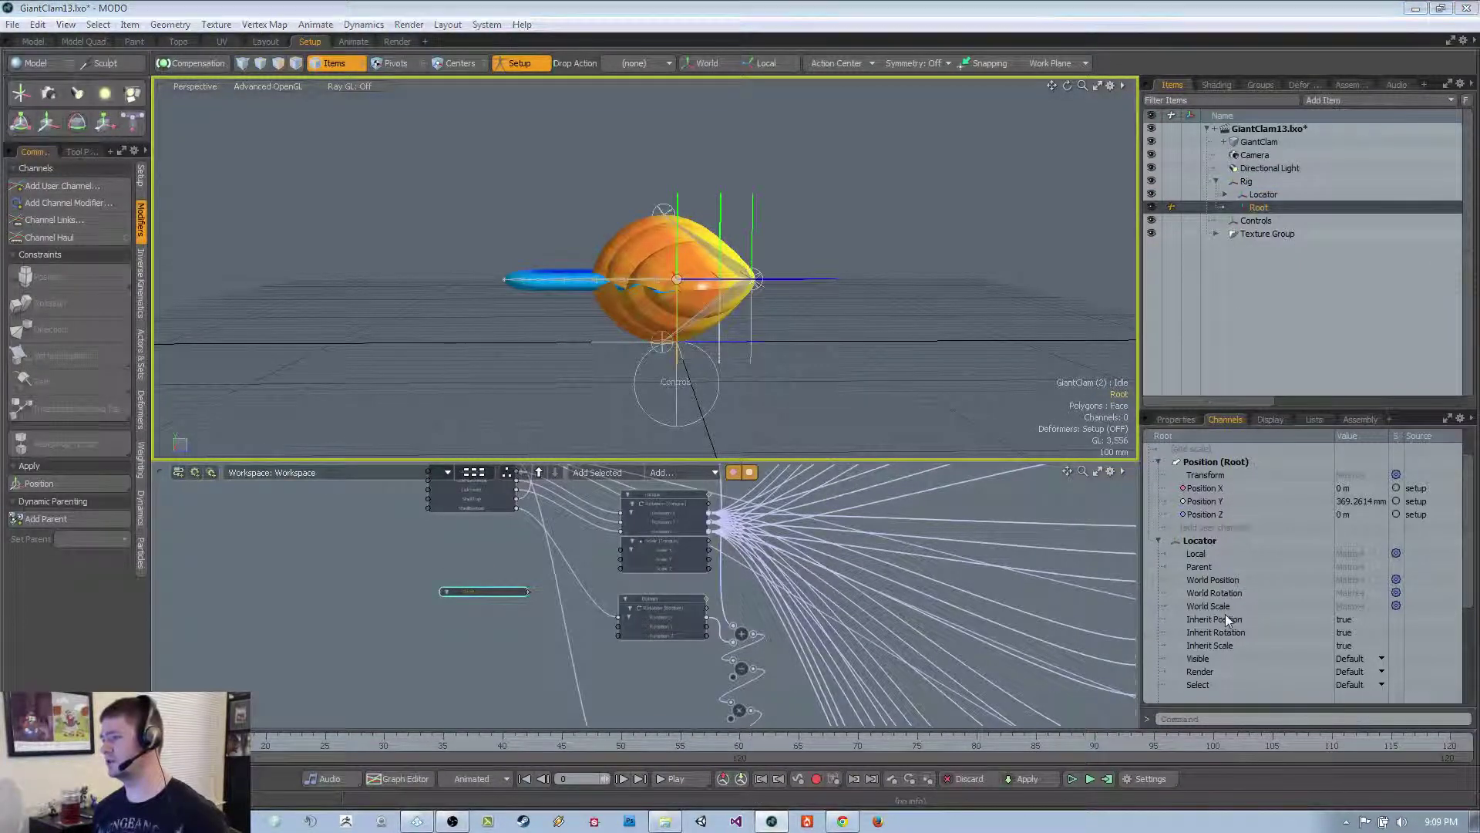
{"action": "key", "text": "Delete"}
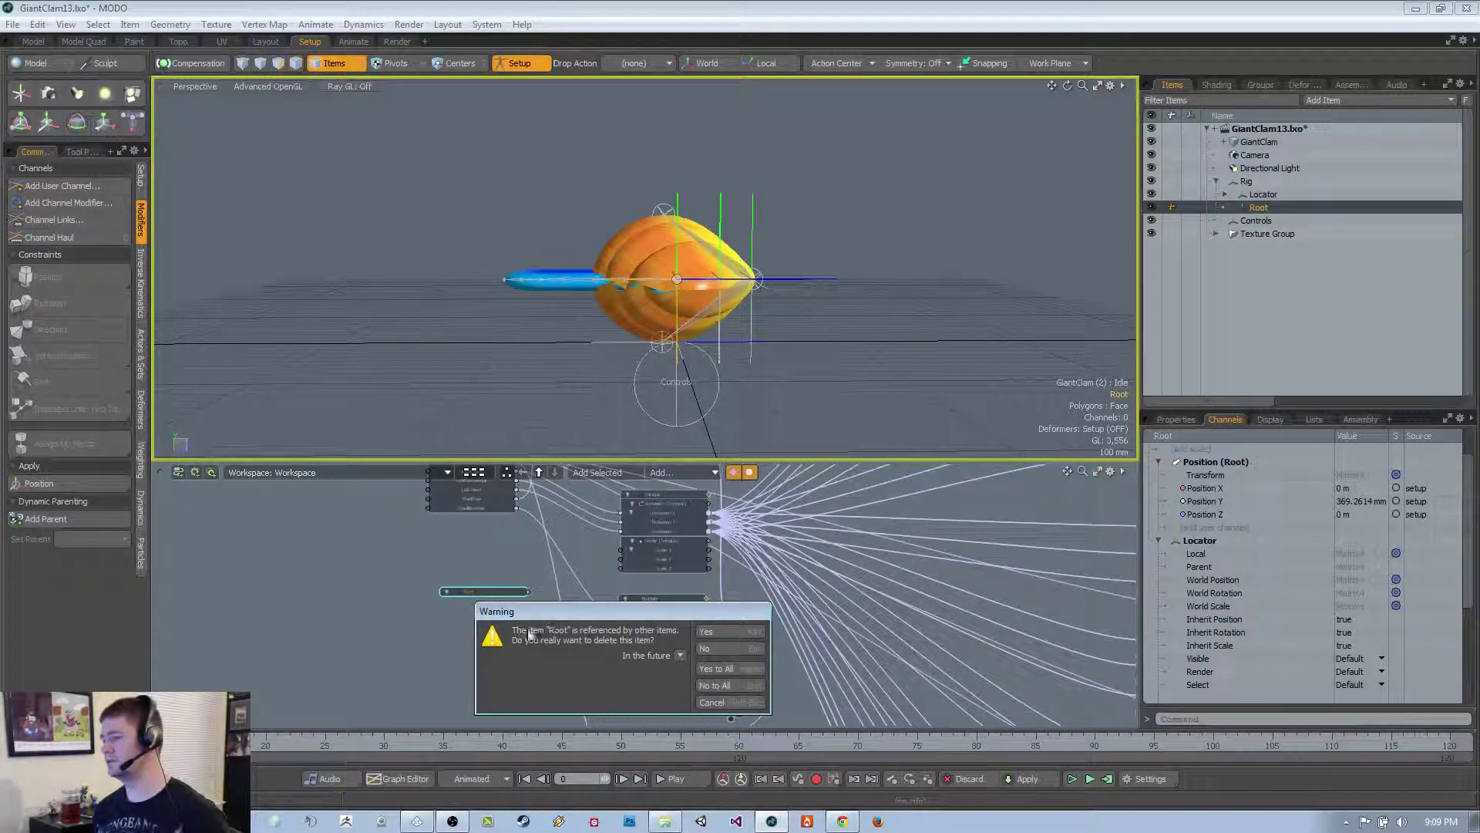
{"action": "left_click", "coordinate": [708, 669]}
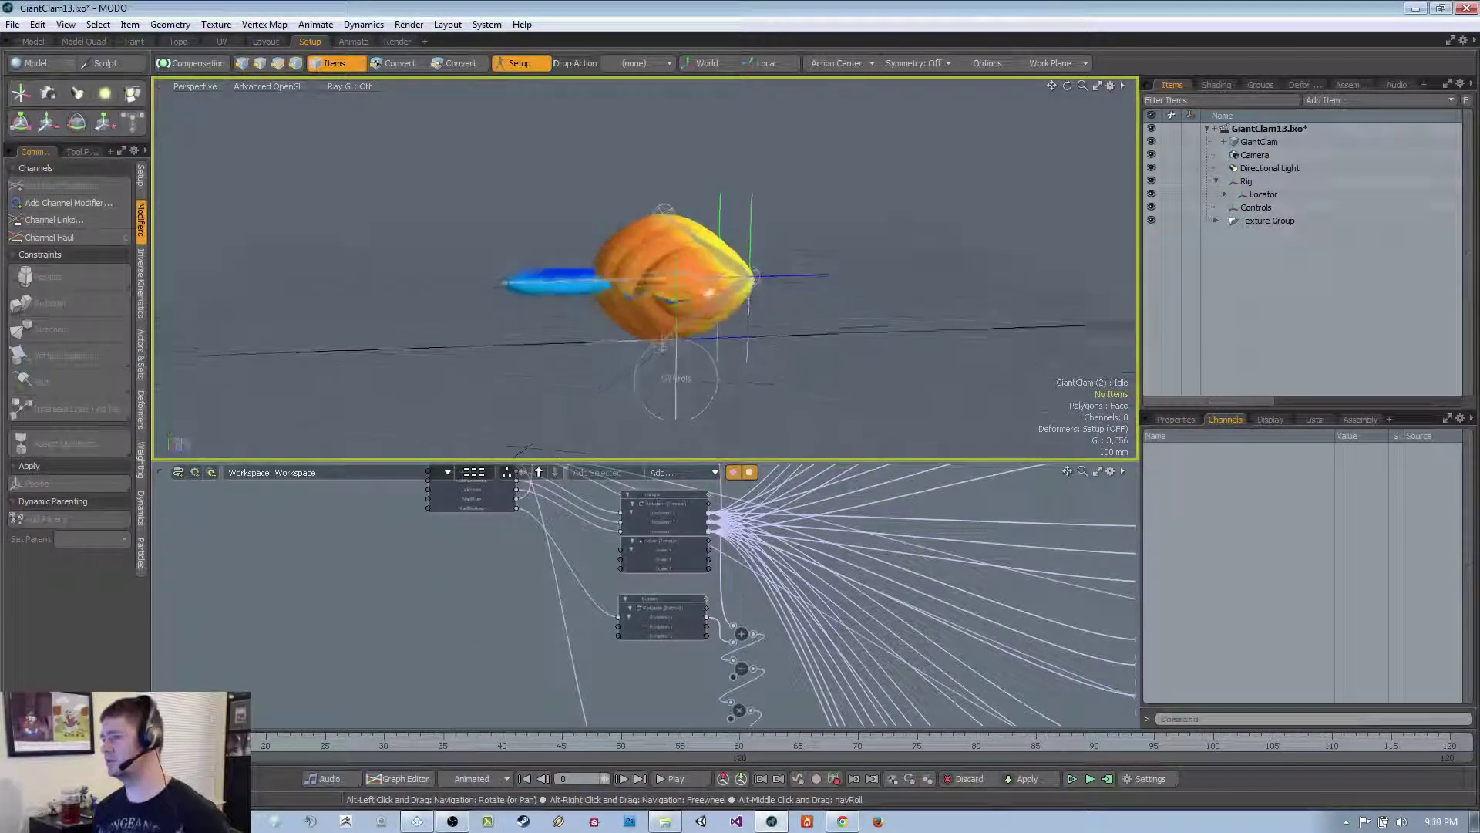
Undo the deletion of Root and the parenting of SubRoot under Locator
{"action": "left_click", "coordinate": [1259, 207]}
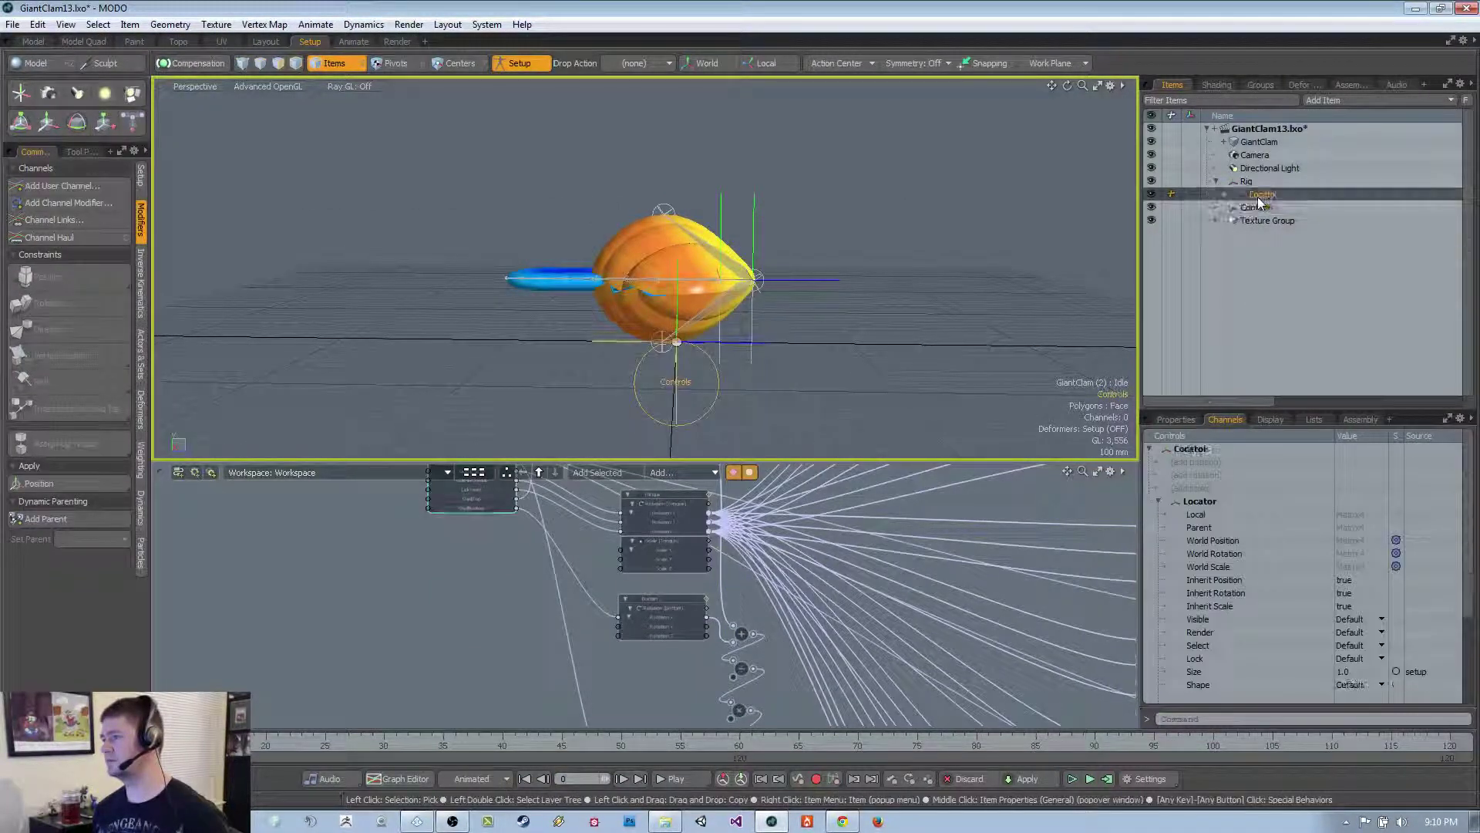
{"action": "left_click", "coordinate": [1262, 195]}
{"action": "key", "text": "ctrl+z"}
{"action": "key", "text": "ctrl+z"}
{"action": "key", "text": "ctrl+z"}
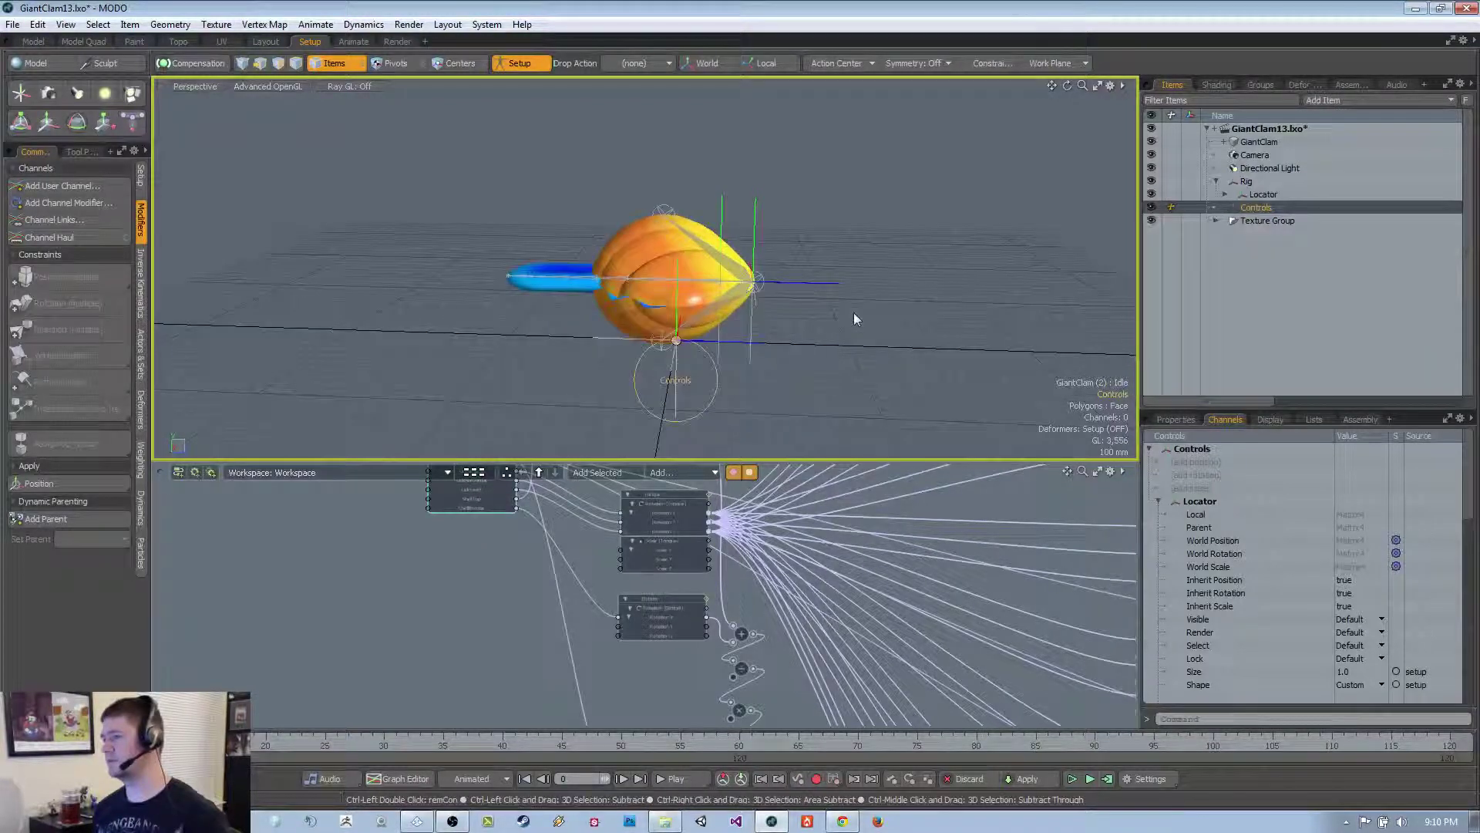
{"action": "key", "text": "ctrl+z"}
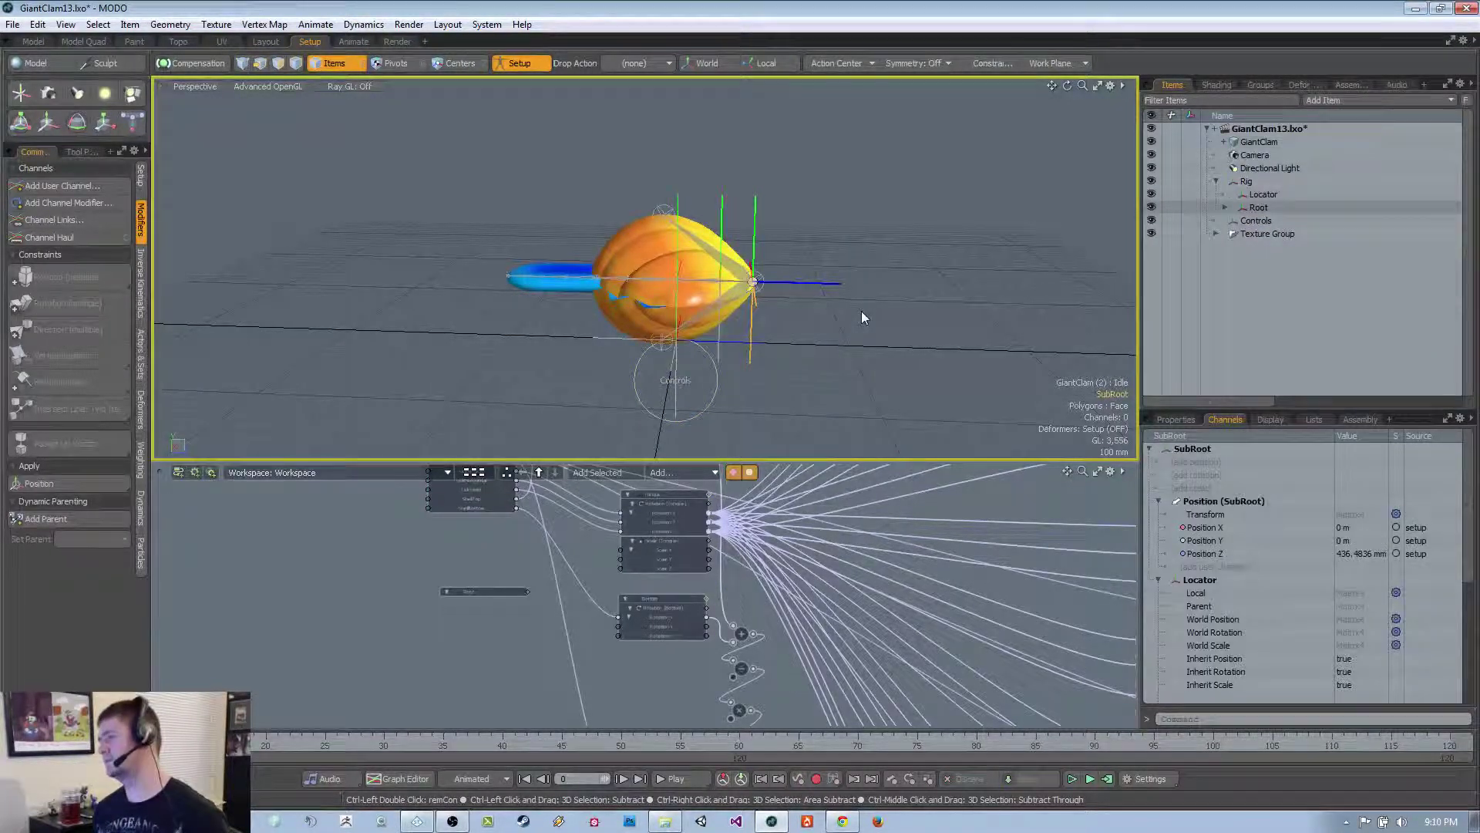
Parent SubRoot to the position-constrained Locator and delete the Root item again, accepting deletion for all references
{"action": "left_click", "coordinate": [1265, 199]}
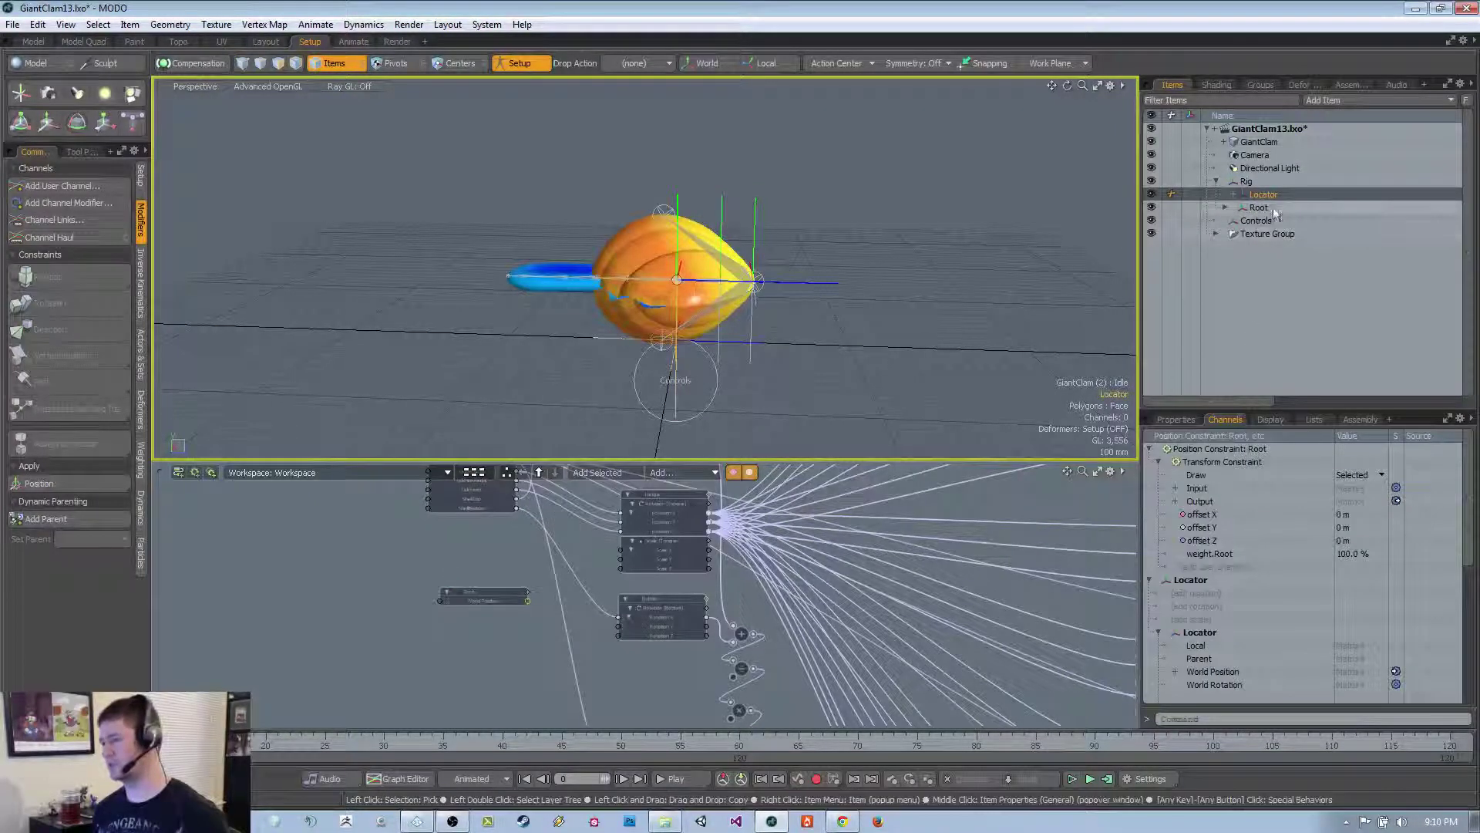
{"action": "left_click", "coordinate": [1272, 206]}
{"action": "left_click", "coordinate": [1224, 209]}
{"action": "left_click", "coordinate": [1273, 221]}
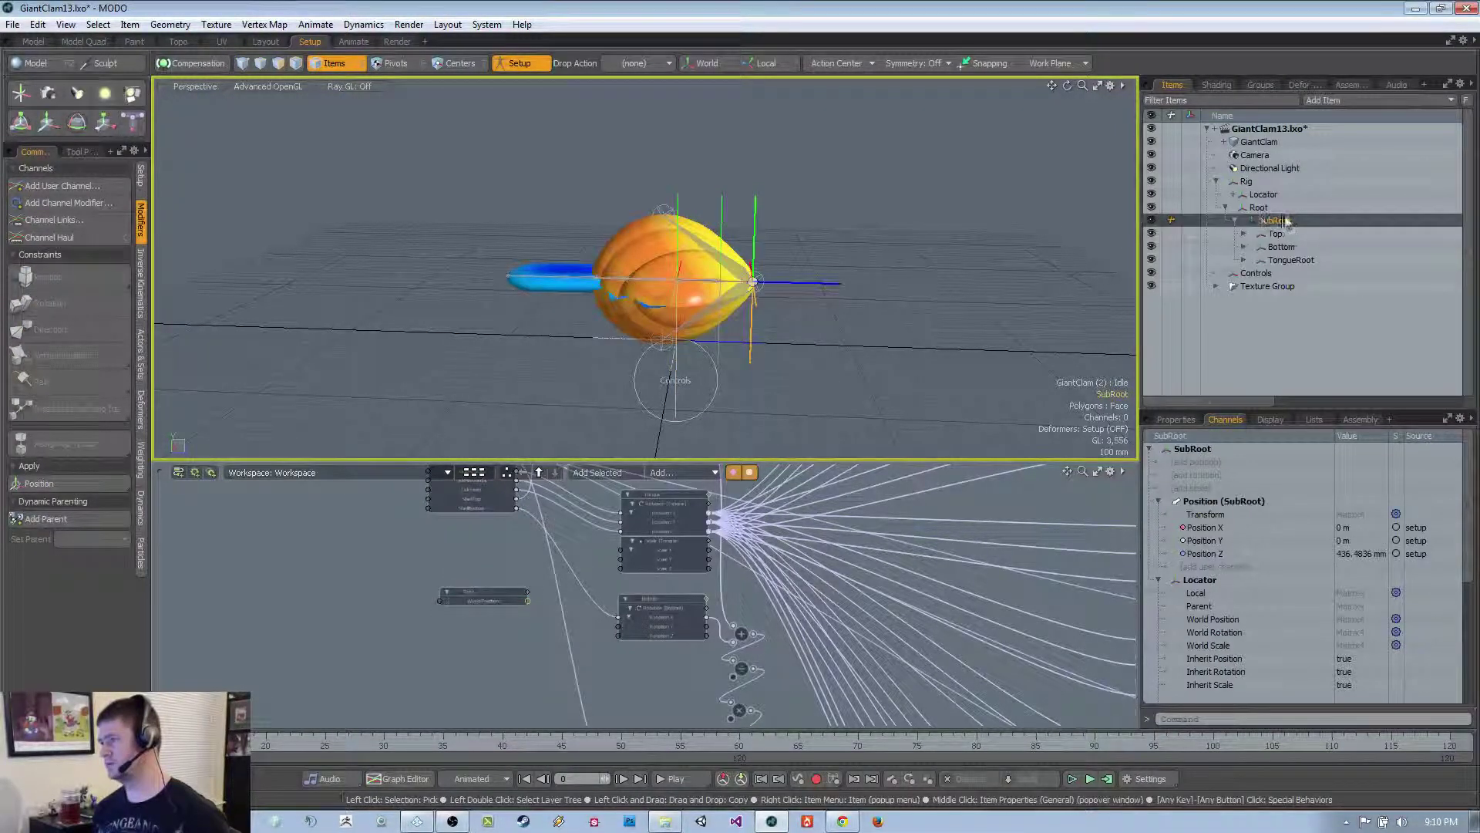
{"action": "left_click_drag", "start_coordinate": [1278, 200], "coordinate": [1276, 199]}
{"action": "left_click", "coordinate": [1256, 208]}
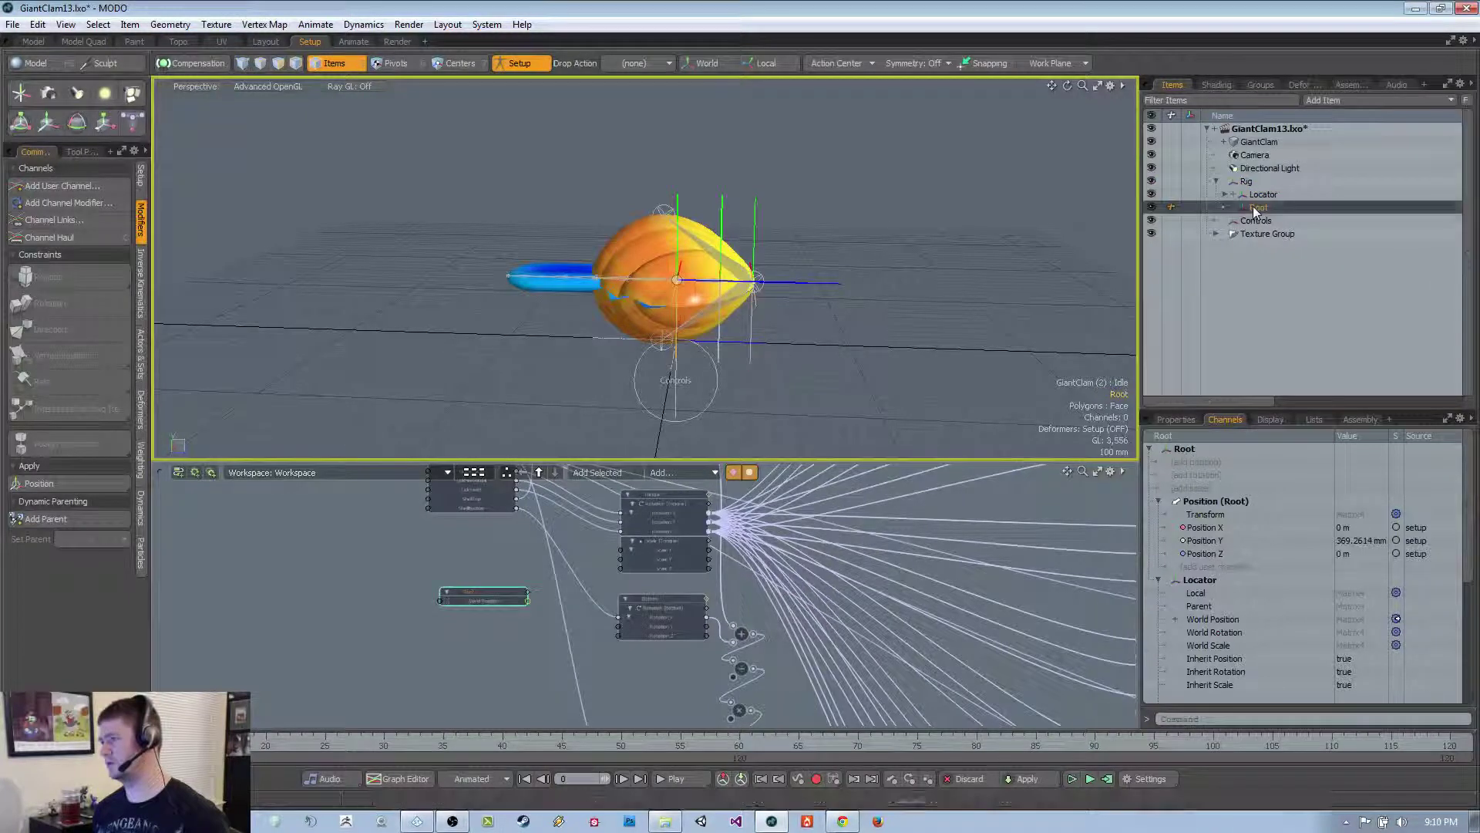
{"action": "key", "text": "Delete"}
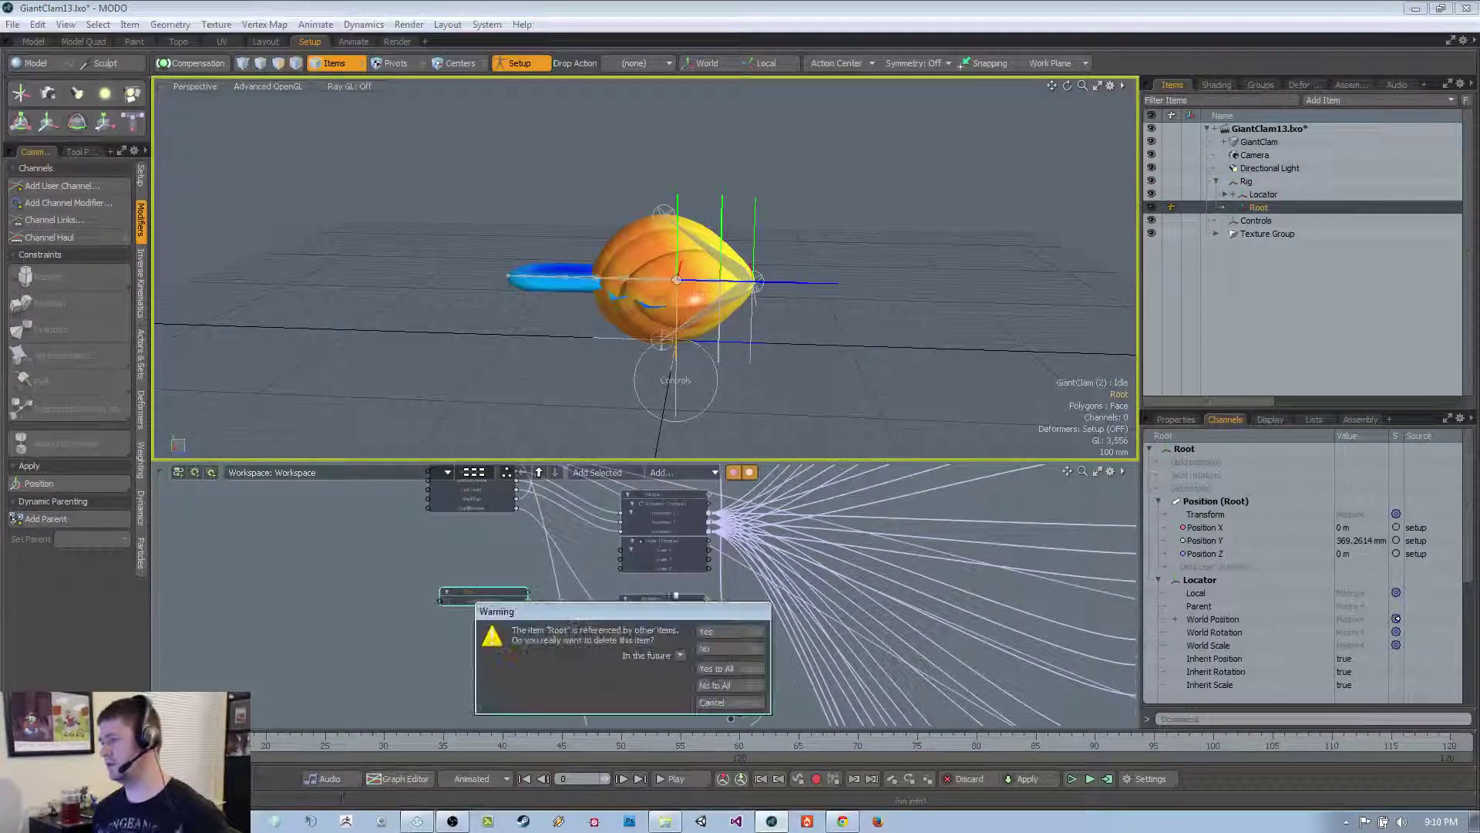
{"action": "left_click", "coordinate": [715, 669]}
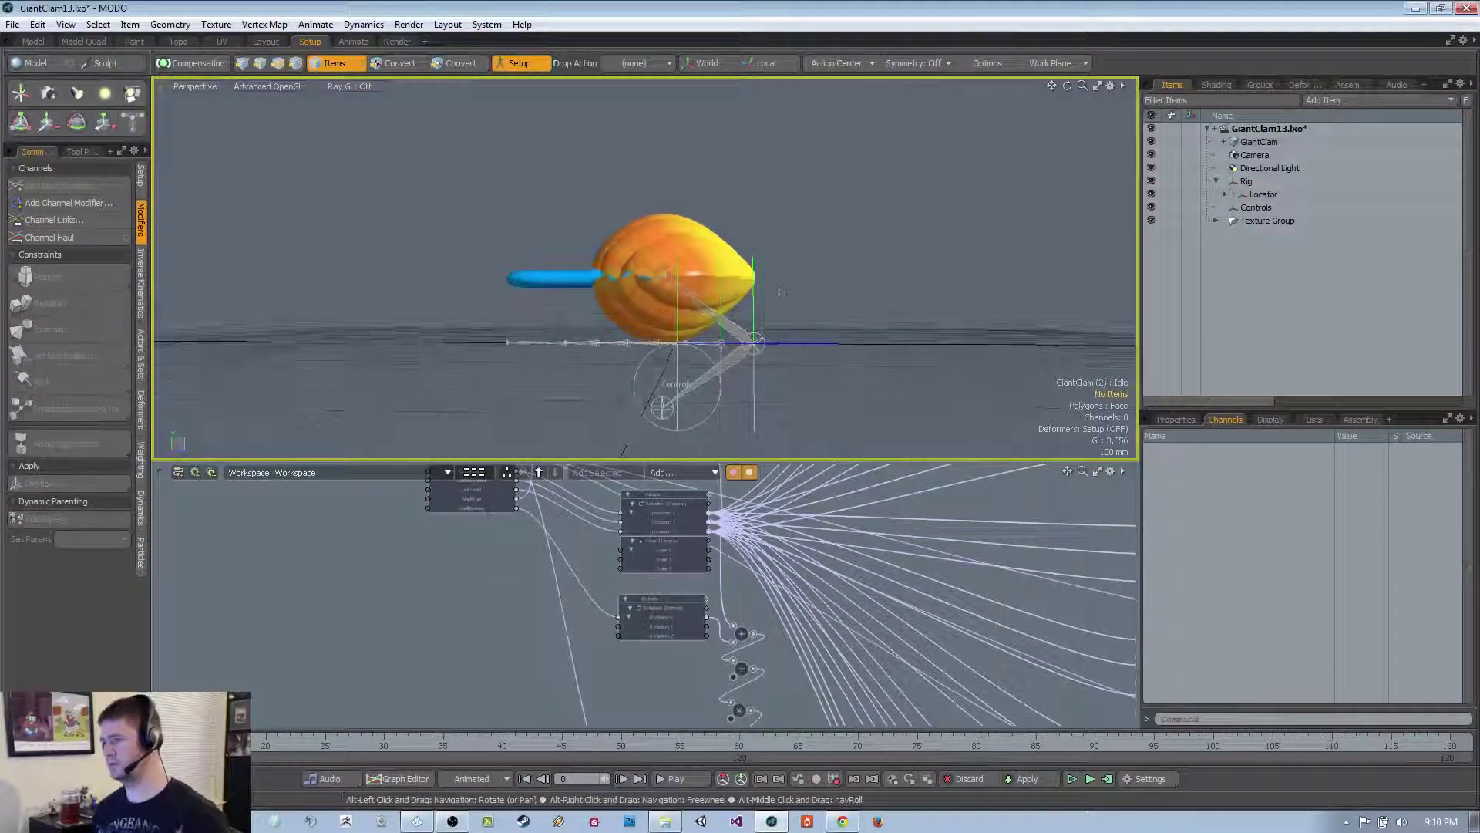
Undo the Root deletion, the SubRoot reparenting and the position constraint, back to before the extra Locator was added under Rig
{"action": "key", "text": "ctrl+z"}
{"action": "key", "text": "ctrl+z"}
{"action": "key", "text": "ctrl+z"}
{"action": "key", "text": "ctrl+z"}
{"action": "key", "text": "ctrl+z"}
{"action": "key", "text": "ctrl+z"}
{"action": "key", "text": "ctrl+z"}
{"action": "key", "text": "ctrl+z"}
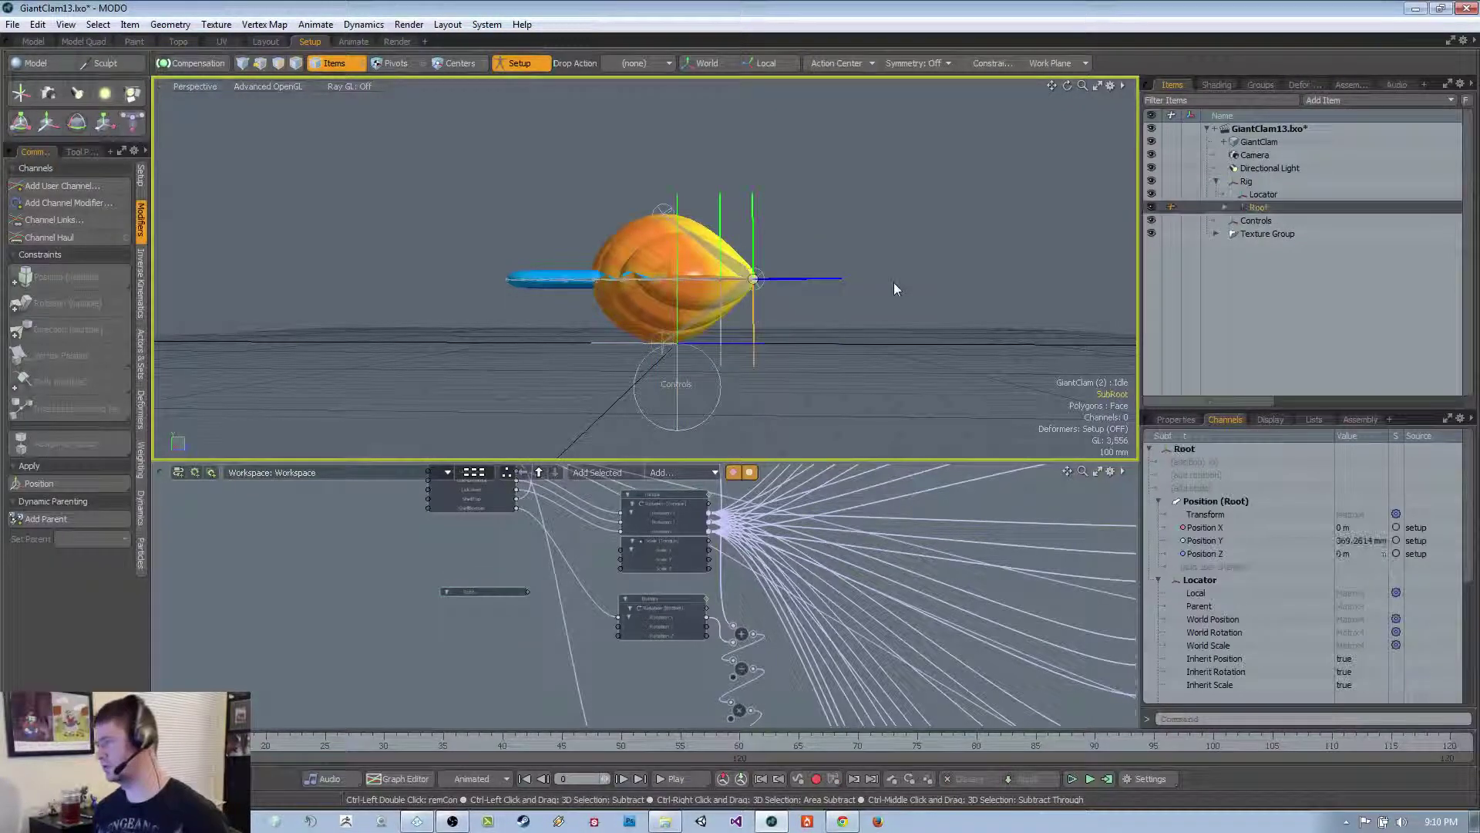
{"action": "key", "text": "ctrl+z"}
{"action": "key", "text": "ctrl+z"}
{"action": "key", "text": "ctrl+z"}
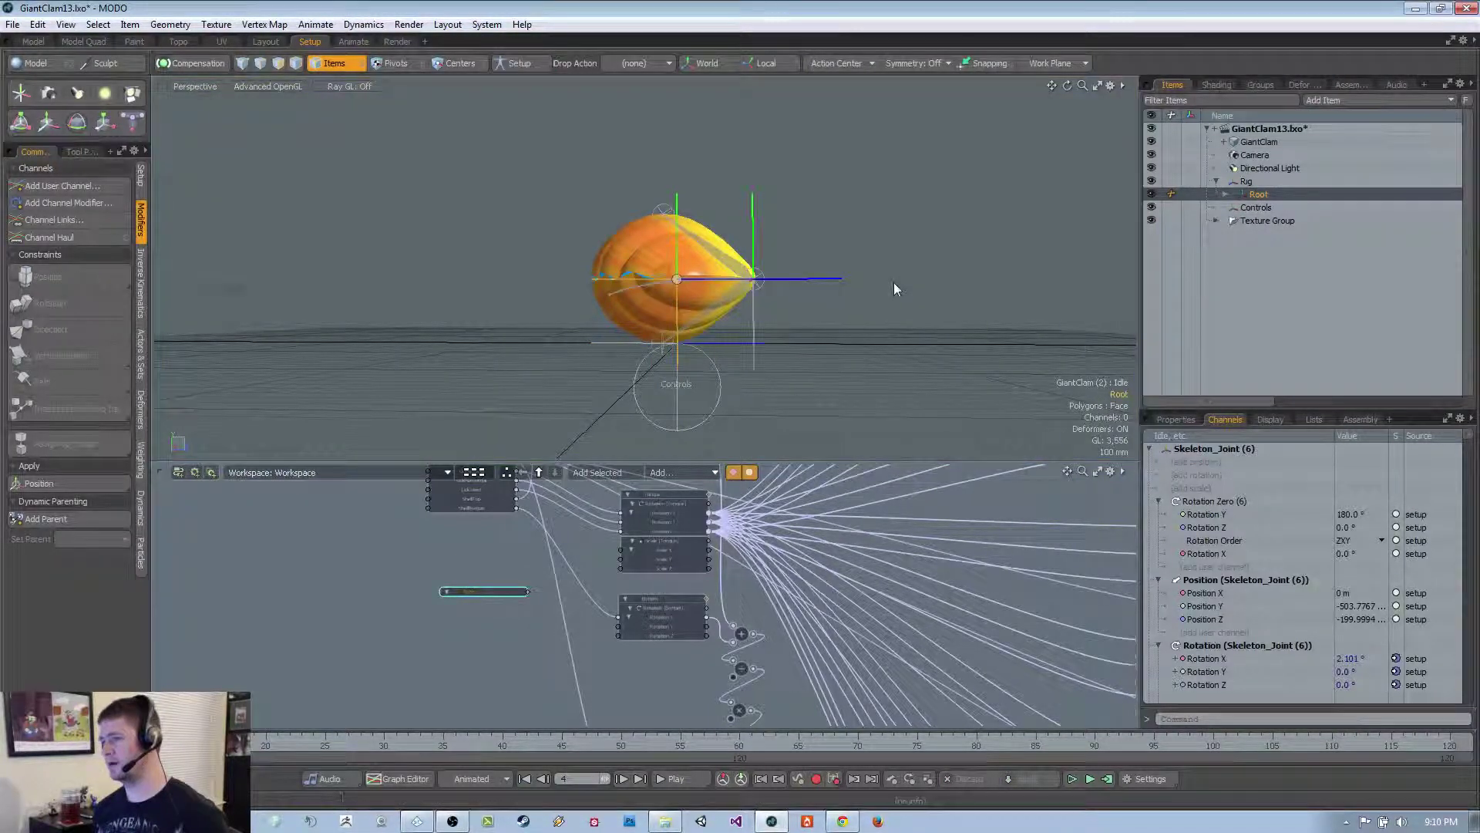
{"action": "key", "text": "ctrl+z"}
{"action": "key", "text": "ctrl+z"}
{"action": "key", "text": "ctrl+z"}
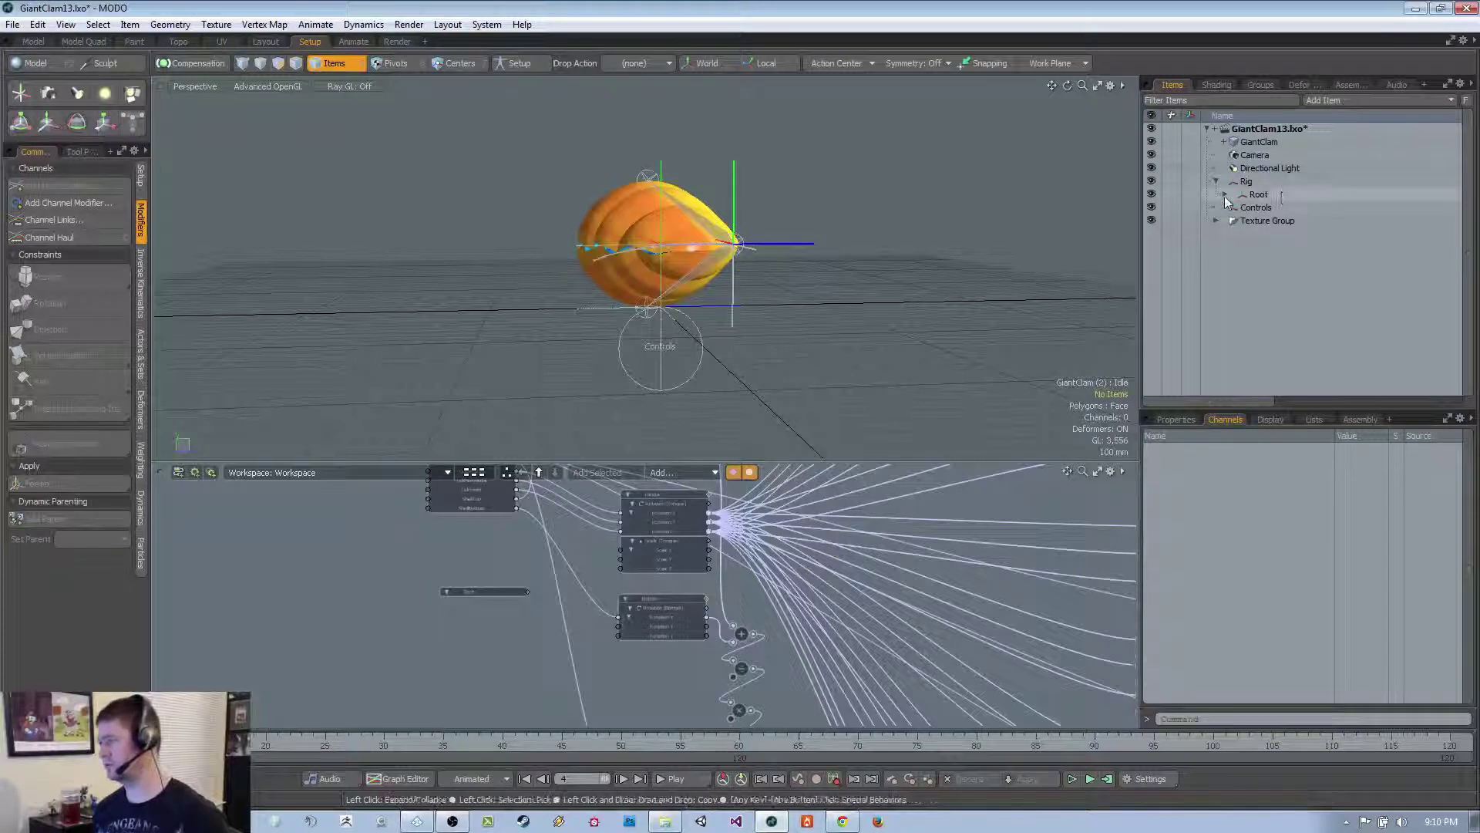
Expand the Root hierarchy, select Root and add rotation channels to it
{"action": "left_click_drag", "start_coordinate": [771, 262], "coordinate": [666, 287], "text": "alt"}
{"action": "scroll", "coordinate": [462, 617], "scroll_direction": "up", "scroll_amount": 4}
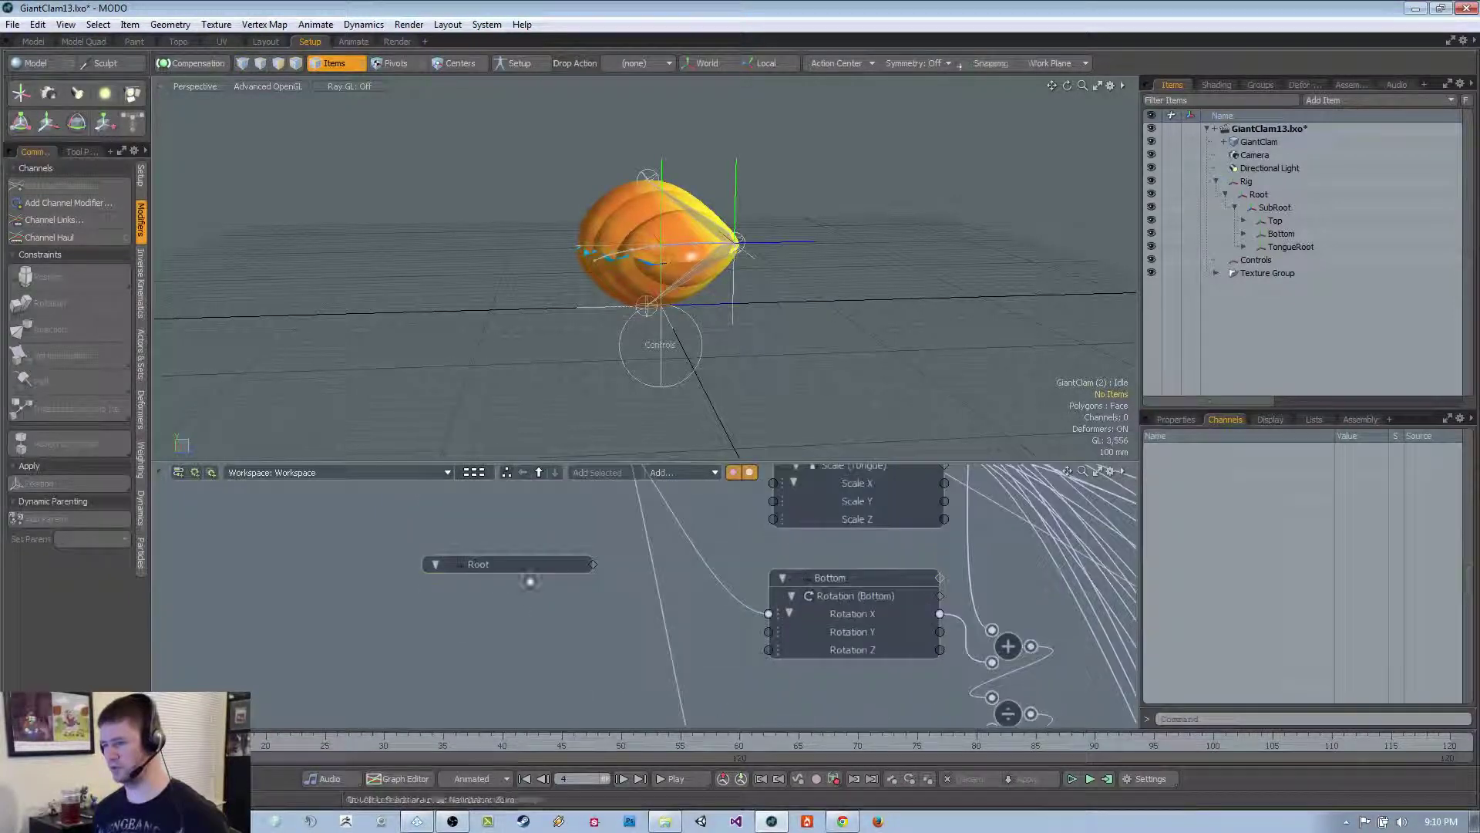
{"action": "left_click", "coordinate": [517, 565]}
{"action": "scroll", "coordinate": [571, 628], "scroll_direction": "down", "scroll_amount": 3}
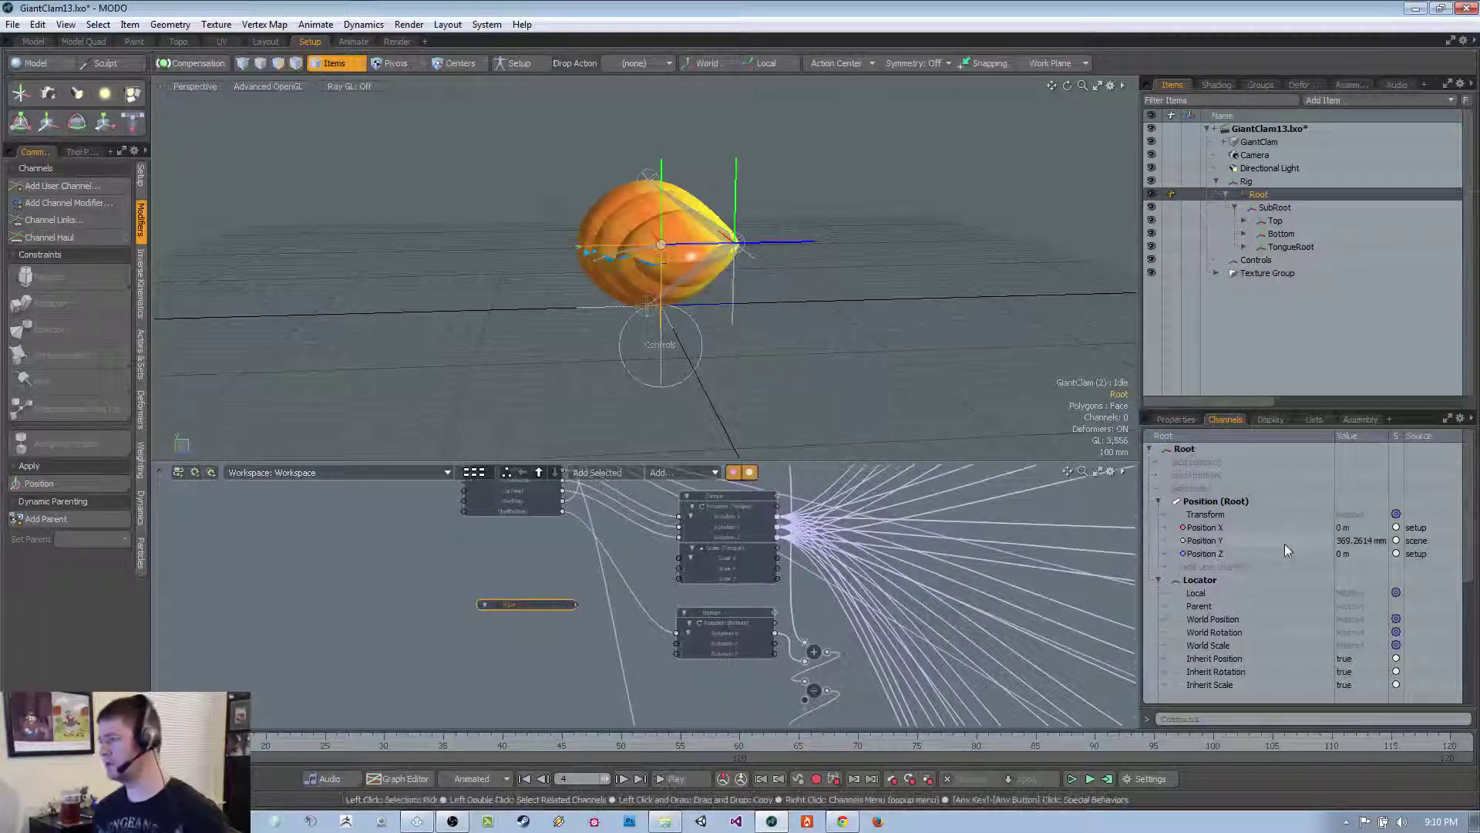
{"action": "scroll", "coordinate": [1306, 585], "scroll_direction": "down", "scroll_amount": 5}
{"action": "scroll", "coordinate": [1303, 589], "scroll_direction": "up", "scroll_amount": 5}
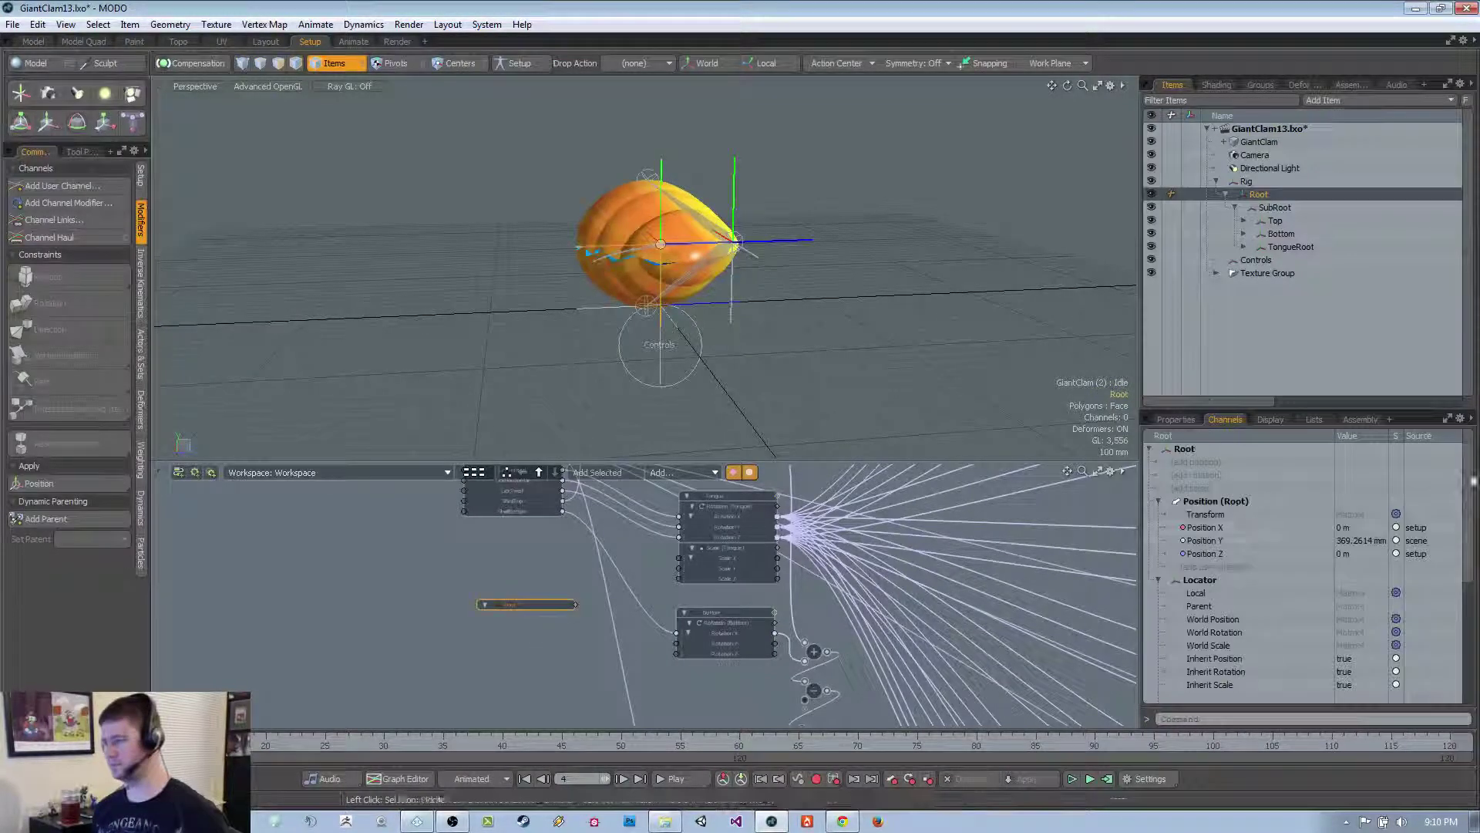
{"action": "scroll", "coordinate": [1257, 558], "scroll_direction": "down", "scroll_amount": 5}
{"action": "scroll", "coordinate": [1234, 540], "scroll_direction": "up", "scroll_amount": 5}
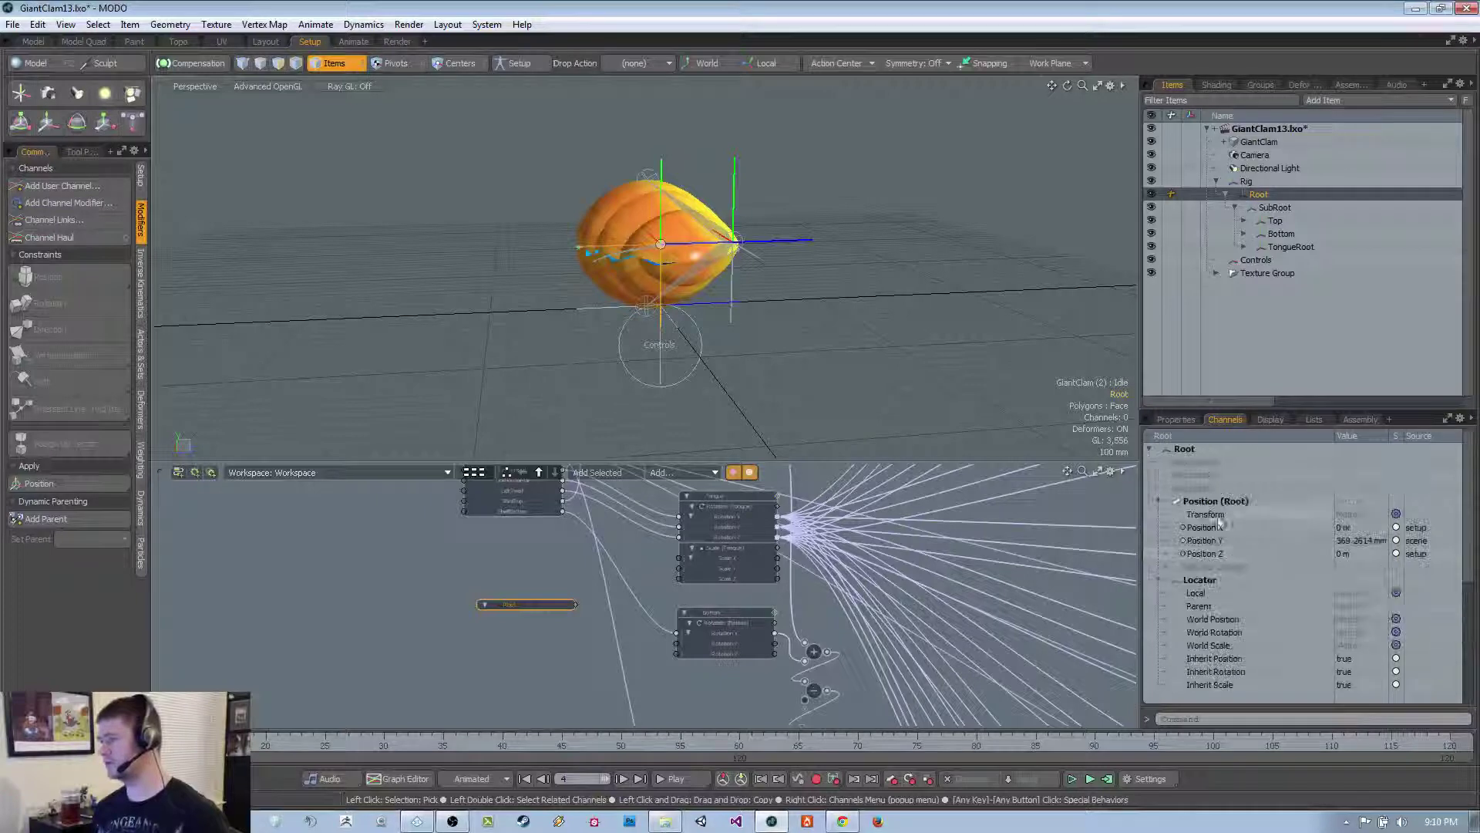
{"action": "left_click", "coordinate": [1202, 478]}
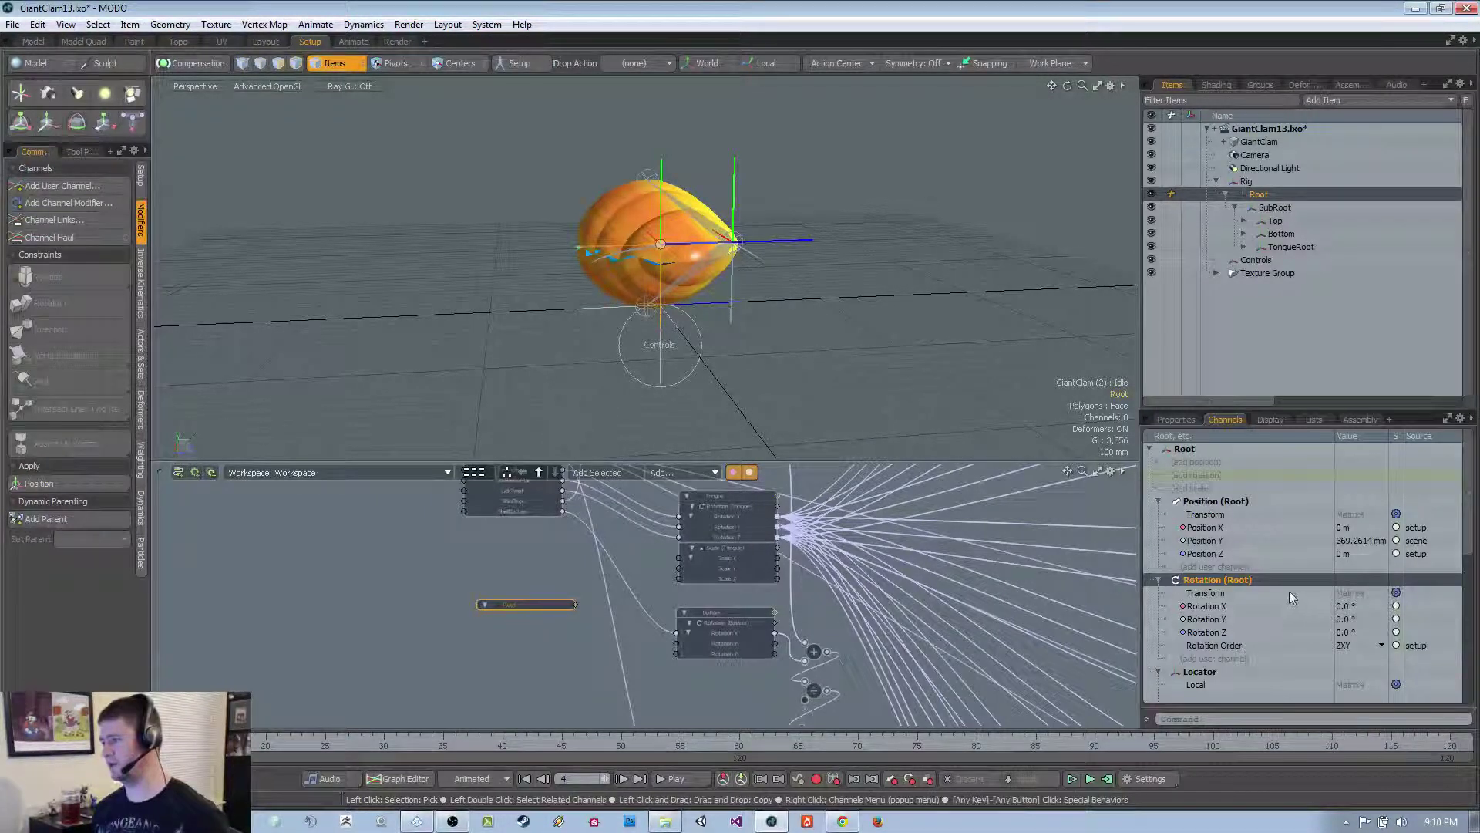
{"action": "scroll", "coordinate": [1262, 622], "scroll_direction": "down", "scroll_amount": 5}
{"action": "scroll", "coordinate": [1260, 621], "scroll_direction": "up", "scroll_amount": 5}
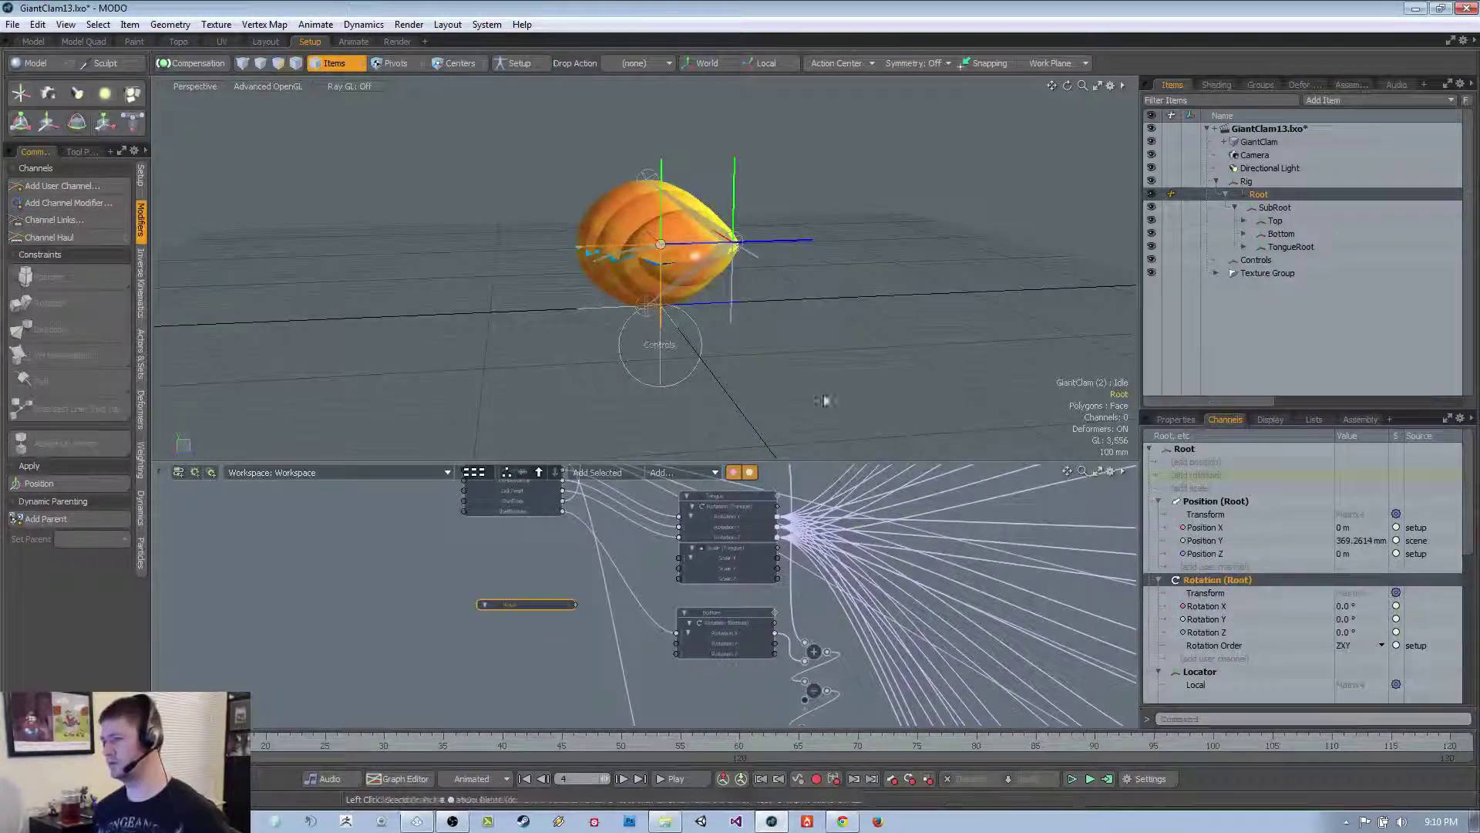
Open Channel Haul for the Controls item, set LickVertical to 0 and clear the selection
{"action": "left_click_drag", "start_coordinate": [732, 352], "coordinate": [818, 356], "text": "alt"}
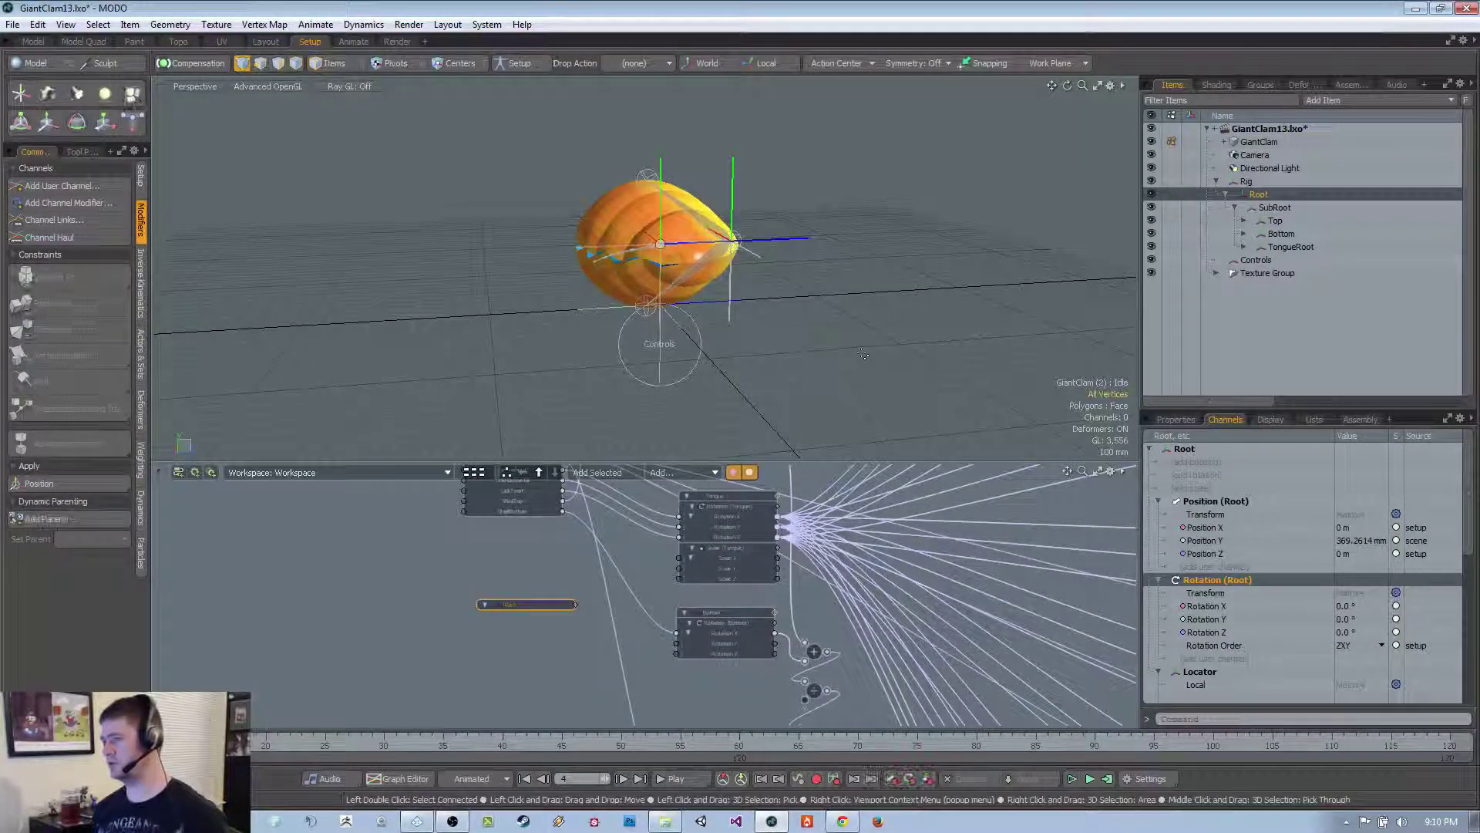
{"action": "left_click", "coordinate": [700, 352]}
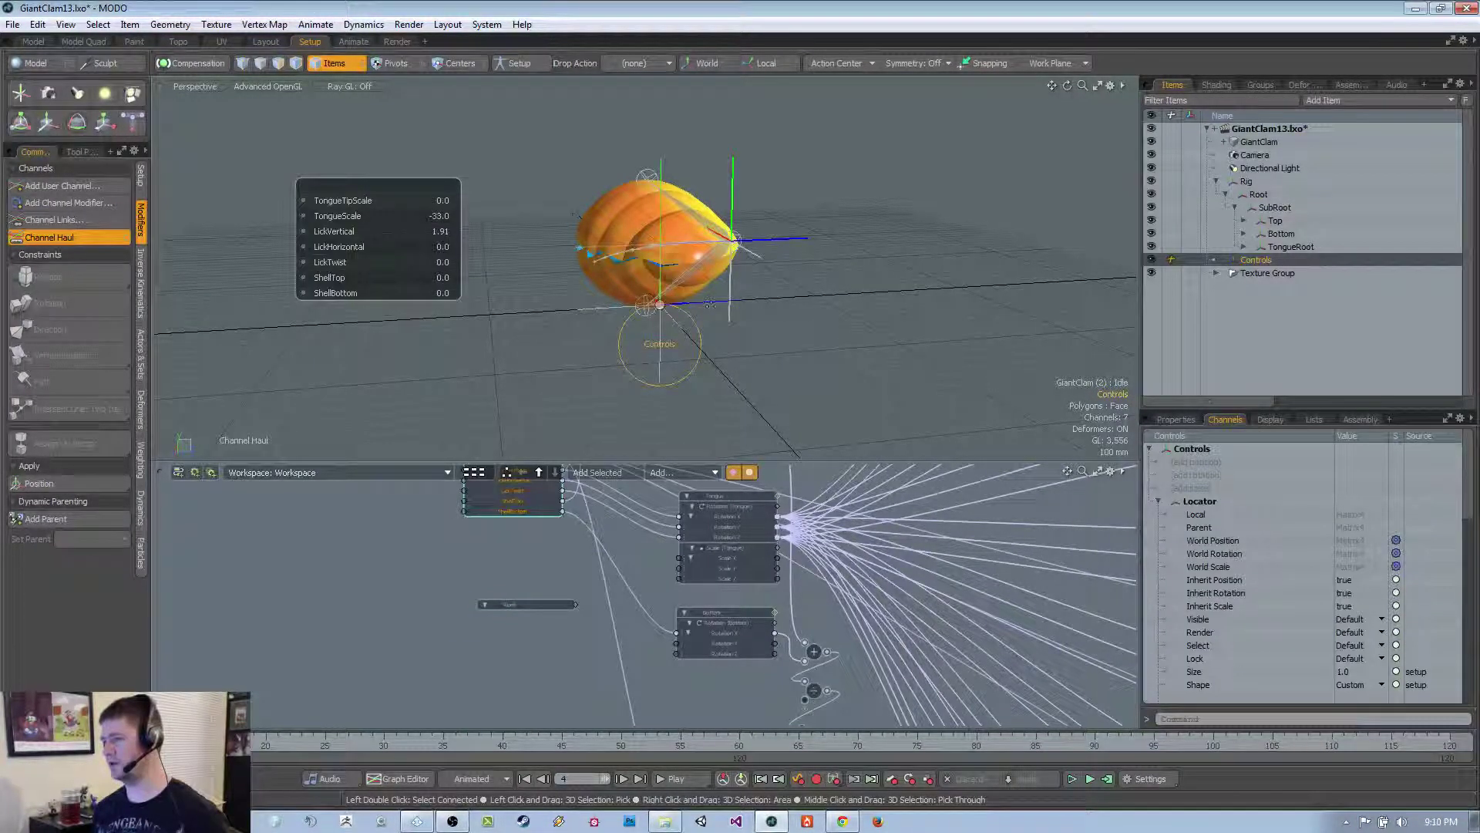
{"action": "key", "text": "space"}
{"action": "key", "text": "ctrl+z"}
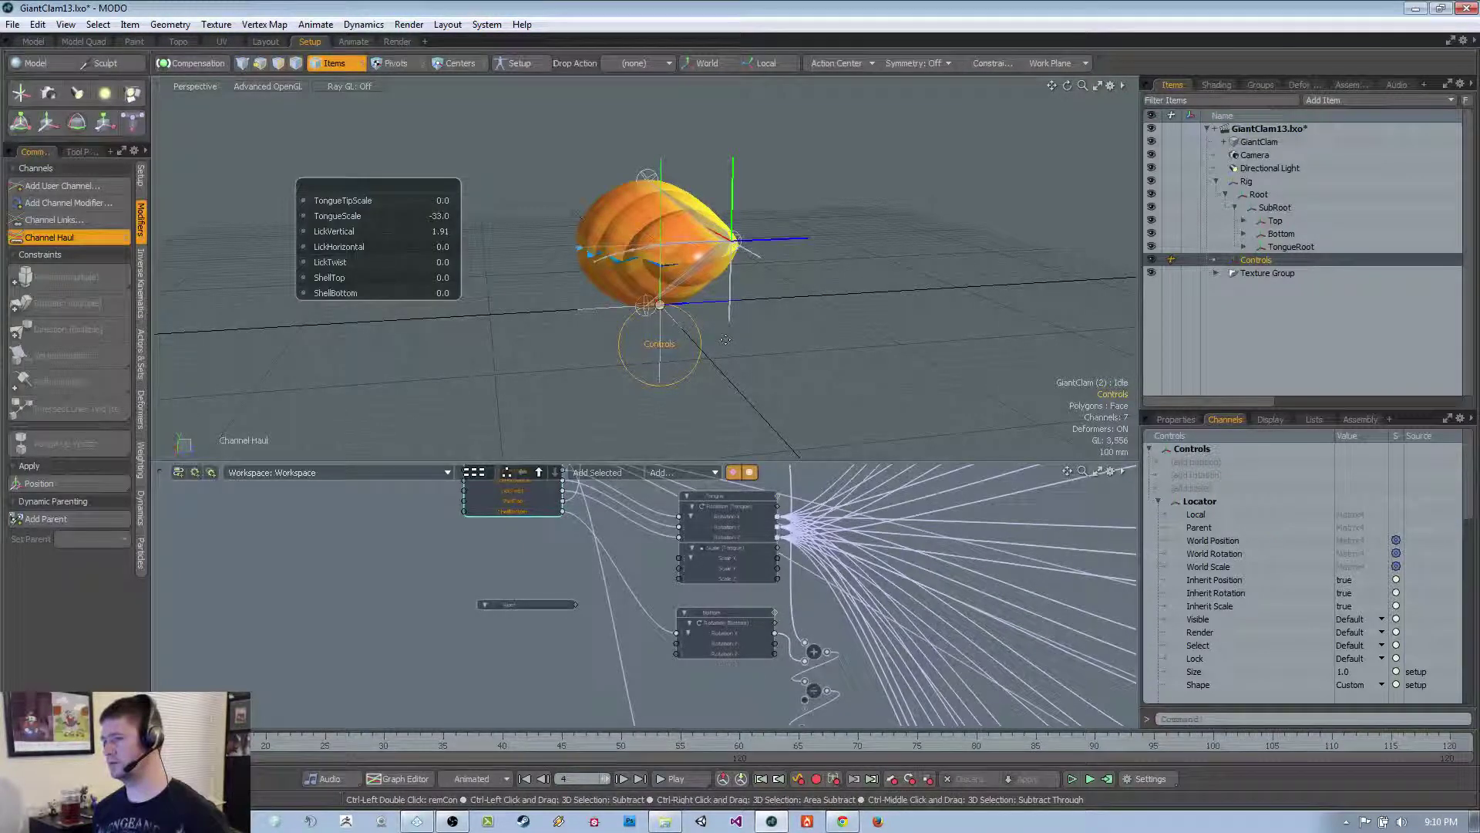
{"action": "key", "text": "space"}
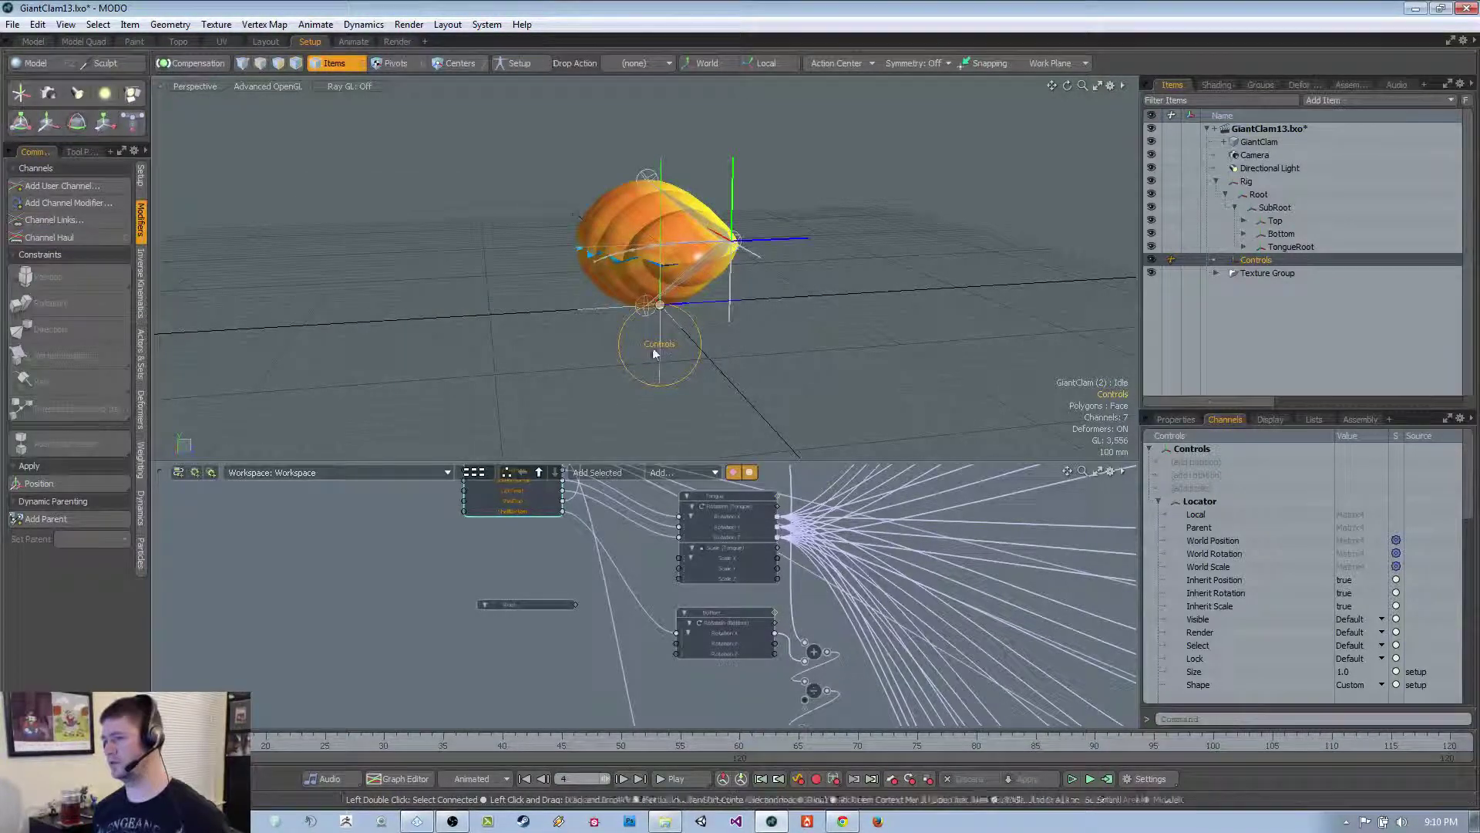
{"action": "key", "text": "1"}
{"action": "left_click", "coordinate": [618, 349]}
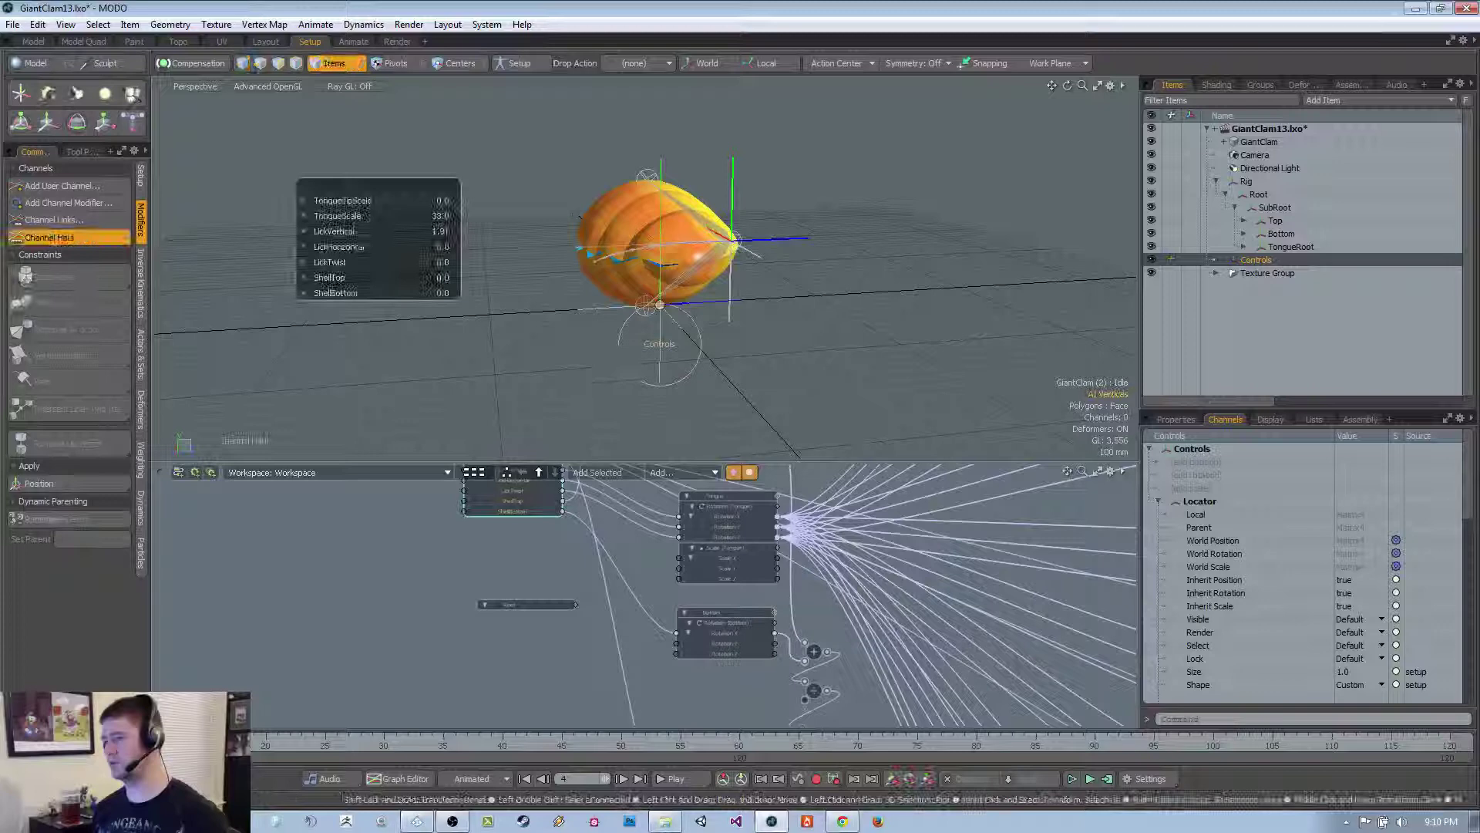
{"action": "left_click", "coordinate": [441, 237]}
{"action": "type", "text": "0"}
{"action": "key", "text": "Return"}
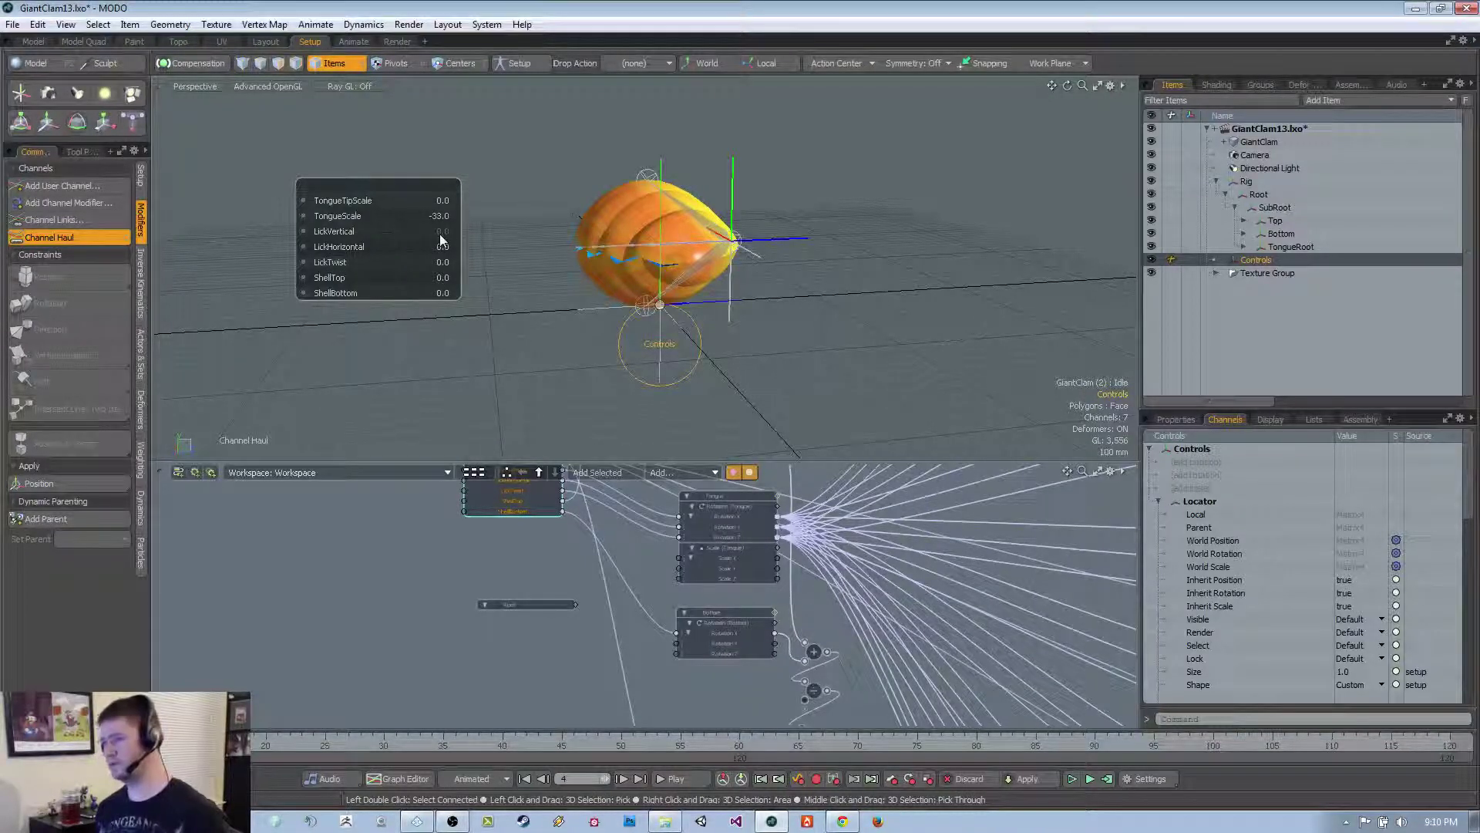
{"action": "left_click_drag", "start_coordinate": [830, 285], "coordinate": [842, 285], "text": "alt"}
{"action": "key", "text": "space"}
{"action": "left_click", "coordinate": [838, 288]}
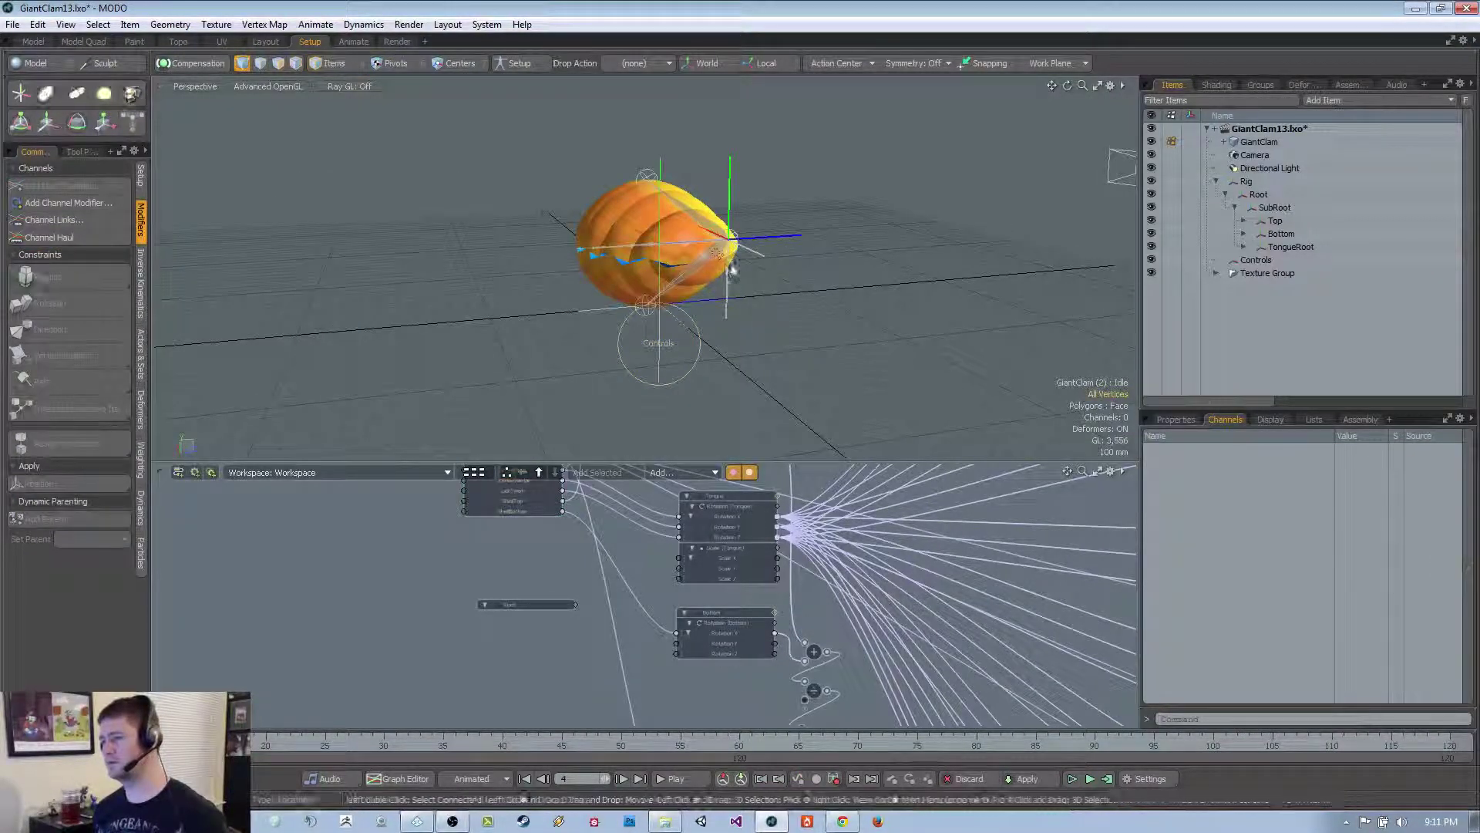
Review the channels of Root, and add rotation channels to the Rig locator
{"action": "left_click", "coordinate": [657, 187]}
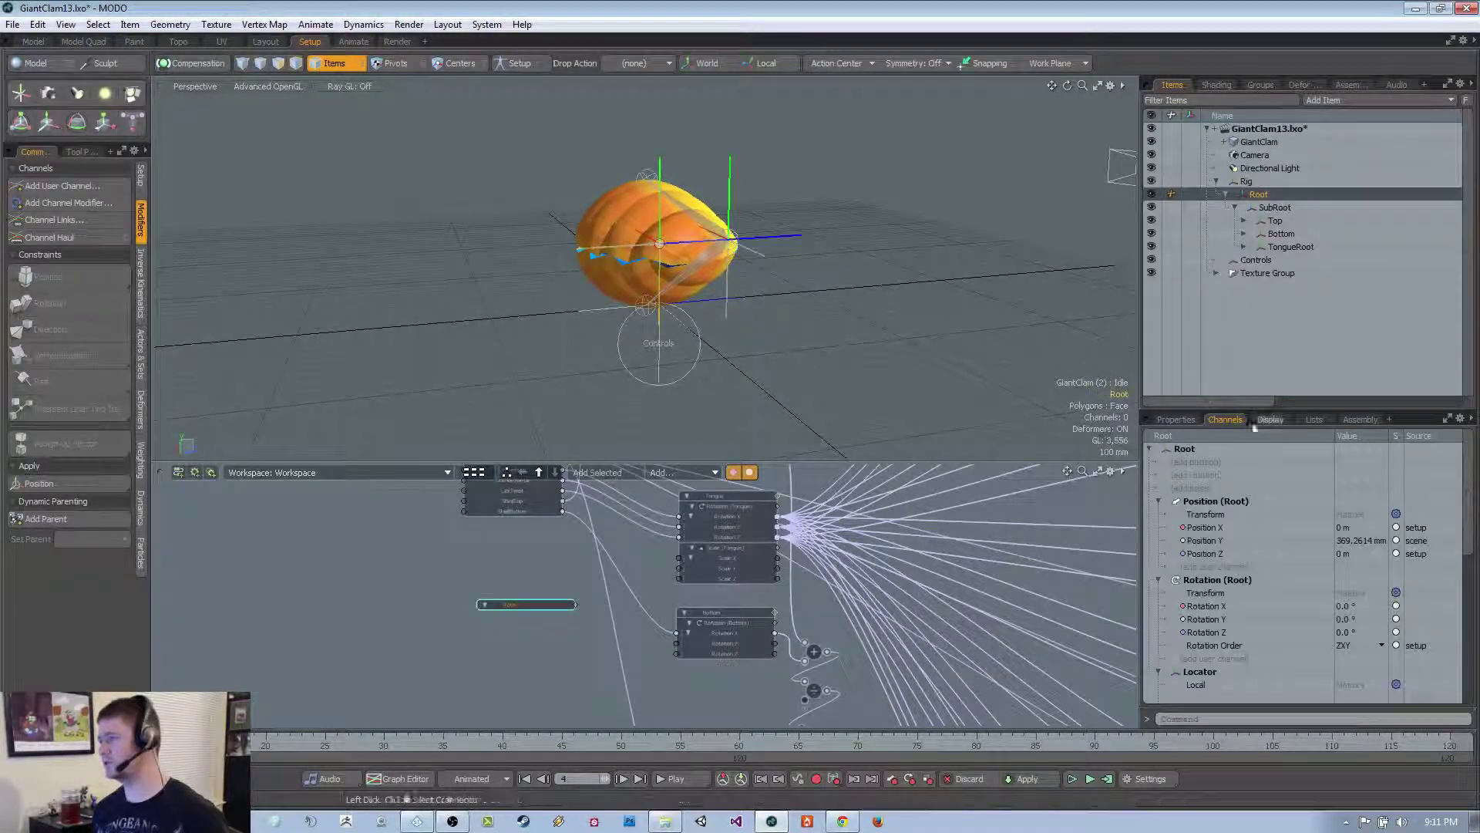
{"action": "left_click", "coordinate": [1166, 422]}
{"action": "left_click", "coordinate": [1219, 421]}
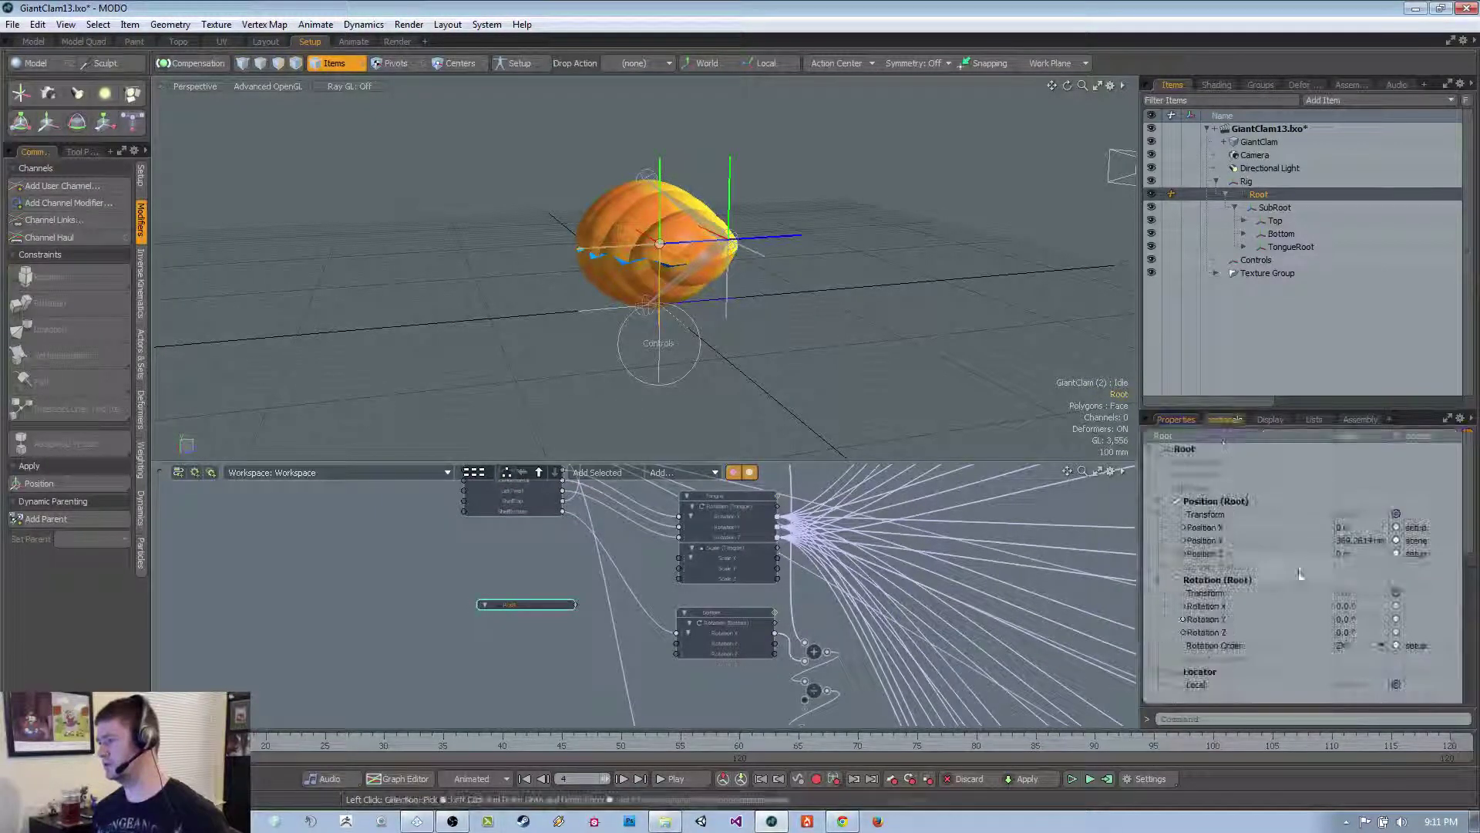
{"action": "scroll", "coordinate": [1303, 597], "scroll_direction": "down", "scroll_amount": 8}
{"action": "scroll", "coordinate": [1302, 595], "scroll_direction": "up", "scroll_amount": 8}
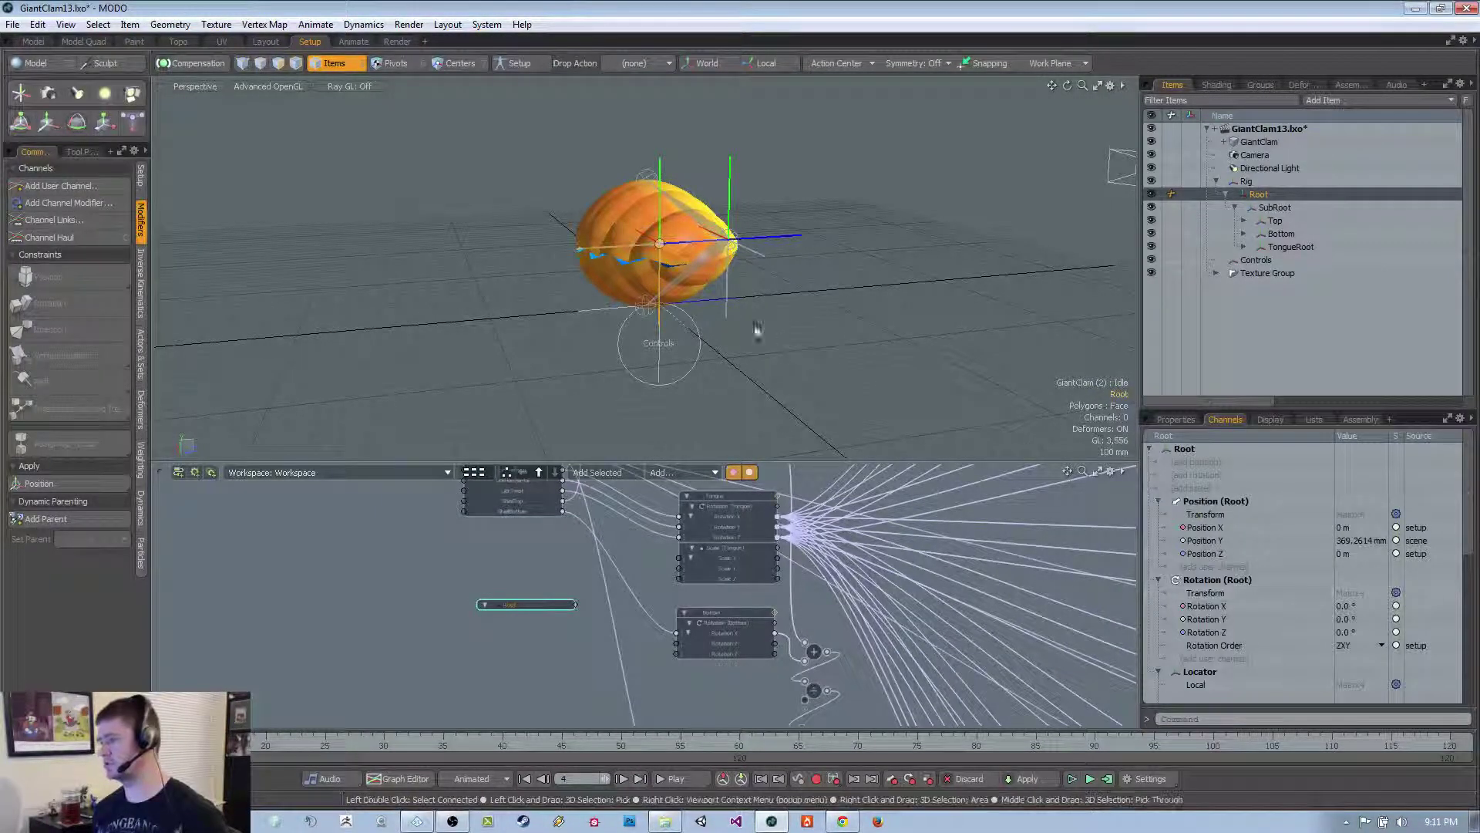
{"action": "left_click", "coordinate": [704, 303]}
{"action": "scroll", "coordinate": [1275, 551], "scroll_direction": "down", "scroll_amount": 6}
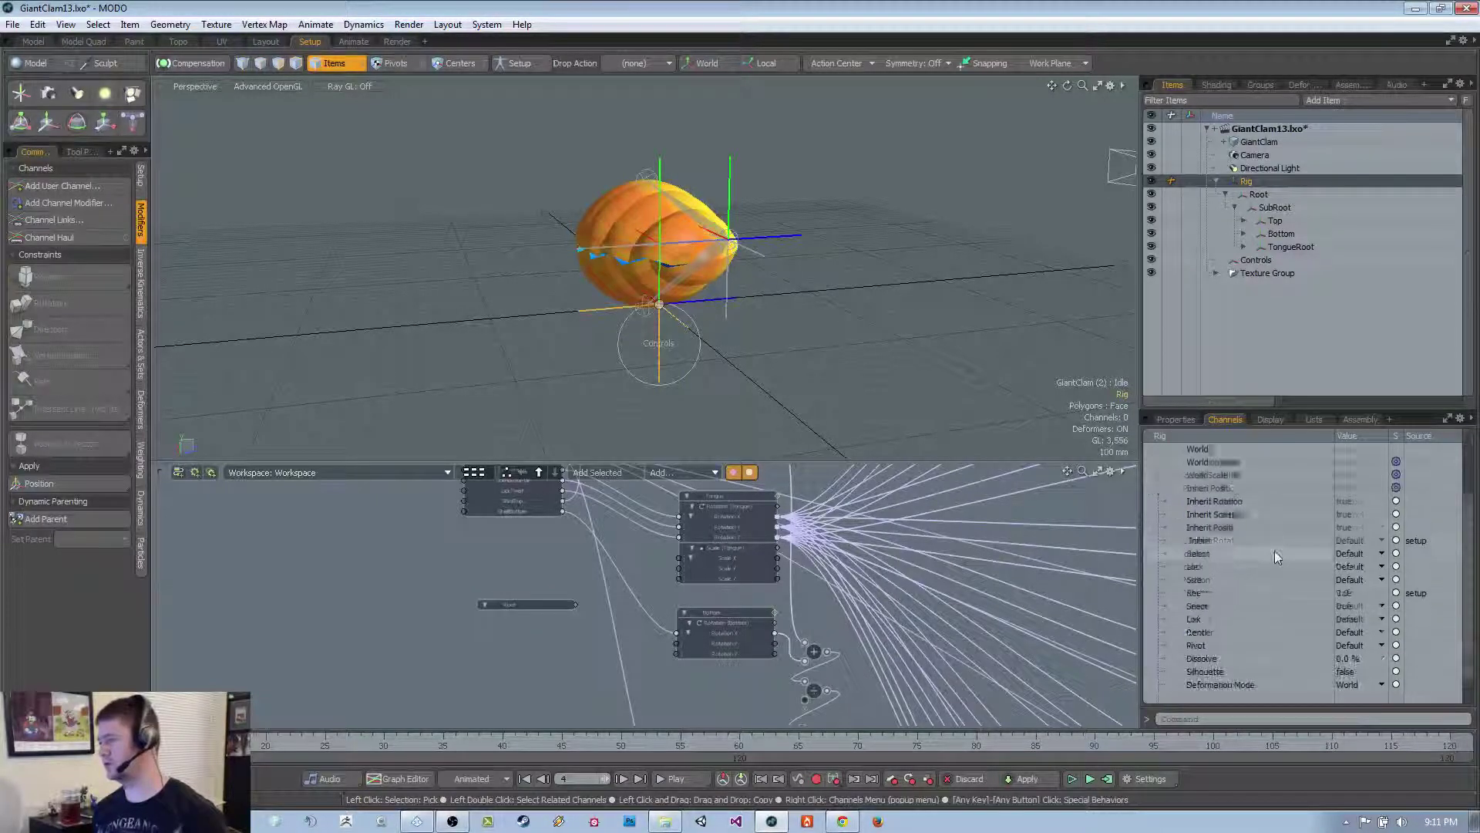
{"action": "scroll", "coordinate": [1271, 549], "scroll_direction": "up", "scroll_amount": 3}
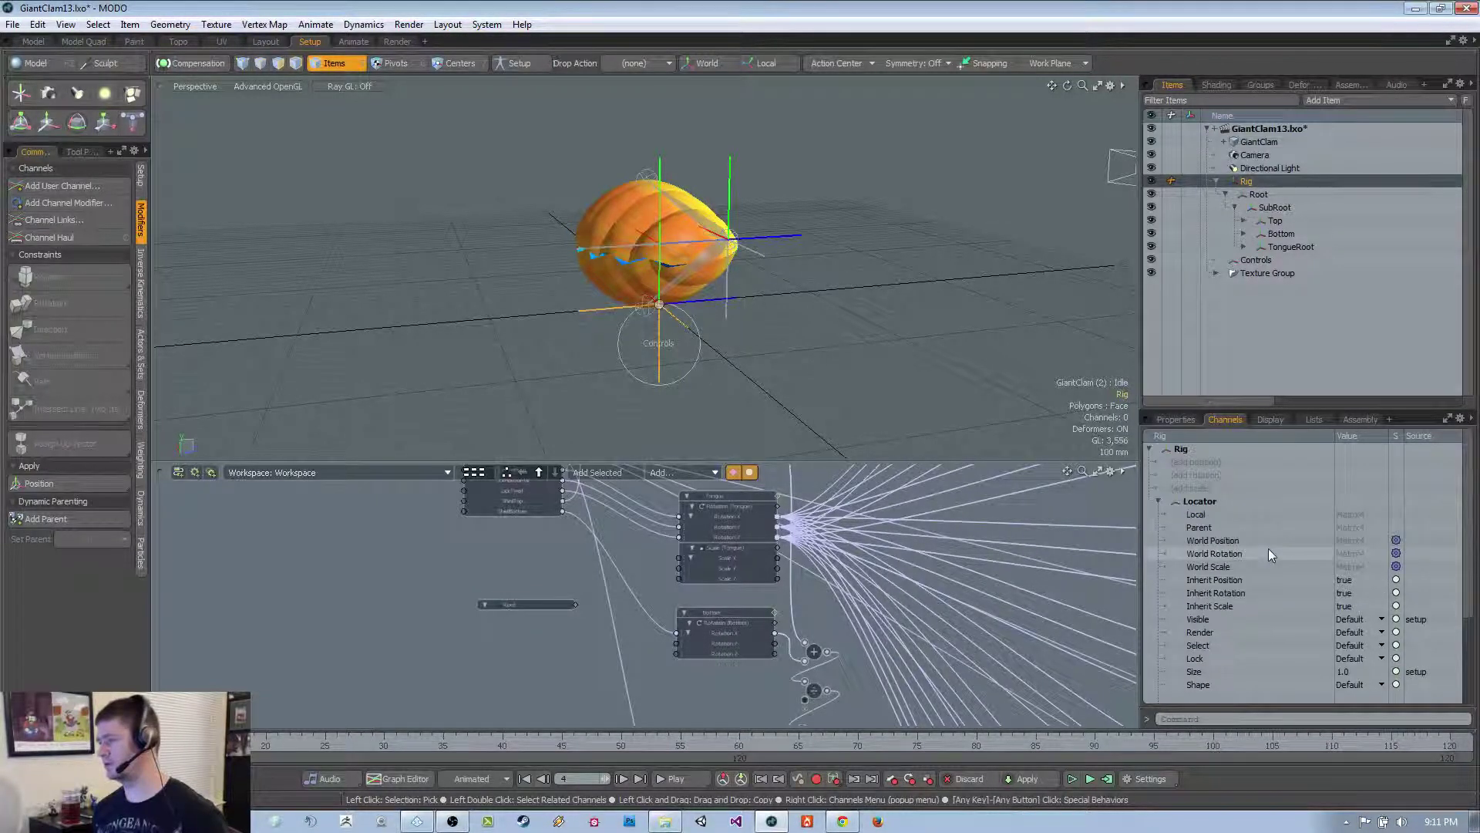
{"action": "left_click", "coordinate": [1196, 475]}
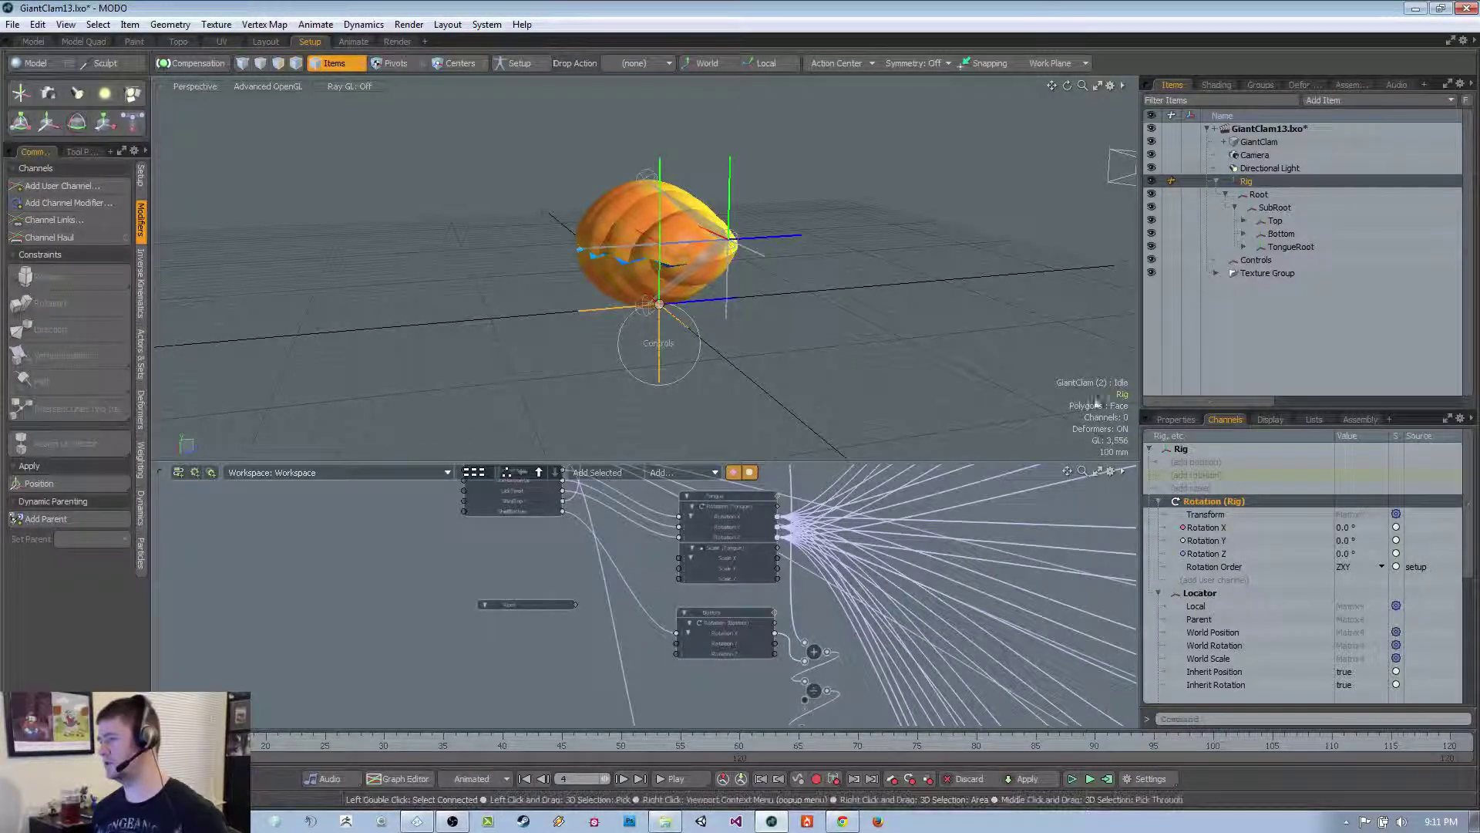
Try rotating the Rig locator, undo the rotation and clear the item selection
{"action": "left_click_drag", "start_coordinate": [1064, 376], "coordinate": [828, 319], "text": "alt"}
{"action": "key", "text": "e"}
{"action": "key", "text": "ctrl+z"}
{"action": "left_click", "coordinate": [760, 231]}
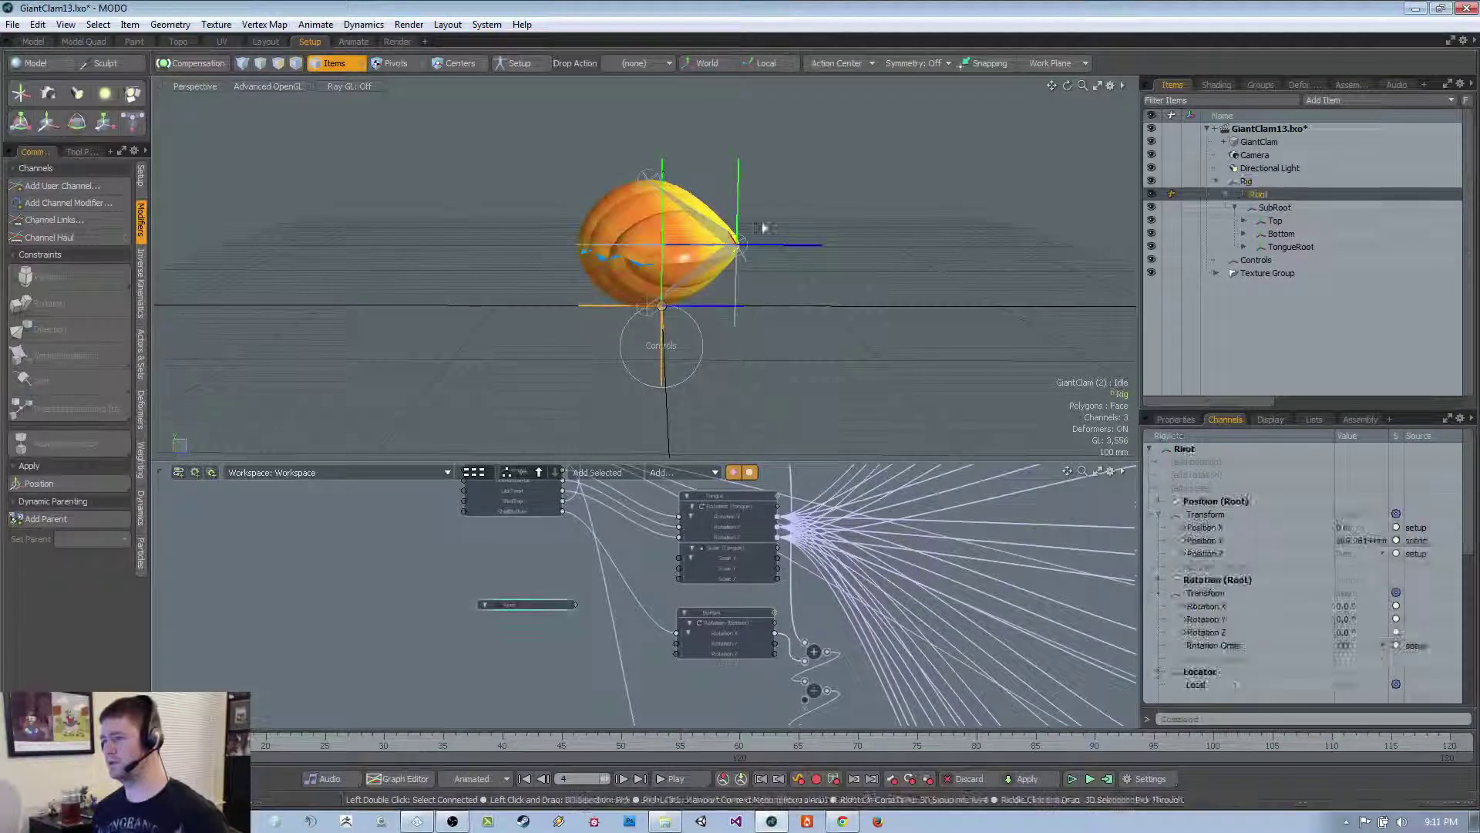
{"action": "left_click_drag", "start_coordinate": [773, 233], "coordinate": [845, 302], "text": "alt"}
{"action": "key", "text": "space"}
{"action": "left_click", "coordinate": [859, 333]}
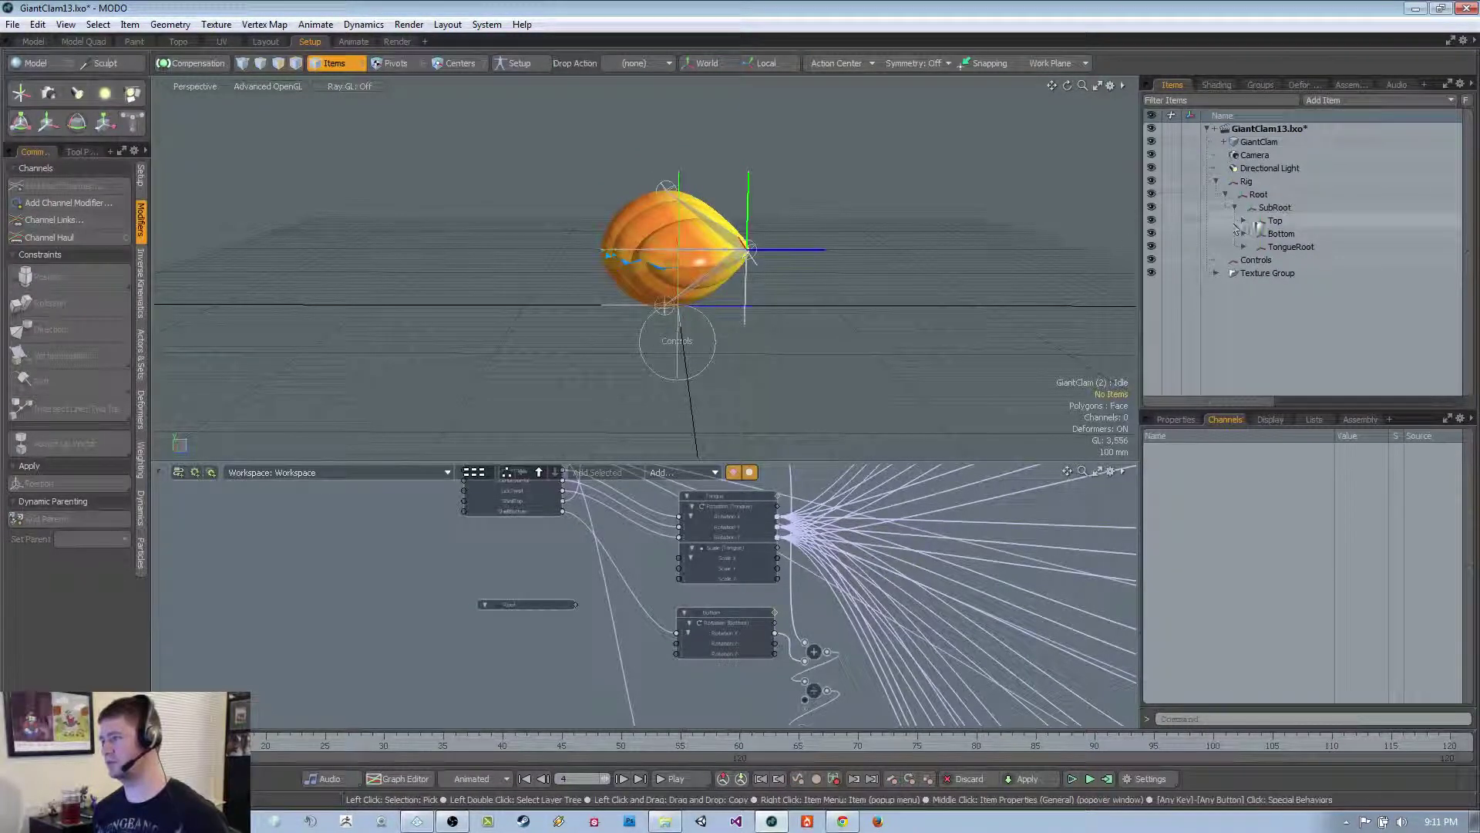
Add the Rig locator to the schematic with its X, Y and Z rotation channels
{"action": "left_click", "coordinate": [1274, 208]}
{"action": "left_click", "coordinate": [1269, 194]}
{"action": "left_click", "coordinate": [1265, 185]}
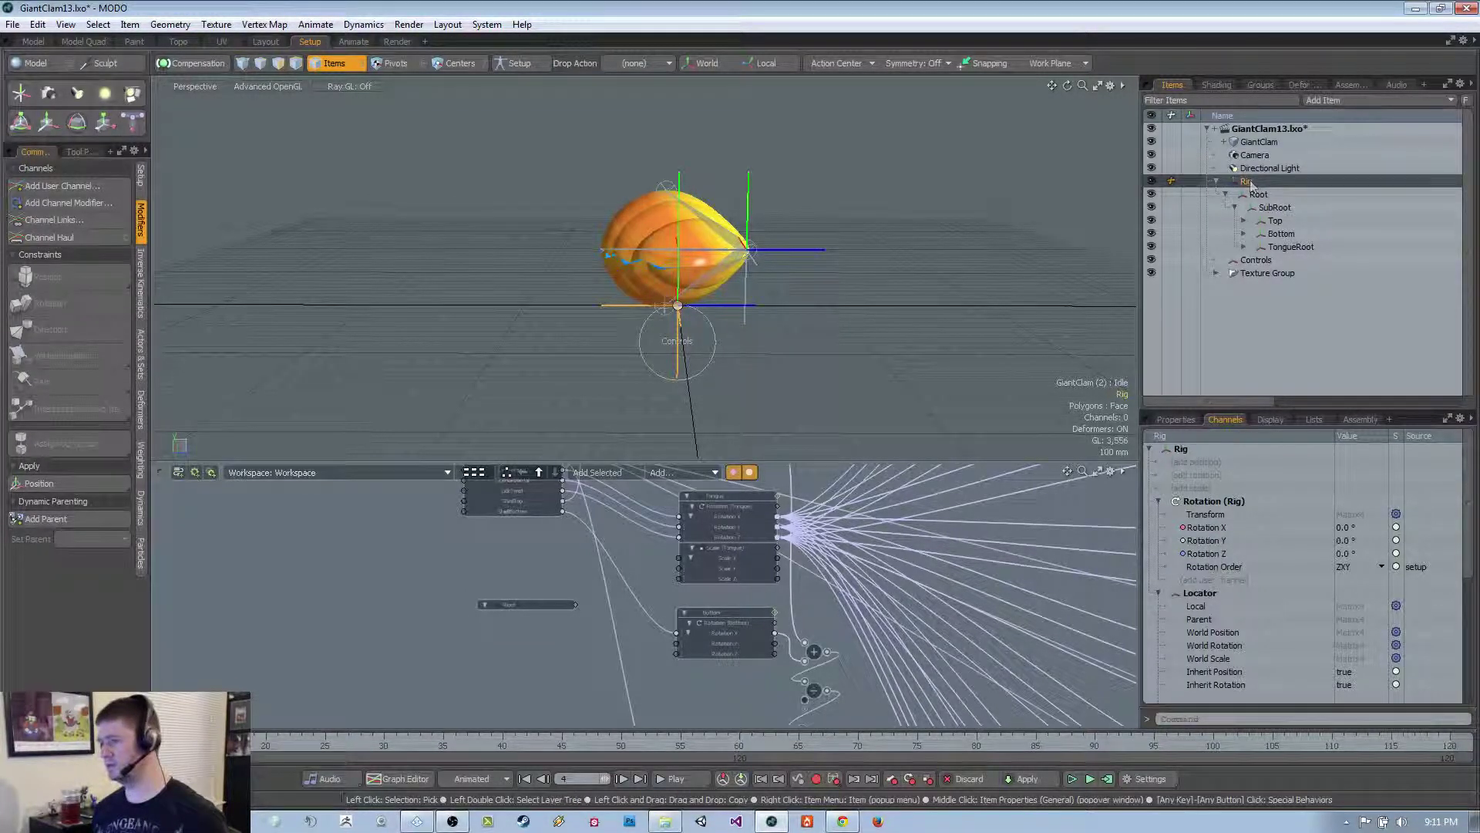
{"action": "left_click_drag", "start_coordinate": [487, 559], "coordinate": [487, 558]}
{"action": "left_click", "coordinate": [1205, 527]}
{"action": "left_click", "coordinate": [1224, 553], "text": "shift"}
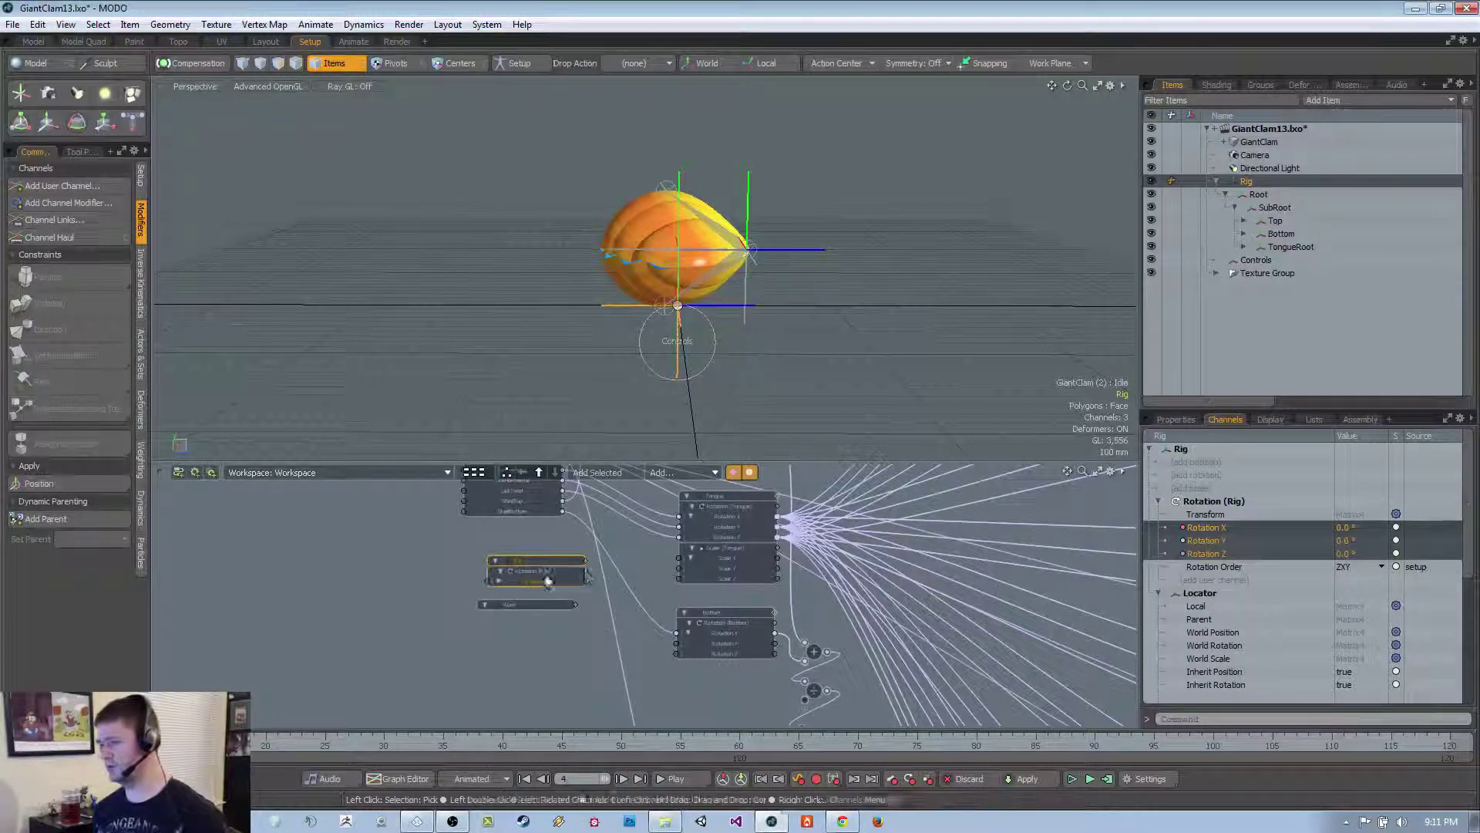
Add the X, Y and Z rotation channels of Root to its schematic node
{"action": "left_click", "coordinate": [1264, 195]}
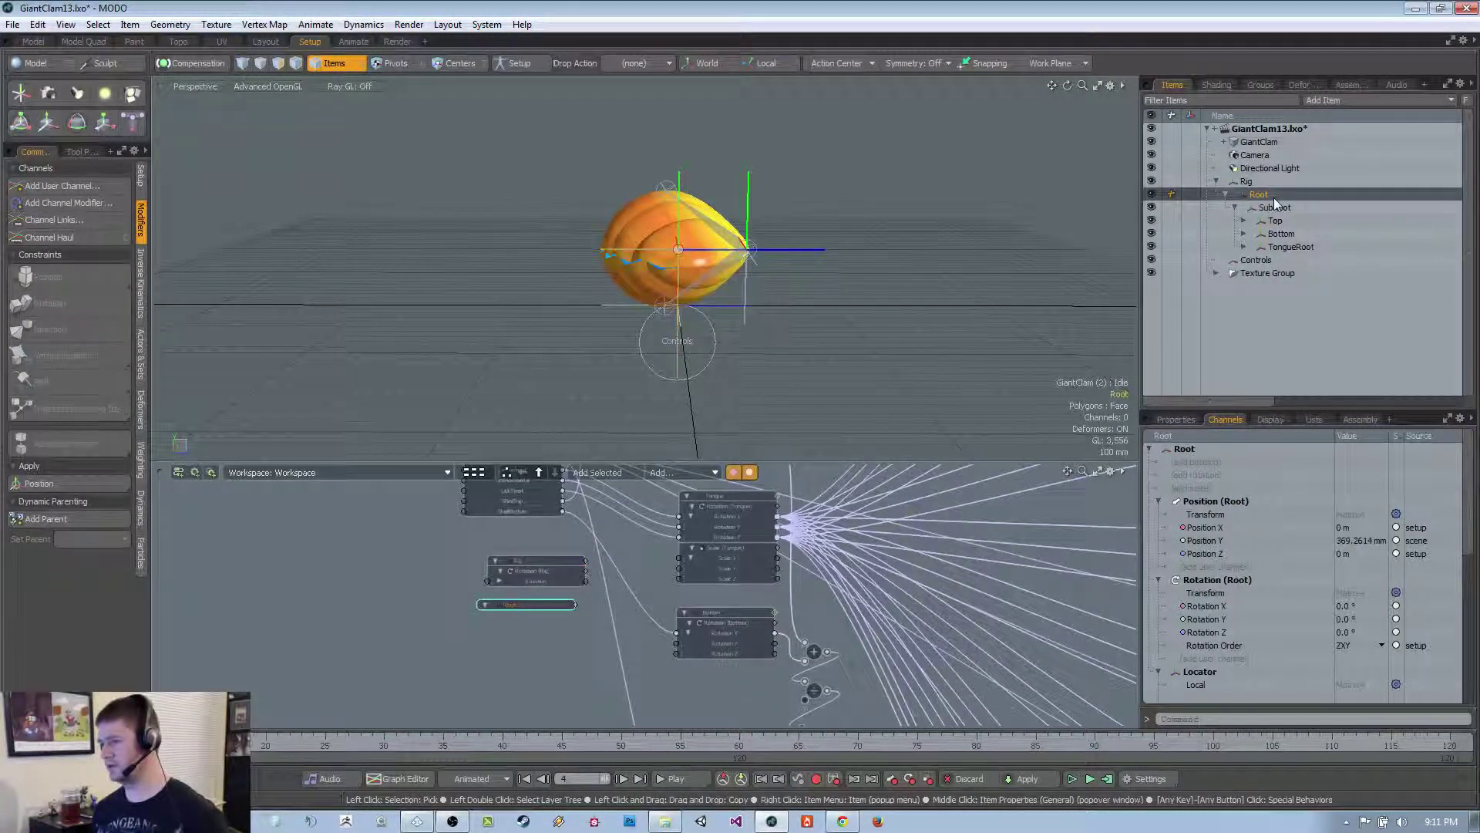
{"action": "left_click_drag", "start_coordinate": [798, 284], "coordinate": [882, 303], "text": "alt"}
{"action": "left_click", "coordinate": [882, 303]}
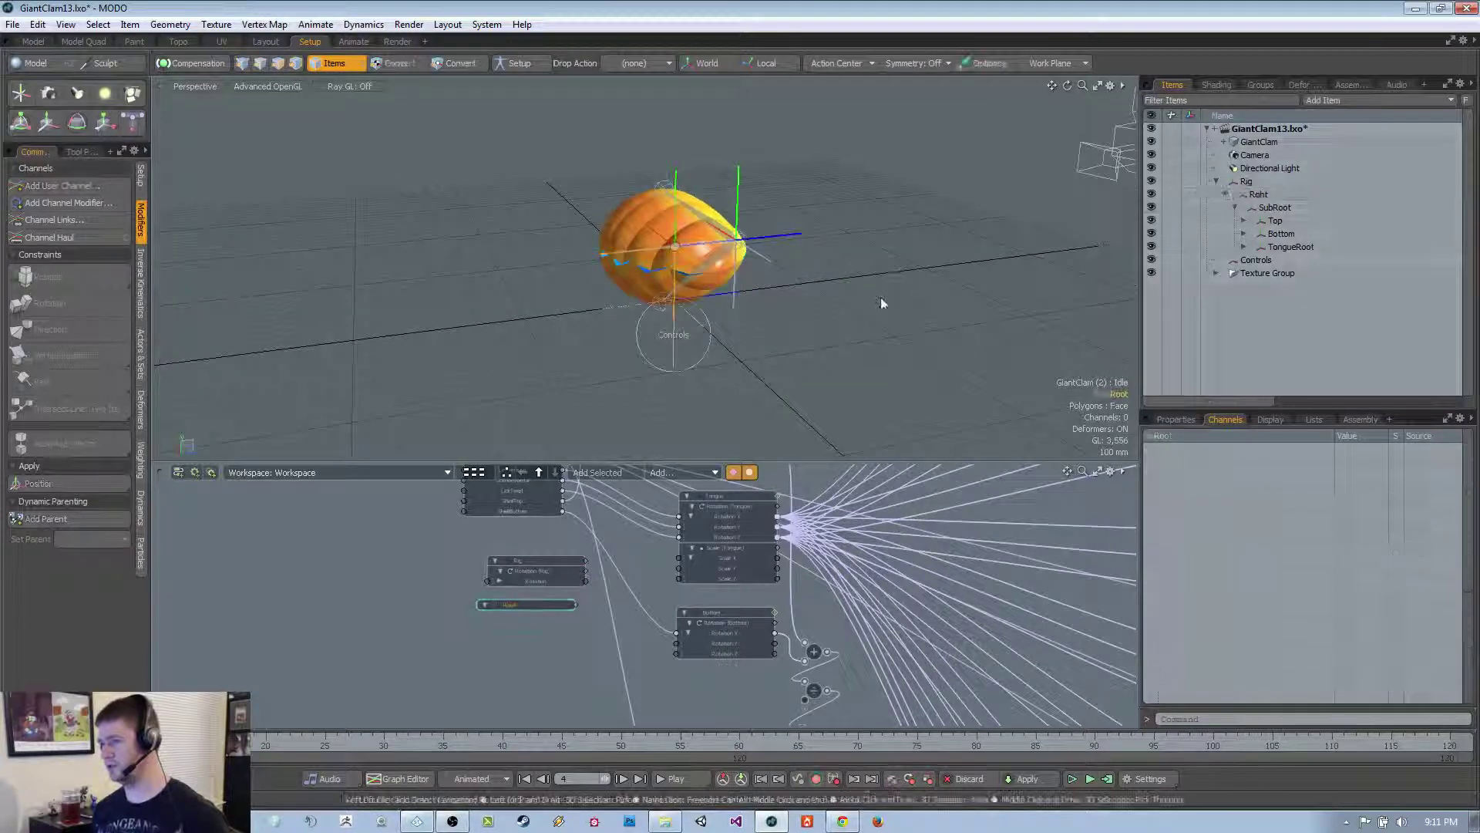
{"action": "left_click", "coordinate": [676, 180]}
{"action": "left_click", "coordinate": [1254, 608]}
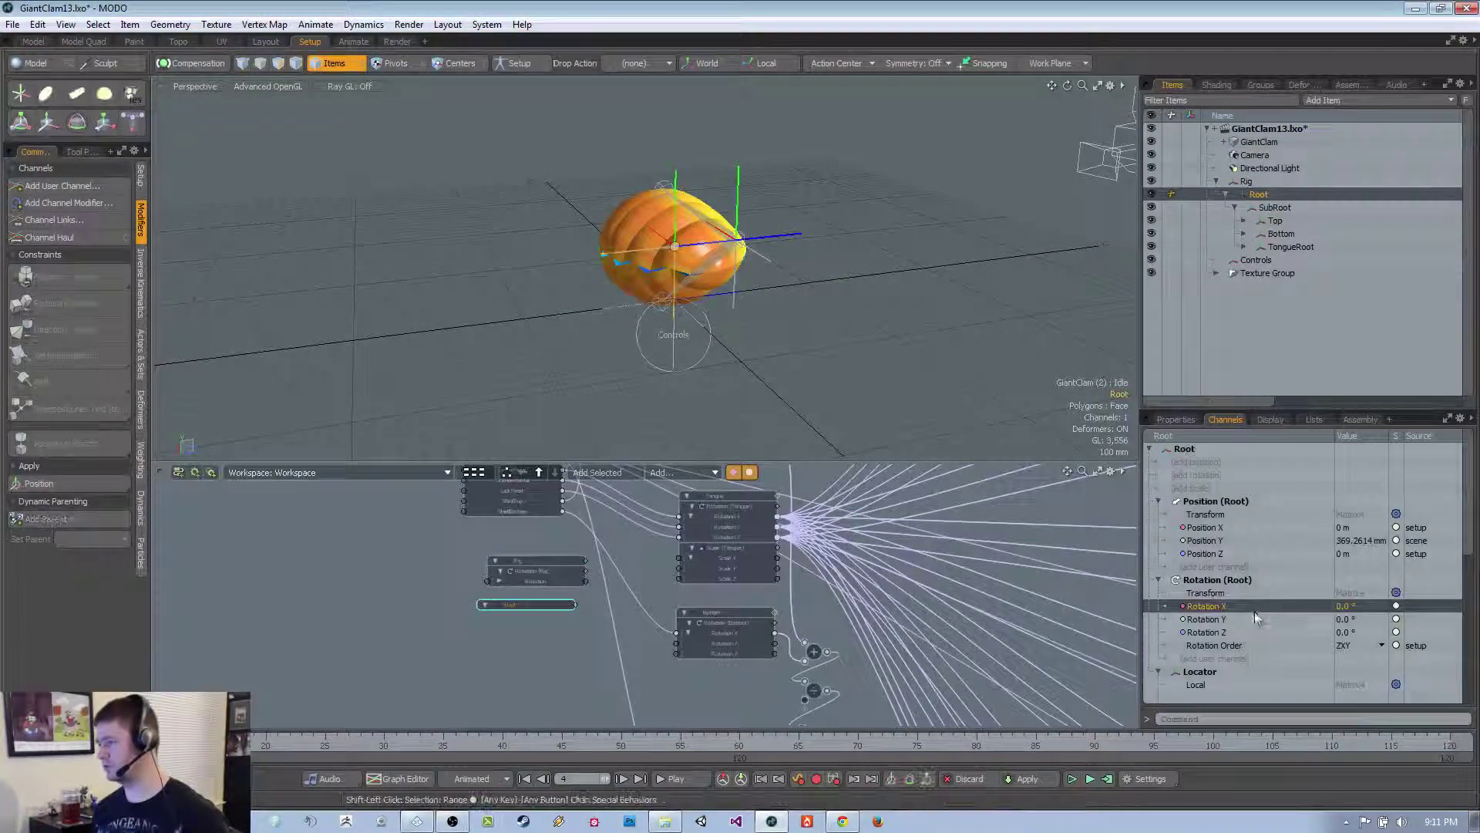
{"action": "double_click", "coordinate": [1226, 606]}
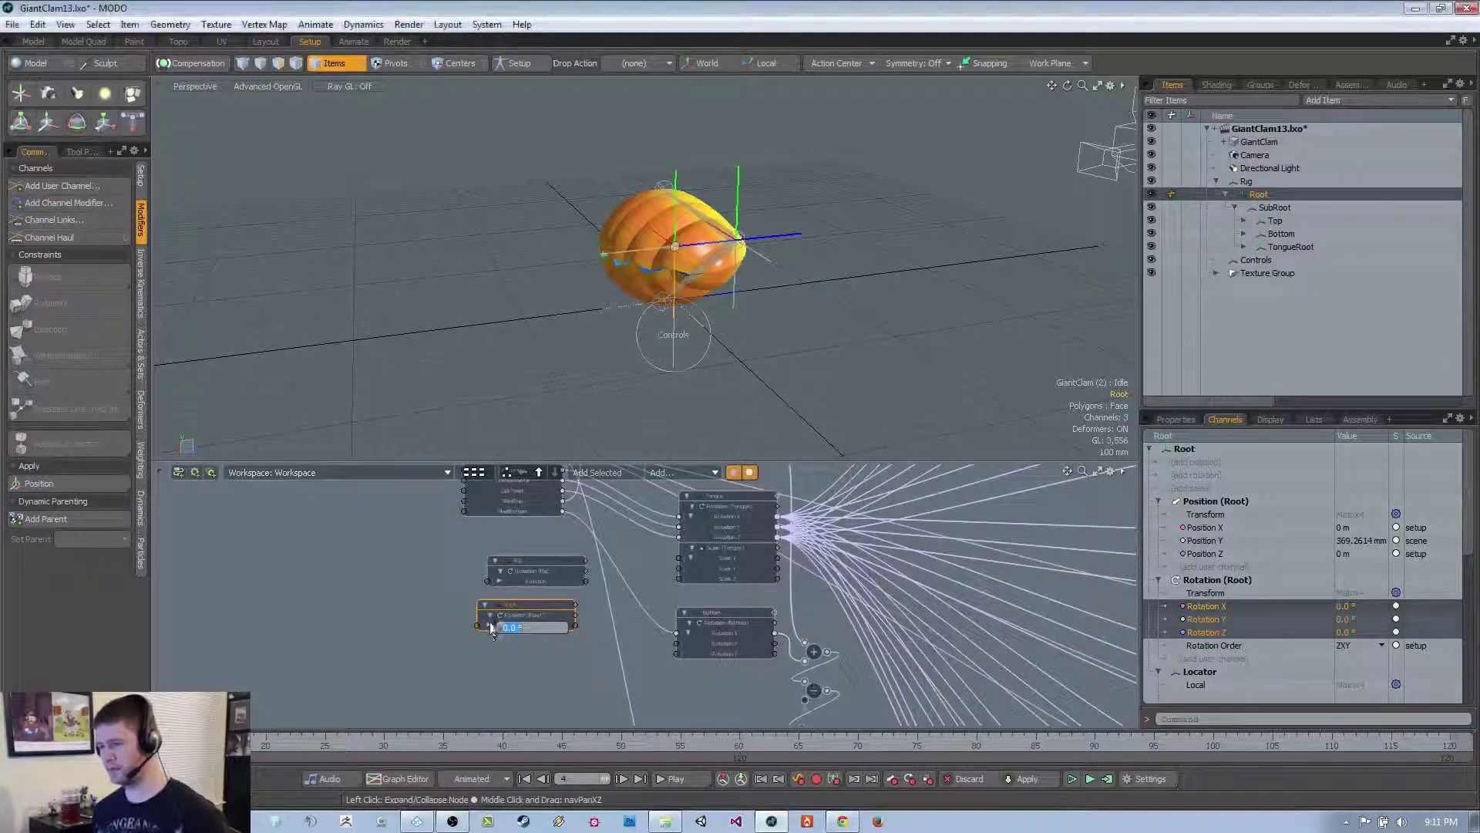
Expand the rotation channels on the Root and Rig nodes and line up the Rig node above Root
{"action": "left_click", "coordinate": [488, 626]}
{"action": "left_click", "coordinate": [500, 579]}
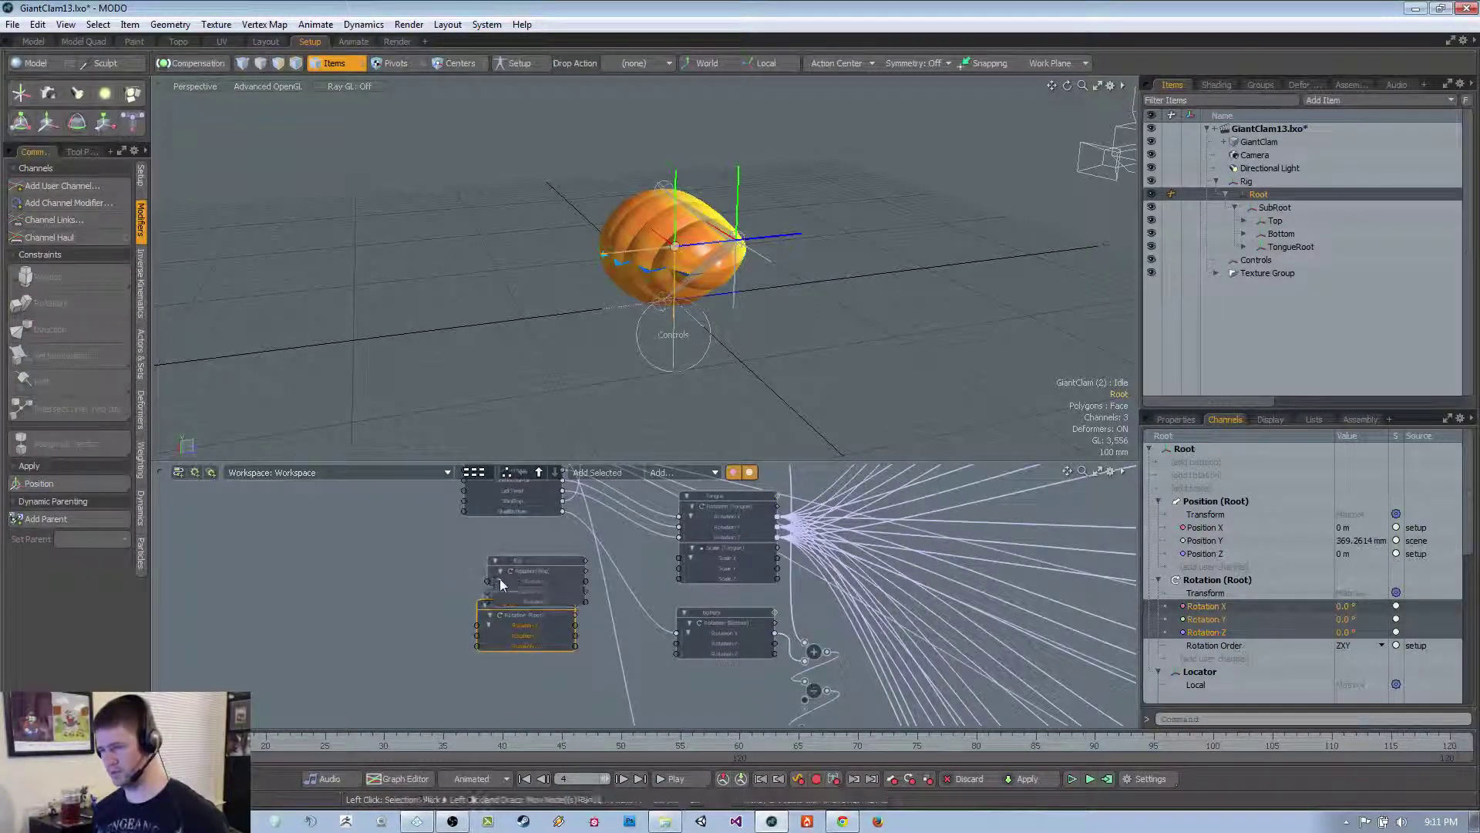
{"action": "left_click_drag", "start_coordinate": [519, 563], "coordinate": [512, 543]}
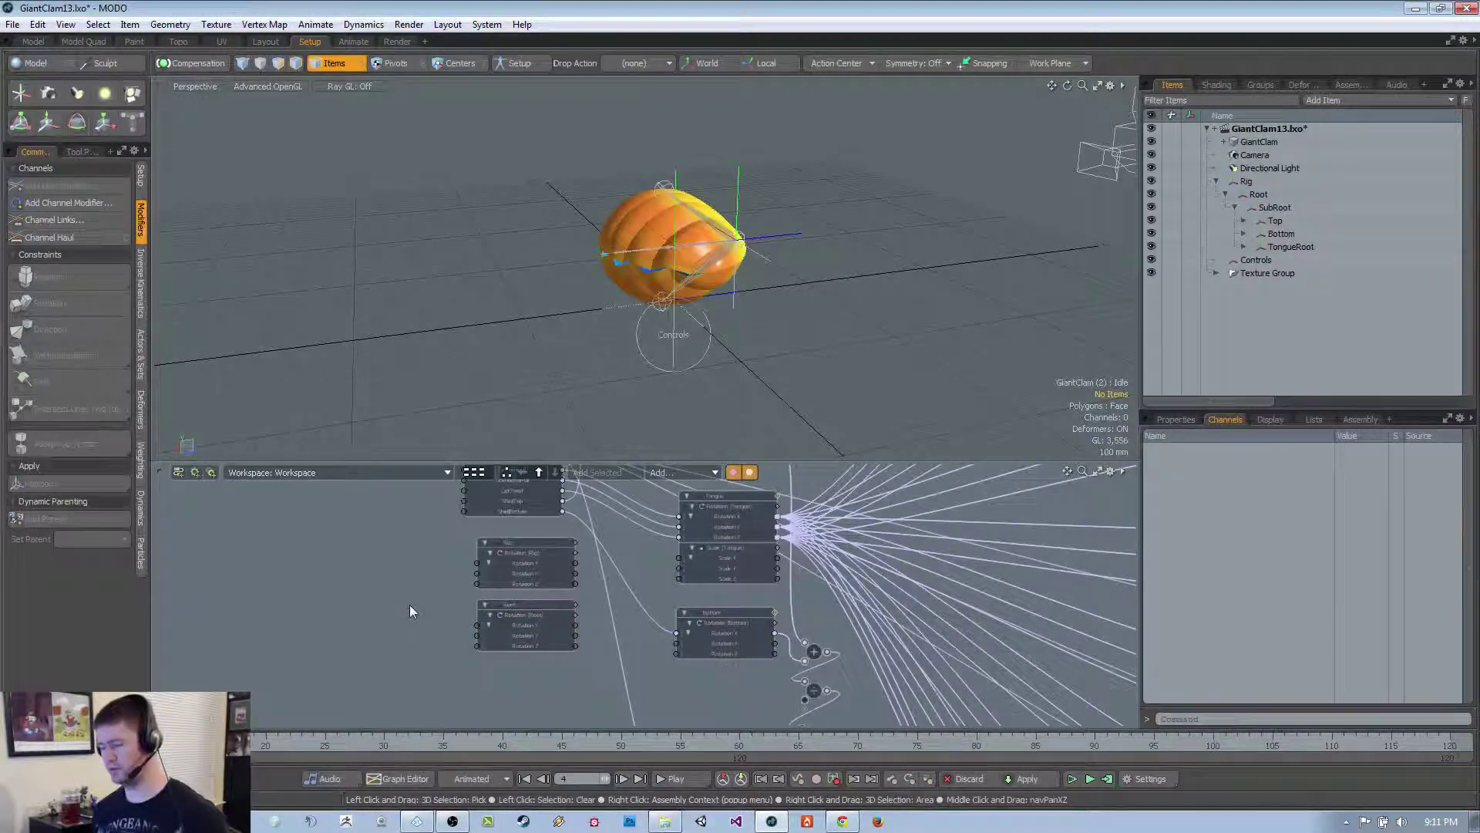
Open Channel Haul for the Controls item and create a float user channel named RigX on it
{"action": "left_click", "coordinate": [710, 340]}
{"action": "left_click", "coordinate": [49, 237]}
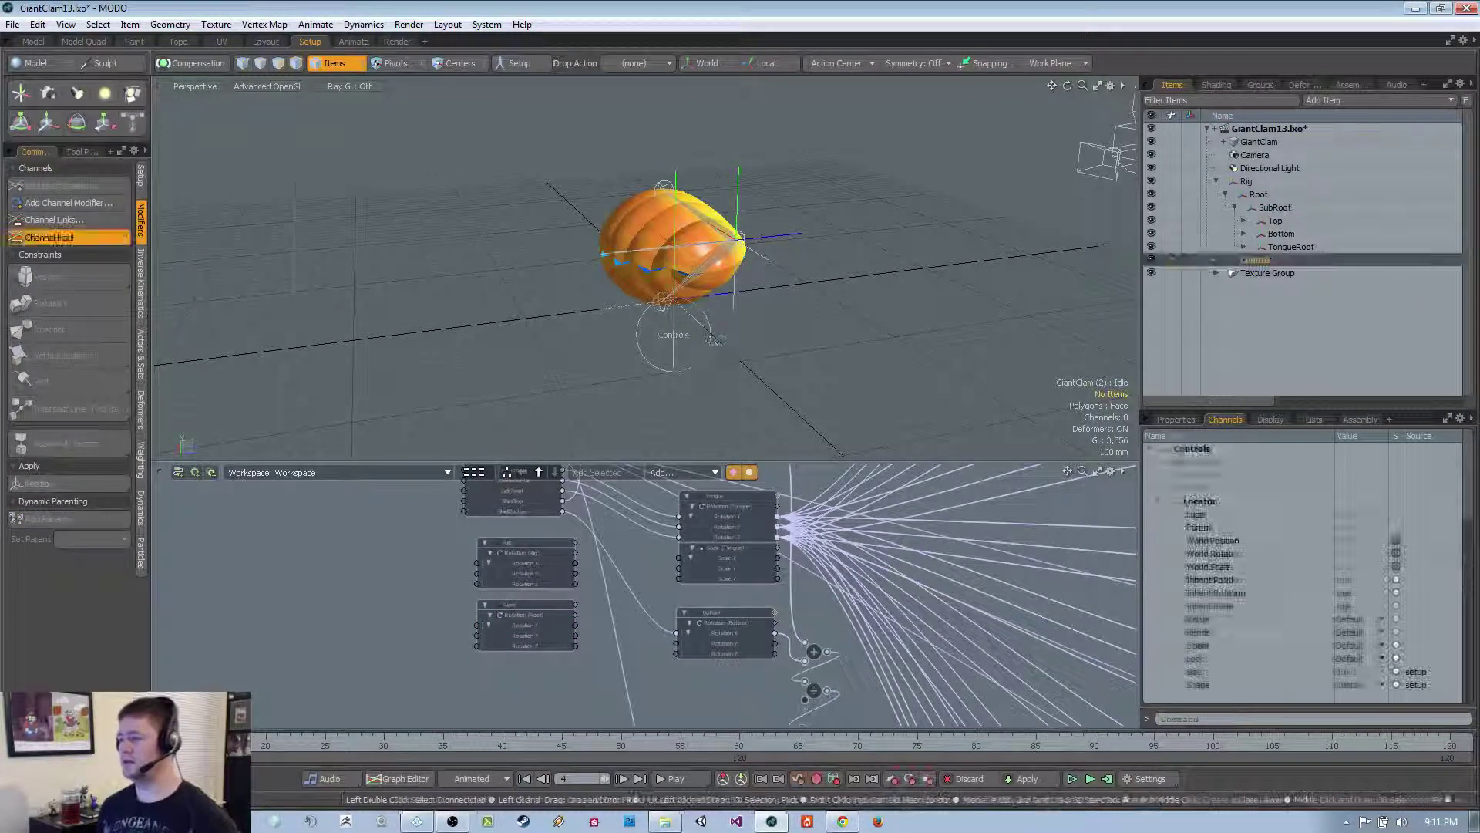
{"action": "left_click", "coordinate": [1175, 420]}
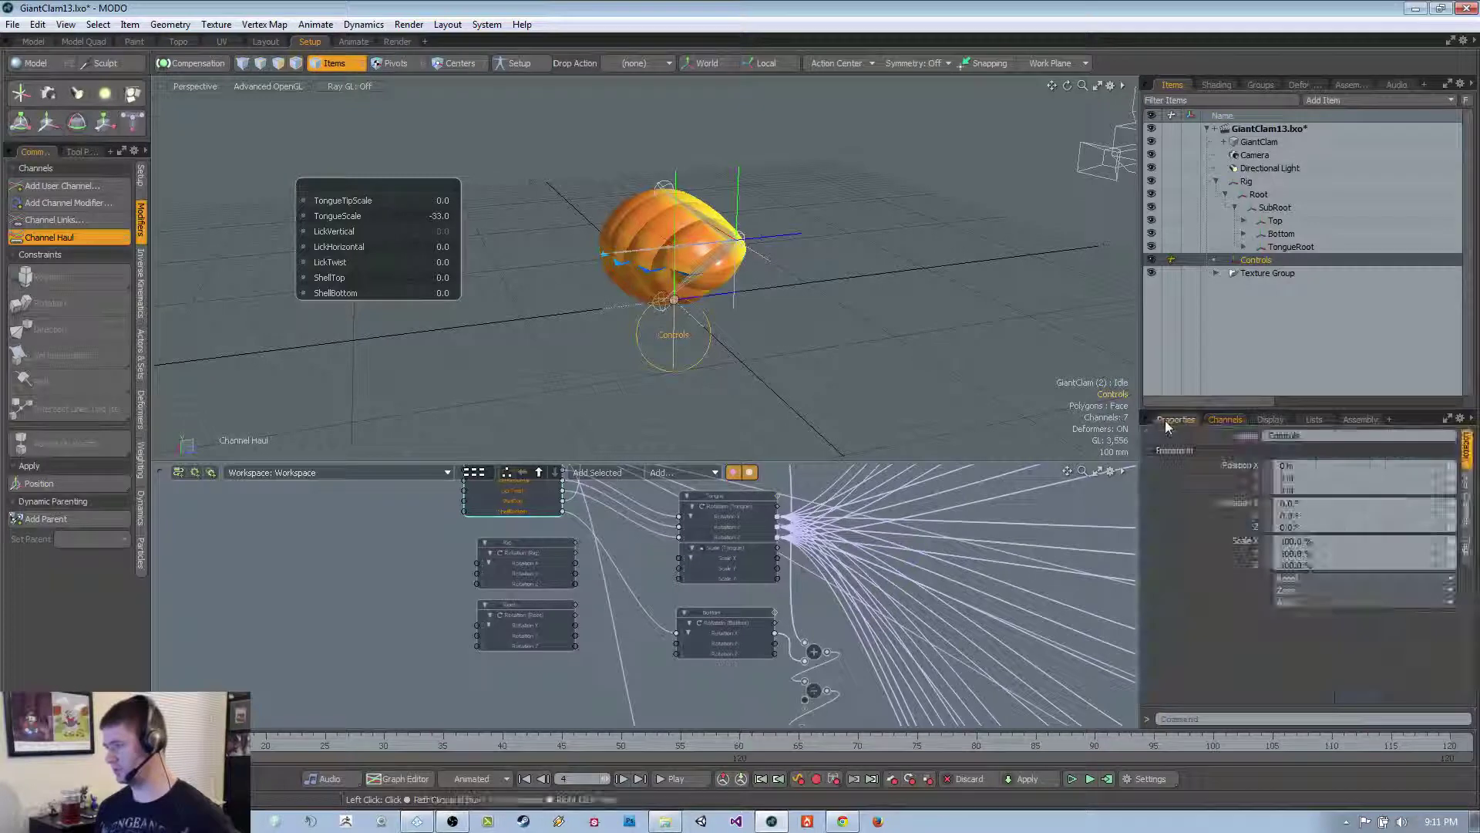
{"action": "left_click", "coordinate": [1466, 491]}
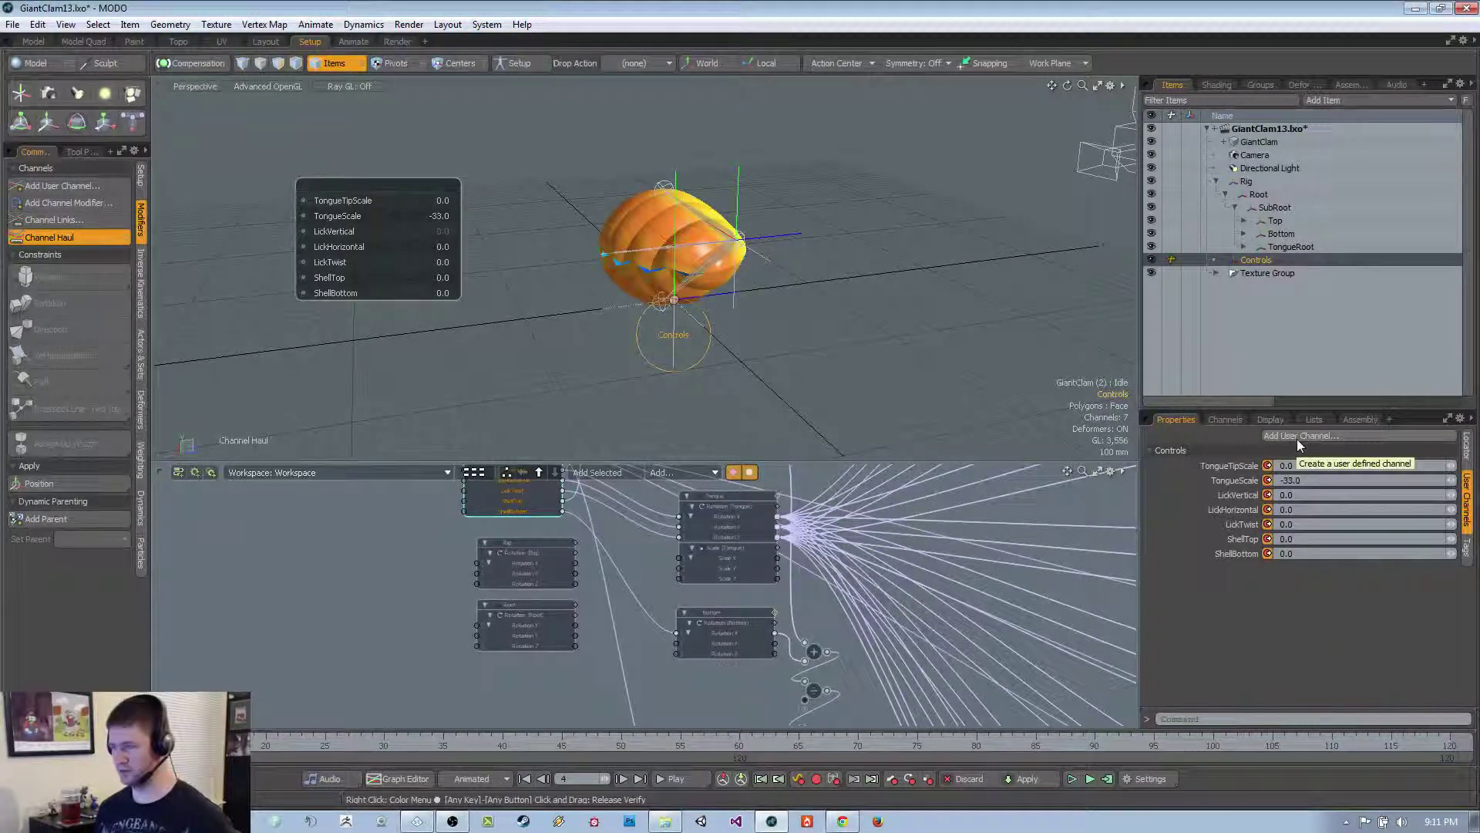
{"action": "left_click", "coordinate": [1298, 443]}
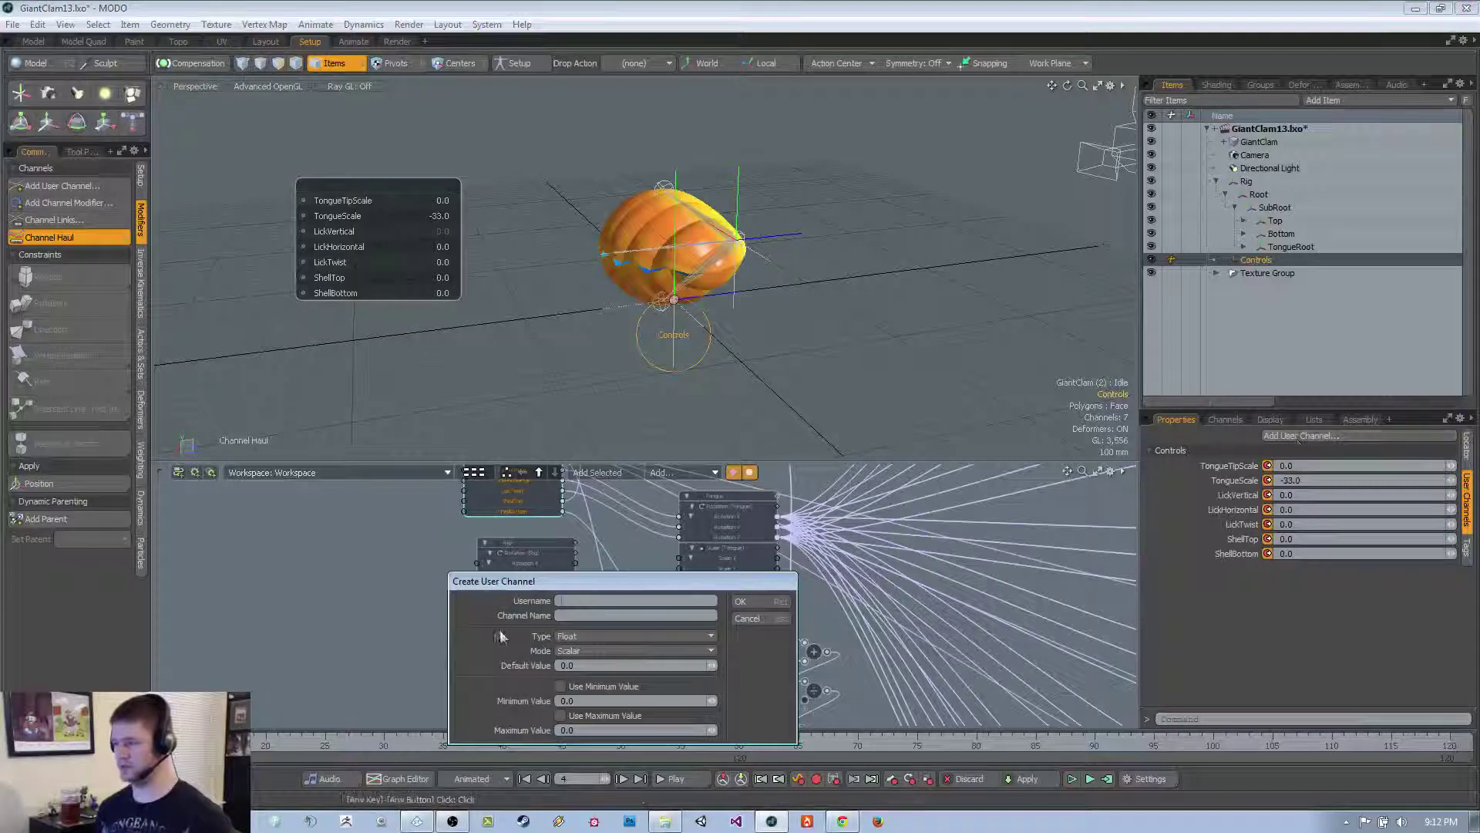
{"action": "left_click_drag", "start_coordinate": [613, 583], "coordinate": [790, 481]}
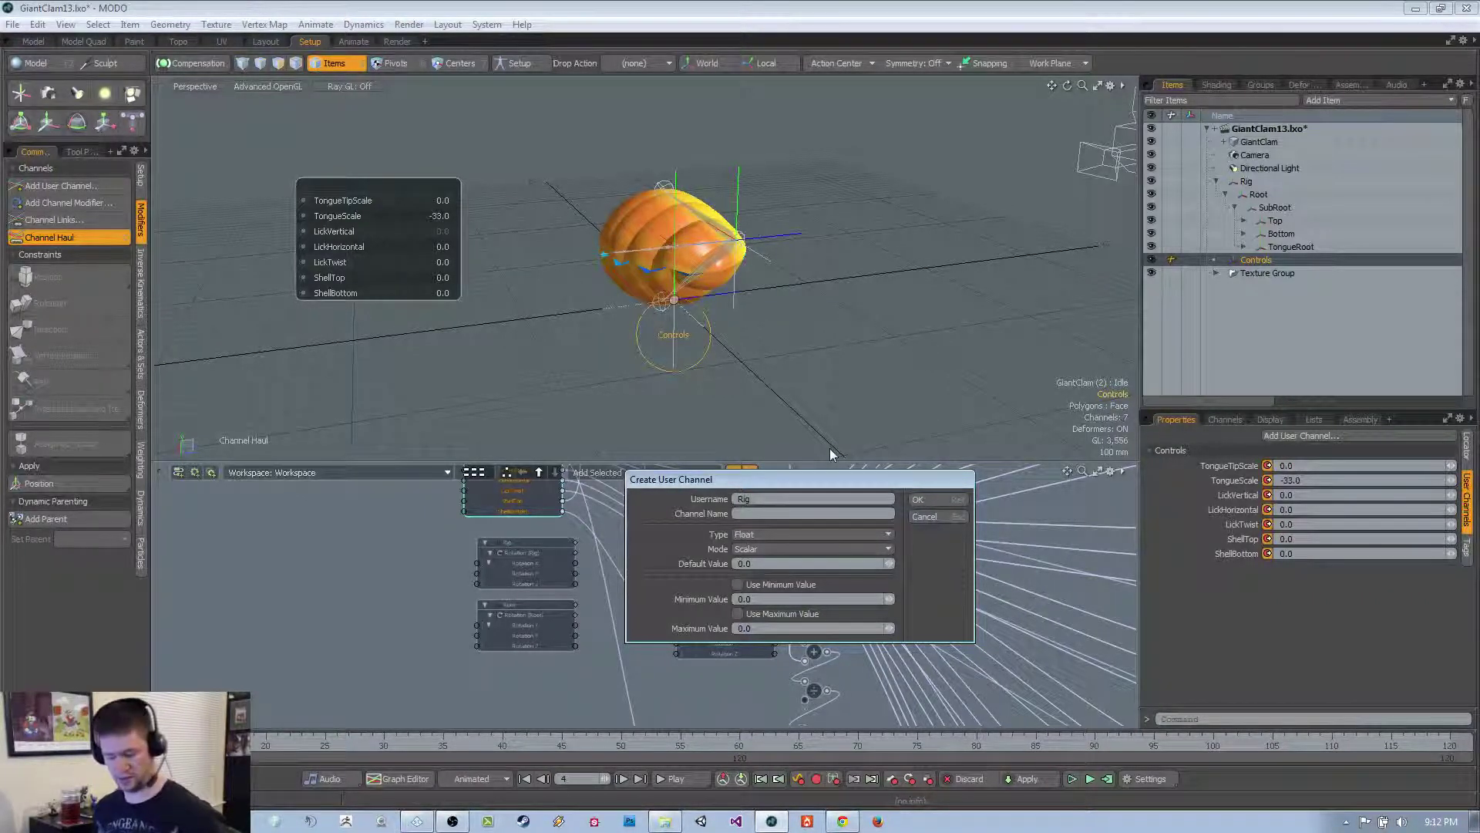
{"action": "type", "text": "X"}
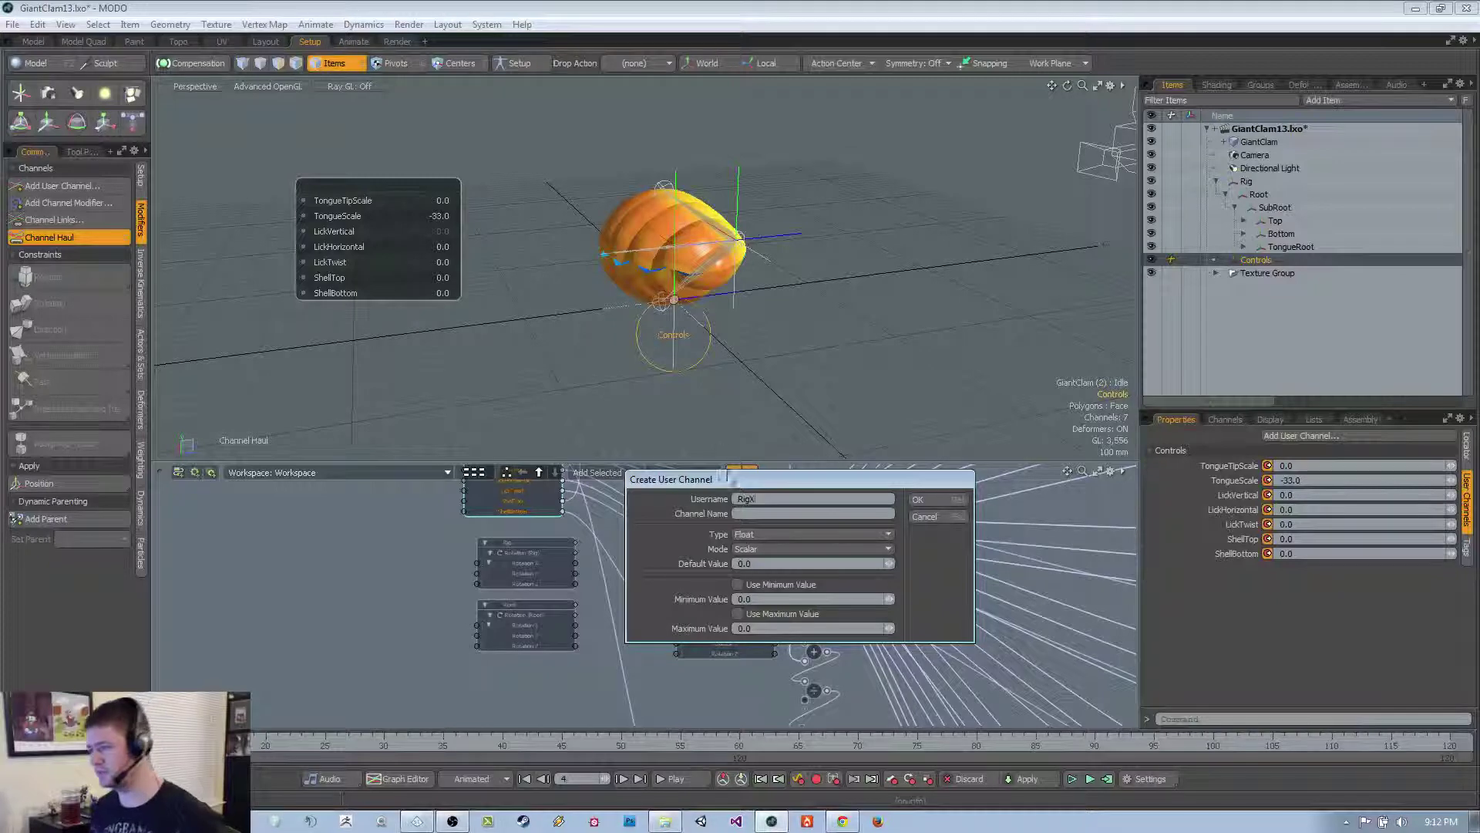
{"action": "left_click", "coordinate": [918, 499]}
Add two more float user channels named RigY and RigZ to Controls
{"action": "left_click", "coordinate": [1313, 436]}
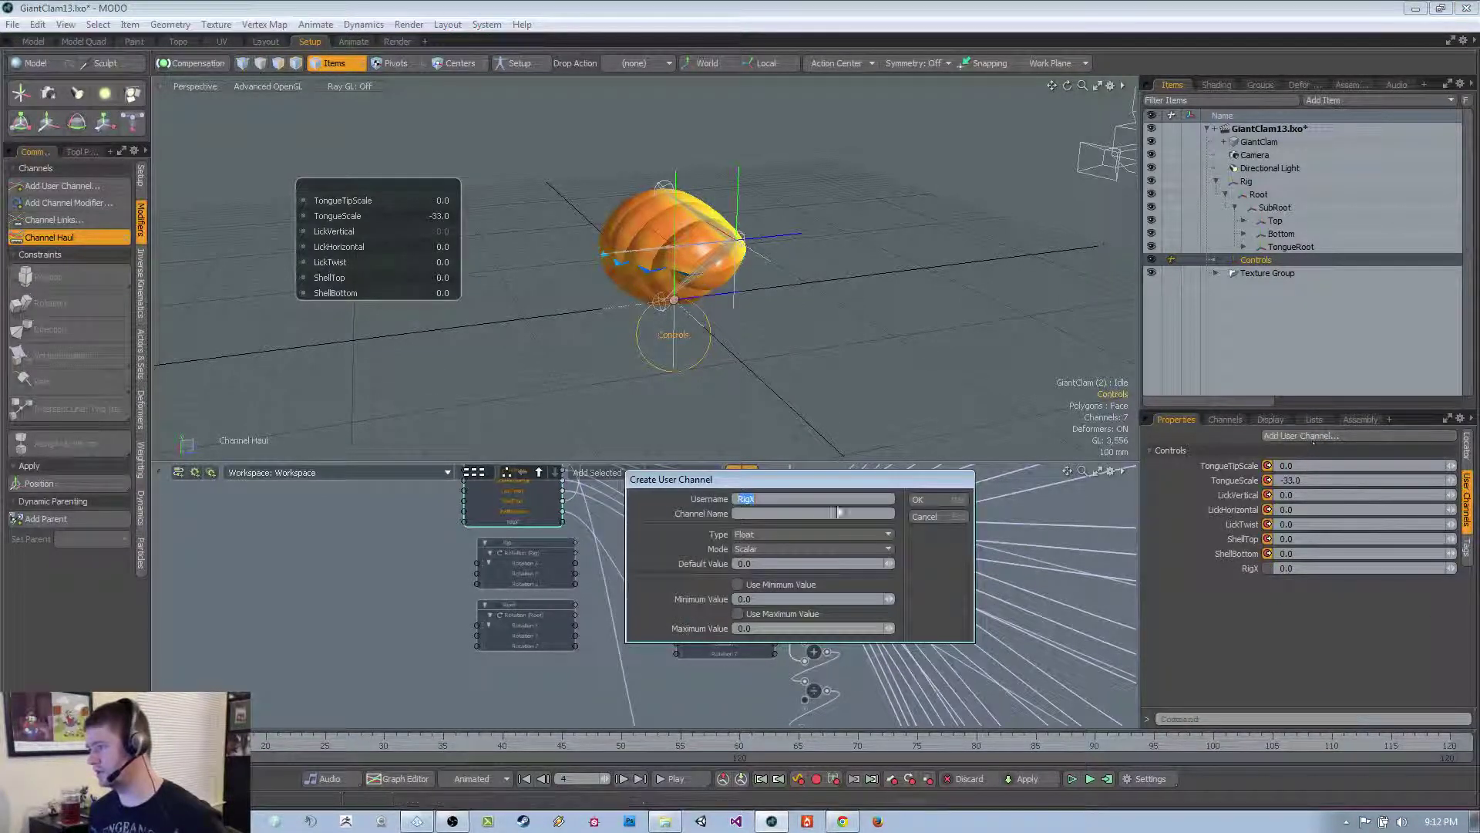
{"action": "type", "text": "Rig"}
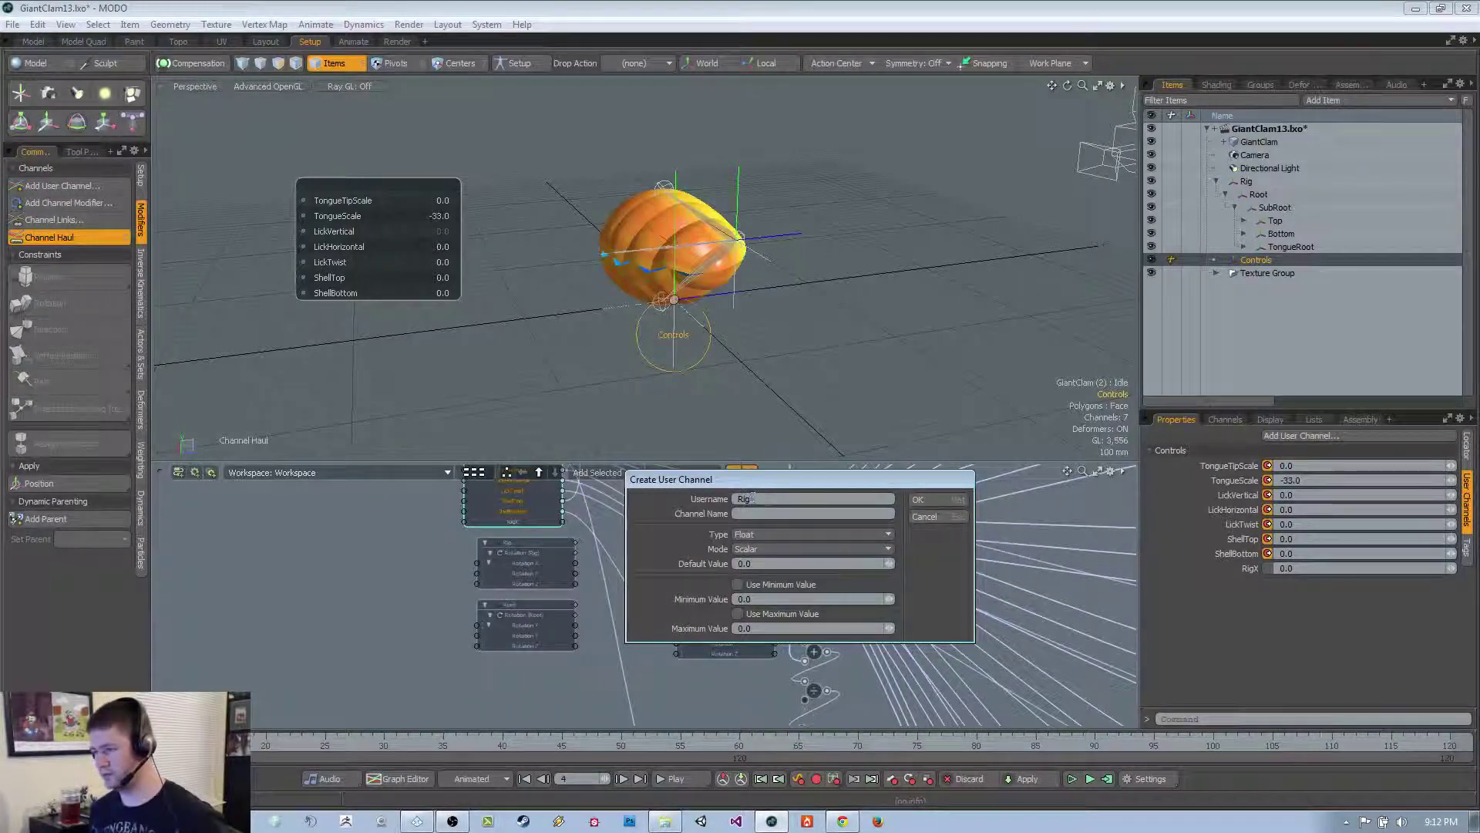
{"action": "type", "text": "Y"}
{"action": "key", "text": "Return"}
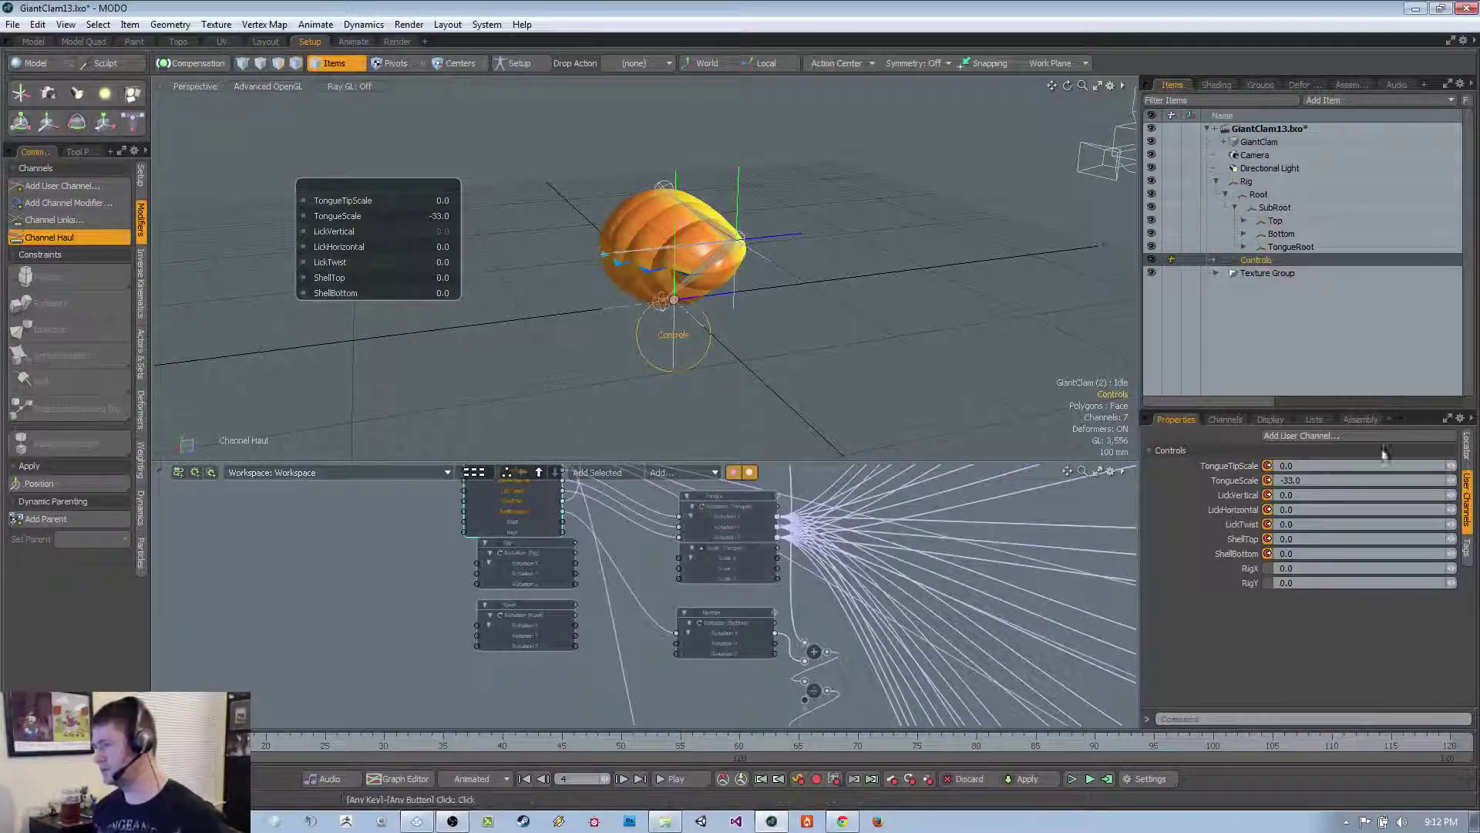
{"action": "left_click", "coordinate": [1382, 438]}
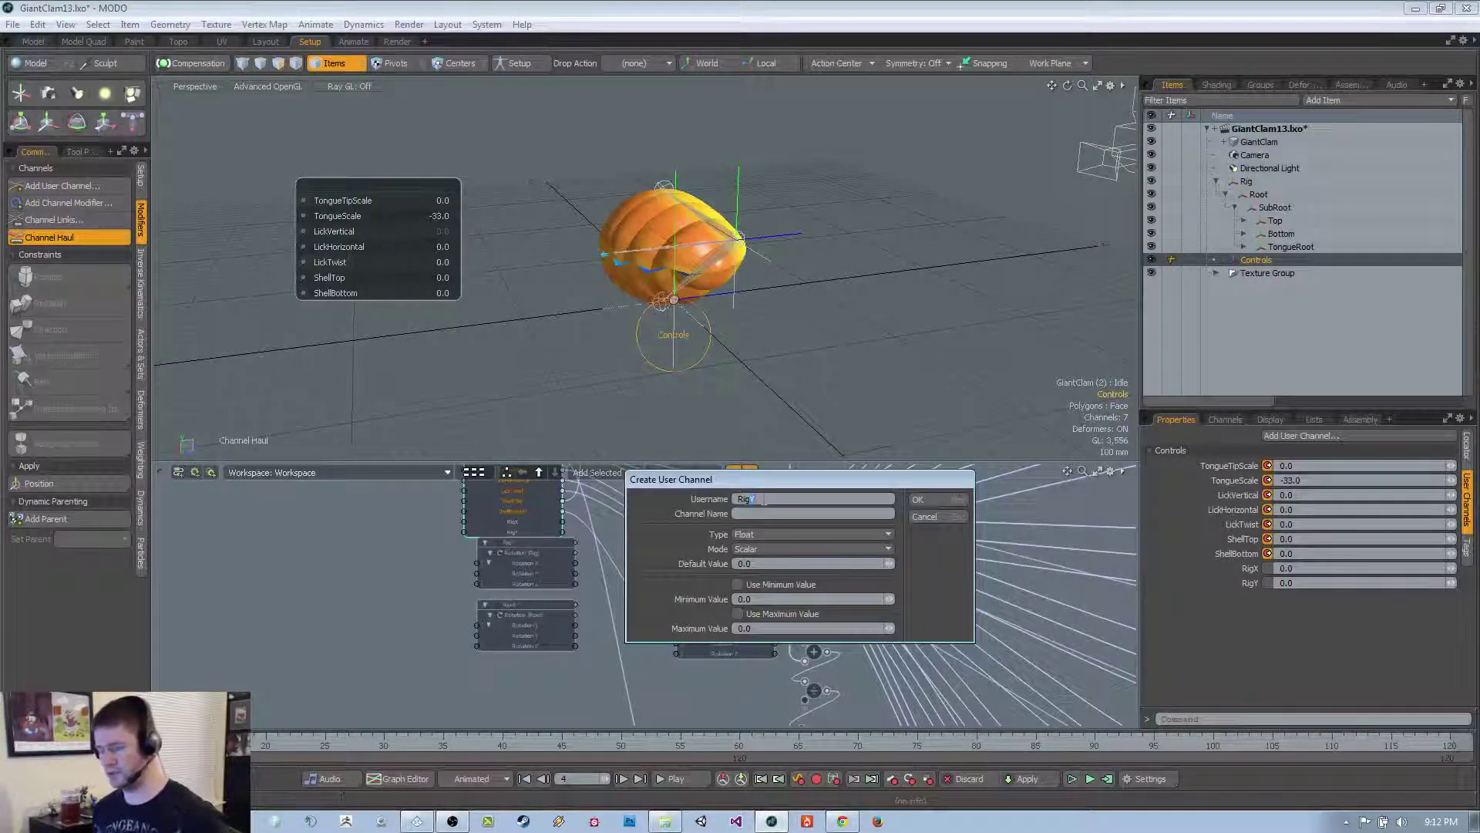
{"action": "type", "text": "RigZ"}
{"action": "left_click", "coordinate": [925, 499]}
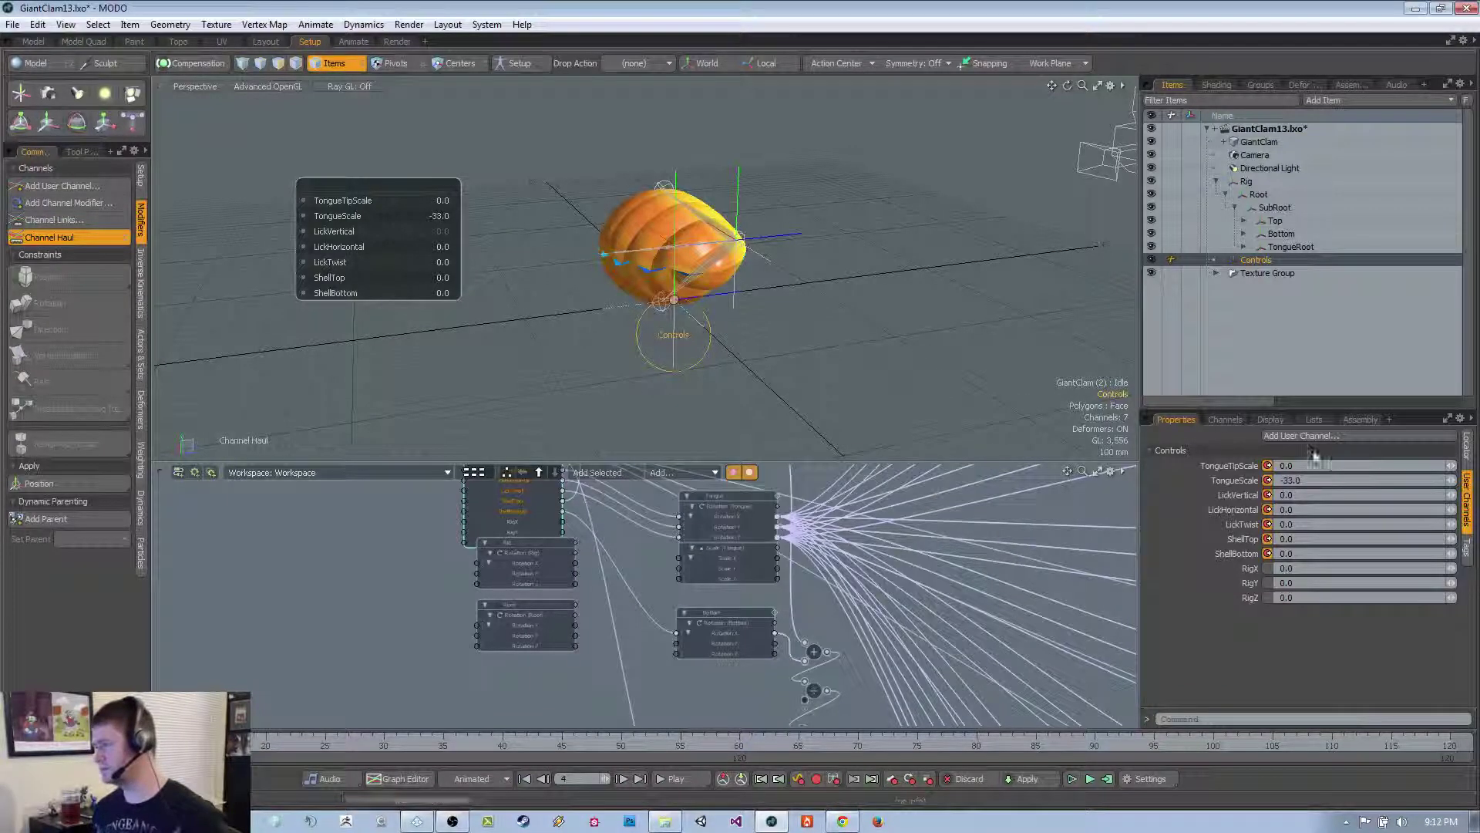
Create the float user channels RootX, RootY and RootZ on Controls
{"action": "left_click", "coordinate": [1311, 436]}
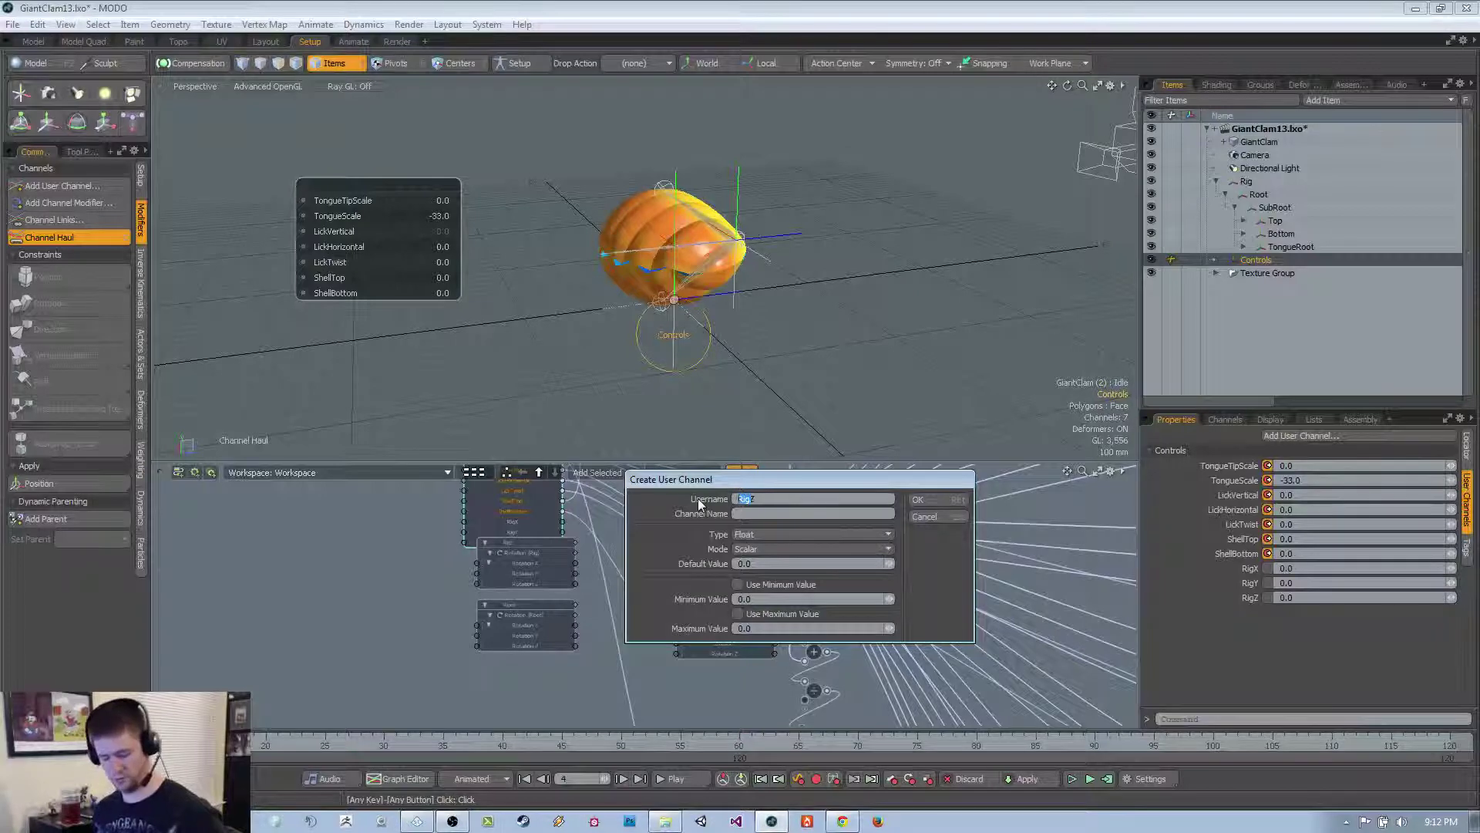
{"action": "type", "text": "Root"}
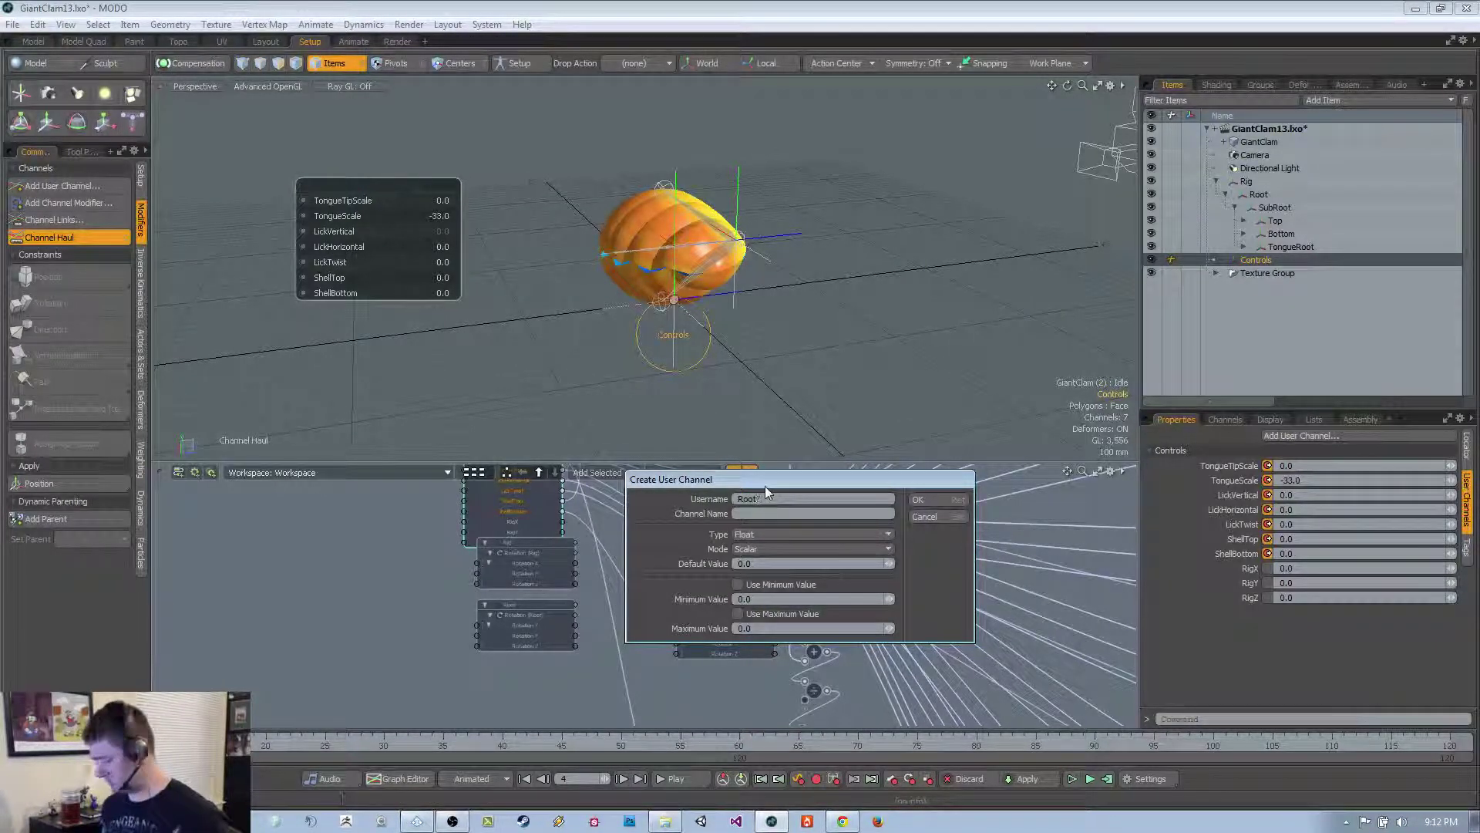
{"action": "type", "text": "ZX"}
{"action": "key", "text": "Return"}
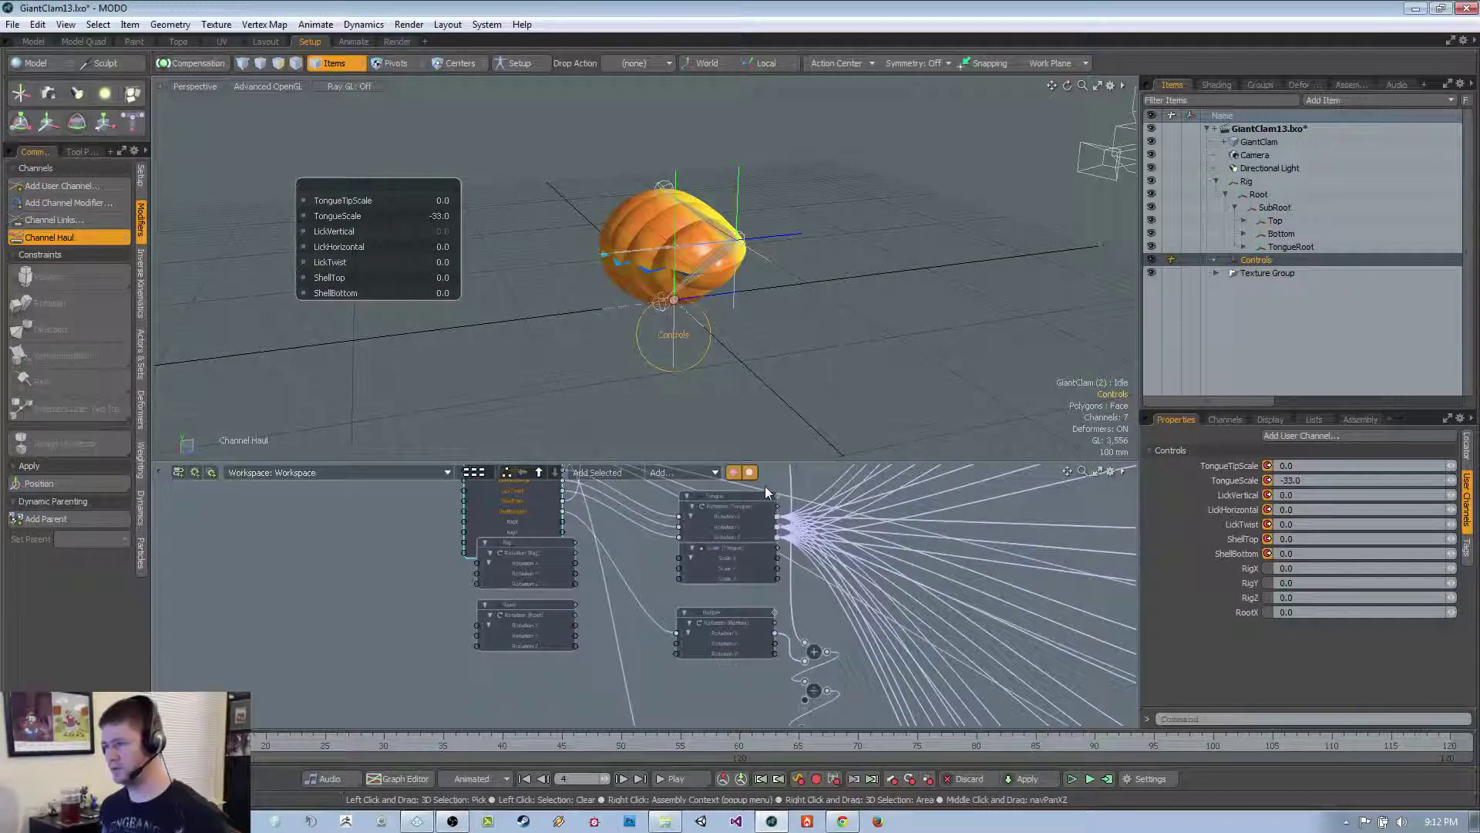
{"action": "left_click", "coordinate": [1284, 437]}
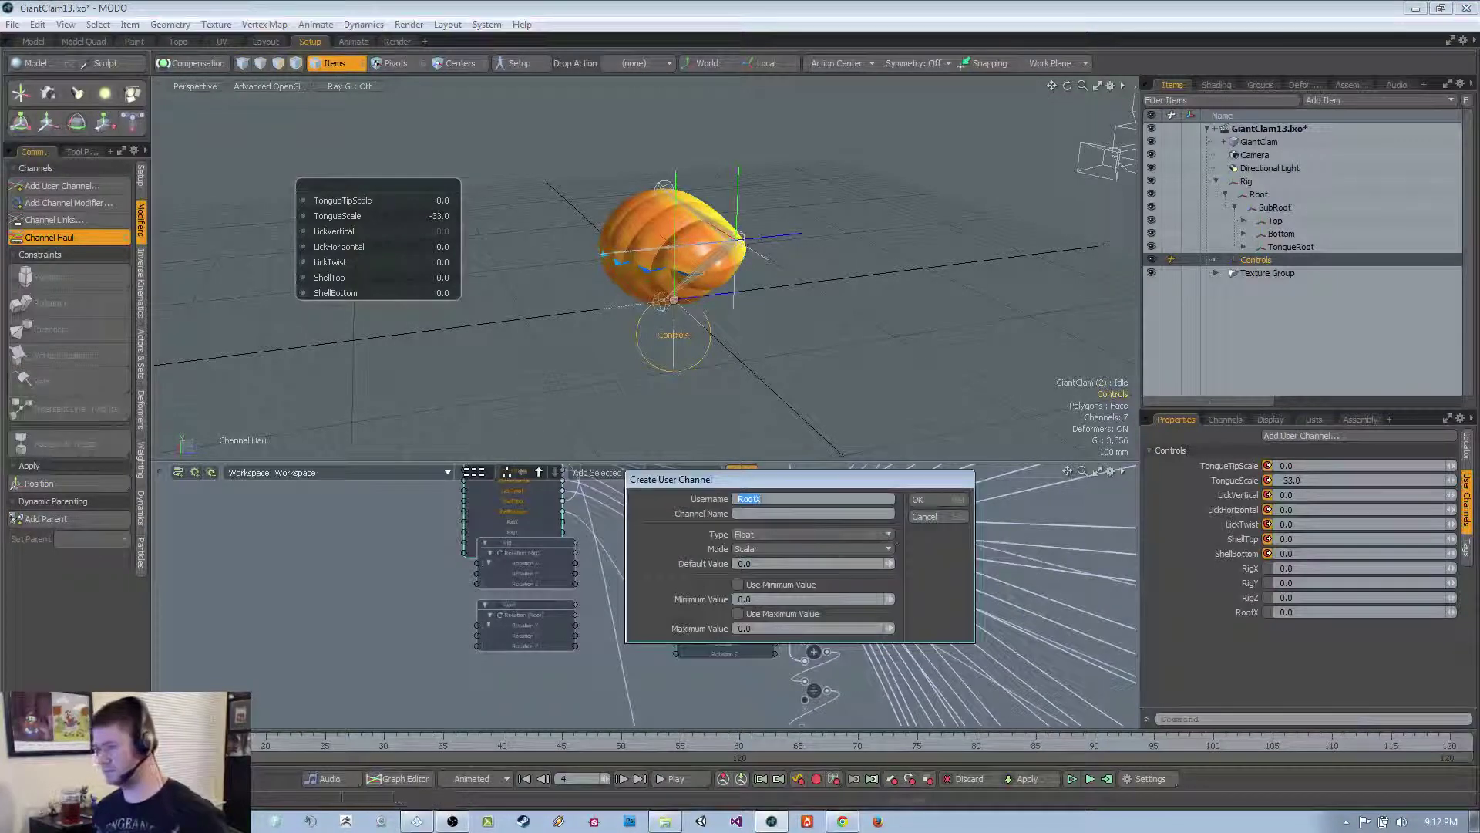
{"action": "left_click", "coordinate": [778, 511]}
{"action": "key", "text": "Return"}
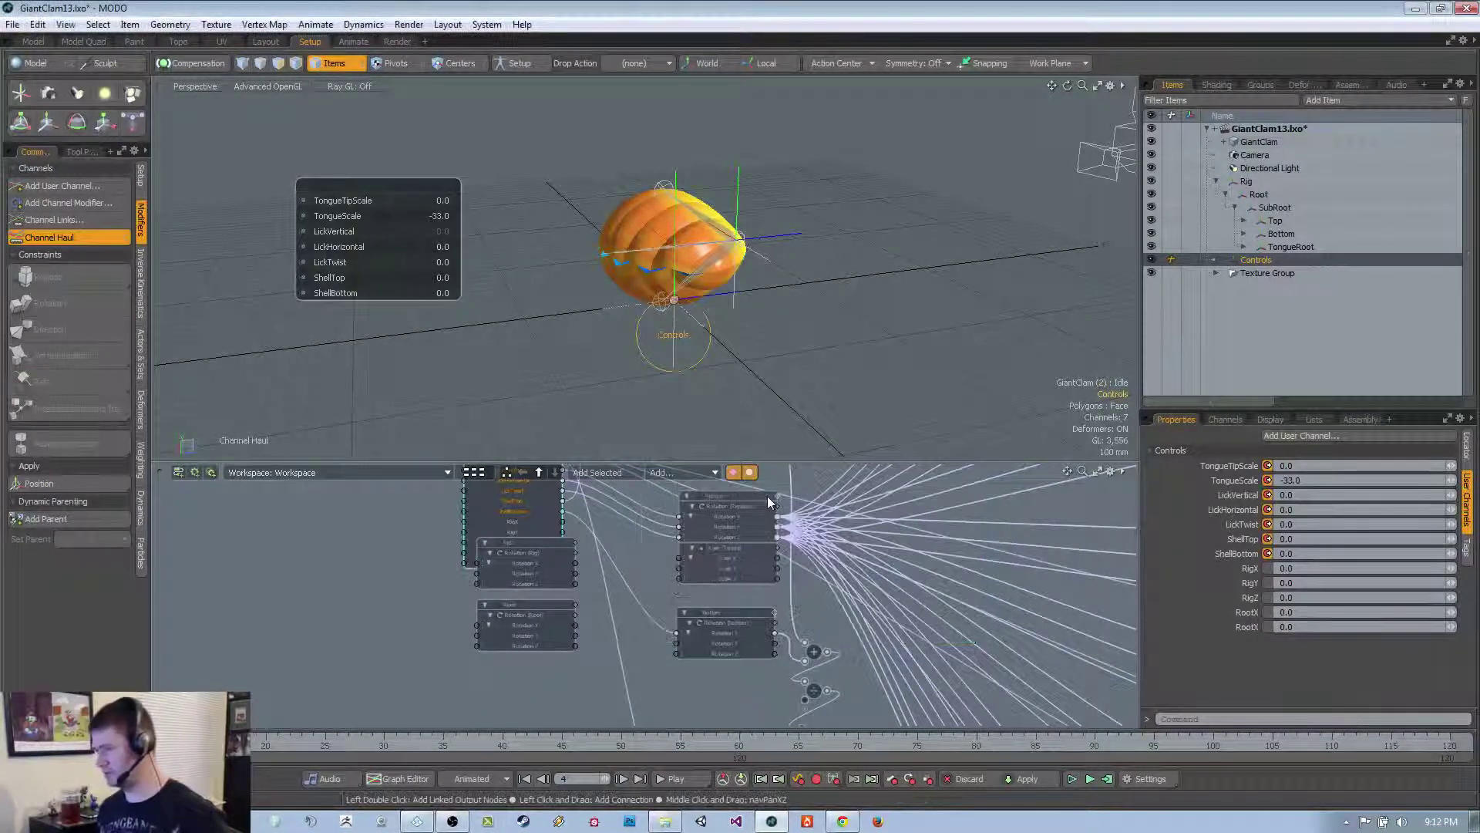
{"action": "left_click", "coordinate": [1381, 436]}
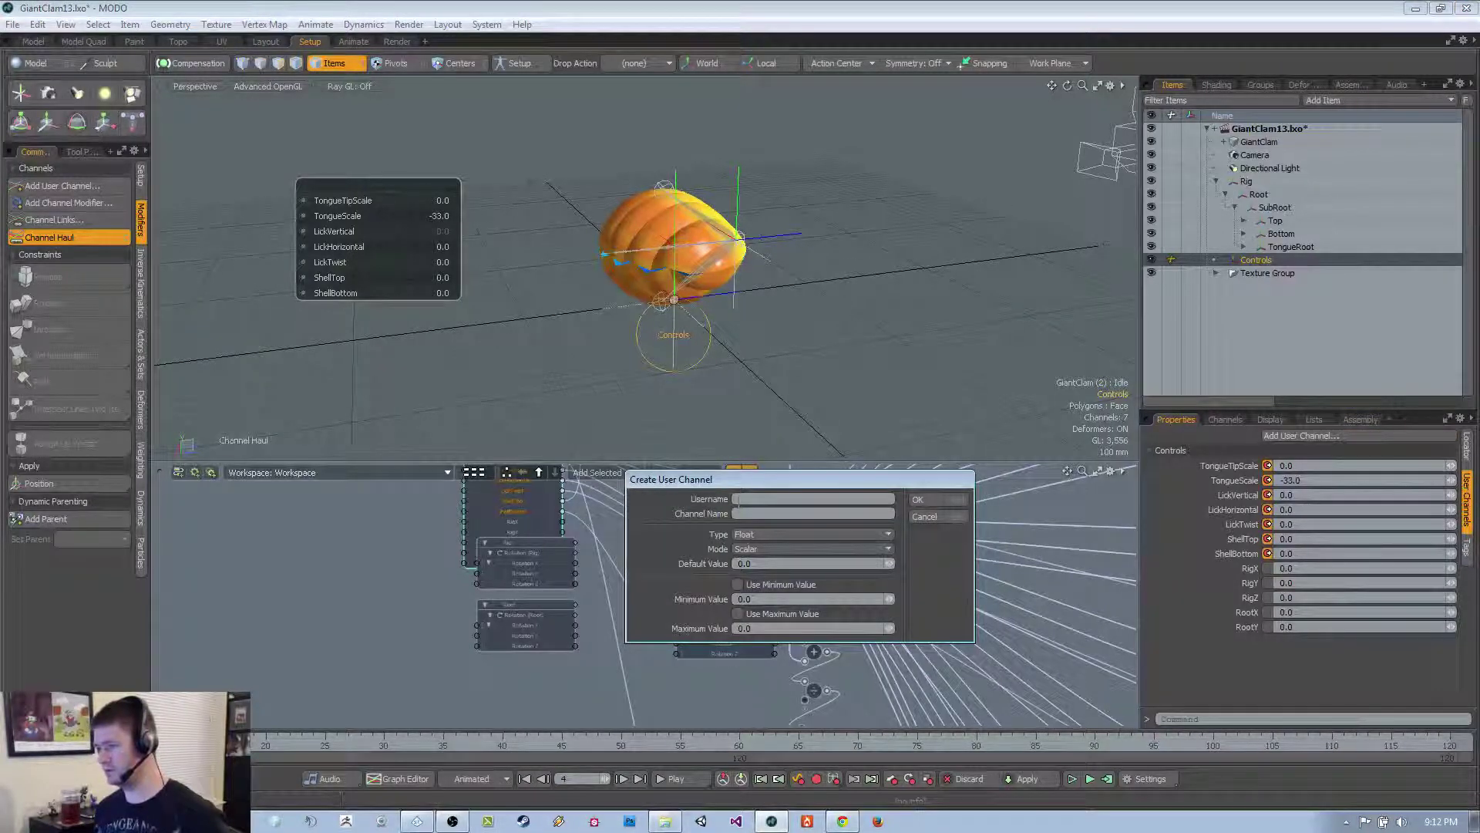
{"action": "type", "text": "RootZ"}
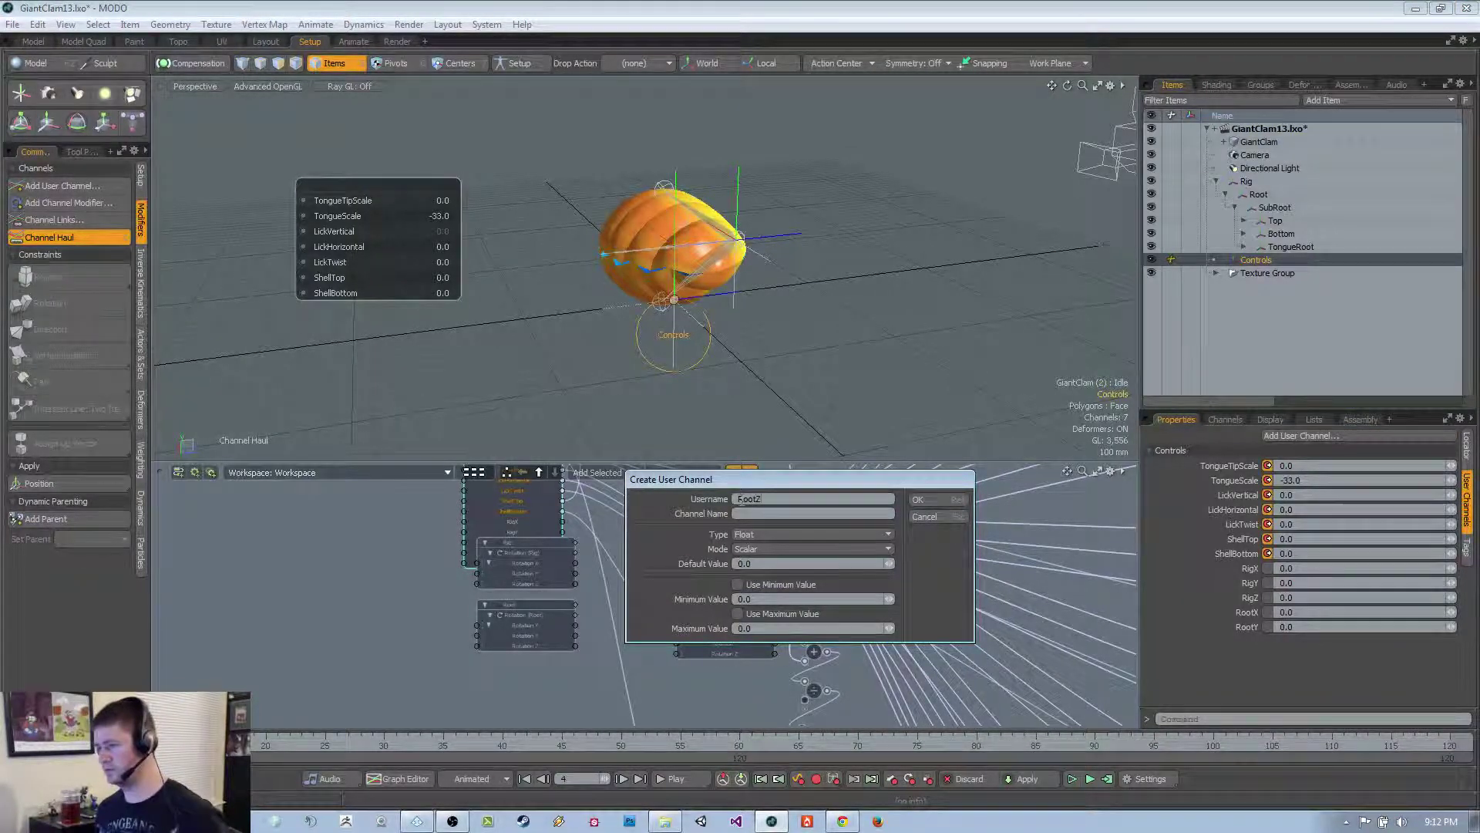
{"action": "key", "text": "Return"}
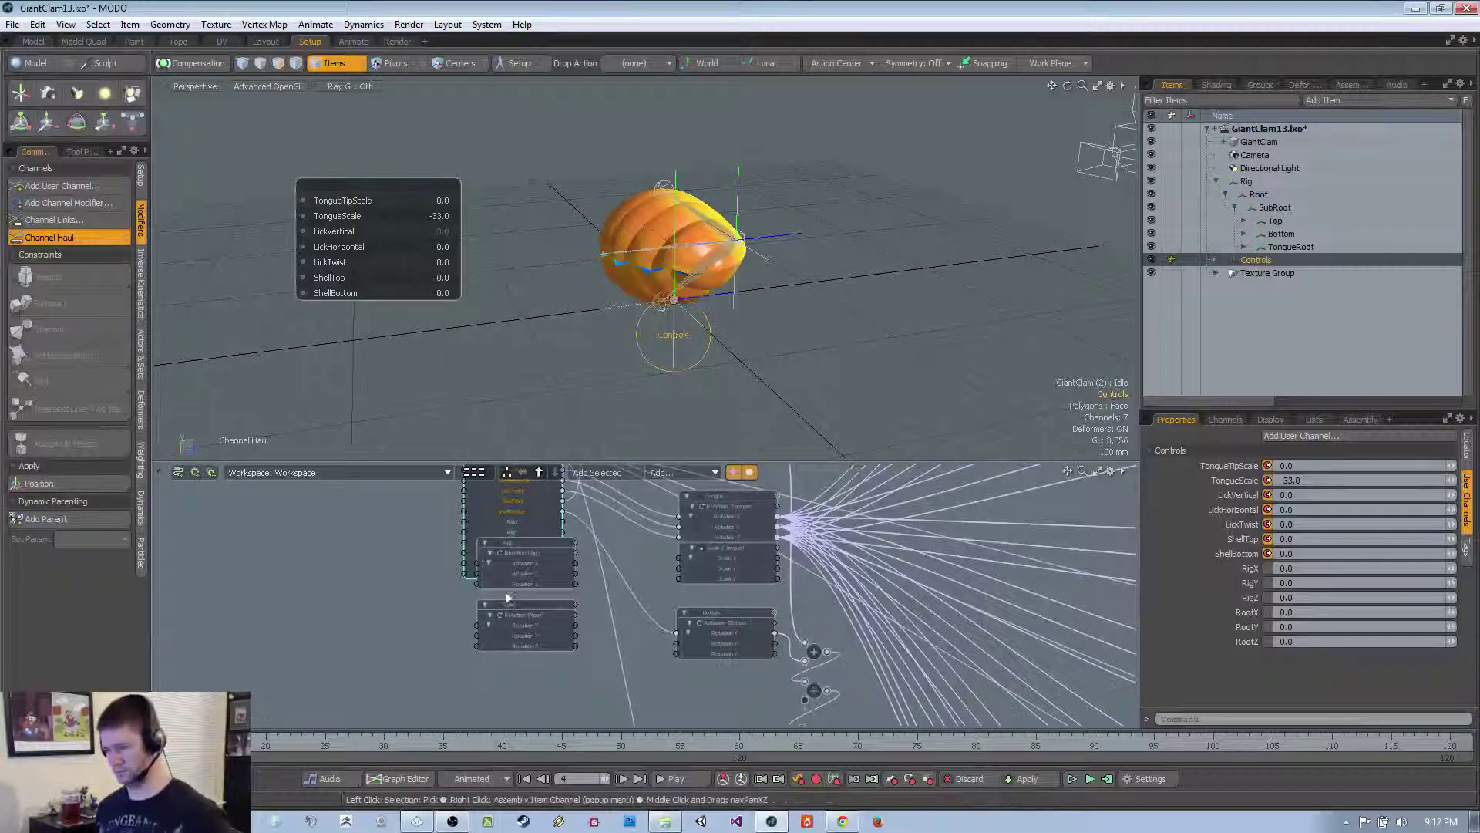
Move the Root and Rig nodes down in the schematic so they clear the extended Controls node
{"action": "middle_click_drag", "start_coordinate": [508, 709], "coordinate": [525, 656]}
{"action": "left_click_drag", "start_coordinate": [547, 566], "coordinate": [559, 633]}
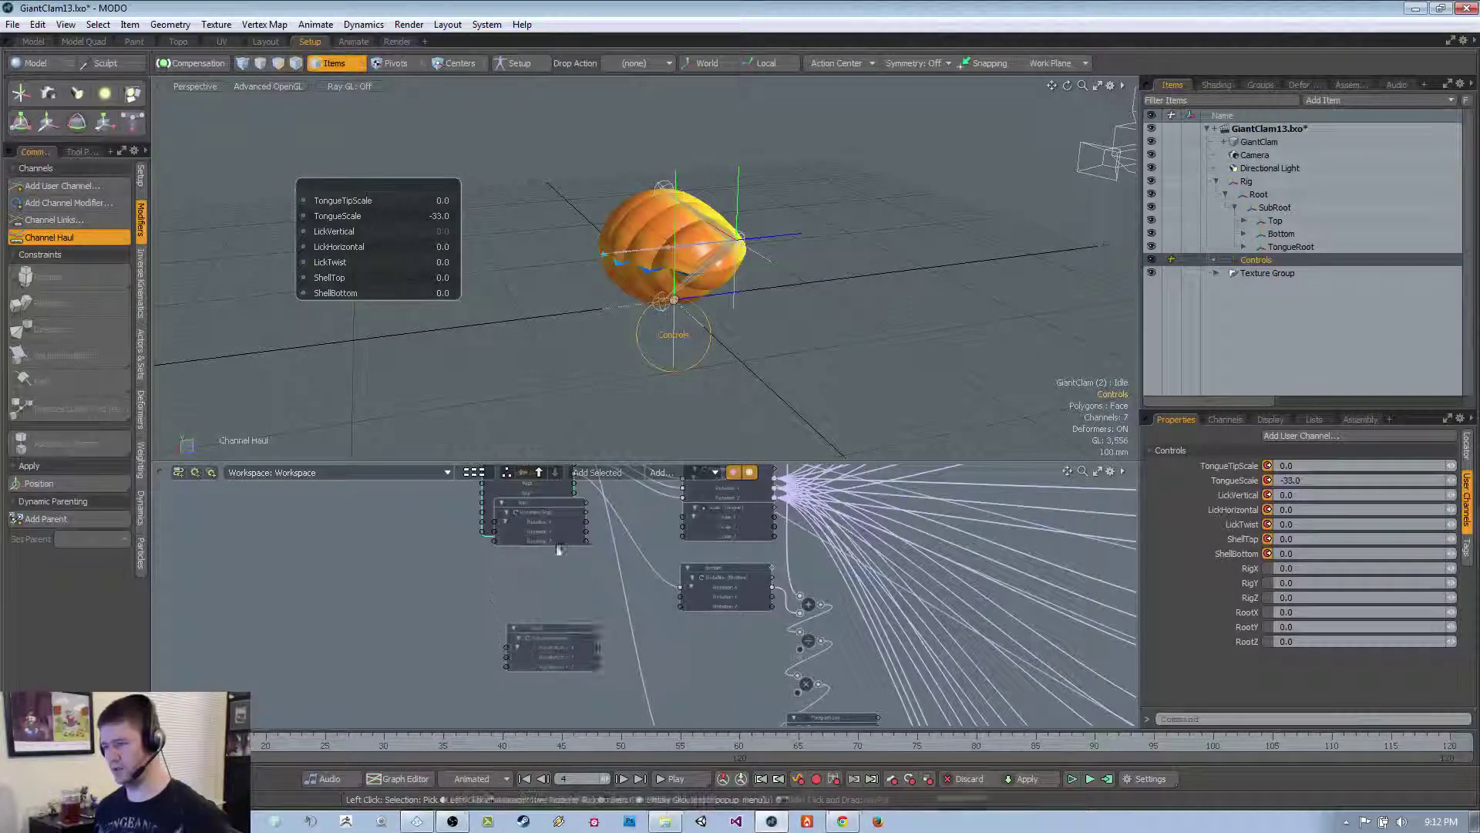
{"action": "scroll", "coordinate": [570, 567], "scroll_direction": "up", "scroll_amount": 5}
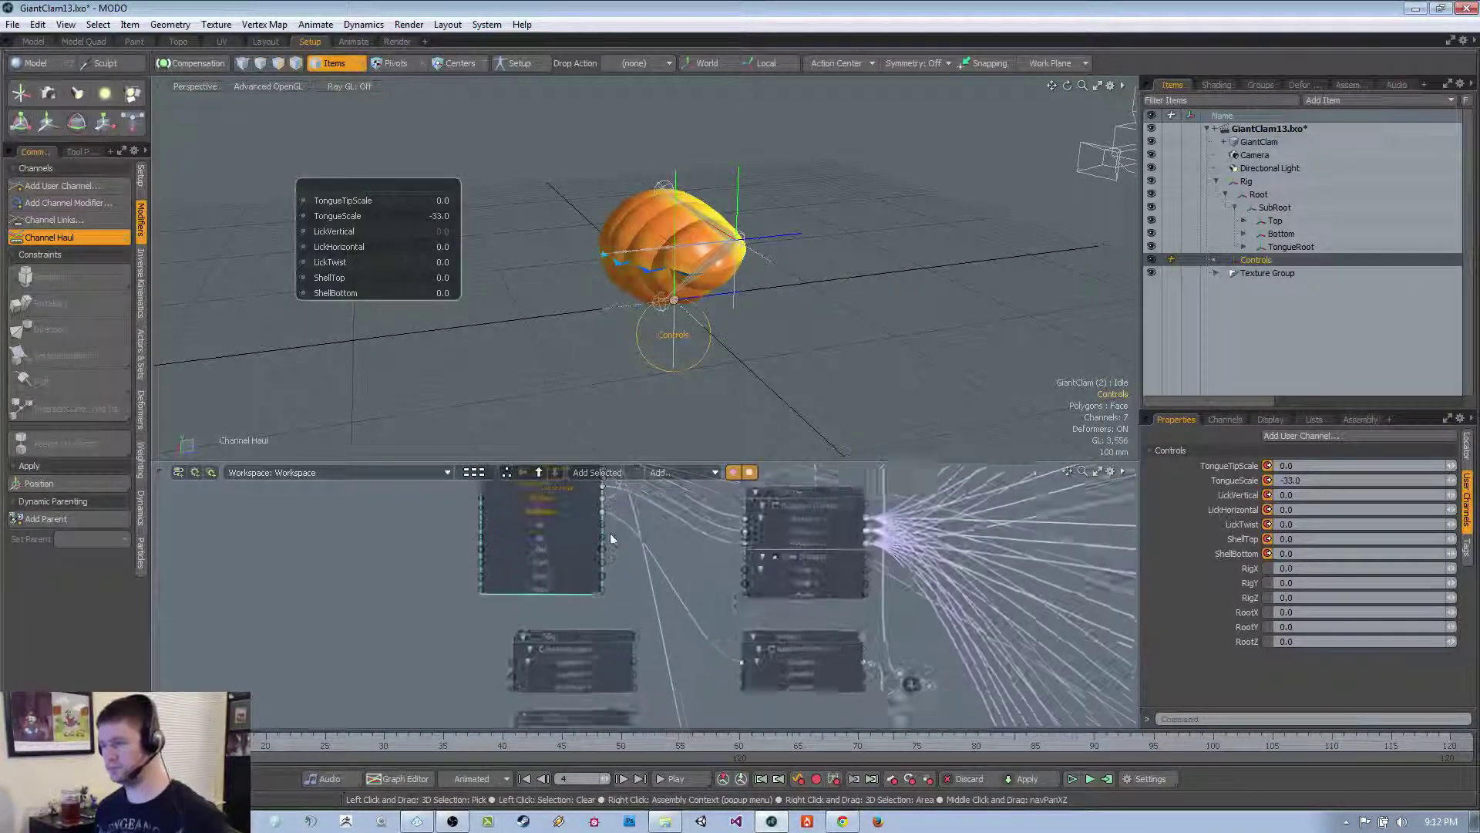
{"action": "scroll", "coordinate": [613, 551], "scroll_direction": "down", "scroll_amount": 5}
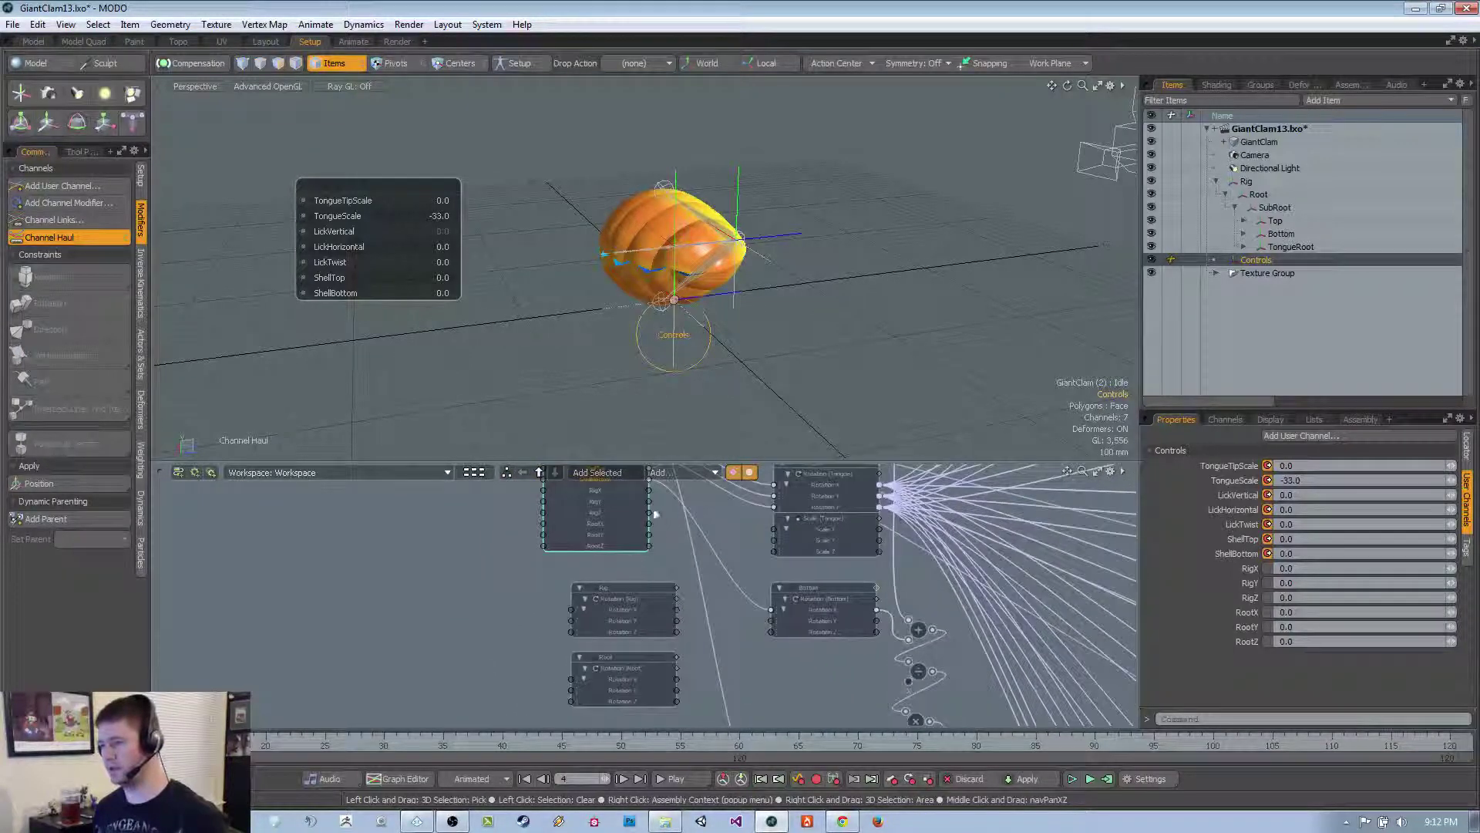
Link the RigX, RigY and RigZ channels of Controls to Rotation X, Y and Z of the Rig node
{"action": "left_click_drag", "start_coordinate": [648, 491], "coordinate": [571, 615]}
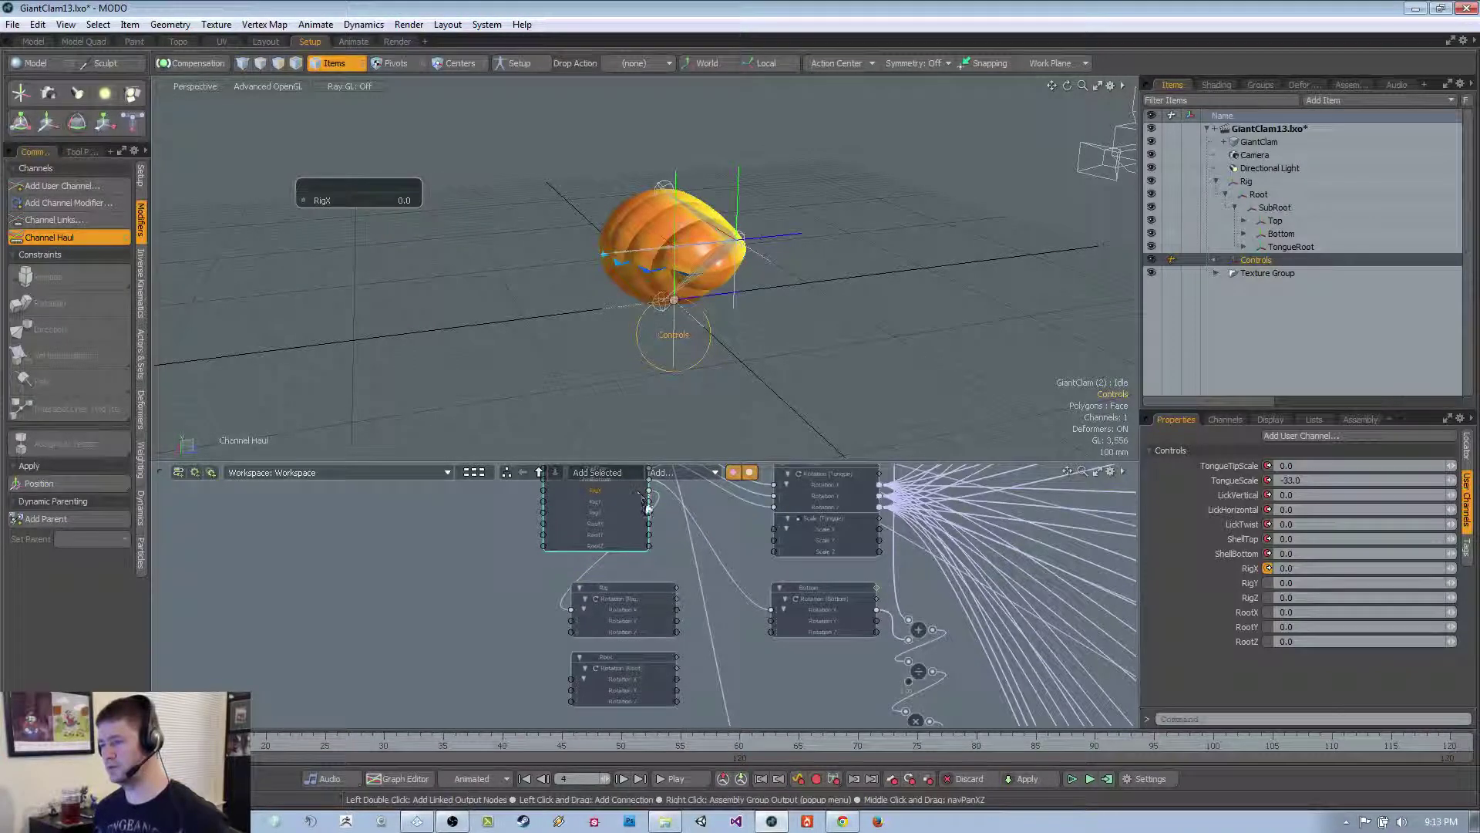
{"action": "left_click_drag", "start_coordinate": [571, 621], "coordinate": [650, 518]}
{"action": "left_click_drag", "start_coordinate": [595, 598], "coordinate": [571, 632]}
Enlarge the schematic area and link RootX, RootY and RootZ of Controls to Rotation X, Y and Z of the Root node
{"action": "middle_click_drag", "start_coordinate": [668, 558], "coordinate": [669, 551]}
{"action": "scroll", "coordinate": [668, 549], "scroll_direction": "up", "scroll_amount": 3}
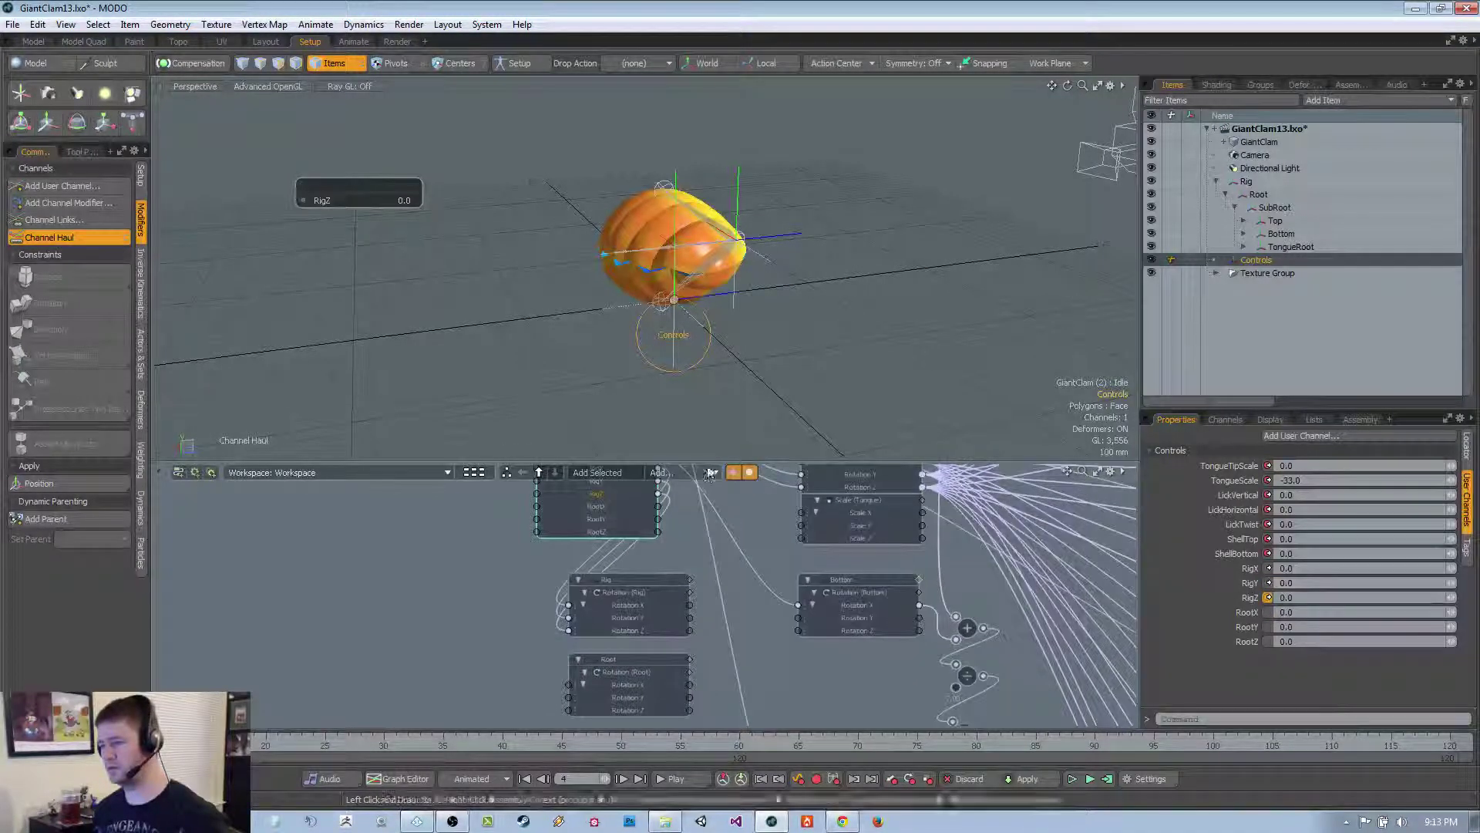
{"action": "left_click_drag", "start_coordinate": [624, 461], "coordinate": [624, 379]}
{"action": "scroll", "coordinate": [624, 464], "scroll_direction": "up", "scroll_amount": 2}
{"action": "middle_click_drag", "start_coordinate": [667, 522], "coordinate": [695, 484]}
{"action": "left_click_drag", "start_coordinate": [578, 632], "coordinate": [579, 649]}
{"action": "left_click", "coordinate": [686, 448]}
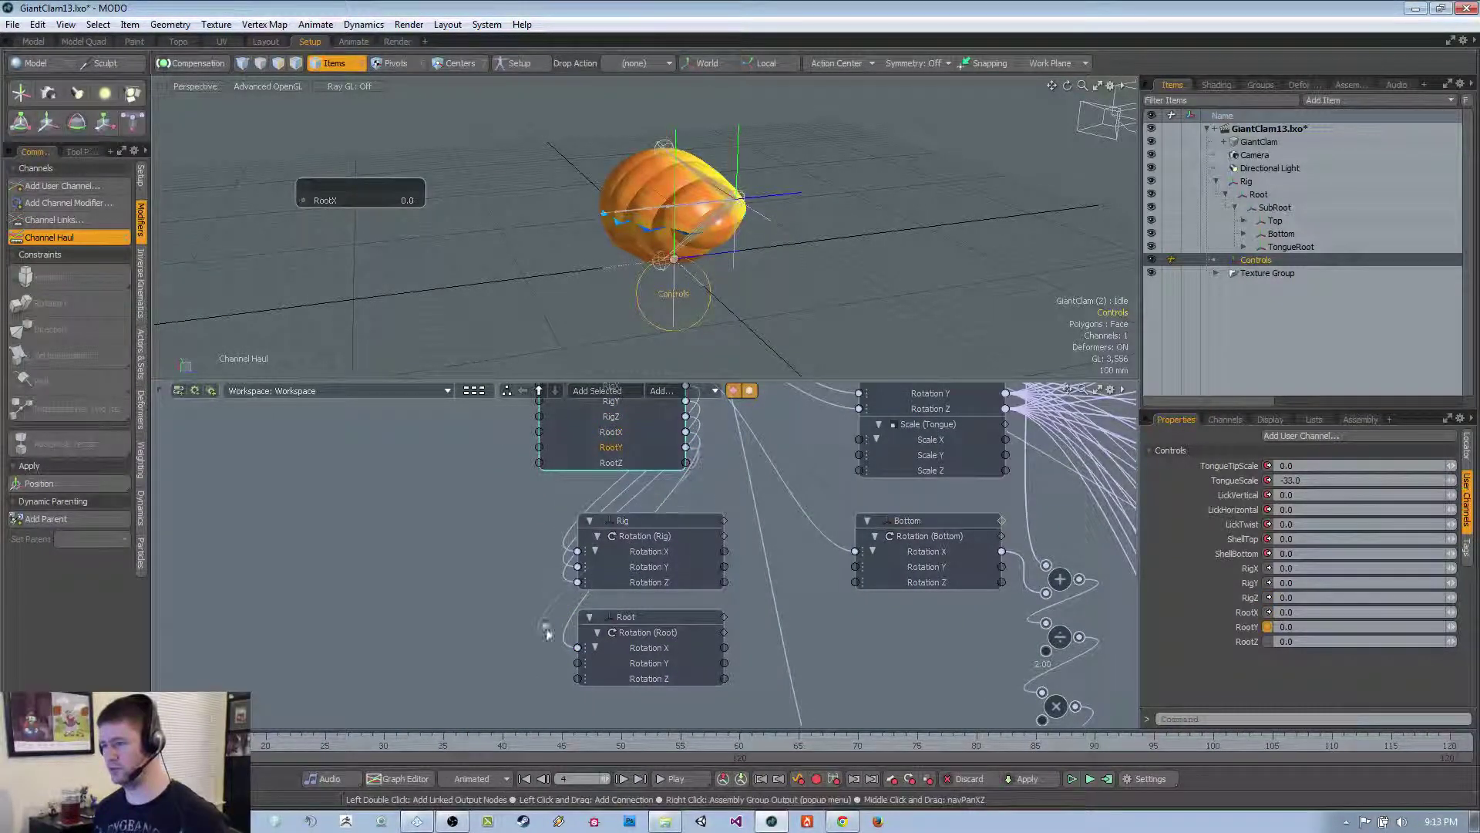
{"action": "left_click_drag", "start_coordinate": [685, 463], "coordinate": [584, 663]}
{"action": "left_click_drag", "start_coordinate": [618, 602], "coordinate": [577, 679]}
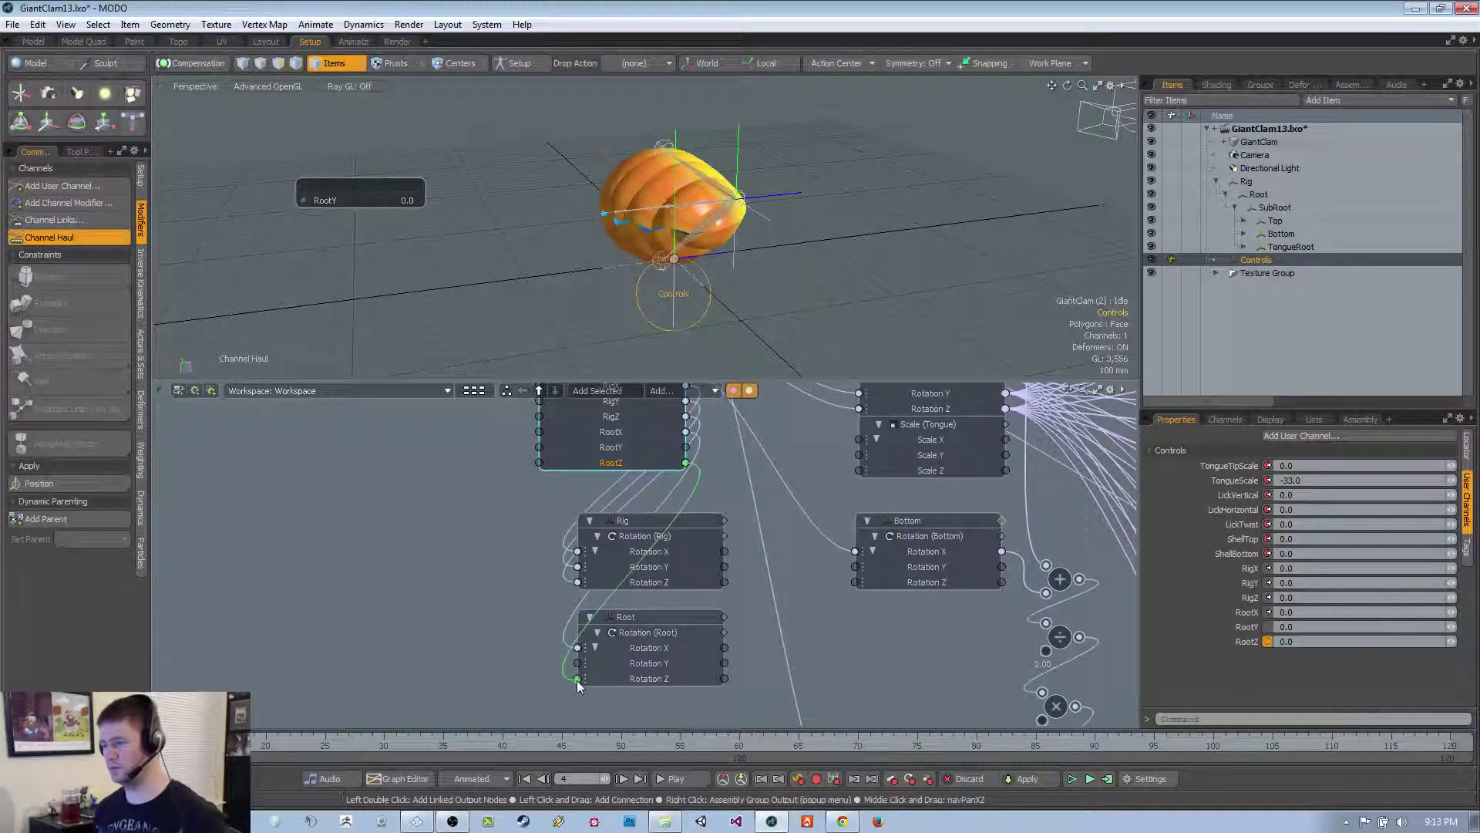
{"action": "left_click_drag", "start_coordinate": [685, 448], "coordinate": [578, 665]}
{"action": "scroll", "coordinate": [577, 665], "scroll_direction": "down", "scroll_amount": 5}
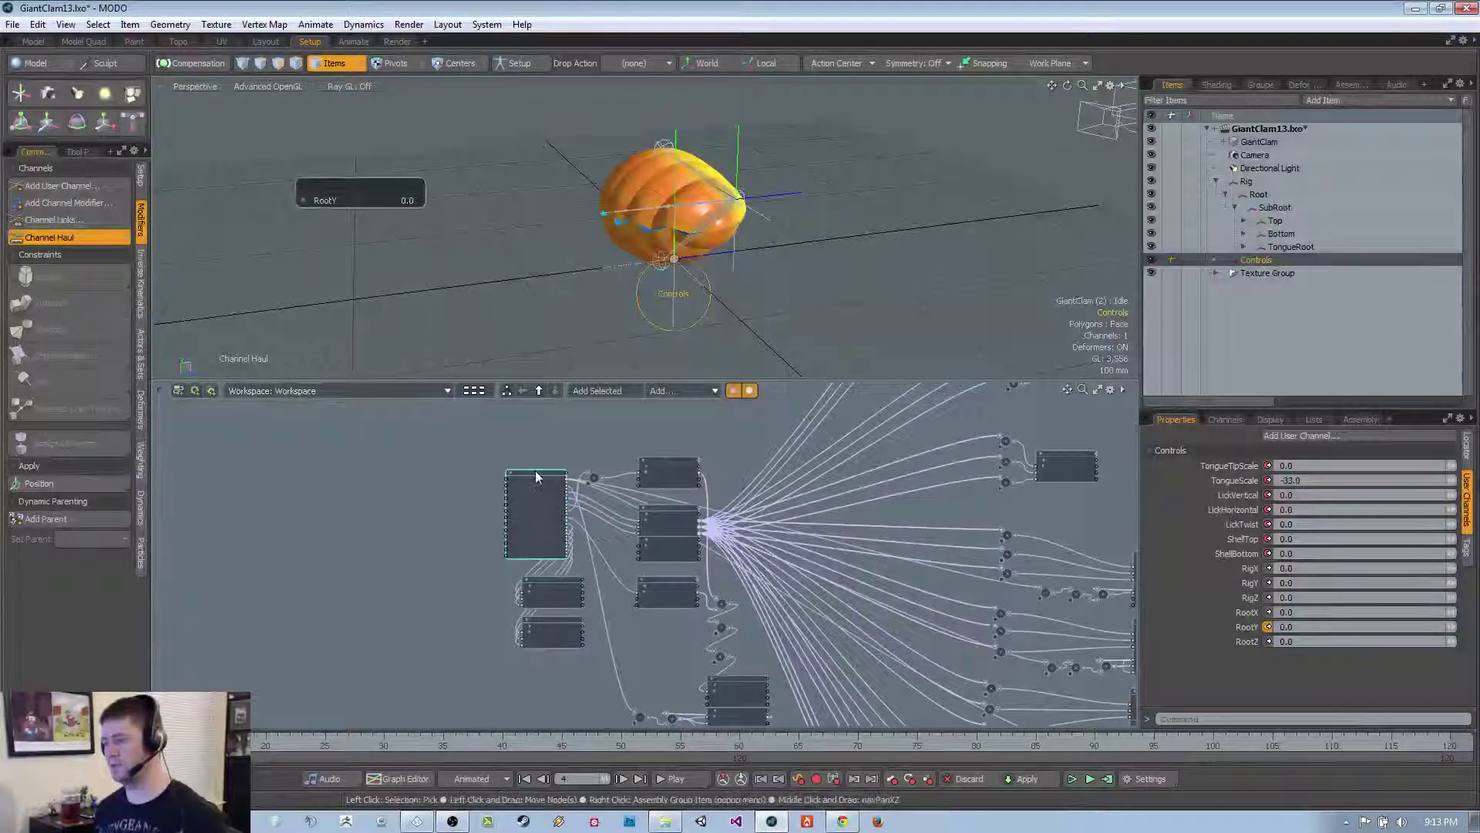
Shift the Controls node in the schematic a little to the right and clear the selection
{"action": "left_click_drag", "start_coordinate": [453, 473], "coordinate": [538, 478]}
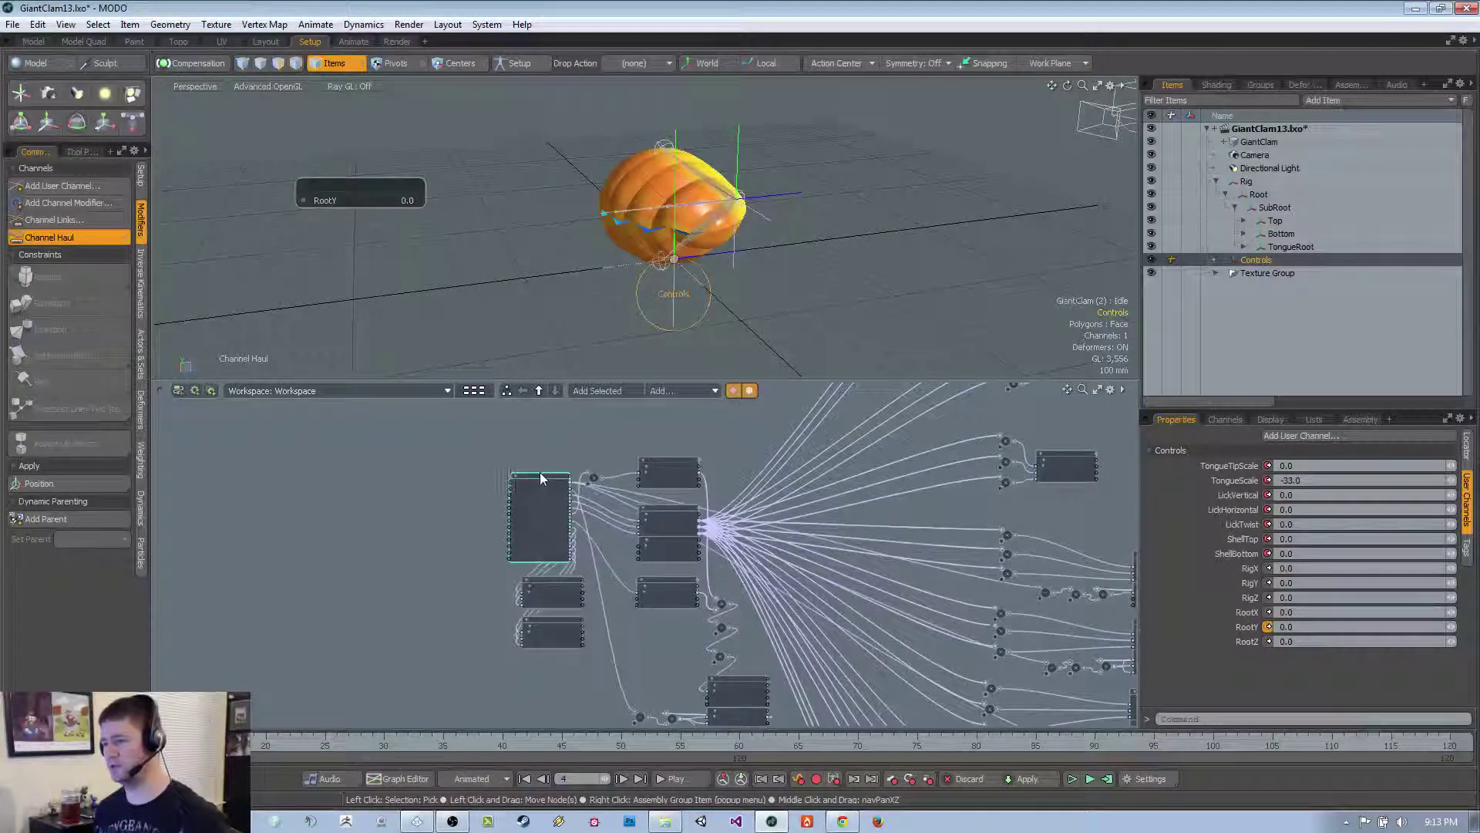
{"action": "left_click", "coordinate": [363, 516]}
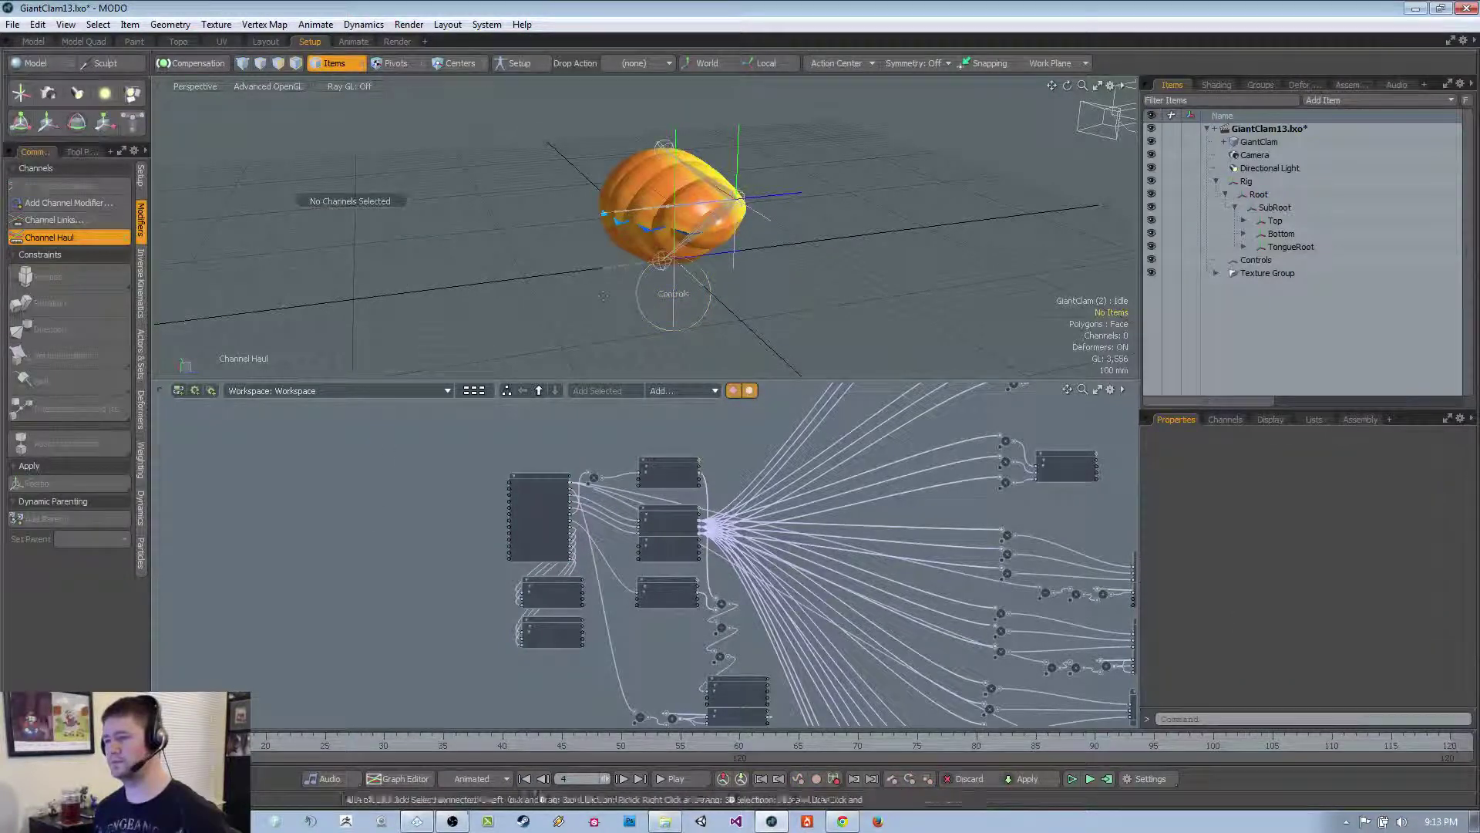
Select the Controls locator and try out the Rig rotation channels on the clam, reverting the changes
{"action": "left_click_drag", "start_coordinate": [605, 355], "coordinate": [604, 317], "text": "alt"}
{"action": "left_click", "coordinate": [649, 323]}
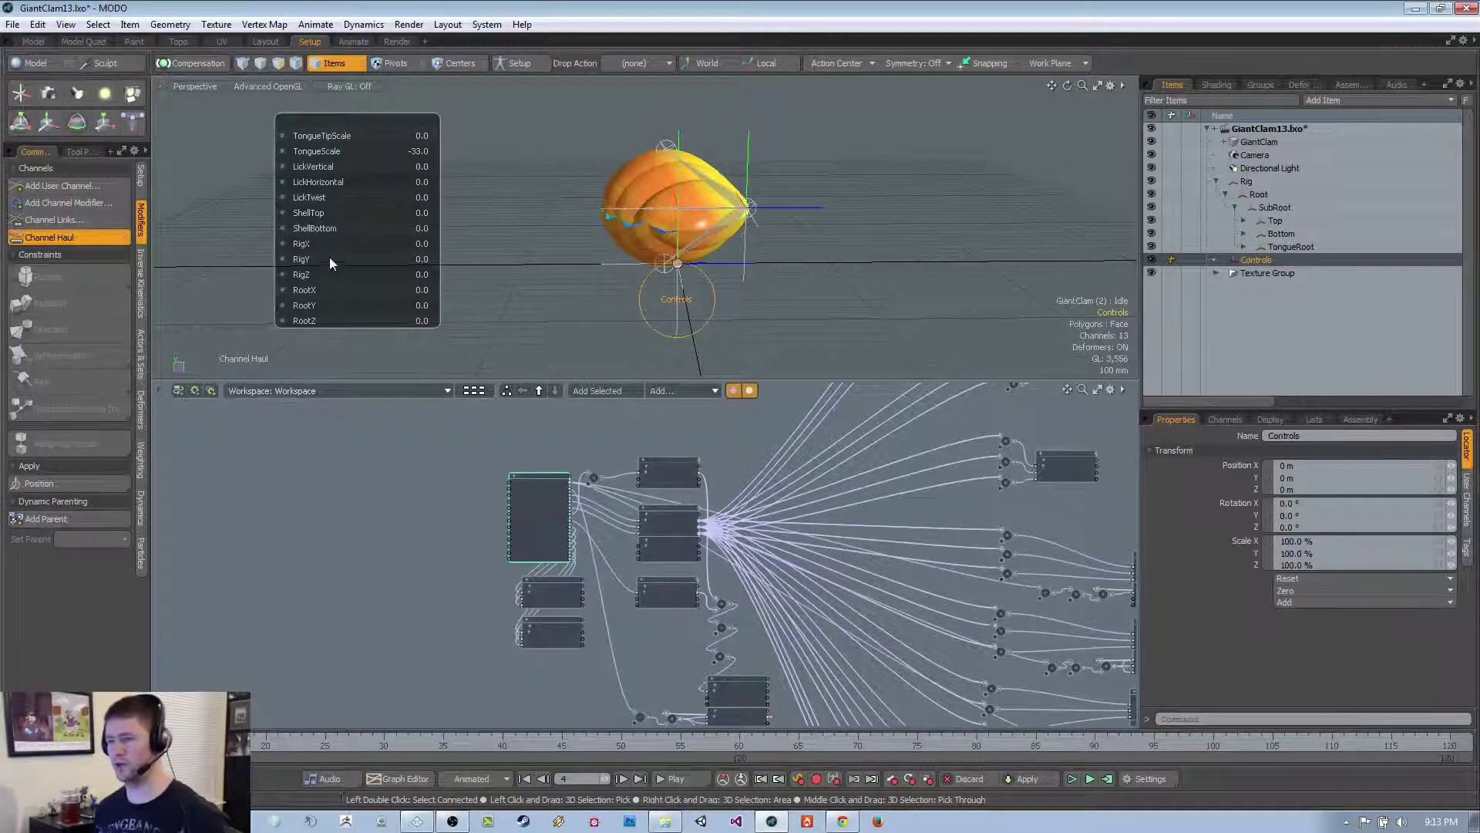
{"action": "left_click_drag", "start_coordinate": [333, 259], "coordinate": [385, 305]}
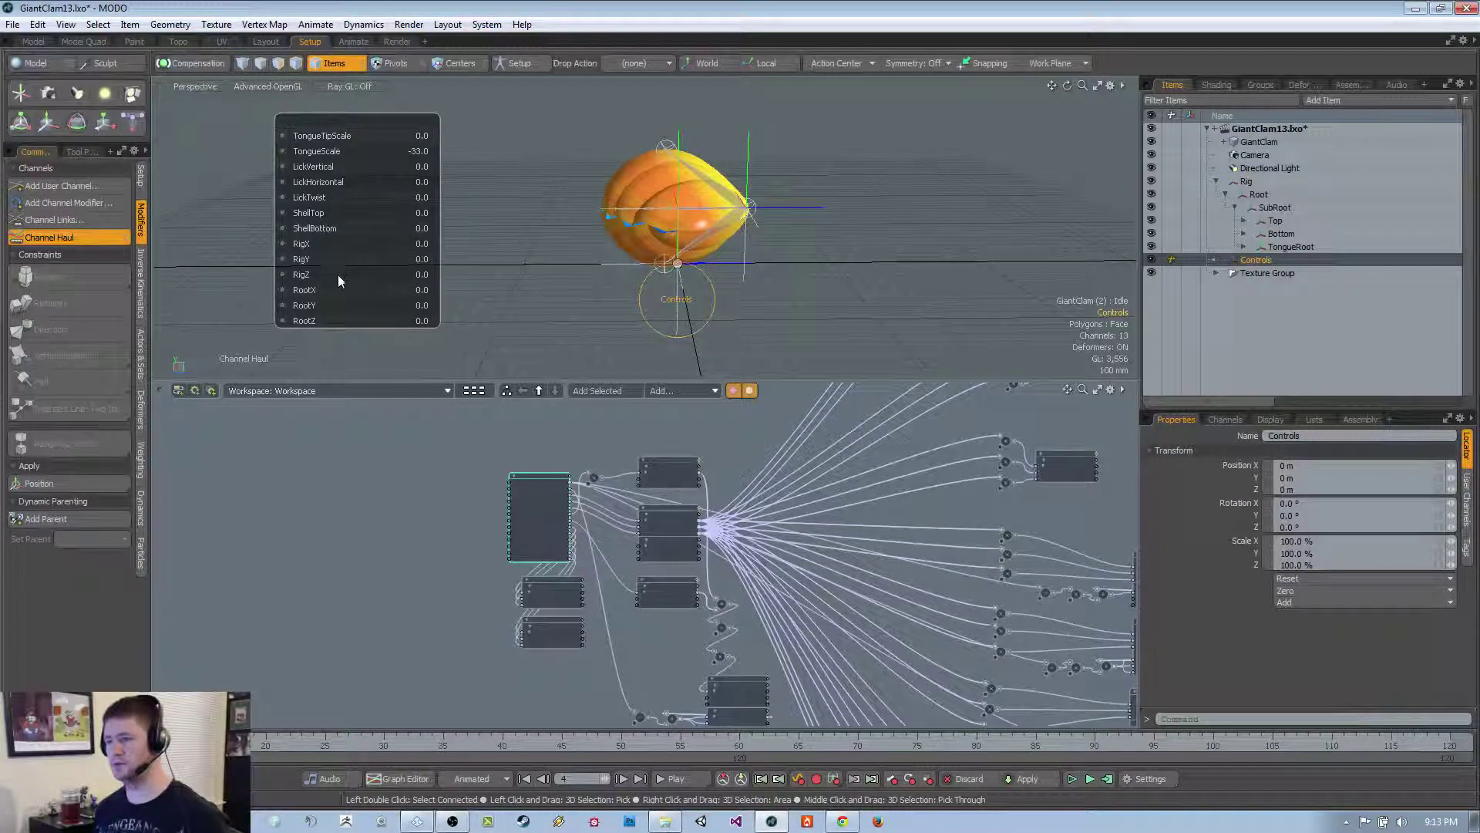
{"action": "left_click_drag", "start_coordinate": [337, 275], "coordinate": [356, 300]}
{"action": "left_click", "coordinate": [501, 253]}
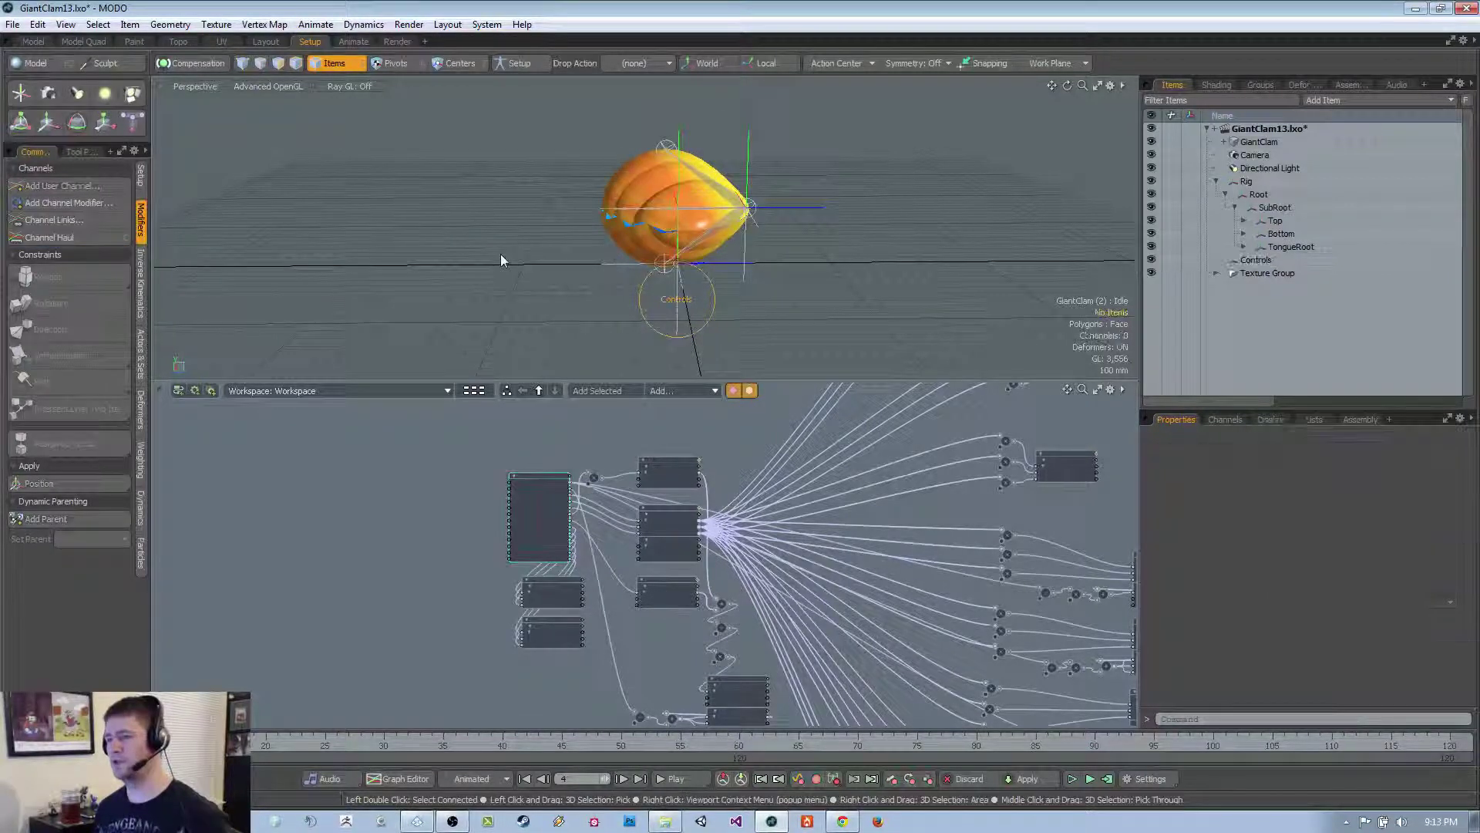
{"action": "scroll", "coordinate": [501, 255], "scroll_direction": "down", "scroll_amount": 2}
Switch to the Animate layout, make the Closed action active and view the clam from the left
{"action": "left_click", "coordinate": [334, 63]}
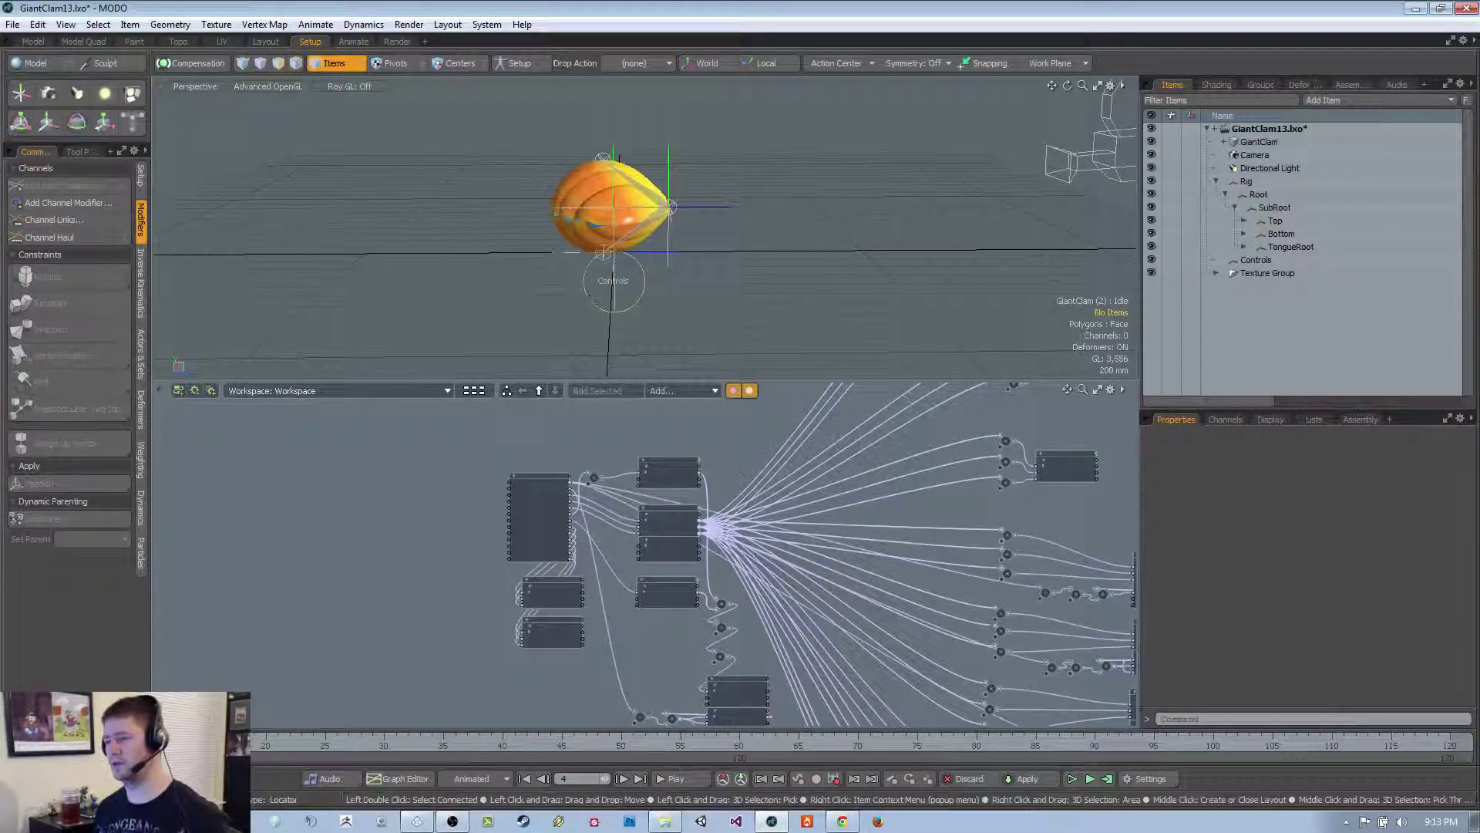
{"action": "left_click", "coordinate": [354, 41]}
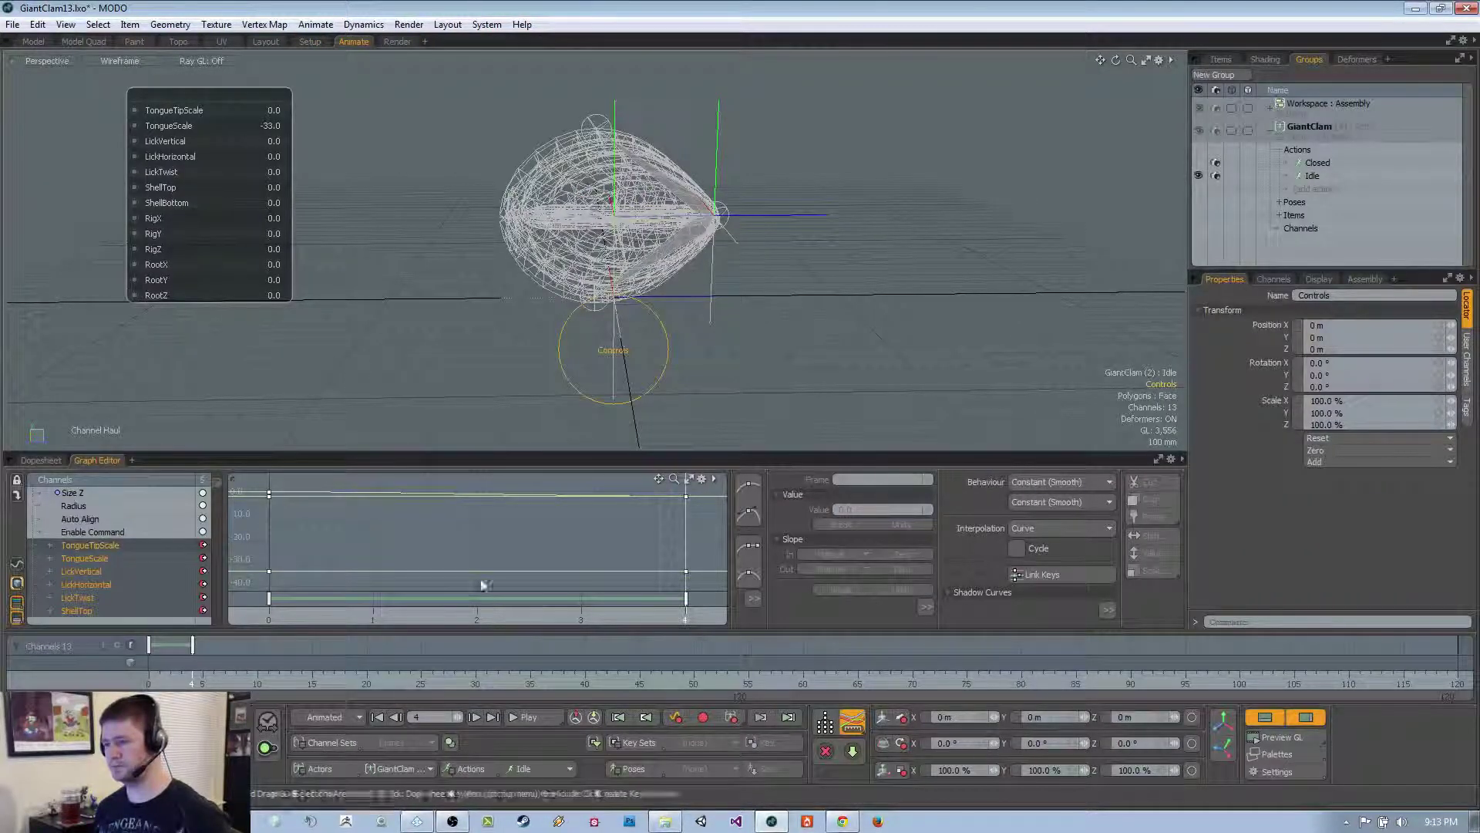
{"action": "left_click", "coordinate": [554, 768]}
{"action": "left_click", "coordinate": [552, 757]}
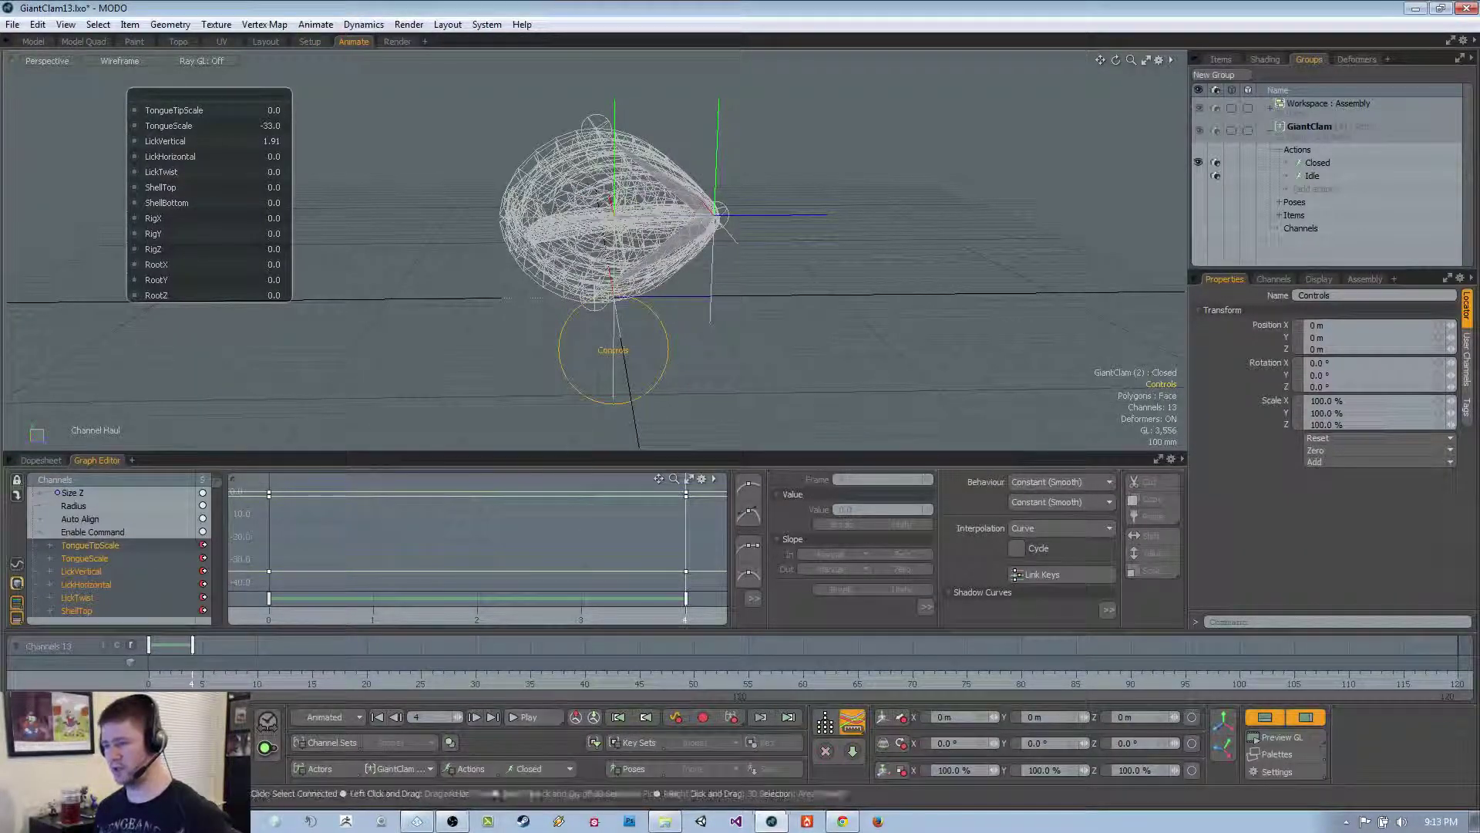
{"action": "mouse_move", "coordinate": [558, 339]}
{"action": "left_mouse_down", "text": "alt"}
{"action": "mouse_move", "coordinate": [592, 348]}
{"action": "mouse_move", "coordinate": [574, 339]}
{"action": "left_mouse_up", "text": "alt"}
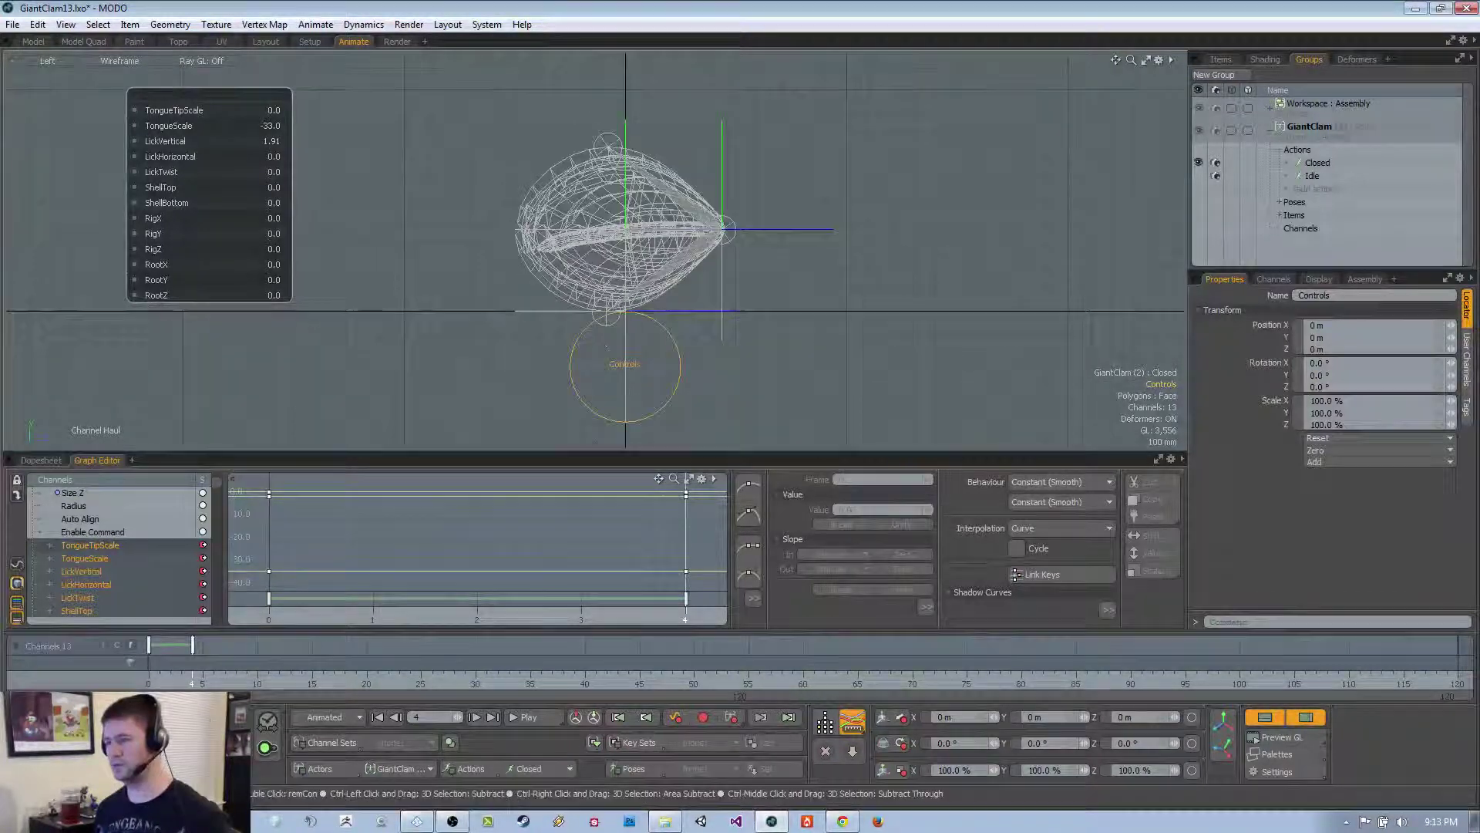
{"action": "key", "text": "KP_3"}
Compare the tongue pose of the Closed and Idle actions and examine Idle at frames 0 and 4
{"action": "left_click", "coordinate": [555, 773]}
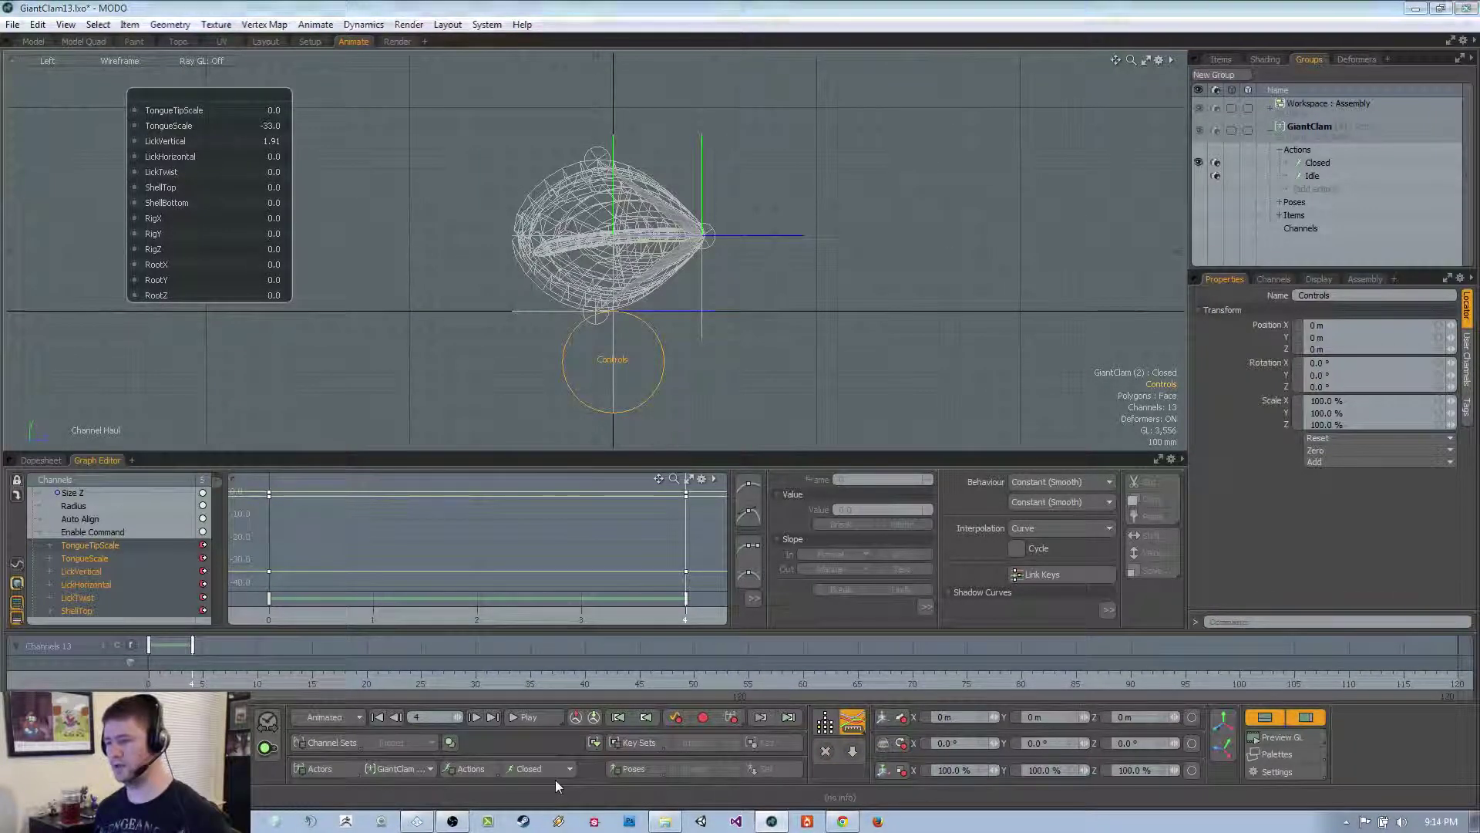
{"action": "left_click", "coordinate": [552, 759]}
{"action": "left_click", "coordinate": [547, 756]}
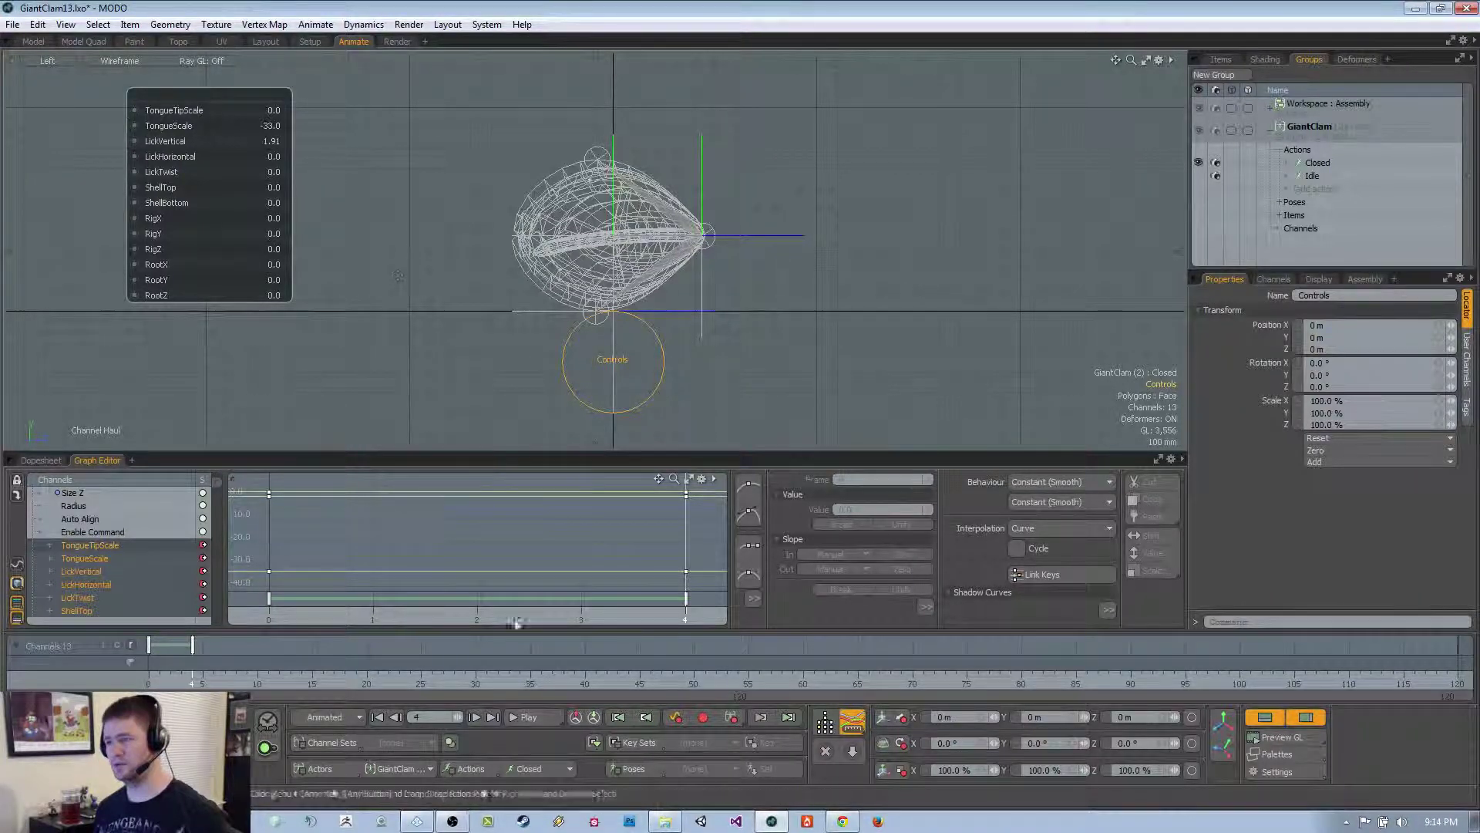
{"action": "left_click", "coordinate": [553, 780]}
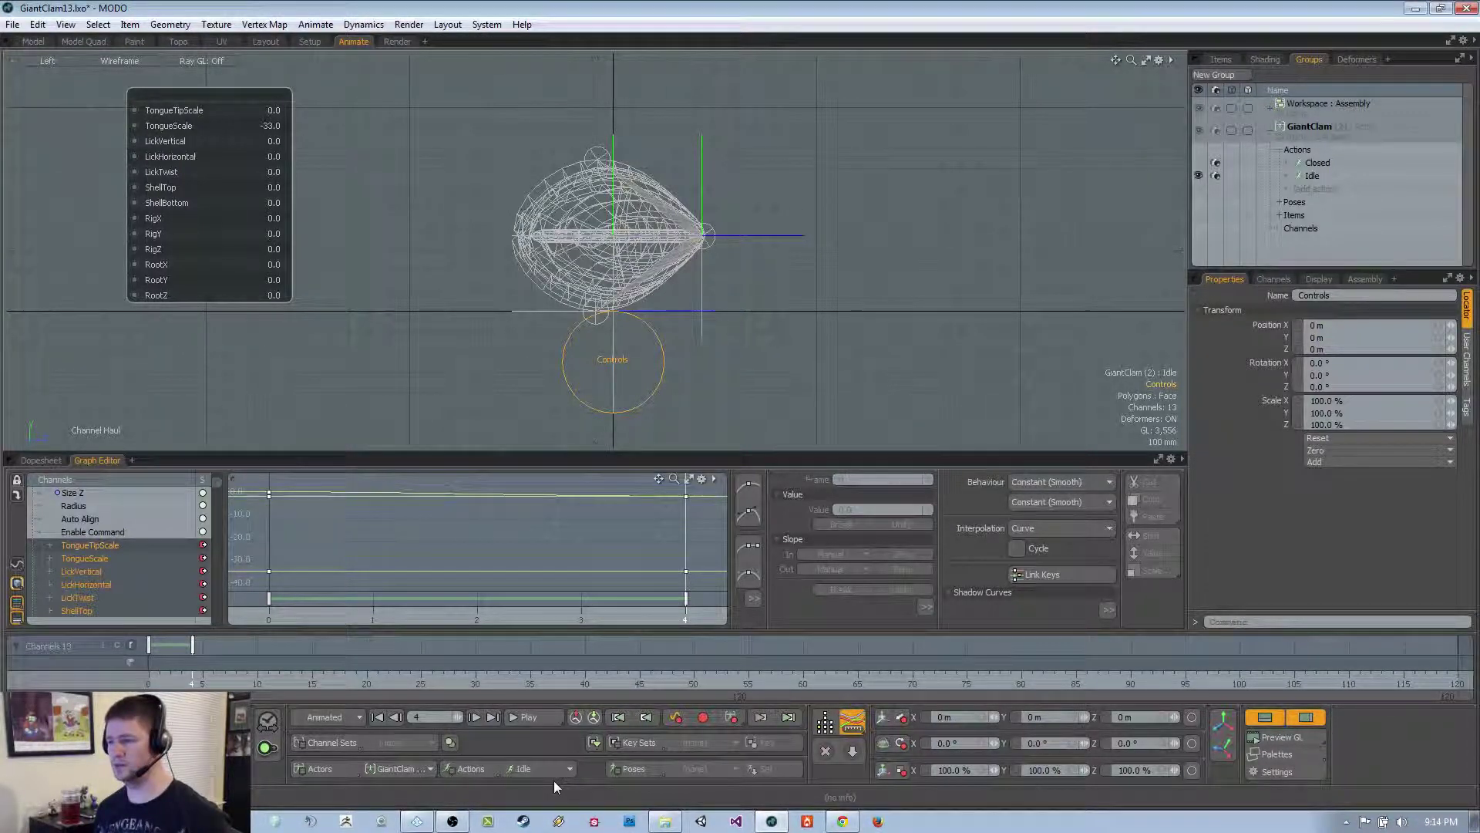
{"action": "left_click_drag", "start_coordinate": [634, 613], "coordinate": [214, 610]}
{"action": "mouse_move", "coordinate": [149, 684]}
{"action": "left_mouse_down"}
{"action": "mouse_move", "coordinate": [192, 685]}
{"action": "mouse_move", "coordinate": [148, 685]}
{"action": "left_mouse_up"}
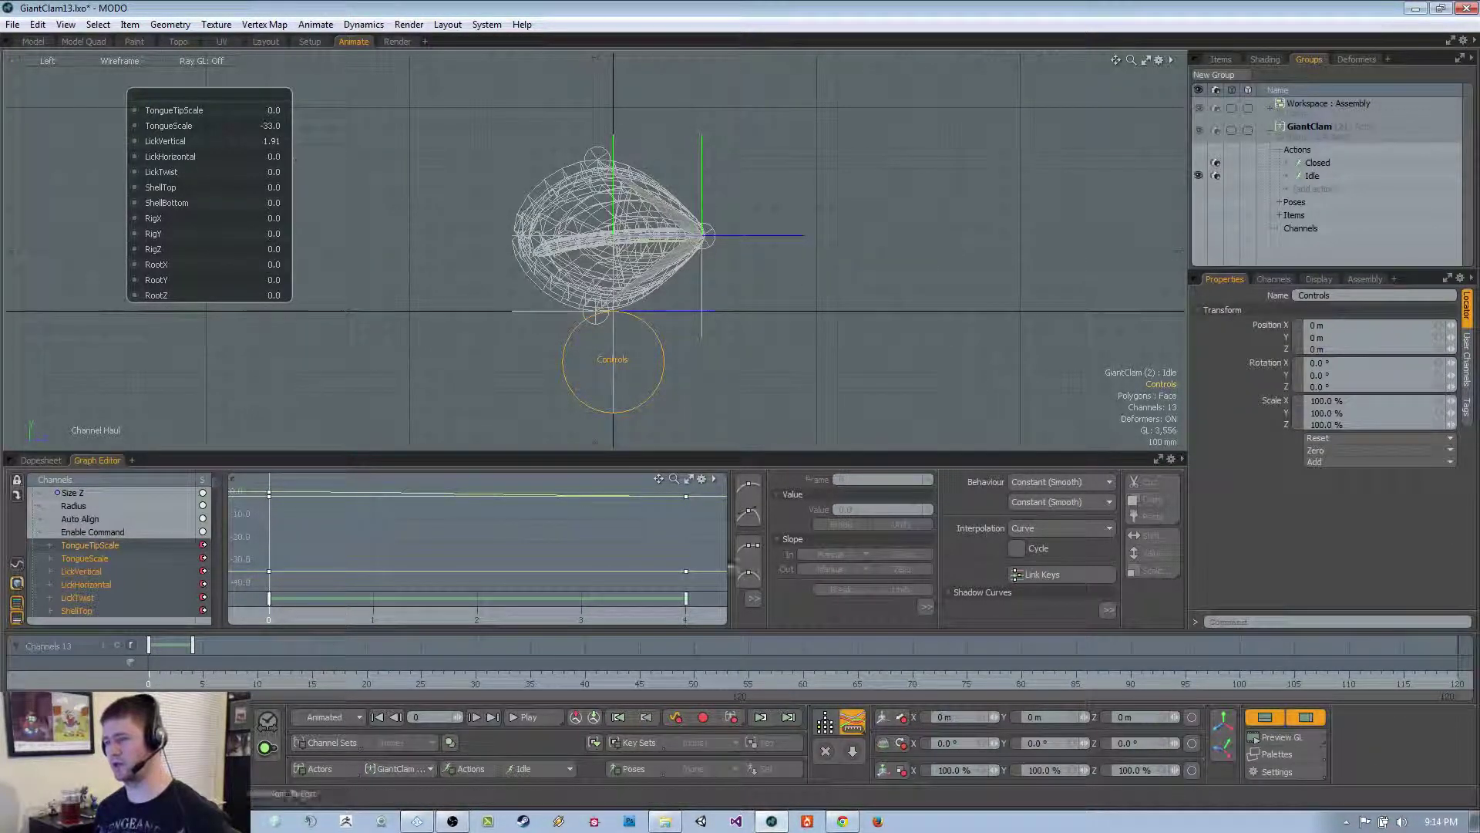
{"action": "left_click", "coordinate": [192, 684]}
{"action": "left_click", "coordinate": [269, 618]}
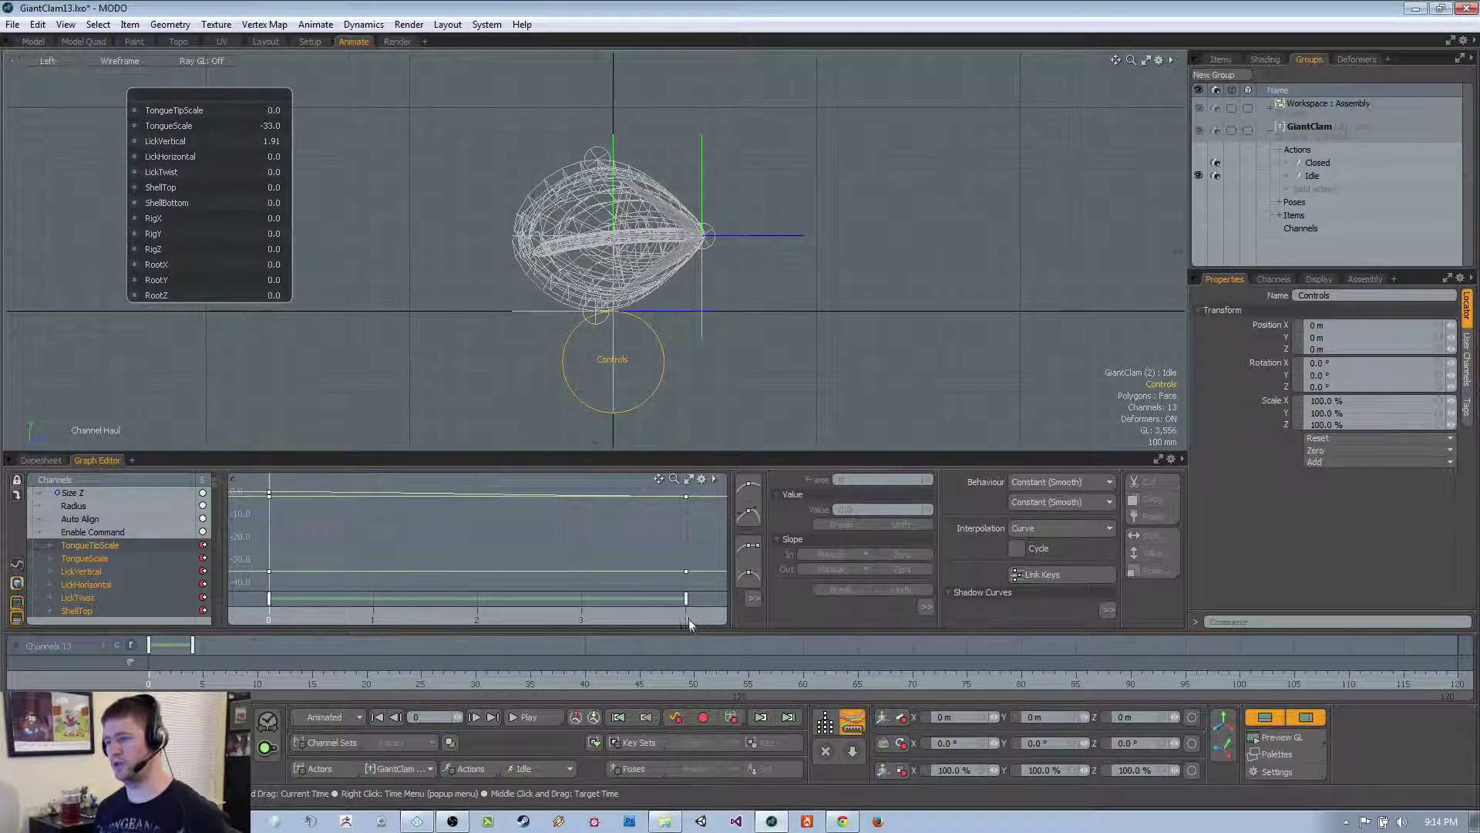
Set LickVertical to 1.91 at frame 4 of the Idle action and compare the pose with the Closed action
{"action": "left_click", "coordinate": [687, 618]}
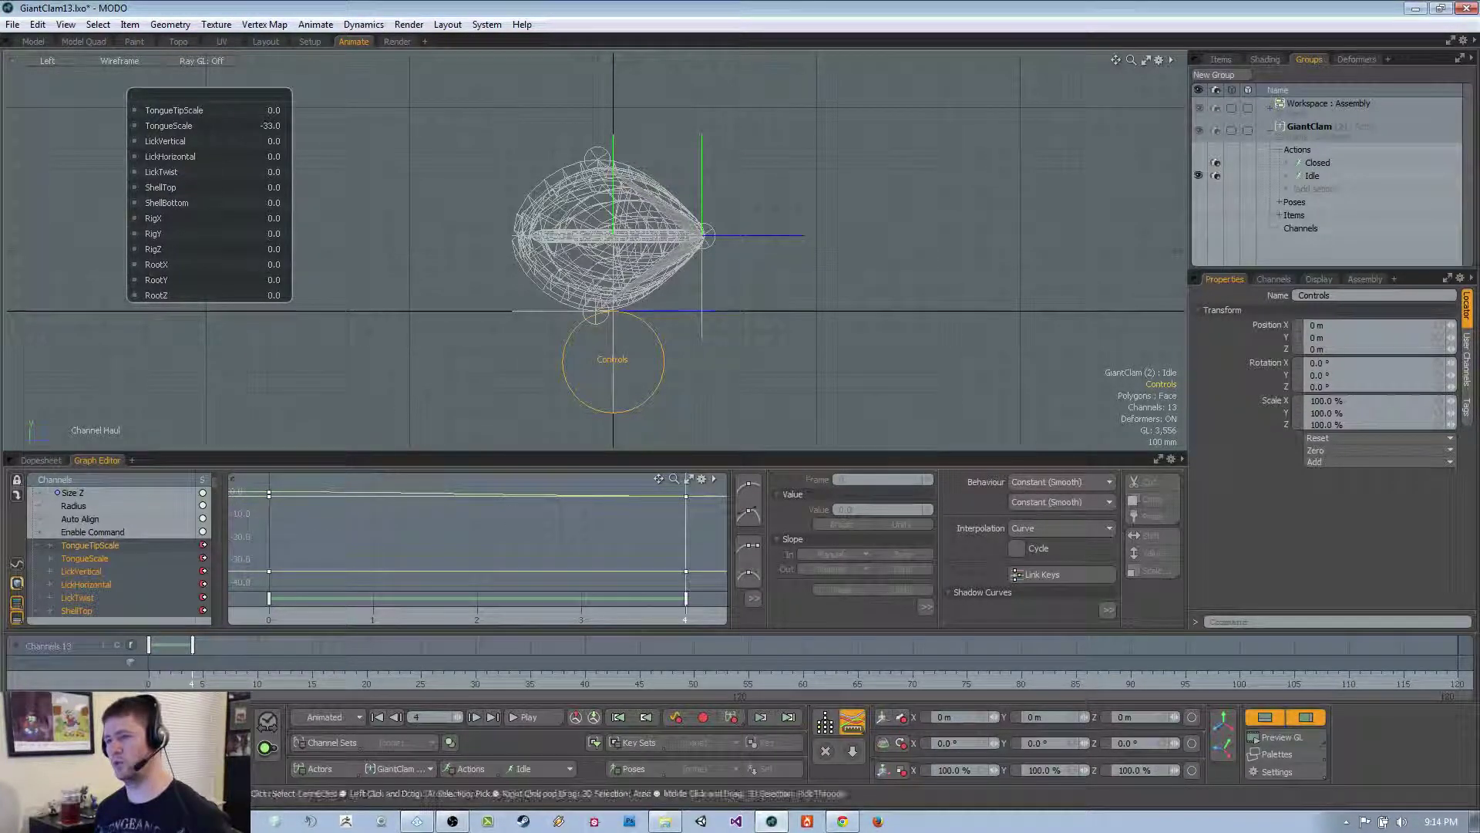
{"action": "left_click", "coordinate": [275, 142]}
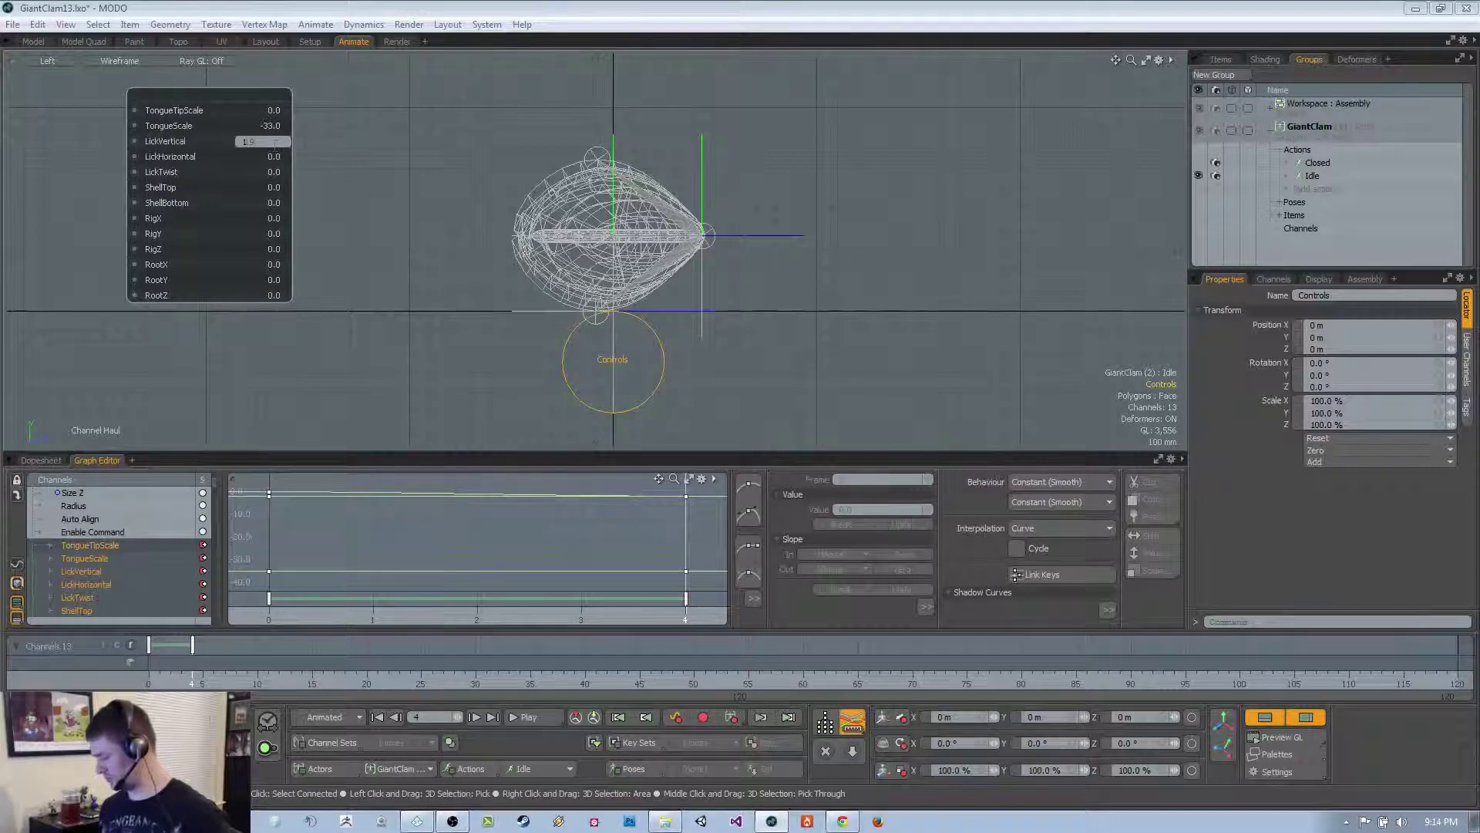
{"action": "type", "text": "1.9"}
{"action": "key", "text": "Return"}
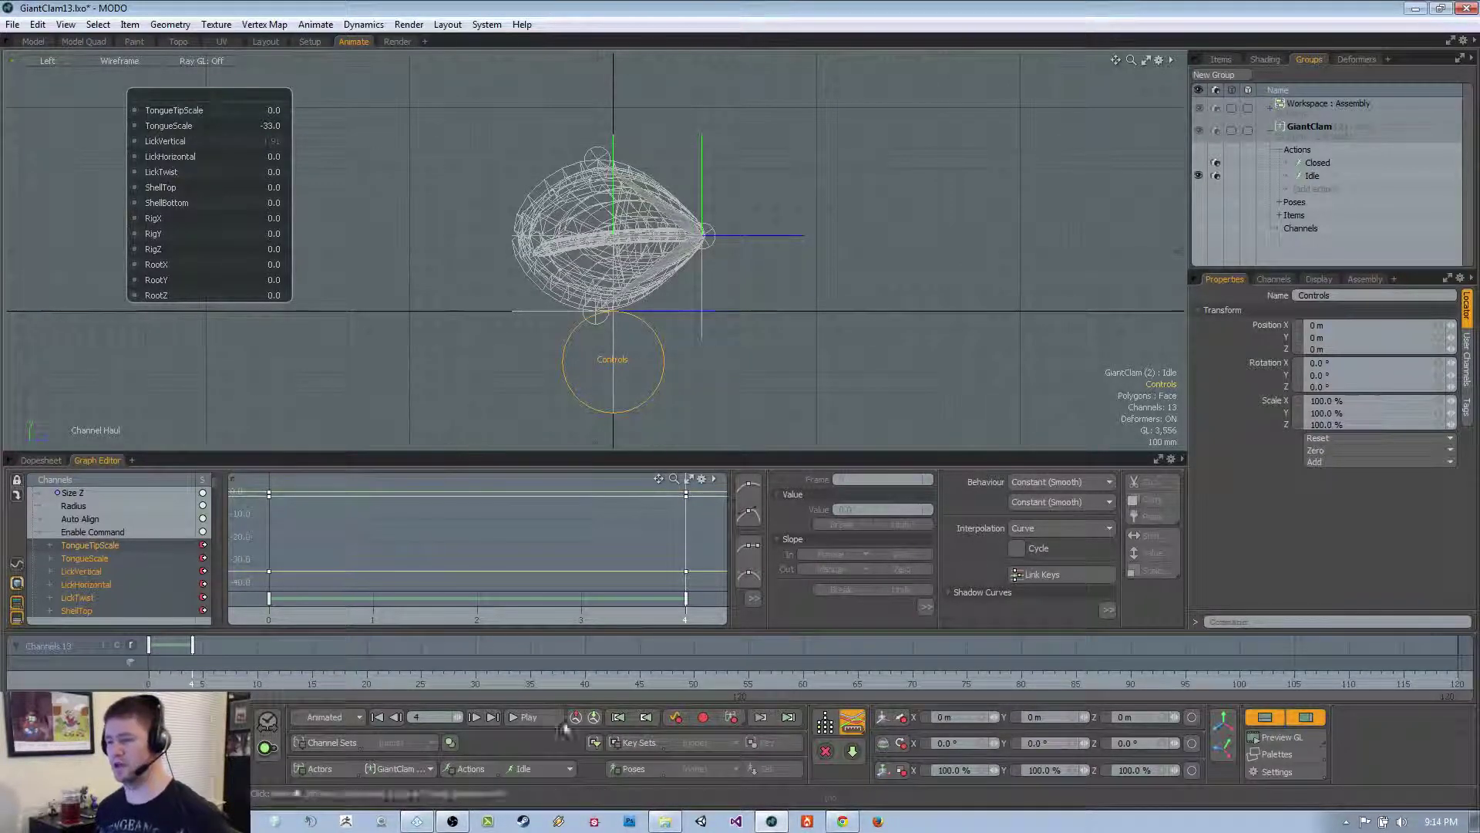
{"action": "left_click", "coordinate": [551, 770]}
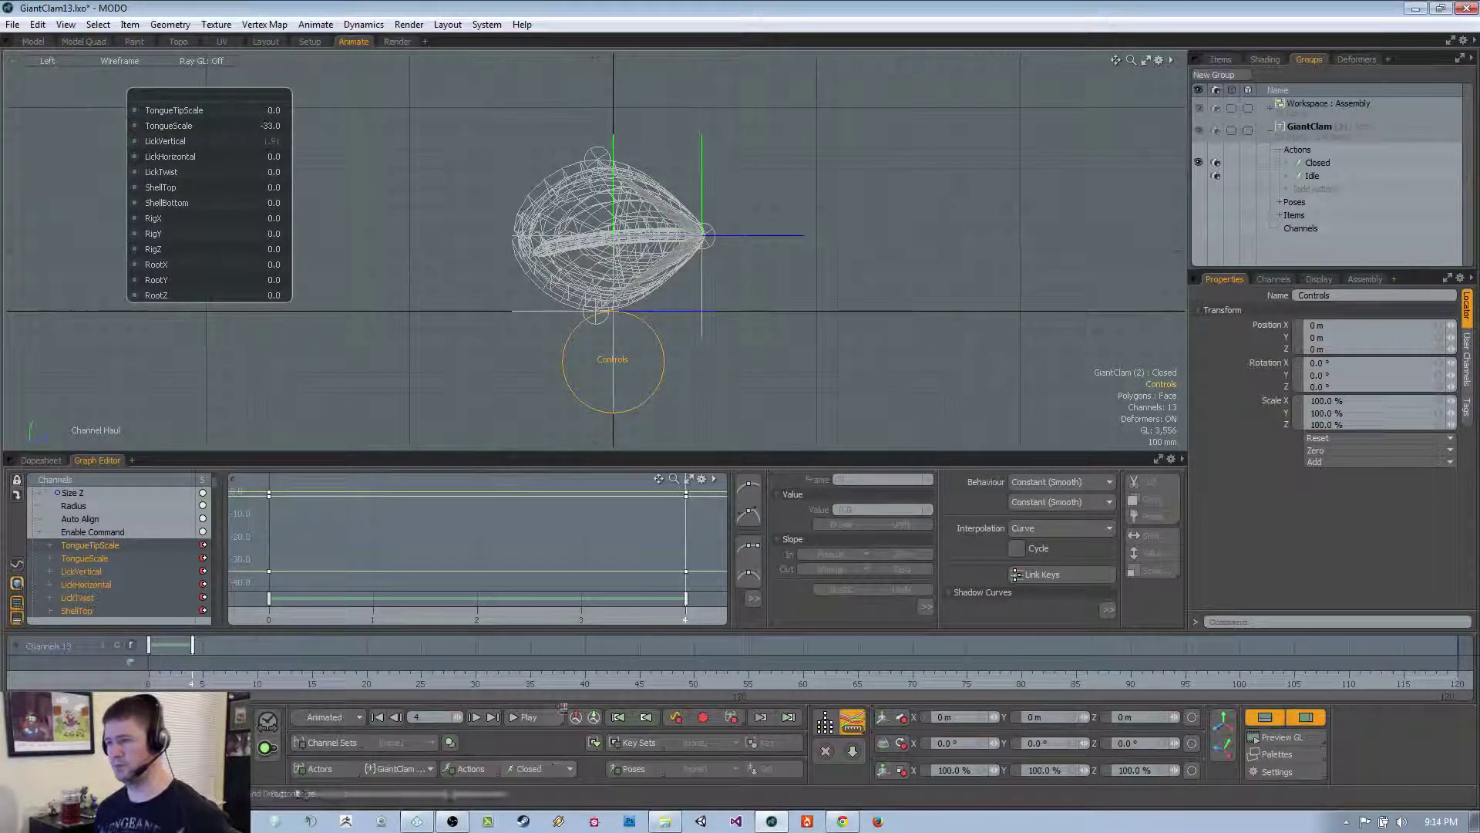
{"action": "left_click", "coordinate": [546, 771]}
{"action": "left_click", "coordinate": [547, 778]}
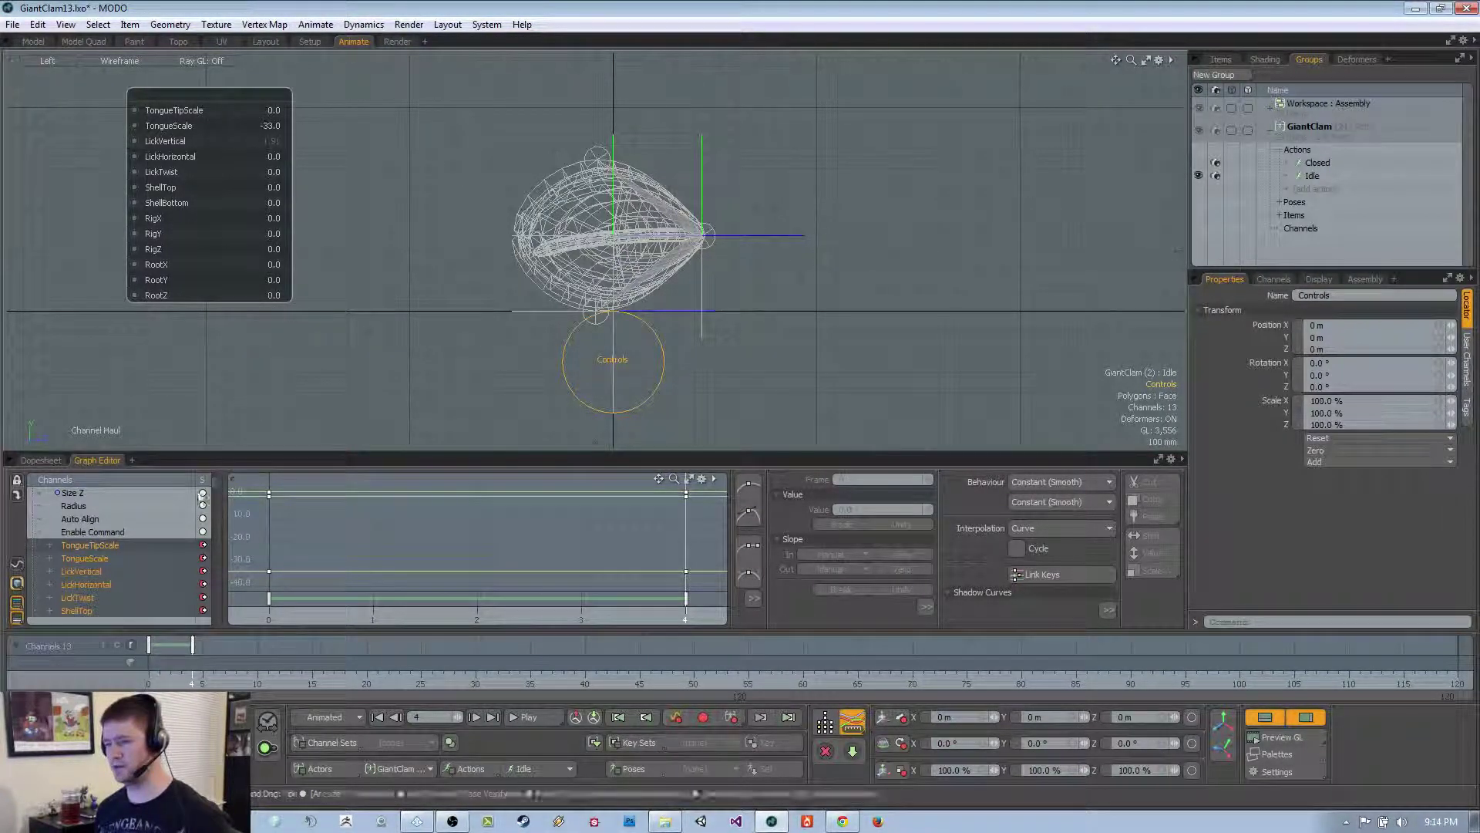
Enlarge the graph editor to list all Controls user channels and go to frame 0 of the Idle action
{"action": "left_click_drag", "start_coordinate": [198, 454], "coordinate": [199, 374]}
{"action": "scroll", "coordinate": [159, 520], "scroll_direction": "down", "scroll_amount": 1}
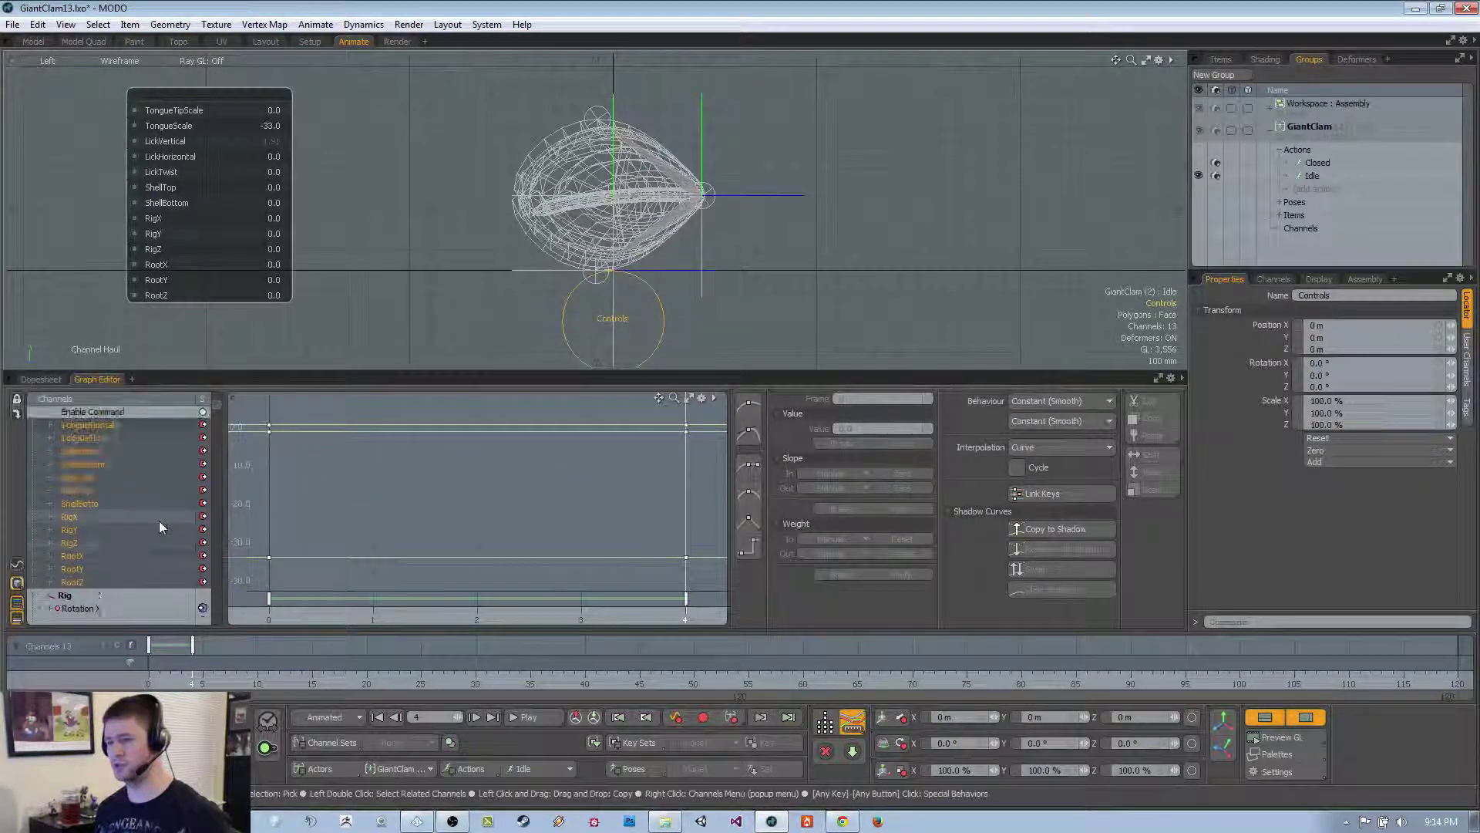
{"action": "left_click", "coordinate": [377, 717]}
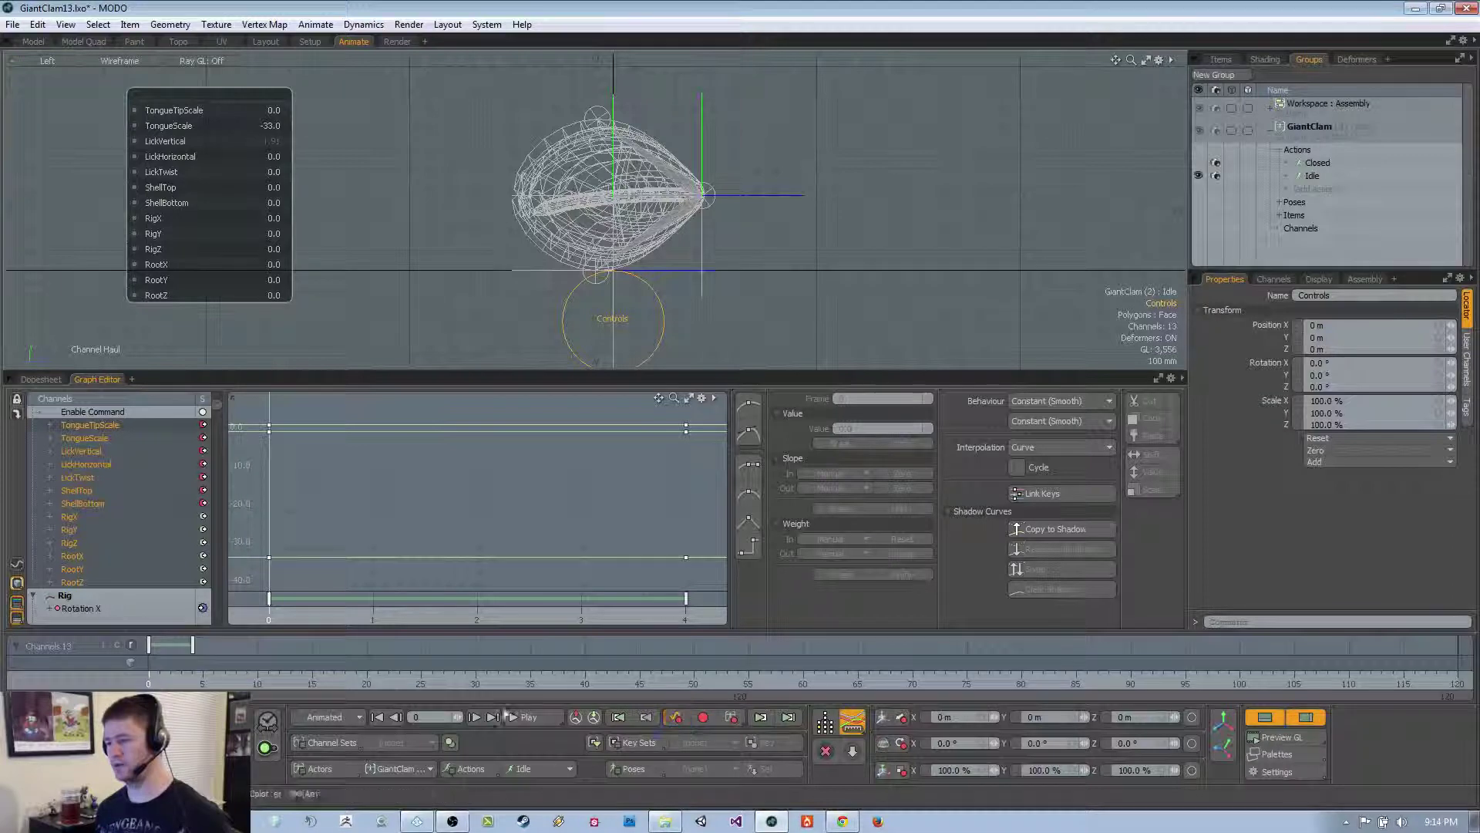
Switch to the Closed action and key all Controls user channels at frames 0 and 4
{"action": "left_click", "coordinate": [529, 772]}
{"action": "left_click", "coordinate": [534, 766]}
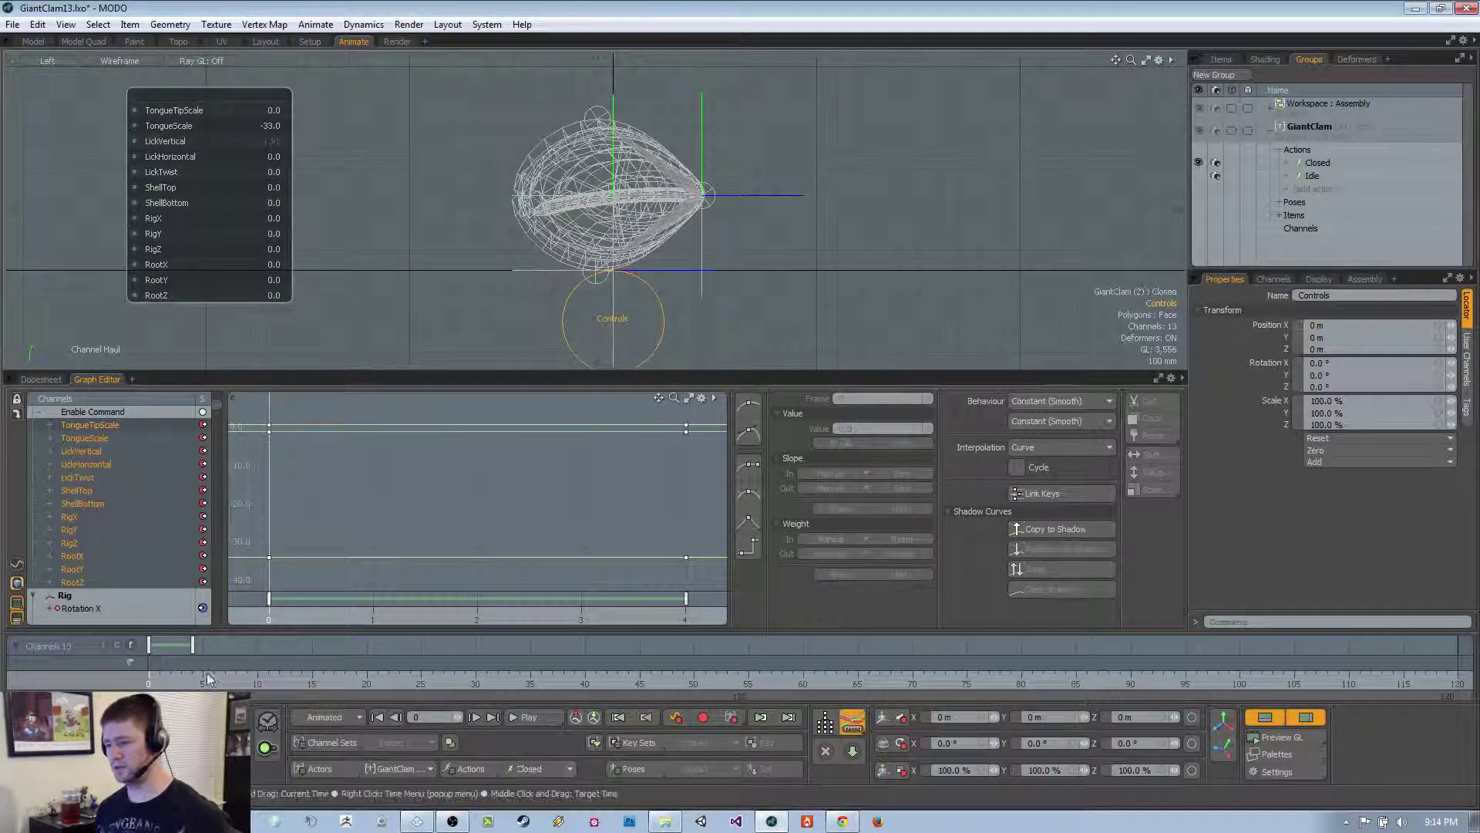
{"action": "left_click", "coordinate": [675, 718]}
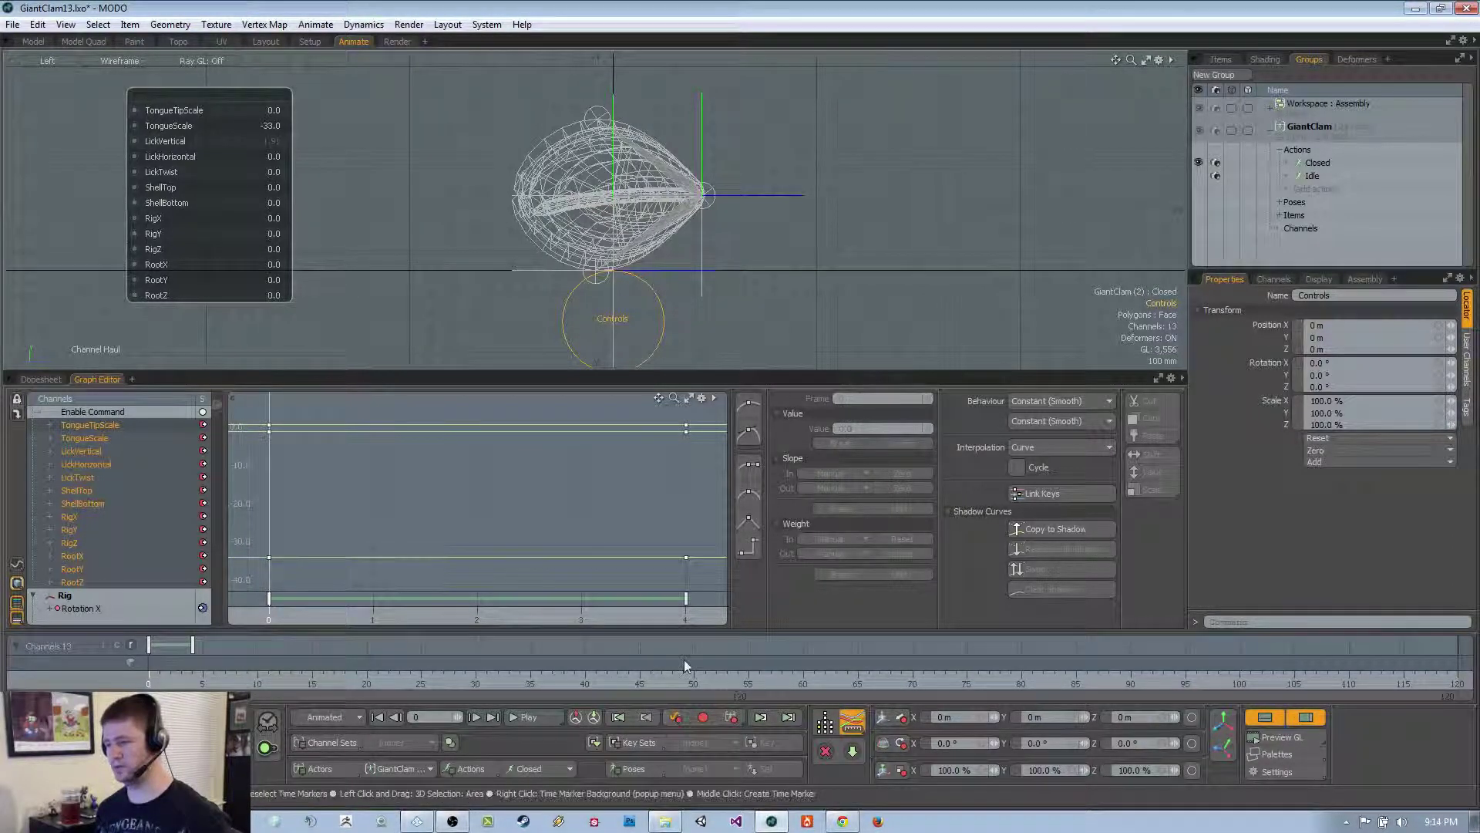
{"action": "left_click", "coordinate": [688, 618]}
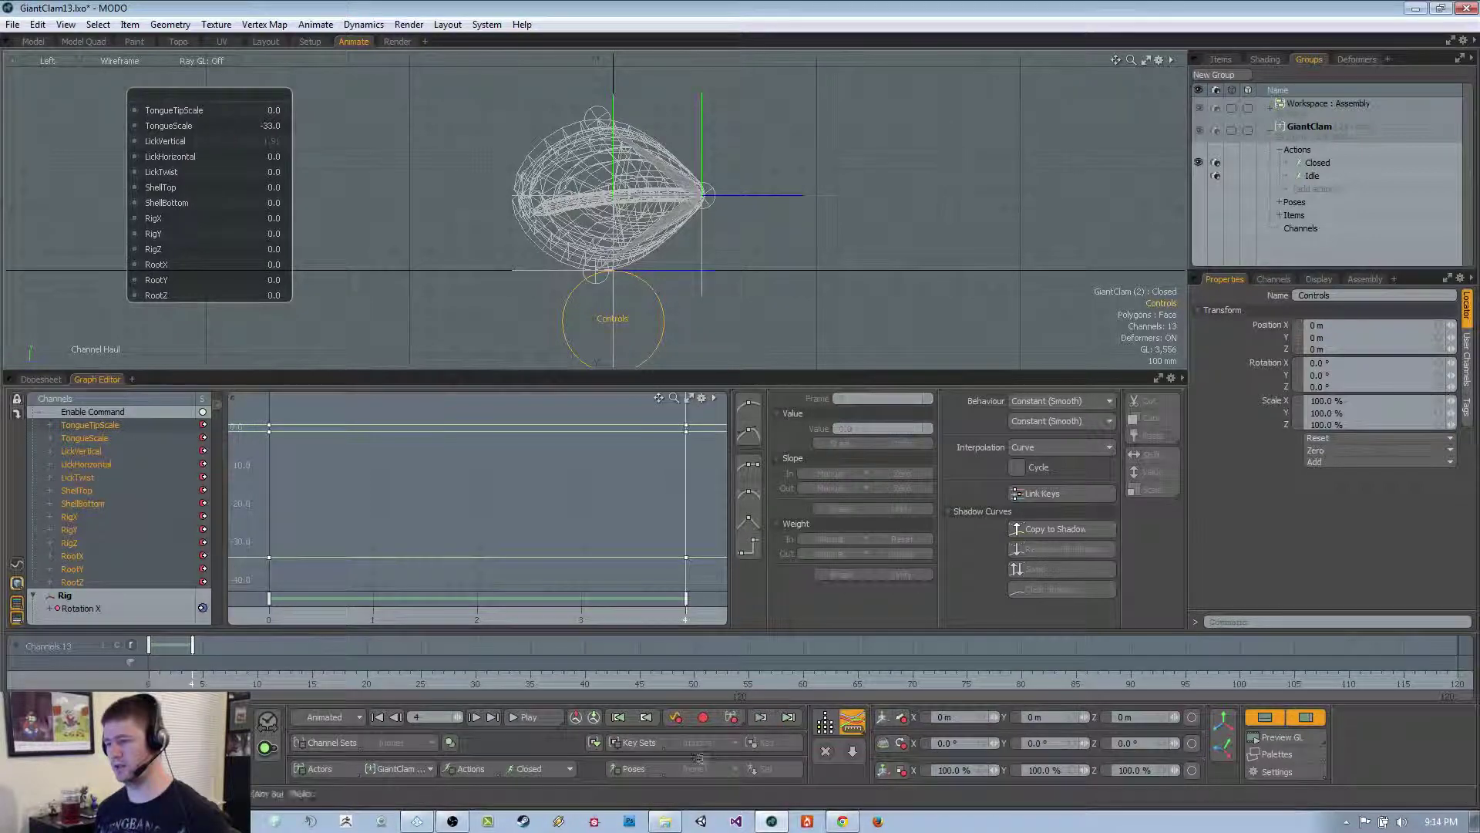
{"action": "left_click", "coordinate": [682, 719]}
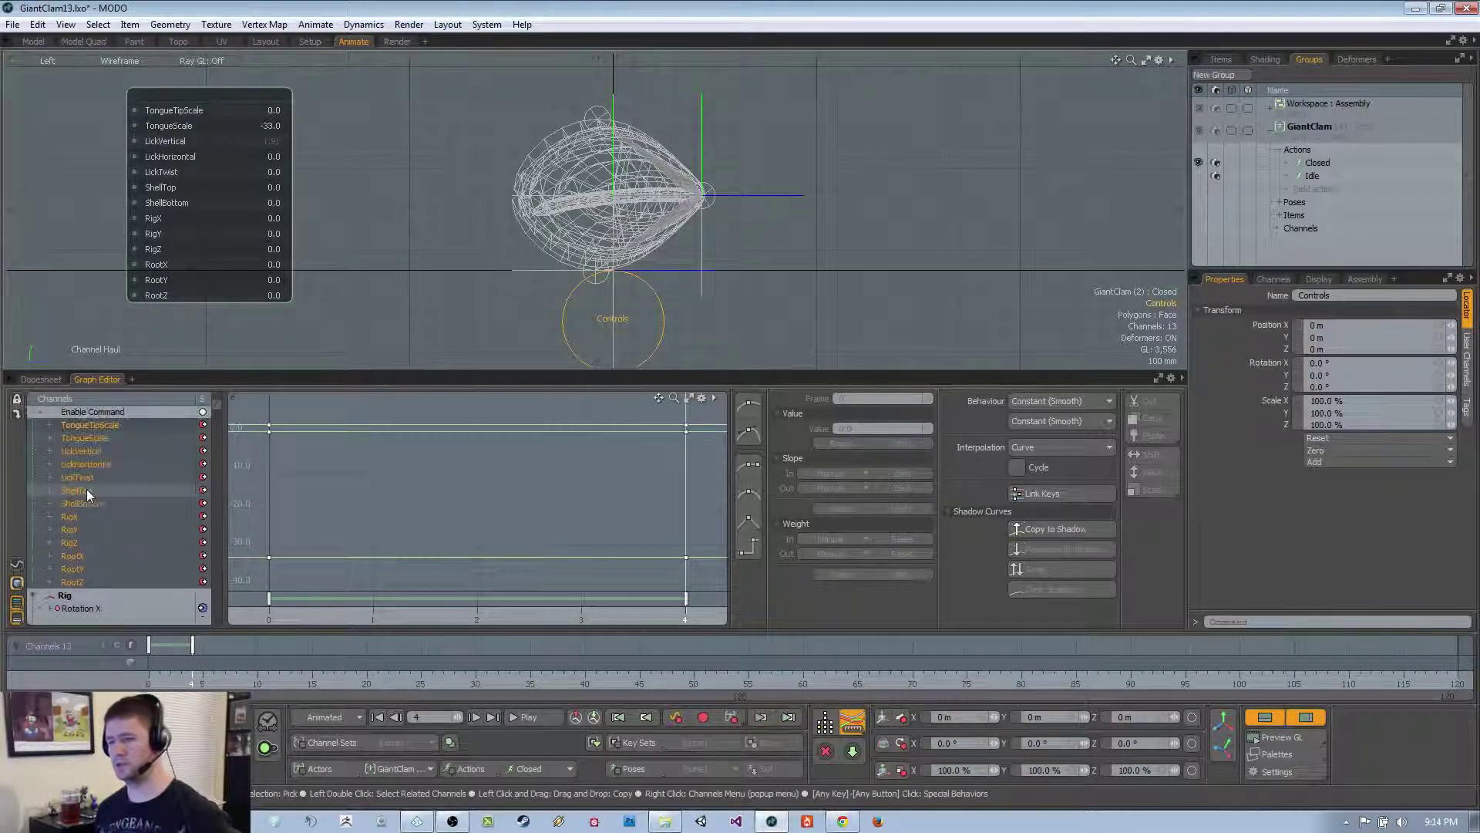
Zoom out on the clam, clear the Controls selection and save the scene
{"action": "mouse_move", "coordinate": [637, 633]}
{"action": "left_mouse_down"}
{"action": "mouse_move", "coordinate": [581, 621]}
{"action": "mouse_move", "coordinate": [686, 621]}
{"action": "mouse_move", "coordinate": [269, 621]}
{"action": "mouse_move", "coordinate": [686, 621]}
{"action": "left_mouse_up"}
{"action": "scroll", "coordinate": [766, 272], "scroll_direction": "down", "scroll_amount": 2}
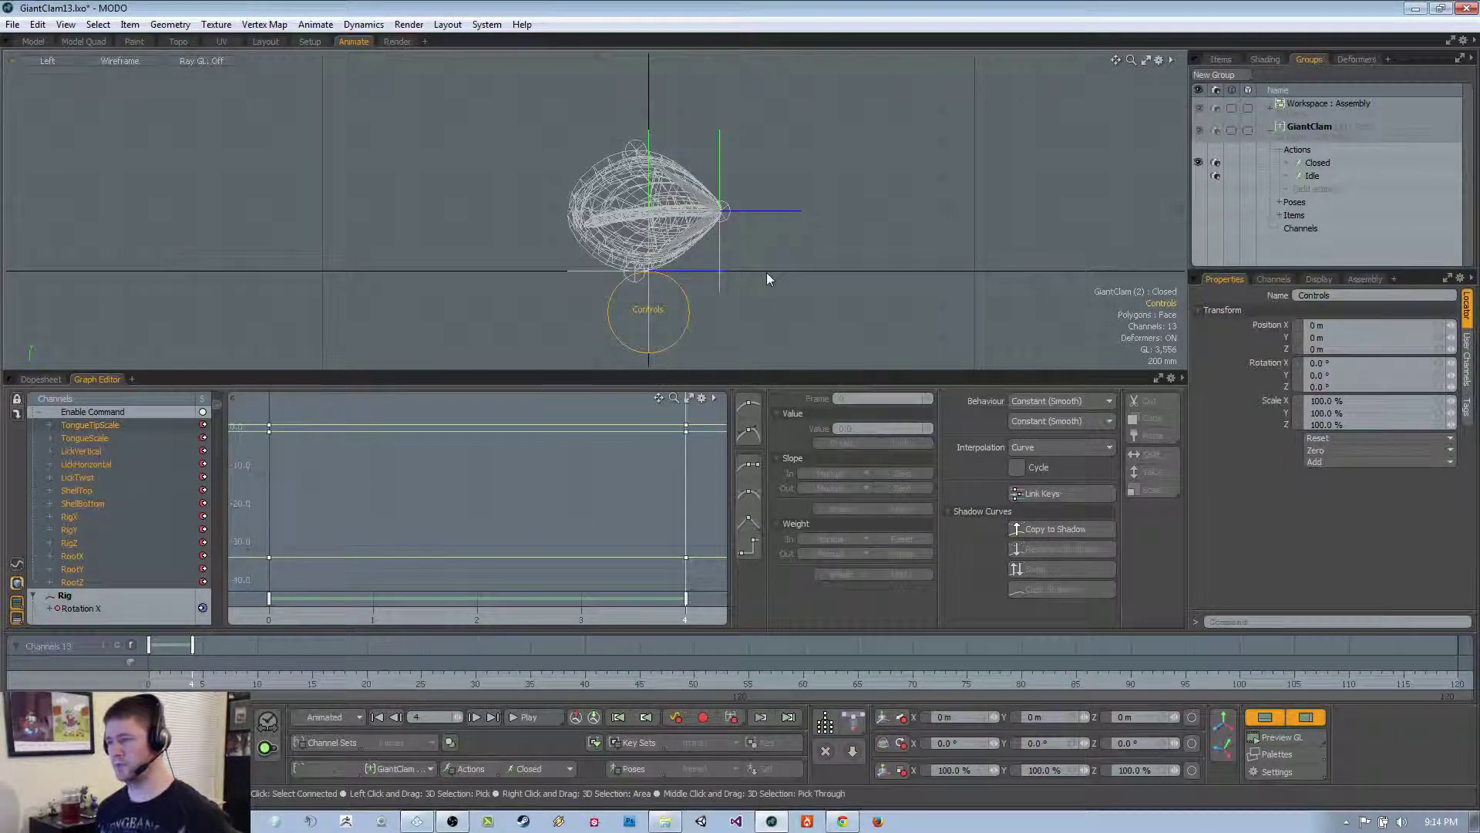
{"action": "left_click", "coordinate": [811, 281]}
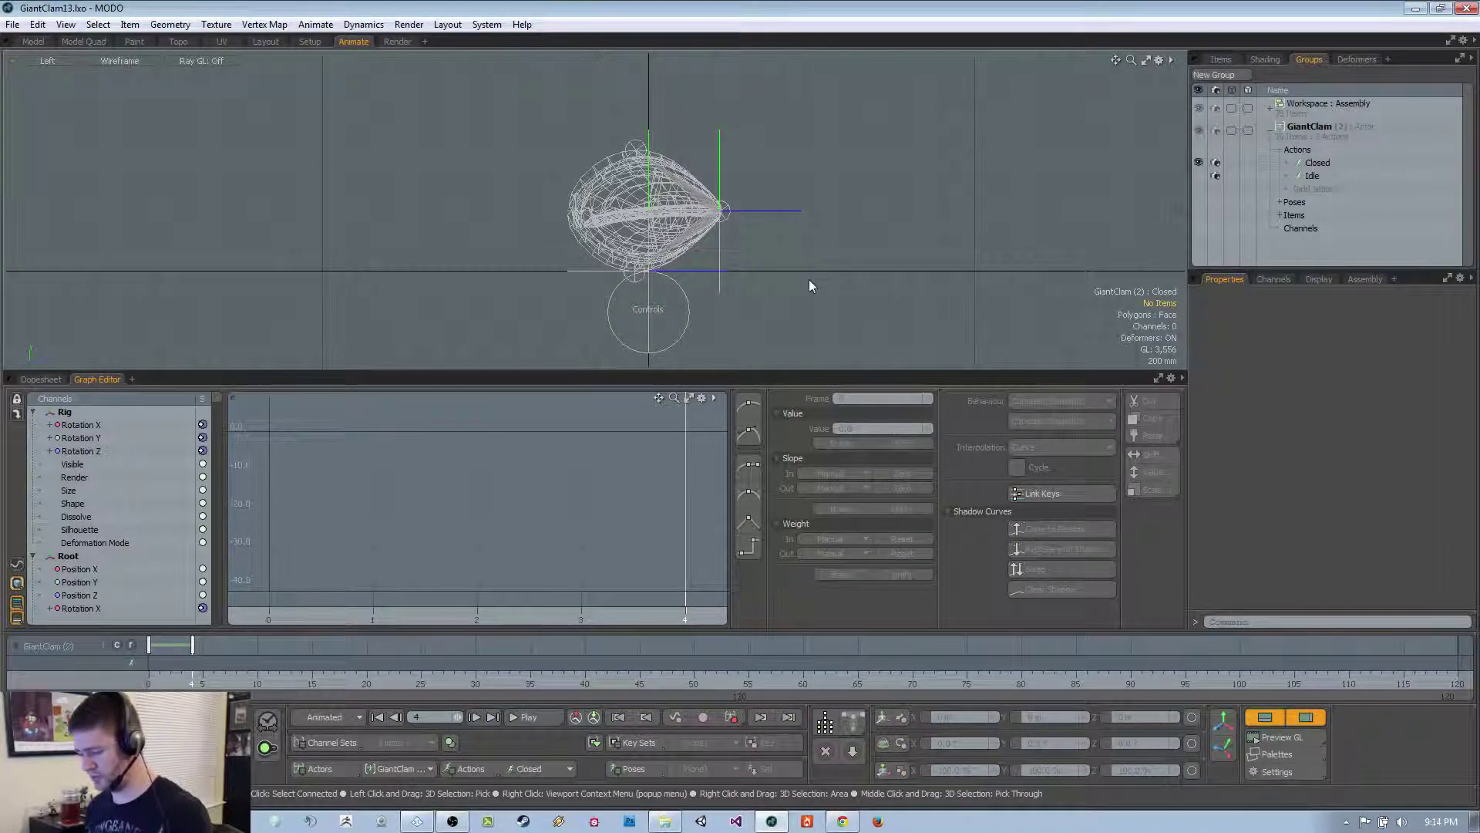
Select Controls in the Idle action, enlarge the viewport and show the clam in perspective with Advanced OpenGL shading
{"action": "left_click", "coordinate": [679, 311]}
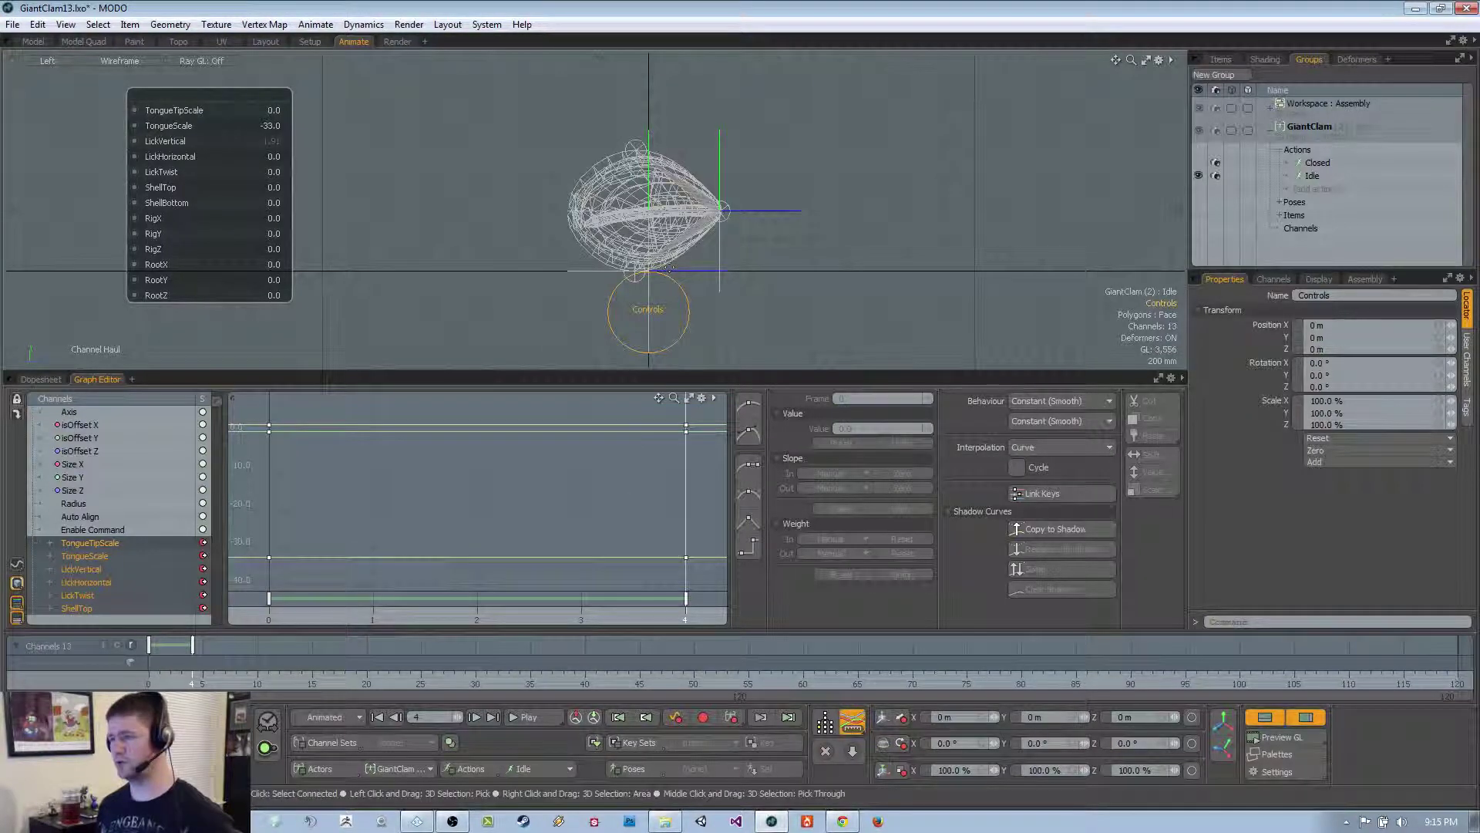
{"action": "left_click_drag", "start_coordinate": [722, 373], "coordinate": [722, 508]}
{"action": "left_click_drag", "start_coordinate": [717, 432], "coordinate": [732, 302], "text": "alt"}
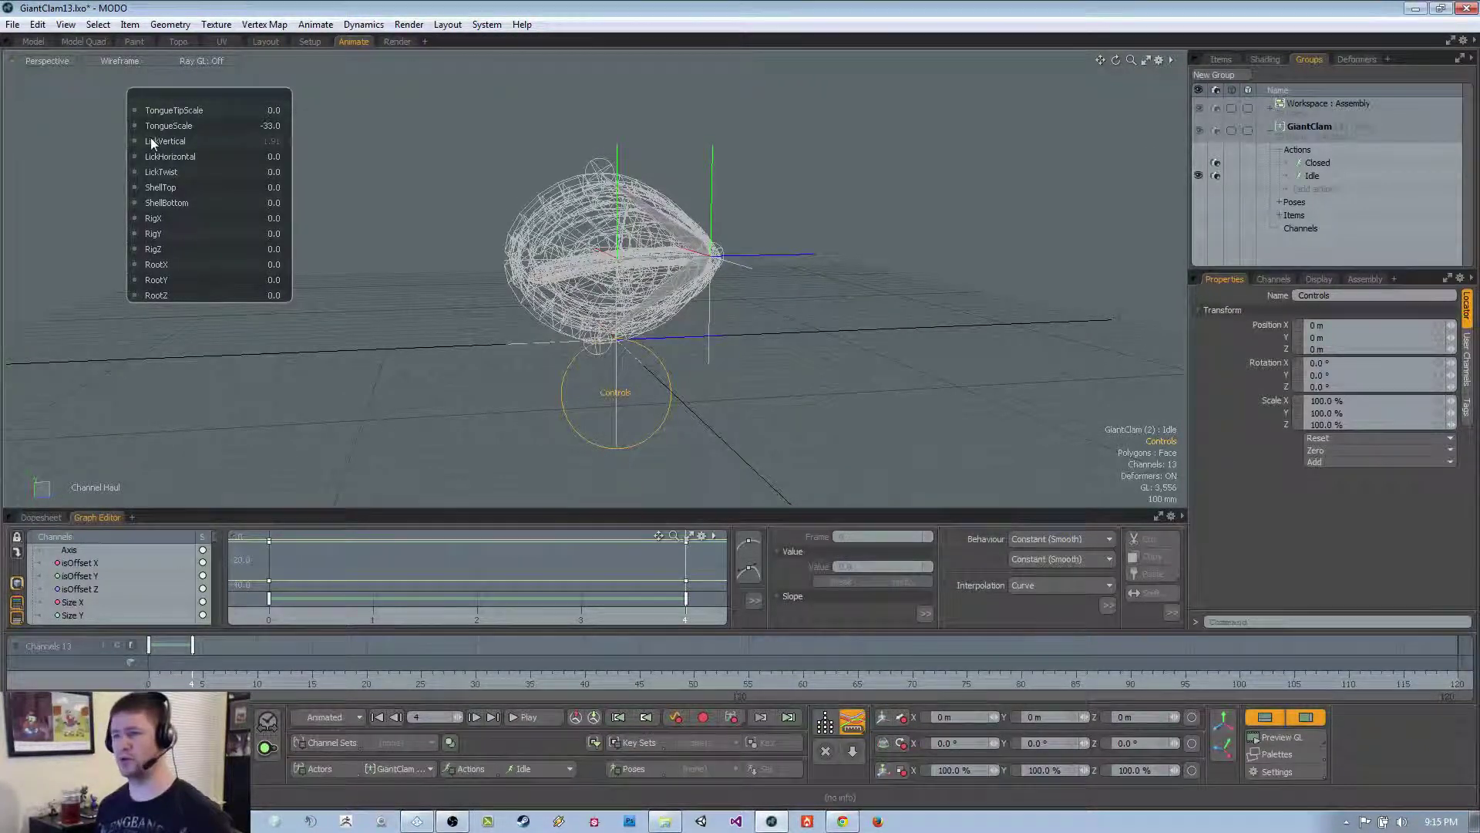
{"action": "key", "text": "KP_5"}
{"action": "mouse_move", "coordinate": [640, 334]}
{"action": "left_mouse_down", "text": "alt"}
{"action": "mouse_move", "coordinate": [563, 326]}
{"action": "mouse_move", "coordinate": [572, 341]}
{"action": "mouse_move", "coordinate": [636, 333]}
{"action": "mouse_move", "coordinate": [637, 309]}
{"action": "left_mouse_up", "text": "alt"}
{"action": "key", "text": "1"}
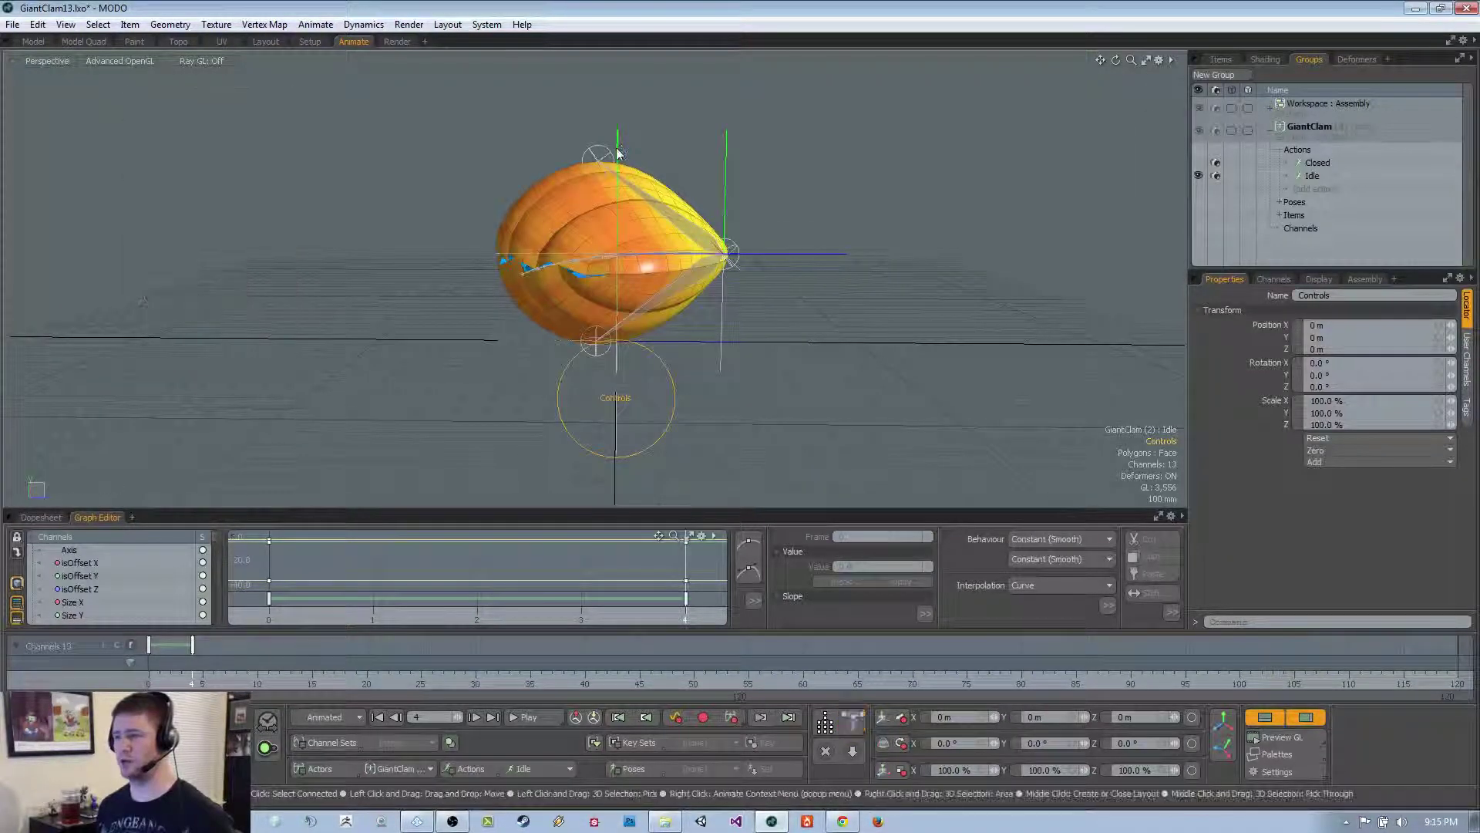
Reselect Controls, try out the RootX and RootZ channels on the clam and undo each change
{"action": "left_click", "coordinate": [695, 409]}
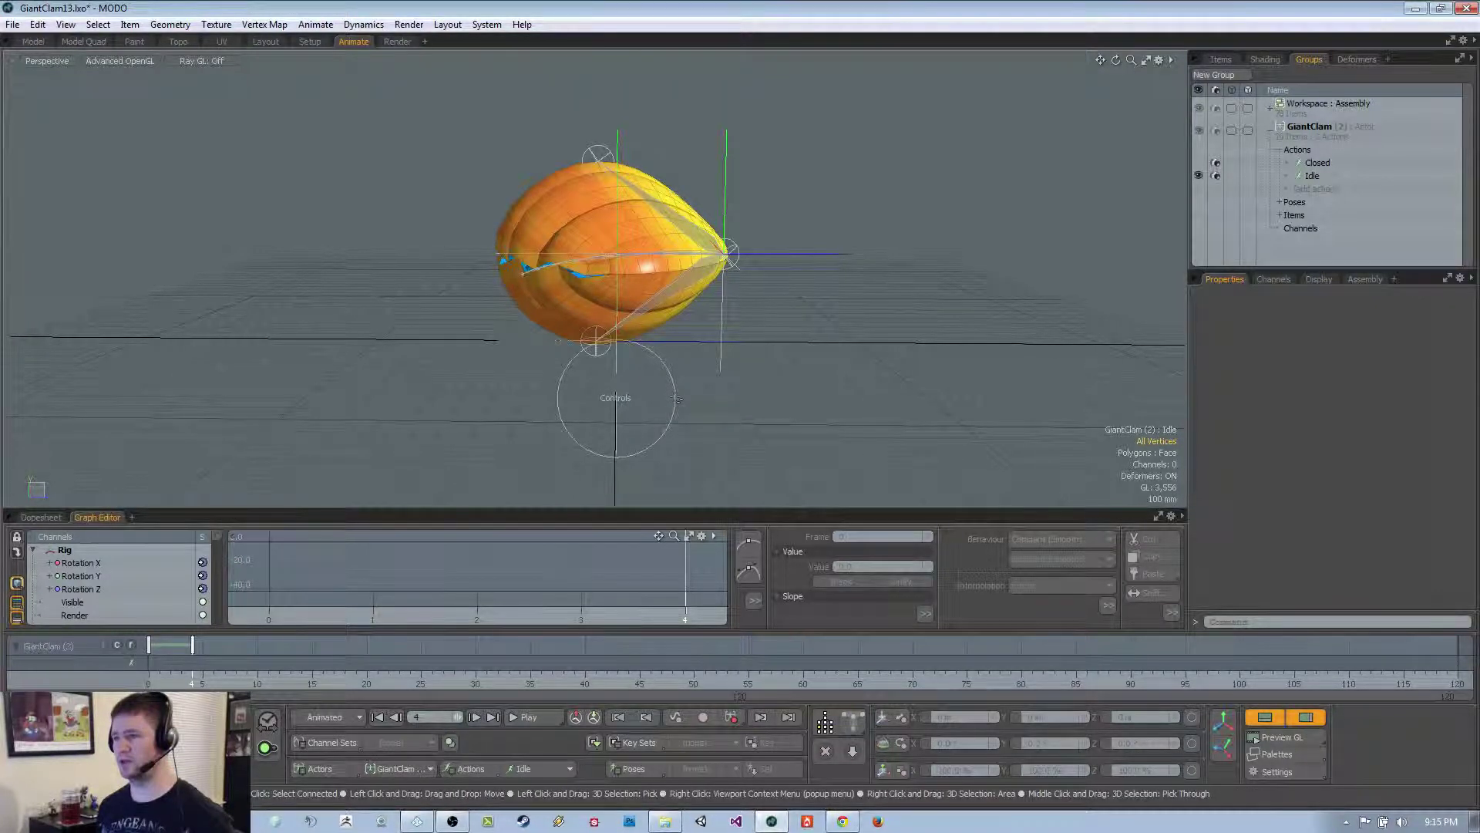
{"action": "left_click", "coordinate": [677, 398]}
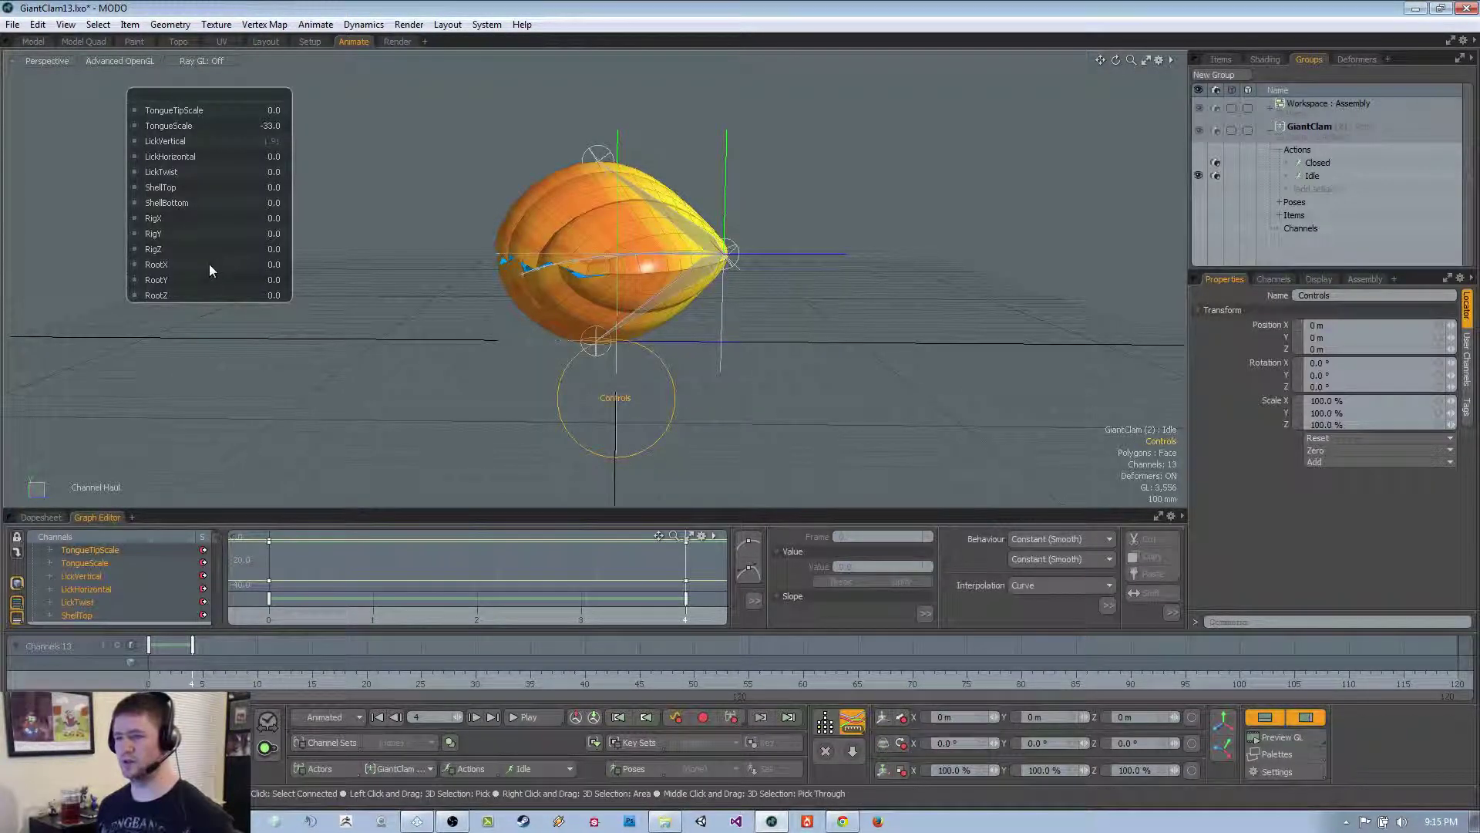
{"action": "mouse_move", "coordinate": [209, 263]}
{"action": "left_mouse_down"}
{"action": "mouse_move", "coordinate": [255, 263]}
{"action": "mouse_move", "coordinate": [227, 264]}
{"action": "left_mouse_up"}
{"action": "key", "text": "ctrl+z"}
{"action": "left_click_drag", "start_coordinate": [760, 273], "coordinate": [607, 280], "text": "alt"}
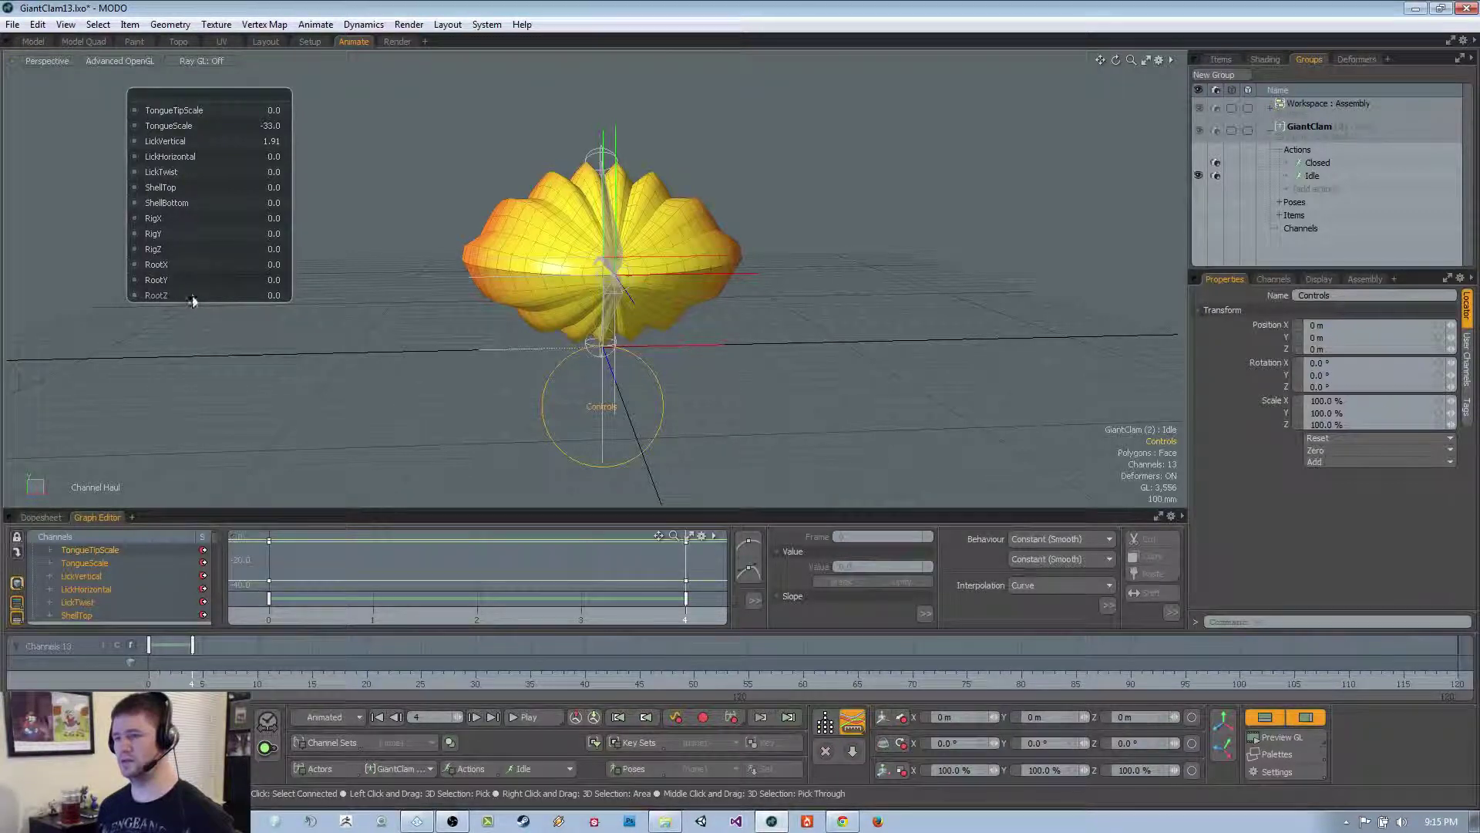
{"action": "mouse_move", "coordinate": [192, 295]}
{"action": "left_mouse_down"}
{"action": "mouse_move", "coordinate": [213, 296]}
{"action": "mouse_move", "coordinate": [179, 296]}
{"action": "left_mouse_up"}
{"action": "key", "text": "ctrl+z"}
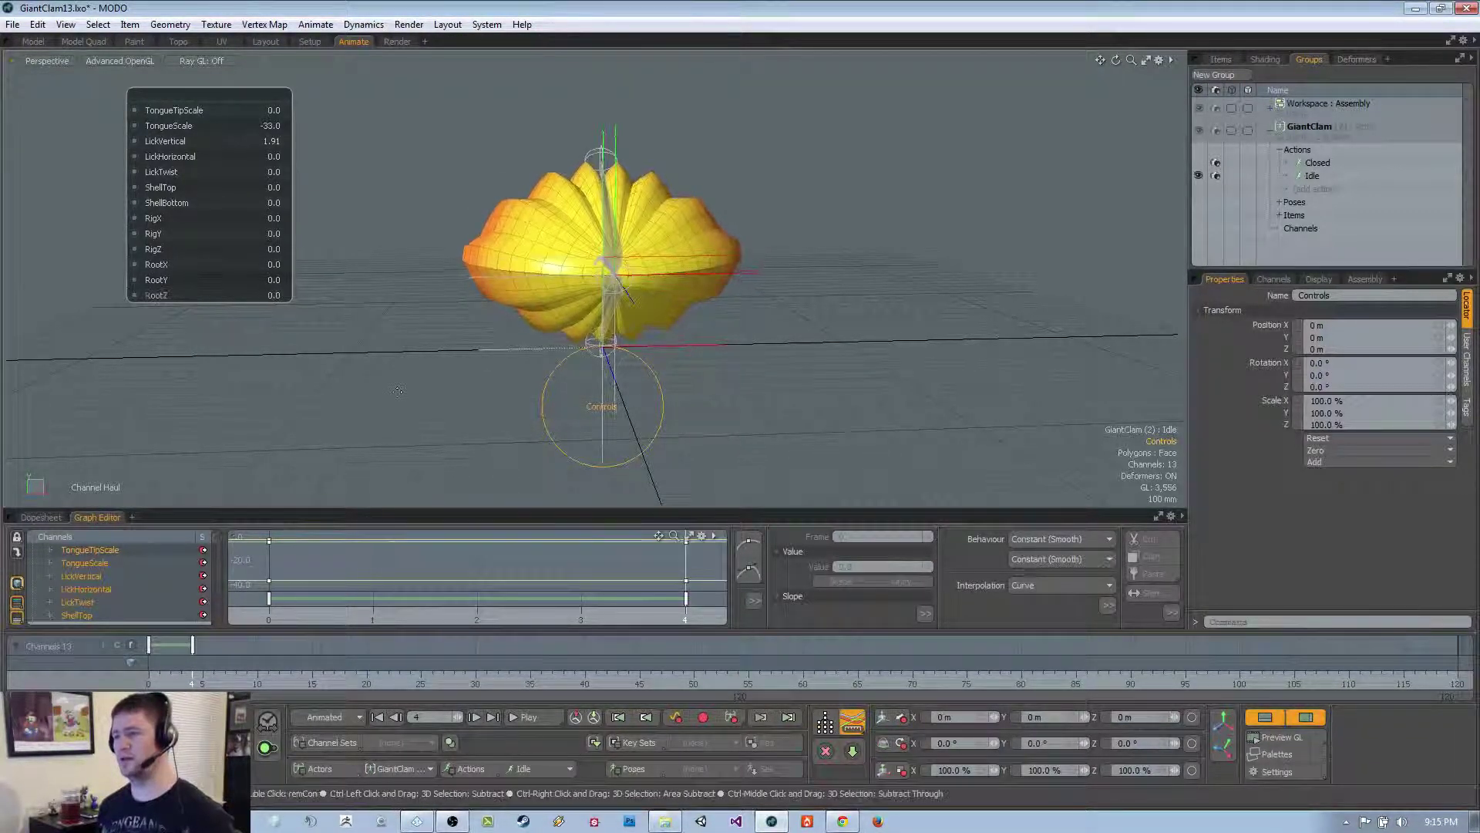
{"action": "left_click_drag", "start_coordinate": [494, 331], "coordinate": [586, 308], "text": "alt"}
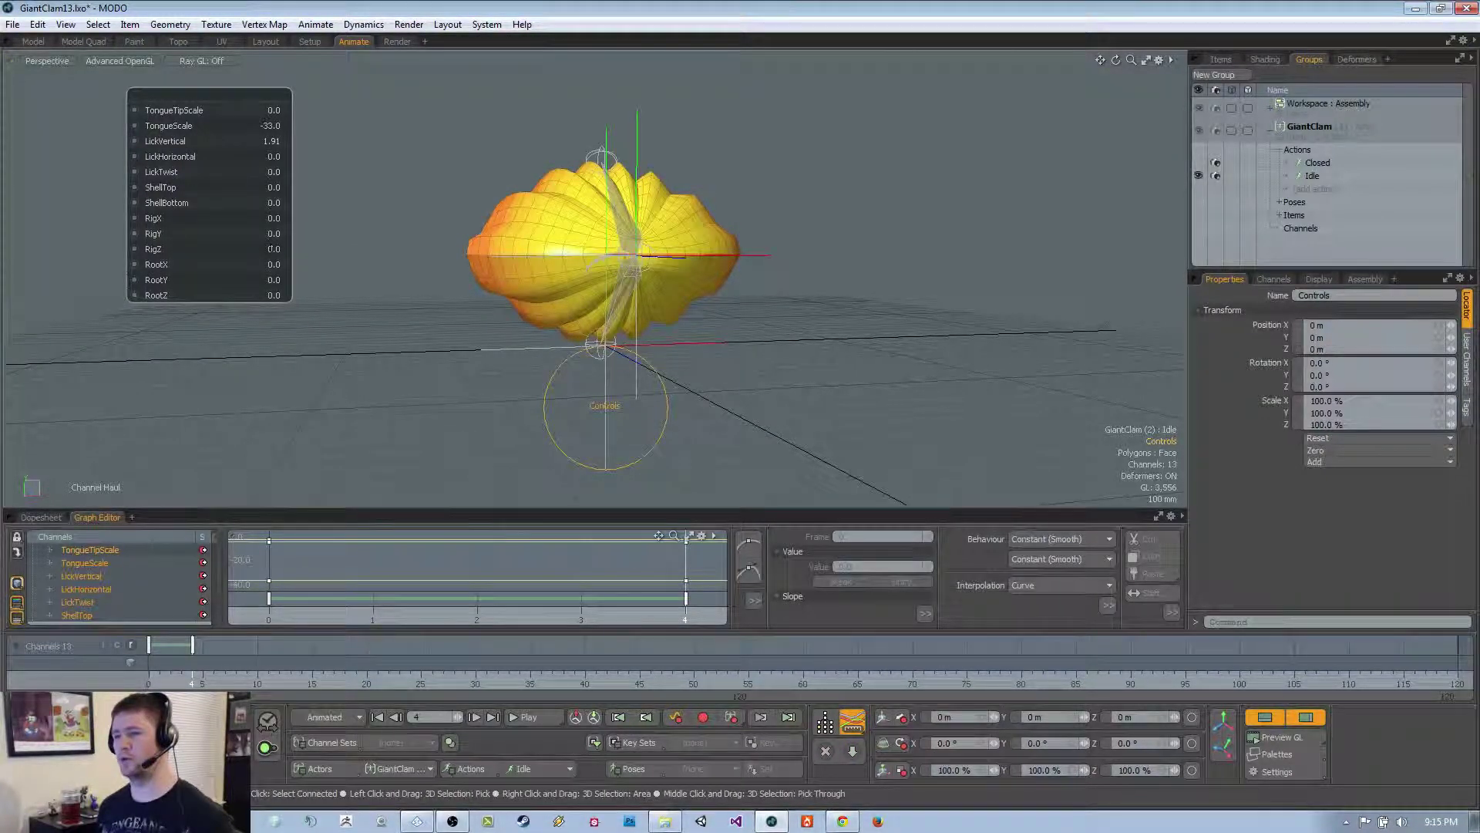
Try out the RigX and RootZ channels on the clam, undo the RootZ change and clear the Controls selection
{"action": "left_click_drag", "start_coordinate": [270, 248], "coordinate": [429, 249], "text": "alt"}
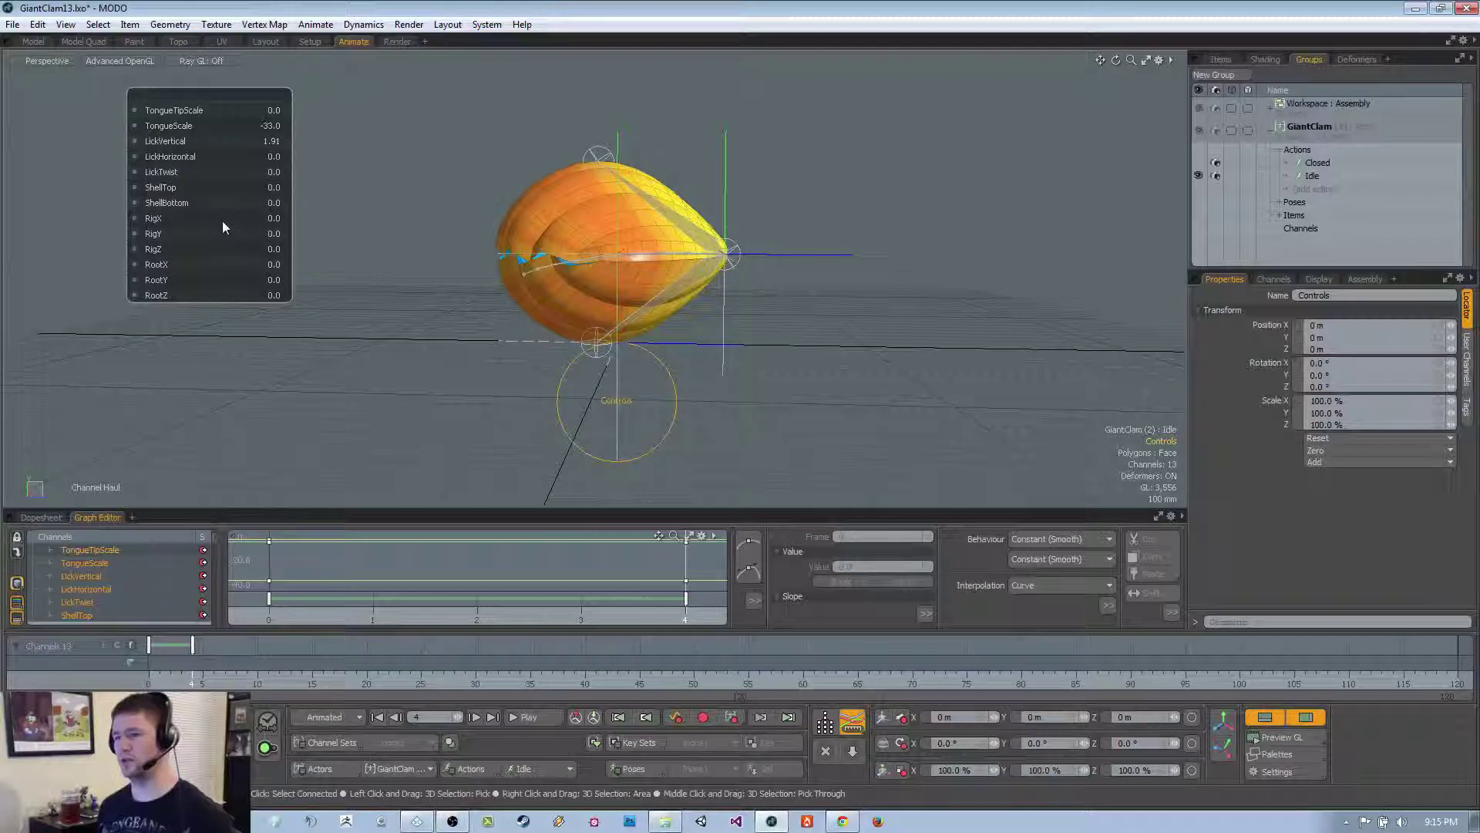
{"action": "left_click_drag", "start_coordinate": [223, 220], "coordinate": [740, 347]}
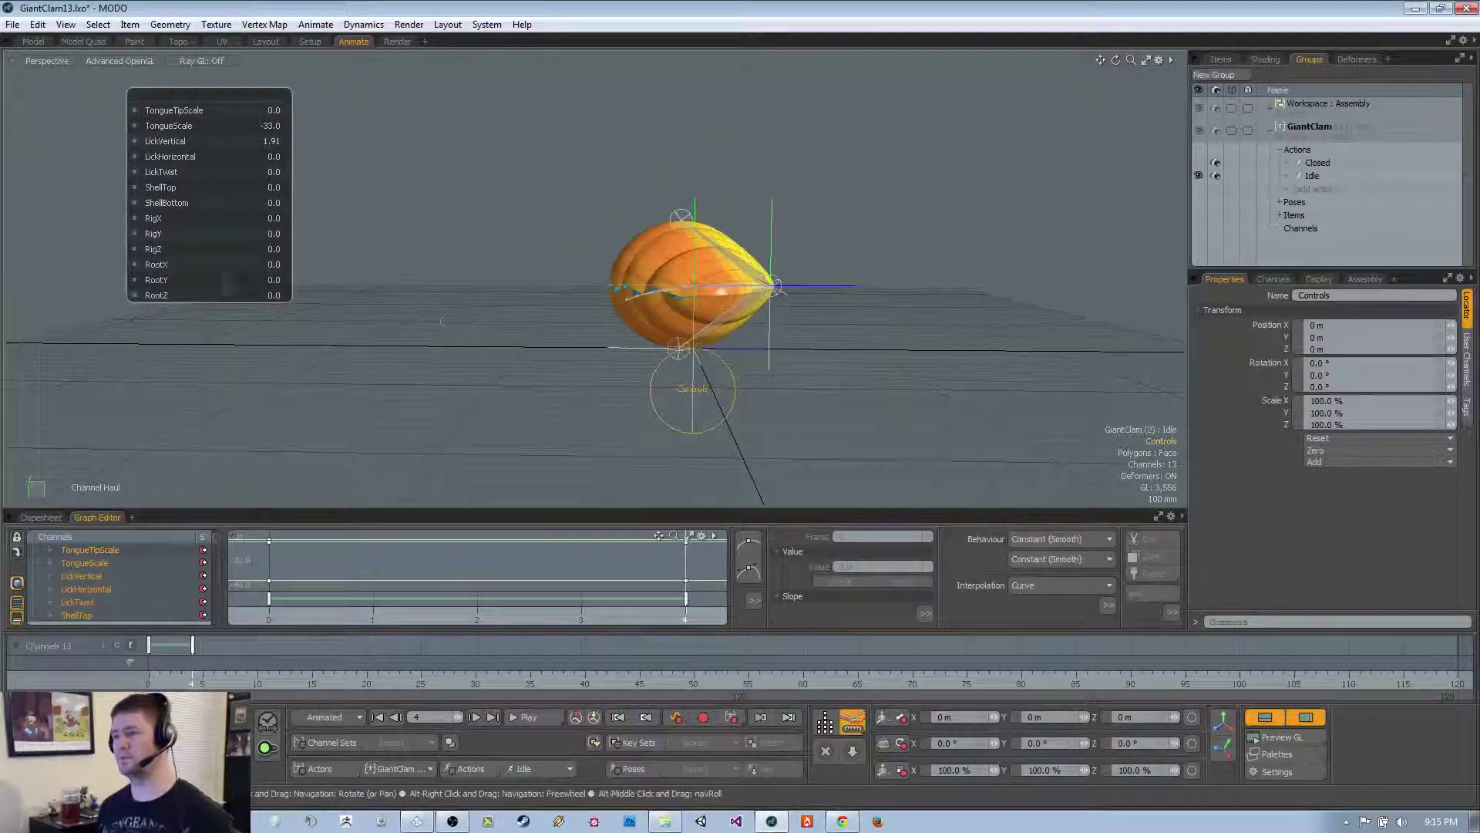
{"action": "left_click_drag", "start_coordinate": [266, 249], "coordinate": [266, 249]}
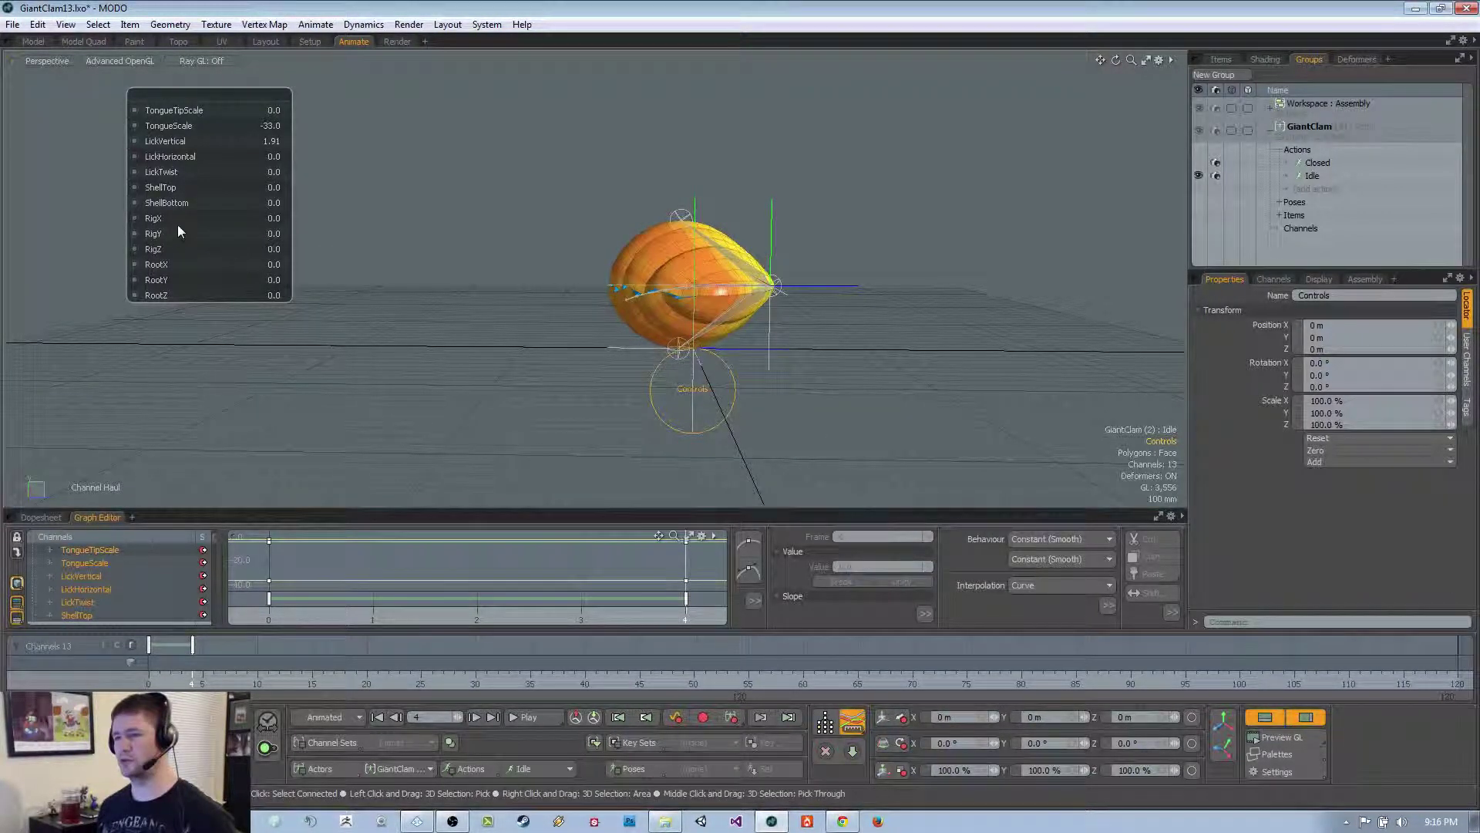
{"action": "left_click_drag", "start_coordinate": [182, 220], "coordinate": [162, 220]}
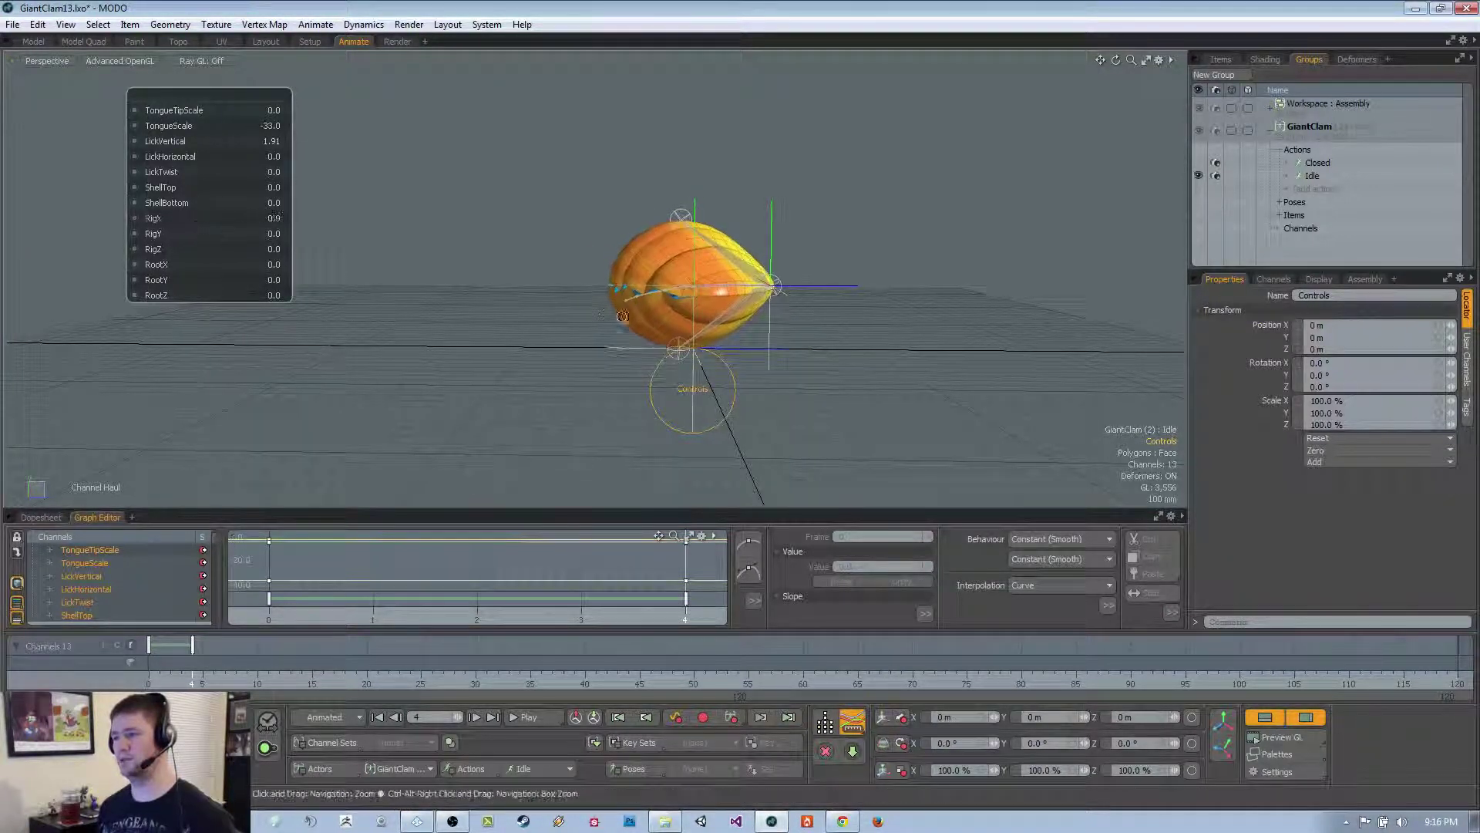
{"action": "mouse_move", "coordinate": [616, 308]}
{"action": "left_mouse_down", "text": "alt"}
{"action": "mouse_move", "coordinate": [571, 311]}
{"action": "mouse_move", "coordinate": [609, 308]}
{"action": "left_mouse_up", "text": "alt"}
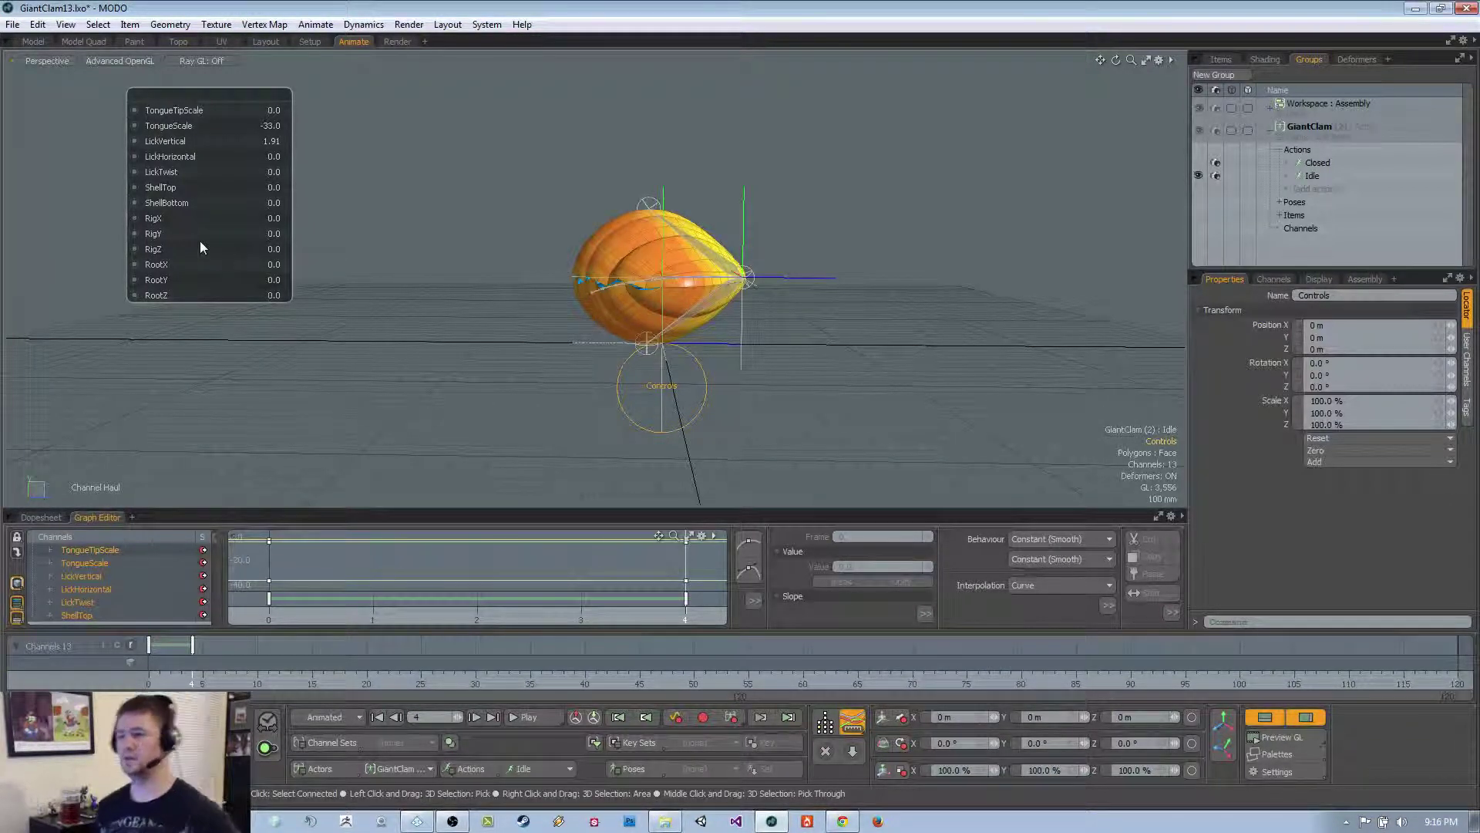
{"action": "left_click_drag", "start_coordinate": [191, 285], "coordinate": [247, 290], "text": "alt"}
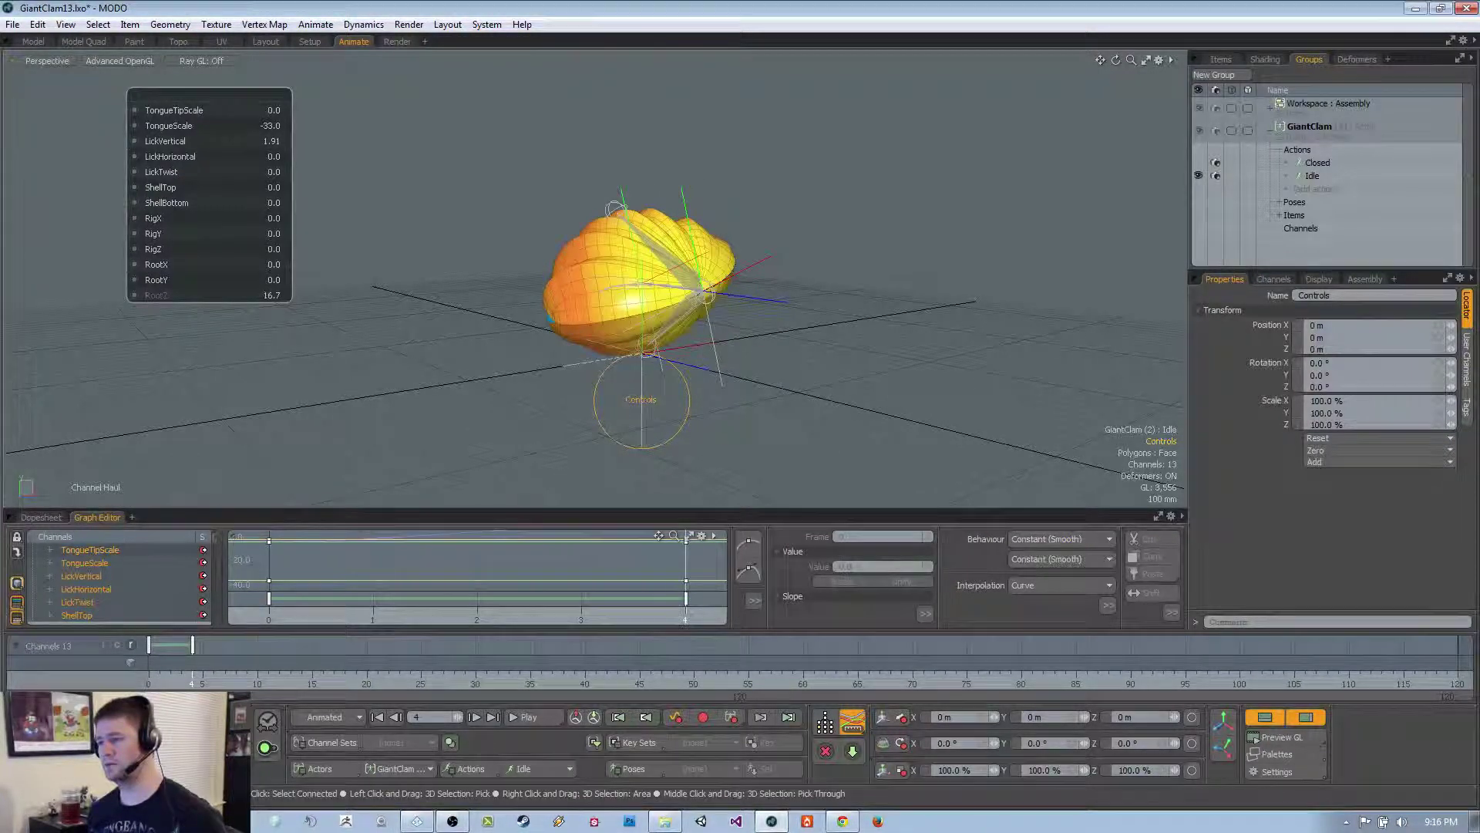
{"action": "key", "text": "ctrl+z"}
{"action": "left_click_drag", "start_coordinate": [609, 378], "coordinate": [700, 373], "text": "alt"}
{"action": "left_click", "coordinate": [700, 373]}
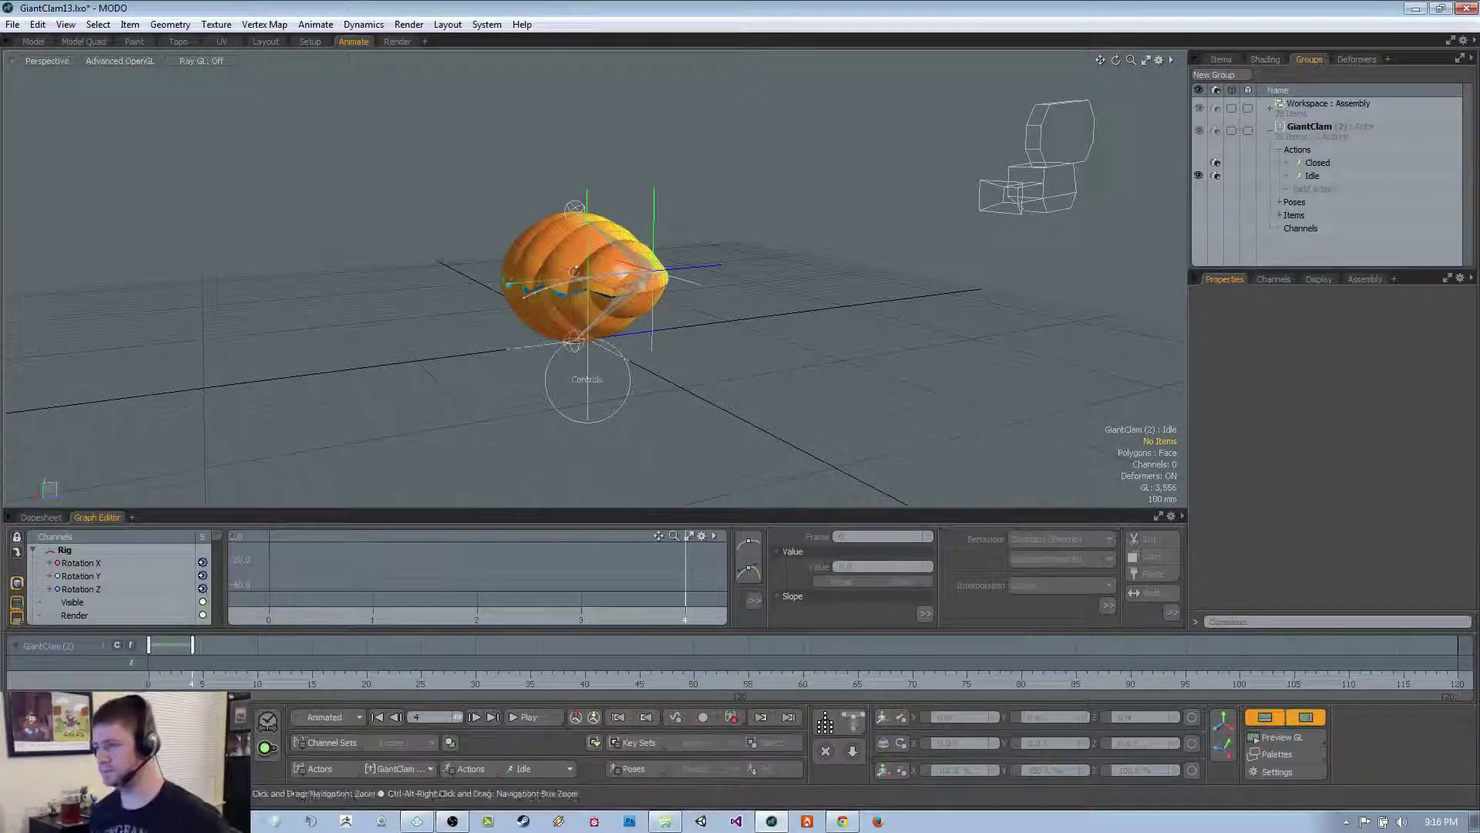
Select Controls and set its RigZ channel to 15 at frame 4 of the Idle action
{"action": "scroll", "coordinate": [632, 437], "scroll_direction": "up", "scroll_amount": 2}
{"action": "left_click", "coordinate": [652, 430]}
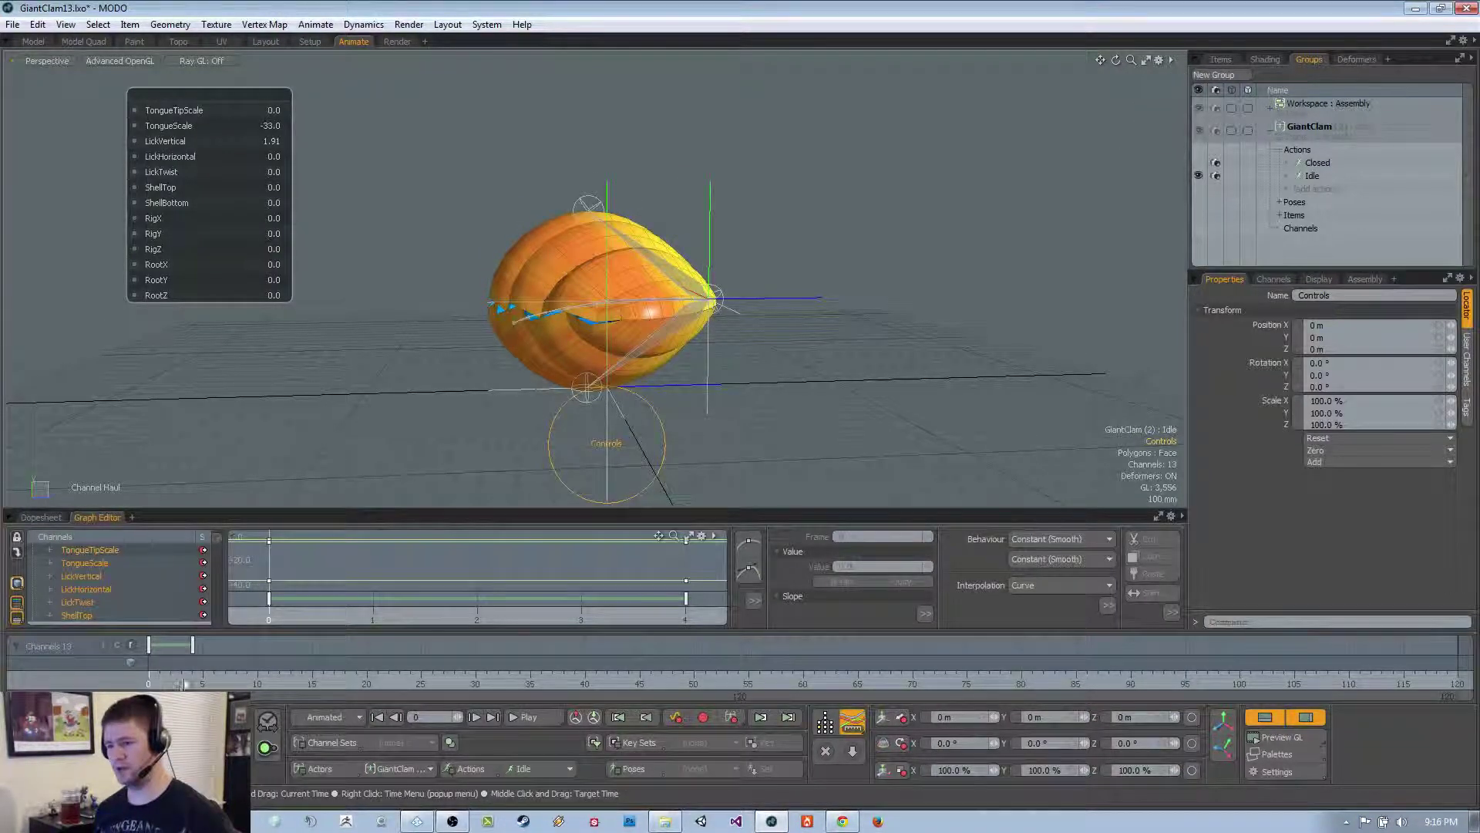
{"action": "left_click_drag", "start_coordinate": [340, 333], "coordinate": [166, 330], "text": "alt"}
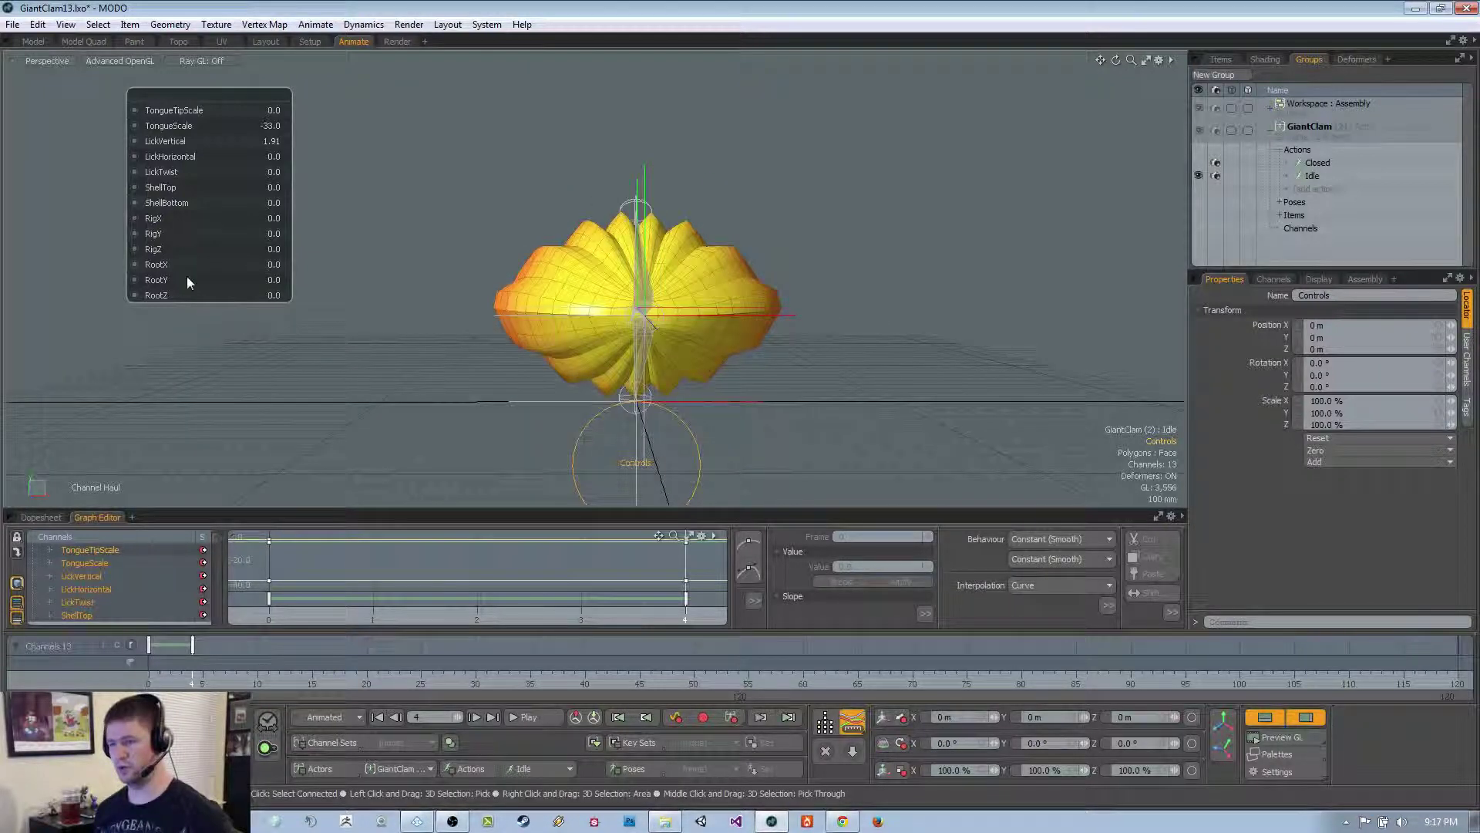
{"action": "left_click_drag", "start_coordinate": [175, 249], "coordinate": [179, 249]}
{"action": "left_click_drag", "start_coordinate": [651, 324], "coordinate": [694, 324]}
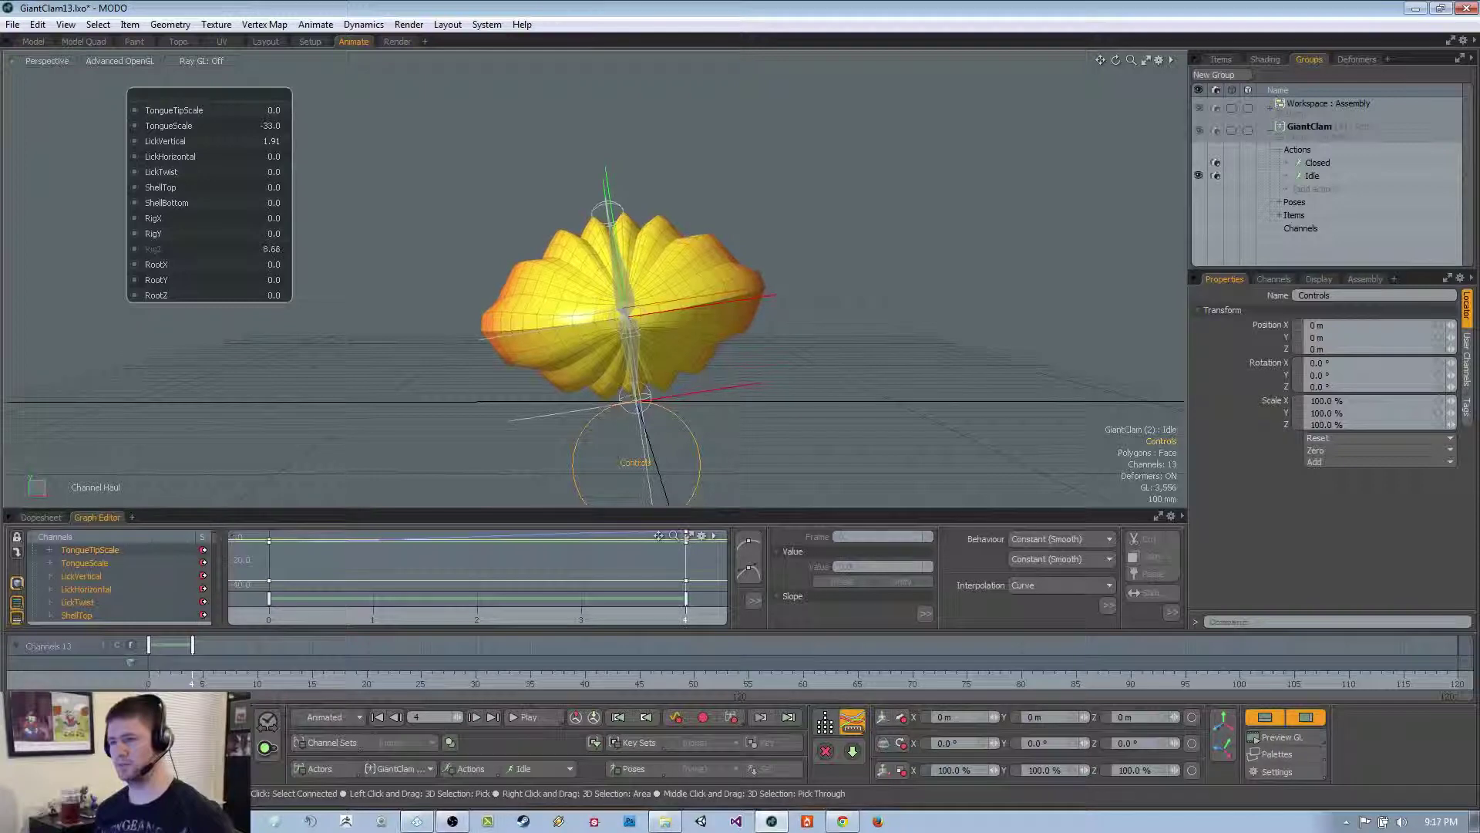
{"action": "left_click_drag", "start_coordinate": [694, 323], "coordinate": [710, 324]}
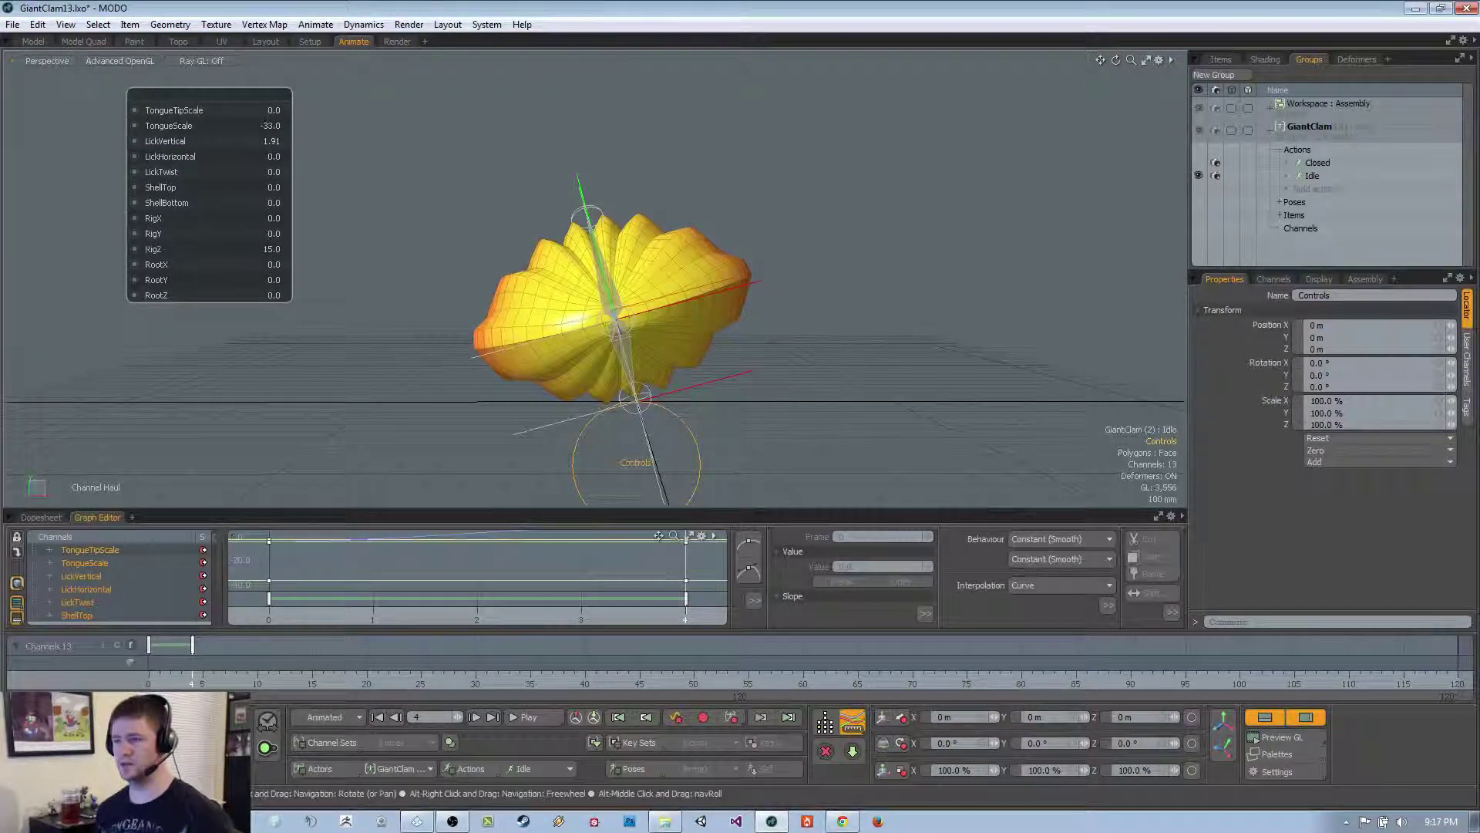
{"action": "left_click_drag", "start_coordinate": [478, 362], "coordinate": [757, 388], "text": "alt"}
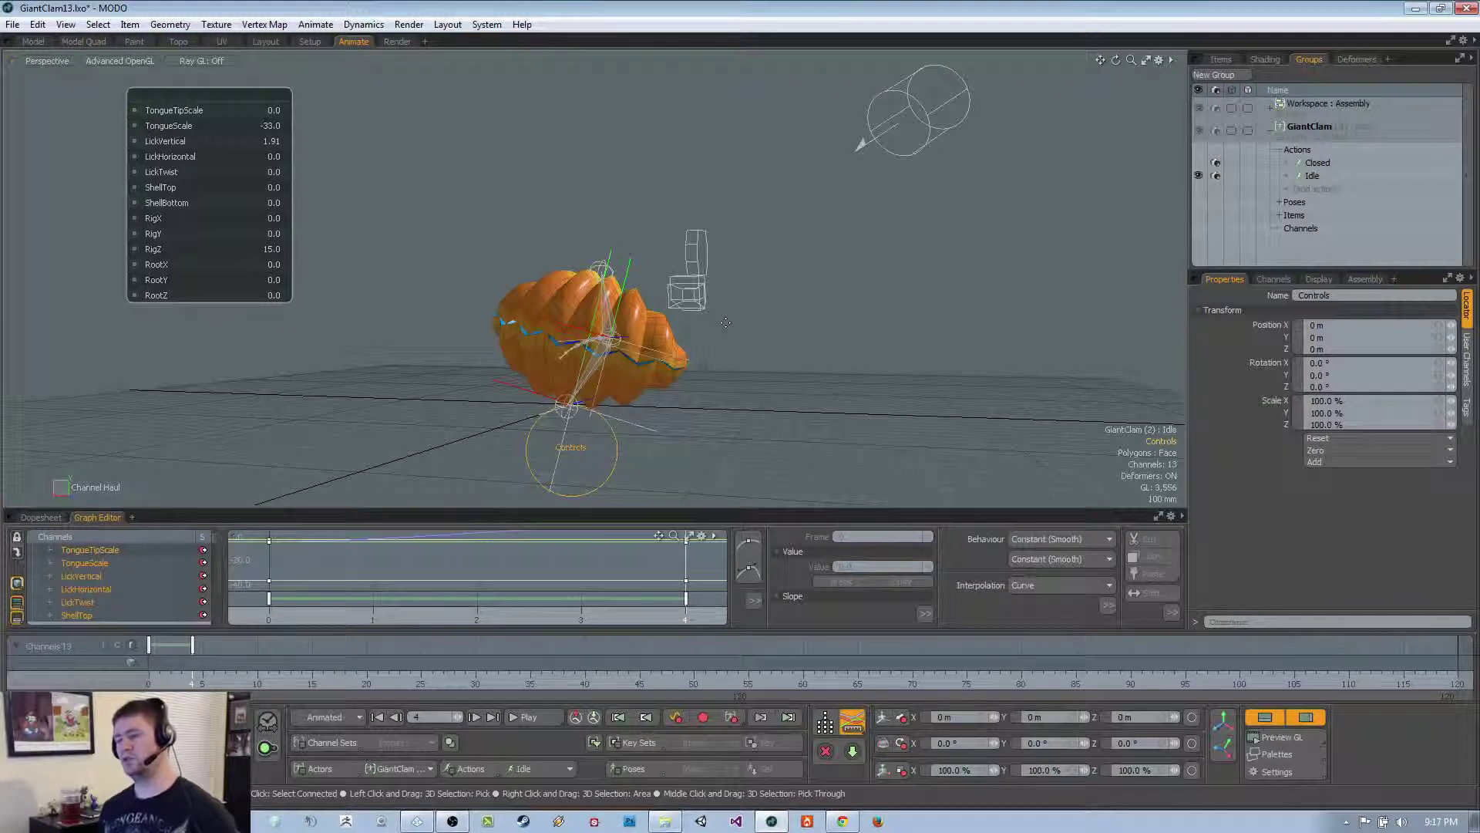
{"action": "mouse_move", "coordinate": [725, 323]}
{"action": "left_mouse_down", "text": "alt"}
{"action": "mouse_move", "coordinate": [758, 376]}
{"action": "mouse_move", "coordinate": [723, 319]}
{"action": "left_mouse_up", "text": "alt"}
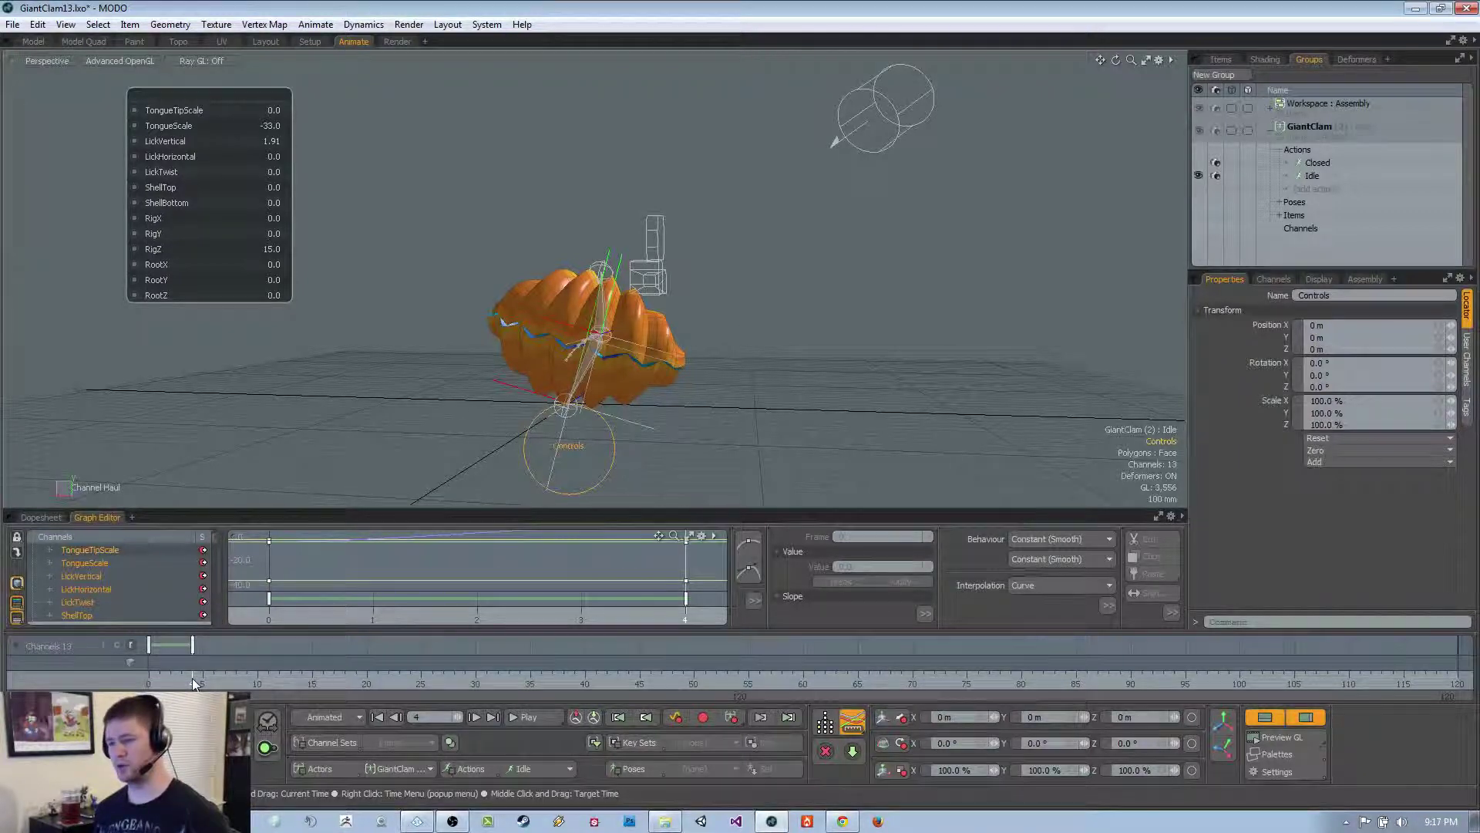
Check the tilt between frames 0 and 4, key all Controls channels at frame 8 and set RigZ to 0
{"action": "left_click_drag", "start_coordinate": [193, 683], "coordinate": [147, 683]}
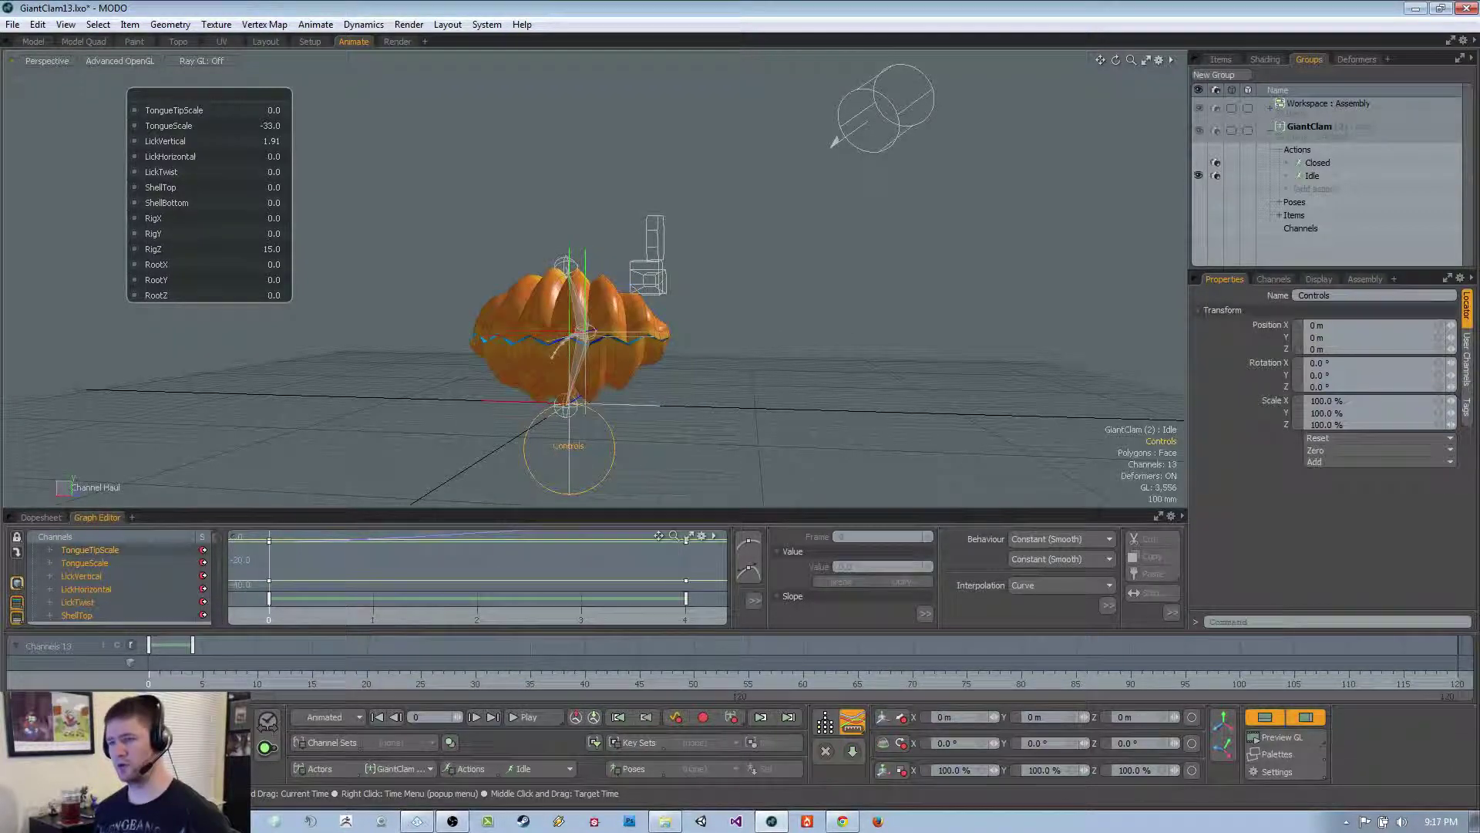
{"action": "left_click", "coordinate": [194, 684]}
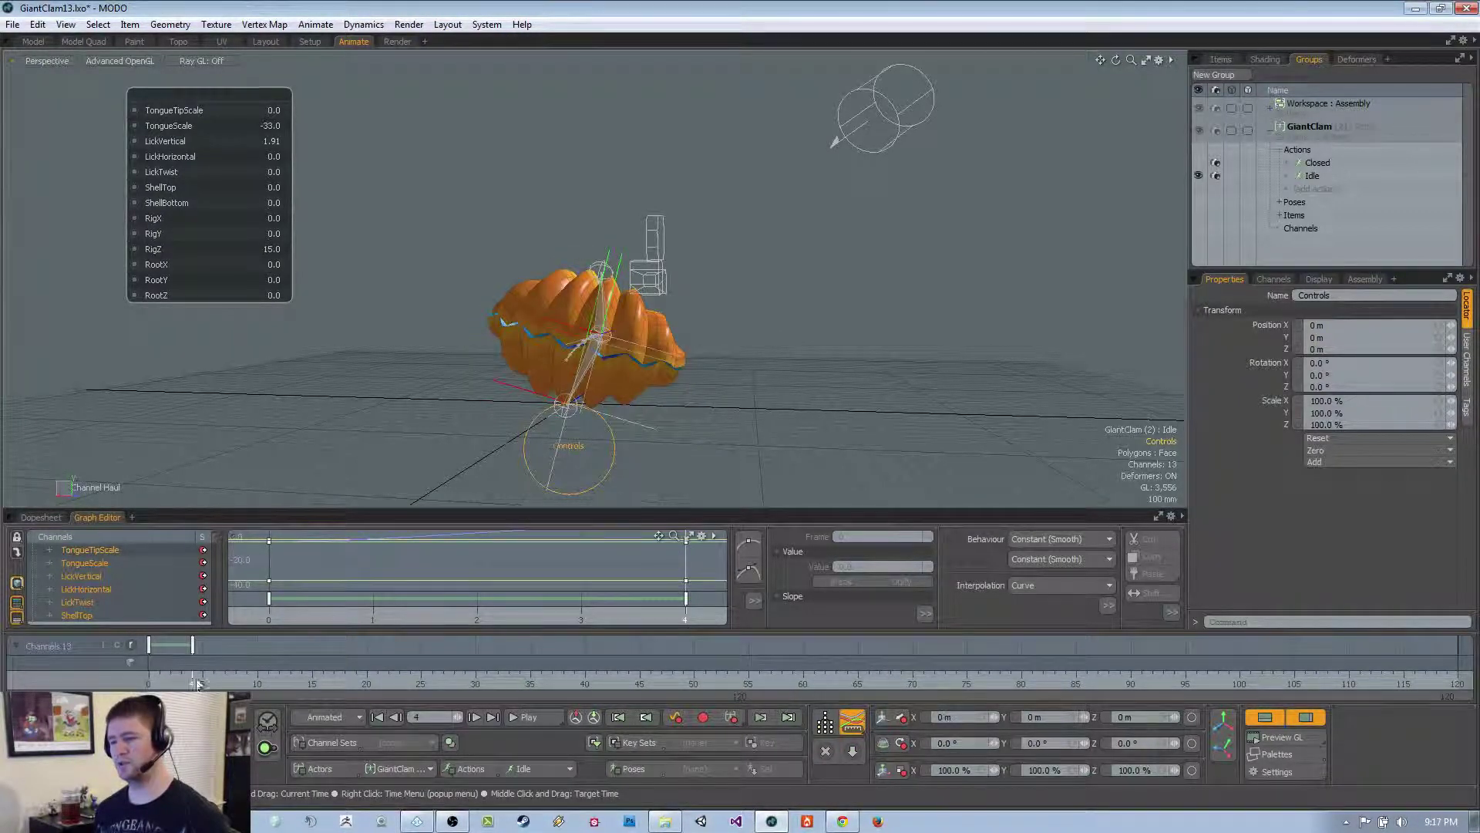
{"action": "left_click", "coordinate": [236, 684]}
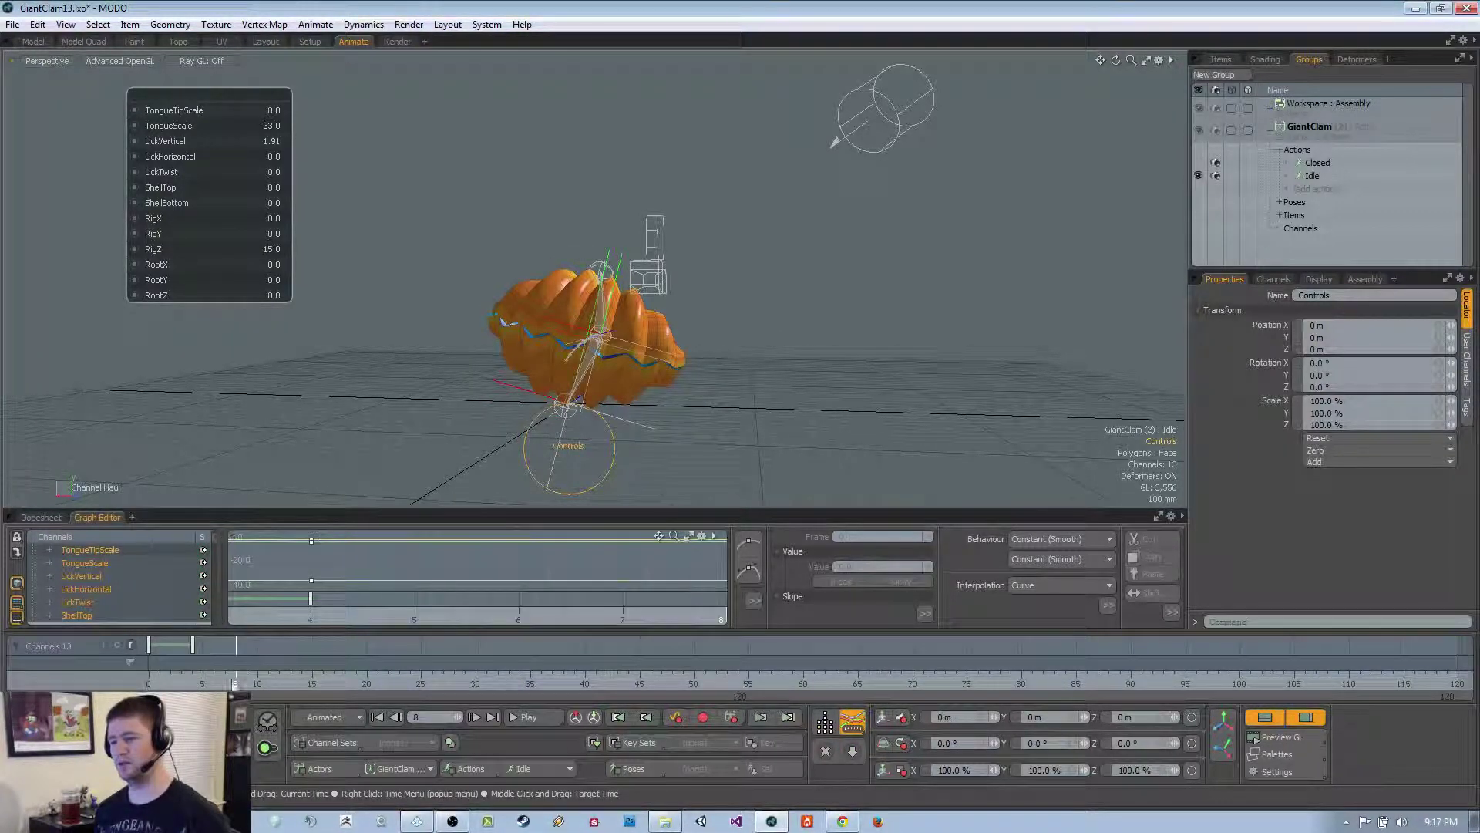
{"action": "left_click", "coordinate": [677, 718]}
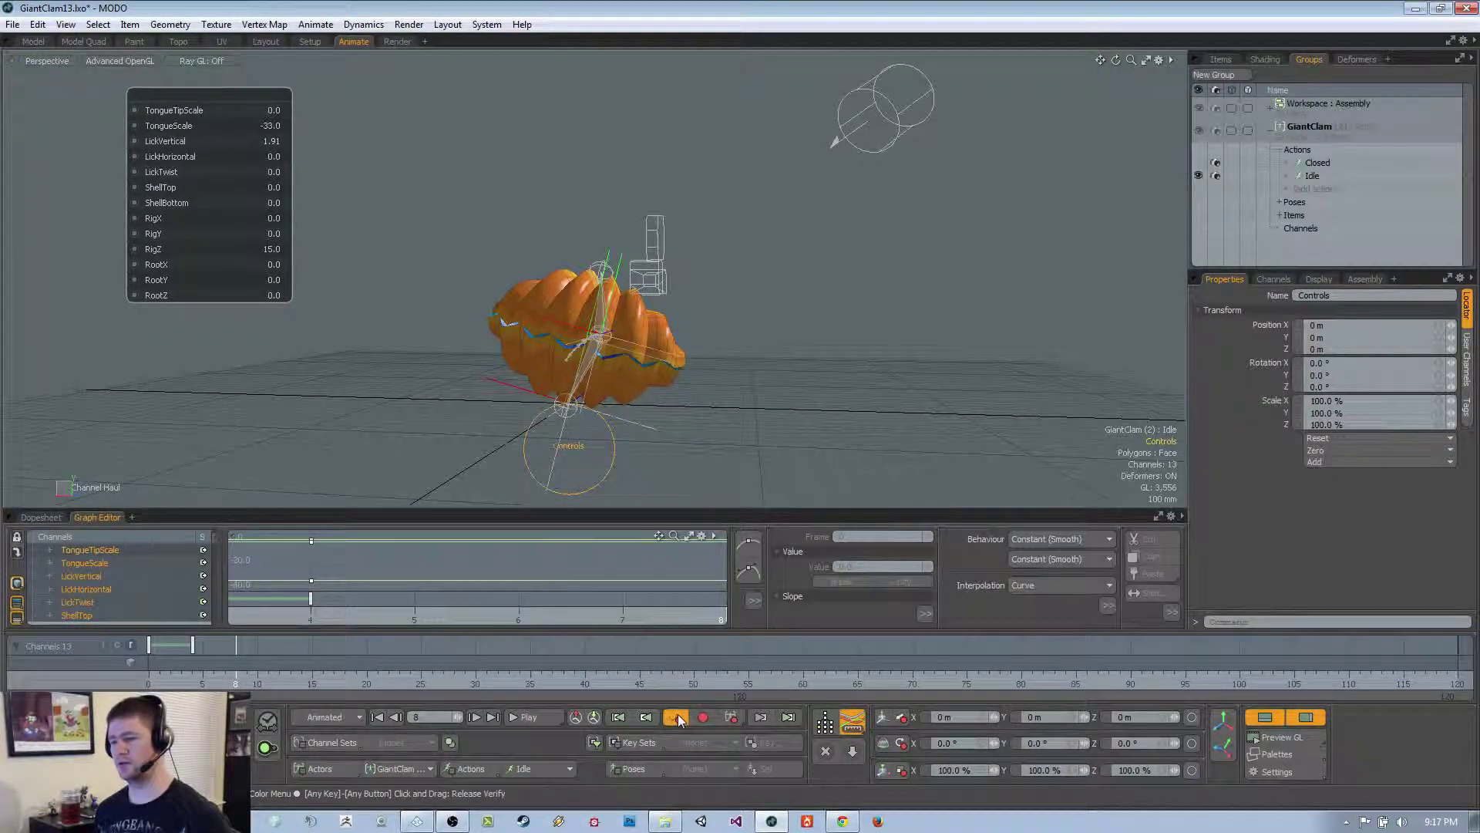
{"action": "double_click", "coordinate": [269, 251]}
{"action": "type", "text": "0"}
{"action": "key", "text": "Return"}
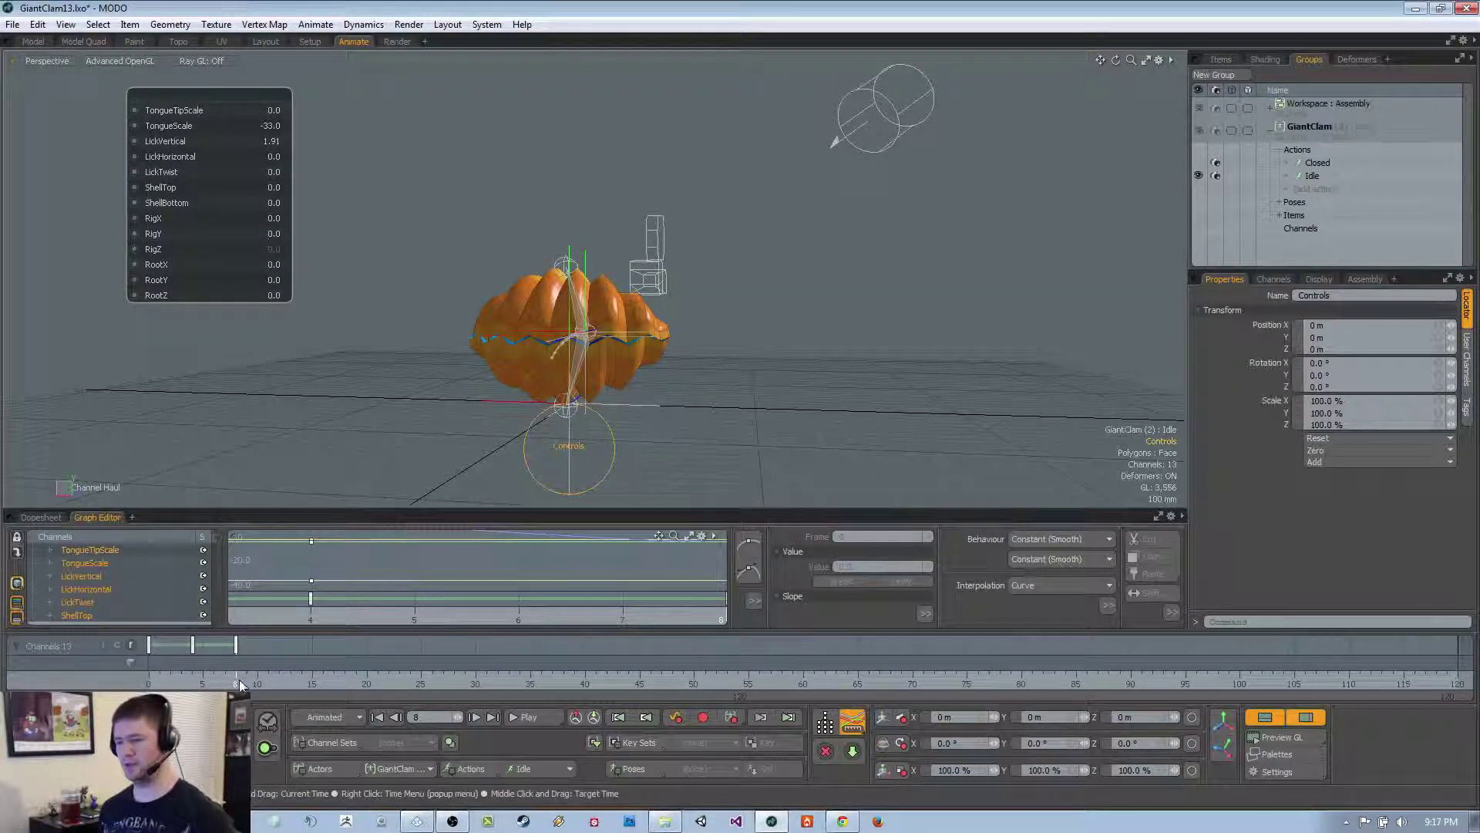
Key all Controls channels at frame 12 and set RigZ to -15 there
{"action": "left_click_drag", "start_coordinate": [157, 685], "coordinate": [192, 684]}
{"action": "left_click", "coordinate": [192, 678]}
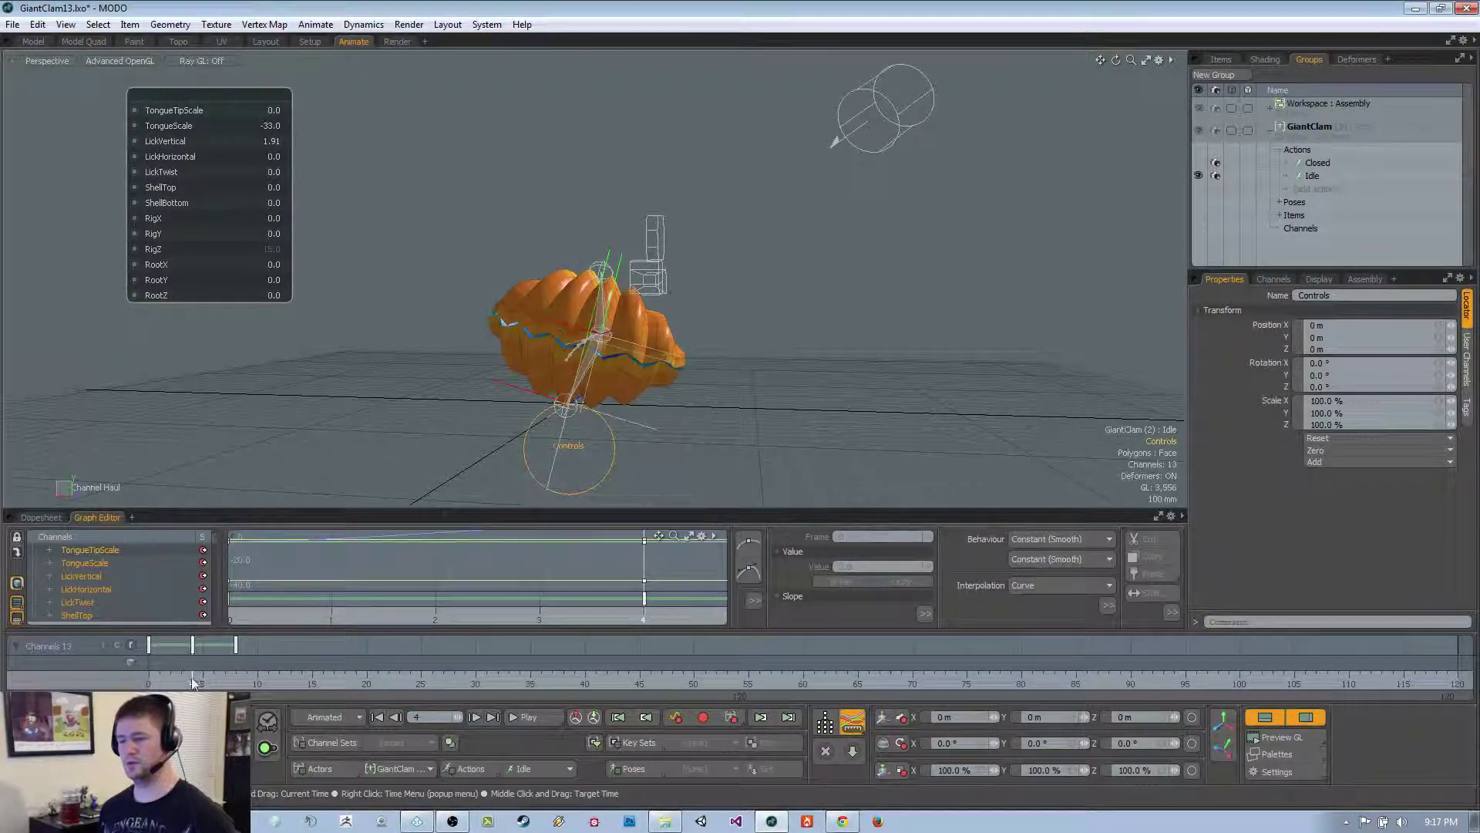
{"action": "left_click", "coordinate": [202, 680]}
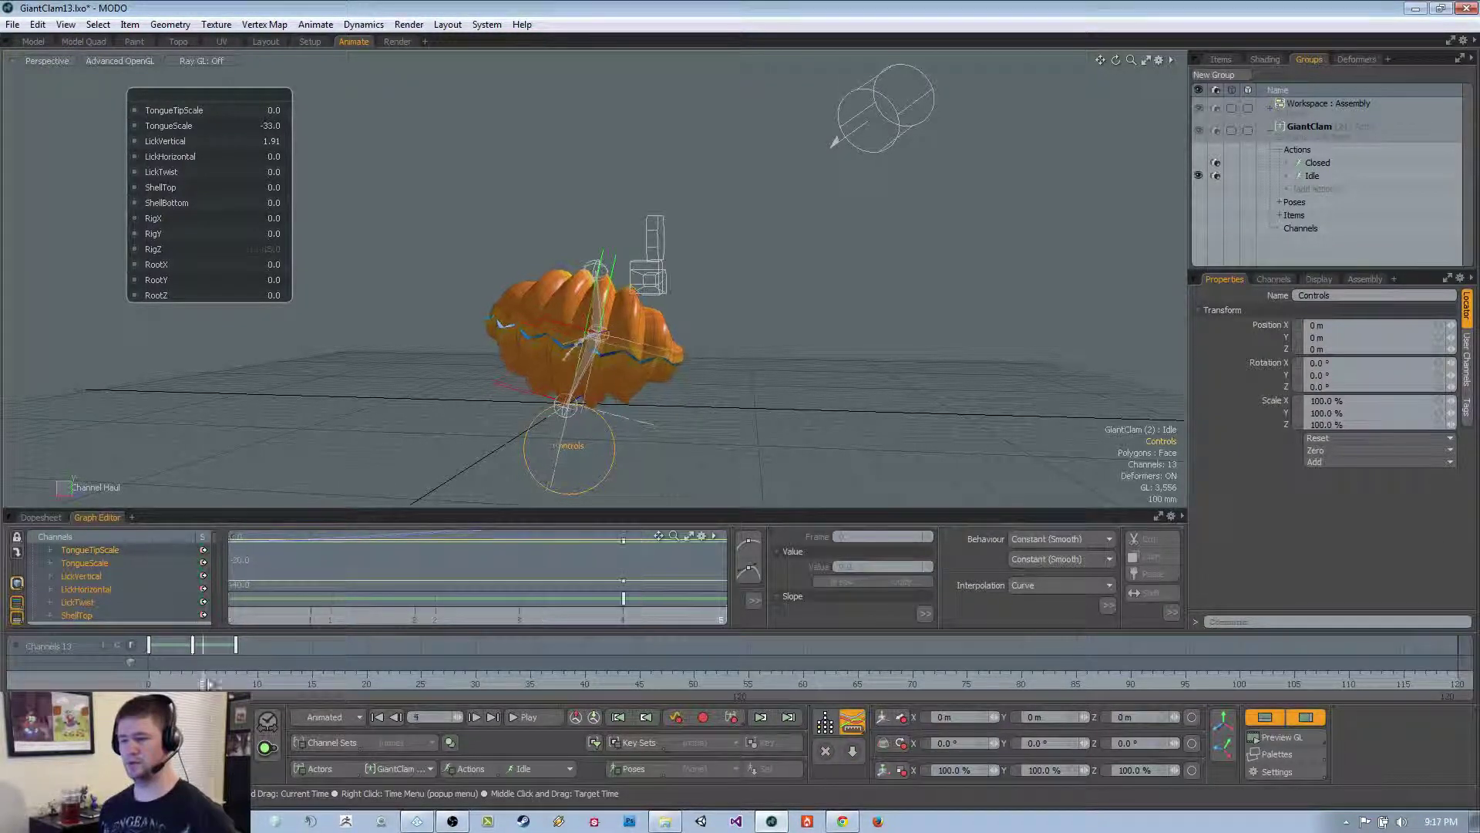
{"action": "left_click_drag", "start_coordinate": [216, 683], "coordinate": [279, 683]}
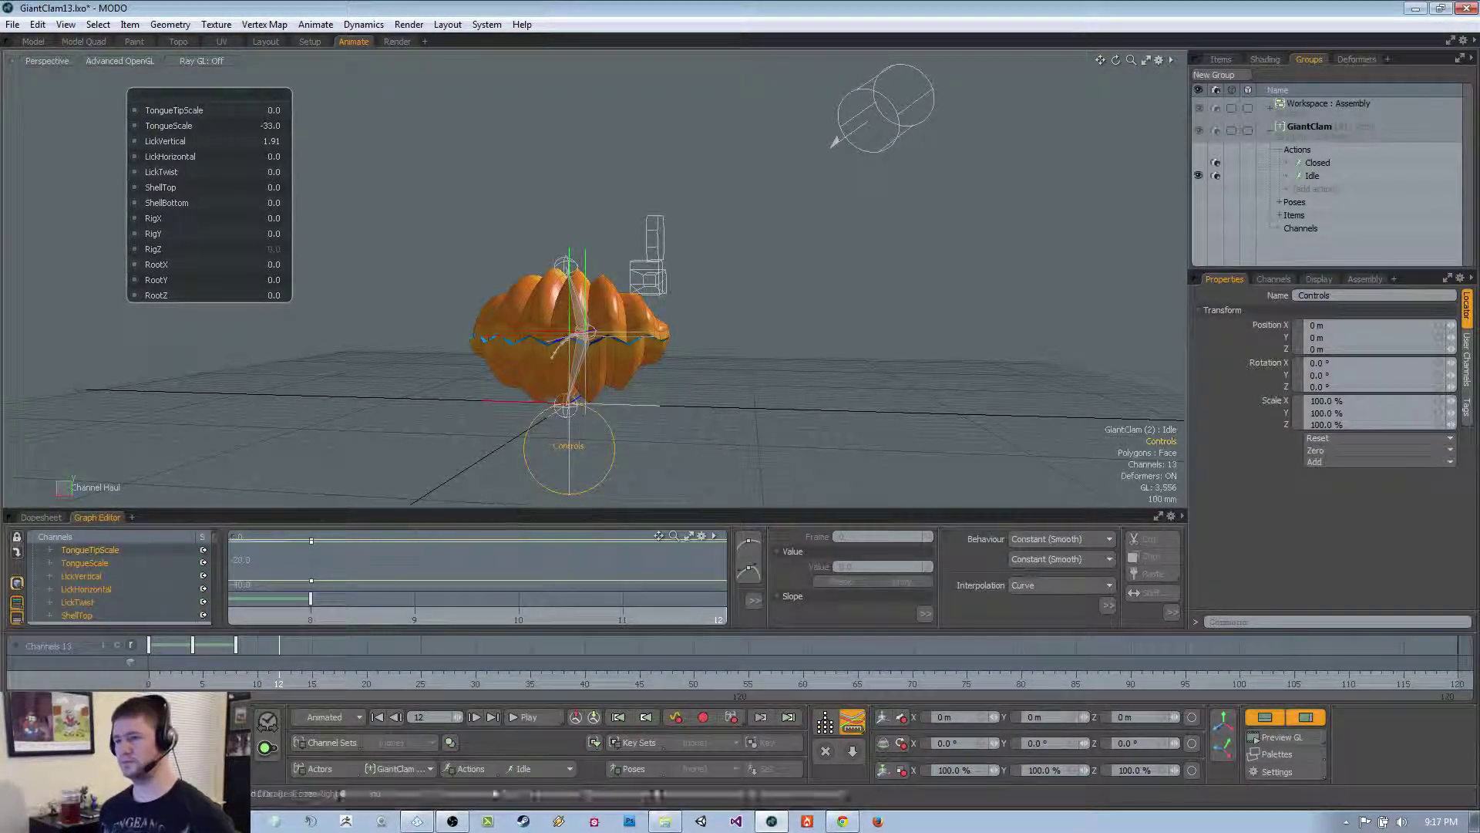
{"action": "left_click", "coordinate": [678, 717]}
{"action": "double_click", "coordinate": [263, 250]}
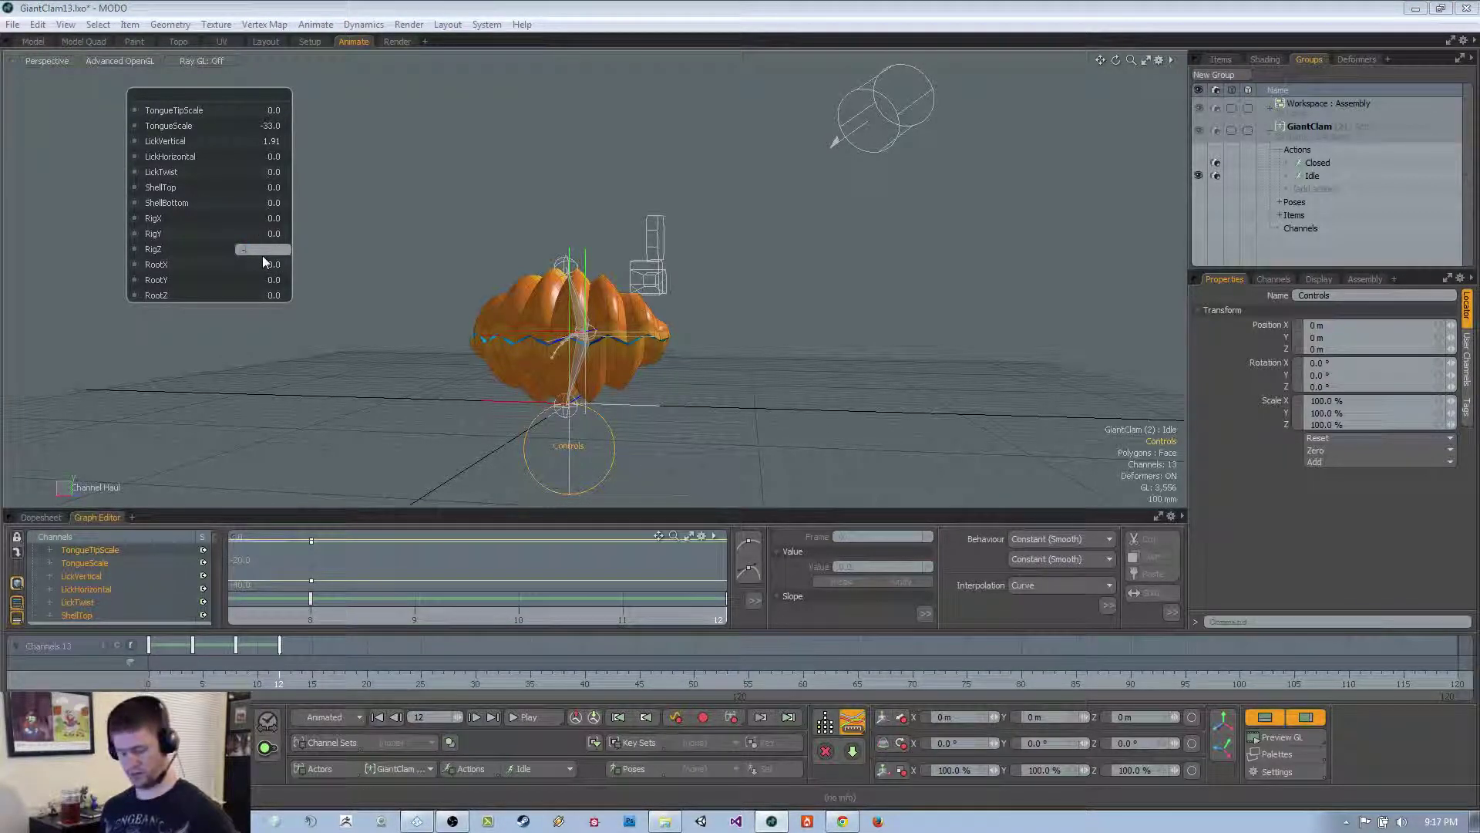
{"action": "type", "text": "-15"}
{"action": "key", "text": "Return"}
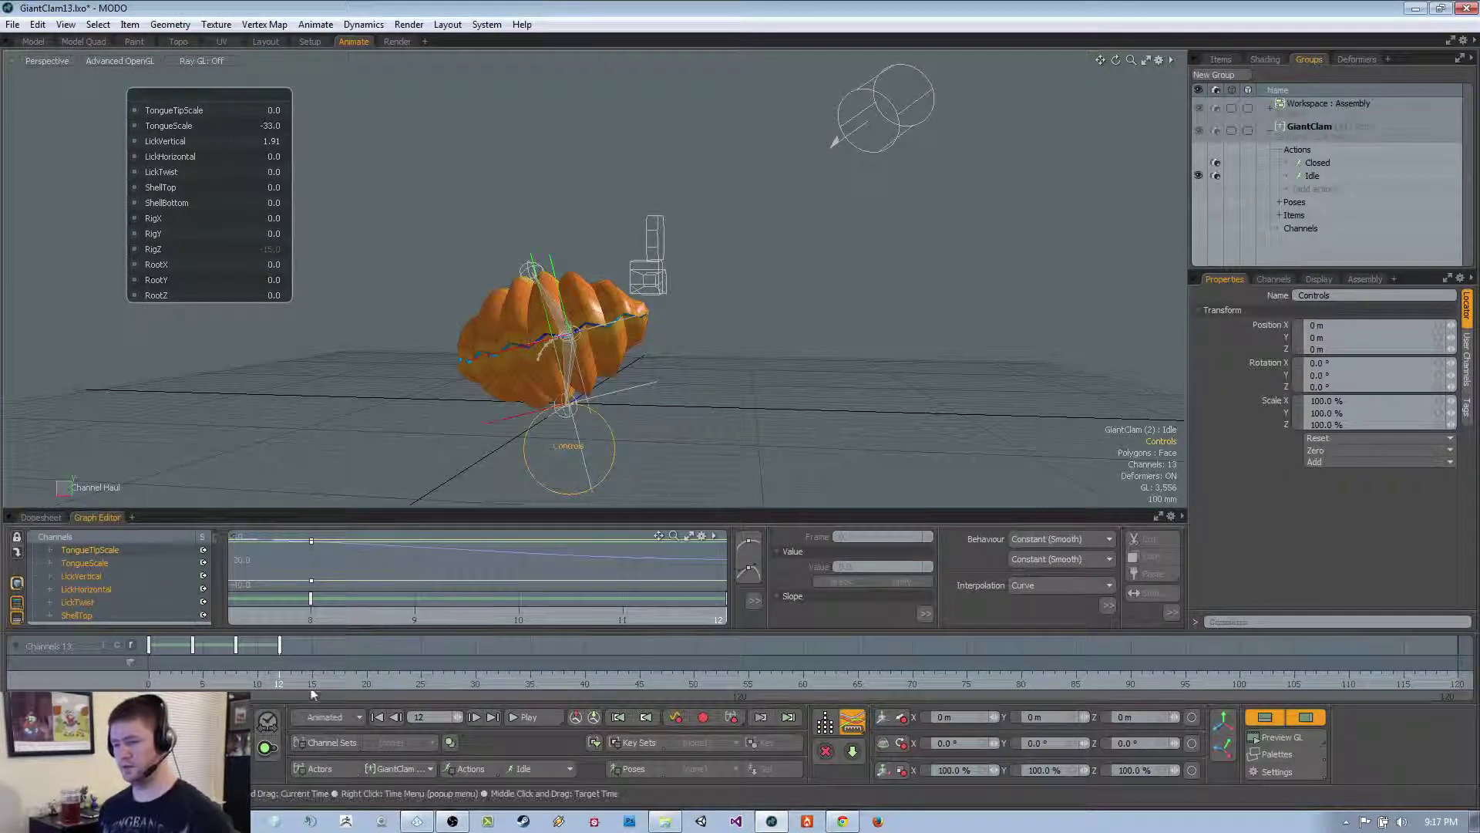
Key all Controls channels at frame 16 and set RigZ to 0 there
{"action": "left_click_drag", "start_coordinate": [318, 680], "coordinate": [334, 681]}
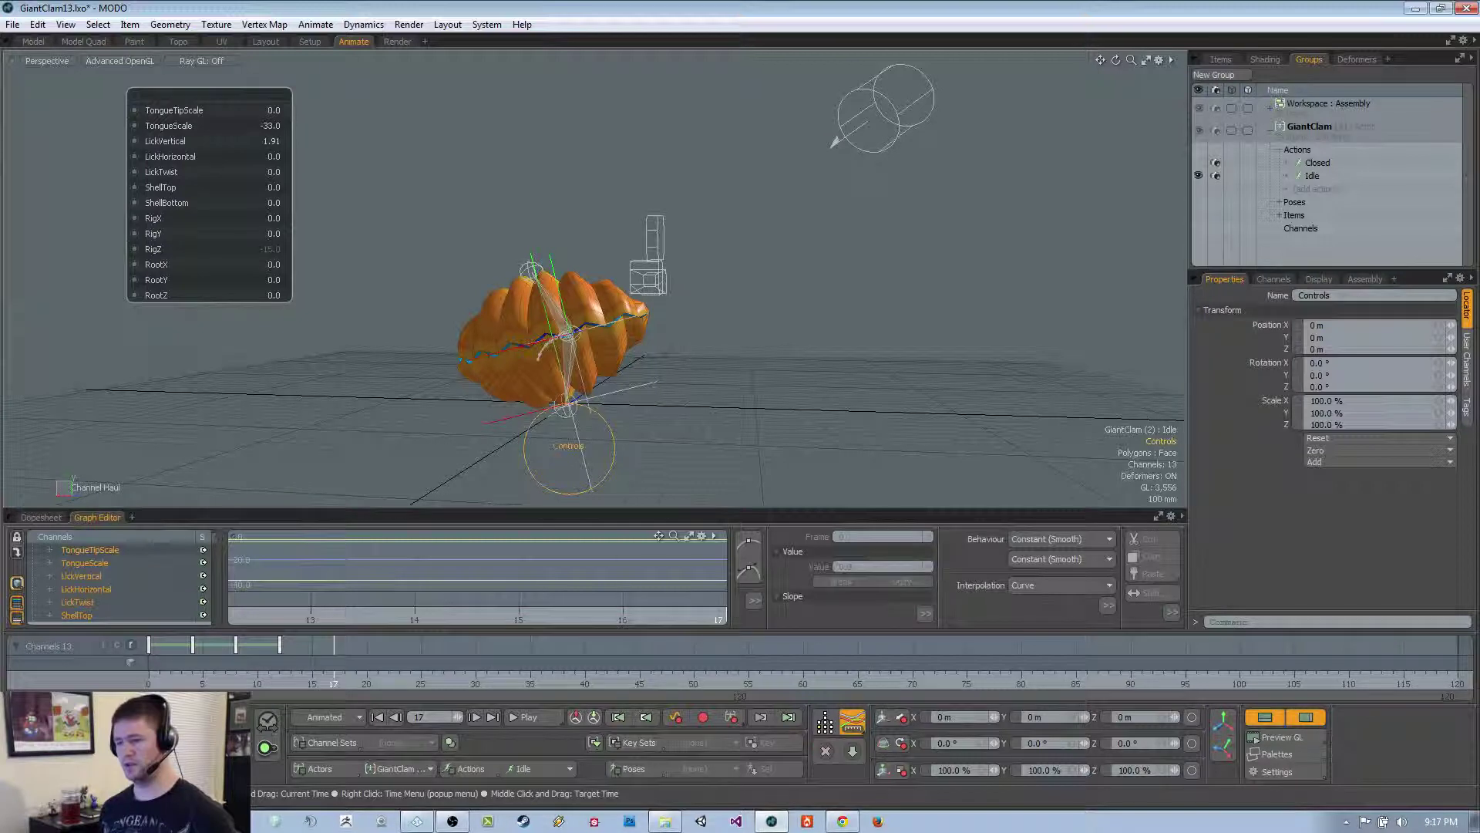
{"action": "left_click", "coordinate": [266, 249]}
{"action": "type", "text": "0"}
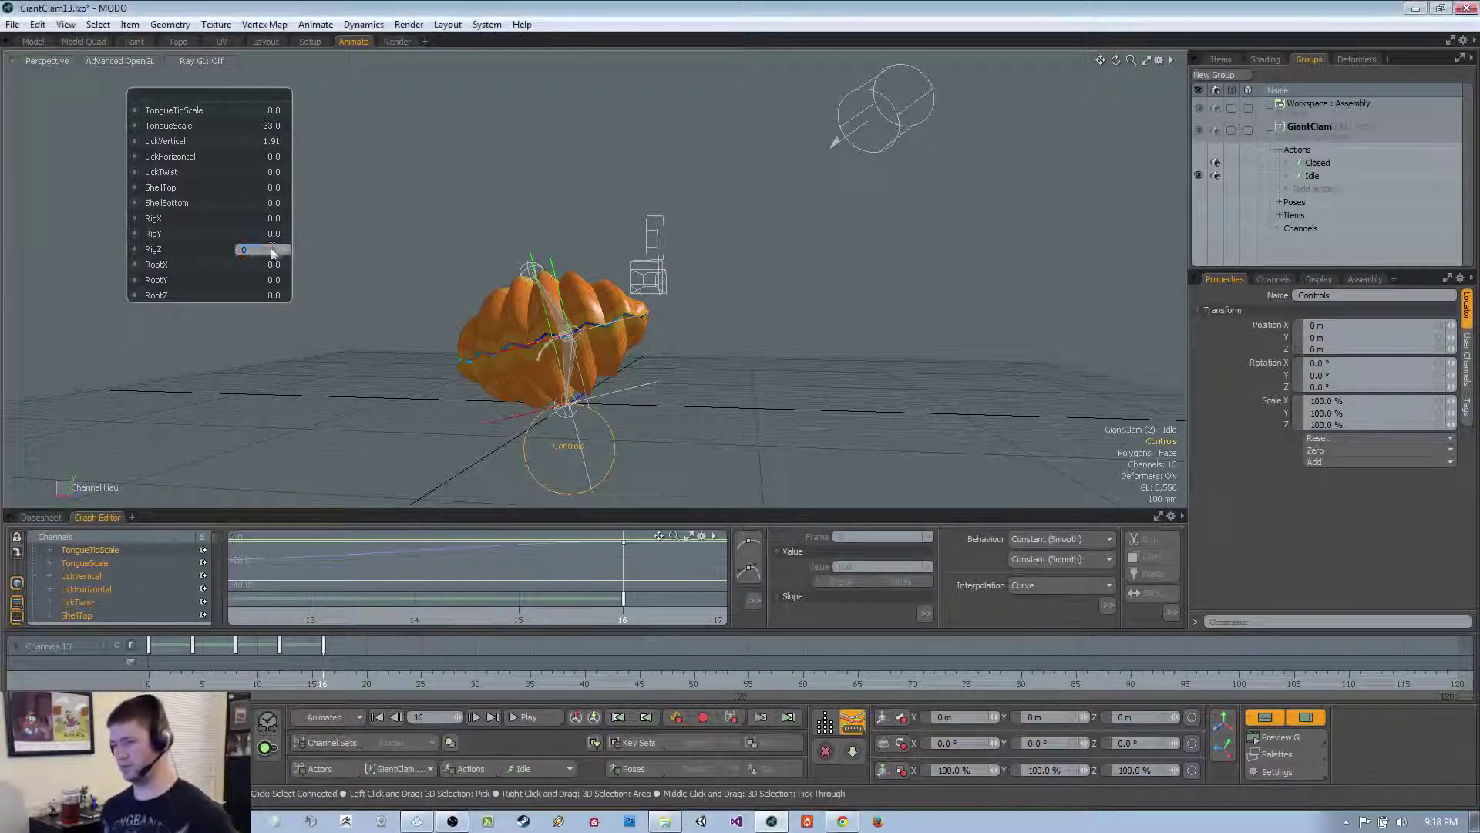
{"action": "key", "text": "Return"}
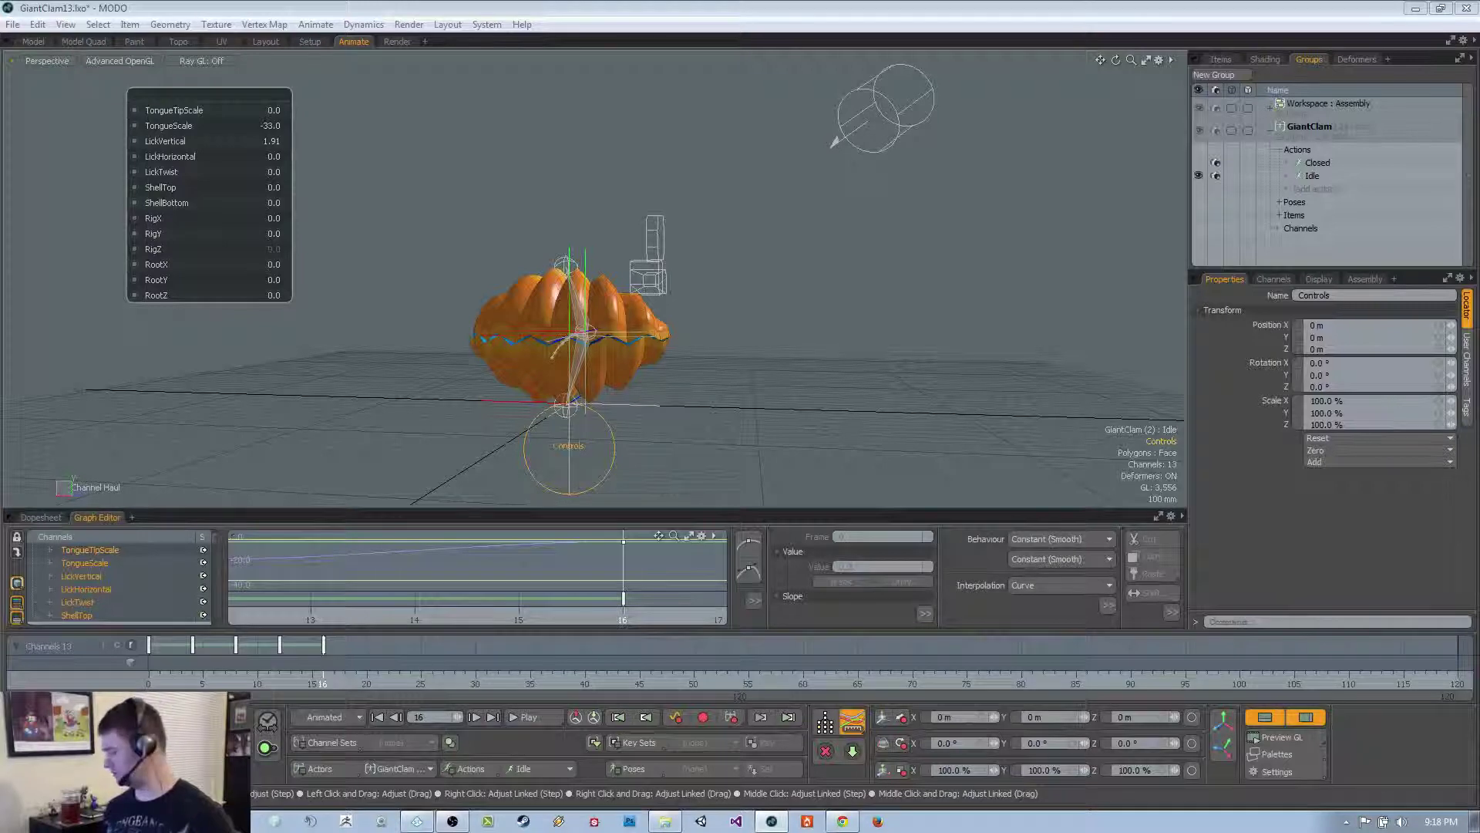
Fit the timeline to frames 0 to 16 and play the Idle animation, viewing the clam from the side
{"action": "key", "text": "a"}
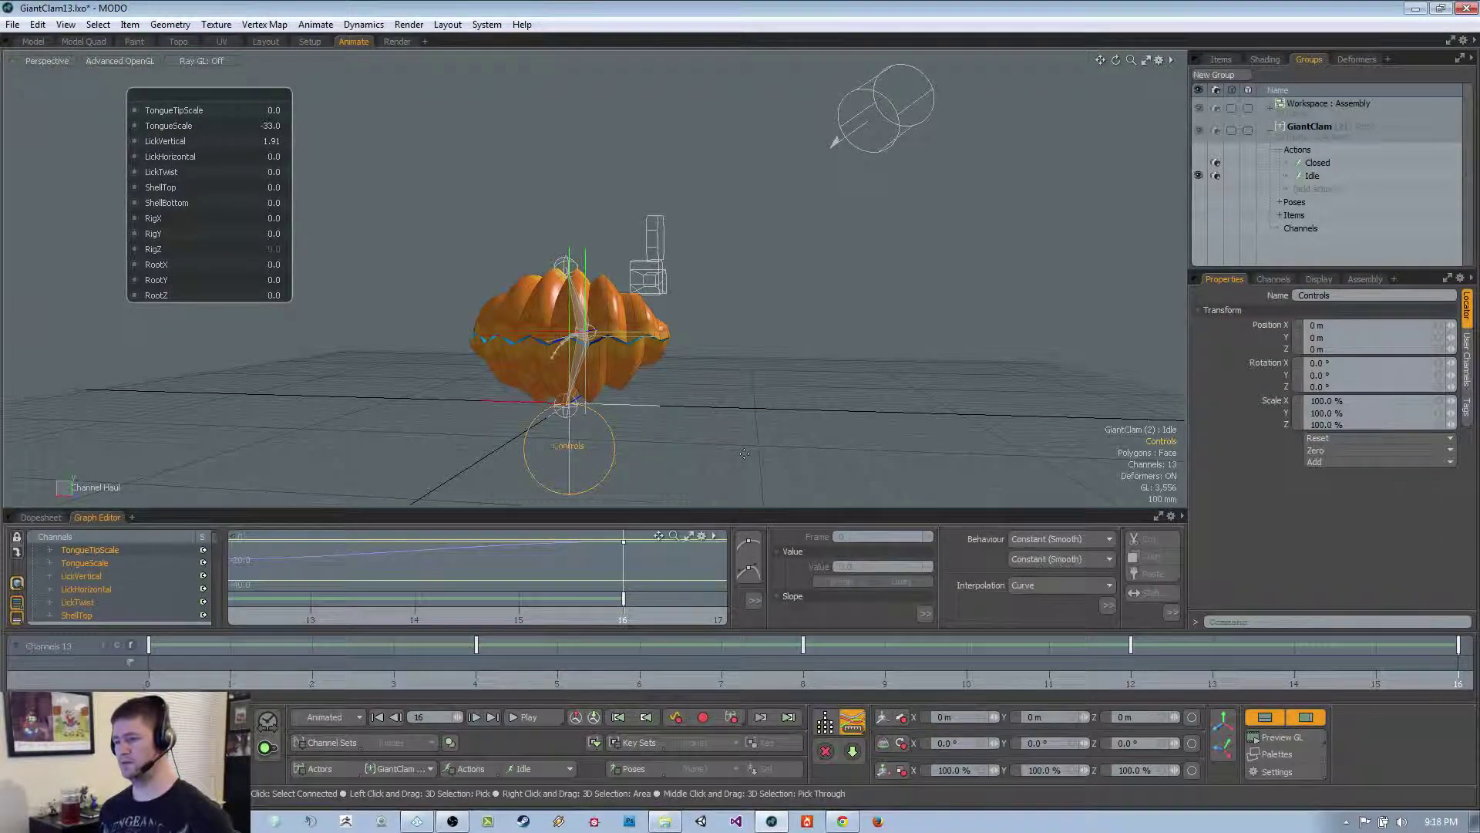
{"action": "left_click", "coordinate": [543, 717]}
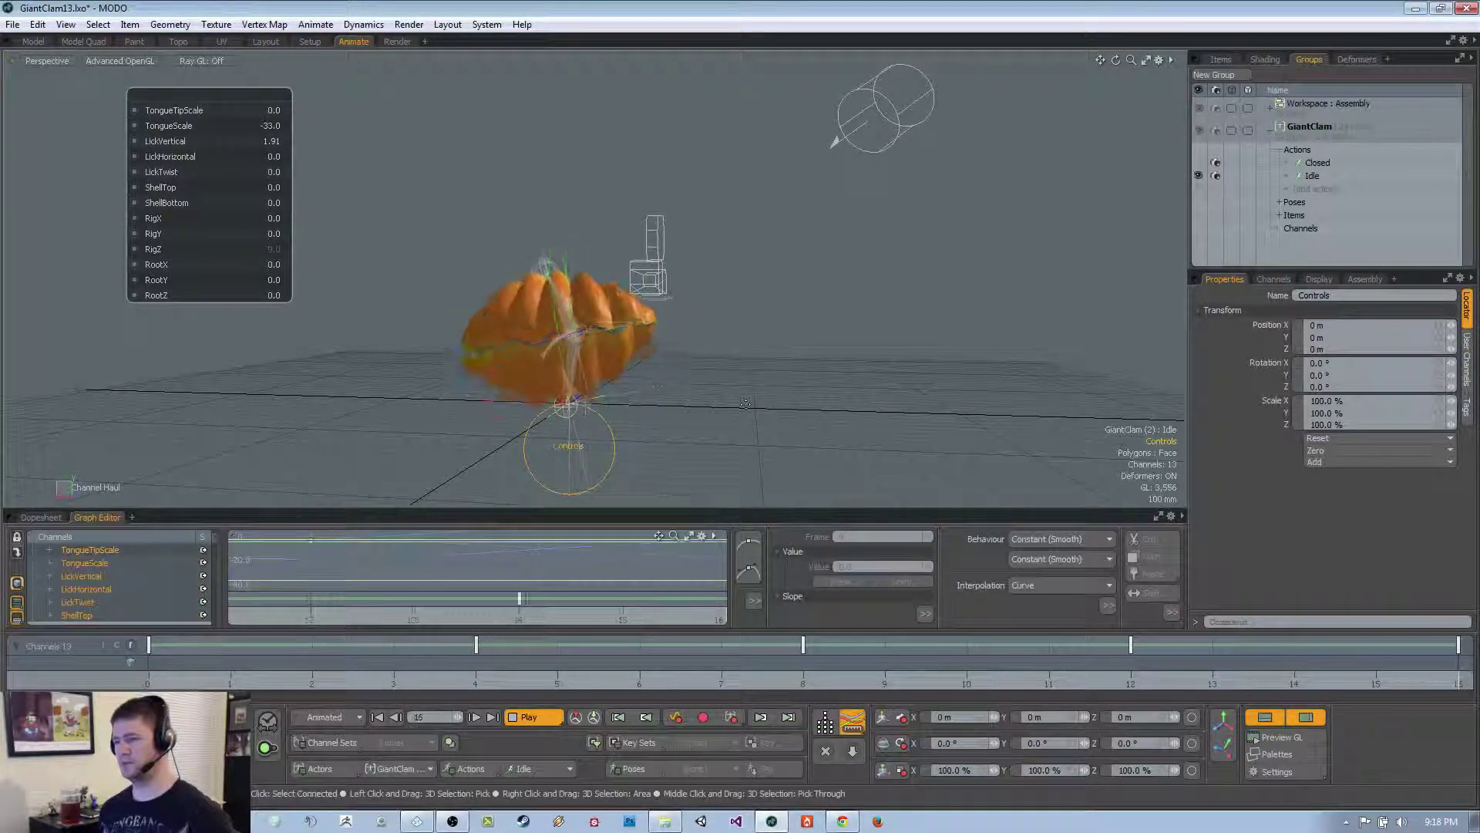
{"action": "left_click_drag", "start_coordinate": [746, 403], "coordinate": [657, 500], "text": "alt"}
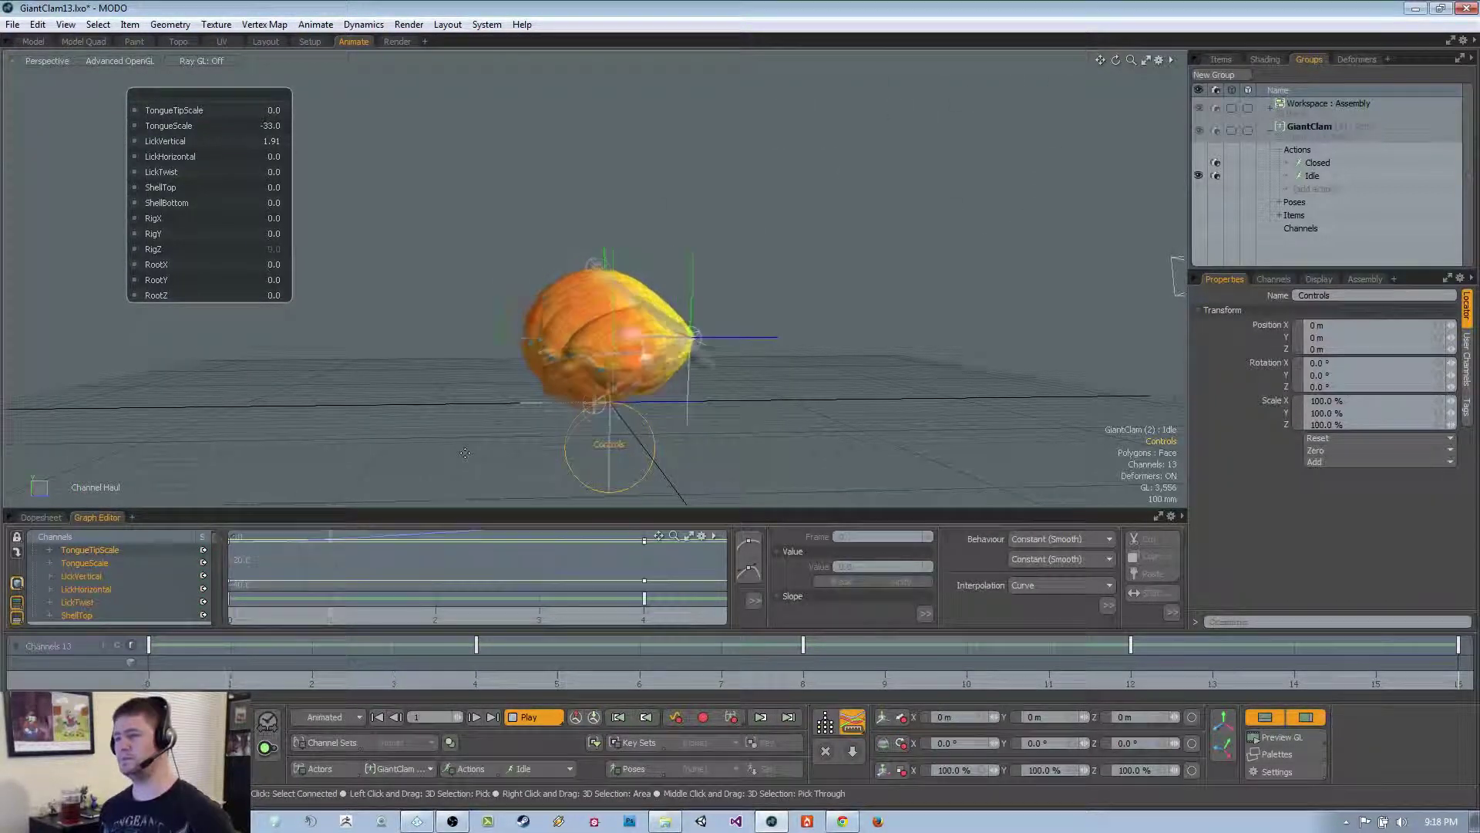
{"action": "key", "text": "space"}
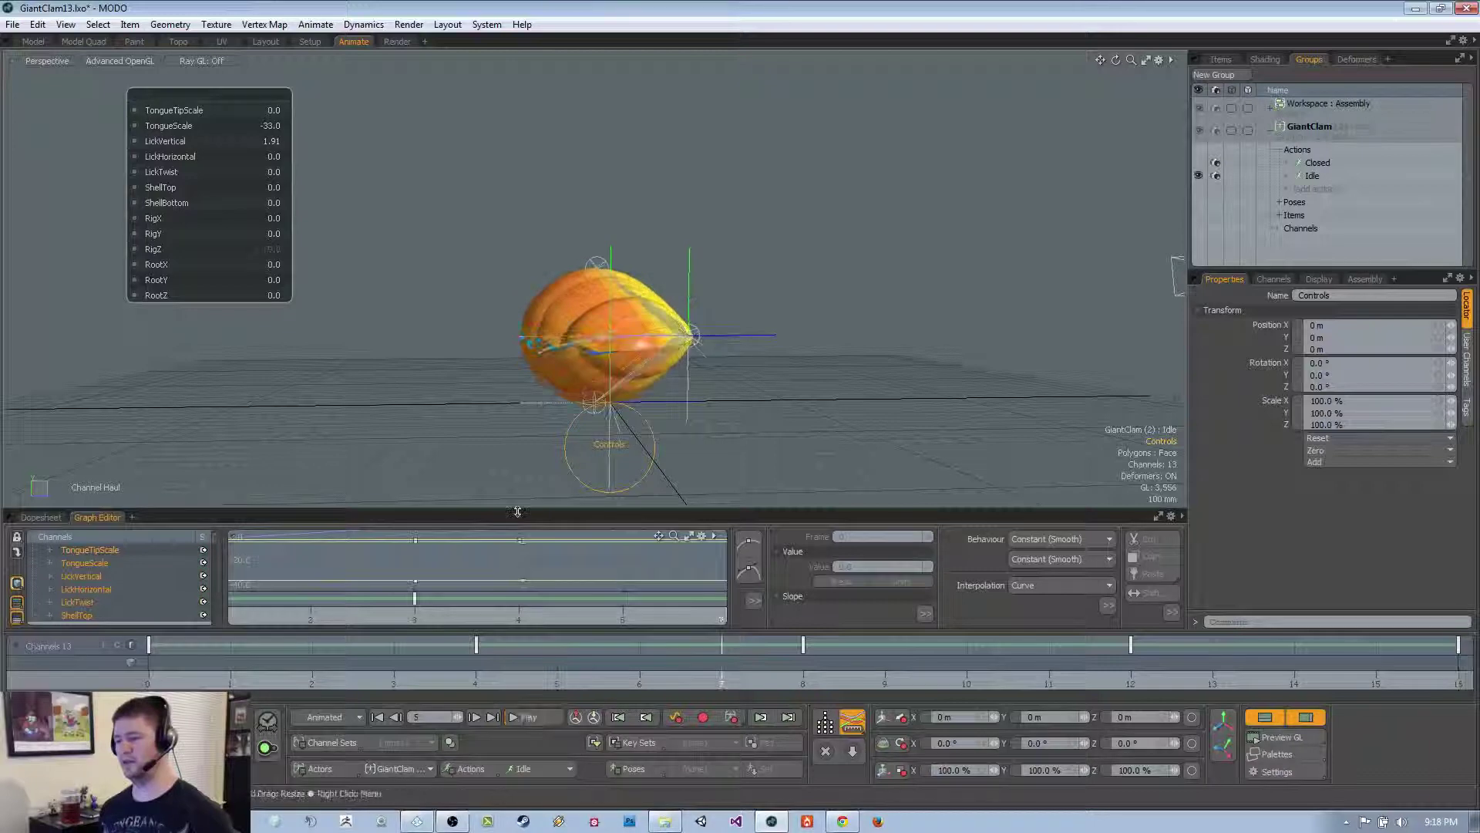
Enlarge the graph editor to show all keys from frame 0 to 16 and replay the rocking motion from another angle
{"action": "left_click_drag", "start_coordinate": [517, 511], "coordinate": [517, 380]}
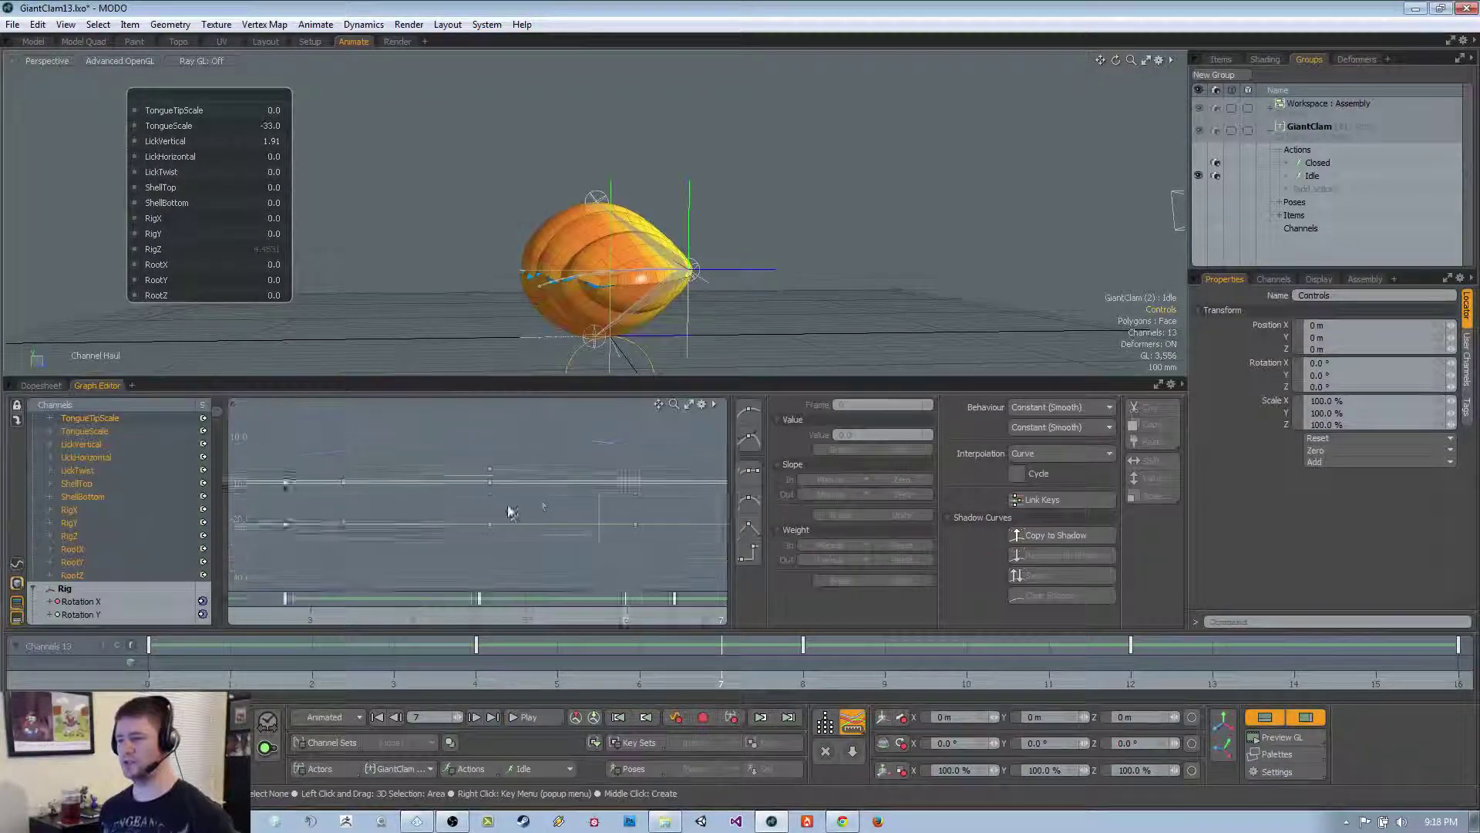
{"action": "scroll", "coordinate": [556, 505], "scroll_direction": "down", "scroll_amount": 3}
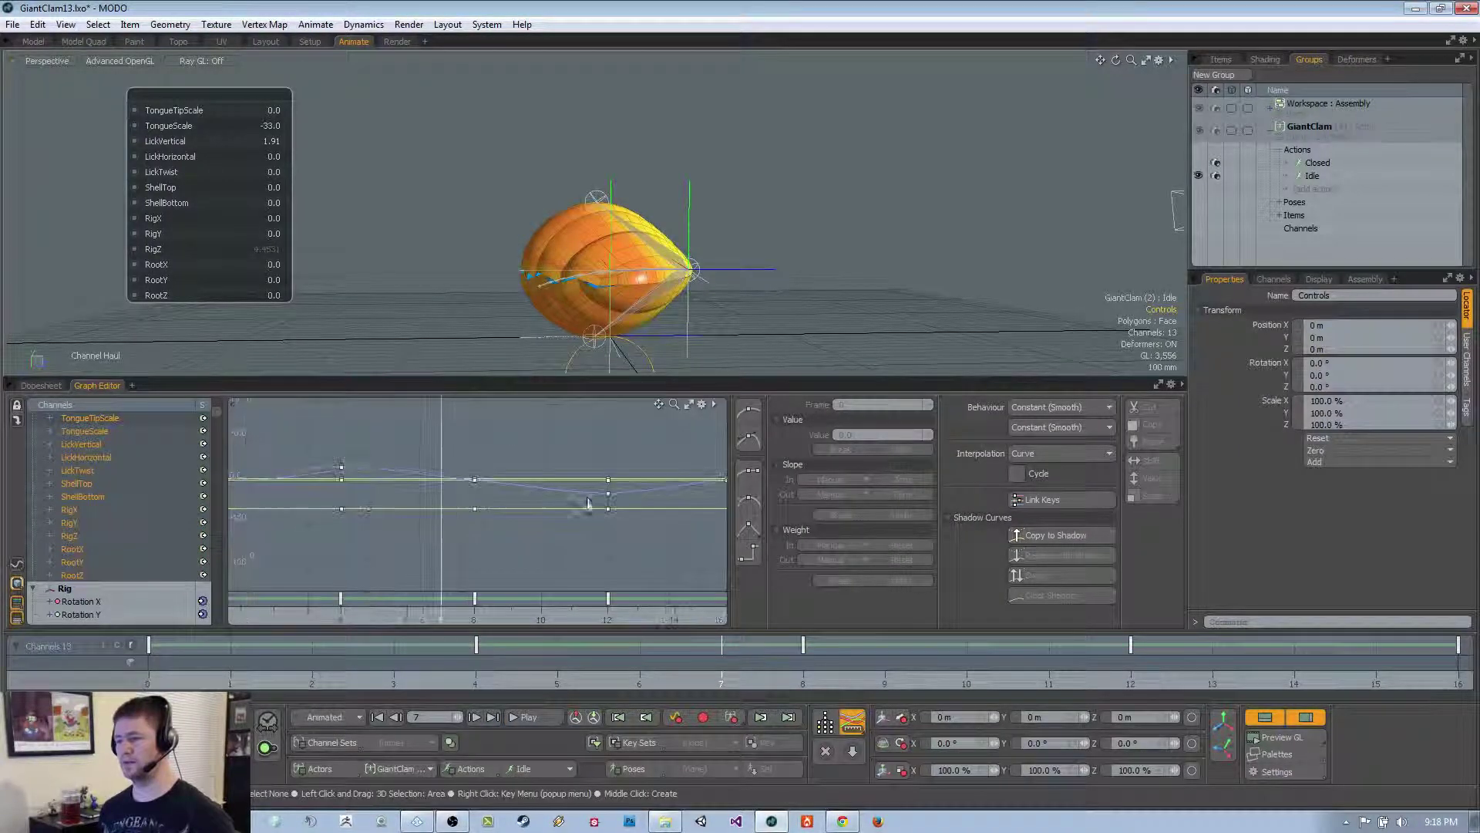
{"action": "scroll", "coordinate": [562, 524], "scroll_direction": "down", "scroll_amount": 1}
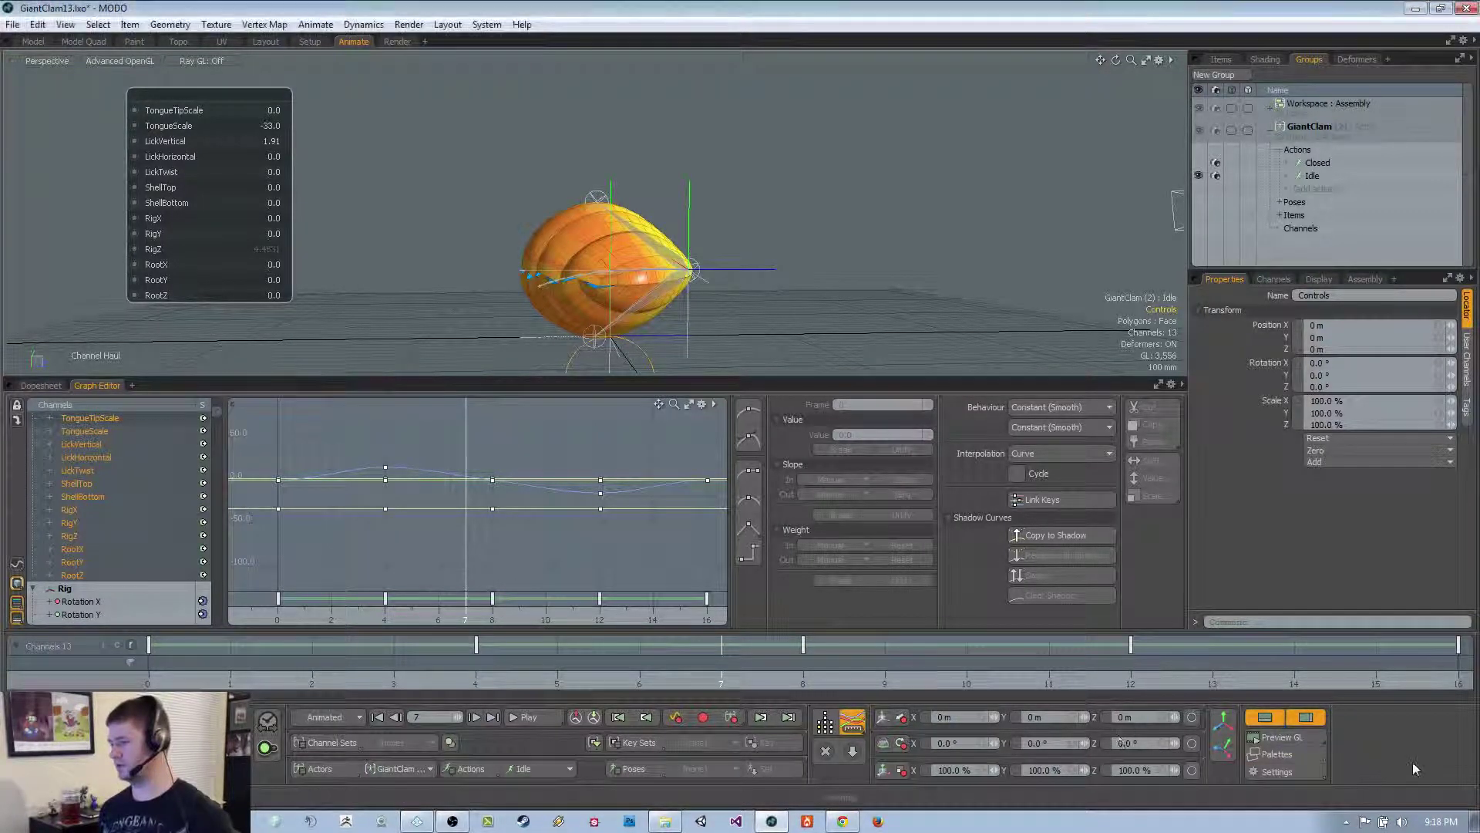
{"action": "left_click_drag", "start_coordinate": [856, 212], "coordinate": [753, 236], "text": "alt"}
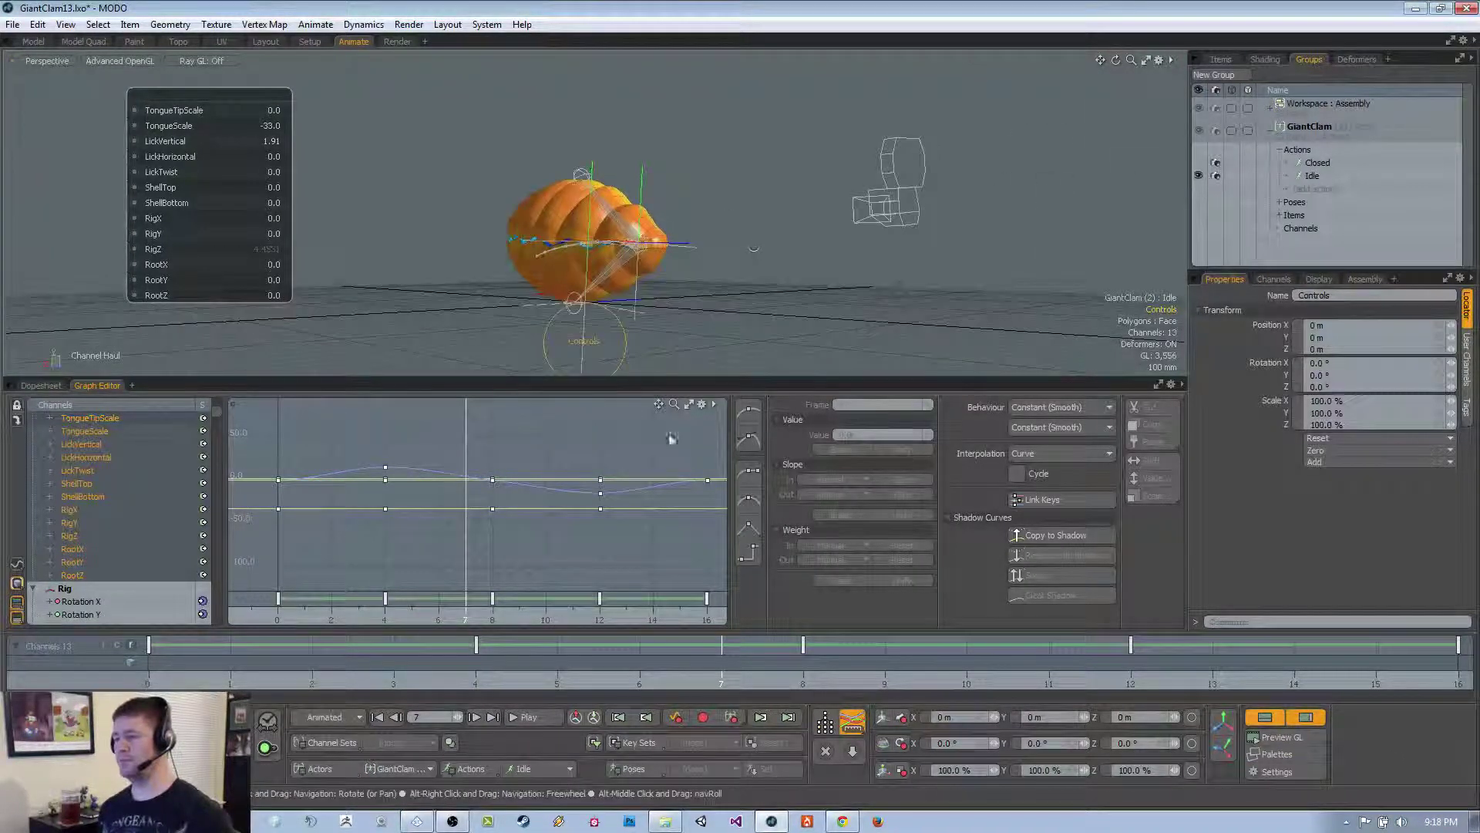
{"action": "left_click", "coordinate": [519, 718]}
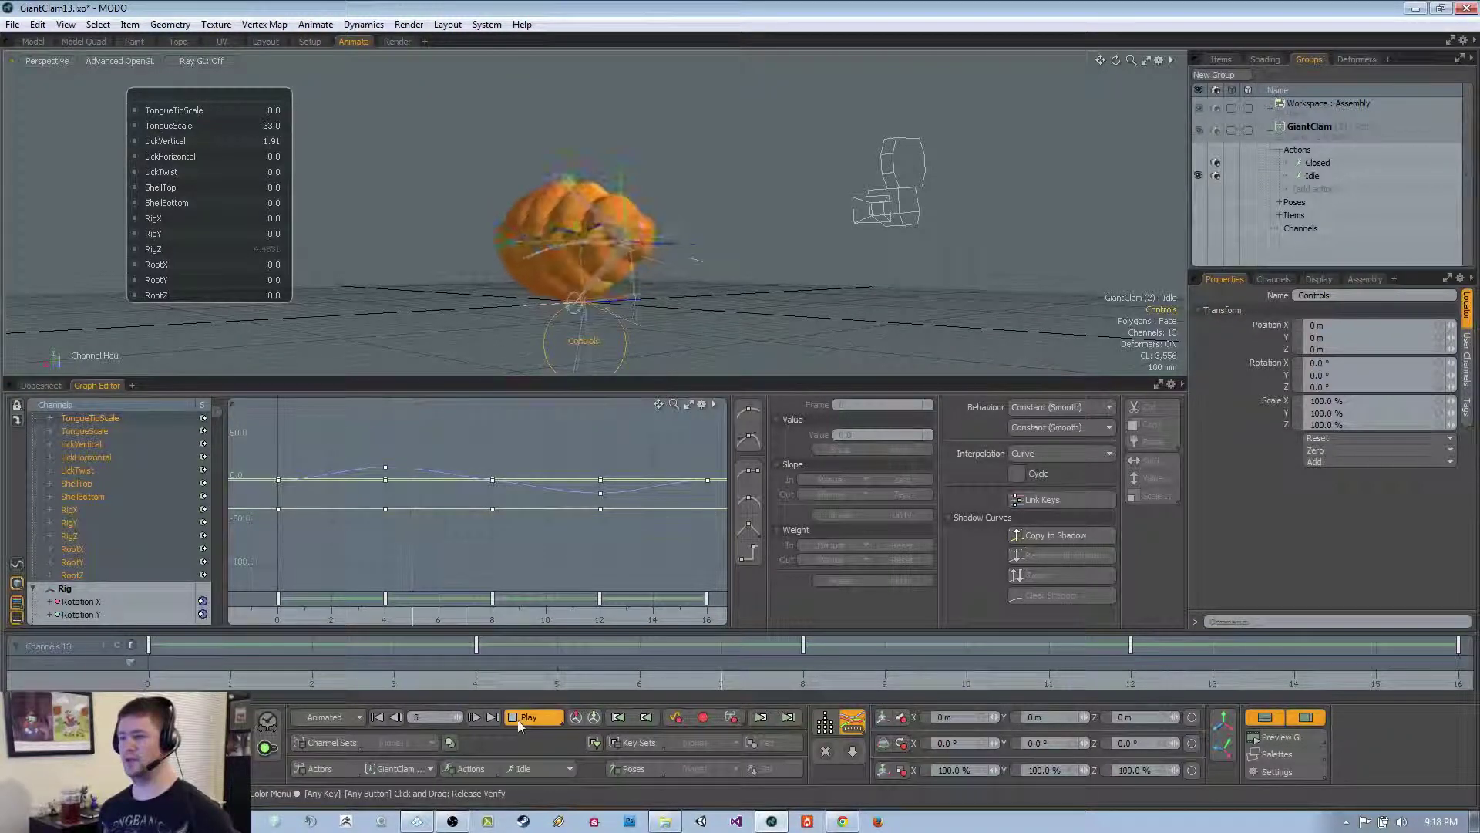
{"action": "left_click_drag", "start_coordinate": [772, 314], "coordinate": [720, 321], "text": "alt"}
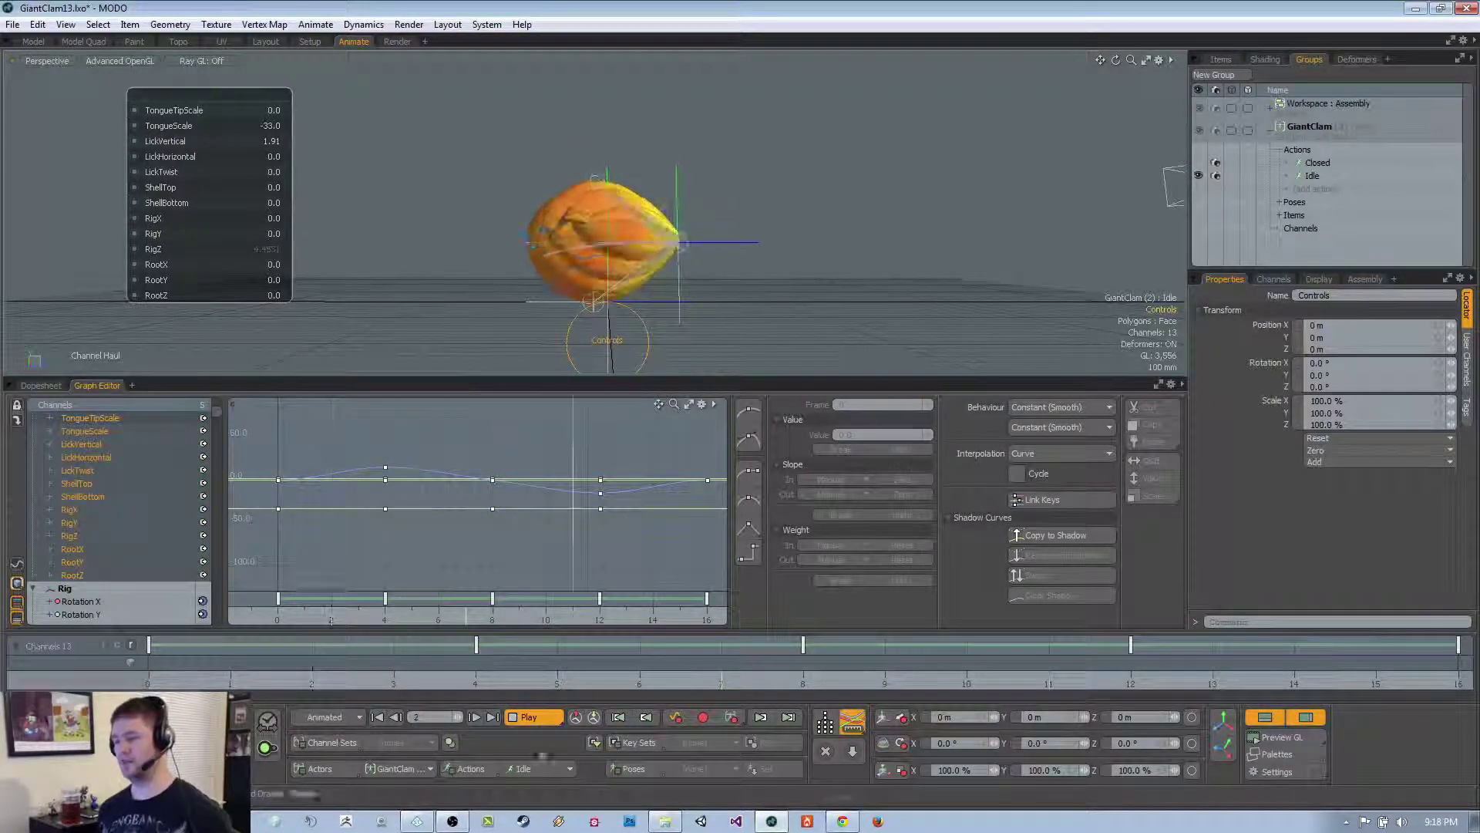
{"action": "left_click", "coordinate": [539, 719]}
Select all Controls keys from frame 0 to 16 in the graph editor
{"action": "scroll", "coordinate": [451, 502], "scroll_direction": "down", "scroll_amount": 2}
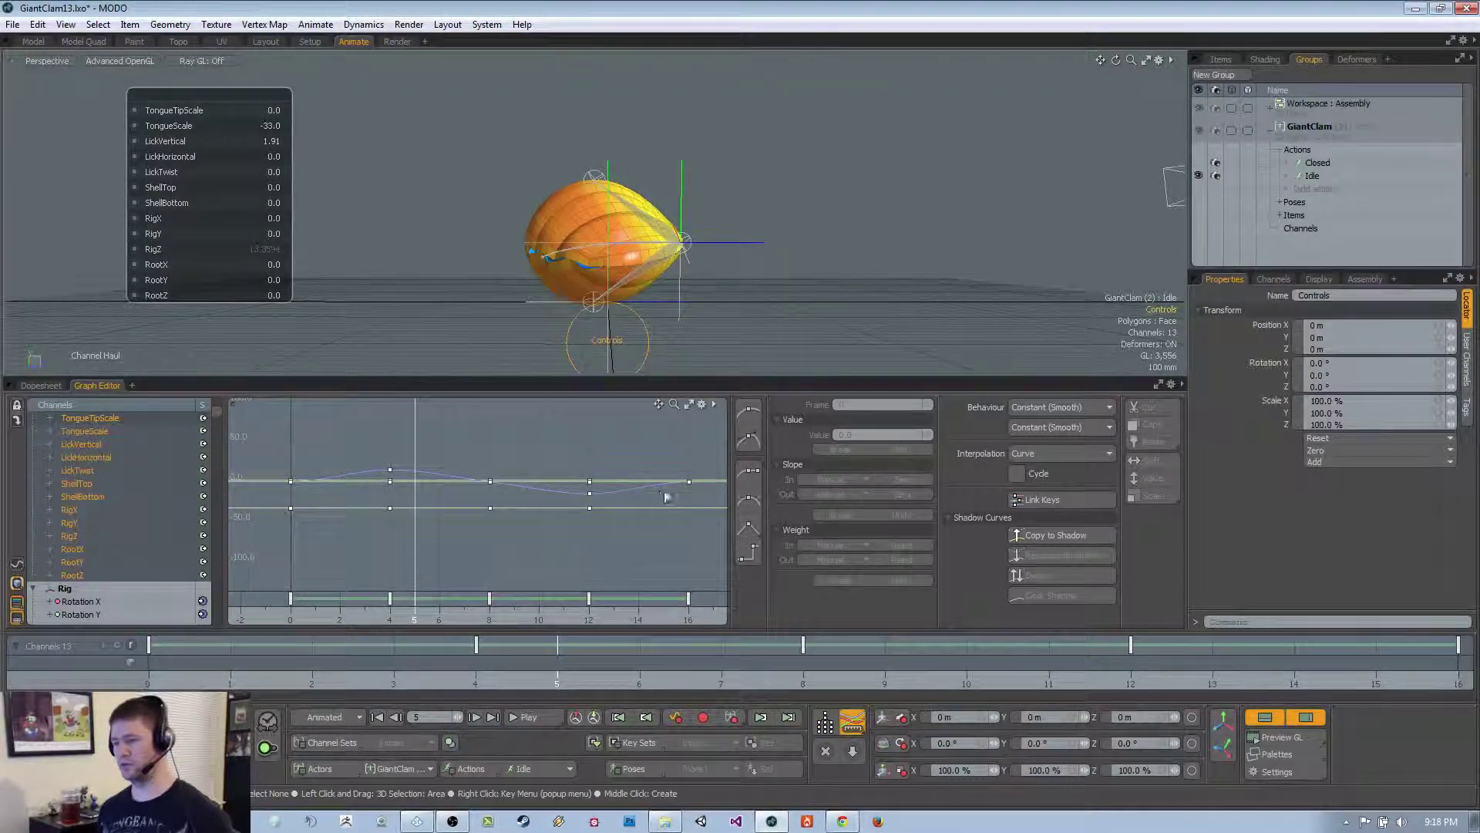
{"action": "scroll", "coordinate": [666, 497], "scroll_direction": "down", "scroll_amount": 1}
{"action": "left_click_drag", "start_coordinate": [327, 440], "coordinate": [692, 567]}
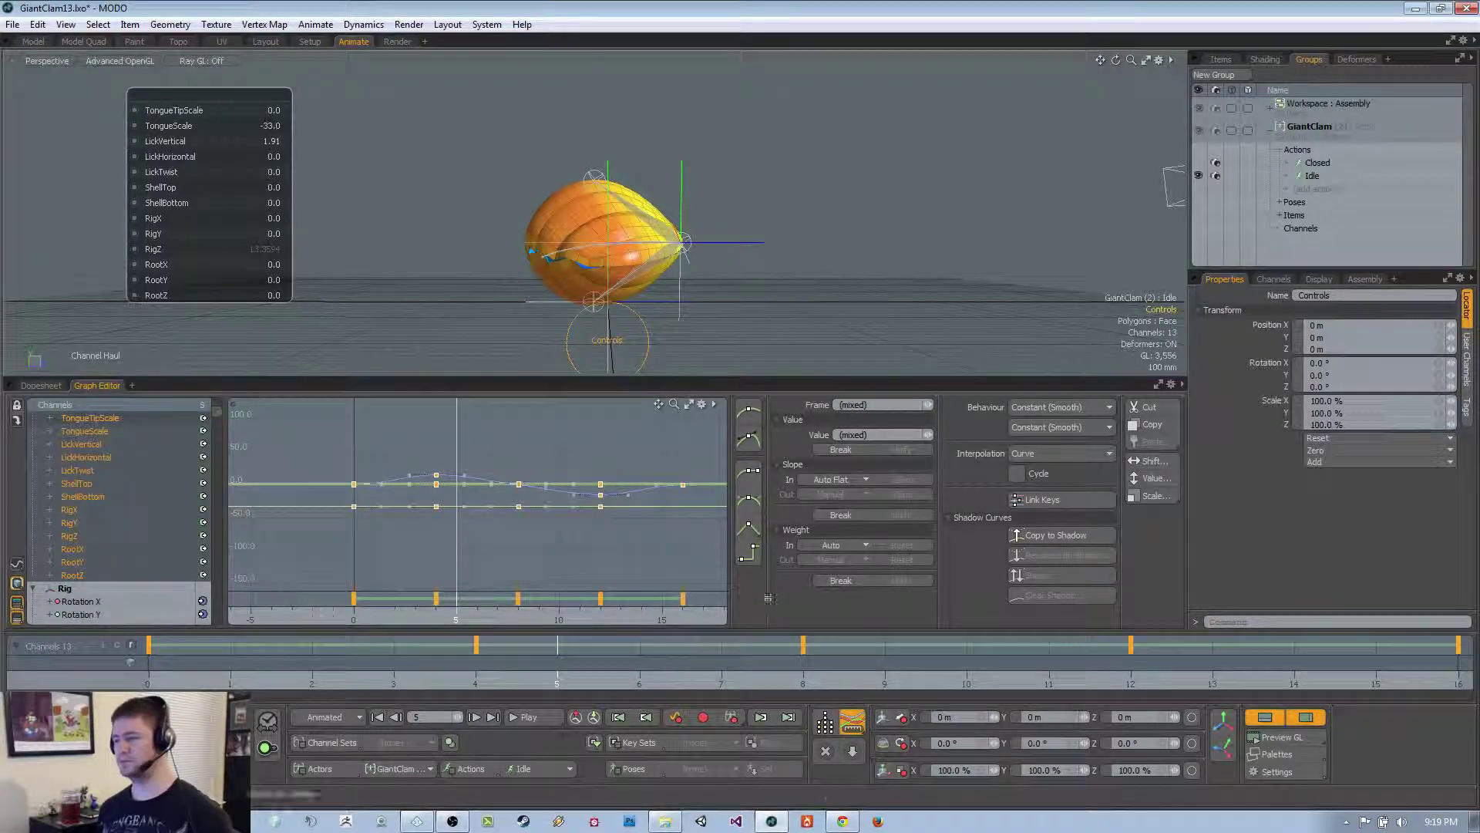
Give all selected Controls animation keys linear in and out slopes and play back the Idle action
{"action": "left_click", "coordinate": [754, 529]}
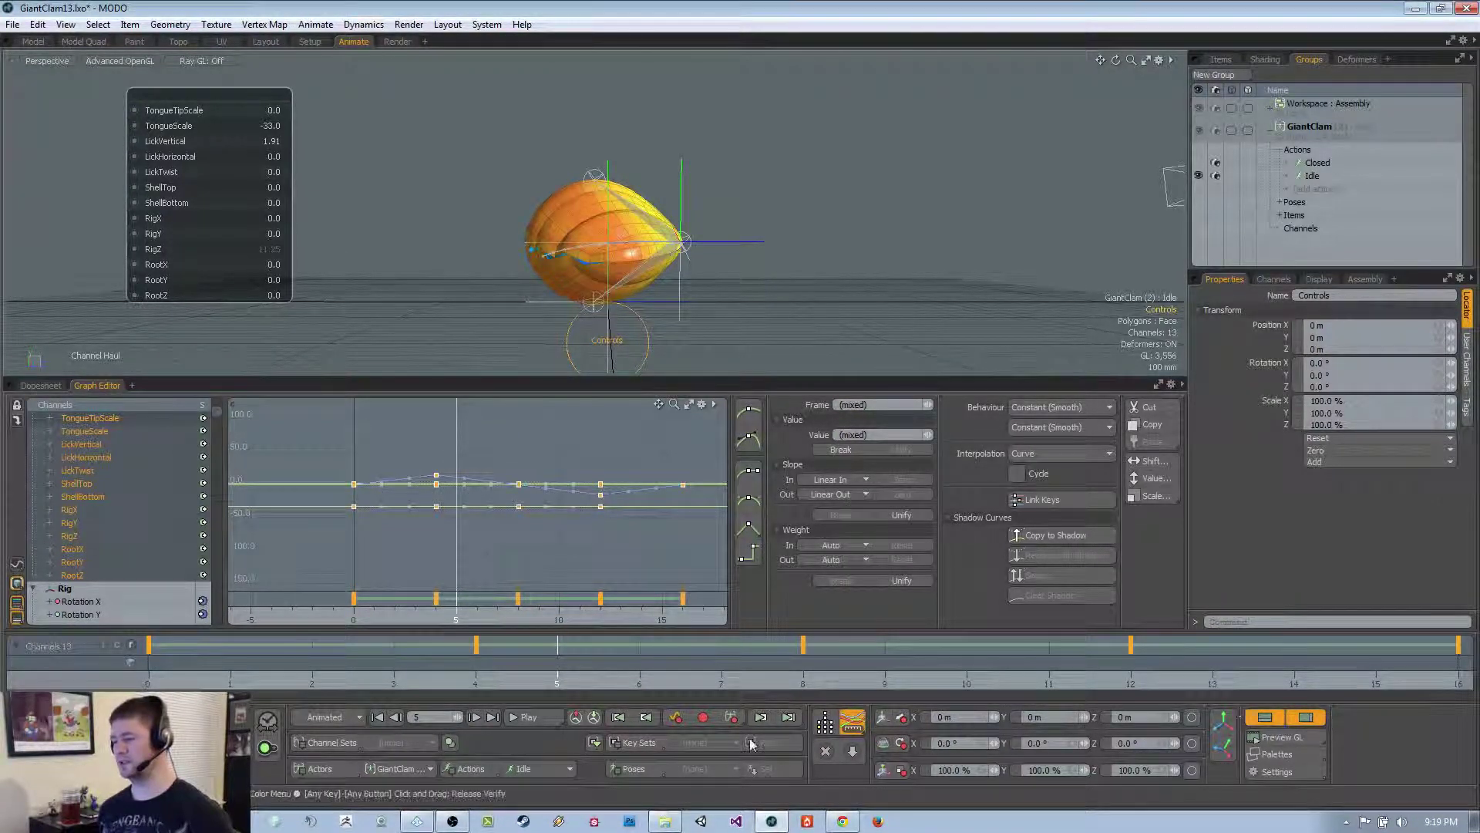
{"action": "left_click", "coordinate": [529, 717]}
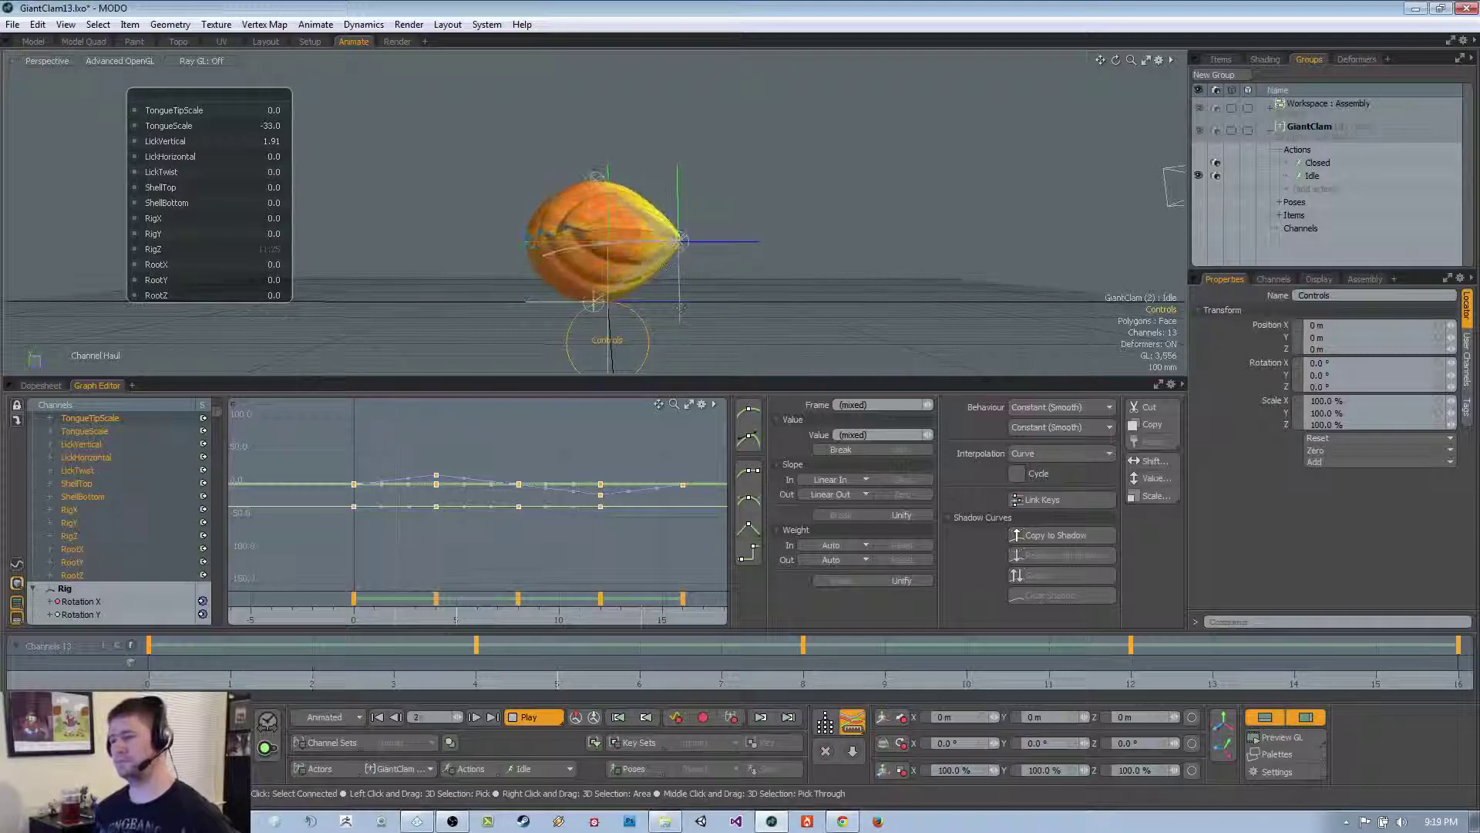
{"action": "left_click", "coordinate": [538, 720]}
{"action": "left_click_drag", "start_coordinate": [595, 182], "coordinate": [538, 330], "text": "alt"}
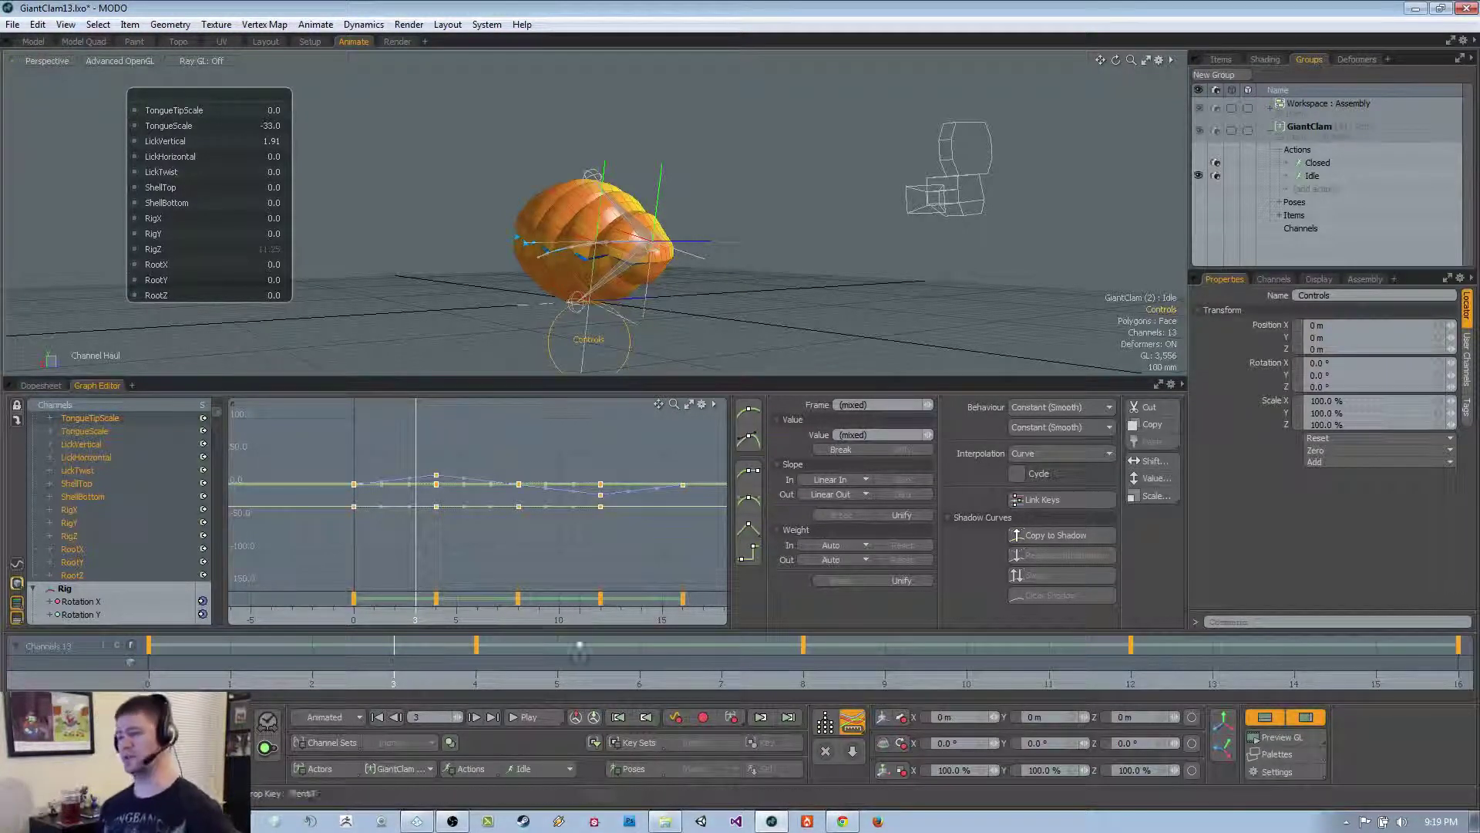
Inspect the Idle pose at frame 12, then return to frame 0 and clear the selection
{"action": "left_click", "coordinate": [600, 617]}
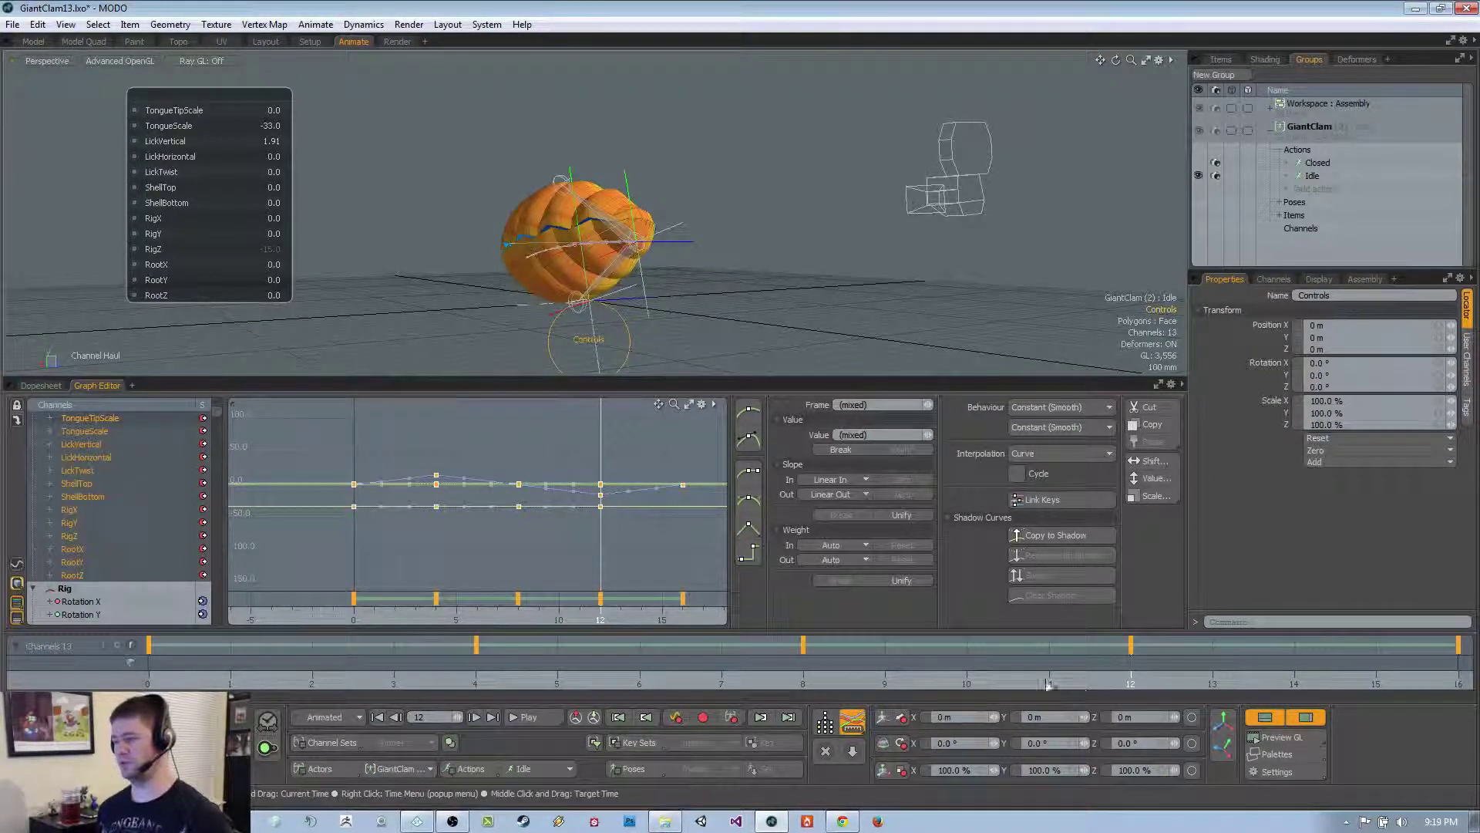
{"action": "left_click_drag", "start_coordinate": [848, 292], "coordinate": [779, 302], "text": "alt"}
{"action": "left_click", "coordinate": [150, 671]}
{"action": "key", "text": "space"}
{"action": "left_click", "coordinate": [747, 301]}
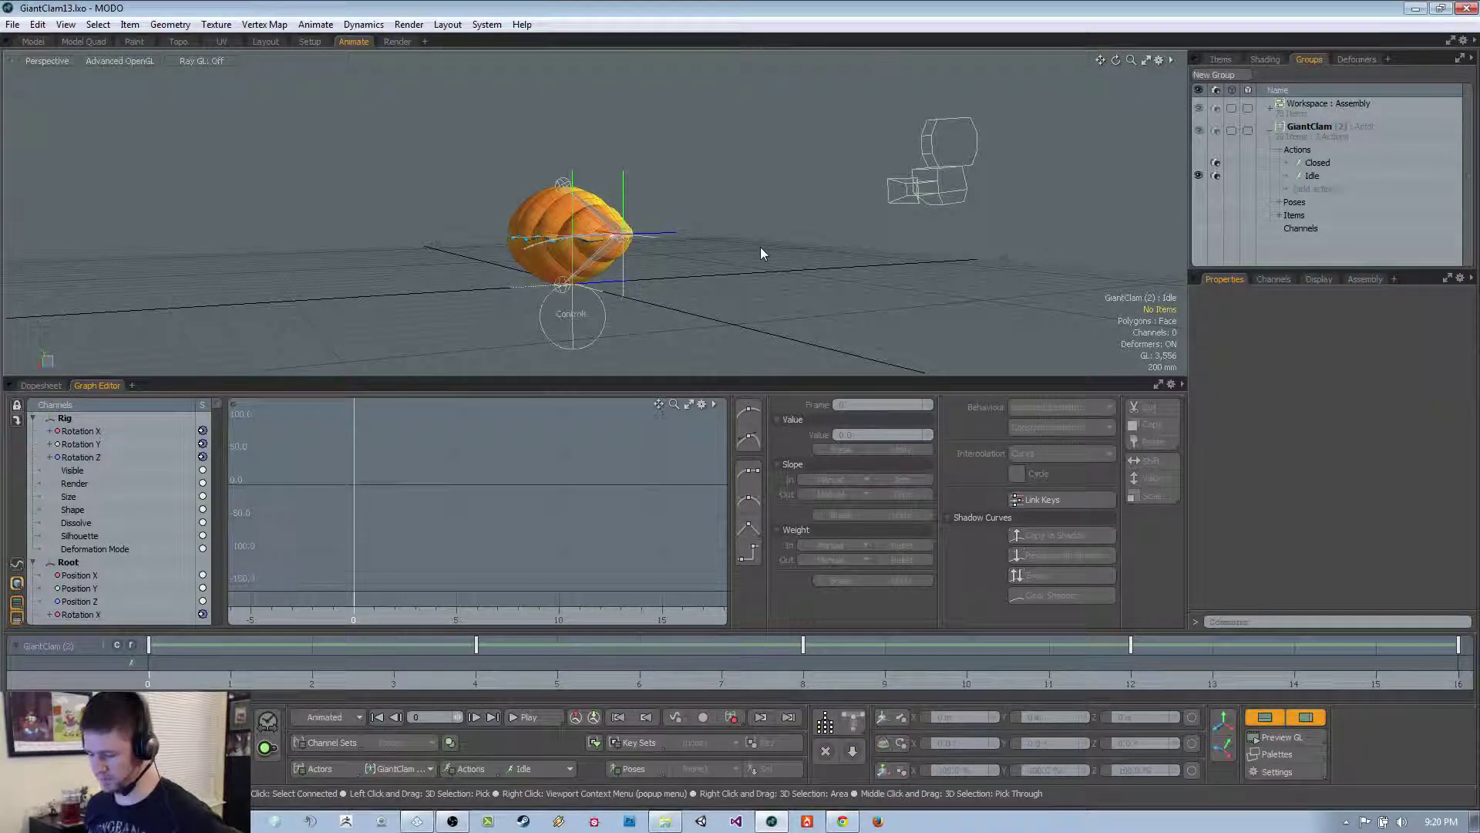
{"action": "left_click_drag", "start_coordinate": [768, 251], "coordinate": [673, 316], "text": "alt"}
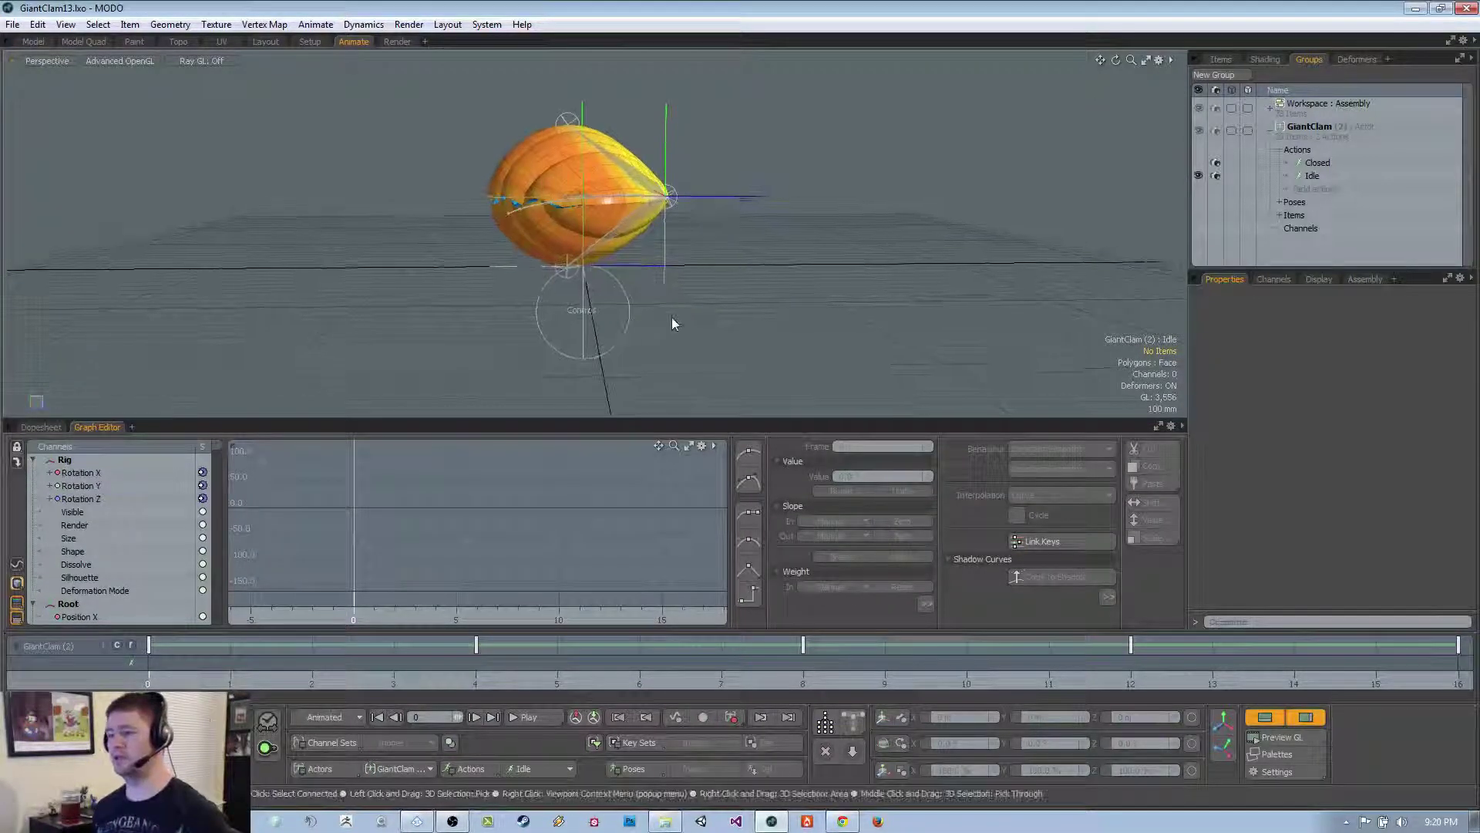
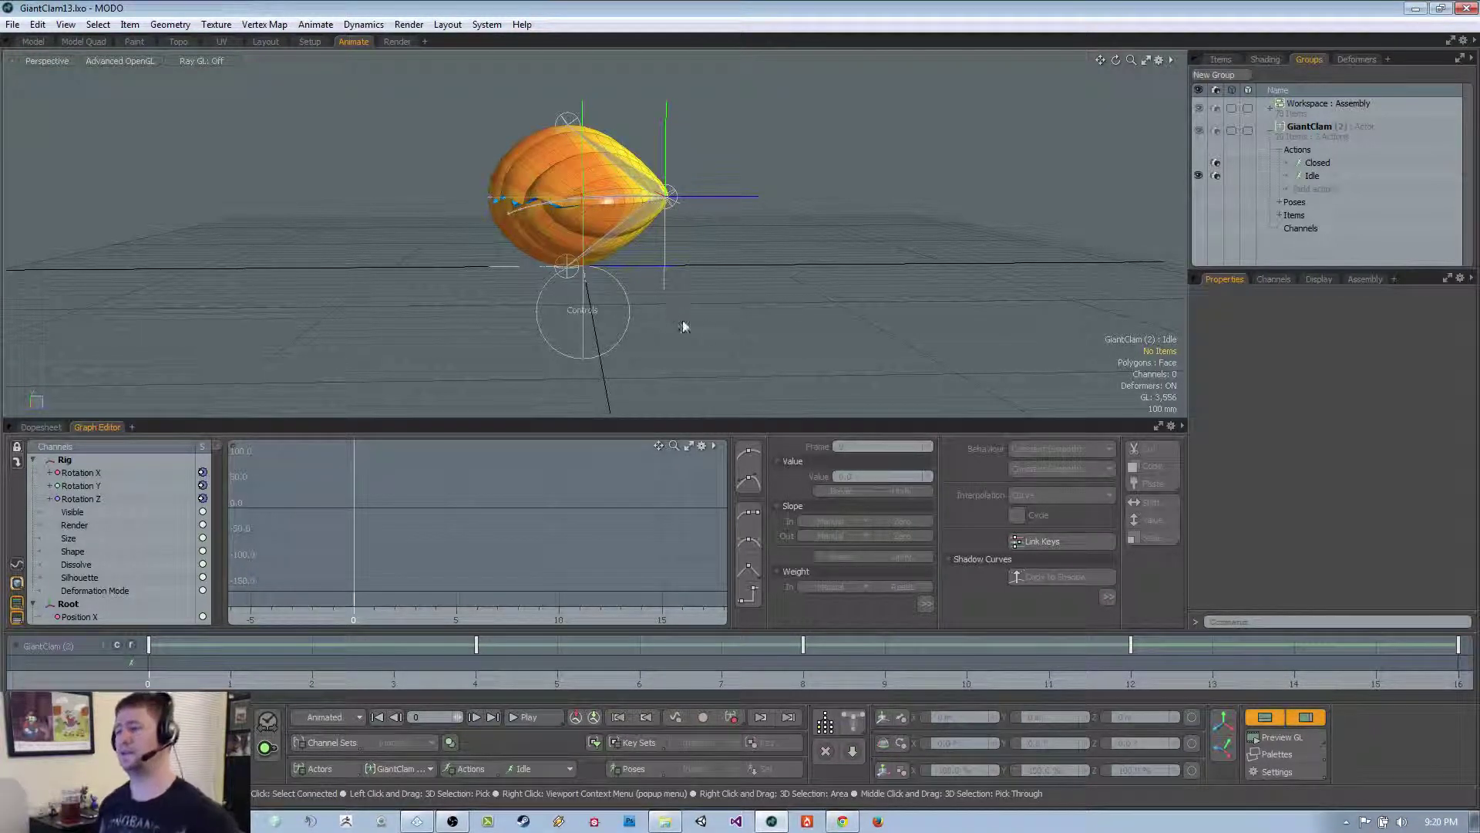
Select the Controls locator and show the clam in the Left view, fitted with some space around it
{"action": "left_click", "coordinate": [627, 327]}
{"action": "left_click_drag", "start_coordinate": [655, 323], "coordinate": [802, 314], "text": "alt"}
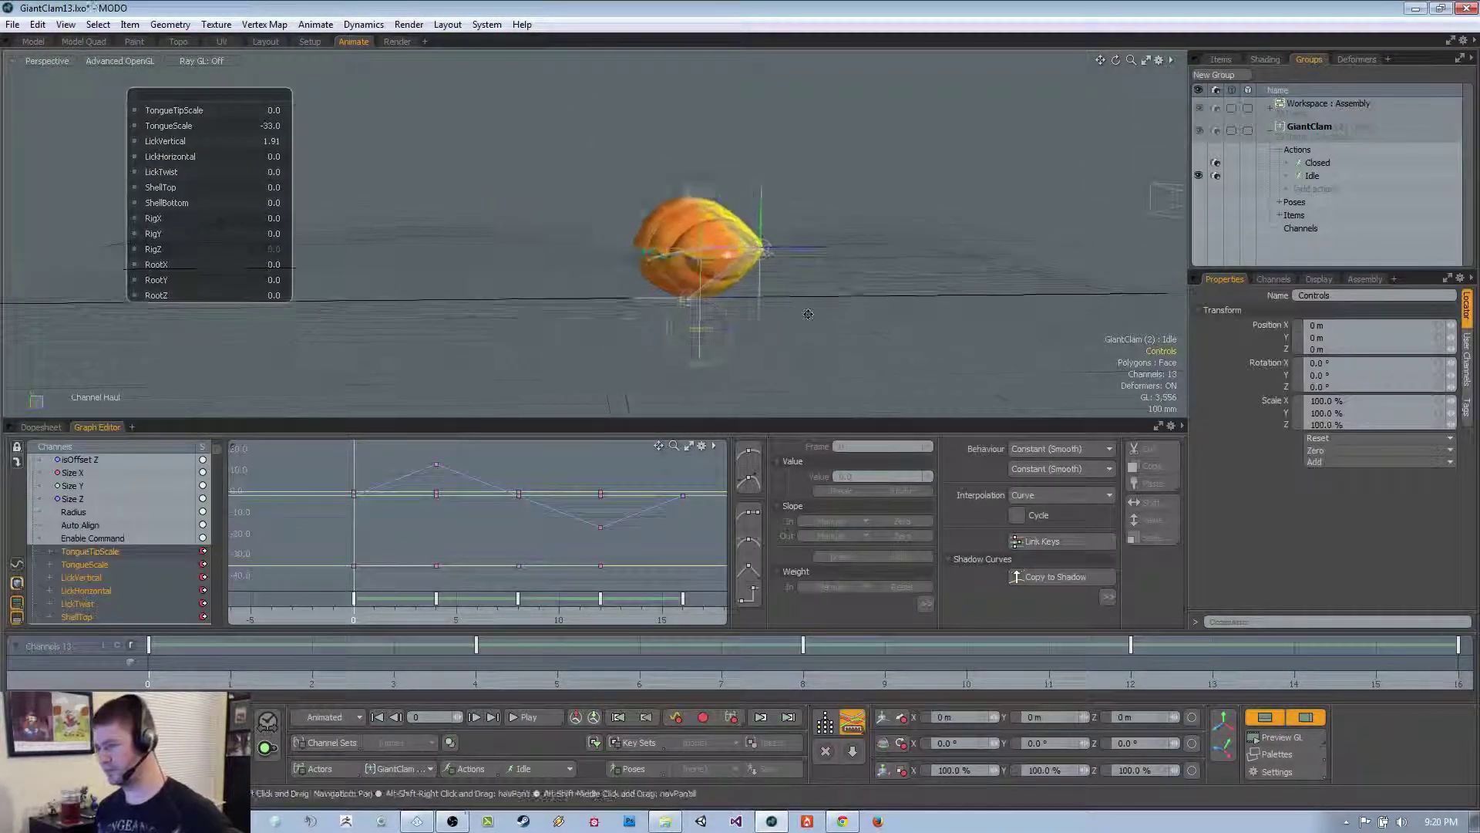
{"action": "key", "text": "ctrl+space"}
{"action": "left_click", "coordinate": [729, 316]}
{"action": "key", "text": "a"}
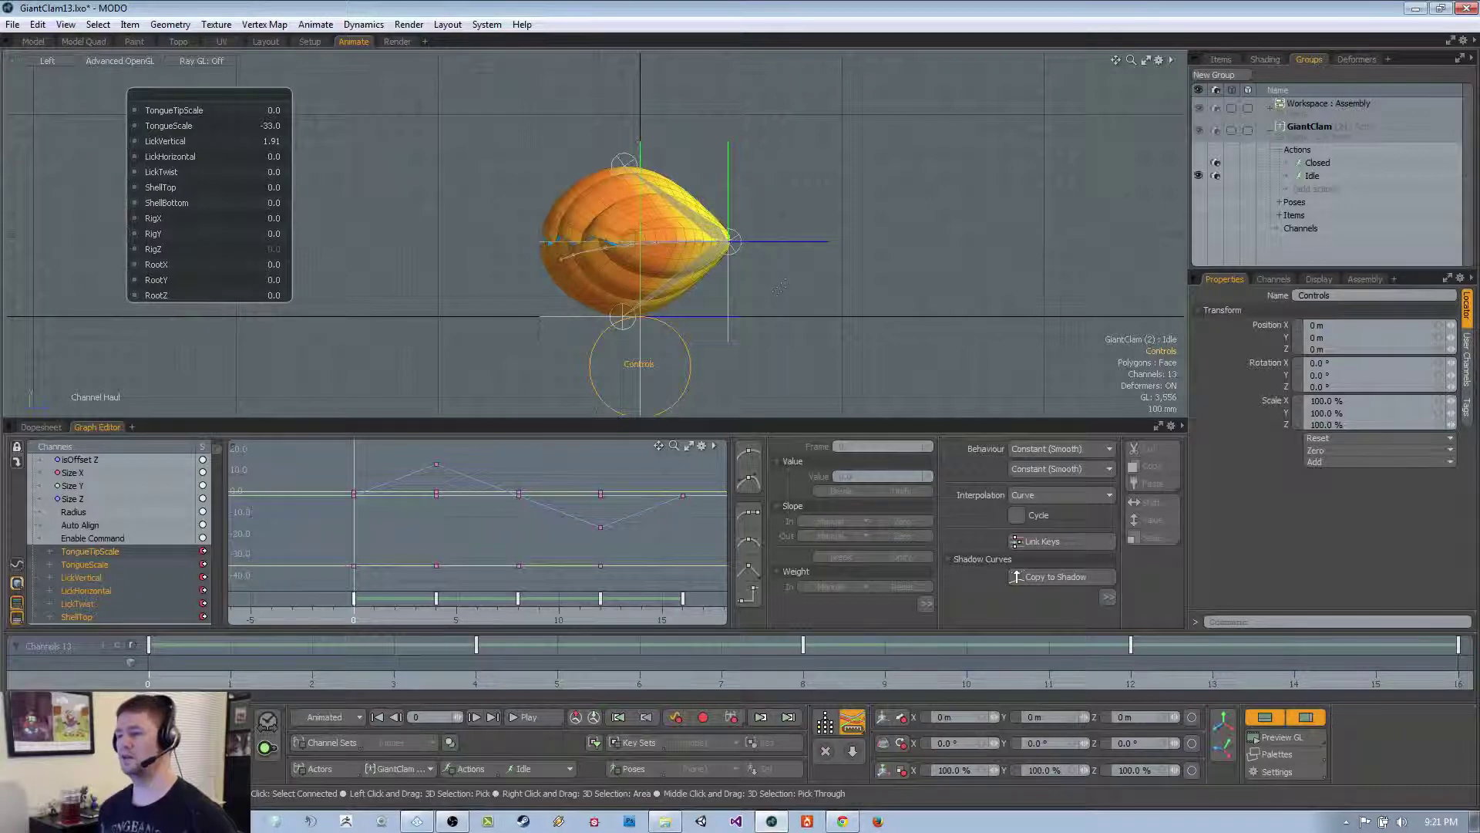
{"action": "scroll", "coordinate": [778, 287], "scroll_direction": "down", "scroll_amount": 3}
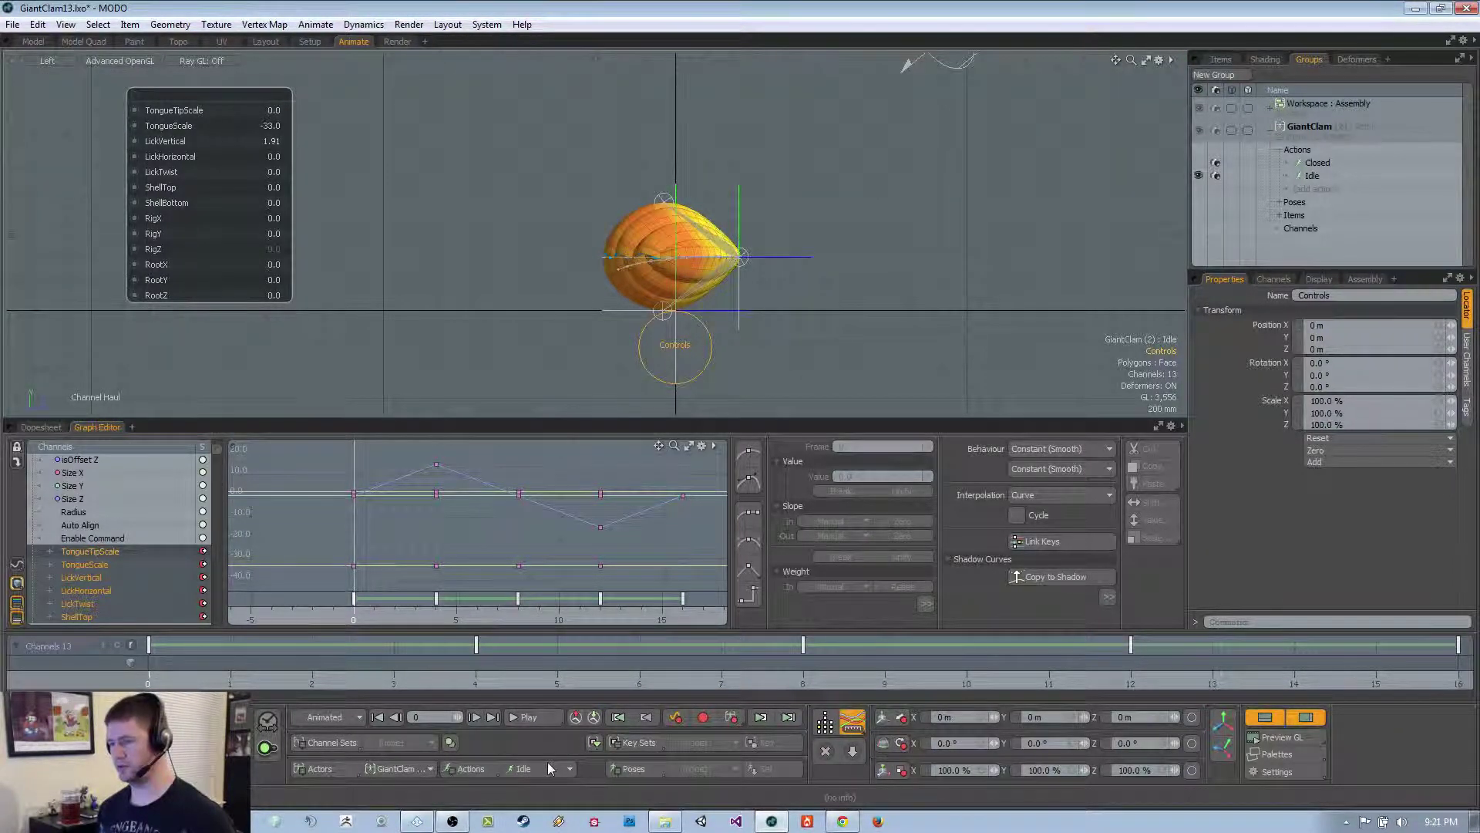
Duplicate the Closed action of the GiantClam actor and rename the copy Punch
{"action": "left_click", "coordinate": [1318, 163]}
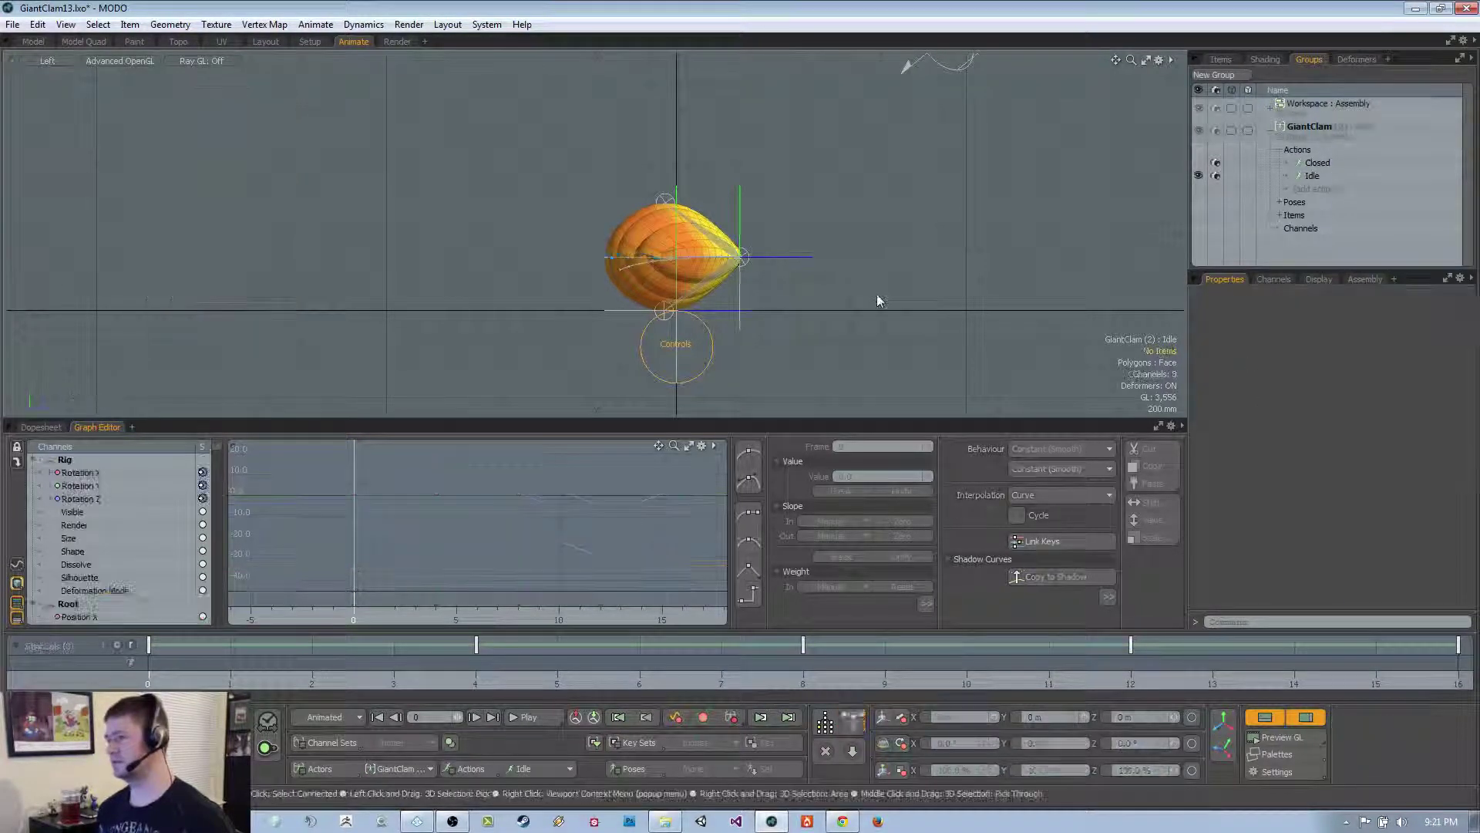
{"action": "key", "text": "ctrl+d"}
{"action": "left_click", "coordinate": [1323, 180]}
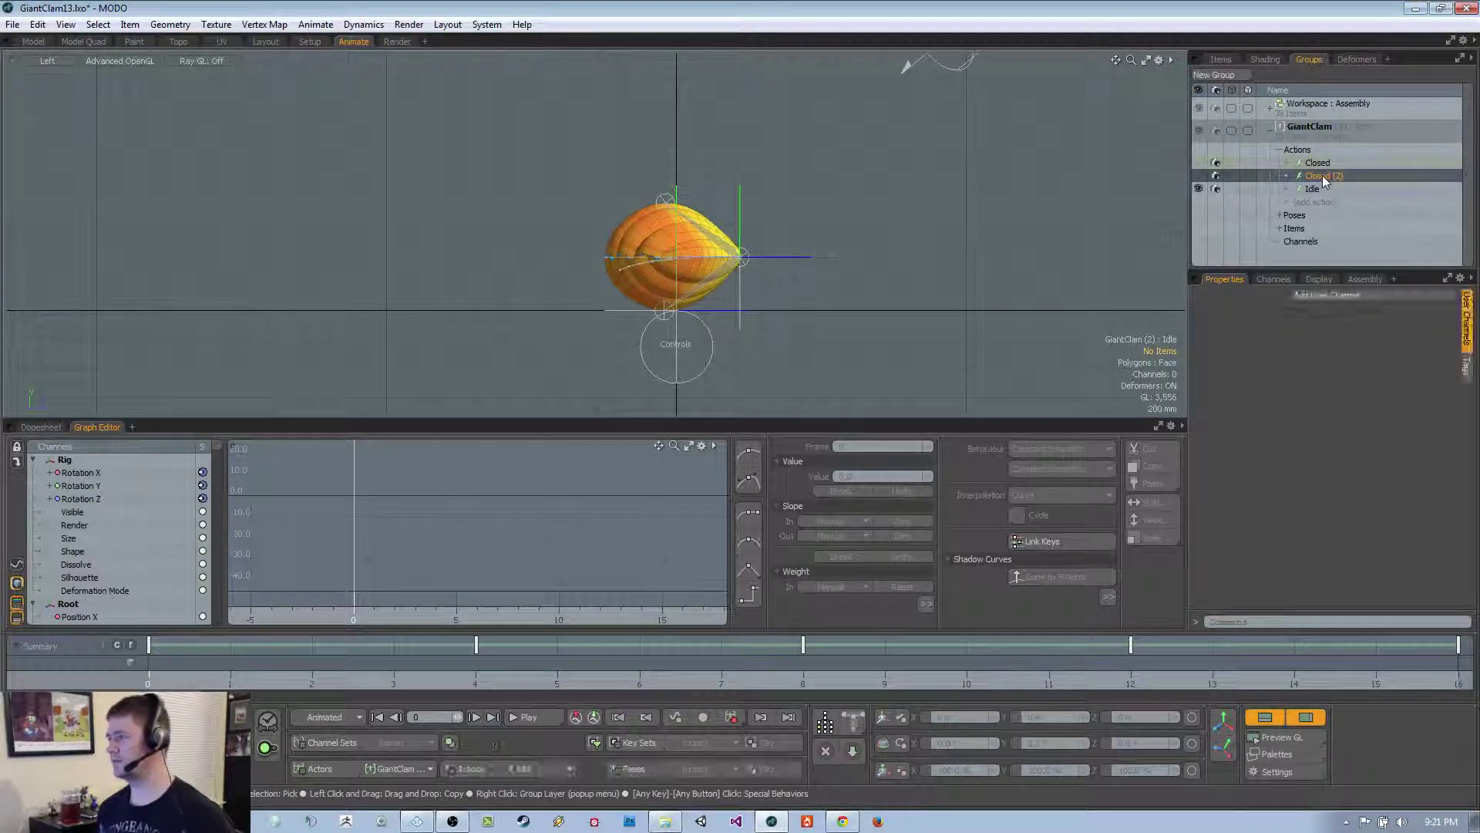
{"action": "double_click", "coordinate": [1323, 177]}
{"action": "type", "text": "Punch"}
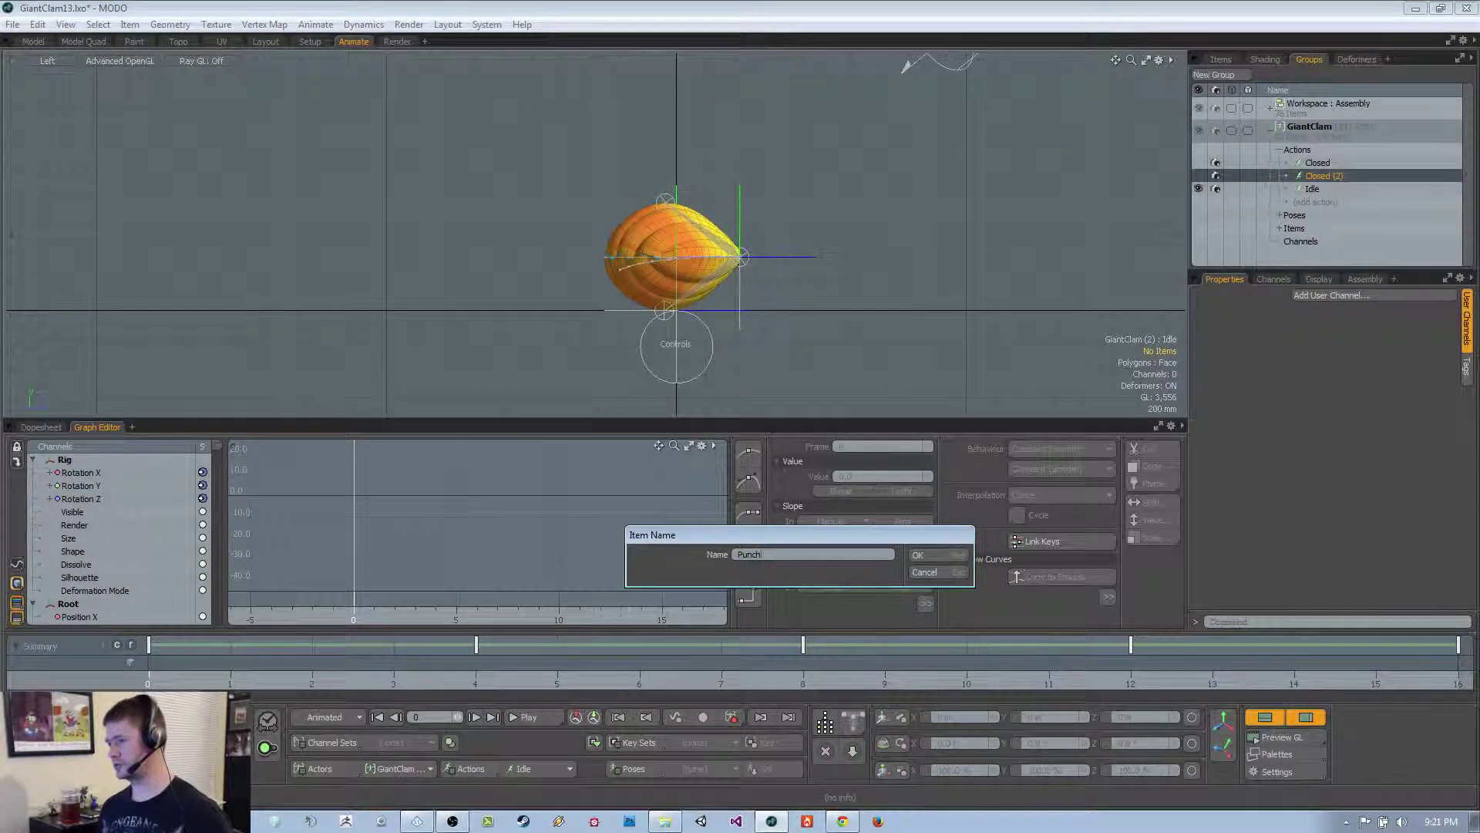
{"action": "key", "text": "Return"}
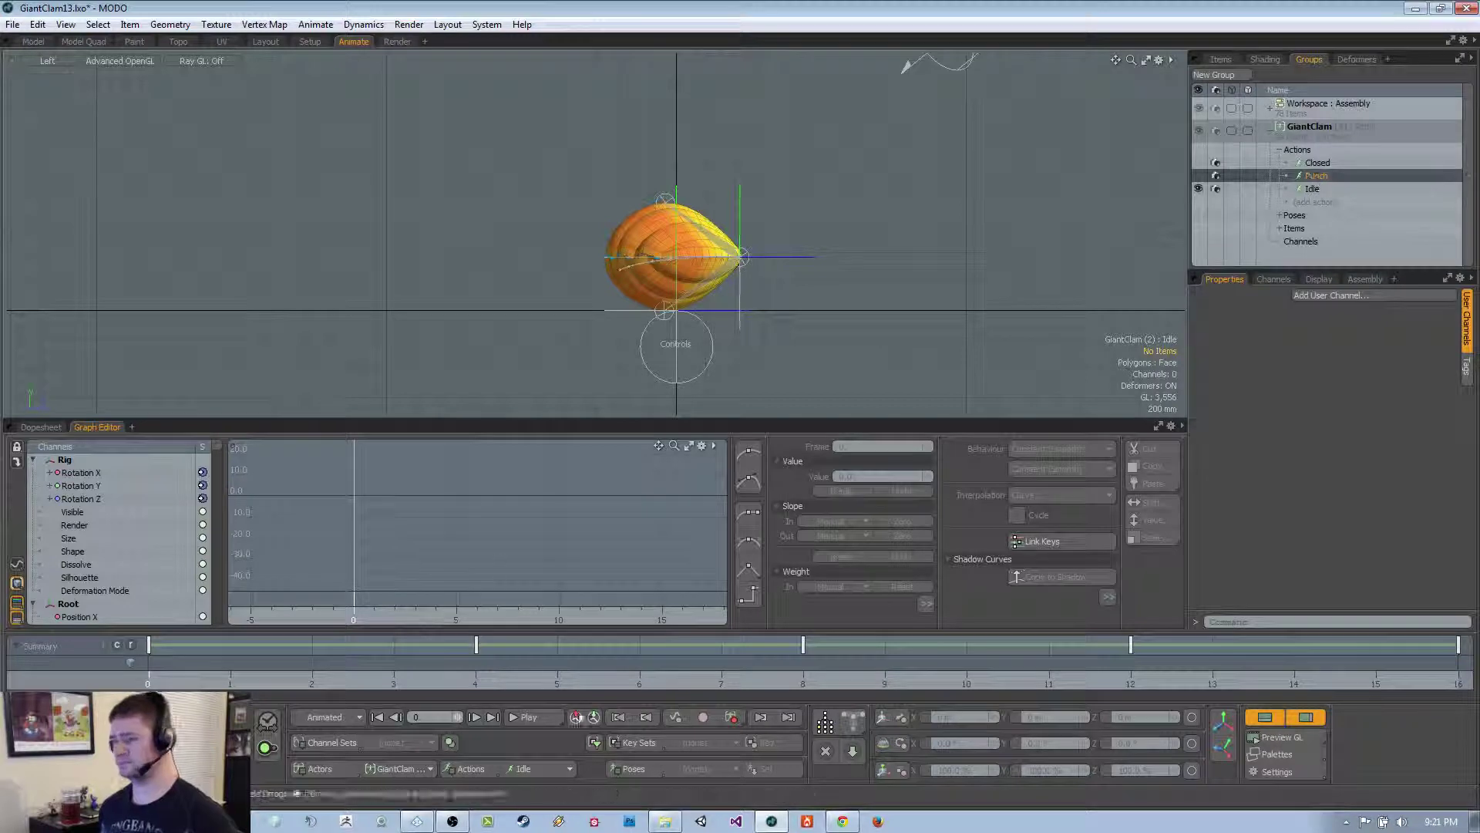
Make Punch the current action and select the Controls locator, arranging its channel list in an enlarged 3D view
{"action": "left_click", "coordinate": [559, 785]}
{"action": "scroll", "coordinate": [678, 313], "scroll_direction": "up", "scroll_amount": 1}
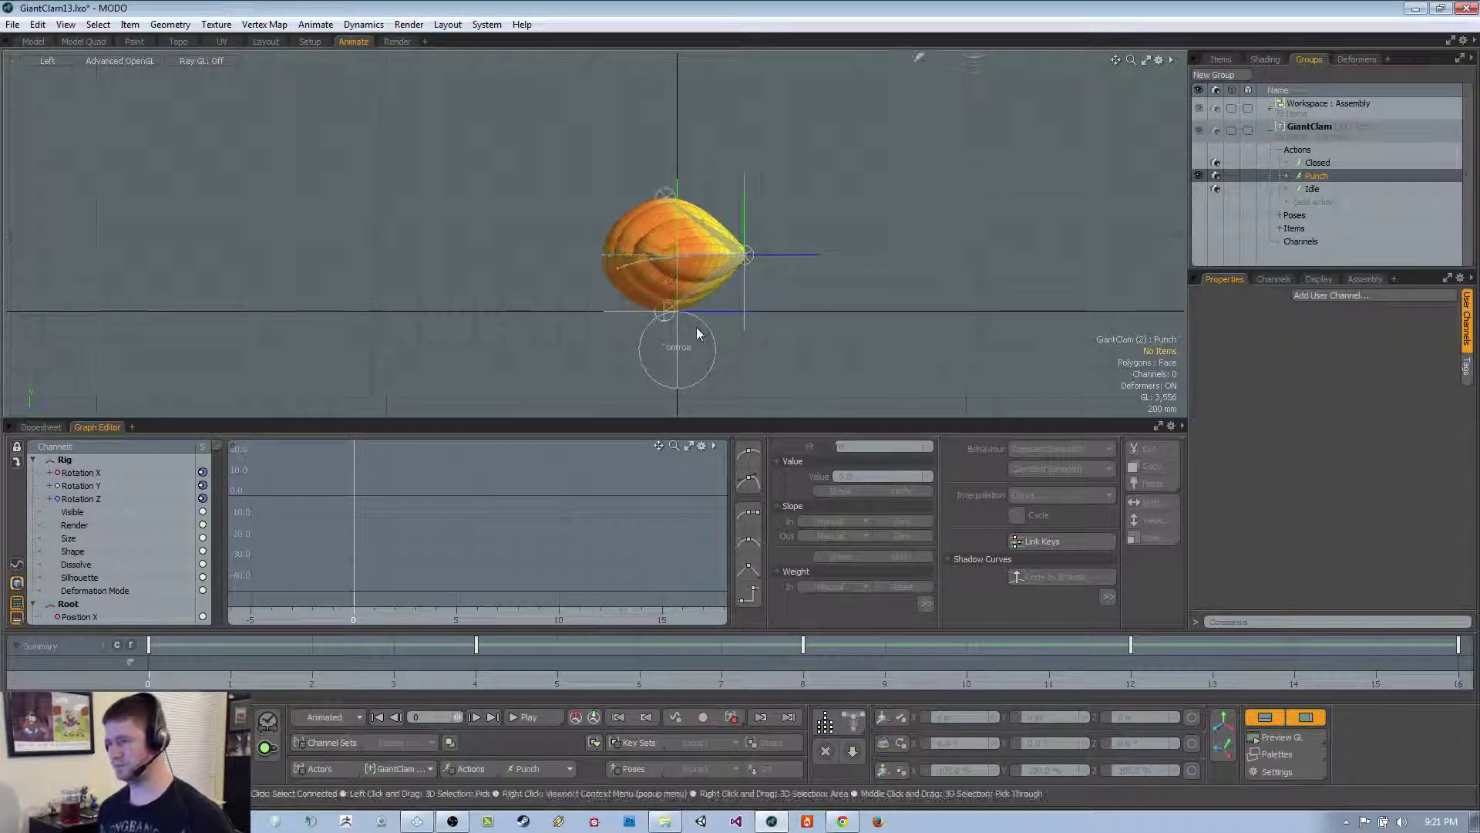
{"action": "left_click", "coordinate": [709, 329]}
{"action": "left_click_drag", "start_coordinate": [696, 423], "coordinate": [696, 464]}
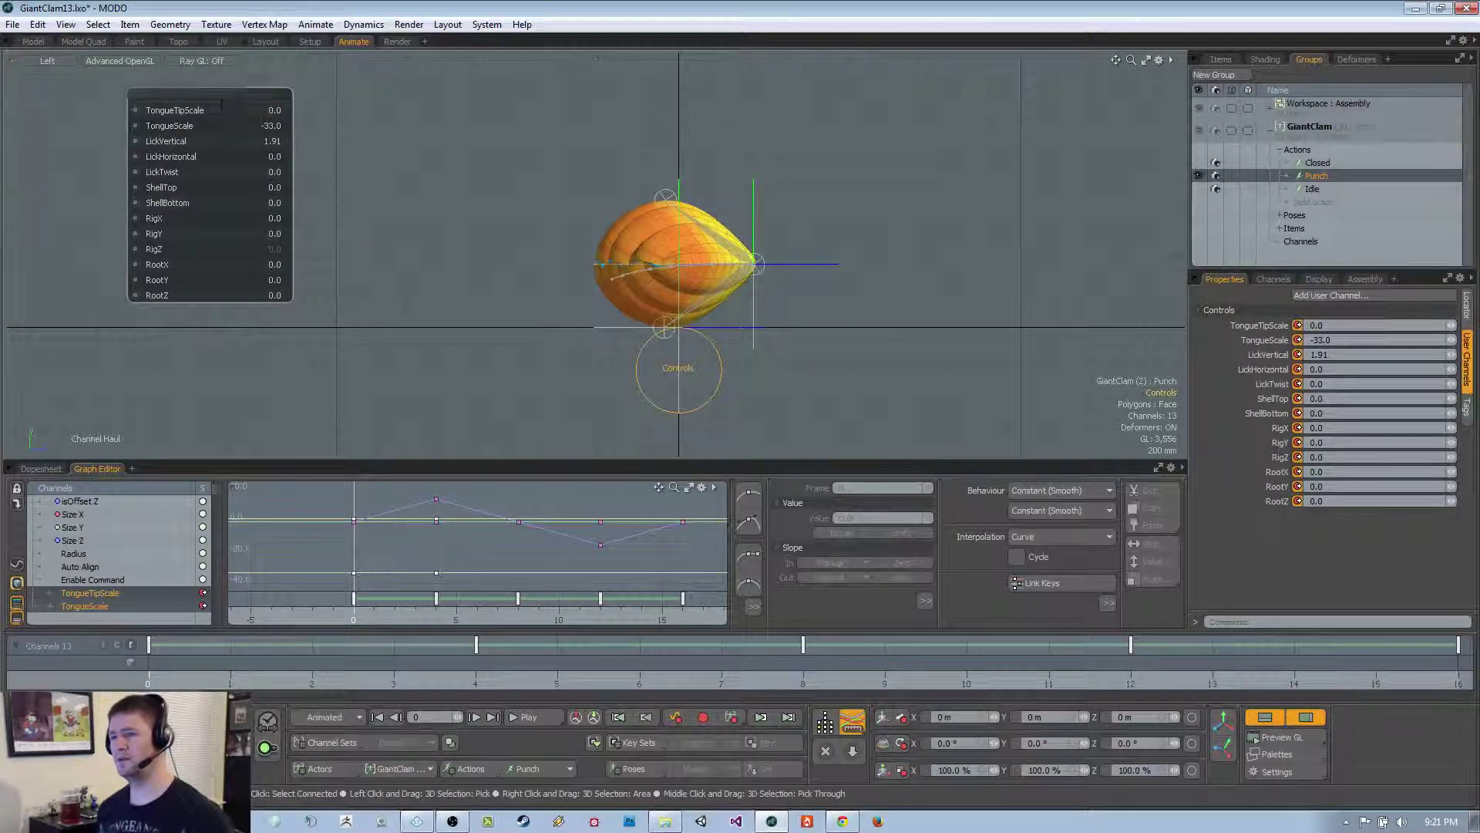
{"action": "left_click_drag", "start_coordinate": [255, 235], "coordinate": [275, 274]}
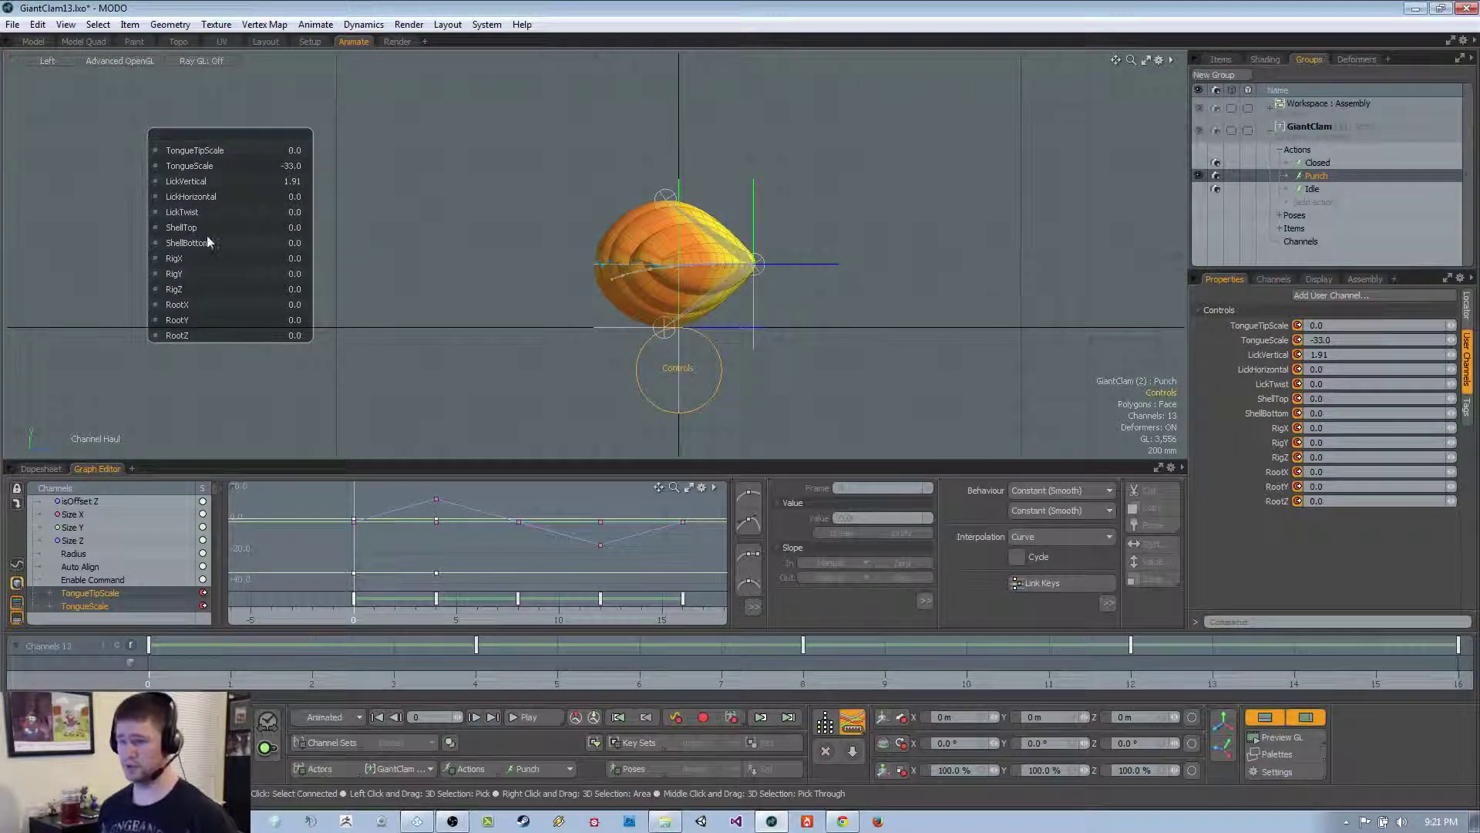
Open the upper shell at frame 0 of the Punch action by setting the ShellTop channel to 40
{"action": "left_click_drag", "start_coordinate": [285, 228], "coordinate": [285, 227]}
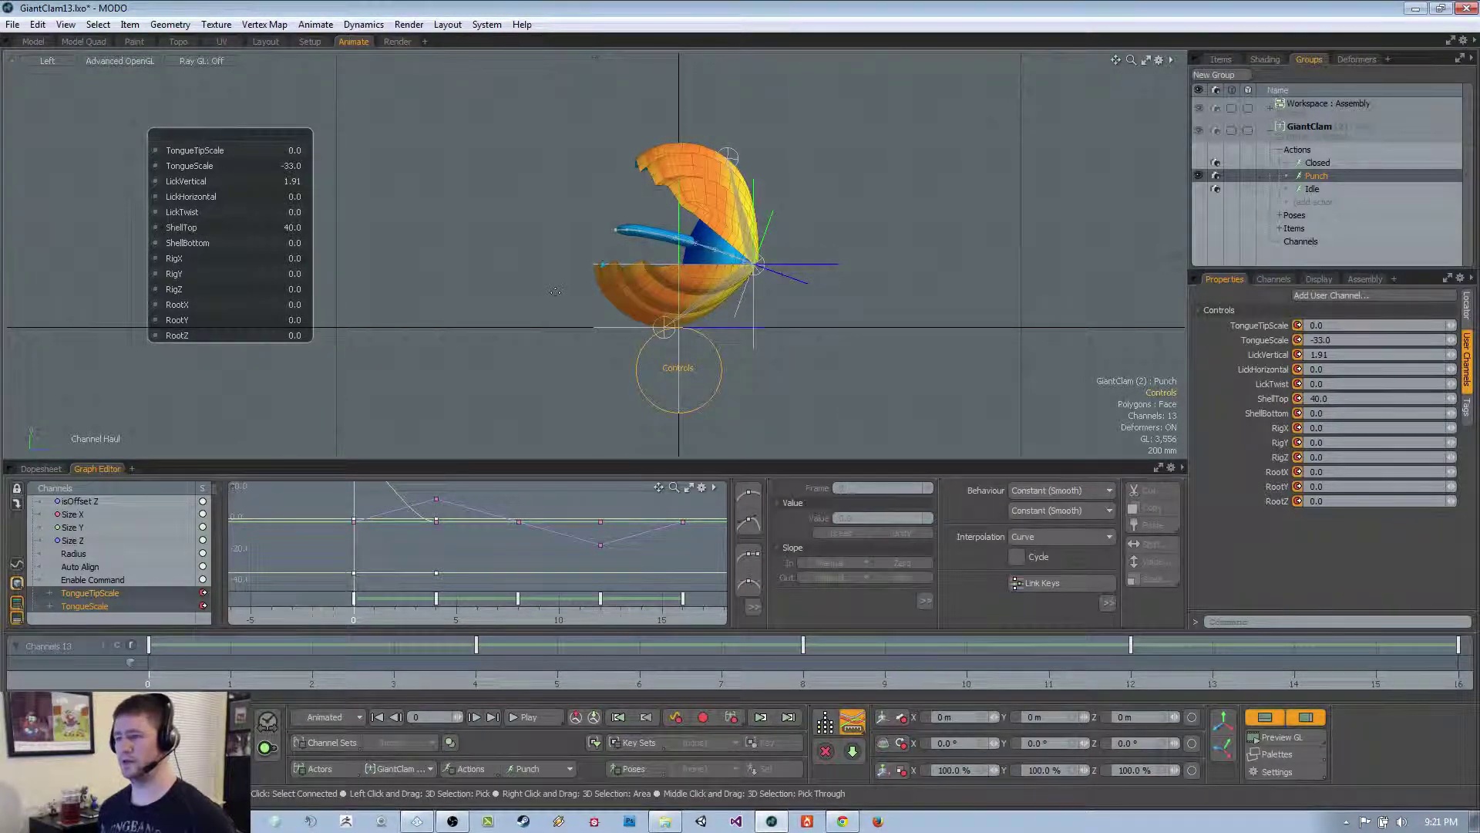
{"action": "left_click_drag", "start_coordinate": [555, 291], "coordinate": [509, 287], "text": "alt+shift"}
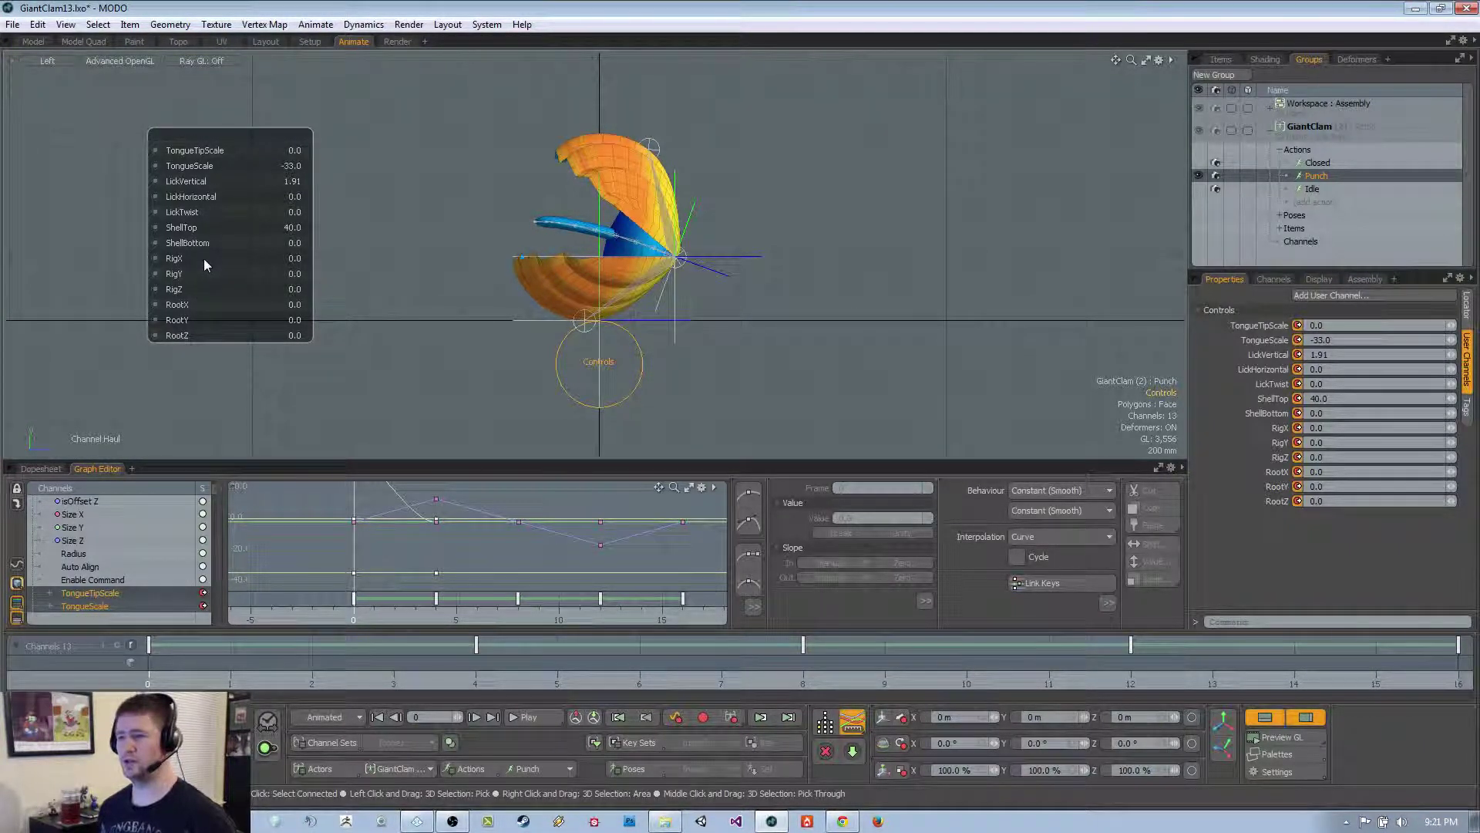
{"action": "mouse_move", "coordinate": [204, 258]}
{"action": "left_mouse_down"}
{"action": "mouse_move", "coordinate": [243, 257]}
{"action": "mouse_move", "coordinate": [150, 258]}
{"action": "mouse_move", "coordinate": [203, 258]}
{"action": "left_mouse_up"}
{"action": "key", "text": "ctrl+z"}
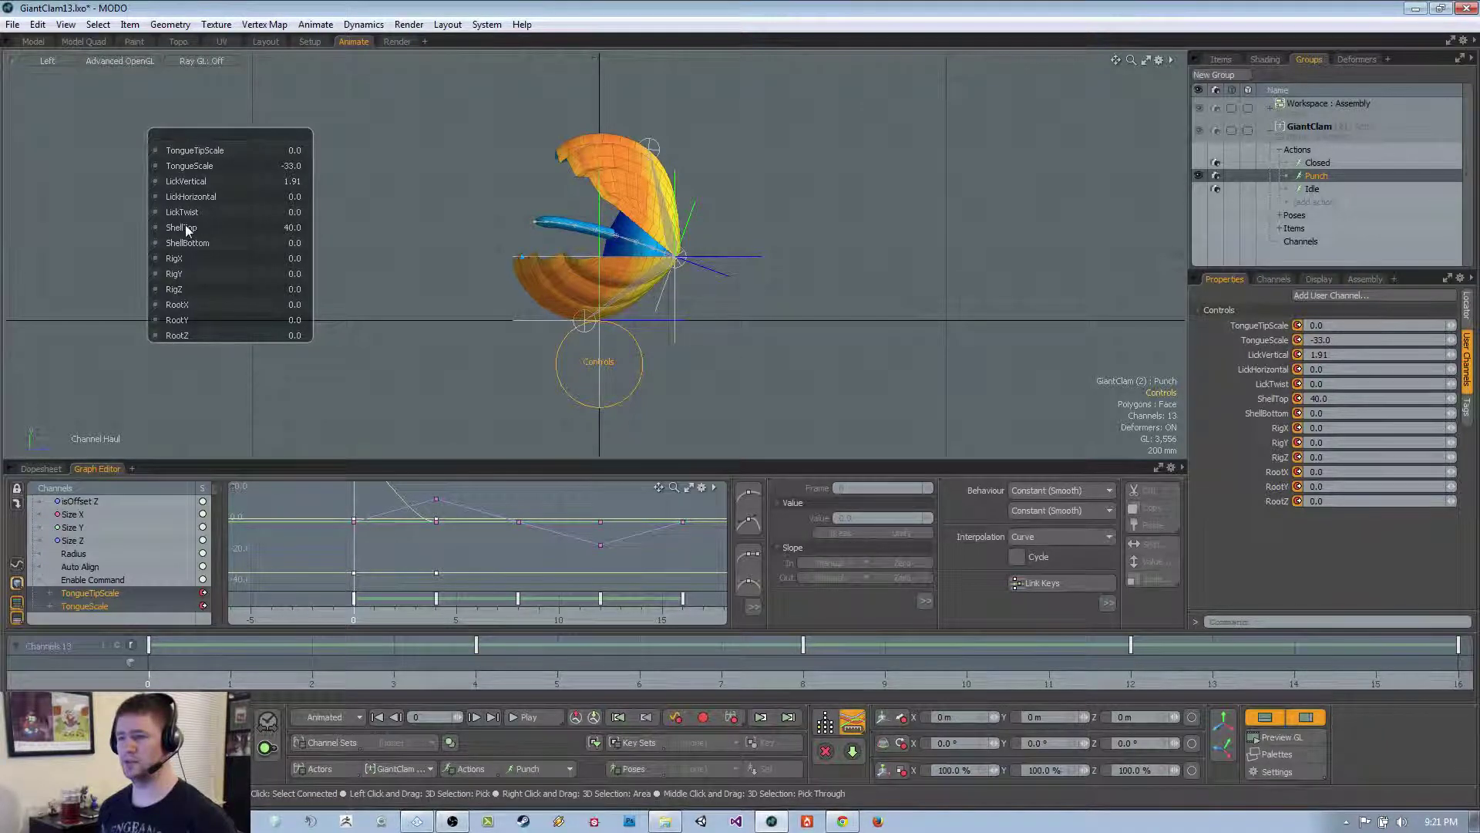
Extend the tongue out of the shell by setting the TongueScale channel to 0
{"action": "left_click_drag", "start_coordinate": [188, 165], "coordinate": [219, 171]}
{"action": "double_click", "coordinate": [279, 166]}
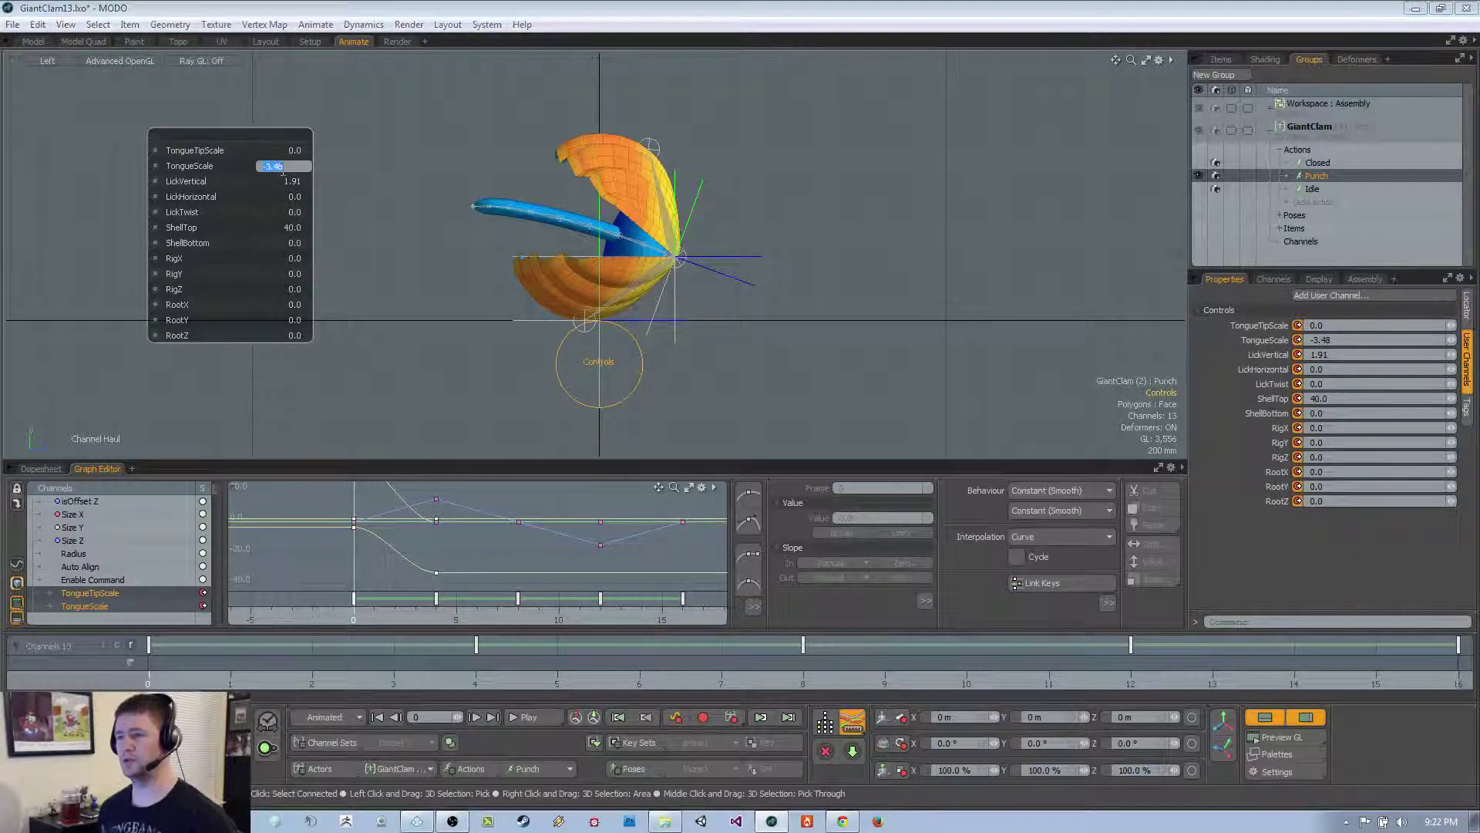
{"action": "type", "text": "0"}
{"action": "key", "text": "Return"}
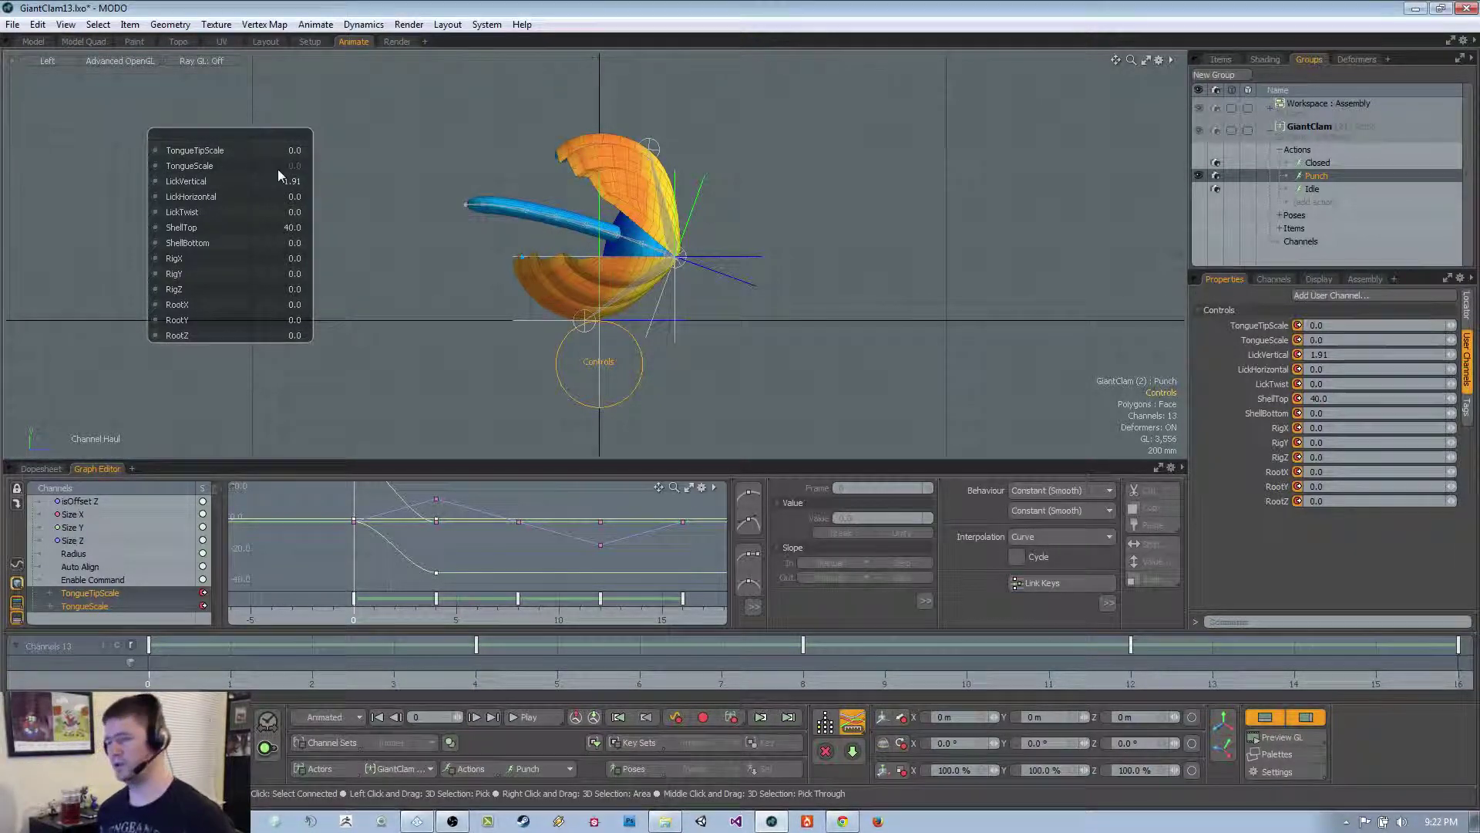
Enlarge the tip of the tongue by setting the TongueTipScale channel to 10
{"action": "left_click_drag", "start_coordinate": [640, 254], "coordinate": [621, 274], "text": "ctrl+alt"}
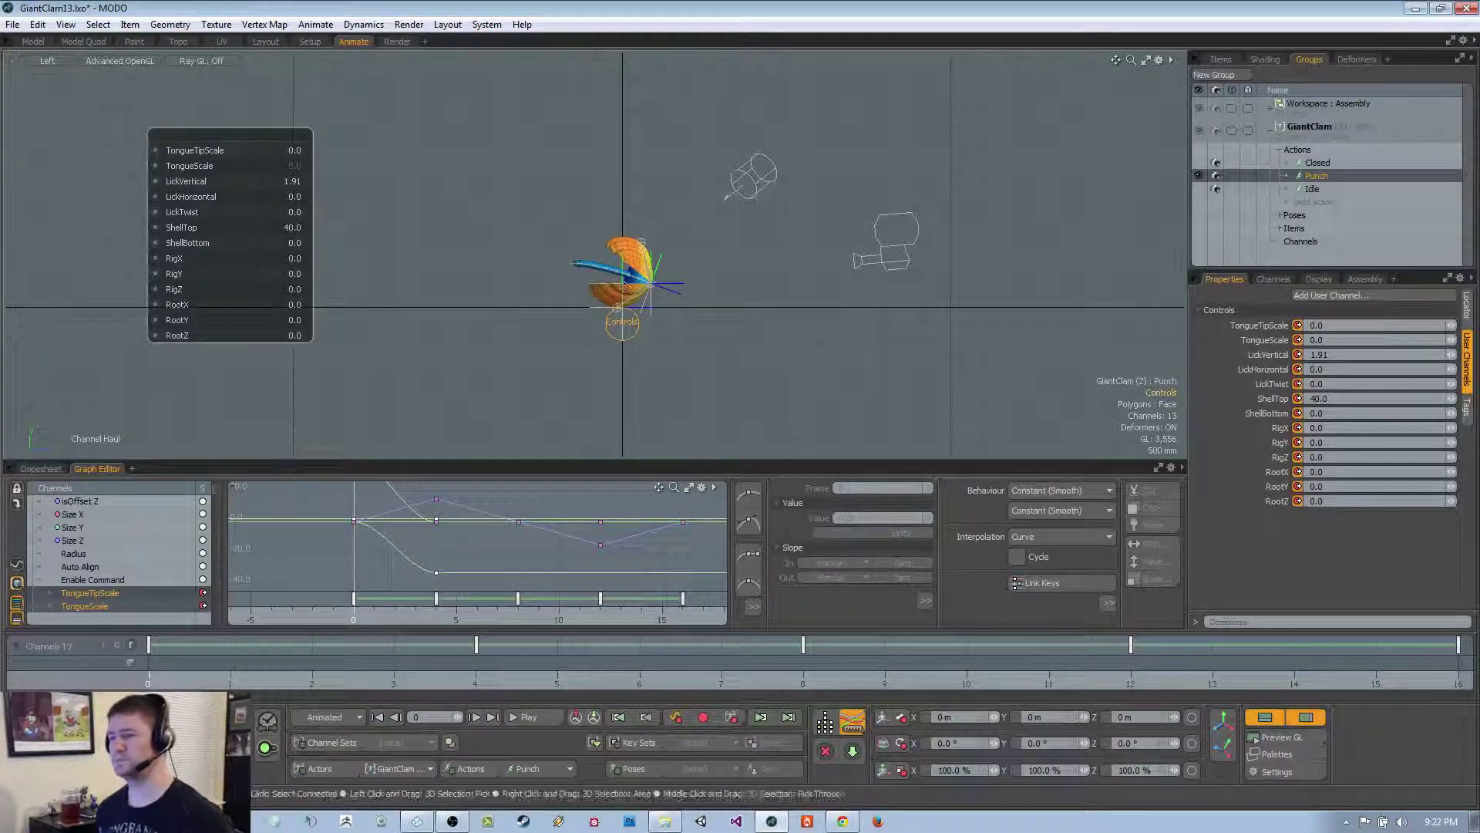
{"action": "mouse_move", "coordinate": [205, 152]}
{"action": "left_mouse_down"}
{"action": "mouse_move", "coordinate": [293, 153]}
{"action": "mouse_move", "coordinate": [208, 155]}
{"action": "left_mouse_up"}
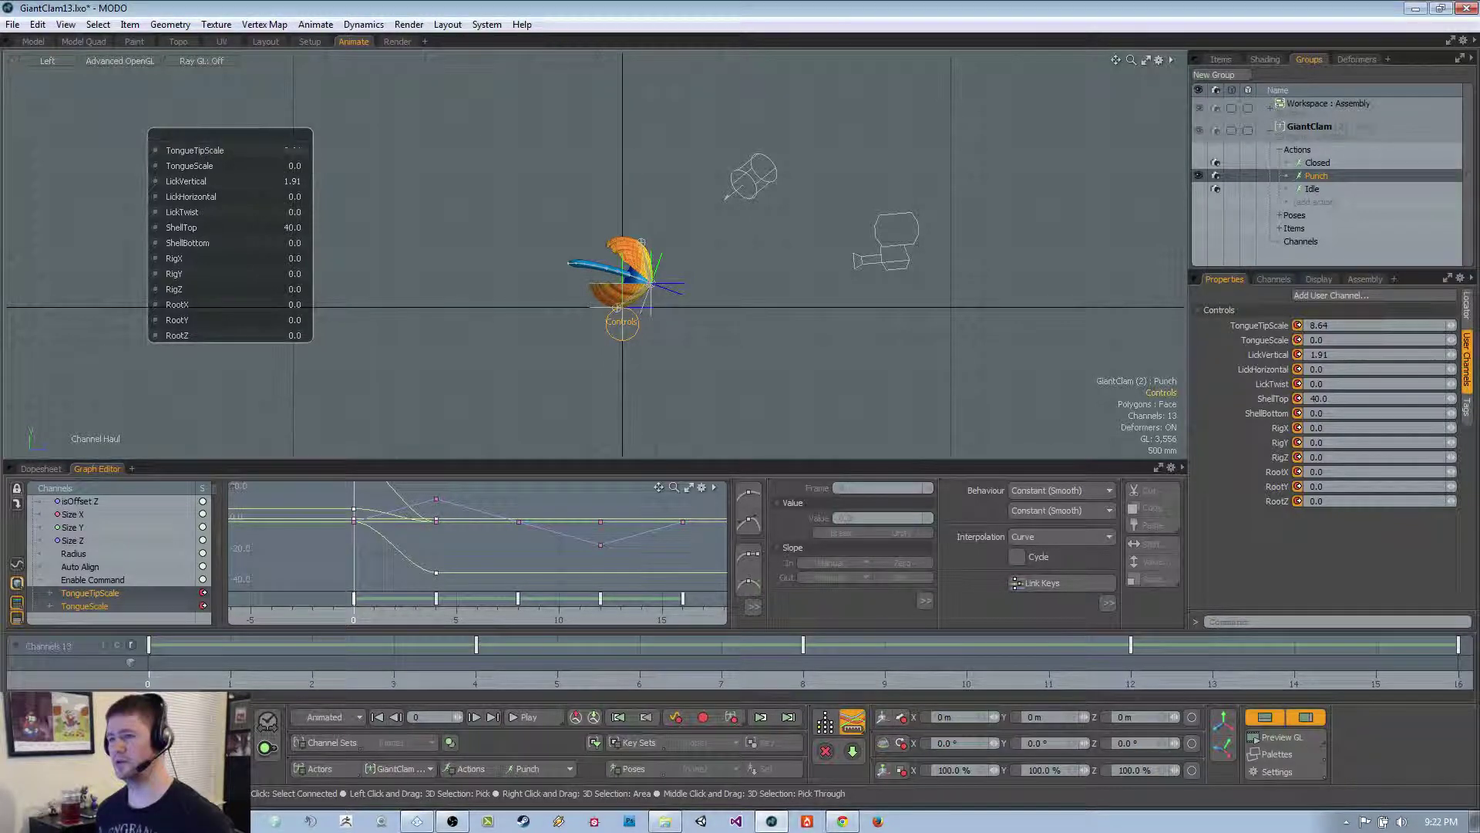
{"action": "double_click", "coordinate": [285, 150]}
{"action": "type", "text": "10"}
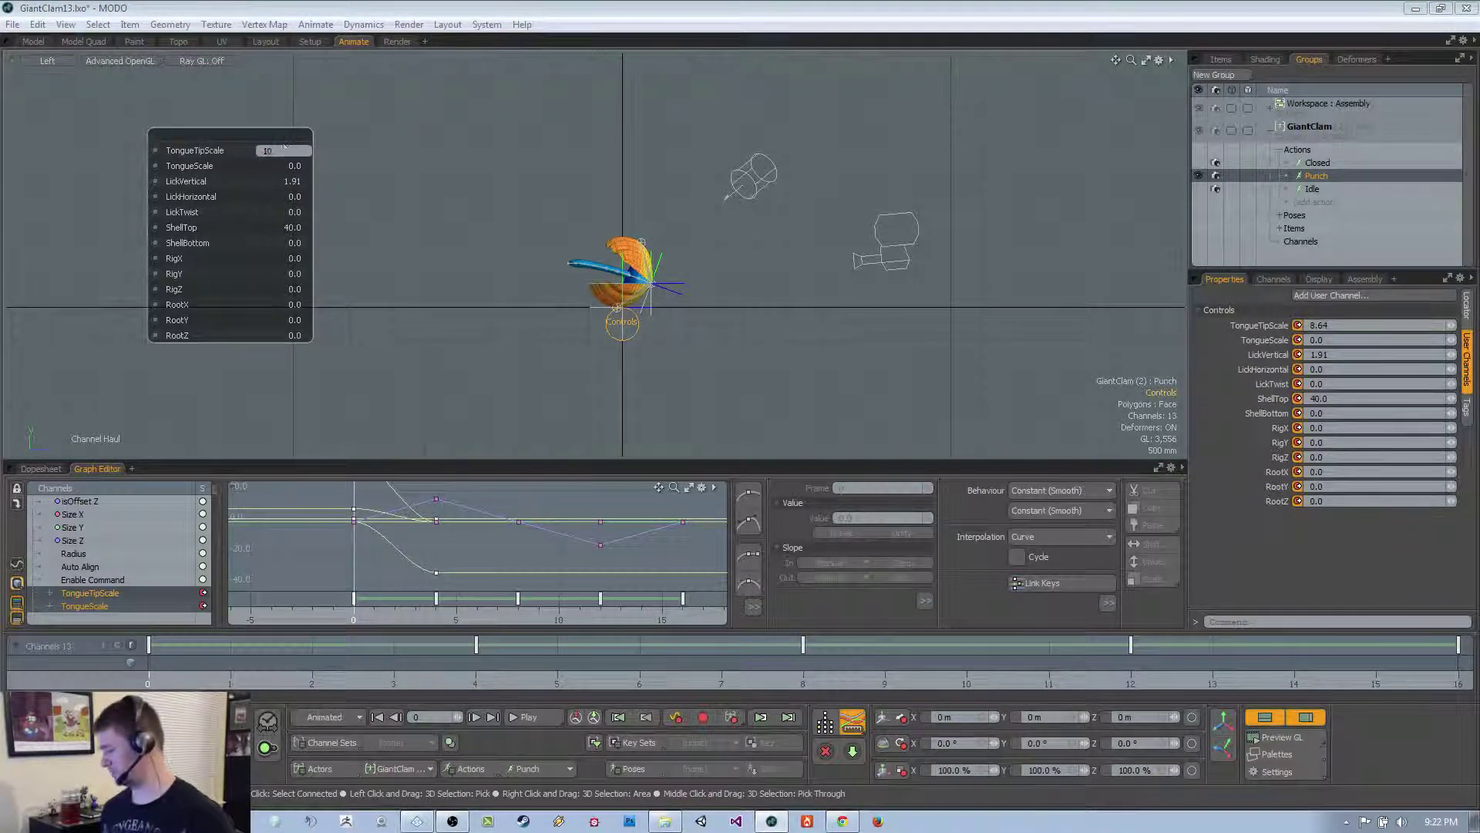
{"action": "key", "text": "Return"}
Try other TongueTipScale values while examining the tongue from several angles in the Perspective view
{"action": "key", "text": "ctrl+space"}
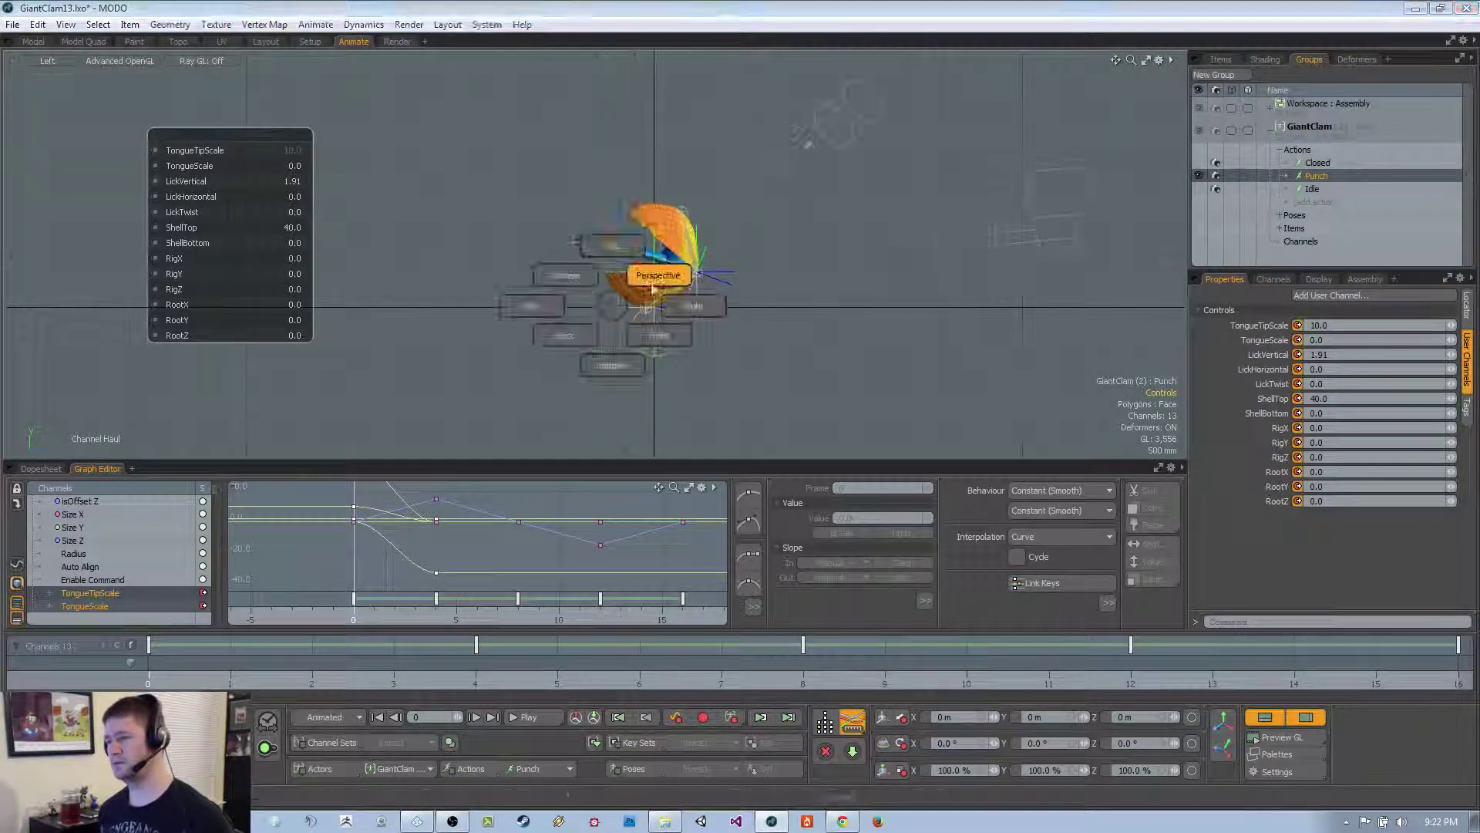
{"action": "left_click", "coordinate": [653, 289]}
{"action": "left_click_drag", "start_coordinate": [694, 308], "coordinate": [432, 297], "text": "alt"}
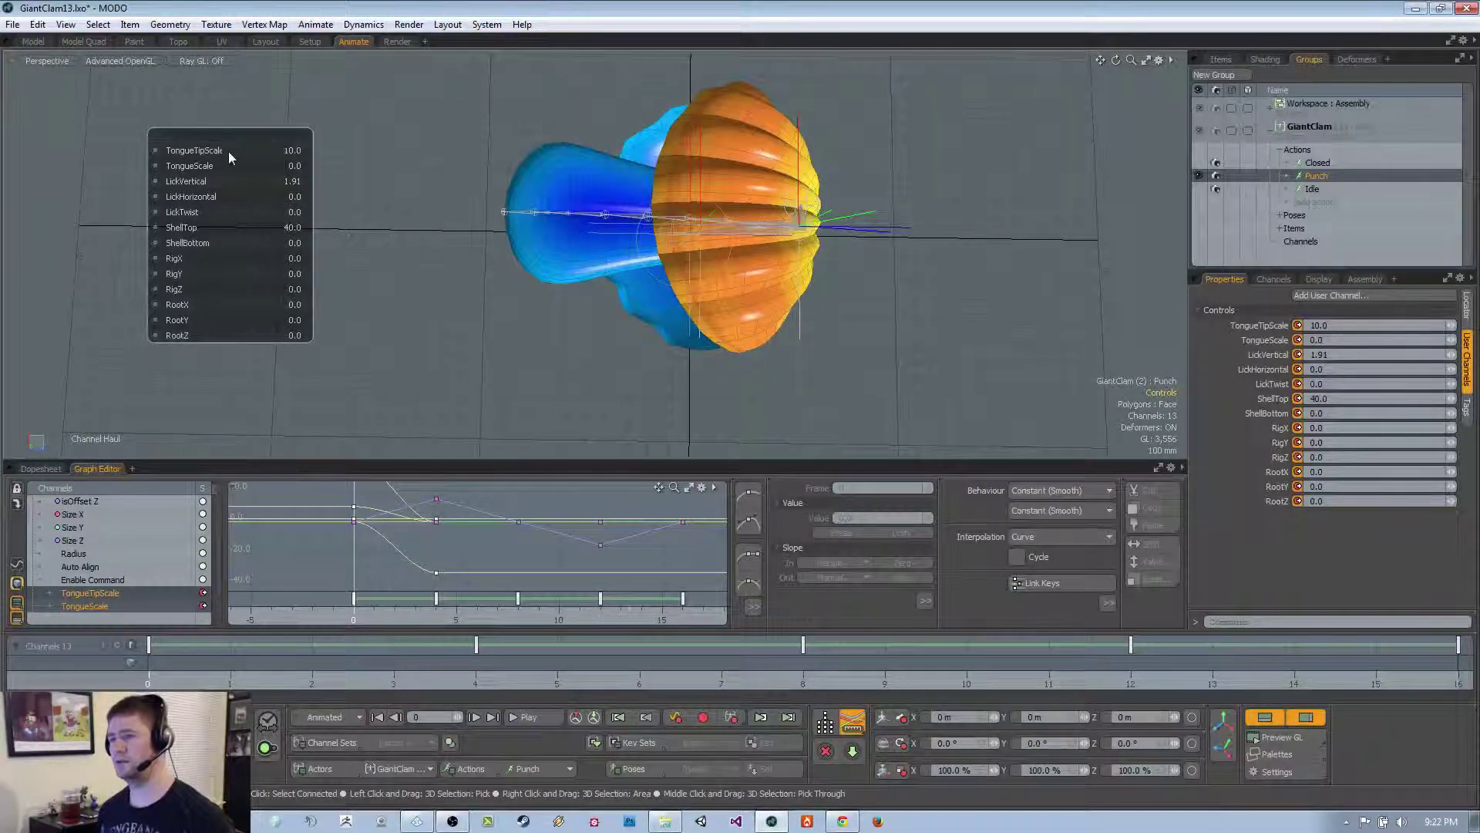
{"action": "mouse_move", "coordinate": [228, 151]}
{"action": "left_mouse_down"}
{"action": "mouse_move", "coordinate": [179, 152]}
{"action": "mouse_move", "coordinate": [218, 152]}
{"action": "left_mouse_up"}
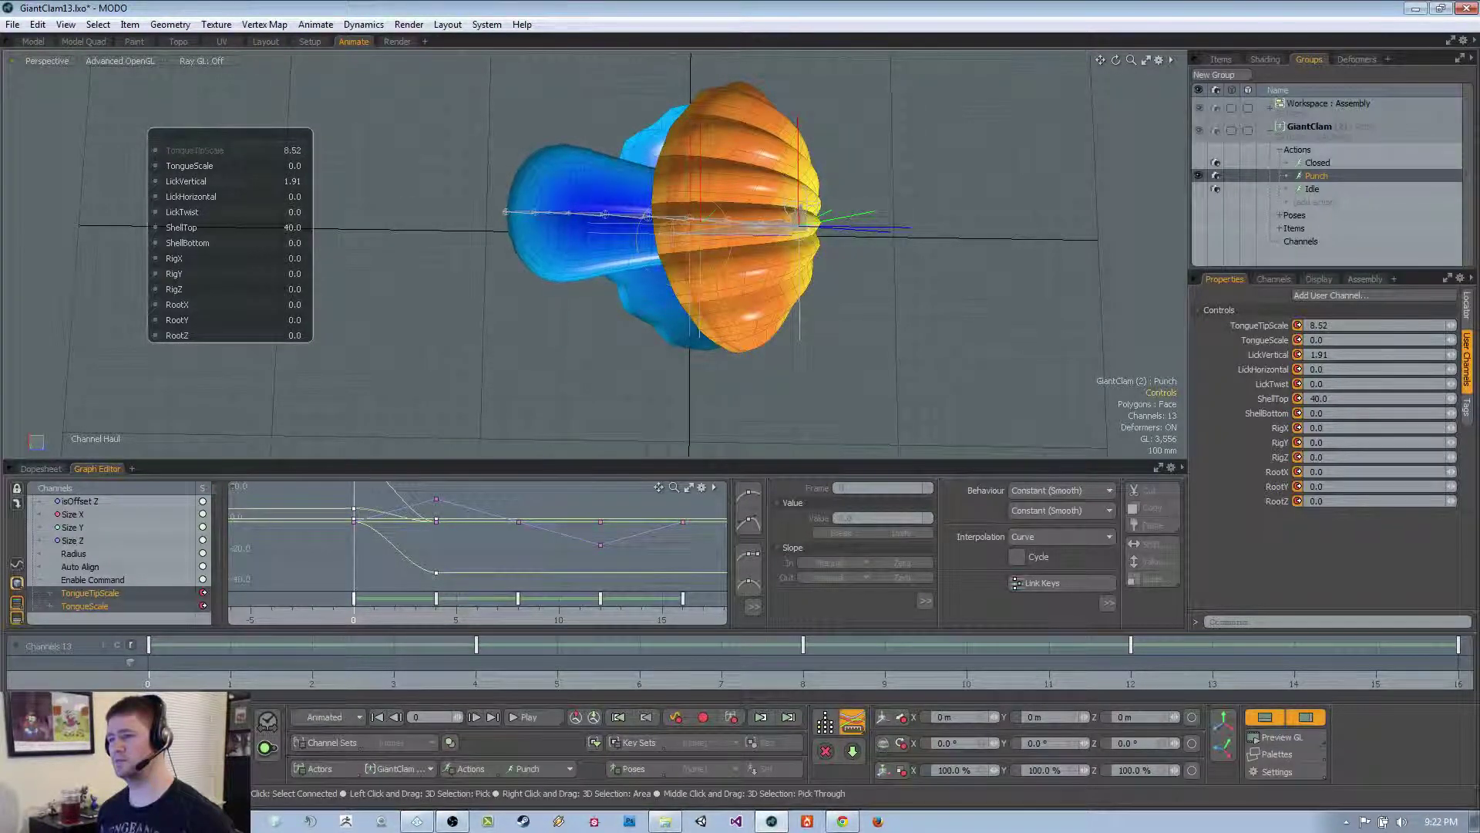
{"action": "left_click_drag", "start_coordinate": [617, 308], "coordinate": [463, 308], "text": "alt"}
{"action": "left_click_drag", "start_coordinate": [841, 59], "coordinate": [926, 208], "text": "alt"}
{"action": "left_click_drag", "start_coordinate": [539, 185], "coordinate": [844, 92], "text": "alt"}
{"action": "scroll", "coordinate": [844, 92], "scroll_direction": "down", "scroll_amount": 5}
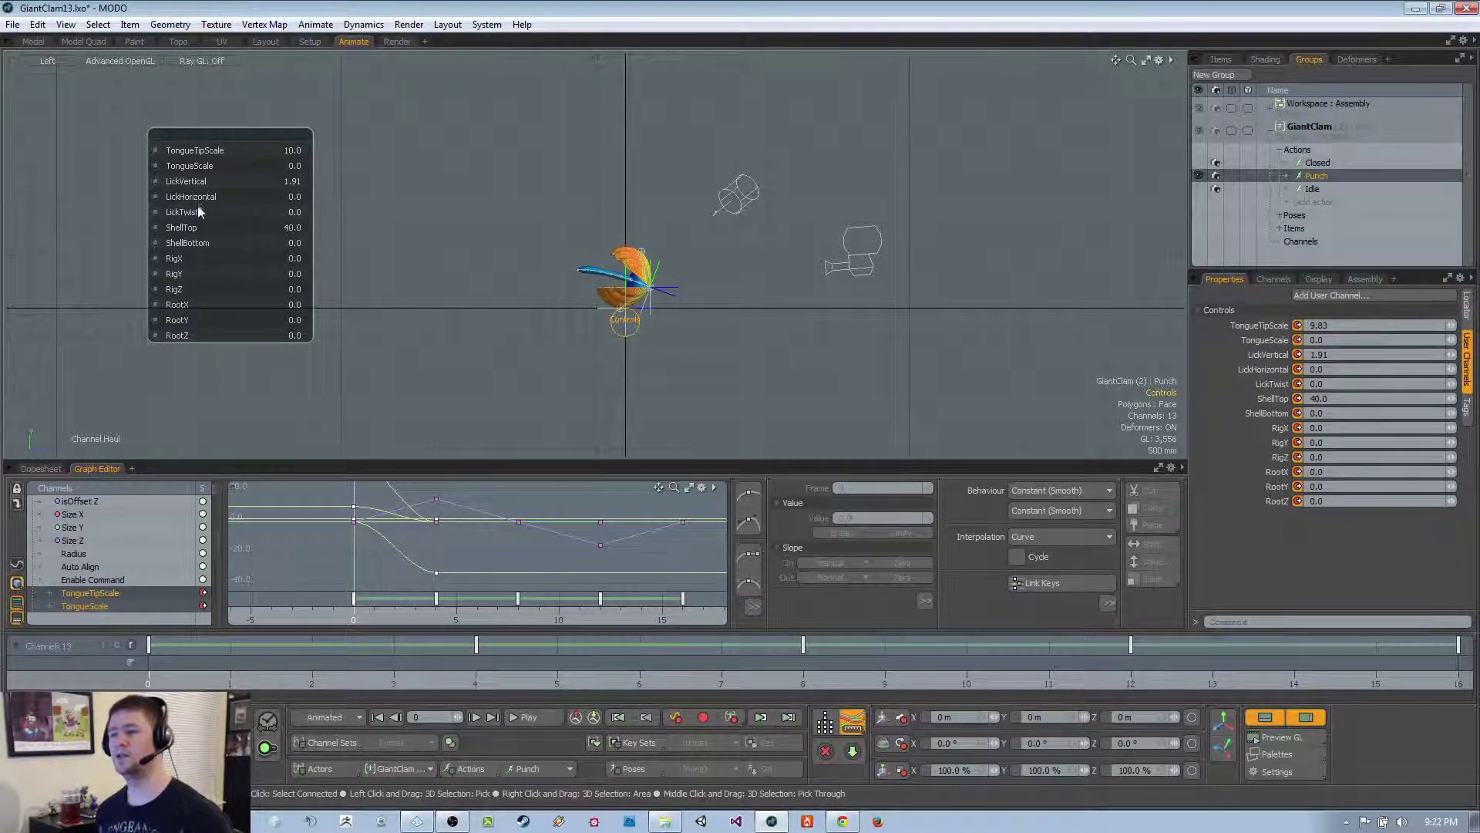
Twist the tongue by setting the LickTwist channel to -10, checking it in the Perspective and Left views
{"action": "left_click_drag", "start_coordinate": [197, 207], "coordinate": [324, 207]}
{"action": "left_click_drag", "start_coordinate": [717, 277], "coordinate": [1058, 55], "text": "ctrl+alt"}
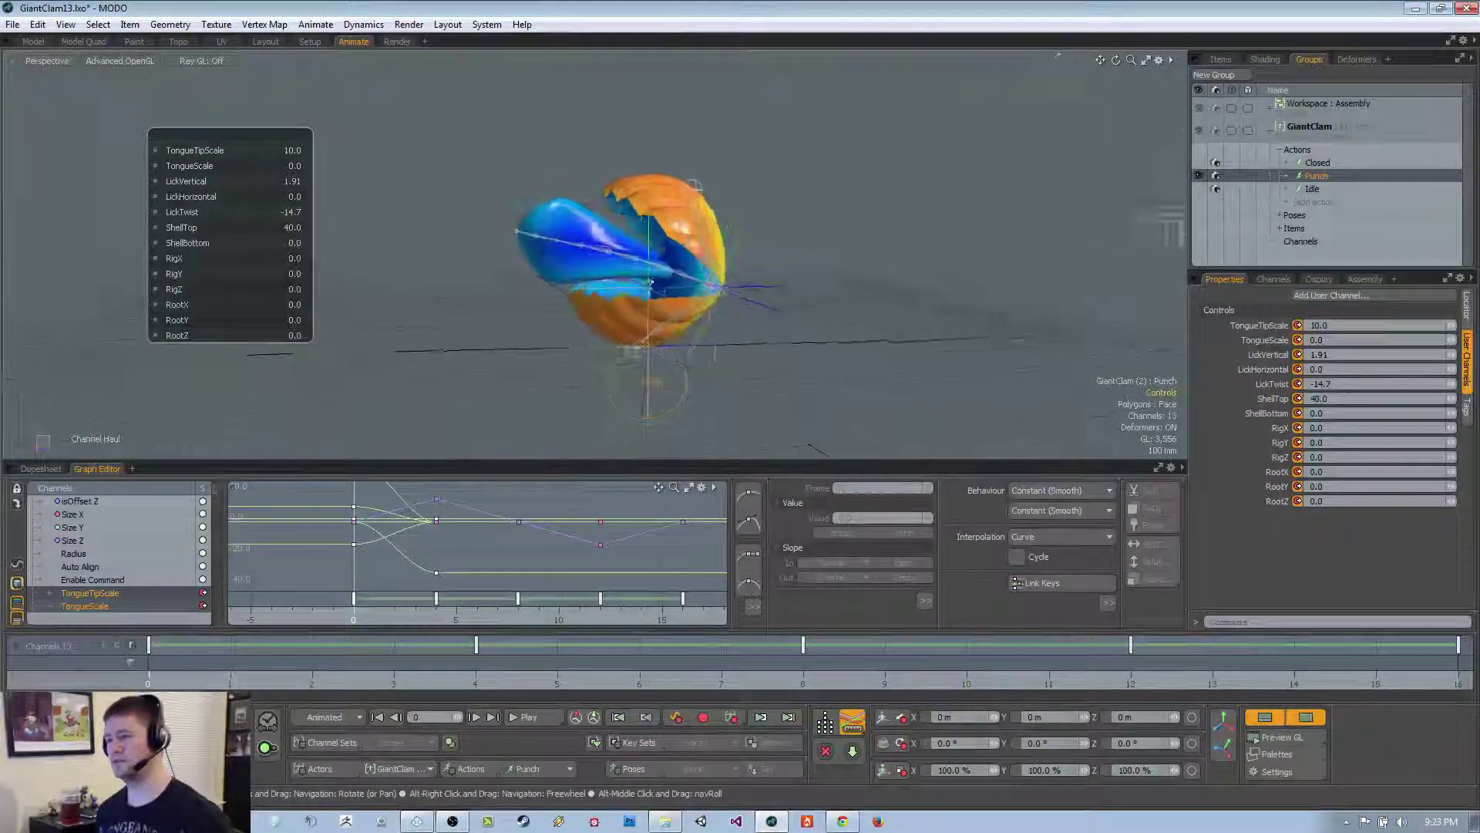
{"action": "key", "text": "ctrl+space"}
{"action": "left_click", "coordinate": [590, 288]}
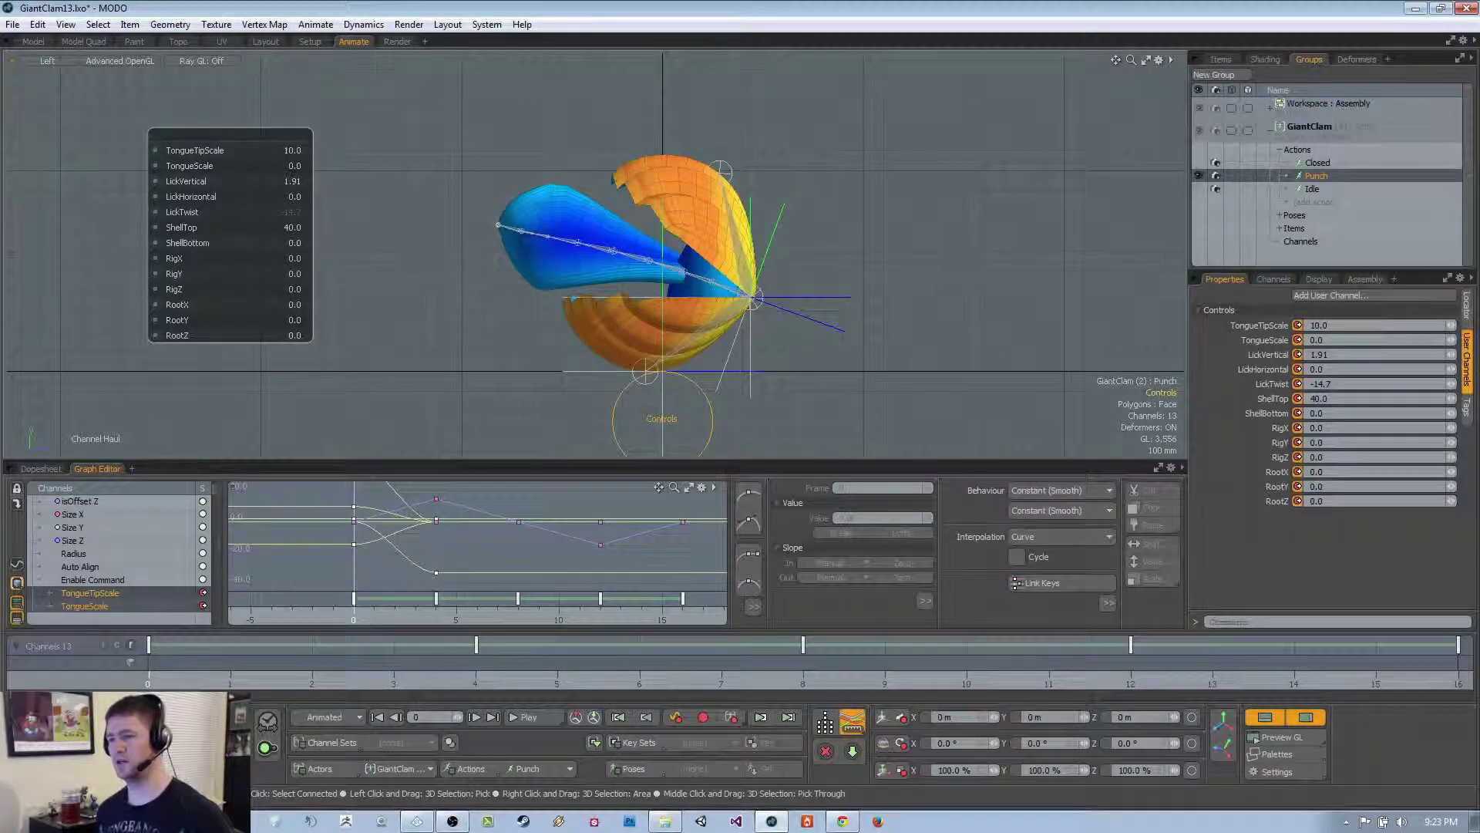
{"action": "left_click", "coordinate": [273, 212]}
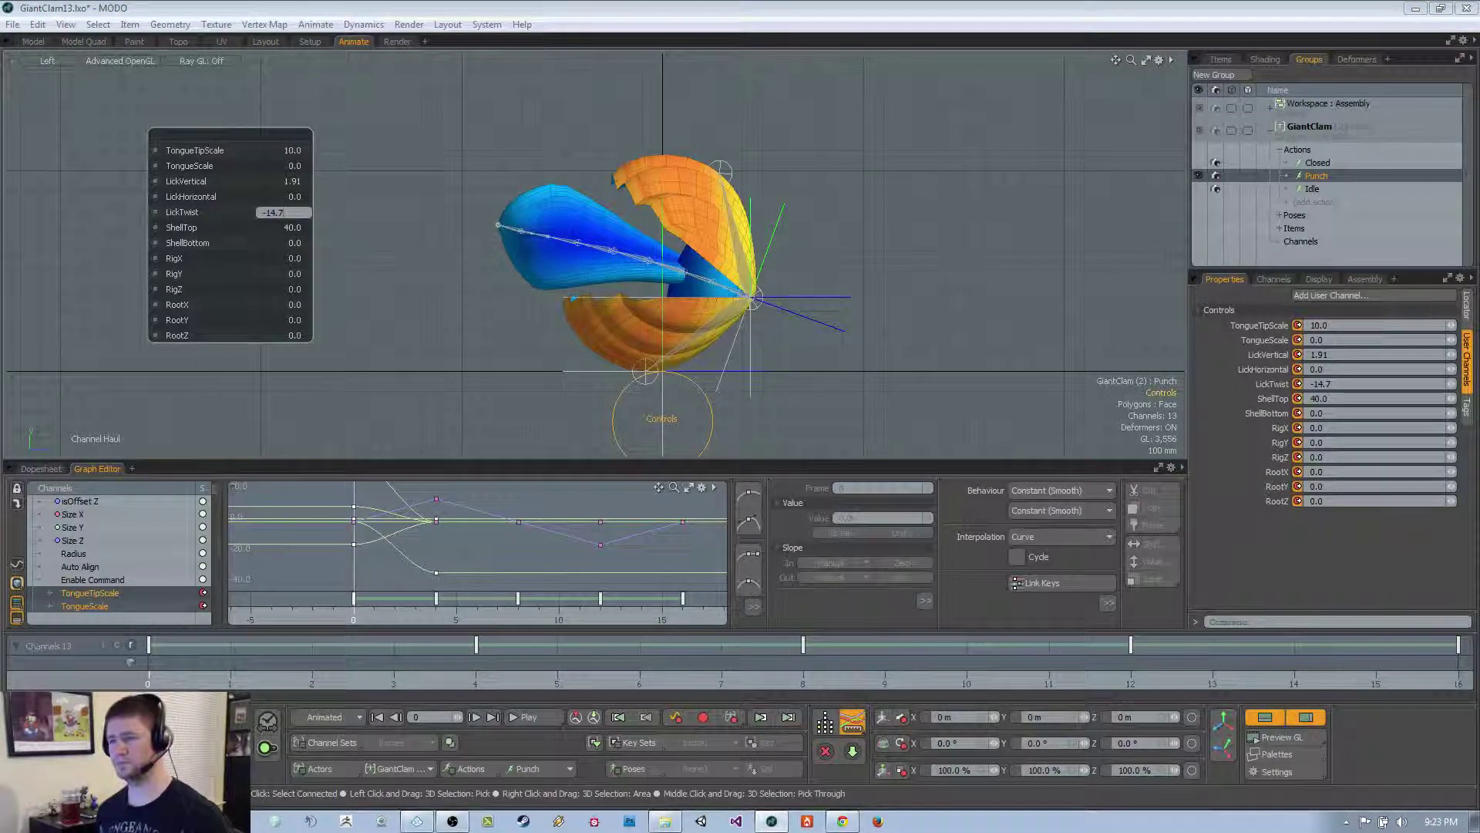
{"action": "left_click_drag", "start_coordinate": [214, 214], "coordinate": [863, 71]}
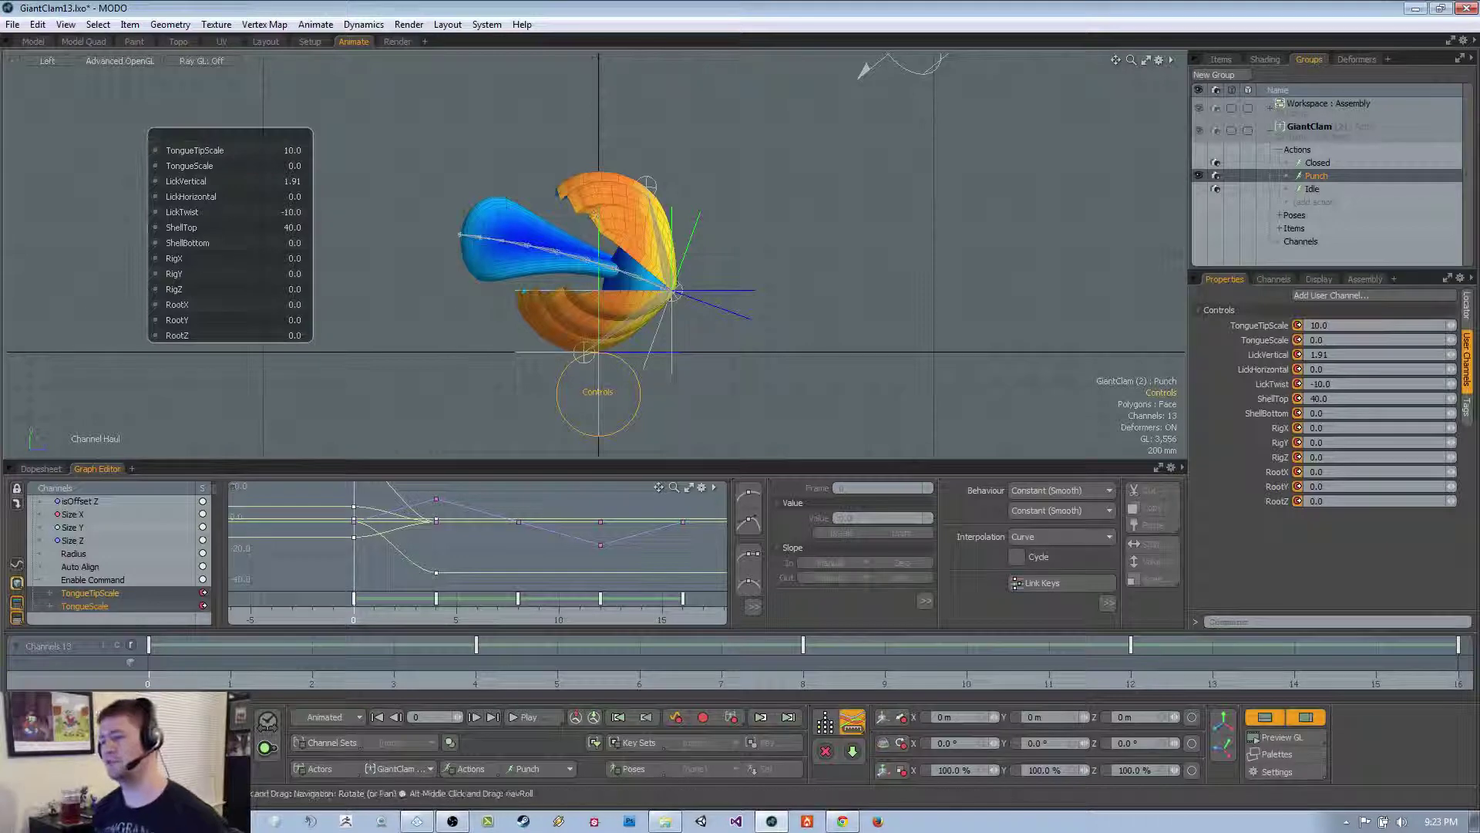
{"action": "left_click_drag", "start_coordinate": [550, 255], "coordinate": [515, 282], "text": "ctrl+alt"}
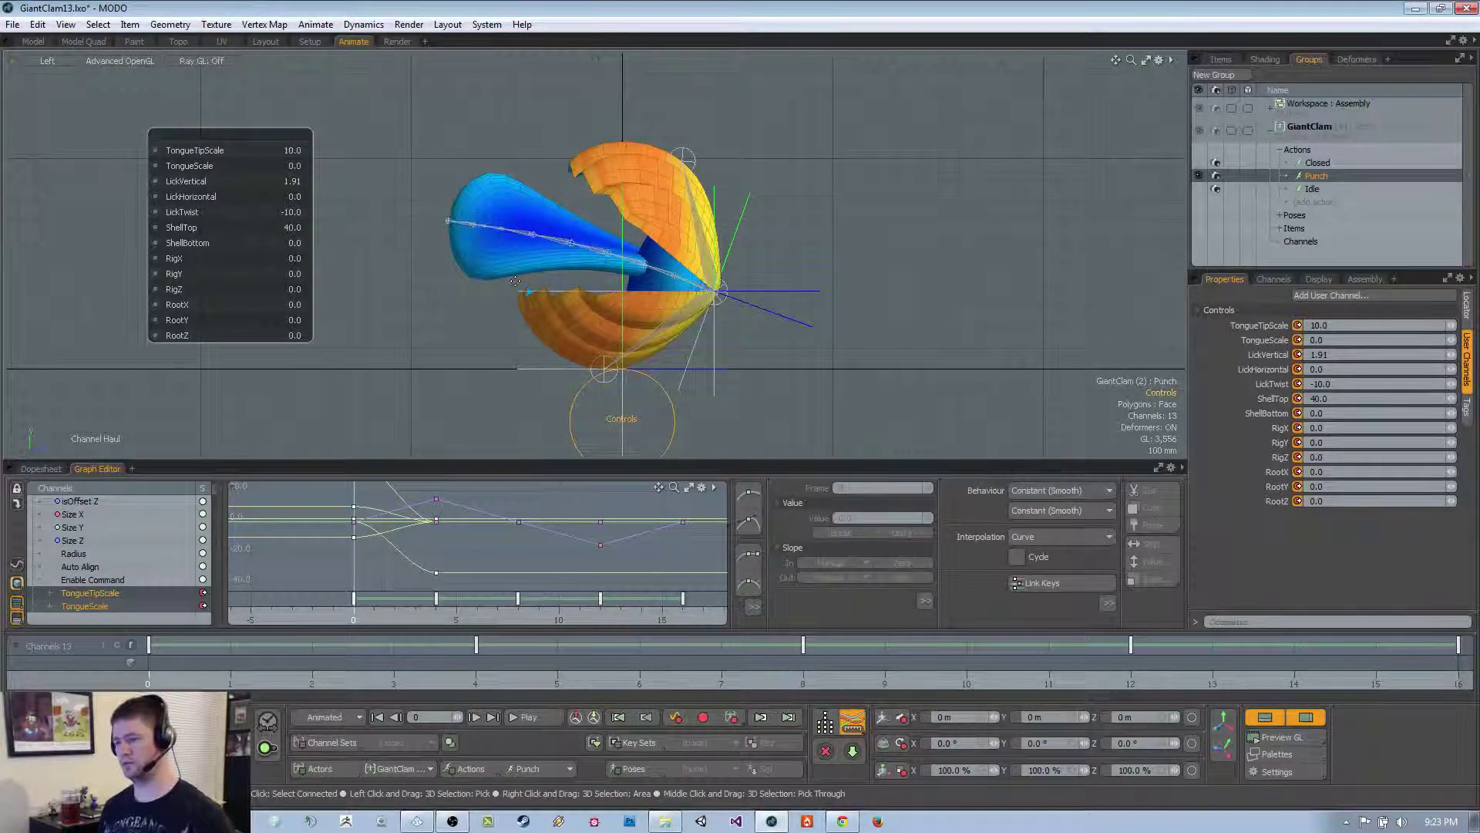
Switch the clam's current action from Punch to Closed
{"action": "left_click", "coordinate": [552, 766]}
{"action": "left_click", "coordinate": [557, 750]}
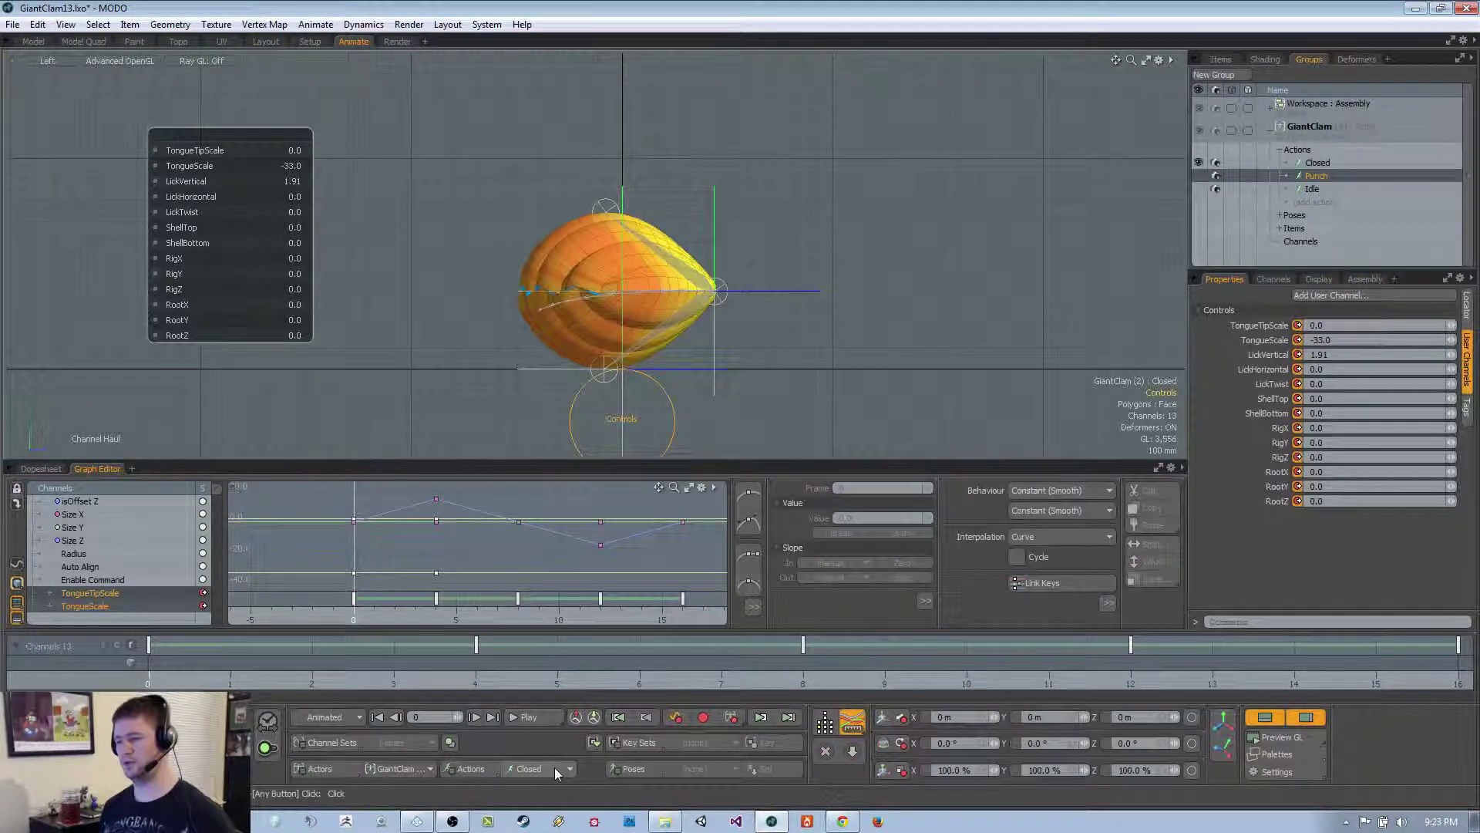
Scrub the Closed action's timeline and return to frame 0, examining the clam's motion in the Left view
{"action": "key", "text": "Left"}
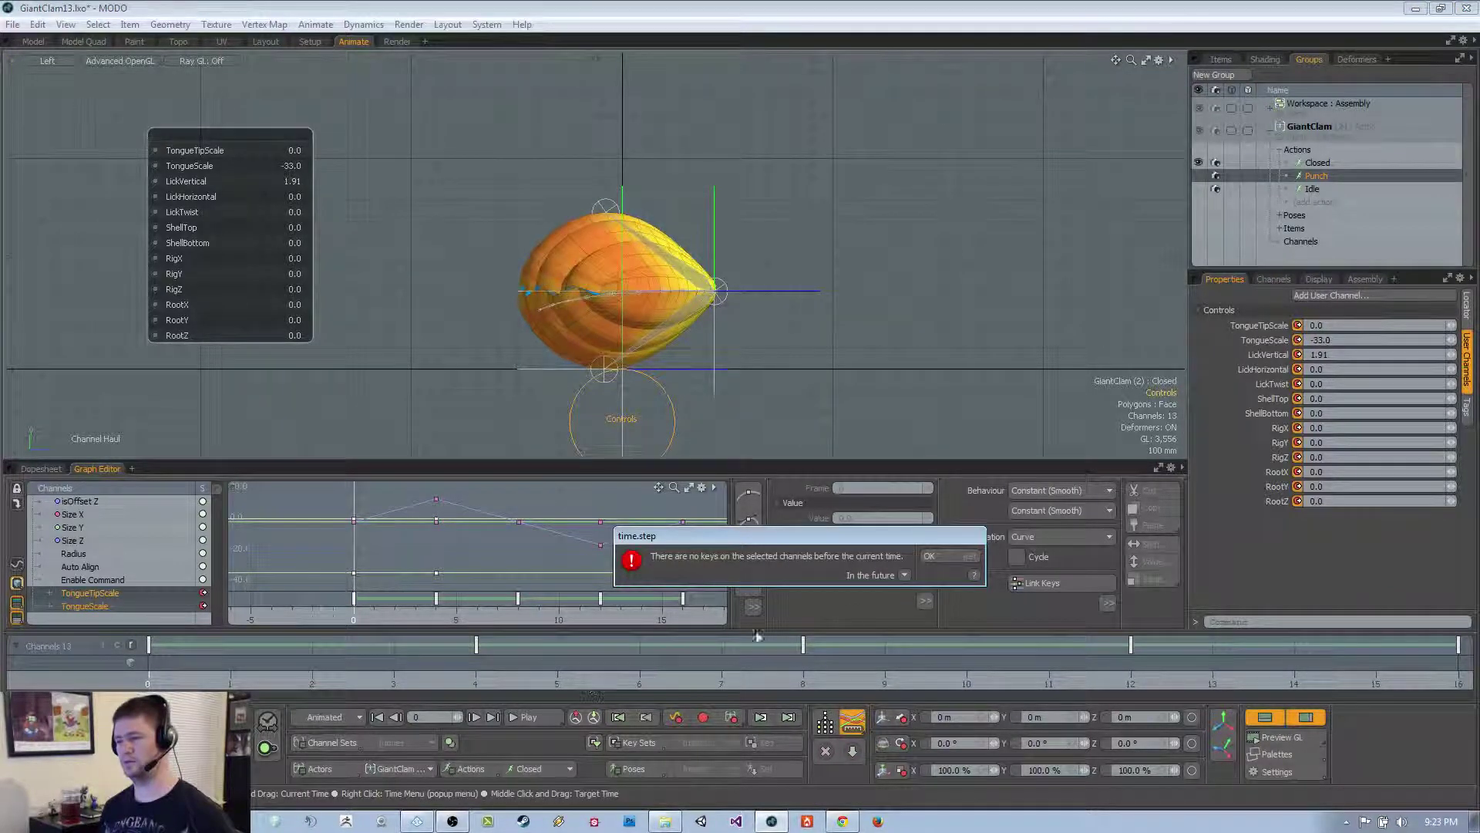
{"action": "left_click", "coordinate": [931, 556]}
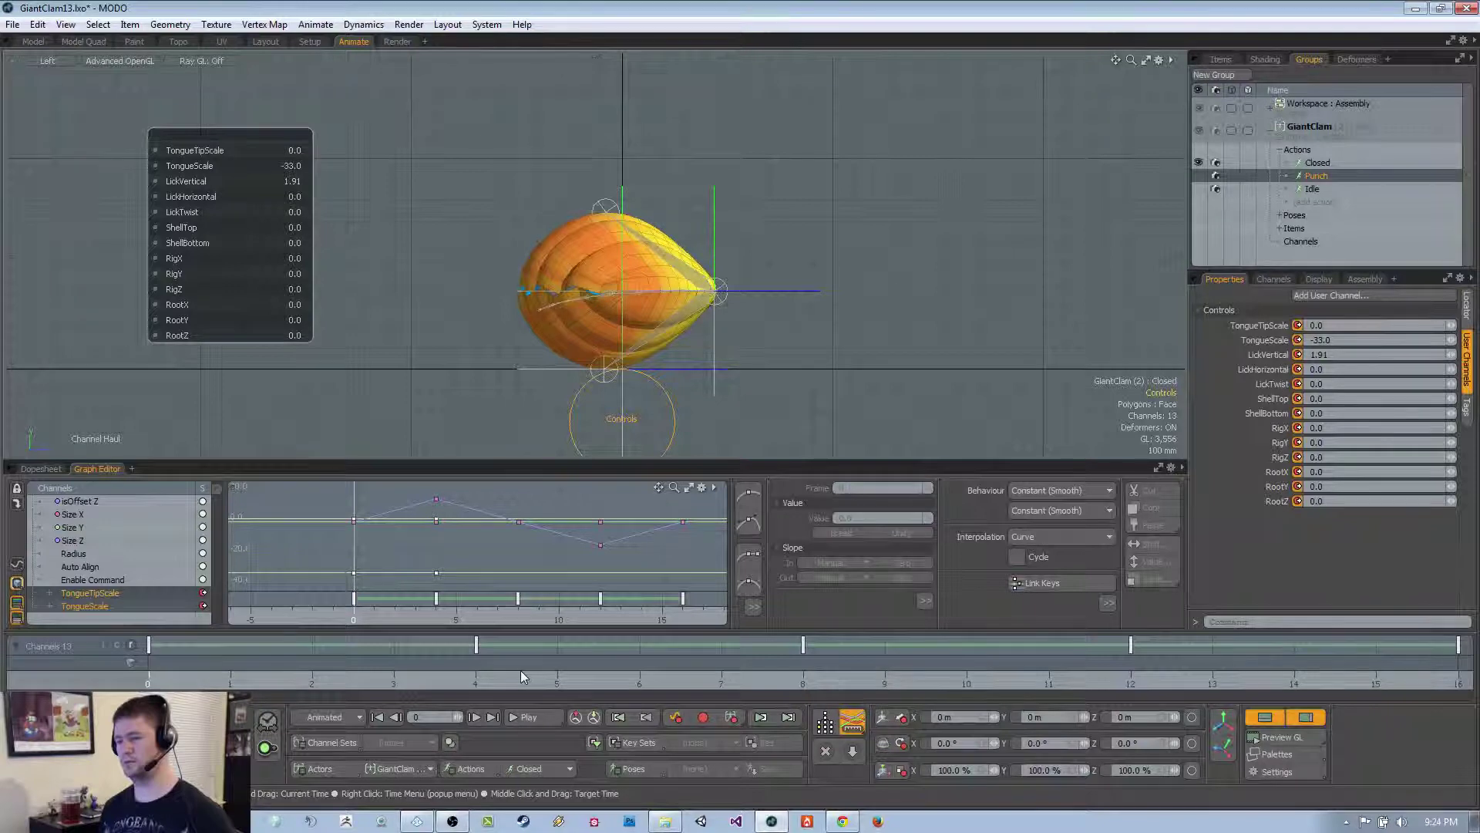
{"action": "scroll", "coordinate": [709, 415], "scroll_direction": "down", "scroll_amount": 1}
{"action": "left_click_drag", "start_coordinate": [710, 415], "coordinate": [642, 393], "text": "alt+shift"}
{"action": "mouse_move", "coordinate": [414, 666]}
{"action": "left_mouse_down"}
{"action": "mouse_move", "coordinate": [1295, 665]}
{"action": "mouse_move", "coordinate": [149, 666]}
{"action": "left_mouse_up"}
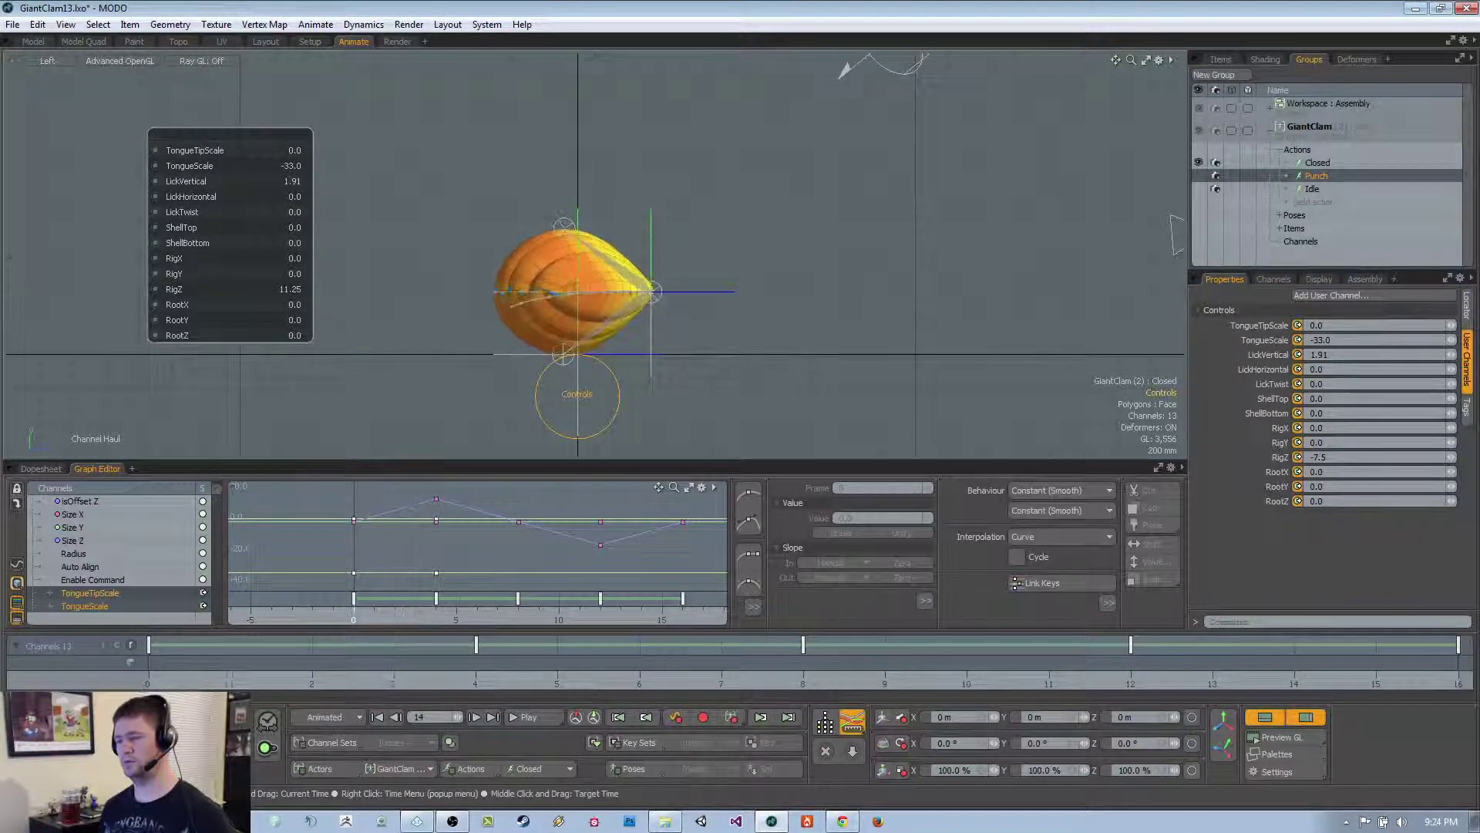
Switch the current action to Idle and scrub its timeline back to frame 0, examining the clam's motion
{"action": "left_click", "coordinate": [534, 772]}
{"action": "left_click", "coordinate": [535, 780]}
{"action": "left_click_drag", "start_coordinate": [506, 682], "coordinate": [148, 671]}
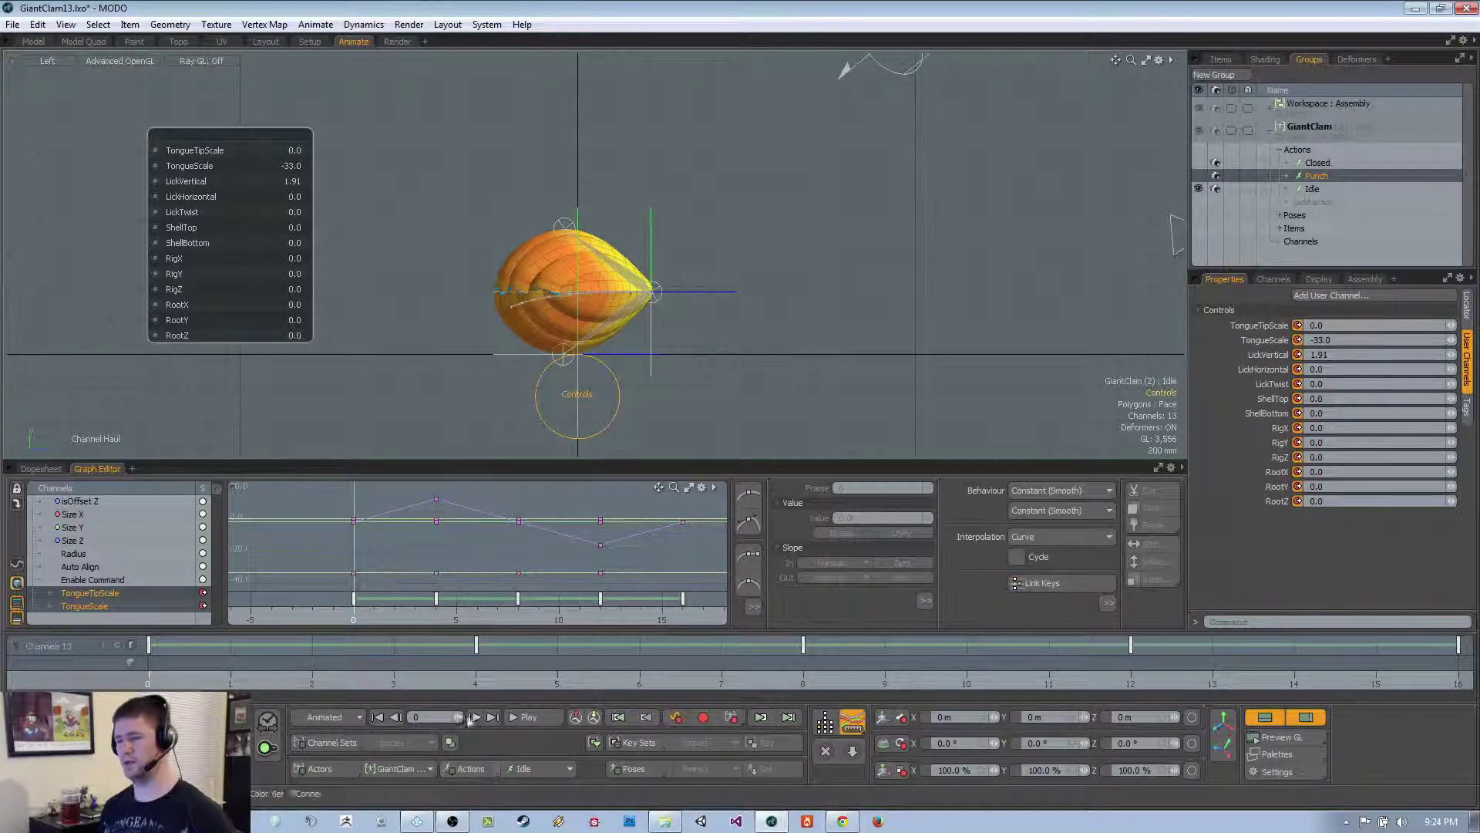
{"action": "scroll", "coordinate": [740, 362], "scroll_direction": "down", "scroll_amount": 2}
{"action": "left_click_drag", "start_coordinate": [740, 362], "coordinate": [659, 342], "text": "alt"}
{"action": "scroll", "coordinate": [578, 408], "scroll_direction": "up", "scroll_amount": 1}
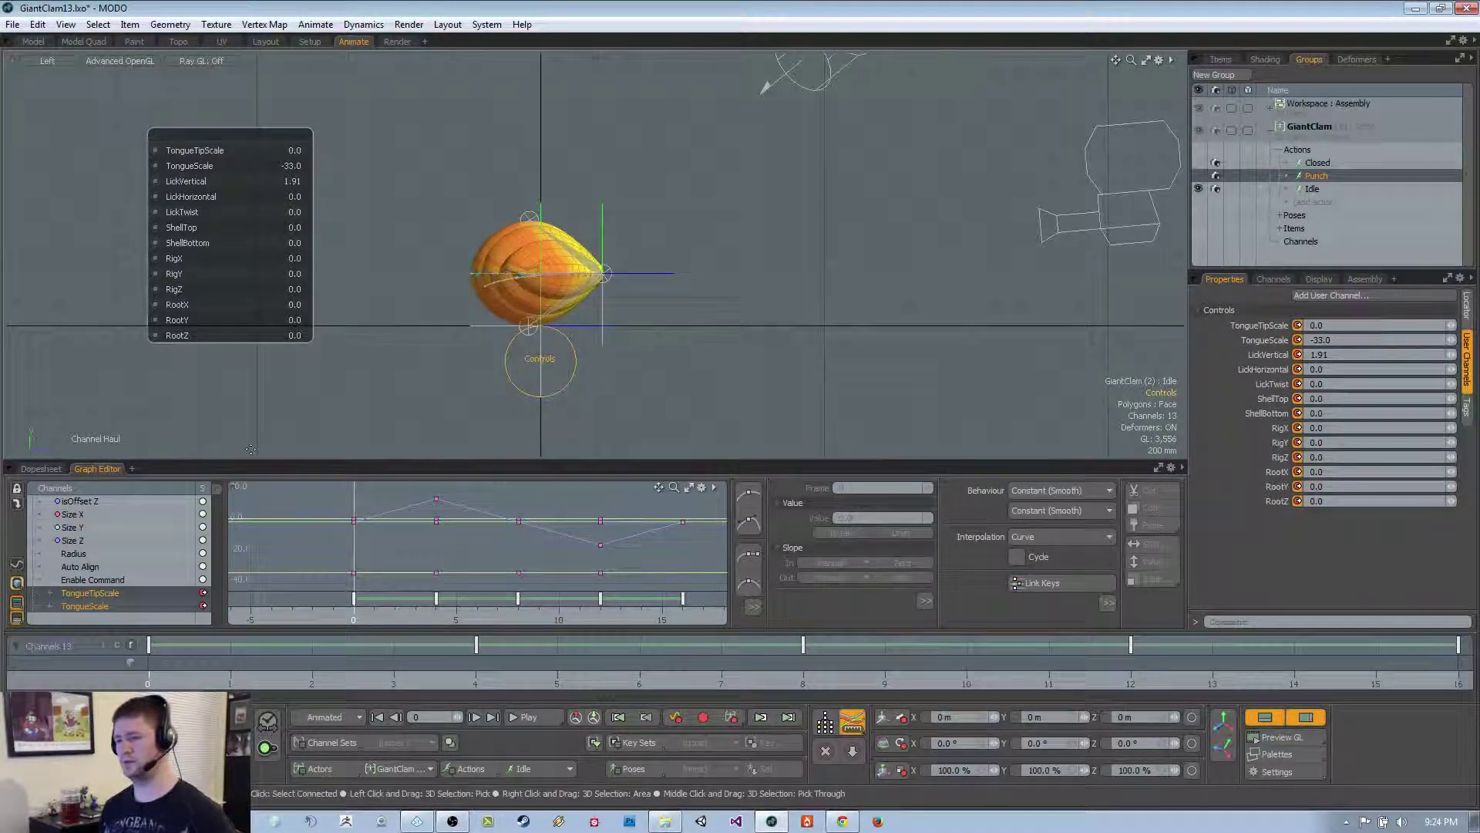
Enlarge the Graph Editor to show more of the Controls item's channels and curves
{"action": "left_click_drag", "start_coordinate": [240, 463], "coordinate": [241, 339]}
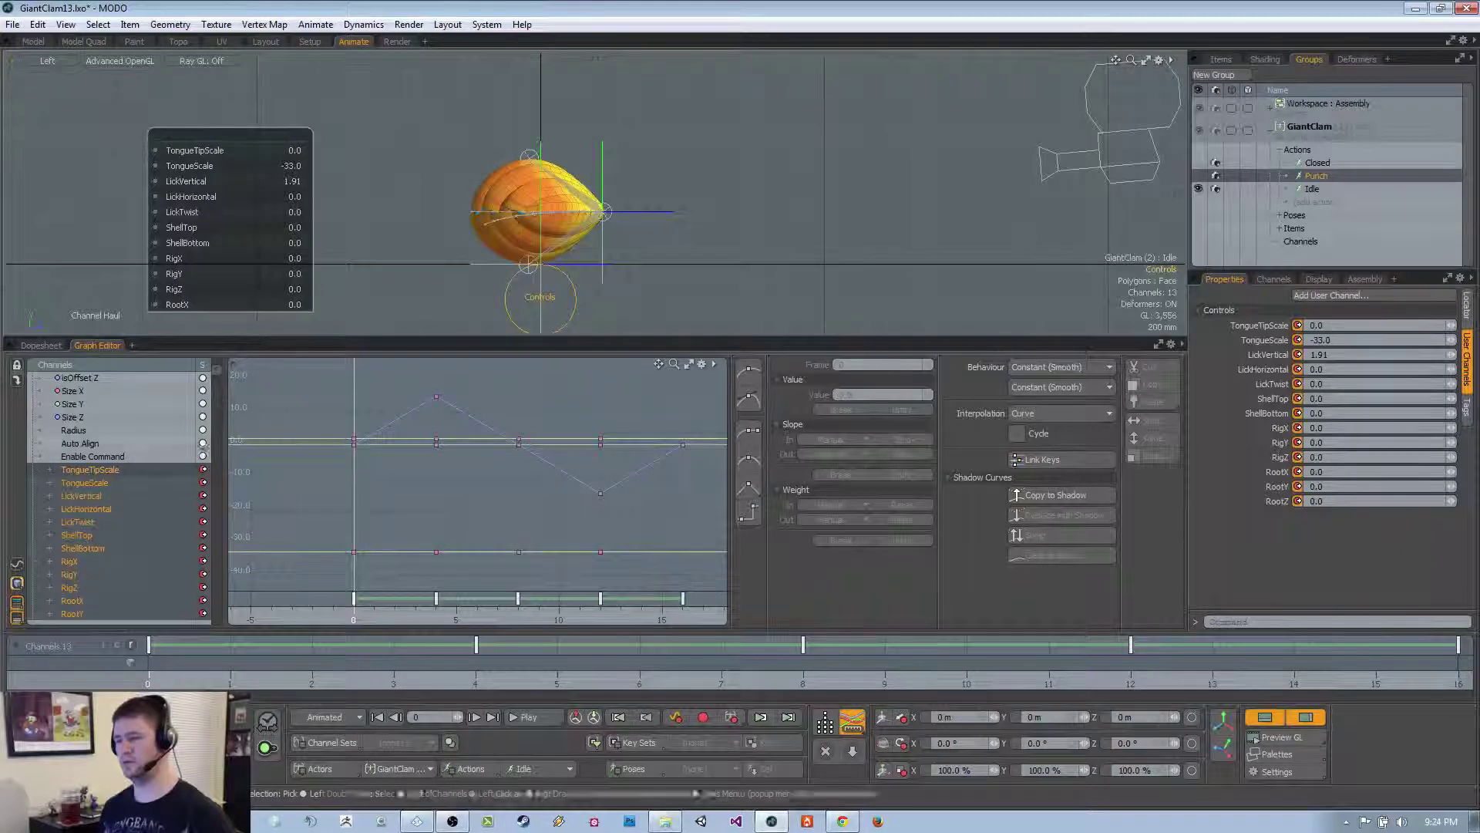
{"action": "scroll", "coordinate": [164, 460], "scroll_direction": "down", "scroll_amount": 2}
{"action": "scroll", "coordinate": [540, 216], "scroll_direction": "down", "scroll_amount": 1}
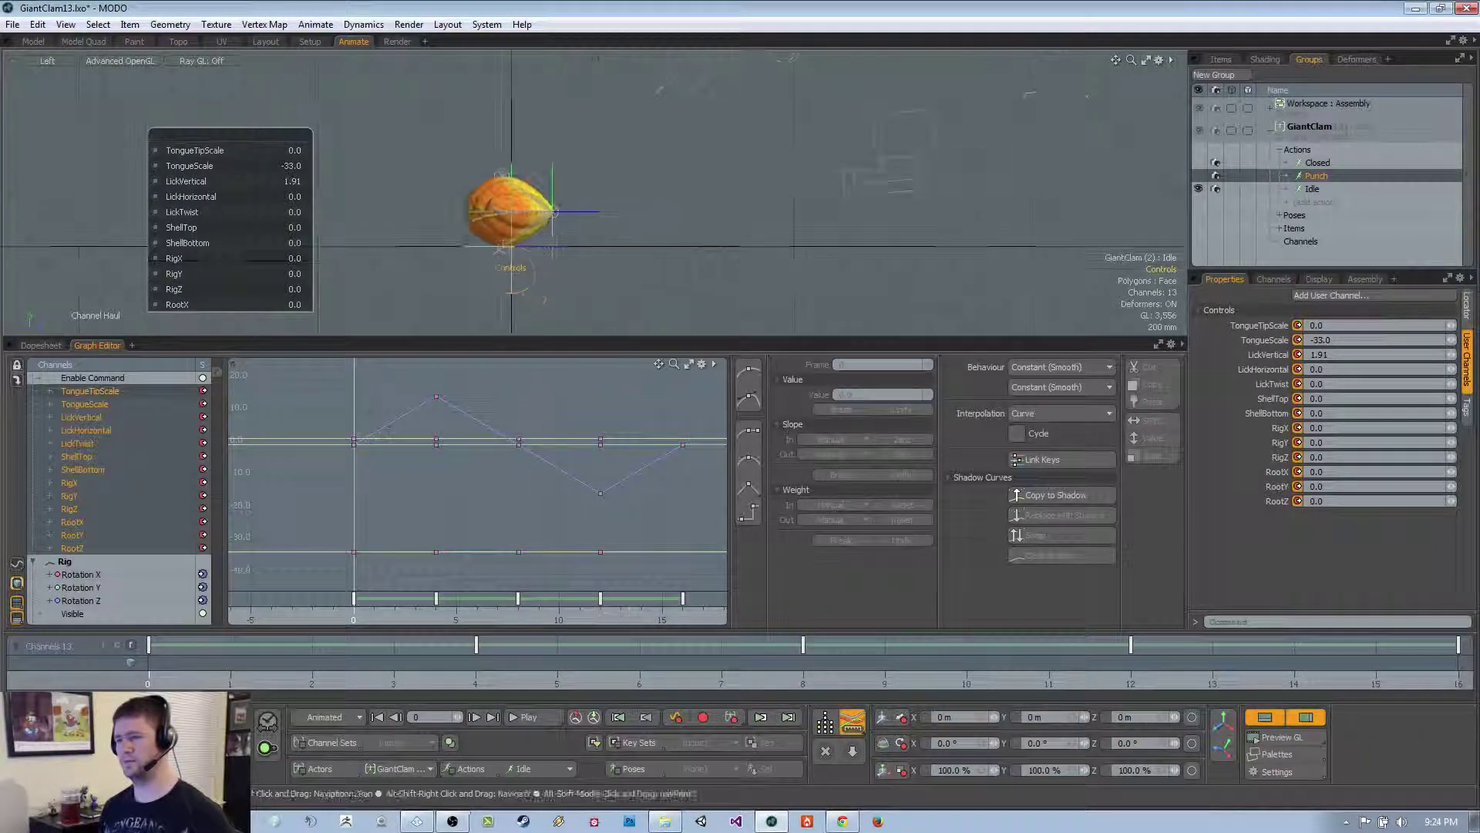
Deselect the Controls item and deactivate the Idle action so that the GiantClam actor has no current action
{"action": "left_click", "coordinate": [558, 247]}
{"action": "left_click", "coordinate": [1337, 164]}
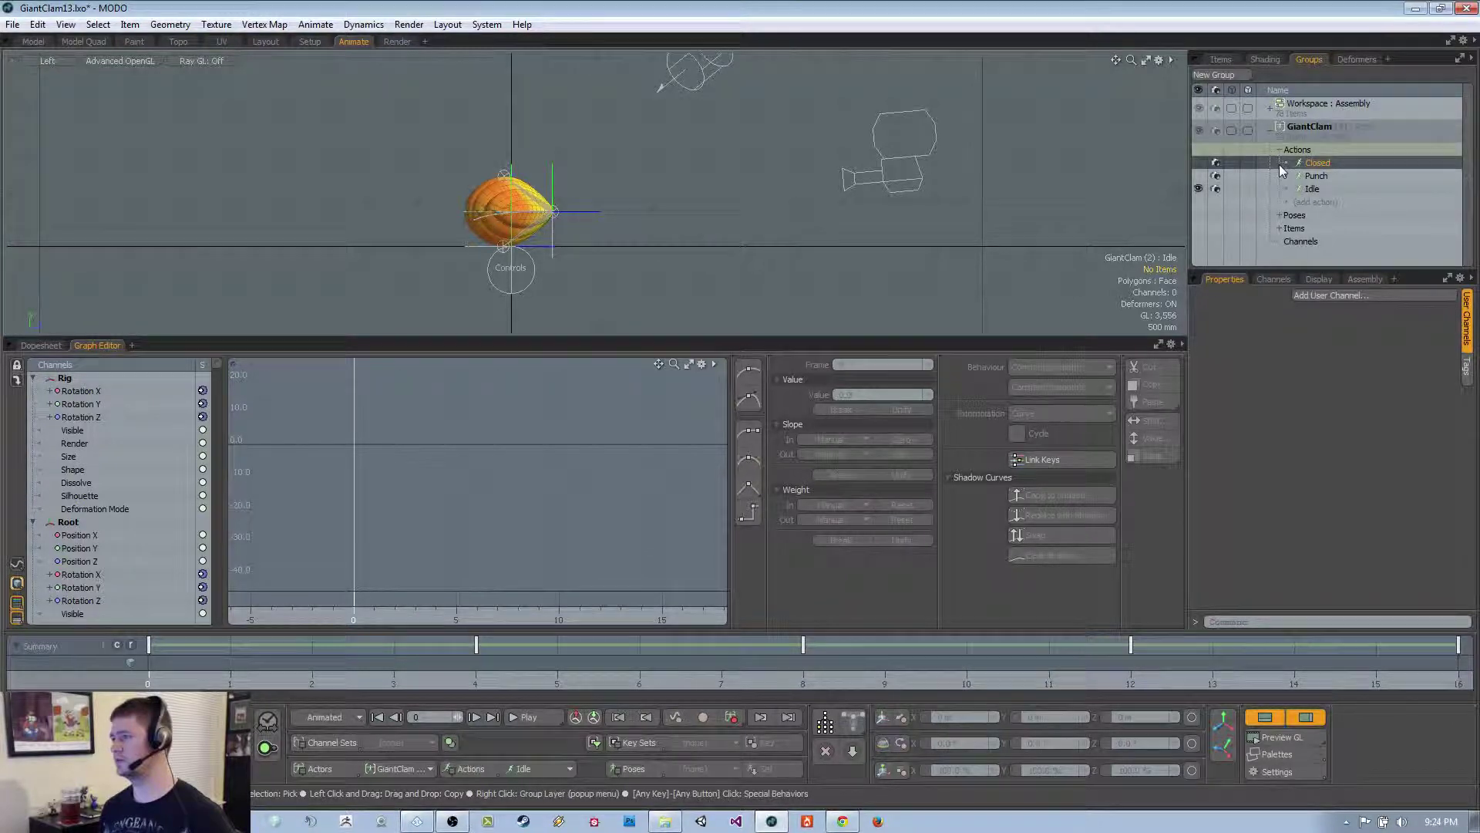
{"action": "left_click", "coordinate": [1313, 127]}
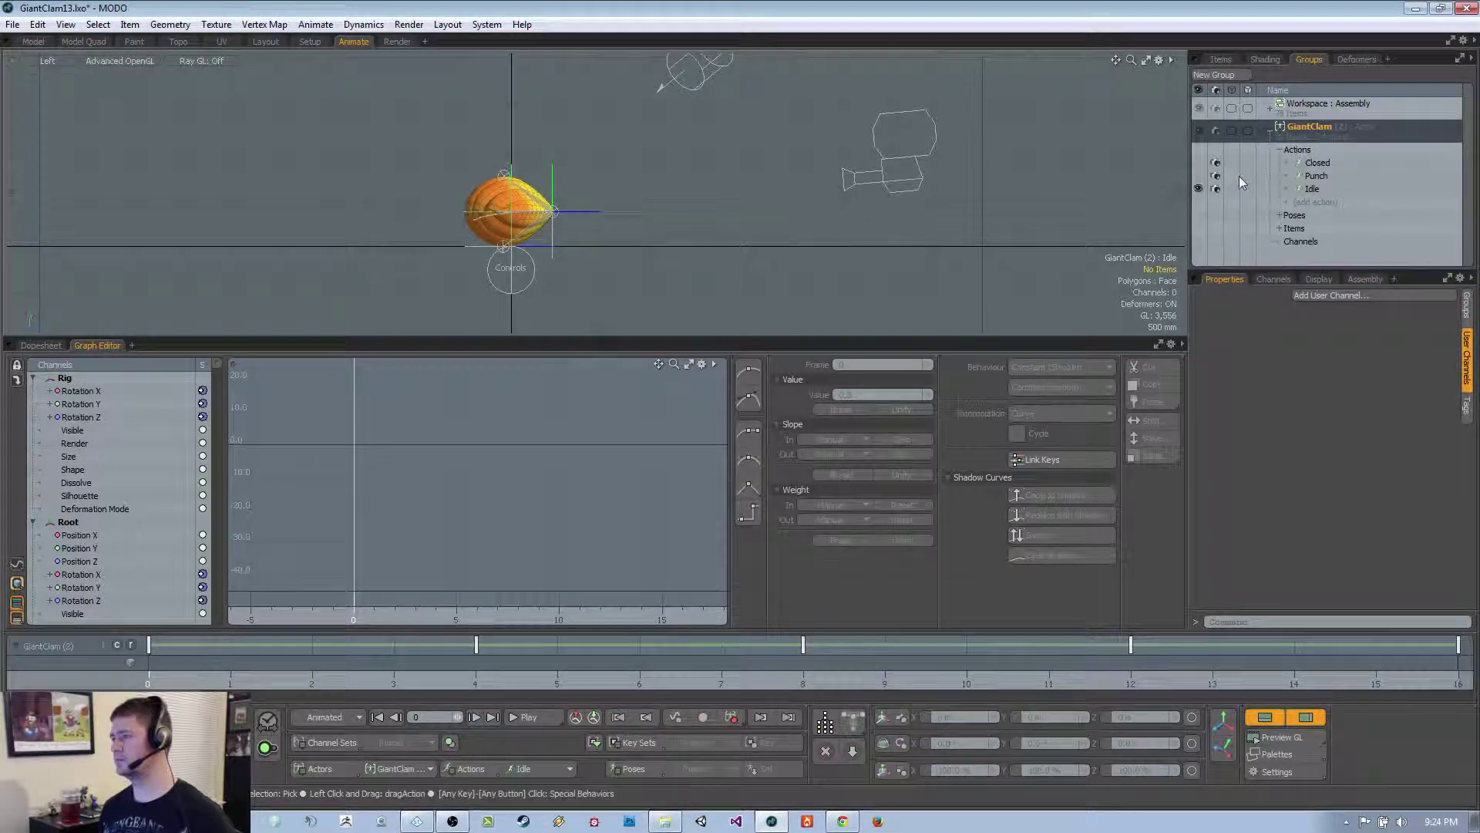
{"action": "left_click", "coordinate": [1199, 190]}
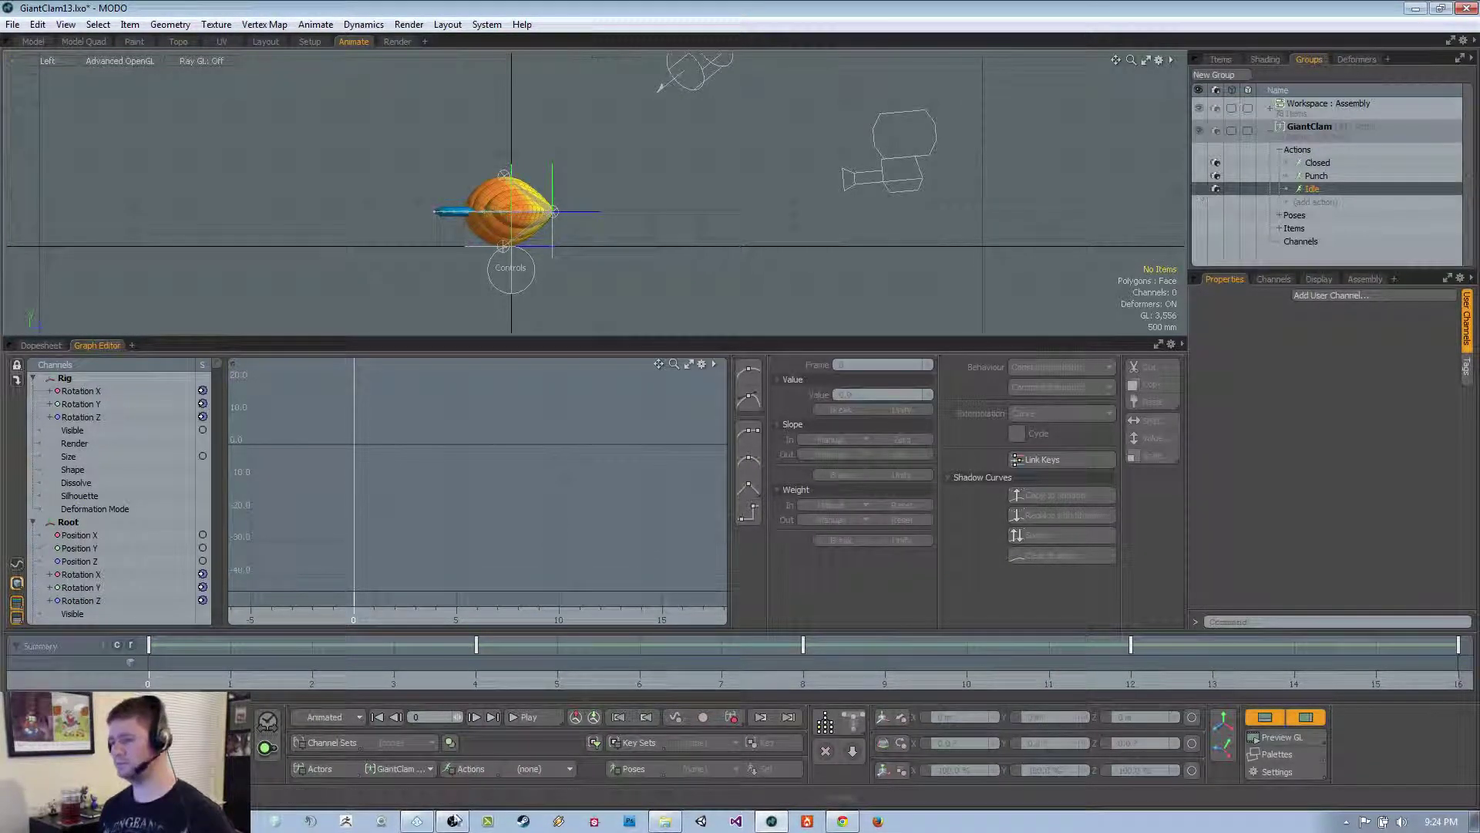
Compare the Closed, Idle and Punch actions by making each one current and scrubbing through its frames
{"action": "left_click", "coordinate": [534, 770]}
{"action": "left_click", "coordinate": [536, 785]}
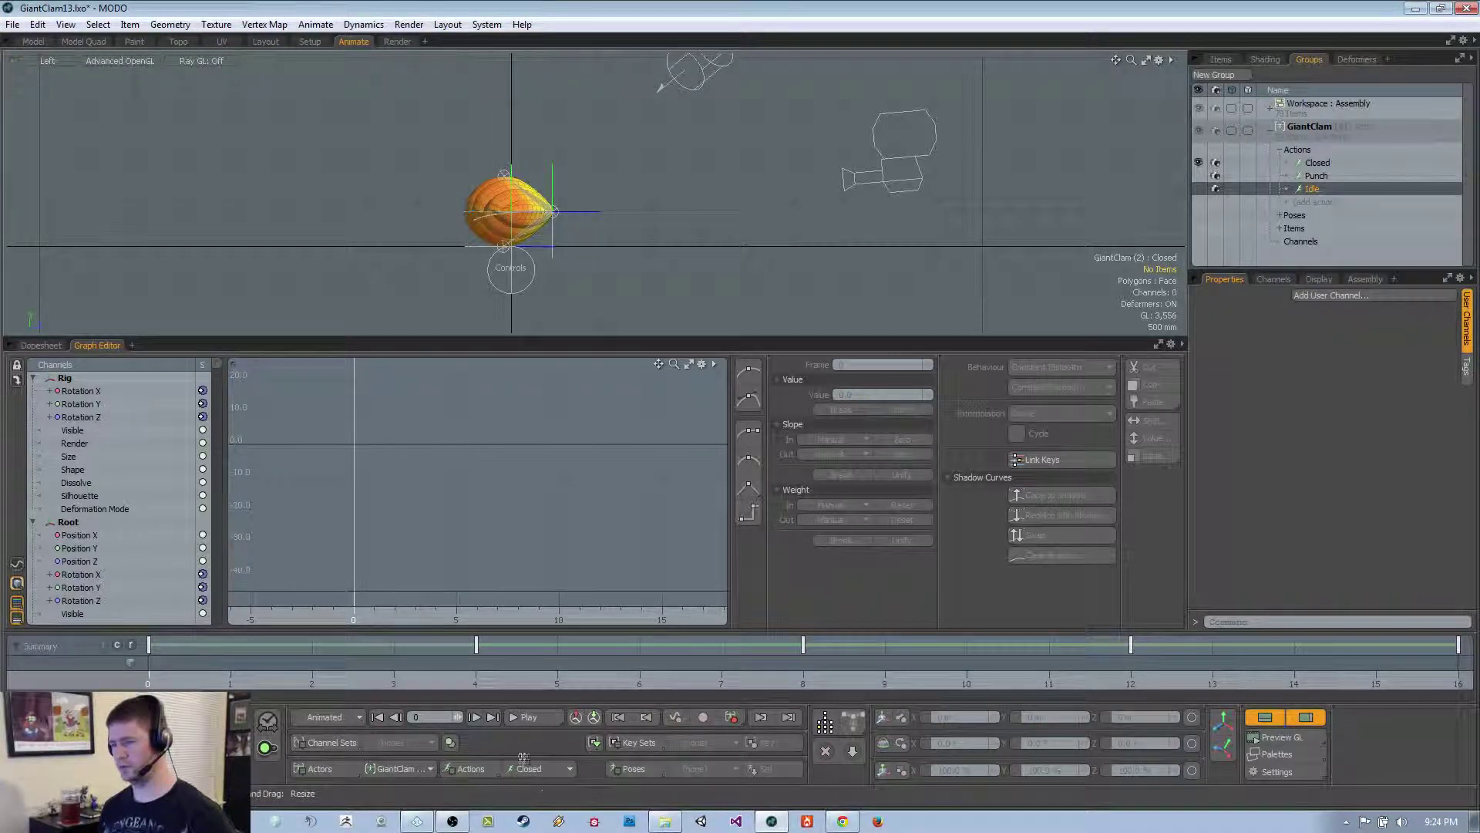
{"action": "left_click_drag", "start_coordinate": [472, 683], "coordinate": [148, 683]}
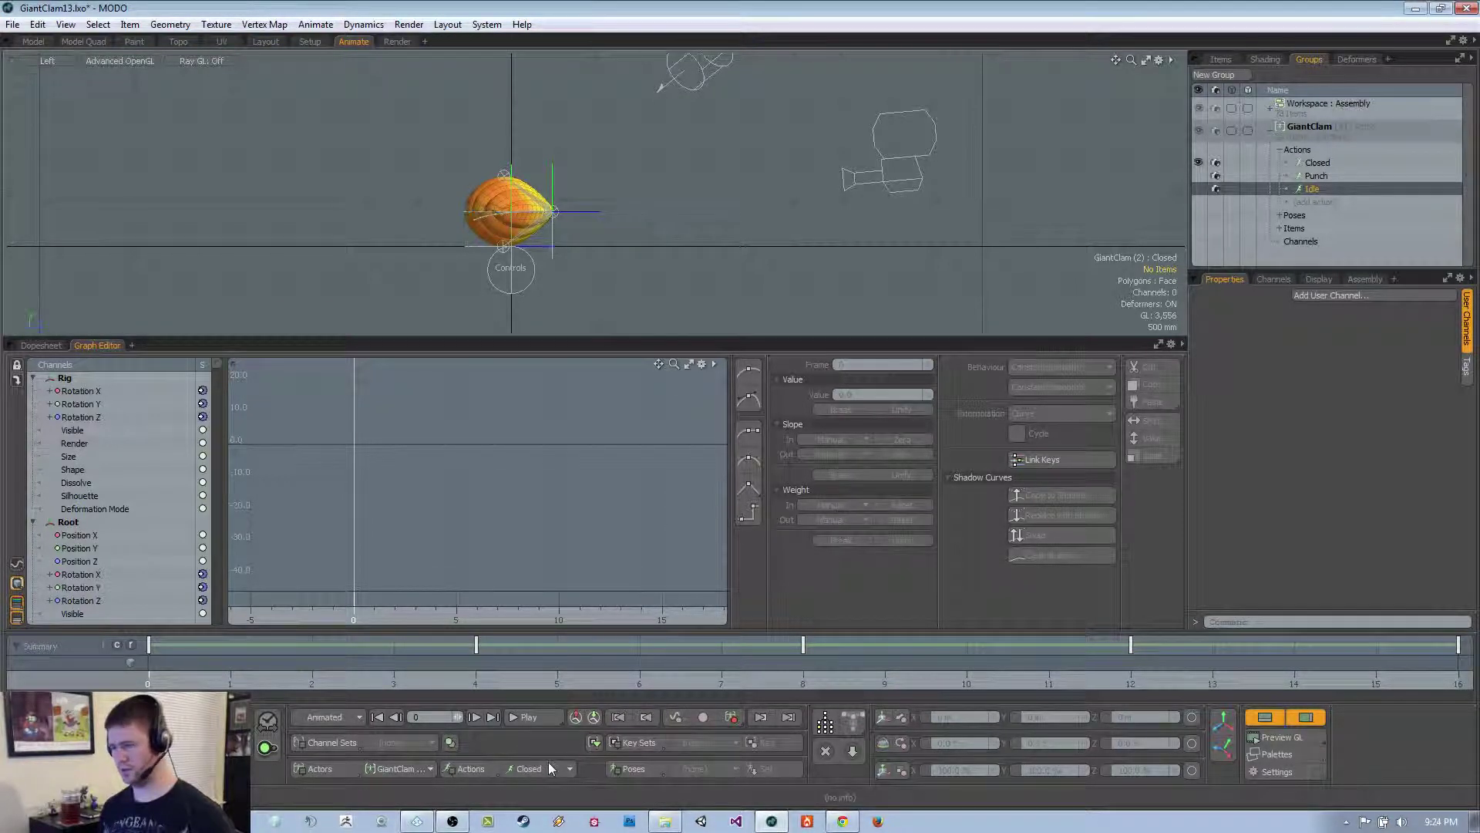
{"action": "scroll", "coordinate": [548, 769], "scroll_direction": "down", "scroll_amount": 2}
{"action": "left_click_drag", "start_coordinate": [477, 683], "coordinate": [148, 683]}
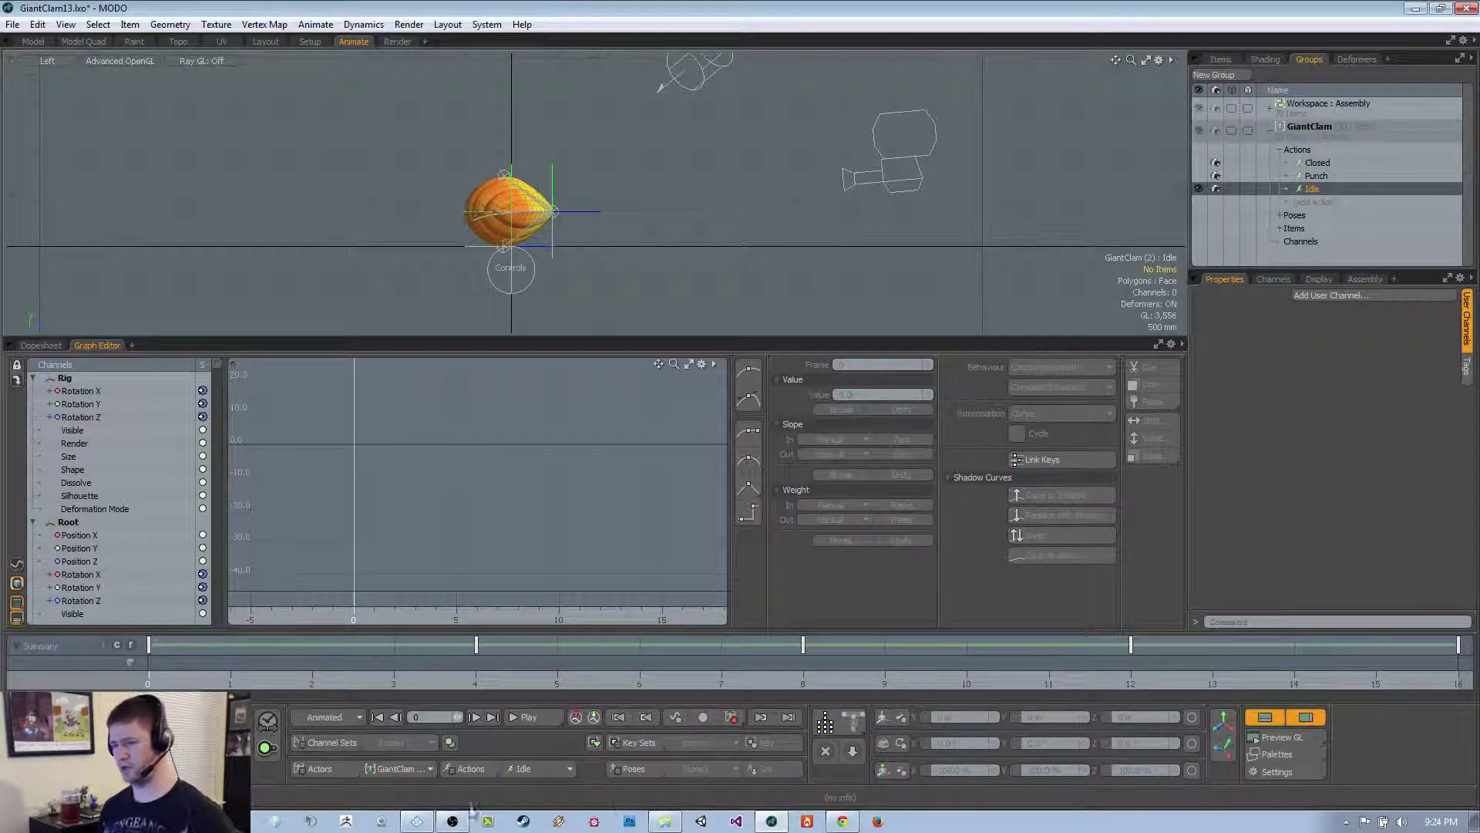
{"action": "scroll", "coordinate": [536, 779], "scroll_direction": "up", "scroll_amount": 1}
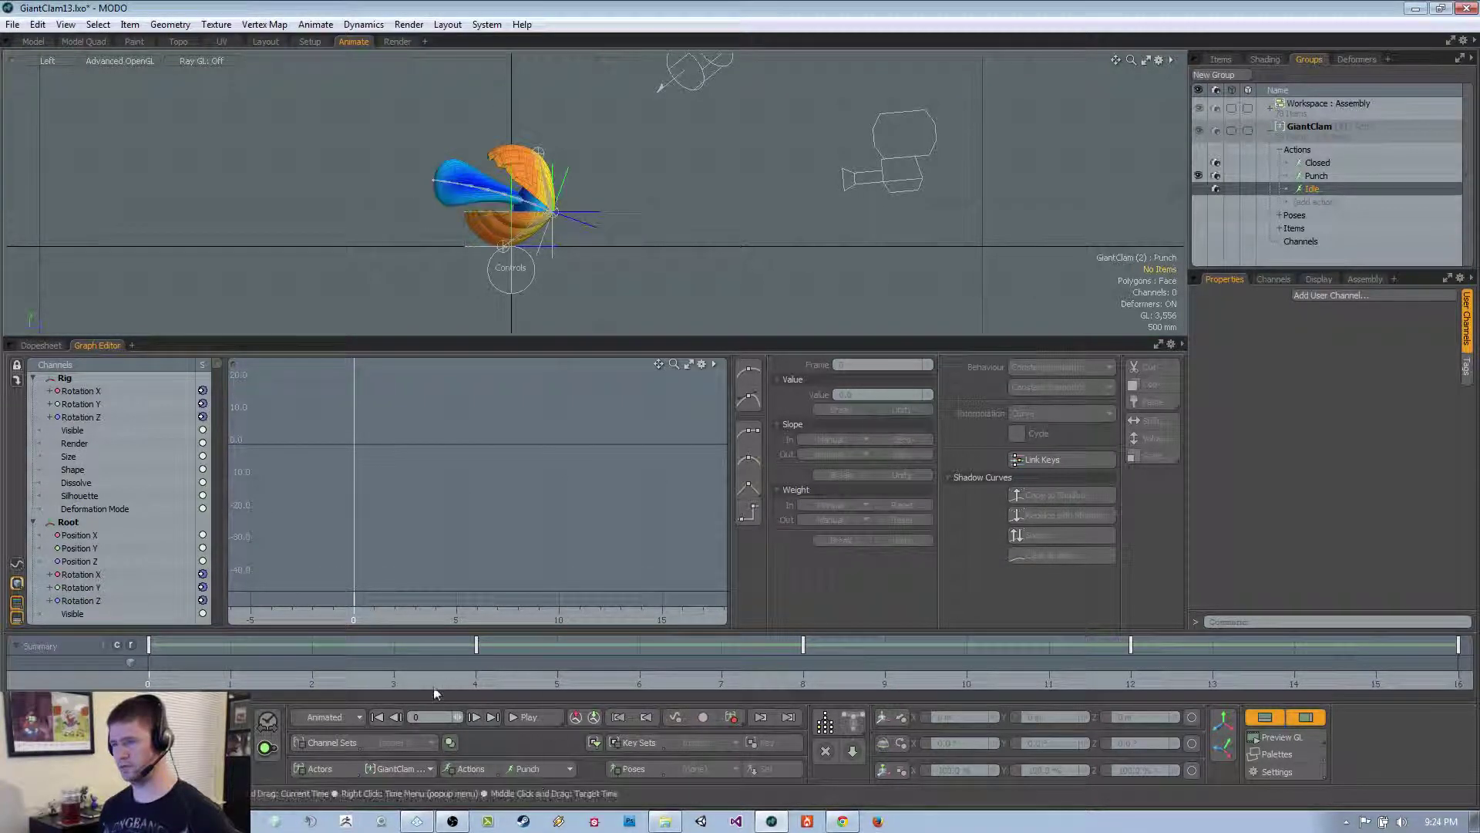
{"action": "left_click_drag", "start_coordinate": [417, 683], "coordinate": [148, 683]}
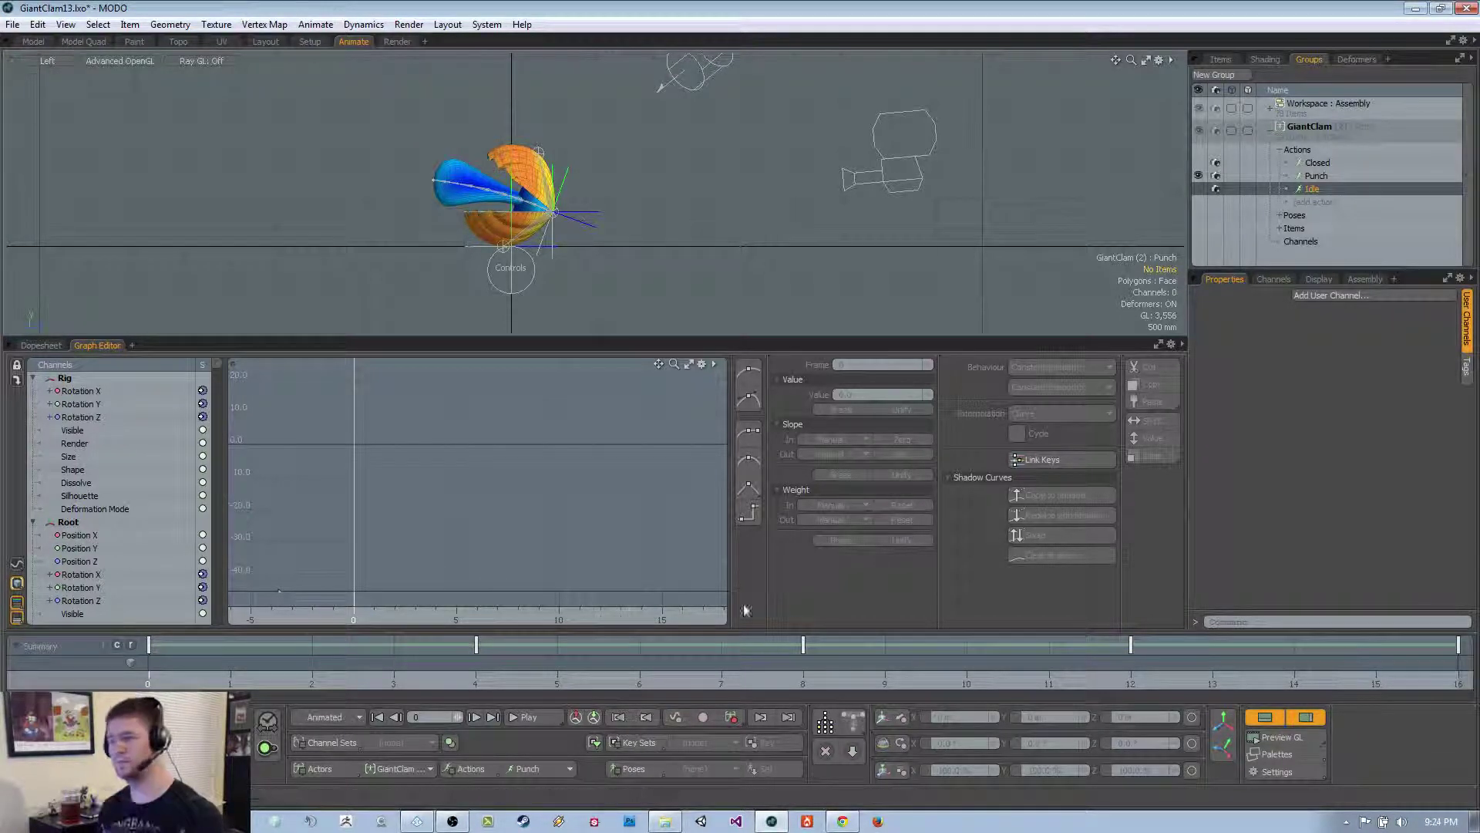
Delete the Punch action from the GiantClam actor
{"action": "left_click", "coordinate": [1316, 175]}
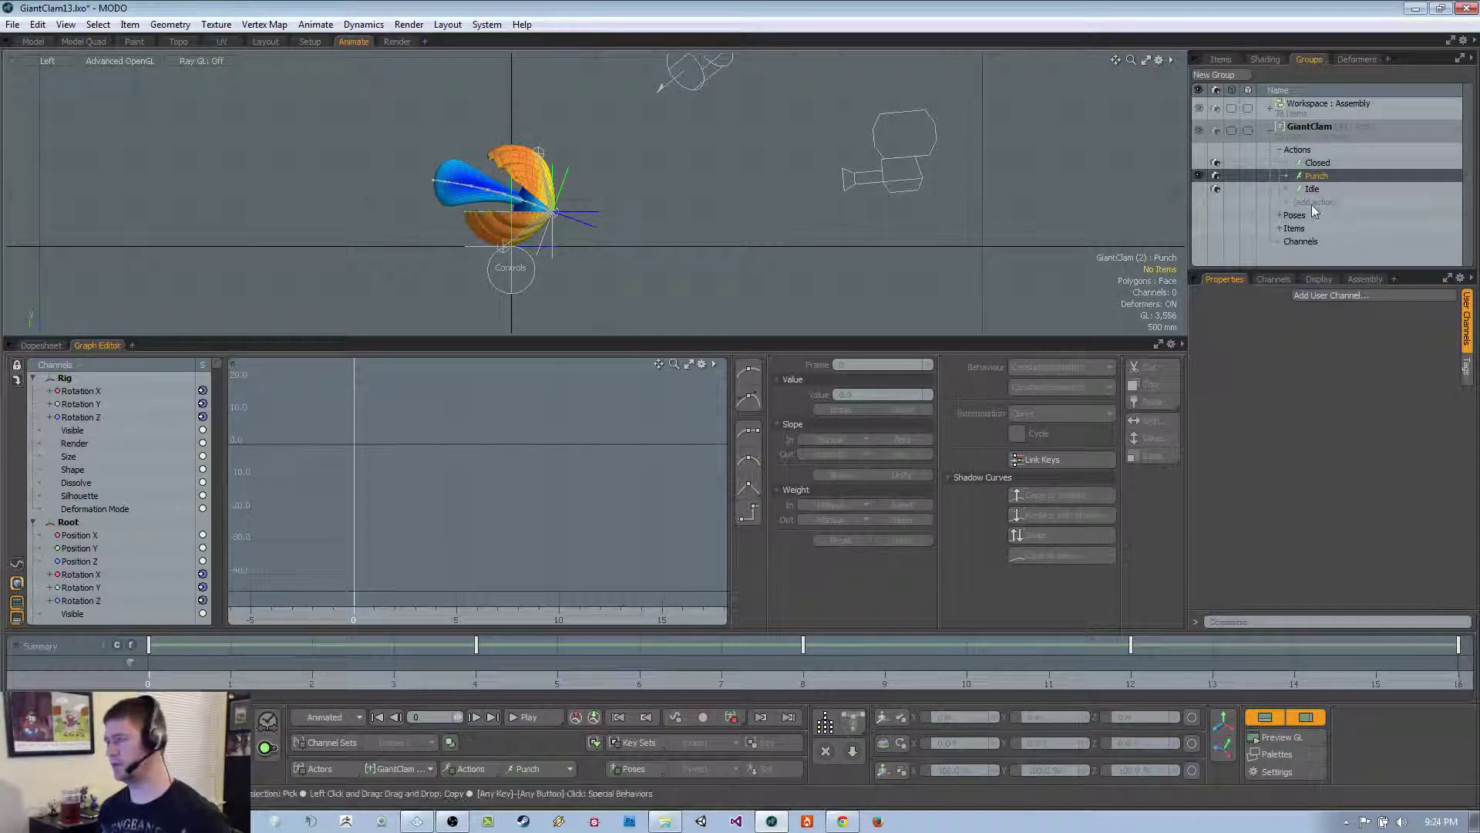
{"action": "key", "text": "Delete"}
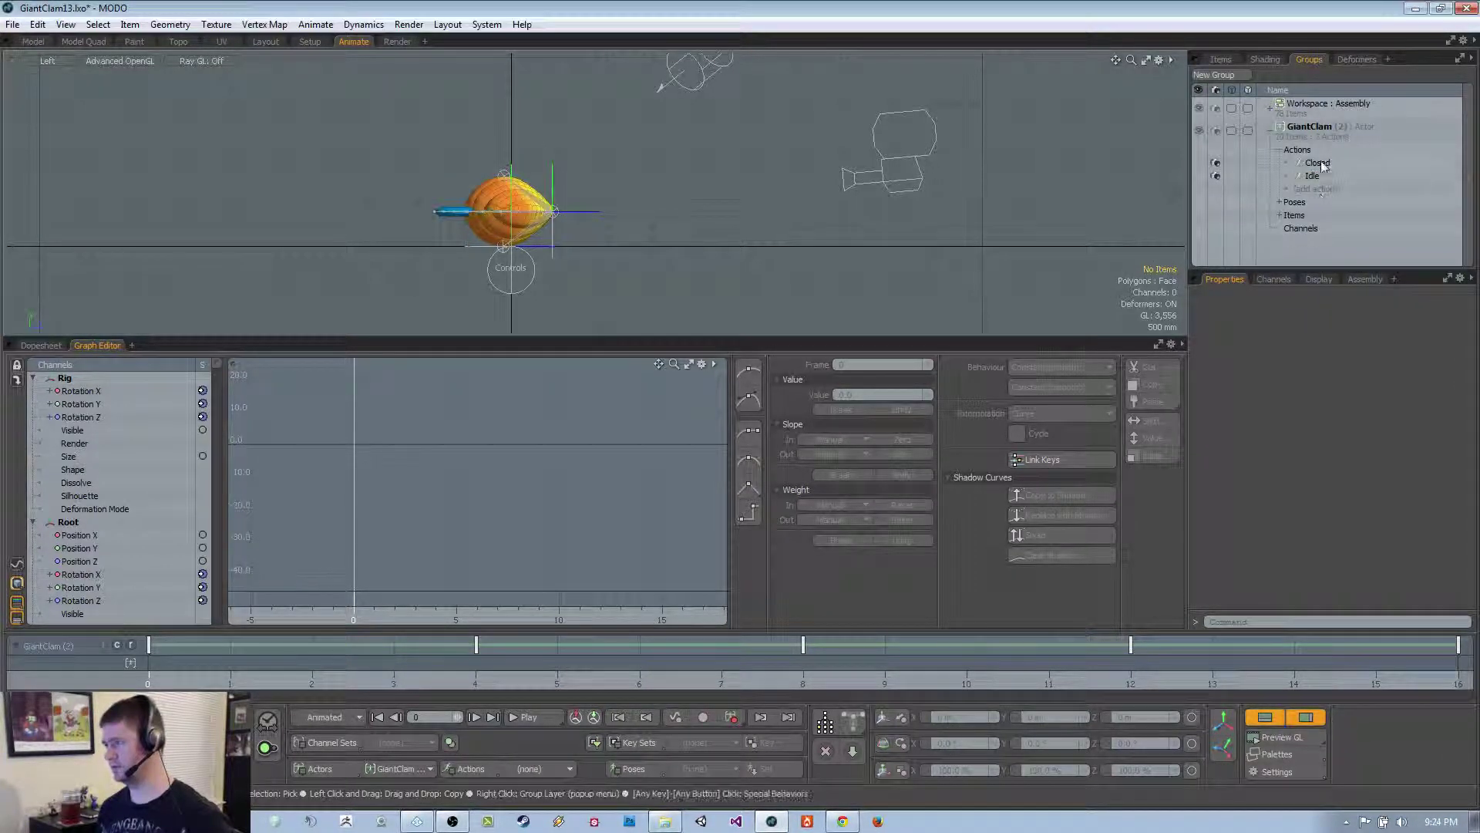
{"action": "left_click", "coordinate": [348, 690]}
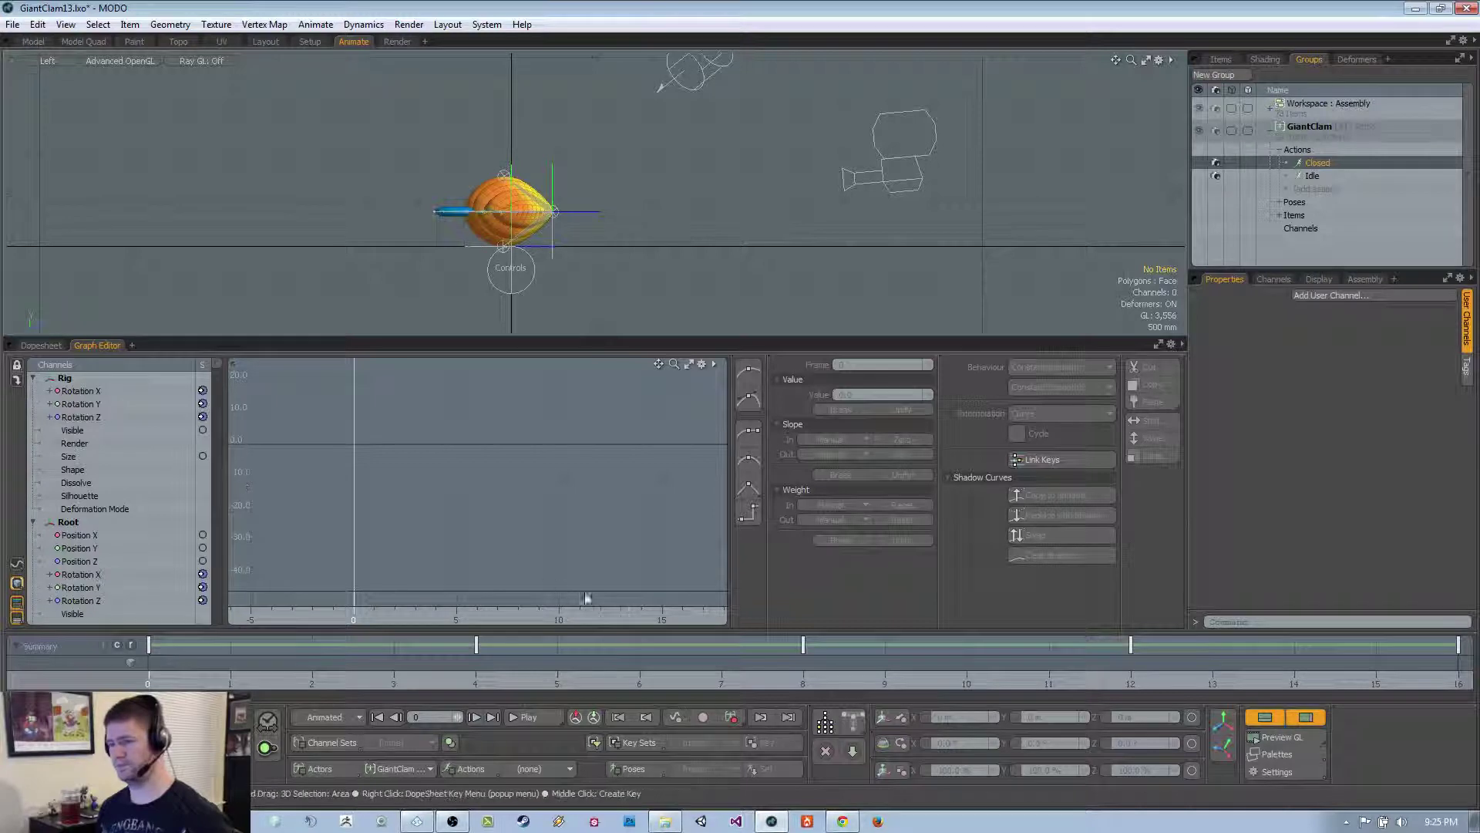
Try deleting the Controls item's keys after frame 0 and keying its channels at frame 4, with no action current
{"action": "left_click", "coordinate": [529, 282]}
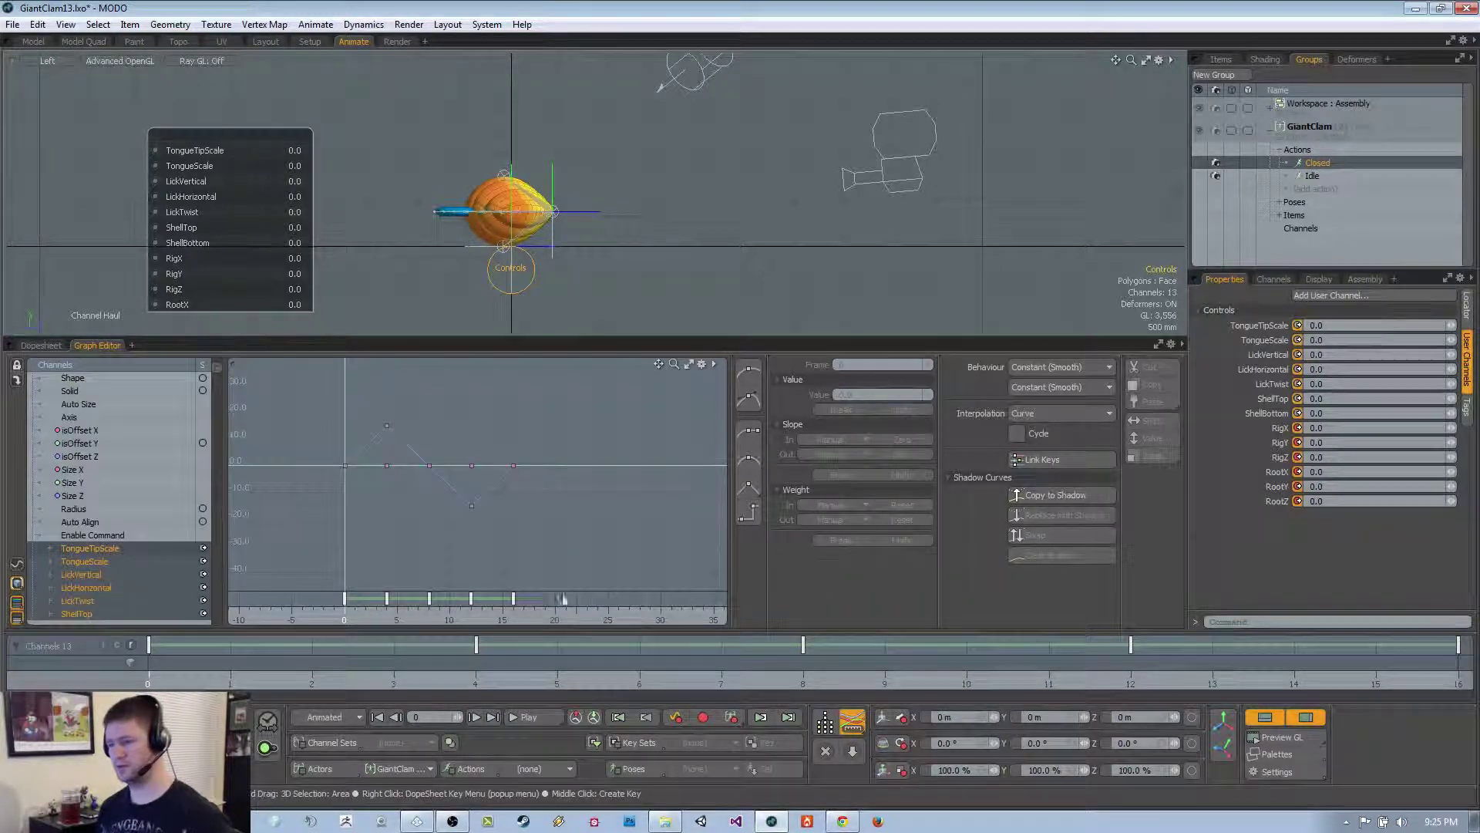
{"action": "double_click", "coordinate": [344, 600]}
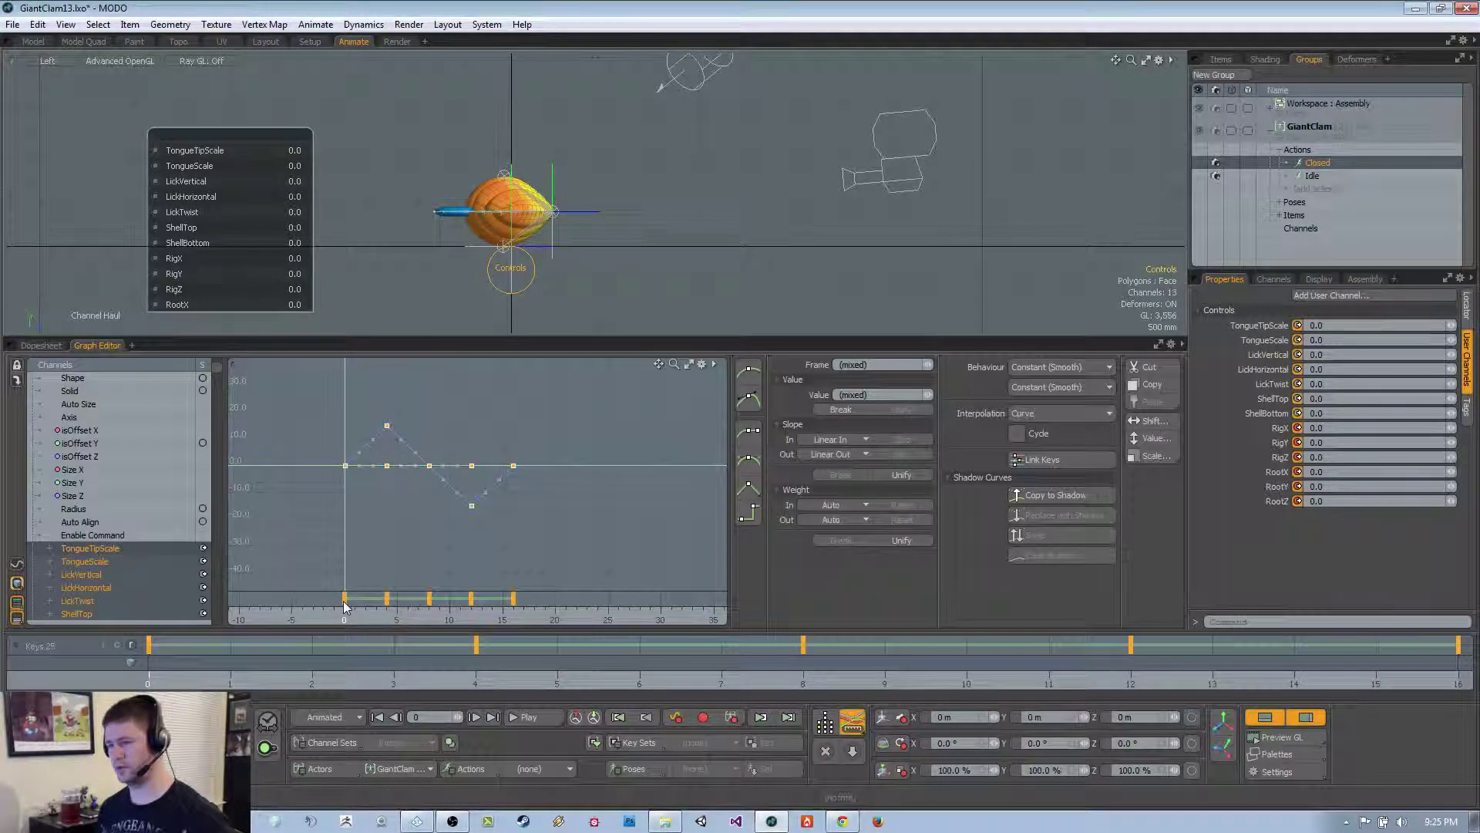
{"action": "left_click", "coordinate": [557, 595]}
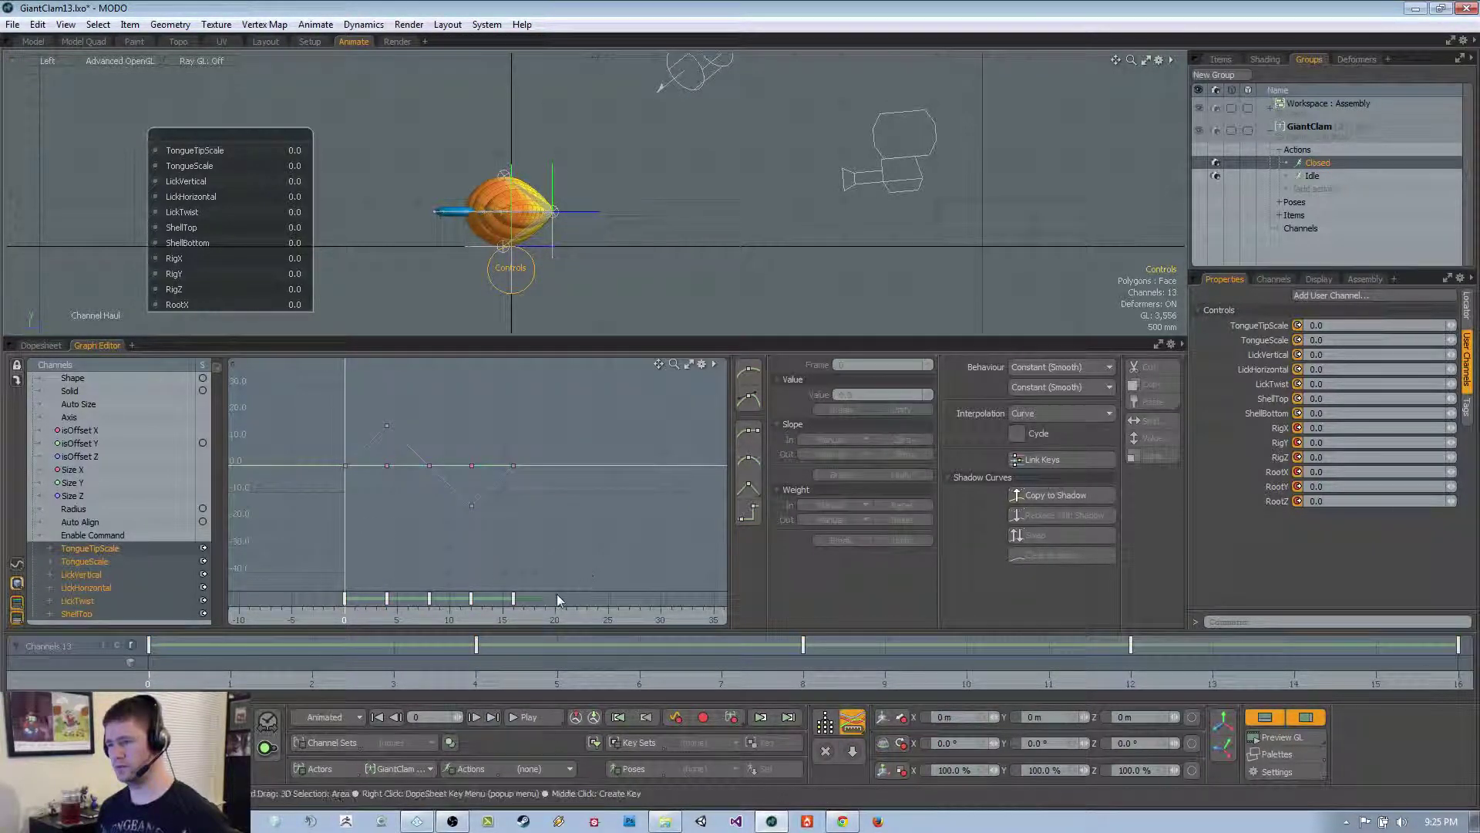
{"action": "left_click", "coordinate": [386, 599]}
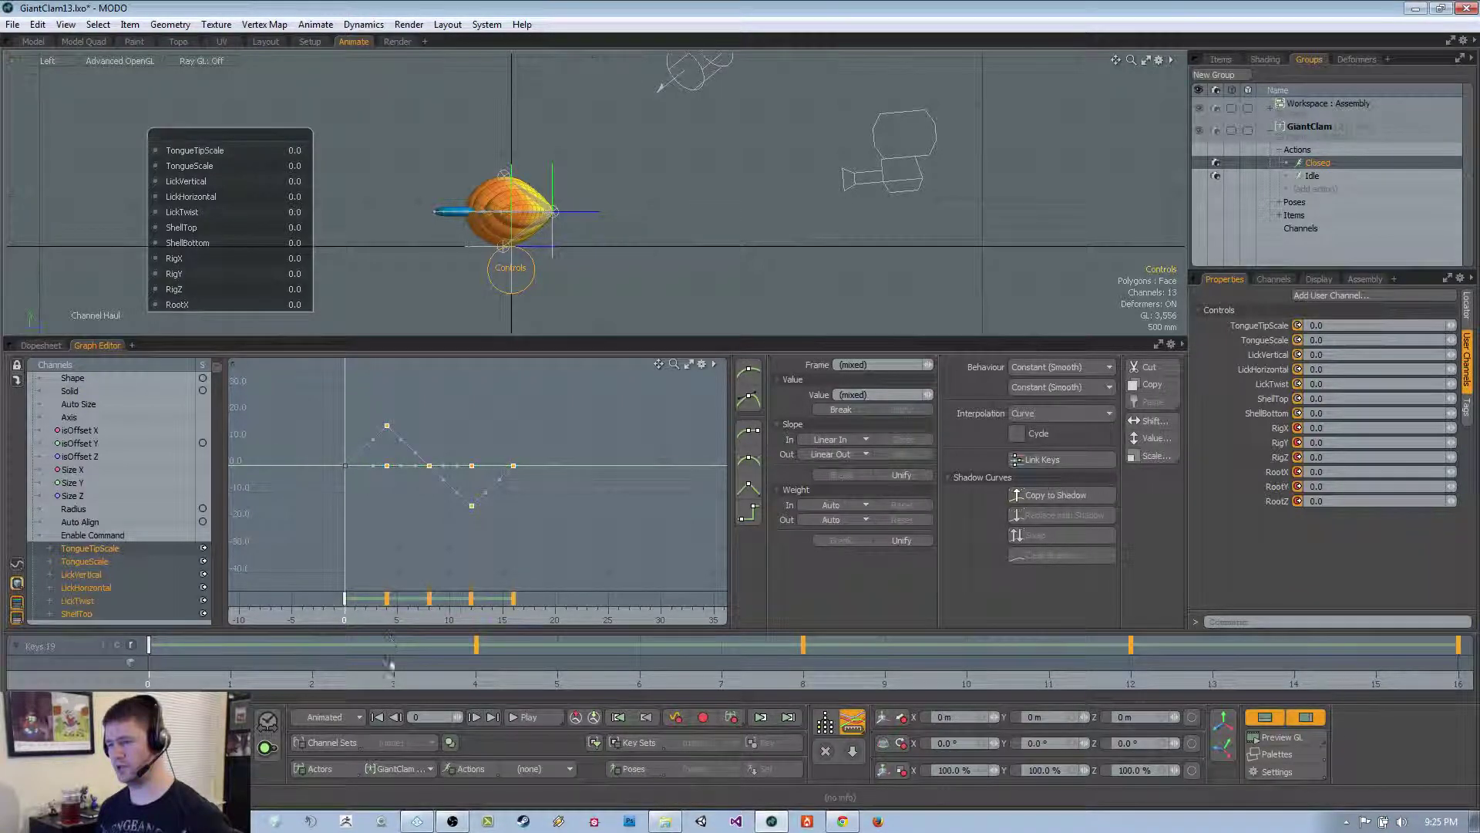
{"action": "key", "text": "Delete"}
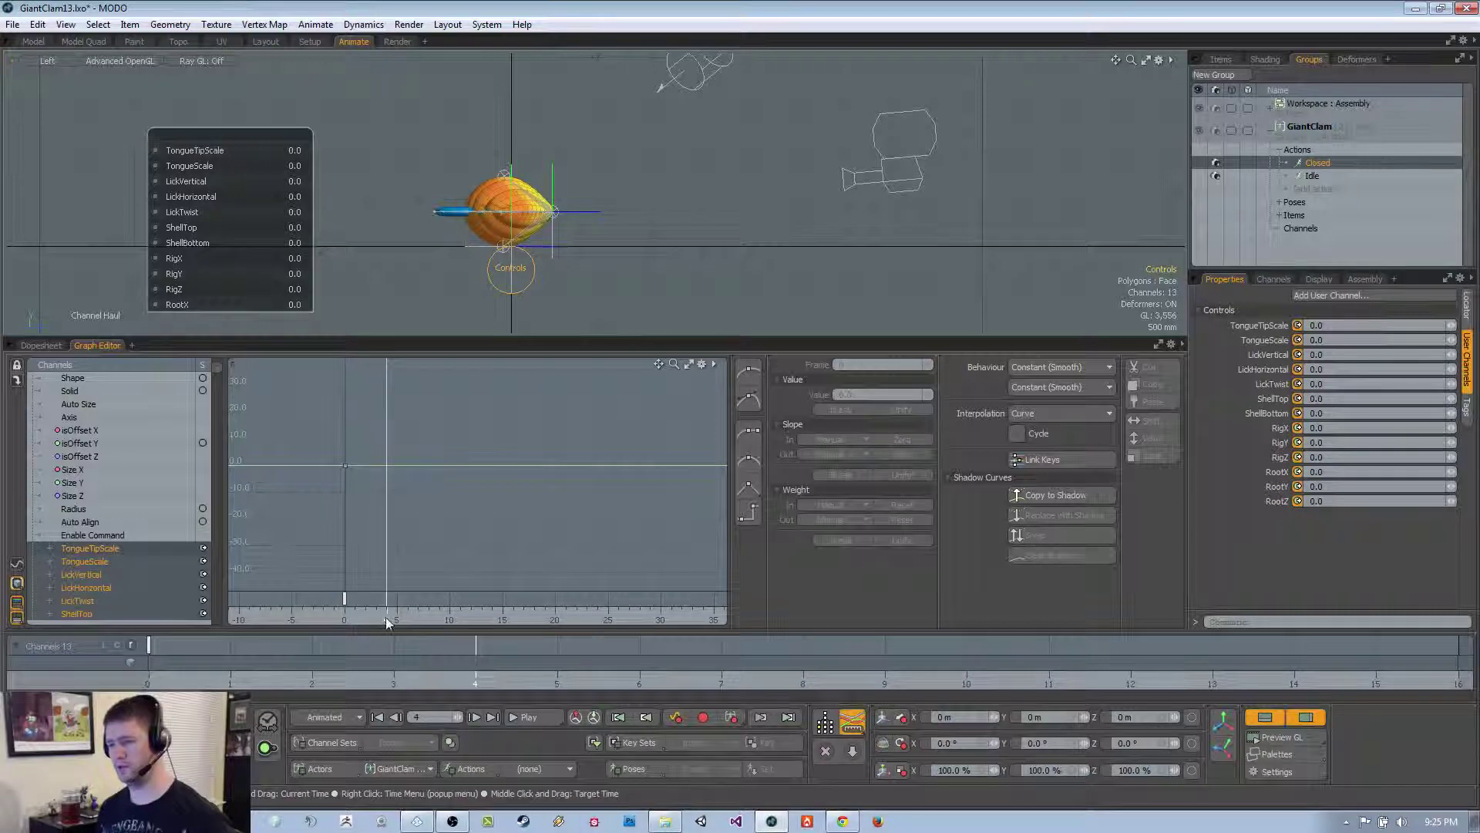
{"action": "left_click", "coordinate": [675, 719]}
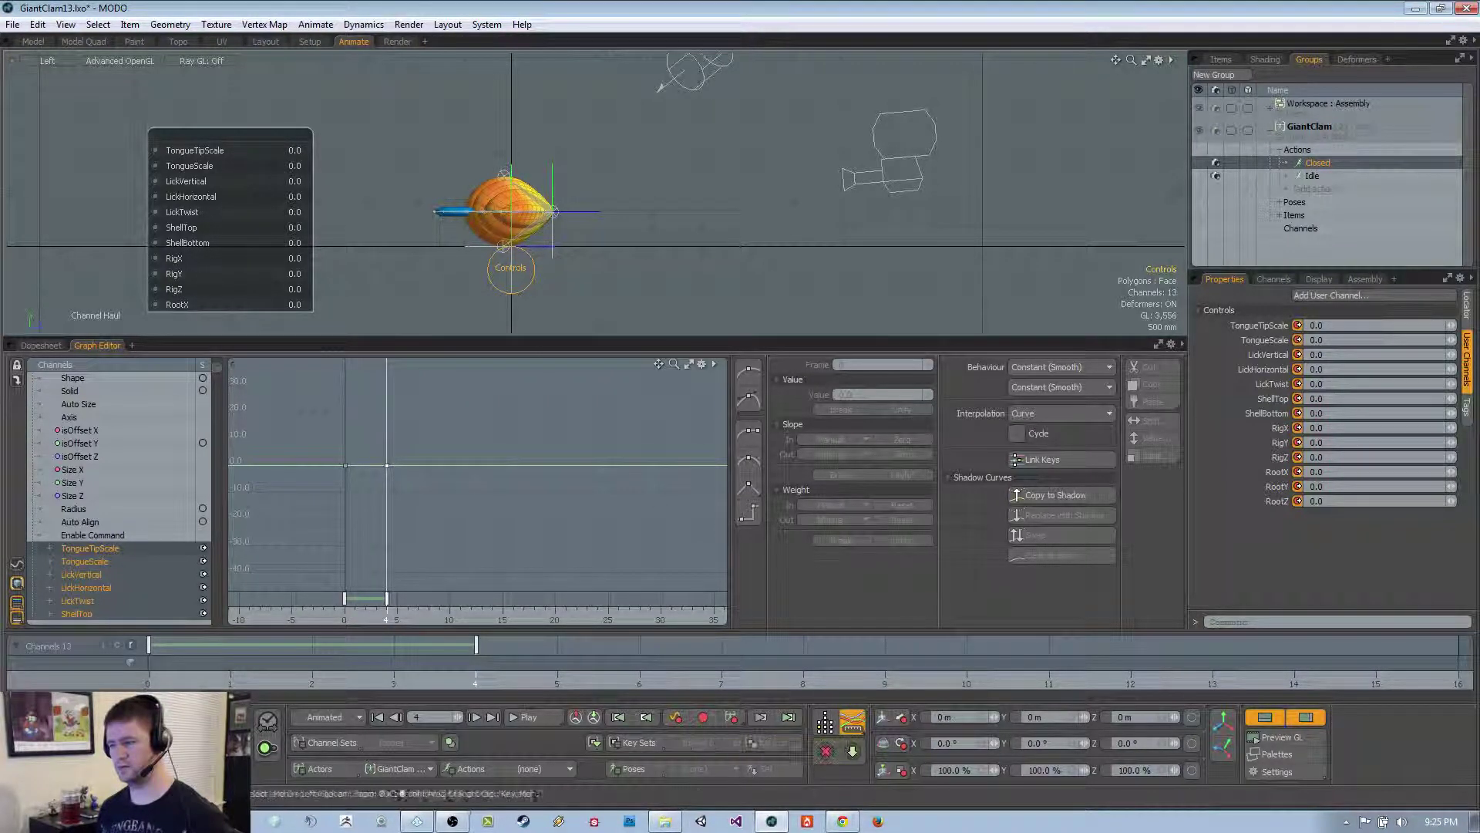
{"action": "scroll", "coordinate": [679, 286], "scroll_direction": "up", "scroll_amount": 3}
{"action": "left_click", "coordinate": [677, 283]}
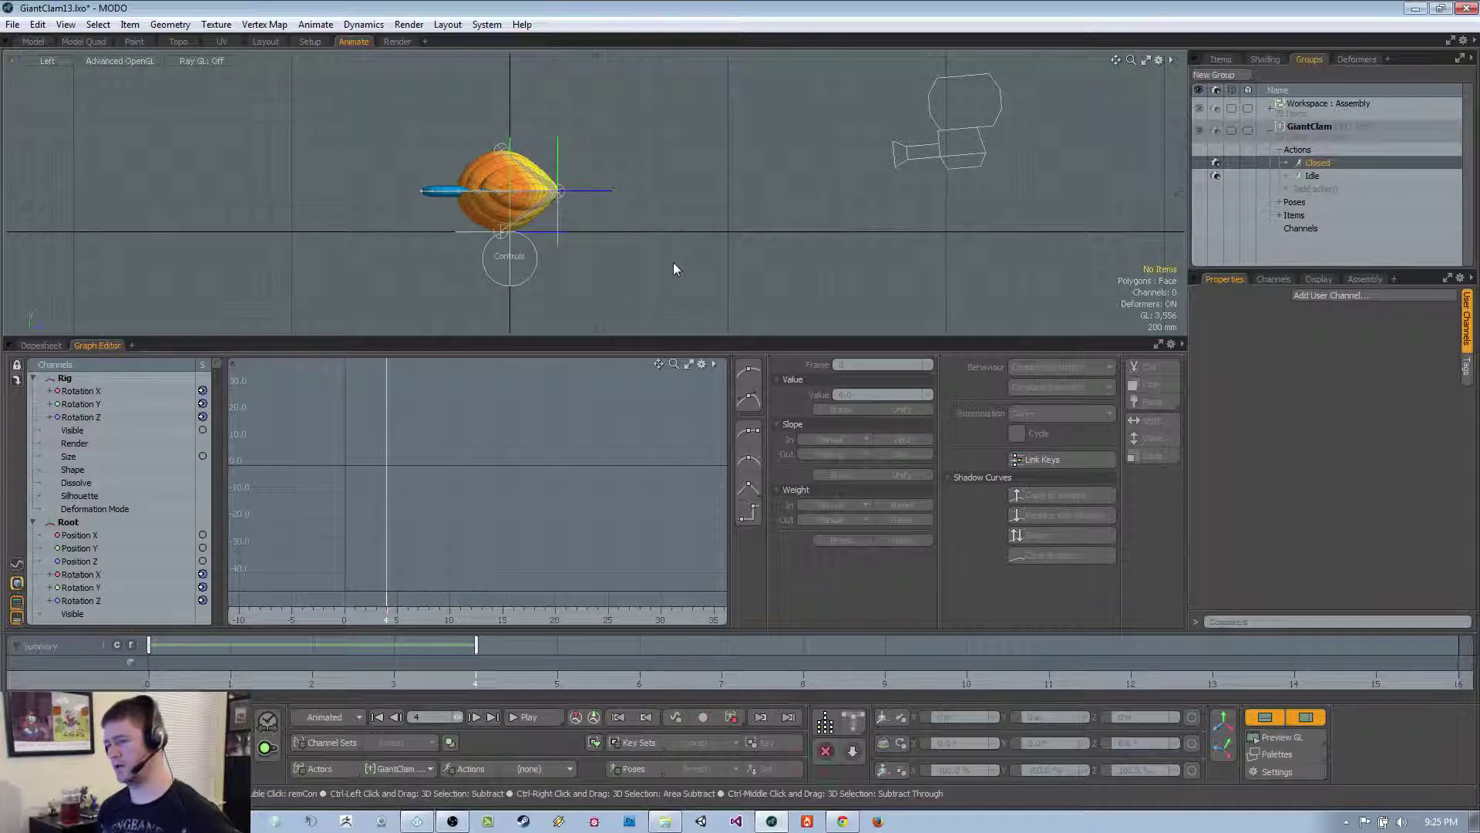
Undo the new frame 4 key and the deletion of the Controls item's later keys
{"action": "key", "text": "ctrl+z"}
{"action": "key", "text": "h"}
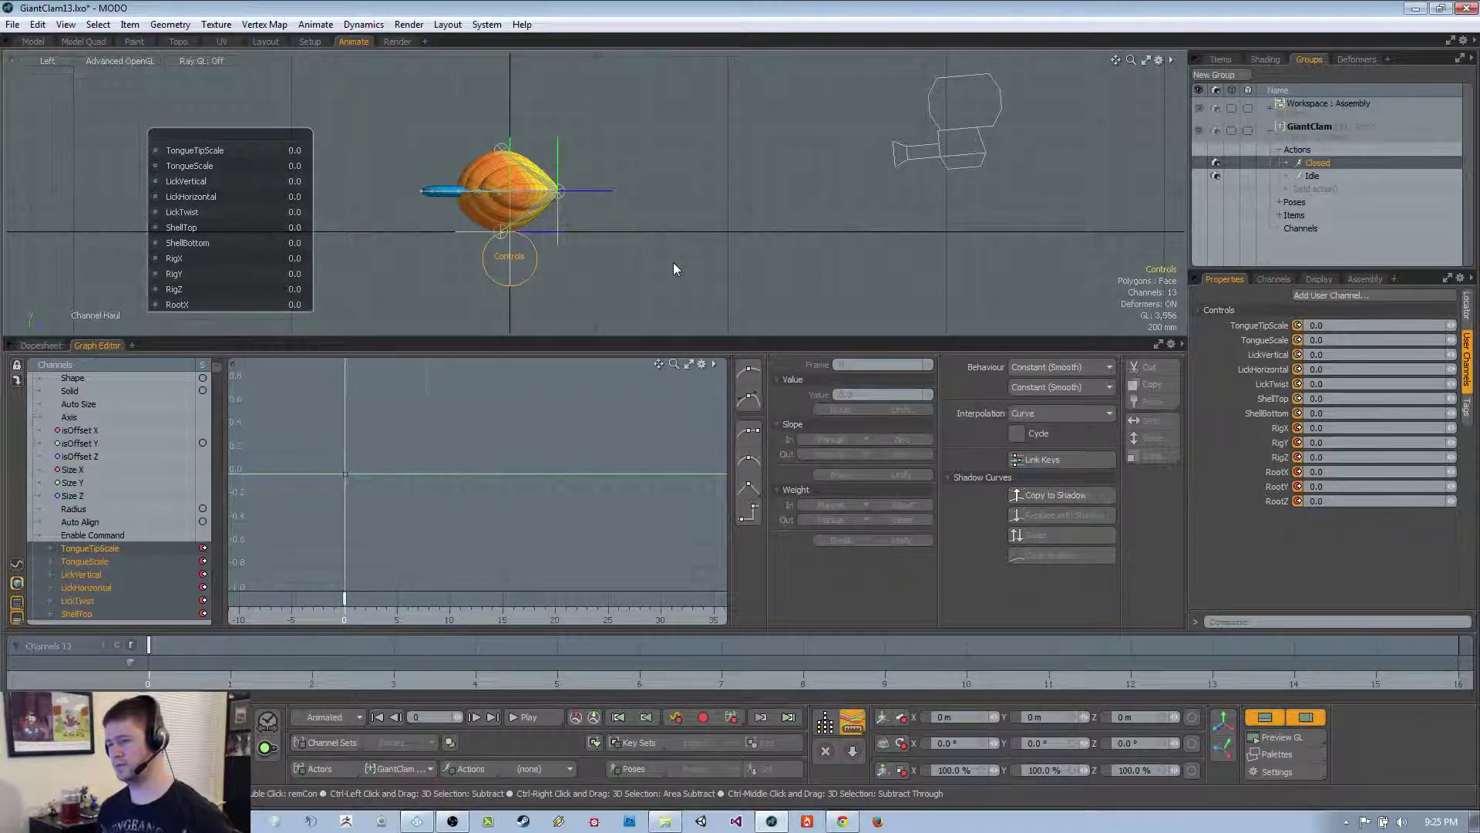
{"action": "key", "text": "ctrl+z"}
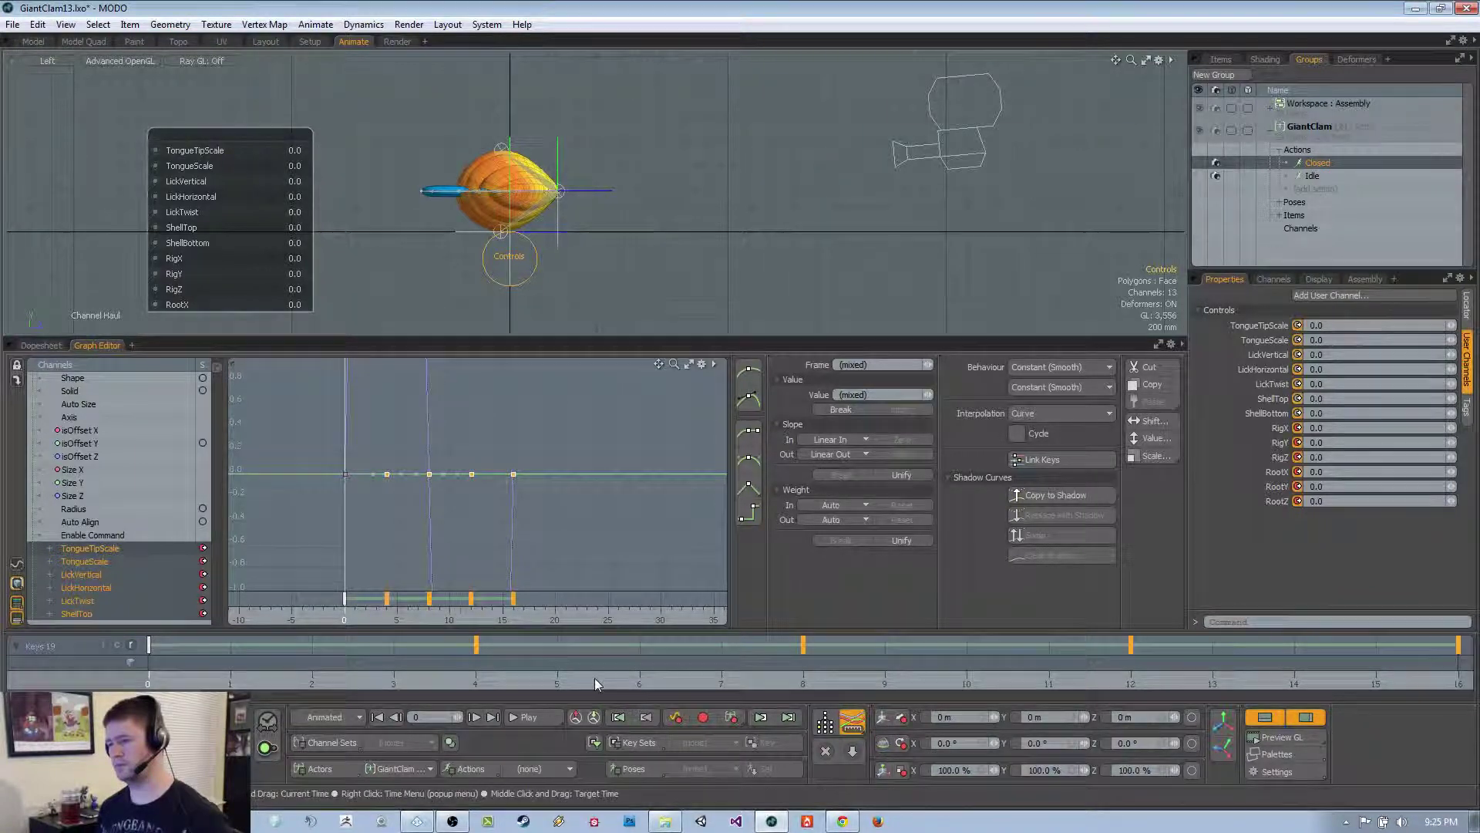
With no action current, select all of the Controls item's animation keys from frame 0 to 16 and delete them
{"action": "left_click", "coordinate": [702, 226]}
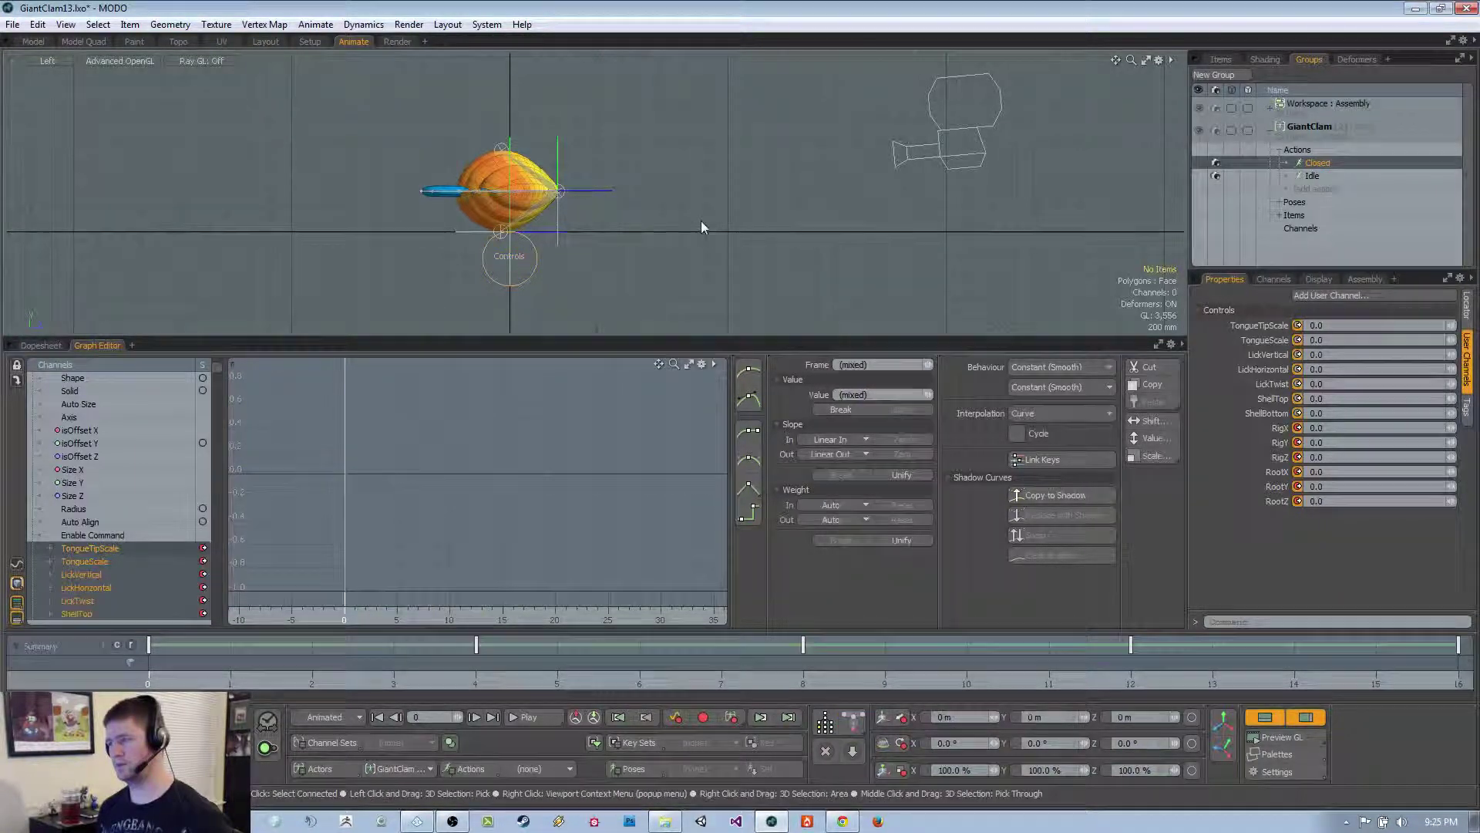
{"action": "left_click", "coordinate": [556, 770]}
{"action": "left_click", "coordinate": [558, 761]}
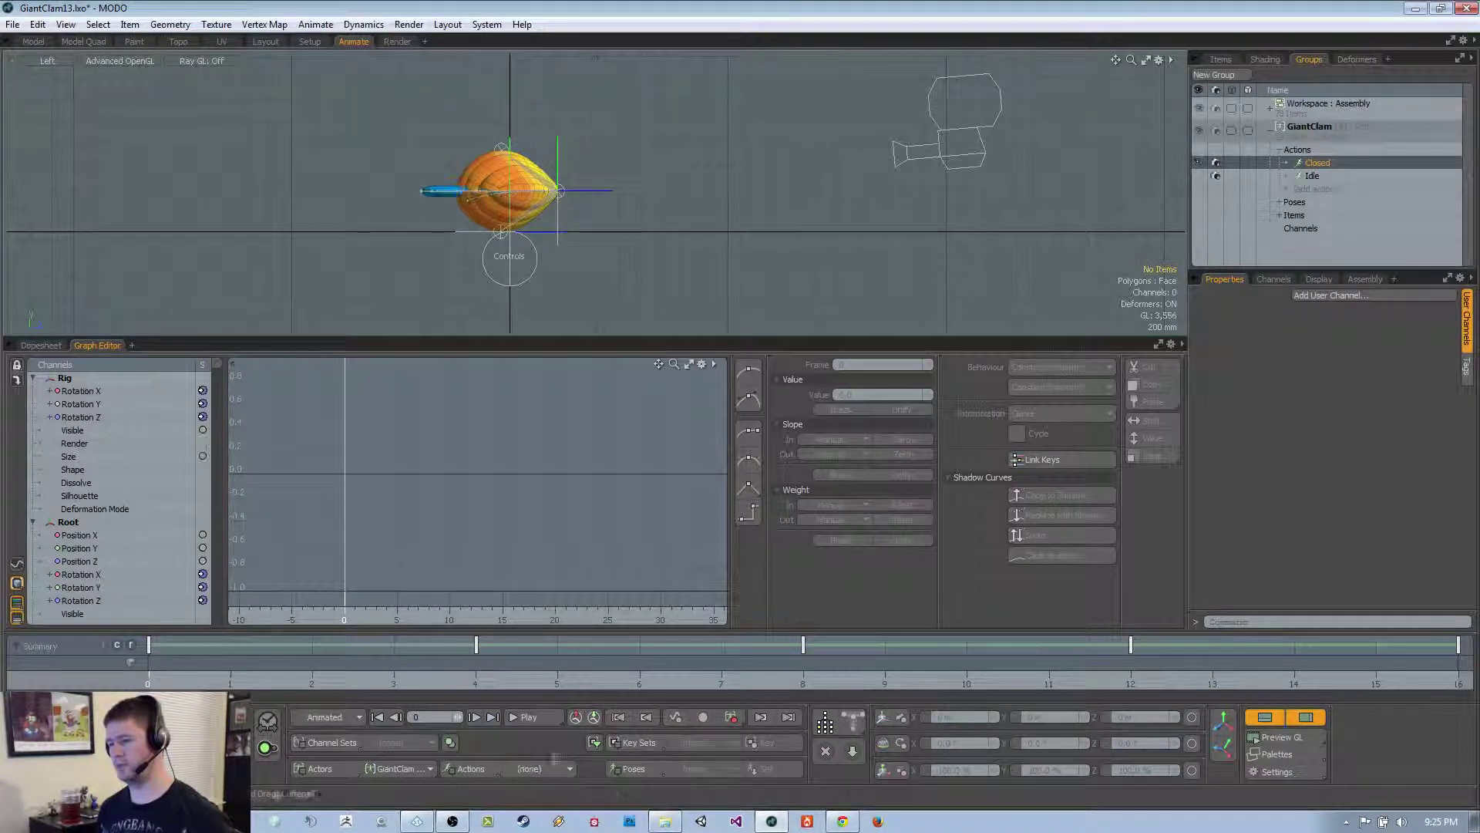
{"action": "scroll", "coordinate": [455, 484], "scroll_direction": "down", "scroll_amount": 5}
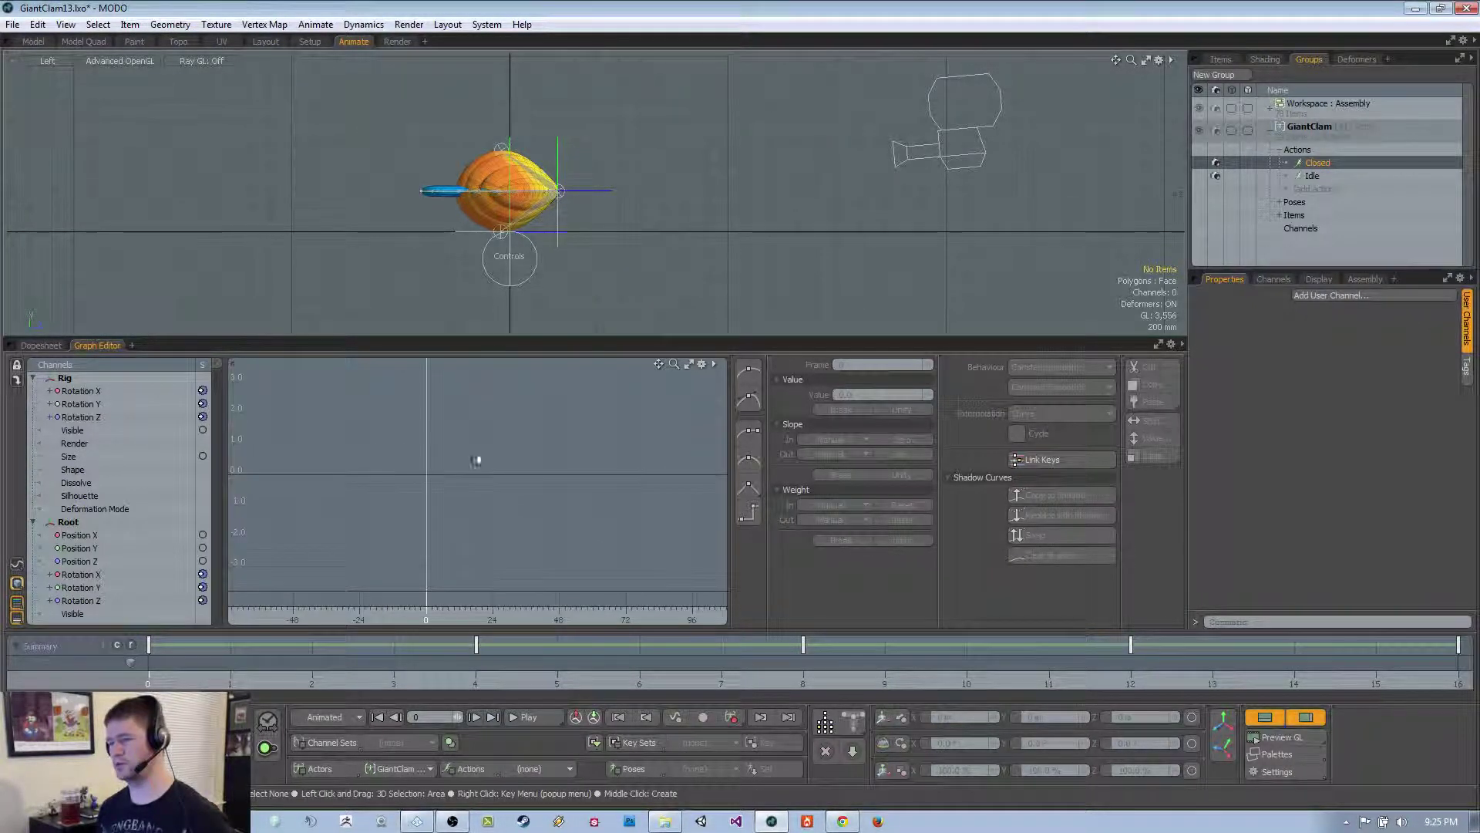
{"action": "left_click", "coordinate": [531, 276]}
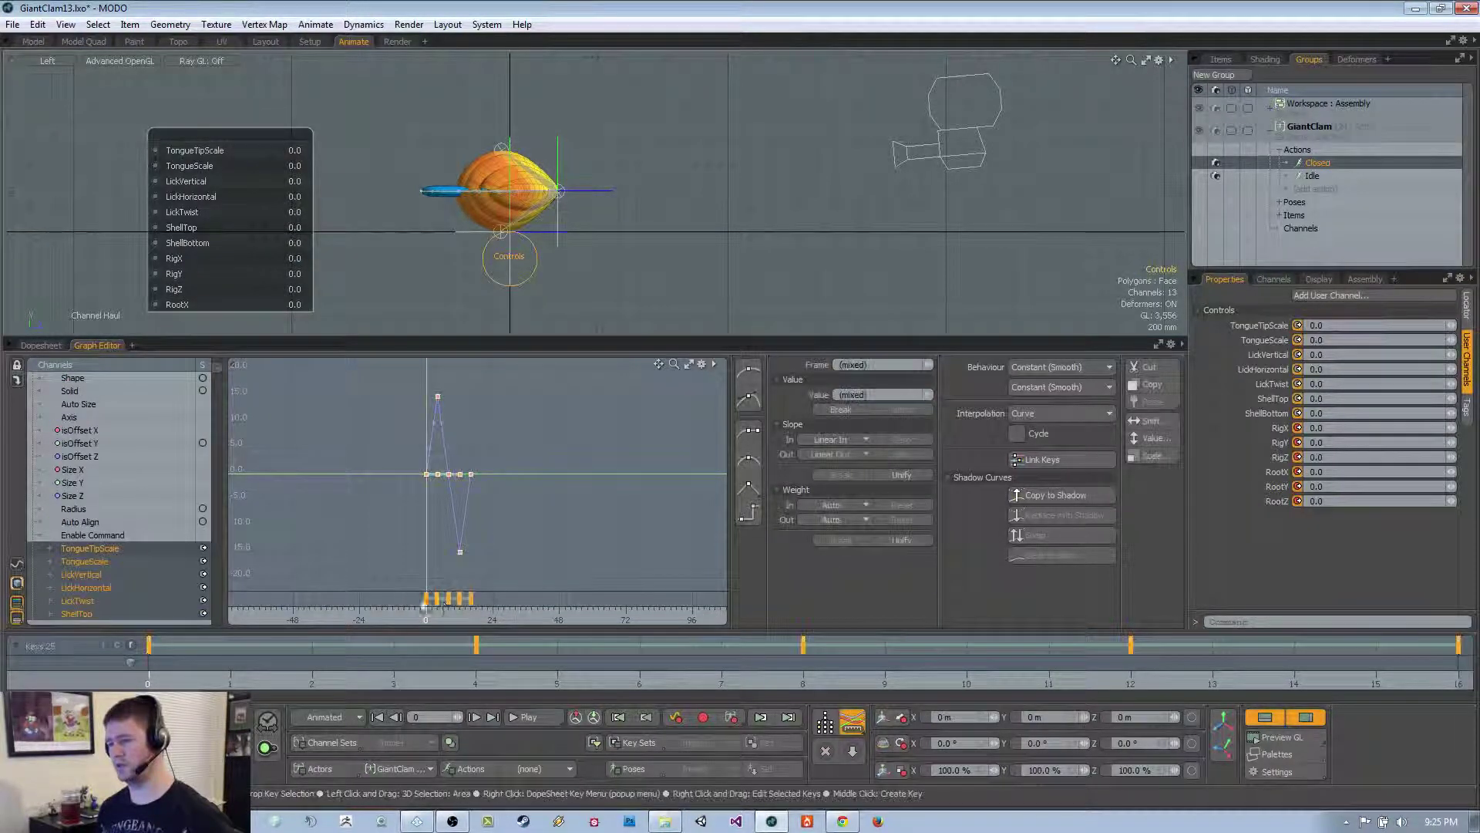
{"action": "left_click_drag", "start_coordinate": [425, 609], "coordinate": [465, 607]}
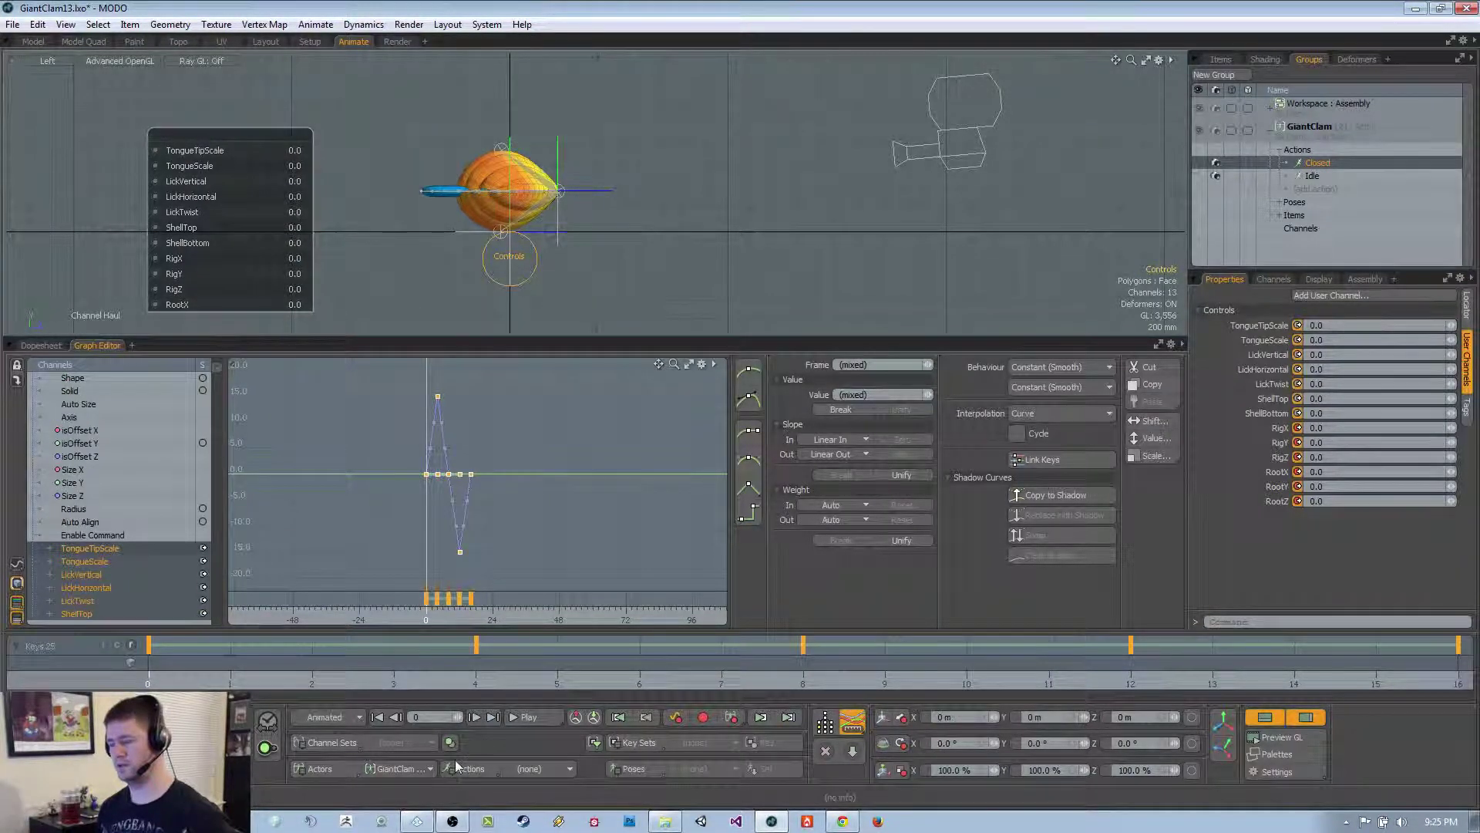
{"action": "key", "text": "Delete"}
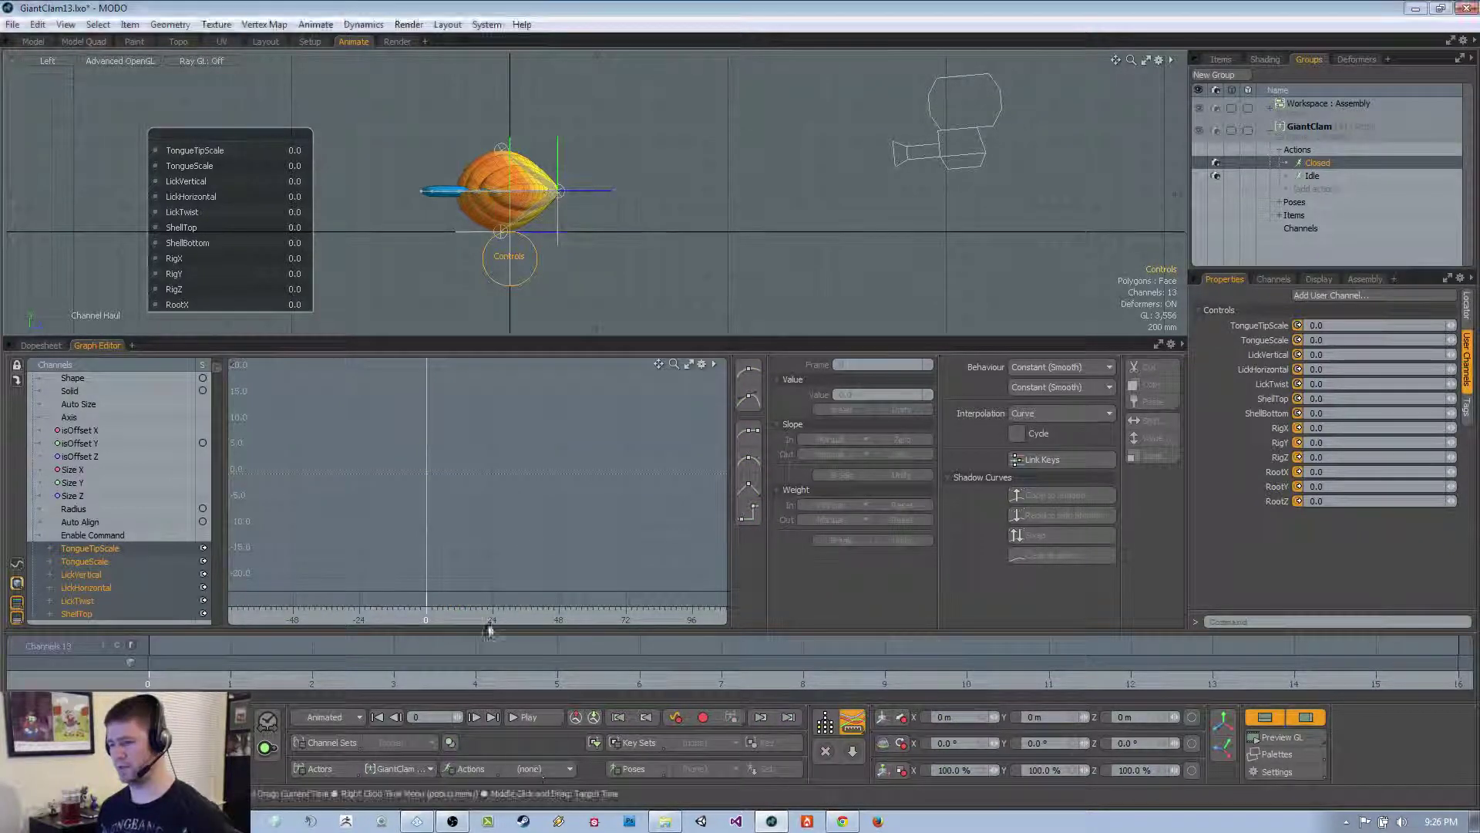
Advance the timeline to frame 2 and make Closed the clam's current action
{"action": "key", "text": "Right"}
{"action": "key", "text": "Right"}
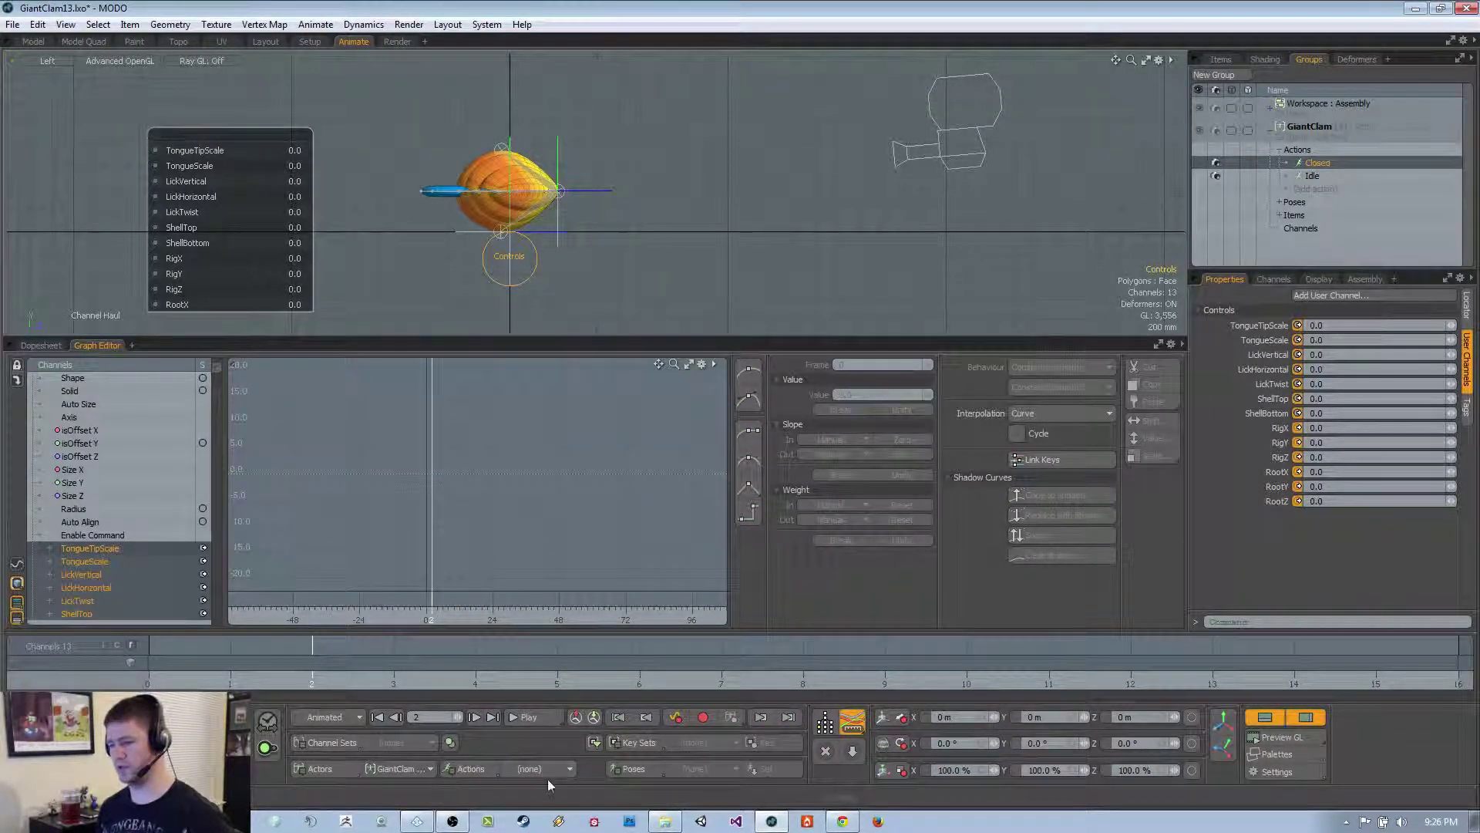
{"action": "left_click", "coordinate": [547, 775]}
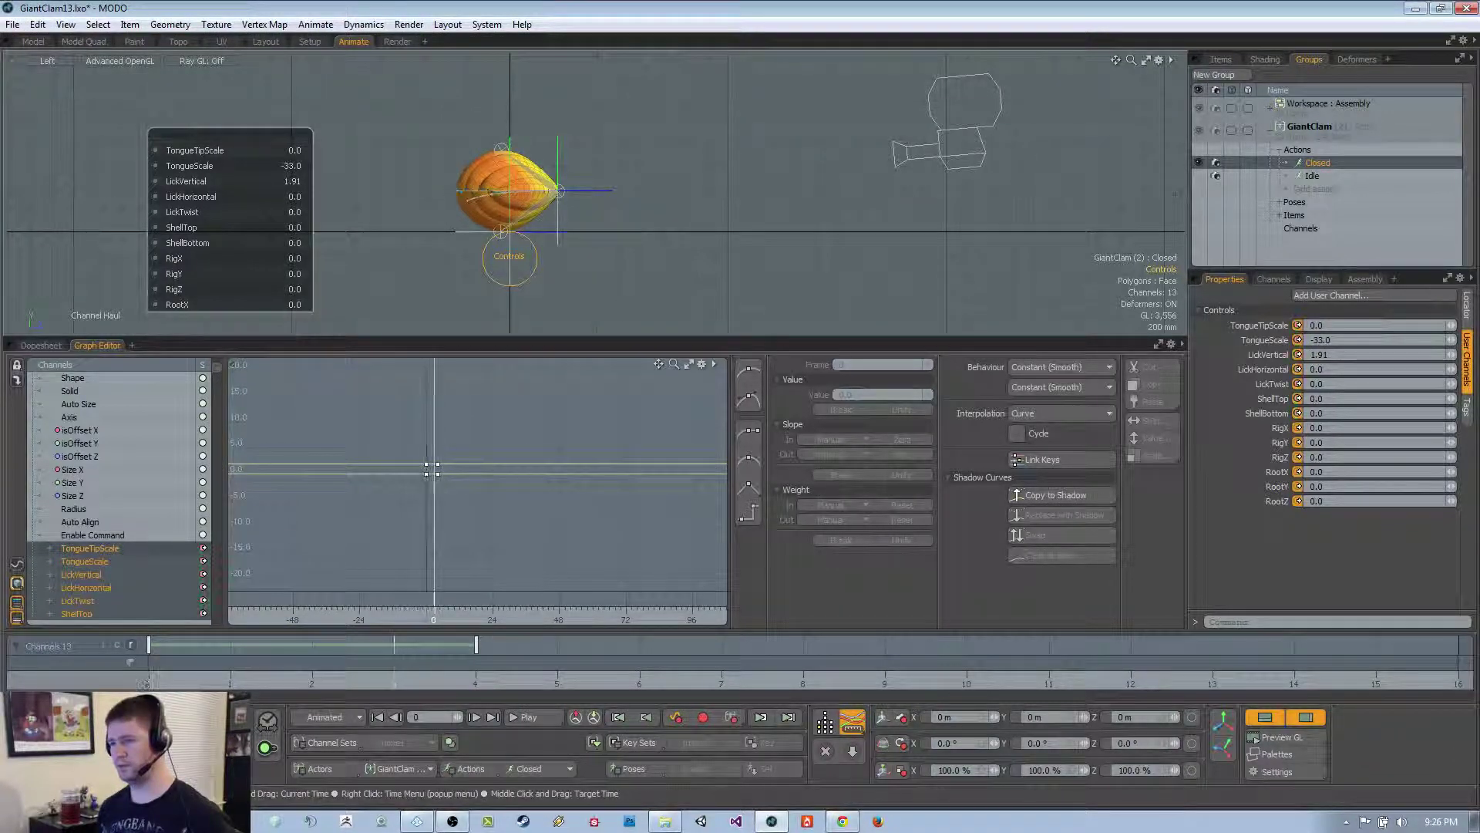
Compare the clam's Idle and Closed actions along the timeline, returning to Closed at frame 4
{"action": "left_click_drag", "start_coordinate": [145, 683], "coordinate": [722, 683]}
{"action": "left_click", "coordinate": [538, 775]}
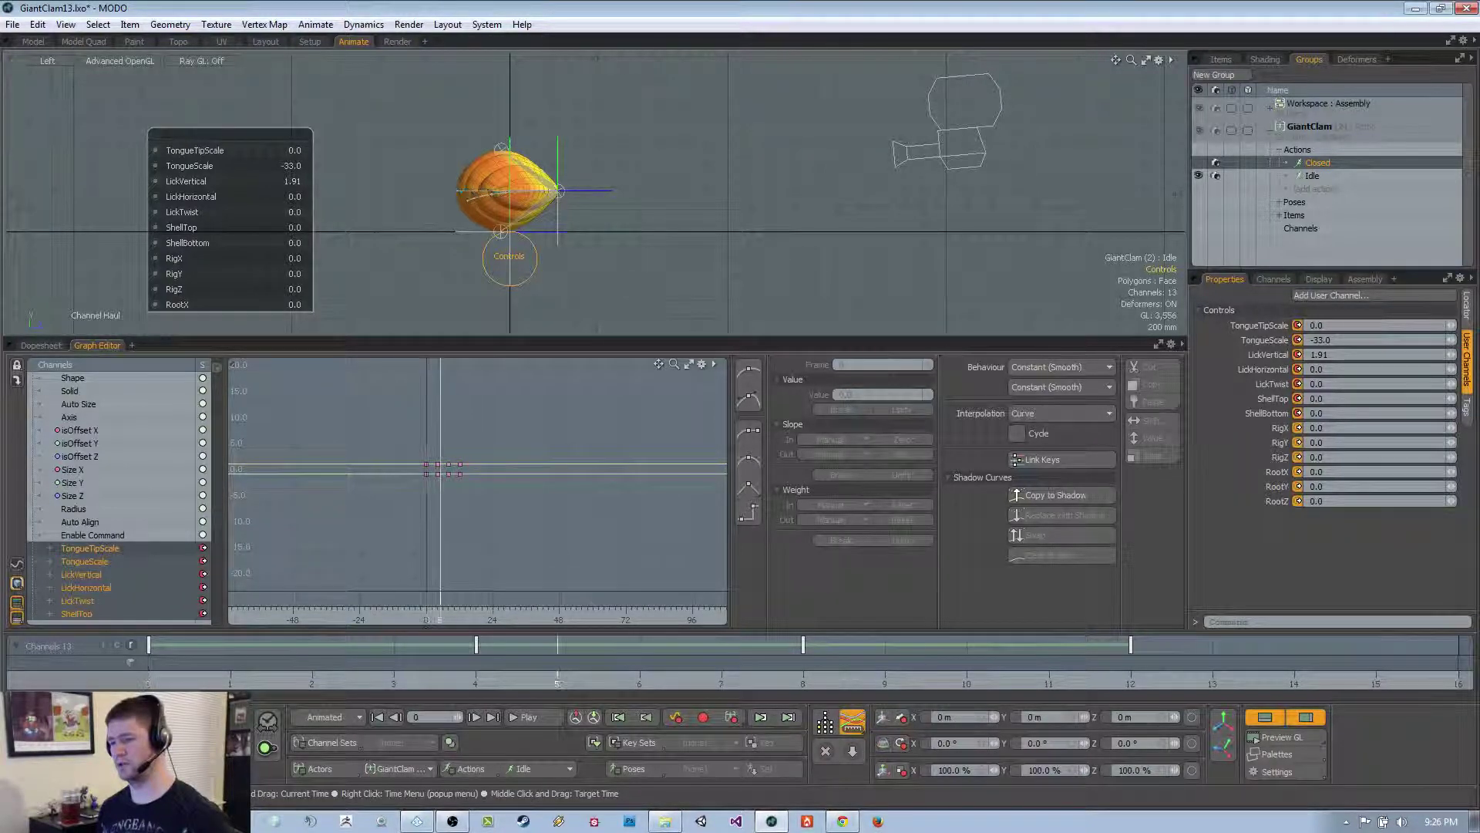
{"action": "scroll", "coordinate": [150, 507], "scroll_direction": "down", "scroll_amount": 3}
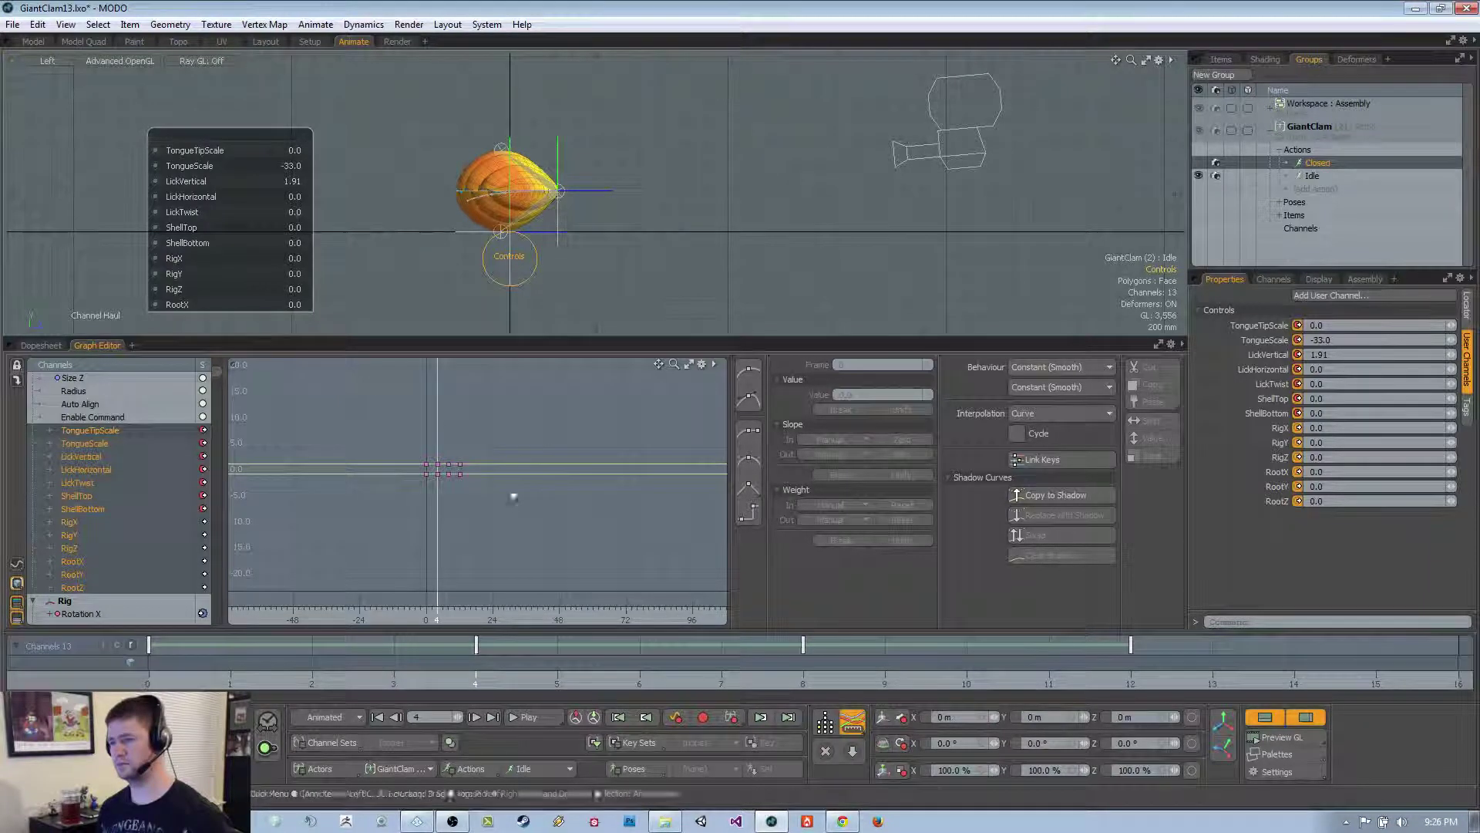
{"action": "left_click", "coordinate": [533, 763]}
{"action": "left_click", "coordinate": [533, 754]}
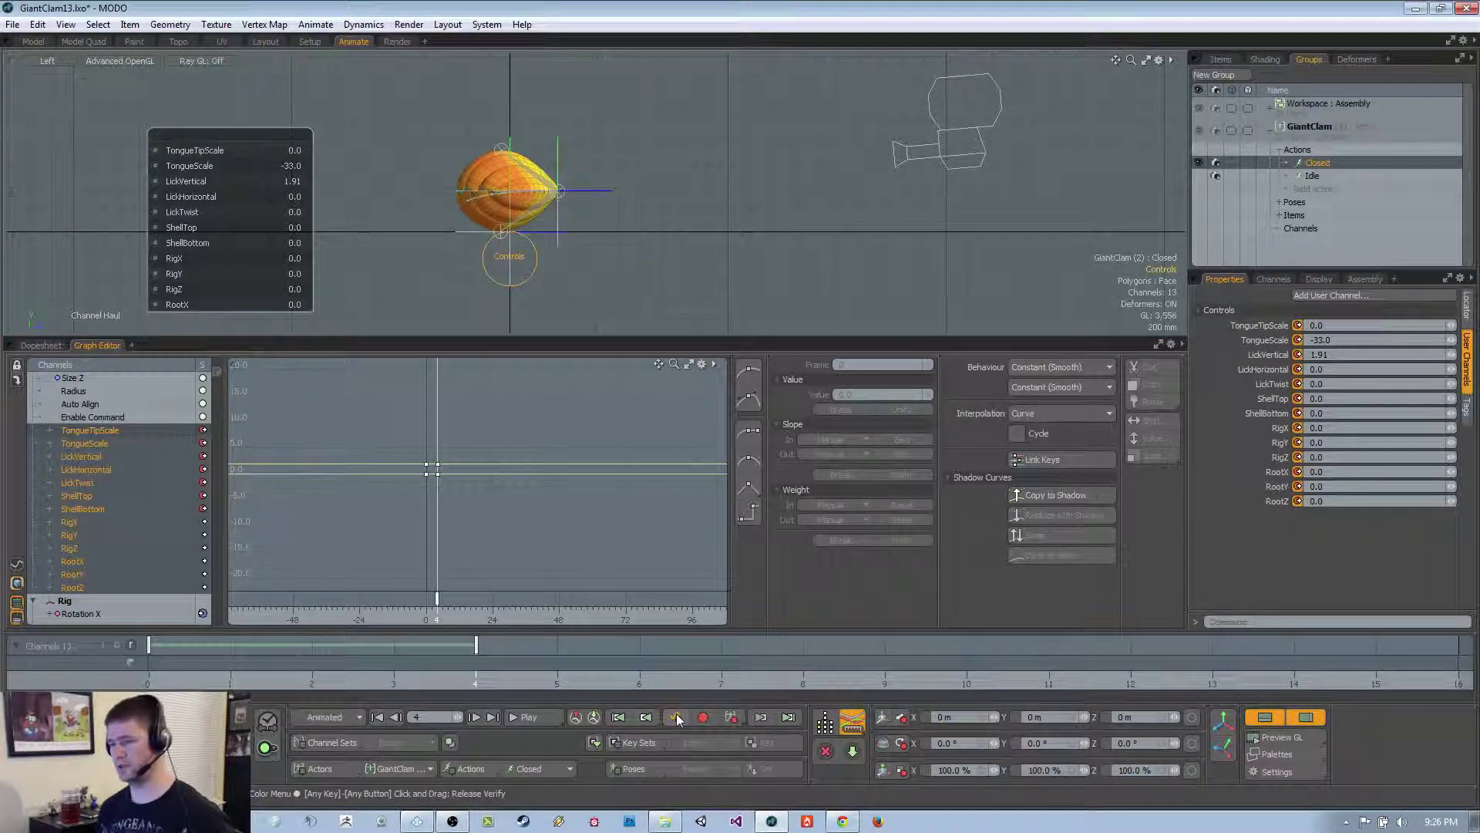
Reselect the Controls item, key its channels at frame 4 in the Closed action, and return to frame 0
{"action": "scroll", "coordinate": [632, 289], "scroll_direction": "down", "scroll_amount": 1}
{"action": "left_click", "coordinate": [624, 288]}
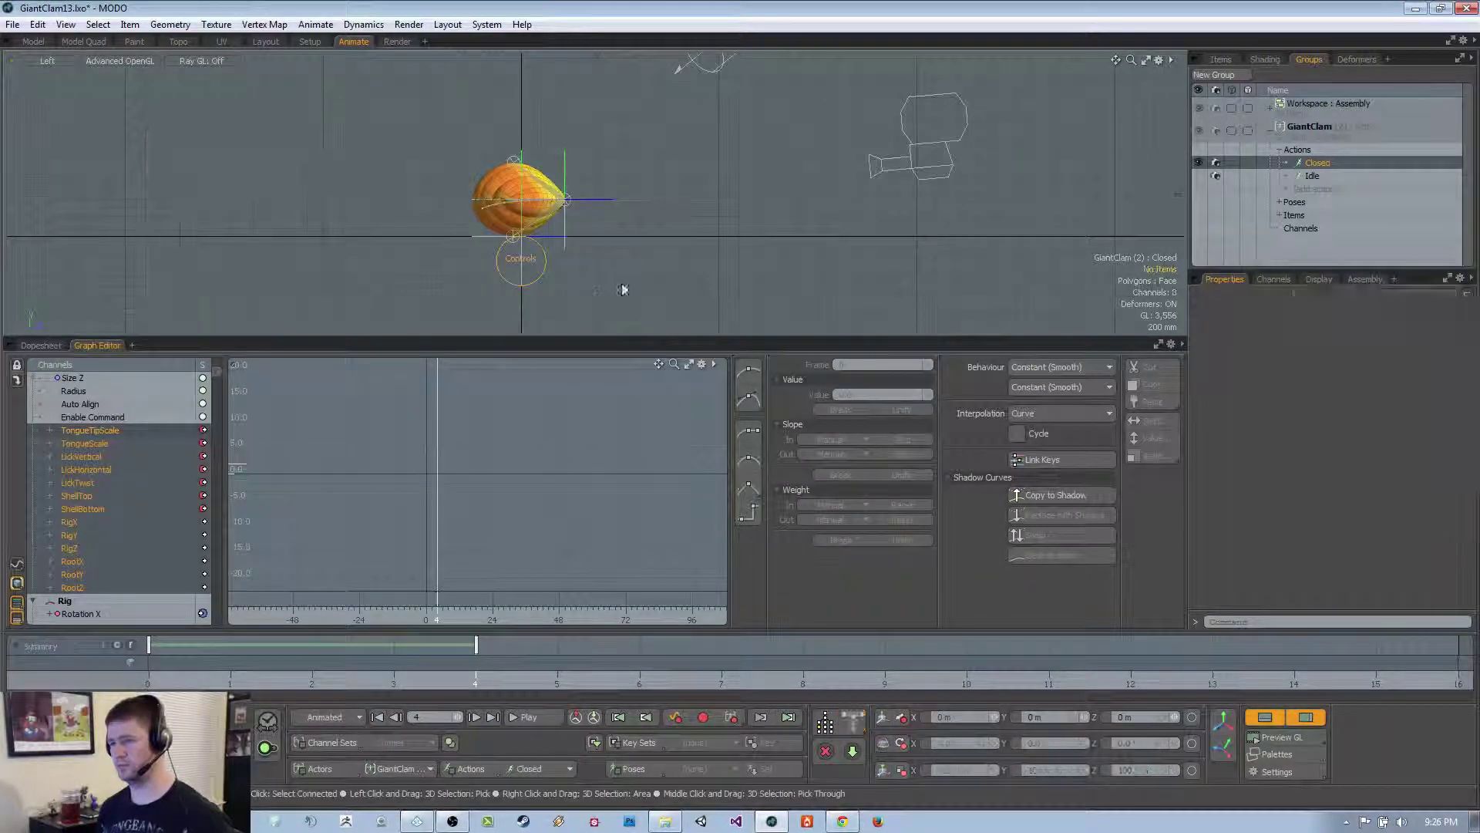
{"action": "left_click", "coordinate": [543, 279]}
{"action": "scroll", "coordinate": [195, 483], "scroll_direction": "down", "scroll_amount": 5}
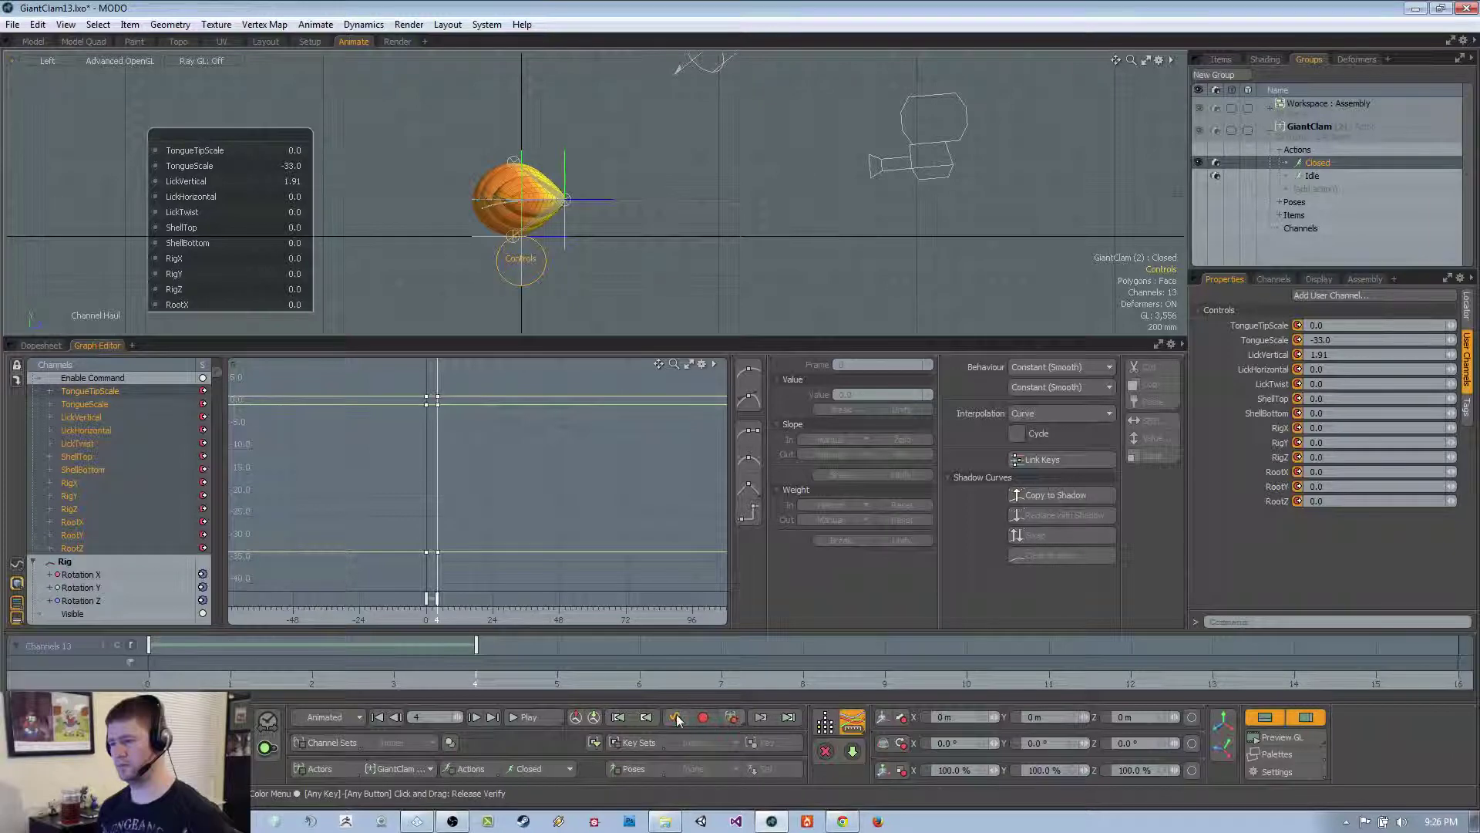
{"action": "key", "text": "Home"}
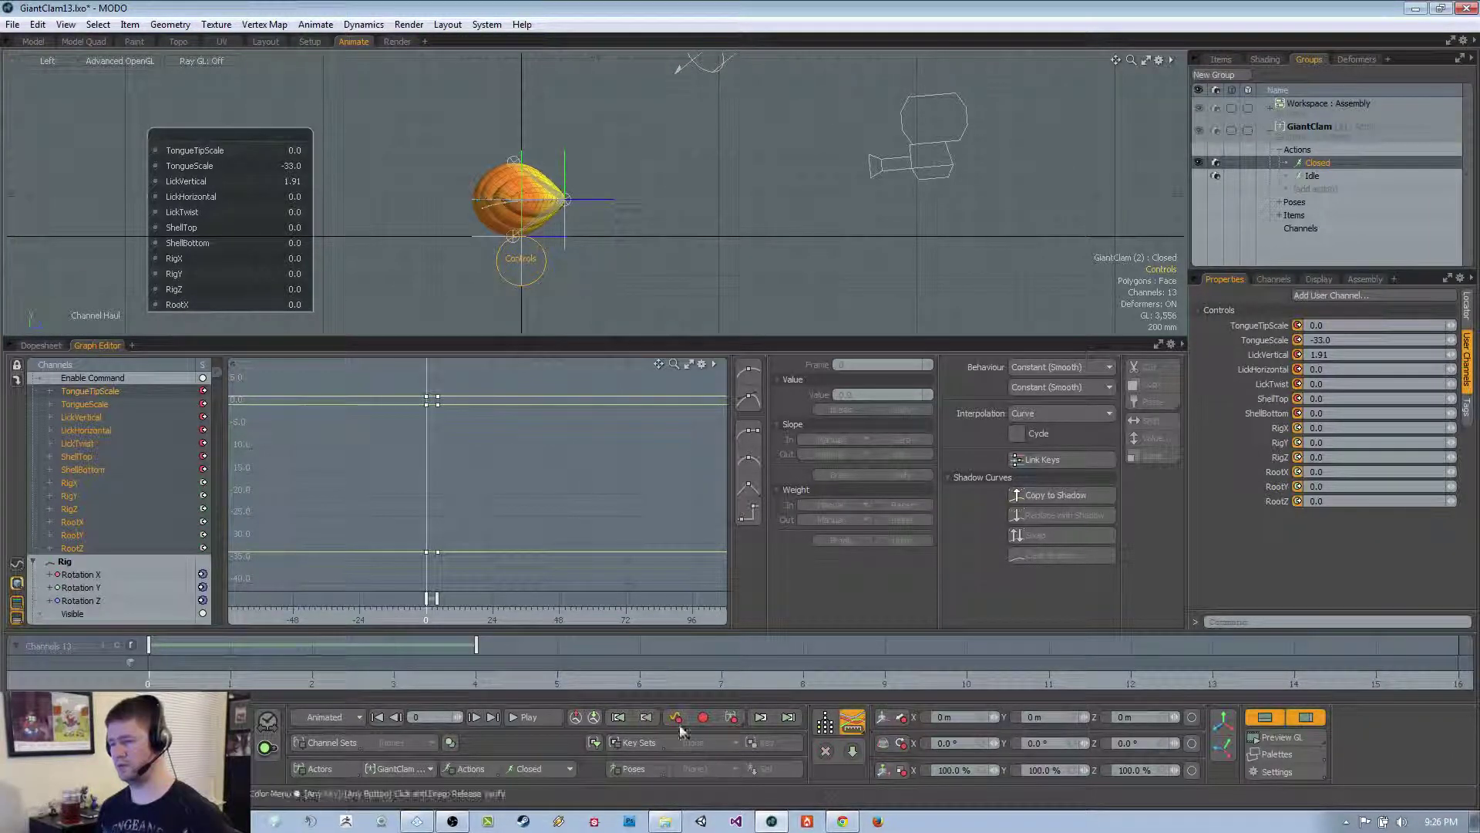
Make Idle the current action and inspect the clam's pose at frames 0 and 12
{"action": "left_click", "coordinate": [553, 769]}
{"action": "left_click", "coordinate": [540, 752]}
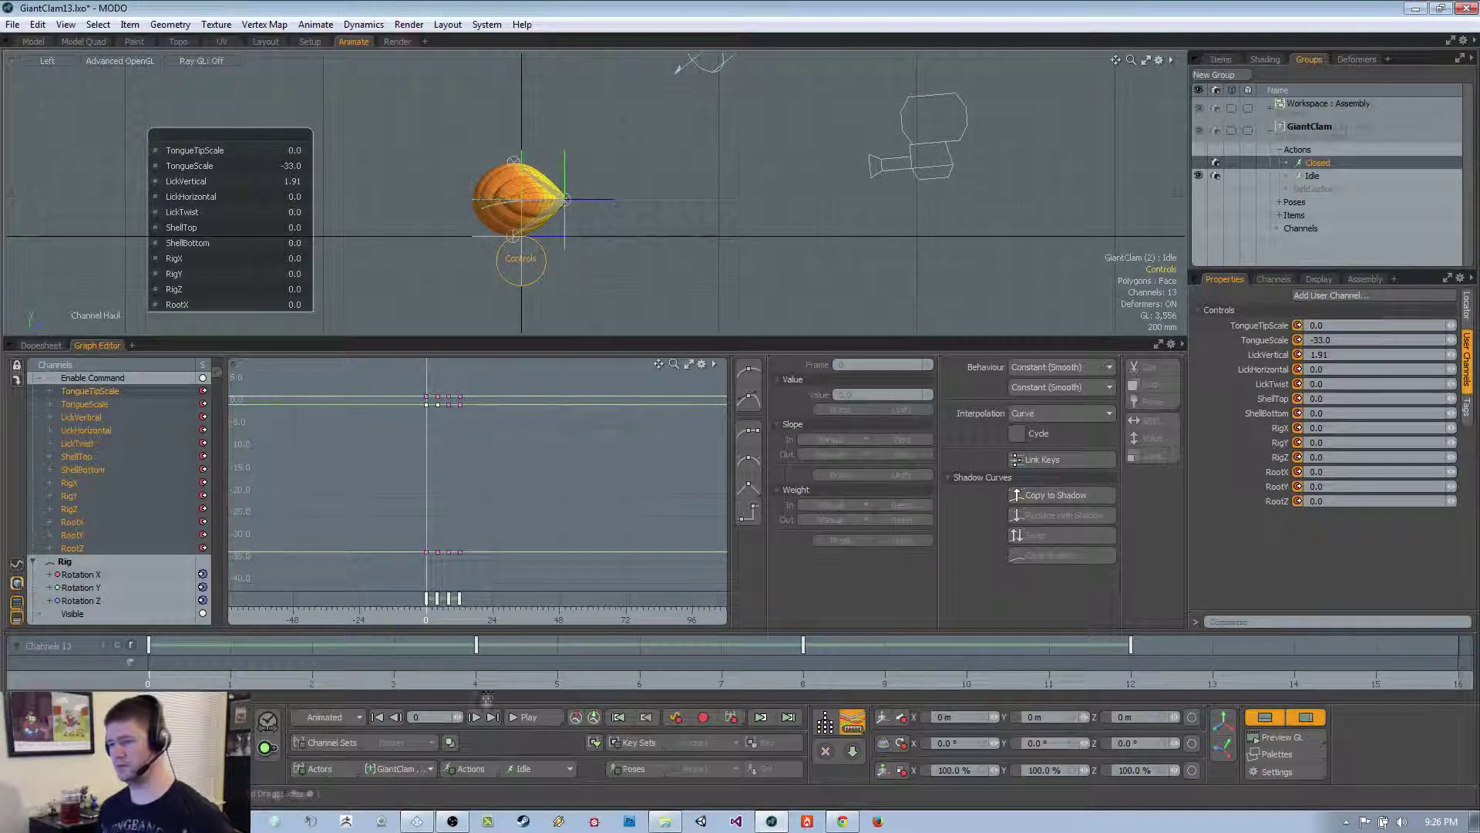
{"action": "key", "text": "End"}
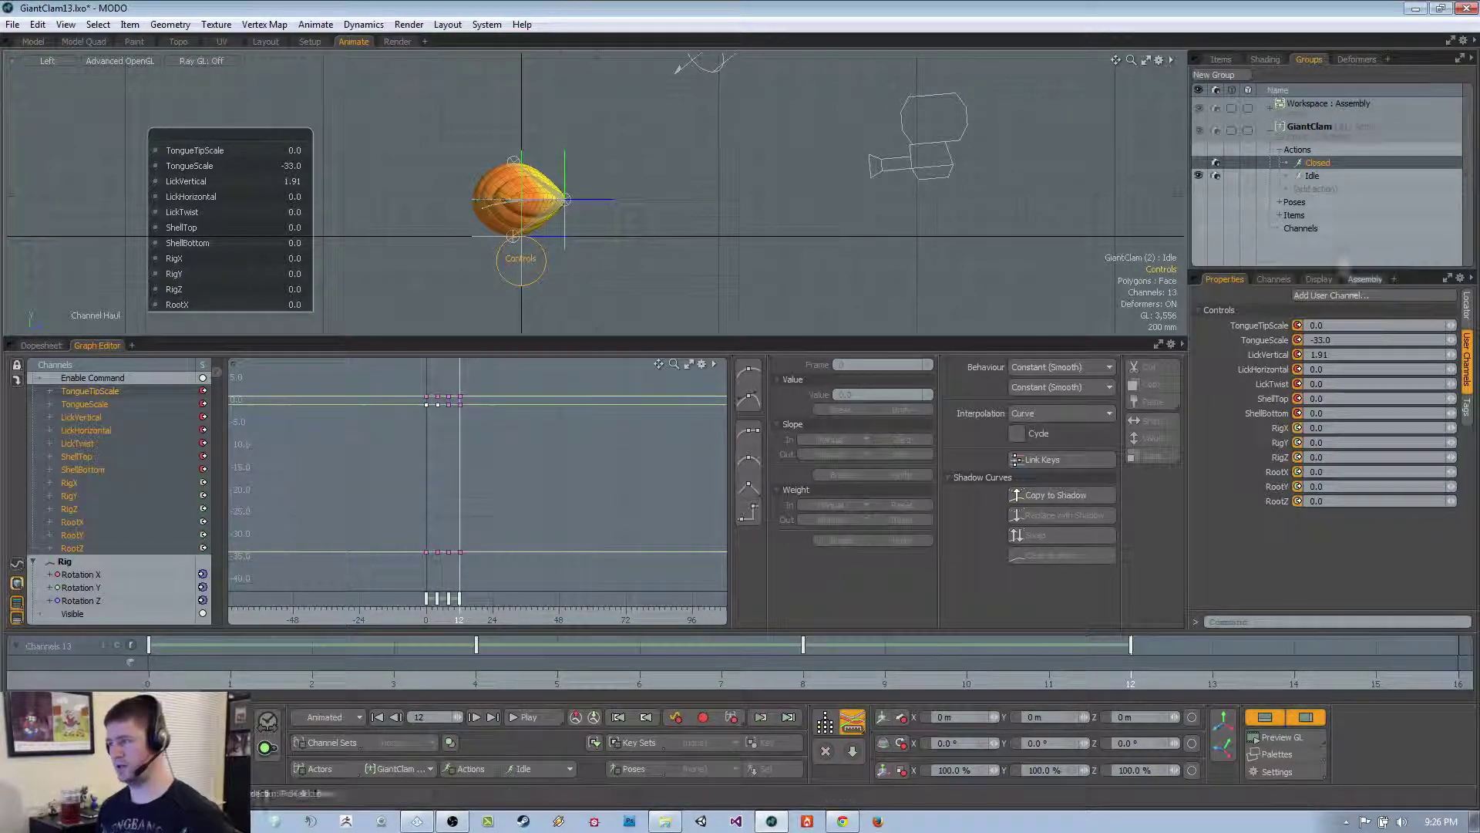
Delete the Idle action and add a fresh action named Idle to the GiantClam actor
{"action": "left_click", "coordinate": [1329, 175]}
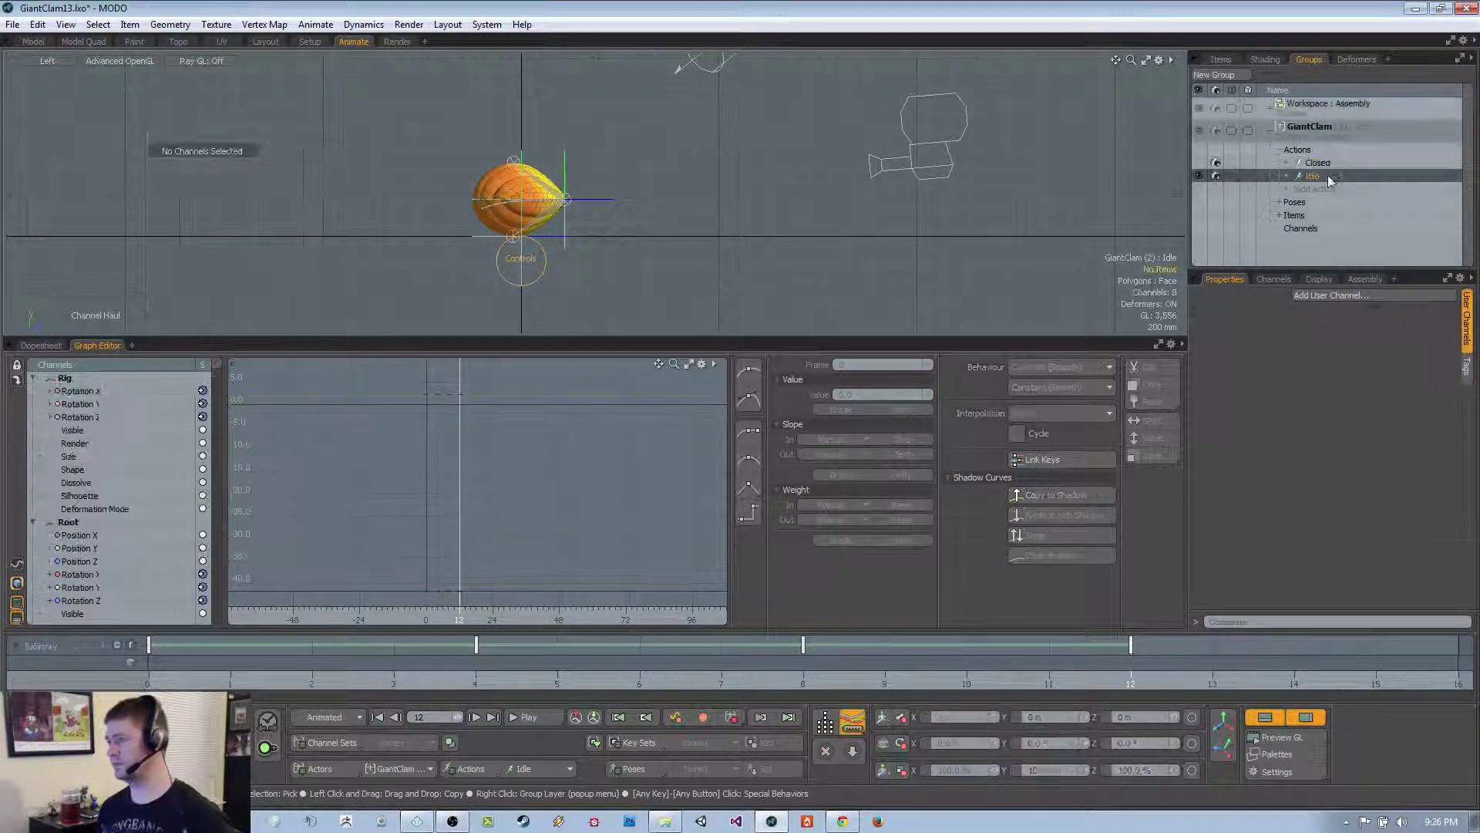
{"action": "key", "text": "Delete"}
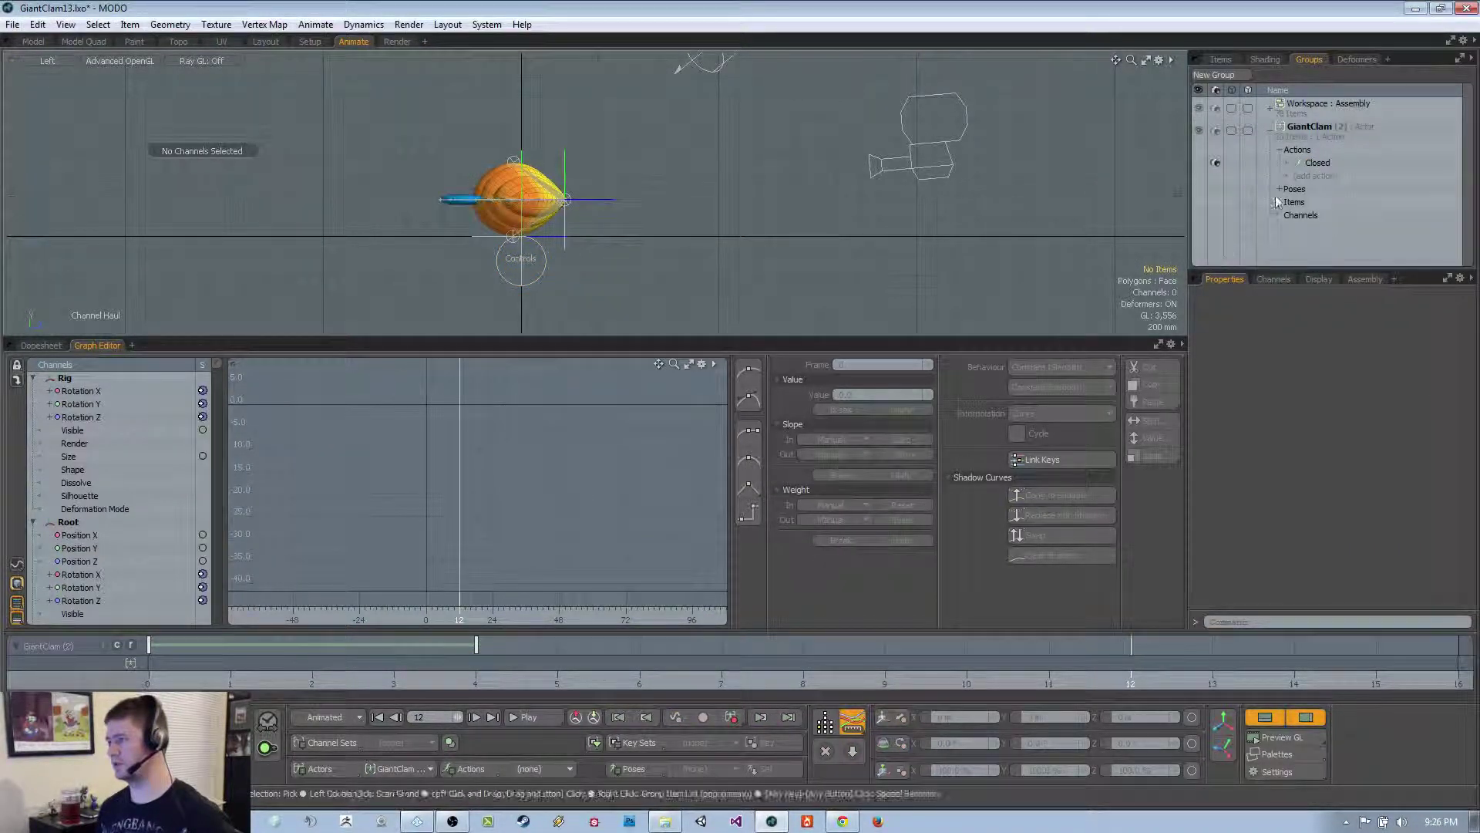
{"action": "left_click", "coordinate": [1312, 176]}
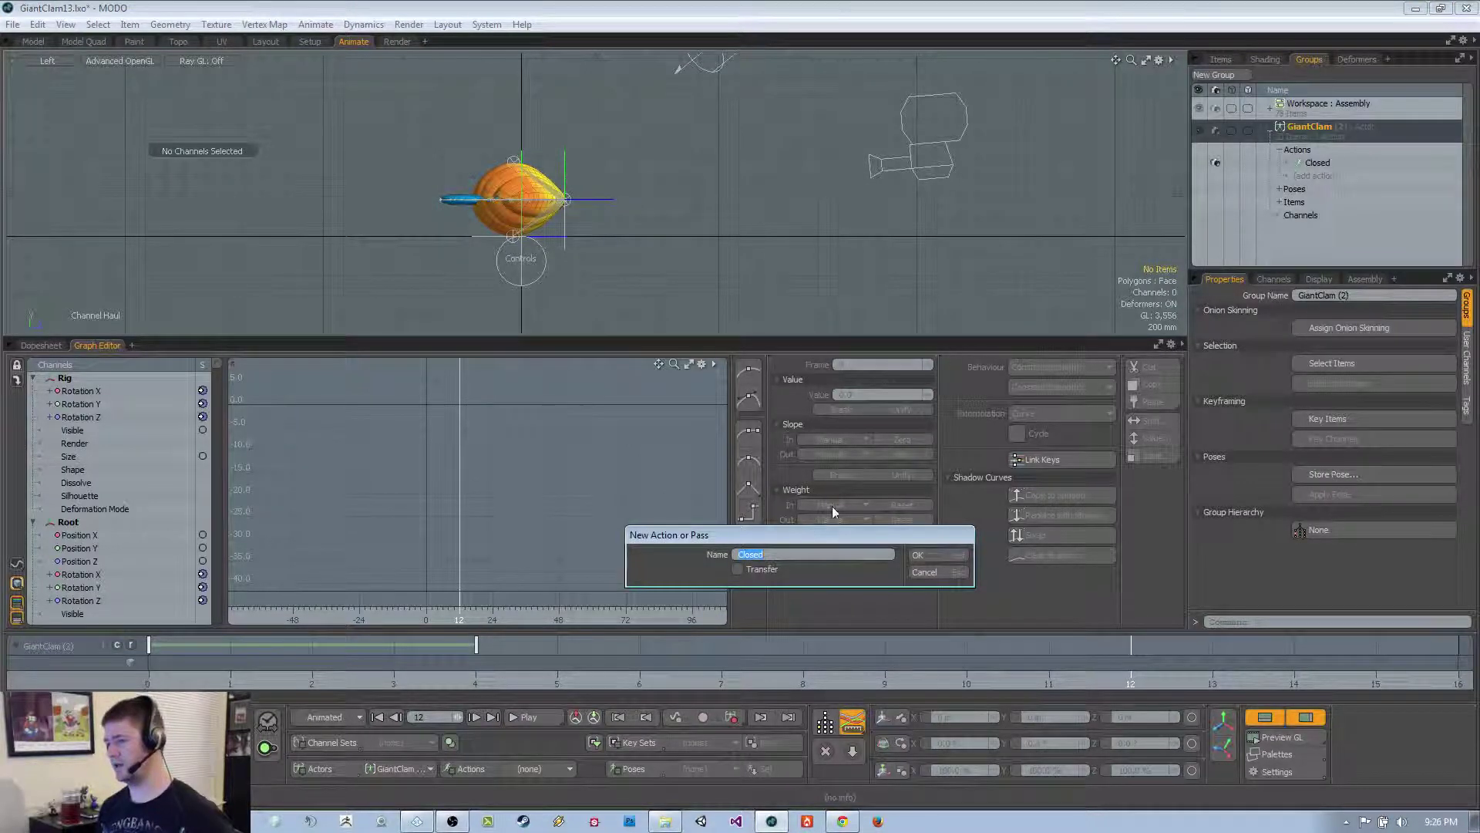
{"action": "type", "text": "Idkle"}
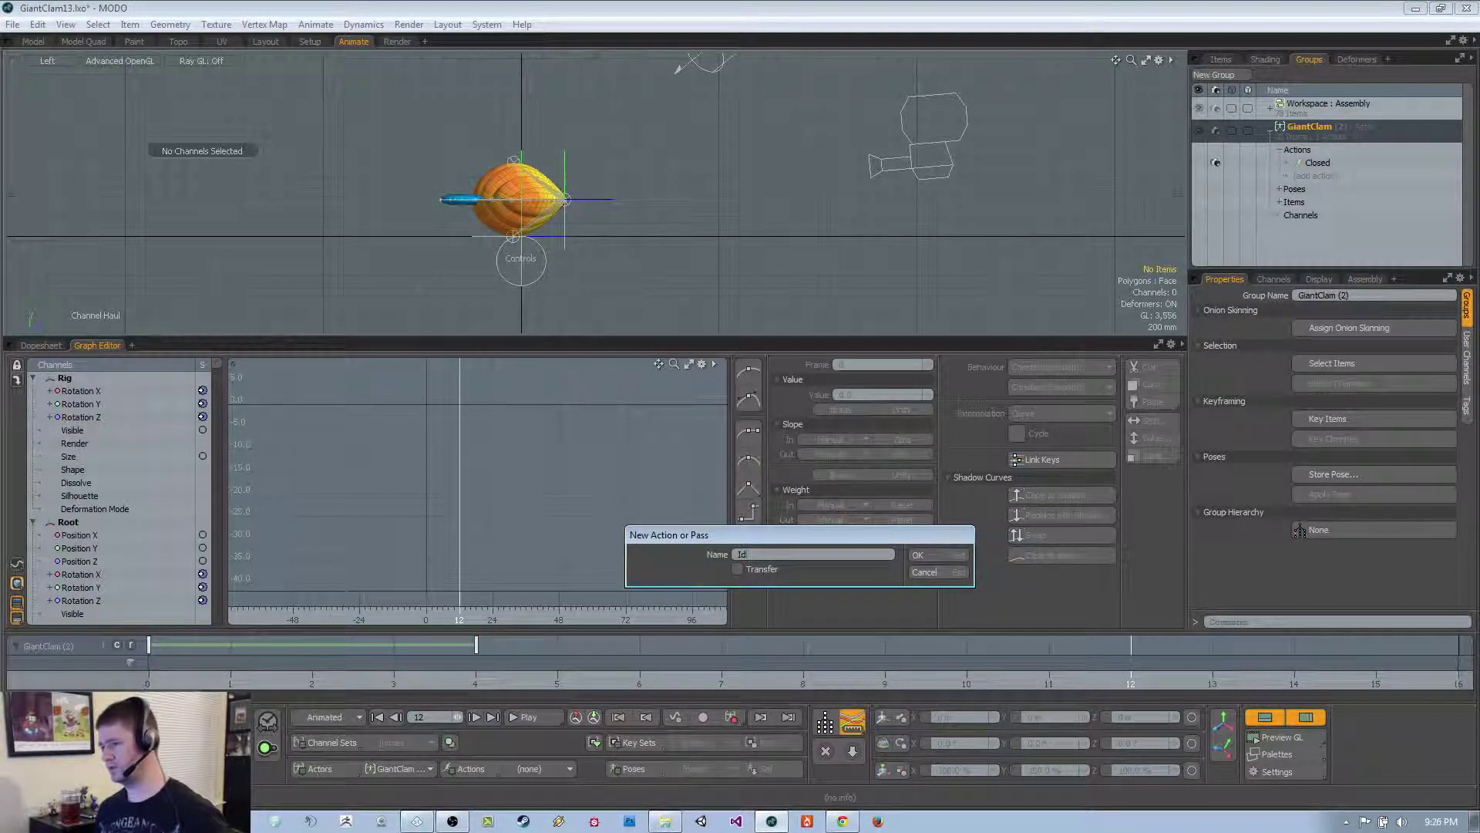
{"action": "key", "text": "Return"}
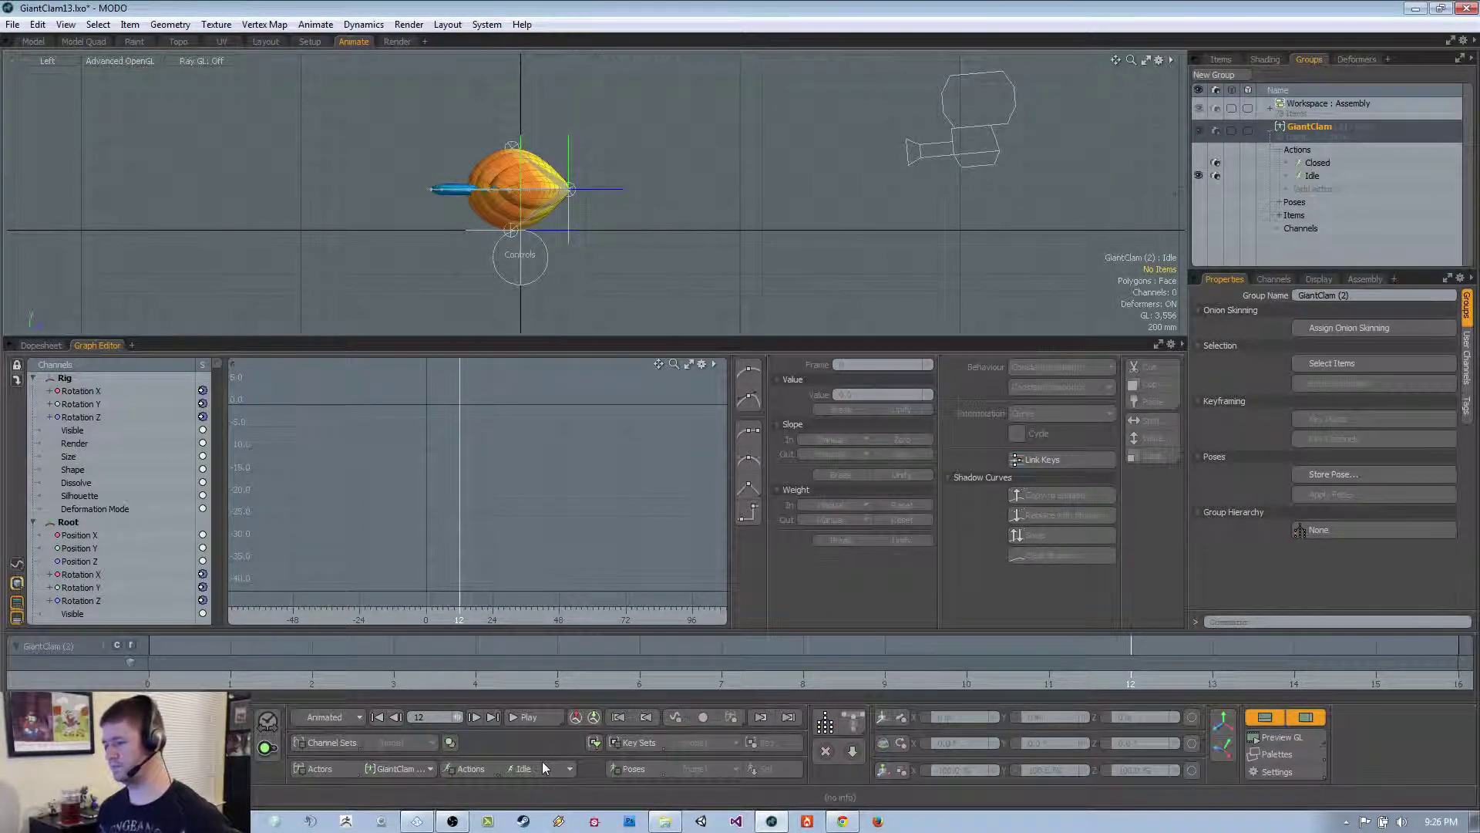
Select the Controls item and key all its channels at frames 0 and 4 in the Idle action
{"action": "left_click", "coordinate": [545, 271]}
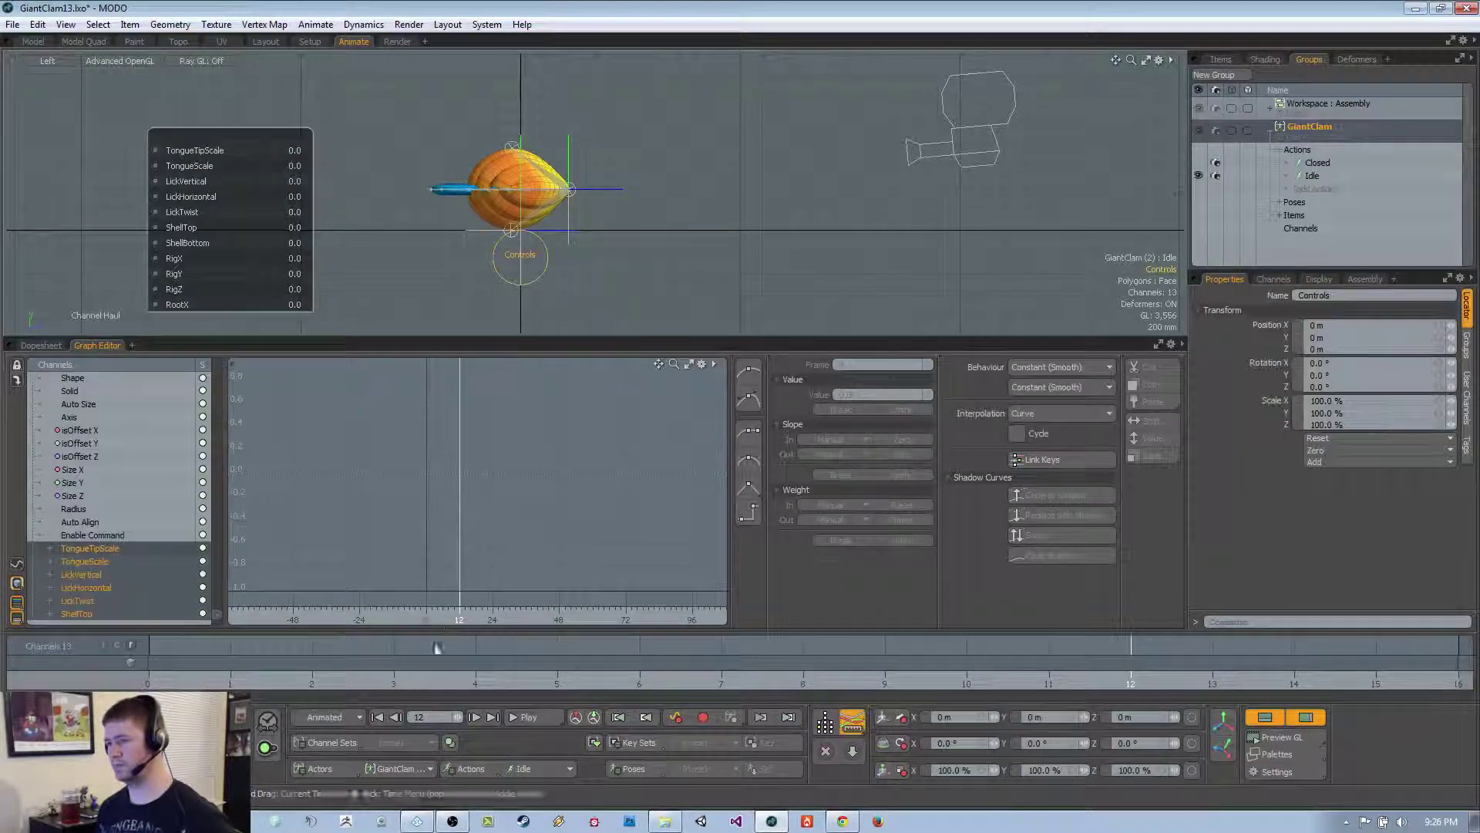
{"action": "left_click", "coordinate": [146, 678]}
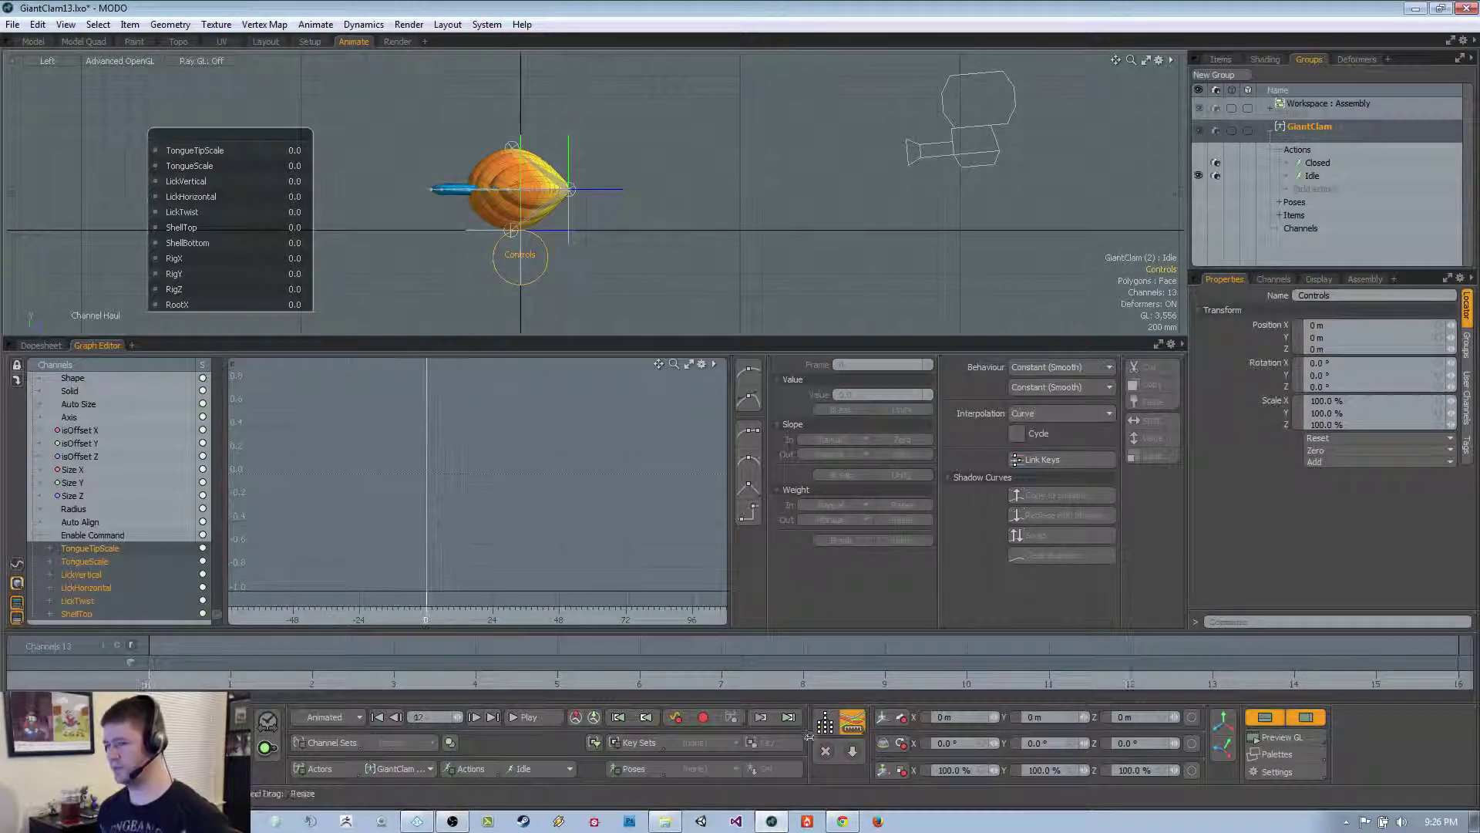
{"action": "left_click", "coordinate": [682, 721]}
{"action": "left_click", "coordinate": [474, 682]}
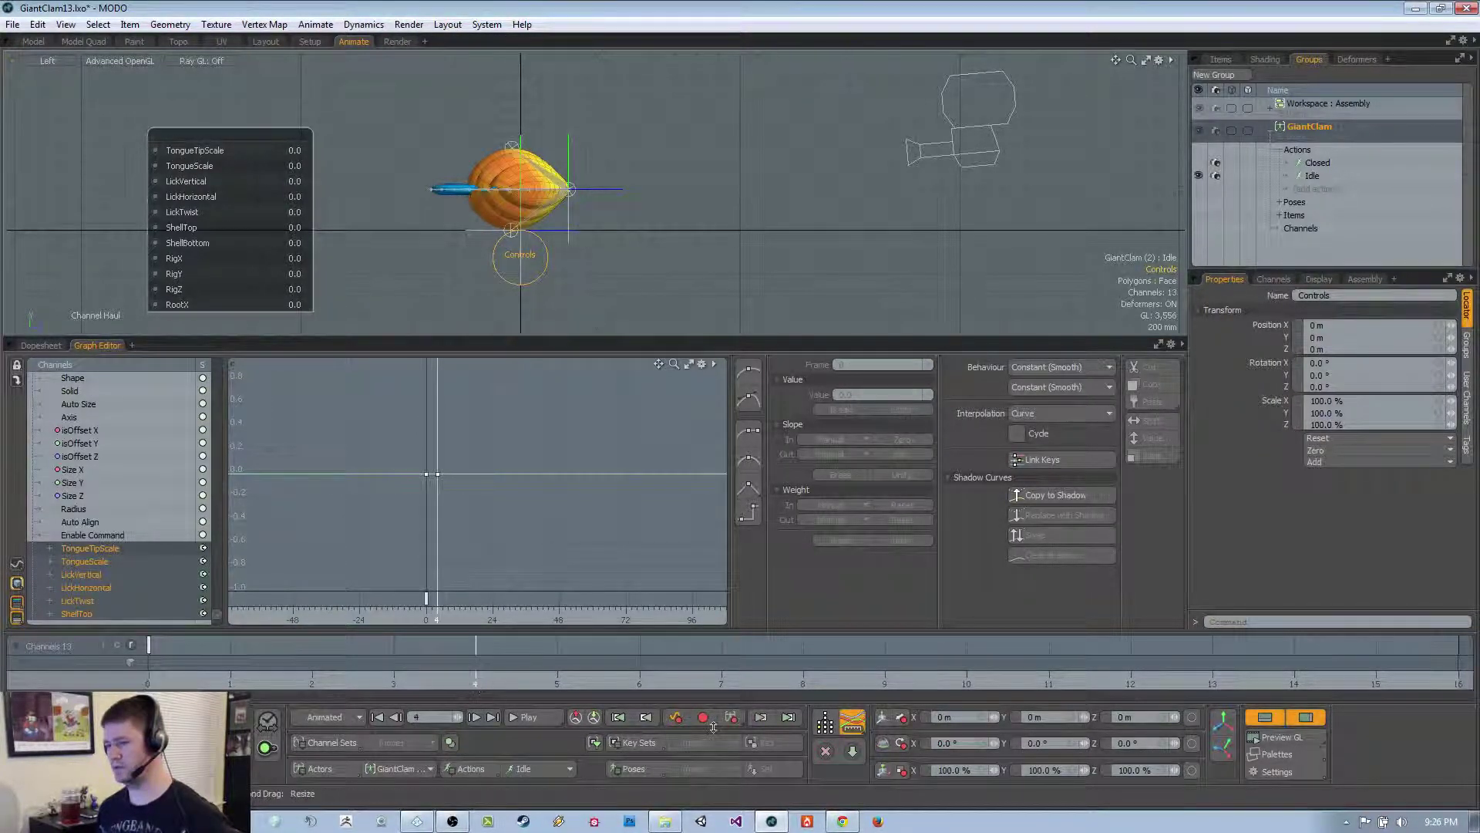
{"action": "left_click", "coordinate": [682, 718]}
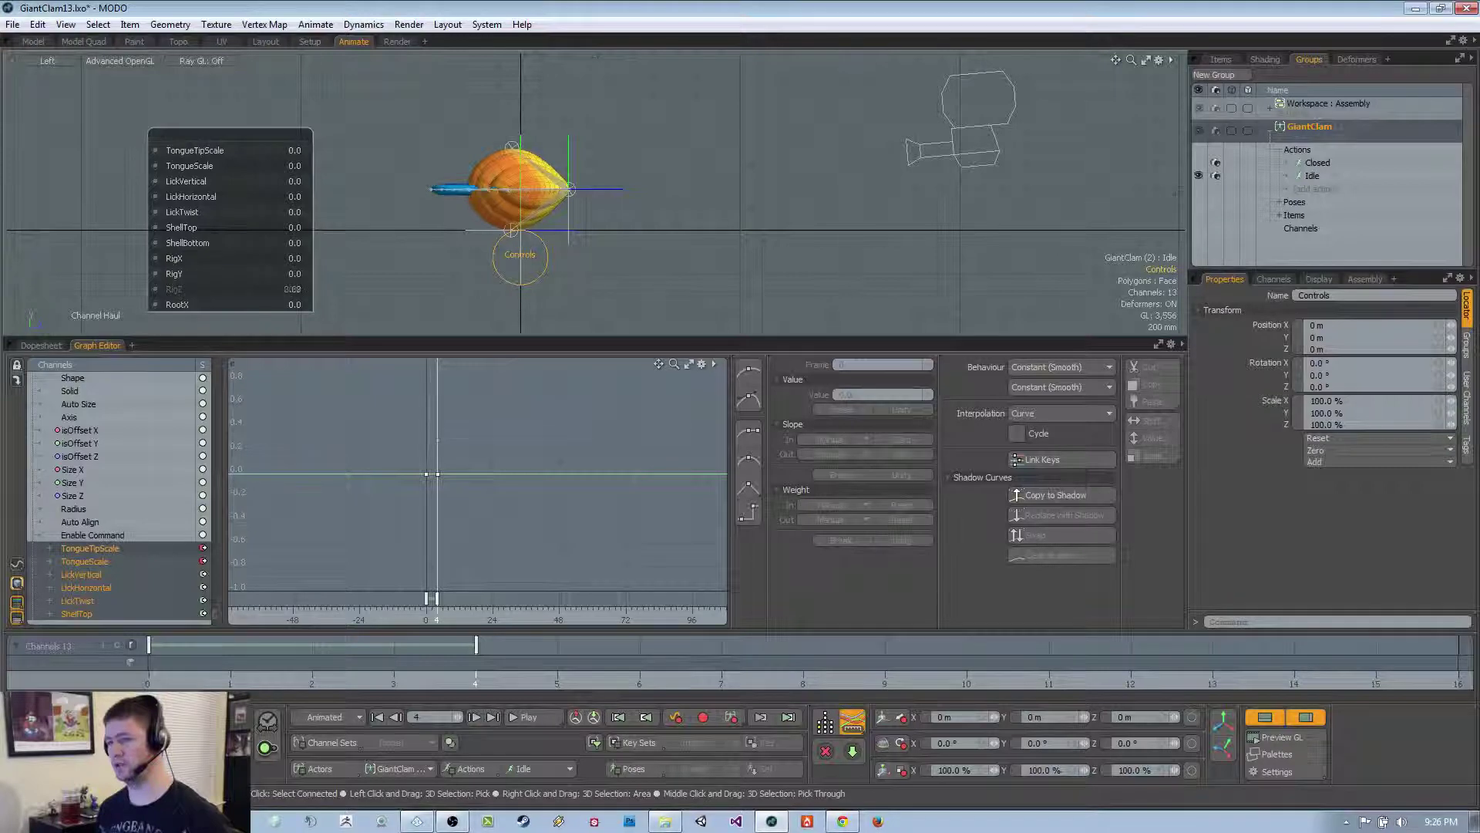
Haul RigZ to about 31.3 at frame 4 in Idle and compare the pose with the Closed action
{"action": "left_click_drag", "start_coordinate": [512, 229], "coordinate": [511, 229]}
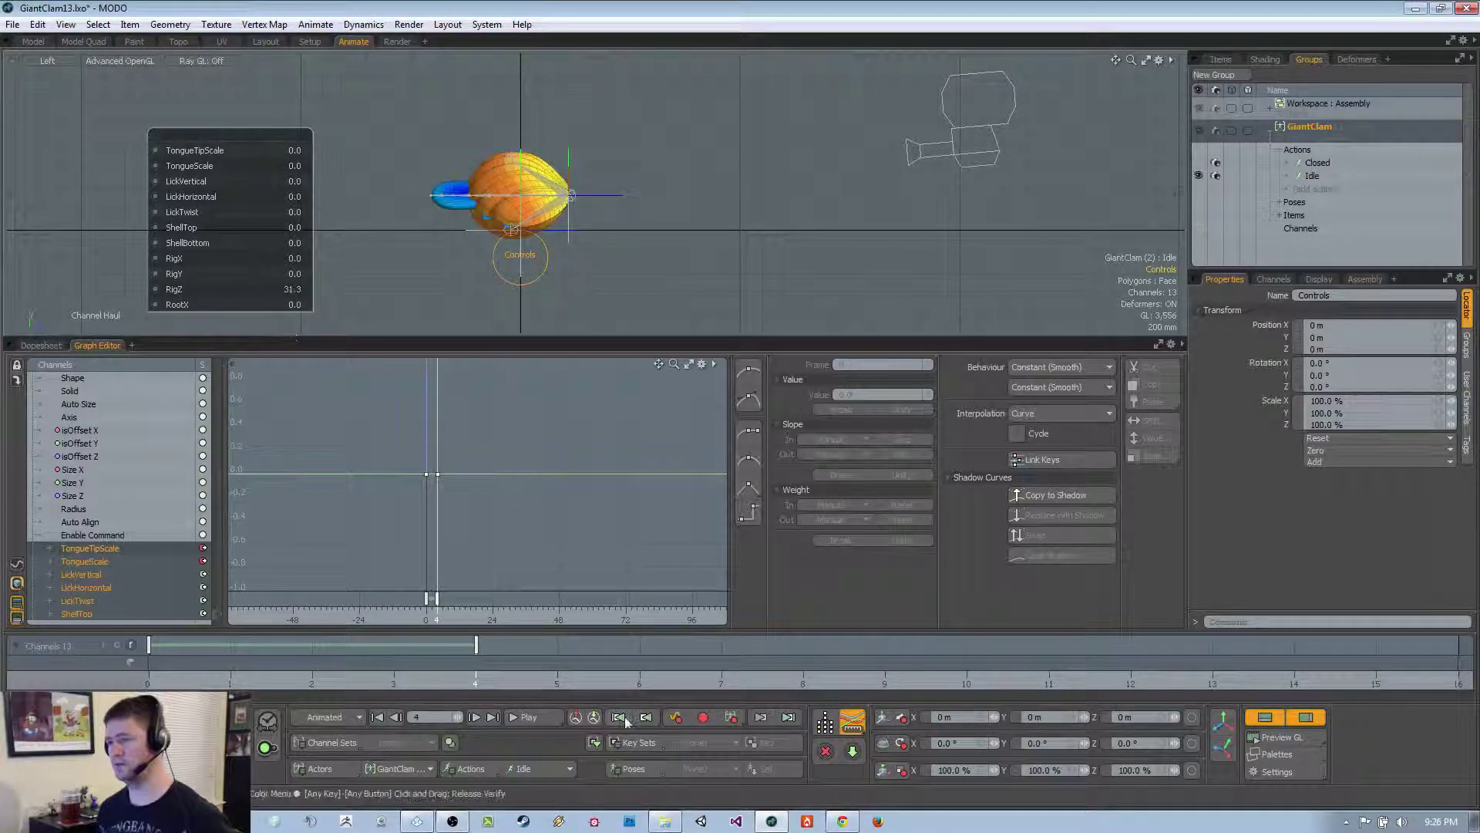
{"action": "left_click", "coordinate": [555, 769]}
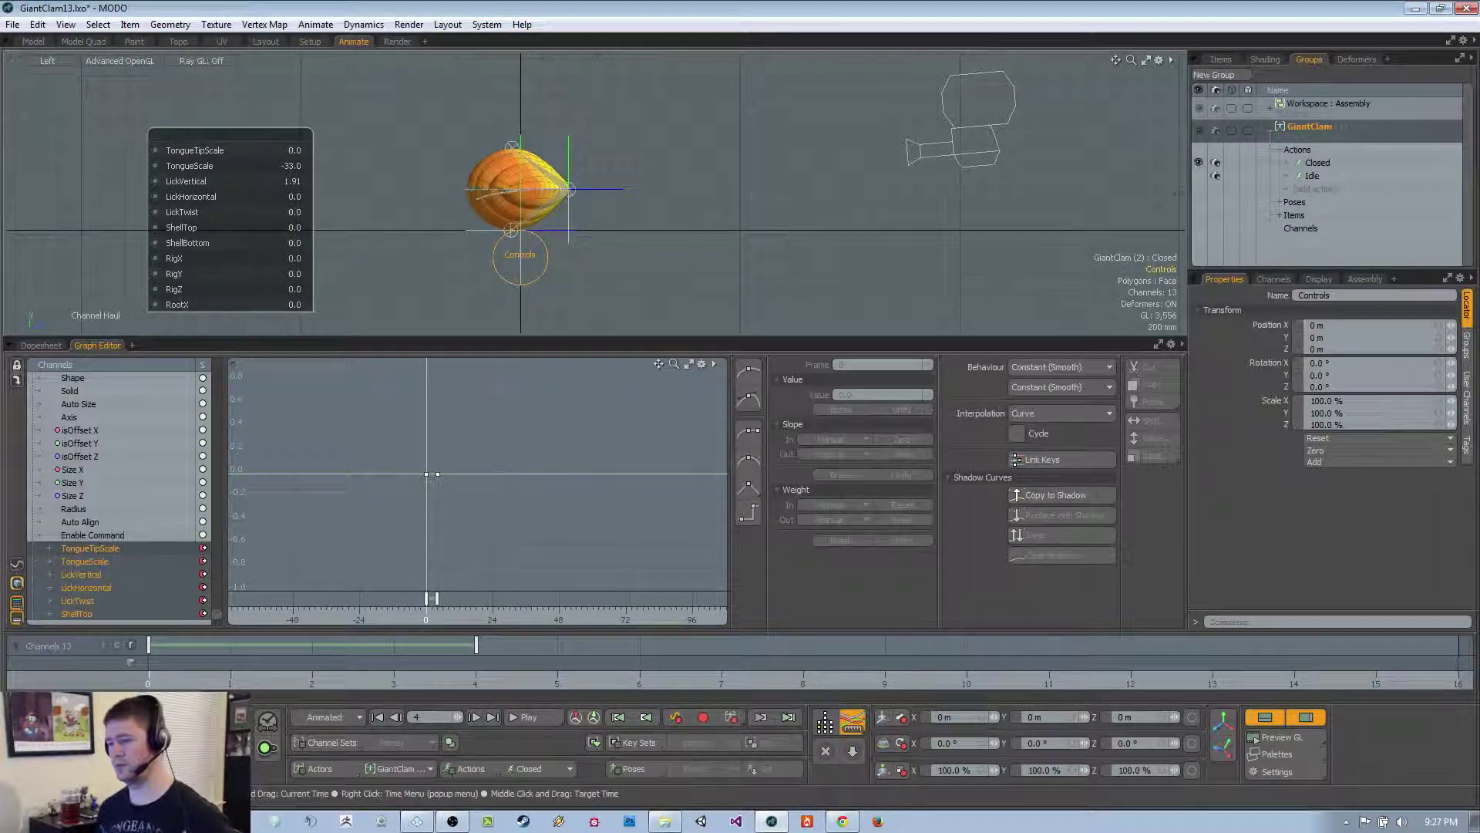
{"action": "left_click", "coordinate": [532, 770]}
{"action": "left_click", "coordinate": [534, 774]}
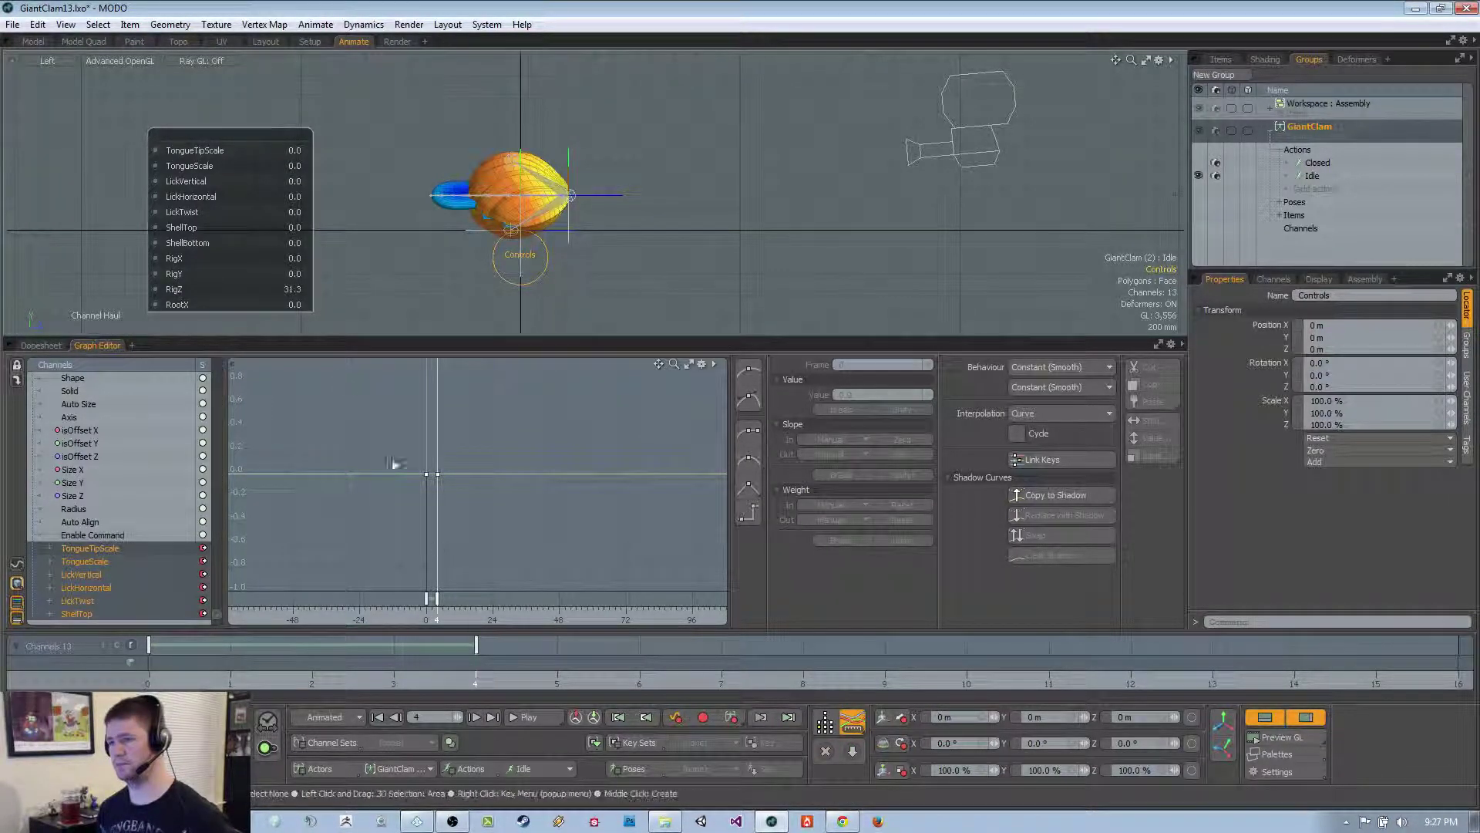
In the Idle action, set RigZ to 15 at frame 4 and to 0 at frame 8
{"action": "left_click", "coordinate": [282, 290]}
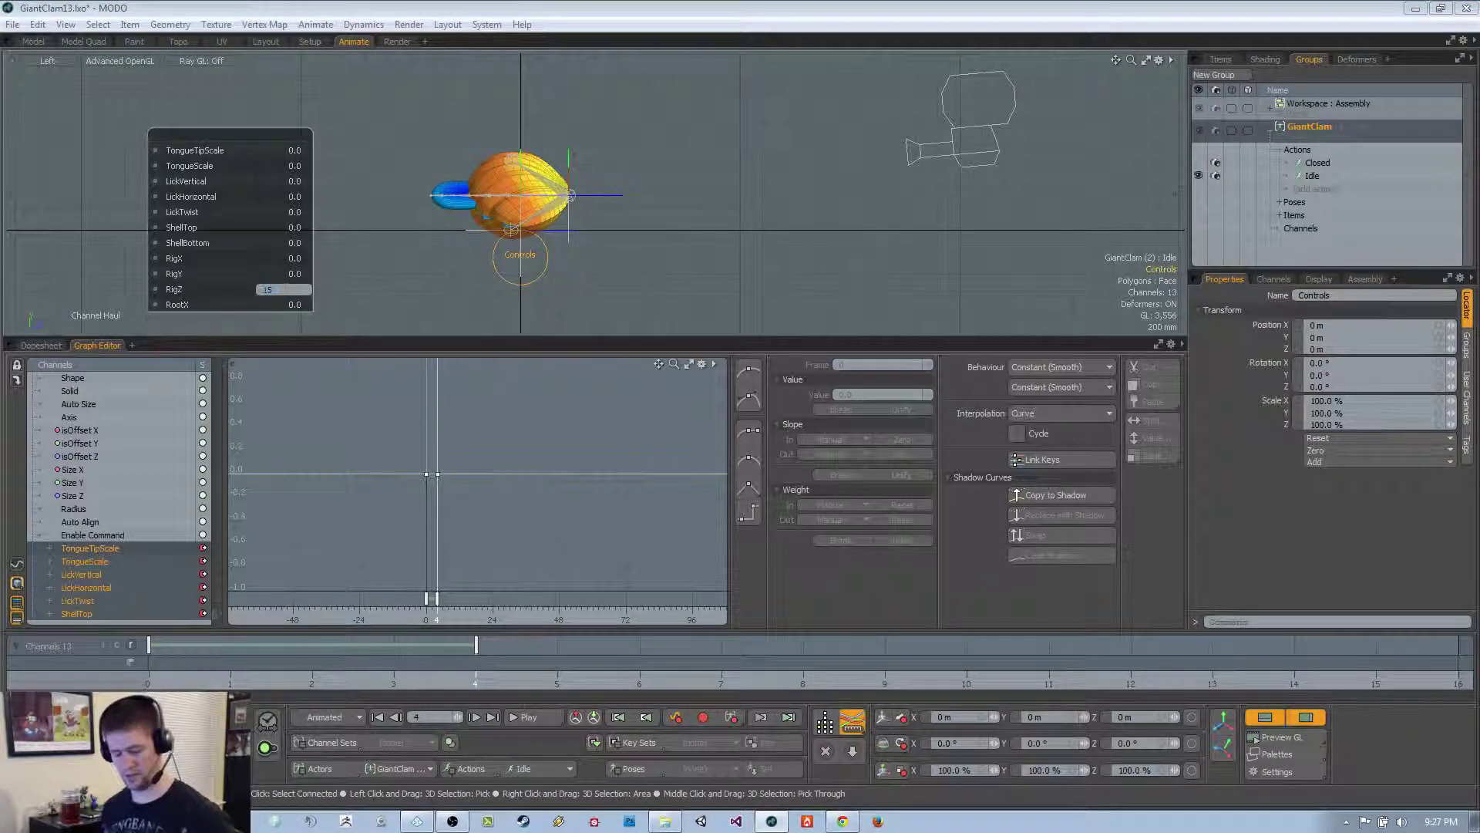
{"action": "key", "text": "Return"}
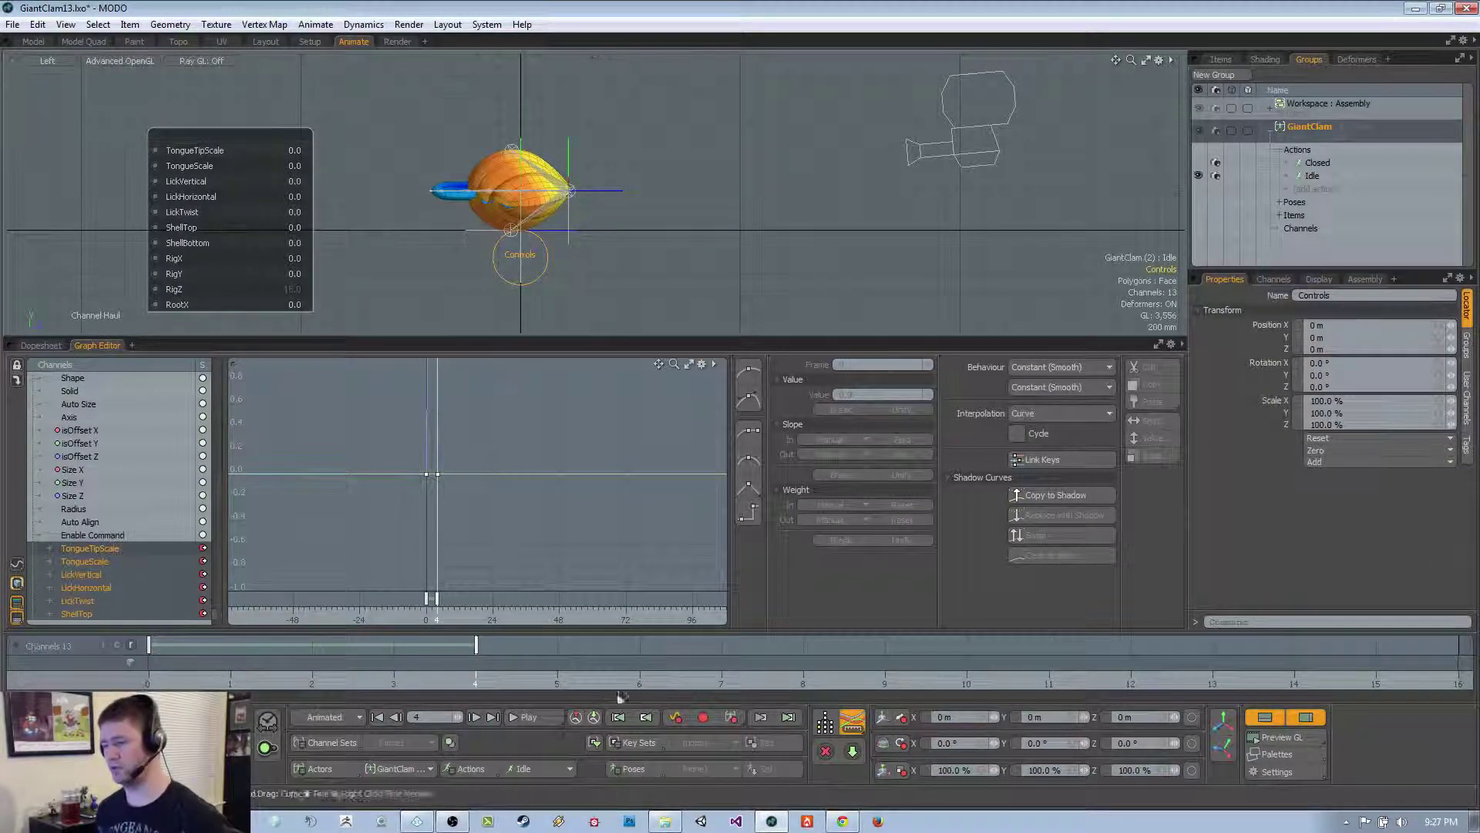
{"action": "left_click", "coordinate": [639, 677]}
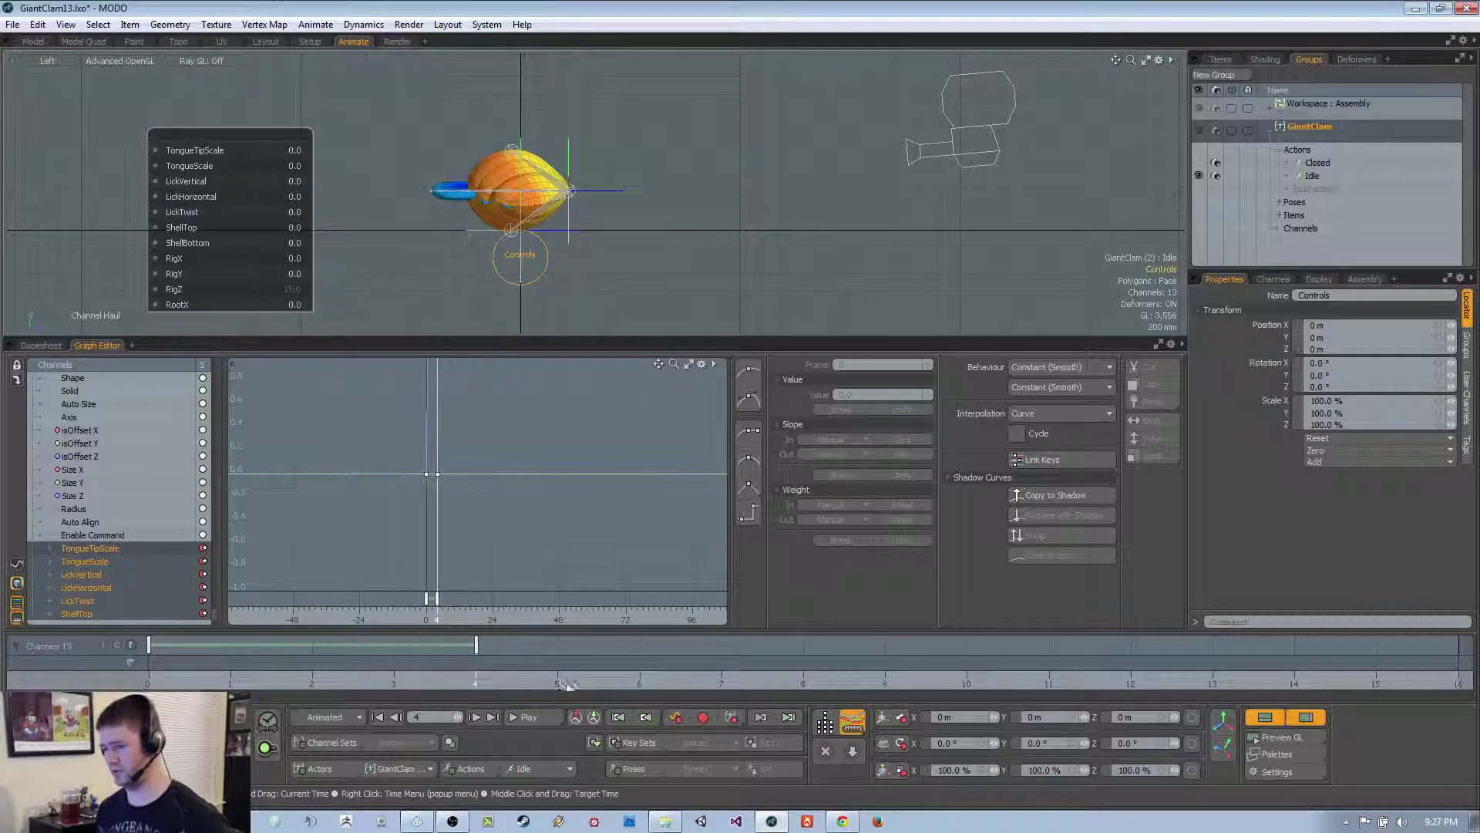
{"action": "left_click_drag", "start_coordinate": [567, 685], "coordinate": [771, 682]}
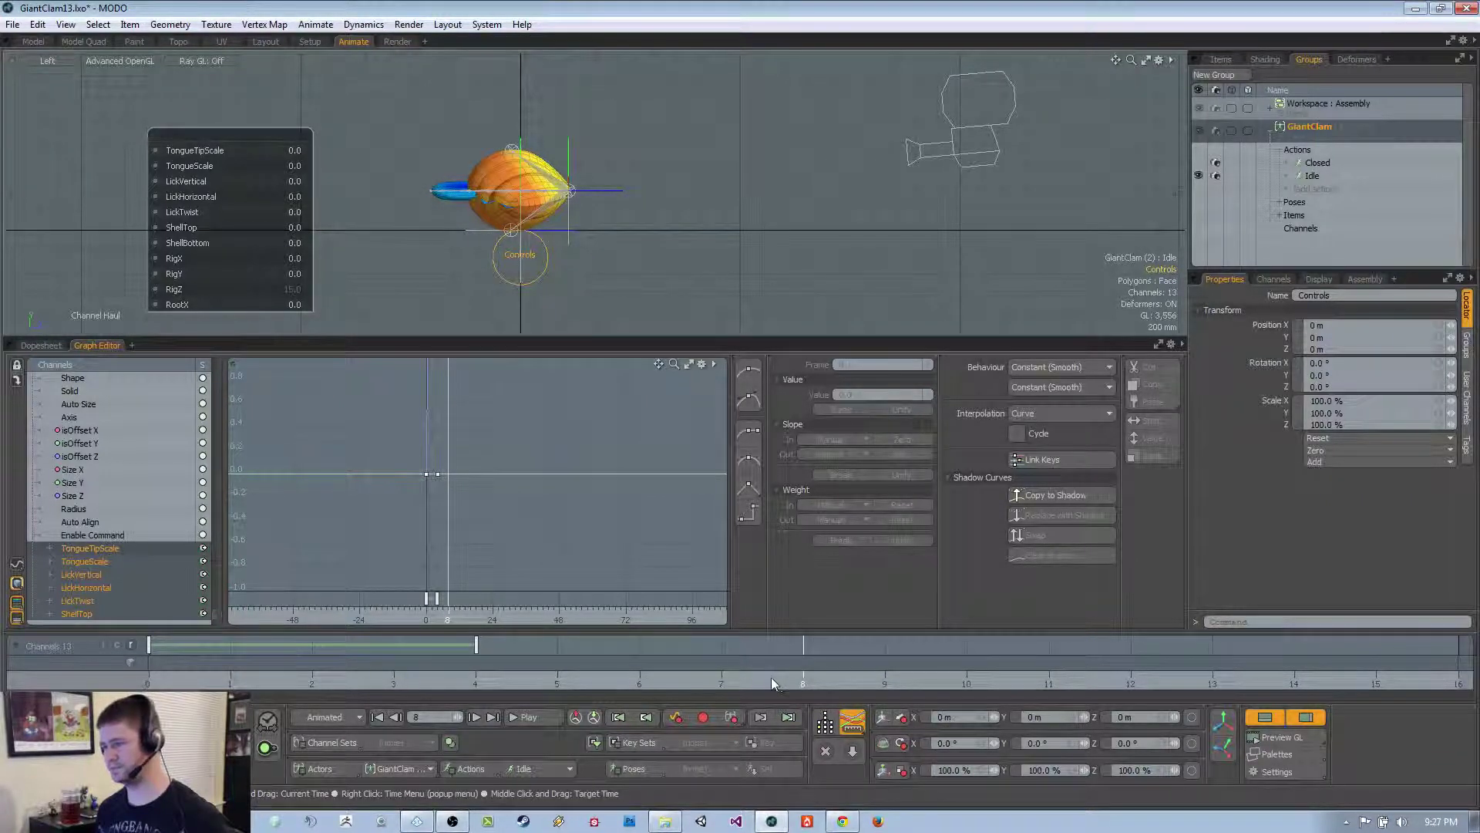
{"action": "left_click", "coordinate": [274, 289]}
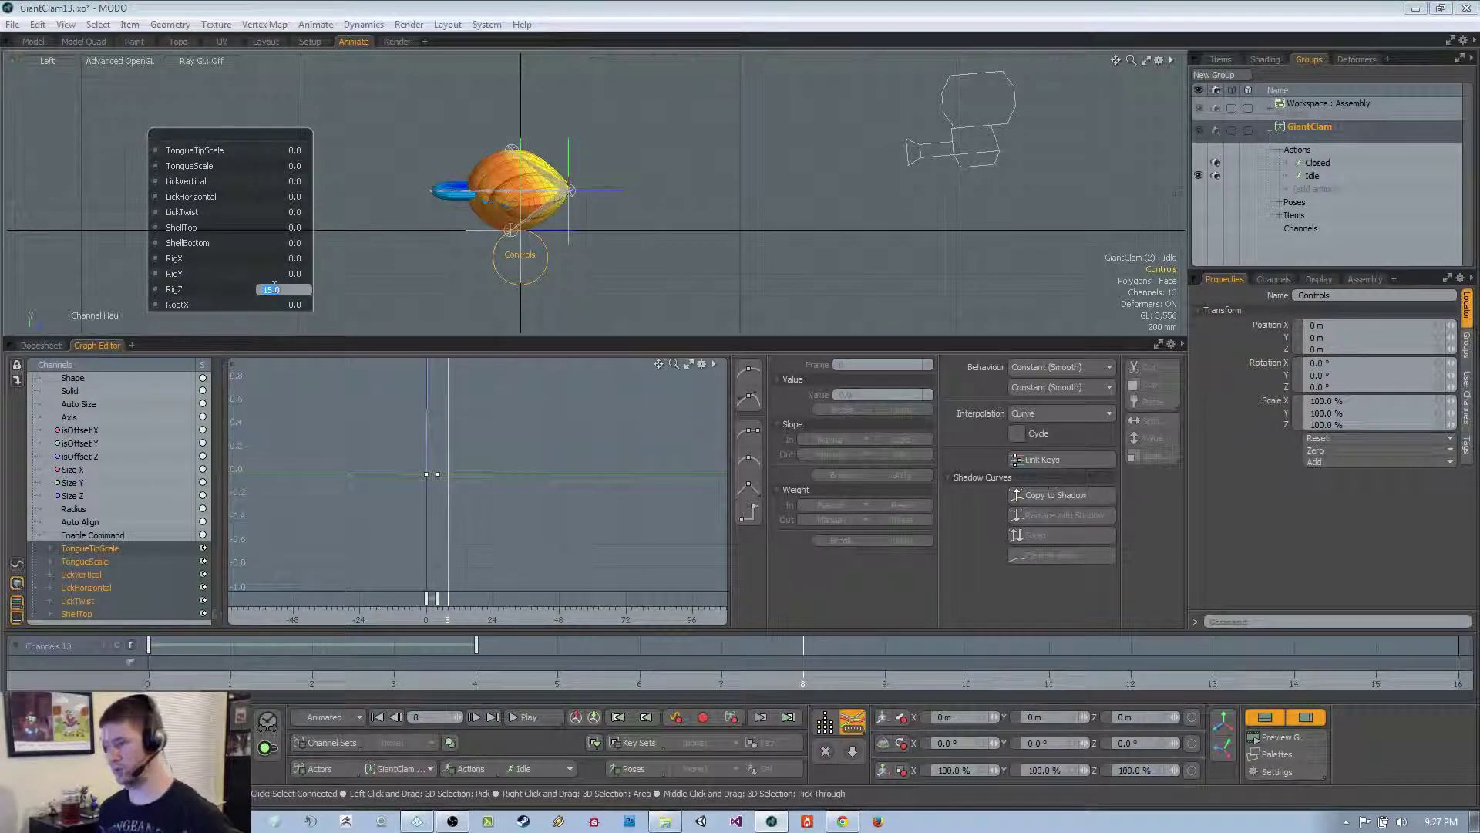
{"action": "type", "text": "0"}
{"action": "key", "text": "Return"}
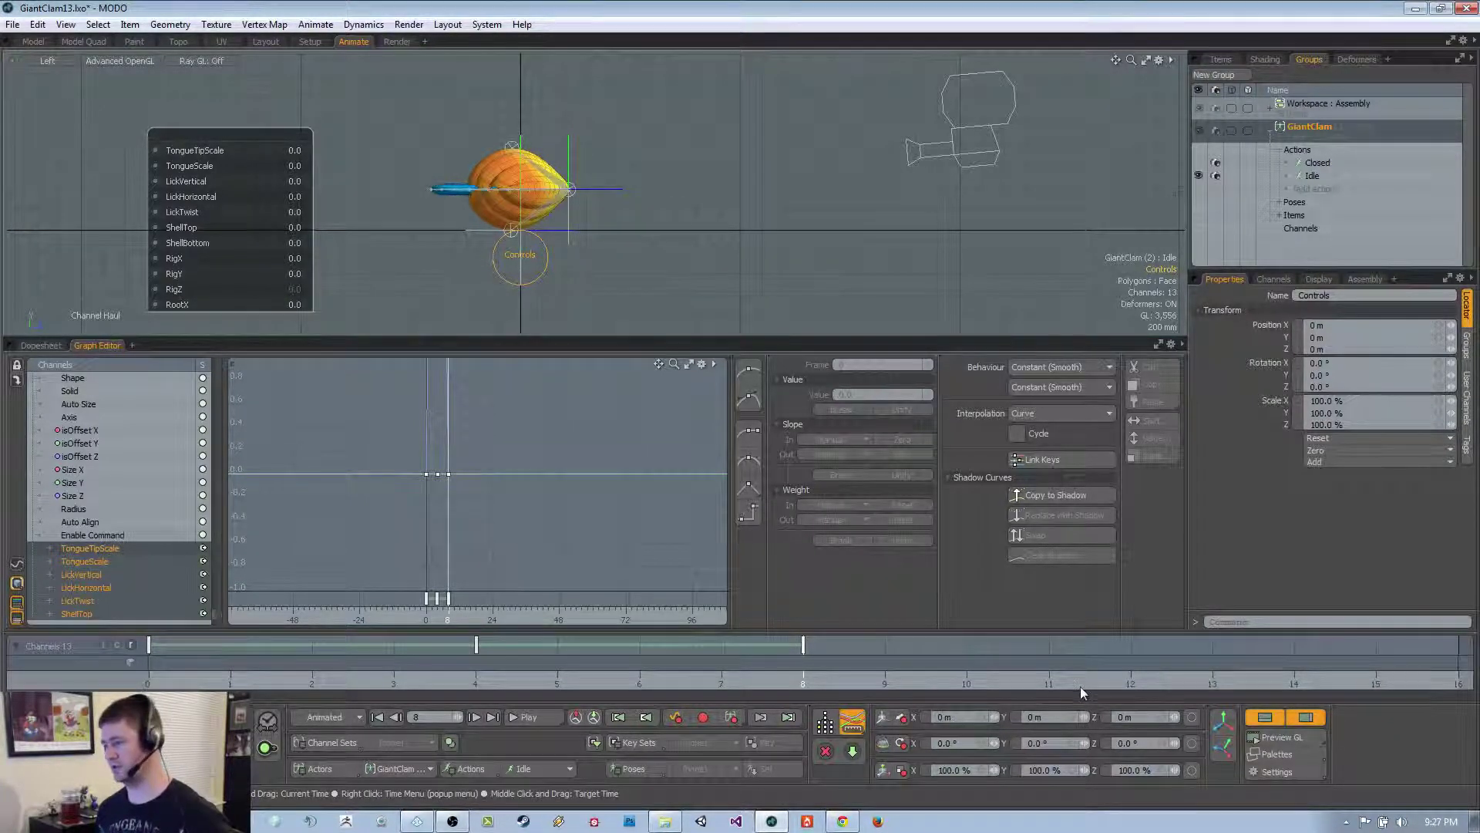
In the Idle action, set RigZ to -15 at frame 12 and 0 at frame 16, and end channel hauling
{"action": "left_click", "coordinate": [1104, 685]}
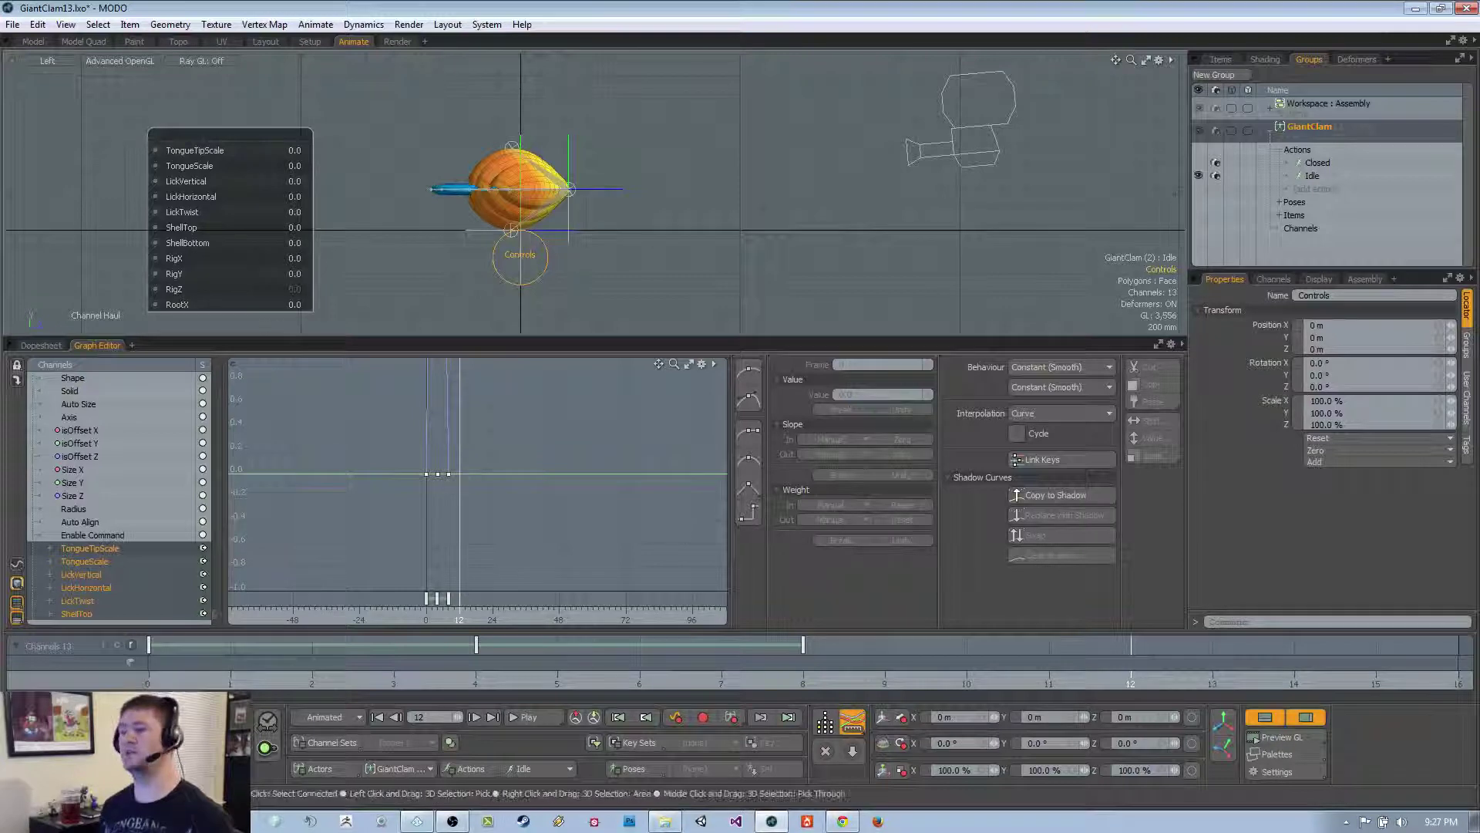
{"action": "left_click", "coordinate": [285, 289]}
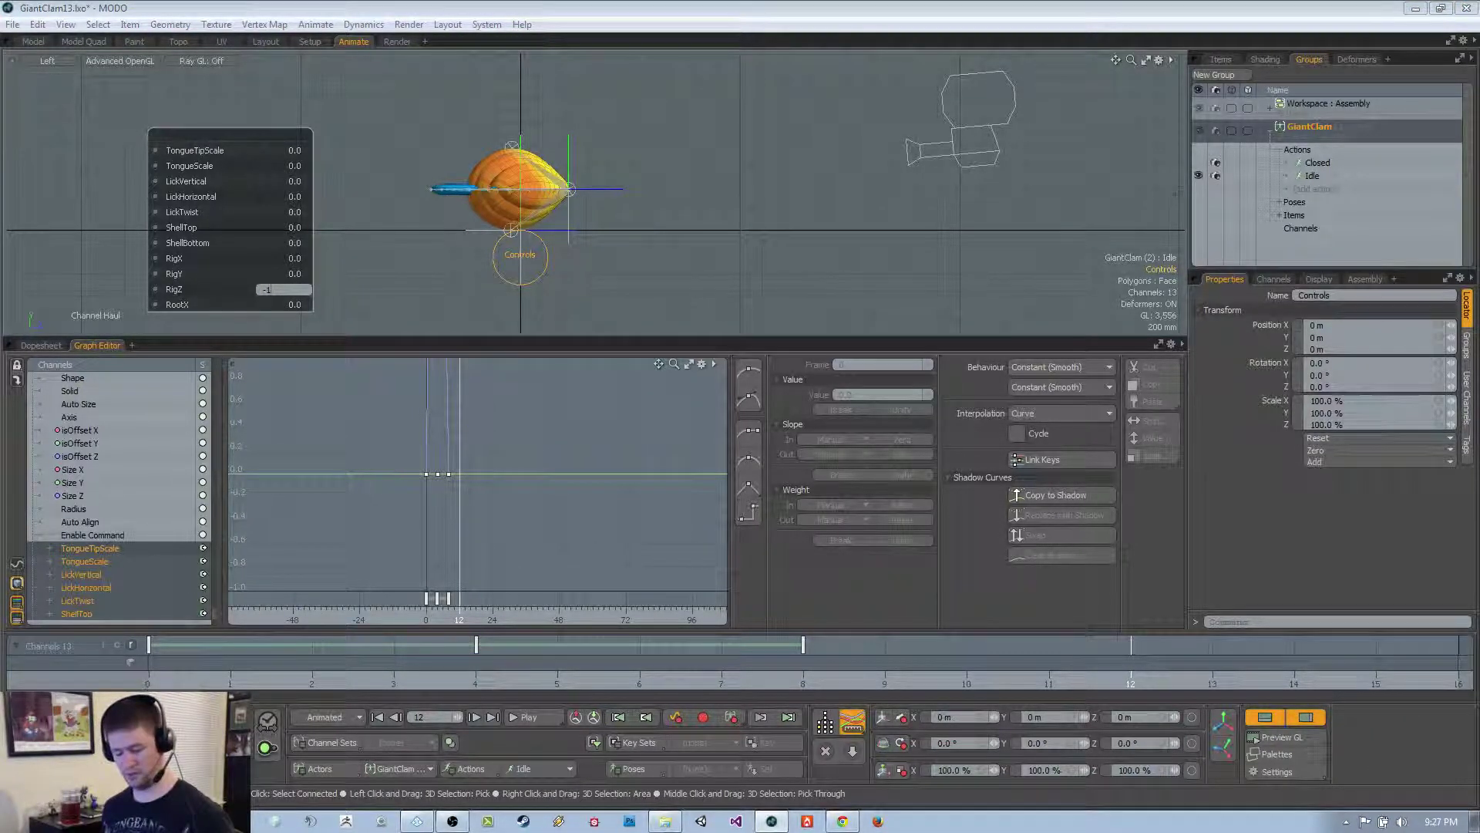
{"action": "type", "text": "-15"}
{"action": "key", "text": "Return"}
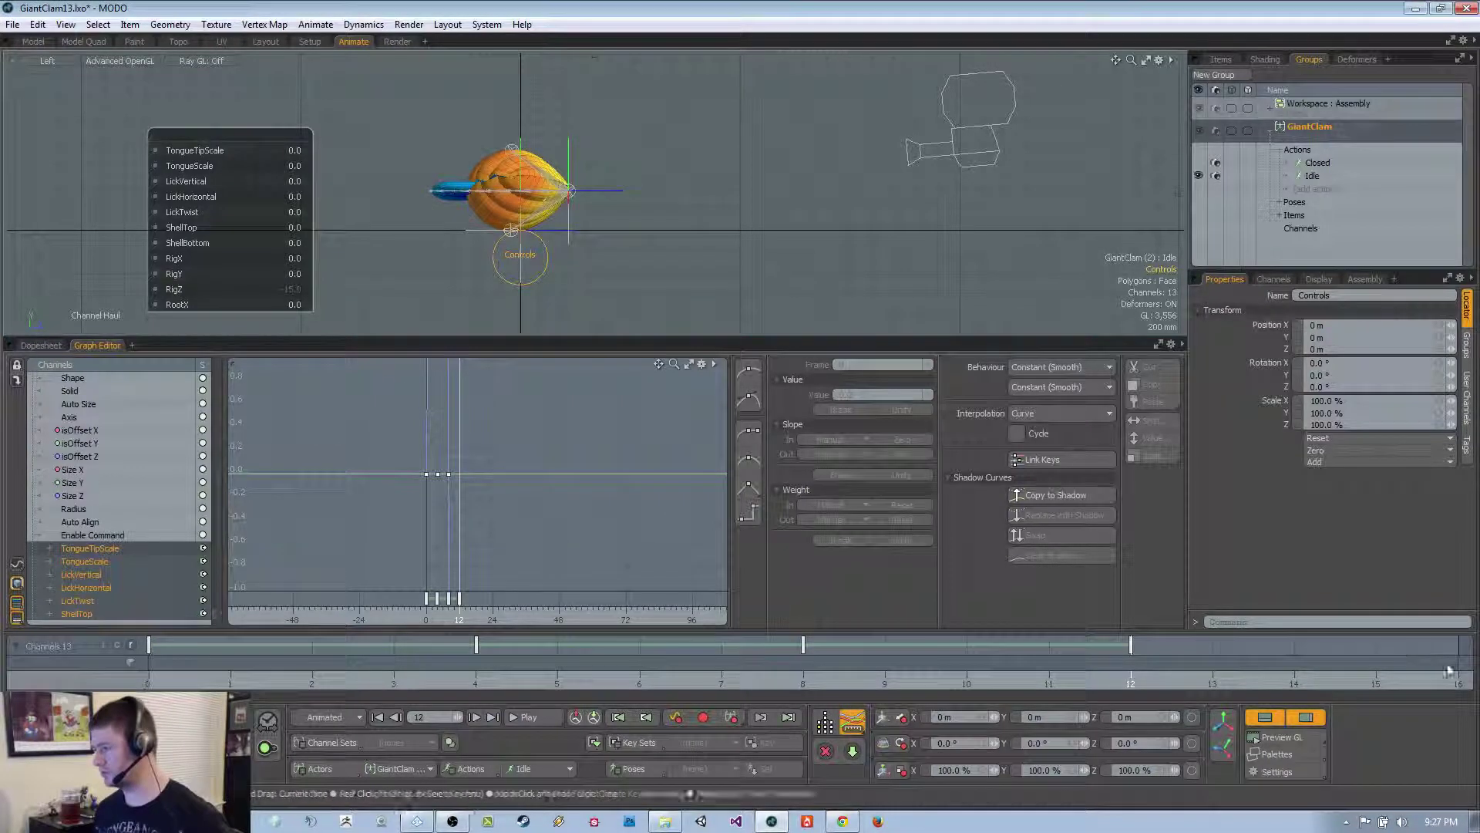
{"action": "left_click", "coordinate": [289, 290]}
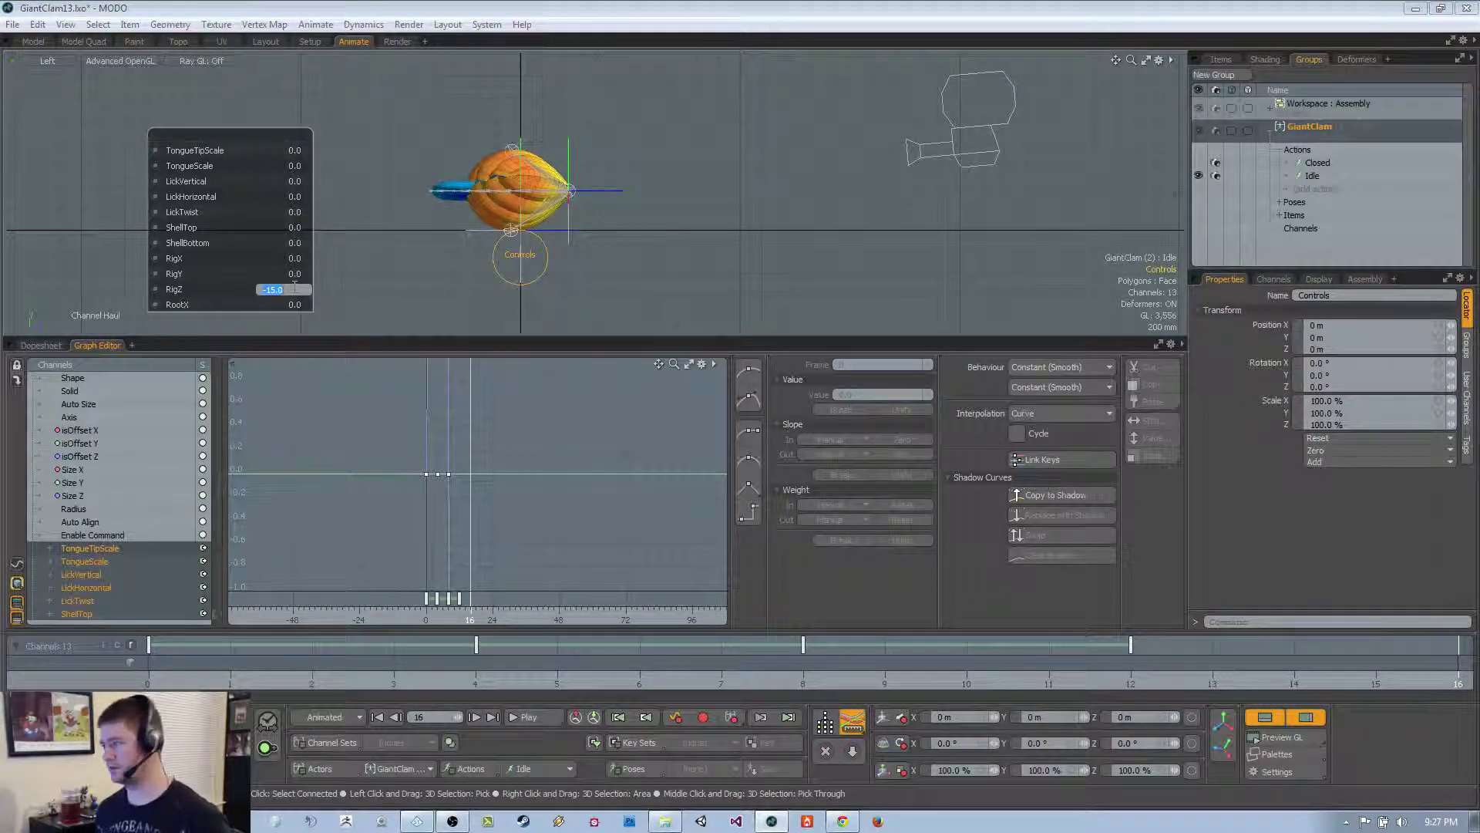
{"action": "type", "text": "0"}
{"action": "key", "text": "Return"}
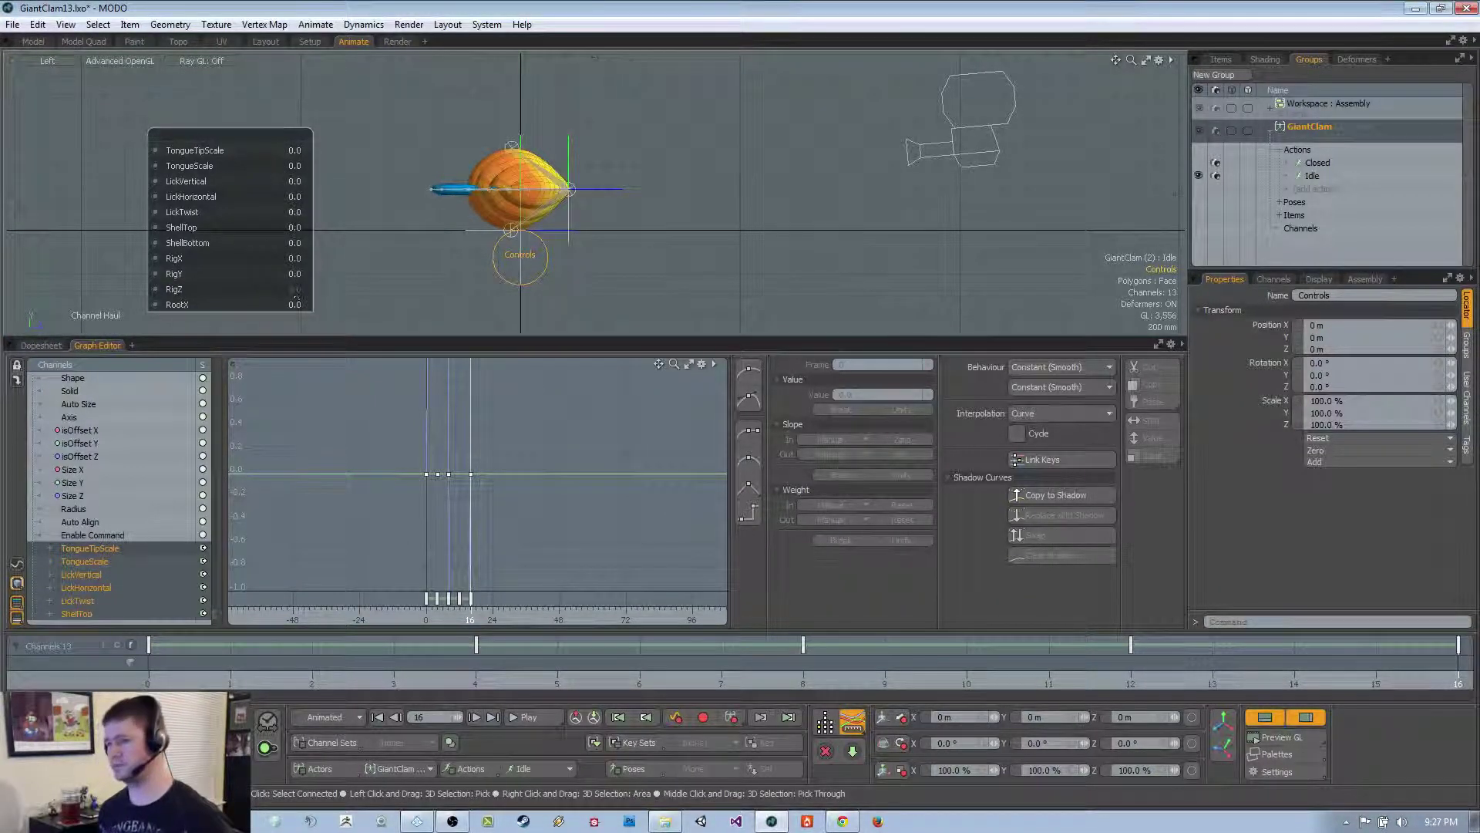
{"action": "left_click", "coordinate": [703, 229]}
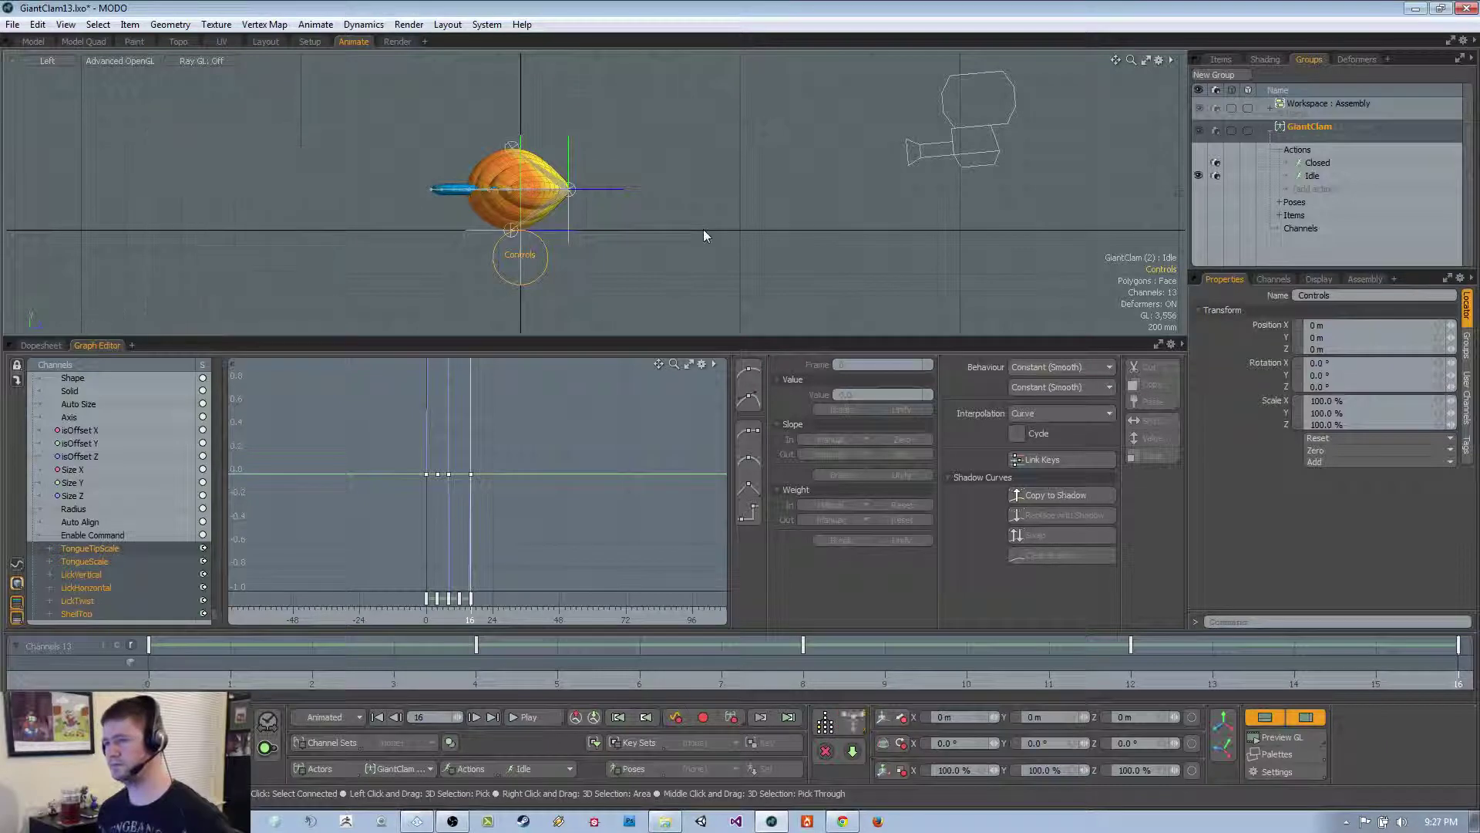
{"action": "left_click", "coordinate": [1321, 163]}
{"action": "left_click", "coordinate": [1320, 176]}
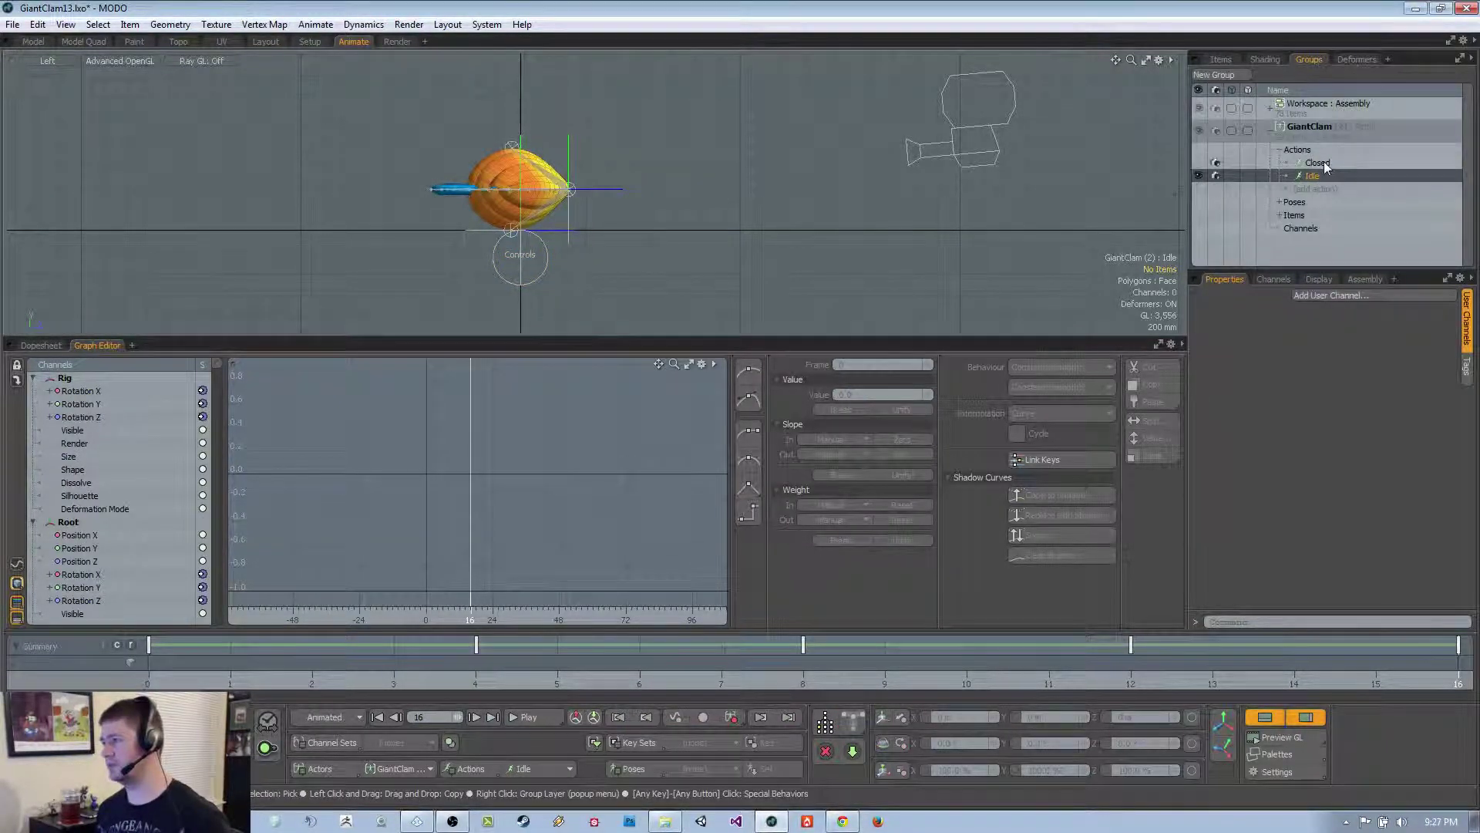
{"action": "left_click", "coordinate": [1323, 164]}
{"action": "left_click", "coordinate": [1320, 176]}
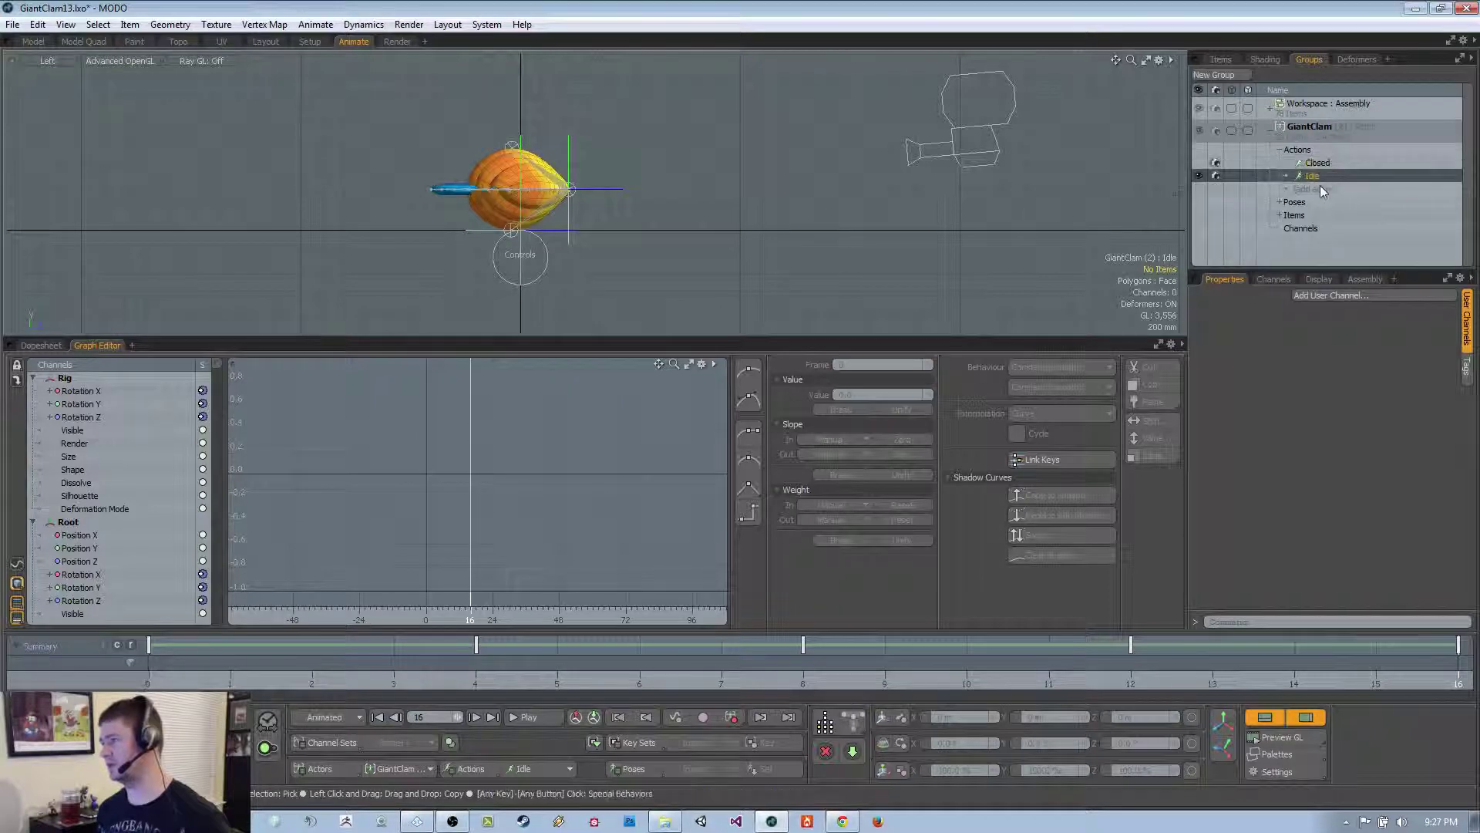
{"action": "left_click", "coordinate": [1320, 188]}
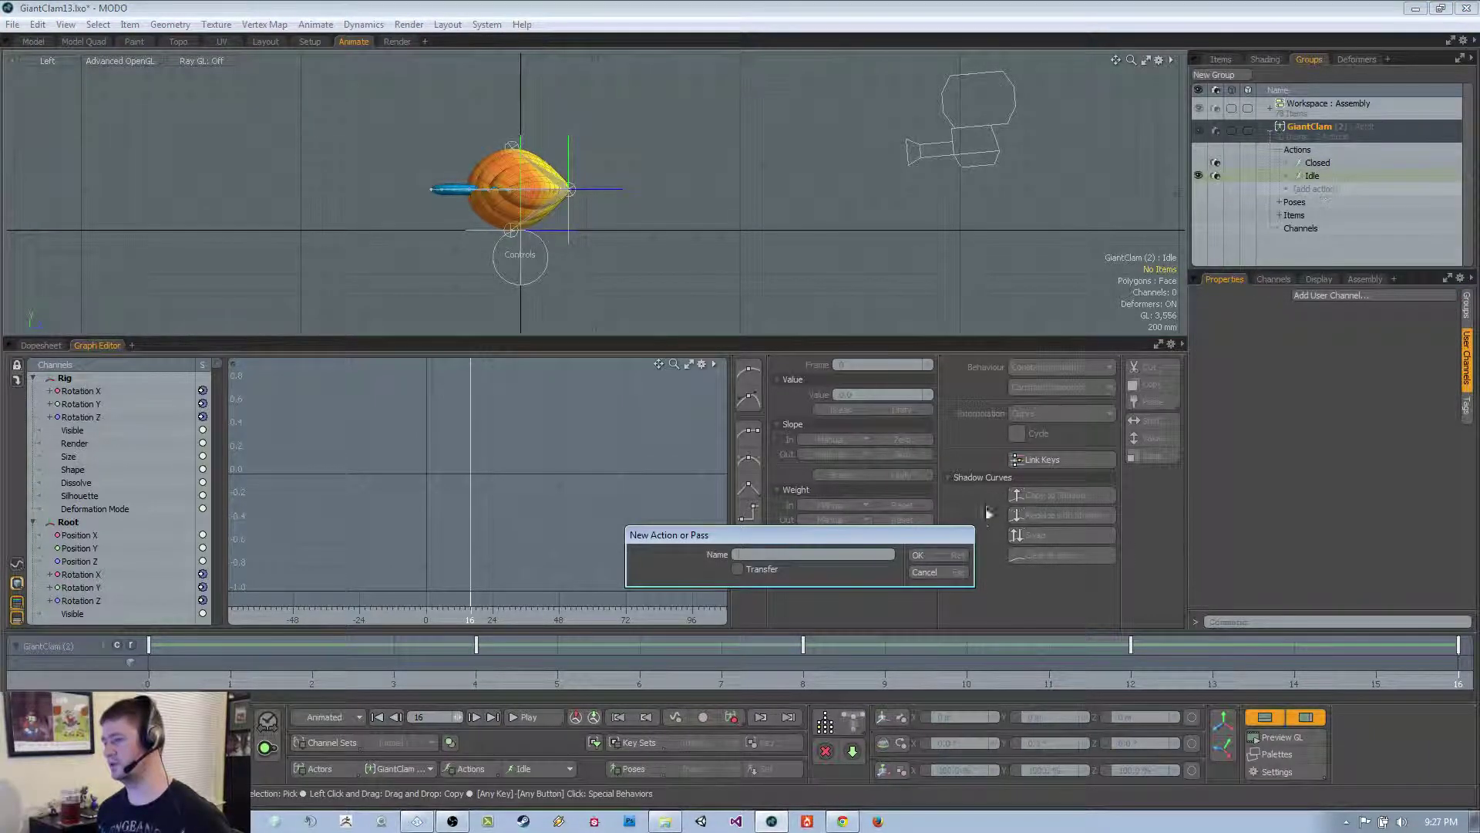
{"action": "key", "text": "Escape"}
{"action": "left_click", "coordinate": [1307, 178]}
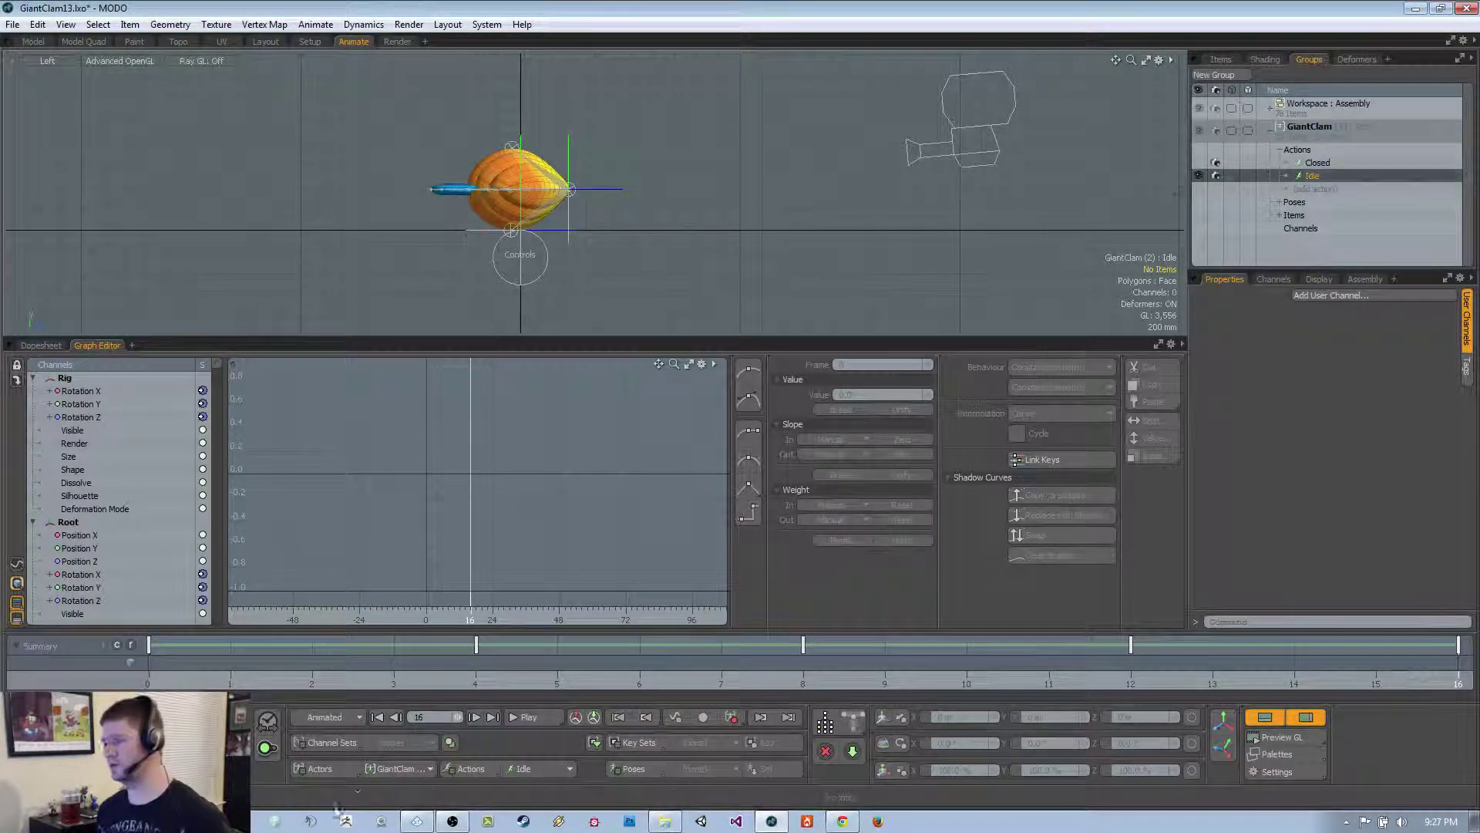
Switch to the Closed action, inspect the Controls item's tongue channel values at frame 4, and return to Idle
{"action": "mouse_move", "coordinate": [447, 686]}
{"action": "left_mouse_down"}
{"action": "mouse_move", "coordinate": [394, 685]}
{"action": "mouse_move", "coordinate": [1458, 684]}
{"action": "mouse_move", "coordinate": [148, 684]}
{"action": "left_mouse_up"}
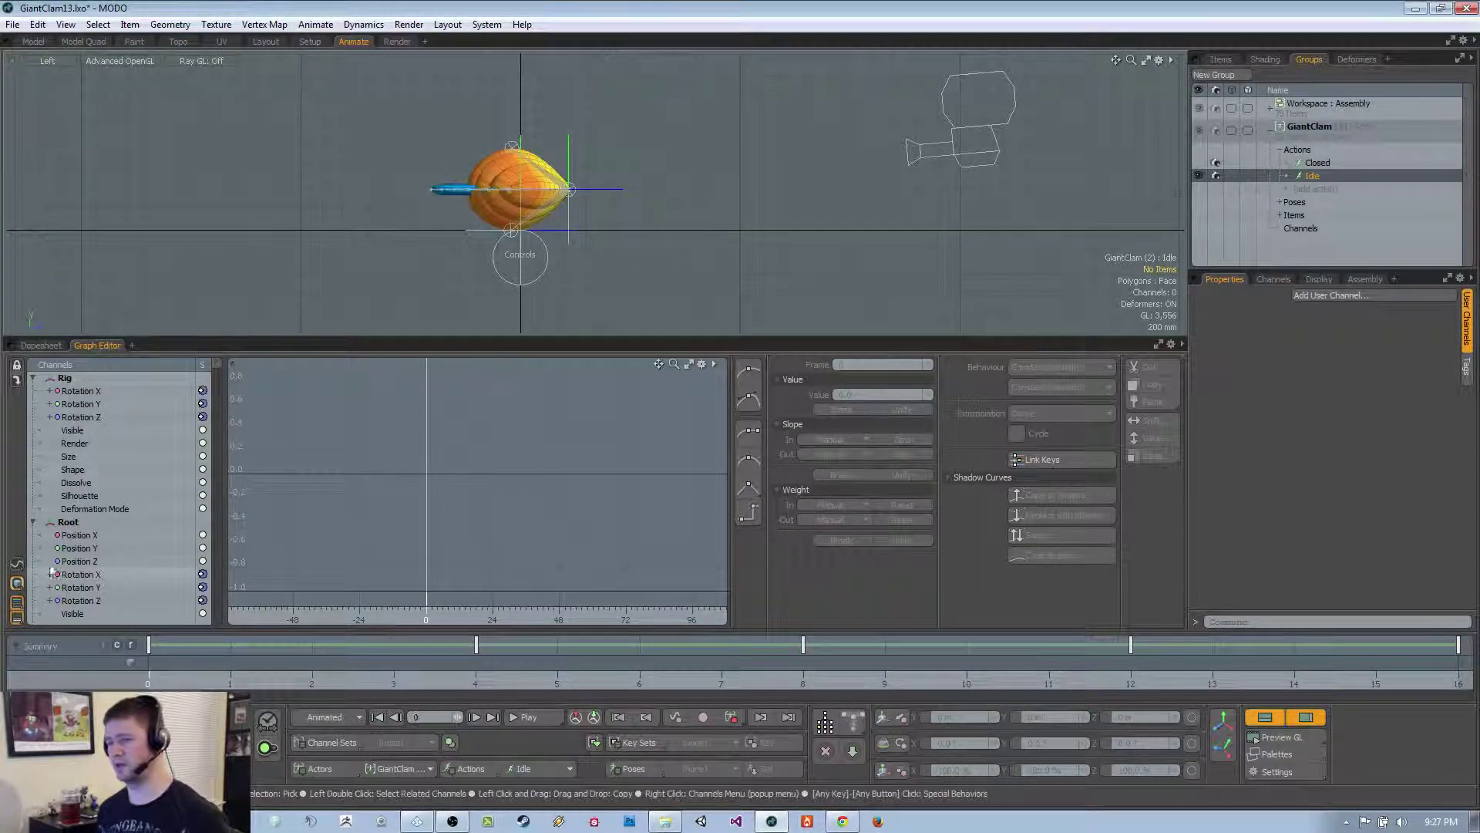
{"action": "left_click", "coordinate": [1317, 162]}
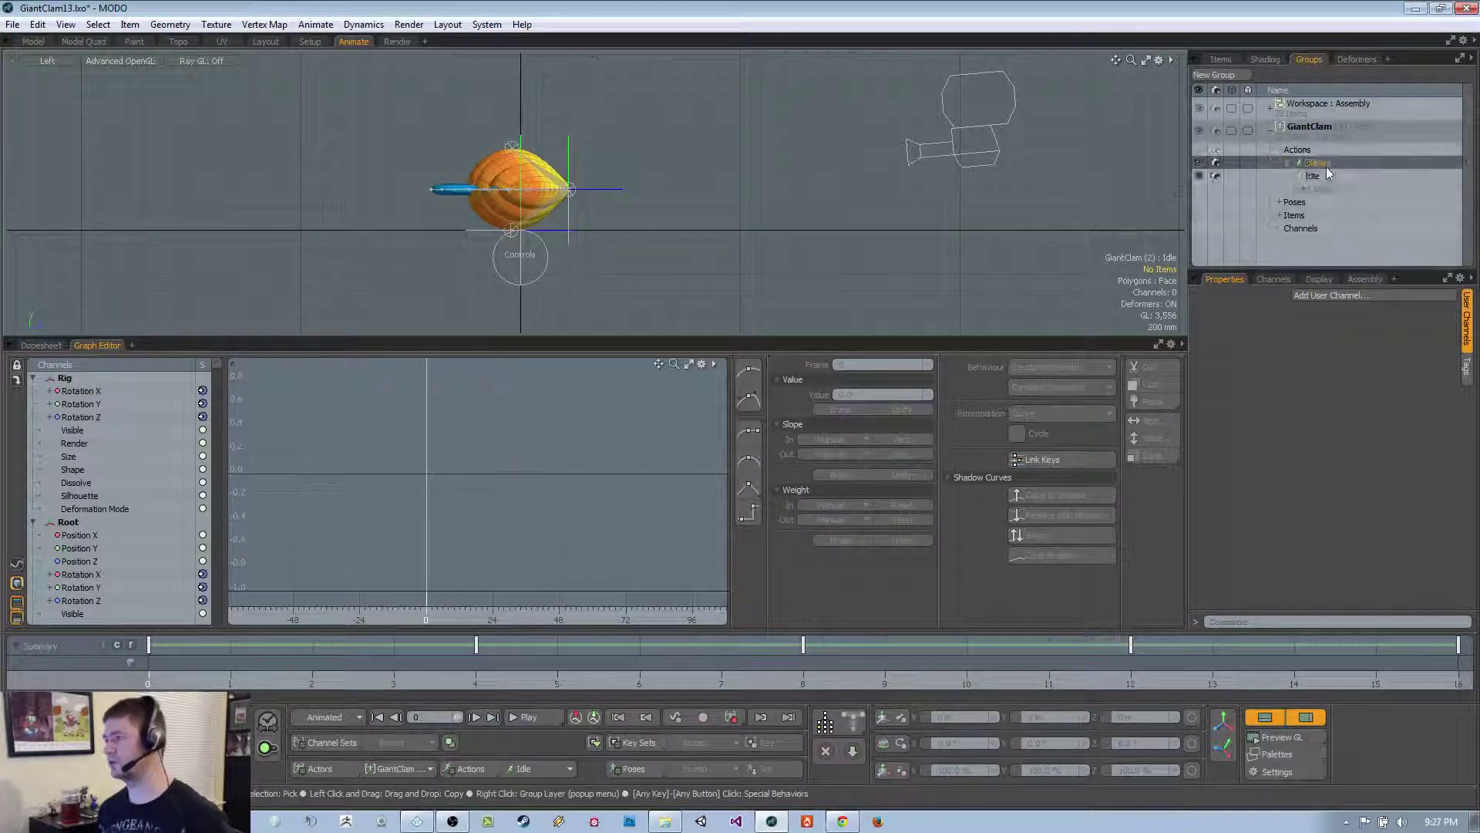
{"action": "left_click", "coordinate": [474, 682]}
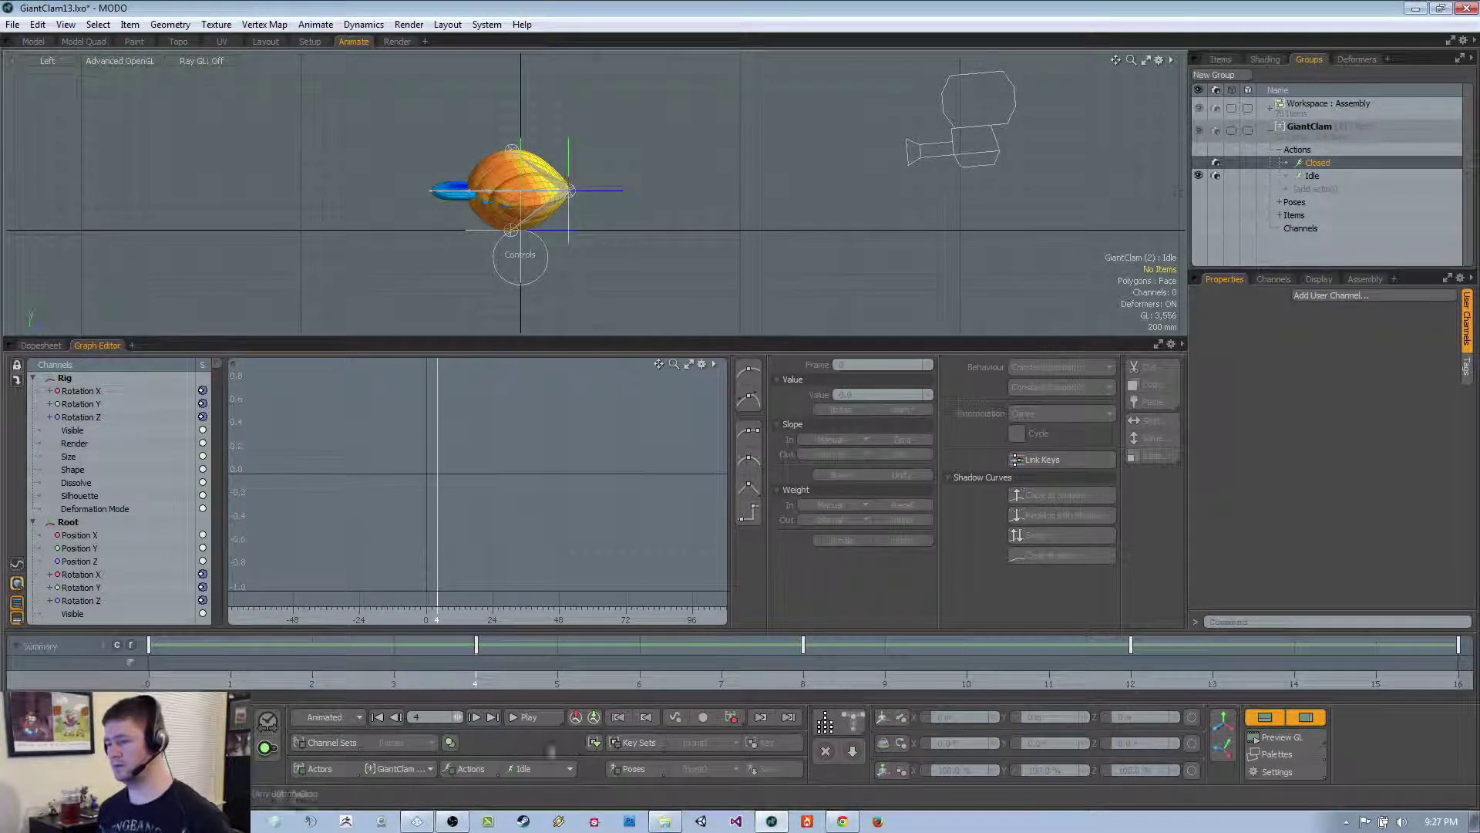
{"action": "left_click", "coordinate": [544, 765]}
{"action": "left_click", "coordinate": [543, 755]}
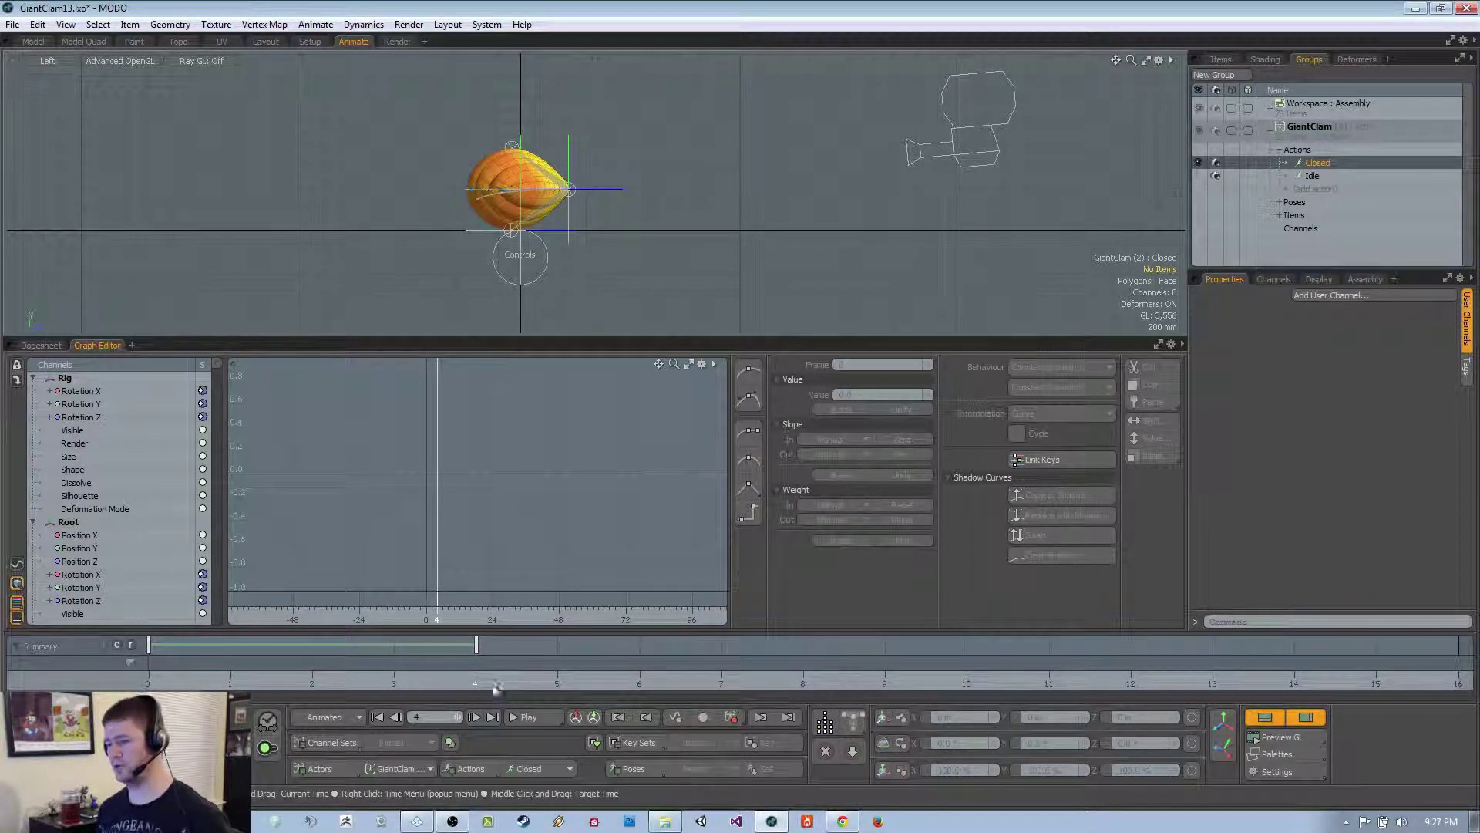
{"action": "left_click", "coordinate": [548, 252]}
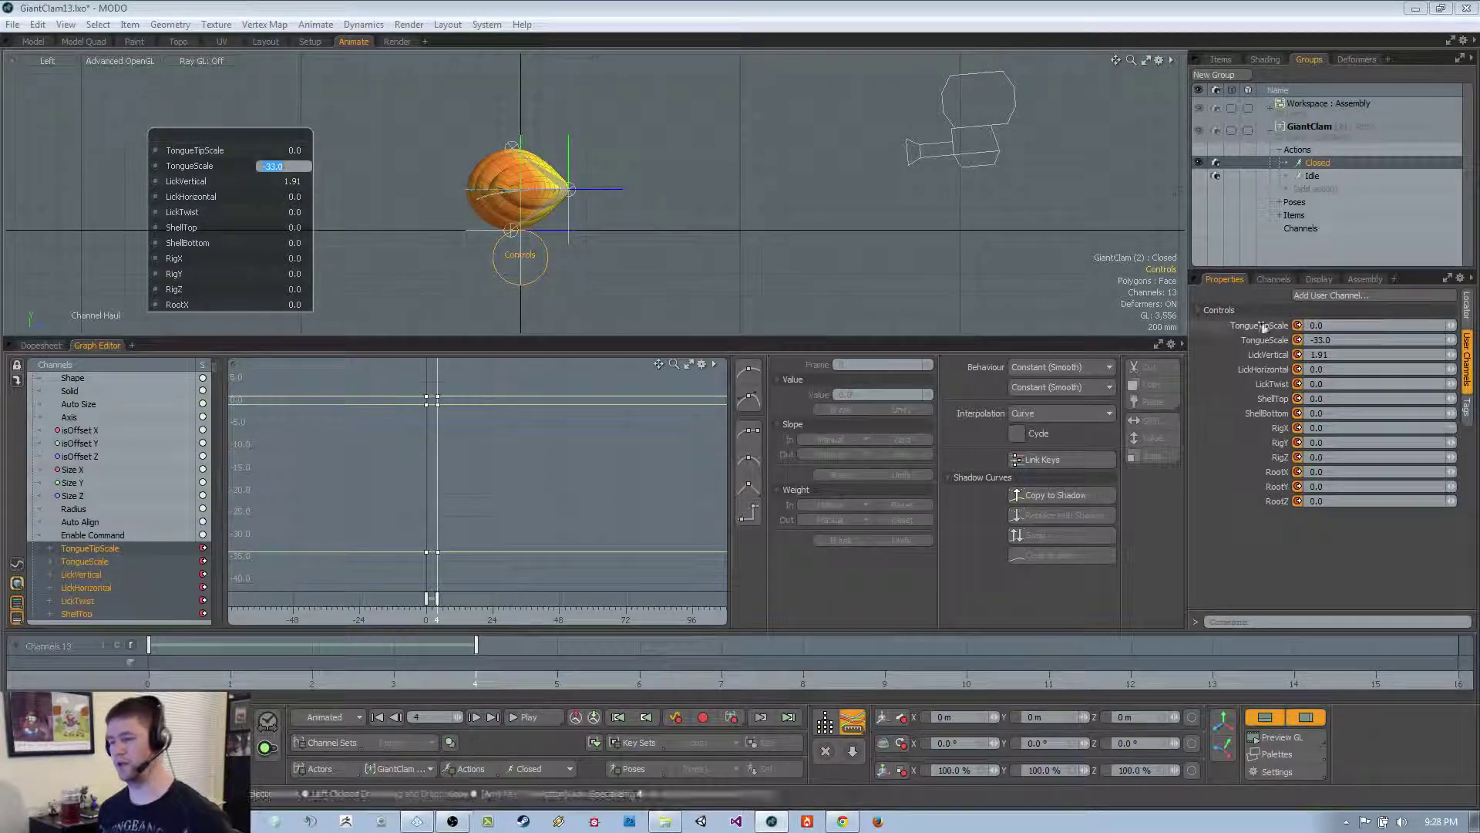
{"action": "left_click", "coordinate": [529, 768]}
{"action": "left_click", "coordinate": [529, 784]}
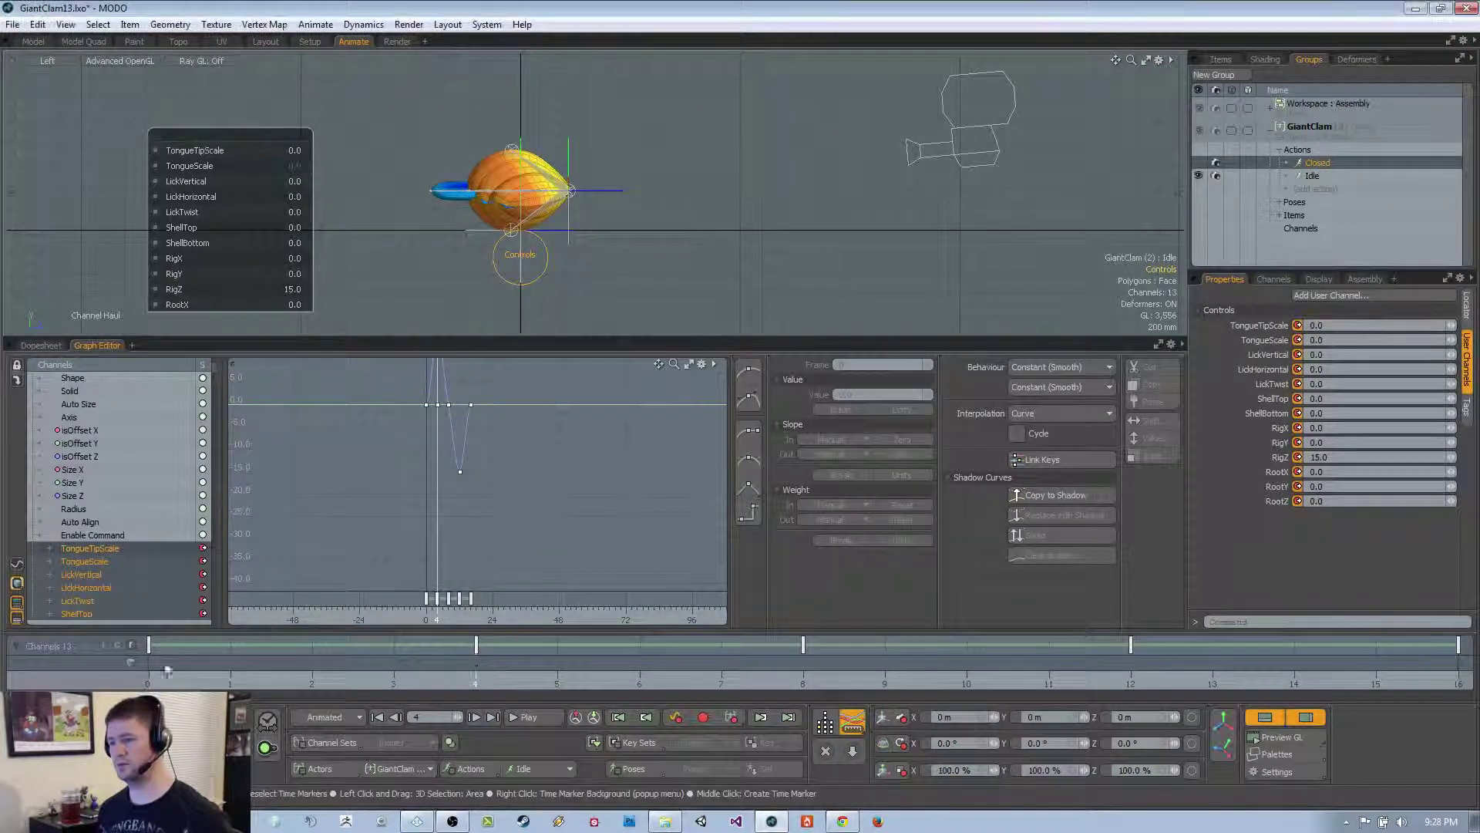
In the Idle action at frame 0, set TongueScale to -33 and LickVertical to 1.91
{"action": "left_click_drag", "start_coordinate": [311, 672], "coordinate": [148, 673]}
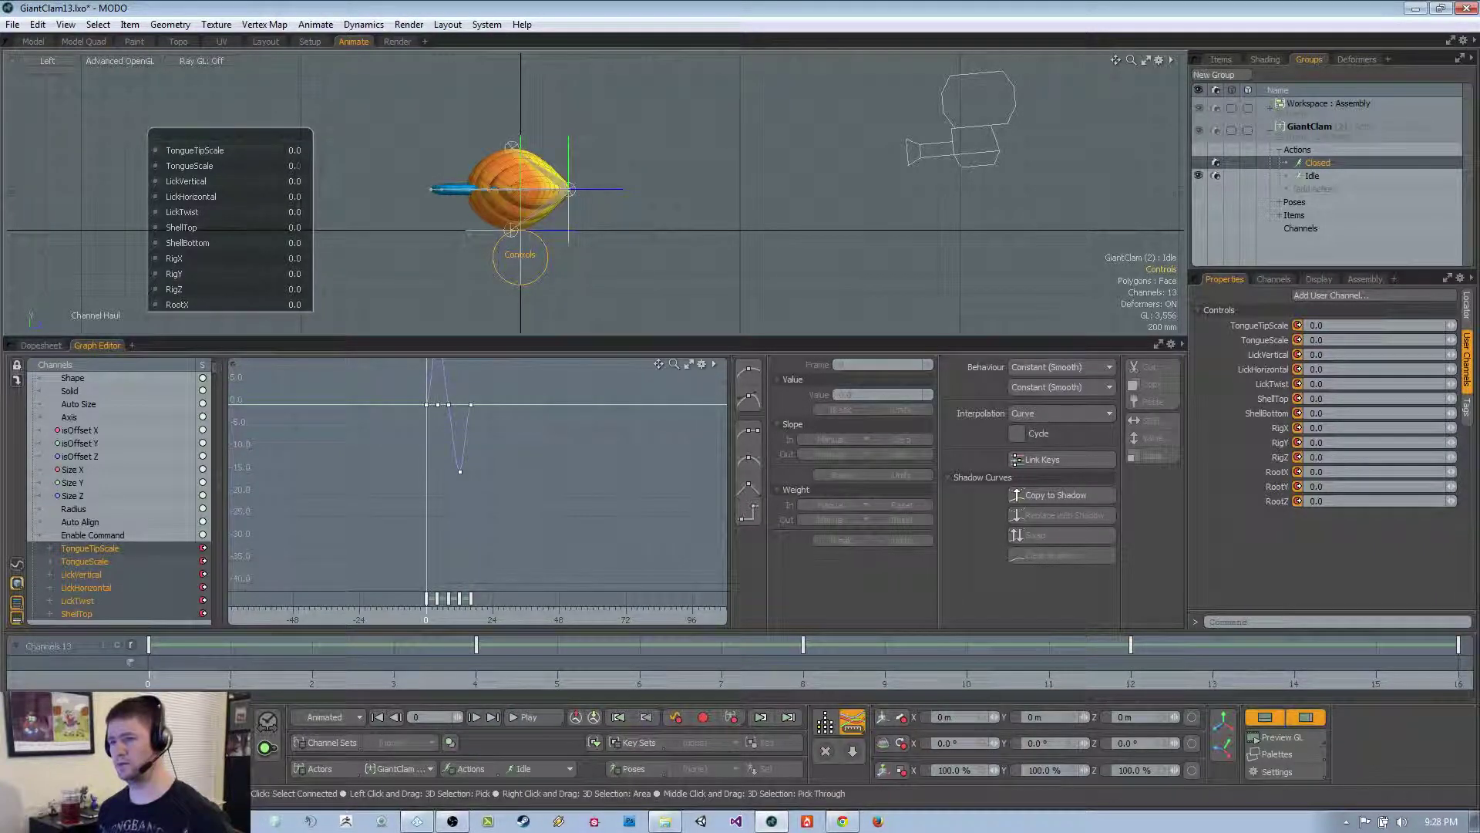
{"action": "left_click", "coordinate": [285, 167]}
{"action": "type", "text": "-33.0"}
{"action": "key", "text": "Return"}
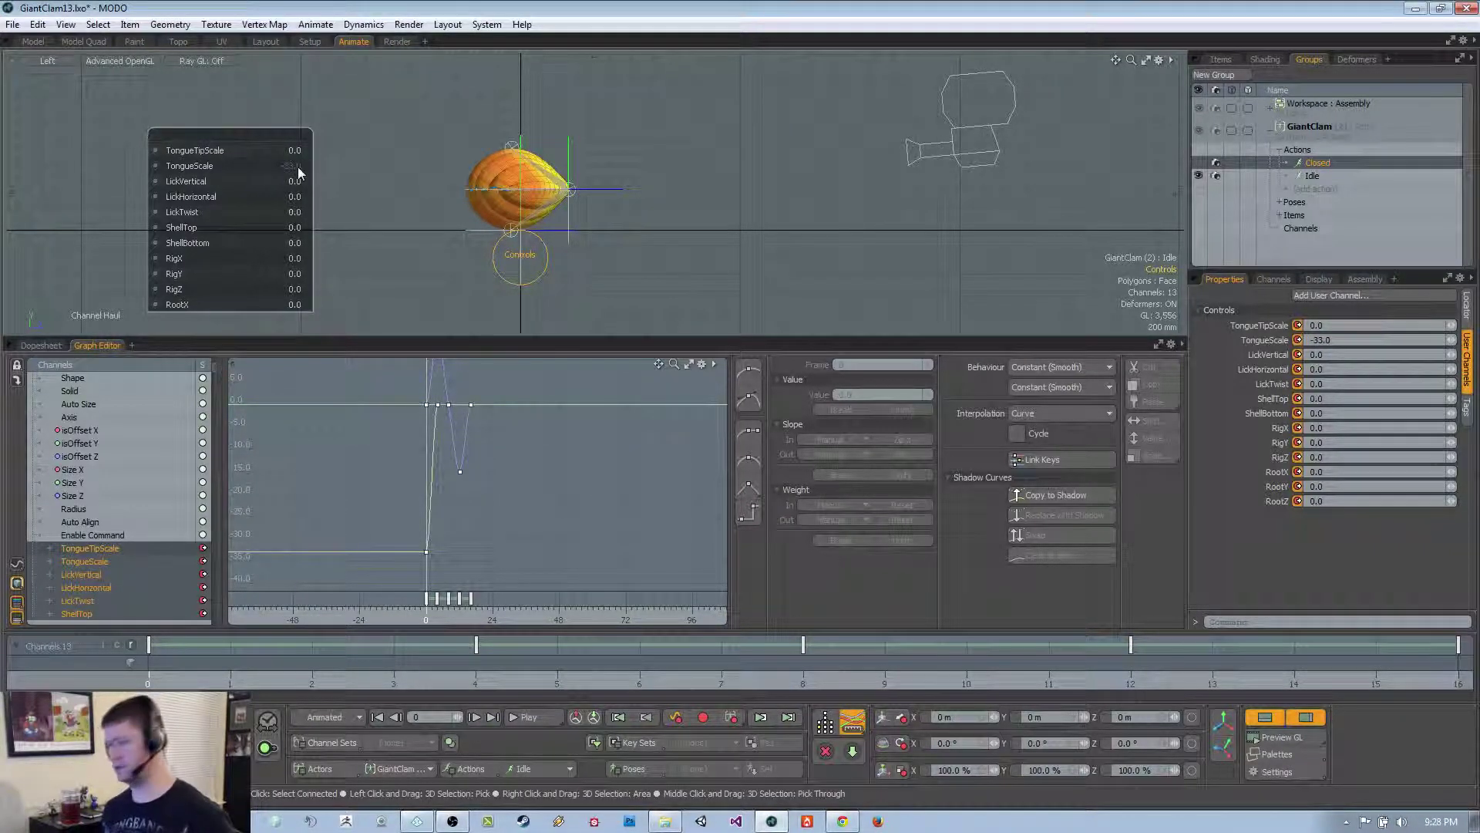
{"action": "left_click", "coordinate": [287, 182]}
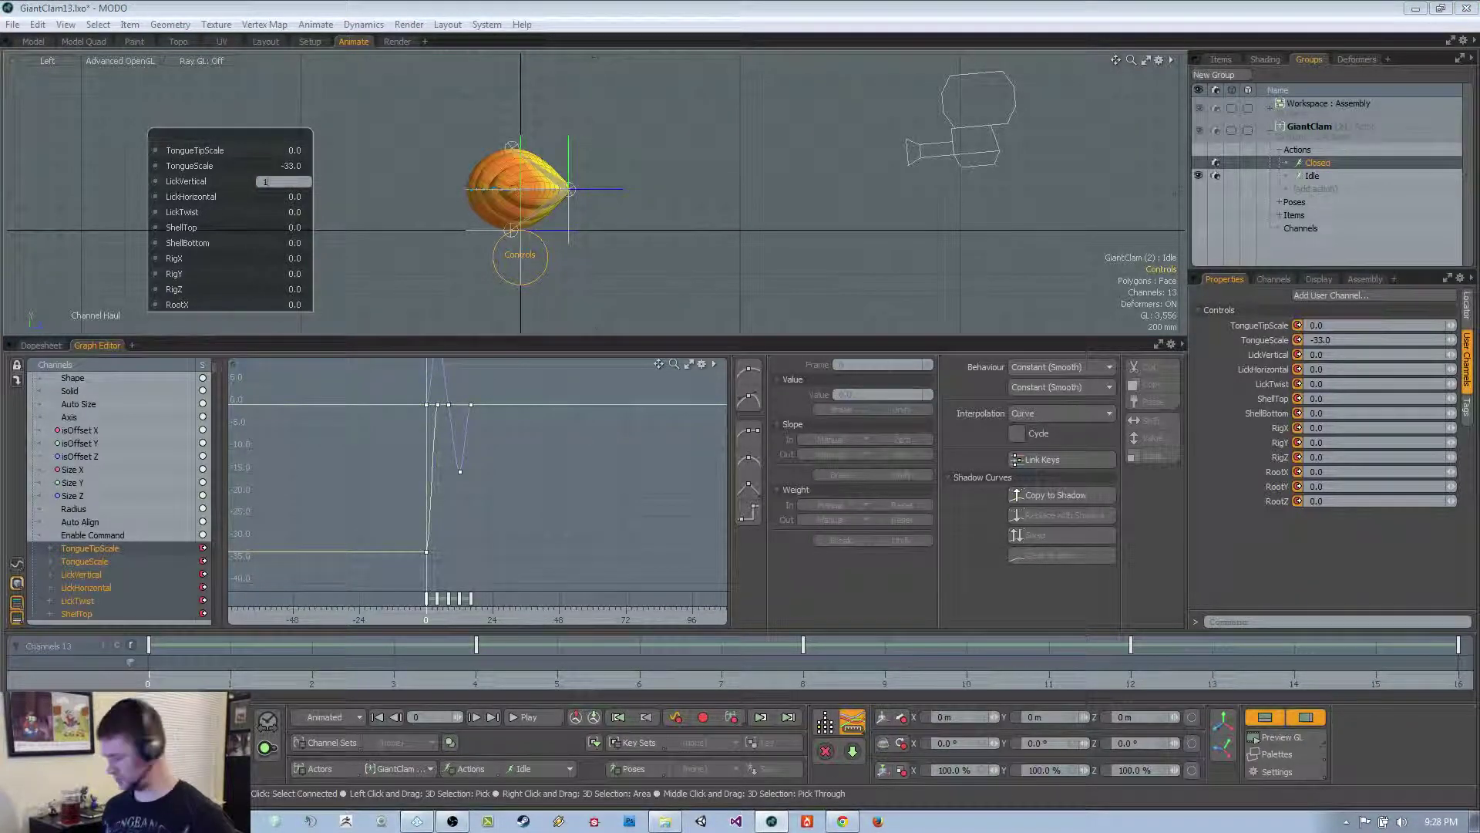
{"action": "type", "text": "1.91"}
{"action": "key", "text": "Return"}
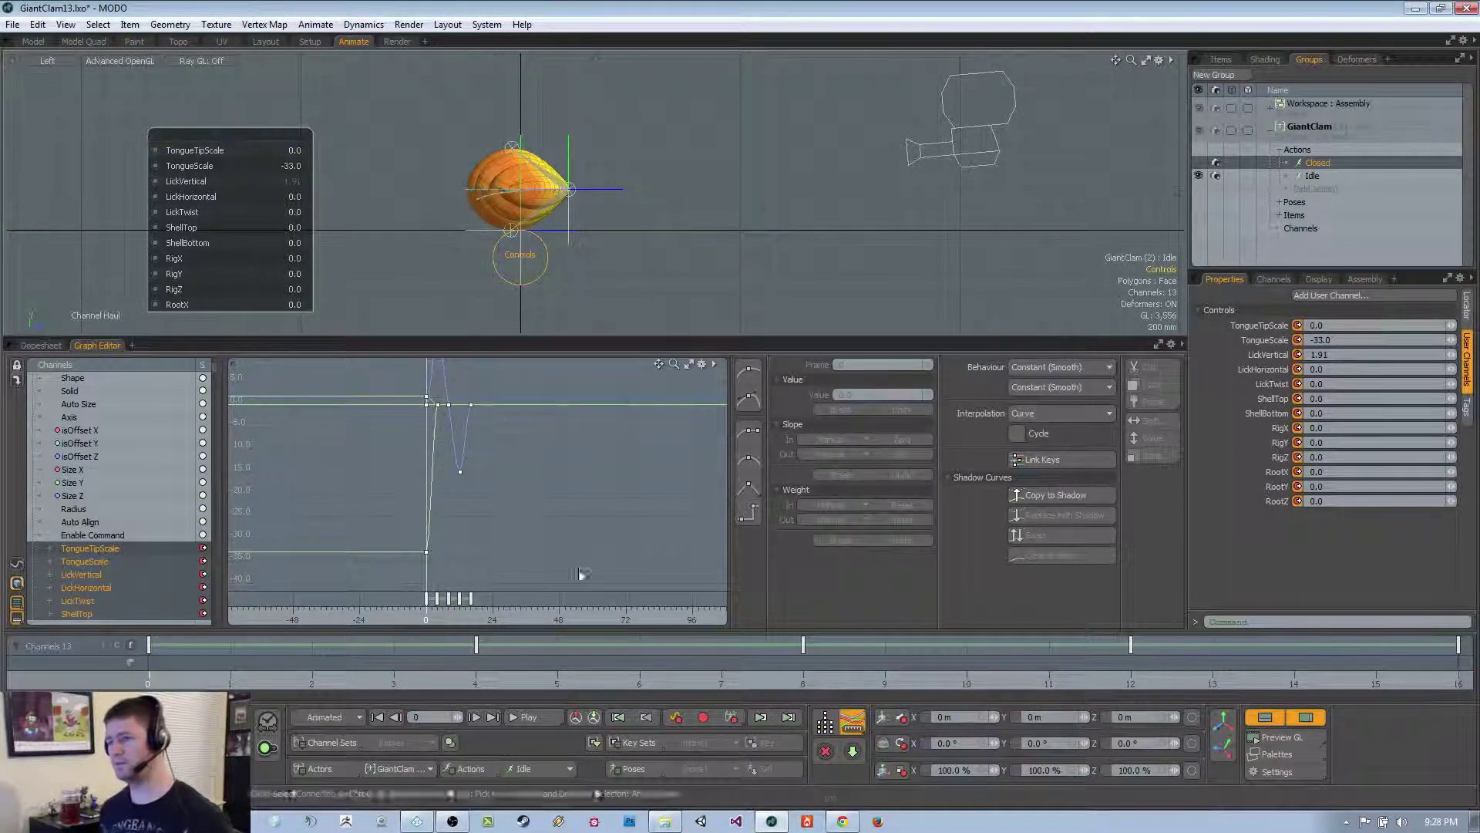
Set TongueScale to -33 at frame 4 of the Idle action
{"action": "left_click", "coordinate": [1130, 684]}
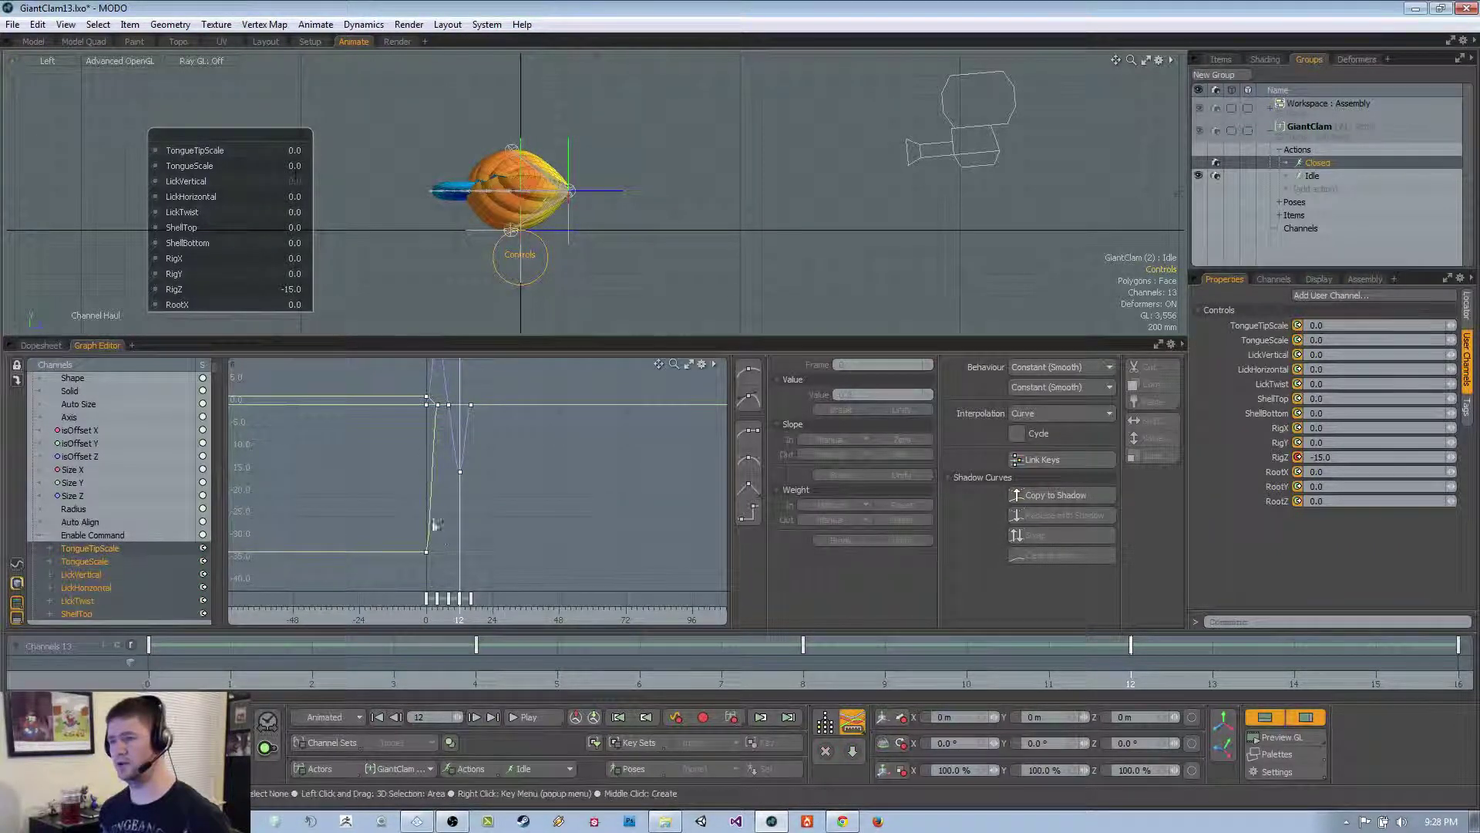
{"action": "left_click", "coordinate": [478, 678]}
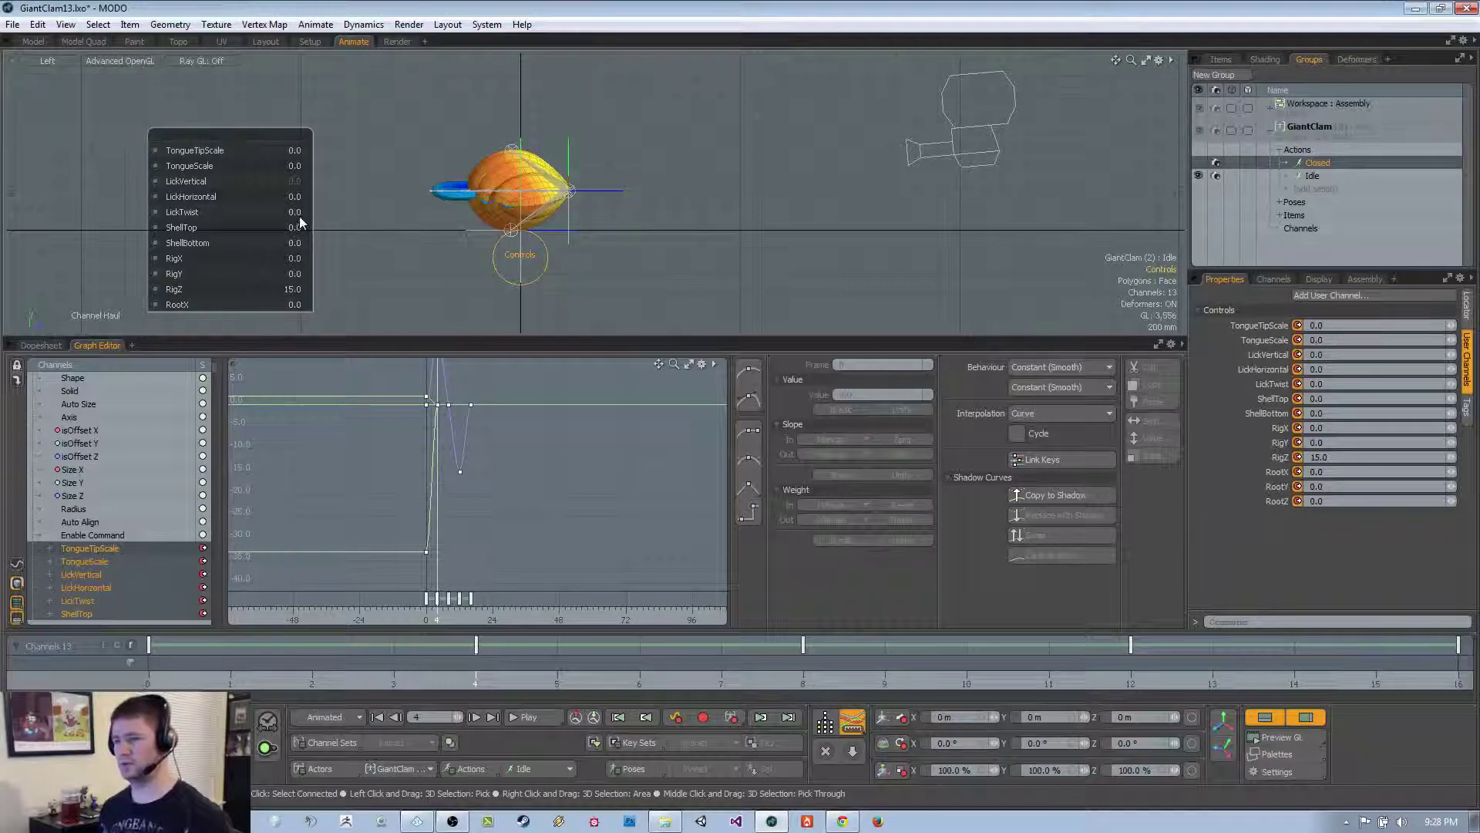
{"action": "left_click", "coordinate": [304, 168]}
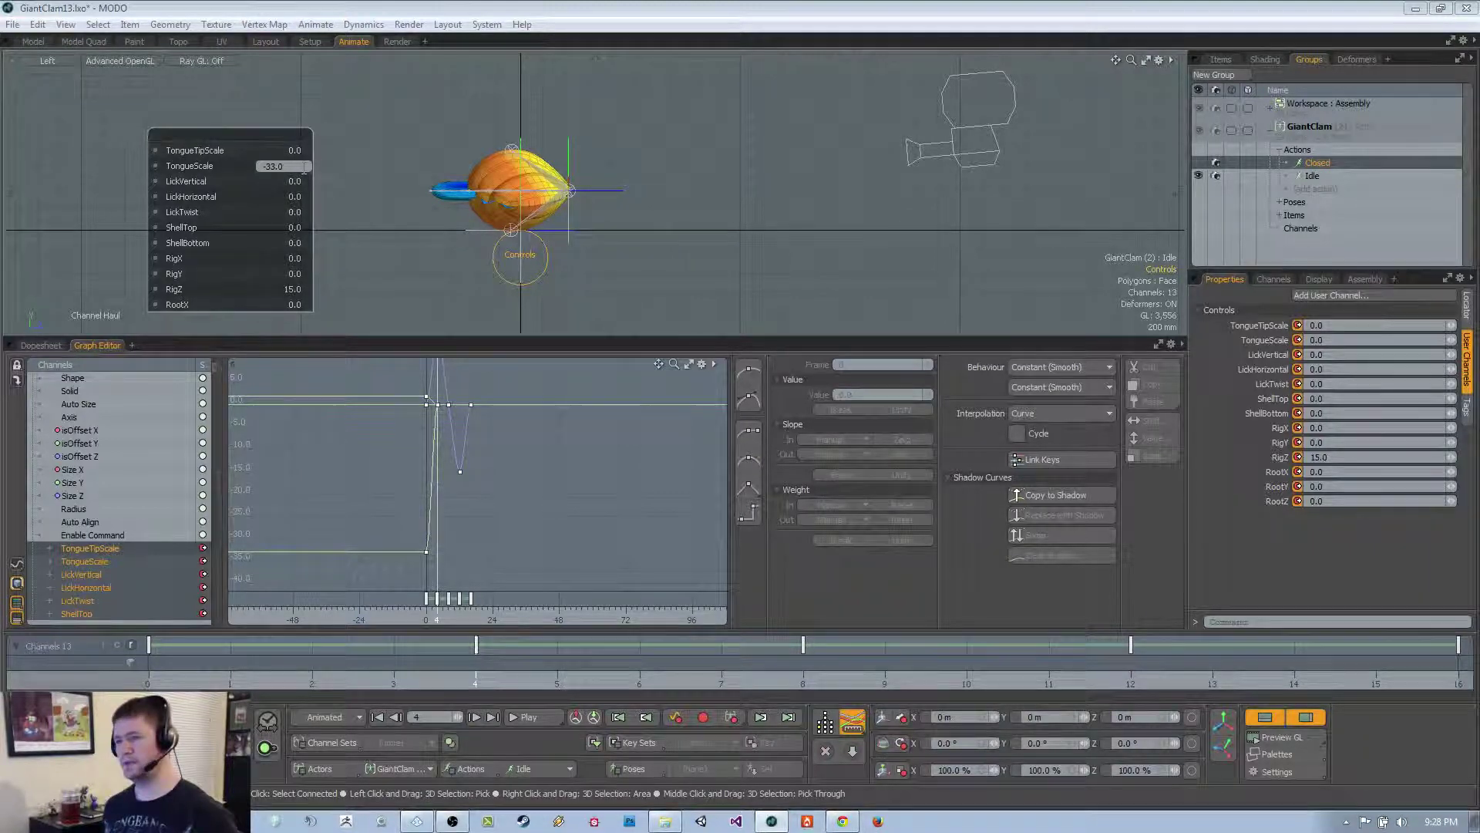
{"action": "key", "text": "Return"}
{"action": "key", "text": "Up"}
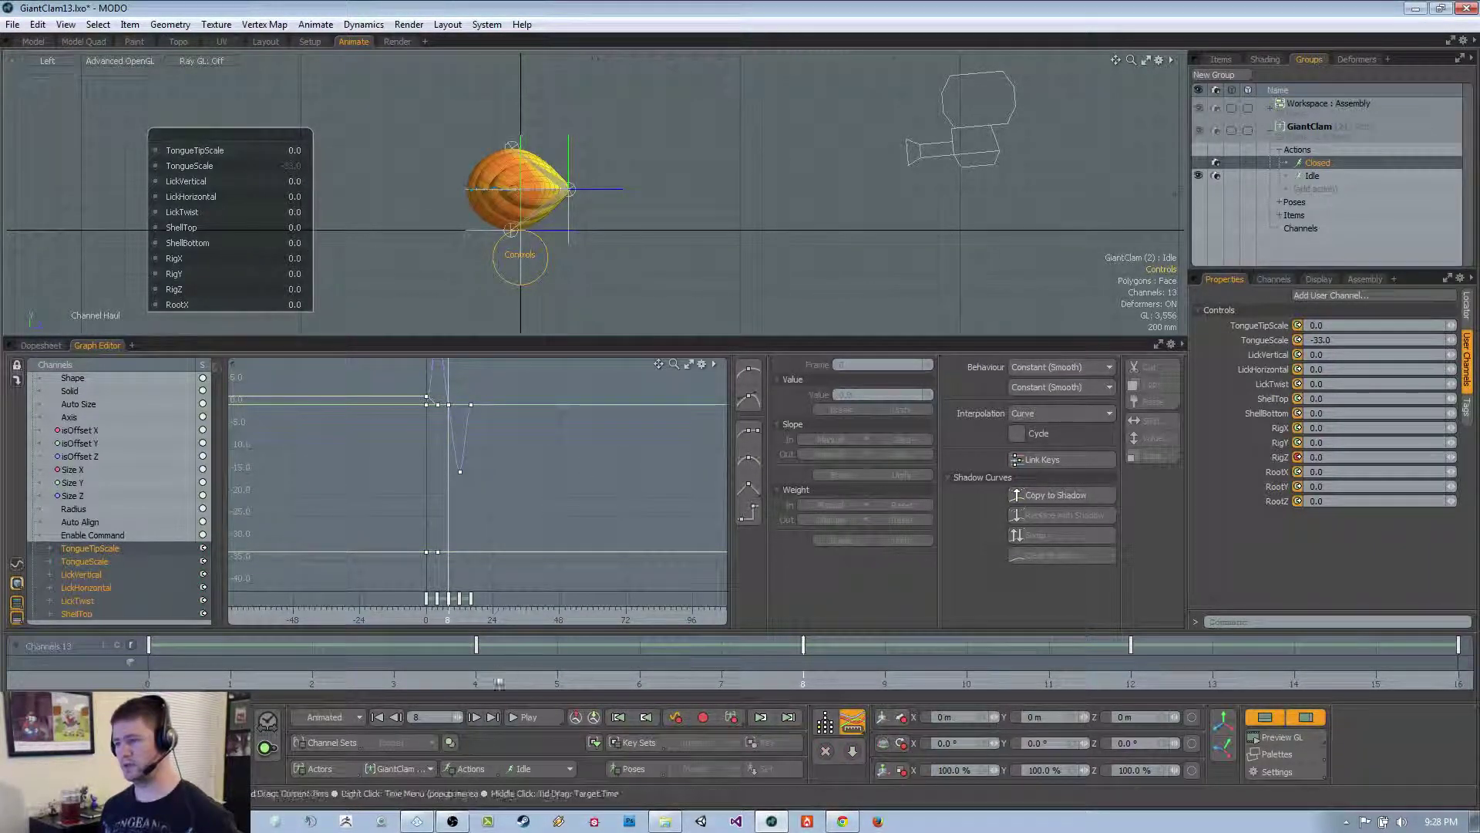
At frame 16 of the Idle action, set TongueScale to -33 and LickVertical to 1.91
{"action": "left_click", "coordinate": [509, 685]}
{"action": "left_click", "coordinate": [790, 685]}
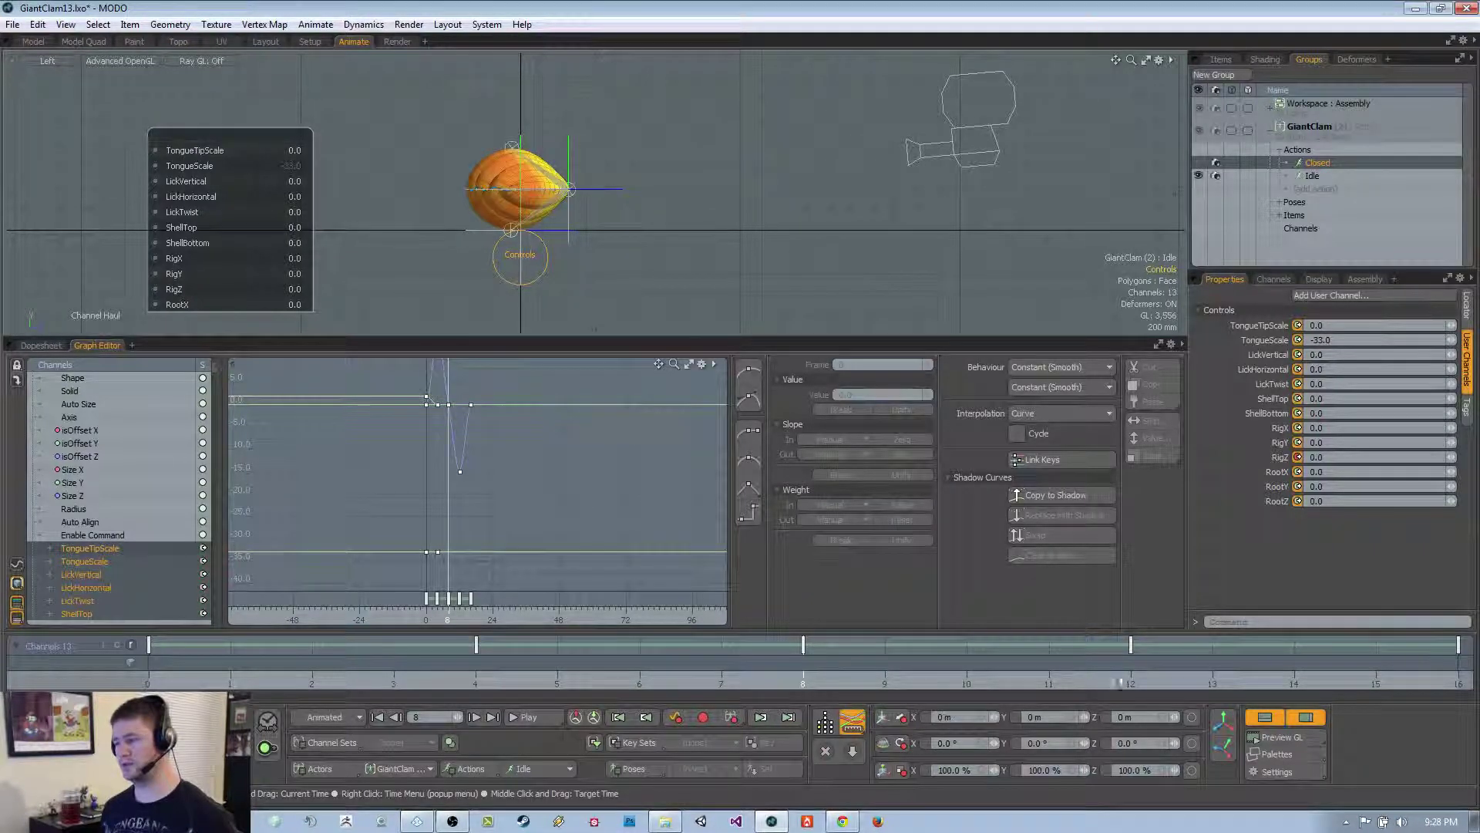
{"action": "left_click", "coordinate": [1127, 684]}
{"action": "left_click", "coordinate": [1455, 685]}
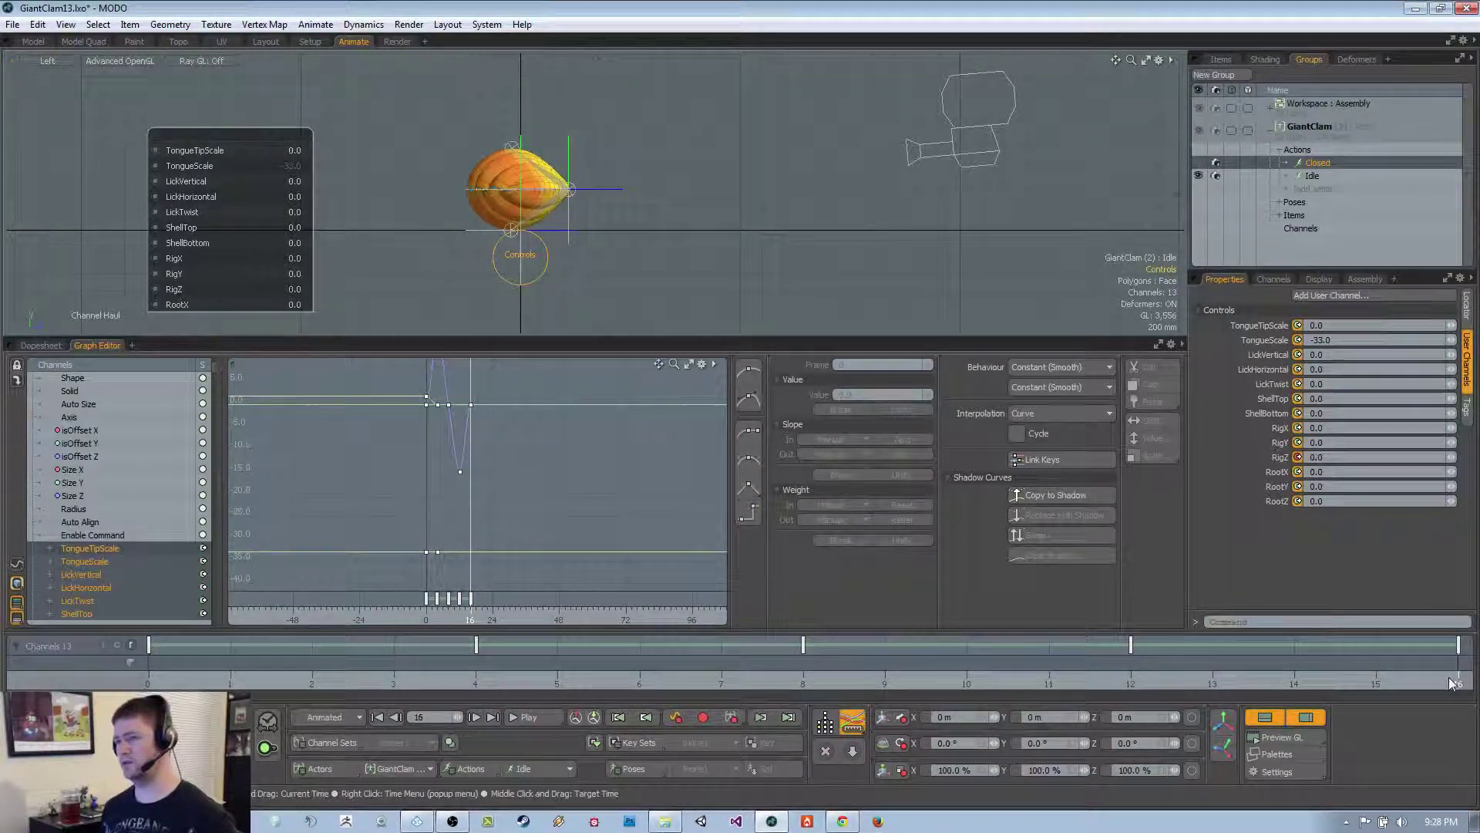
{"action": "left_click", "coordinate": [287, 167]}
{"action": "key", "text": "Return"}
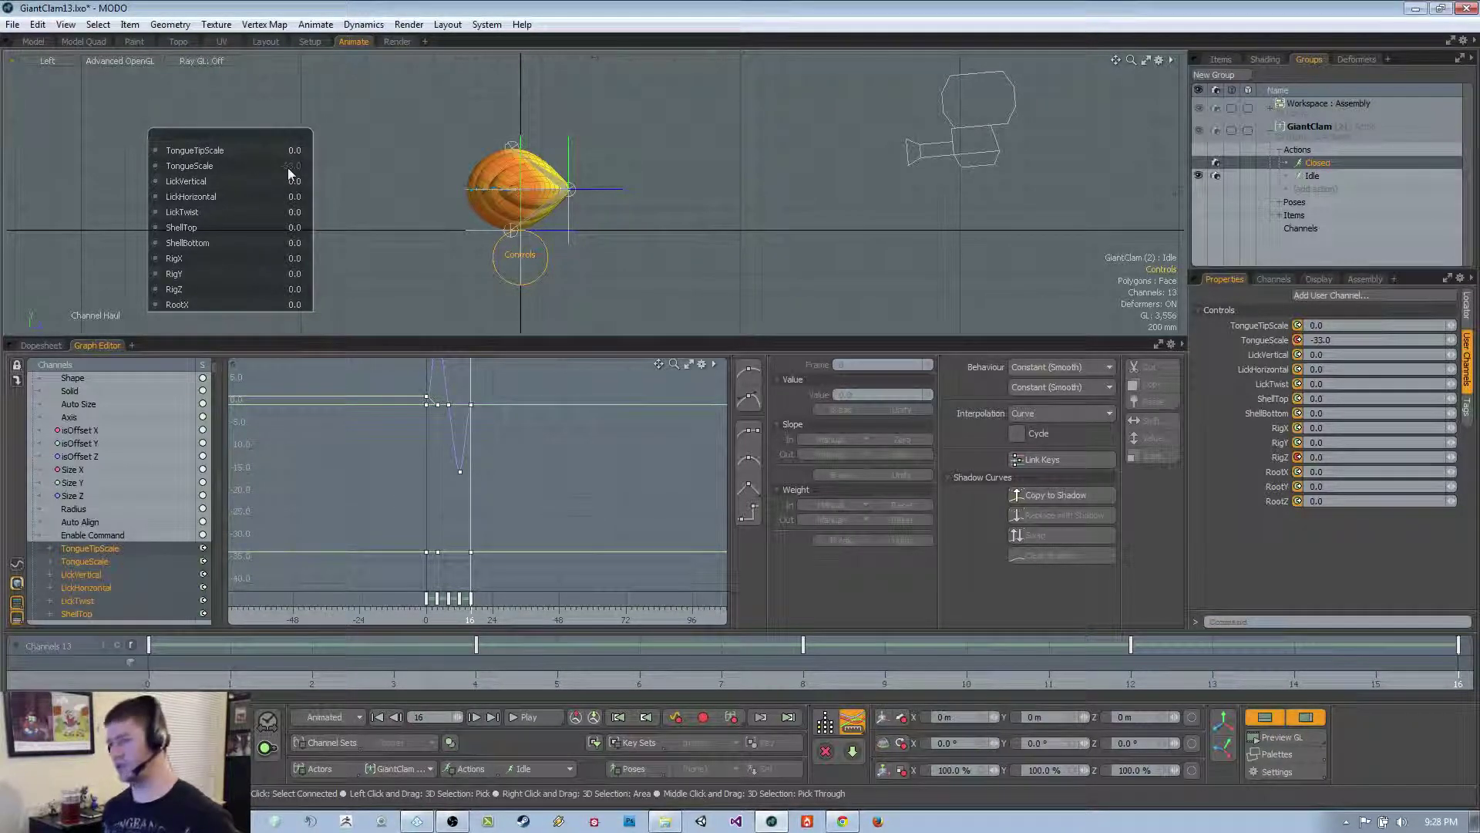
{"action": "left_click", "coordinate": [276, 183]}
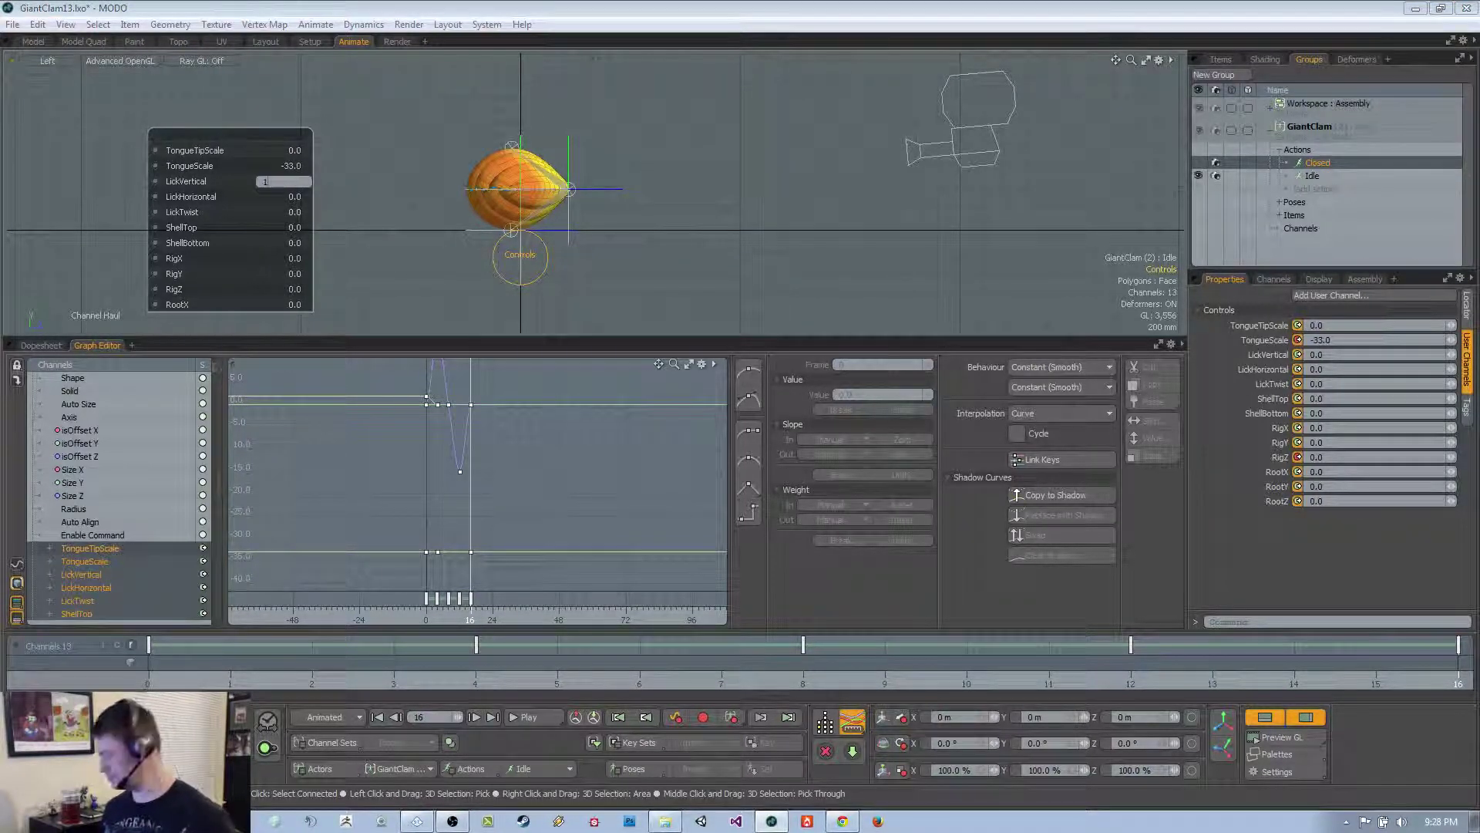
{"action": "key", "text": "BackSpace"}
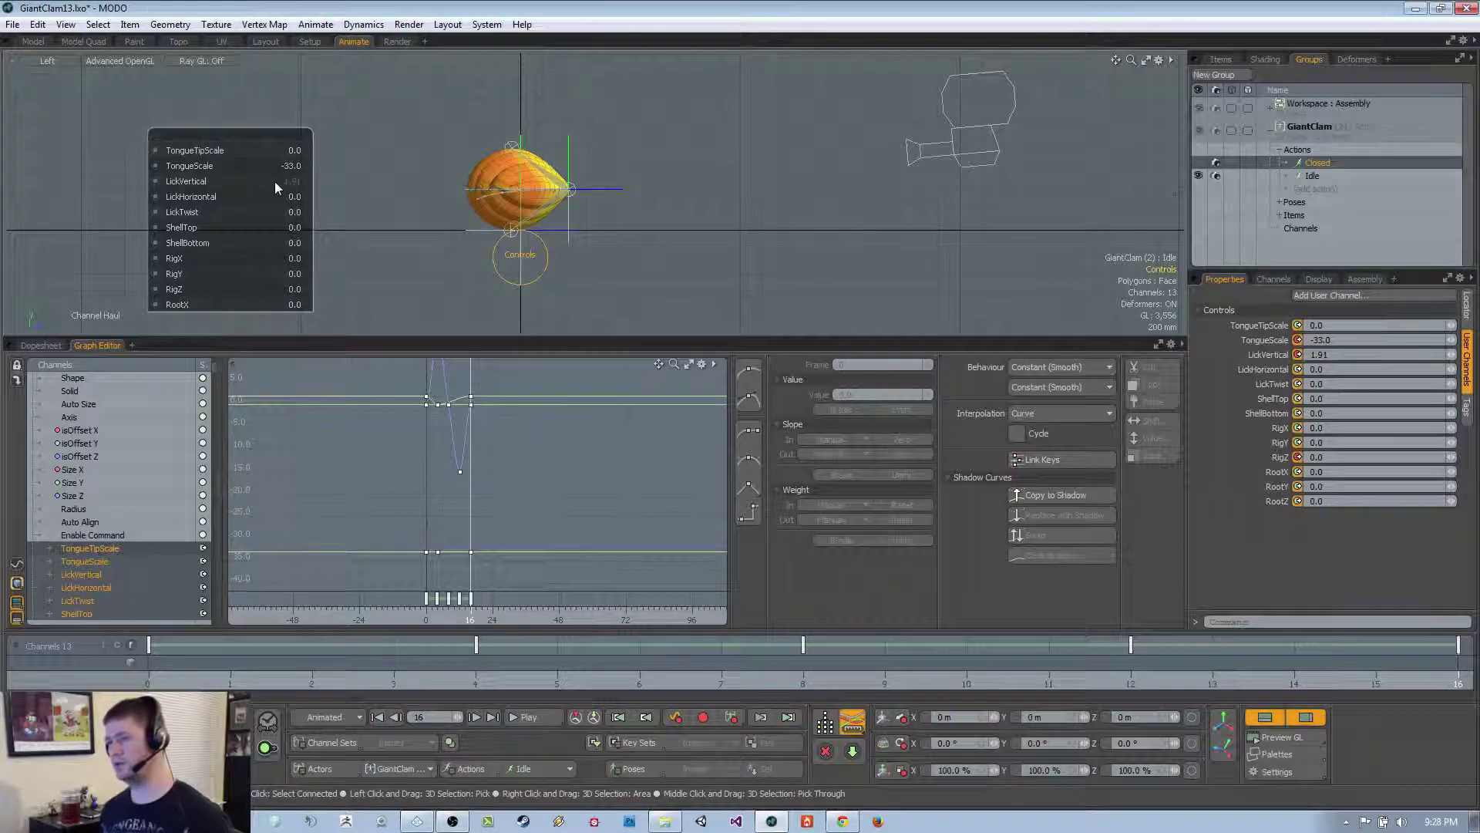
Set LickVertical to 1.91 at frames 12 and 4 of the Idle action
{"action": "left_click", "coordinate": [1129, 683]}
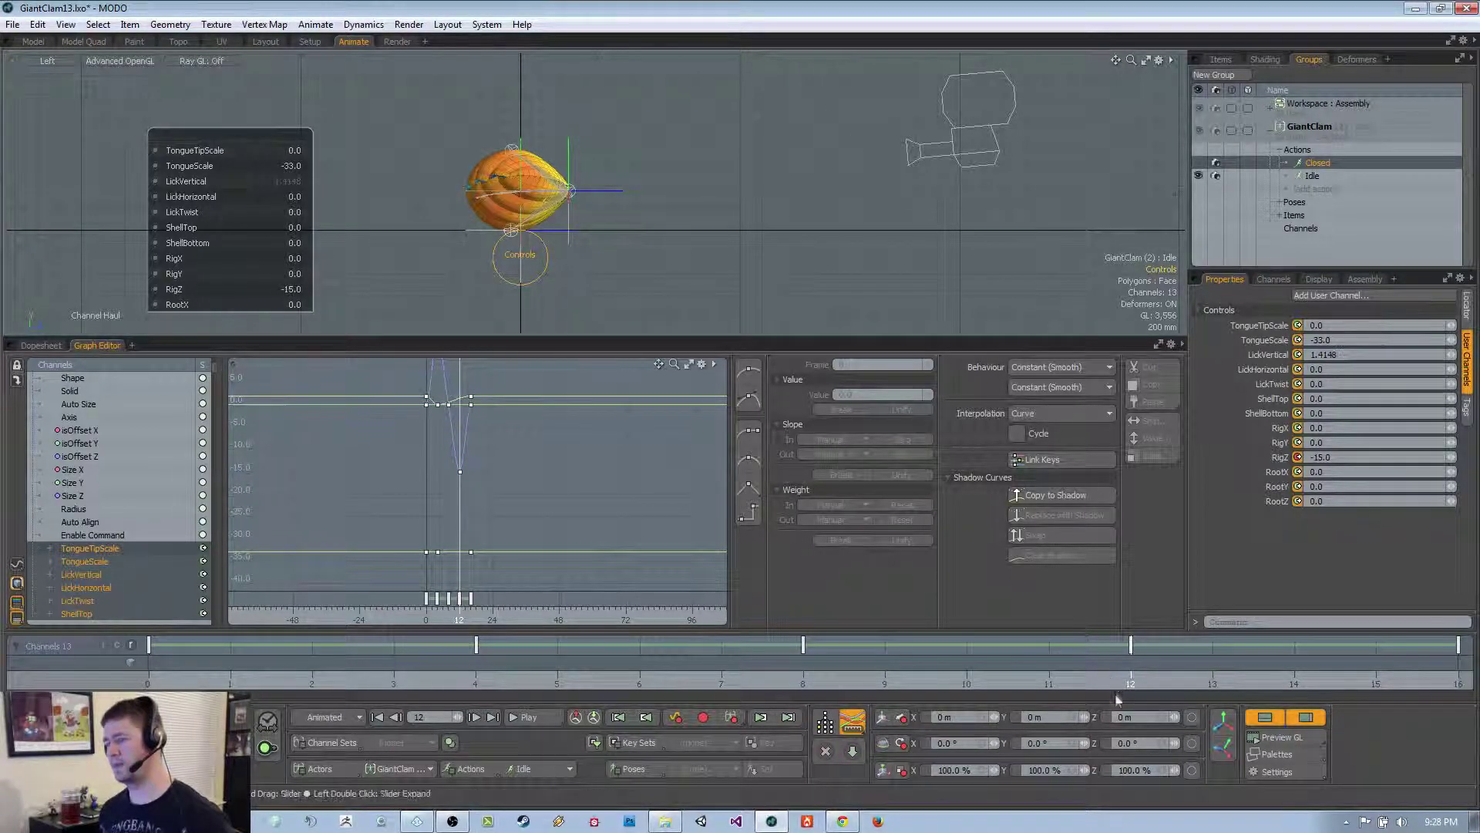
{"action": "left_click", "coordinate": [293, 180]}
{"action": "type", "text": "1.91"}
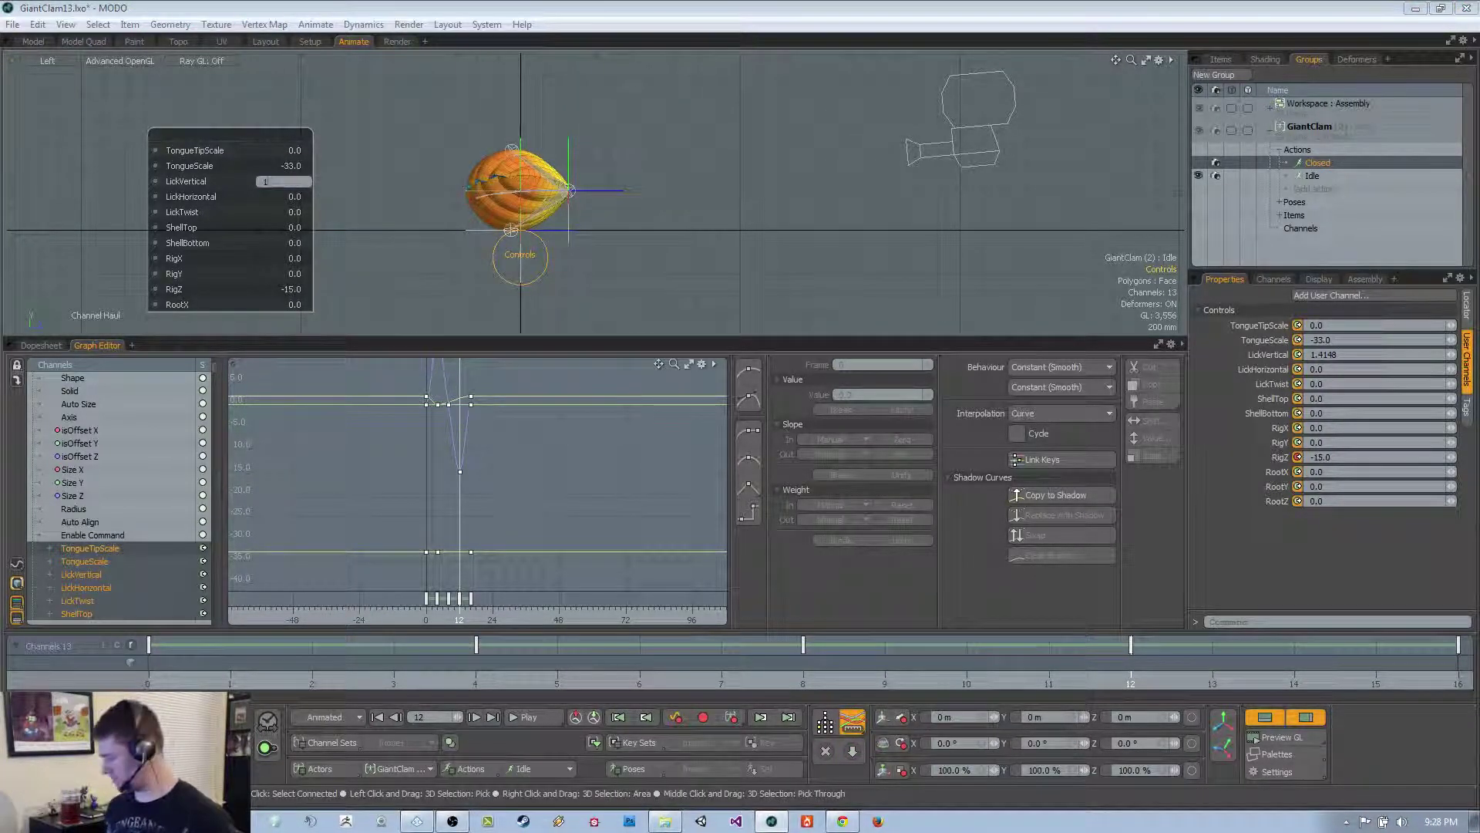
{"action": "key", "text": "Return"}
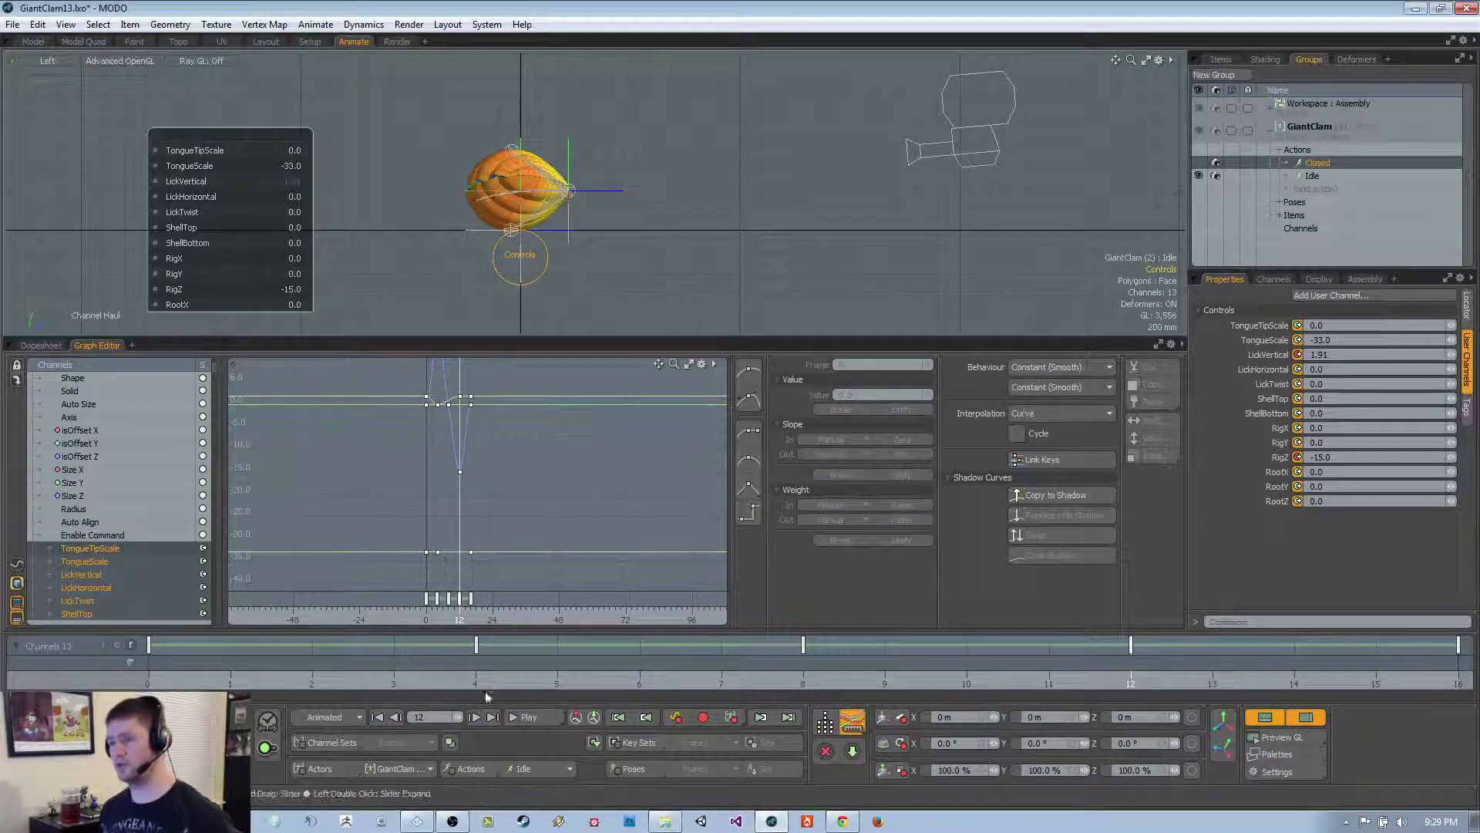
{"action": "key", "text": "Down"}
{"action": "key", "text": "Down"}
{"action": "left_click", "coordinate": [291, 180]}
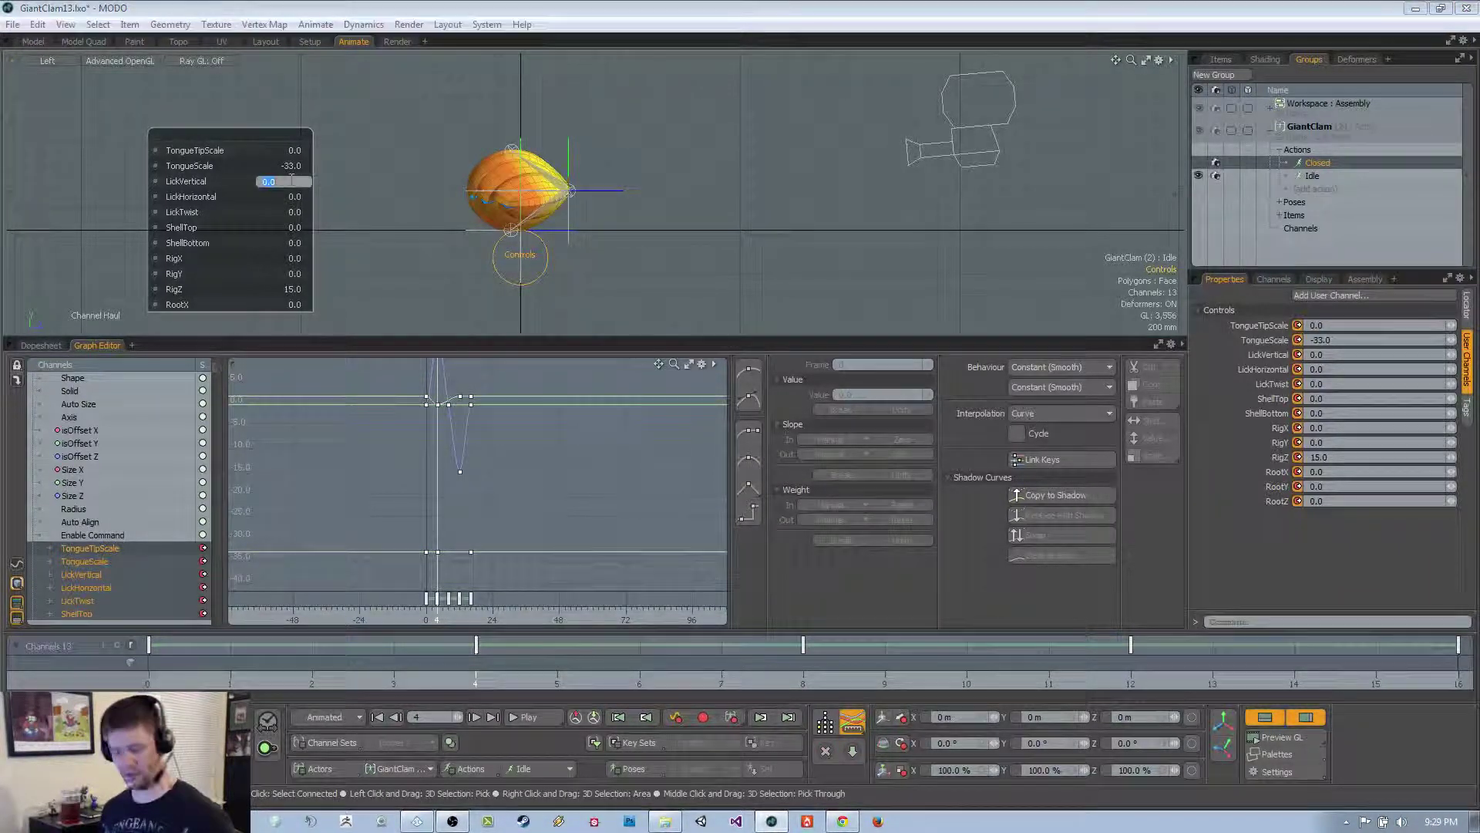
{"action": "type", "text": "1.91"}
{"action": "key", "text": "Return"}
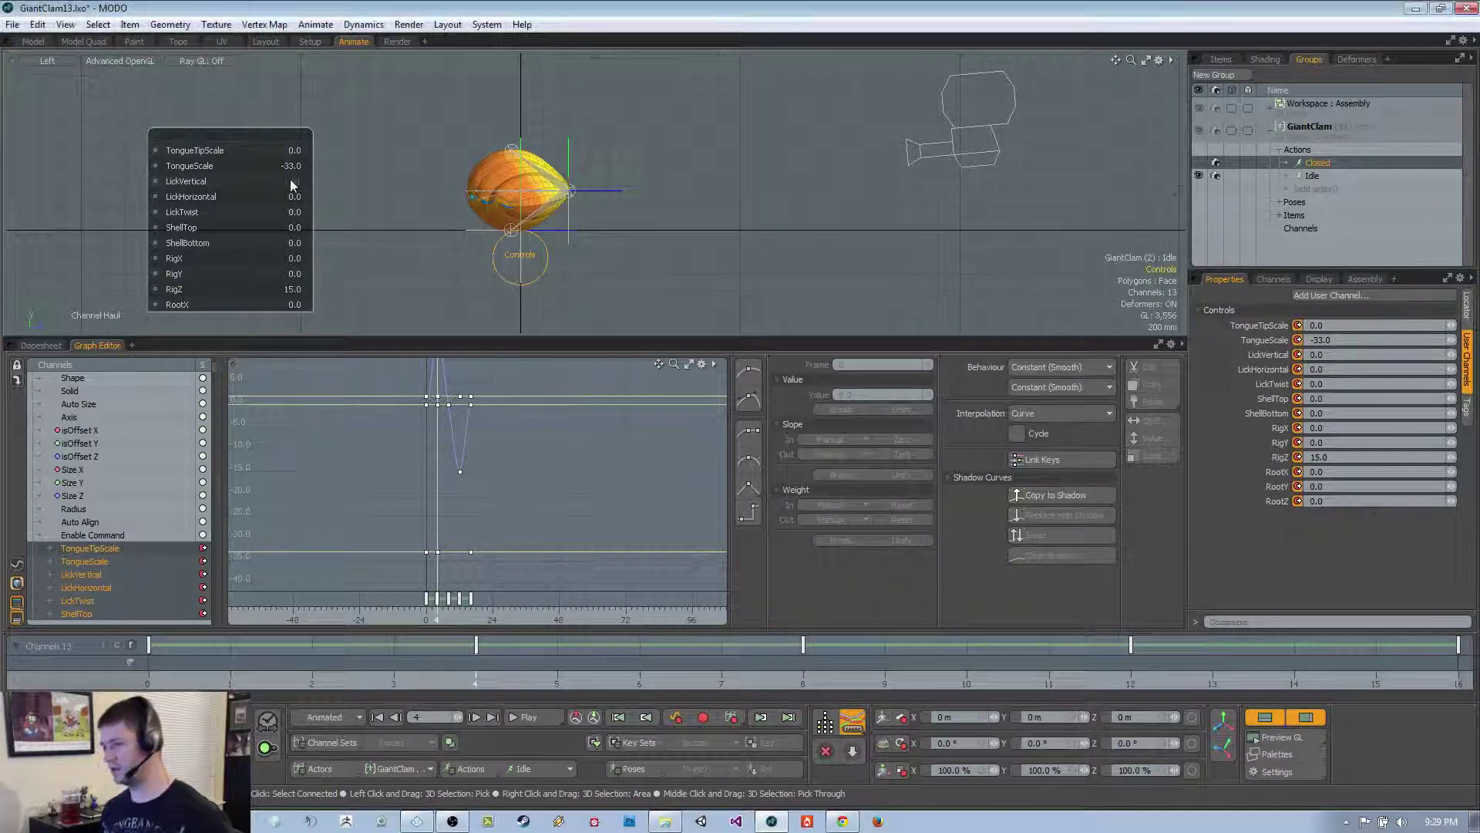
Step through the Idle keyframes to check the tongue and shell poses, and deselect the Controls item
{"action": "key", "text": "Up"}
{"action": "key", "text": "Up"}
{"action": "key", "text": "Up"}
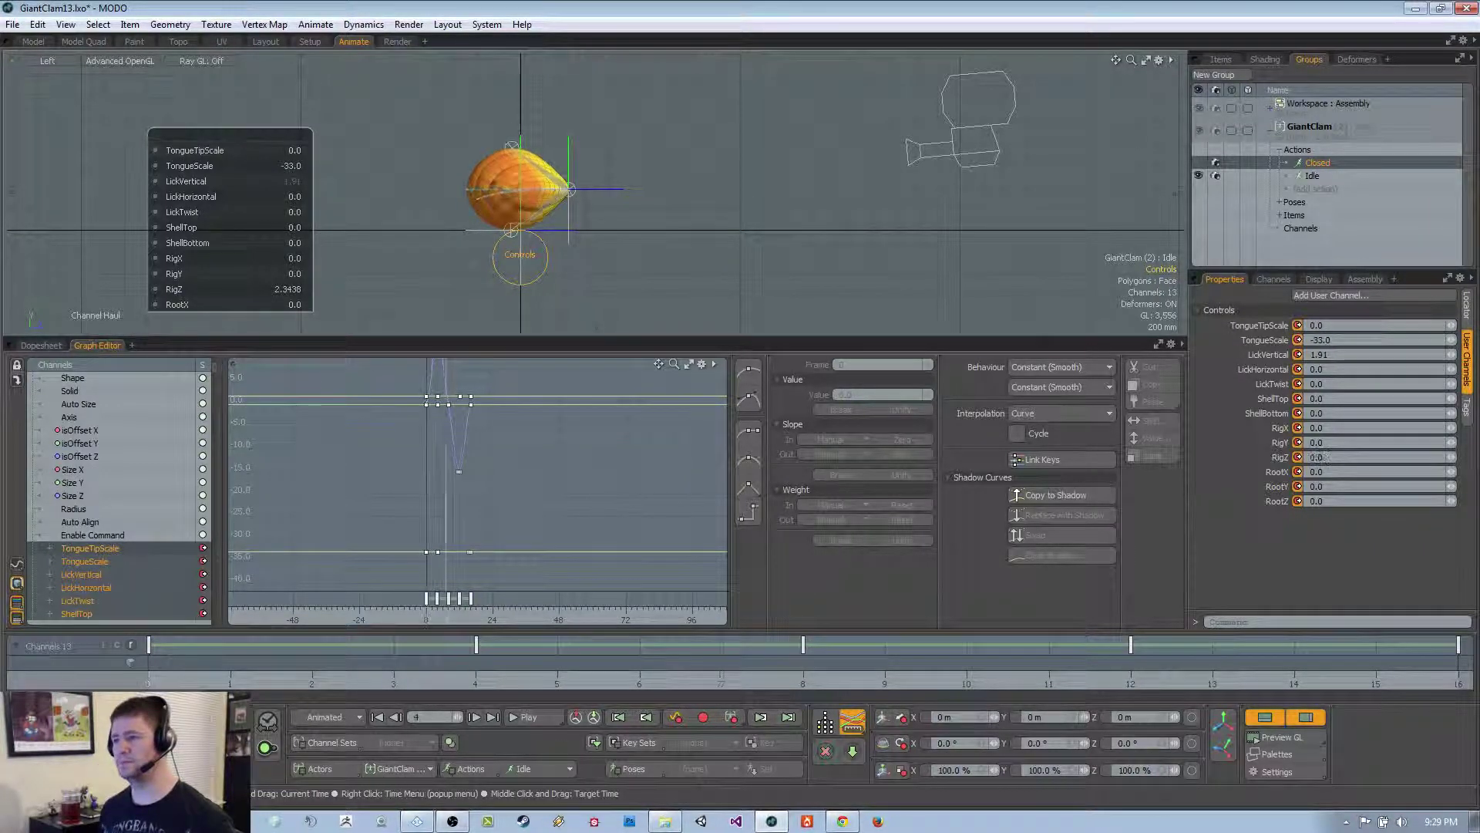
{"action": "key", "text": "Down"}
{"action": "key", "text": "Down"}
{"action": "key", "text": "Down"}
{"action": "key", "text": "Down"}
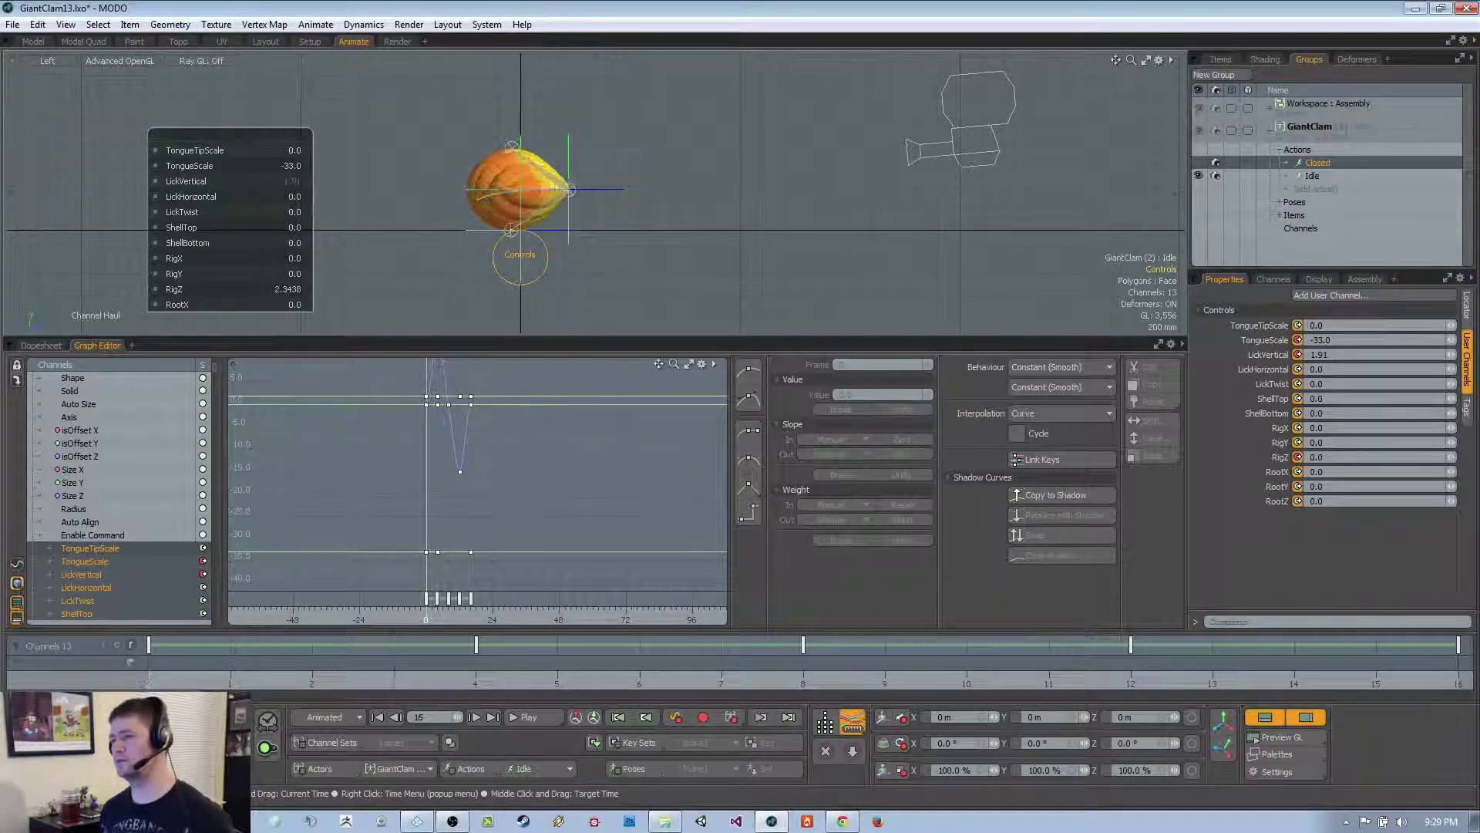
{"action": "left_click_drag", "start_coordinate": [1131, 60], "coordinate": [1131, 69]}
{"action": "left_click", "coordinate": [641, 285]}
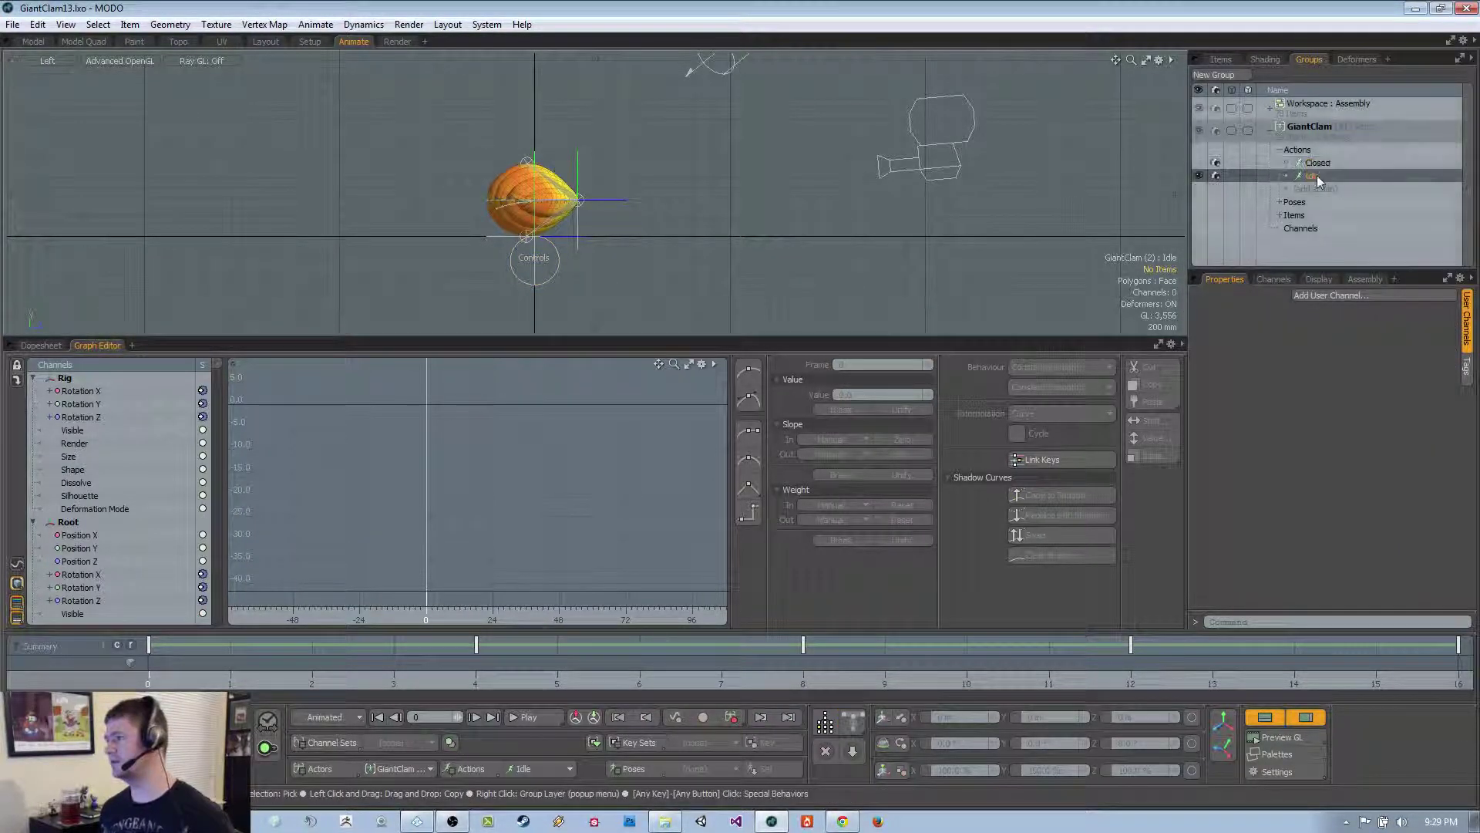
Duplicate the Closed action under the name Punch and switch the actor's active action to Closed
{"action": "left_click_drag", "start_coordinate": [1318, 163], "coordinate": [1334, 177]}
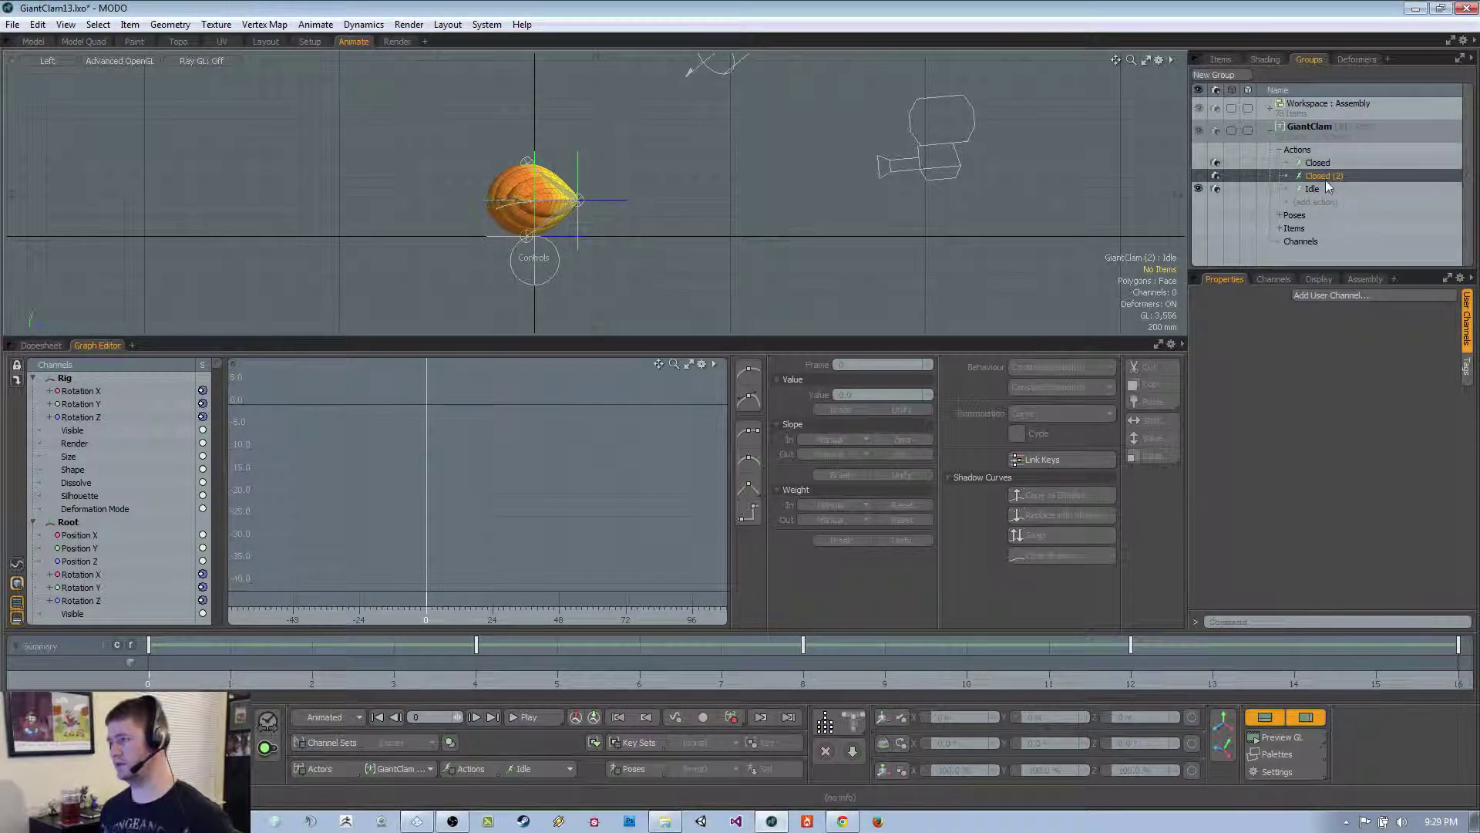
{"action": "double_click", "coordinate": [1319, 178]}
{"action": "type", "text": "Punc"}
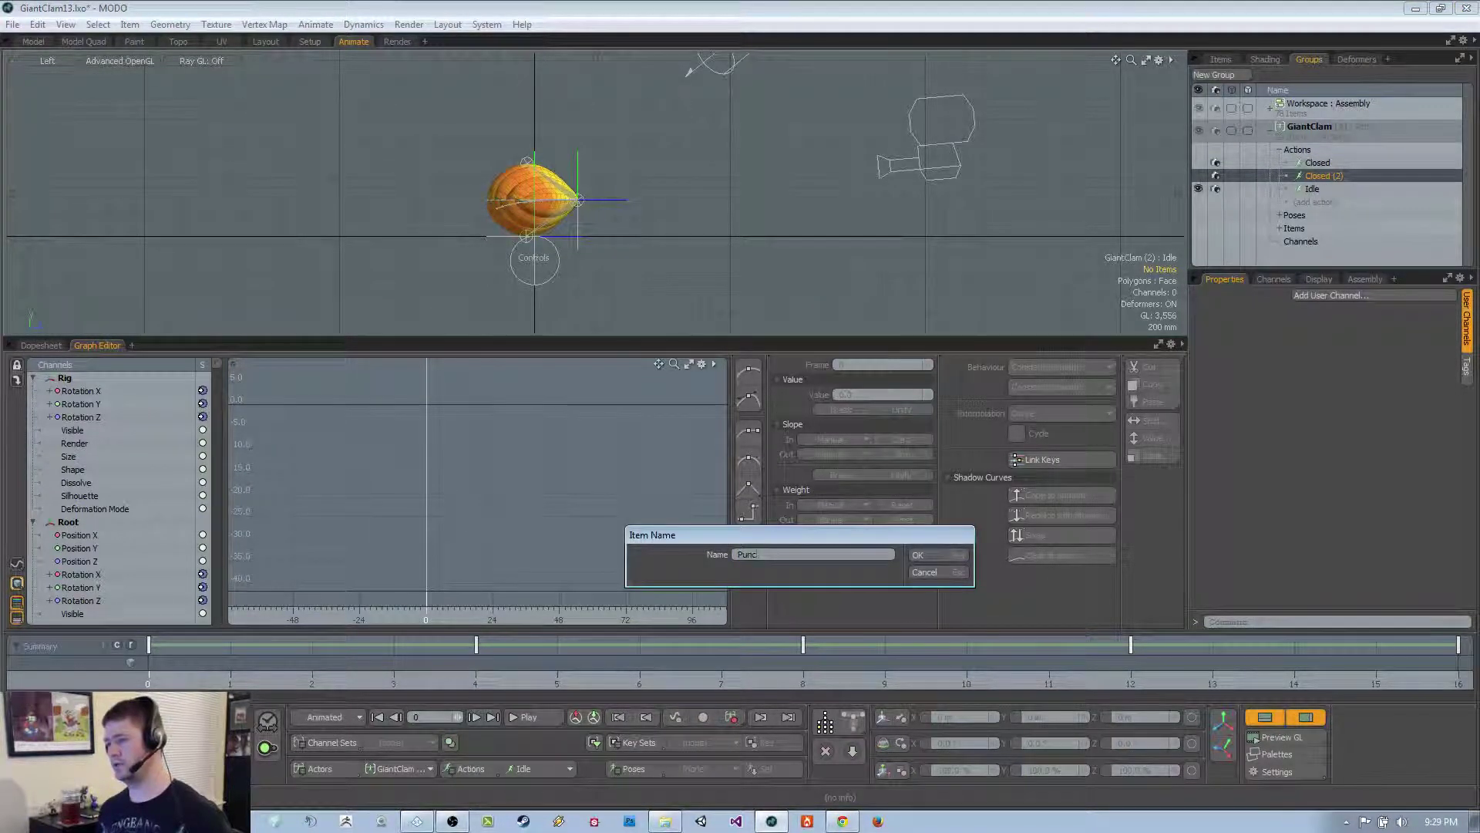
{"action": "type", "text": "h"}
{"action": "key", "text": "Return"}
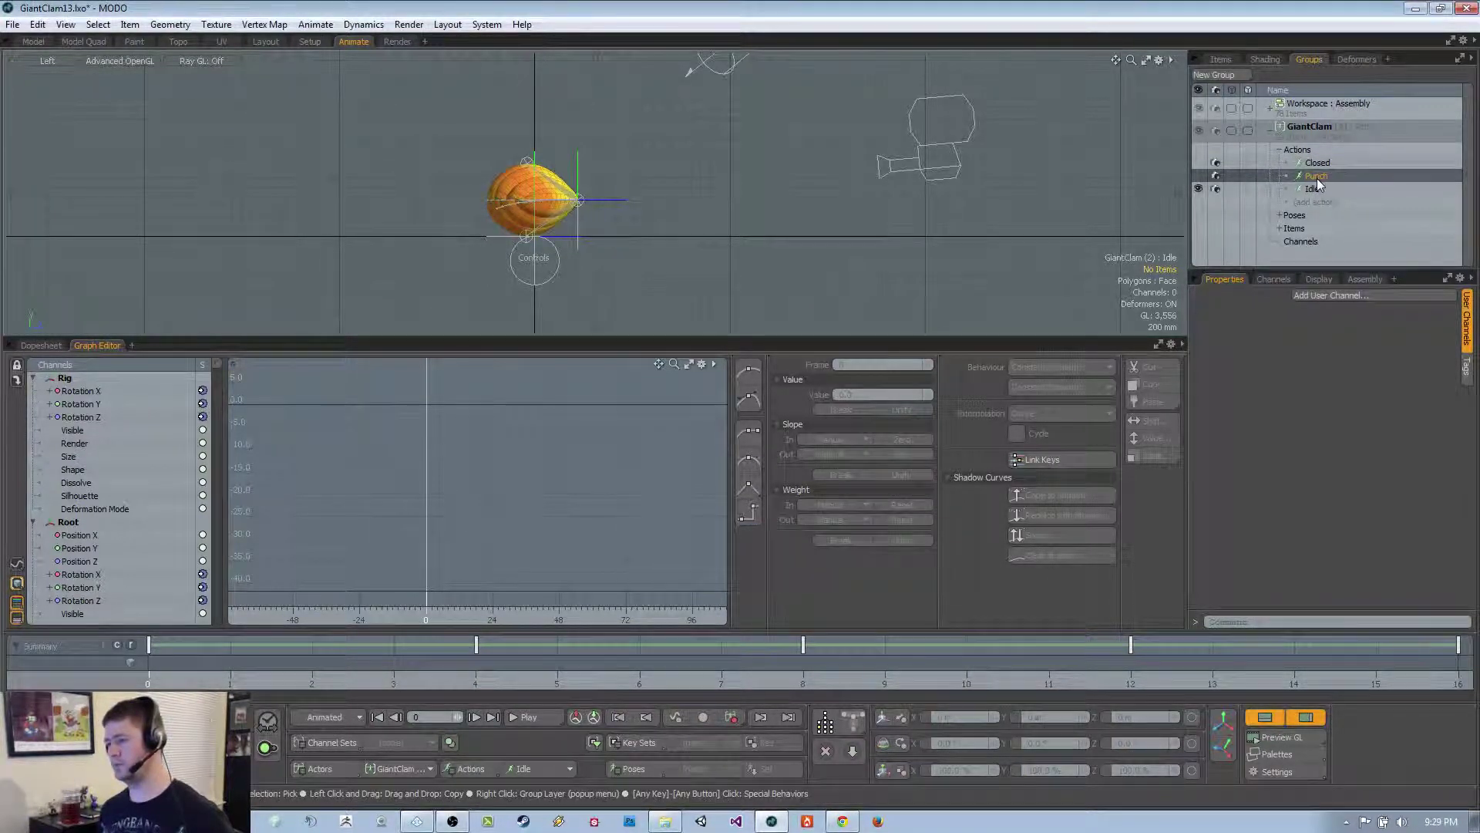
{"action": "left_click", "coordinate": [540, 768]}
{"action": "left_click", "coordinate": [532, 737]}
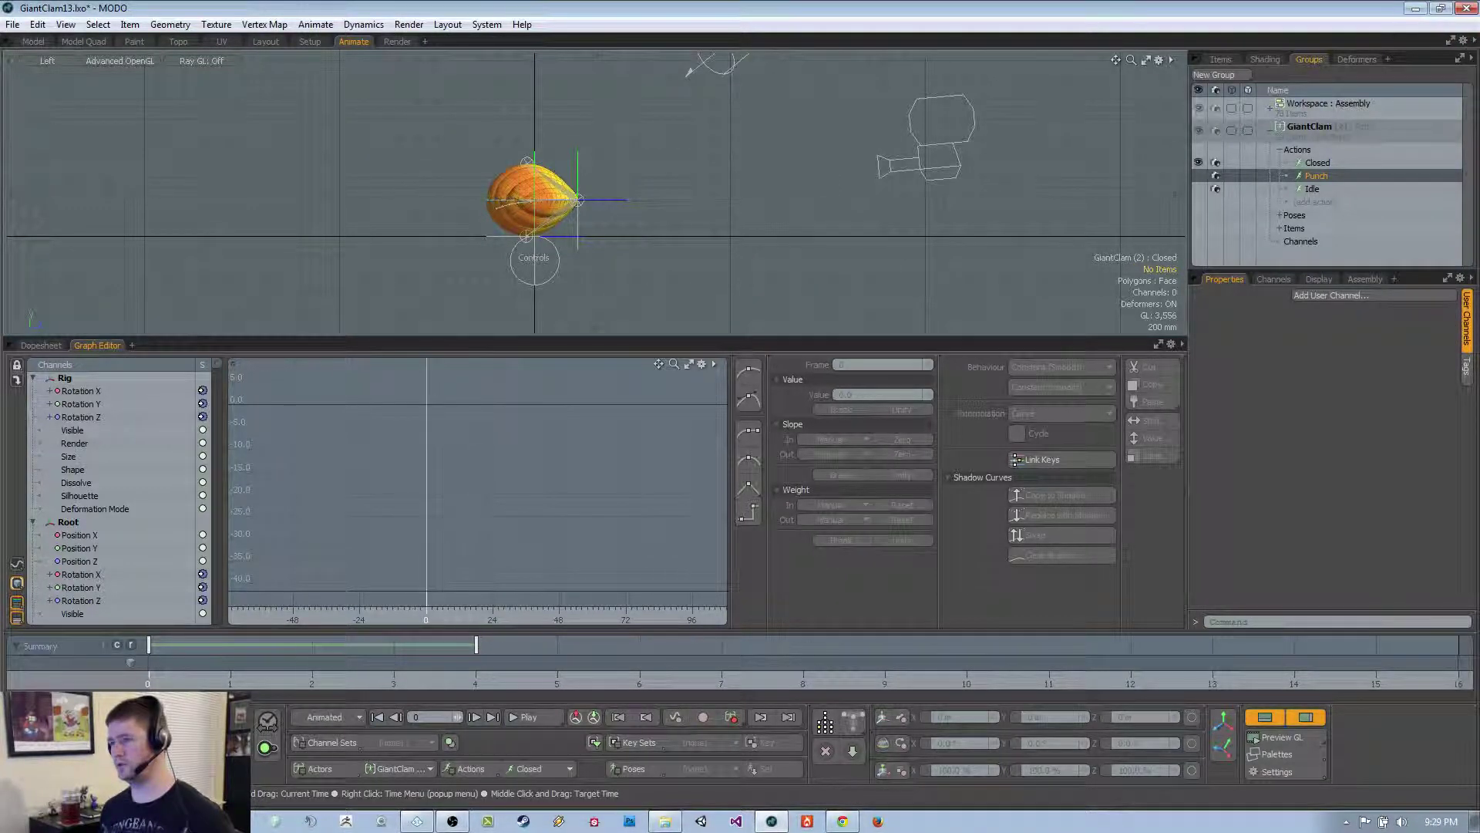
Select the Controls item and set its ShellTop channel to 40 at frame 0 of the Closed action
{"action": "left_click", "coordinate": [544, 277]}
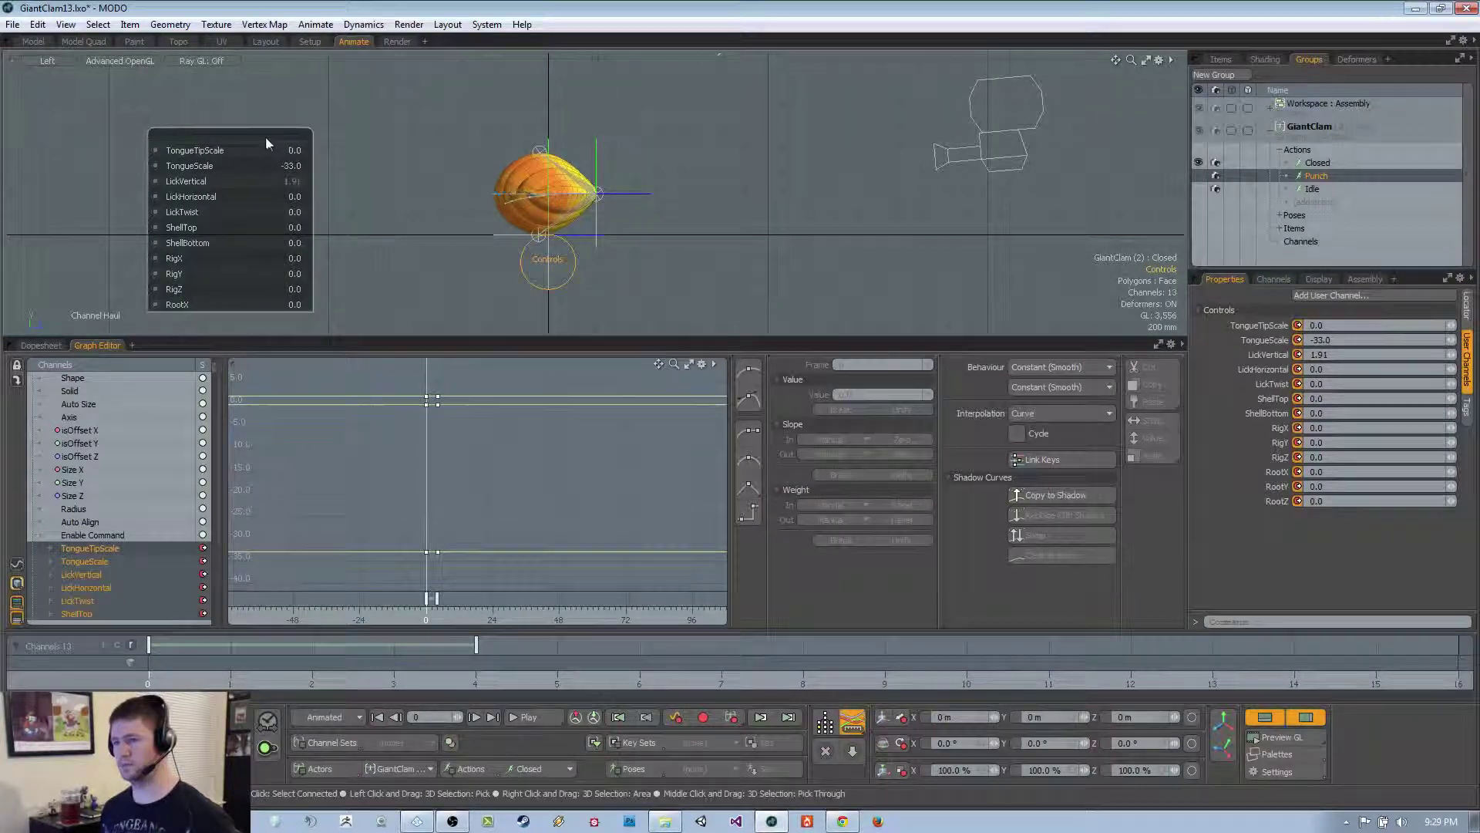
{"action": "left_click_drag", "start_coordinate": [266, 144], "coordinate": [271, 91]}
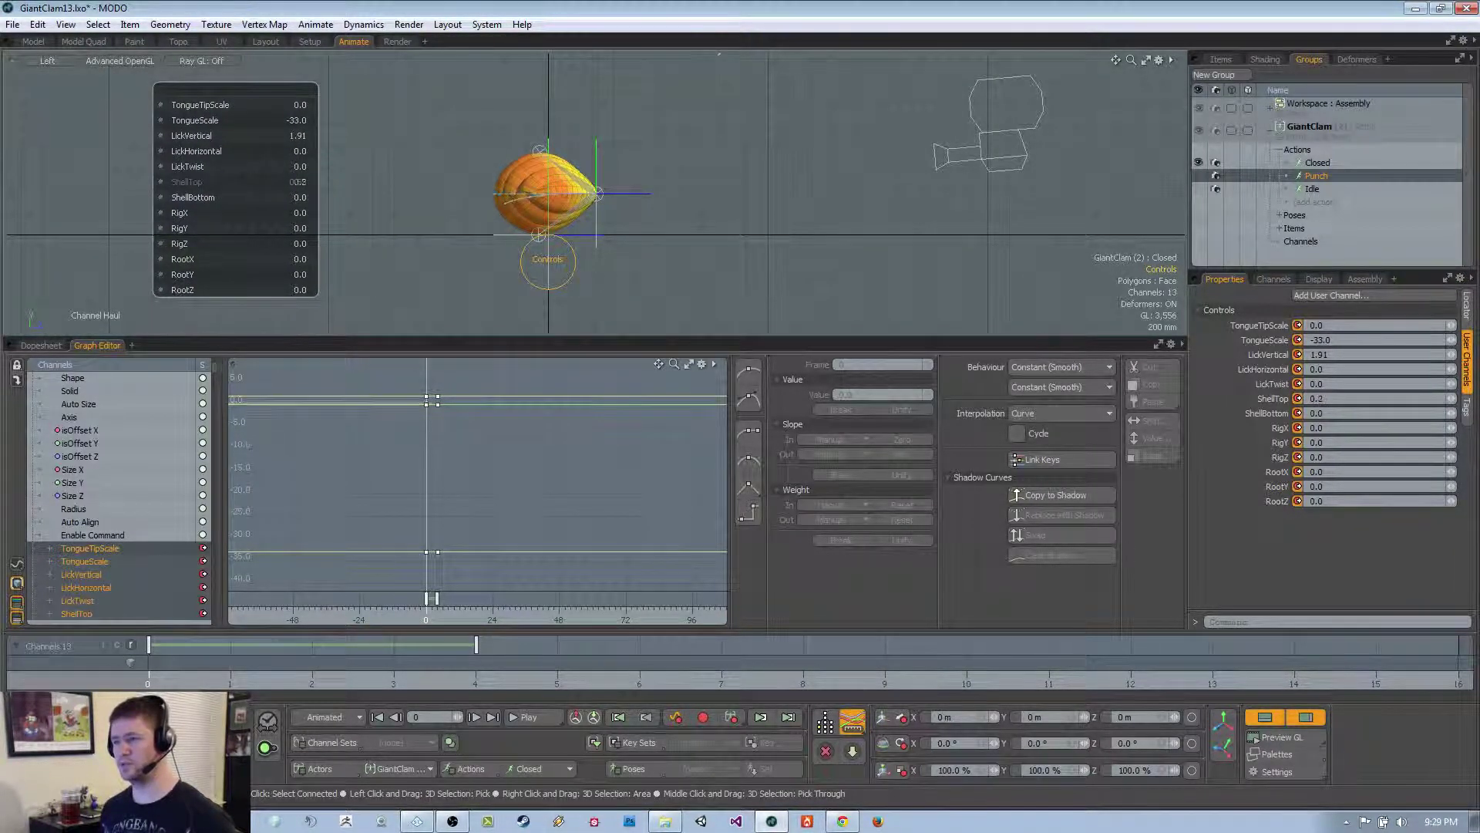
{"action": "left_click_drag", "start_coordinate": [301, 182], "coordinate": [259, 183]}
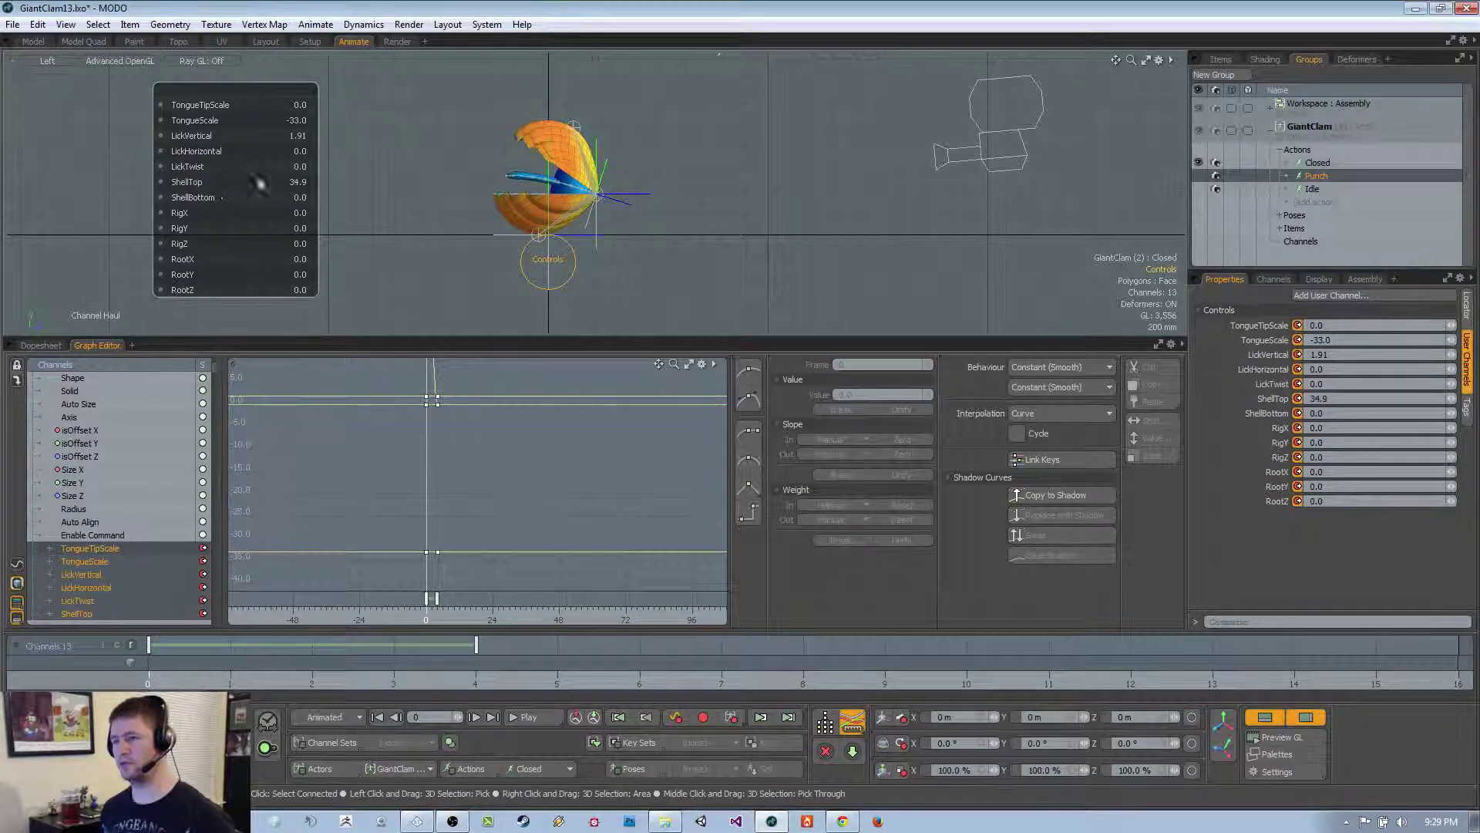
{"action": "left_click", "coordinate": [287, 184]}
{"action": "type", "text": "40"}
{"action": "key", "text": "Return"}
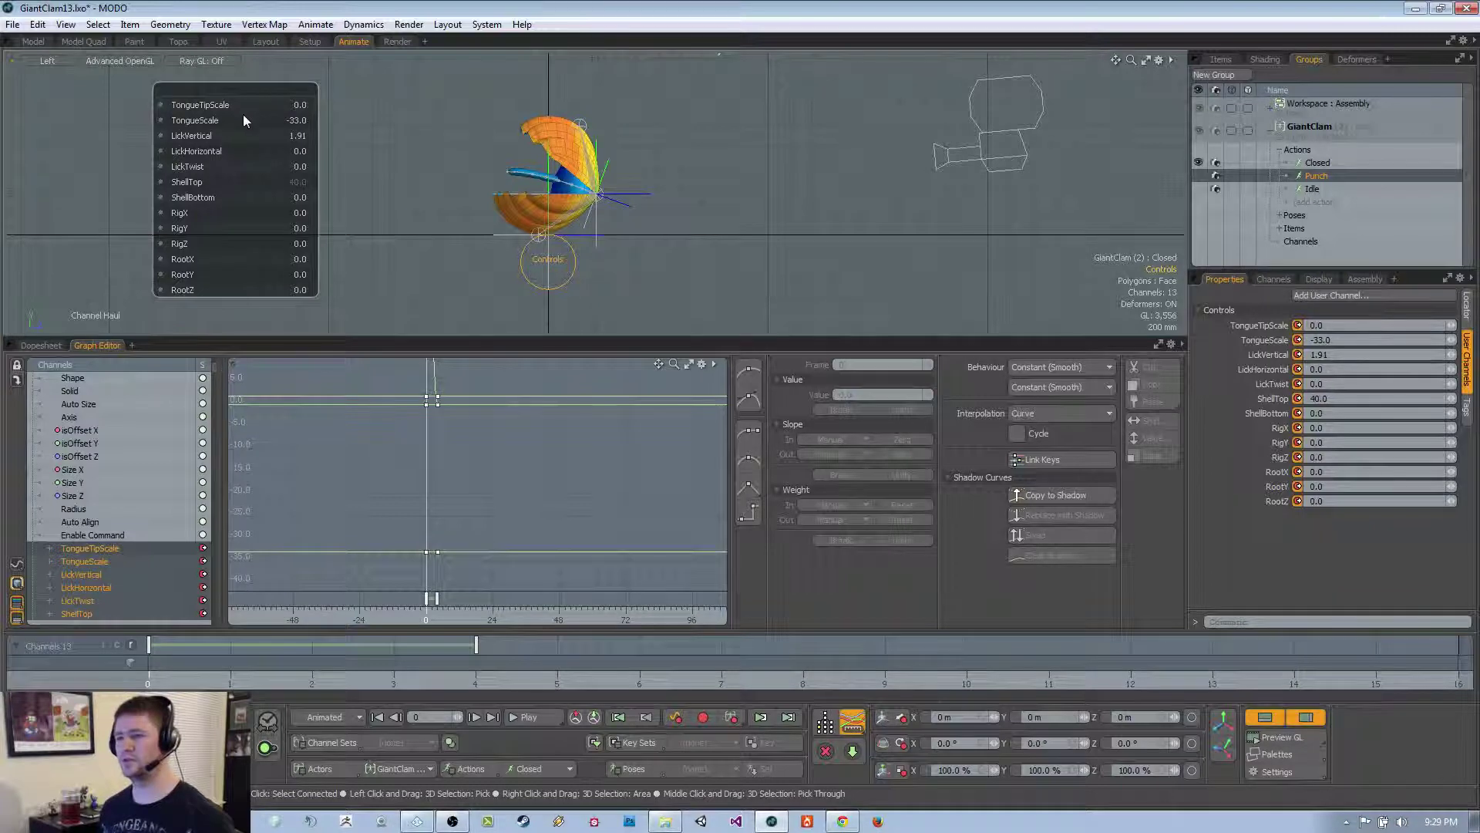
Extend the clam's tongue by setting TongueScale to 10 and TongueTipScale to 10 at frame 0
{"action": "left_click", "coordinate": [291, 122]}
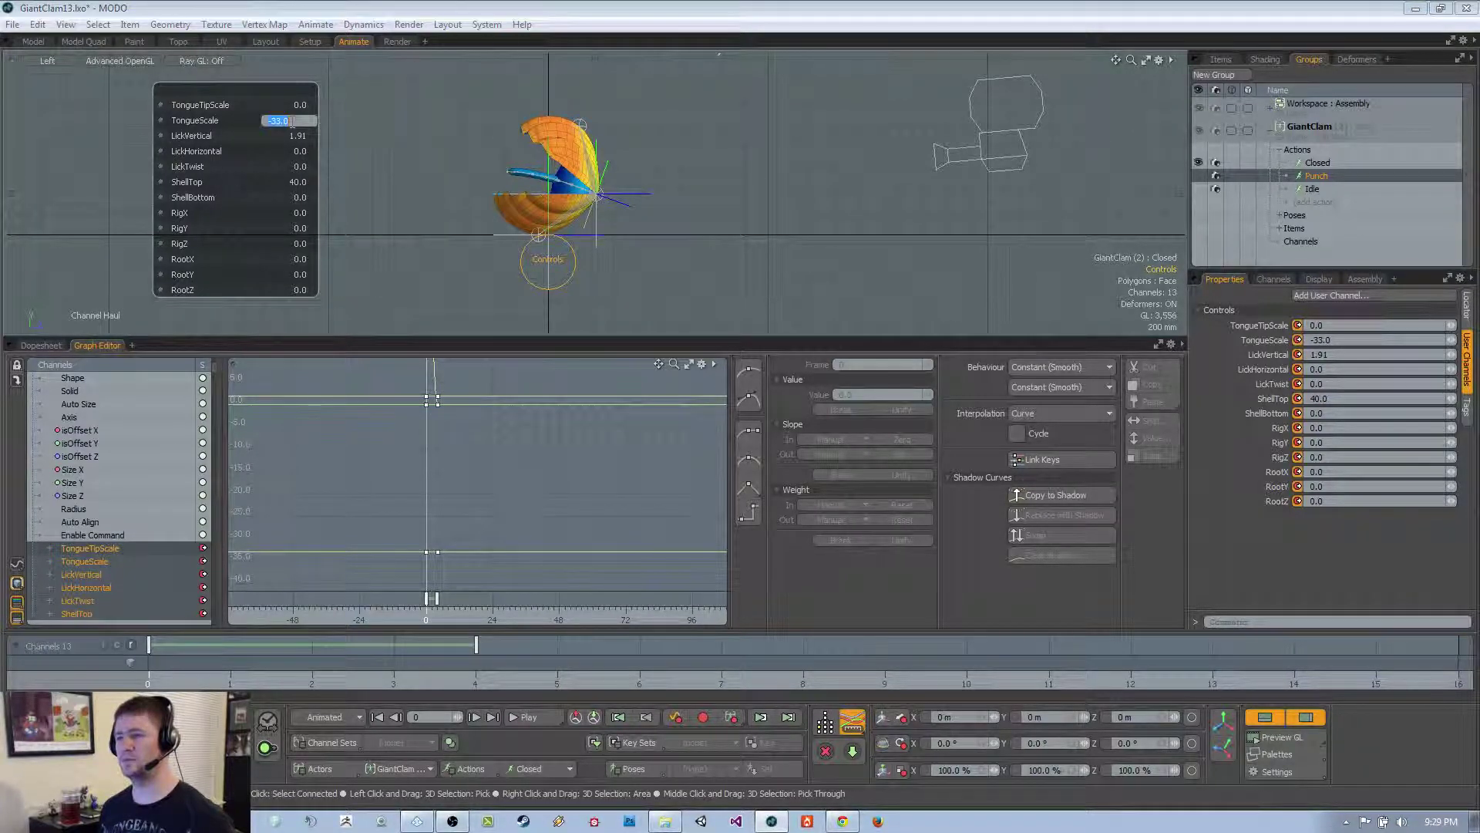
{"action": "type", "text": "10"}
{"action": "key", "text": "Return"}
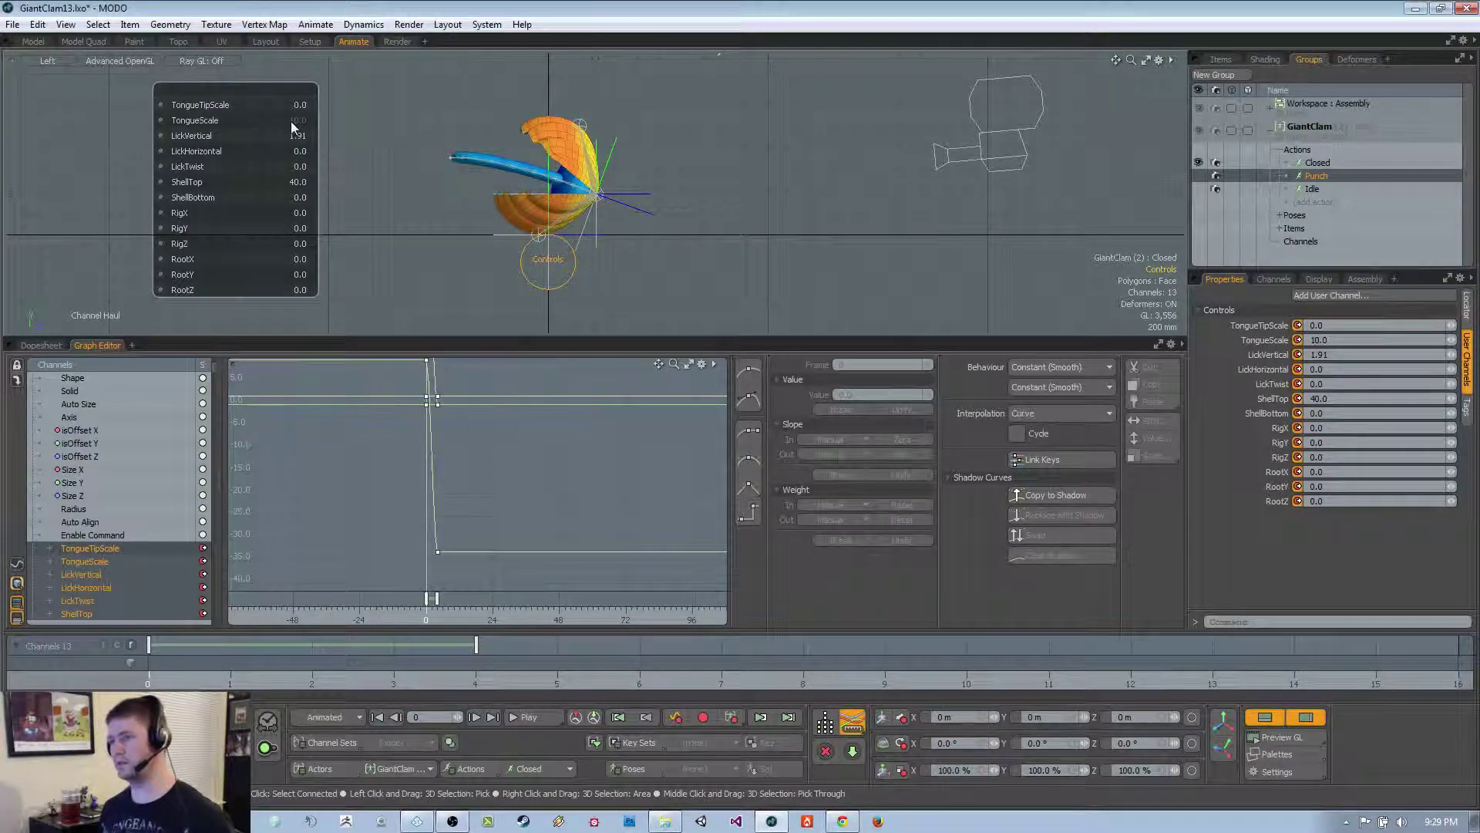
{"action": "left_click", "coordinate": [303, 106]}
{"action": "type", "text": "10"}
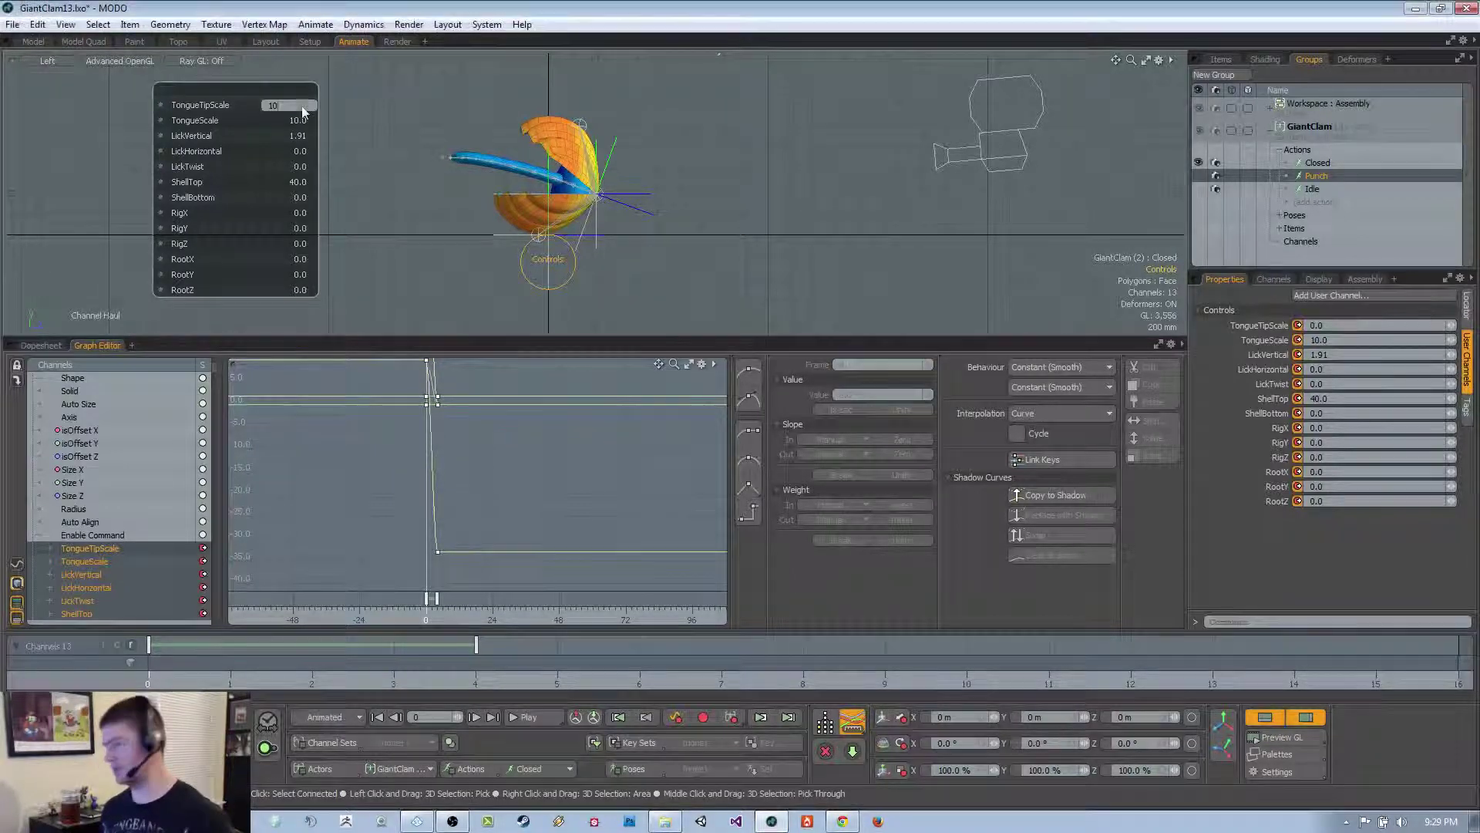
{"action": "key", "text": "Return"}
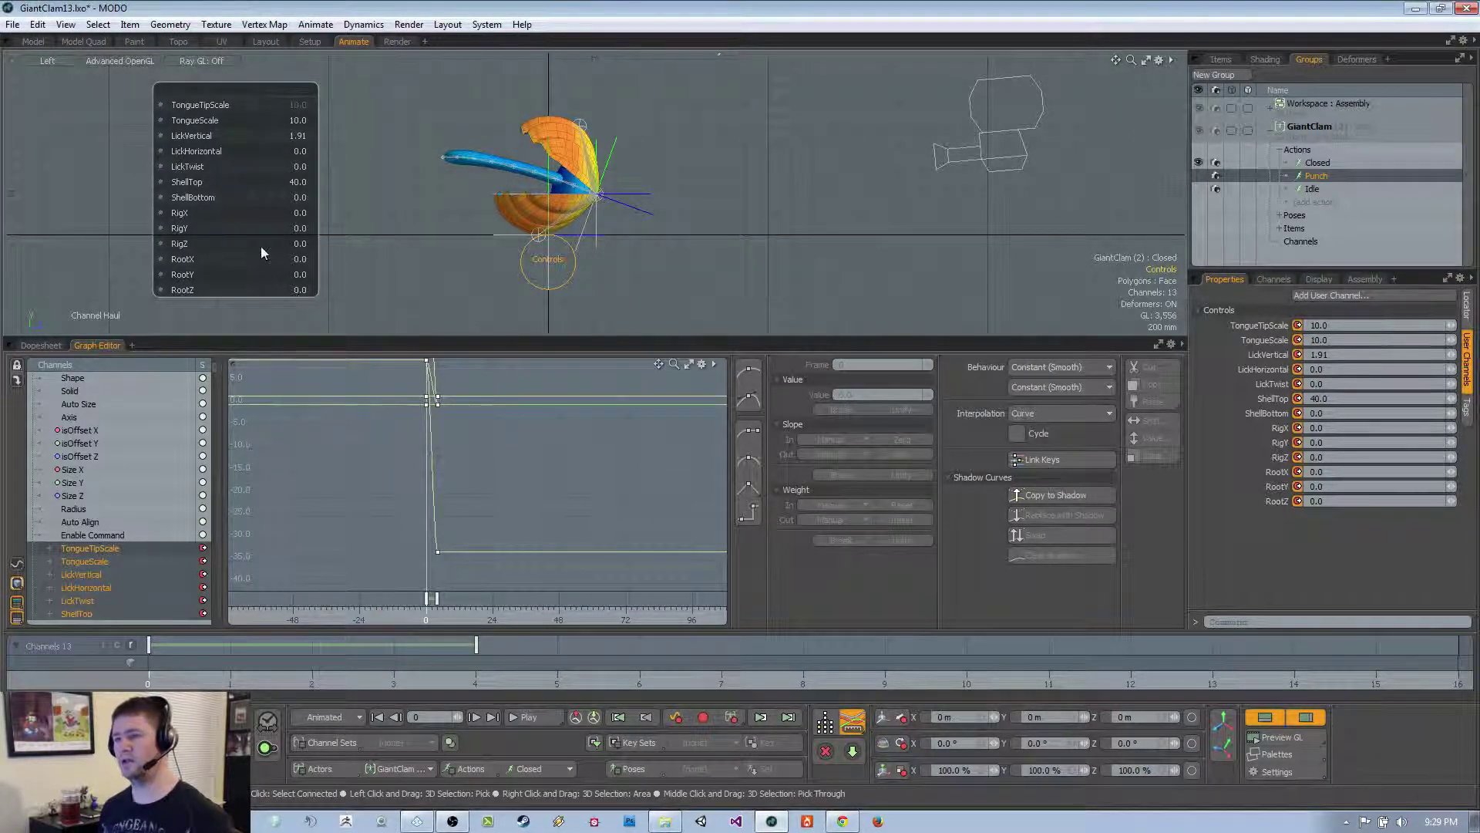
Set LickTwist to 10 at frame 0 to twist the extended tongue
{"action": "left_click", "coordinate": [294, 167]}
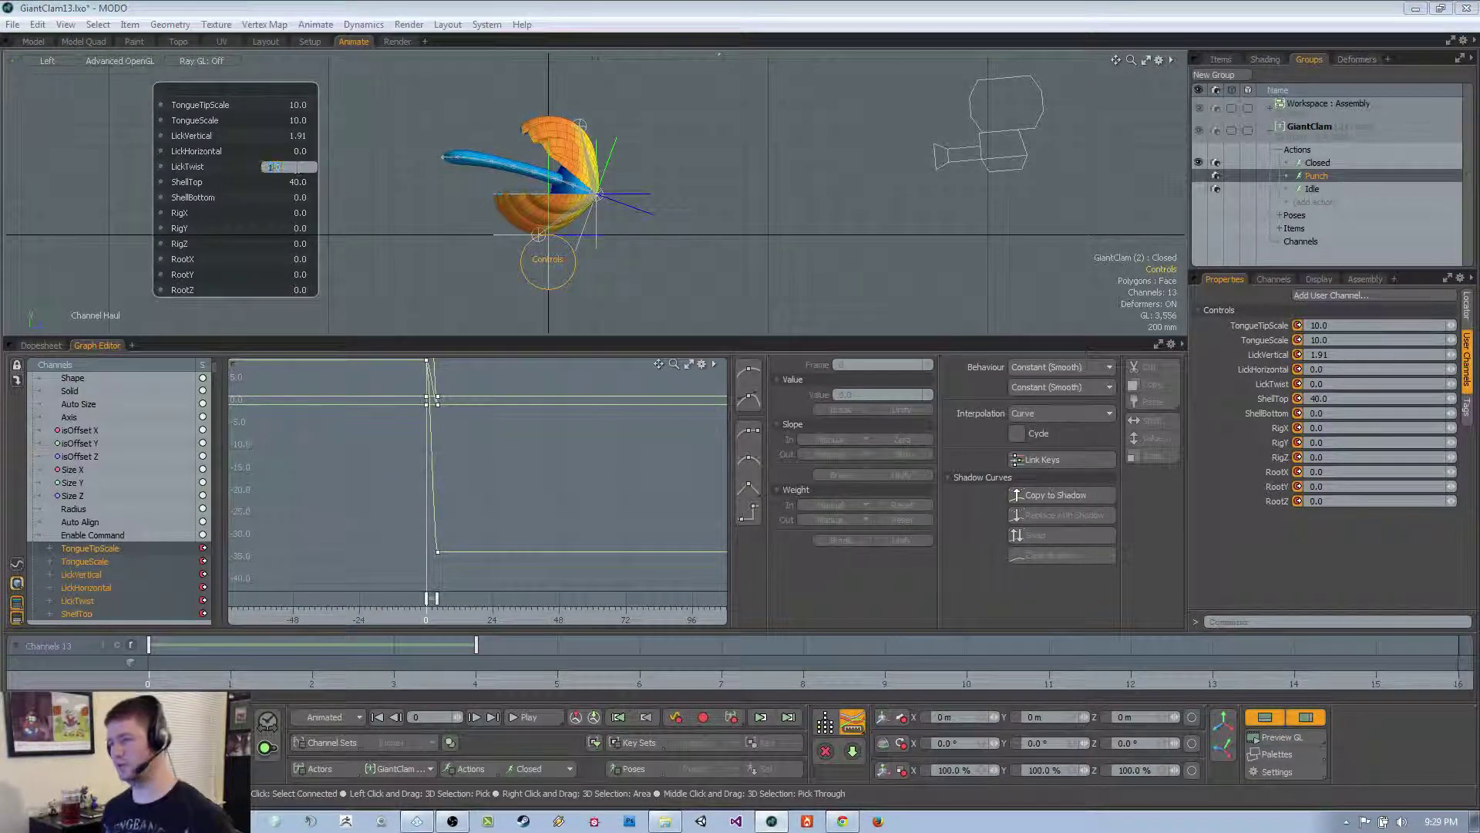
{"action": "type", "text": "10"}
{"action": "key", "text": "Return"}
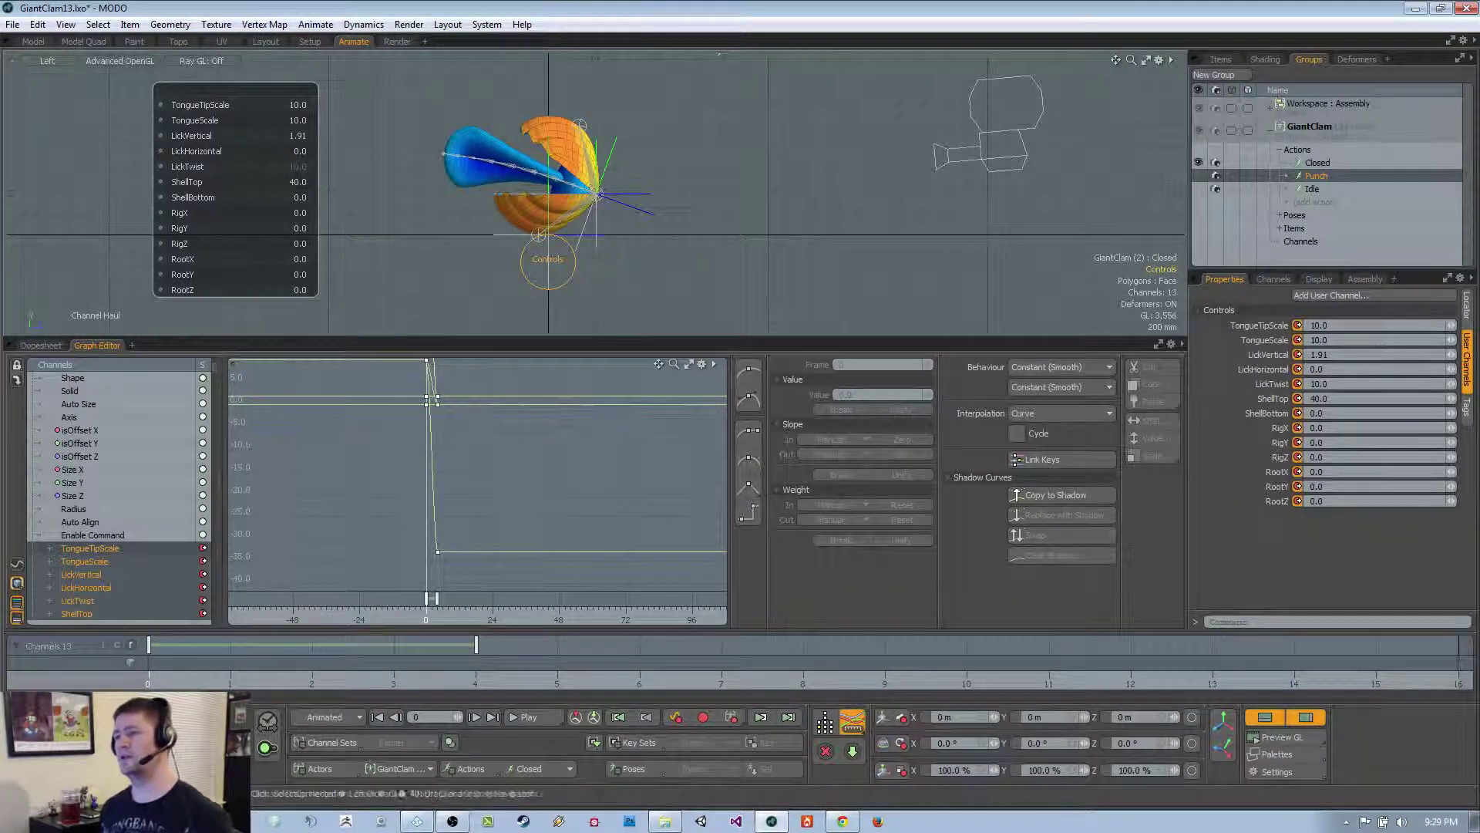
{"action": "scroll", "coordinate": [501, 207], "scroll_direction": "up", "scroll_amount": 3}
{"action": "scroll", "coordinate": [594, 197], "scroll_direction": "down", "scroll_amount": 2}
{"action": "left_click_drag", "start_coordinate": [574, 214], "coordinate": [528, 234], "text": "alt+shift"}
{"action": "scroll", "coordinate": [527, 234], "scroll_direction": "down", "scroll_amount": 3}
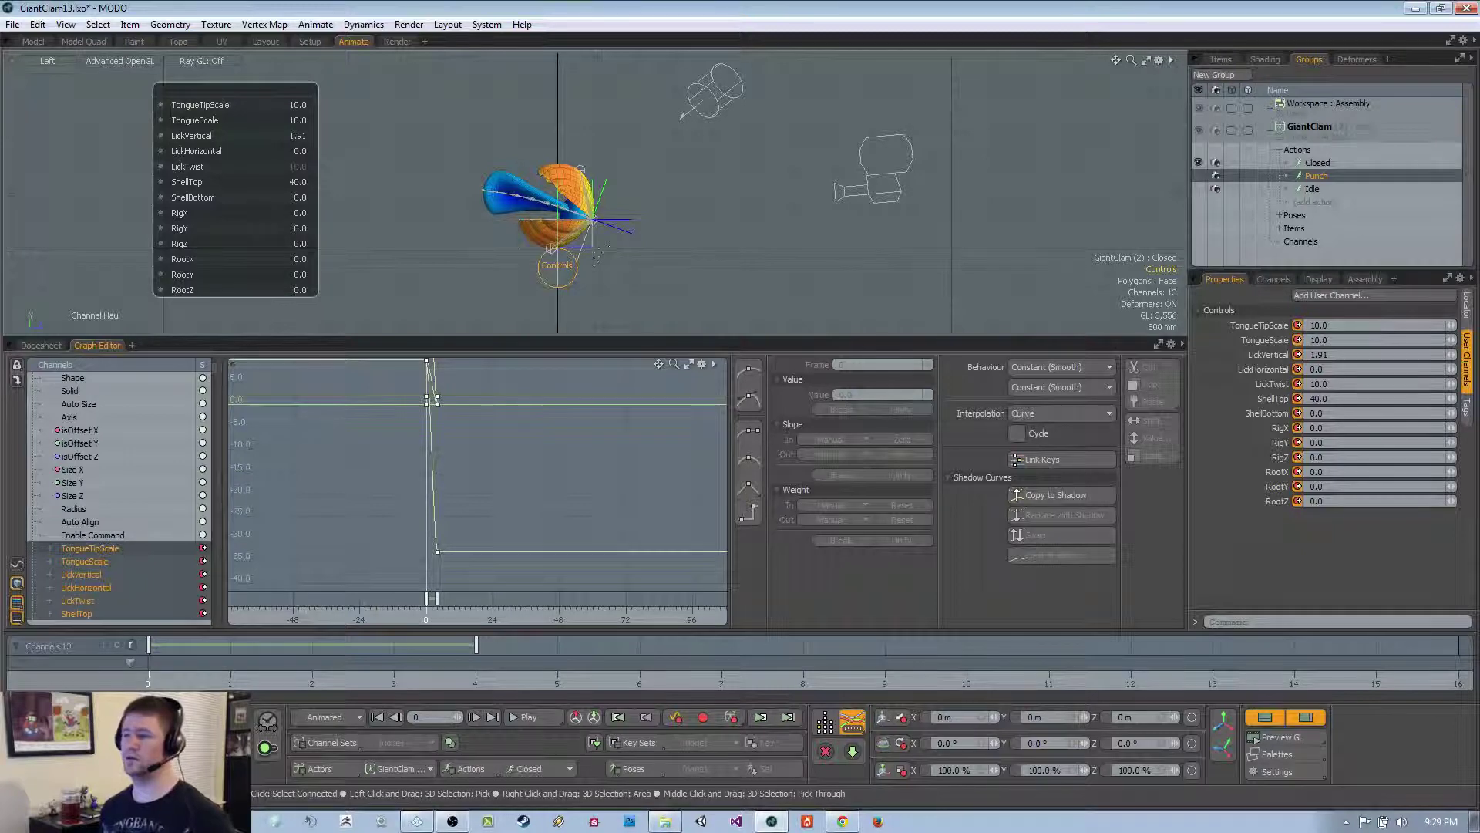
{"action": "scroll", "coordinate": [598, 254], "scroll_direction": "down", "scroll_amount": 1}
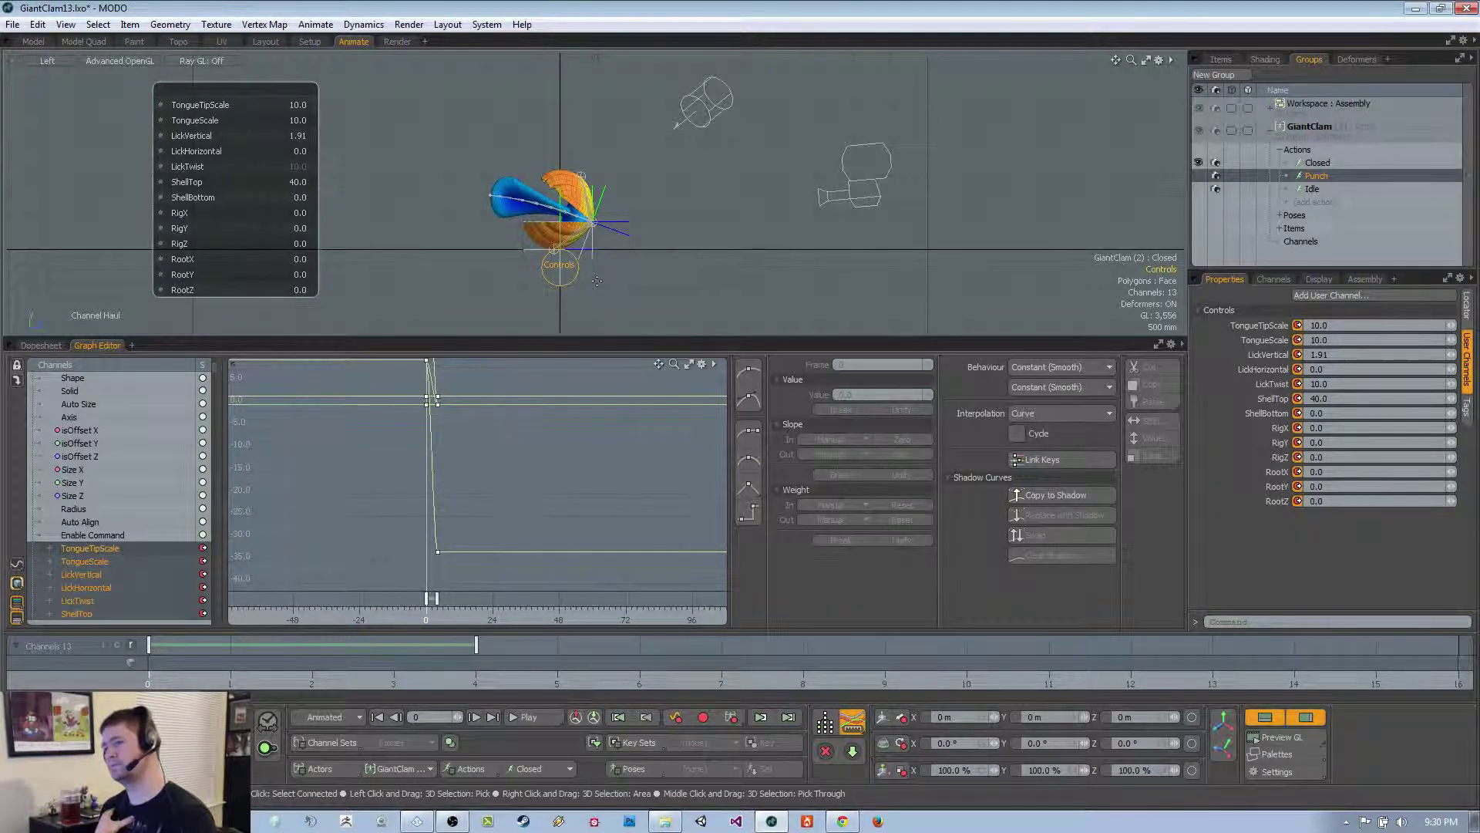
{"action": "scroll", "coordinate": [540, 262], "scroll_direction": "up", "scroll_amount": 3}
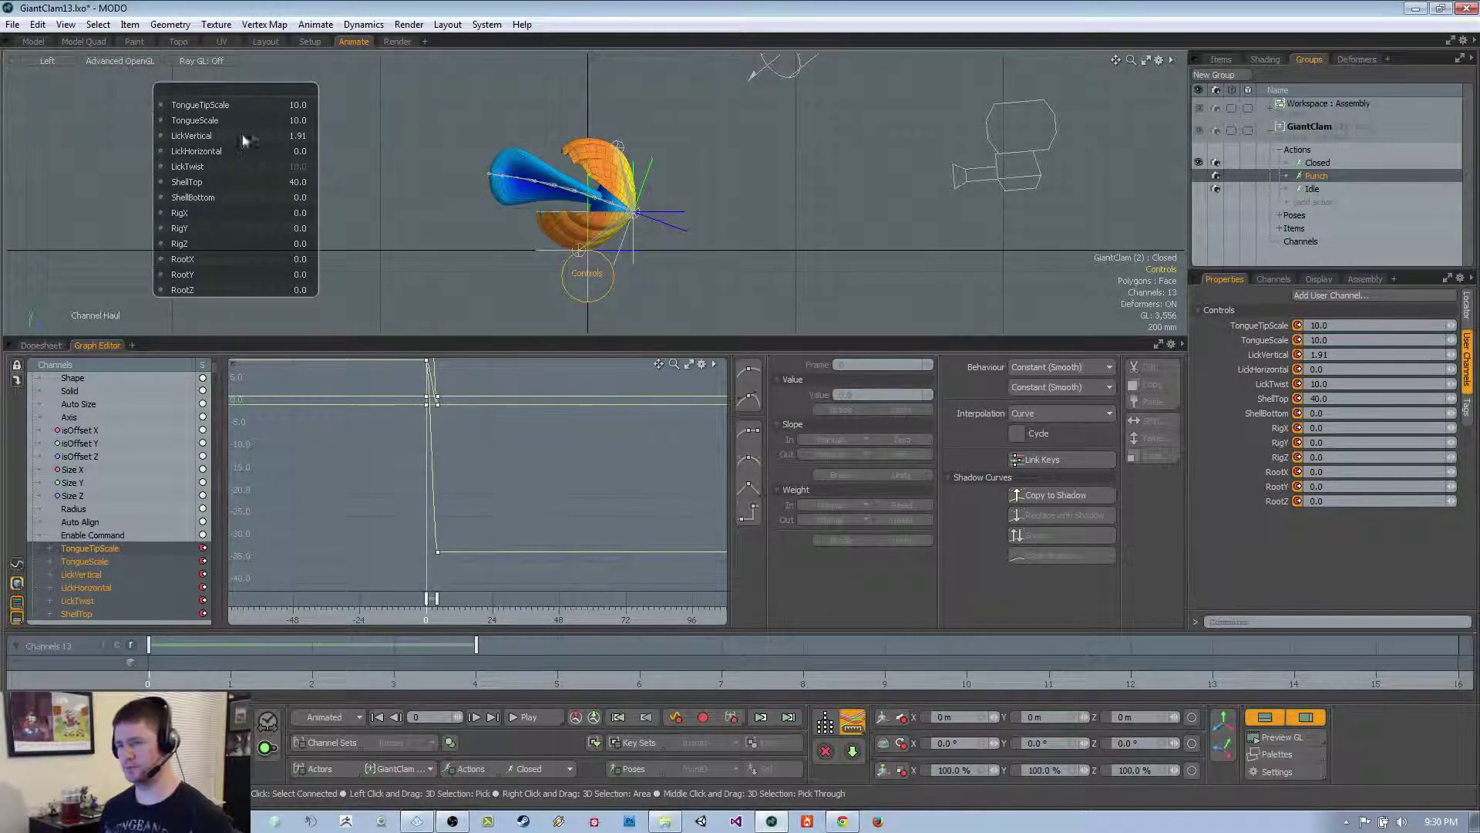
Tilt the rig by setting RigX to -15 and set LickVertical to 0 at frame 0
{"action": "mouse_move", "coordinate": [255, 136]}
{"action": "left_mouse_down"}
{"action": "mouse_move", "coordinate": [292, 136]}
{"action": "mouse_move", "coordinate": [255, 135]}
{"action": "left_mouse_up"}
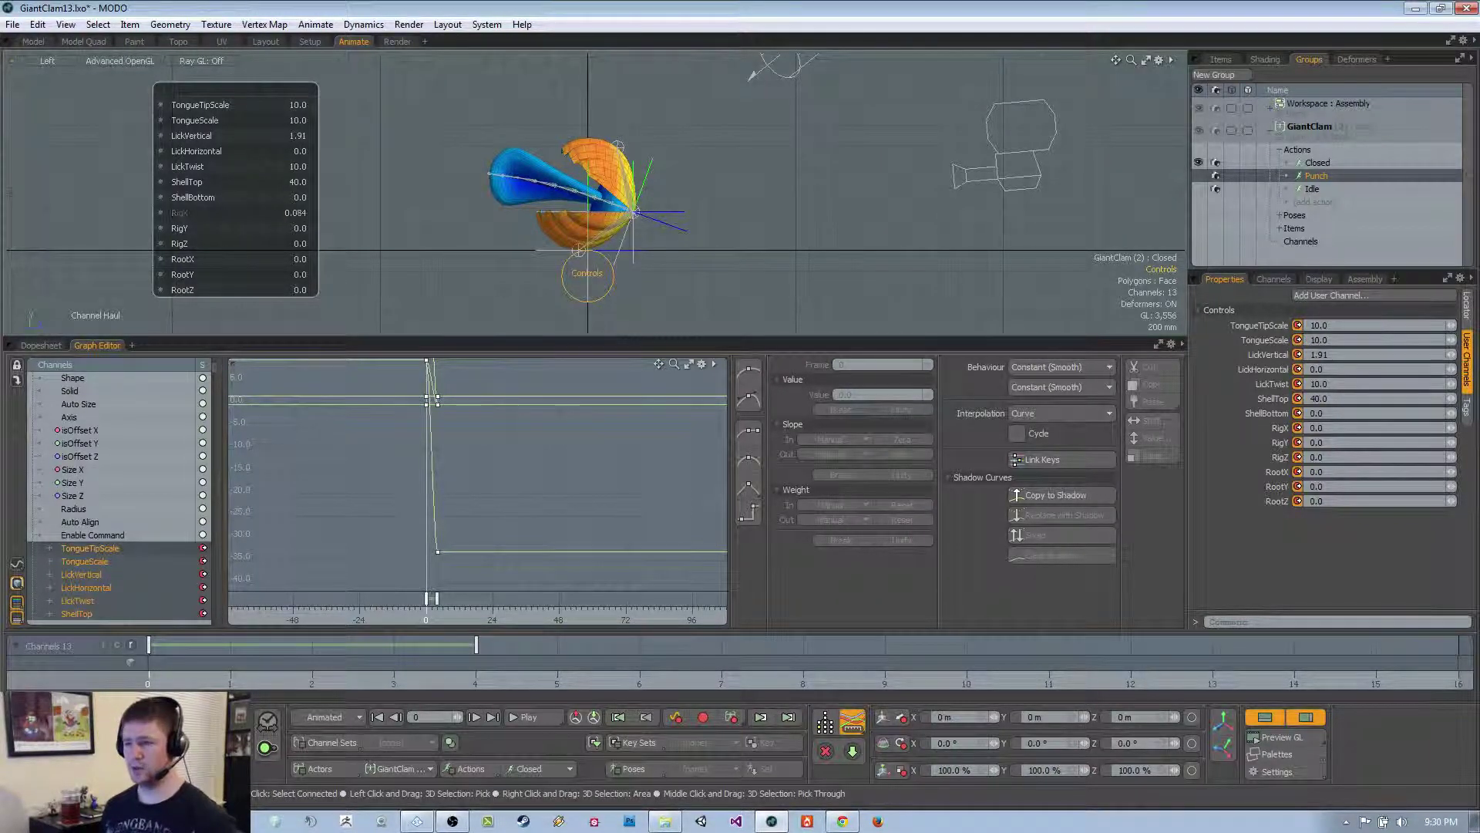
{"action": "left_click_drag", "start_coordinate": [254, 213], "coordinate": [147, 212]}
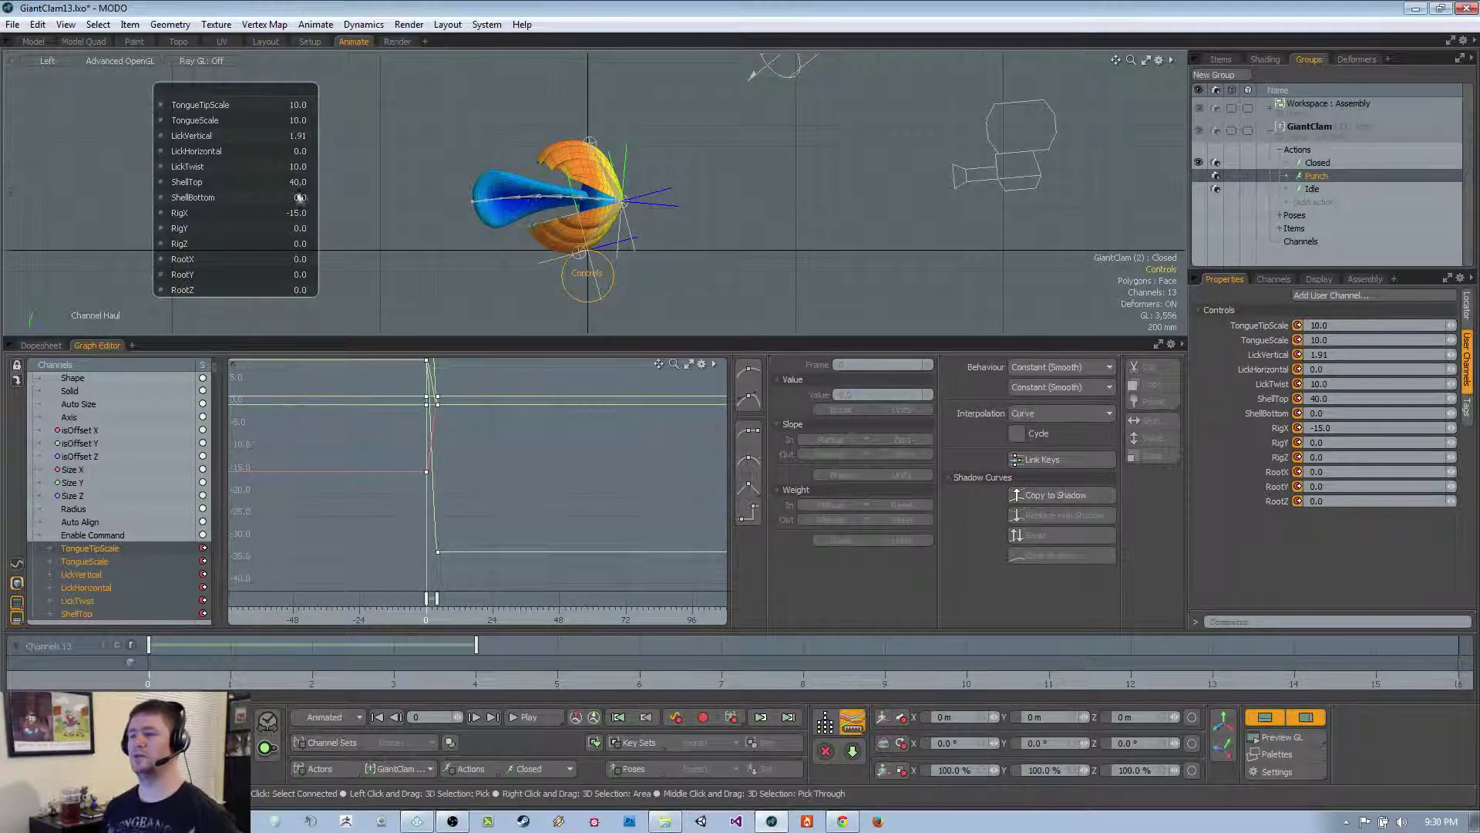
{"action": "left_click_drag", "start_coordinate": [199, 135], "coordinate": [194, 136]}
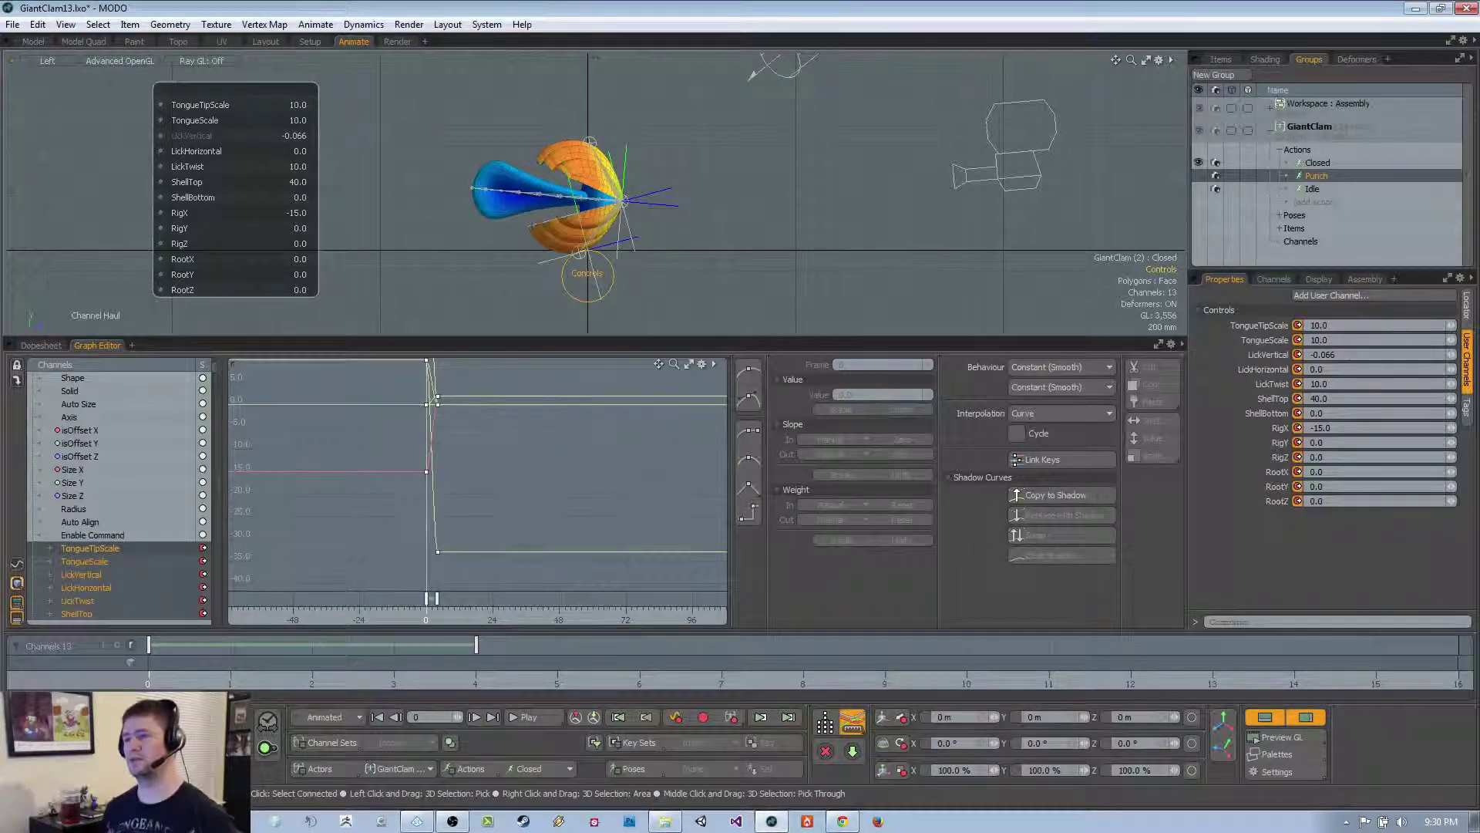
{"action": "double_click", "coordinate": [303, 136]}
{"action": "type", "text": "0"}
{"action": "key", "text": "Return"}
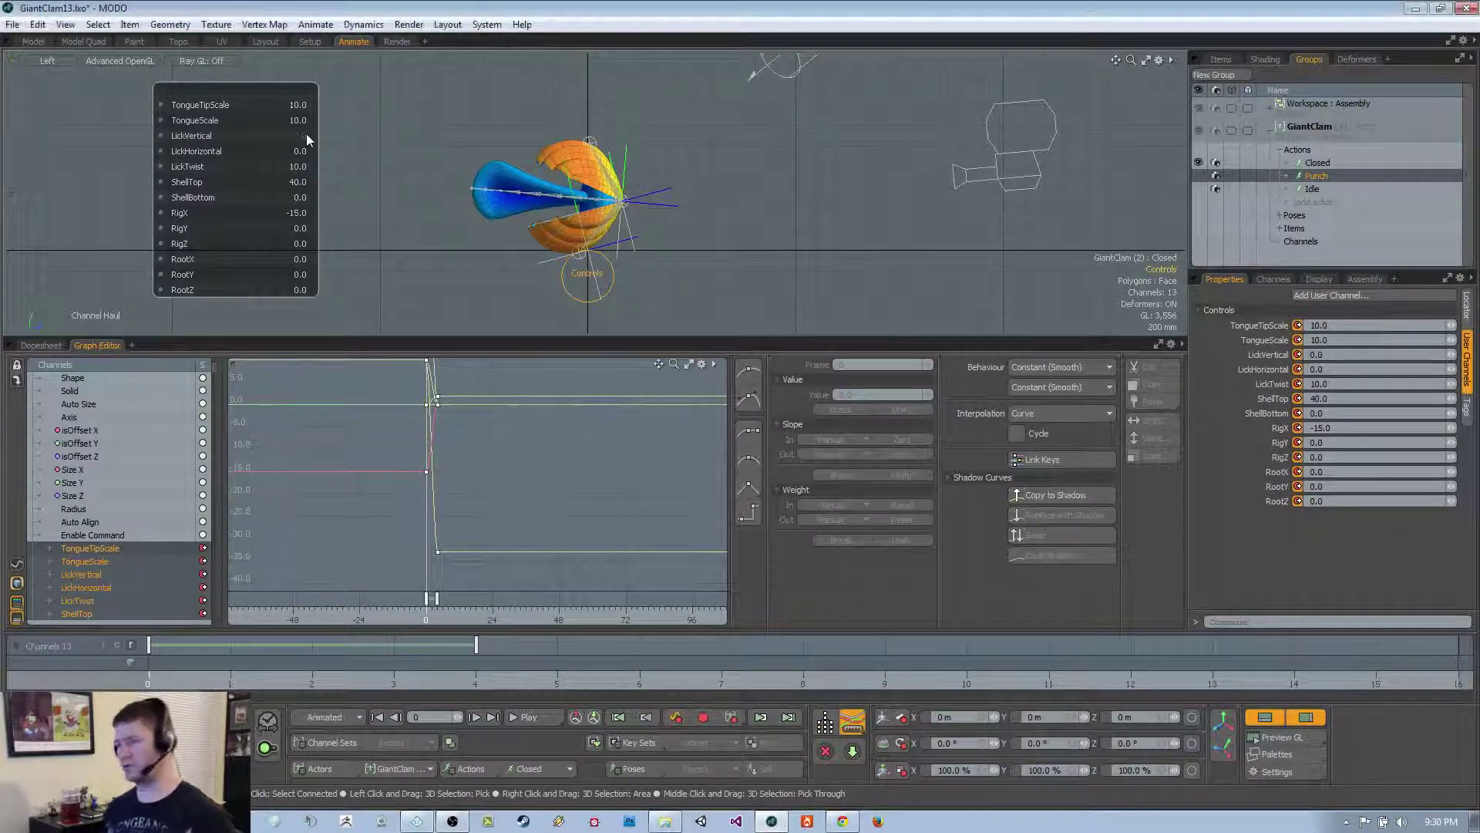
Inspect the pose in perspective, try RigX at 0 in the left view, and return RigX to -15
{"action": "key", "text": "ctrl+space"}
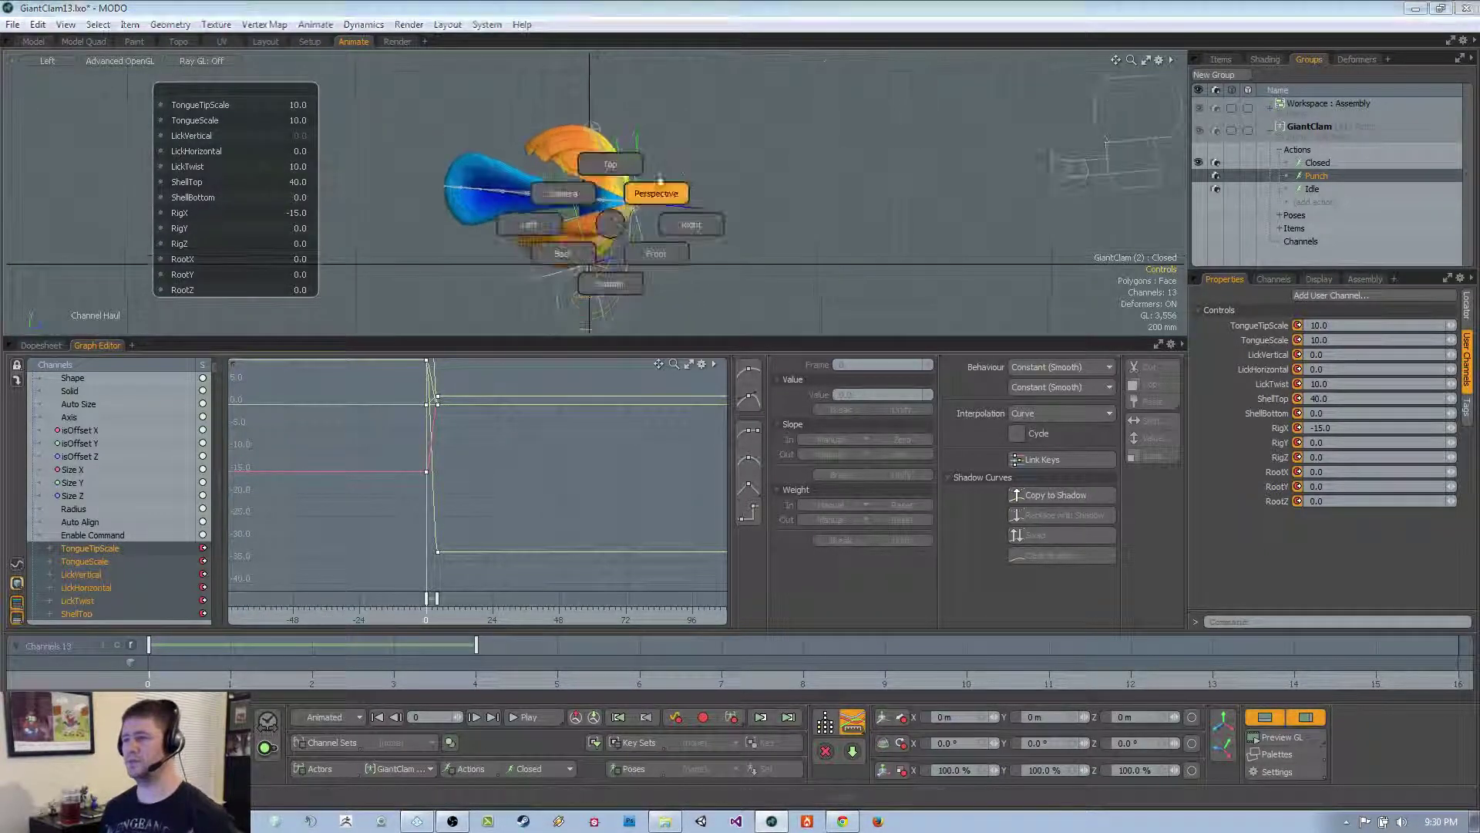
{"action": "left_click", "coordinate": [654, 193]}
{"action": "left_click_drag", "start_coordinate": [660, 198], "coordinate": [628, 199], "text": "alt"}
{"action": "key", "text": "ctrl+space"}
{"action": "left_click", "coordinate": [535, 215]}
{"action": "scroll", "coordinate": [707, 233], "scroll_direction": "down", "scroll_amount": 1}
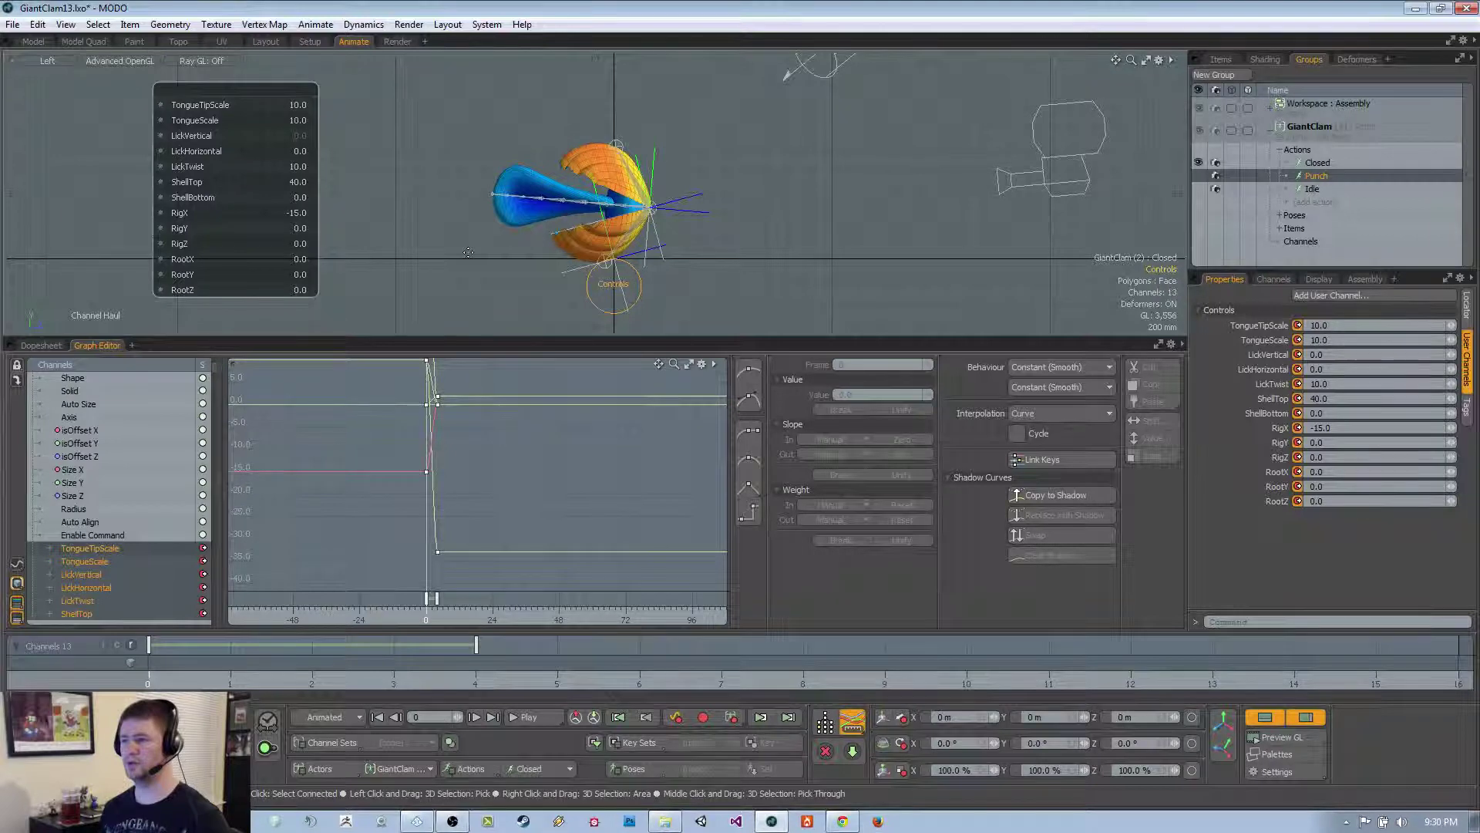
{"action": "left_click", "coordinate": [293, 216]}
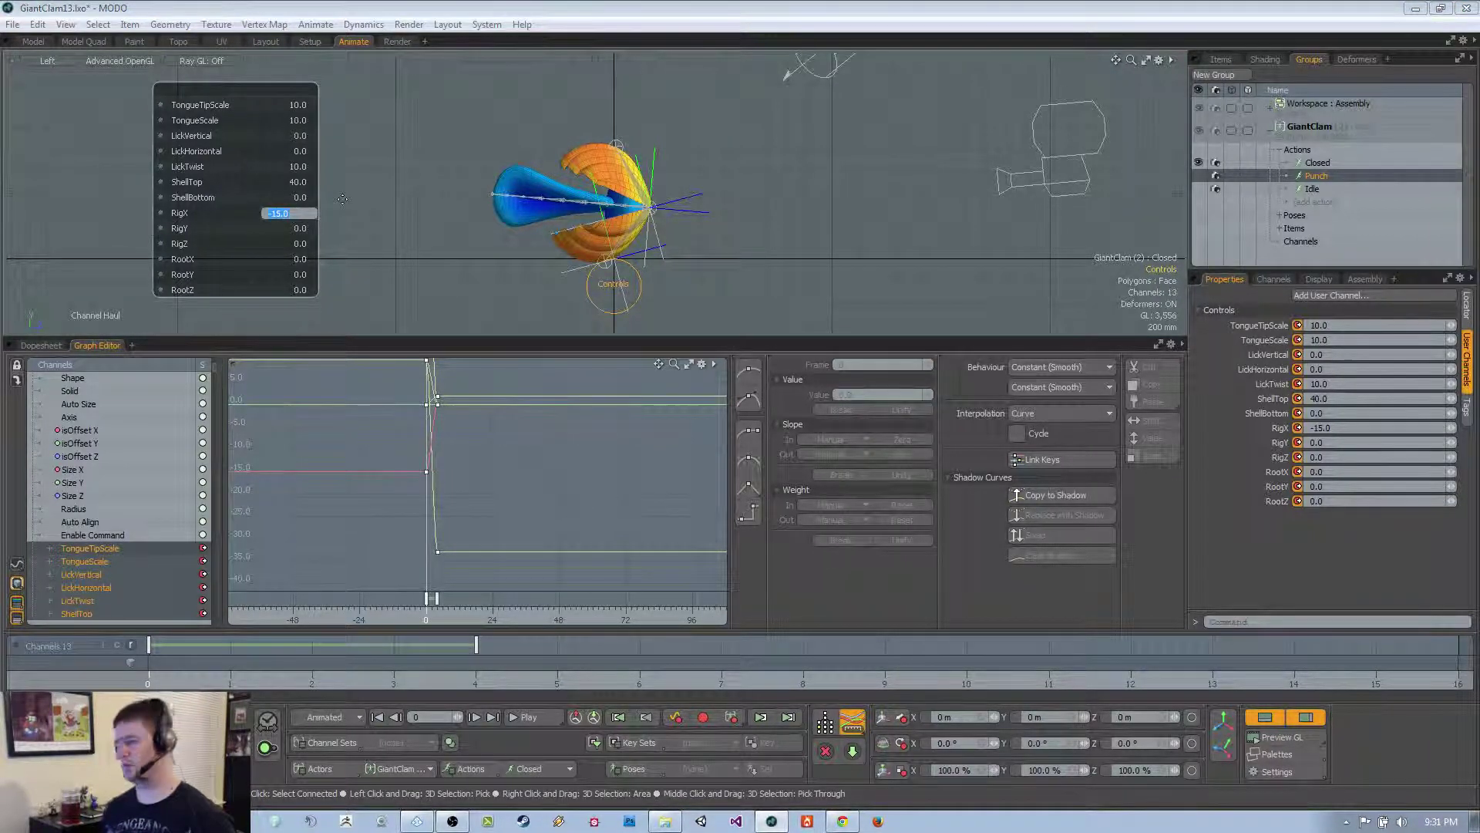
{"action": "type", "text": "0"}
{"action": "key", "text": "Return"}
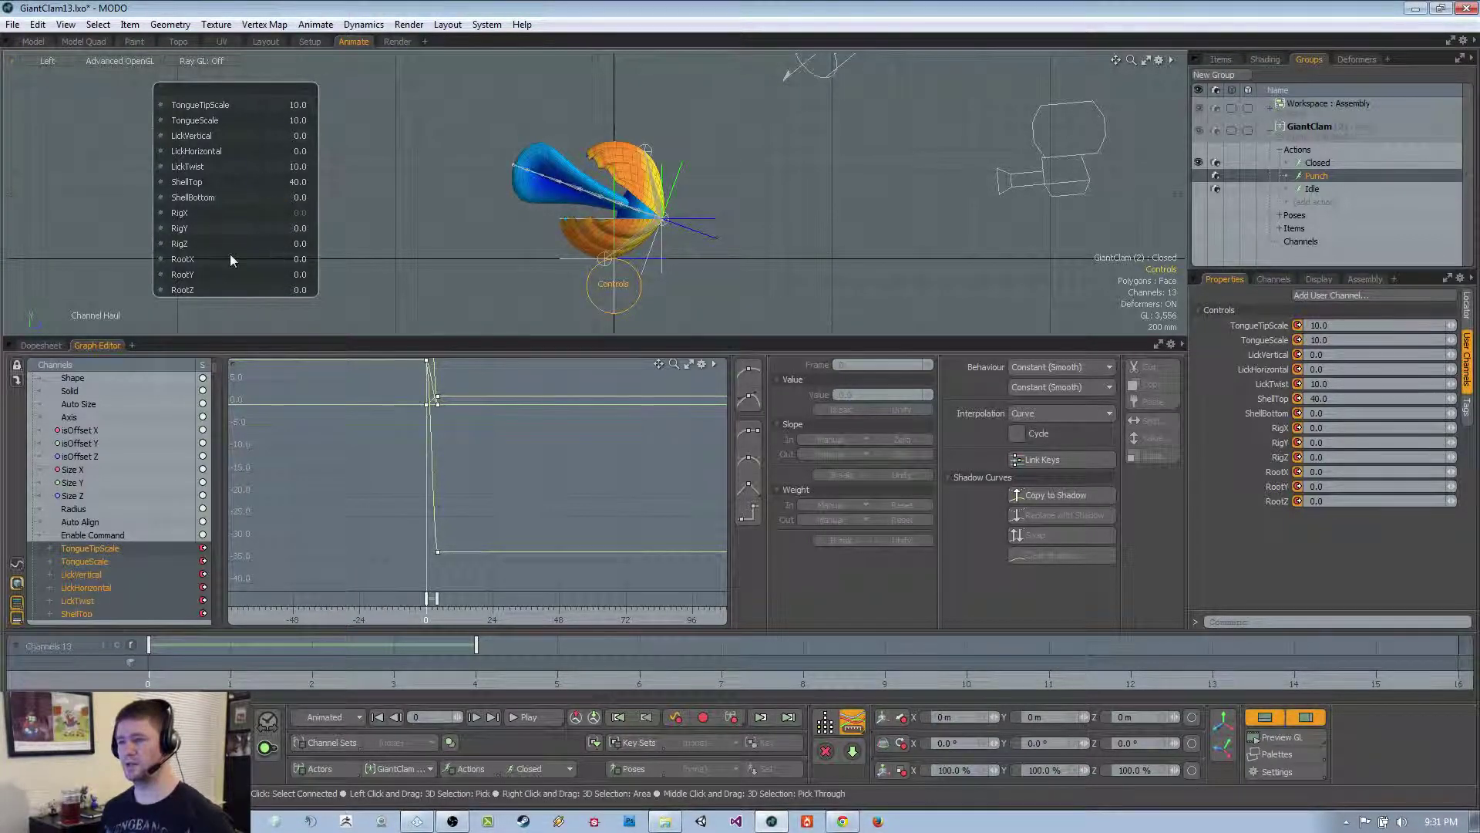
{"action": "mouse_move", "coordinate": [231, 260]}
{"action": "left_mouse_down"}
{"action": "mouse_move", "coordinate": [174, 260]}
{"action": "mouse_move", "coordinate": [235, 260]}
{"action": "left_mouse_up"}
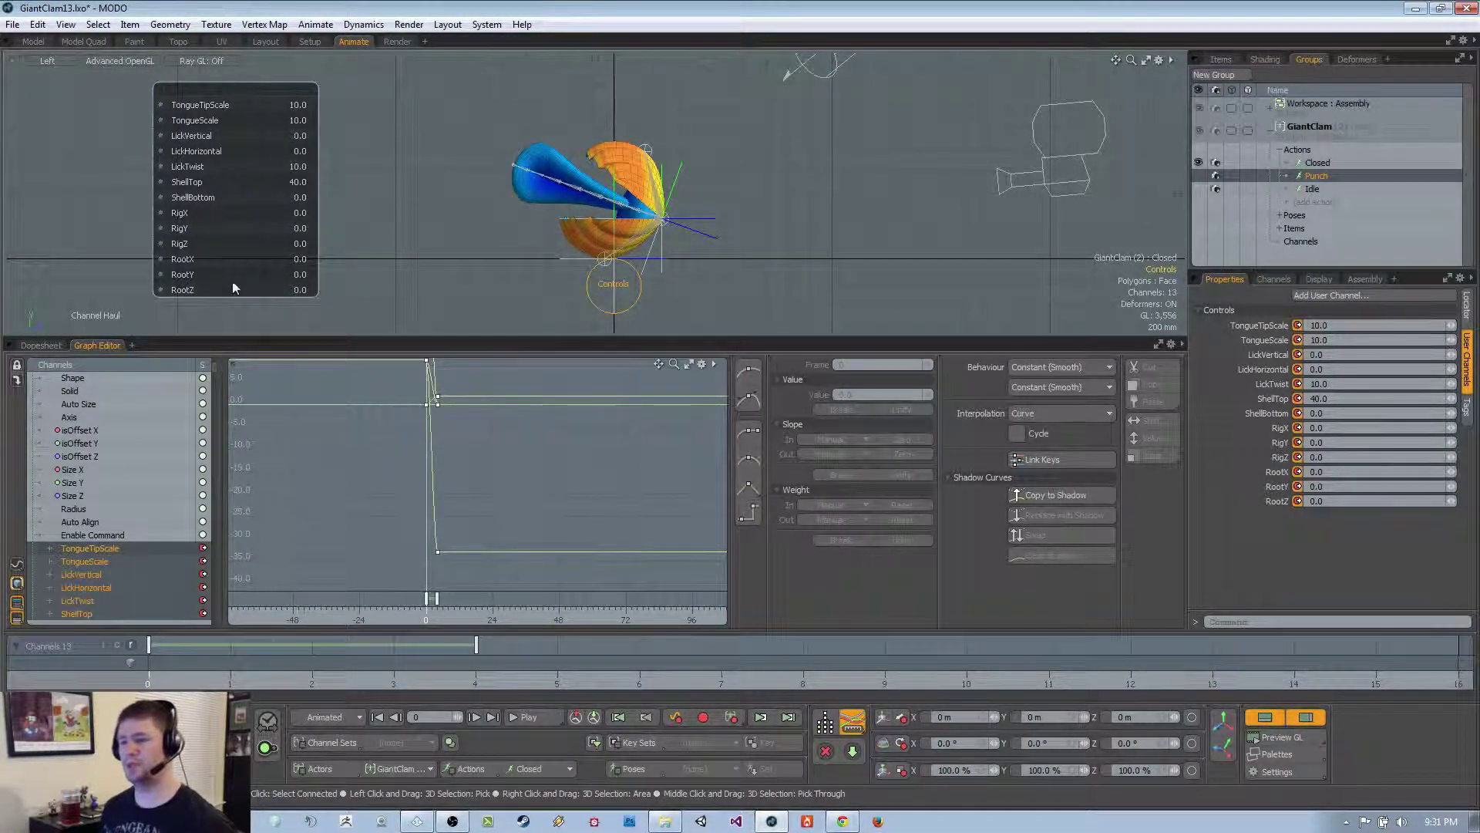
{"action": "left_click_drag", "start_coordinate": [231, 215], "coordinate": [158, 215]}
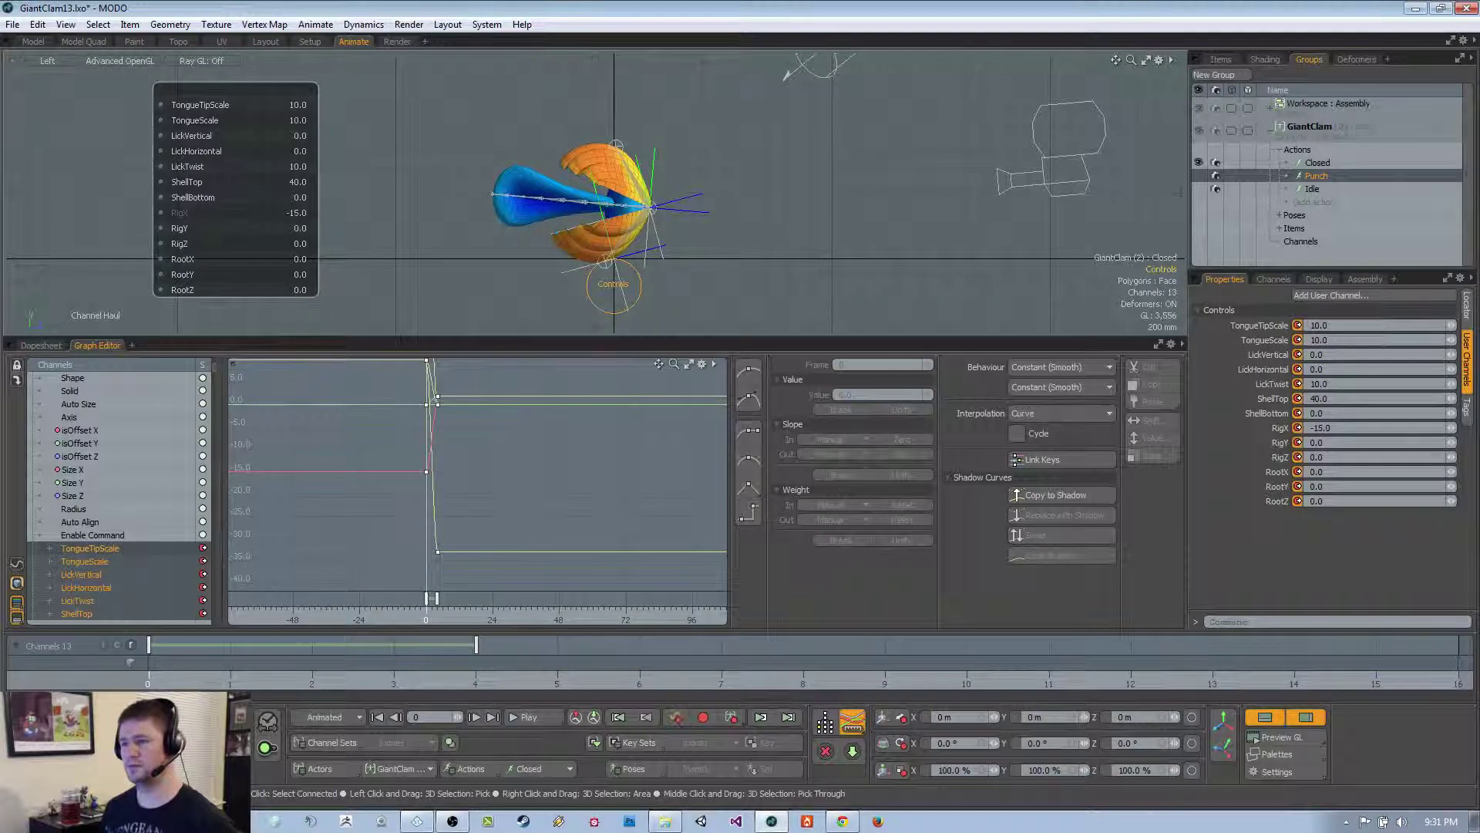
Replace the Controls keys at frame 4 of the Closed action with a copy of the frame 0 keys
{"action": "left_click_drag", "start_coordinate": [519, 276], "coordinate": [492, 278], "text": "ctrl+alt"}
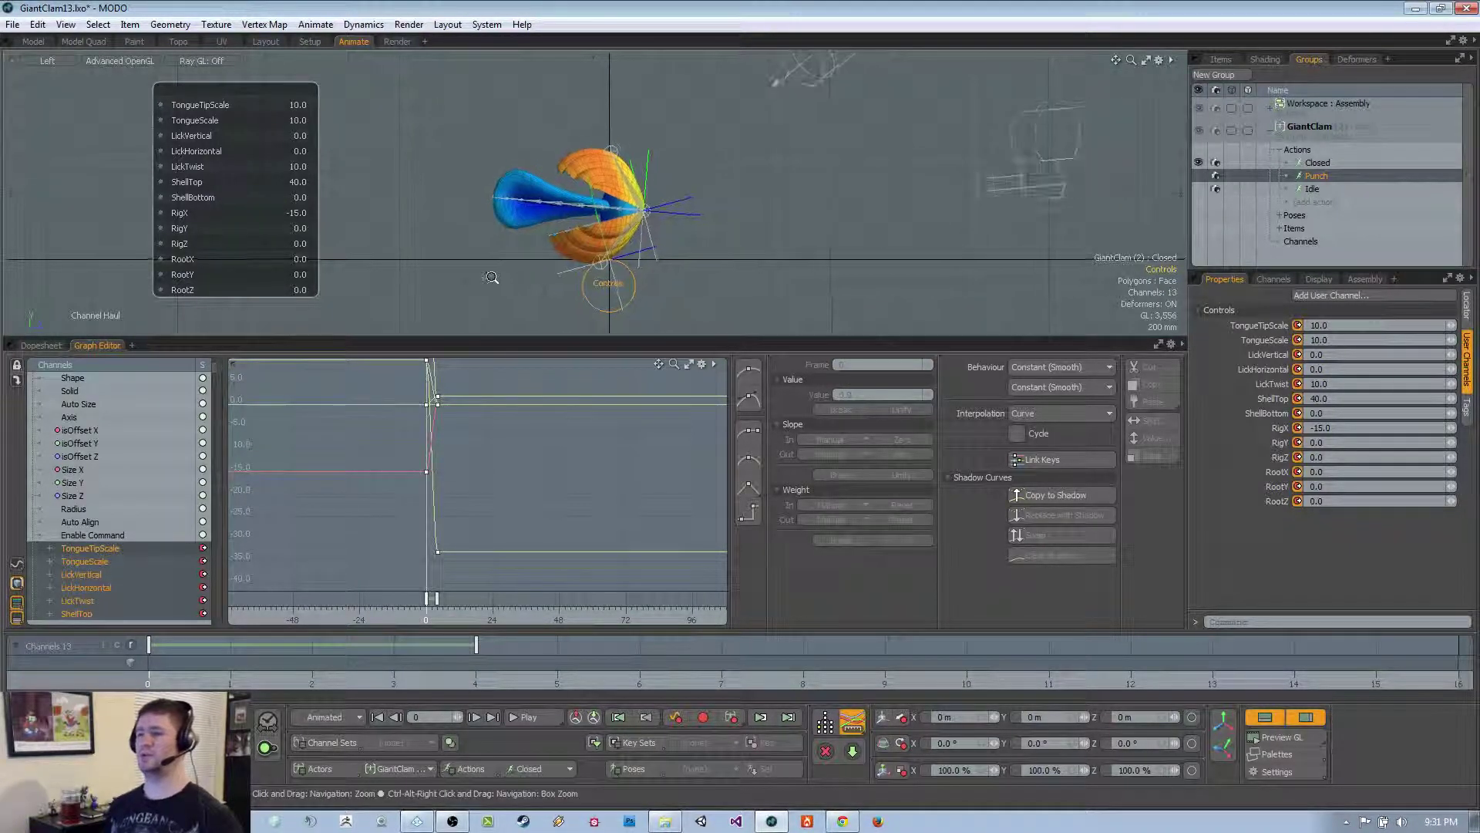
{"action": "key", "text": "space"}
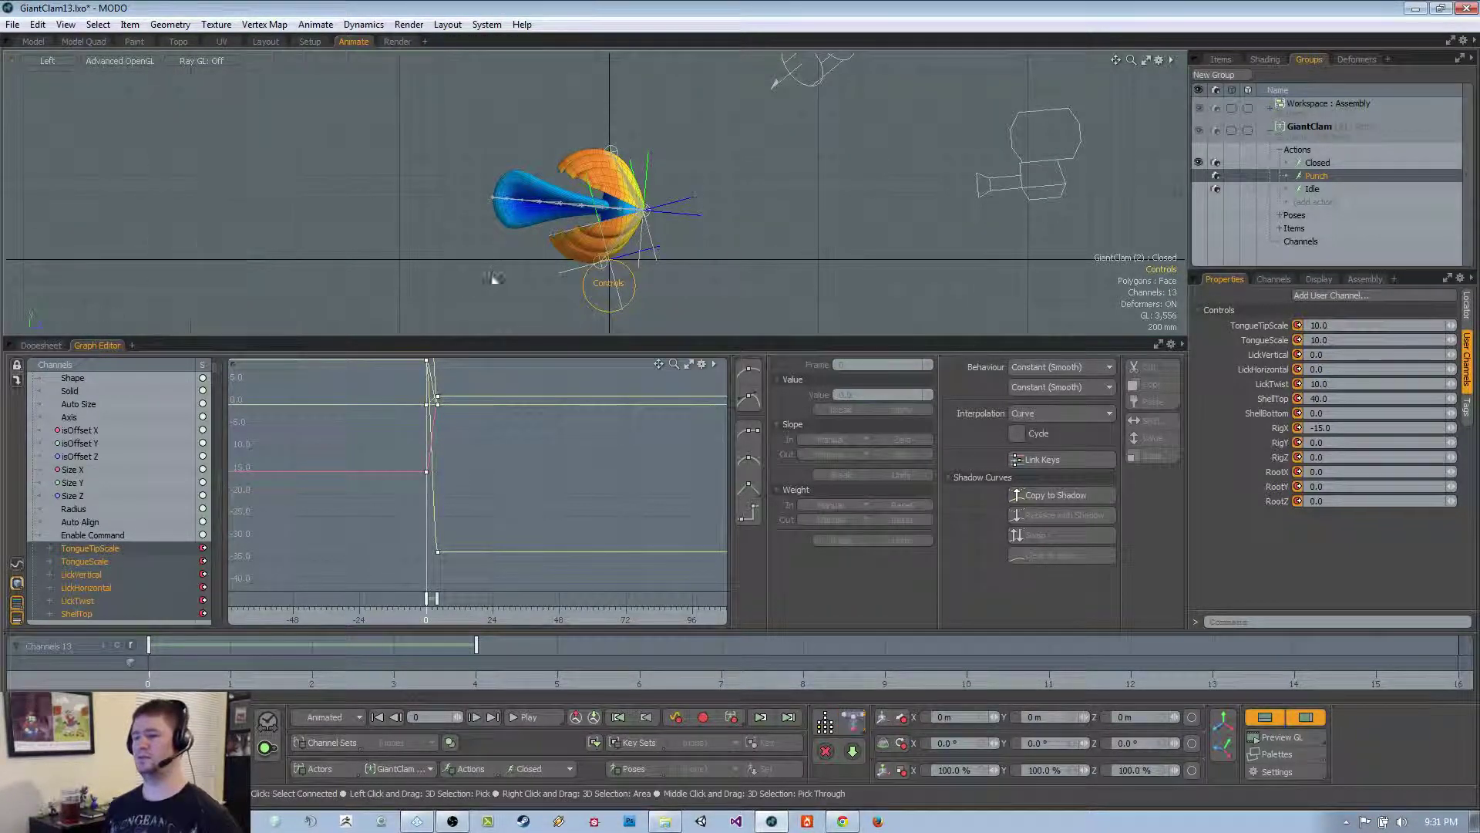
{"action": "left_click", "coordinate": [437, 600]}
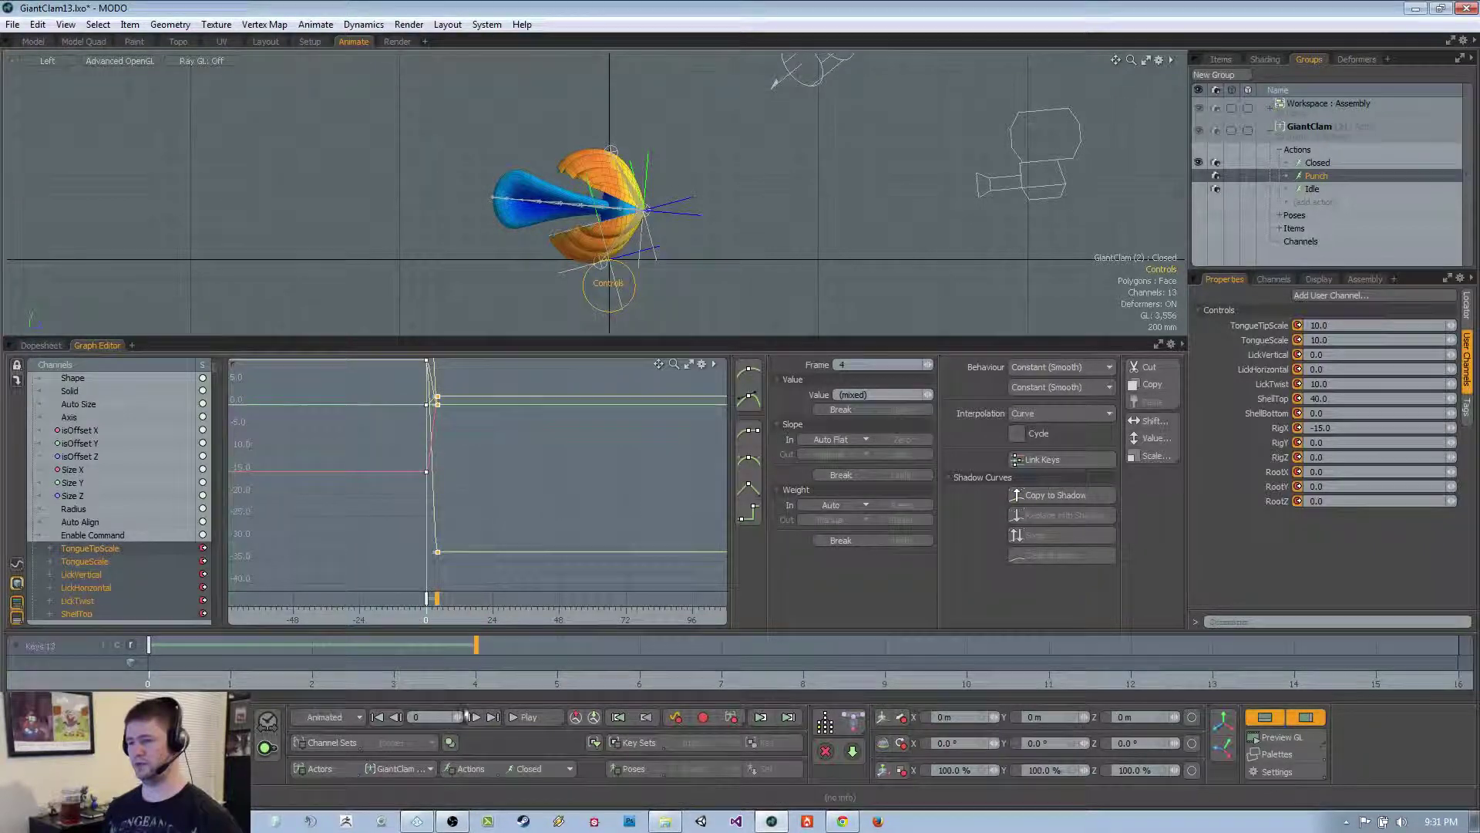
{"action": "key", "text": "Delete"}
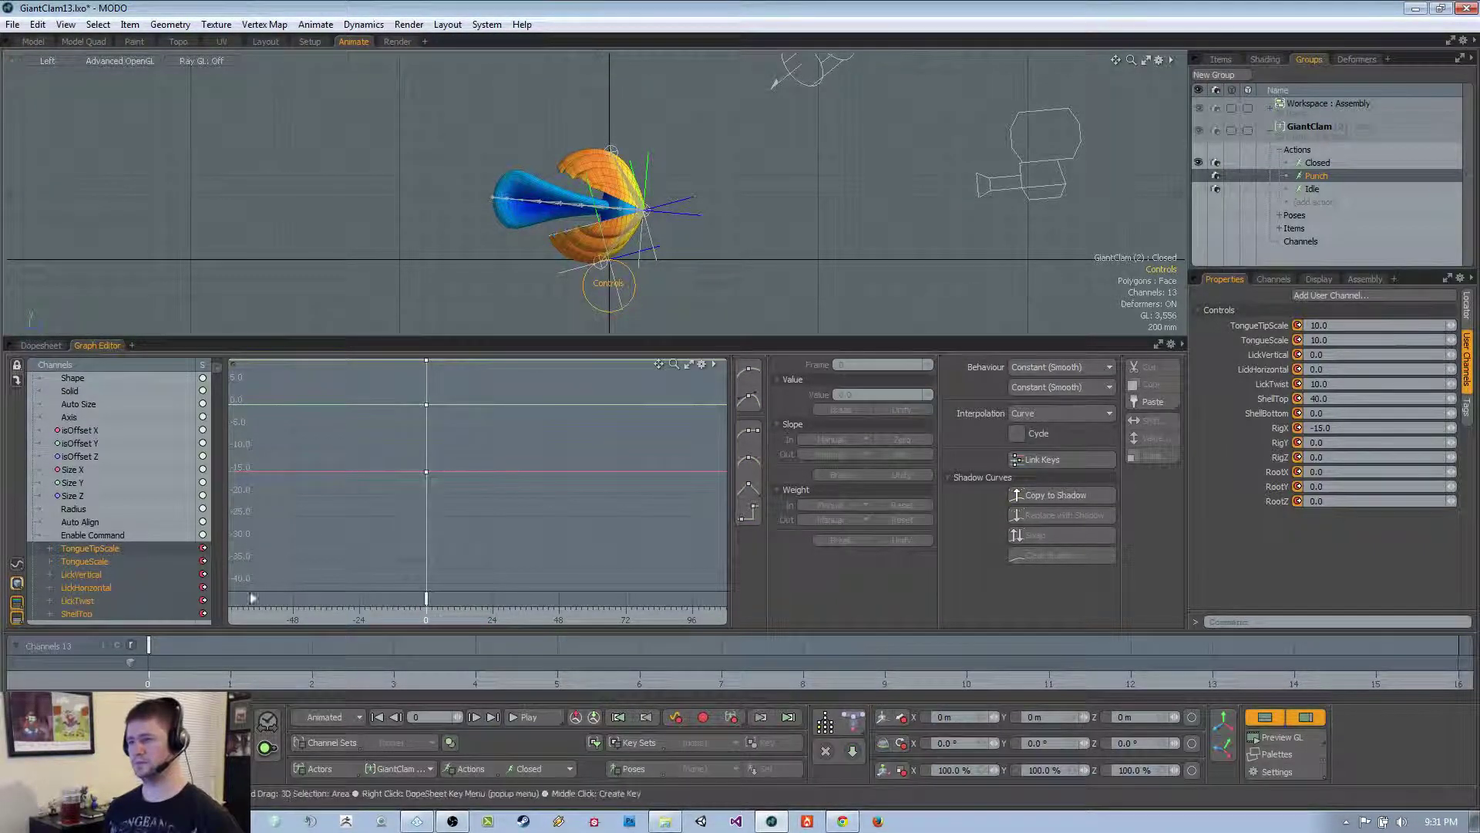
{"action": "left_click", "coordinate": [427, 600]}
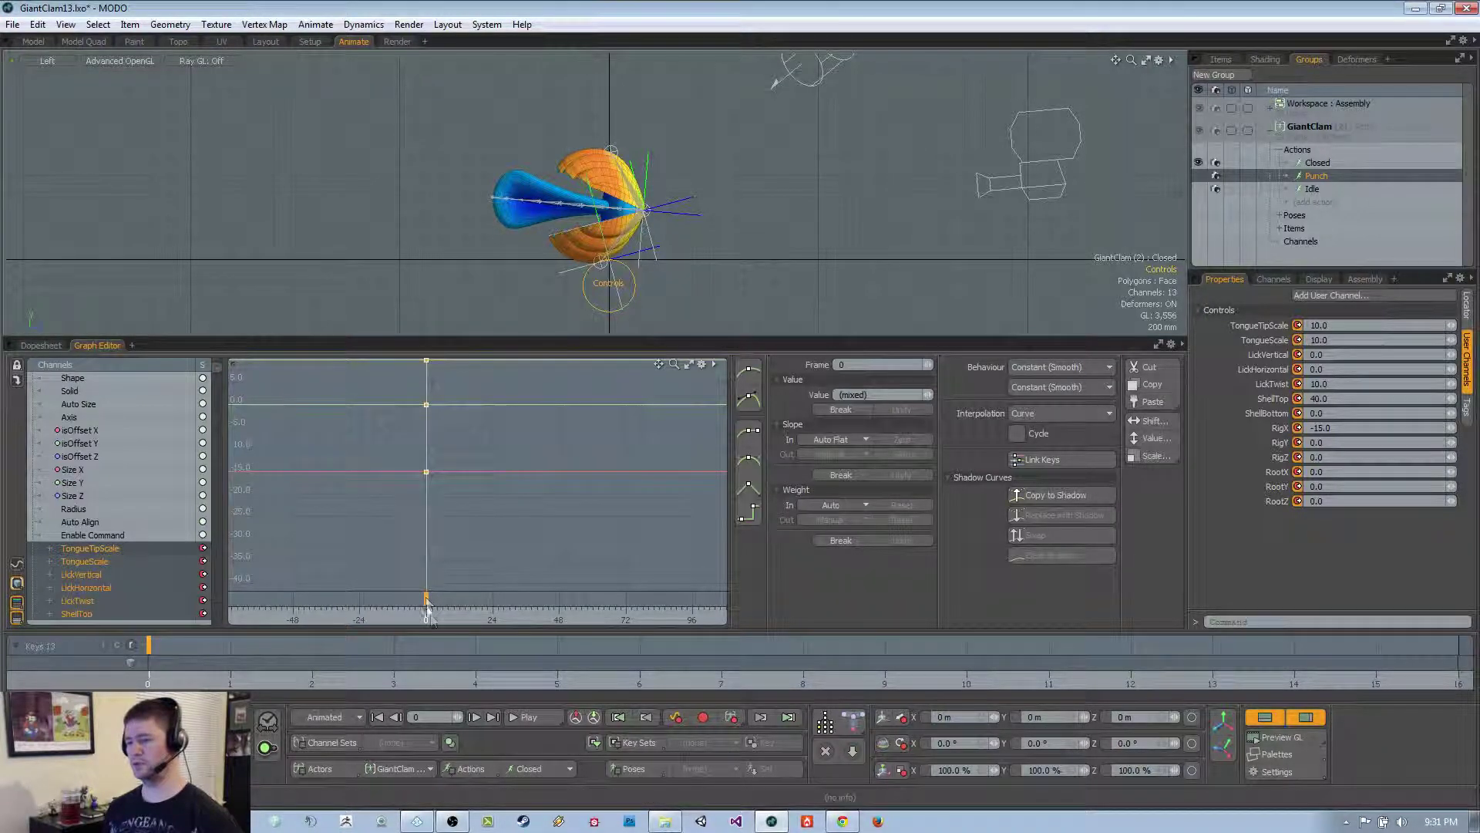
{"action": "left_click_drag", "start_coordinate": [453, 613], "coordinate": [436, 612]}
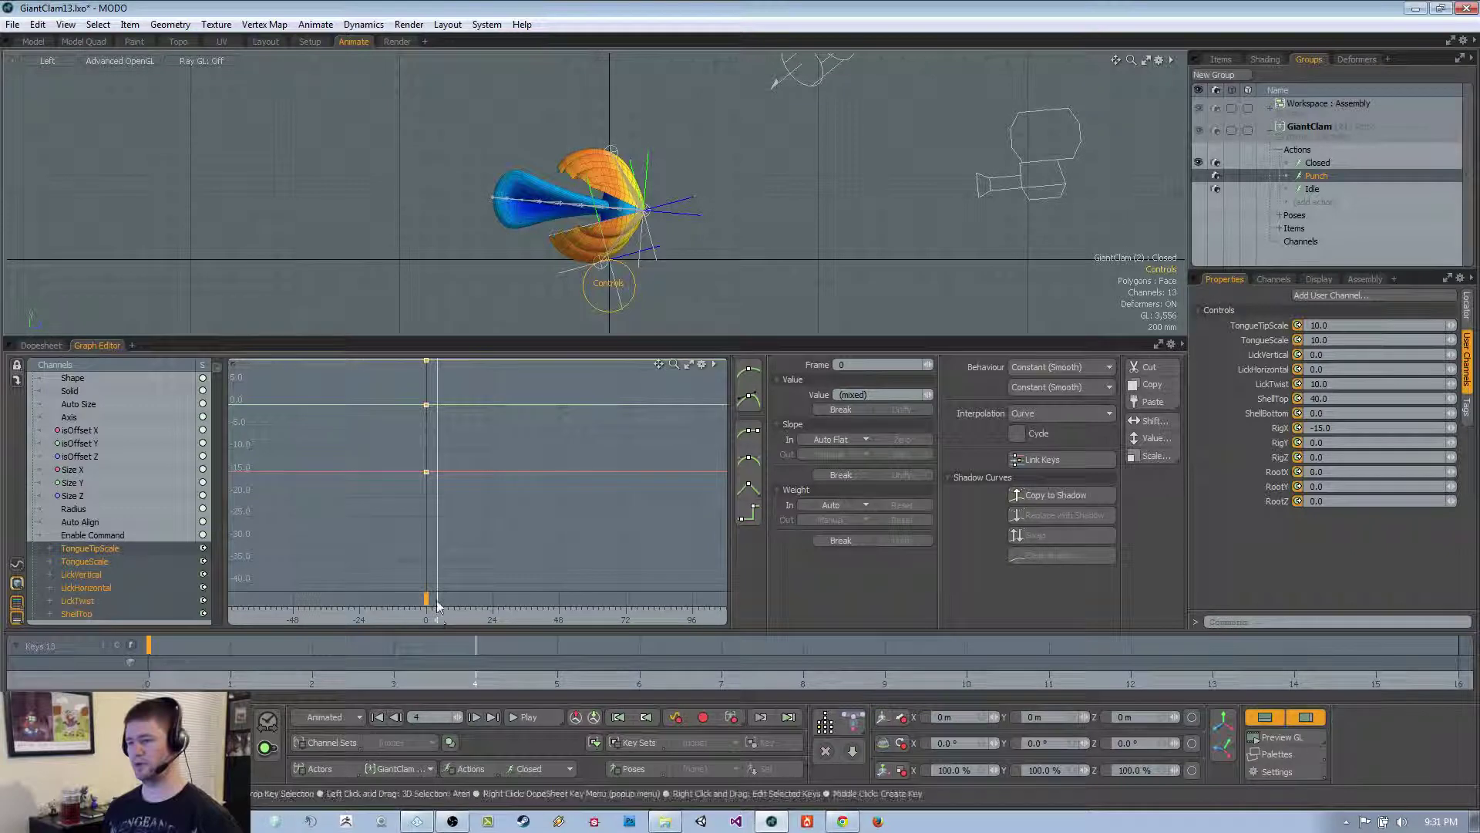
{"action": "key", "text": "ctrl+v"}
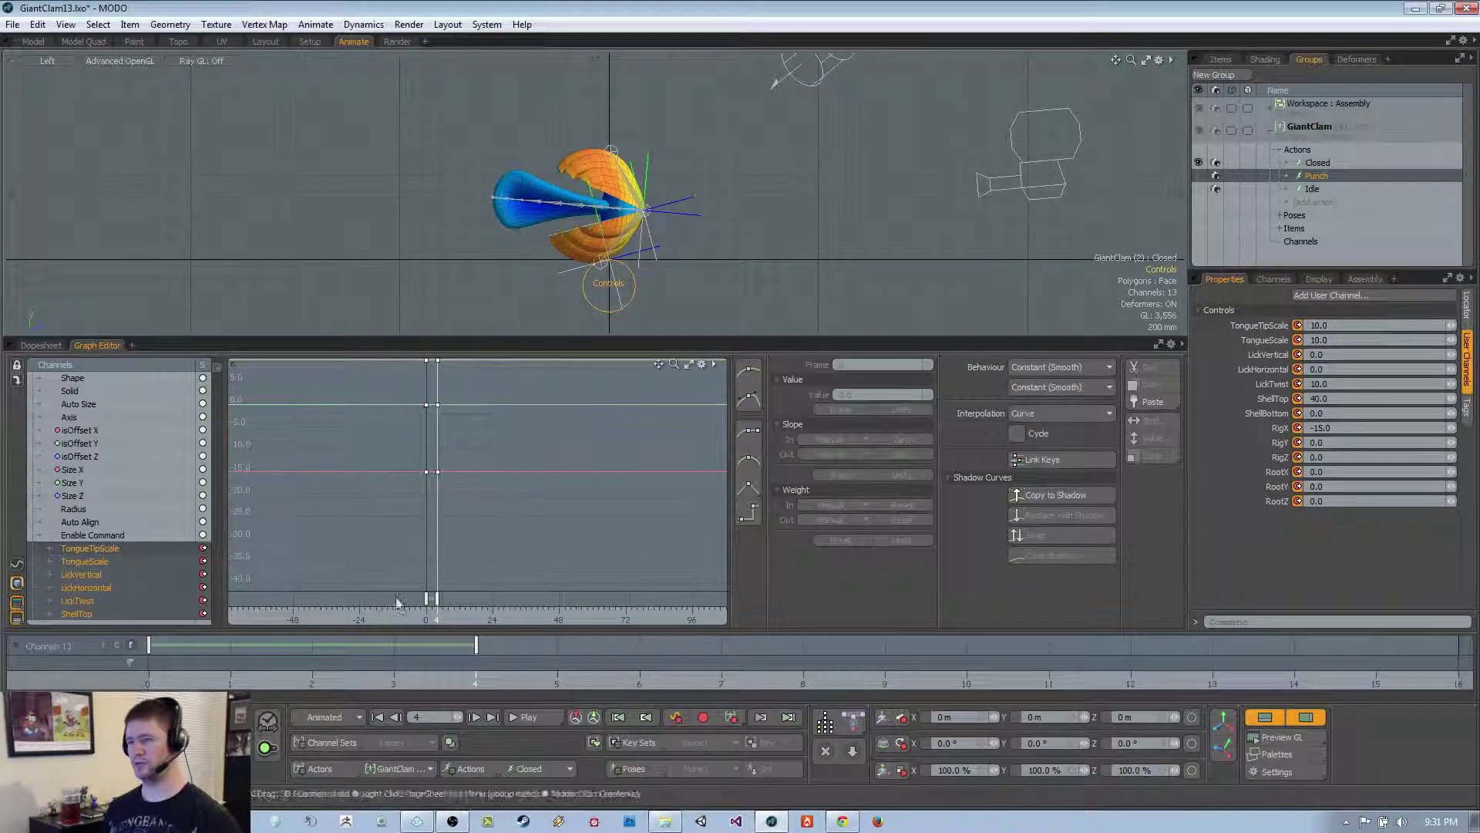
{"action": "left_click", "coordinate": [557, 682]}
{"action": "left_click_drag", "start_coordinate": [558, 683], "coordinate": [476, 683]}
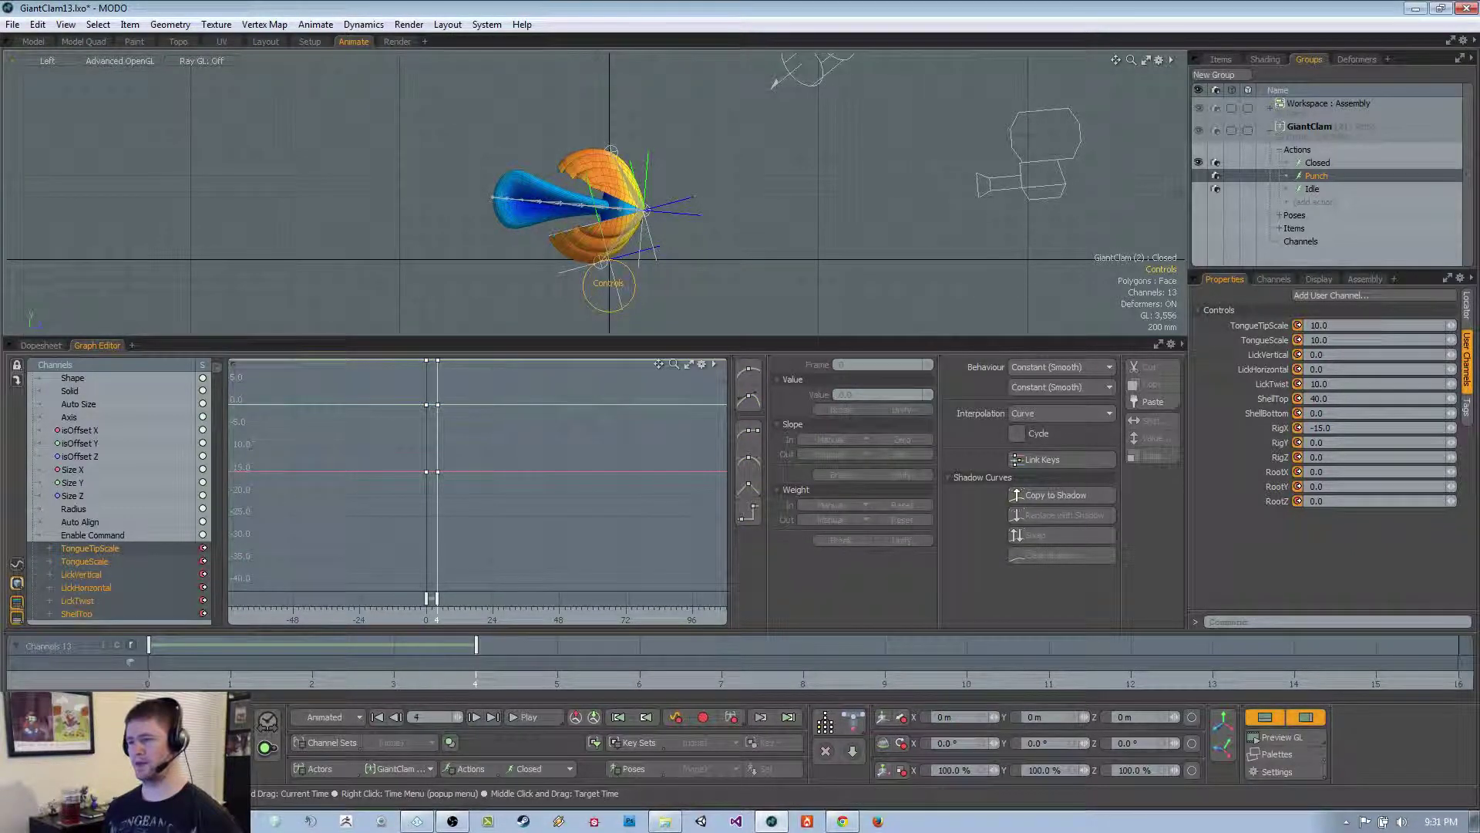
Deselect the Controls item and switch the actor's active action to Punch
{"action": "key", "text": "ctrl+space"}
{"action": "left_click_drag", "start_coordinate": [586, 197], "coordinate": [655, 231], "text": "alt"}
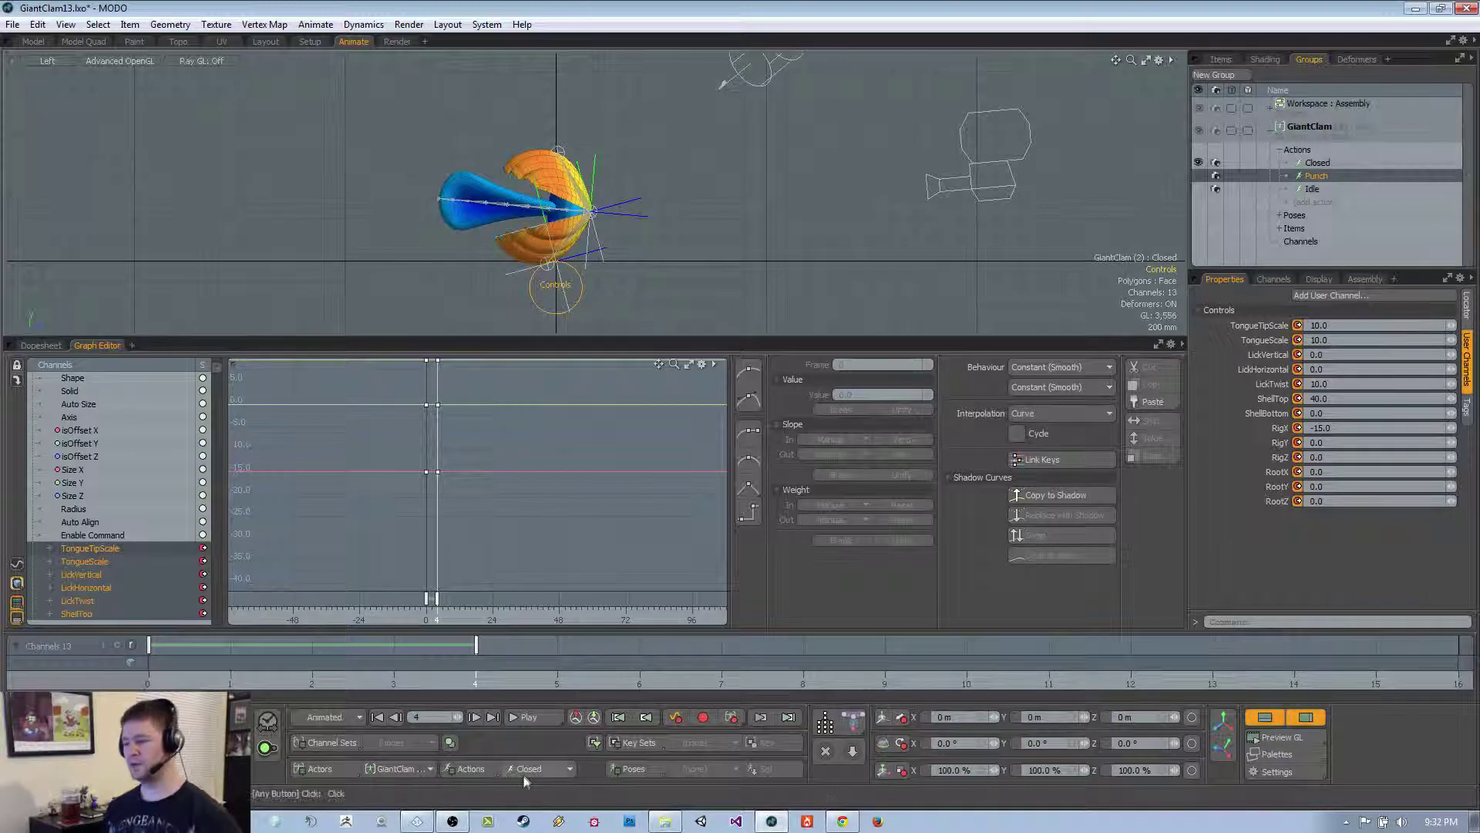
{"action": "left_click", "coordinate": [654, 303]}
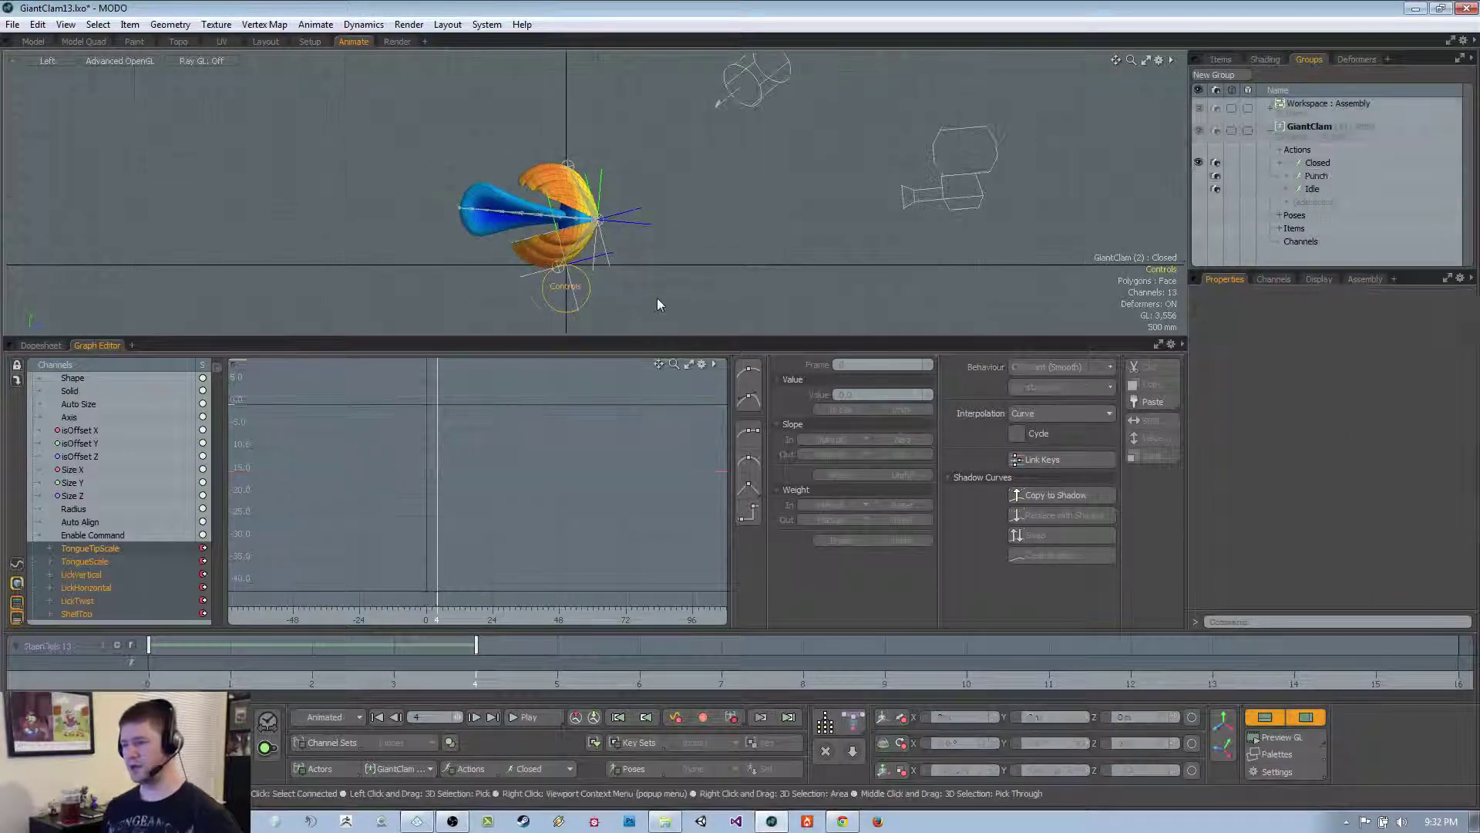
{"action": "left_click", "coordinate": [549, 763]}
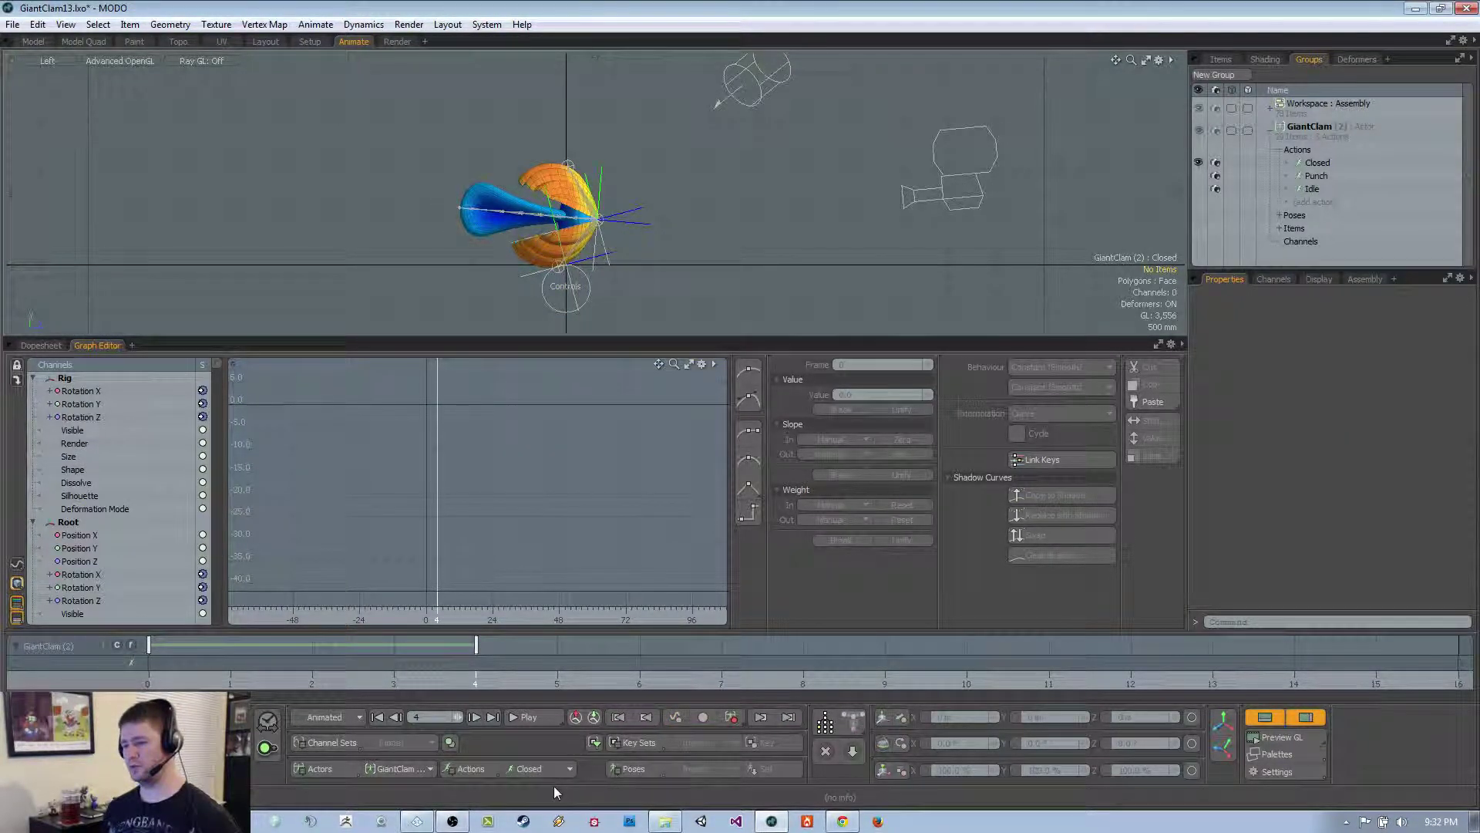
{"action": "left_click", "coordinate": [554, 776]}
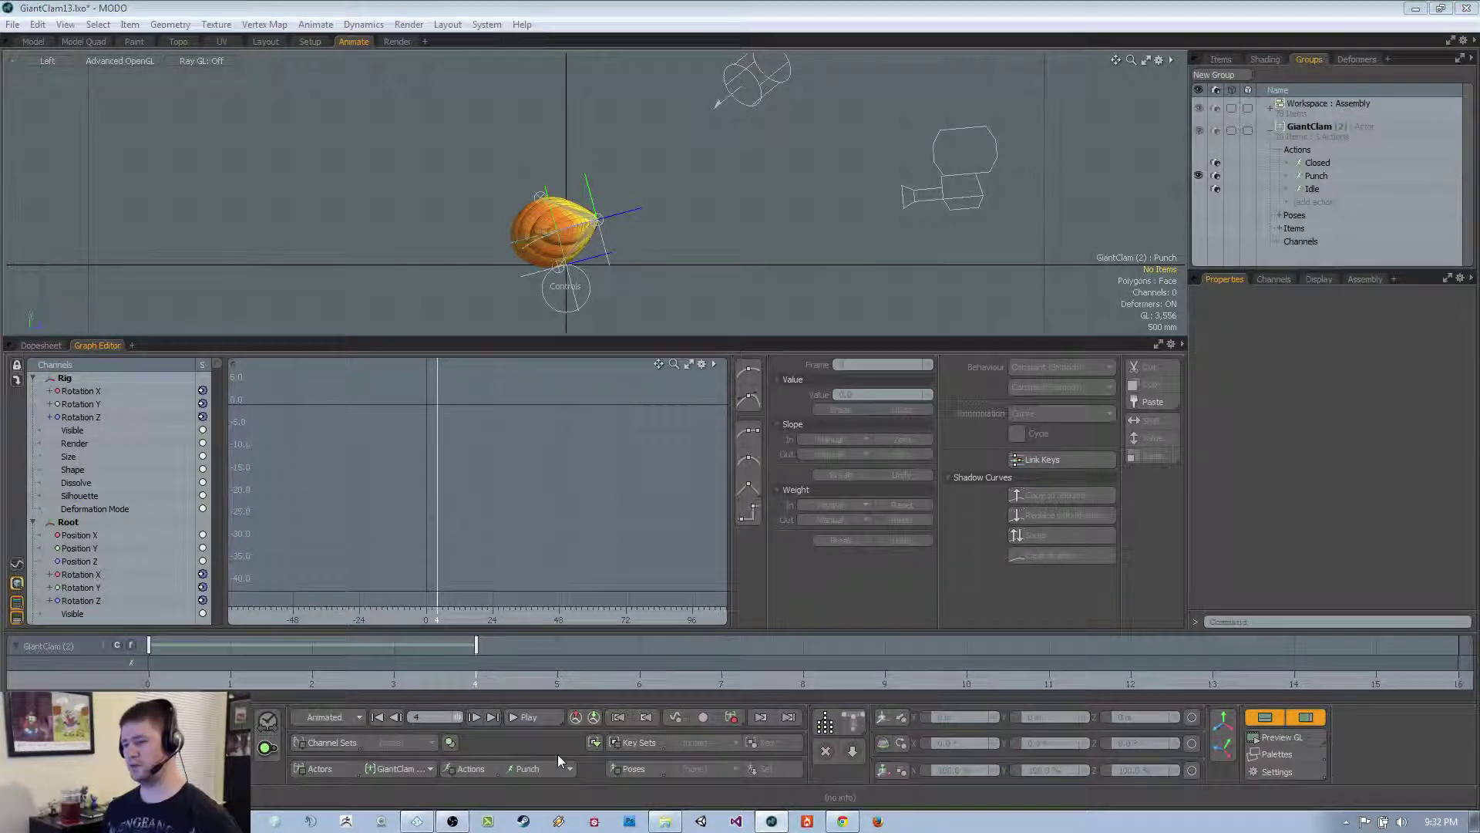
Compare the clam's pose in the Idle, Closed and Punch actions, ending on Punch at frame 0
{"action": "left_click", "coordinate": [549, 766]}
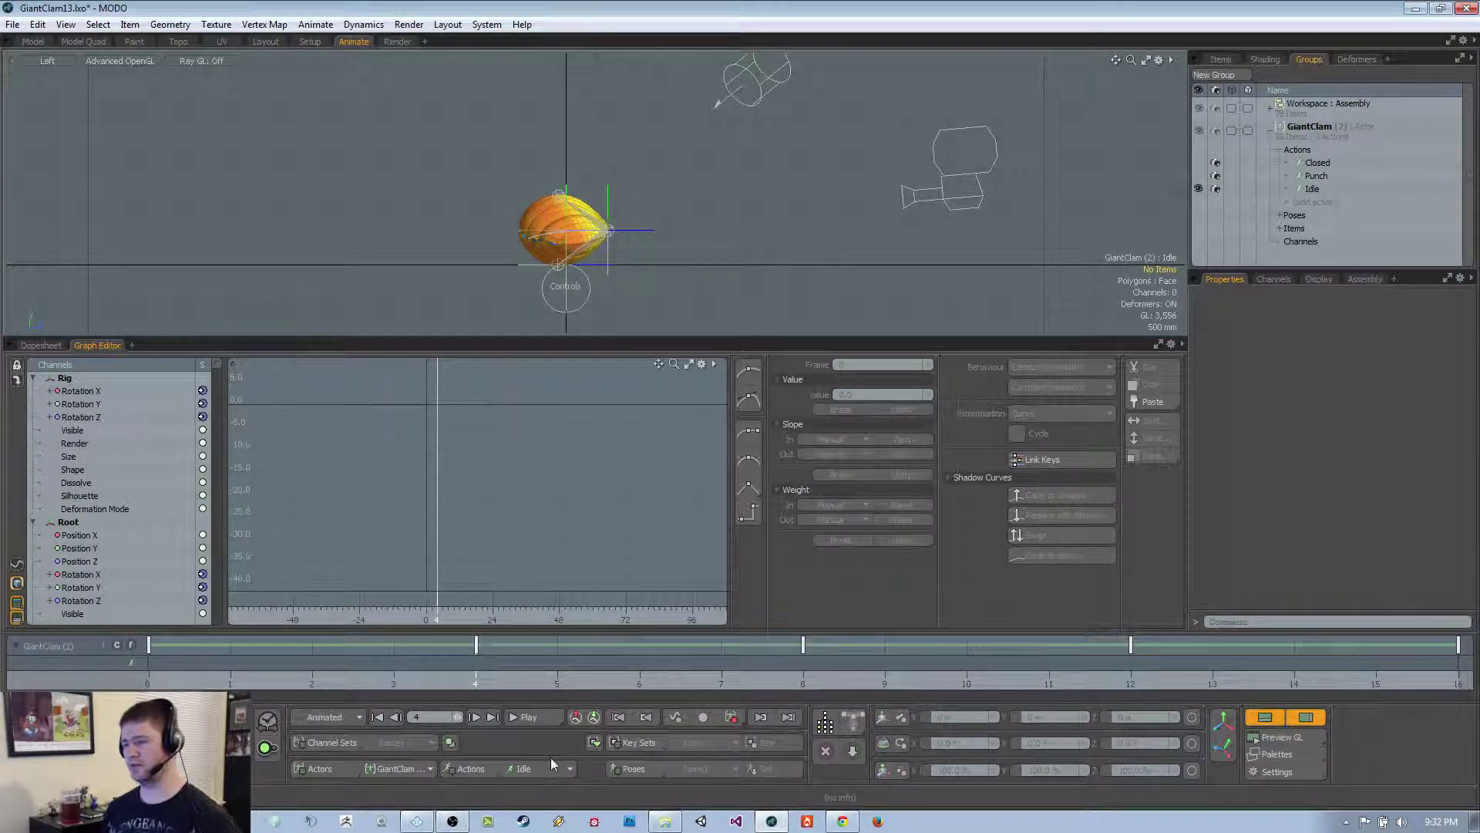
{"action": "left_click", "coordinate": [550, 757]}
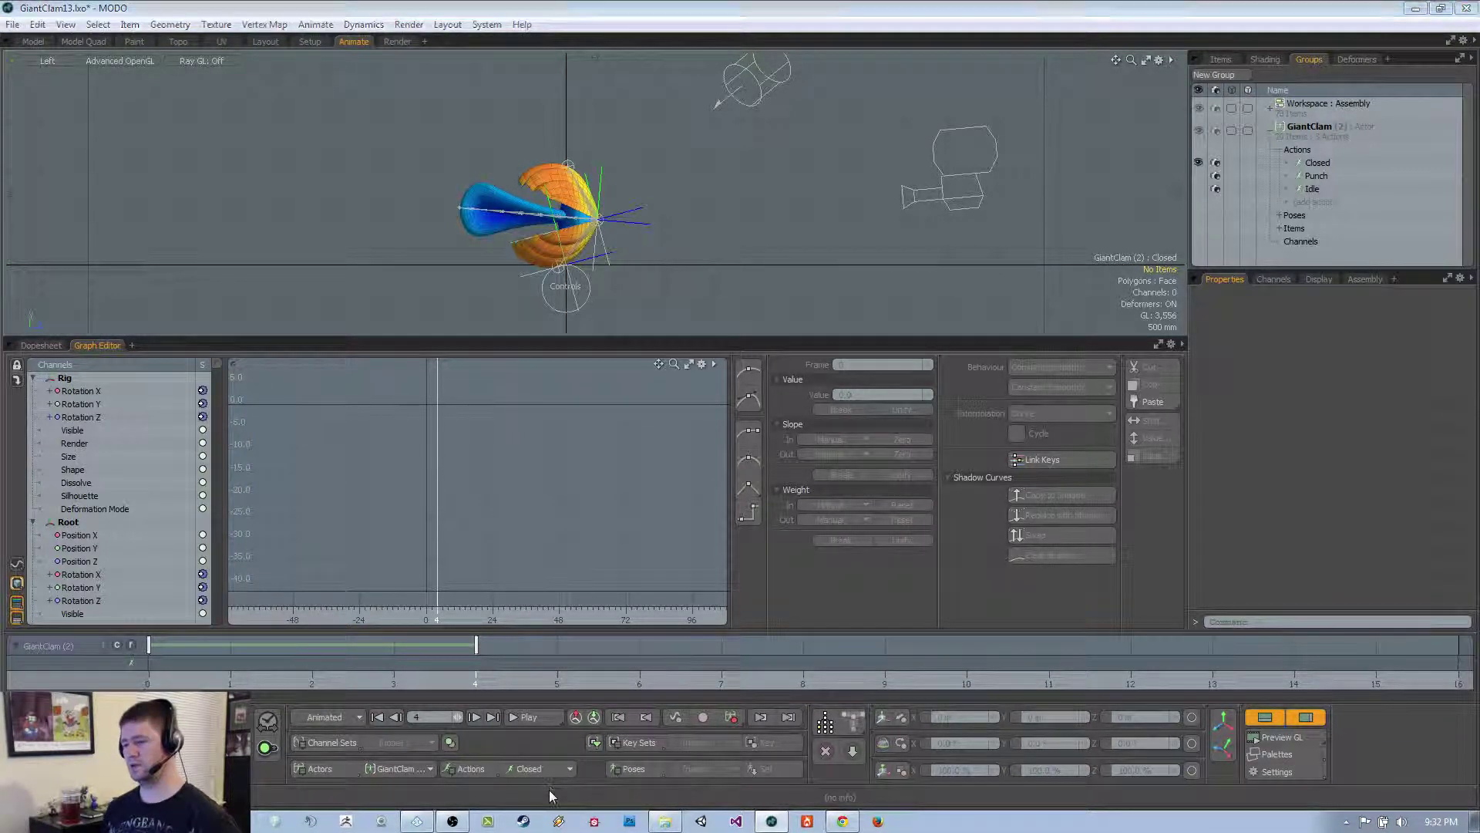
{"action": "left_click", "coordinate": [549, 769]}
{"action": "left_click", "coordinate": [549, 789]}
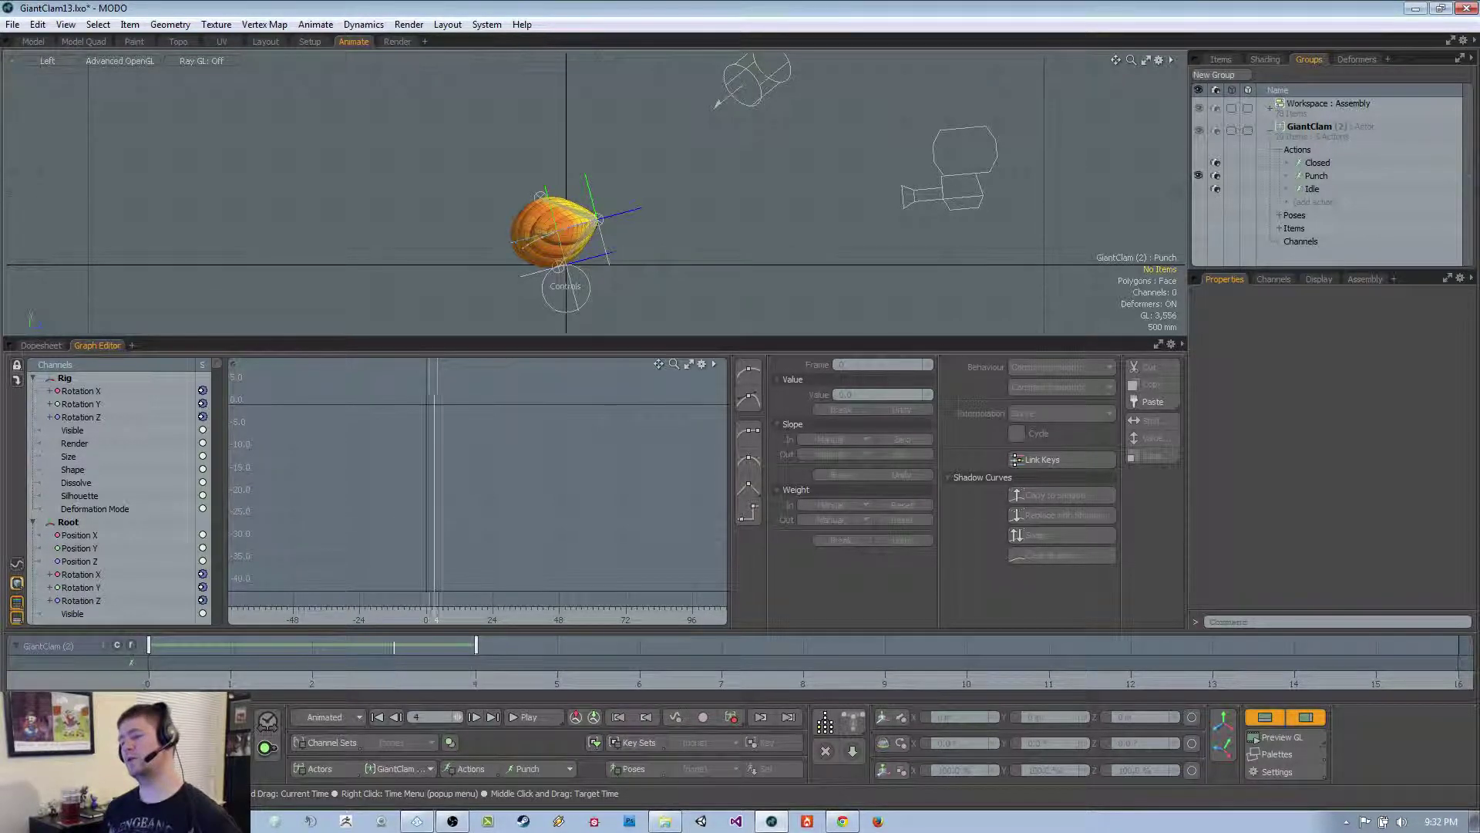
{"action": "left_click_drag", "start_coordinate": [394, 651], "coordinate": [148, 652]}
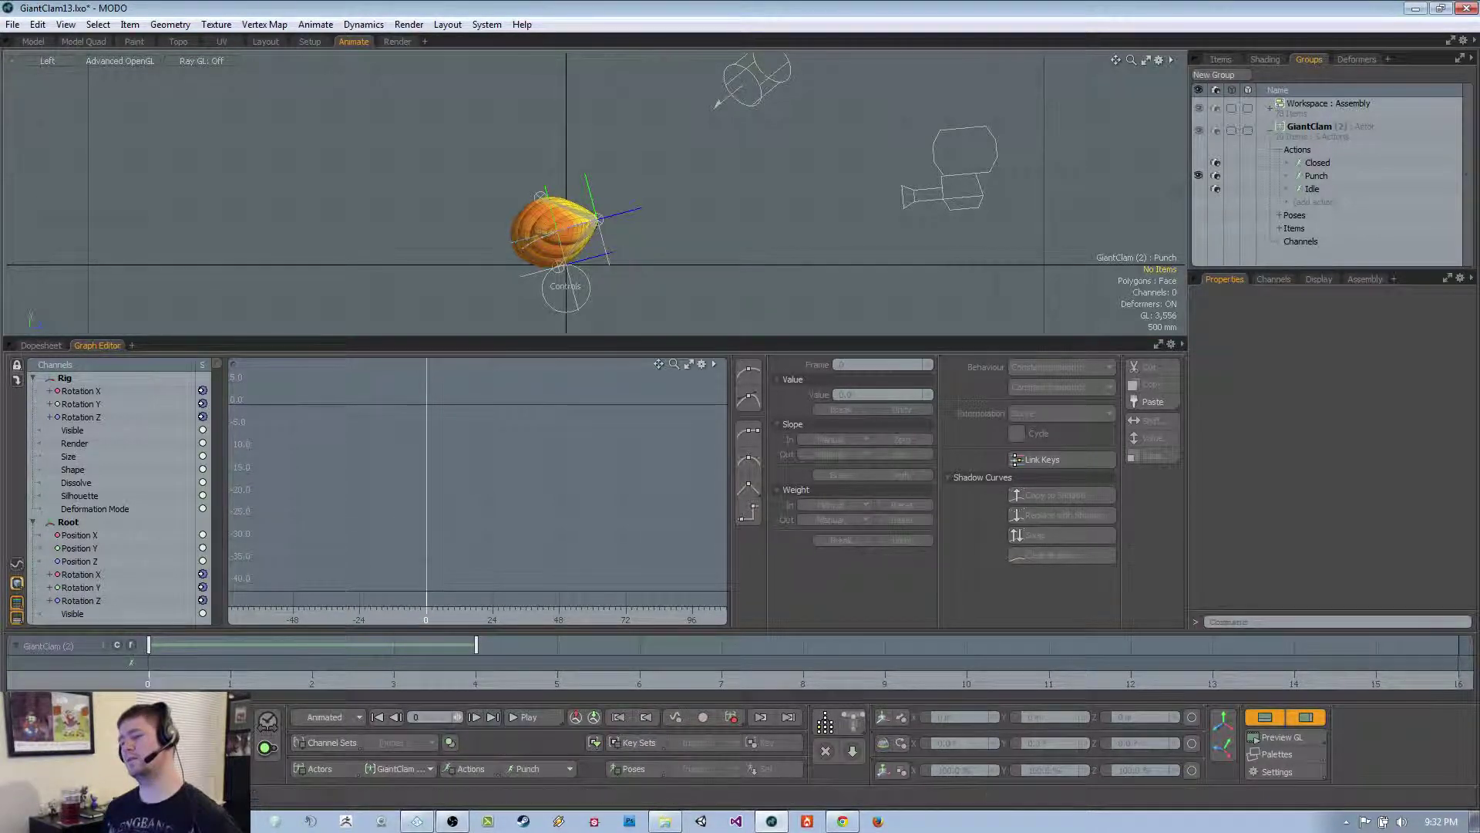
Select the Controls item and compare its channel values between the Closed and Punch actions
{"action": "left_click", "coordinate": [584, 306]}
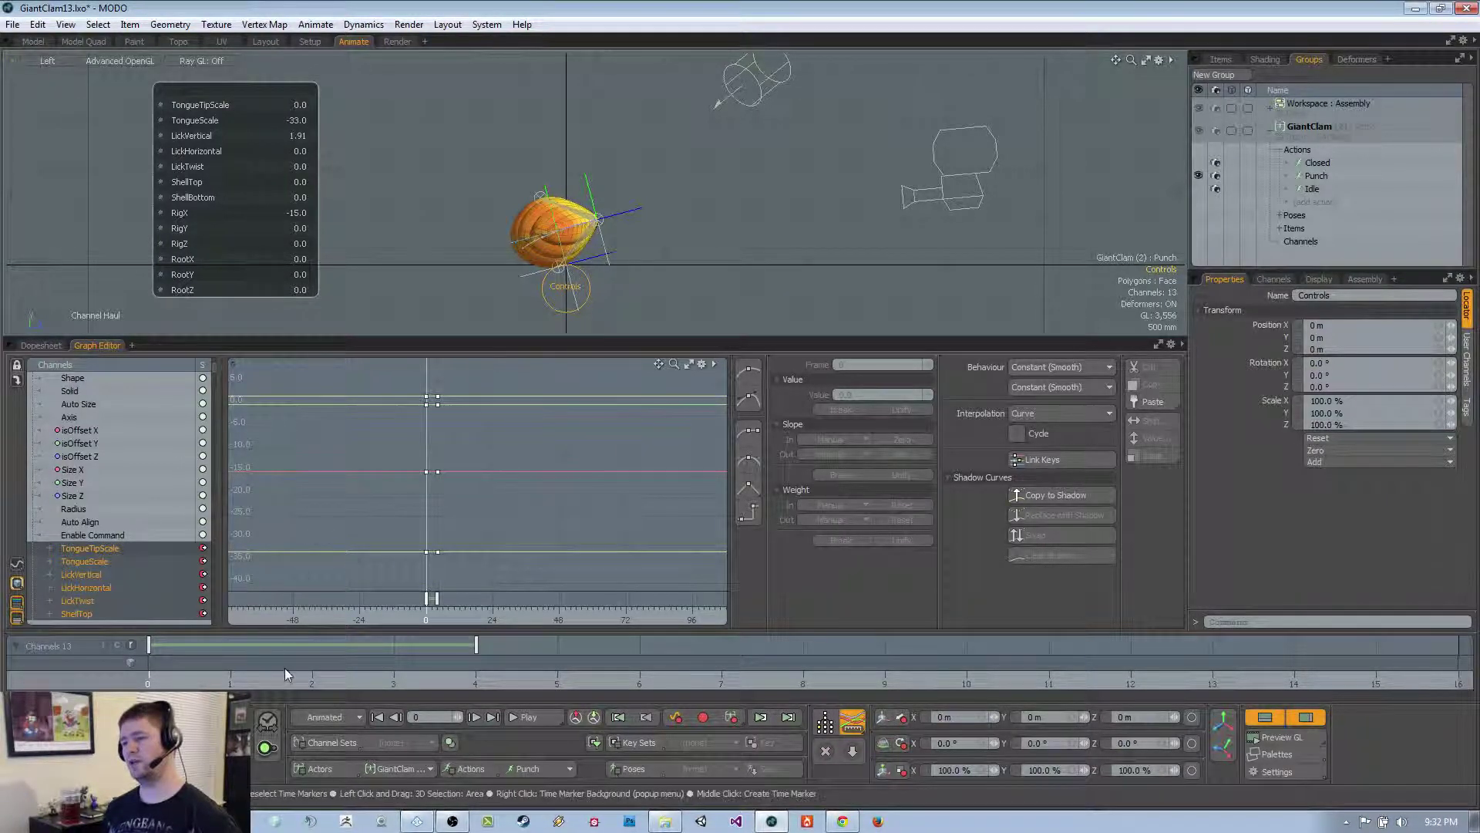
{"action": "left_click", "coordinate": [536, 771]}
{"action": "left_click", "coordinate": [542, 752]}
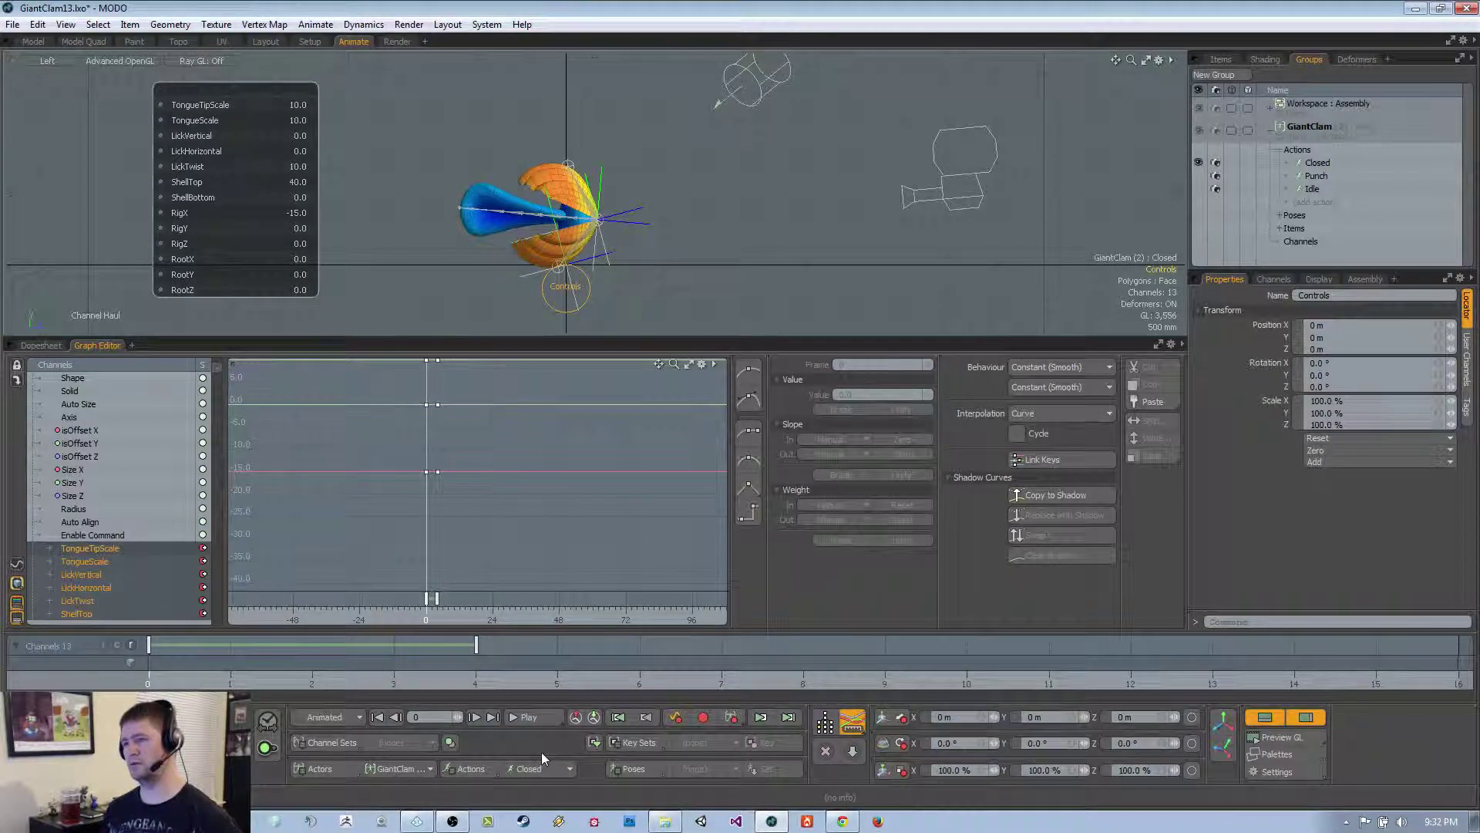
{"action": "left_click", "coordinate": [540, 768]}
{"action": "left_click", "coordinate": [545, 789]}
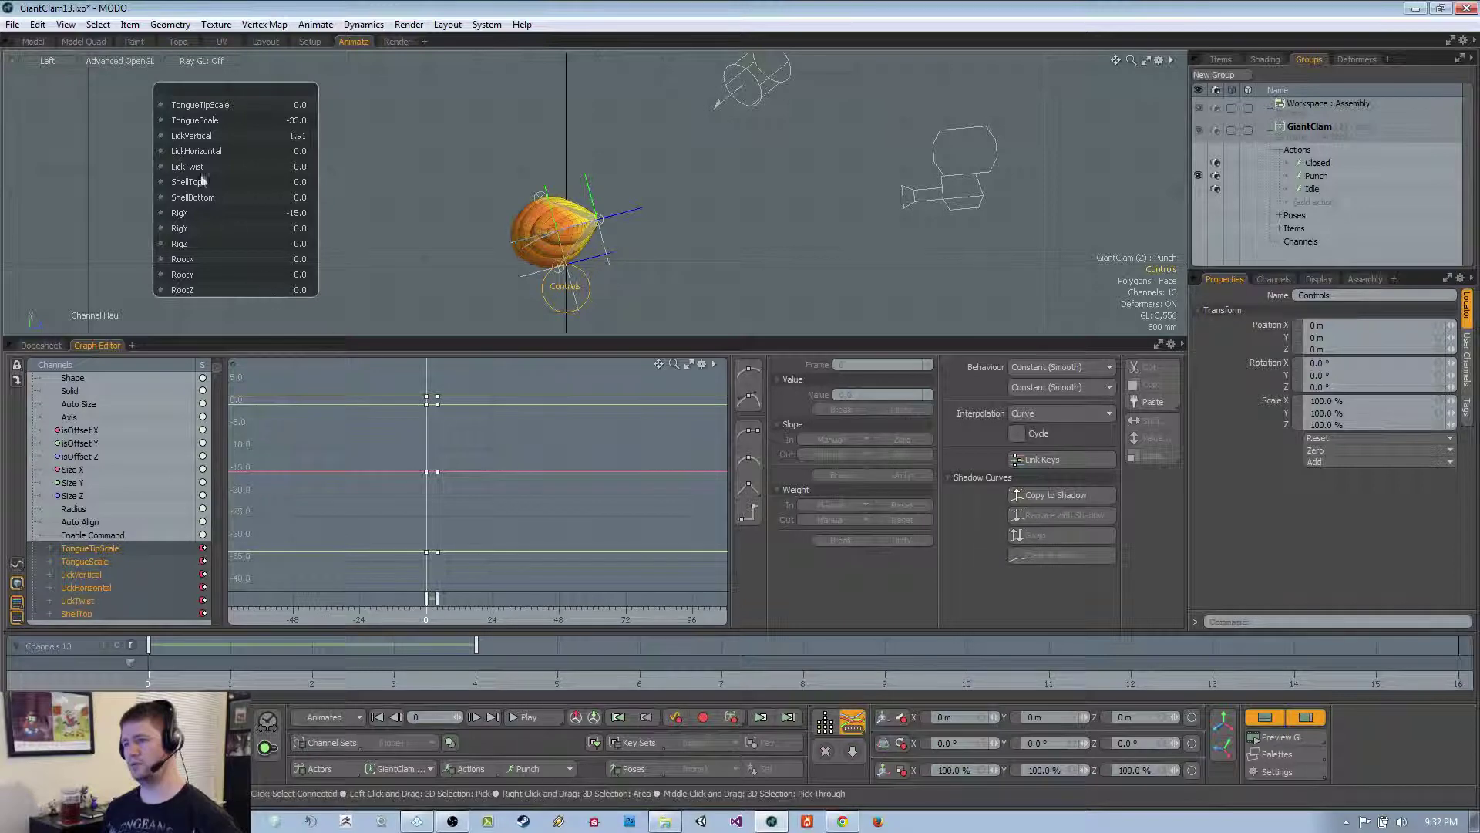
Set RigX to 0 at frame 0 of the Punch action and check the pose in the Closed action
{"action": "left_click", "coordinate": [287, 214]}
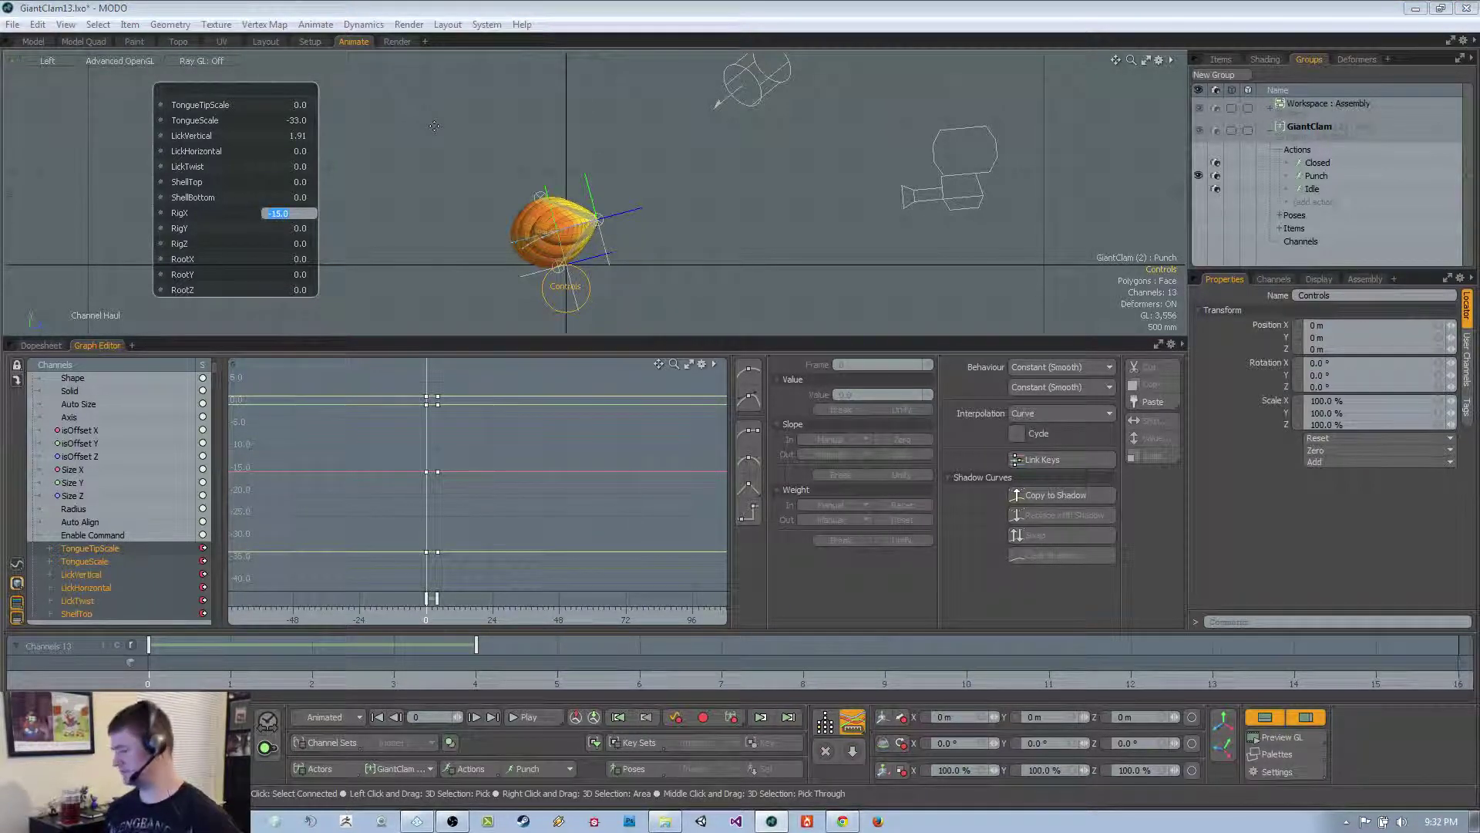
{"action": "type", "text": "0"}
{"action": "key", "text": "Return"}
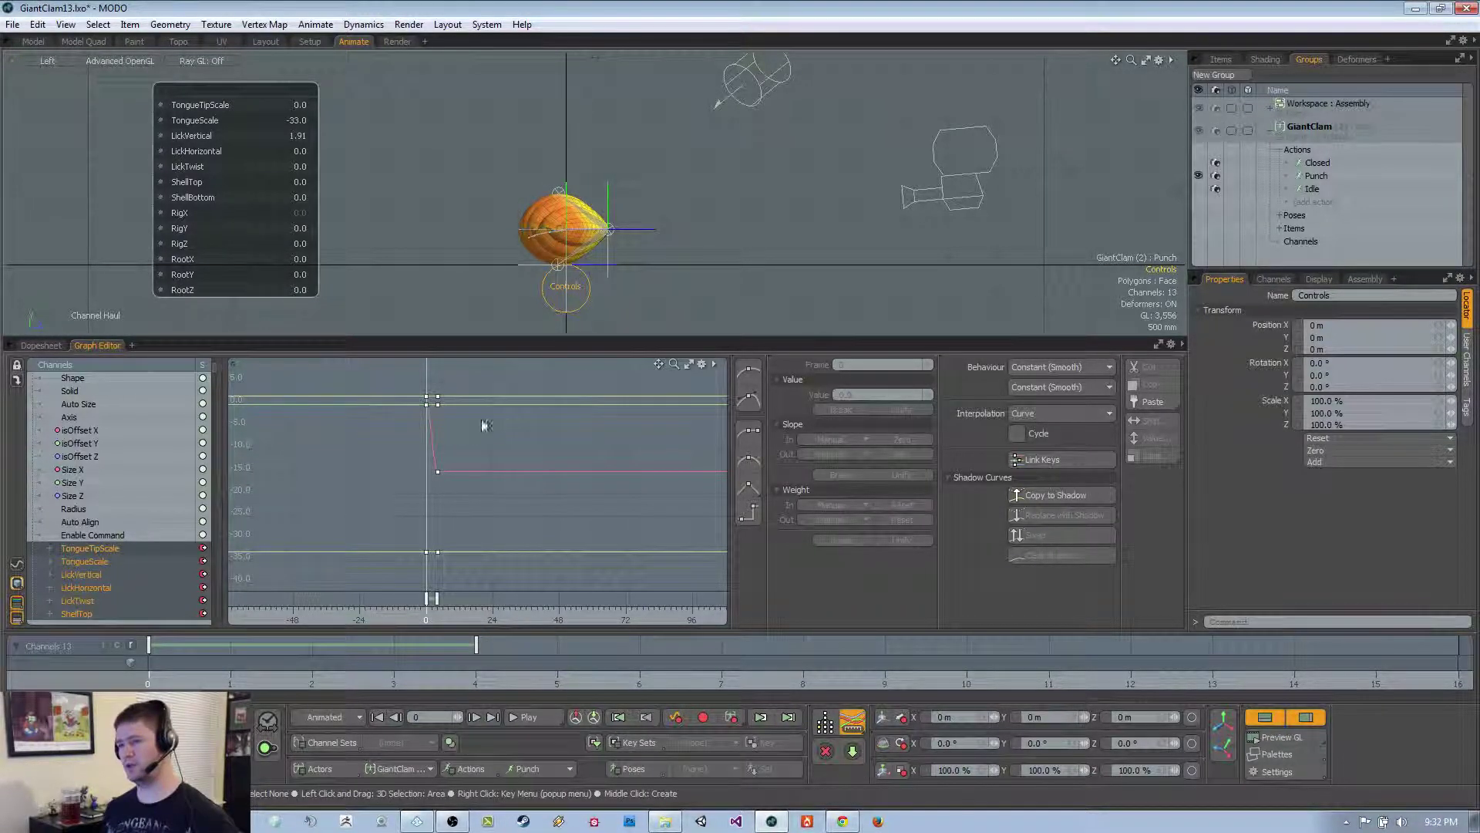
{"action": "left_click", "coordinate": [535, 761]}
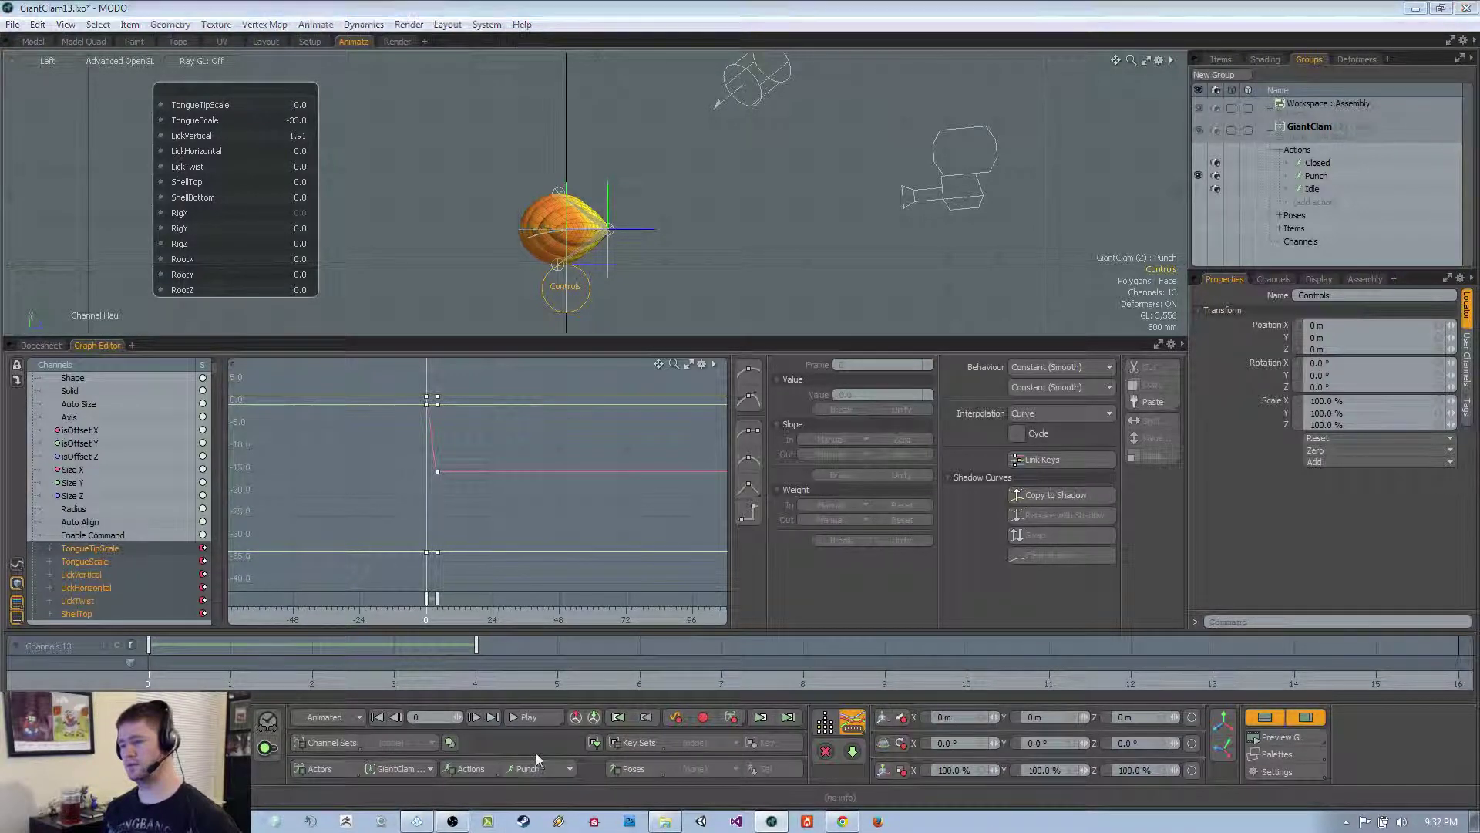
{"action": "left_click", "coordinate": [535, 752]}
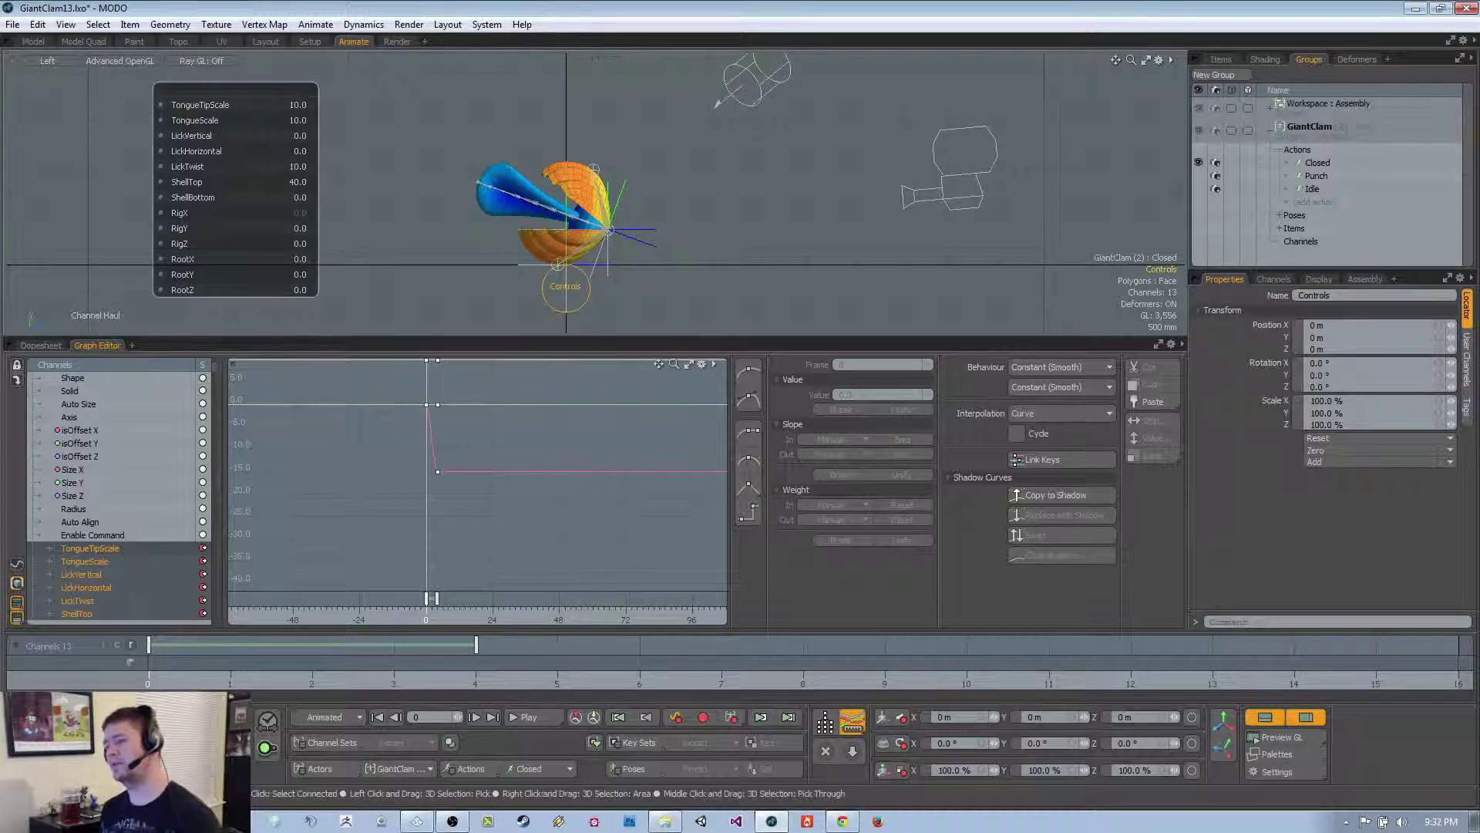
{"action": "key", "text": "space"}
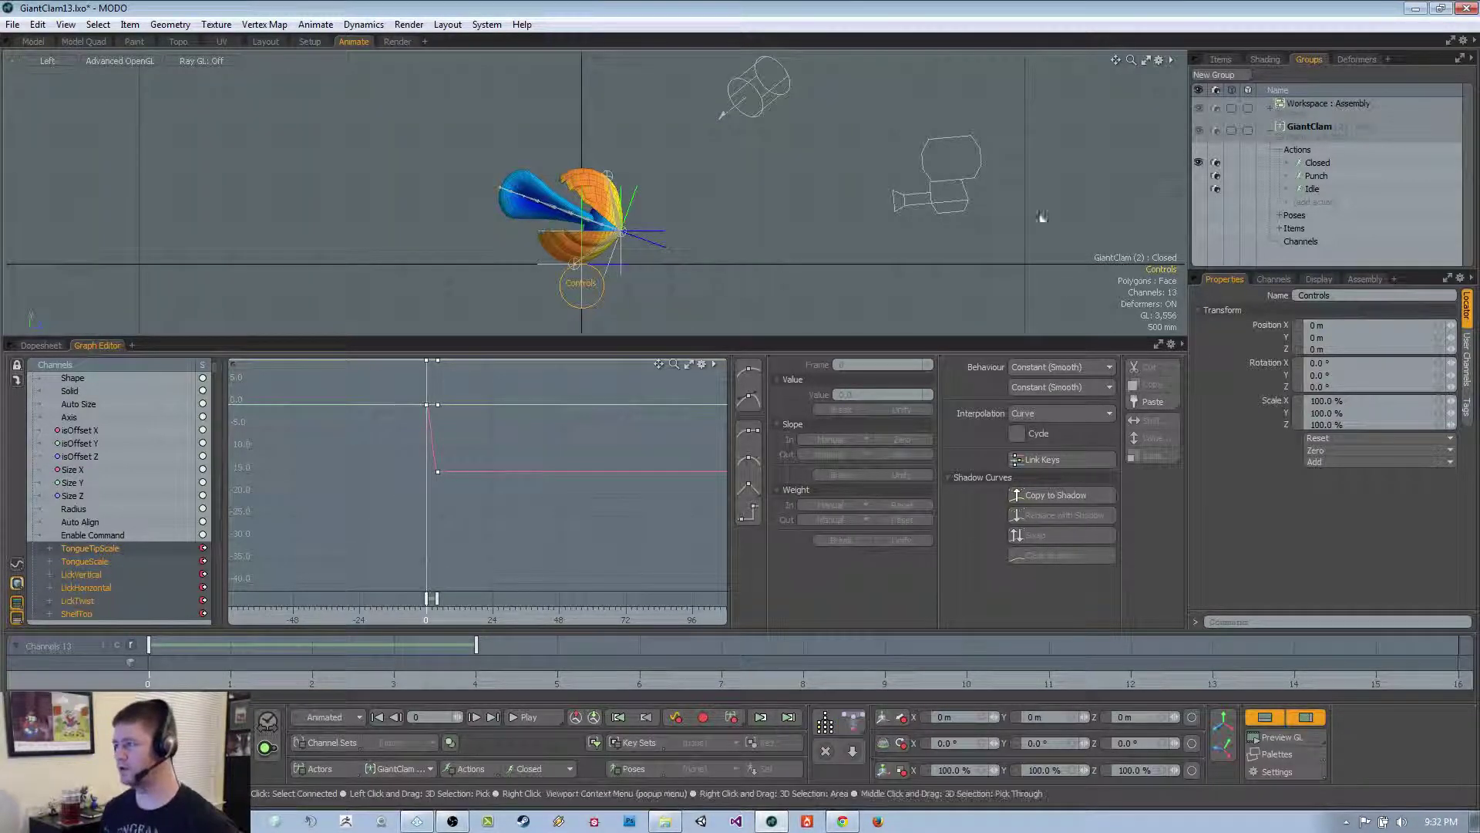
Examine the GiantClam actor, the Controls channels in the graph and the Closed action for shared animation
{"action": "scroll", "coordinate": [178, 507], "scroll_direction": "down", "scroll_amount": 3}
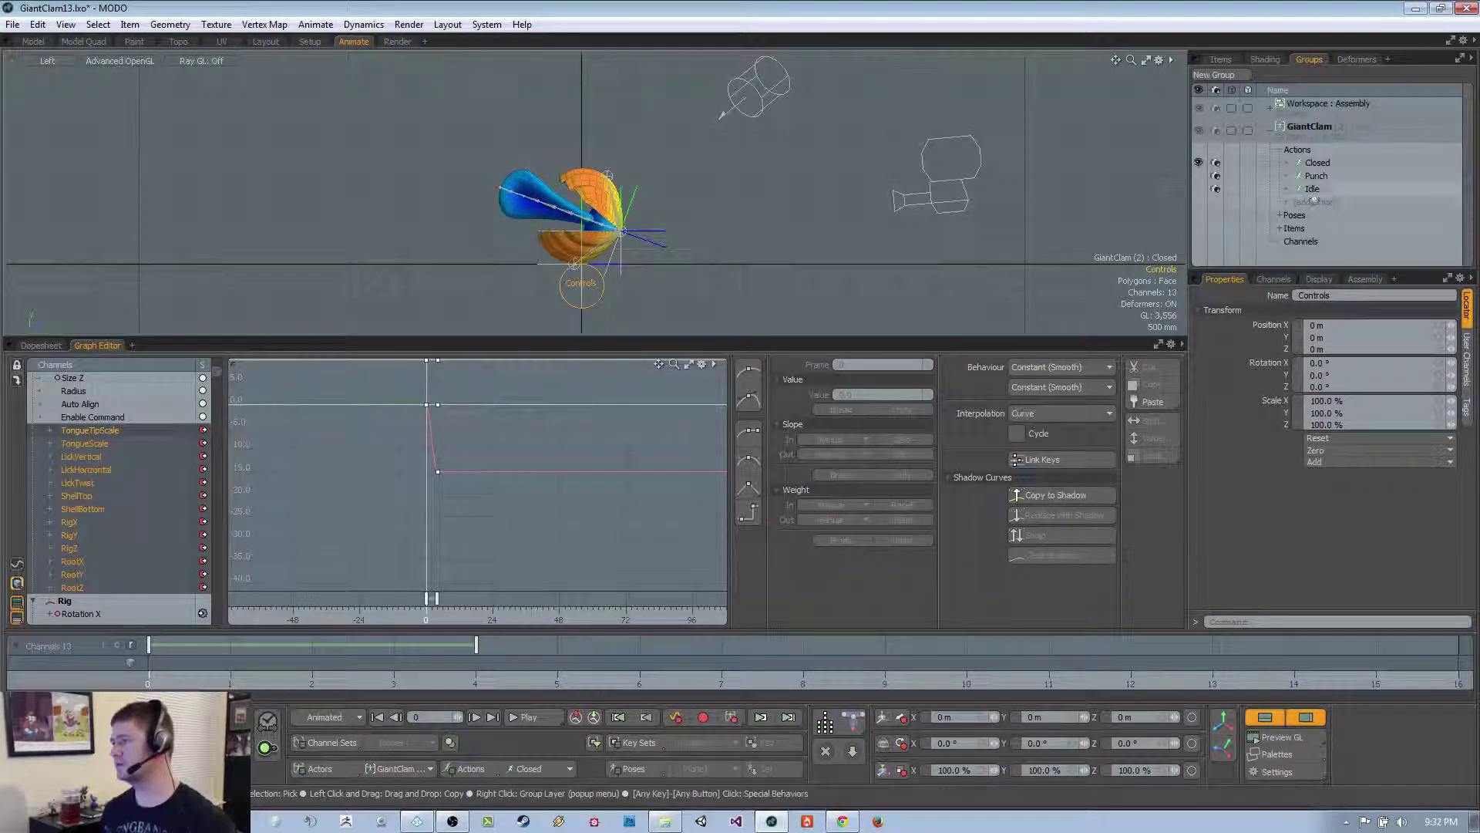
{"action": "left_click", "coordinate": [1319, 126]}
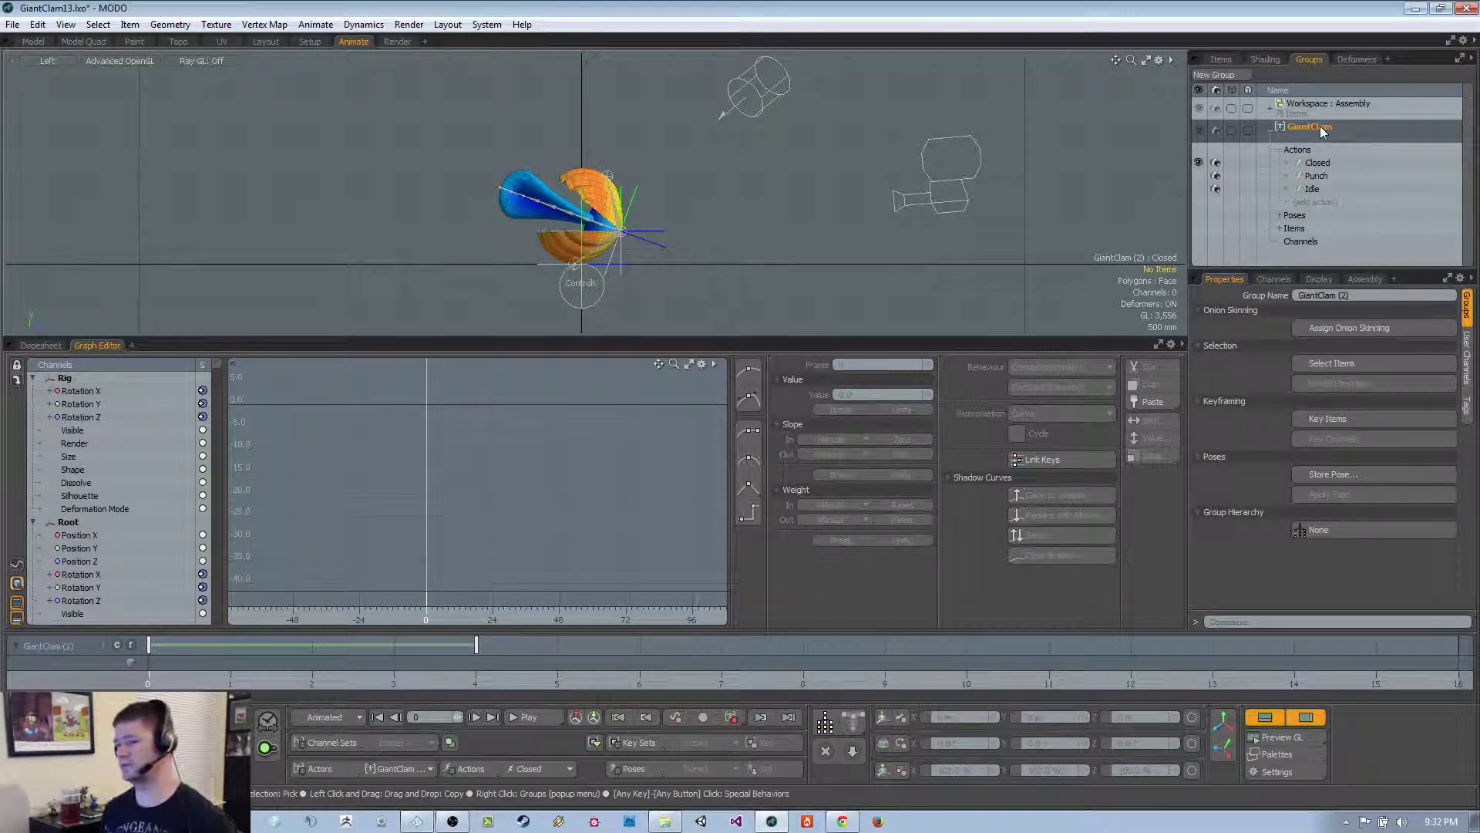
{"action": "left_click", "coordinate": [584, 285]}
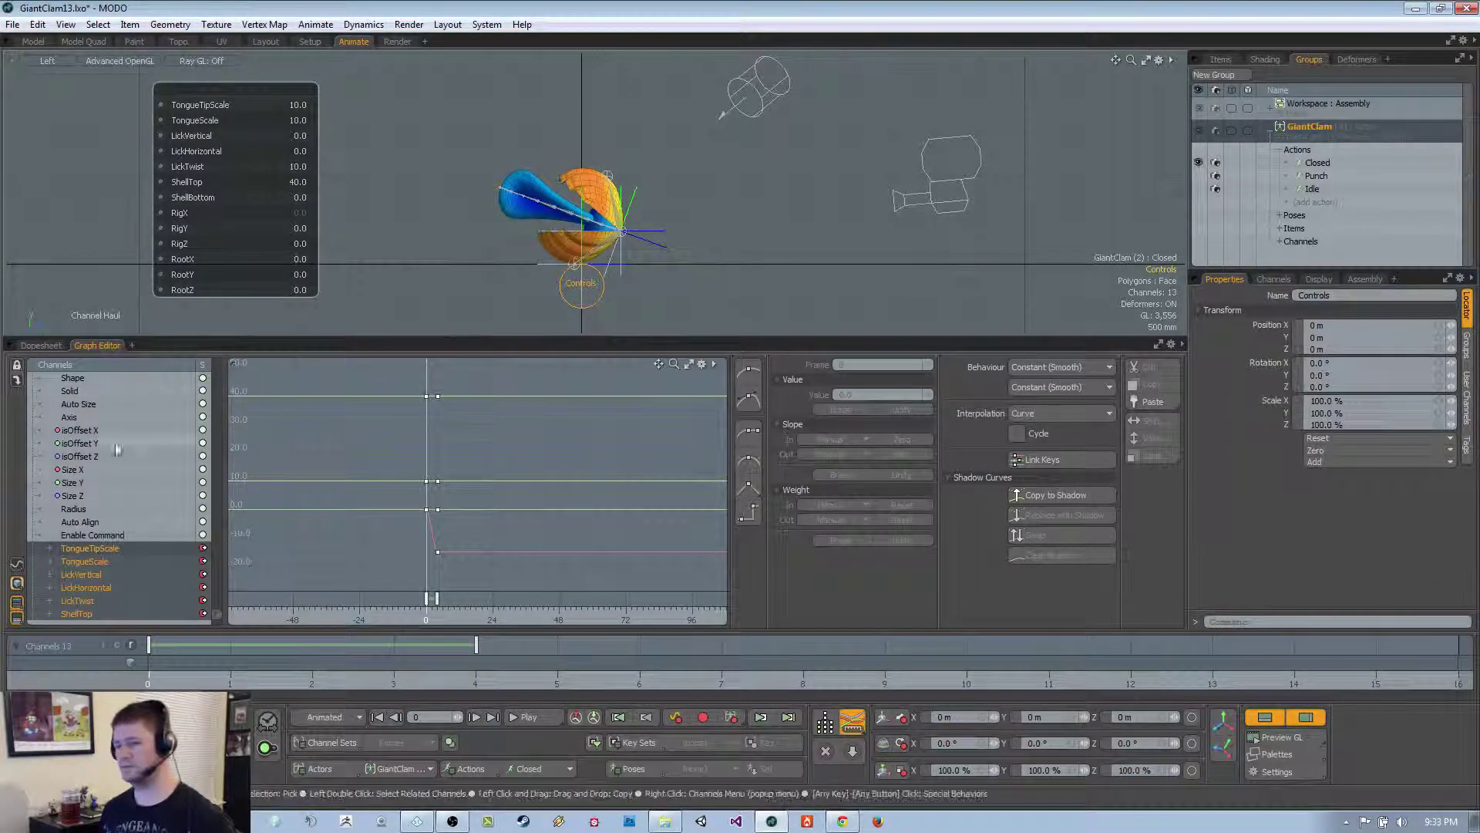
{"action": "scroll", "coordinate": [106, 470], "scroll_direction": "down", "scroll_amount": 3}
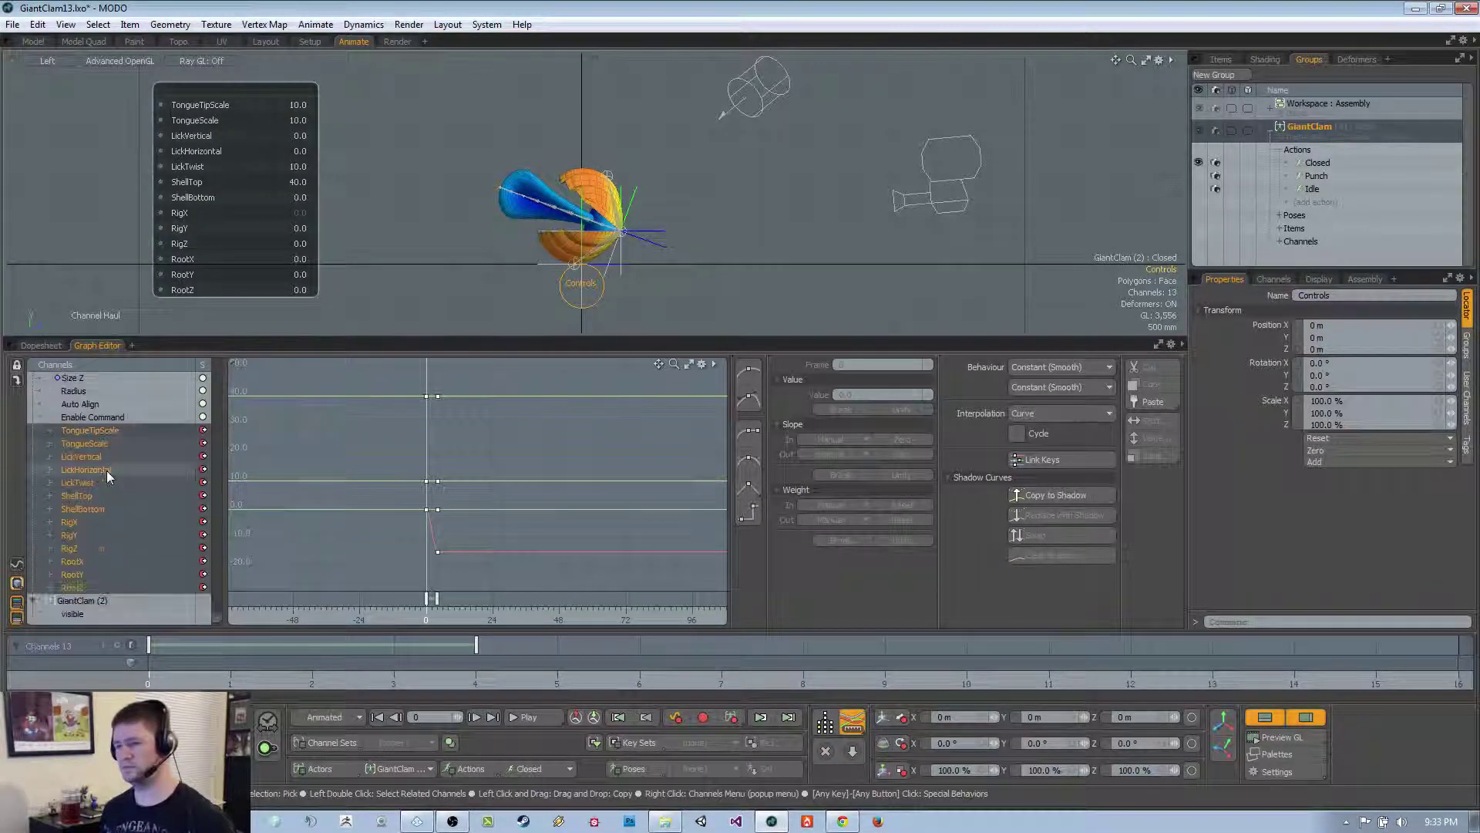
{"action": "left_click", "coordinate": [1326, 163]}
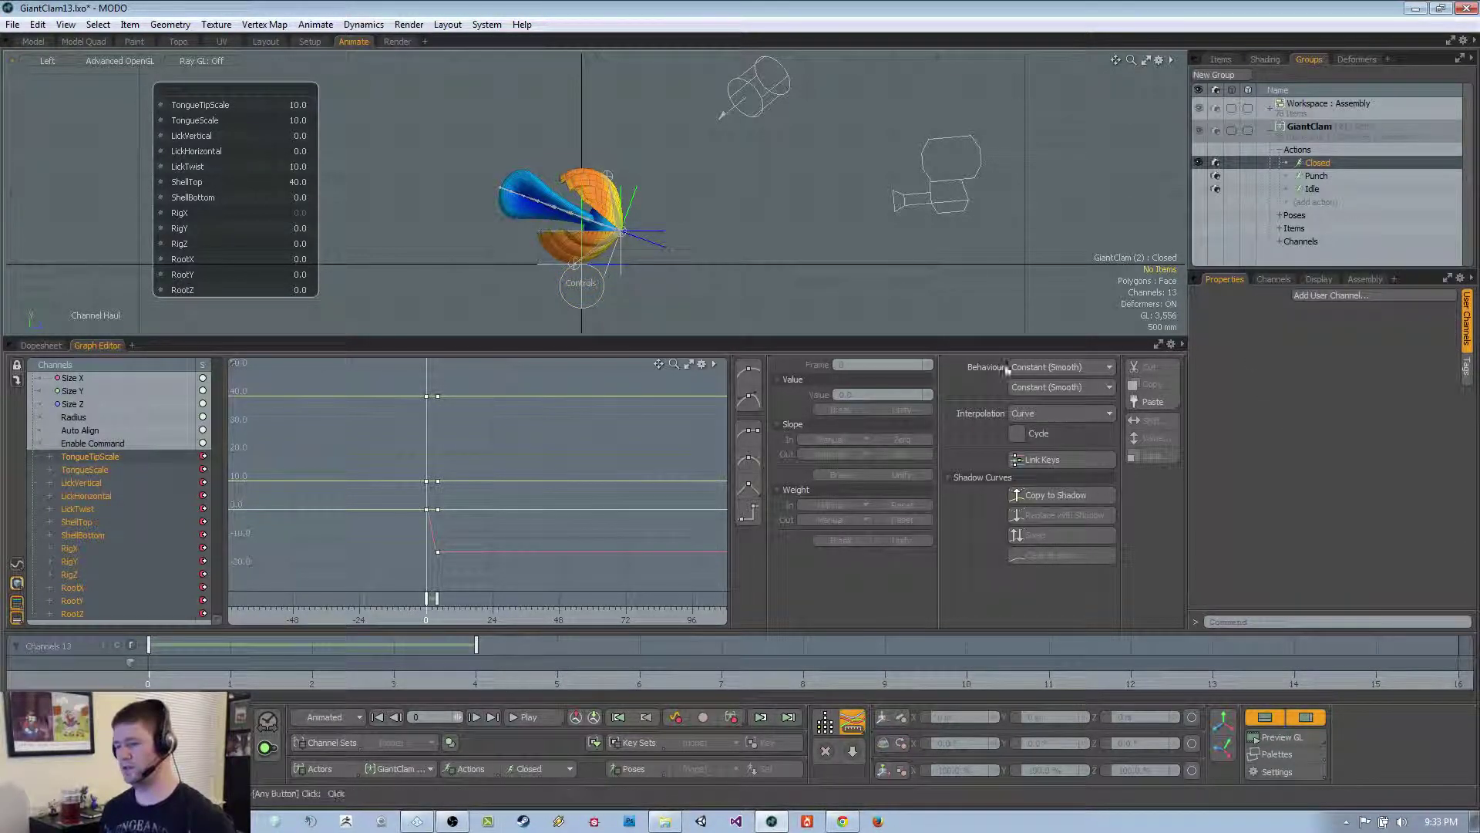
Switch to the Punch action and set the Controls item's RigX to 0 at frame 4
{"action": "left_click", "coordinate": [536, 771]}
{"action": "left_click", "coordinate": [537, 786]}
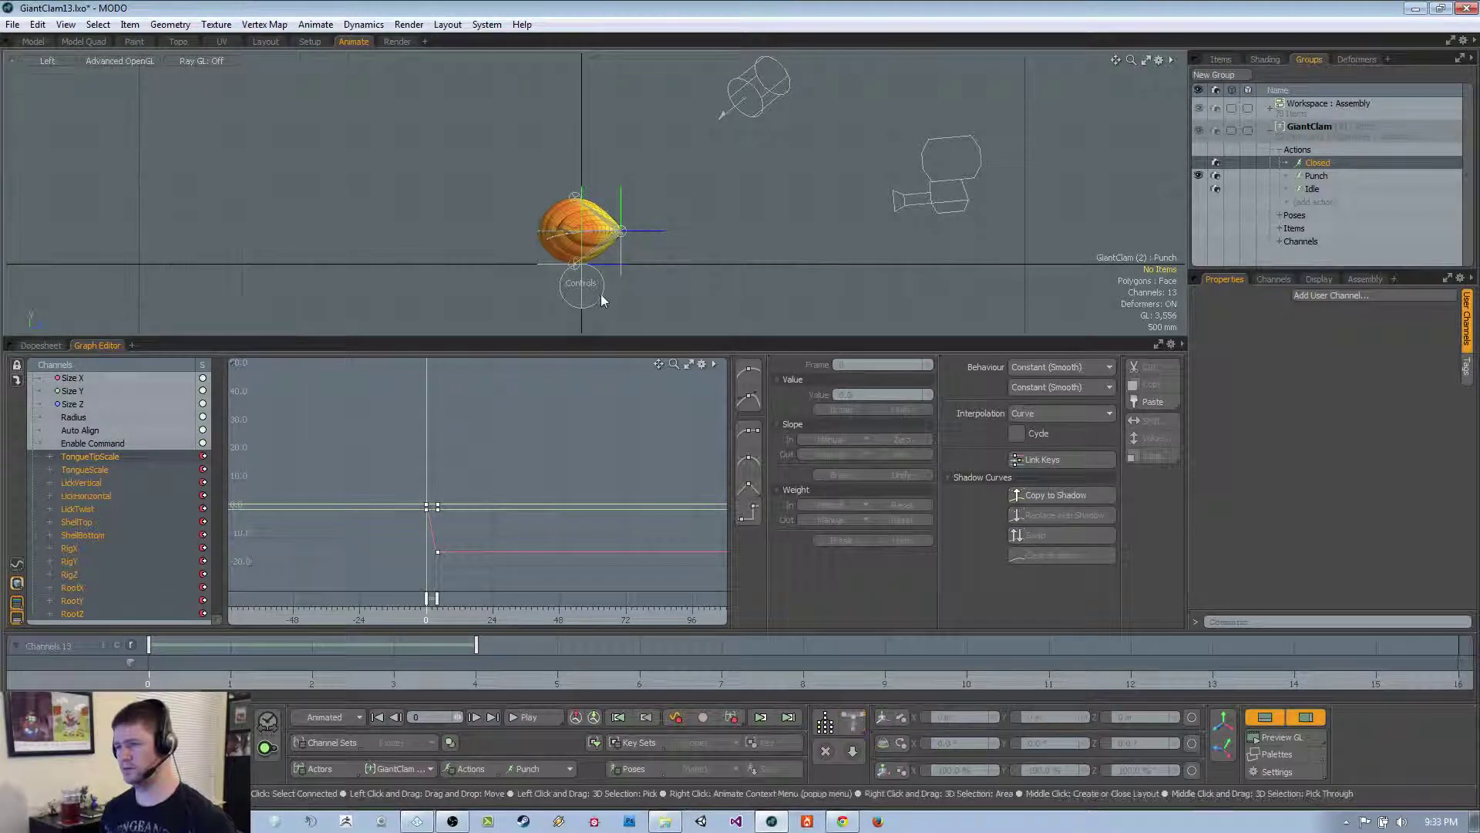
{"action": "left_click", "coordinate": [603, 295]}
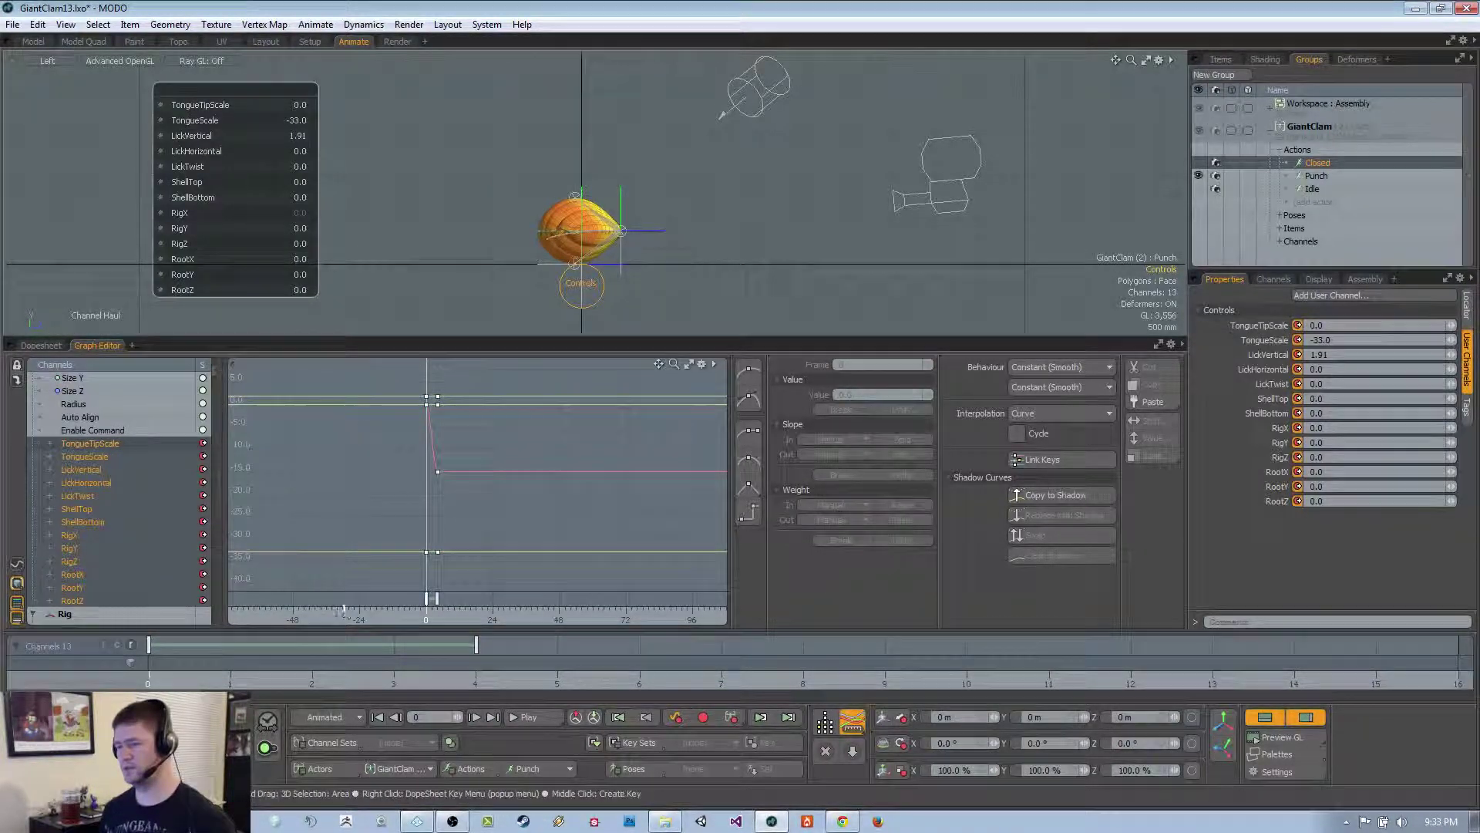
{"action": "left_click", "coordinate": [475, 678]}
{"action": "left_click", "coordinate": [298, 215]}
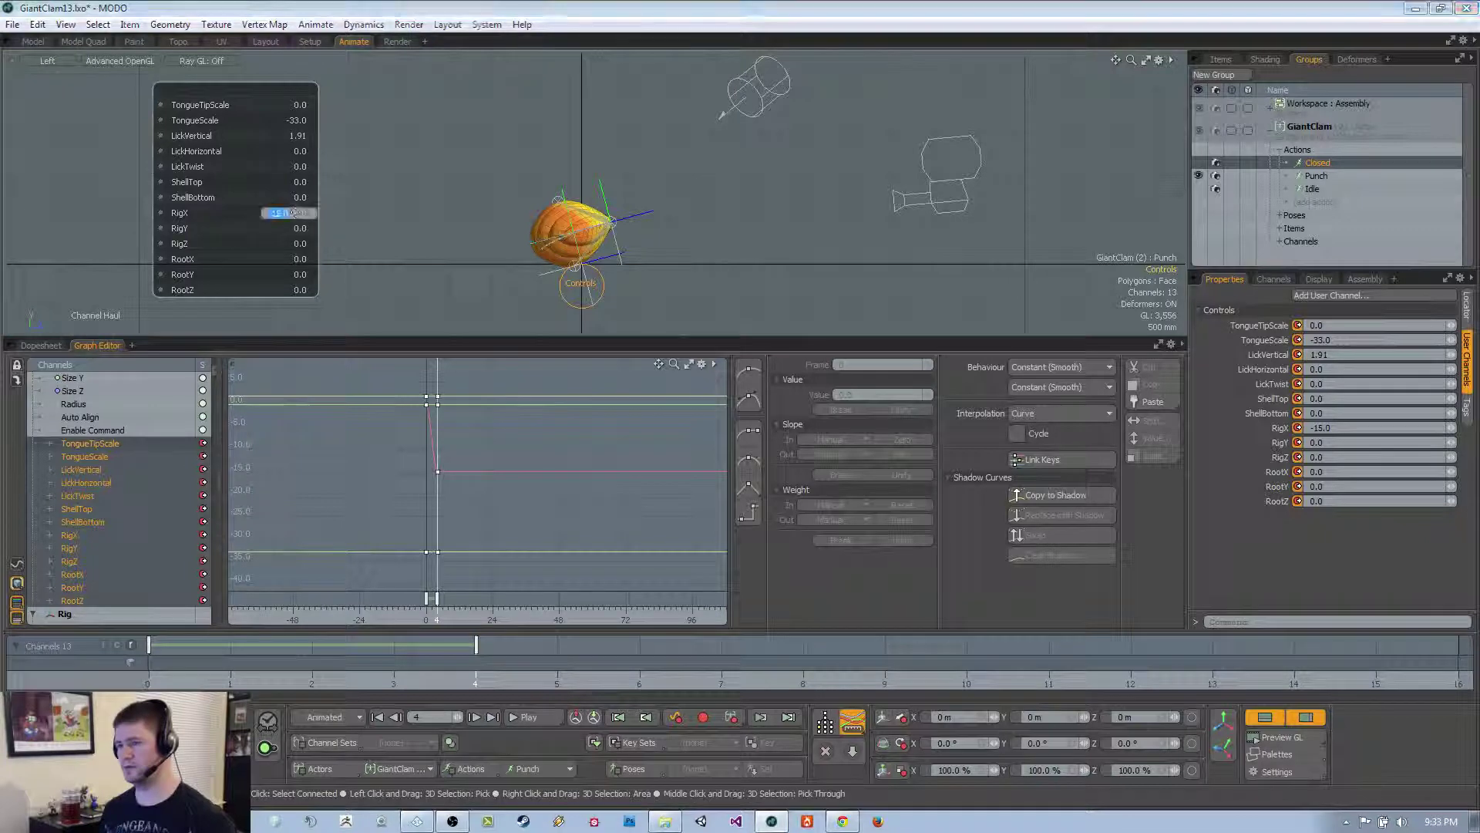
{"action": "type", "text": "0"}
{"action": "key", "text": "Return"}
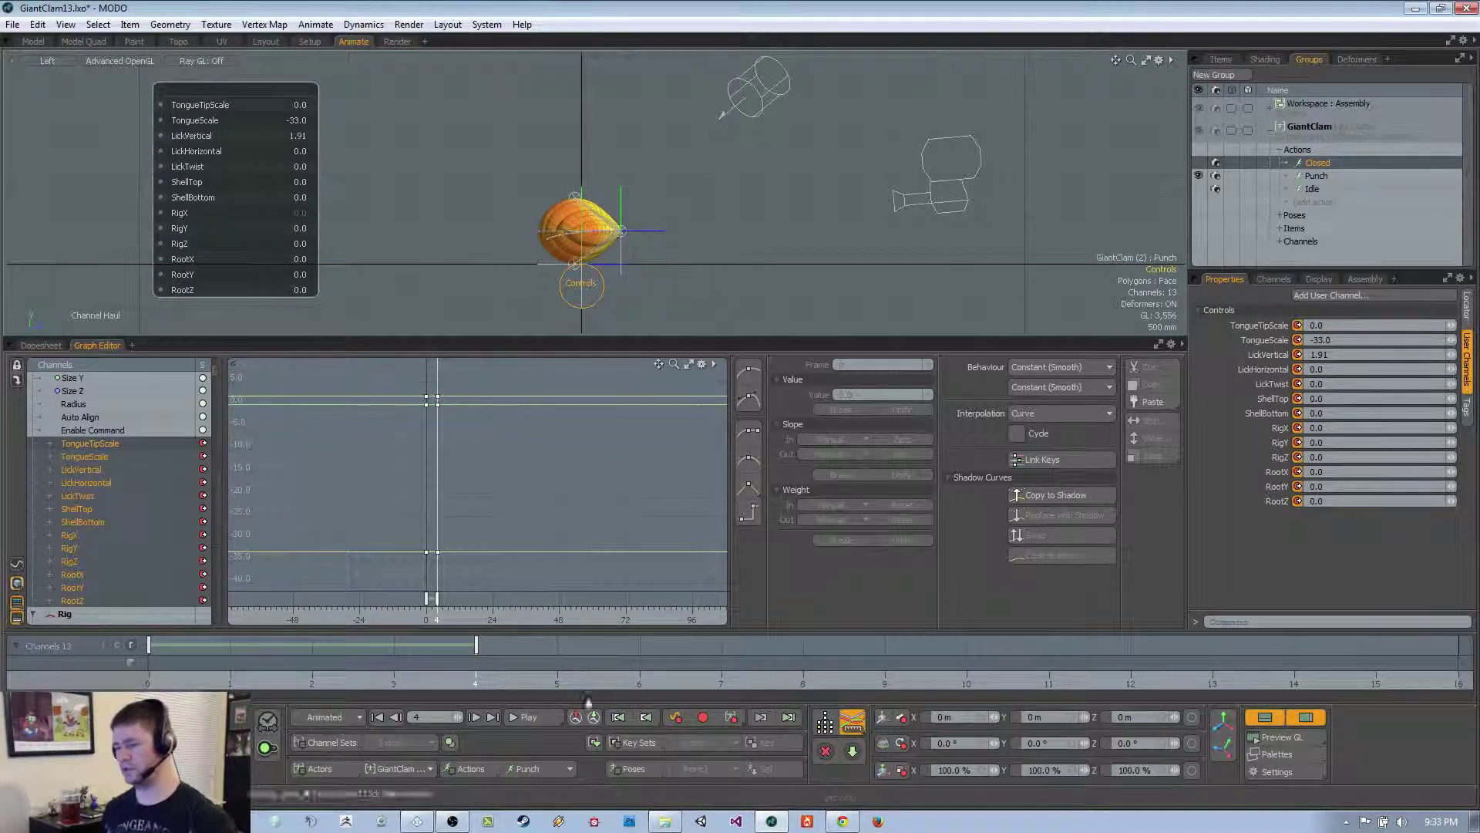
Switch to the Closed action and set RigX to -15 at frame 4
{"action": "left_click", "coordinate": [539, 768]}
{"action": "left_click", "coordinate": [540, 753]}
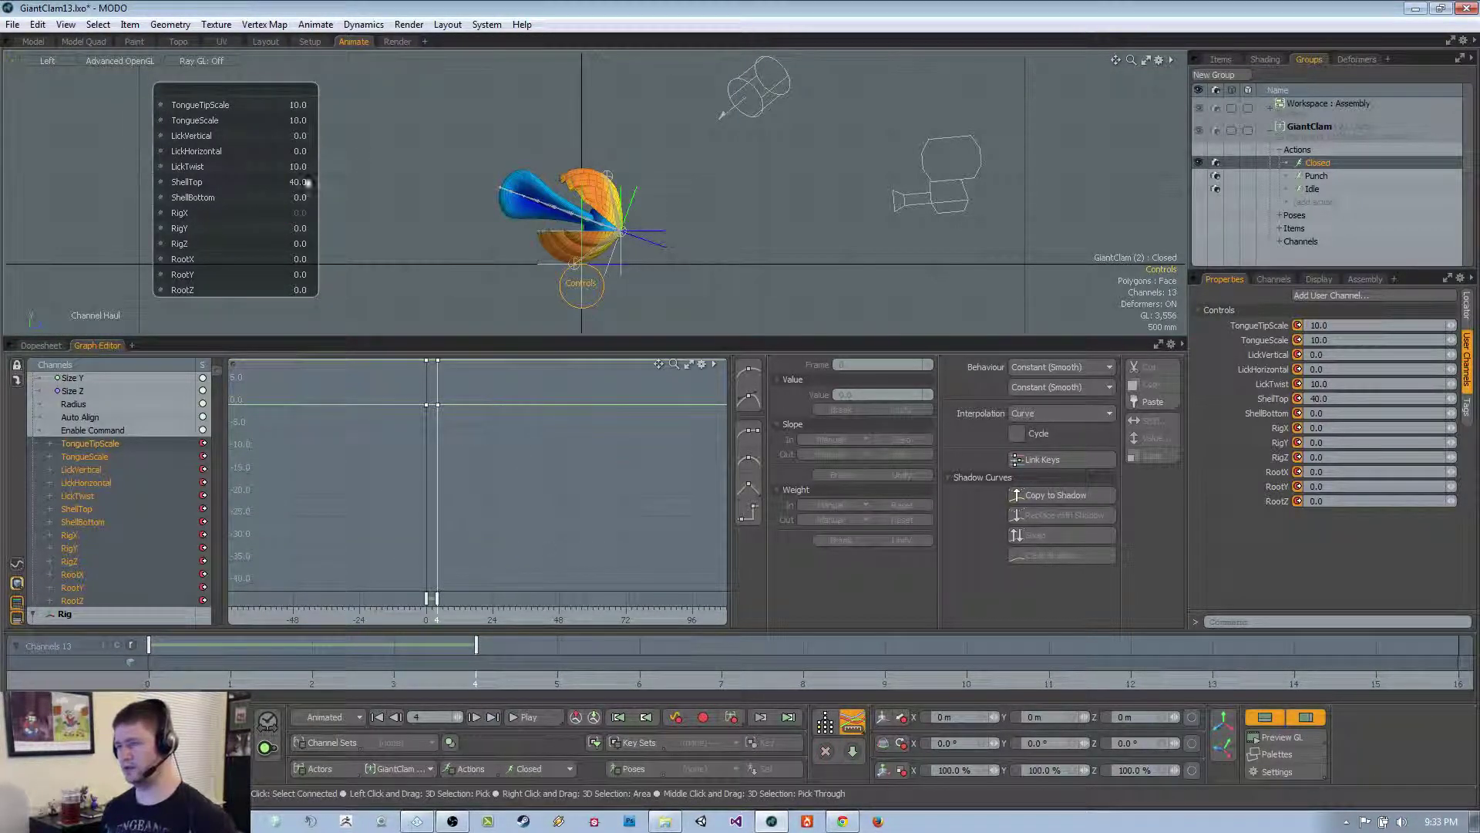
{"action": "left_click", "coordinate": [280, 213]}
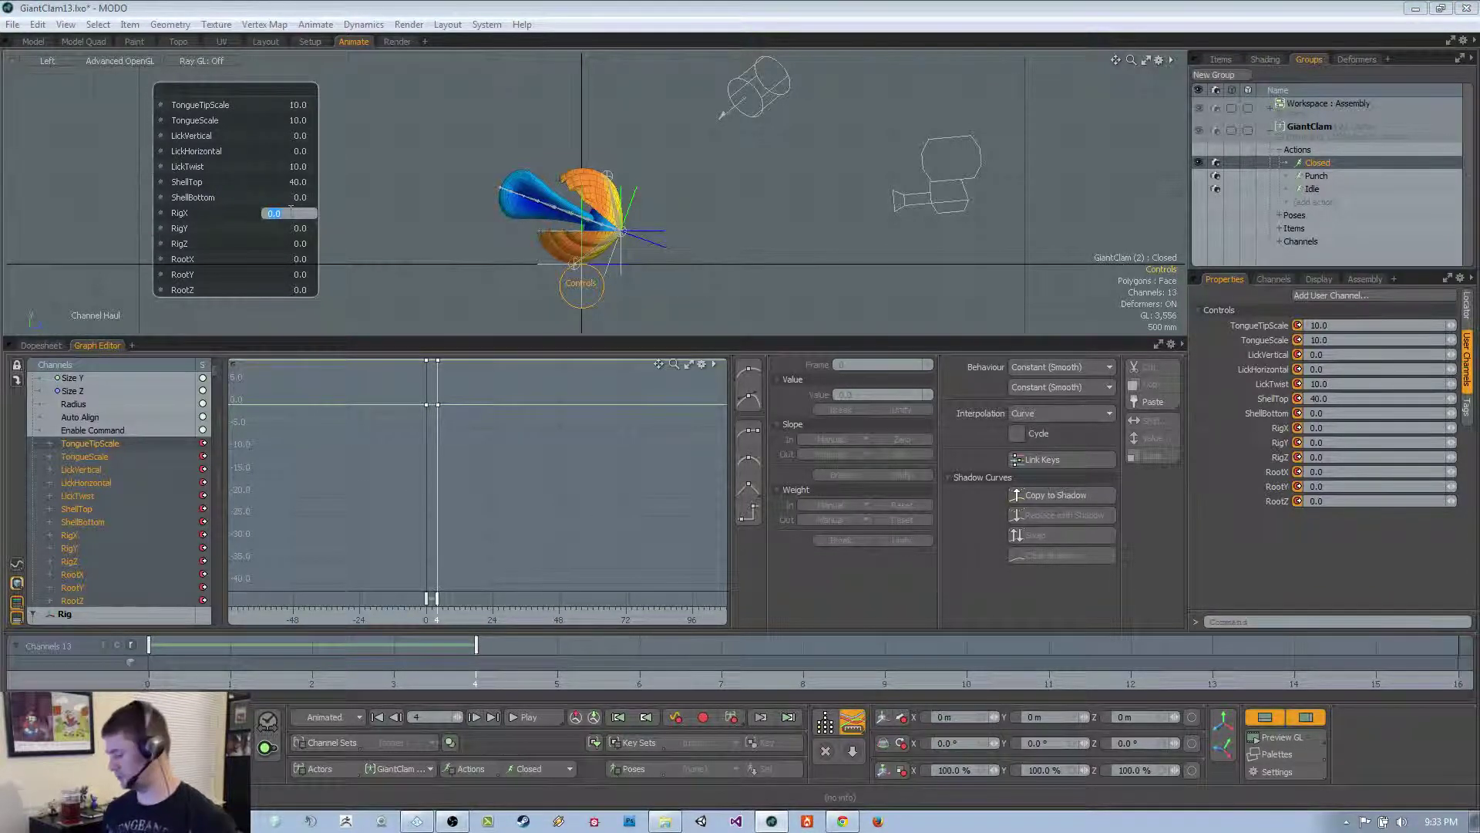
{"action": "type", "text": "15"}
{"action": "key", "text": "Return"}
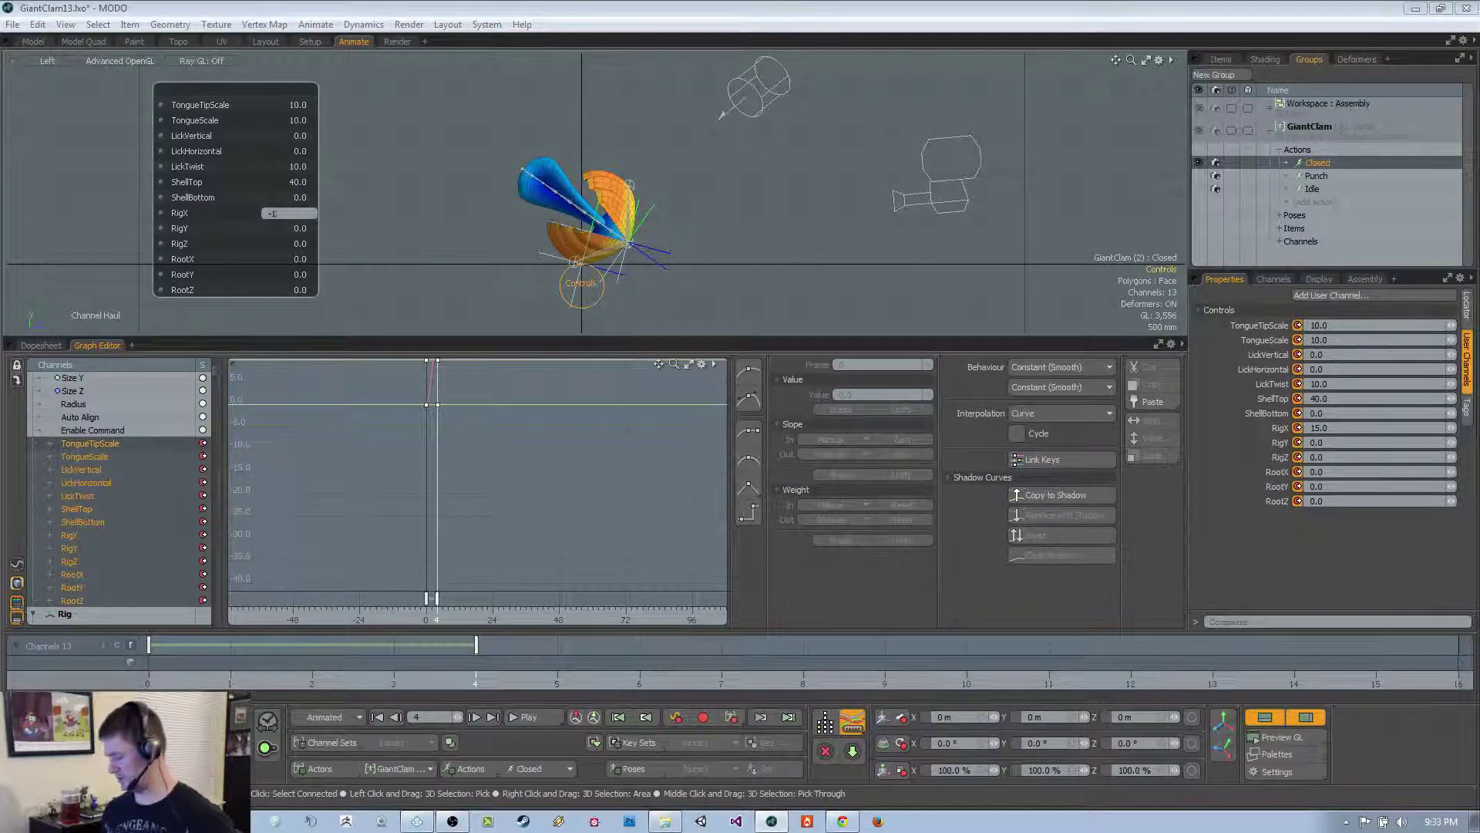
{"action": "left_click", "coordinate": [290, 209]}
{"action": "type", "text": "-15"}
{"action": "key", "text": "Return"}
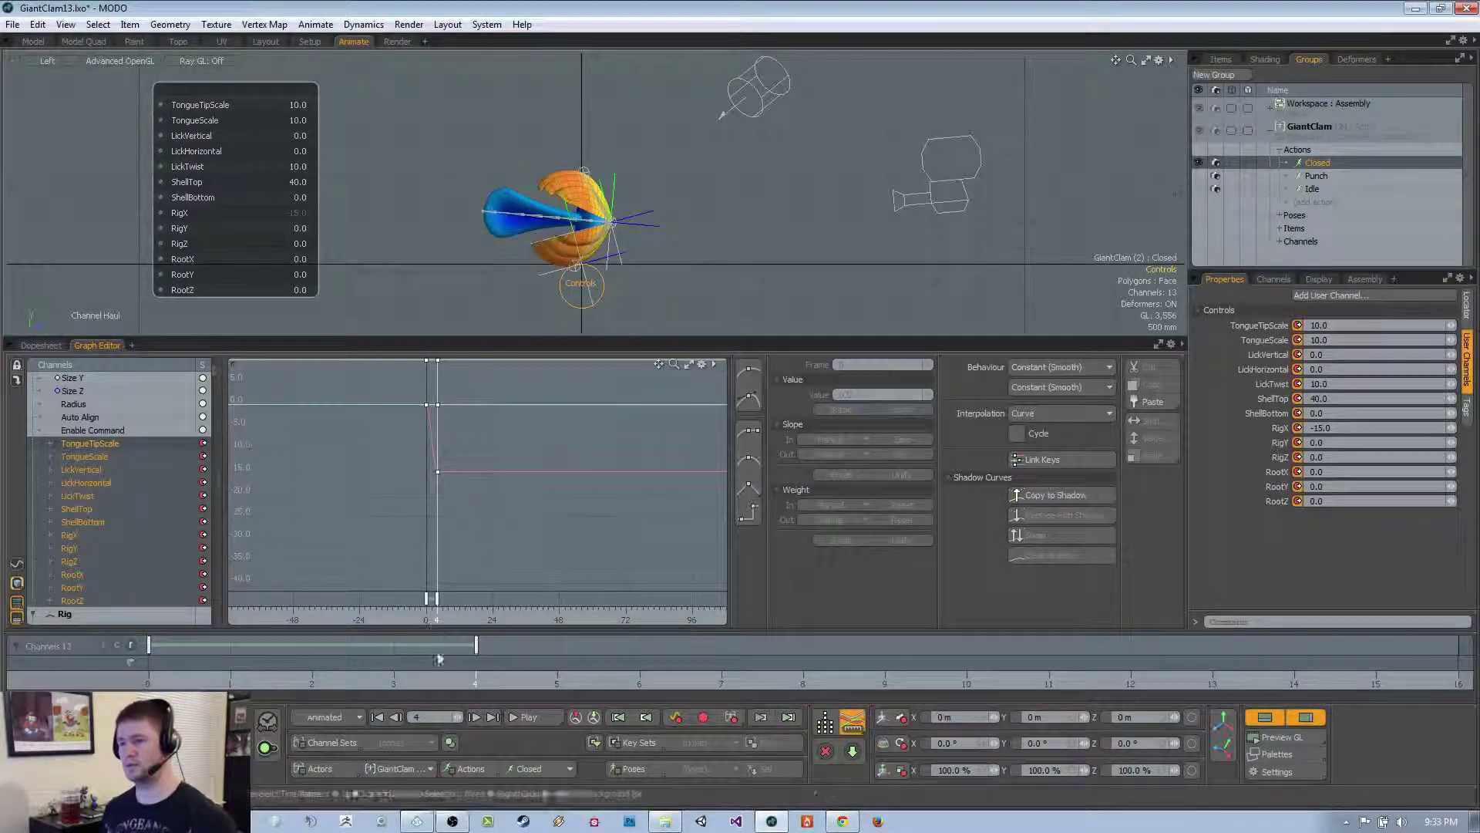
Set RigX to -15 at frame 0 of the Closed action and switch to the Punch action
{"action": "left_click_drag", "start_coordinate": [332, 682], "coordinate": [147, 683]}
{"action": "left_click", "coordinate": [290, 213]}
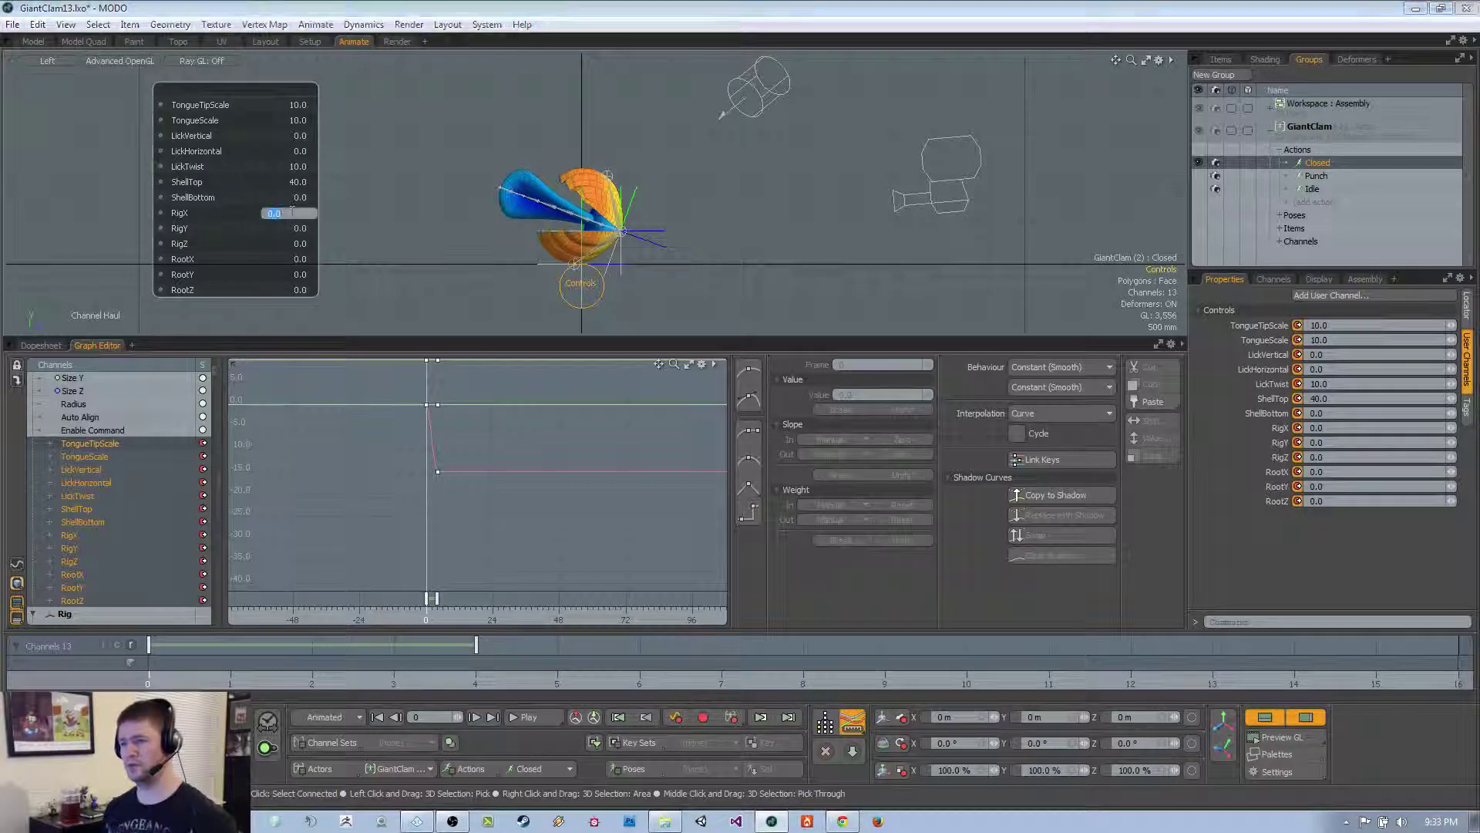
{"action": "type", "text": "-1"}
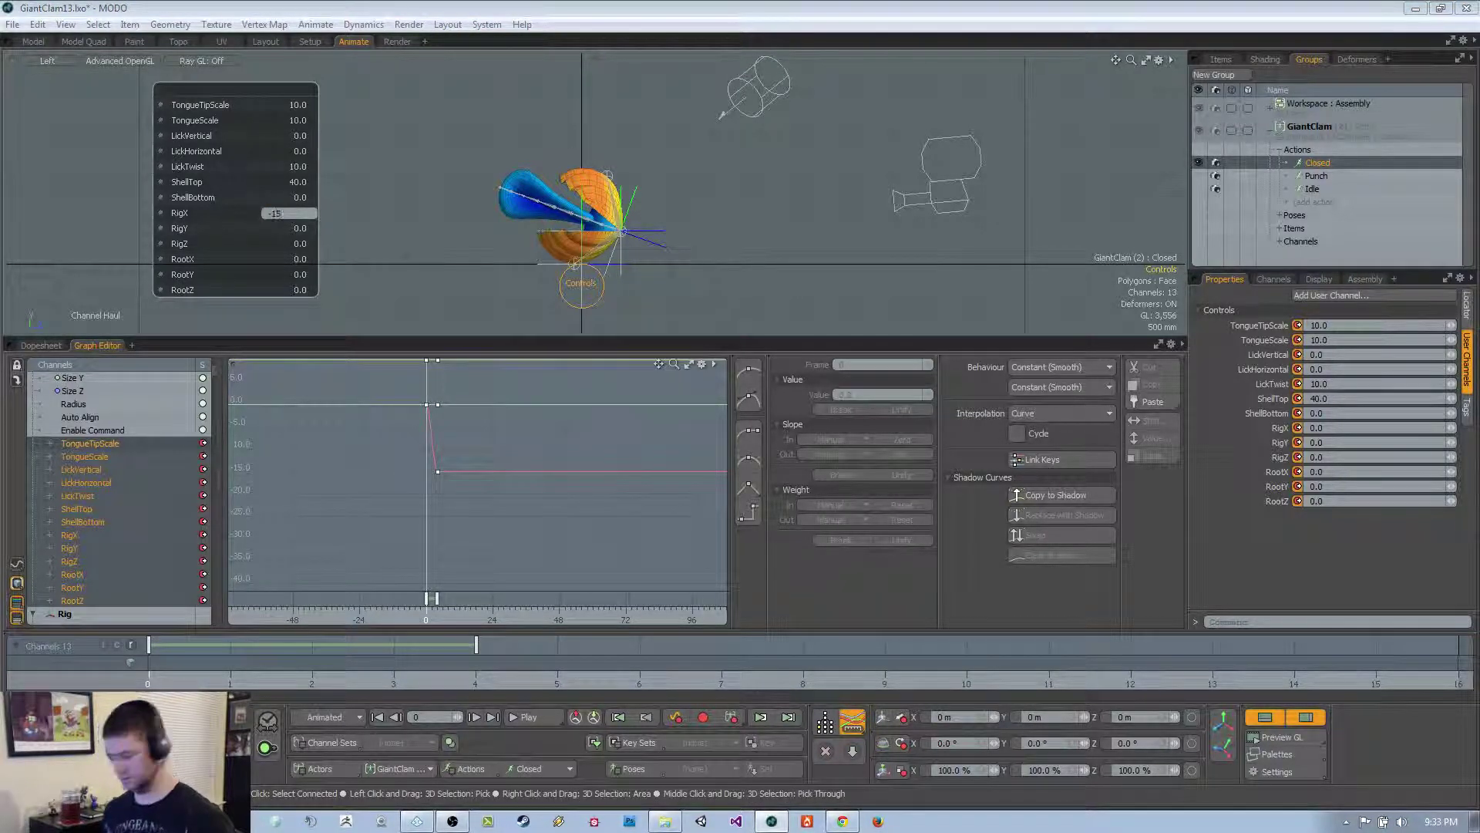
{"action": "type", "text": "5"}
{"action": "key", "text": "Return"}
{"action": "left_click", "coordinate": [540, 769]}
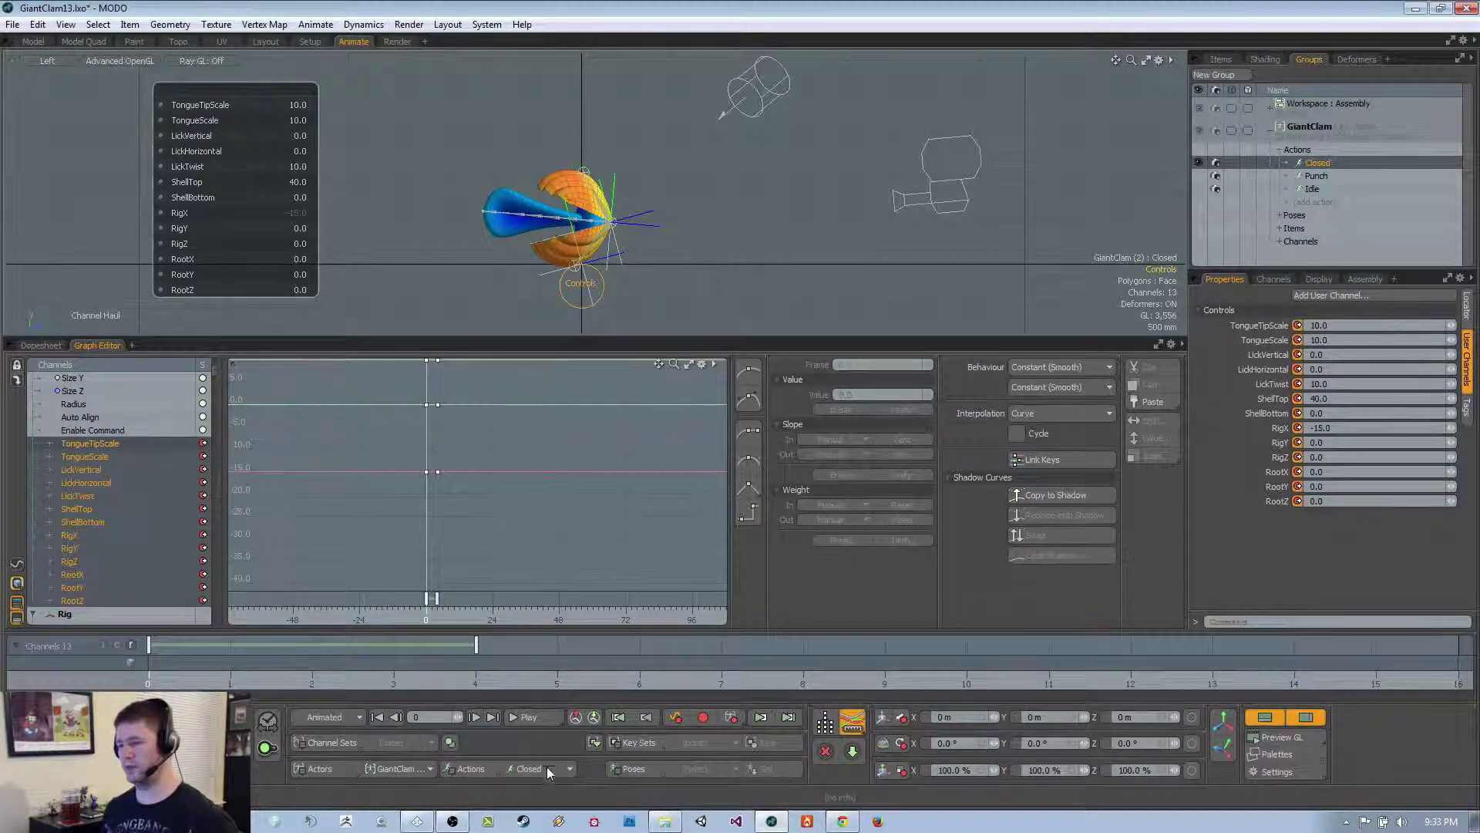
{"action": "left_click", "coordinate": [547, 779]}
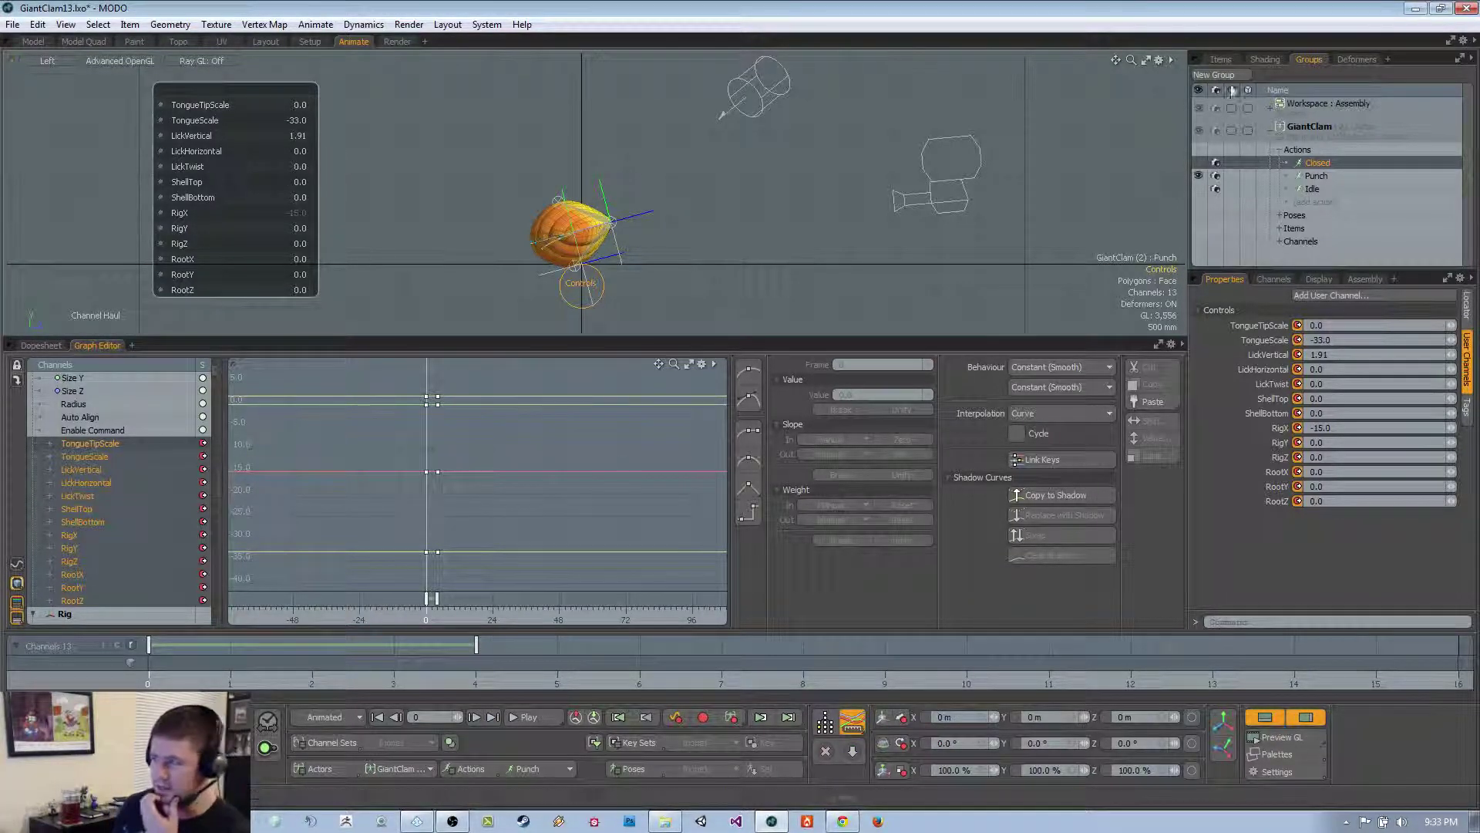
Delete the GiantClam actor from the groups, accepting deletion of all referenced items
{"action": "left_click", "coordinate": [1221, 60]}
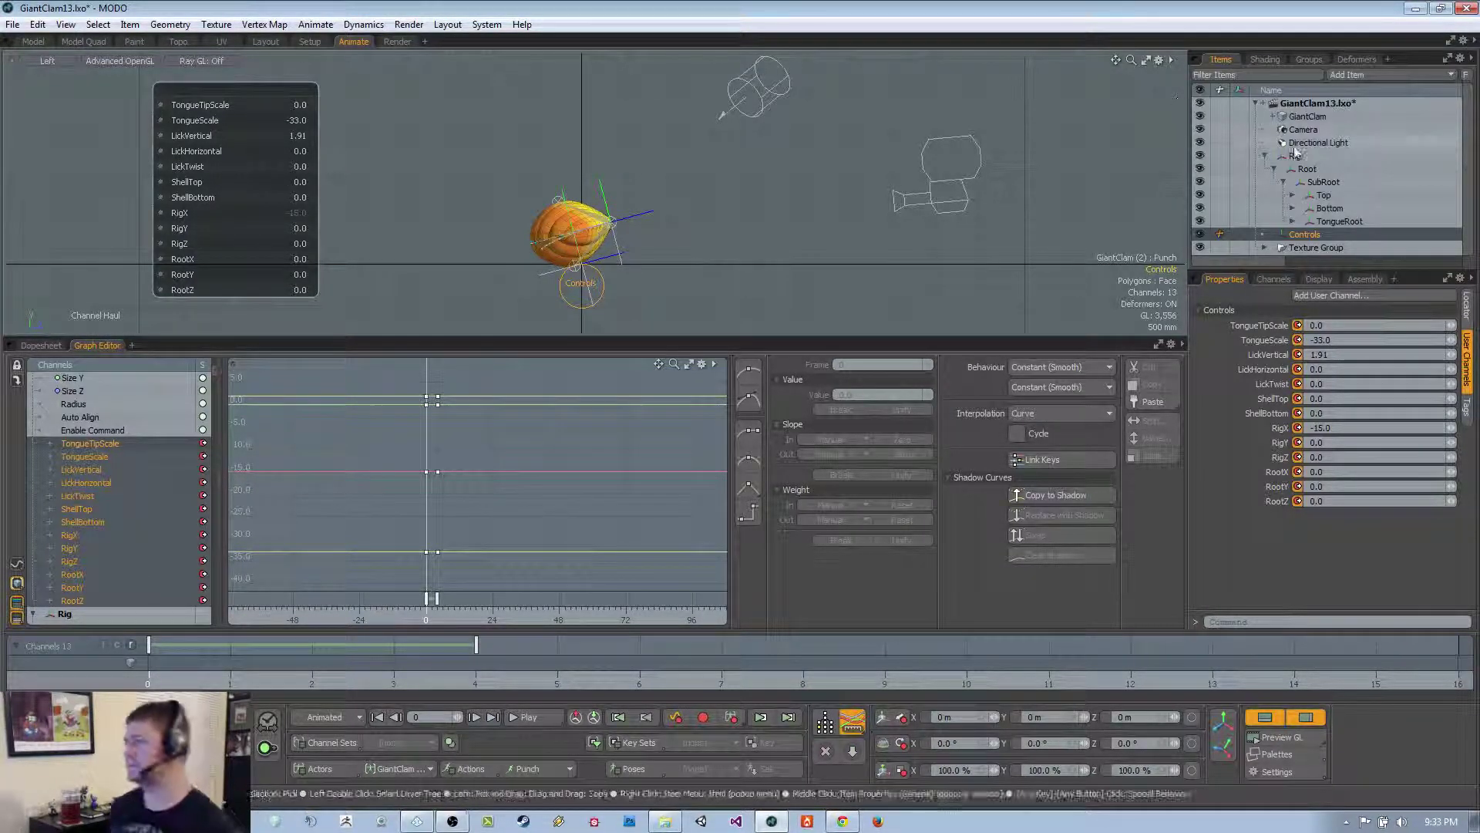
{"action": "left_click", "coordinate": [510, 188]}
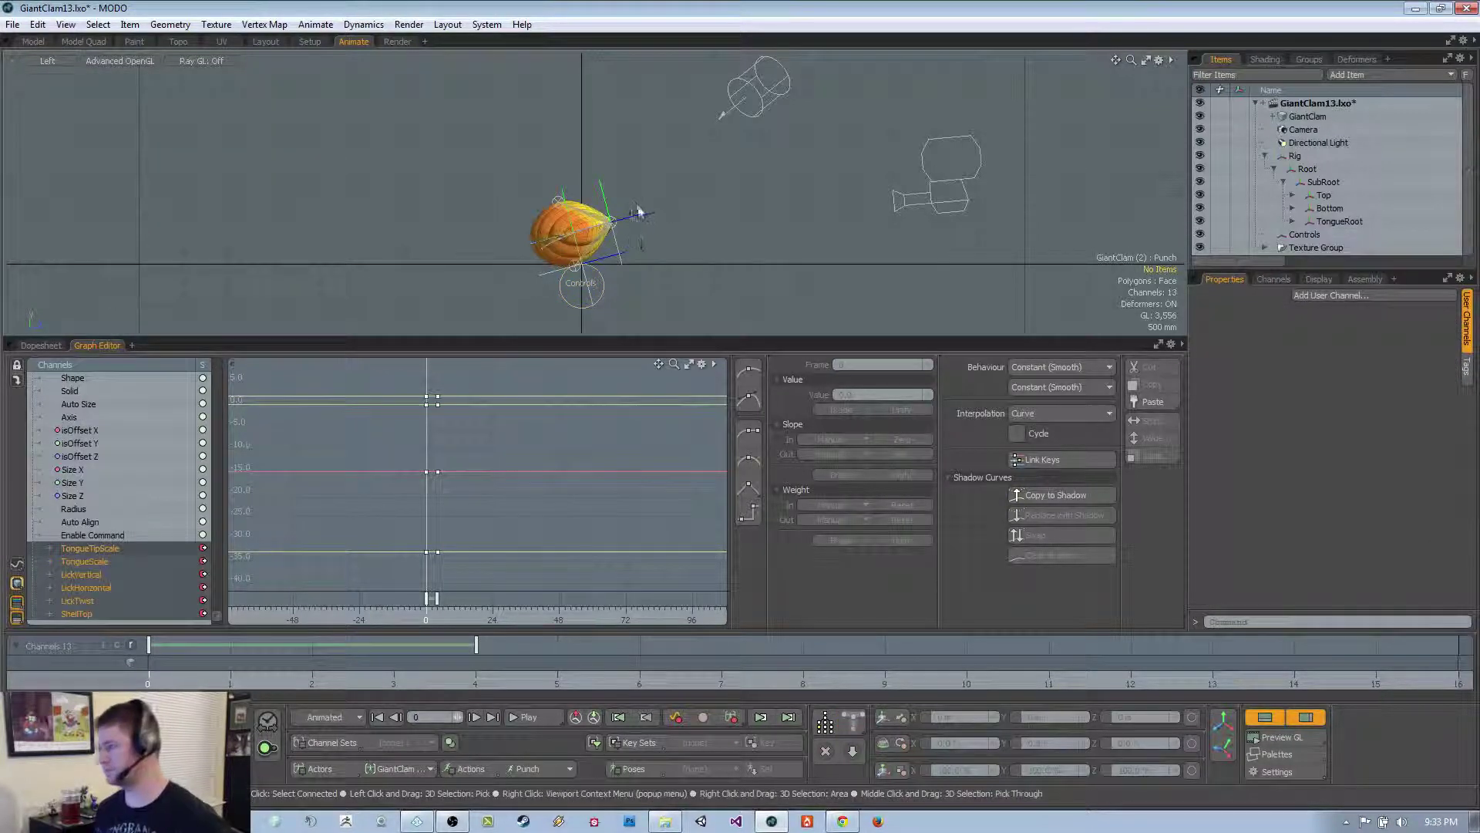
{"action": "left_click_drag", "start_coordinate": [643, 197], "coordinate": [642, 231], "text": "ctrl+alt"}
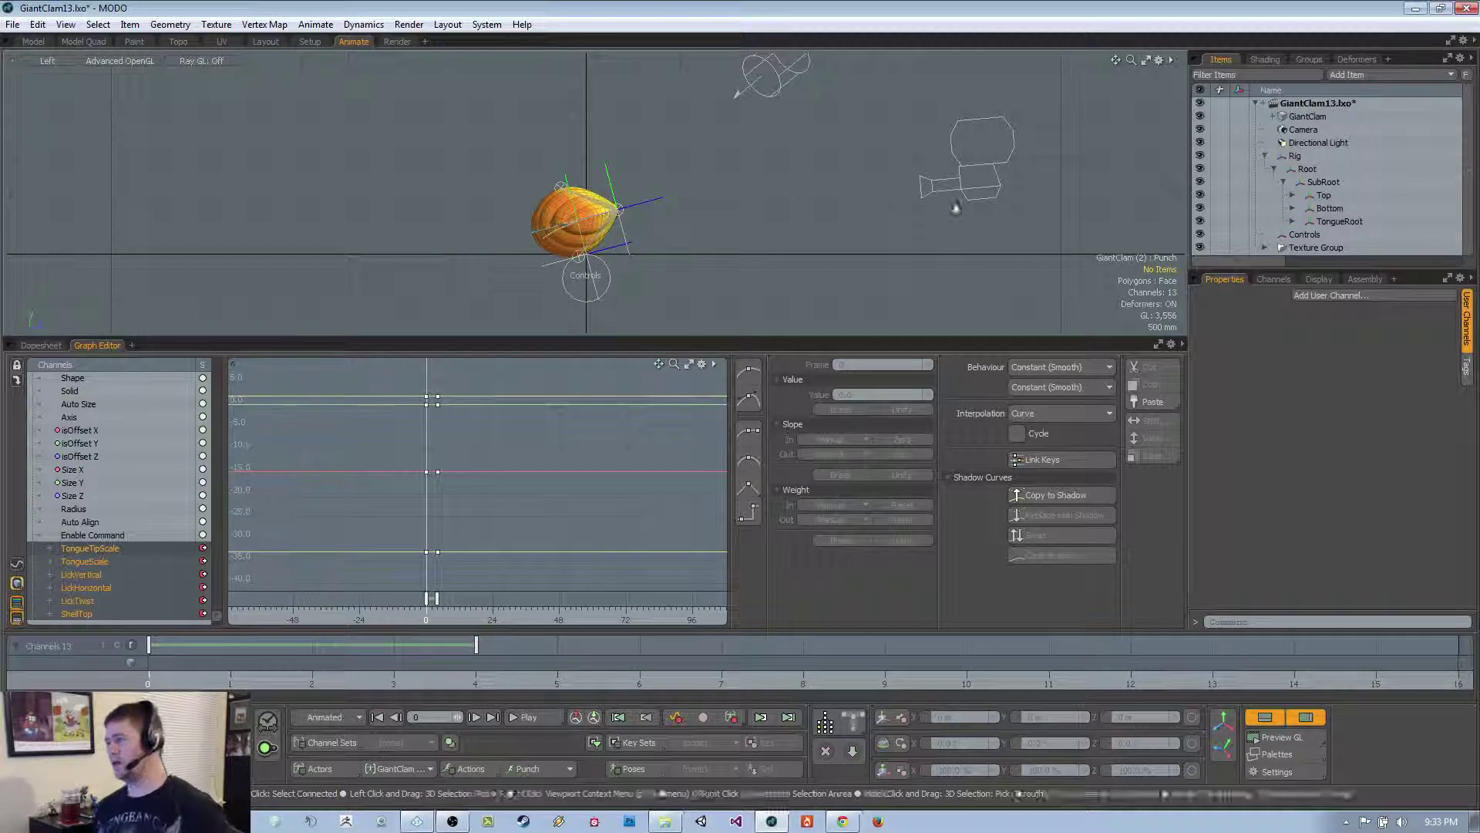
{"action": "left_click", "coordinate": [1309, 60]}
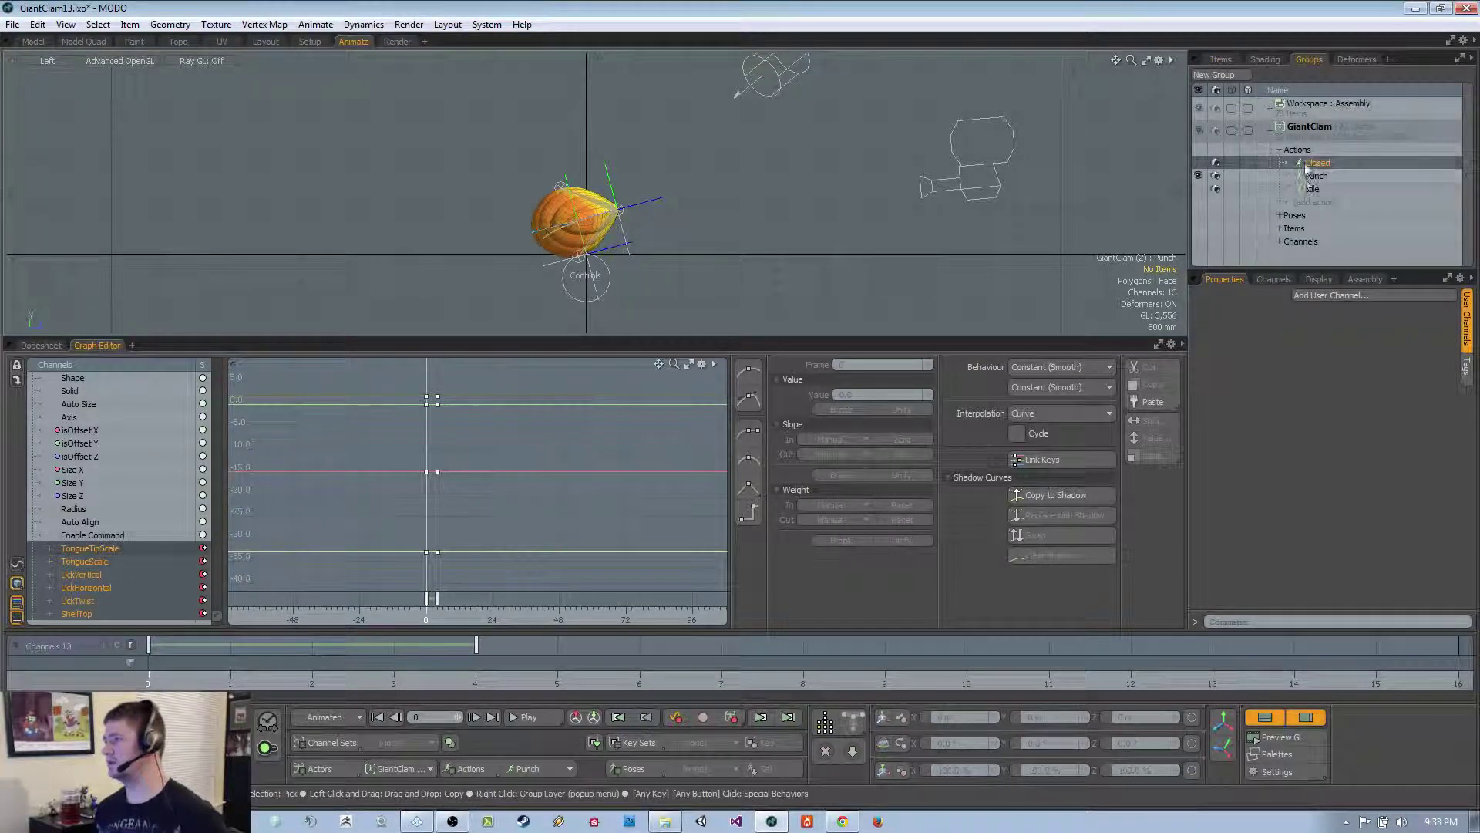
{"action": "left_click", "coordinate": [1308, 129]}
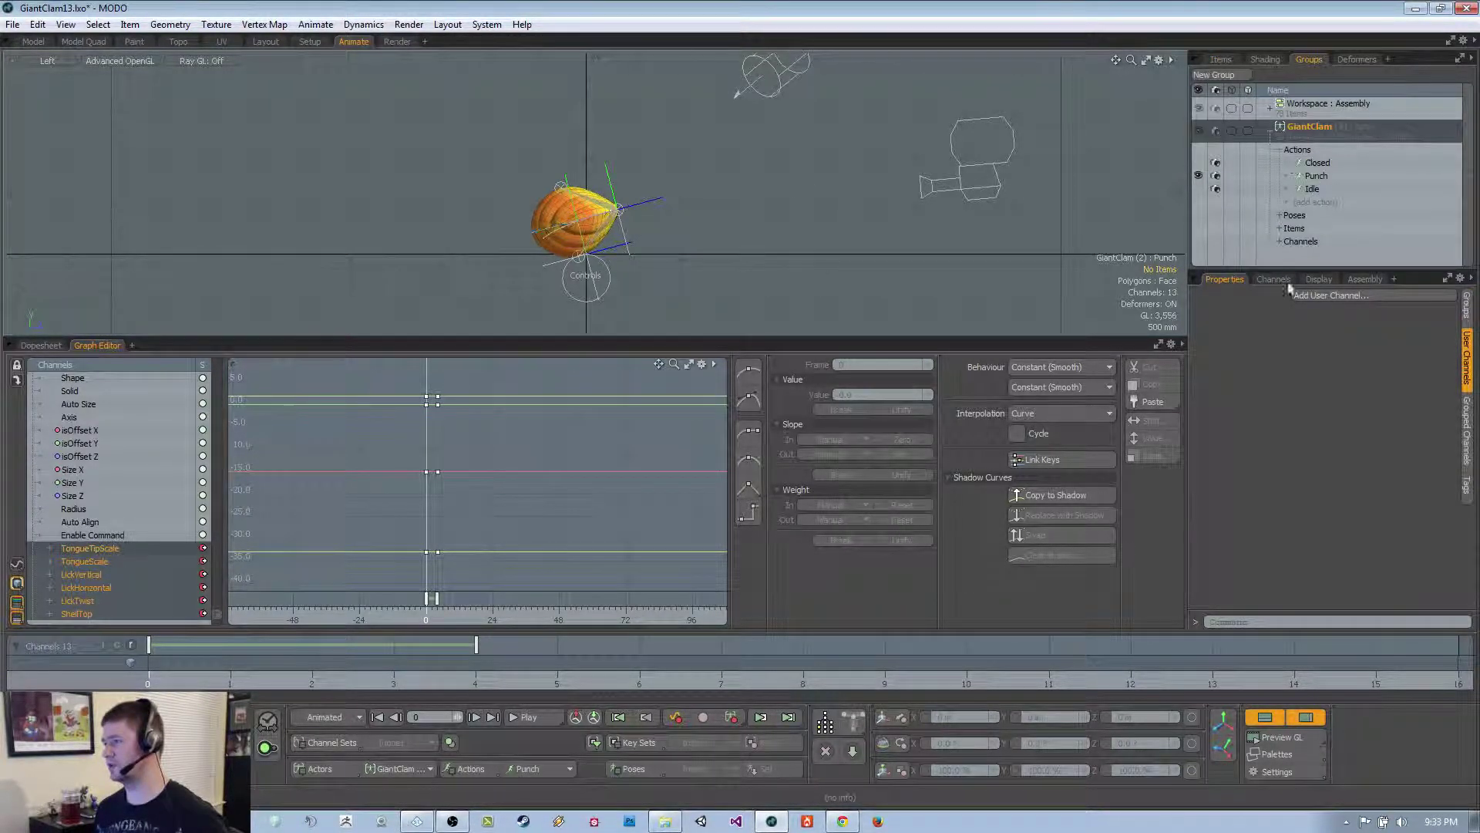
{"action": "key", "text": "Delete"}
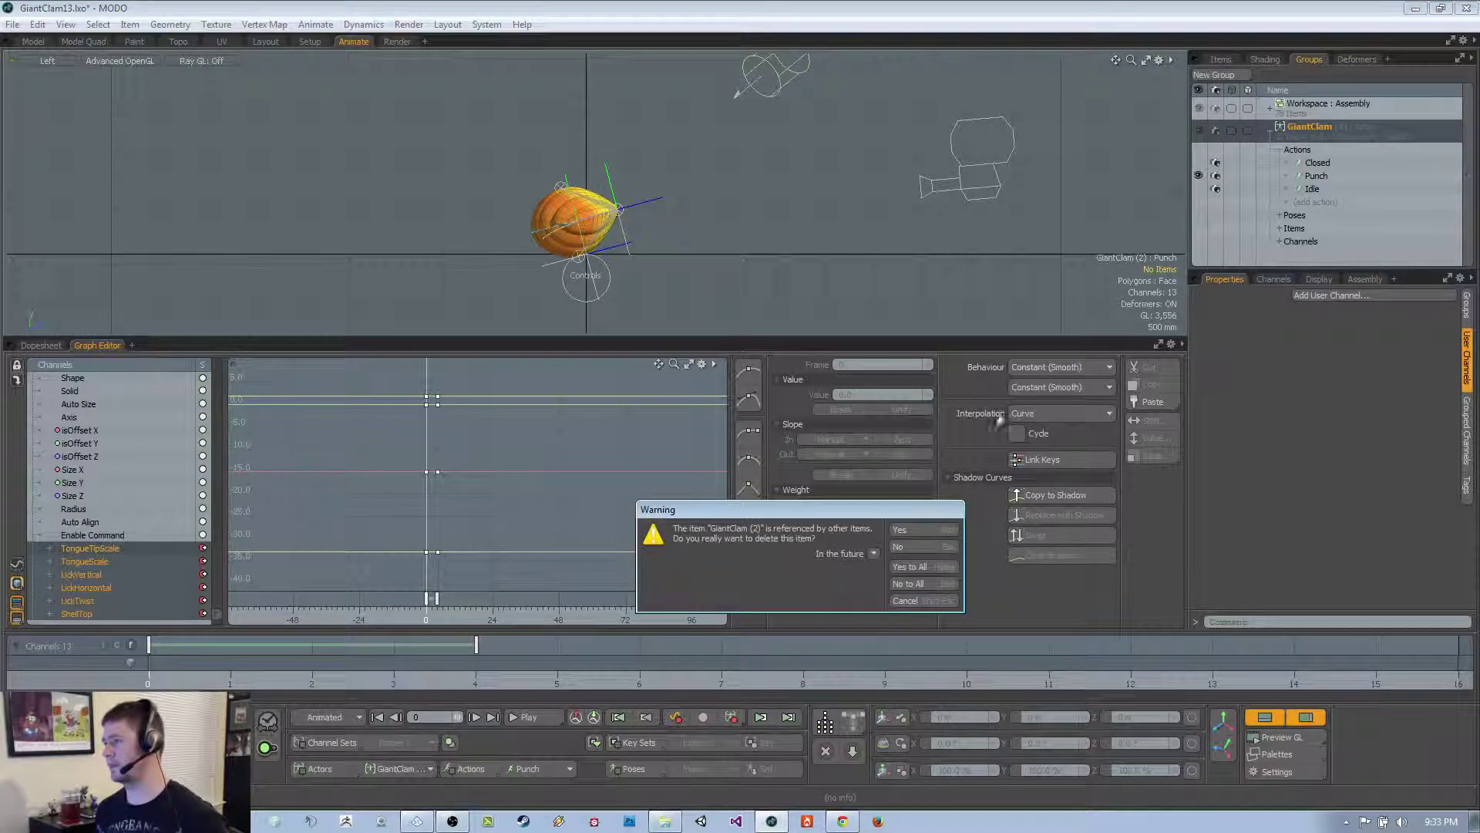
{"action": "left_click", "coordinate": [921, 568]}
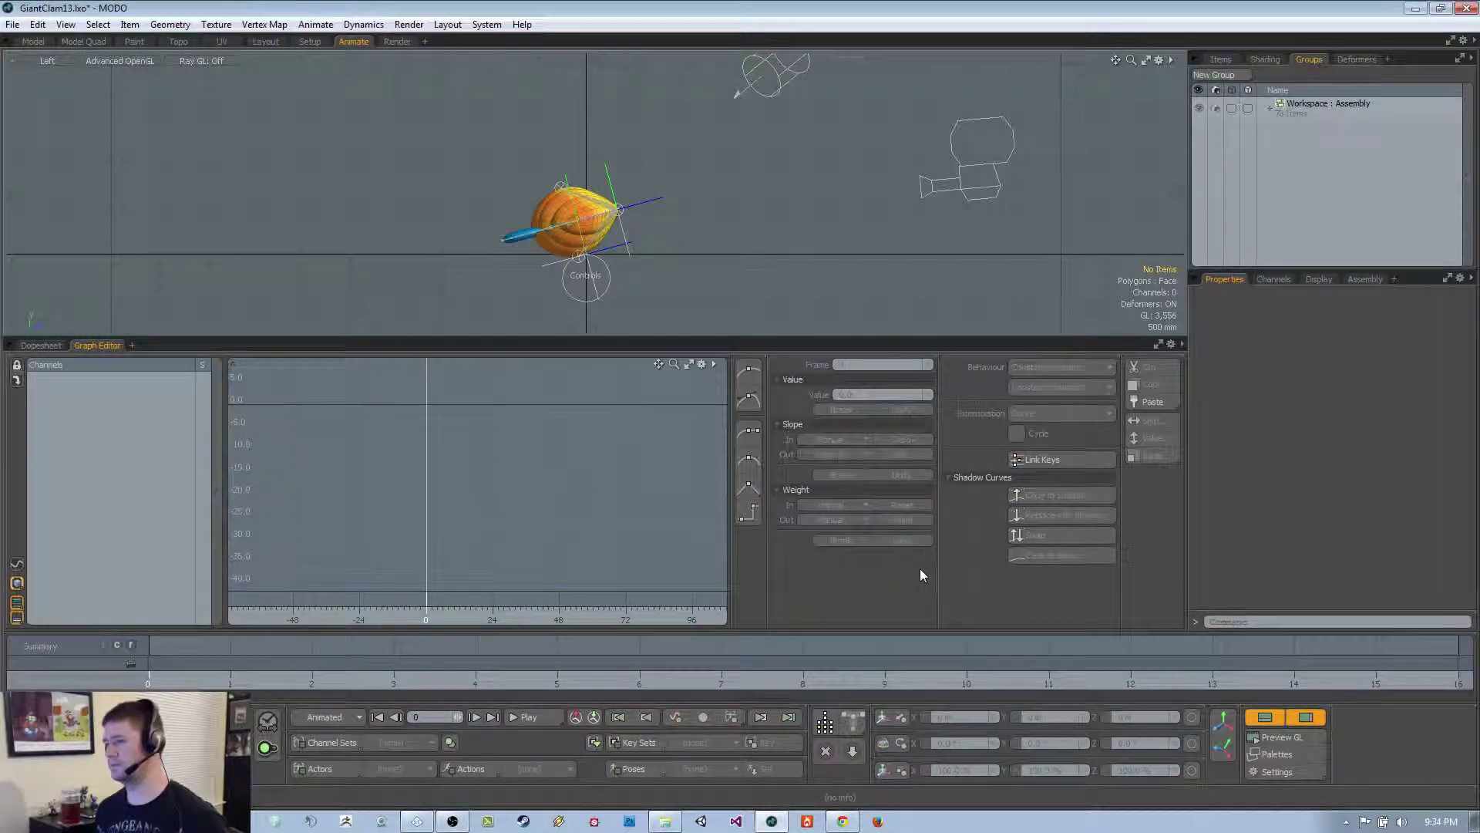
Select the Controls item and set its RigX to 0 at frame 0
{"action": "left_click", "coordinate": [605, 297]}
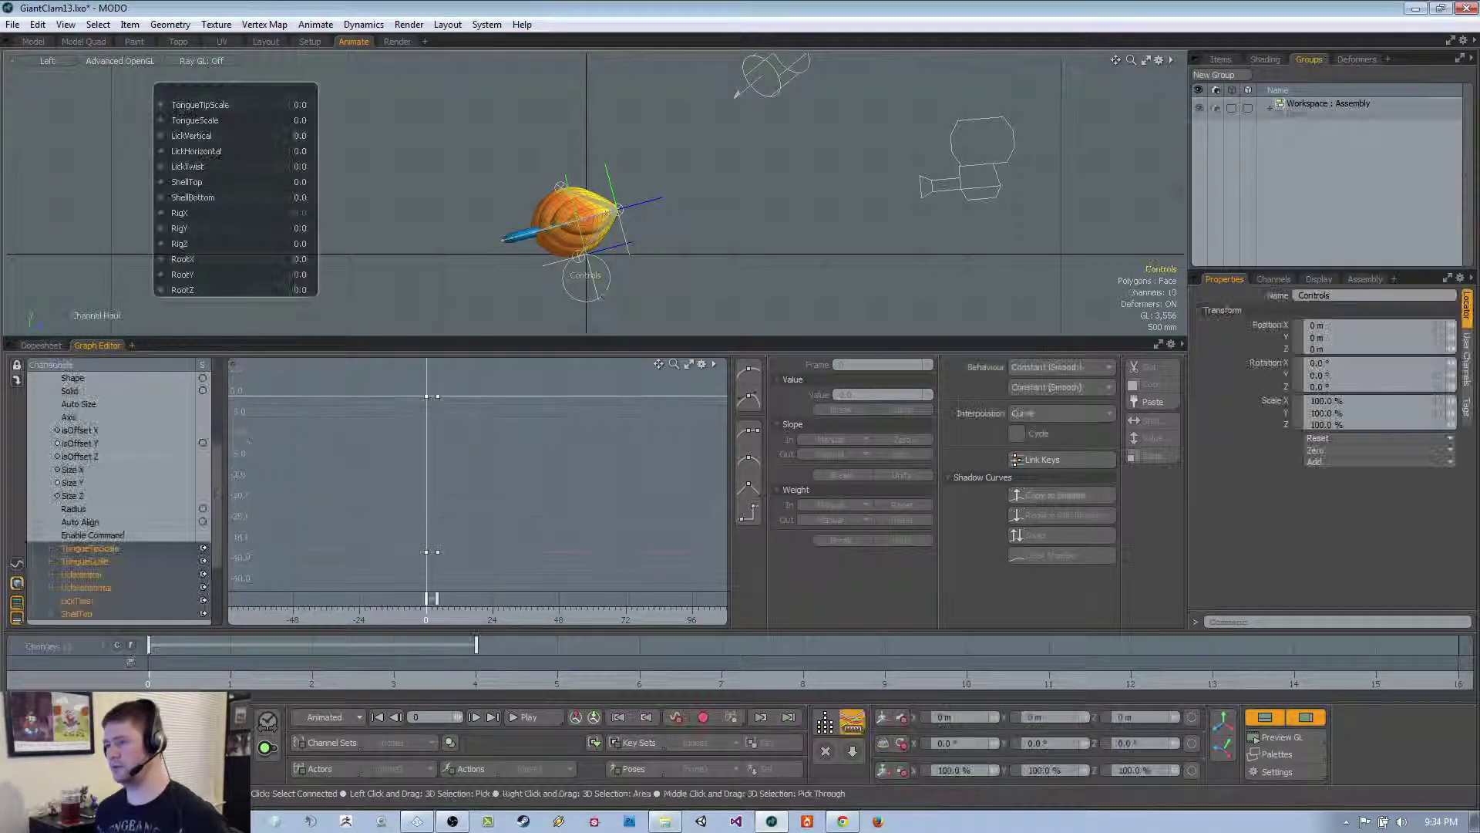
{"action": "double_click", "coordinate": [291, 215]}
{"action": "type", "text": "0"}
{"action": "key", "text": "Return"}
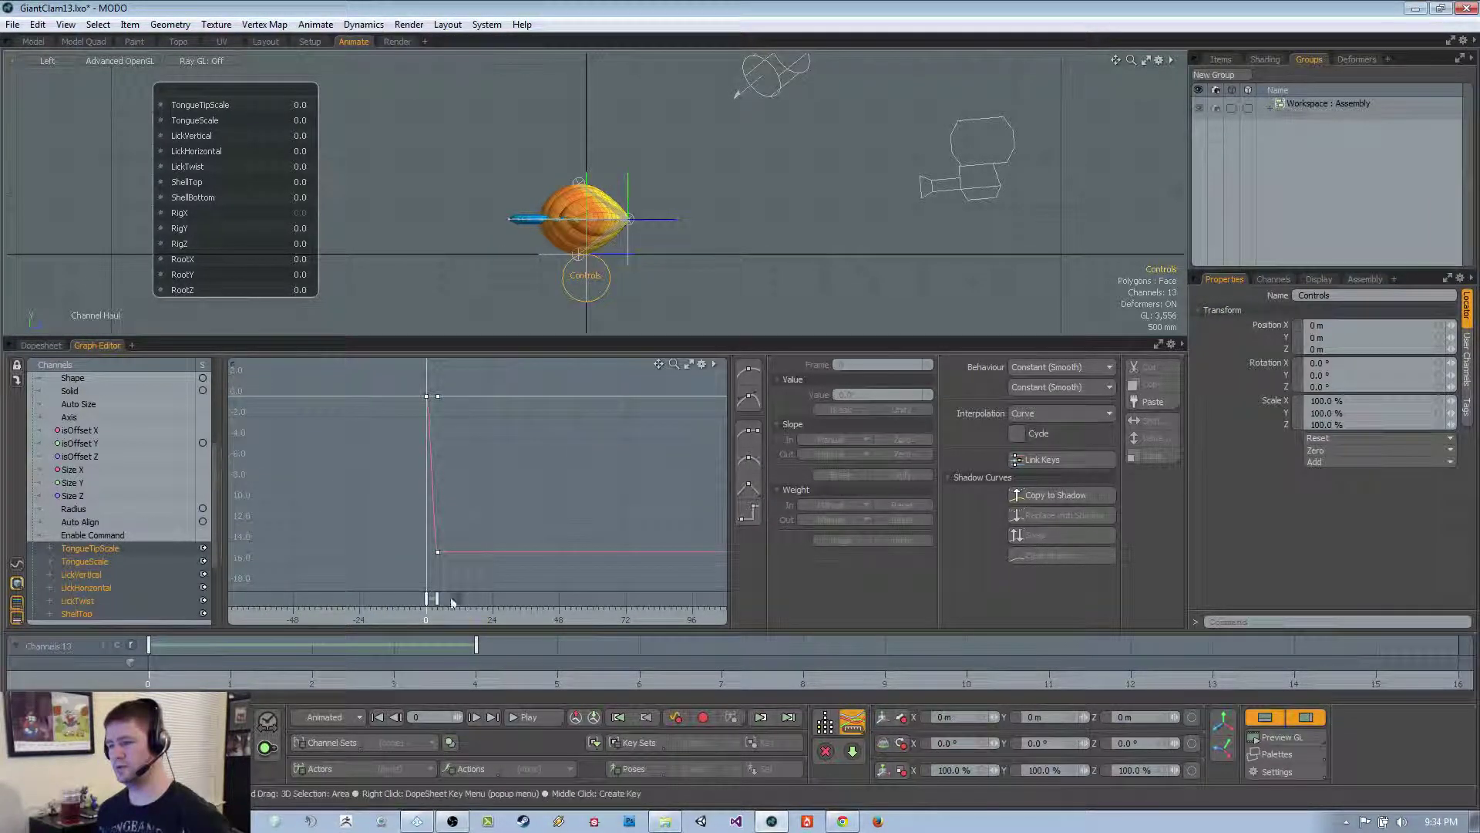
Select all remaining keyframes of the Controls channels at frames 0 and 4, delete them and deselect the item
{"action": "left_click_drag", "start_coordinate": [451, 601], "coordinate": [422, 600]}
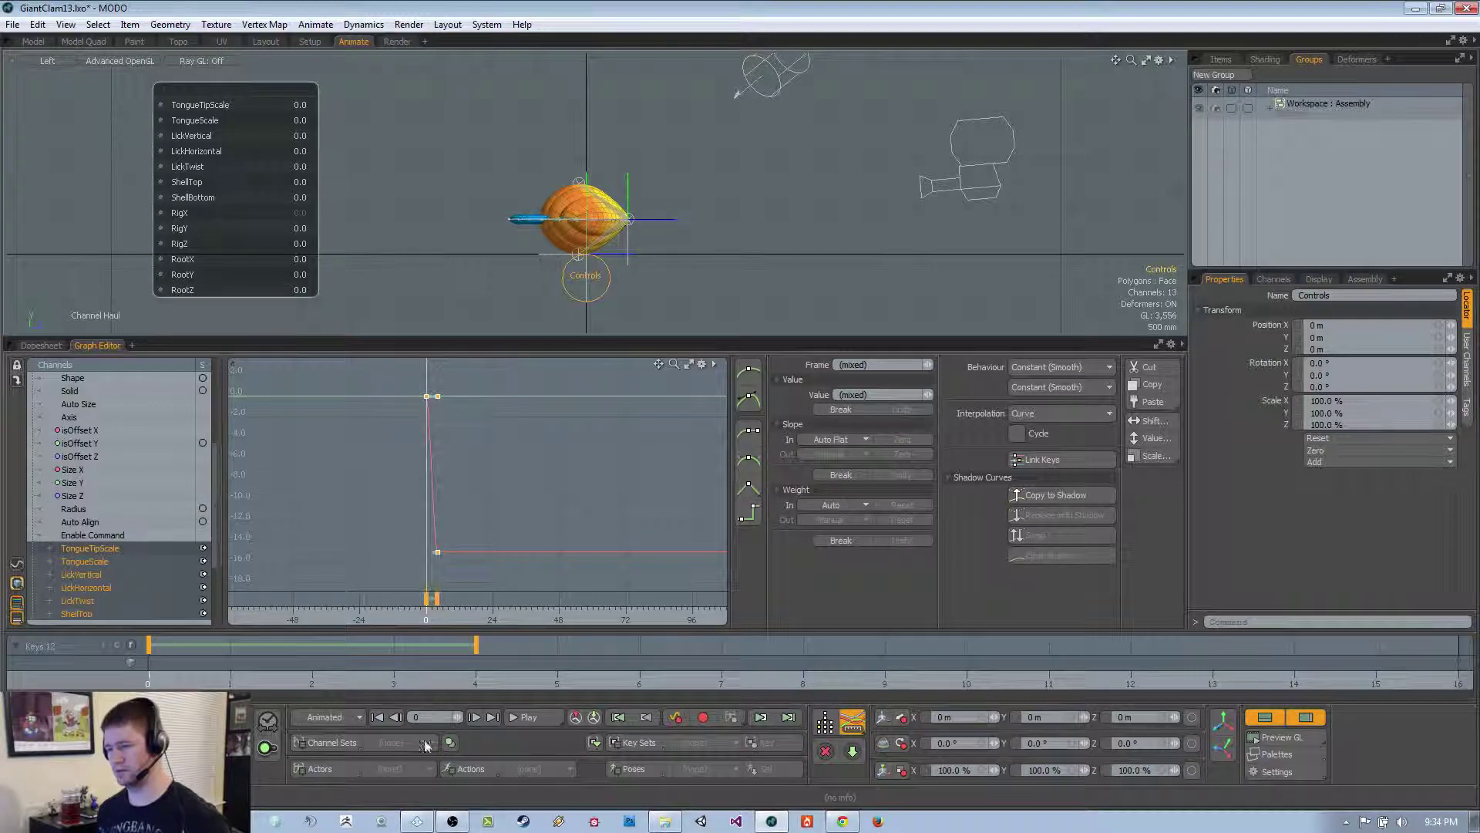
{"action": "left_click", "coordinate": [666, 285]}
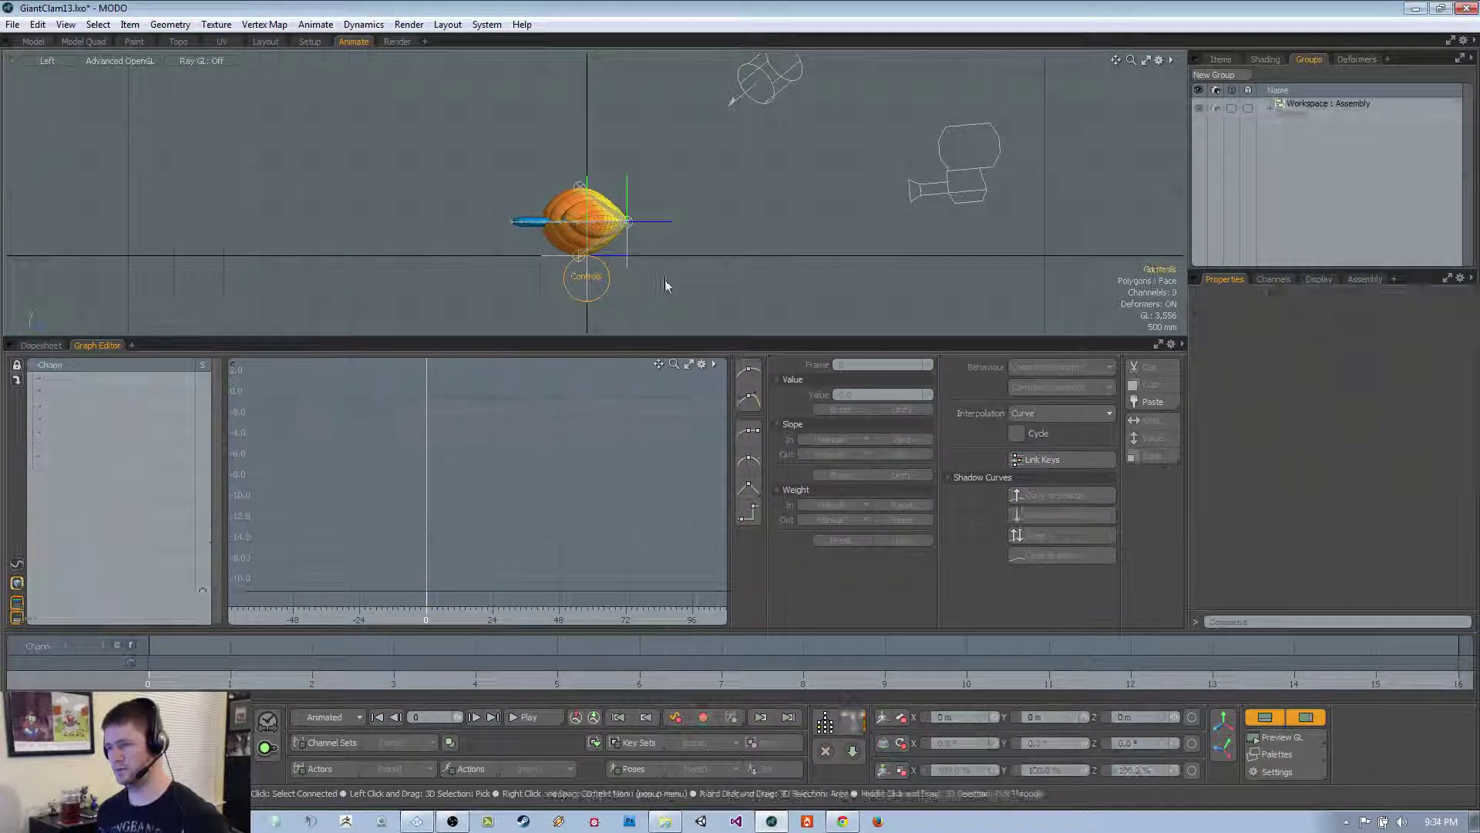
{"action": "scroll", "coordinate": [664, 288], "scroll_direction": "up", "scroll_amount": 4}
{"action": "scroll", "coordinate": [740, 249], "scroll_direction": "down", "scroll_amount": 2}
{"action": "left_click_drag", "start_coordinate": [740, 249], "coordinate": [659, 242], "text": "alt+shift"}
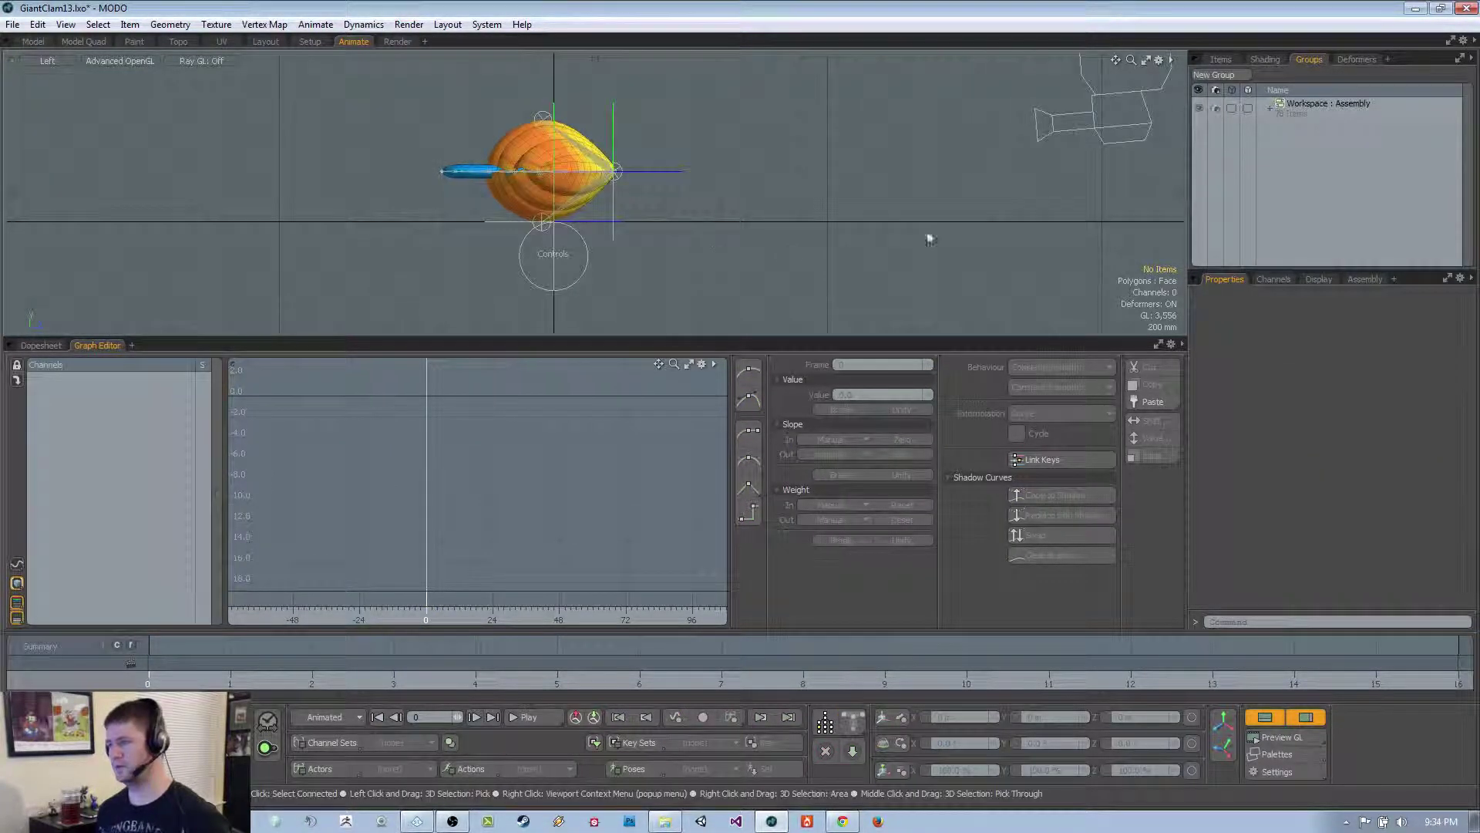
Create a new actor named GiantClam from the Rig hierarchy, the Controls item and the GiantClam mesh, using From Selected Items
{"action": "left_click", "coordinate": [1220, 60]}
{"action": "left_click_drag", "start_coordinate": [1327, 267], "coordinate": [1325, 311]}
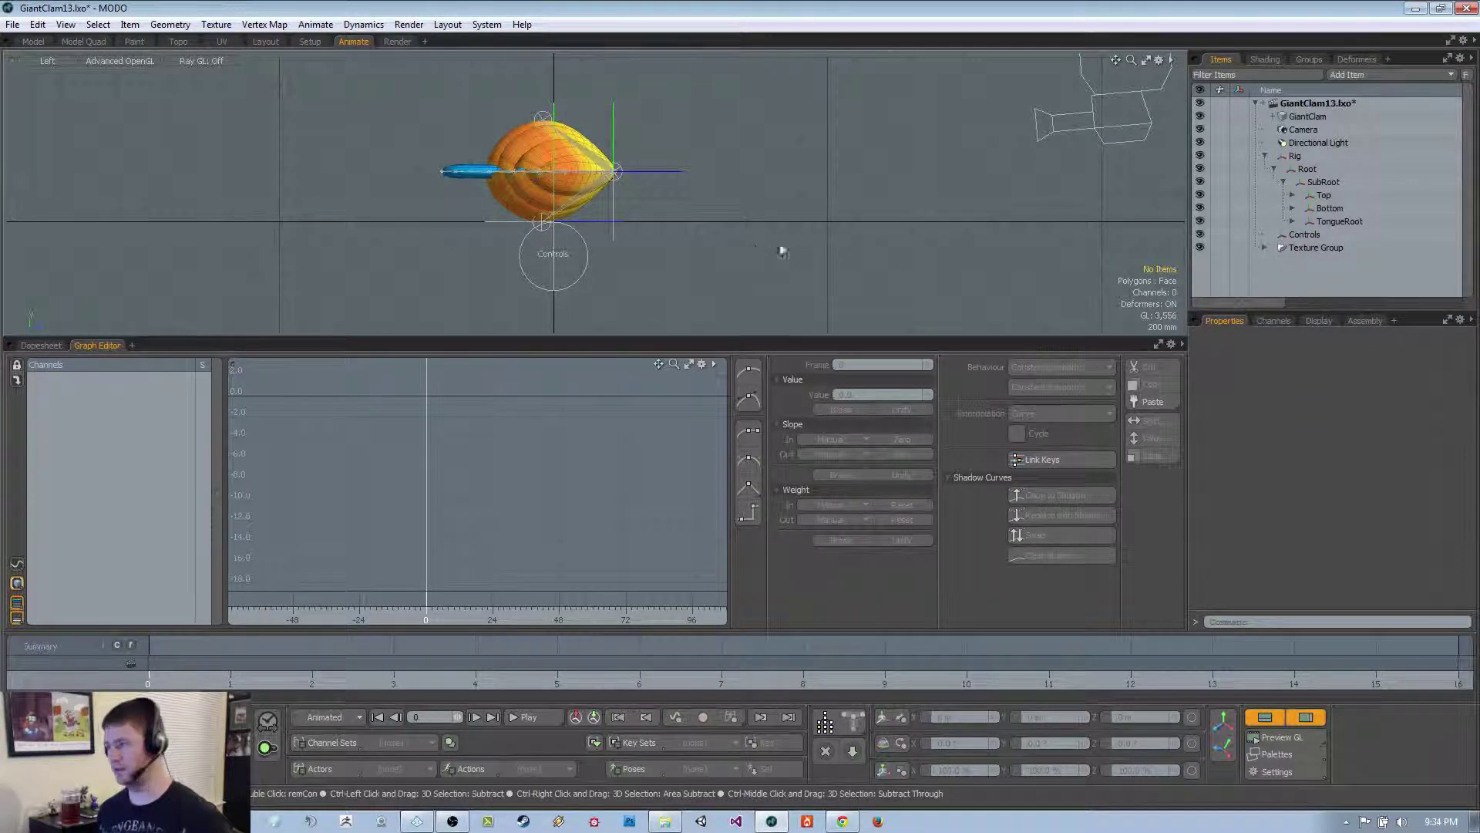
{"action": "left_click_drag", "start_coordinate": [1295, 155], "coordinate": [1299, 218]}
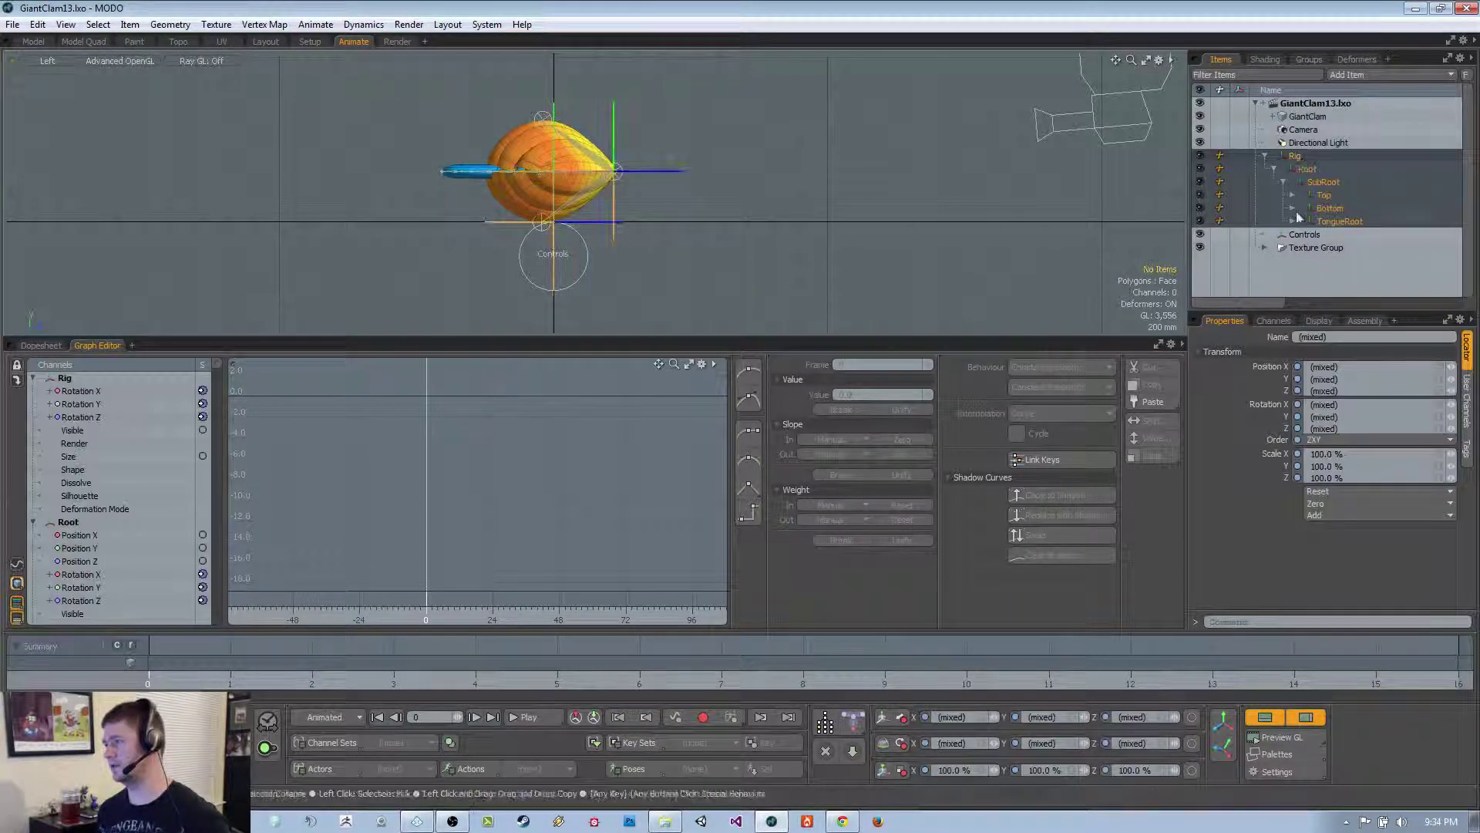
{"action": "left_click", "coordinate": [1304, 235], "text": "ctrl"}
{"action": "left_click", "coordinate": [1308, 116], "text": "ctrl"}
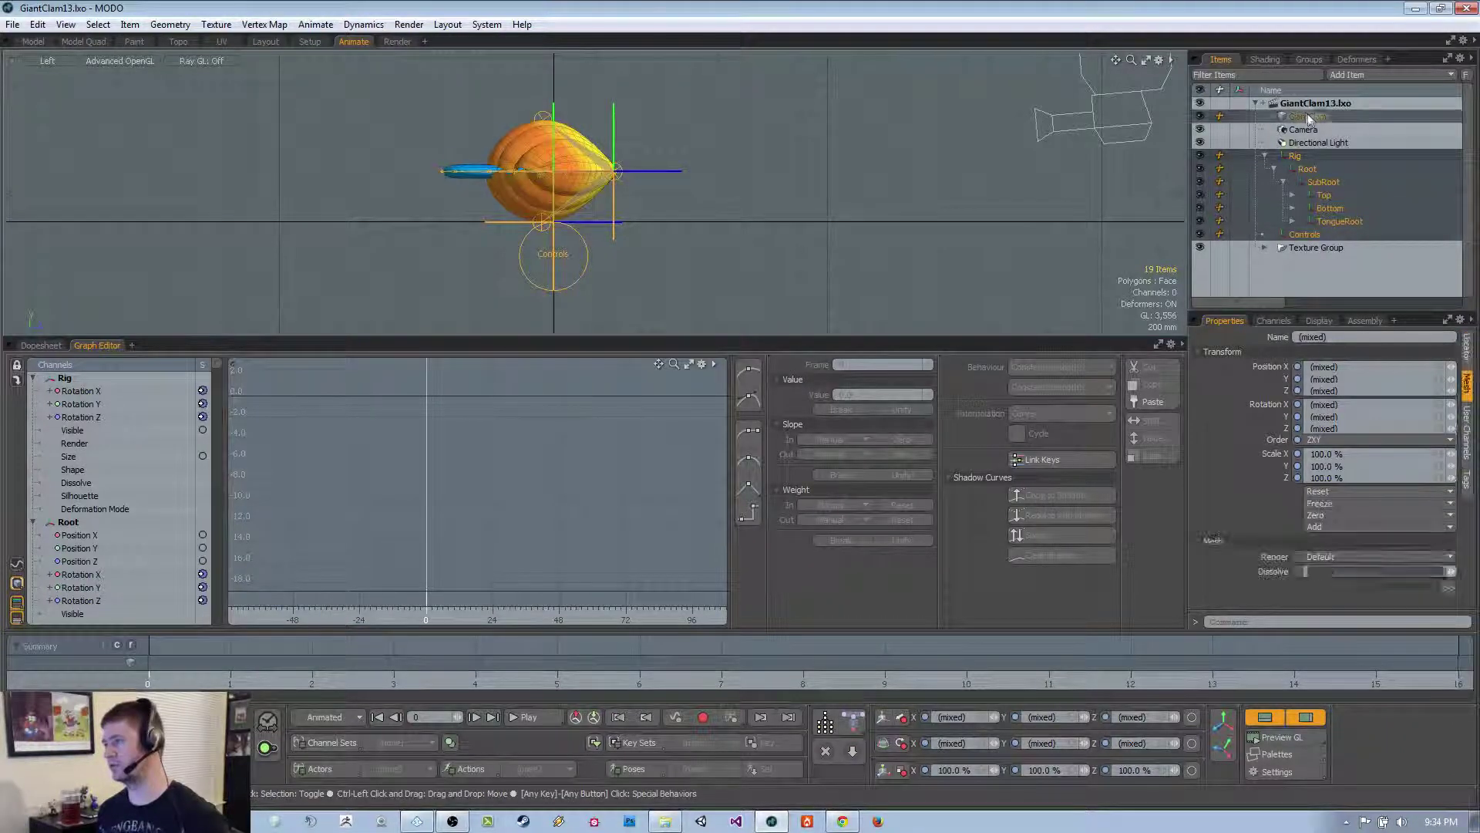
{"action": "left_click", "coordinate": [1264, 59]}
{"action": "left_click", "coordinate": [1308, 60]}
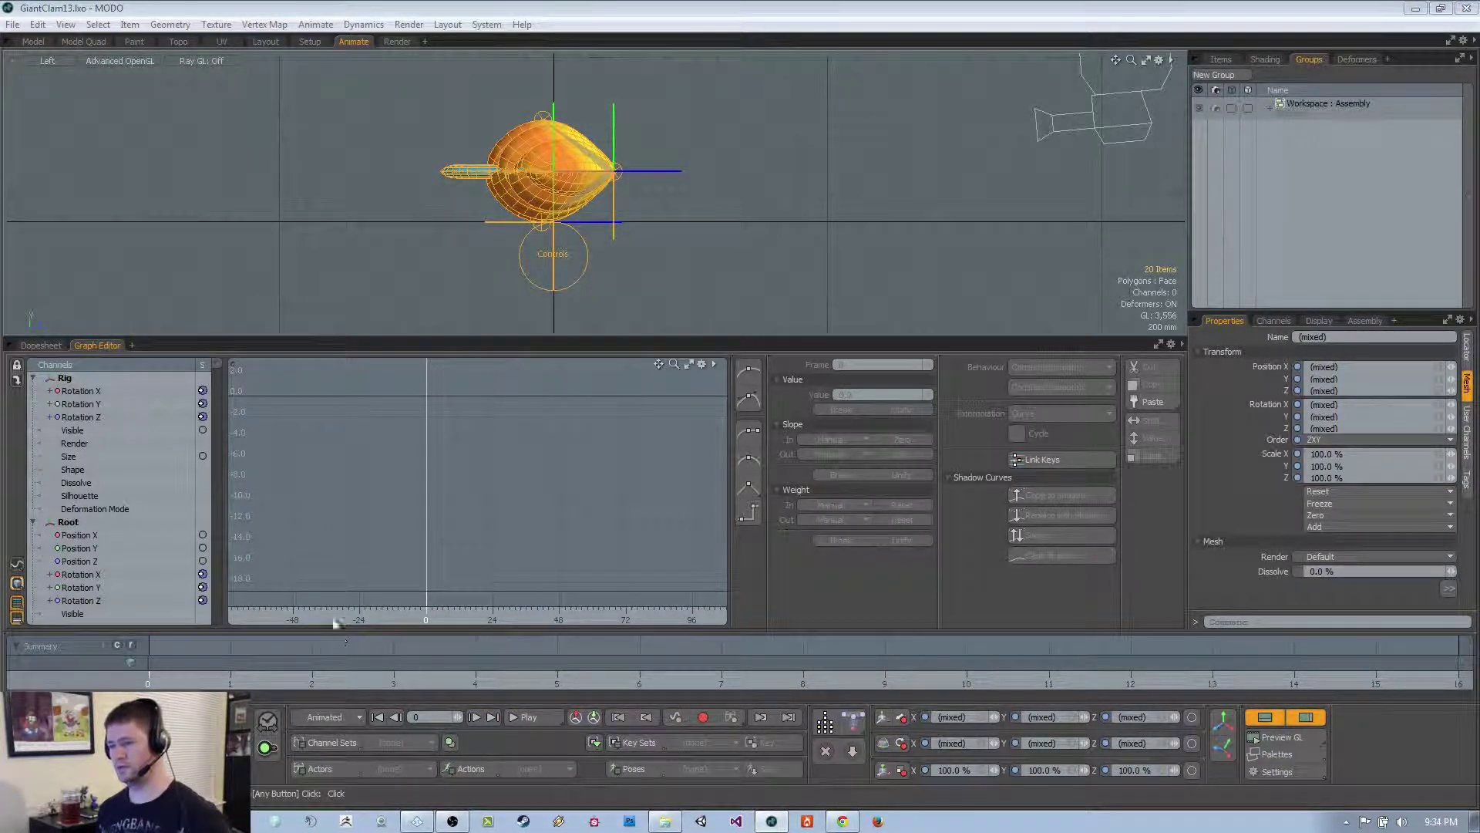
{"action": "left_click", "coordinate": [320, 769]}
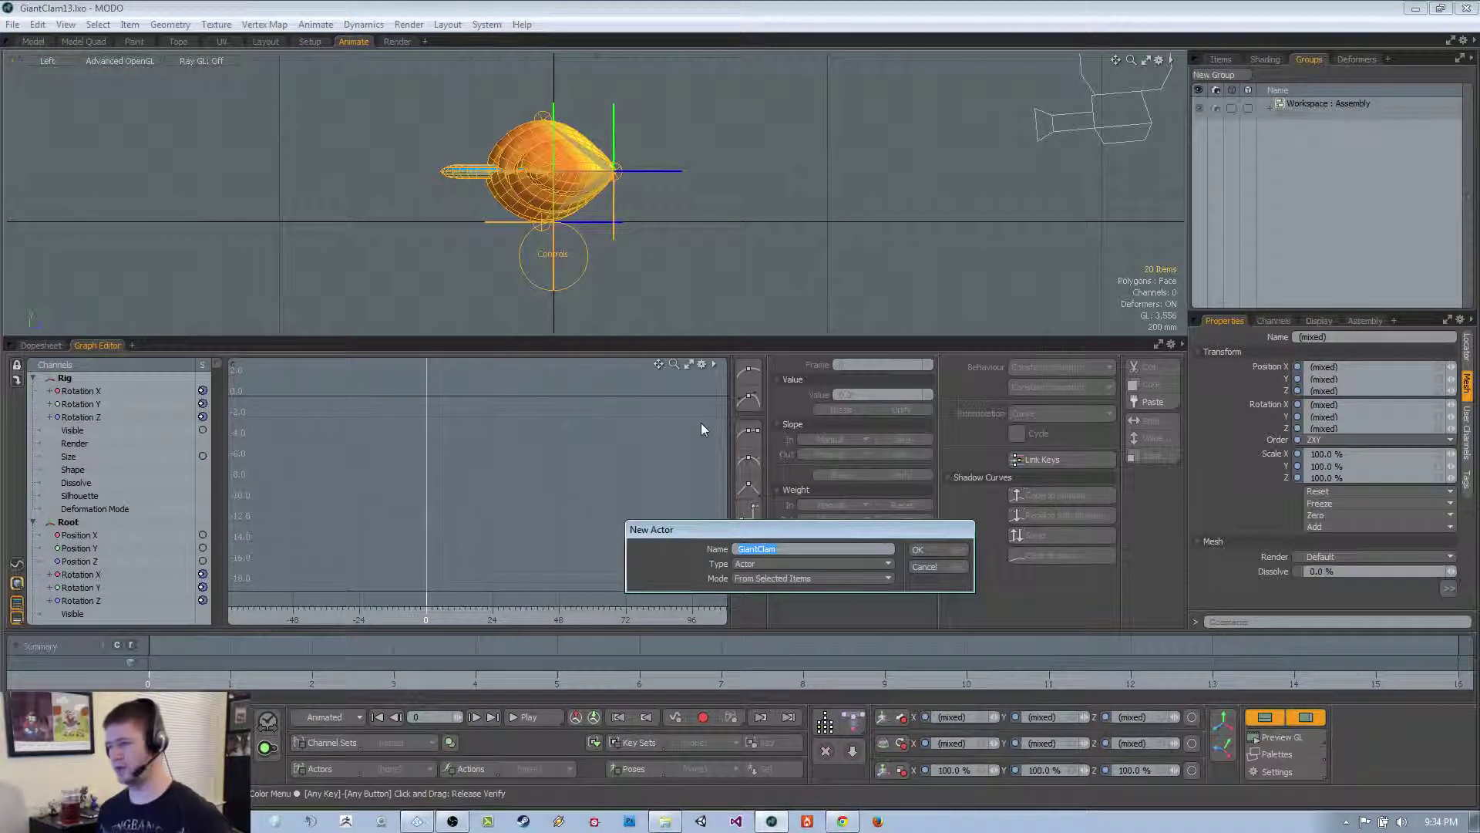
{"action": "key", "text": "Return"}
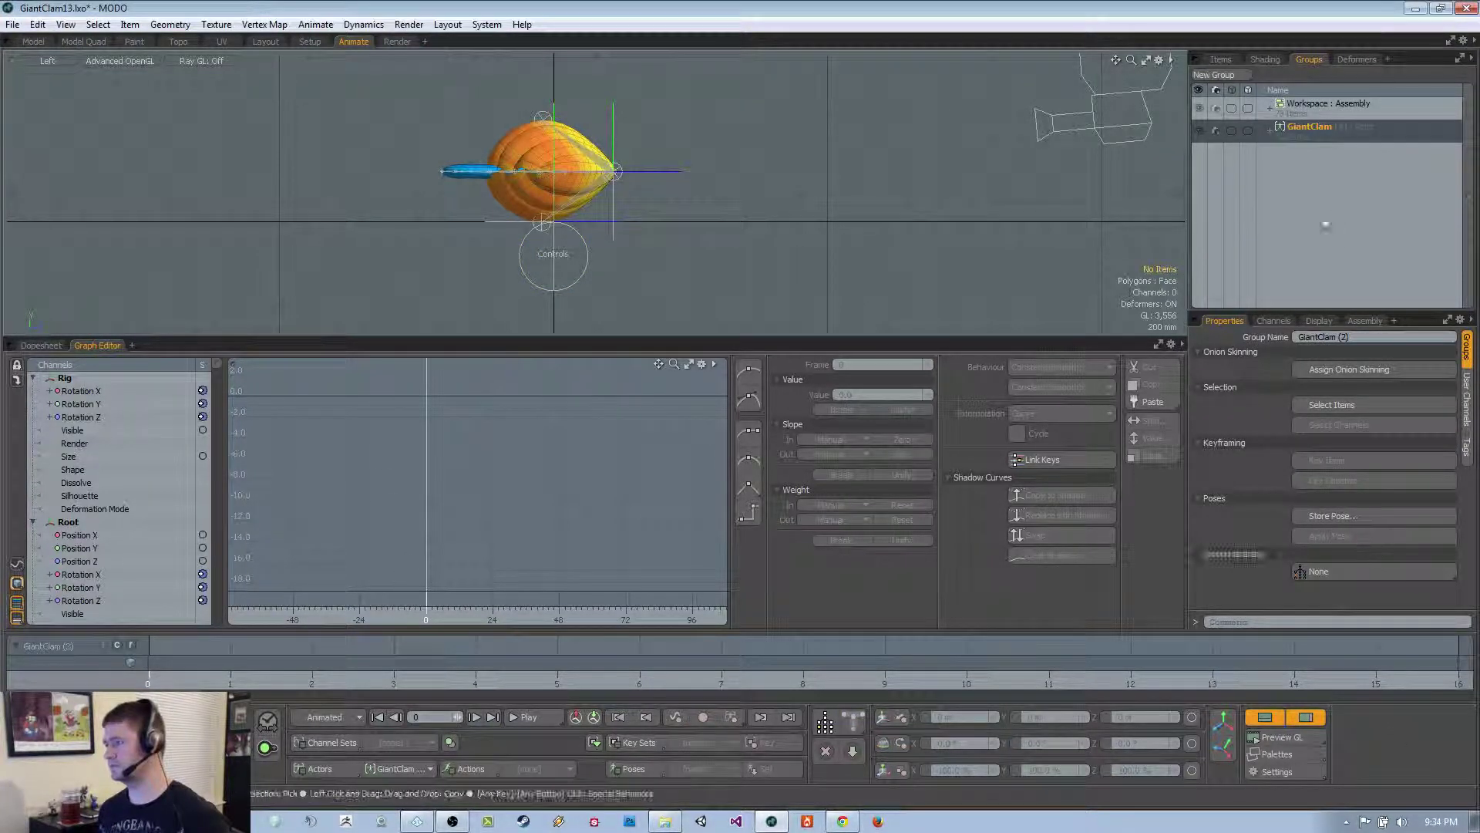
Add an action named Closed to the new GiantClam actor and select it
{"action": "left_click", "coordinate": [1272, 128]}
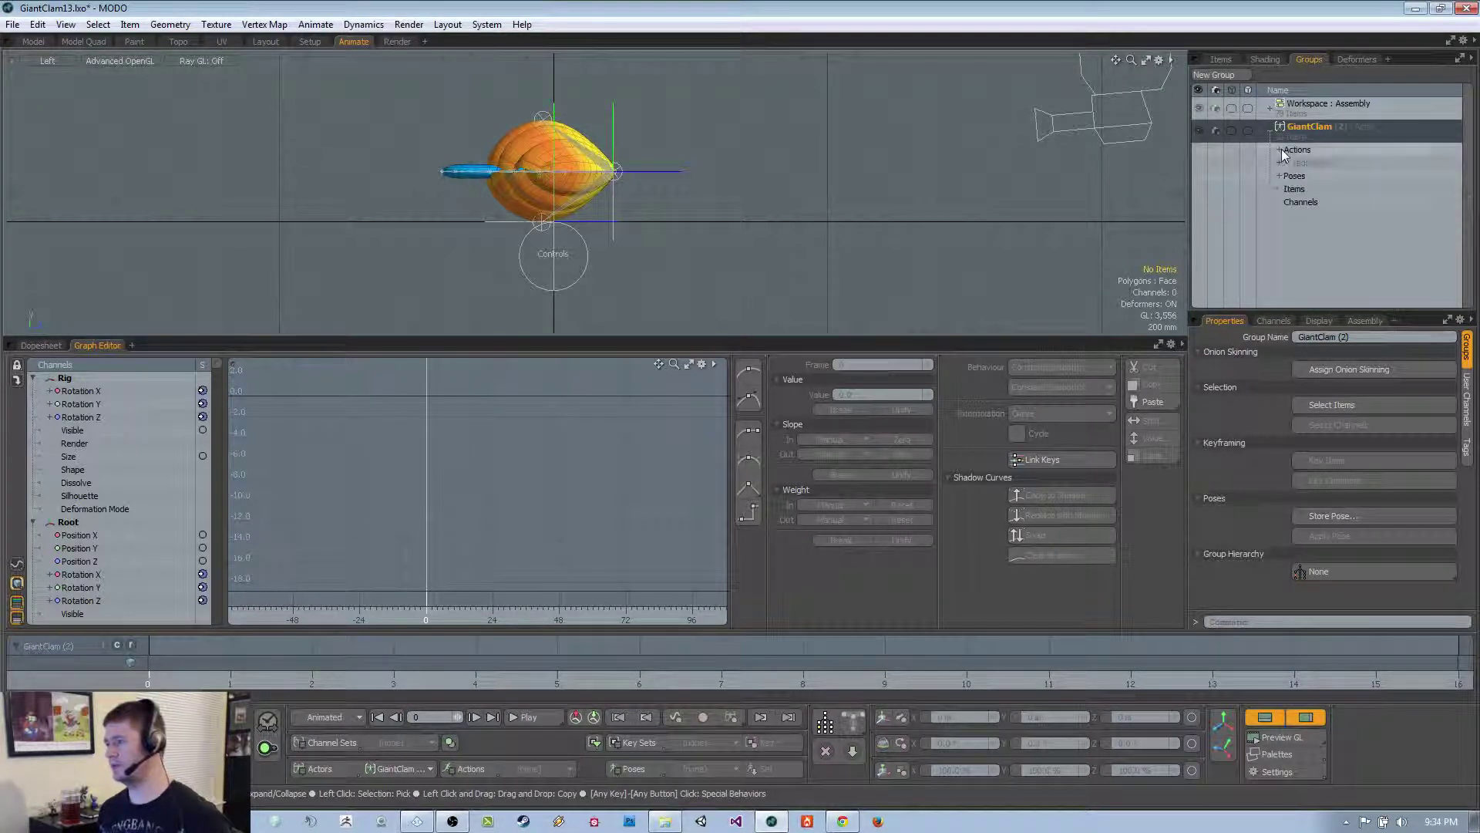
{"action": "left_click", "coordinate": [1303, 162]}
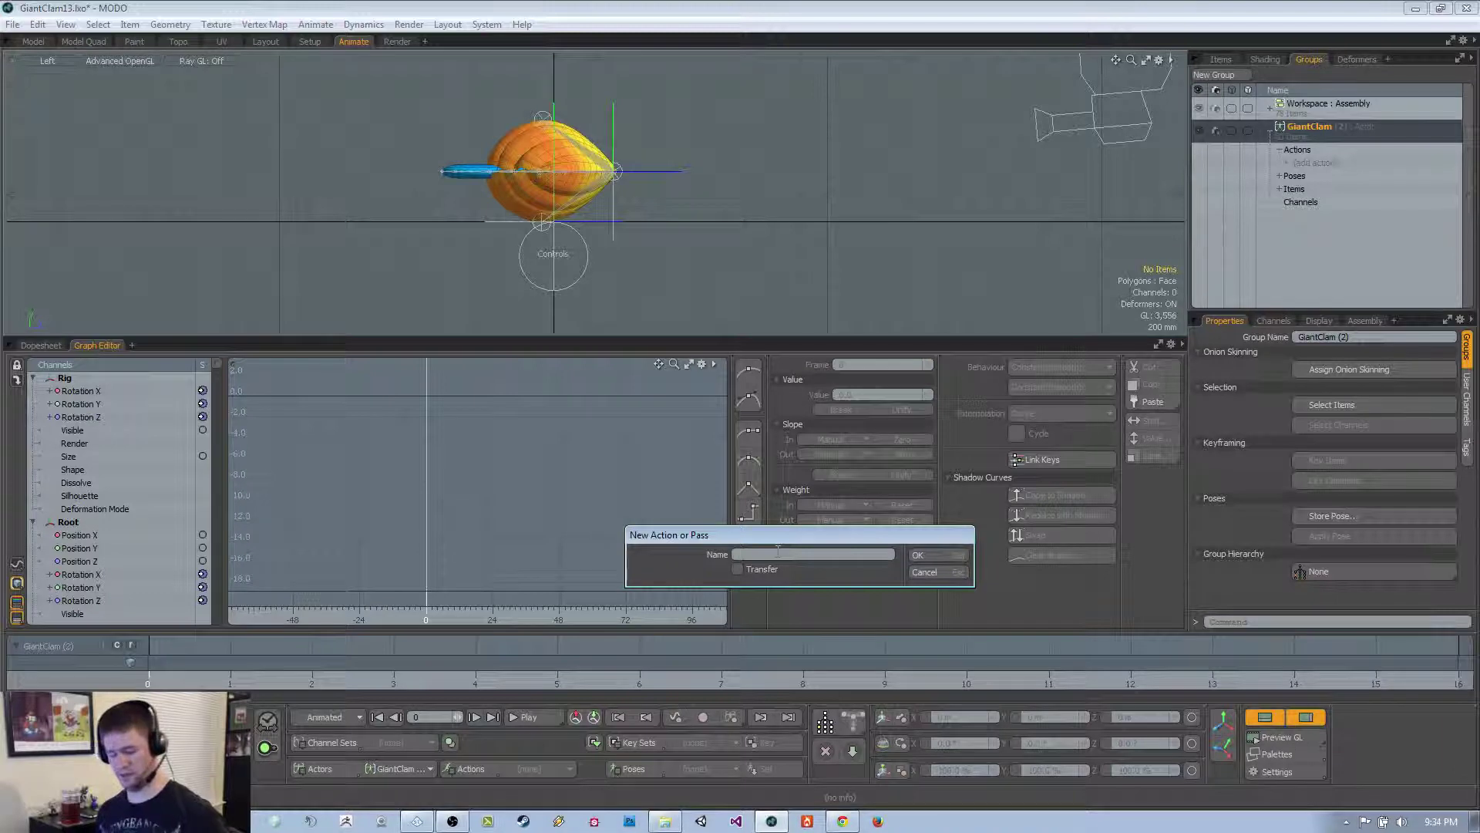
{"action": "key", "text": "Return"}
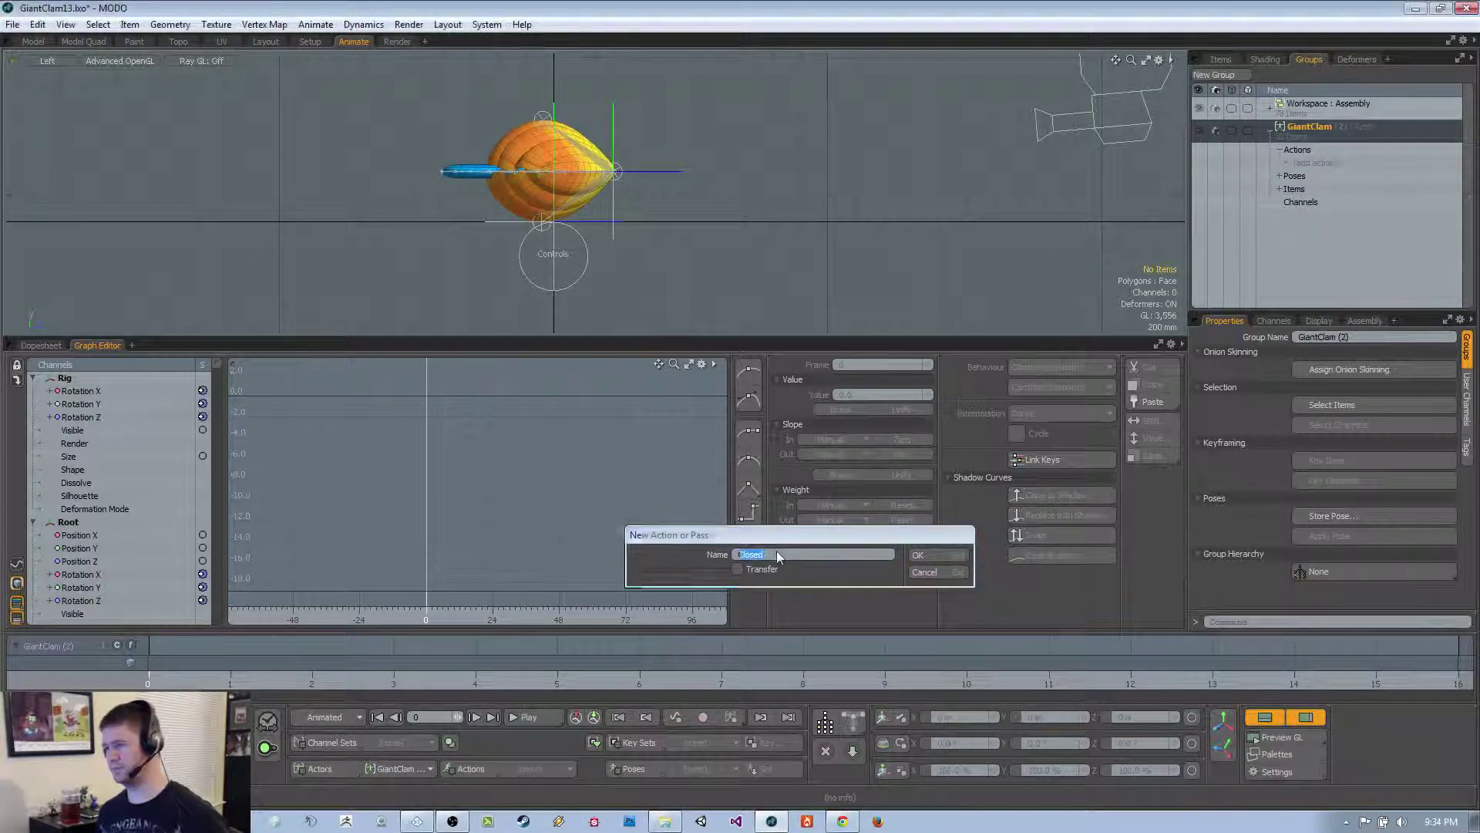
{"action": "left_click", "coordinate": [1334, 161]}
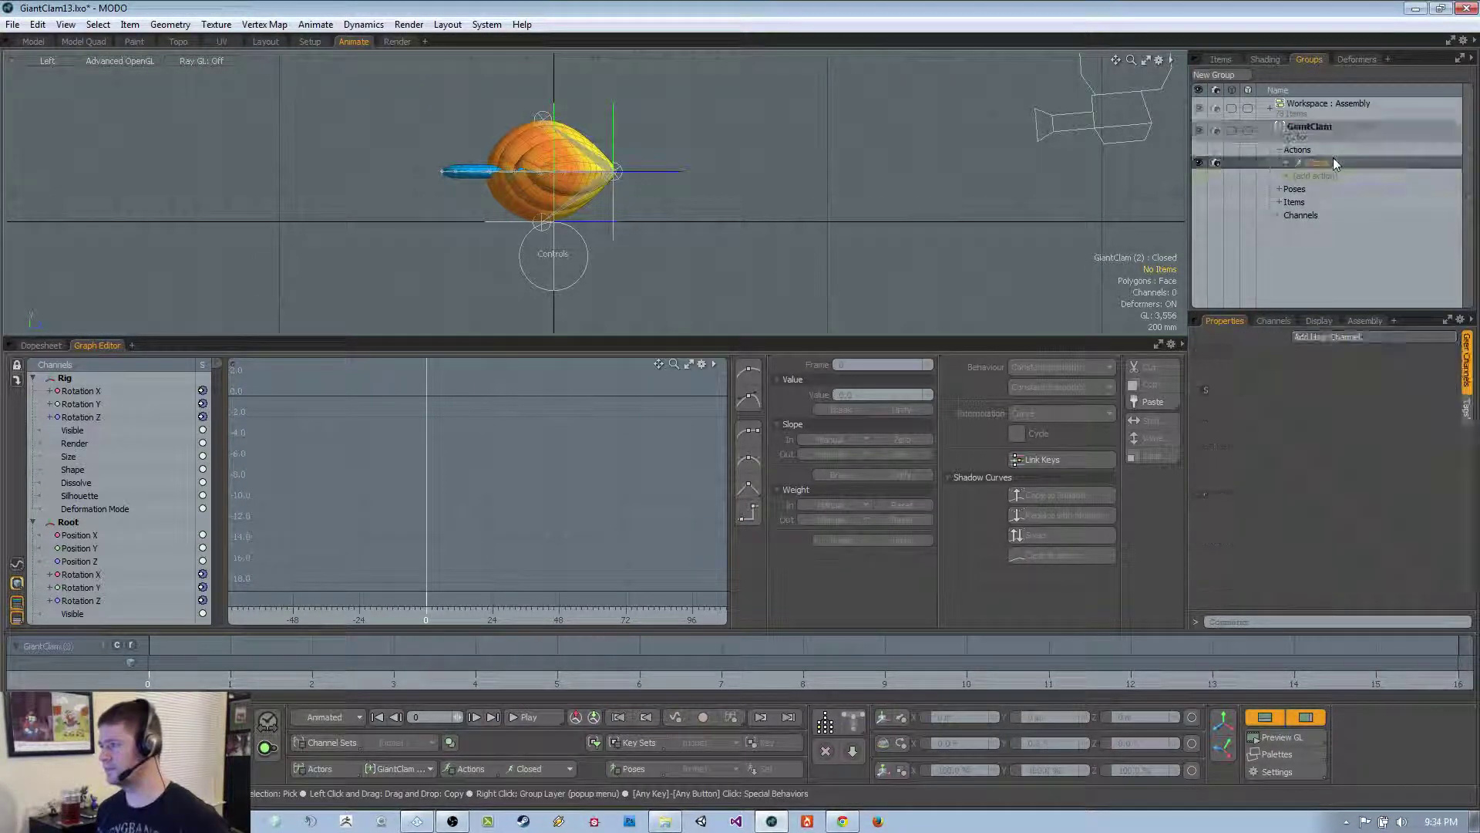
Key all user channels of the Controls item at frames 0 and 4 in the Closed action
{"action": "left_click", "coordinate": [586, 270]}
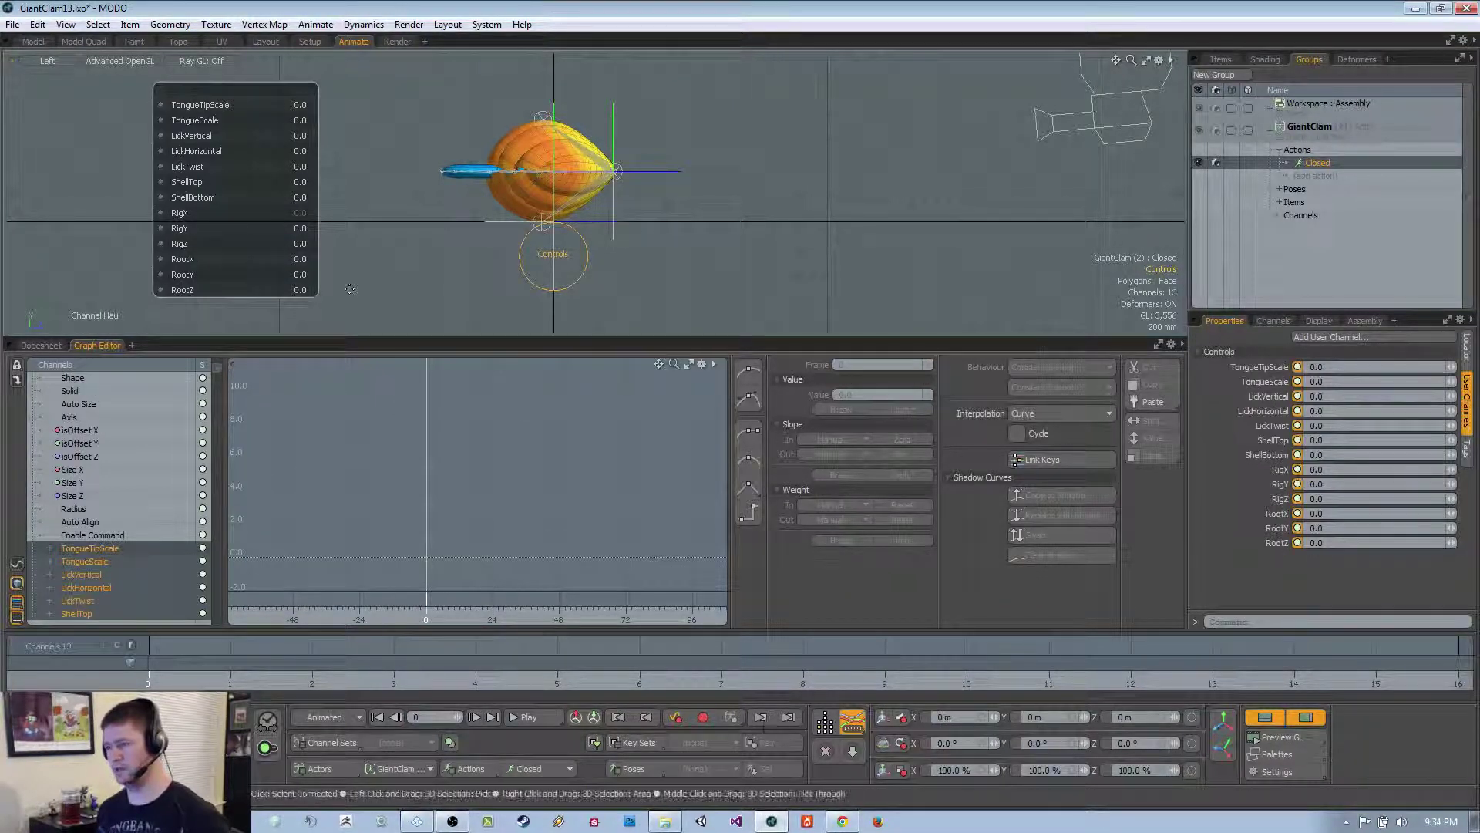
{"action": "left_click", "coordinate": [676, 717]}
{"action": "key", "text": "Right"}
{"action": "key", "text": "Right"}
{"action": "key", "text": "Right"}
{"action": "key", "text": "Right"}
{"action": "left_click", "coordinate": [676, 719]}
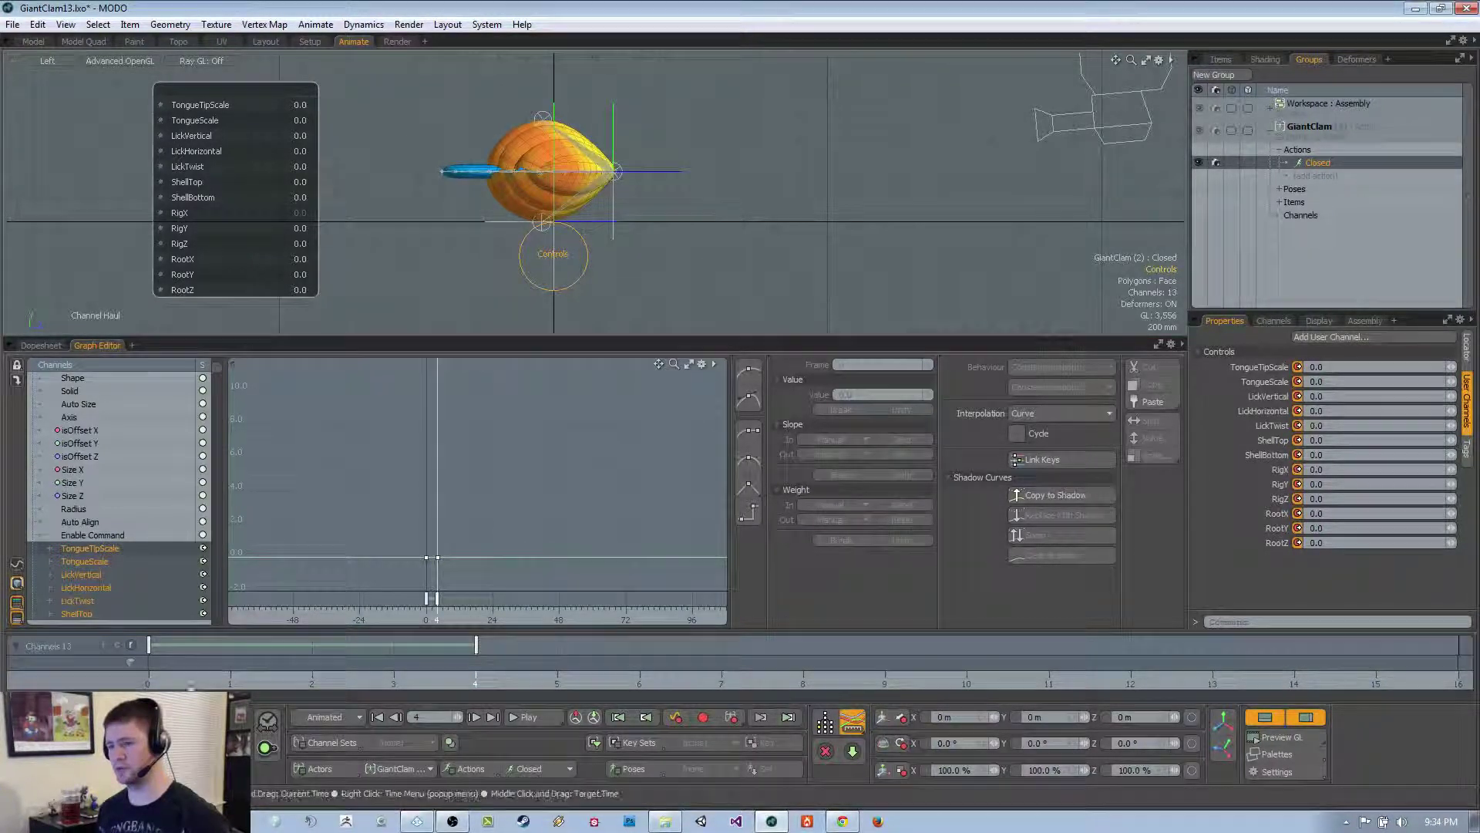
Set TongueScale to -33 at frame 0 of the Closed action
{"action": "key", "text": "Left"}
{"action": "key", "text": "Left"}
{"action": "key", "text": "Left"}
{"action": "key", "text": "Left"}
{"action": "left_click", "coordinate": [296, 121]}
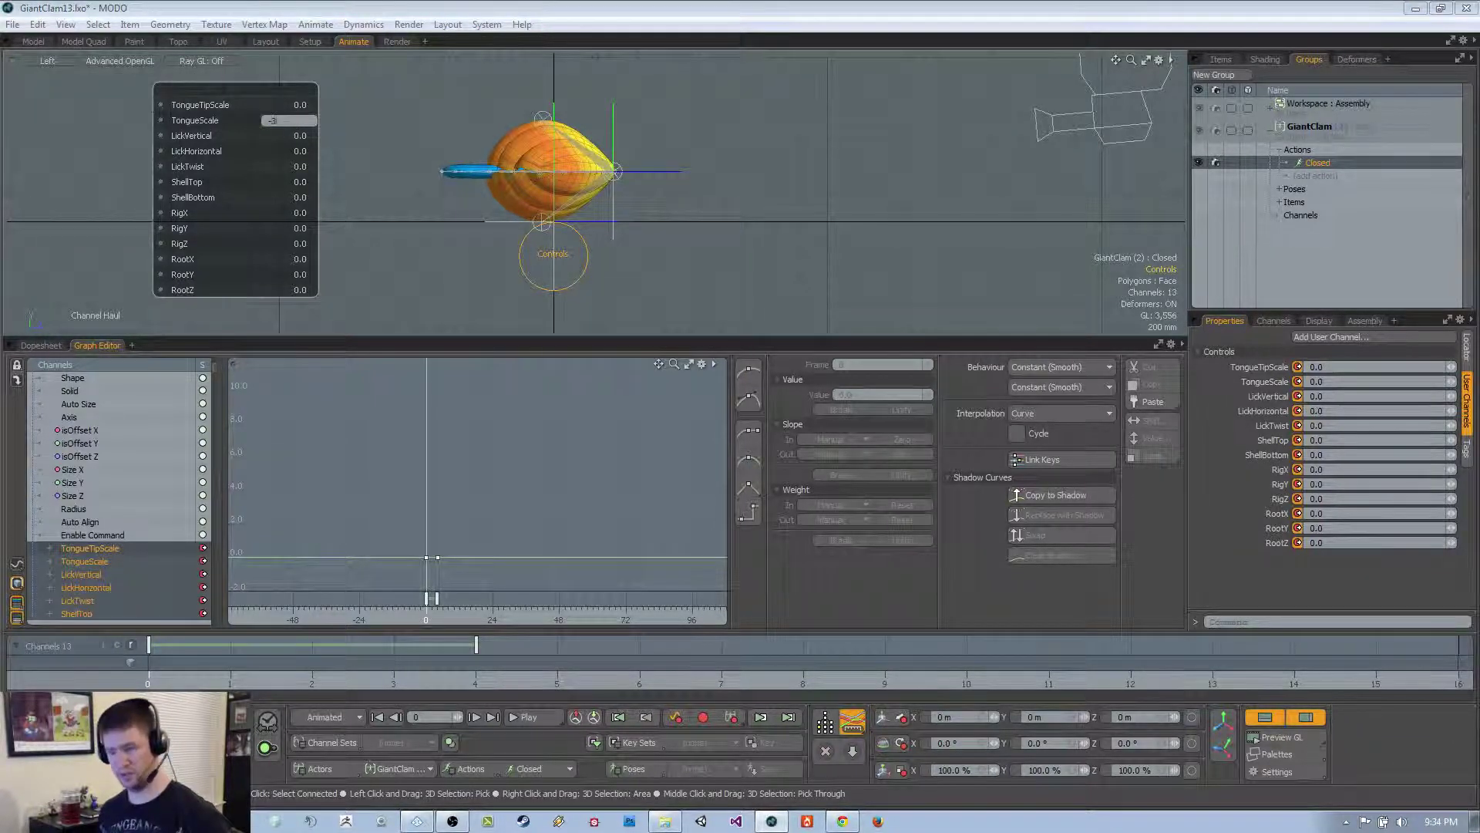
{"action": "type", "text": "-33"}
{"action": "key", "text": "Return"}
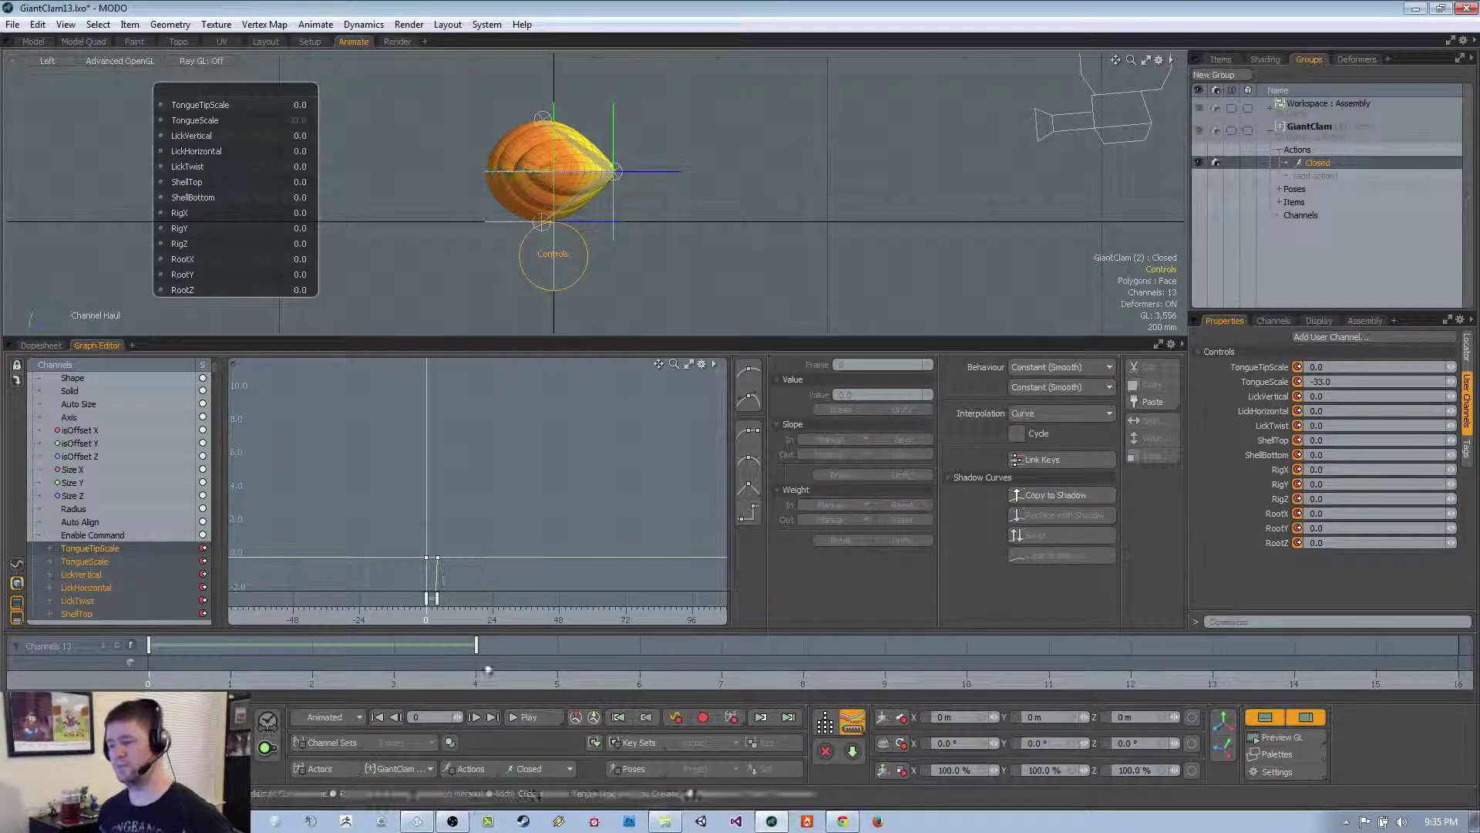
Set TongueScale to -33 and LickVertical to 1.91 at frame 4 of the Closed action
{"action": "key", "text": "Right"}
{"action": "key", "text": "Right"}
{"action": "key", "text": "Right"}
{"action": "key", "text": "Right"}
{"action": "left_click", "coordinate": [296, 121]}
{"action": "type", "text": "-"}
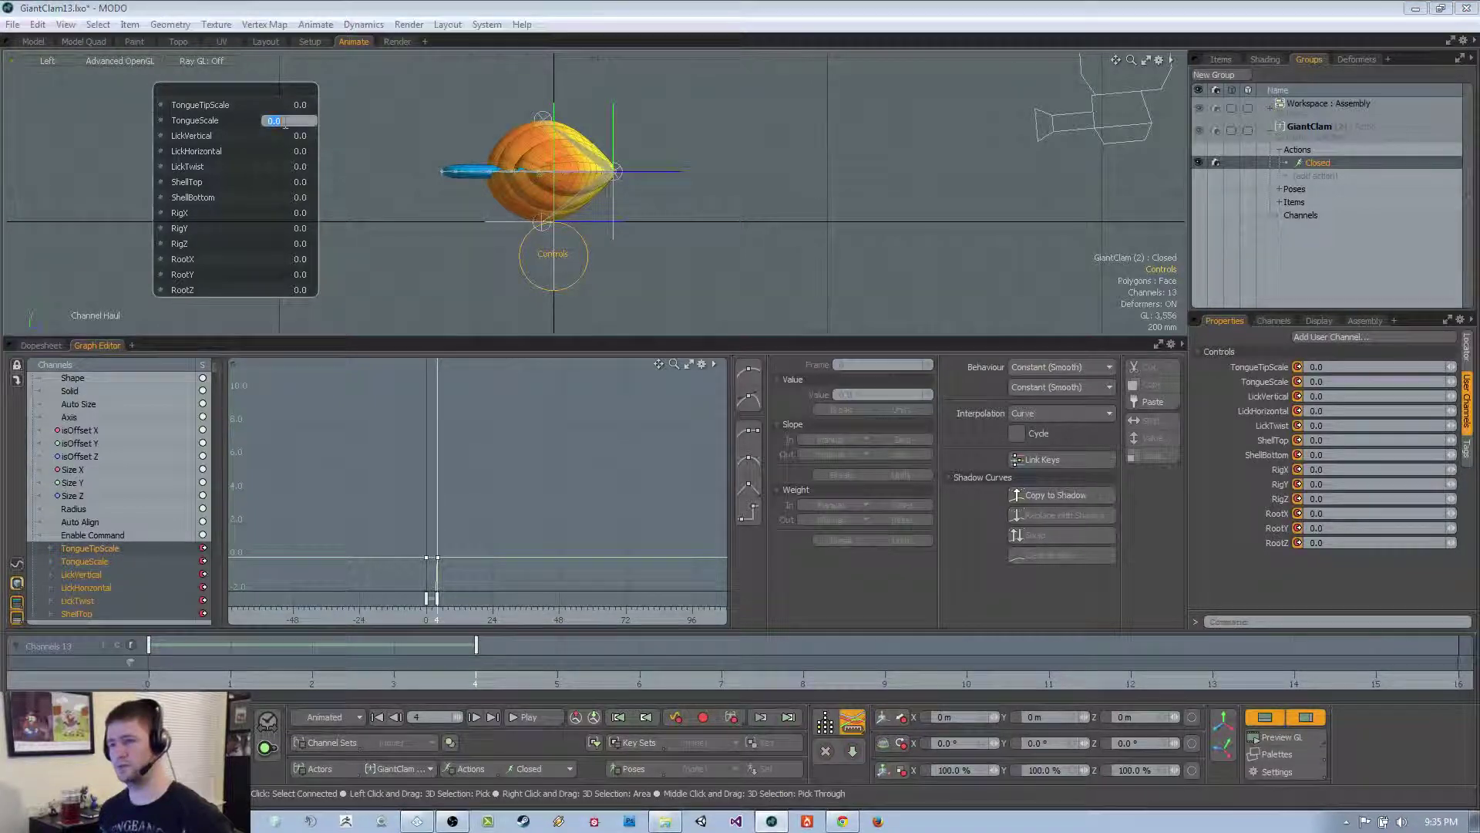
{"action": "type", "text": "33"}
{"action": "key", "text": "Return"}
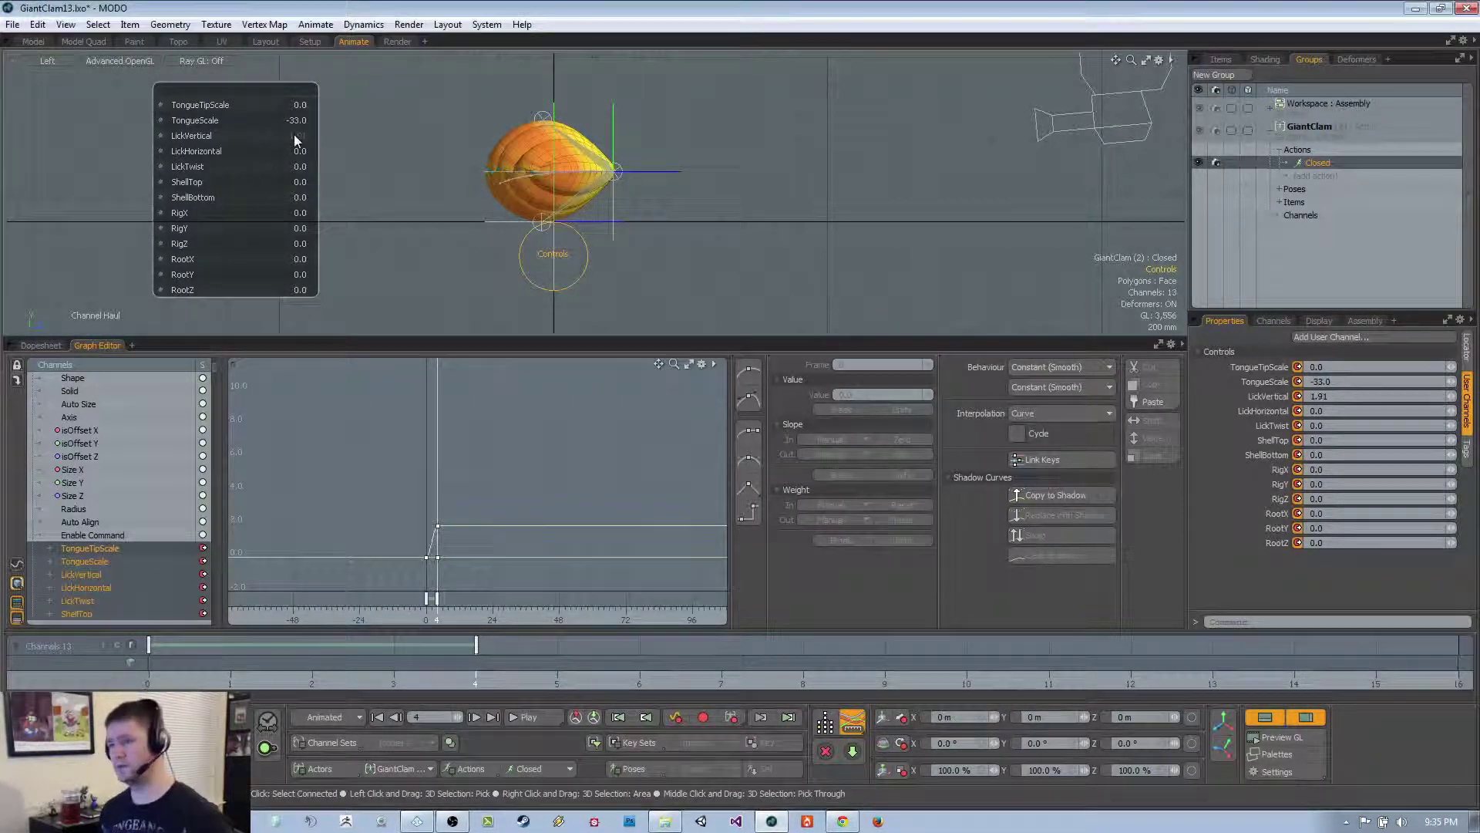
Set LickVertical to 1.91 at frame 0 of the Closed action
{"action": "left_click", "coordinate": [182, 665]}
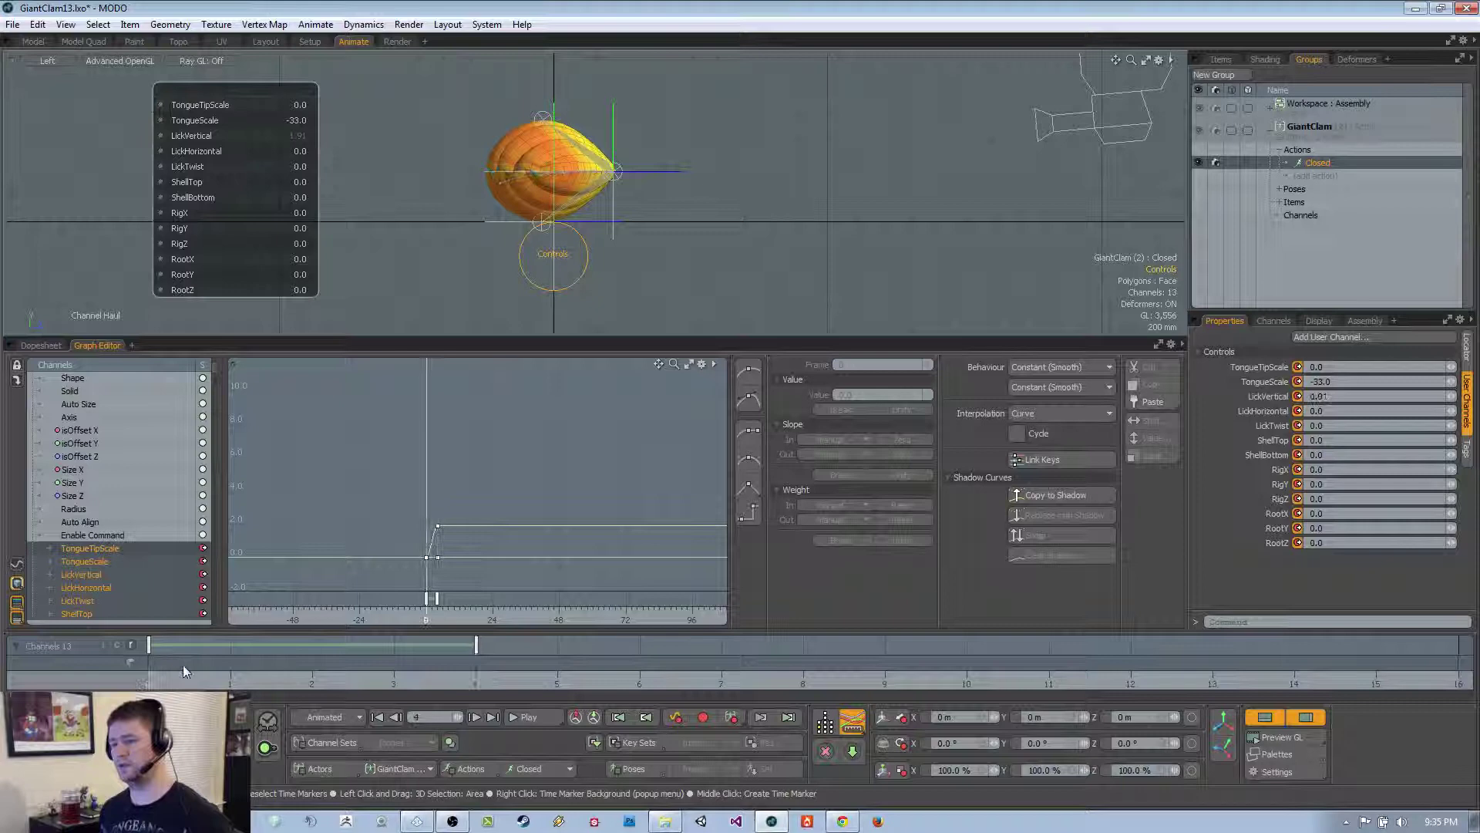
{"action": "double_click", "coordinate": [291, 136]}
{"action": "type", "text": "1"}
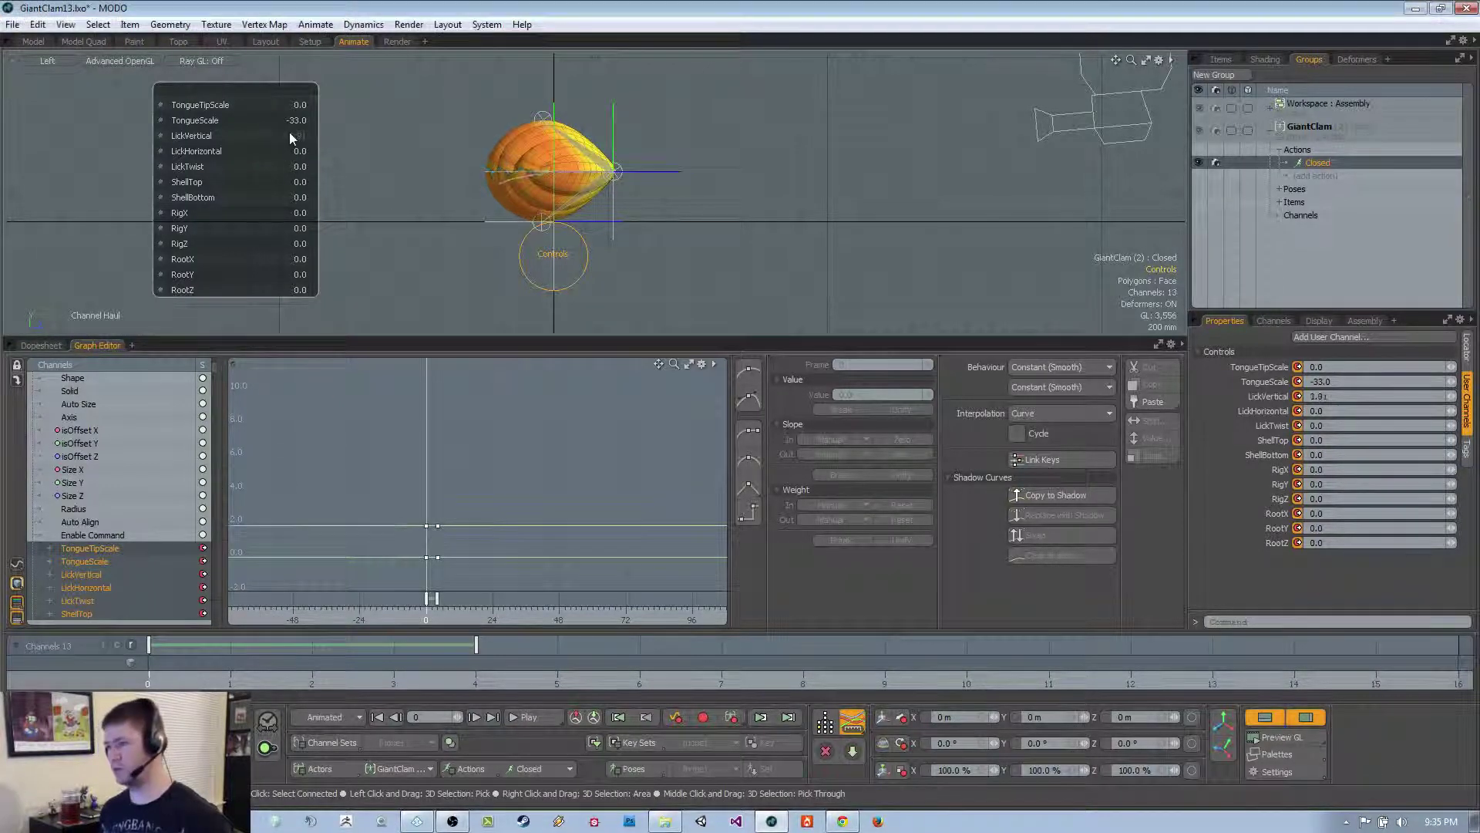
{"action": "type", "text": ".91"}
{"action": "key", "text": "Return"}
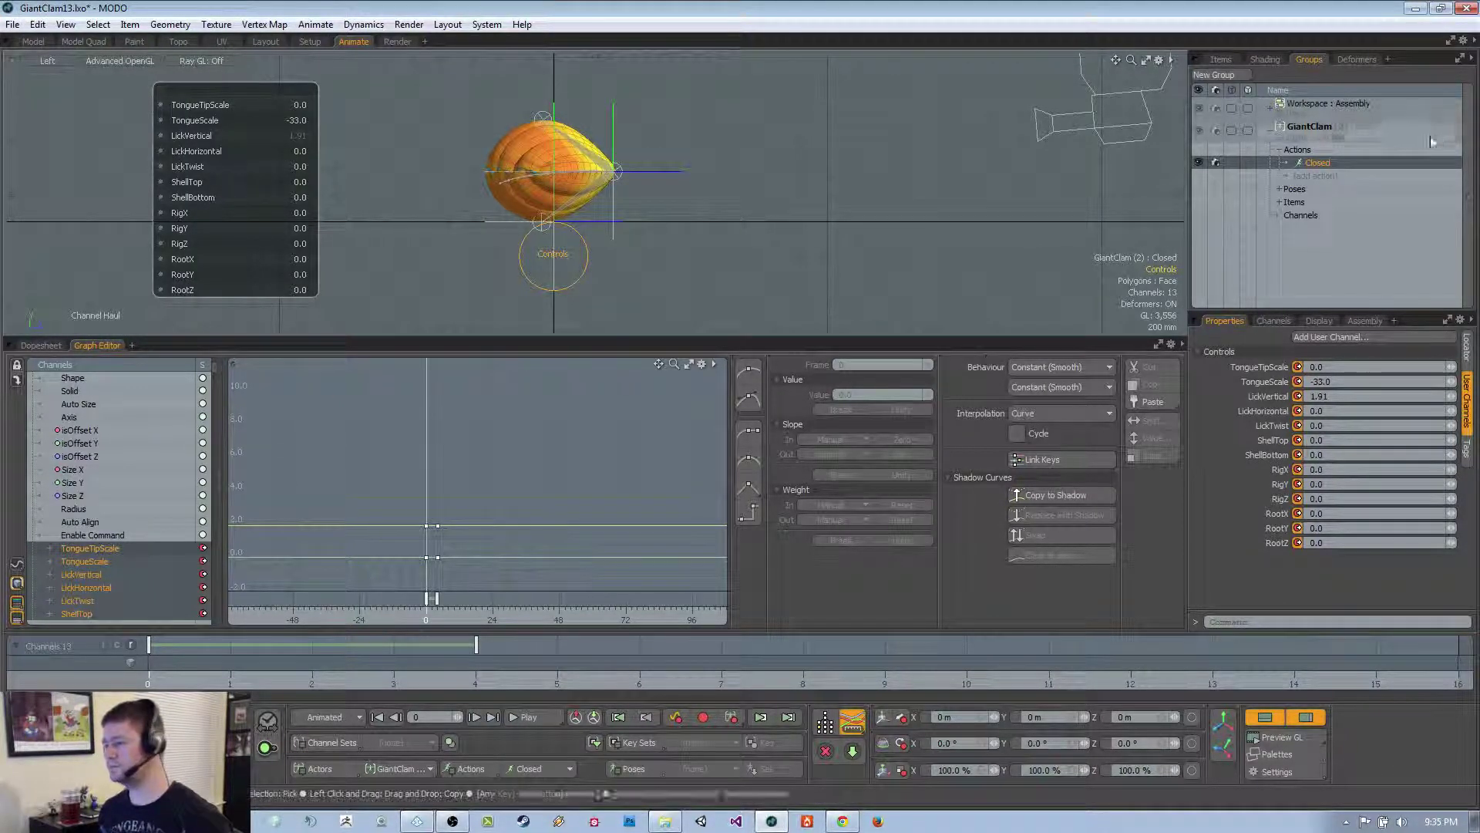
Duplicate the Closed action of the GiantClam actor and rename the copy Idle
{"action": "left_click", "coordinate": [1315, 176]}
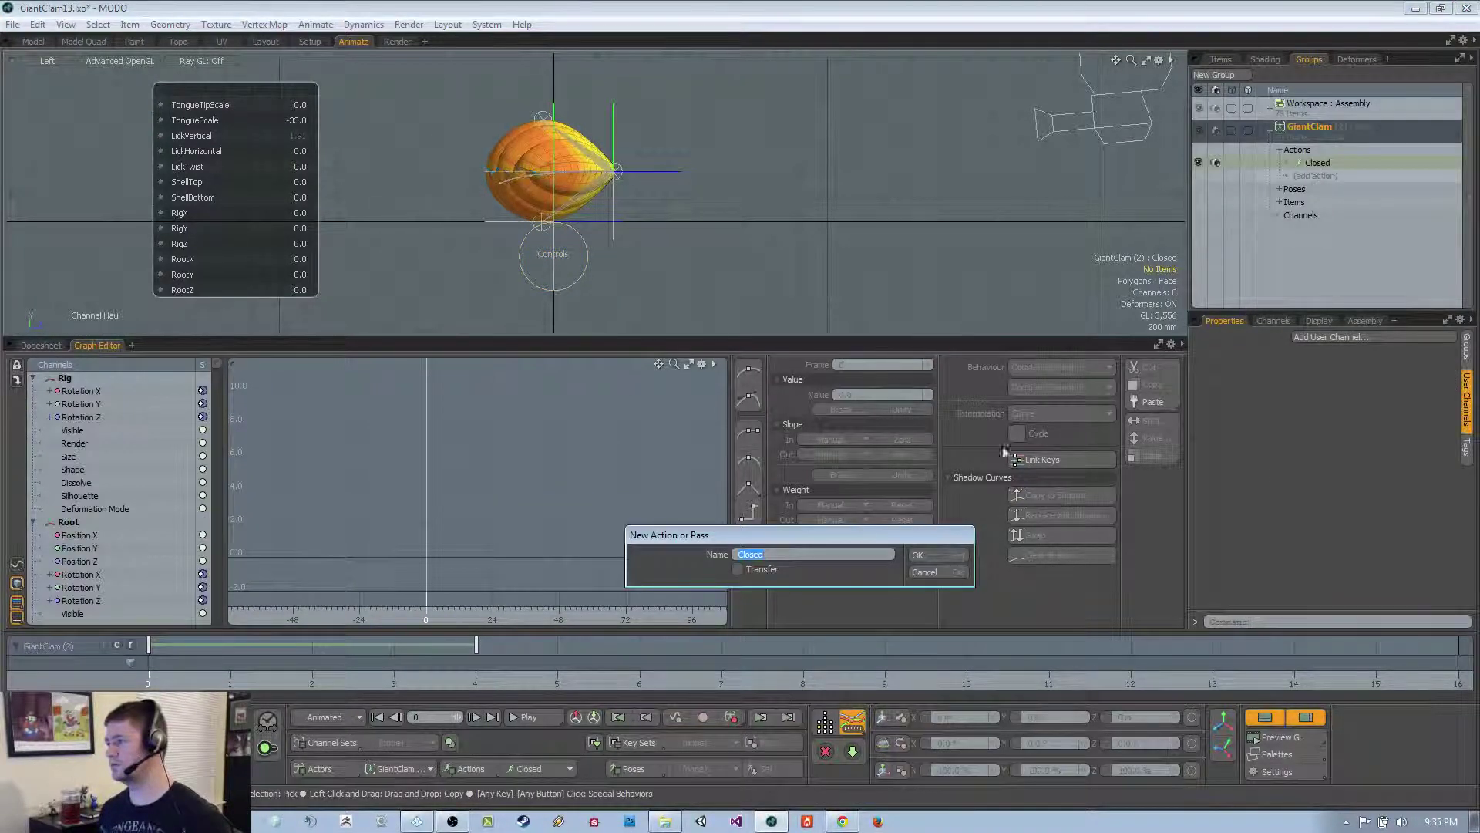
{"action": "left_click", "coordinate": [936, 571]}
{"action": "left_click", "coordinate": [1326, 164]}
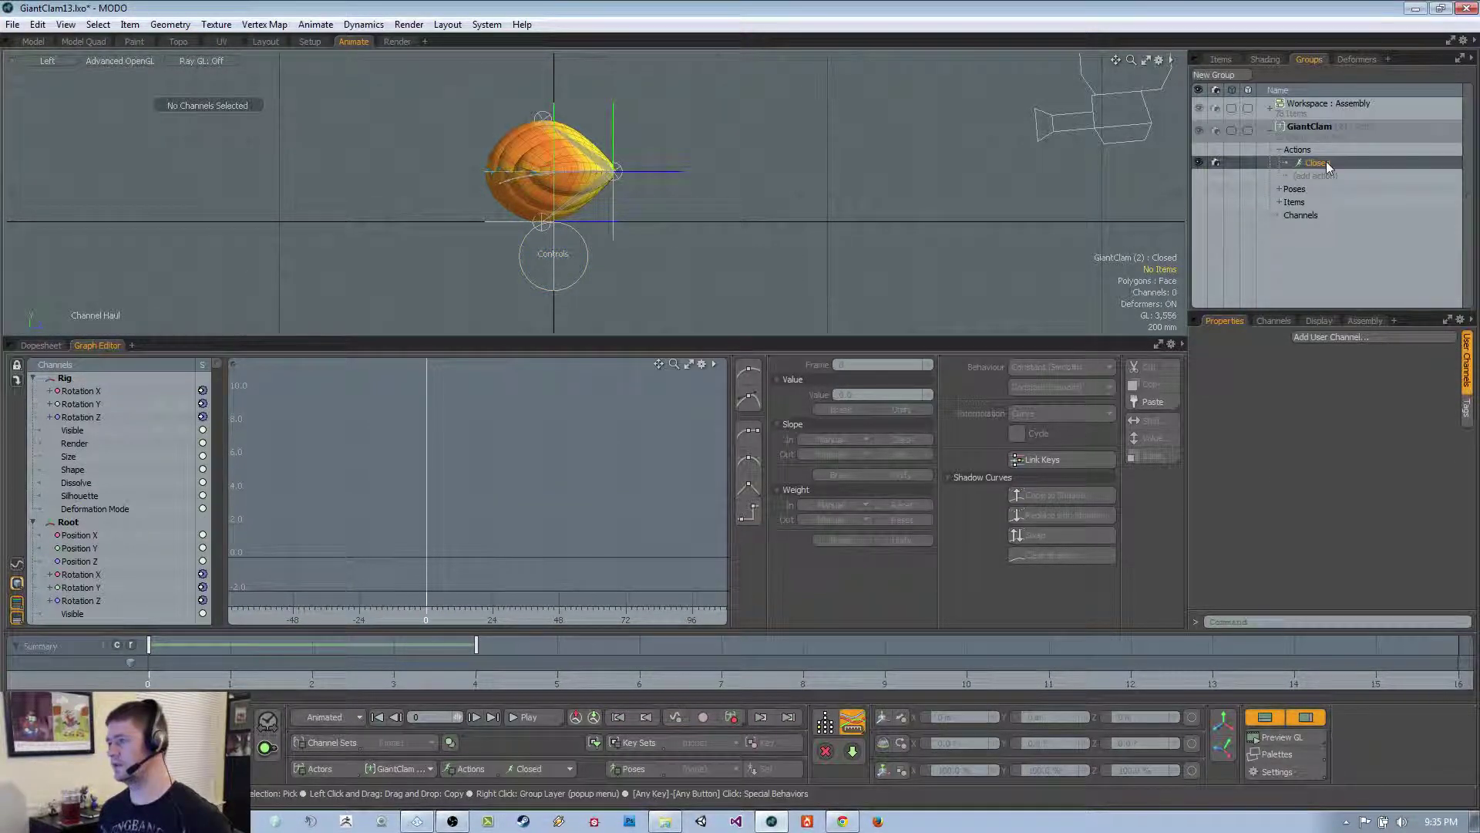
{"action": "left_click", "coordinate": [1325, 177]}
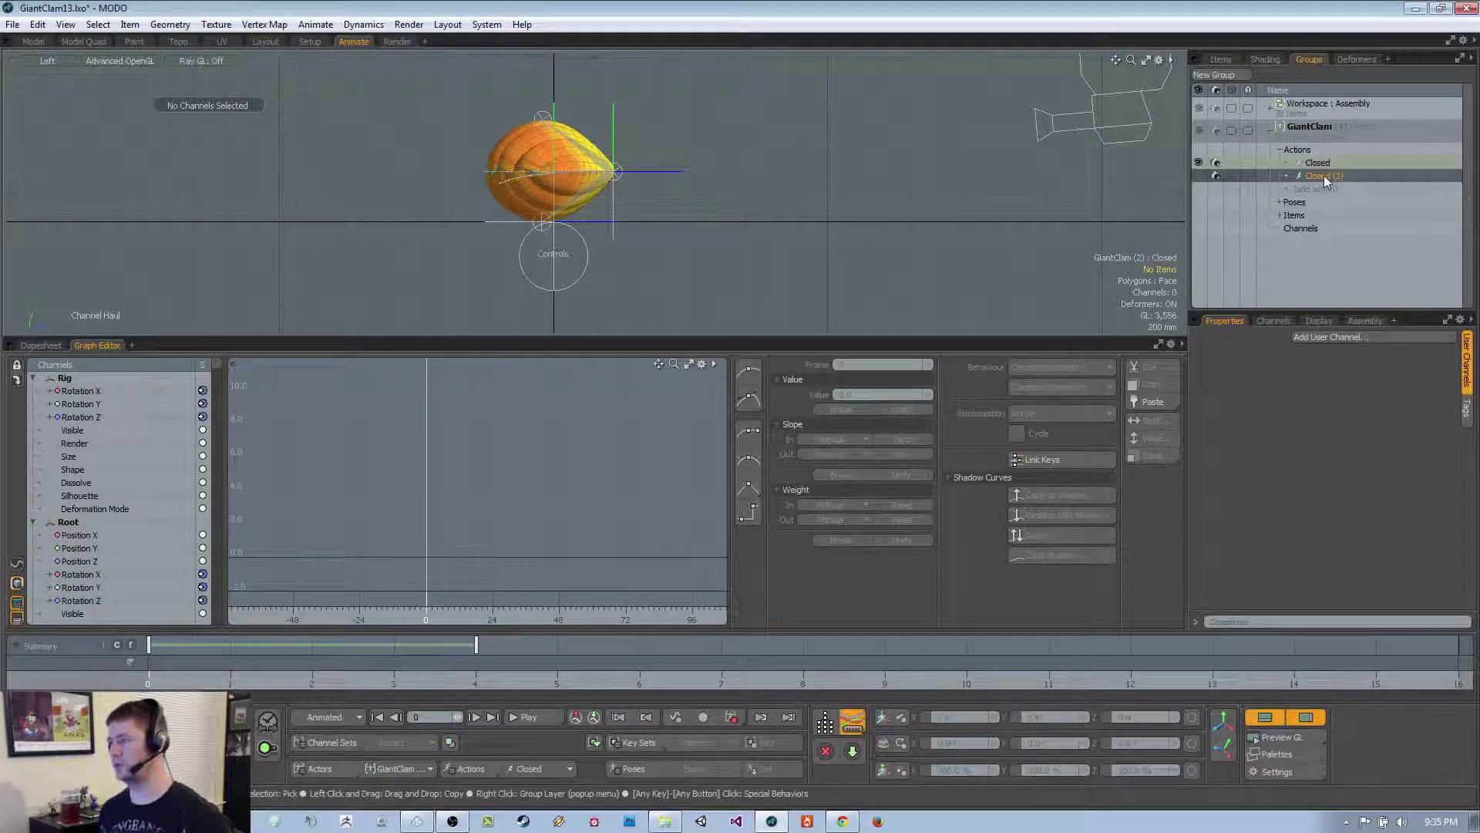
{"action": "double_click", "coordinate": [1323, 176]}
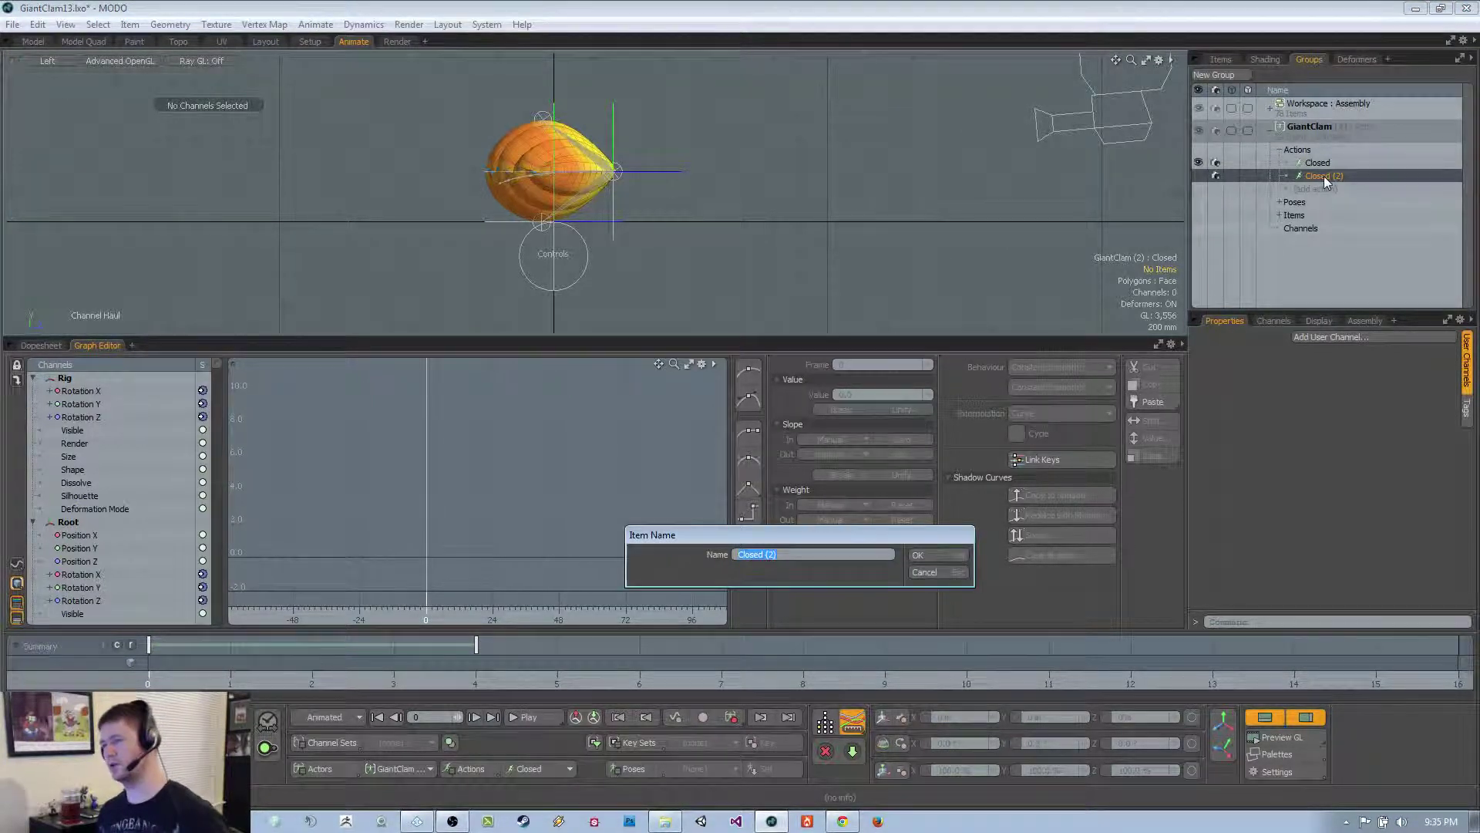
{"action": "type", "text": "Idle"}
{"action": "key", "text": "Return"}
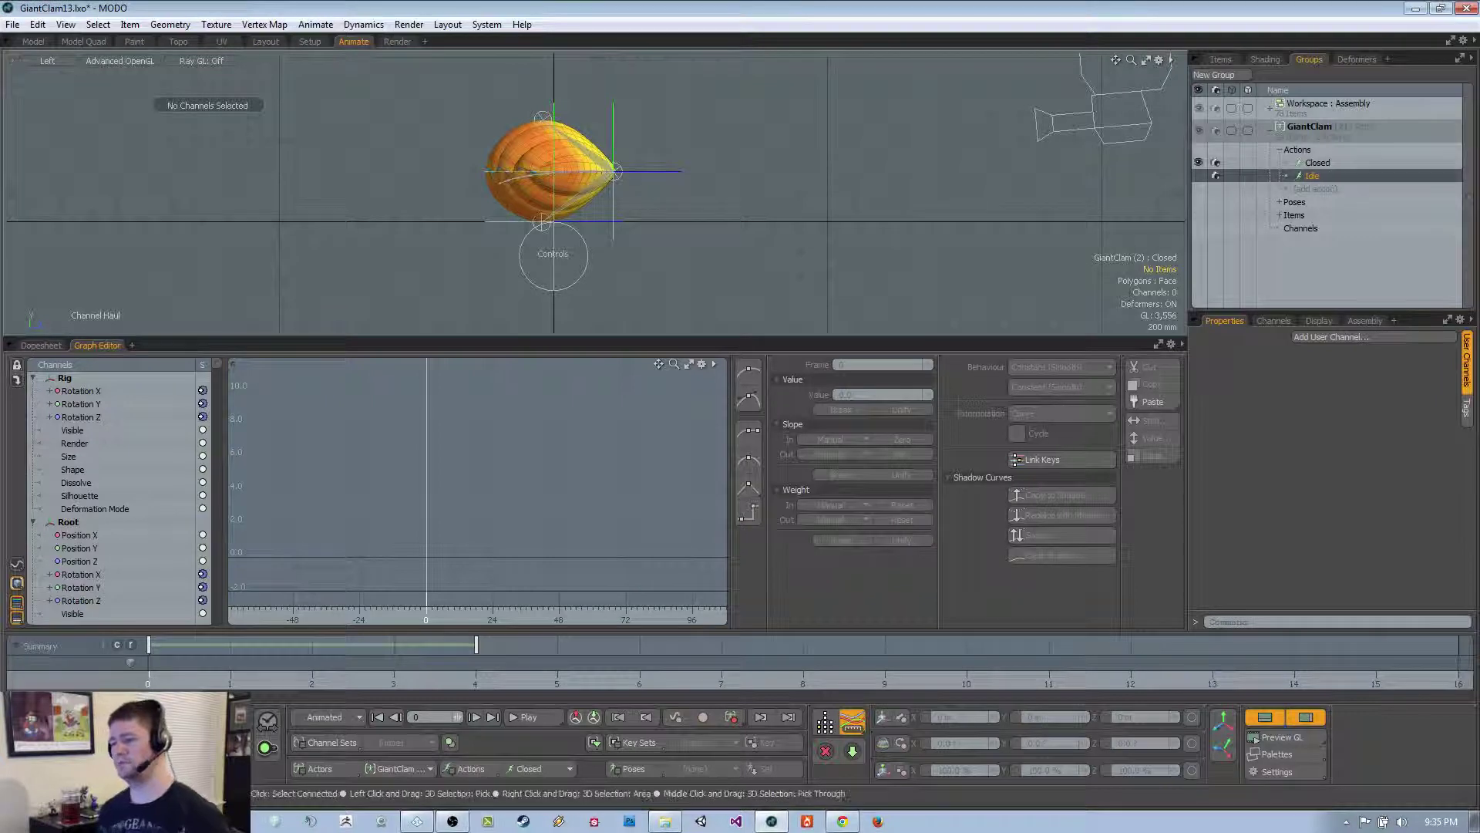
Make Idle the GiantClam actor's current action
{"action": "left_click", "coordinate": [539, 768]}
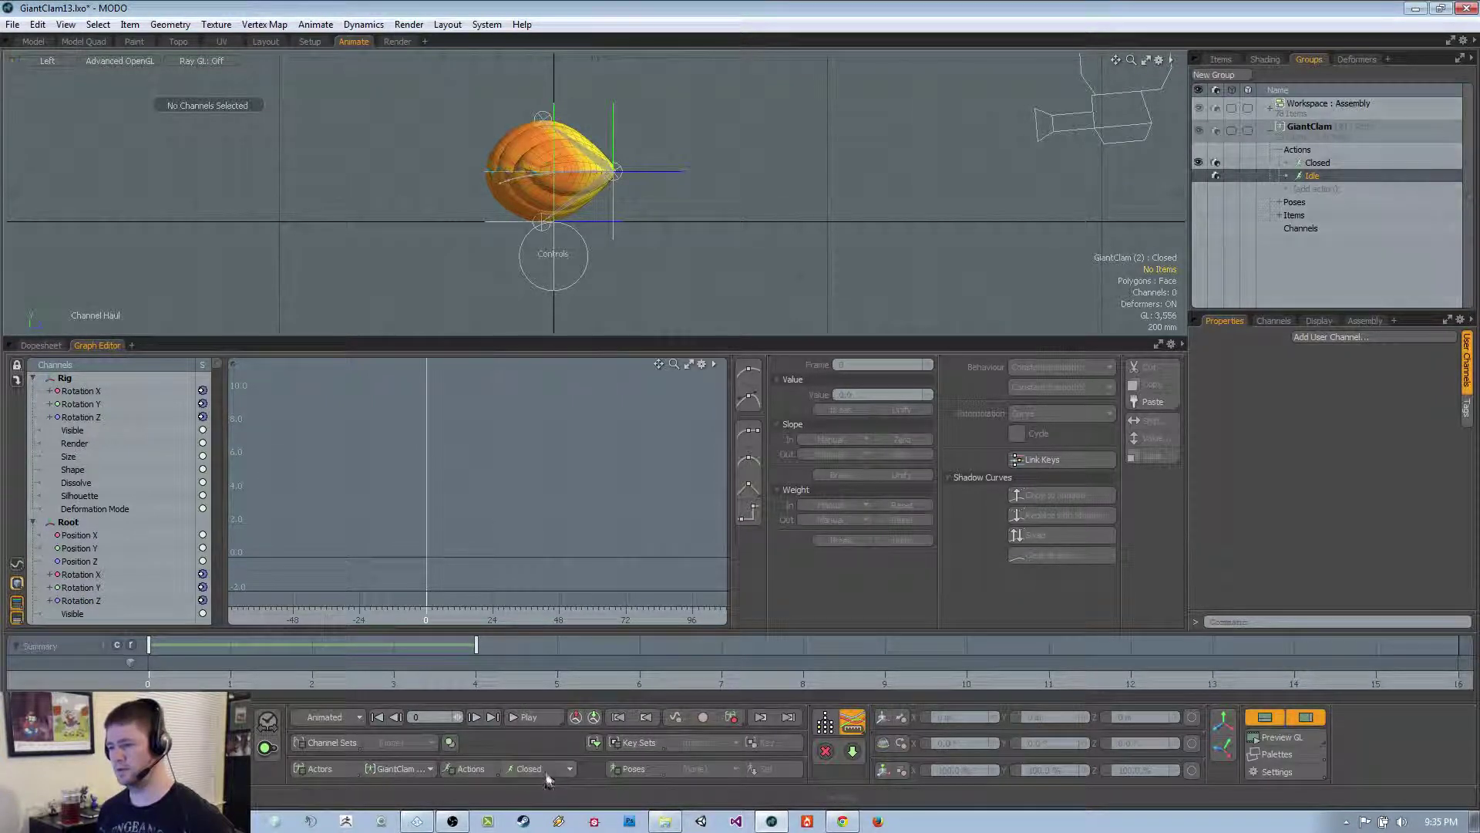
{"action": "left_click", "coordinate": [543, 746]}
{"action": "key", "text": "Down"}
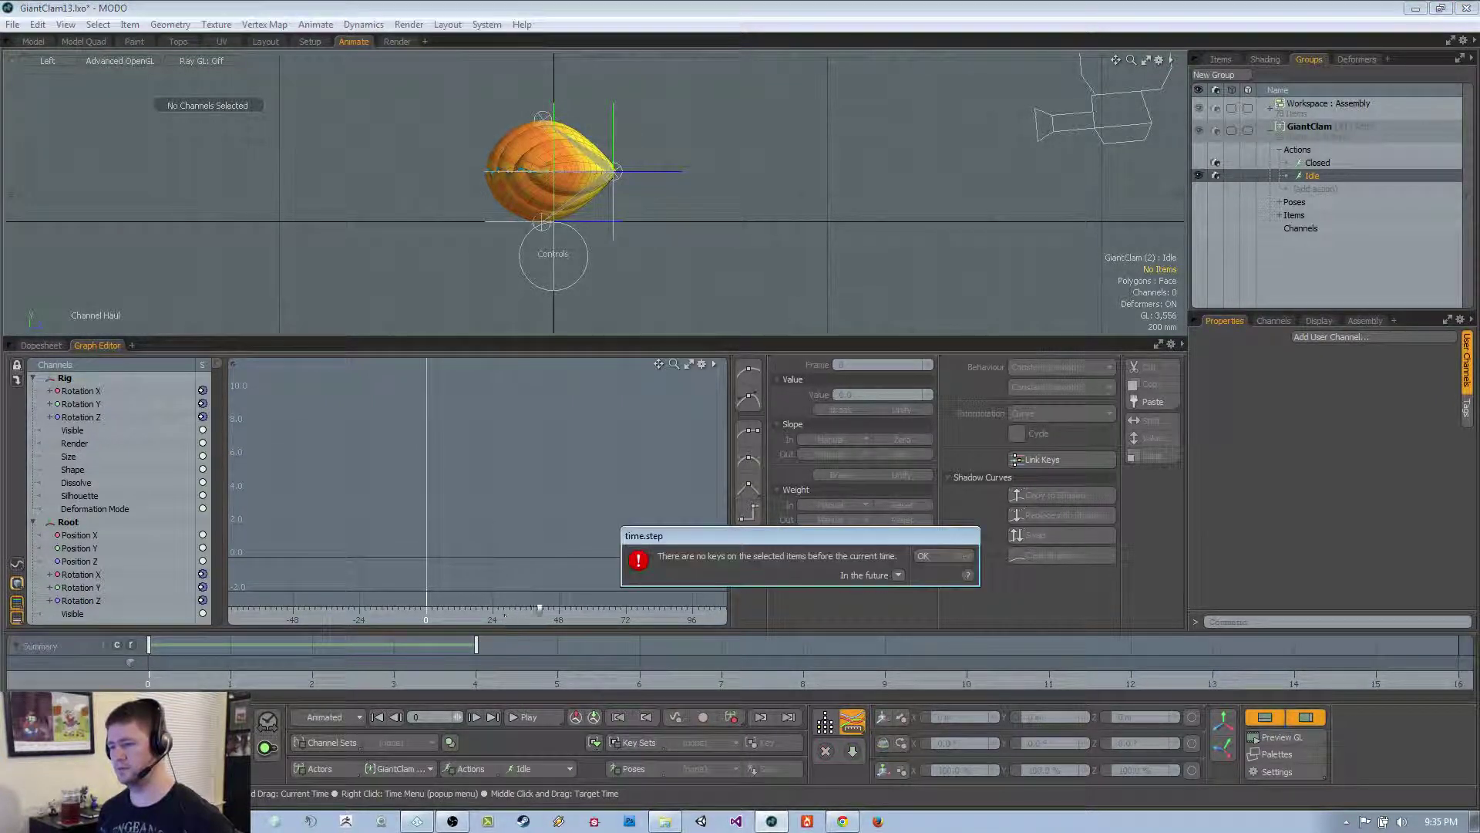
{"action": "left_click", "coordinate": [926, 556]}
Examine the keys at frame 4 and alternate between the Closed and Idle actions to compare the clam's poses
{"action": "scroll", "coordinate": [409, 261], "scroll_direction": "down", "scroll_amount": 2}
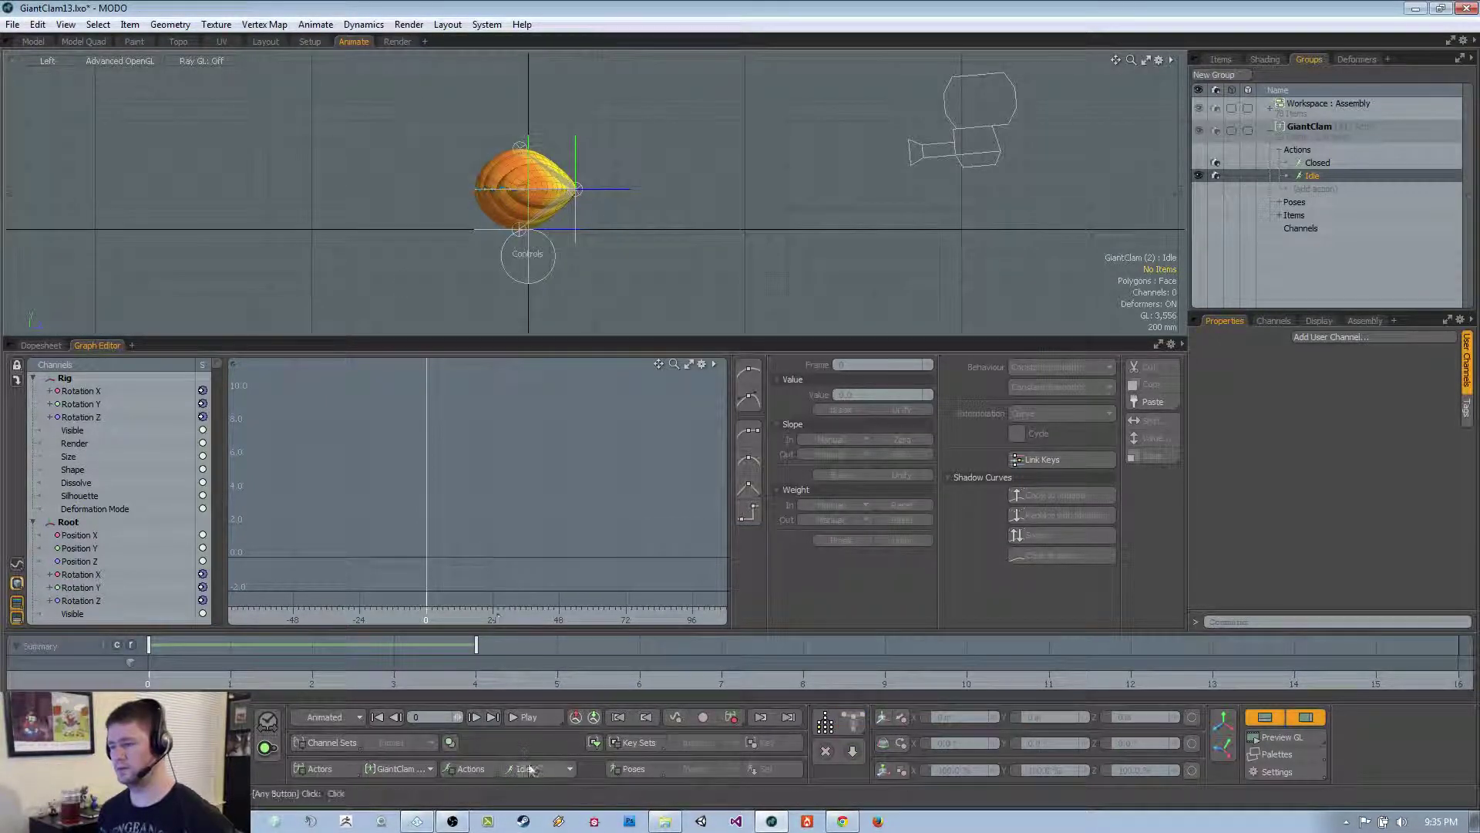
{"action": "scroll", "coordinate": [496, 558], "scroll_direction": "down", "scroll_amount": 2}
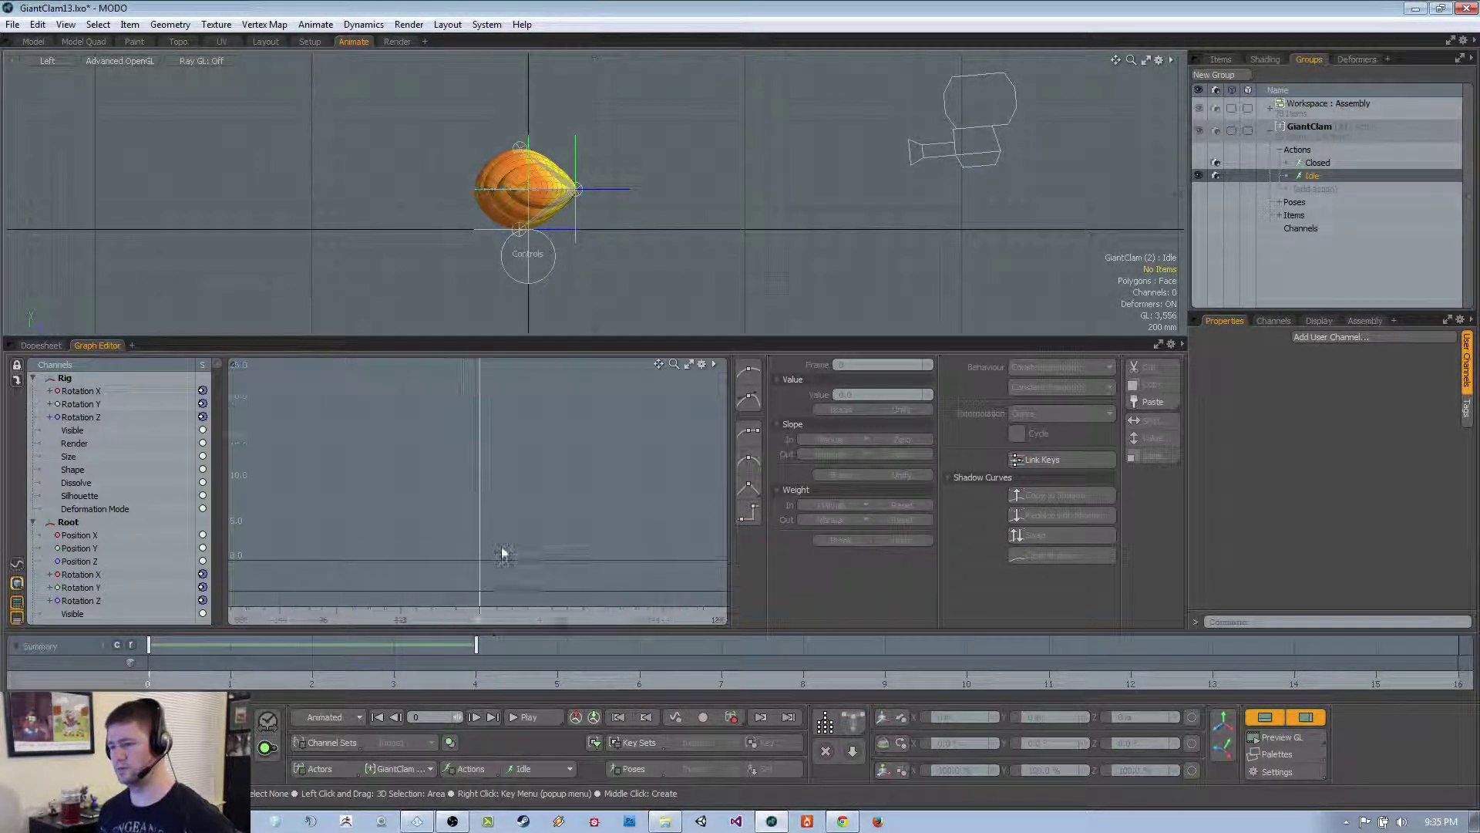
{"action": "left_click_drag", "start_coordinate": [475, 554], "coordinate": [363, 486], "text": "ctrl+alt"}
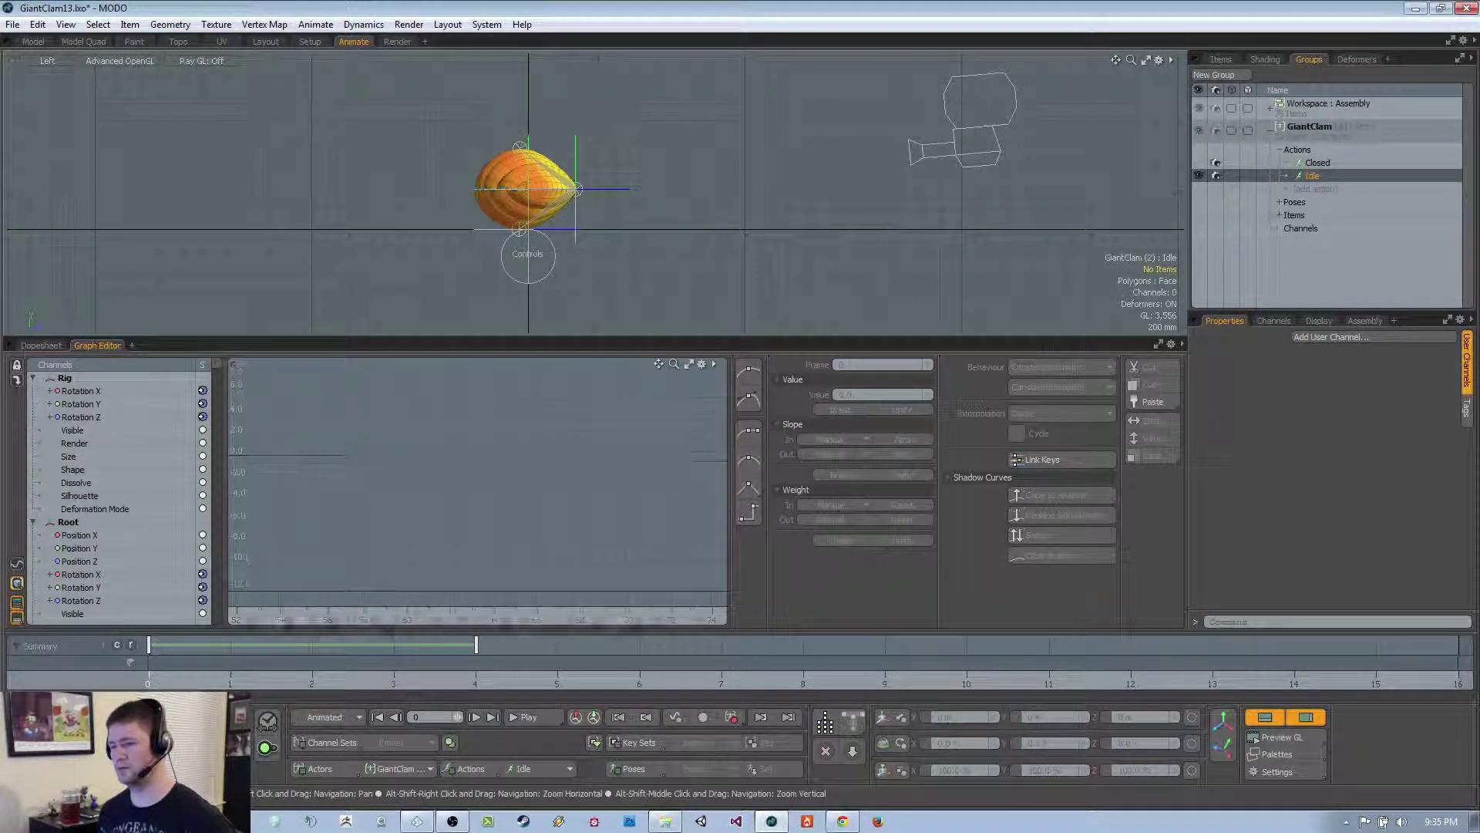
{"action": "left_click_drag", "start_coordinate": [344, 578], "coordinate": [417, 564], "text": "alt+shift"}
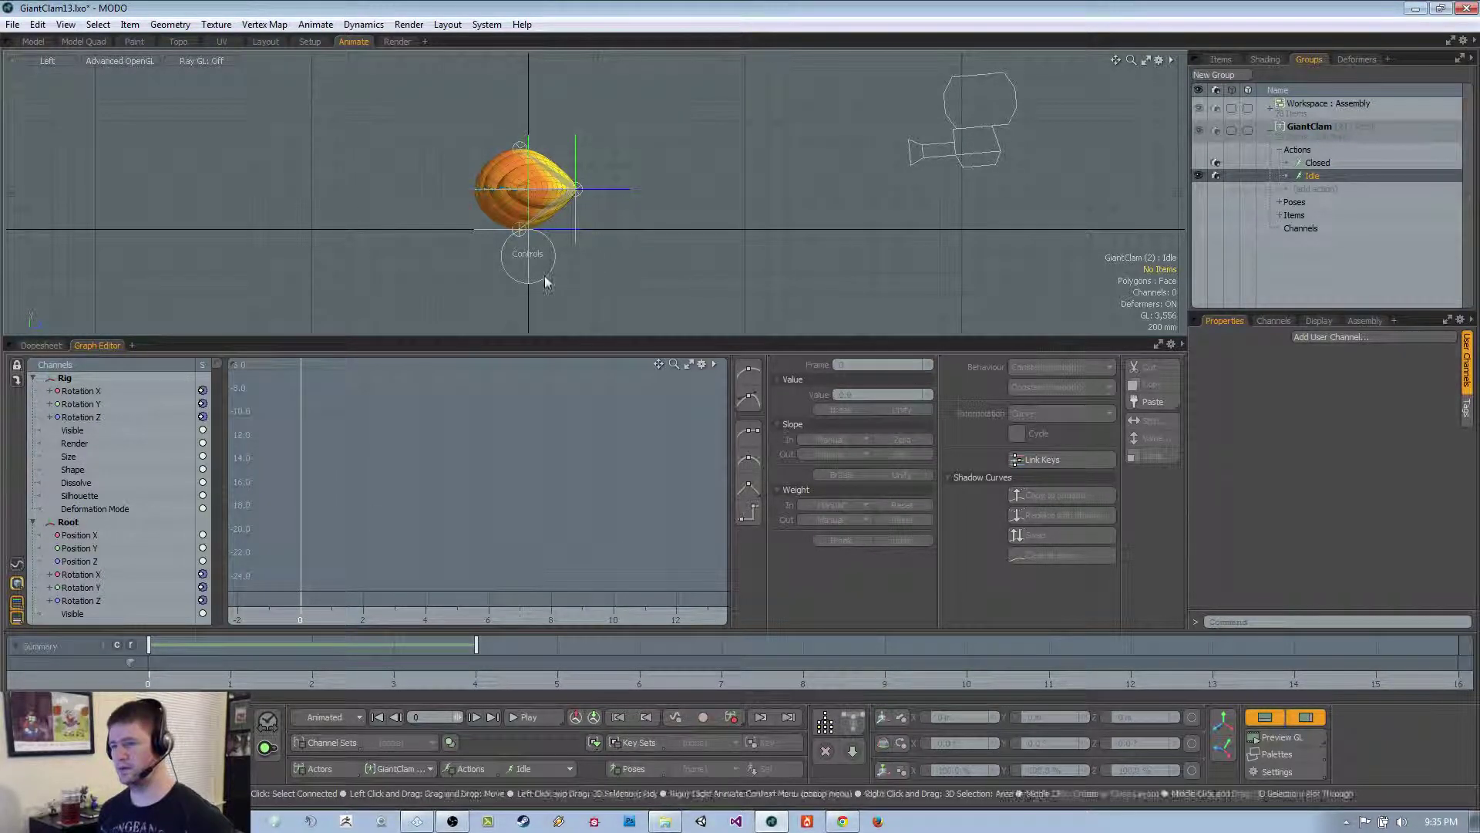
{"action": "left_click", "coordinate": [539, 276]}
{"action": "left_click", "coordinate": [638, 270]}
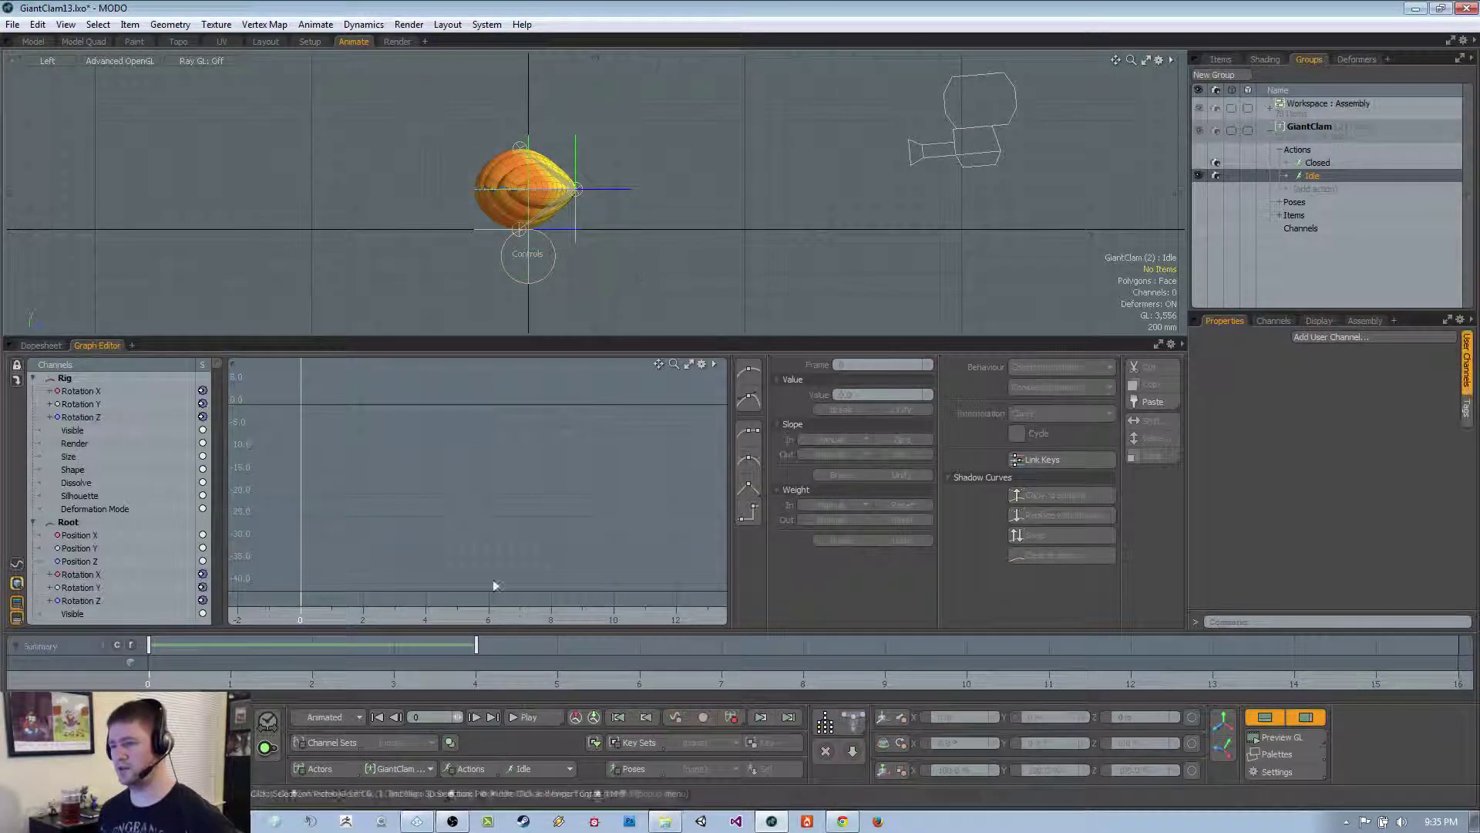
{"action": "left_click", "coordinate": [474, 683]}
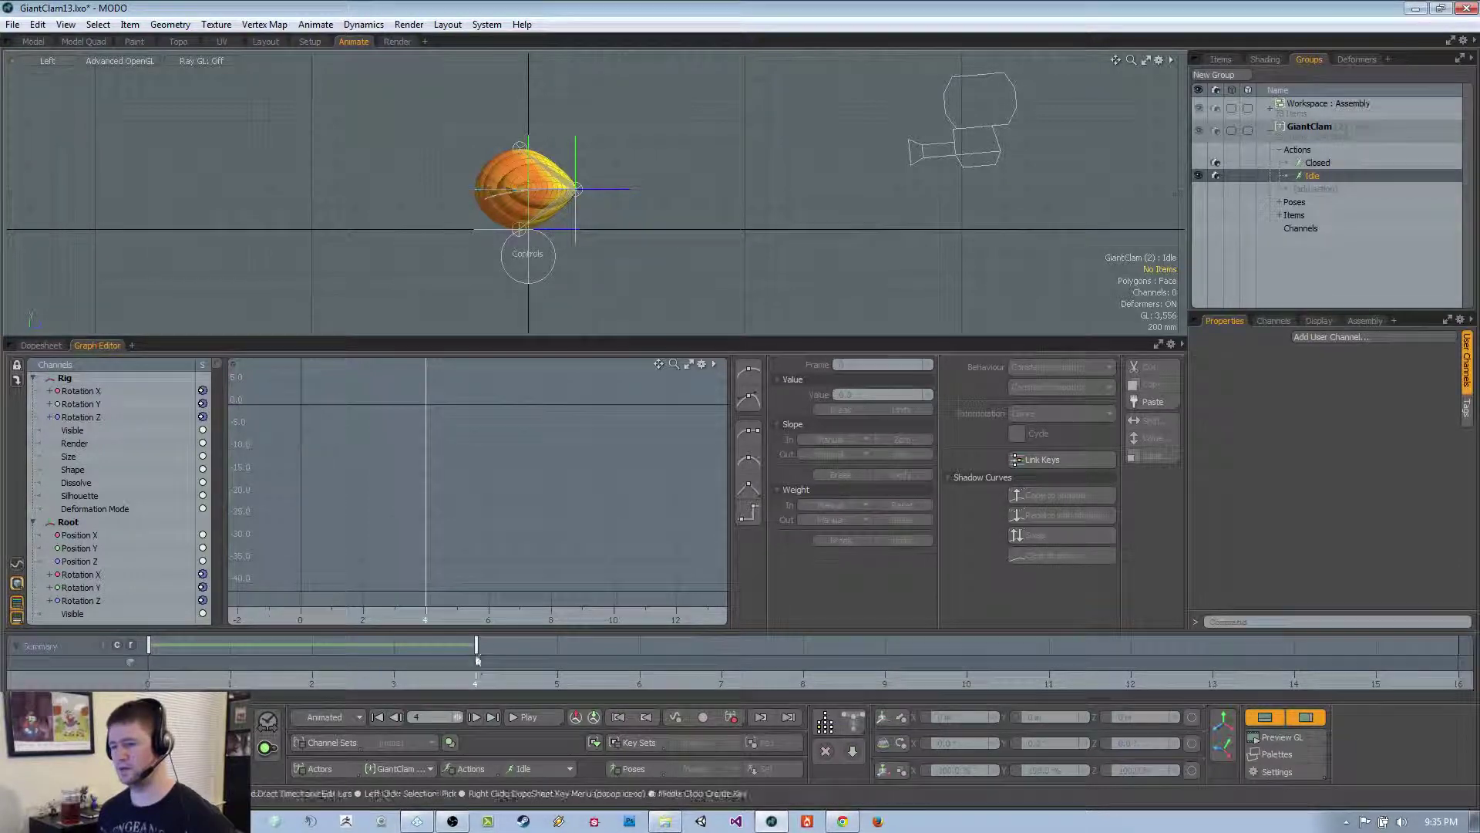
{"action": "left_click", "coordinate": [476, 645]}
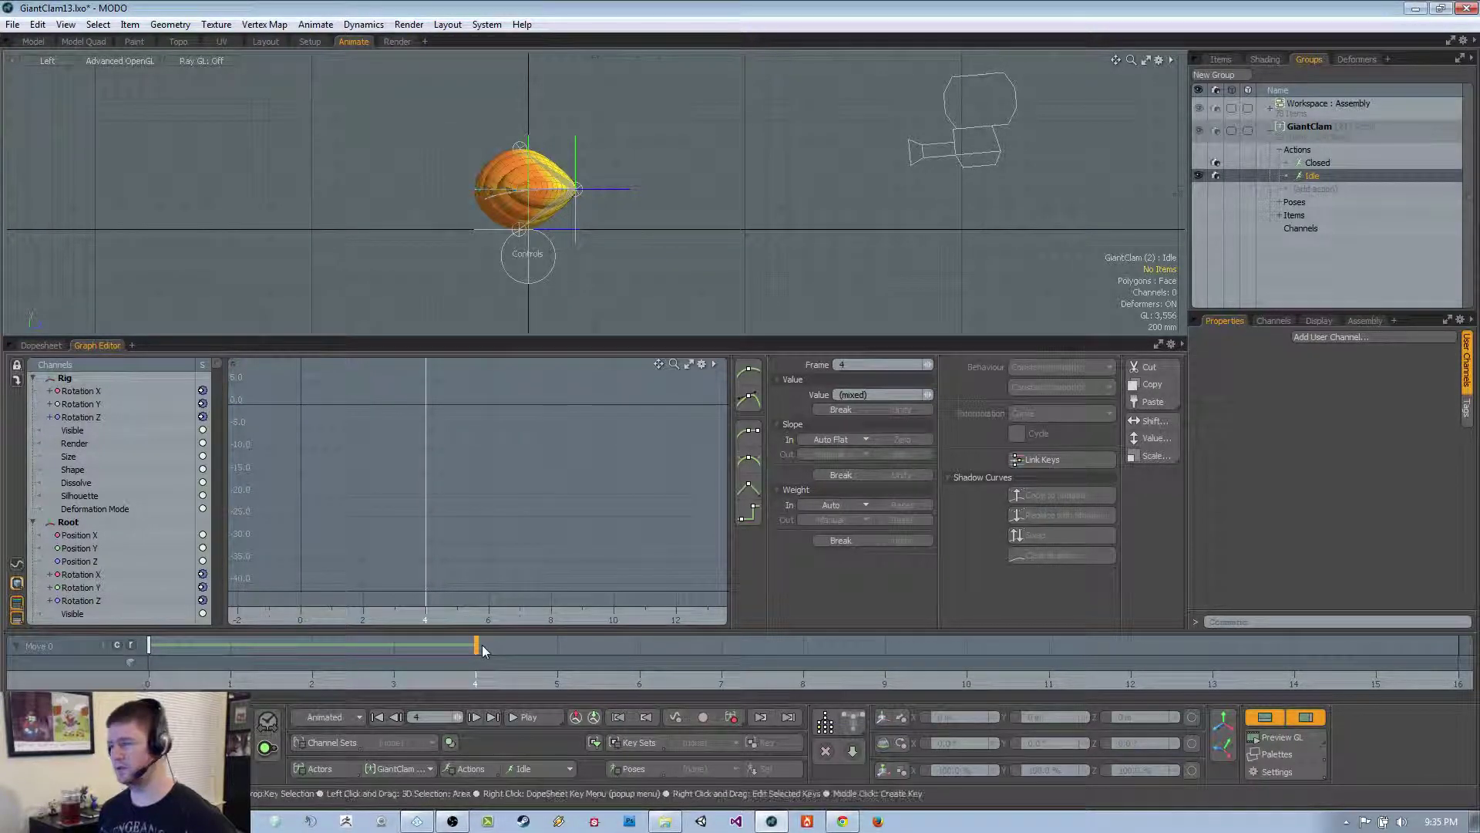
{"action": "left_click", "coordinate": [548, 771]}
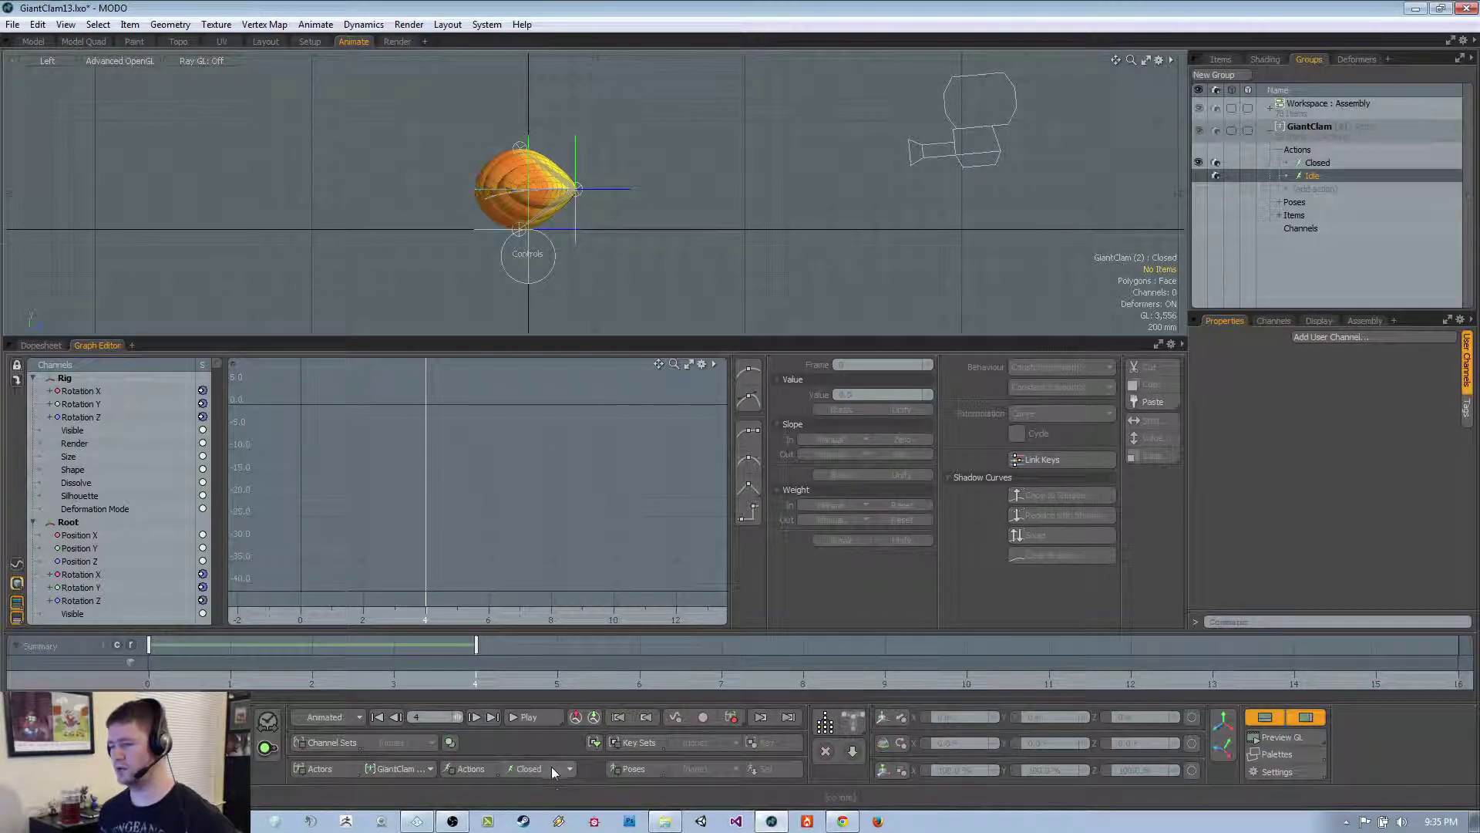
{"action": "left_click", "coordinate": [552, 767]}
{"action": "left_click", "coordinate": [545, 760]}
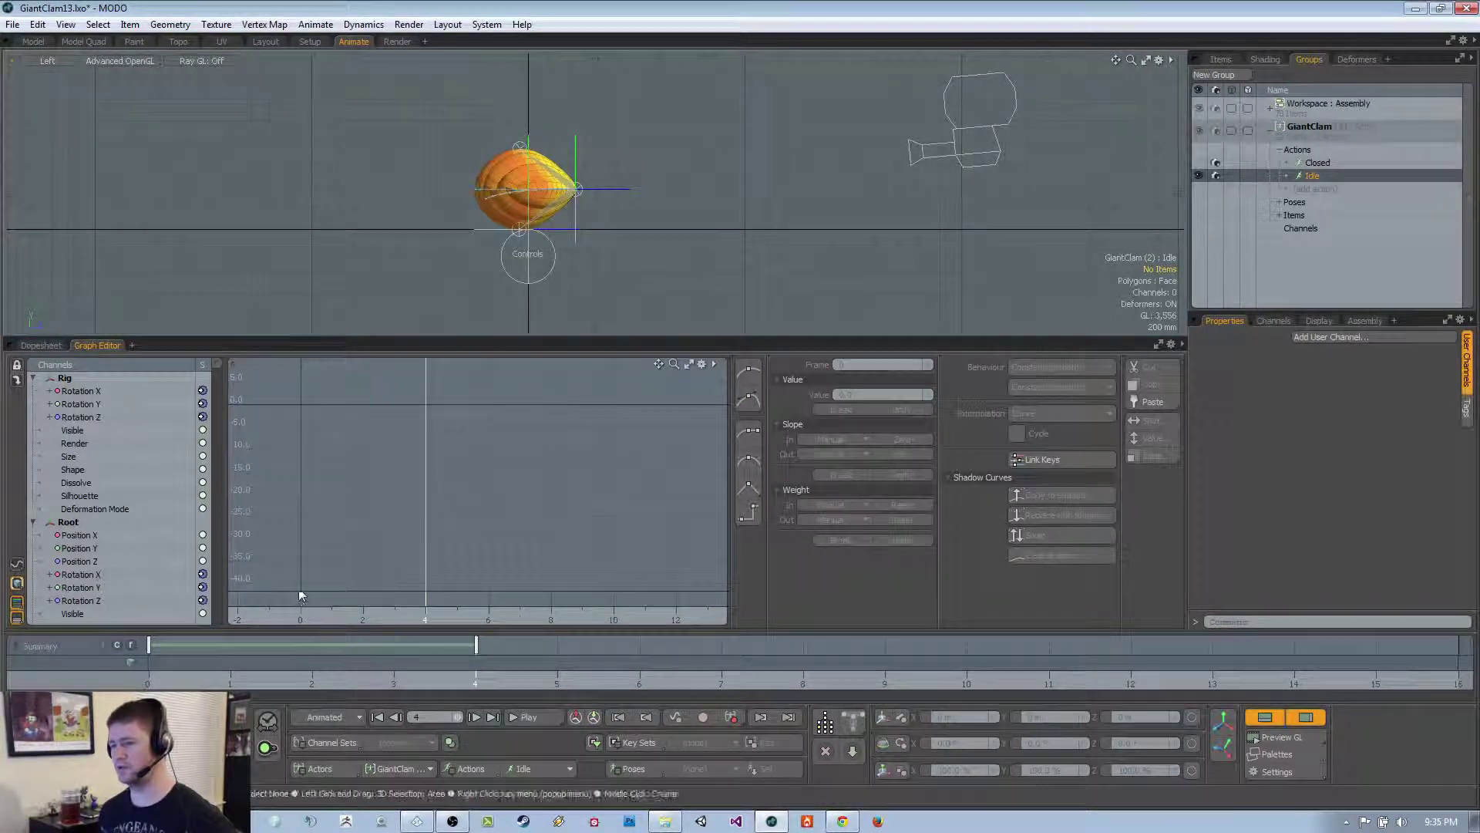
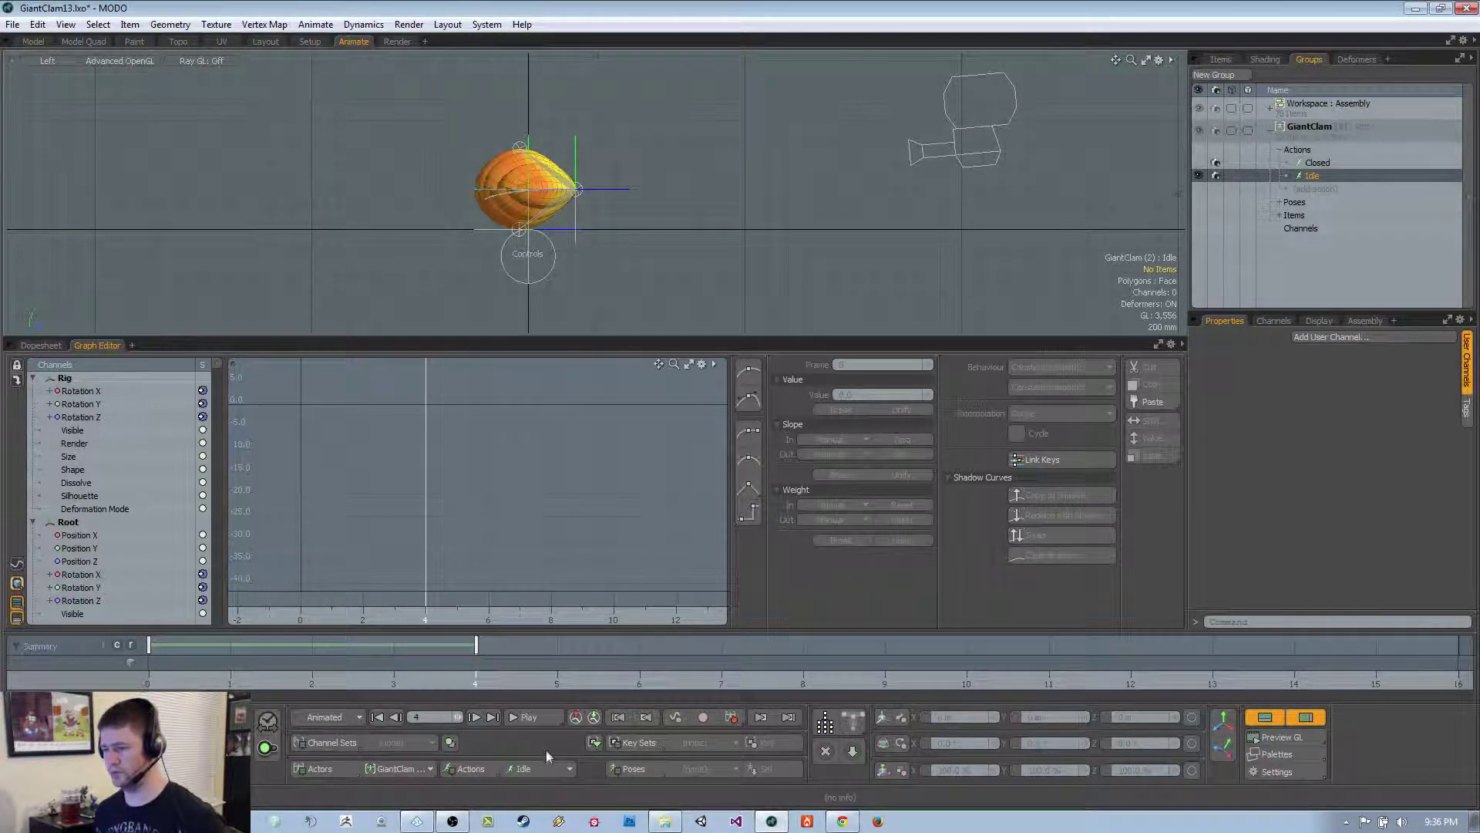
{"action": "left_click", "coordinate": [552, 793]}
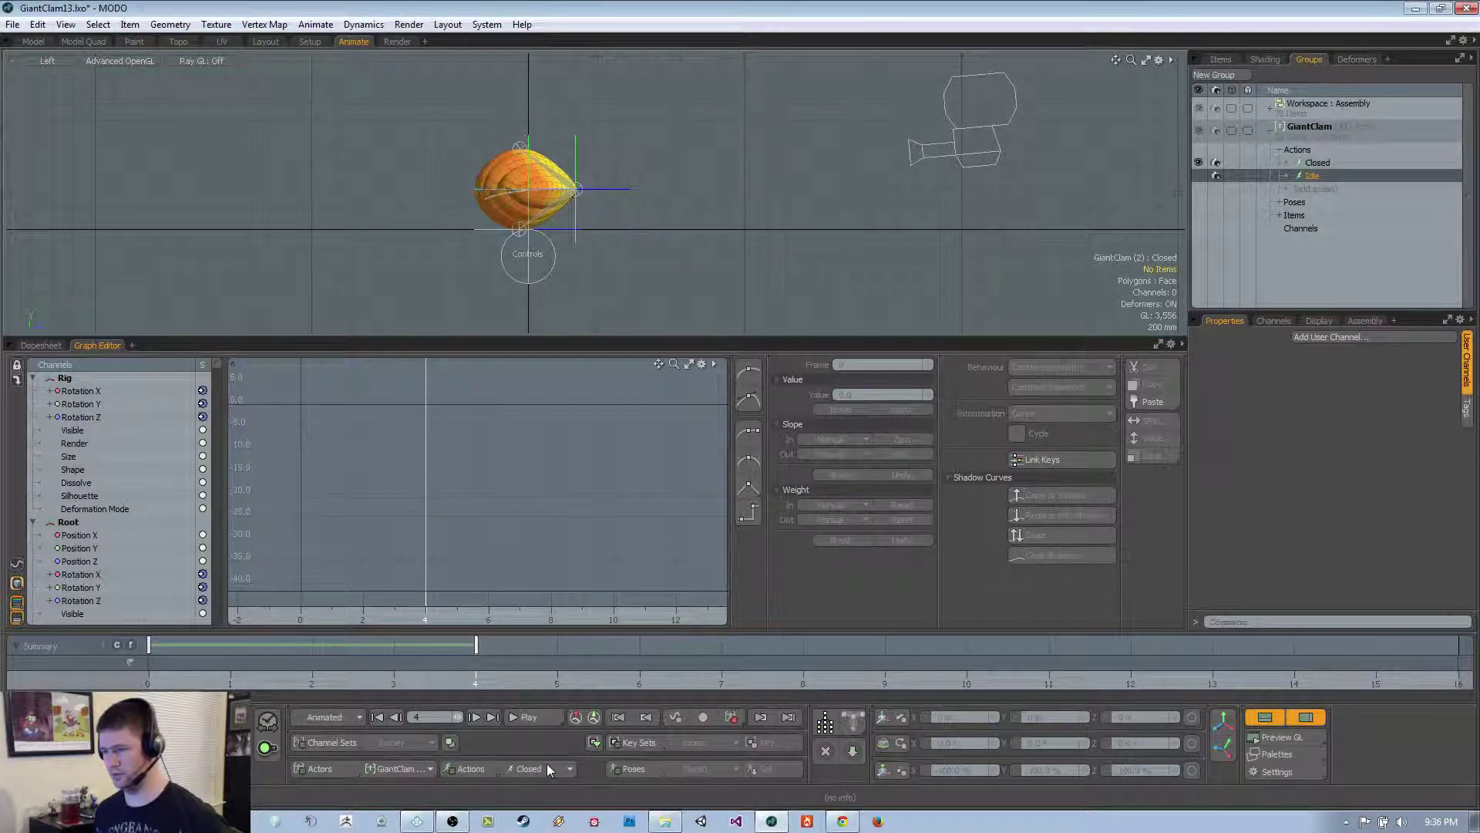
{"action": "scroll", "coordinate": [429, 543], "scroll_direction": "down", "scroll_amount": 2}
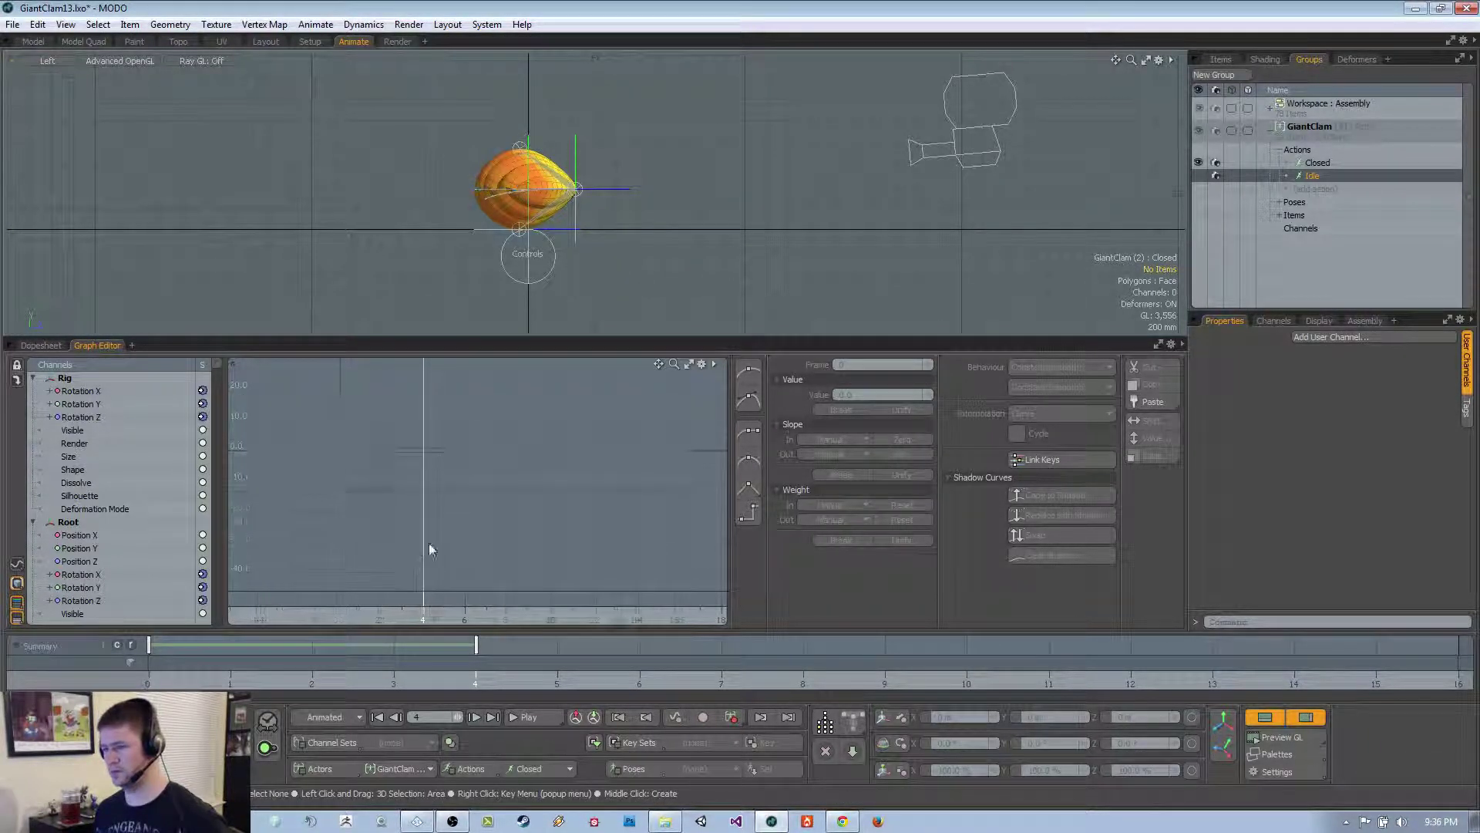
{"action": "left_click_drag", "start_coordinate": [429, 547], "coordinate": [408, 619], "text": "ctrl+alt"}
{"action": "left_click", "coordinate": [513, 619]}
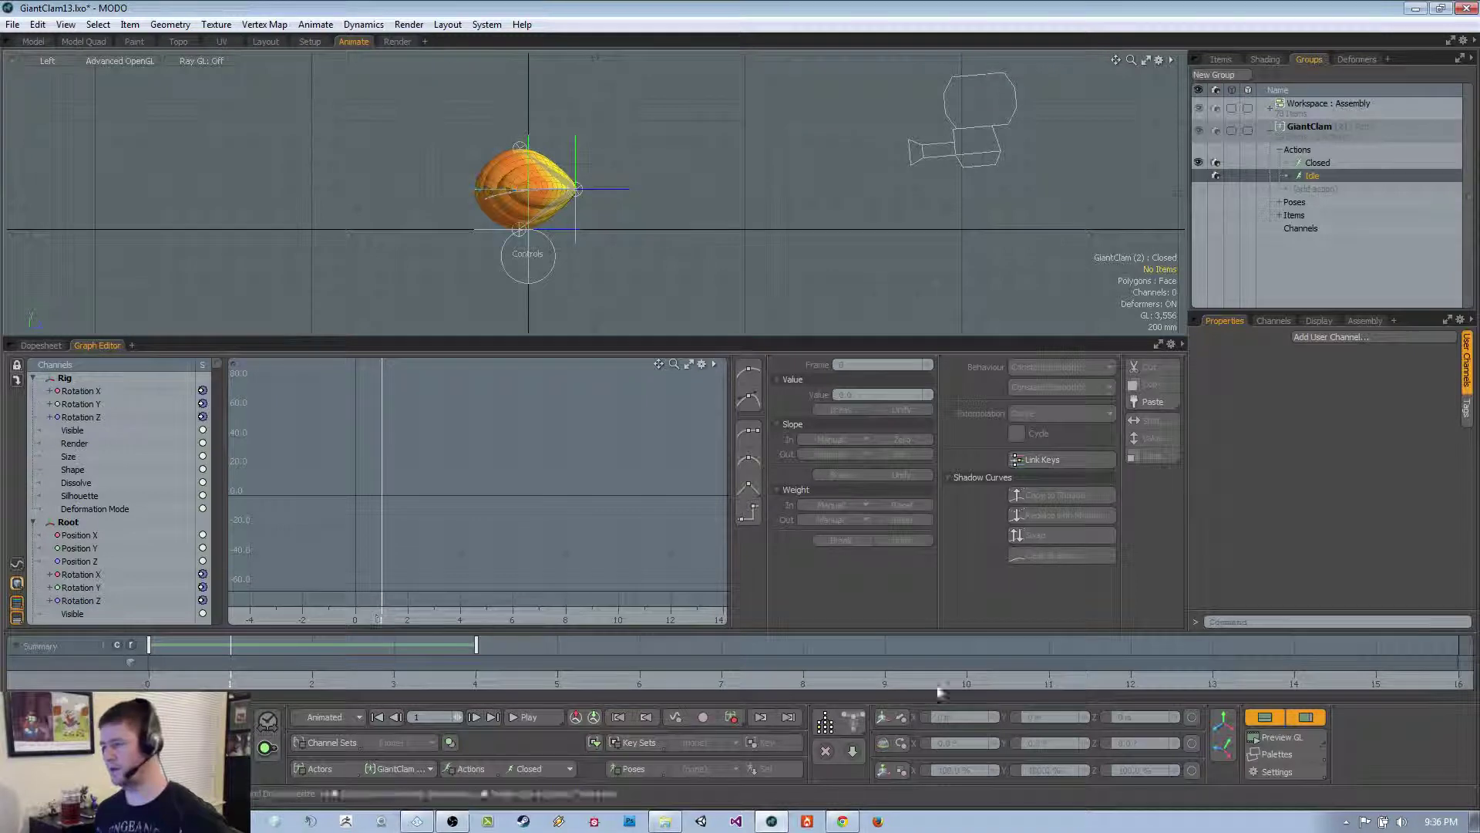
Hide the Graph Editor and make Idle the current action, comparing its pose with Closed at frame 1
{"action": "left_click", "coordinate": [1264, 717]}
{"action": "left_click", "coordinate": [1264, 717]}
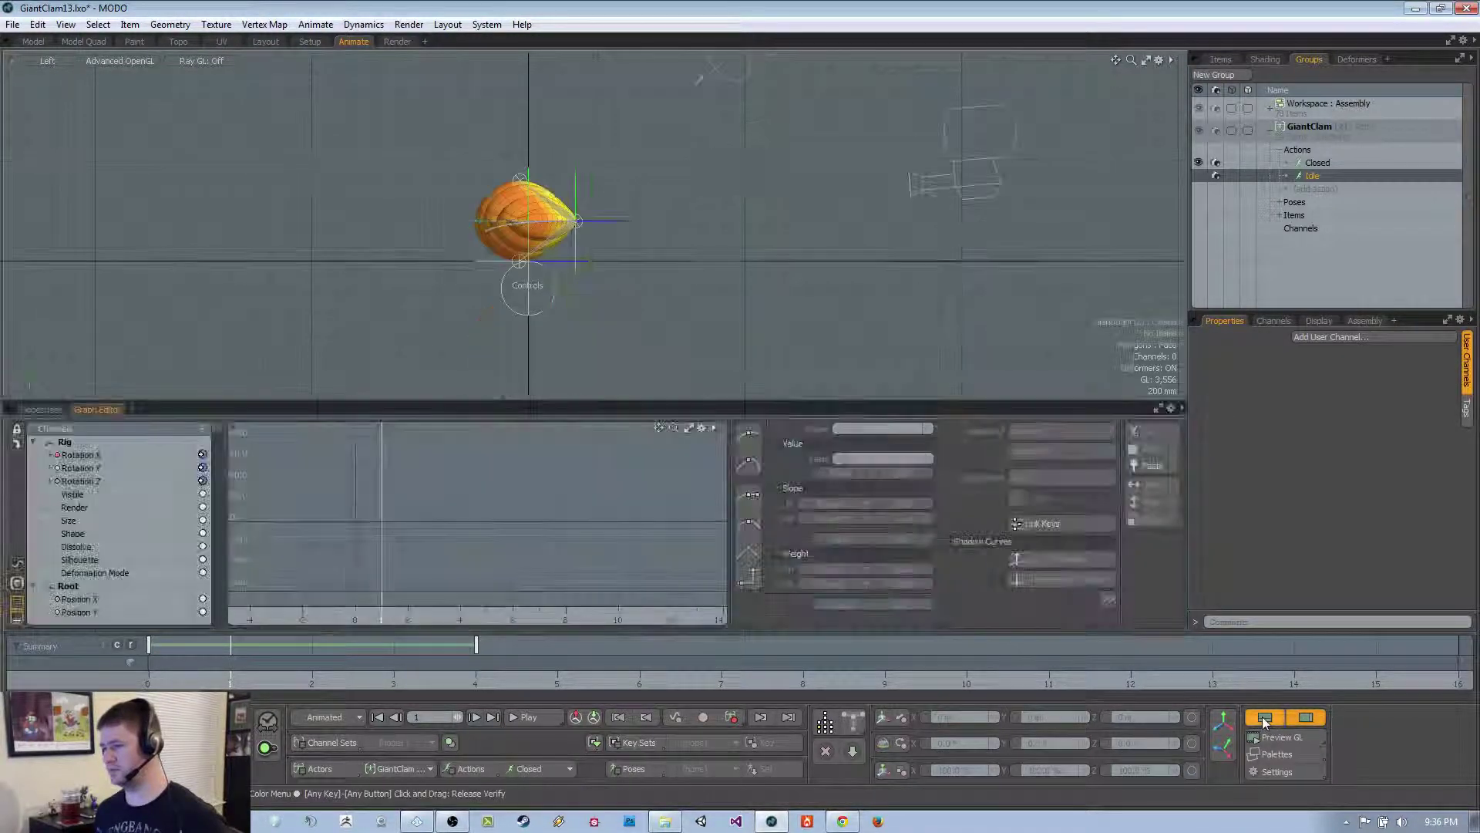
{"action": "left_click", "coordinate": [1264, 717]}
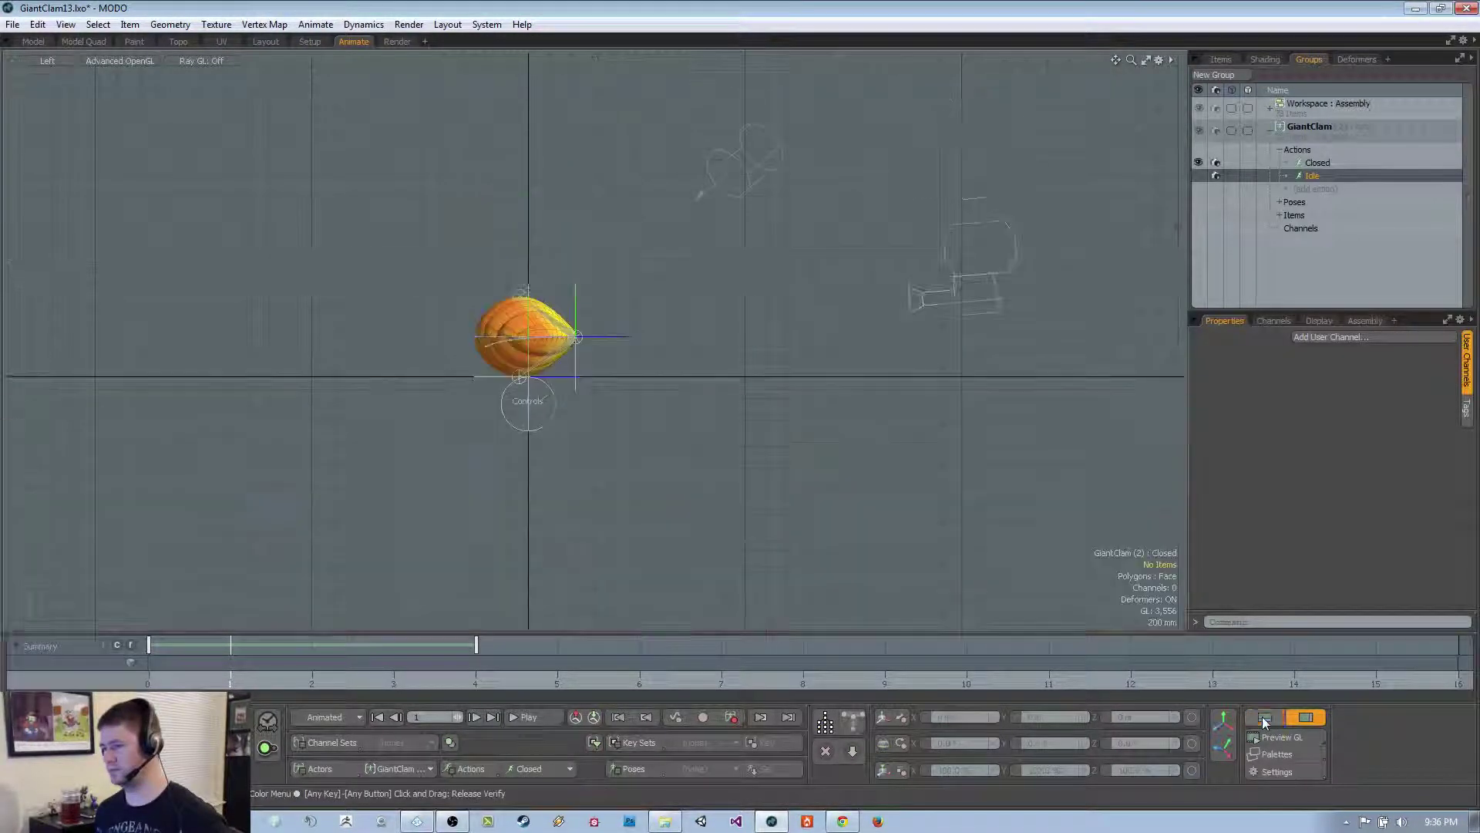
{"action": "left_click", "coordinate": [523, 774]}
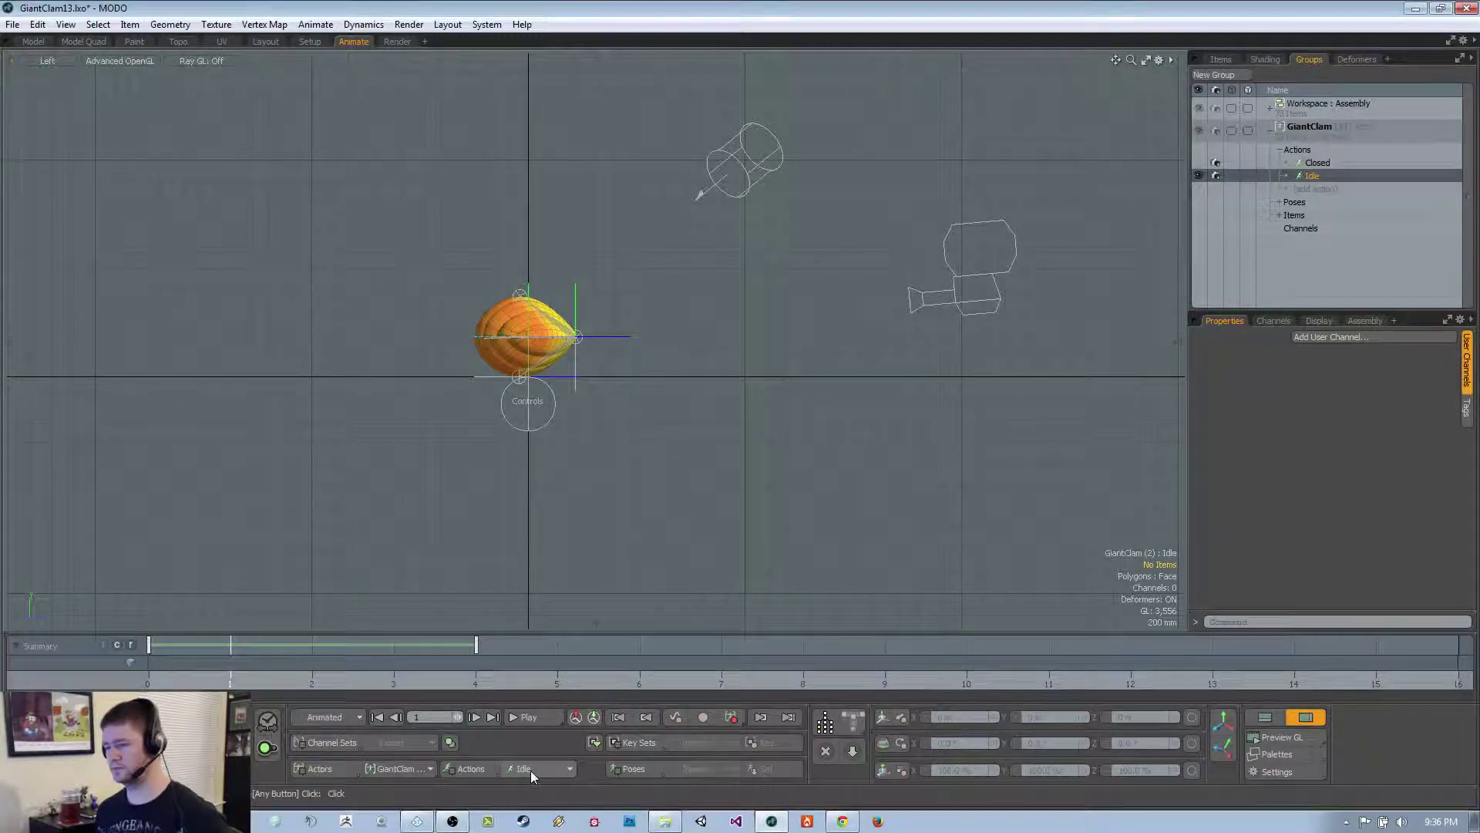
{"action": "left_click", "coordinate": [530, 771]}
{"action": "left_click", "coordinate": [535, 755]}
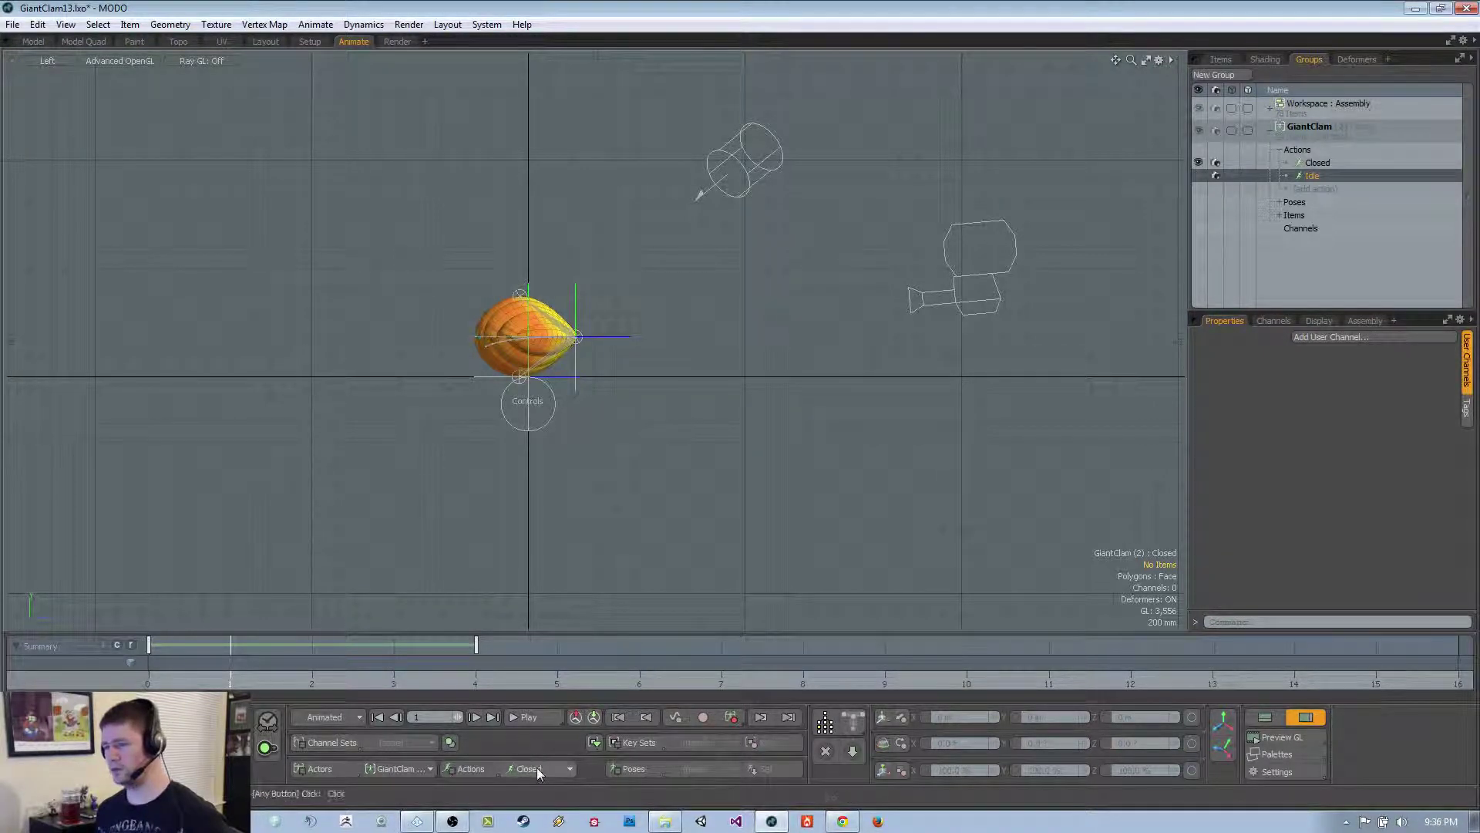
{"action": "left_click", "coordinate": [536, 766]}
{"action": "left_click", "coordinate": [538, 779]}
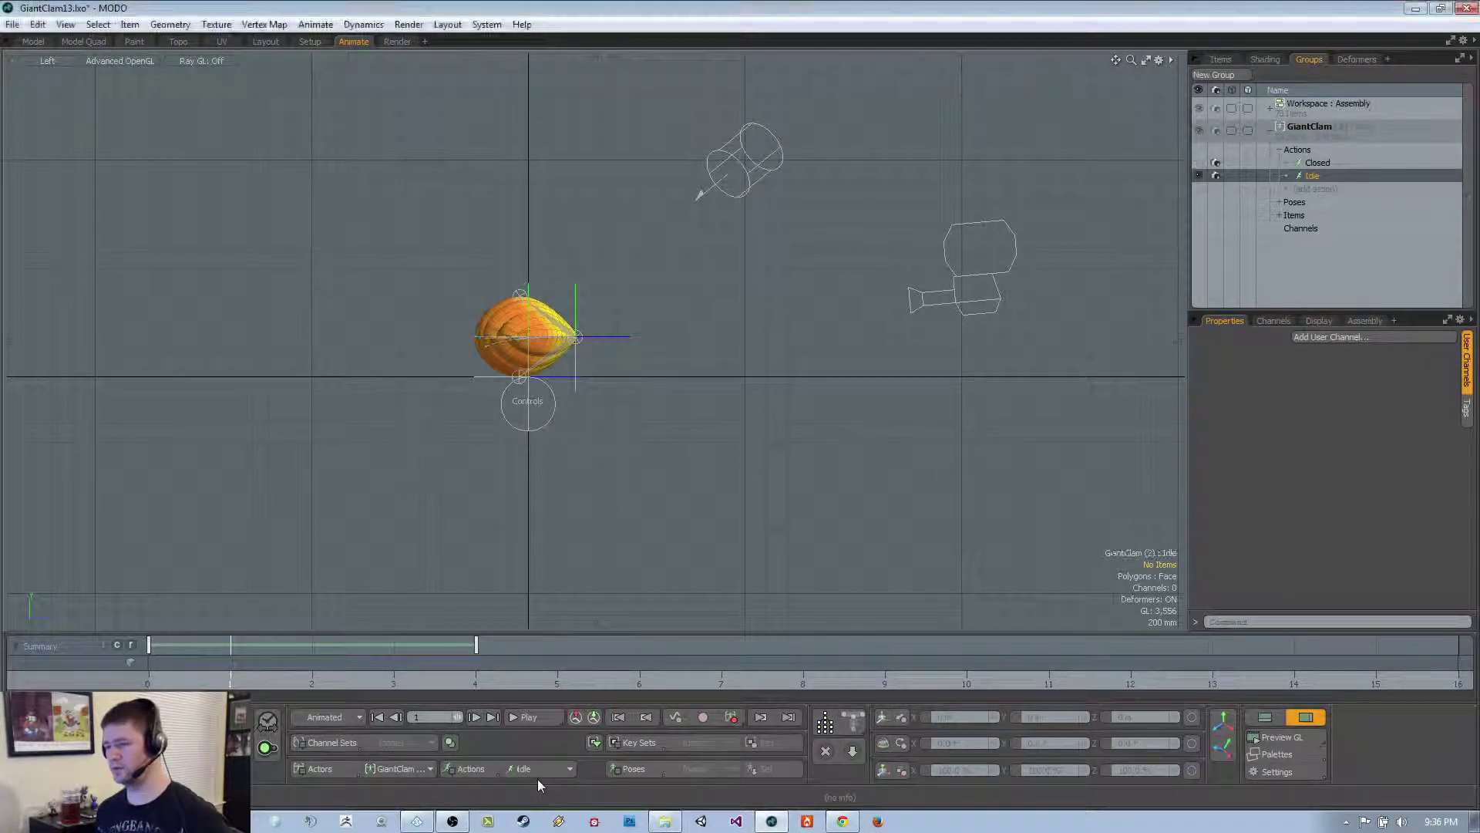
Set LickVertical of the Controls item to 1.91 at frame 0 of the Idle action
{"action": "left_click", "coordinate": [548, 418]}
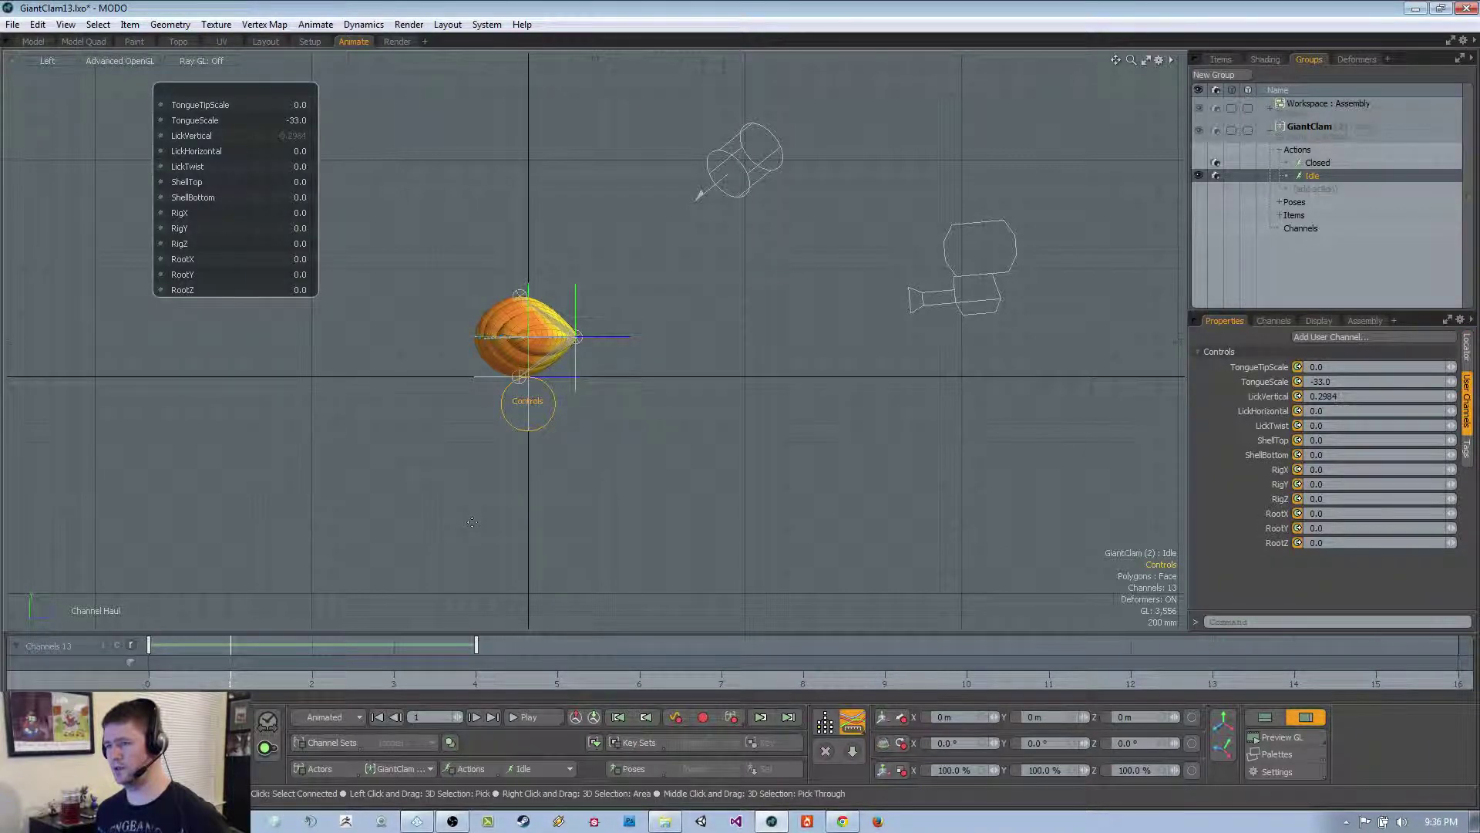
{"action": "left_click", "coordinate": [148, 681]}
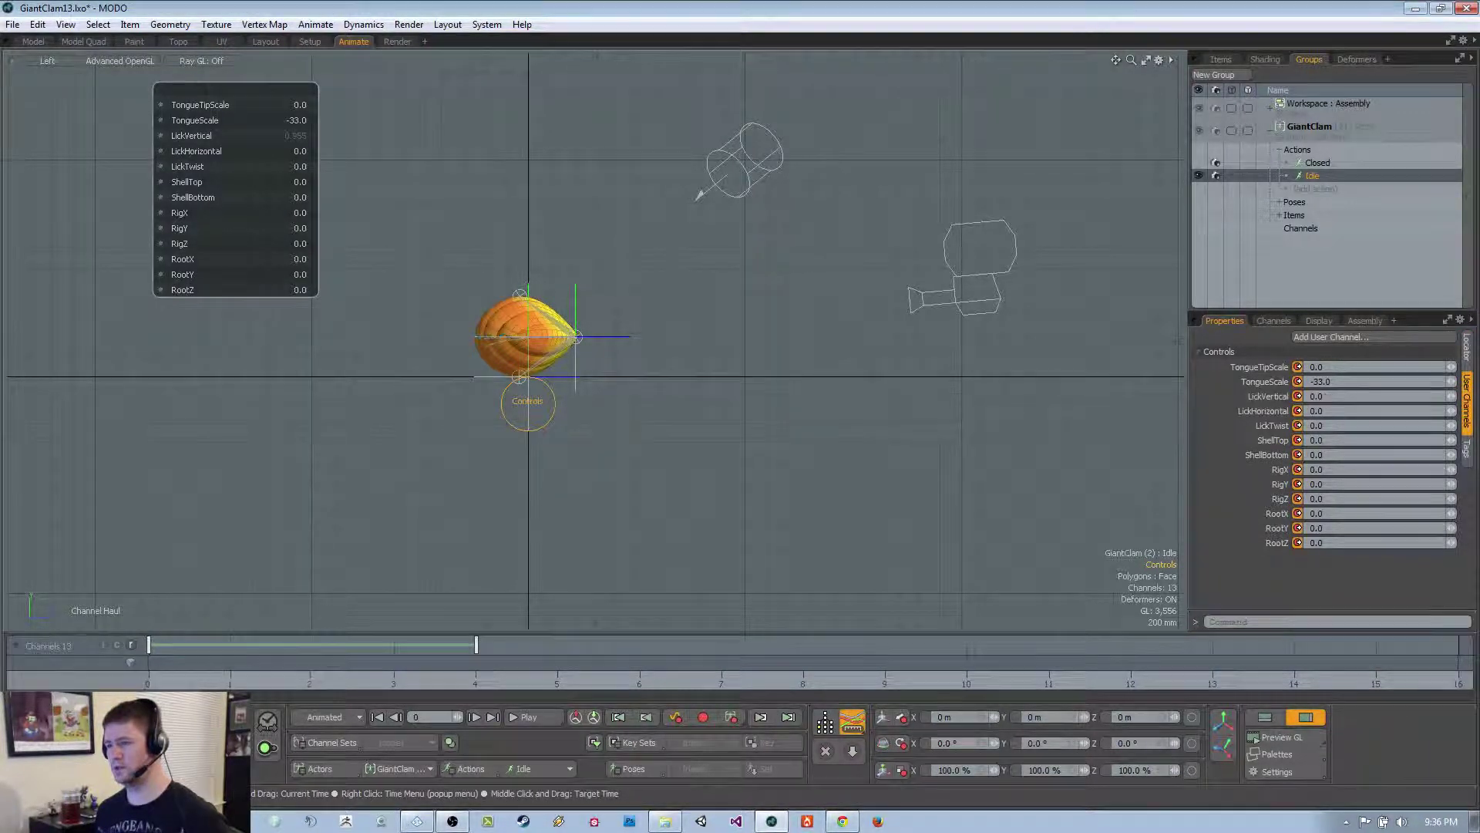
{"action": "left_click_drag", "start_coordinate": [409, 681], "coordinate": [478, 682]}
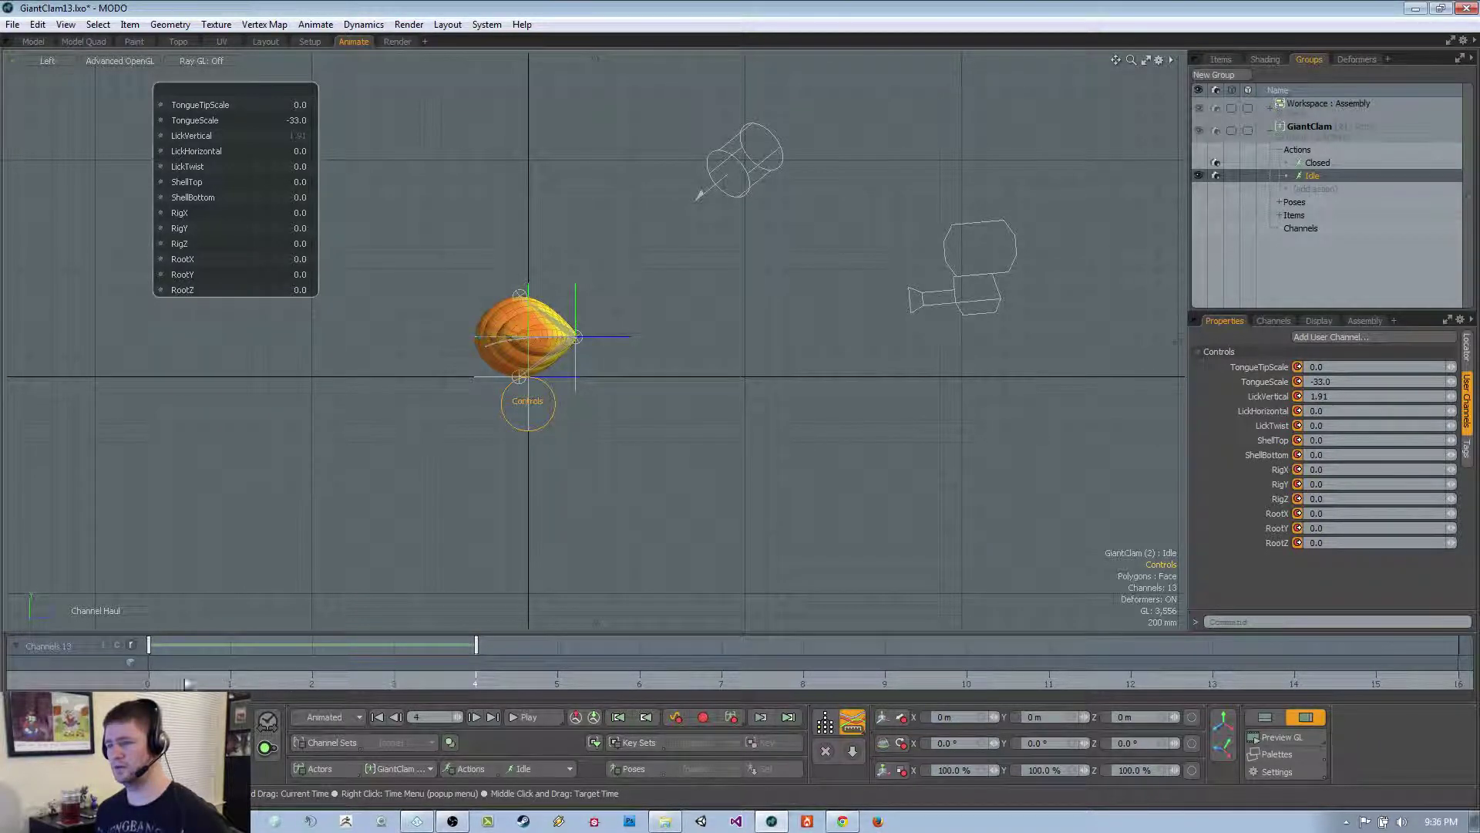
{"action": "left_click", "coordinate": [187, 683]}
{"action": "left_click", "coordinate": [299, 137]}
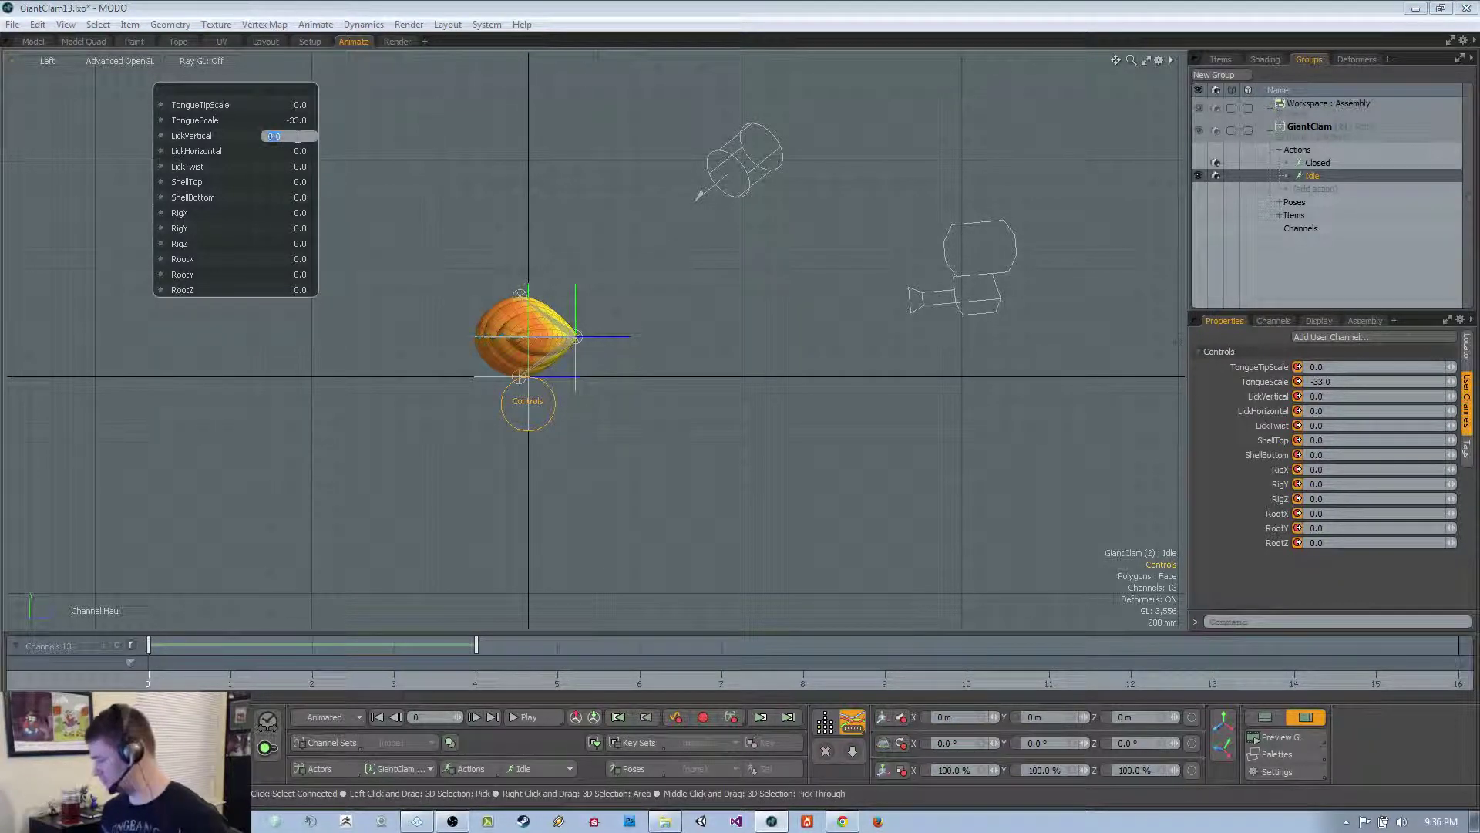
{"action": "type", "text": "1.91"}
{"action": "key", "text": "Return"}
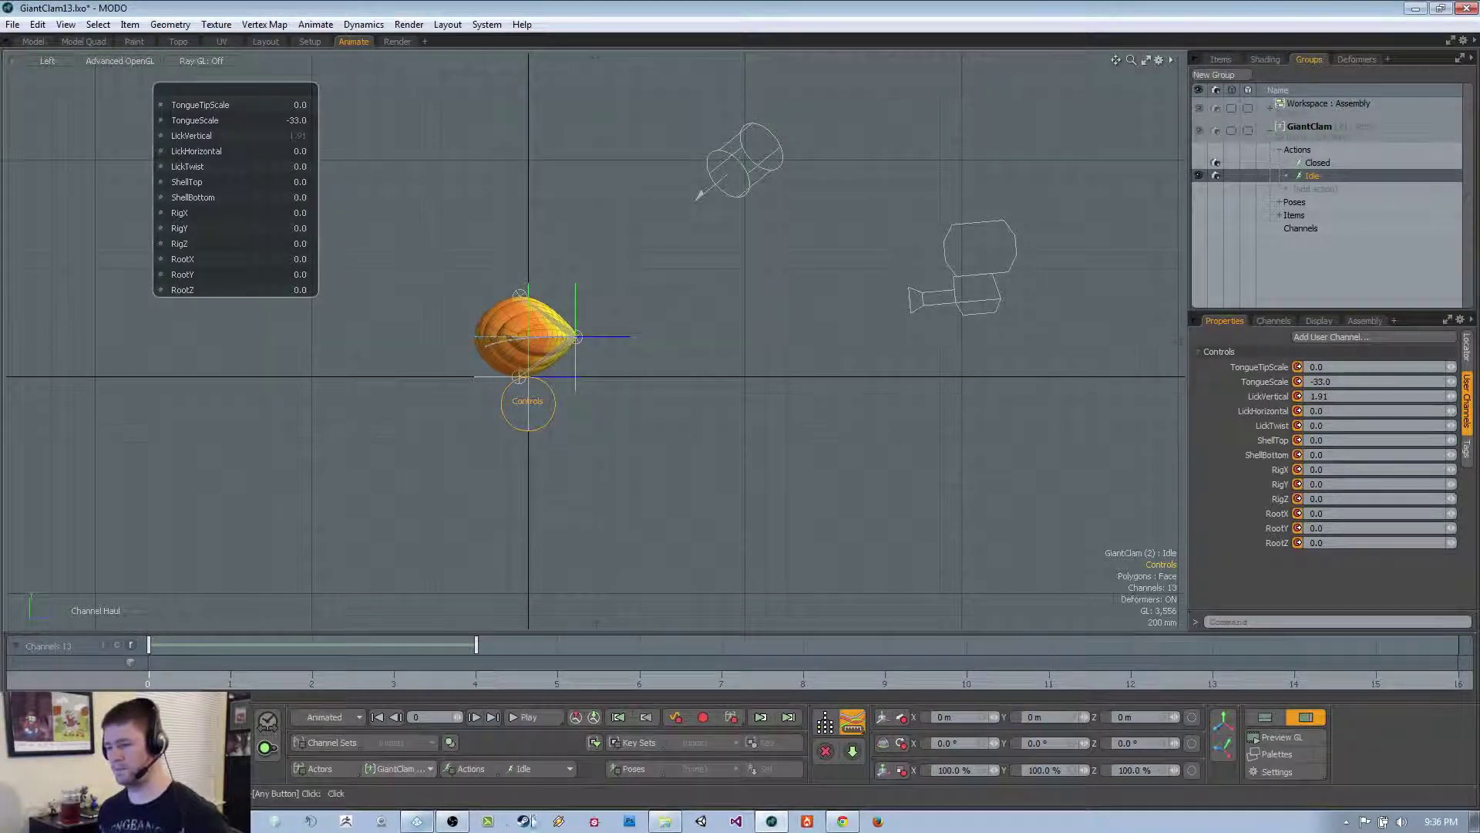
Check the Closed action's pose across its frames and return to the Idle action
{"action": "left_click", "coordinate": [552, 767]}
{"action": "left_click", "coordinate": [557, 753]}
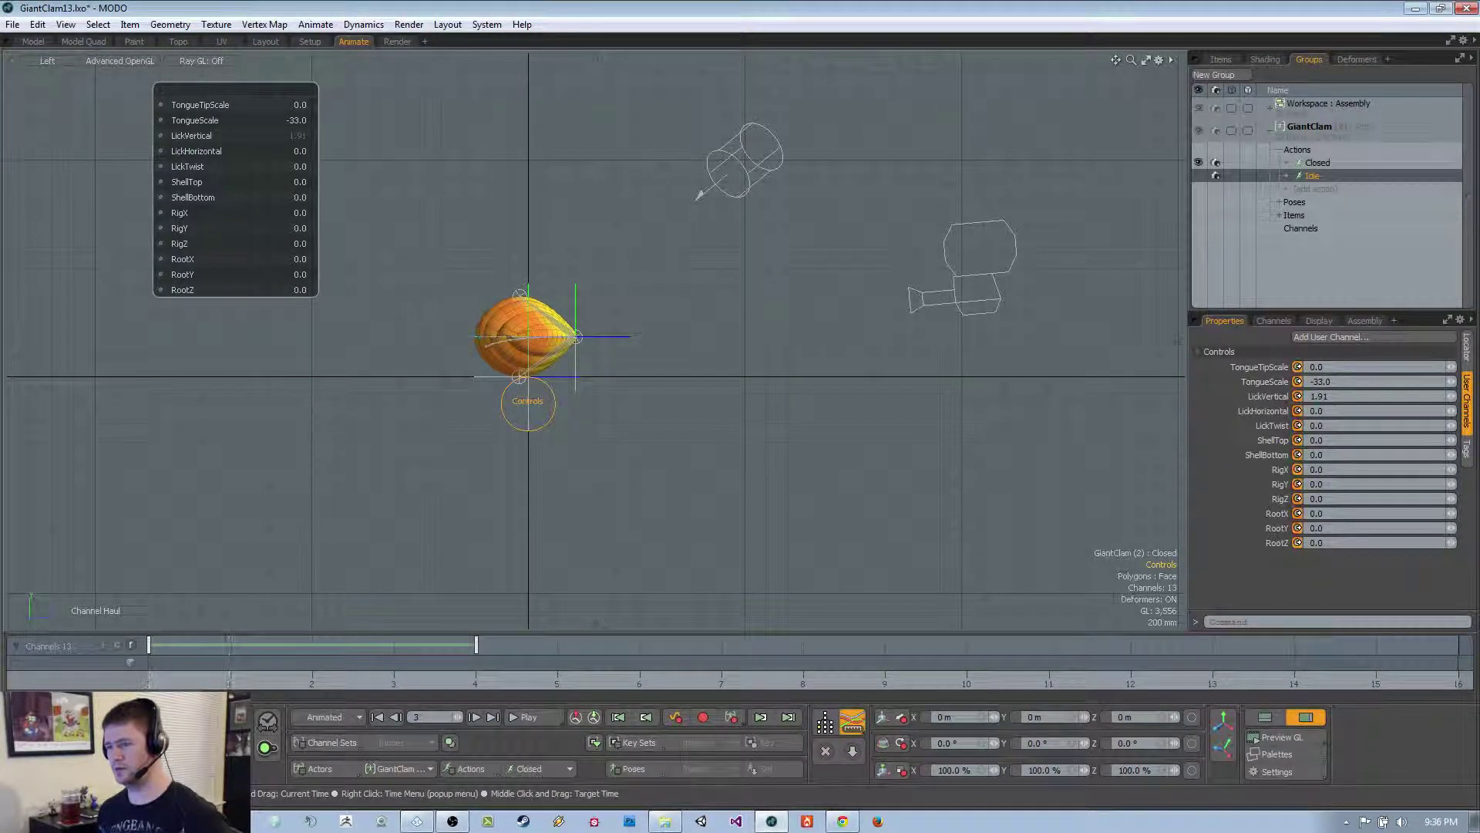
{"action": "left_click", "coordinate": [519, 767]}
{"action": "left_click", "coordinate": [522, 774]}
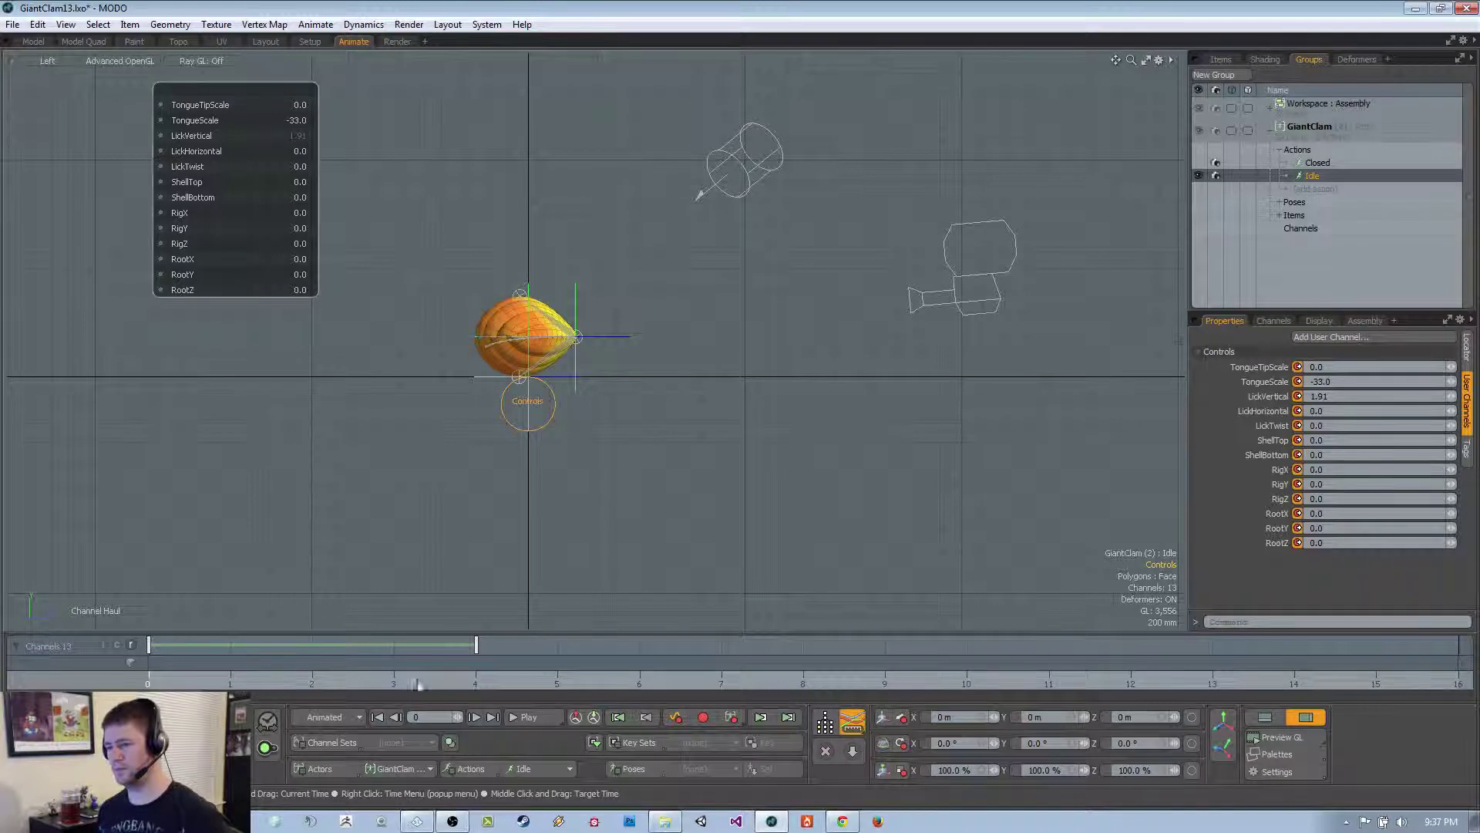
Set RigZ of the Controls item to 13 at frame 4 of the Idle action
{"action": "left_click", "coordinate": [470, 681]}
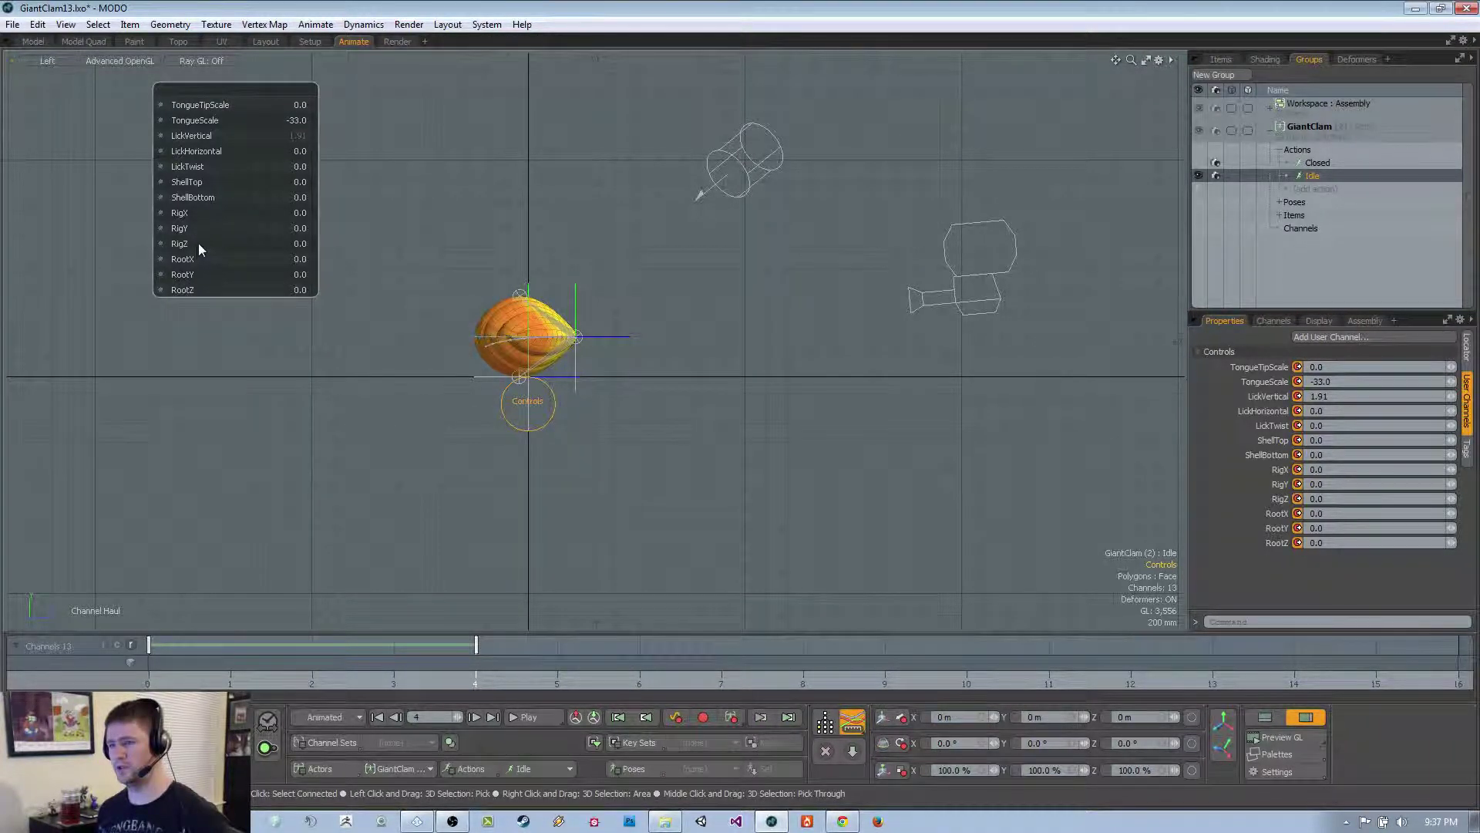
{"action": "left_click_drag", "start_coordinate": [197, 243], "coordinate": [286, 238]}
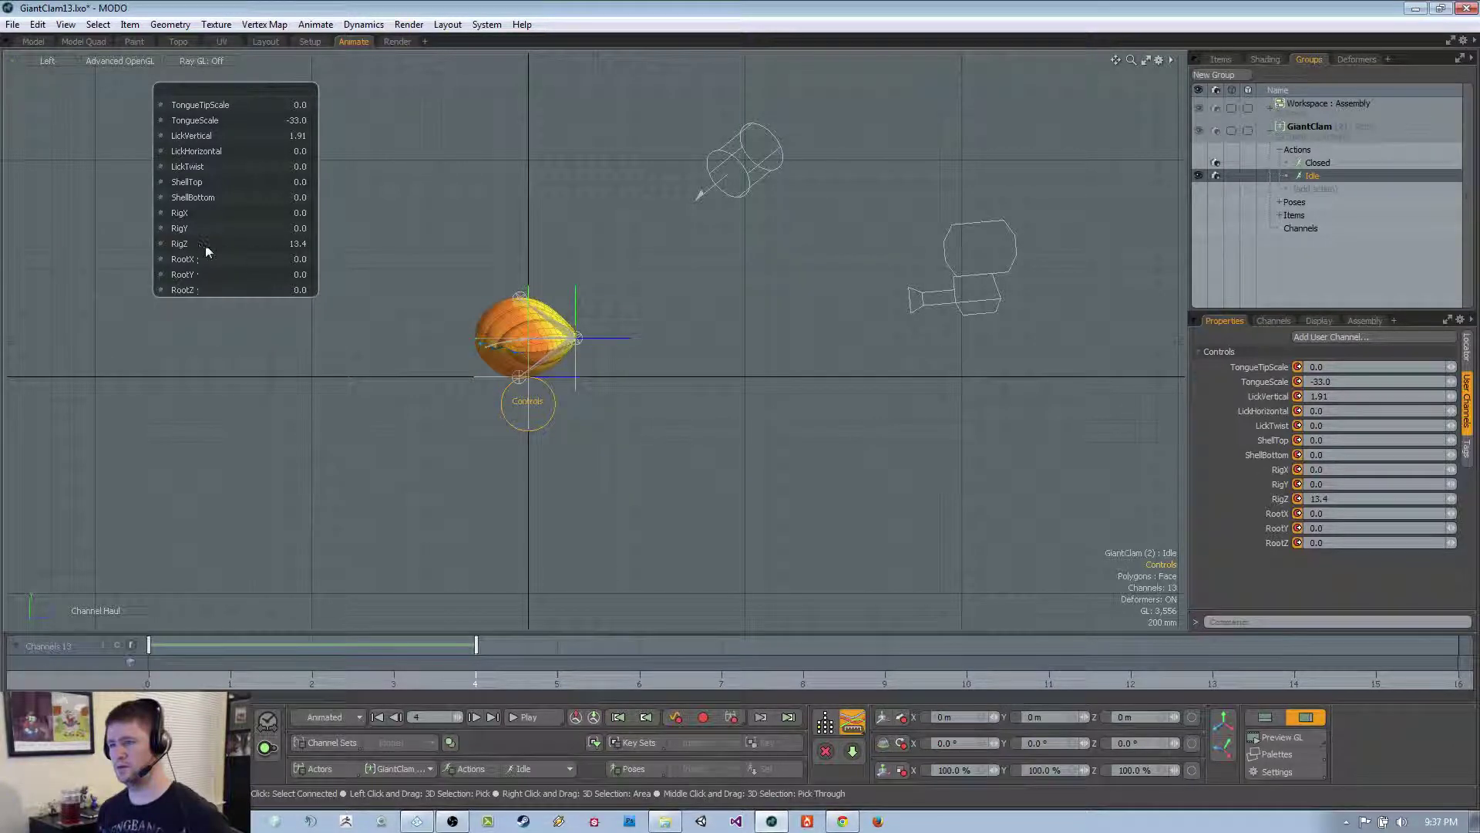
{"action": "left_click", "coordinate": [301, 244]}
{"action": "type", "text": "1"}
{"action": "type", "text": "5"}
{"action": "key", "text": "Return"}
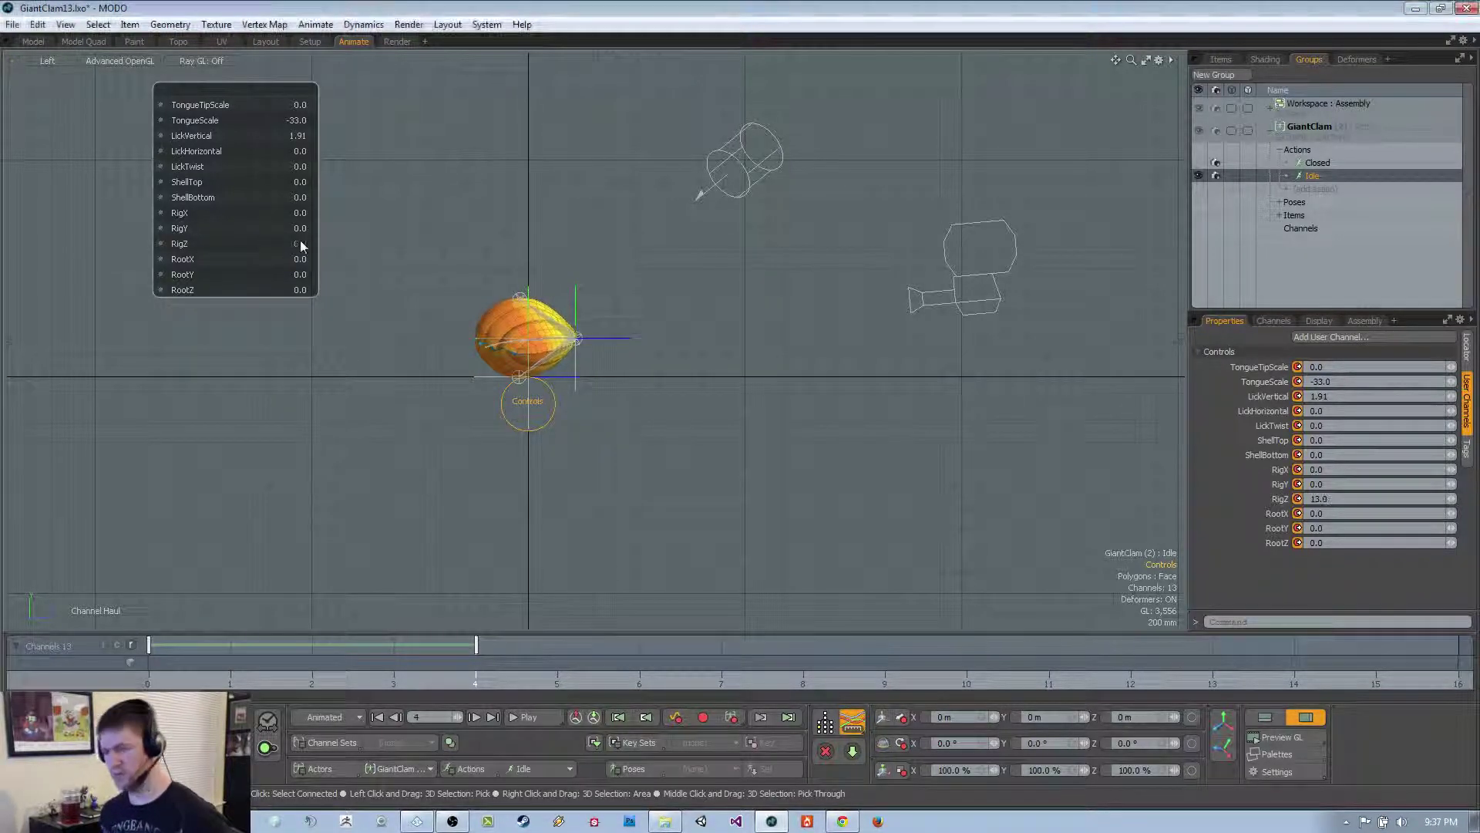
Add keyframes for all channels of the Controls item at frames 8, 12 and 16 of the Idle action
{"action": "left_click", "coordinate": [804, 680]}
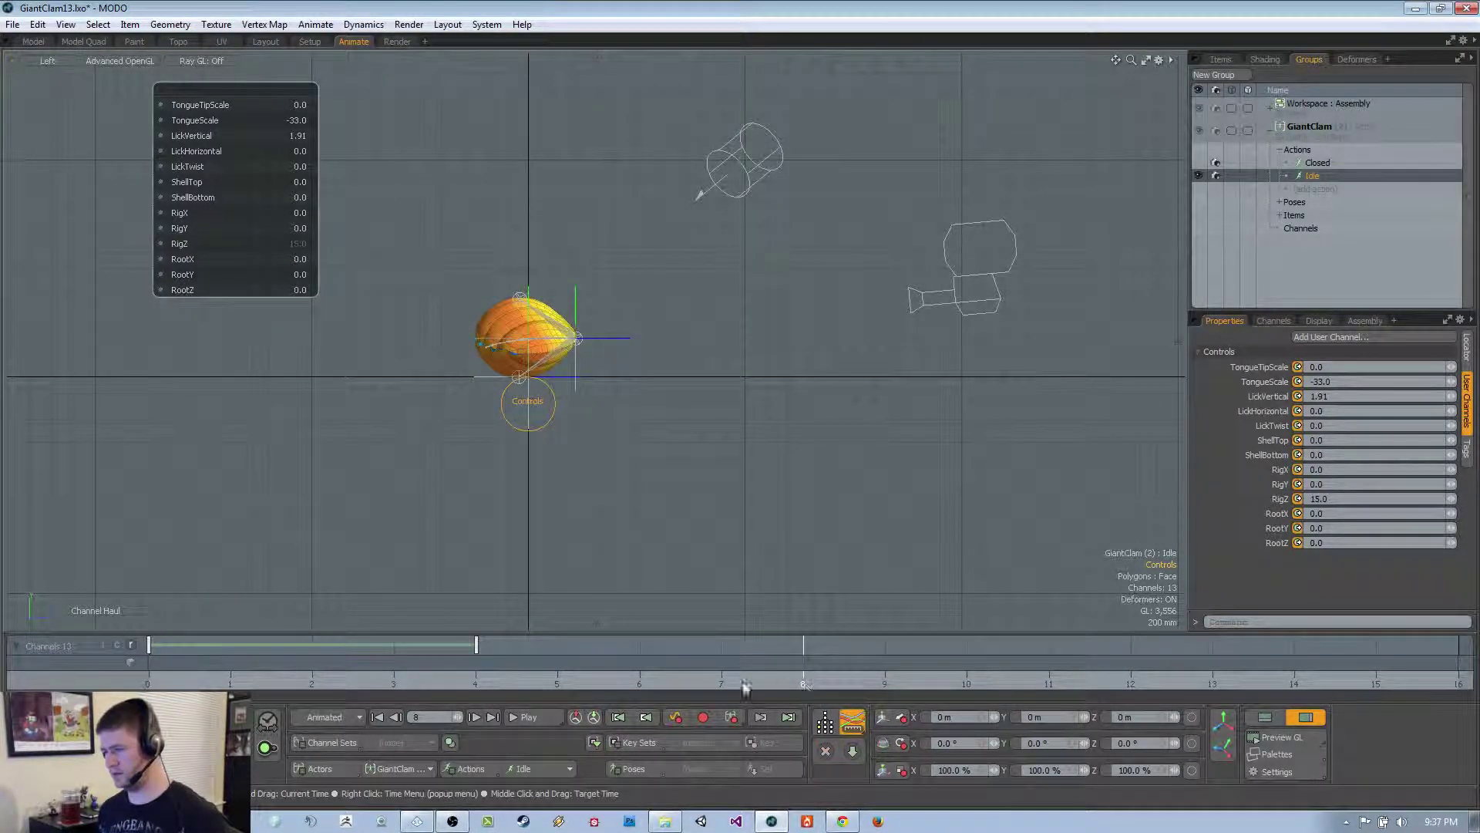
{"action": "left_click", "coordinate": [677, 716]}
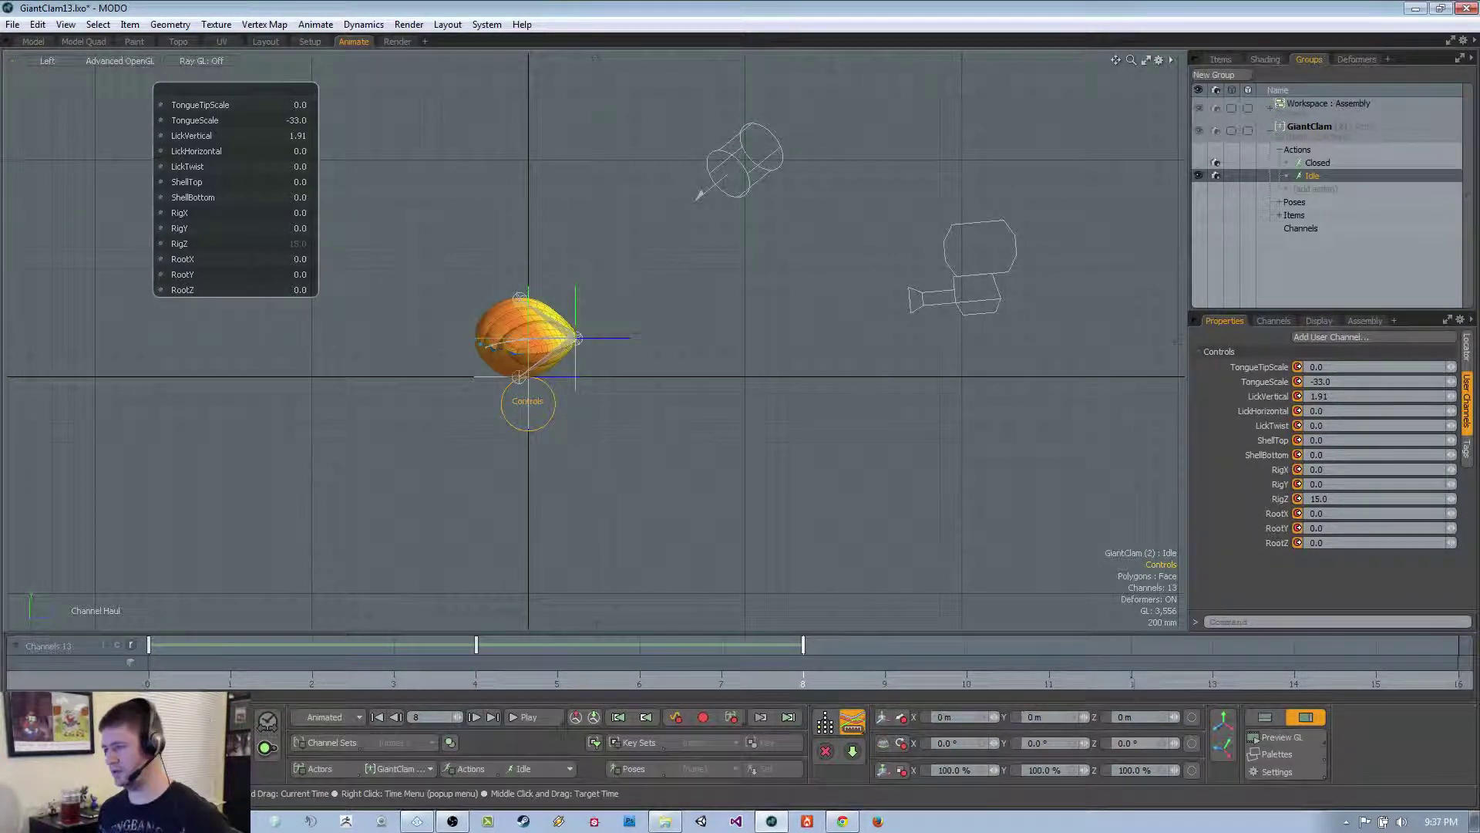
{"action": "left_click", "coordinate": [789, 717]}
{"action": "left_click", "coordinate": [678, 716]}
{"action": "left_click", "coordinate": [788, 717]}
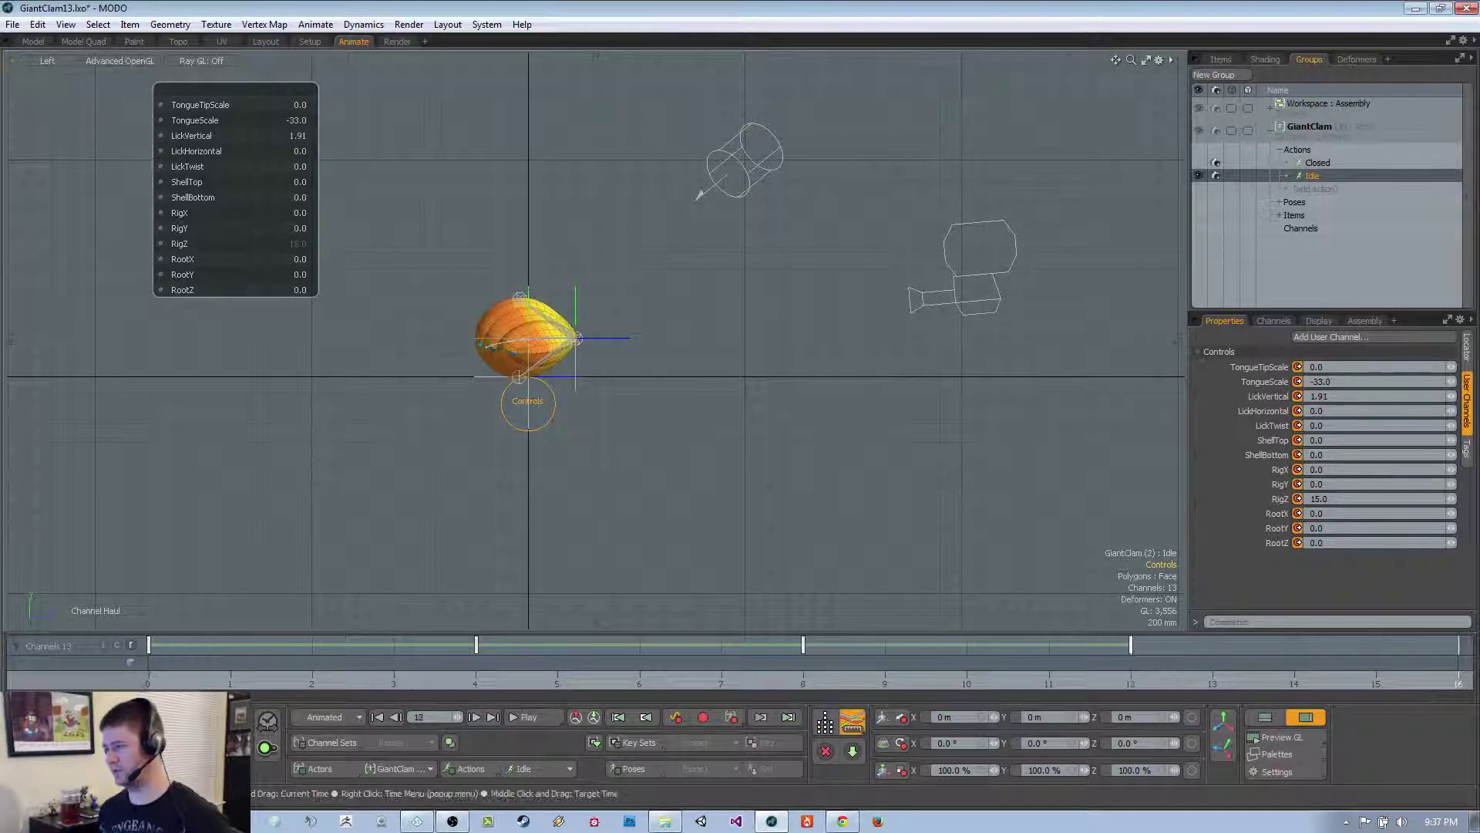
{"action": "left_click", "coordinate": [674, 719]}
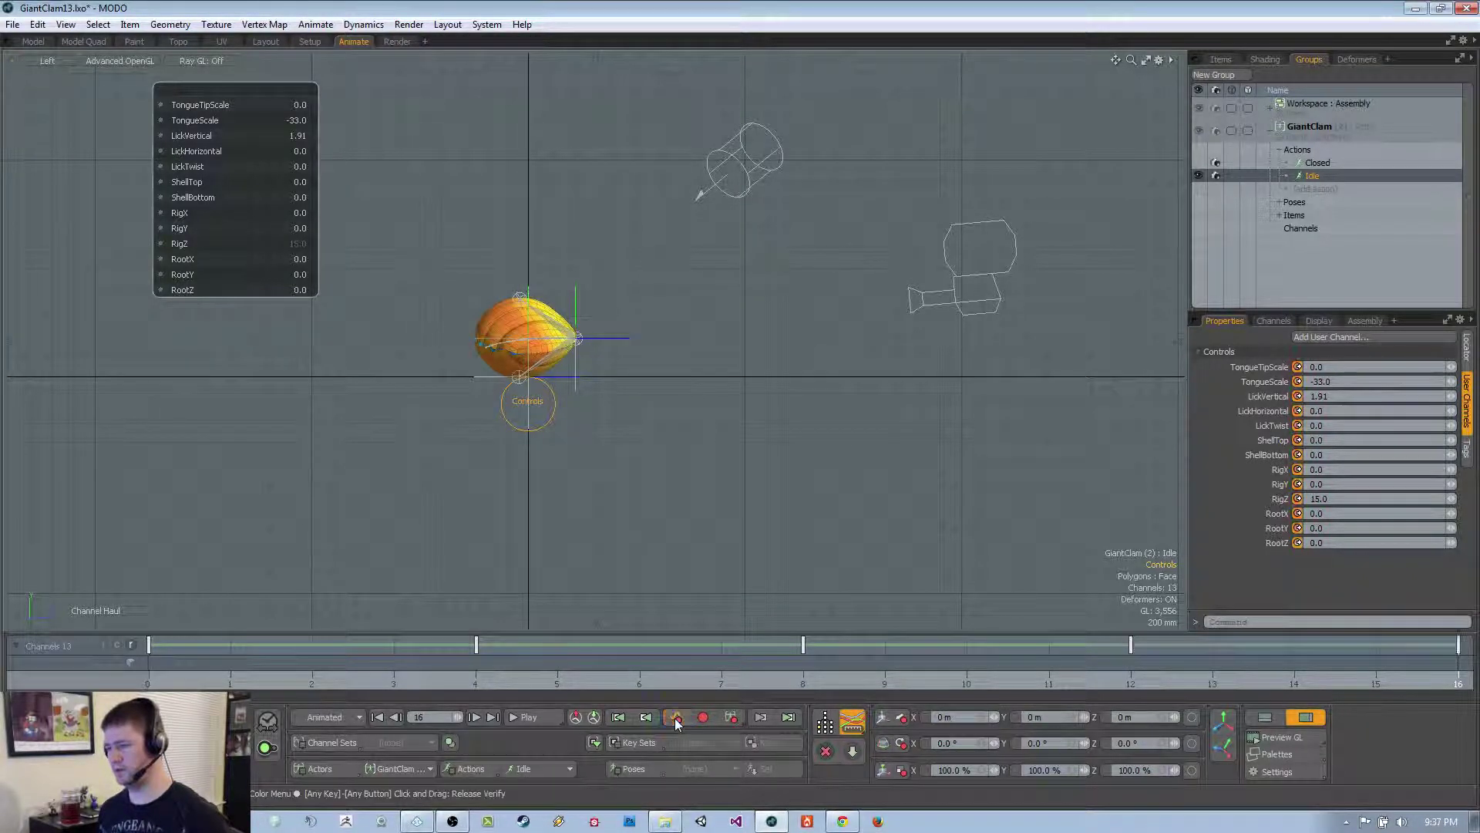
Set RigZ of the Controls item to 0 at frame 8 of the Idle action
{"action": "left_click", "coordinate": [808, 672]}
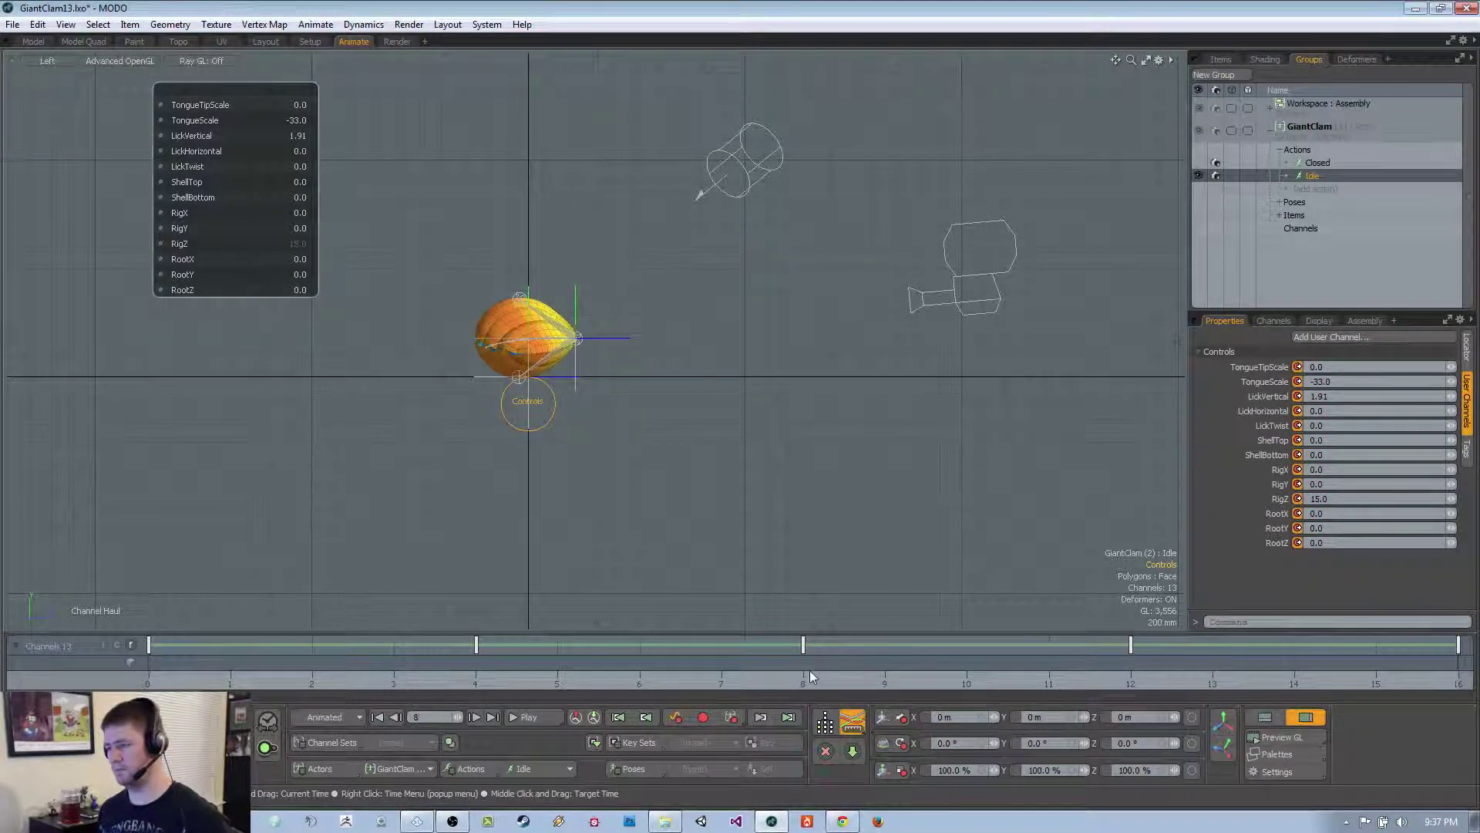
{"action": "left_click", "coordinate": [279, 243]}
{"action": "type", "text": "0"}
{"action": "key", "text": "Return"}
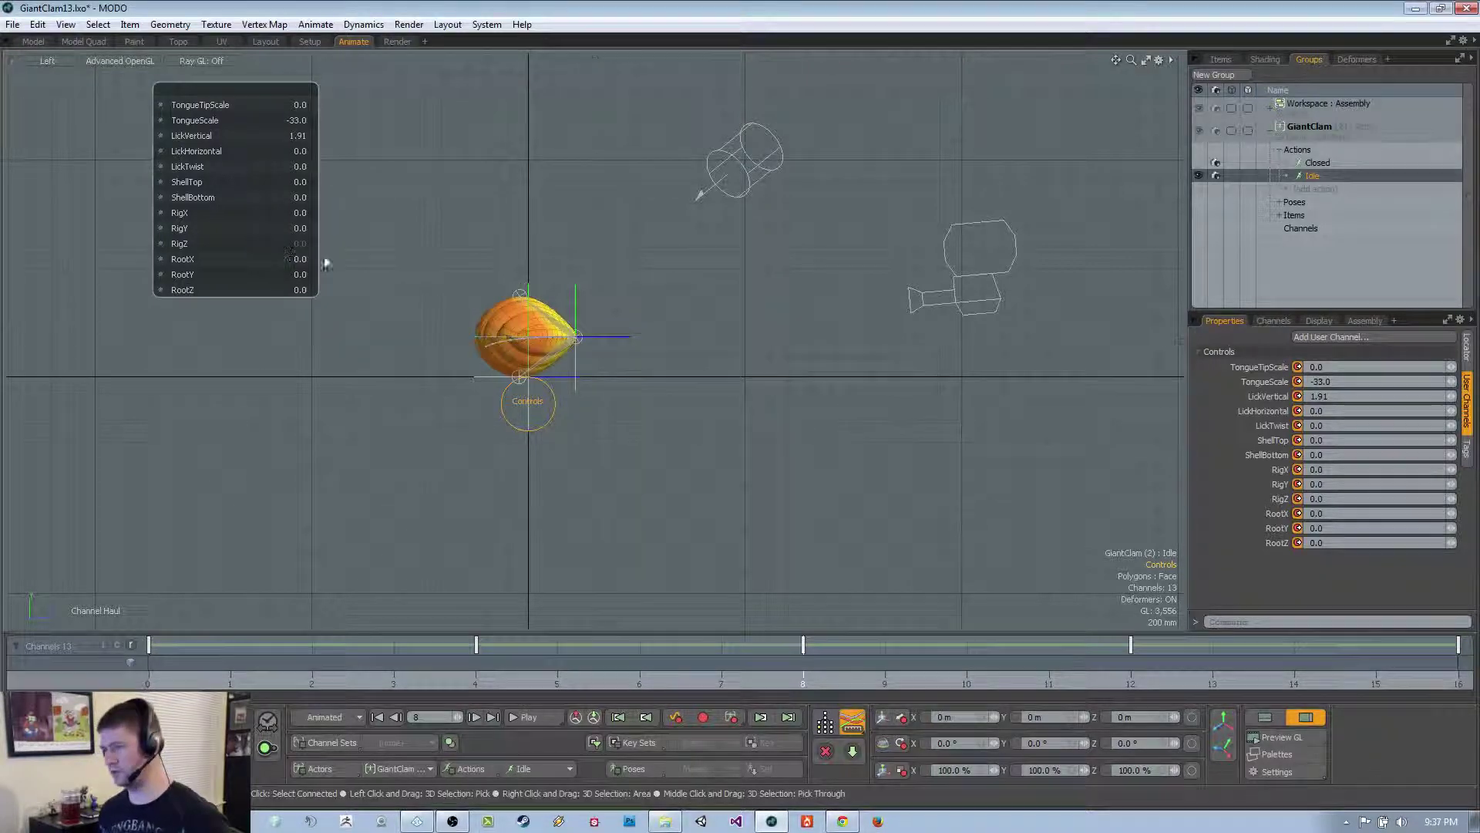
Go to the keyframe at frame 16 of the Idle action
{"action": "left_click", "coordinate": [1459, 684]}
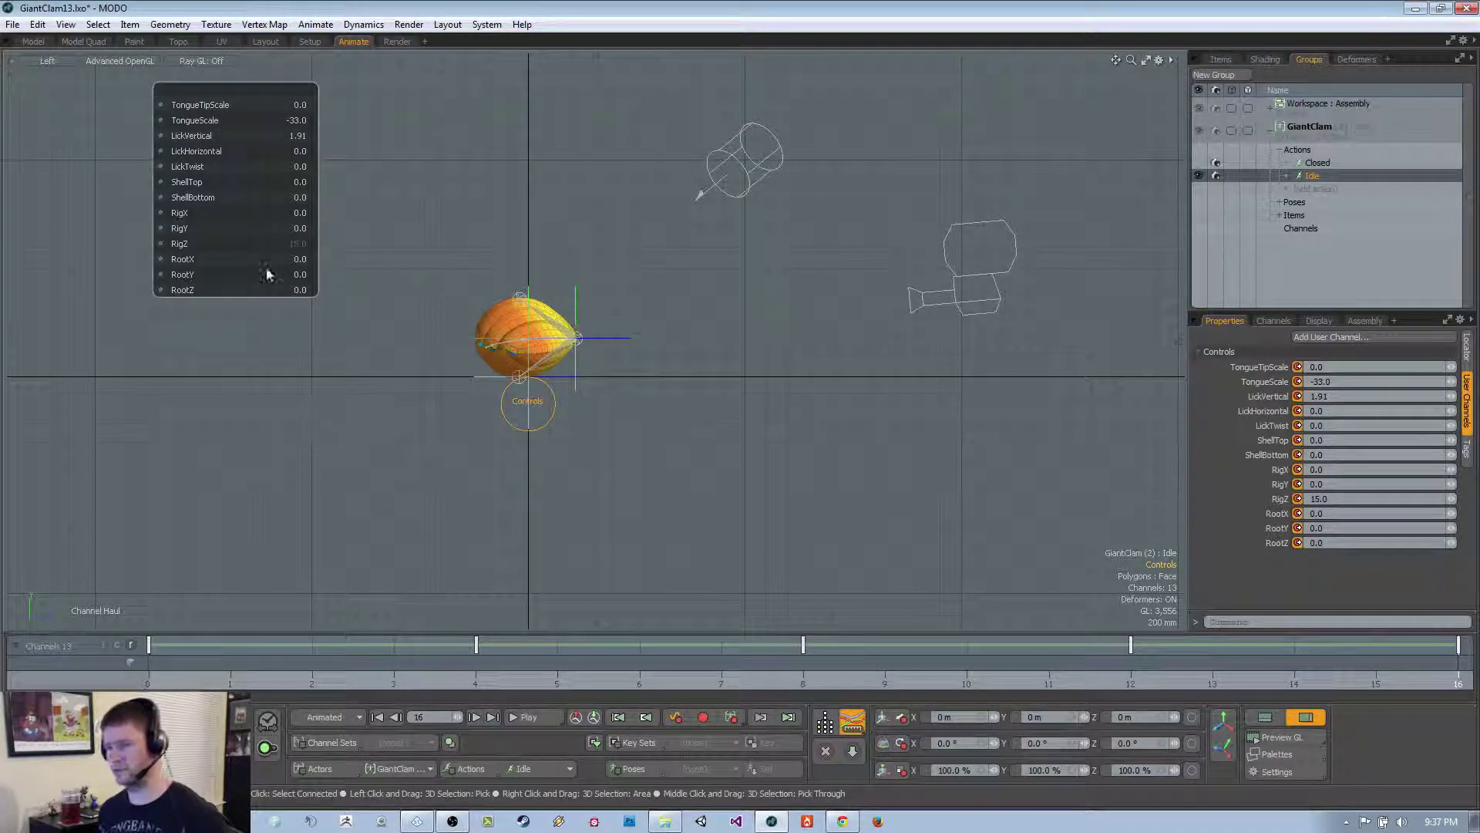
Set the Idle action's RigZ channel to 0 at frame 16 and to -15 at frame 12, and scrub back to frame 0
{"action": "left_click", "coordinate": [299, 243]}
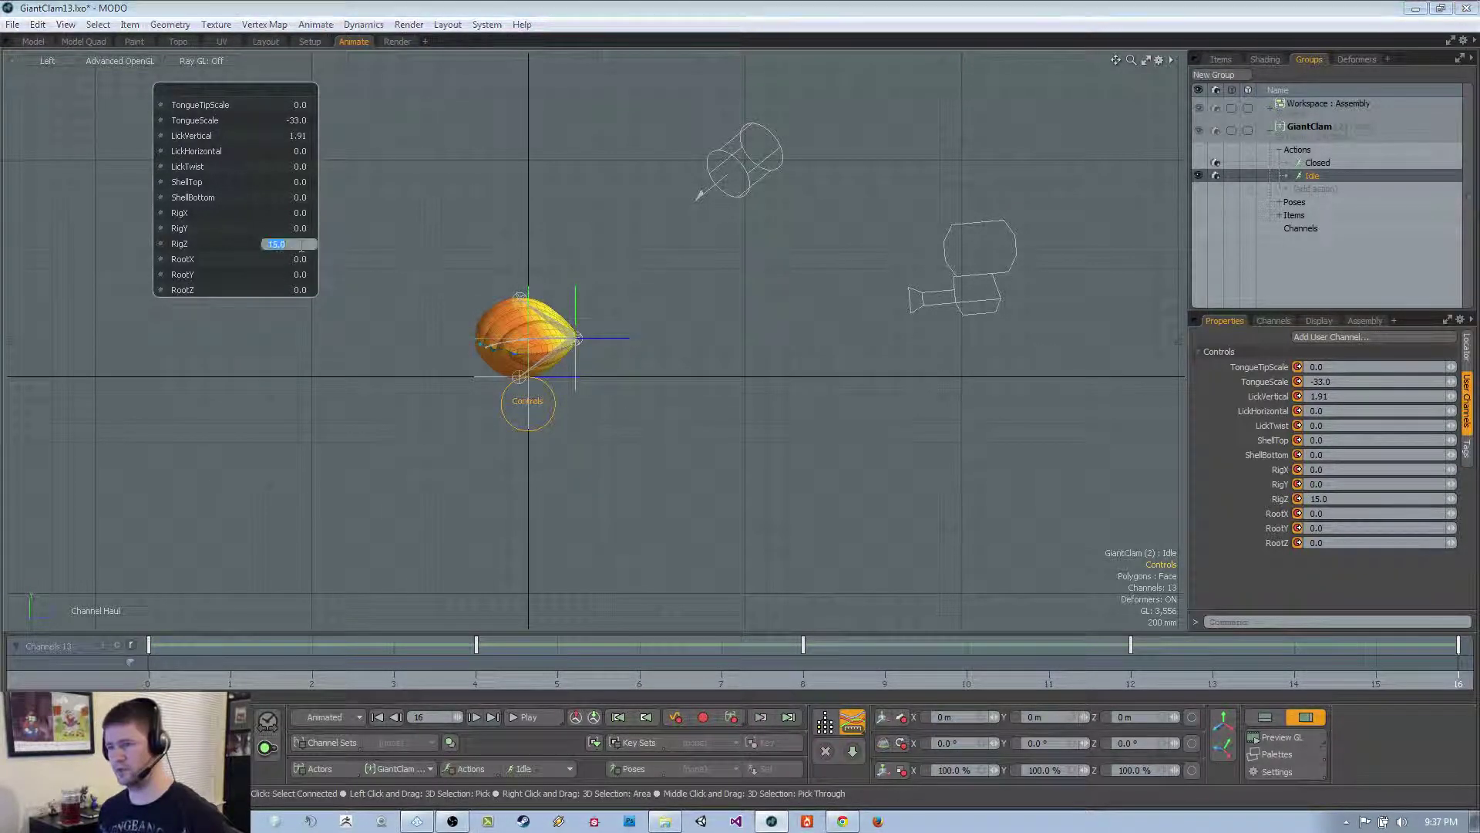
{"action": "key", "text": "Return"}
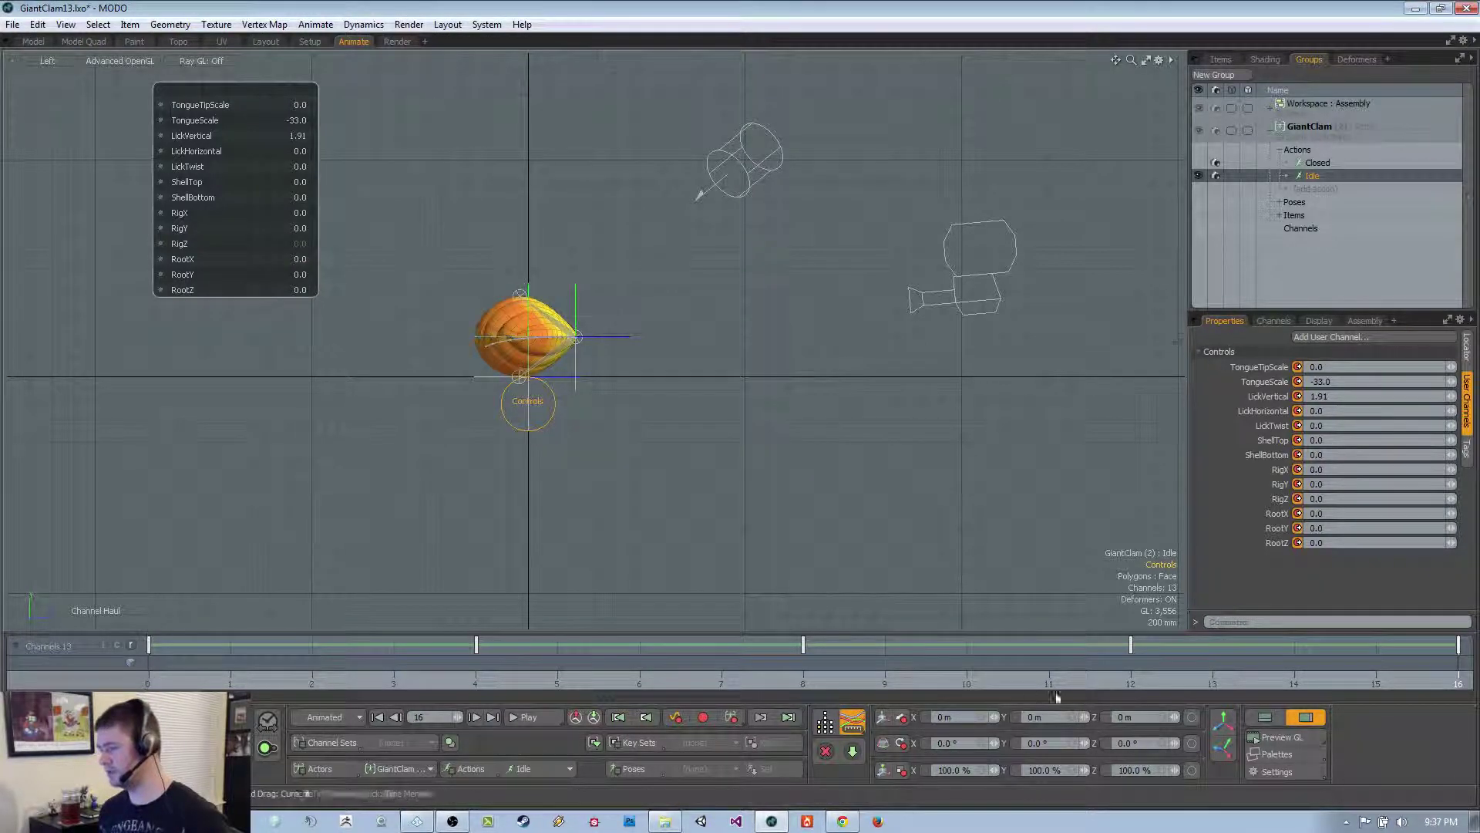
{"action": "left_click", "coordinate": [1125, 682]}
{"action": "left_click", "coordinate": [303, 244]}
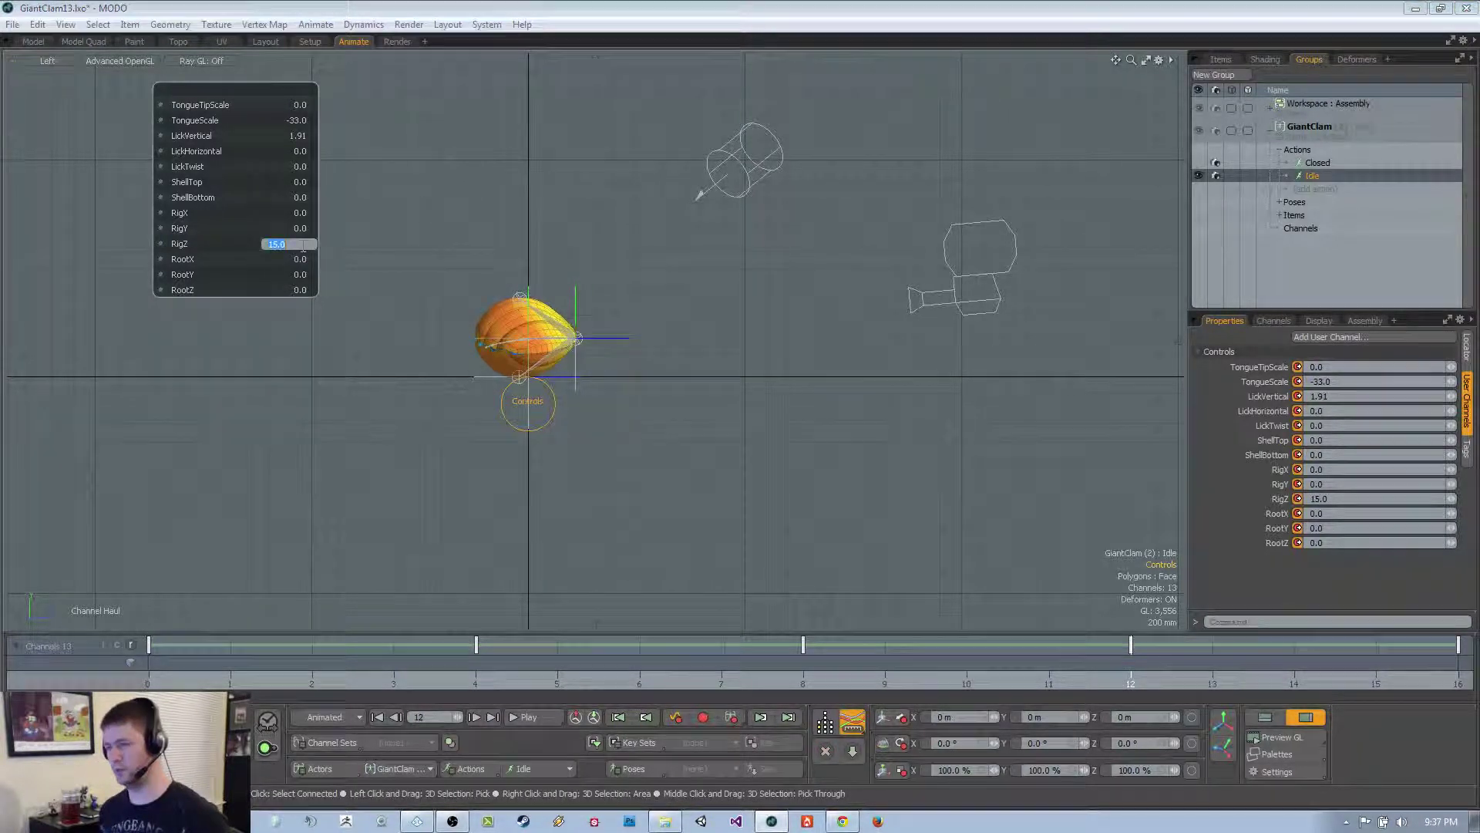
{"action": "type", "text": "-15"}
{"action": "key", "text": "Return"}
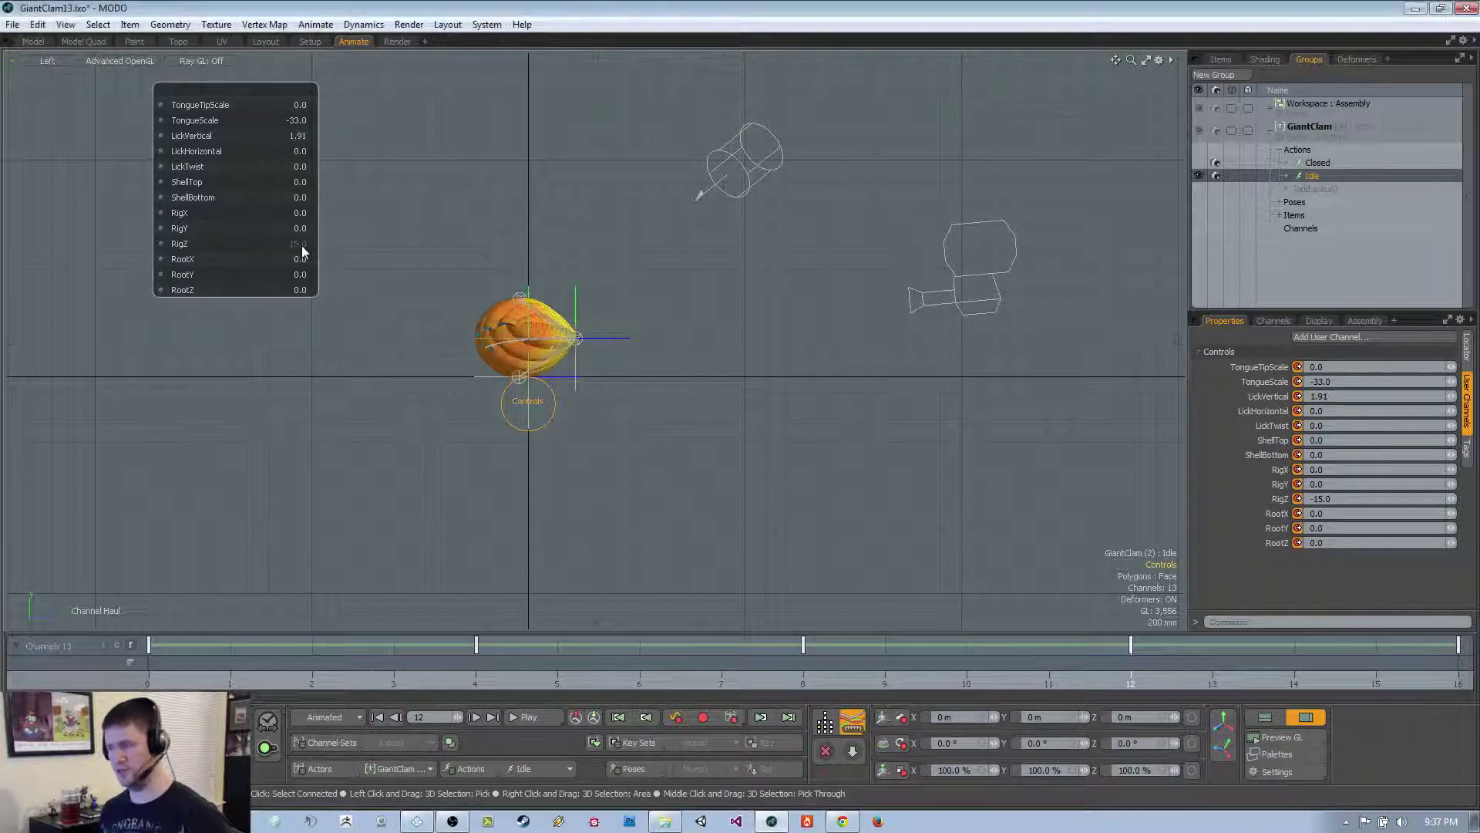
{"action": "left_click_drag", "start_coordinate": [1131, 675], "coordinate": [148, 675]}
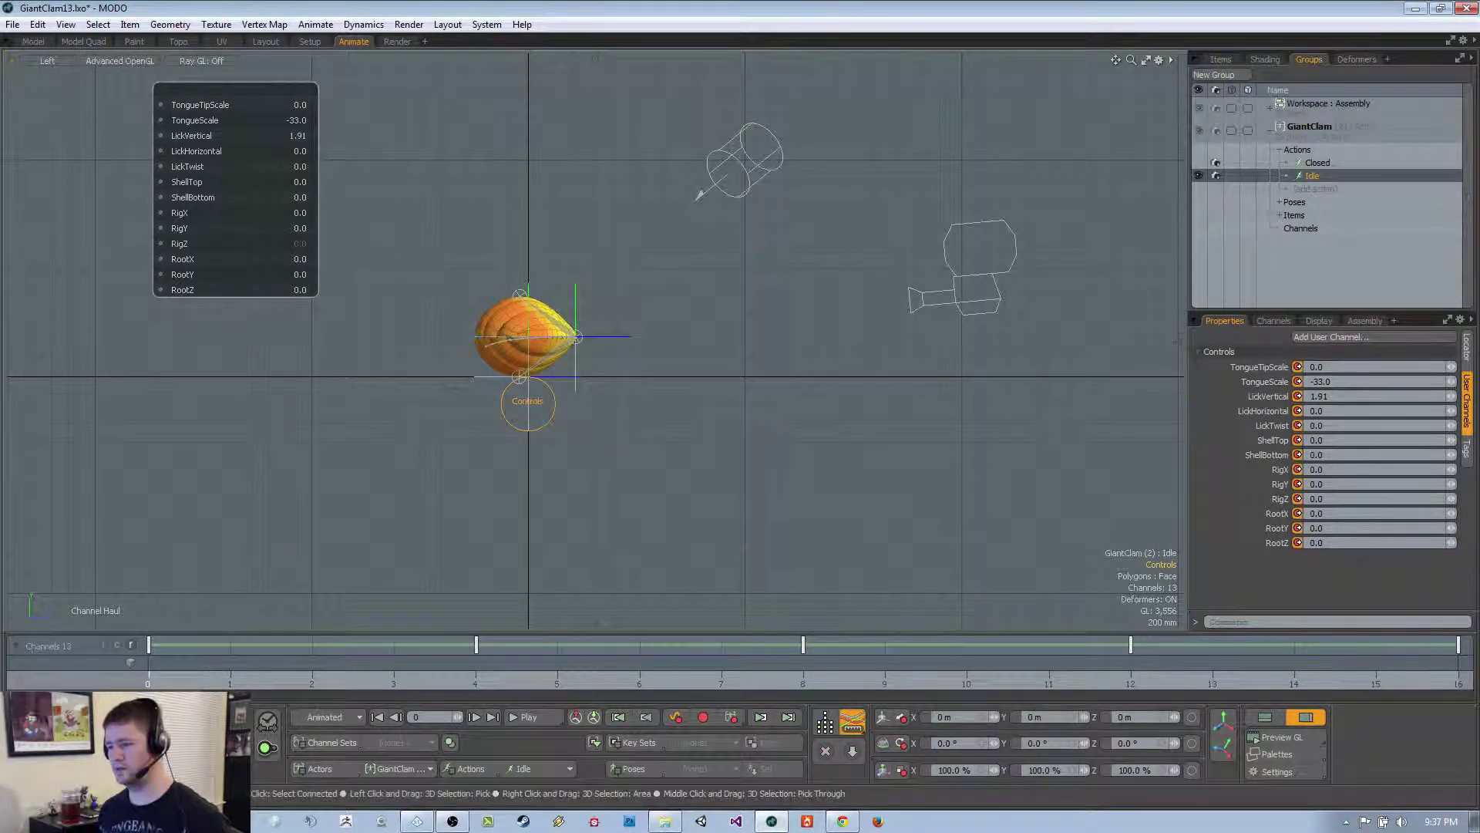
Make the Closed action active, duplicate it, and rename the copy Punch
{"action": "scroll", "coordinate": [671, 512], "scroll_direction": "up", "scroll_amount": 1}
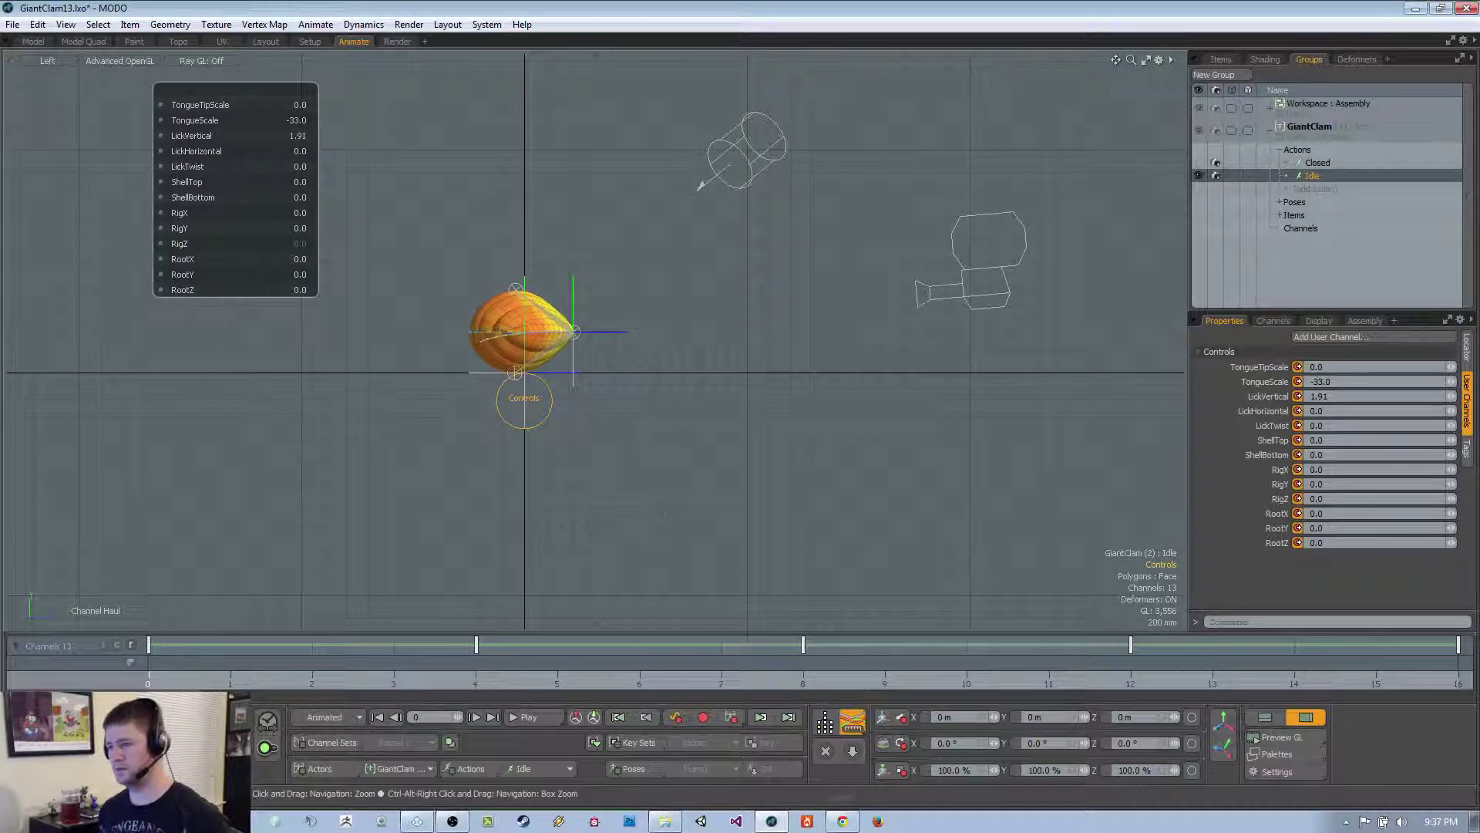
{"action": "left_click", "coordinate": [570, 769]}
{"action": "left_click", "coordinate": [572, 756]}
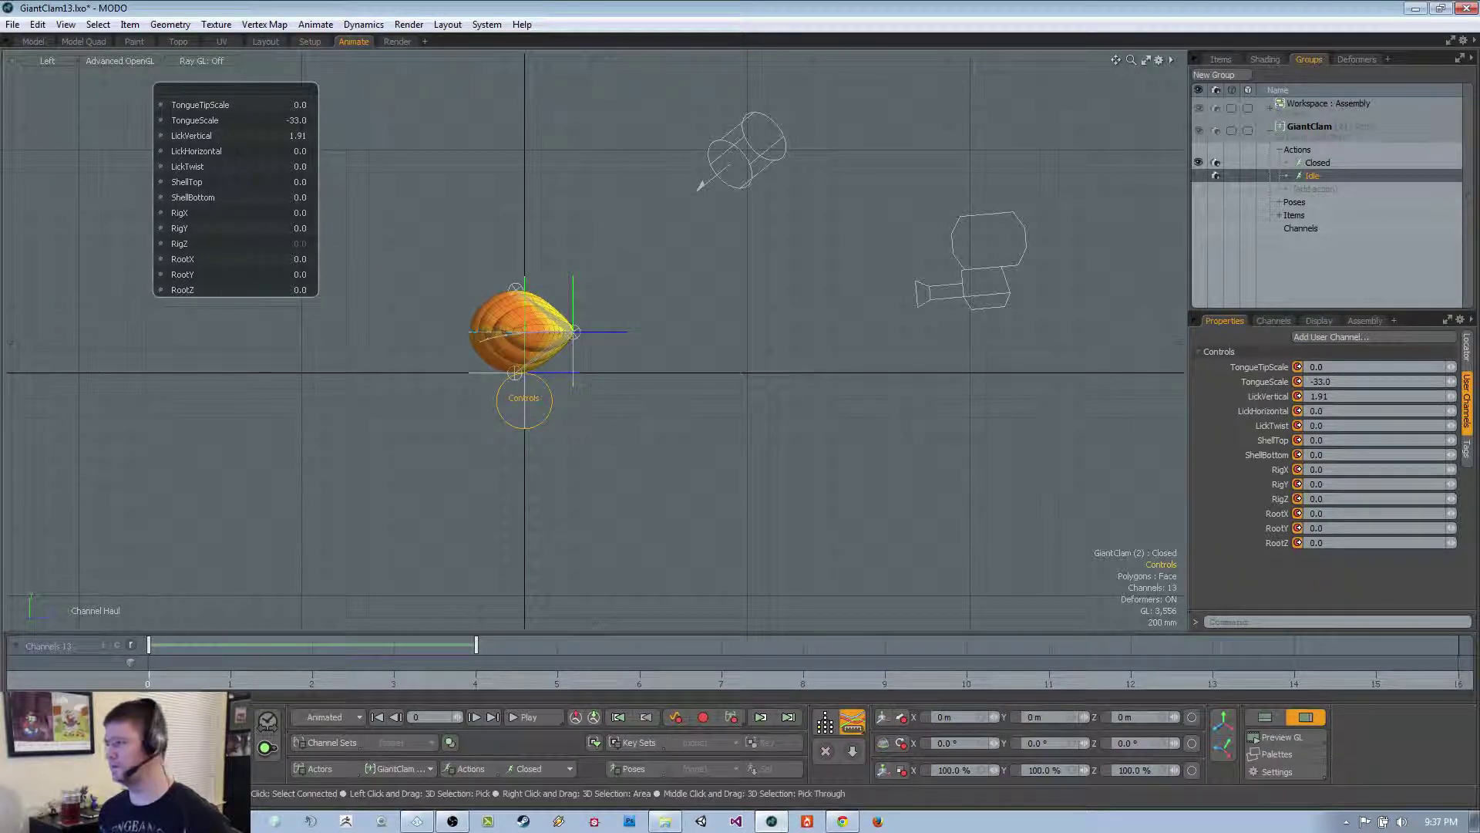
{"action": "left_click", "coordinate": [1326, 162]}
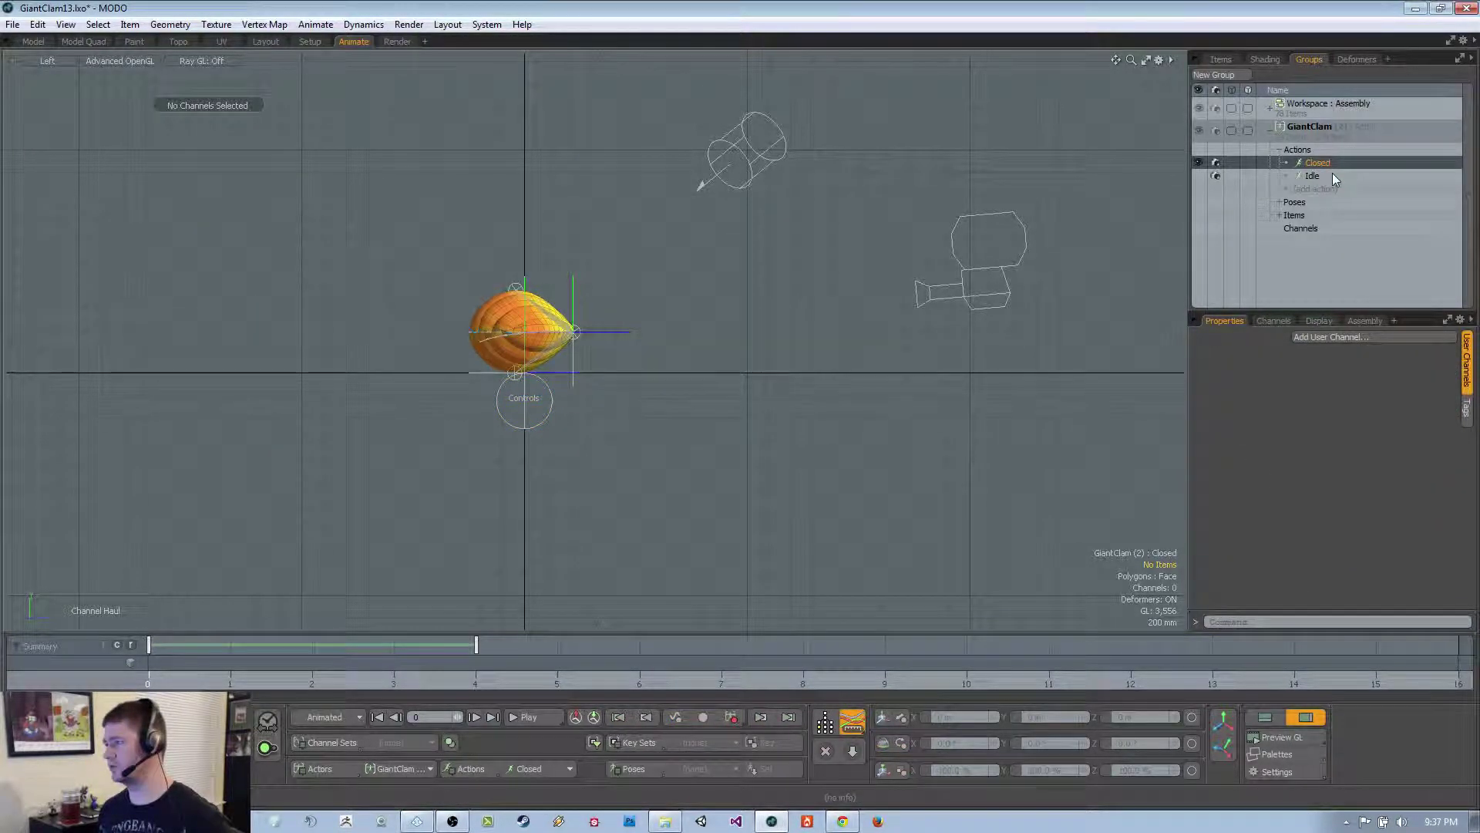
{"action": "key", "text": "ctrl+d"}
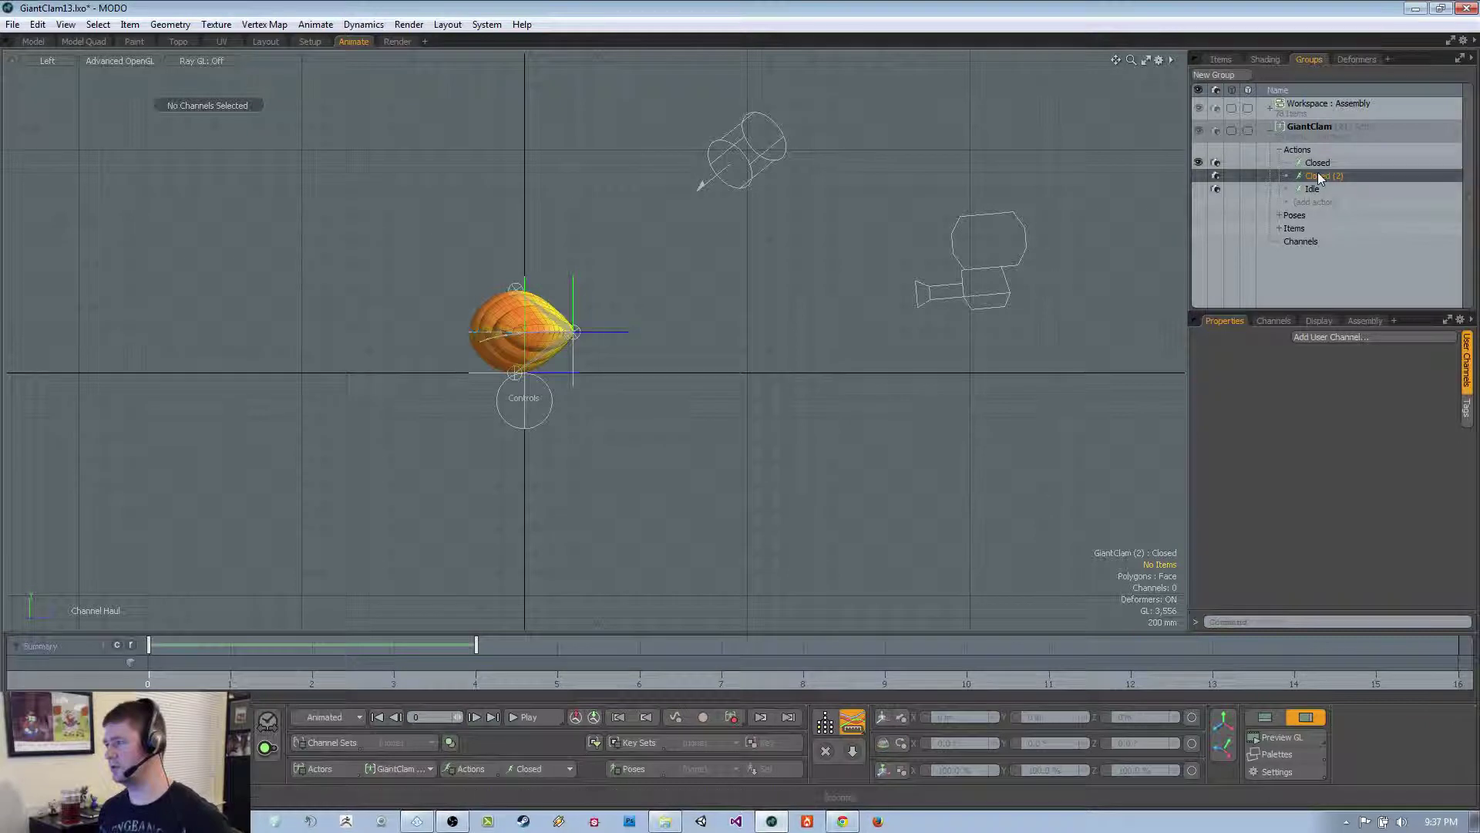
{"action": "double_click", "coordinate": [1317, 175]}
{"action": "type", "text": "Punch"}
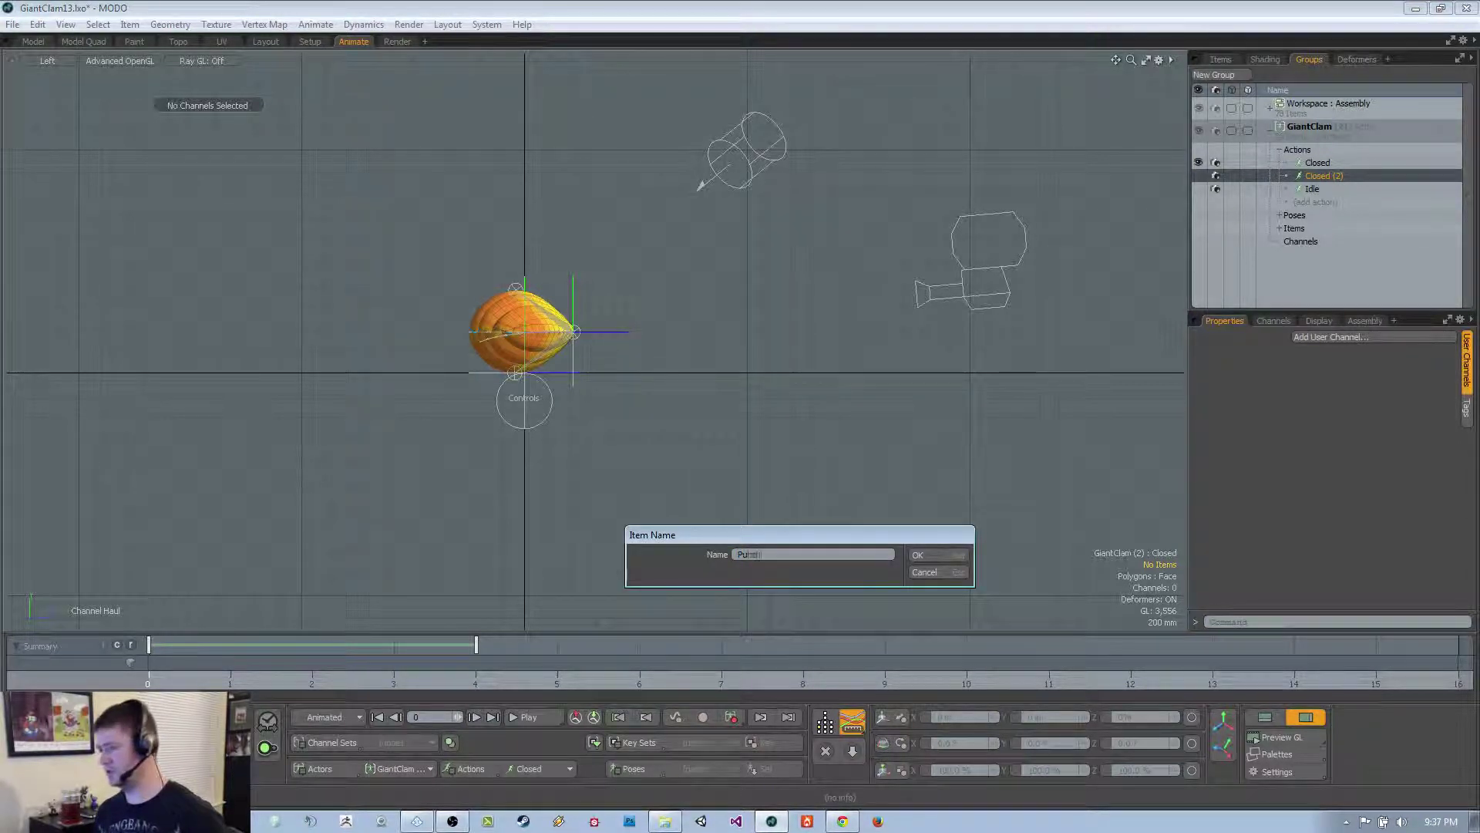
{"action": "key", "text": "Return"}
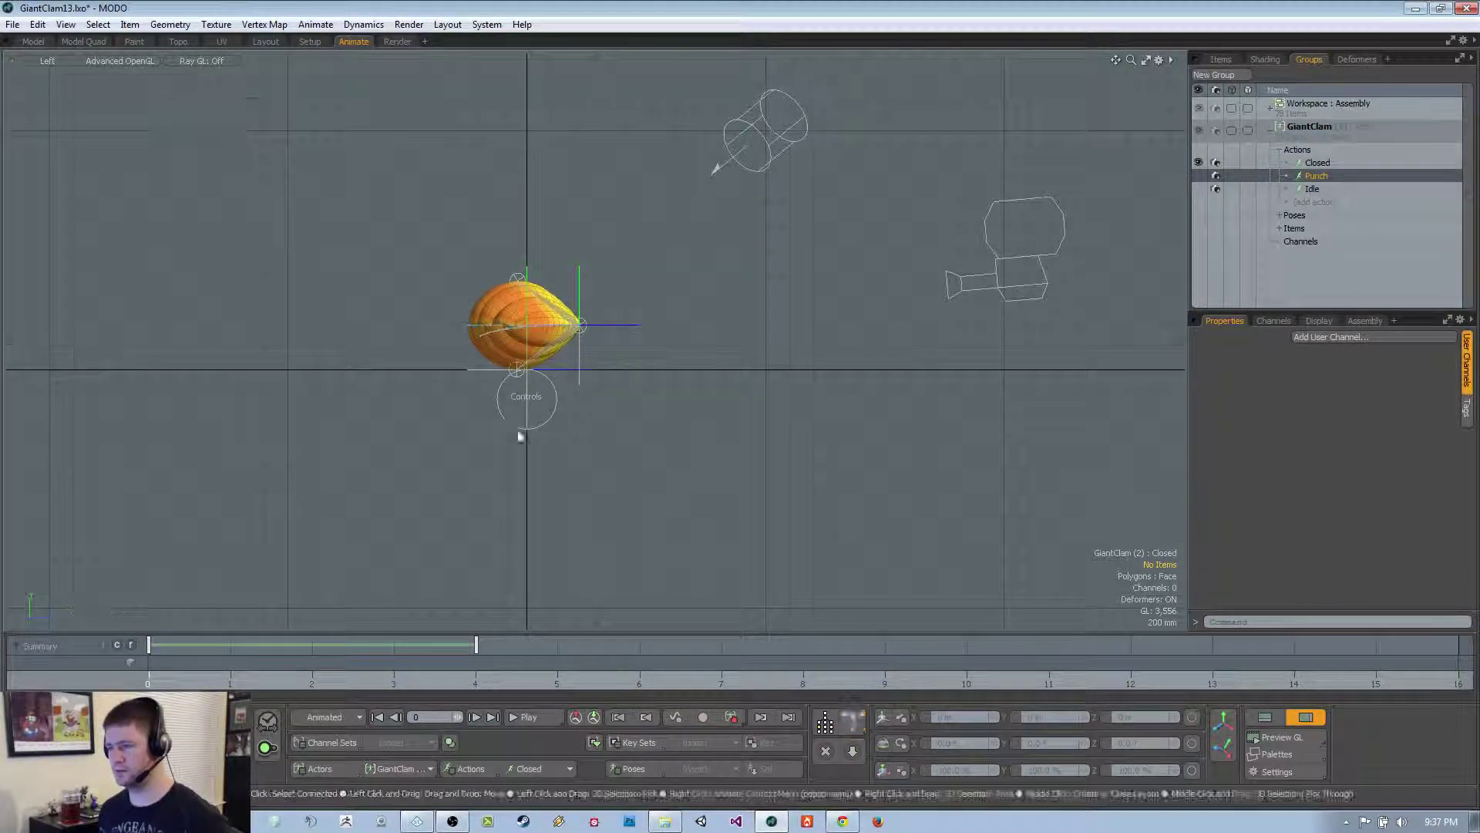
Select the Controls locator, make the Punch action active, and set ShellTop to 40 at frame 0
{"action": "left_click", "coordinate": [534, 424]}
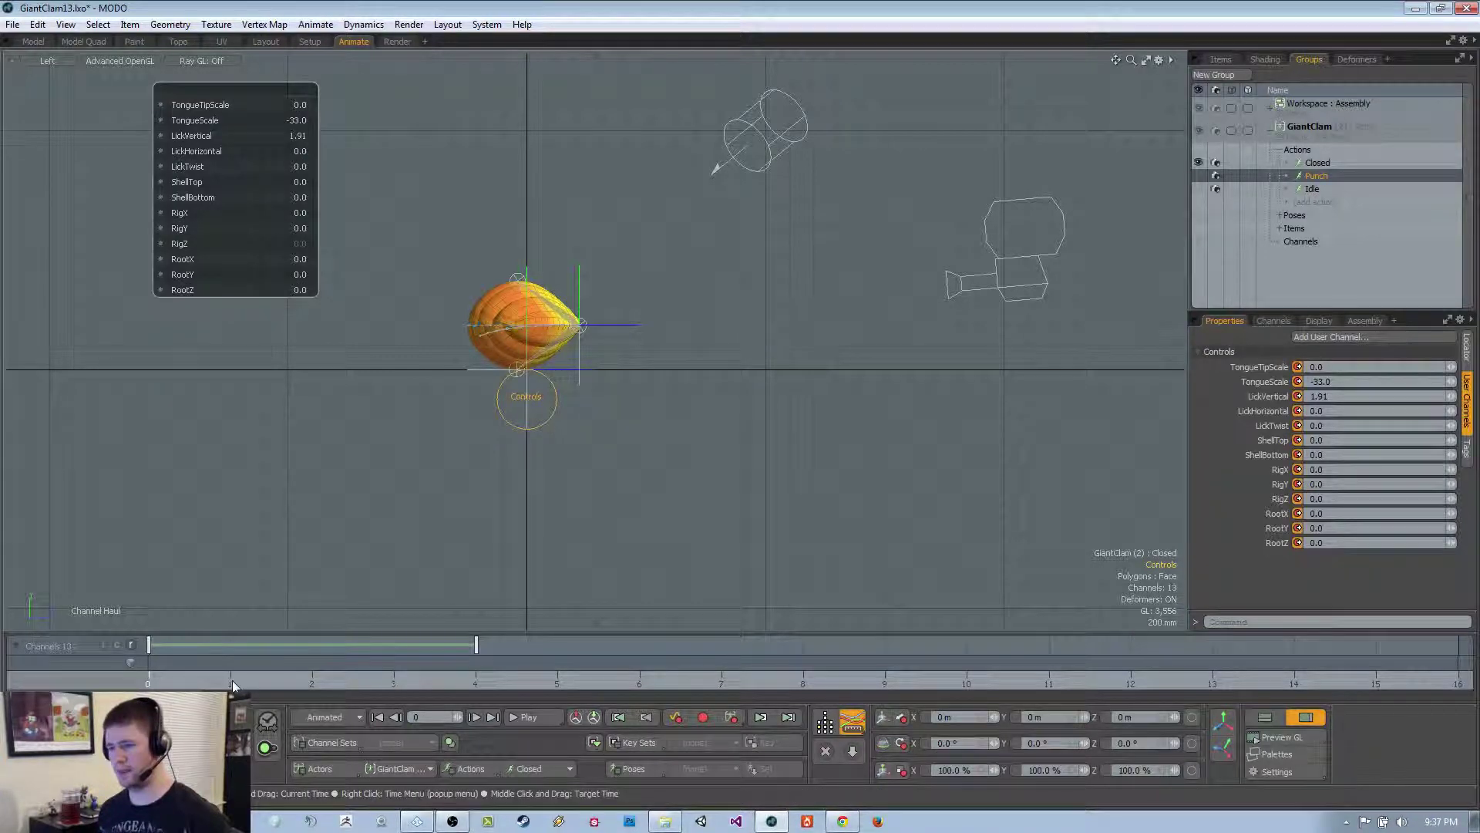
{"action": "left_click", "coordinate": [569, 769]}
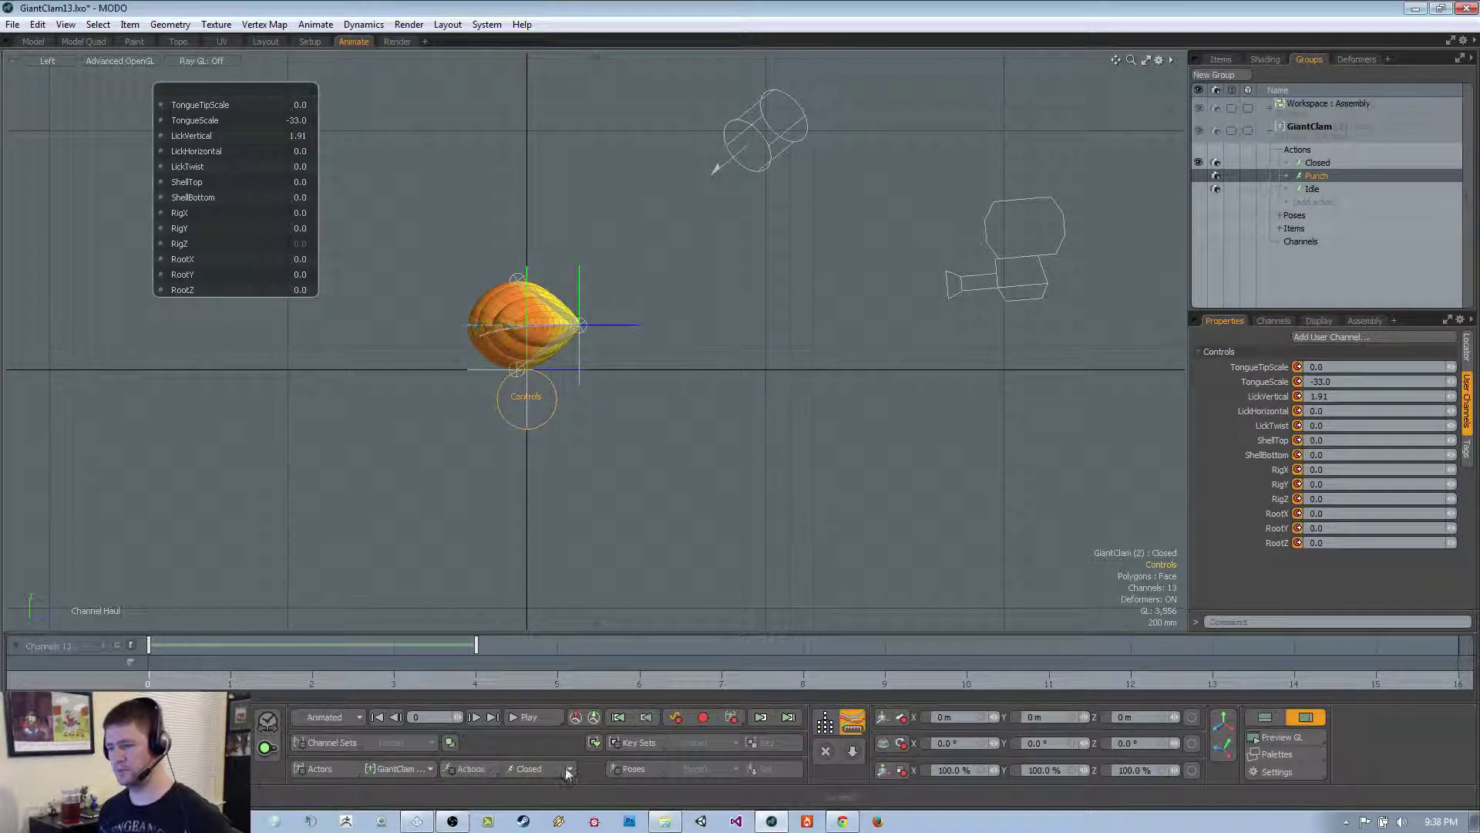
{"action": "left_click", "coordinate": [571, 790]}
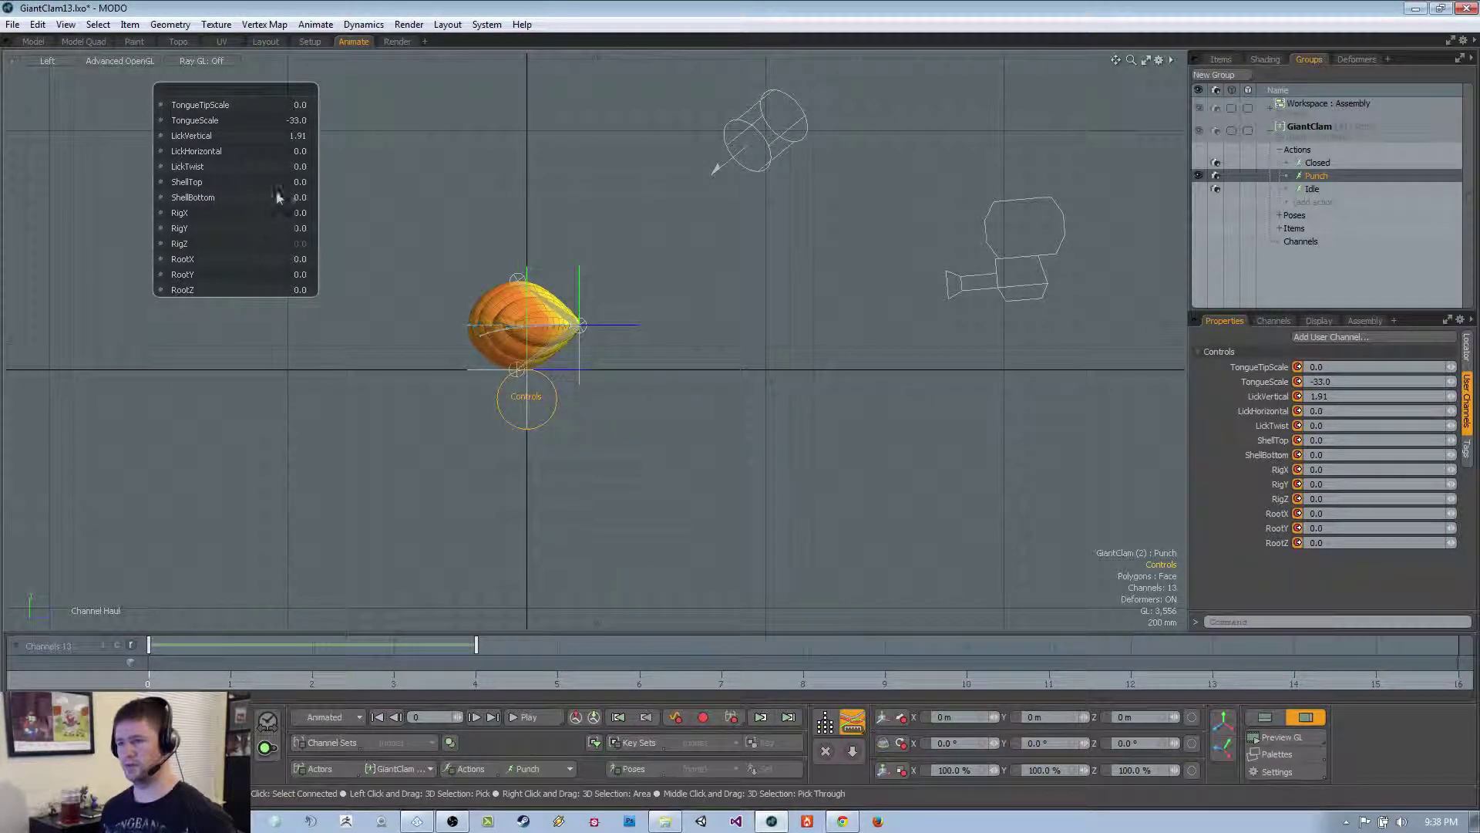
{"action": "left_click", "coordinate": [295, 183]}
{"action": "type", "text": "40"}
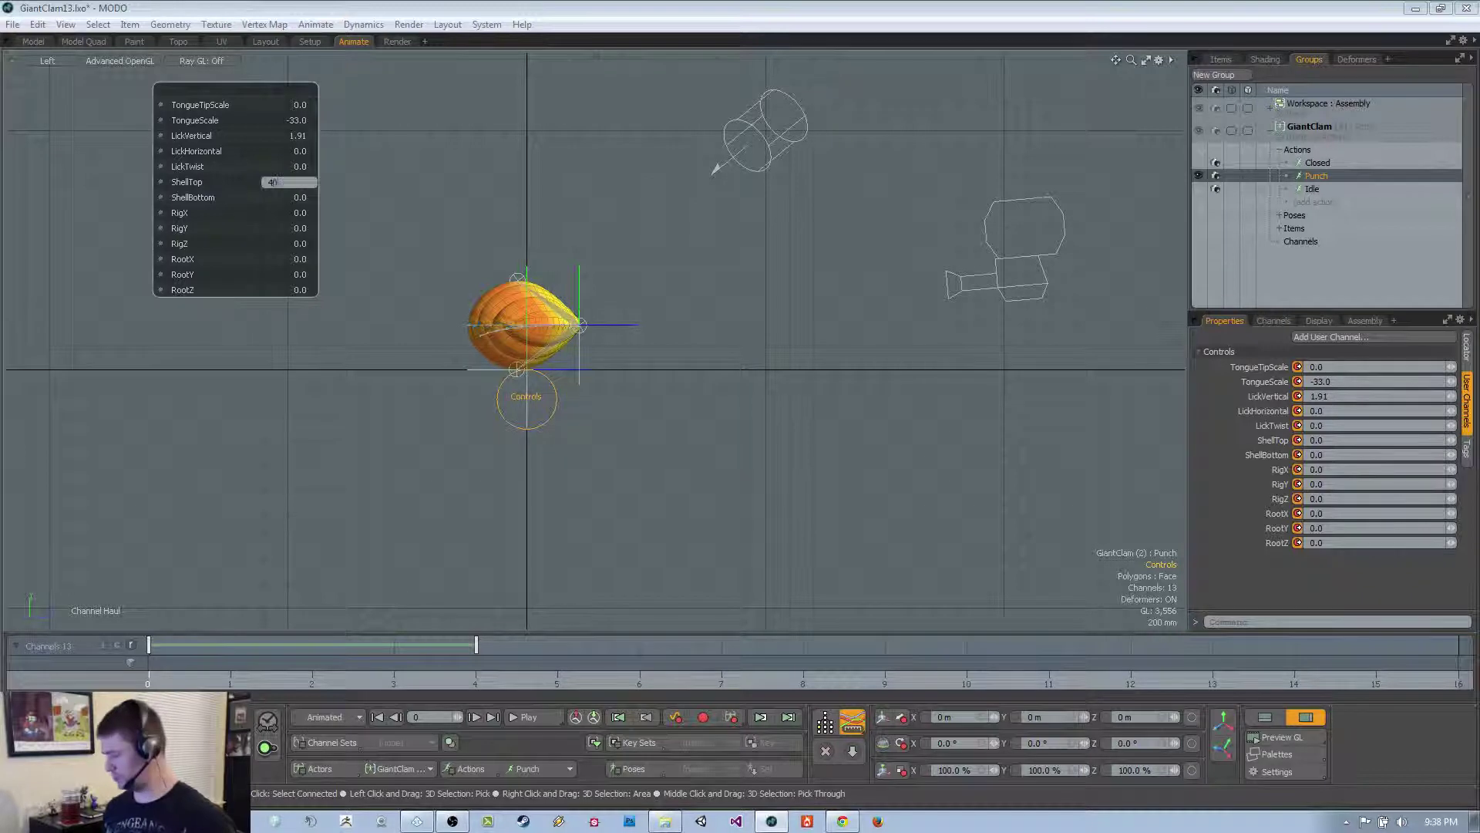
{"action": "key", "text": "Return"}
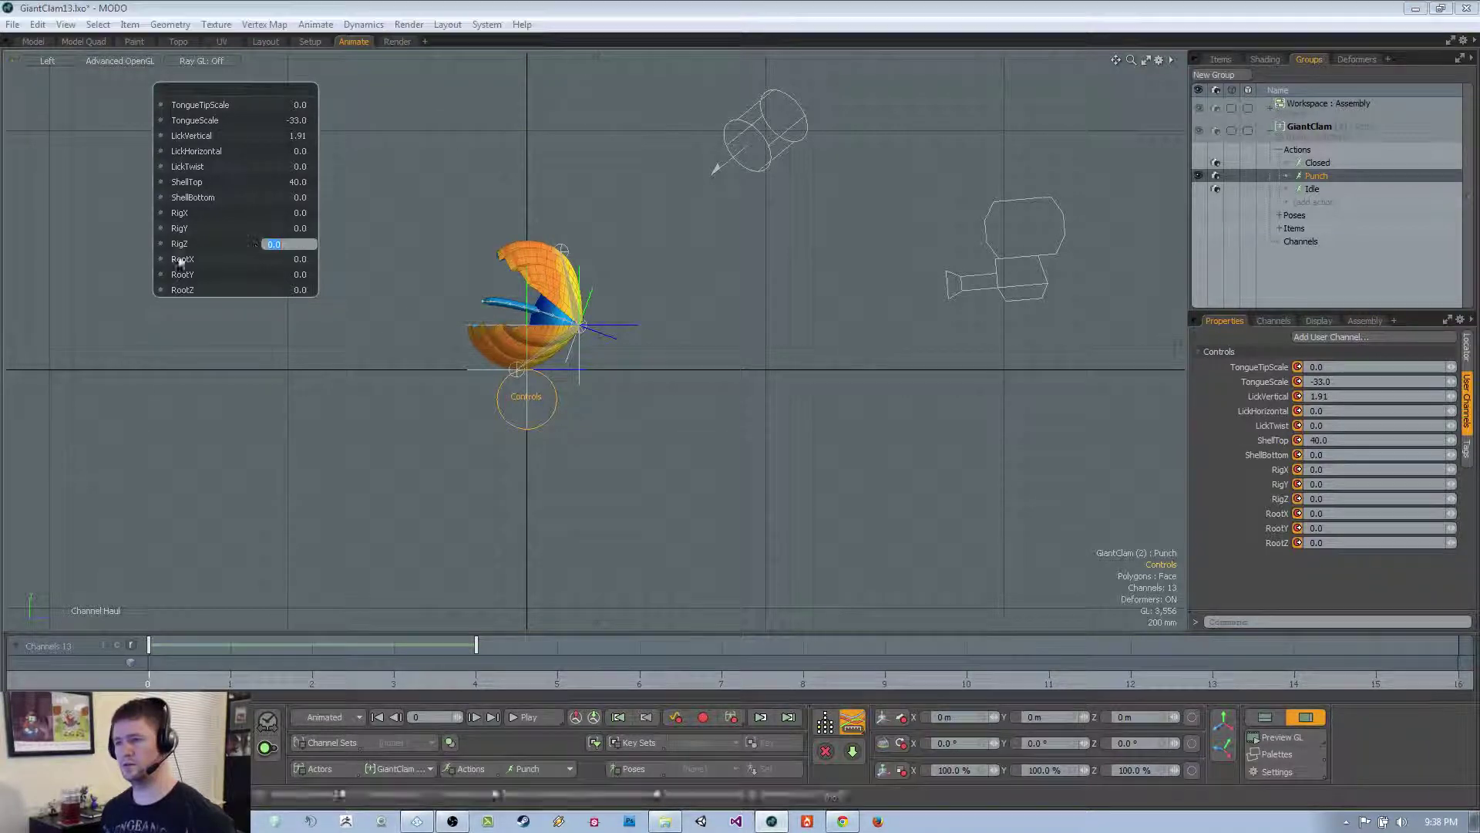
Set the RigX channel of the Punch pose to -15 at frame 0
{"action": "left_click_drag", "start_coordinate": [202, 249], "coordinate": [227, 220]}
{"action": "left_click", "coordinate": [301, 216]}
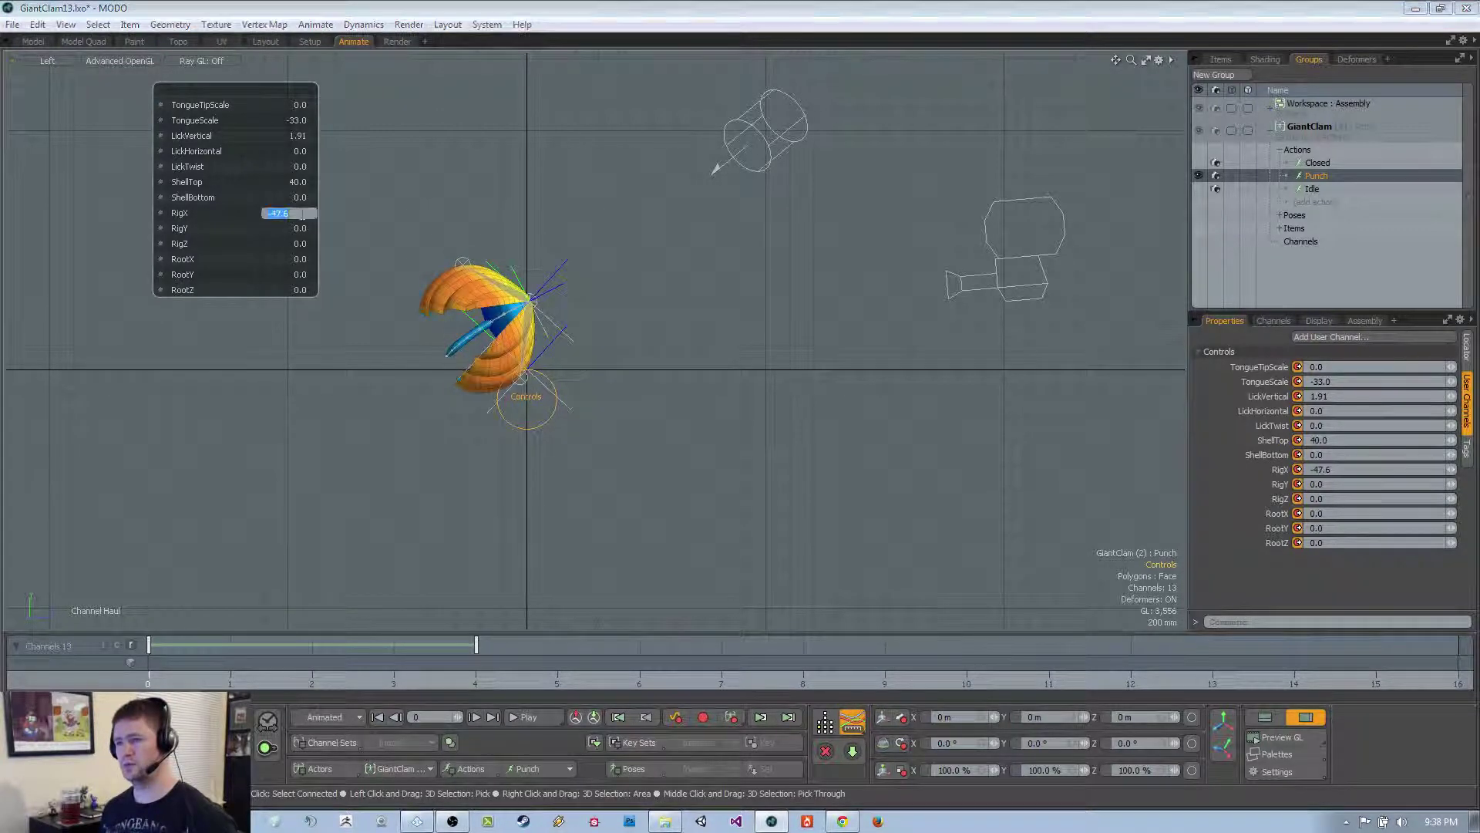
{"action": "type", "text": "-15"}
{"action": "key", "text": "Return"}
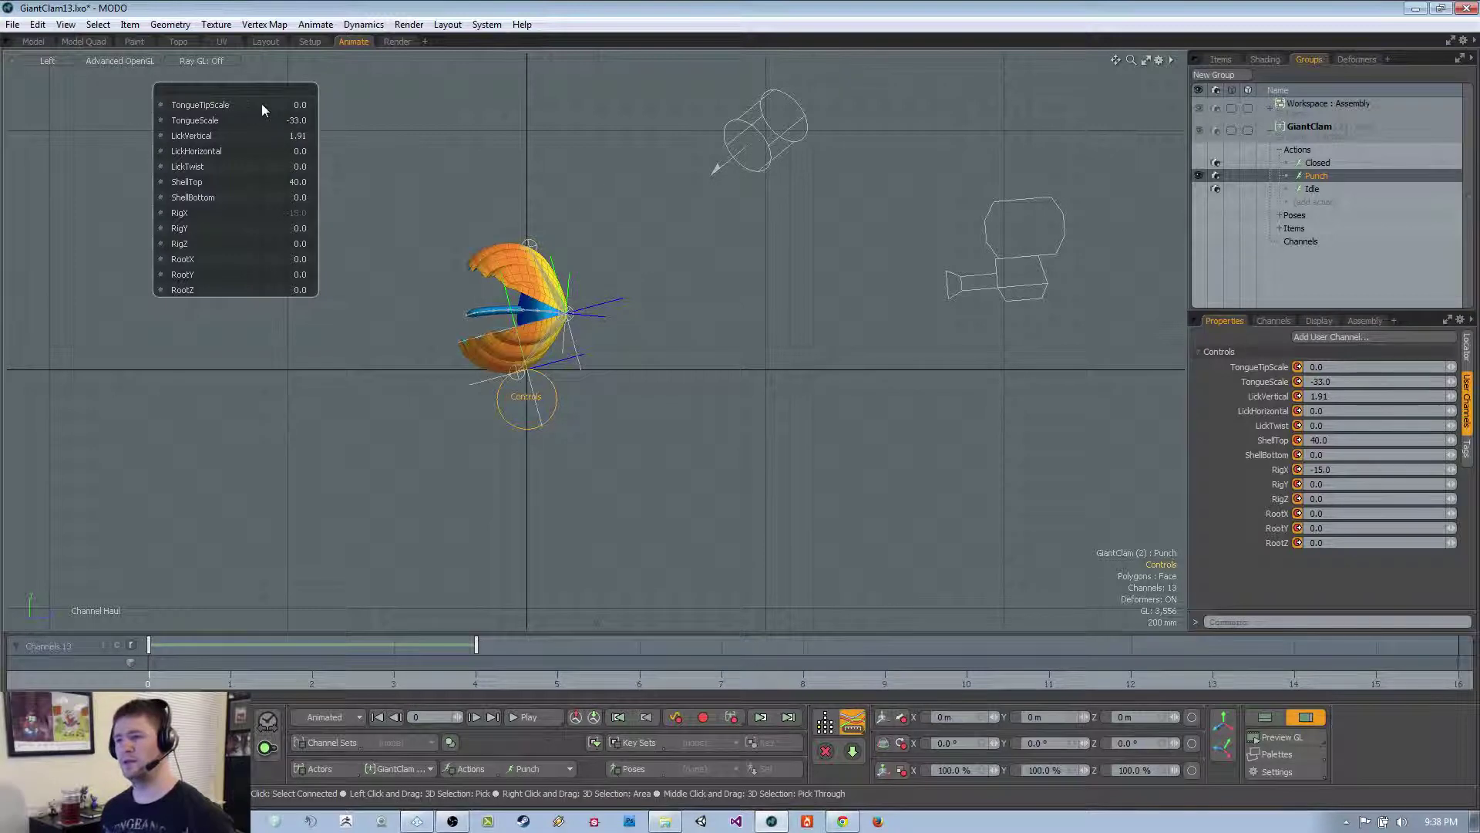
Set both TongueTipScale and TongueScale to 10 in the Punch pose
{"action": "left_click", "coordinate": [296, 105]}
{"action": "type", "text": "10"}
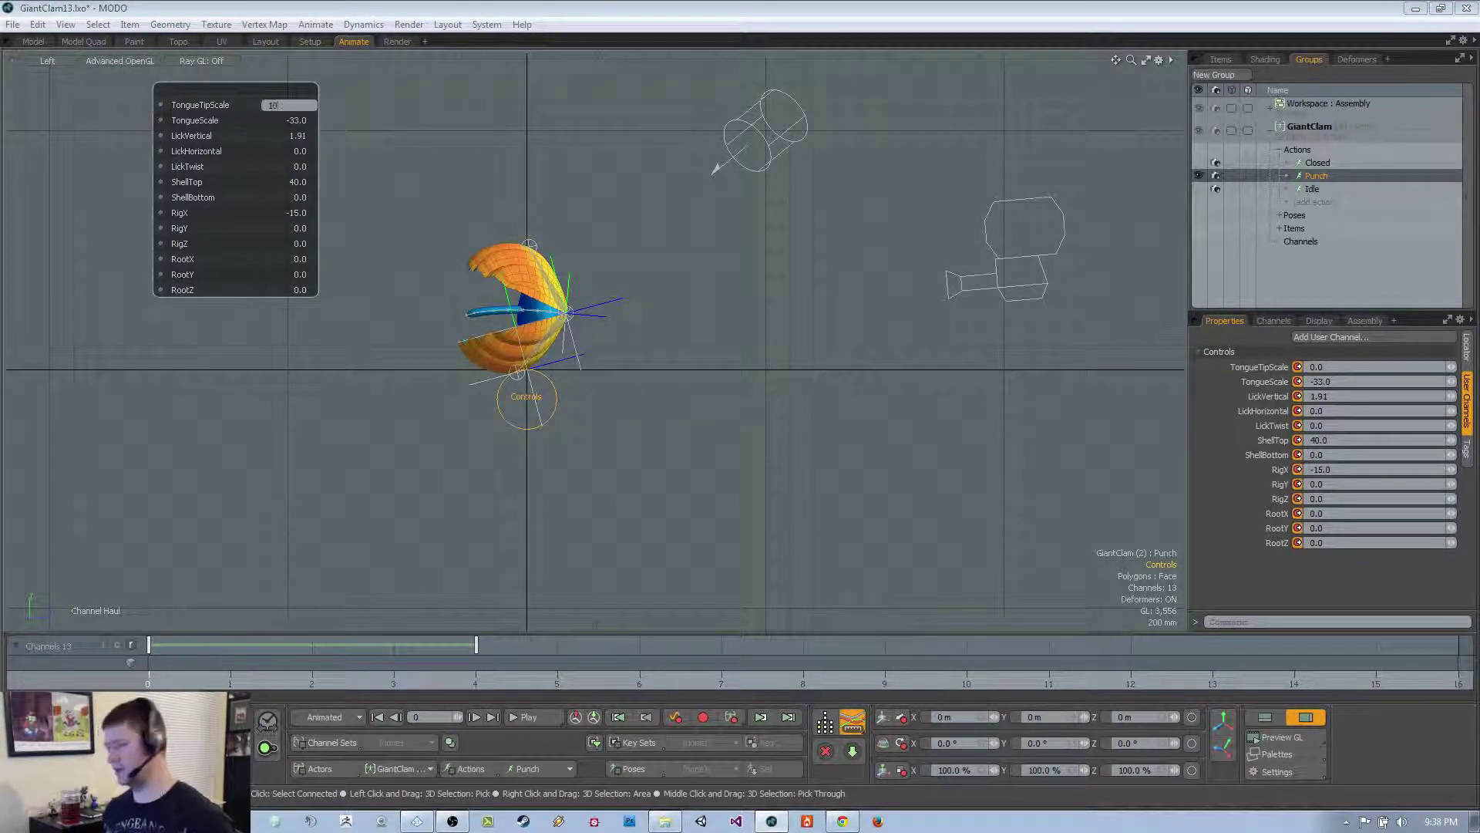
{"action": "left_click", "coordinate": [301, 122]}
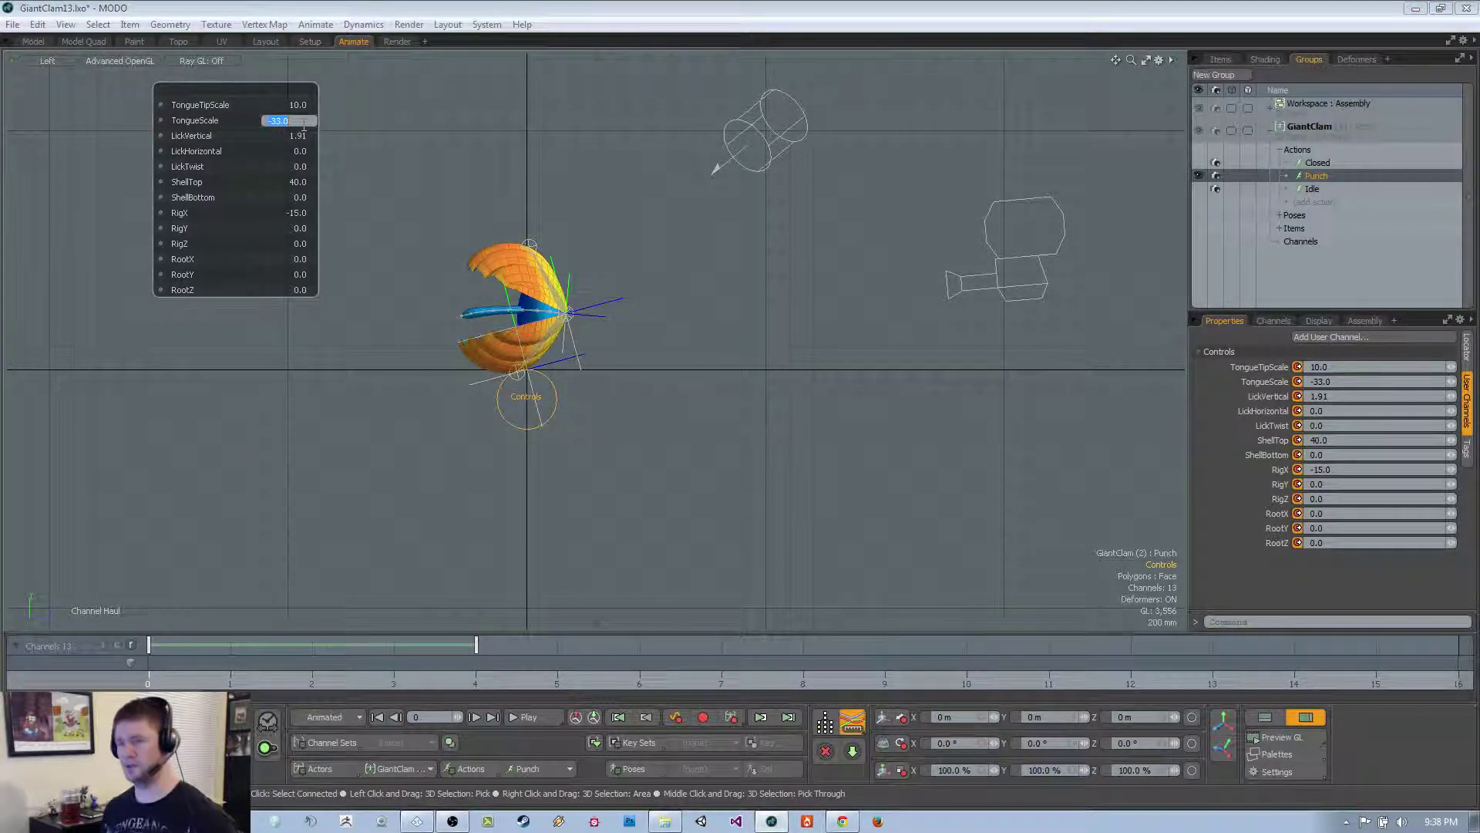
{"action": "type", "text": "10"}
{"action": "key", "text": "Return"}
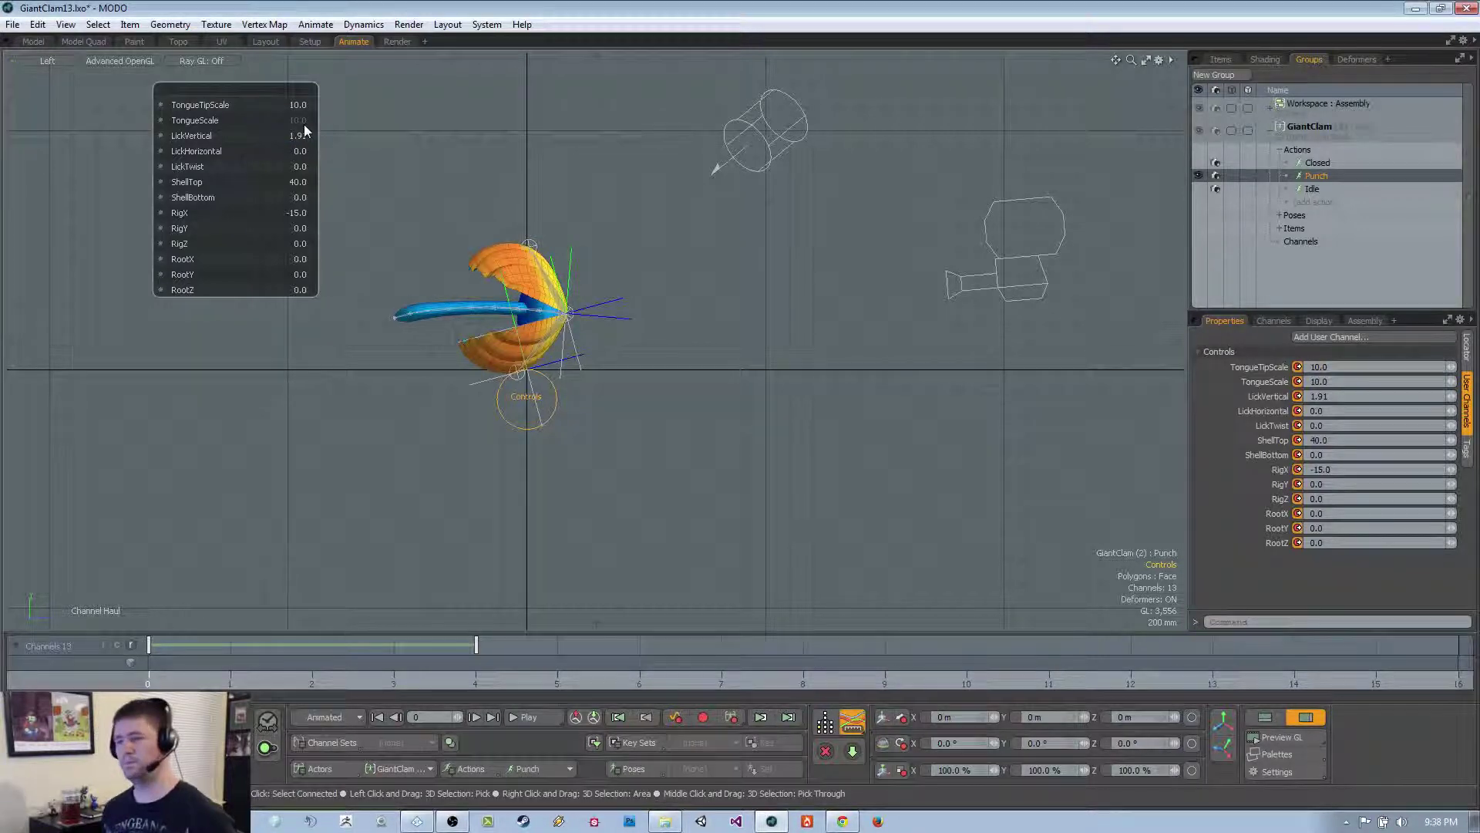
Set the LickTwist channel of the Punch pose to 10
{"action": "left_click", "coordinate": [297, 166]}
{"action": "type", "text": "1"}
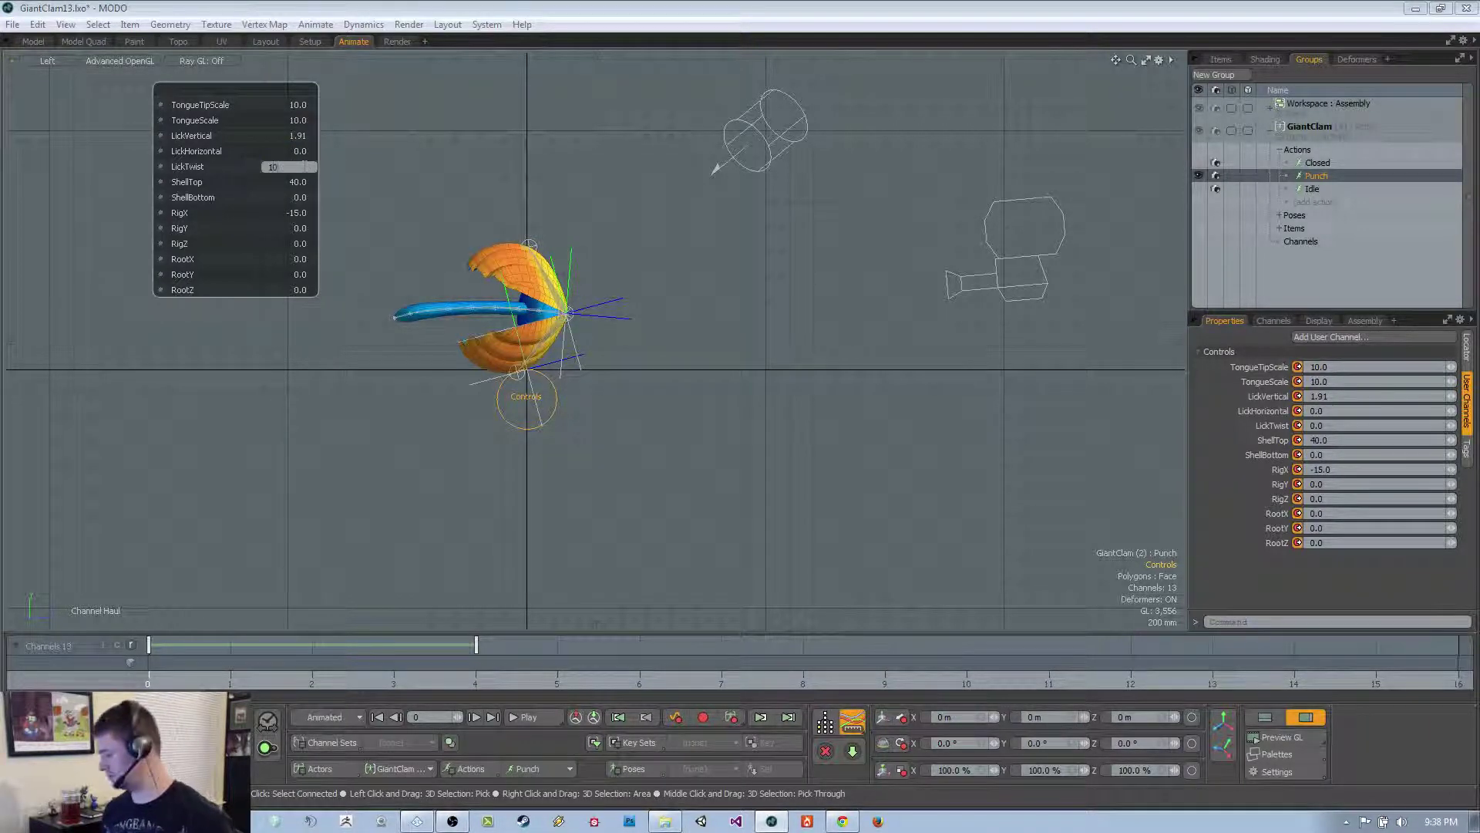
{"action": "type", "text": "0"}
{"action": "key", "text": "Return"}
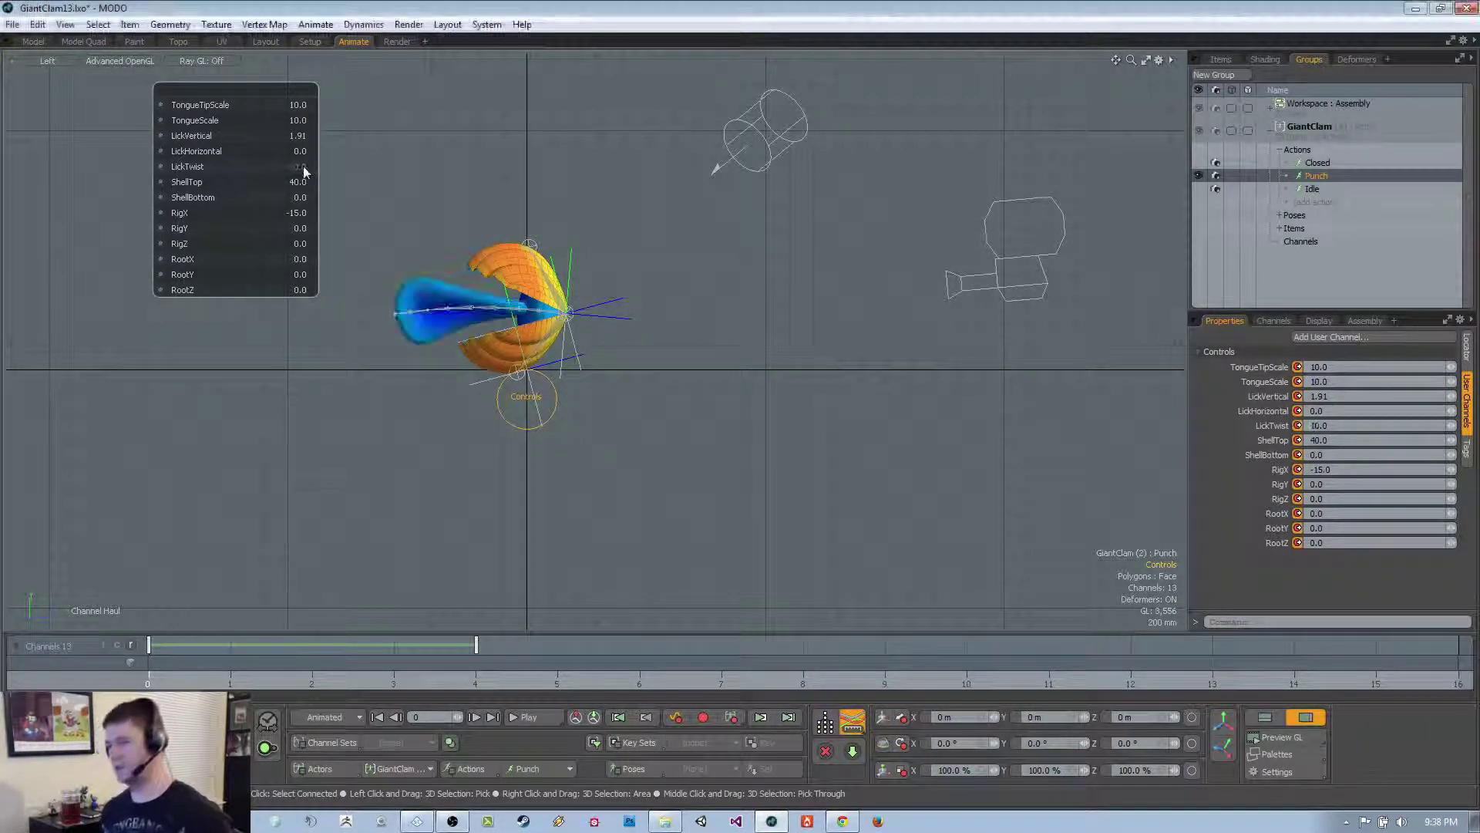
Delete the Punch action's old key at frame 4, key the current pose there instead, and return to frame 0
{"action": "middle_click", "coordinate": [477, 646]}
{"action": "left_click", "coordinate": [478, 646]}
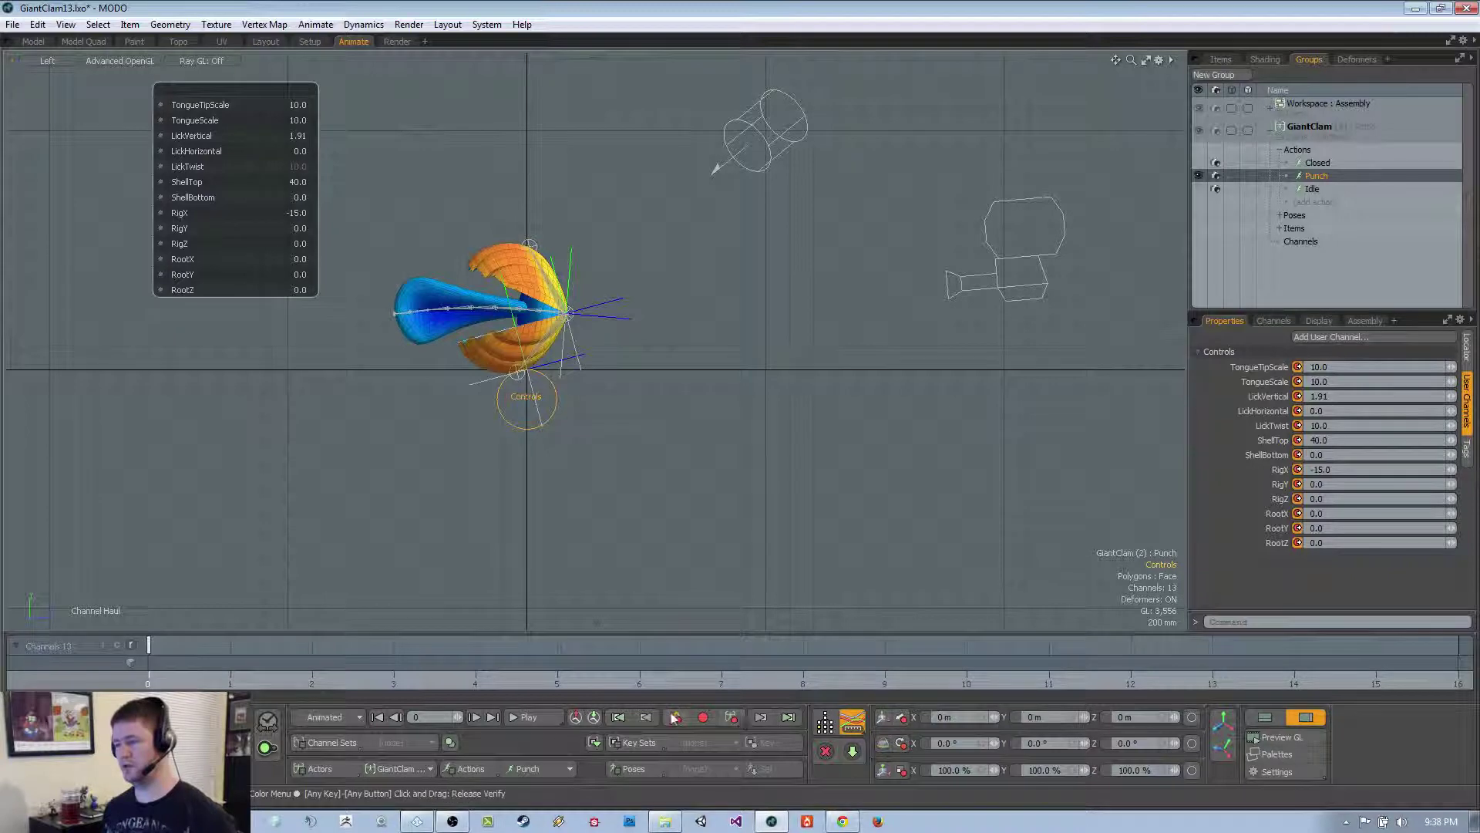
{"action": "left_click", "coordinate": [469, 685]}
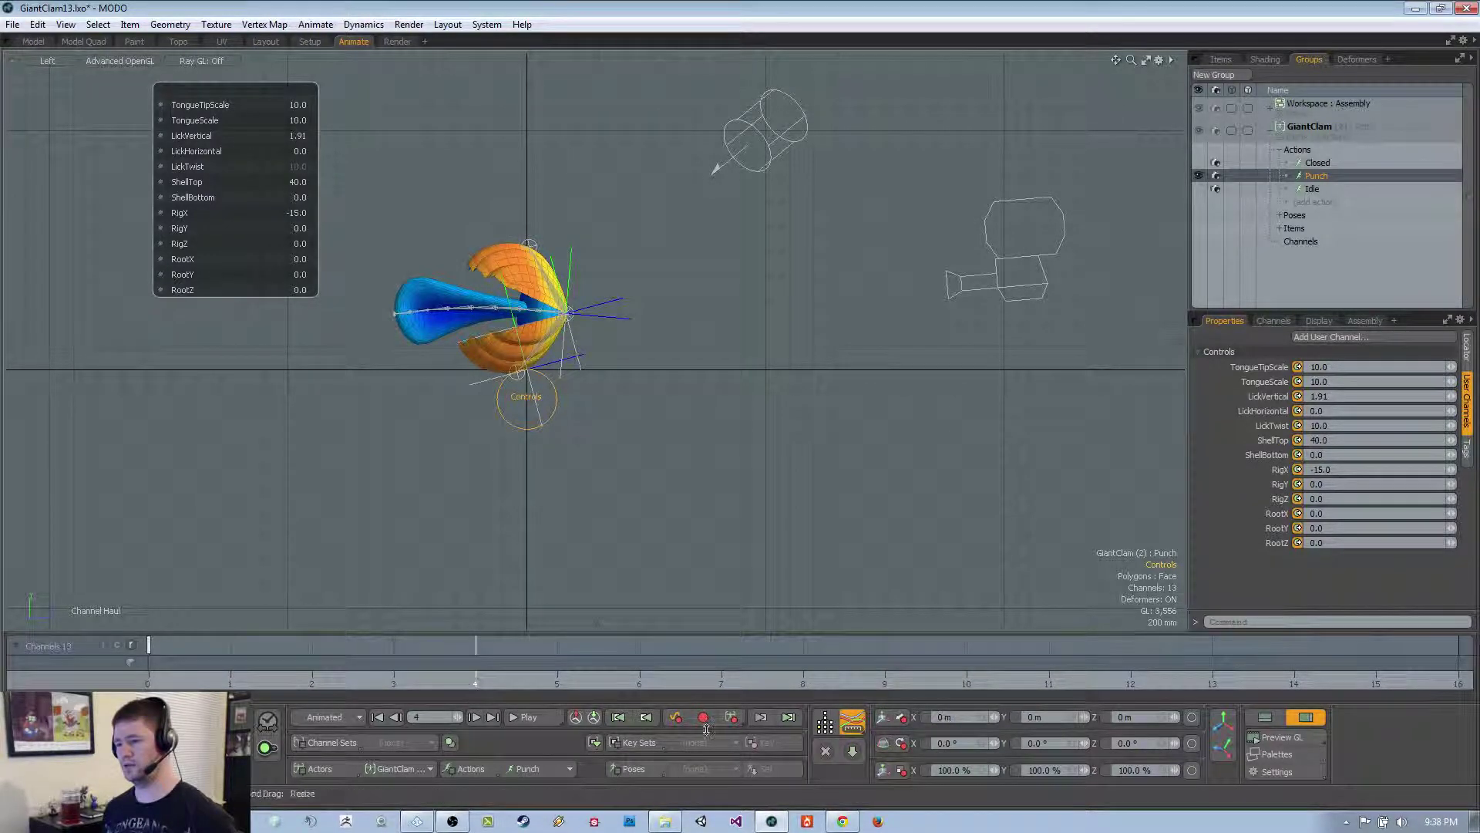
{"action": "left_click", "coordinate": [676, 717]}
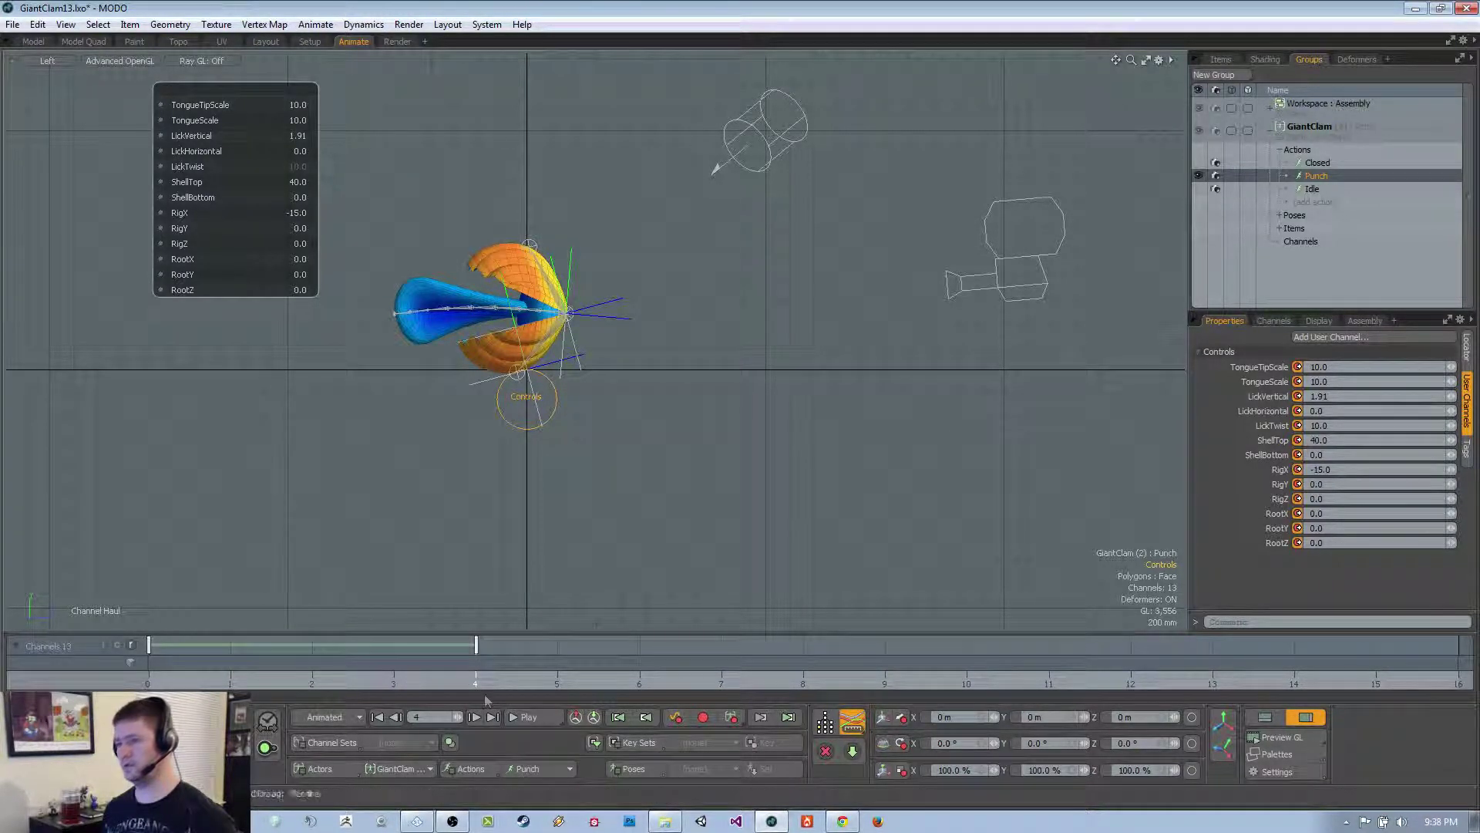
{"action": "left_click", "coordinate": [148, 683]}
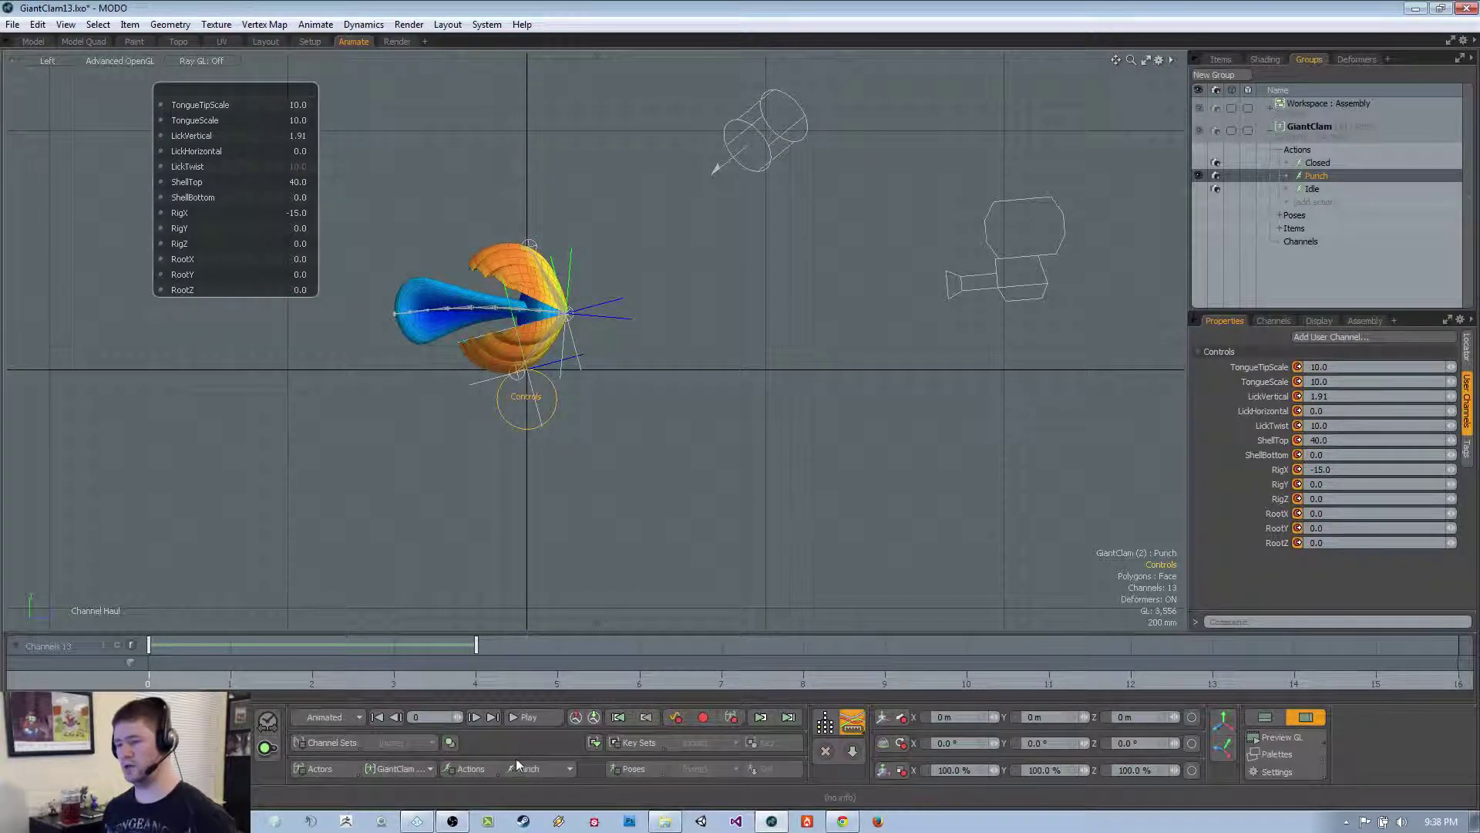
Review the clam's pose in the Closed action and in the Idle action, with the Controls locator deselected
{"action": "left_click", "coordinate": [514, 766]}
{"action": "left_click", "coordinate": [521, 743]}
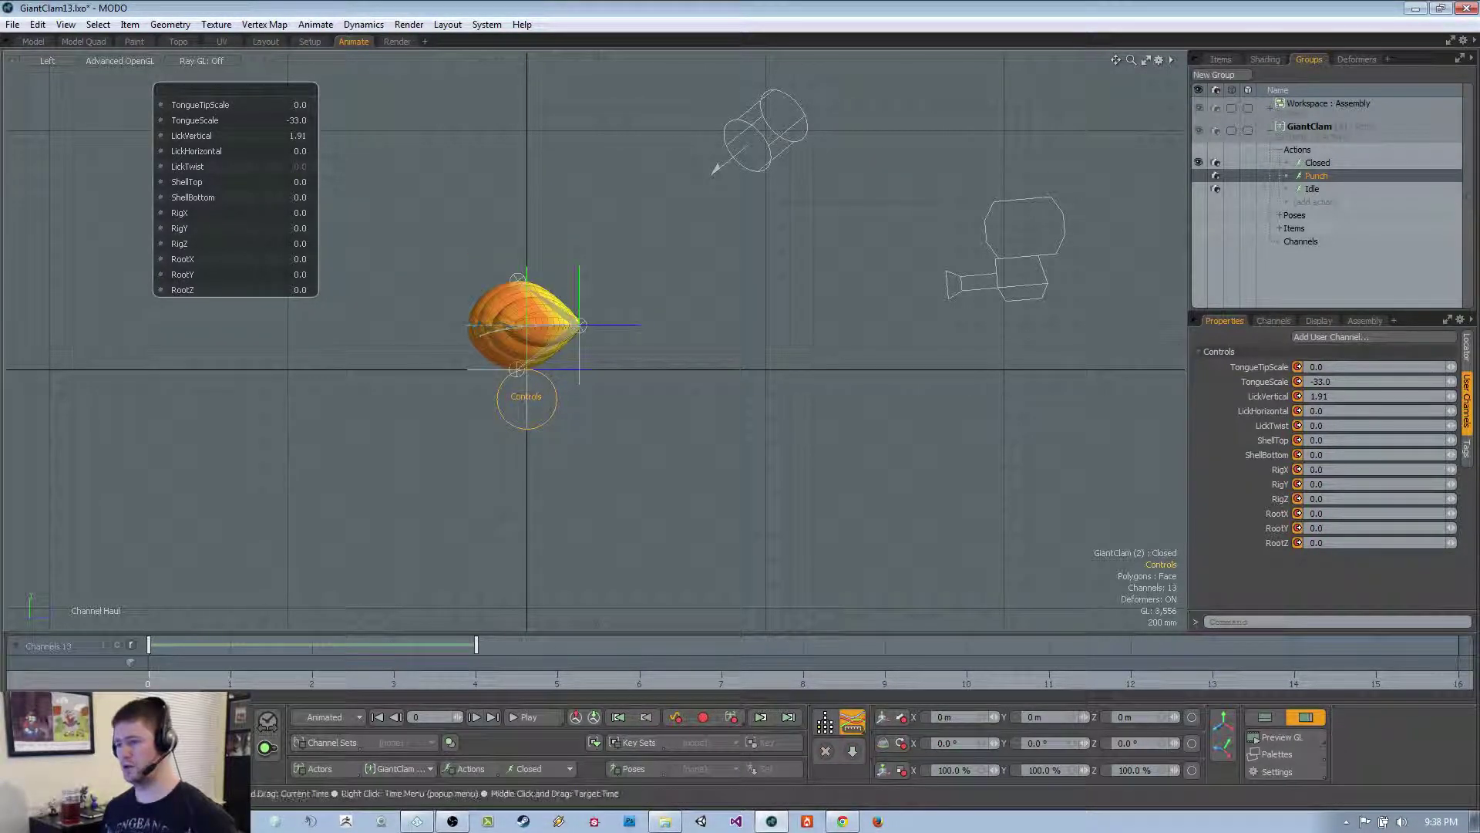
{"action": "left_click", "coordinate": [540, 769]}
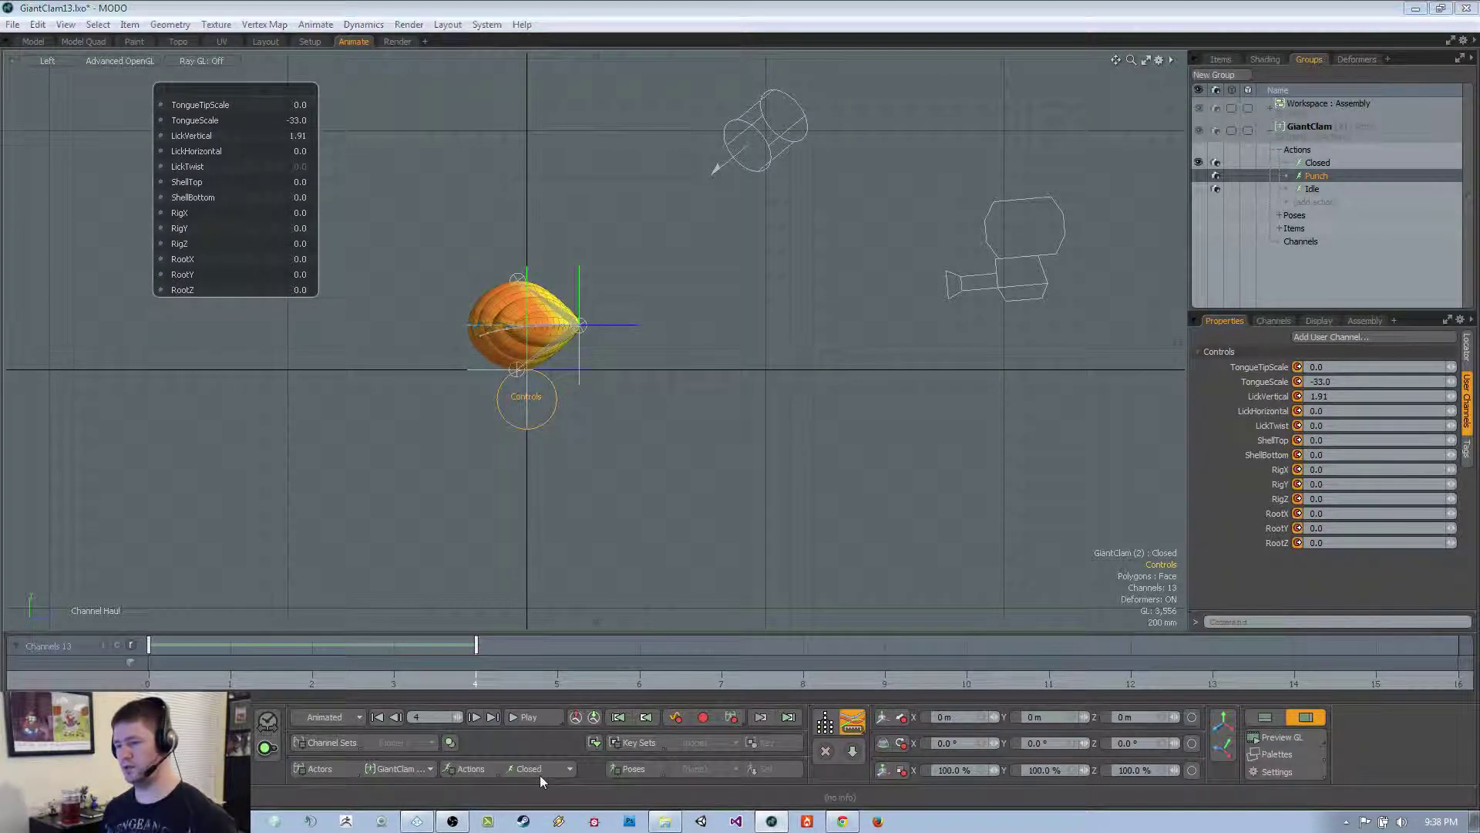
{"action": "left_click", "coordinate": [540, 794]}
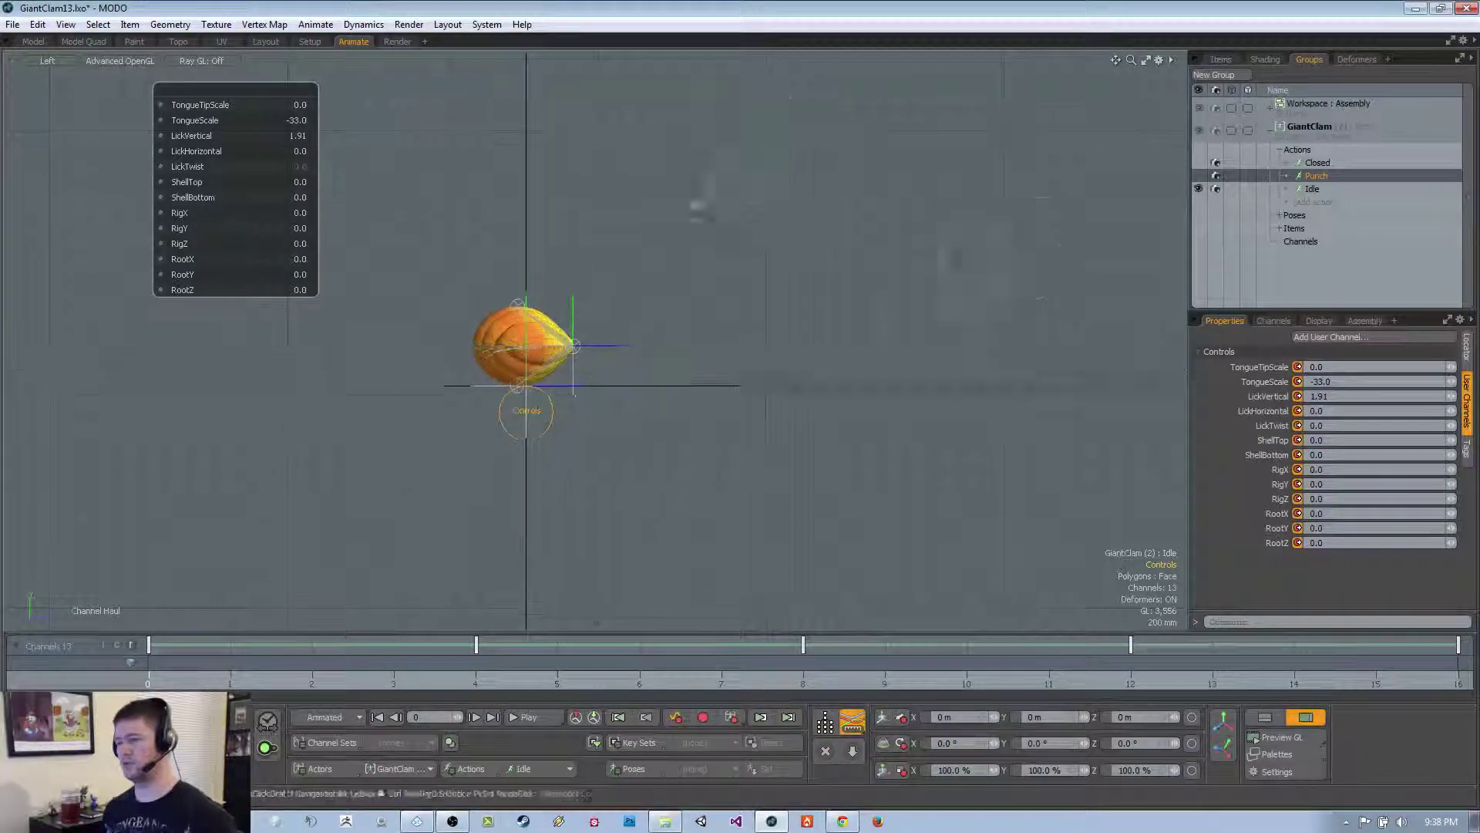
{"action": "left_click", "coordinate": [550, 497]}
{"action": "left_click_drag", "start_coordinate": [550, 496], "coordinate": [622, 444], "text": "alt"}
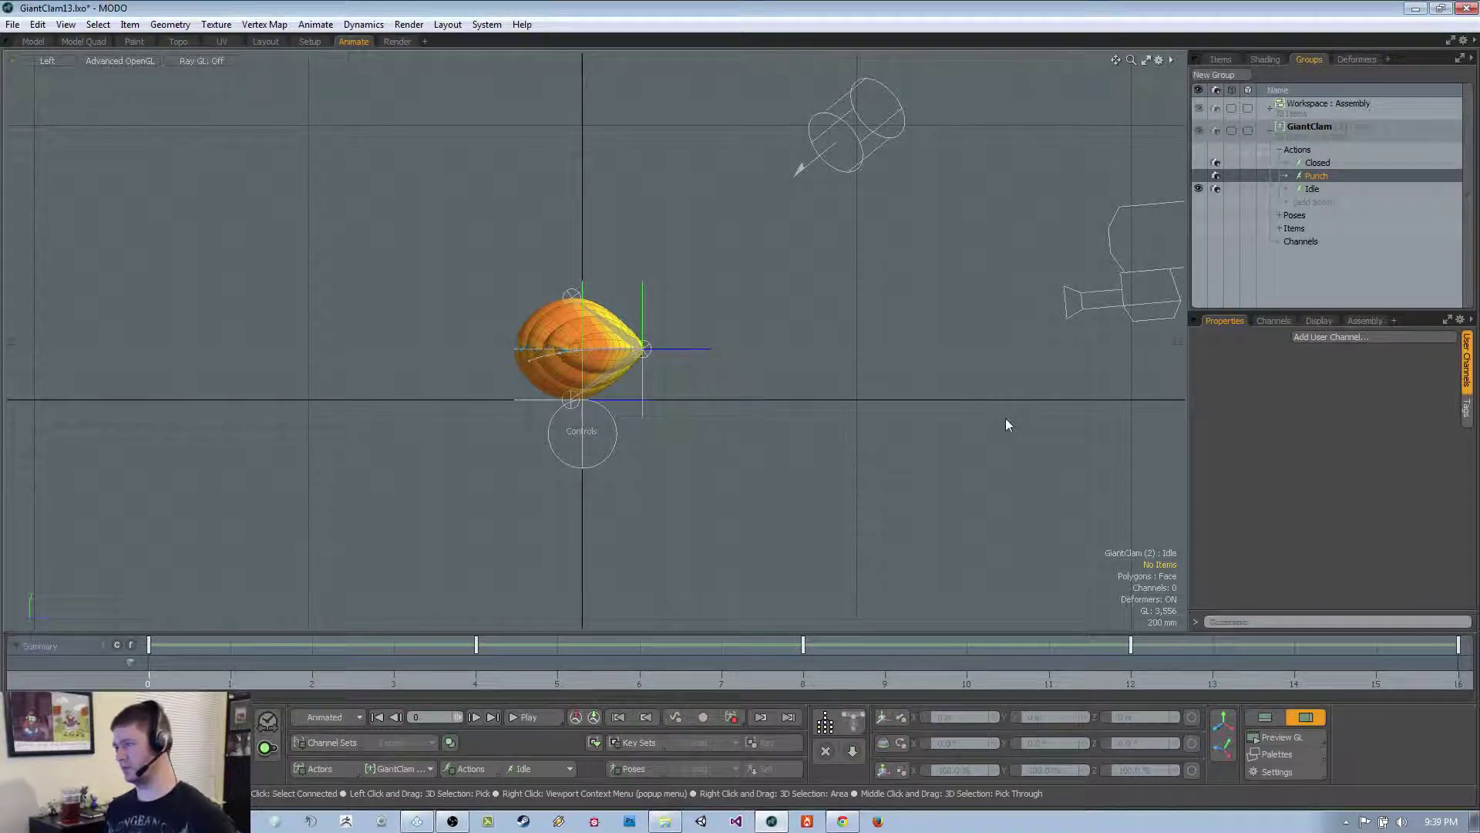
{"action": "left_click_drag", "start_coordinate": [587, 425], "coordinate": [844, 409], "text": "alt+shift"}
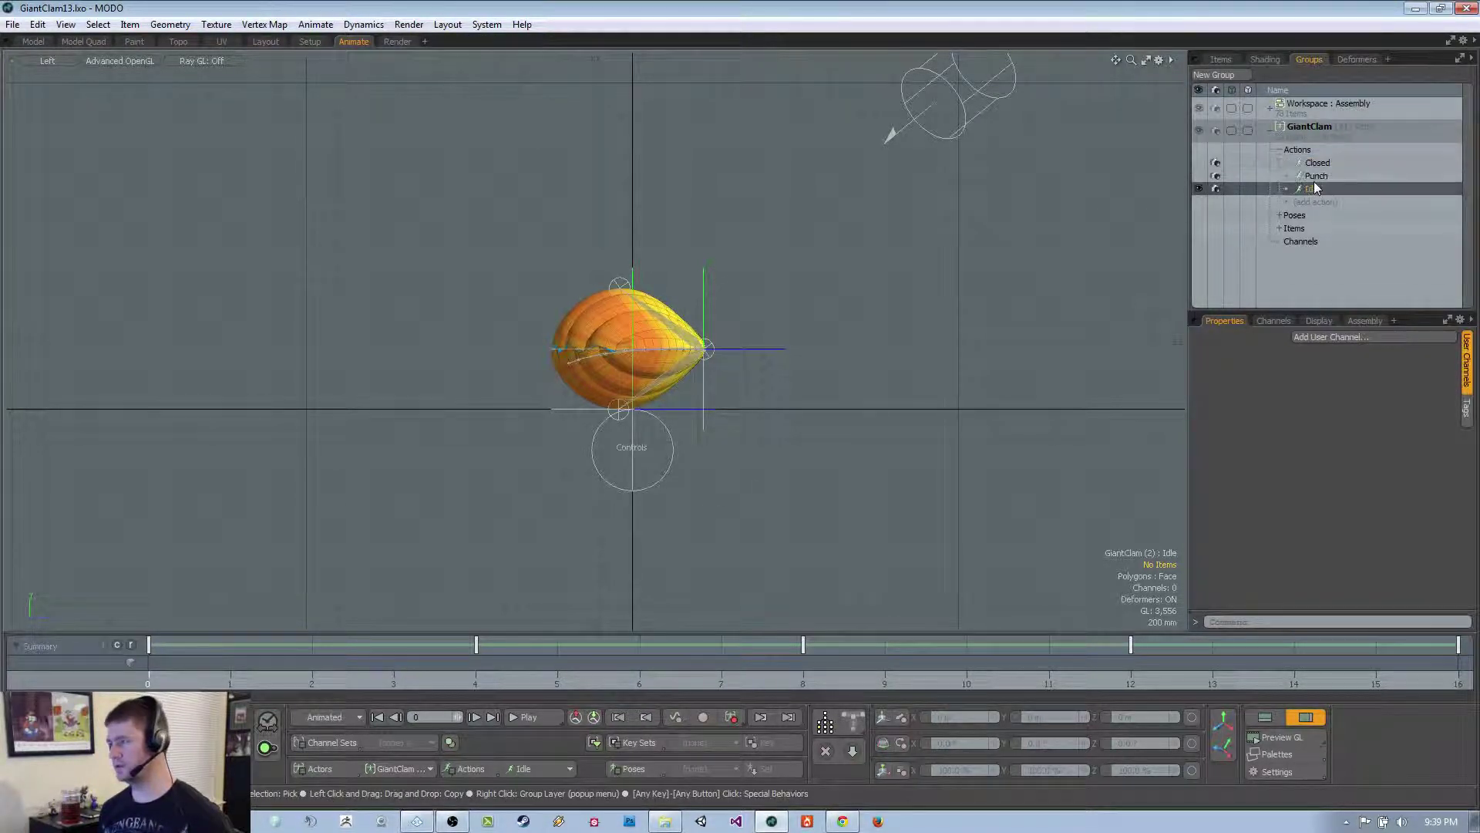
Activate the Punch action, duplicate it and rename the copy LickSpinY
{"action": "left_click", "coordinate": [538, 781]}
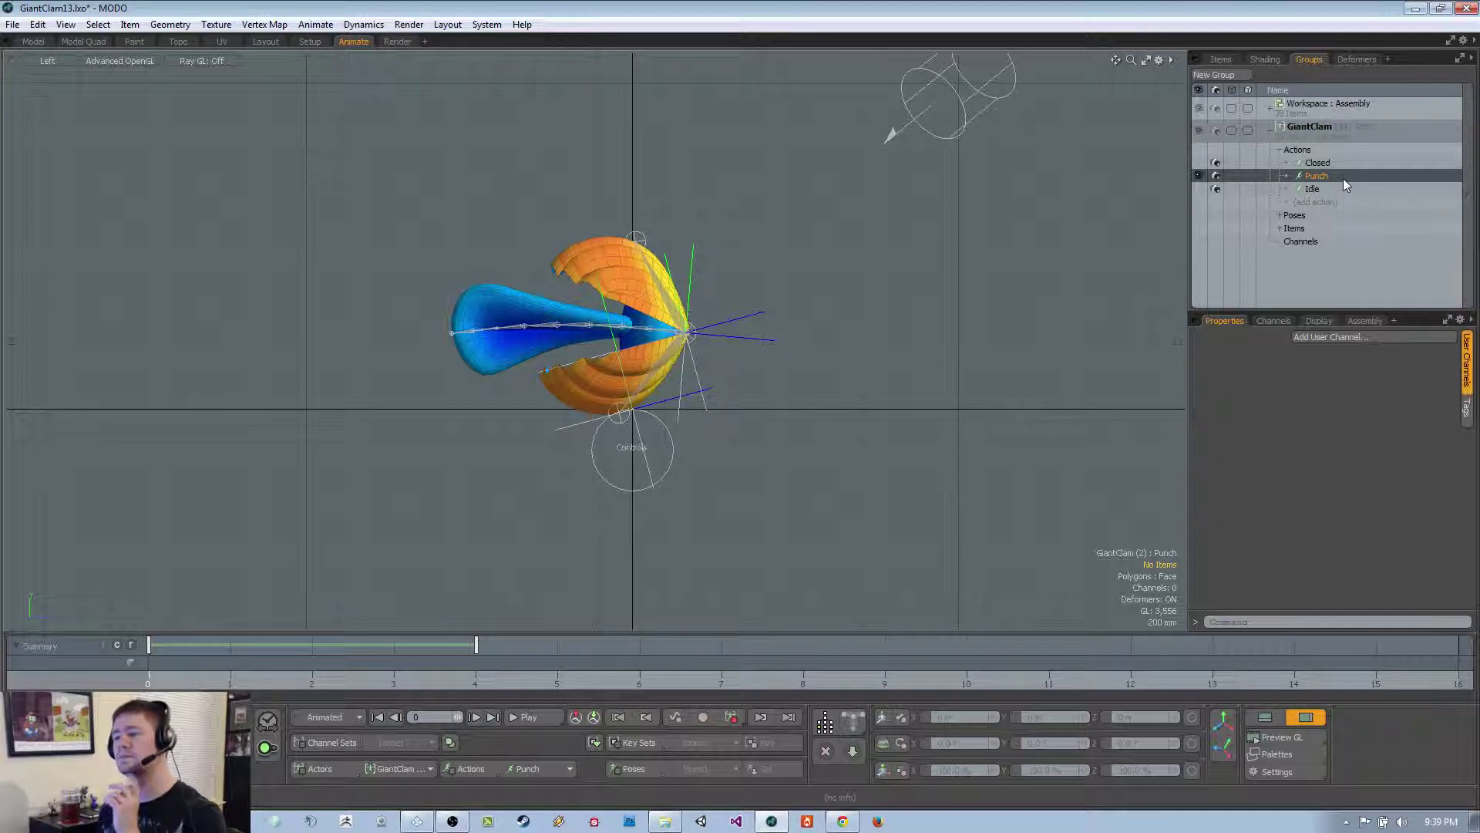
{"action": "key", "text": "ctrl+d"}
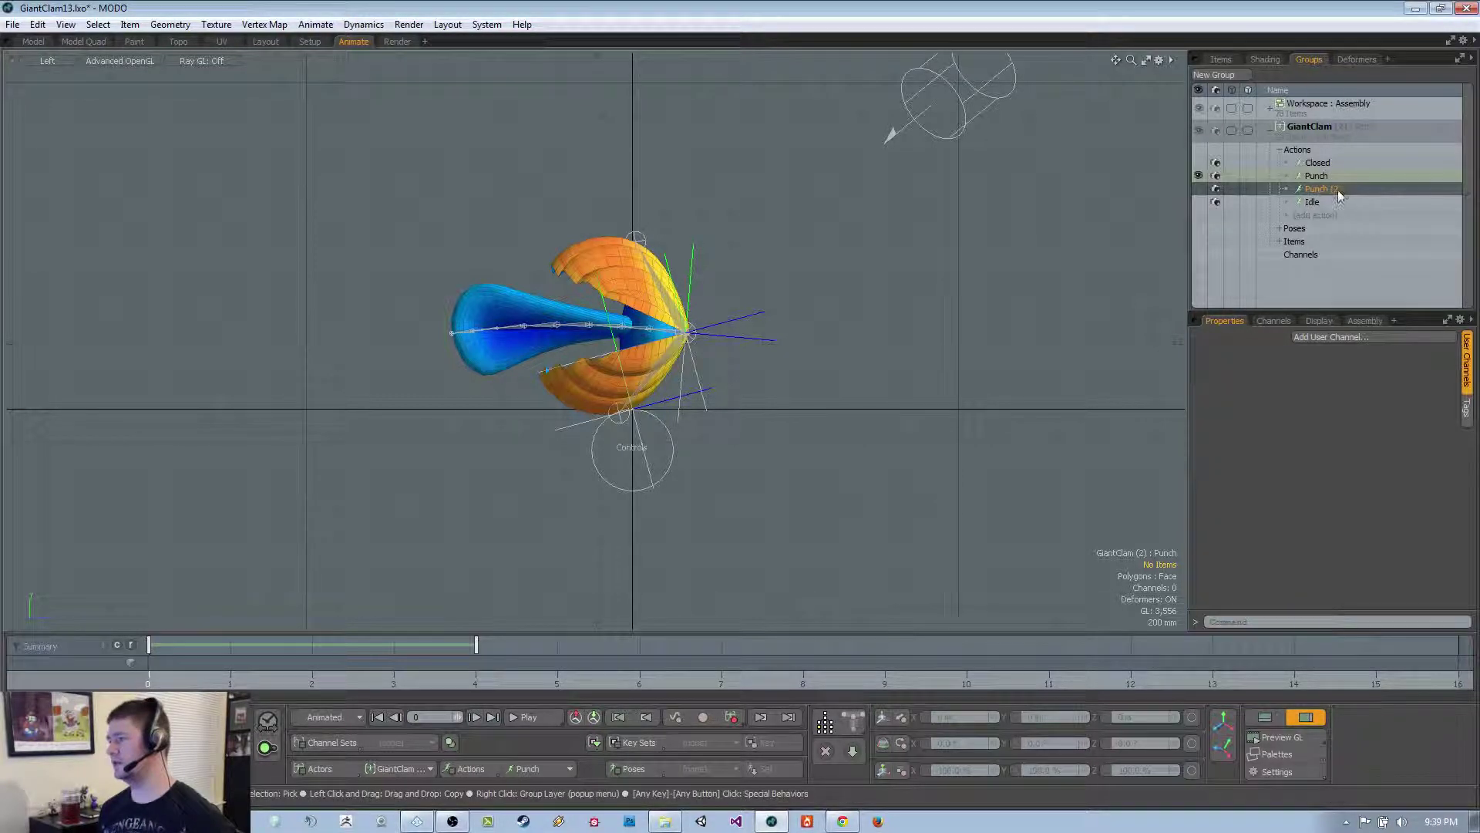
{"action": "double_click", "coordinate": [1330, 190]}
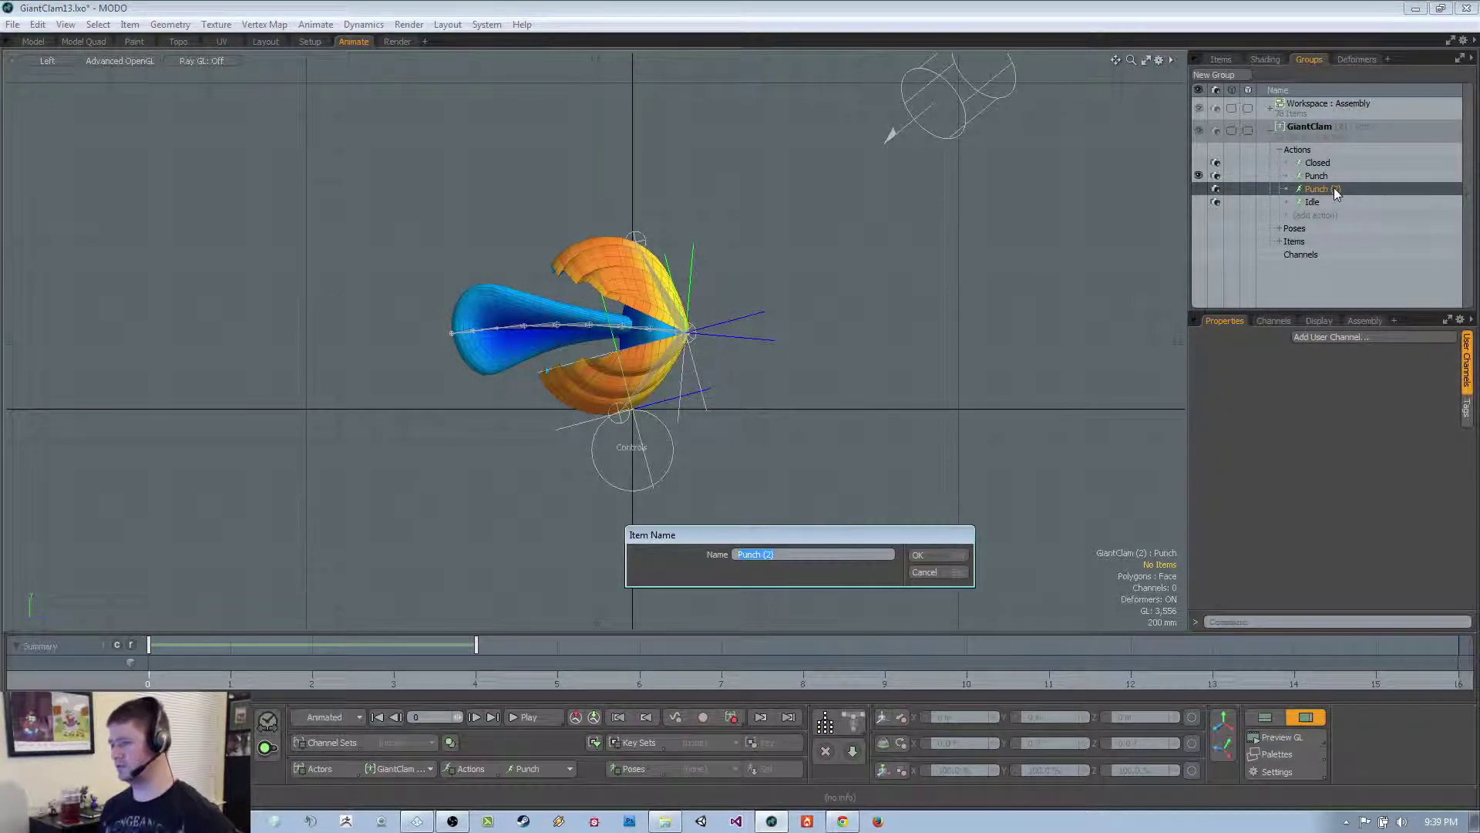
{"action": "type", "text": "Lik"}
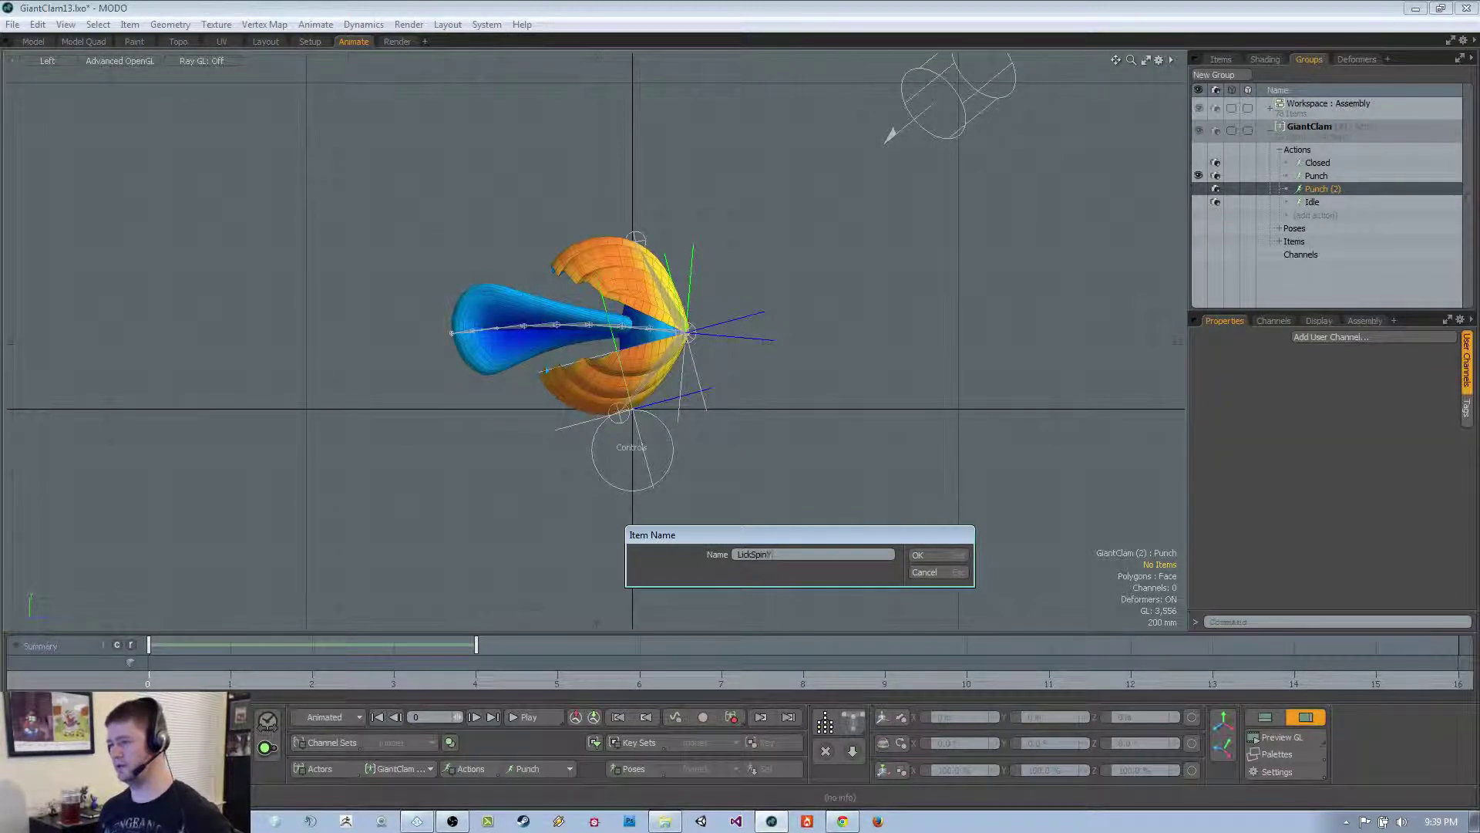
{"action": "type", "text": "Y"}
{"action": "key", "text": "Return"}
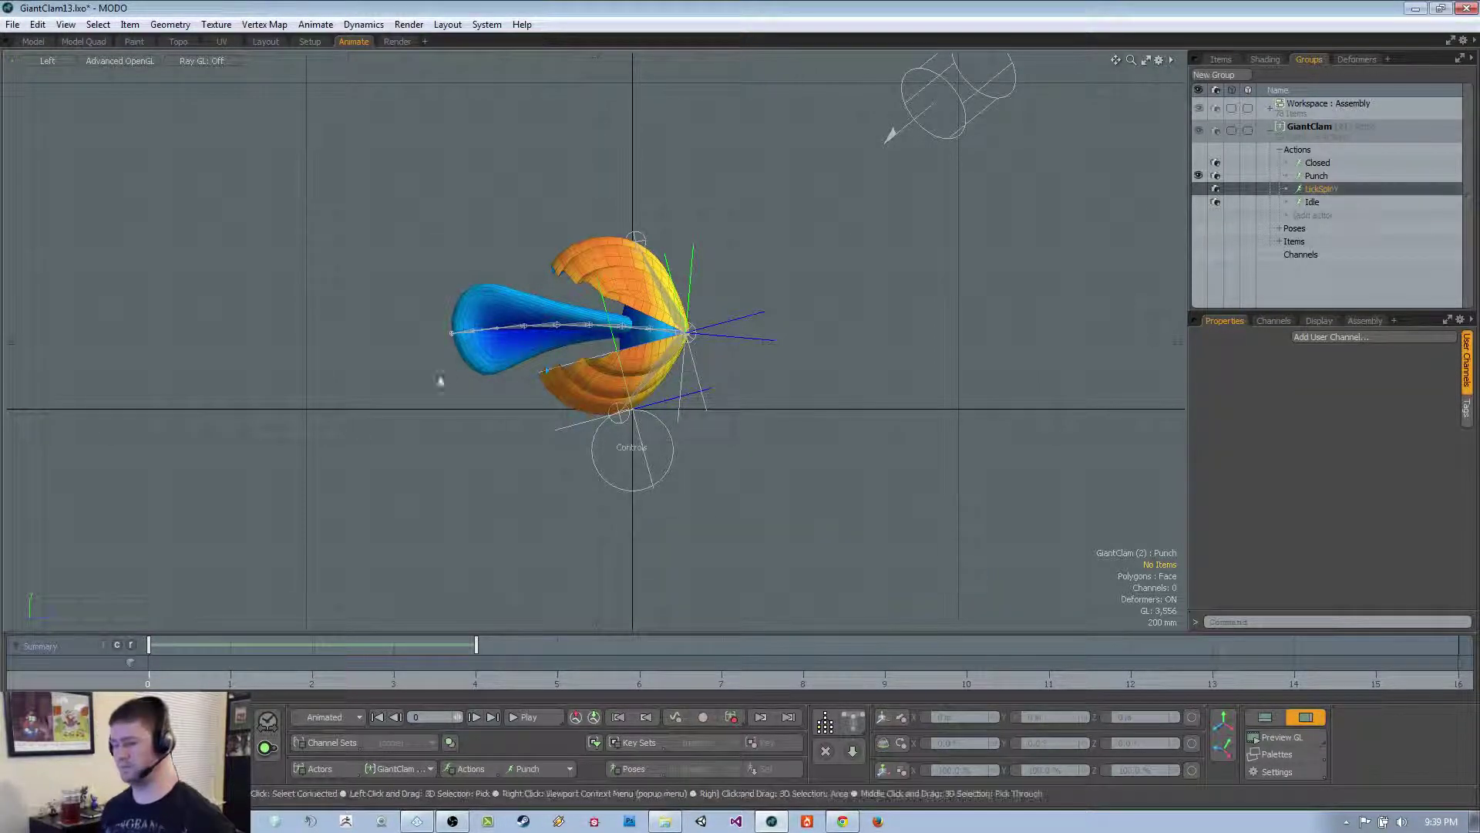
Delete the pose key at frame 4 and set the Controls locator's RigX channel to 0 at frame 0
{"action": "left_click", "coordinate": [477, 645]}
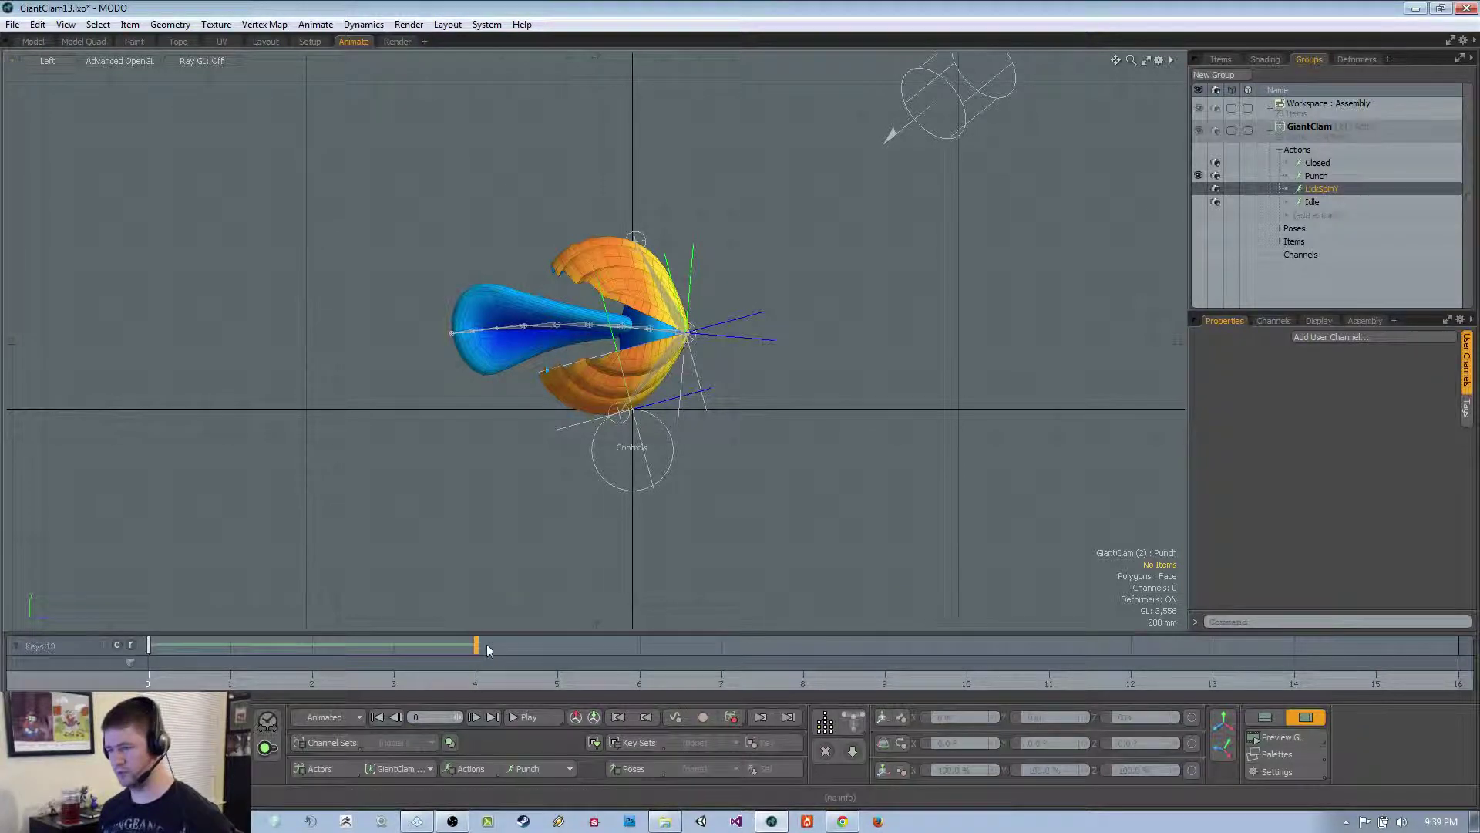
{"action": "key", "text": "Delete"}
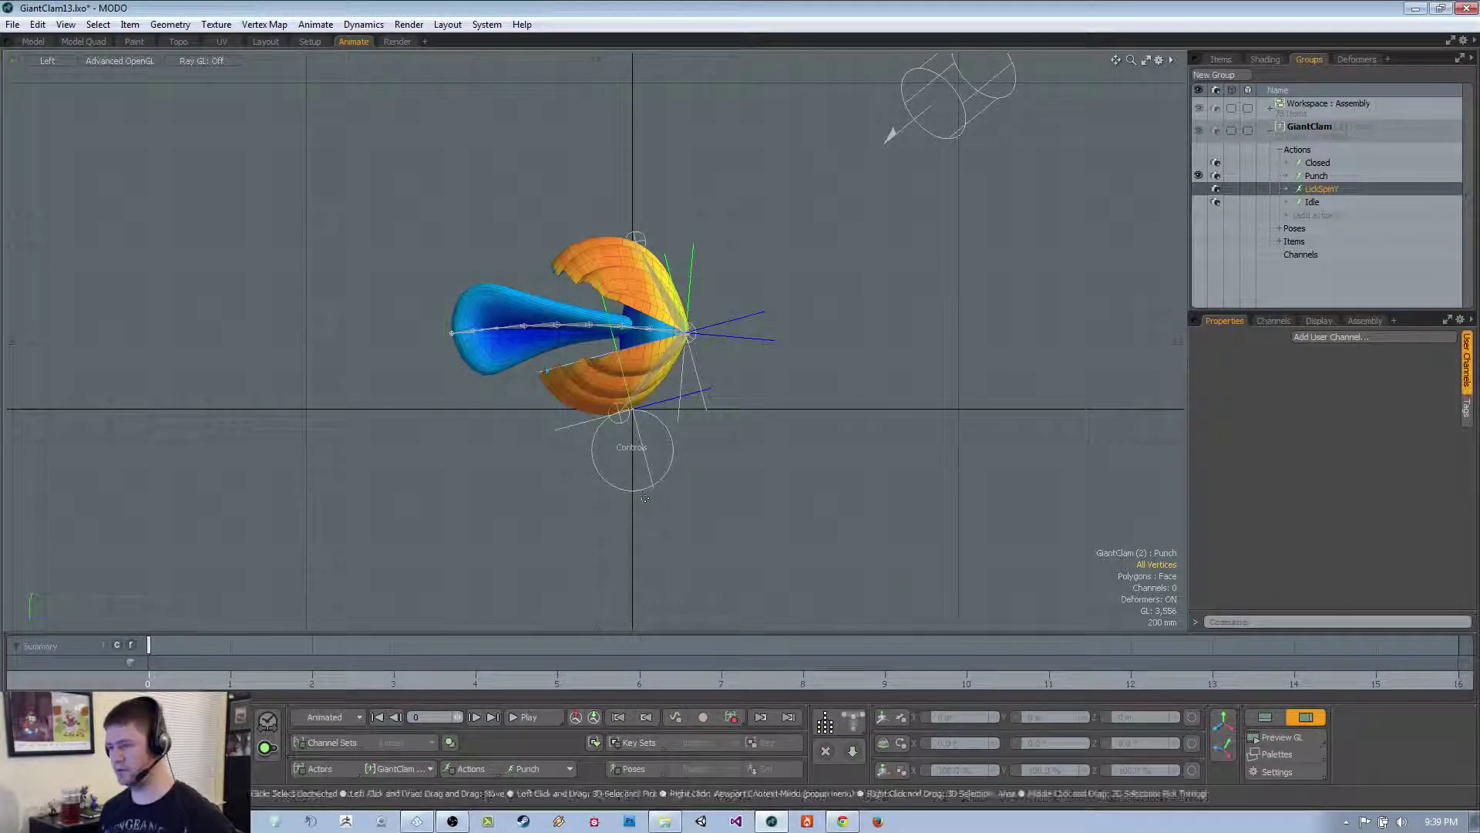
{"action": "left_click", "coordinate": [627, 491]}
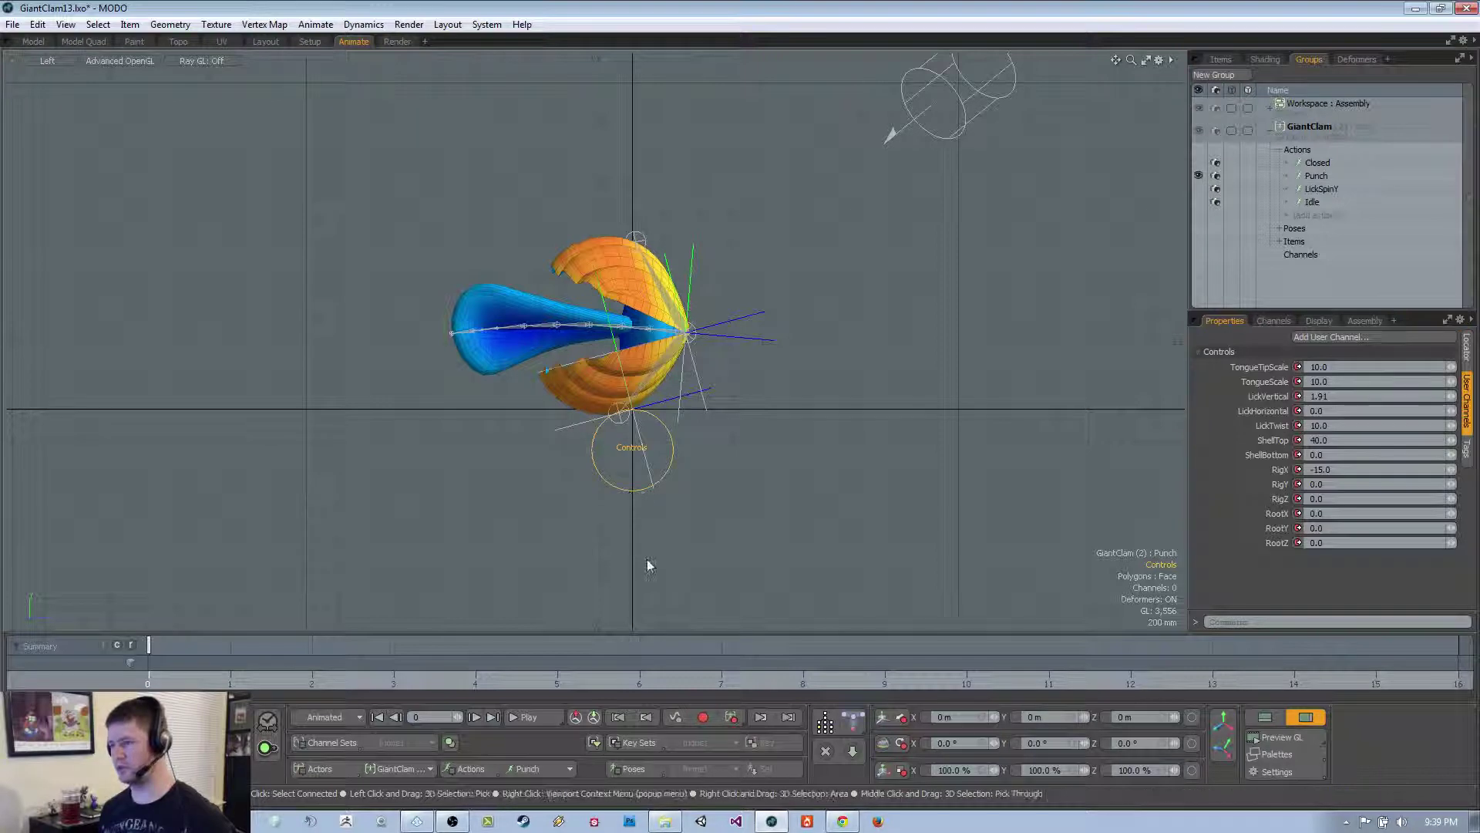
{"action": "left_click", "coordinate": [654, 521]}
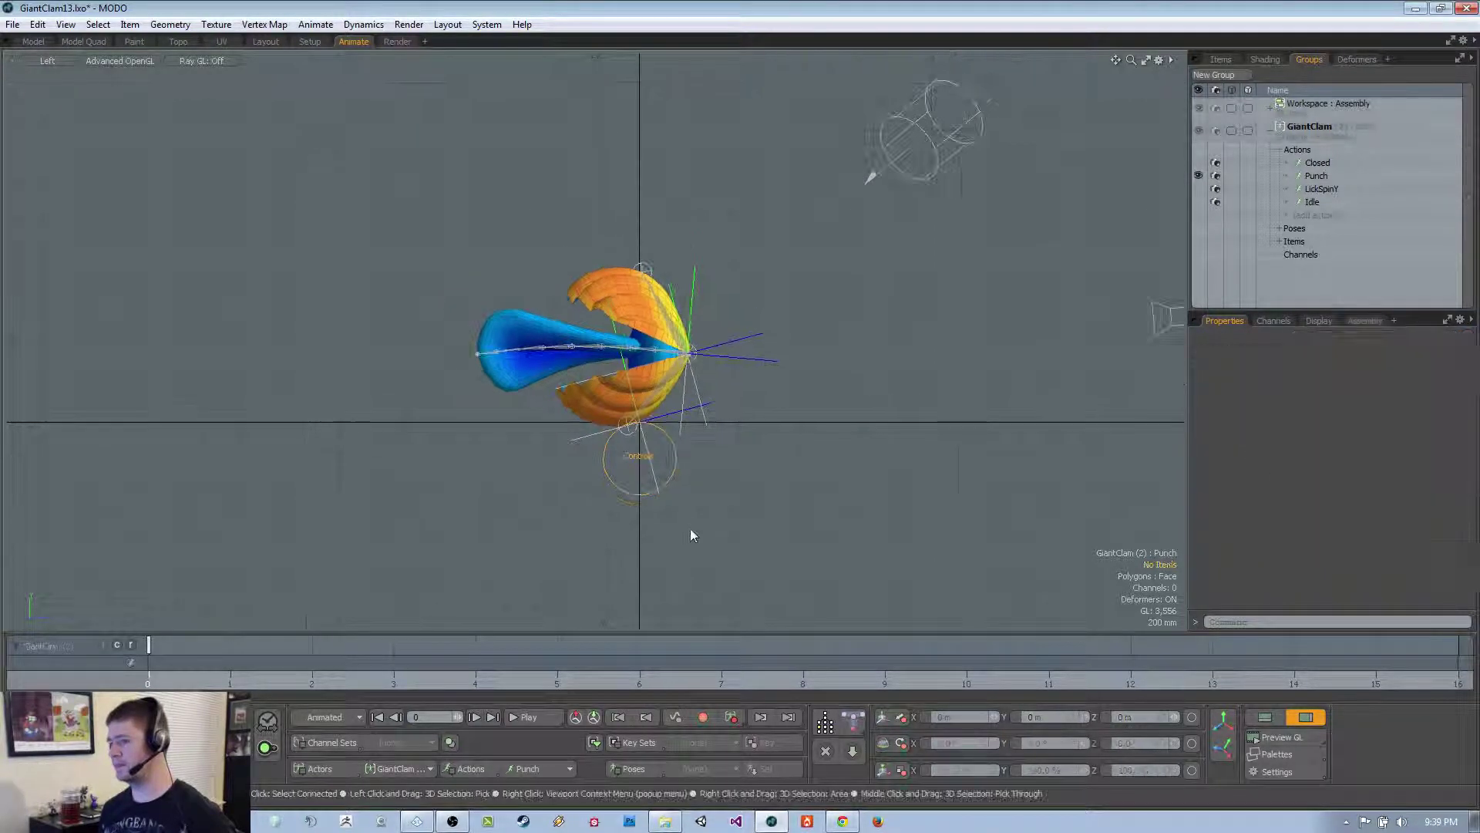
{"action": "left_click", "coordinate": [663, 487]}
{"action": "left_click", "coordinate": [296, 213]}
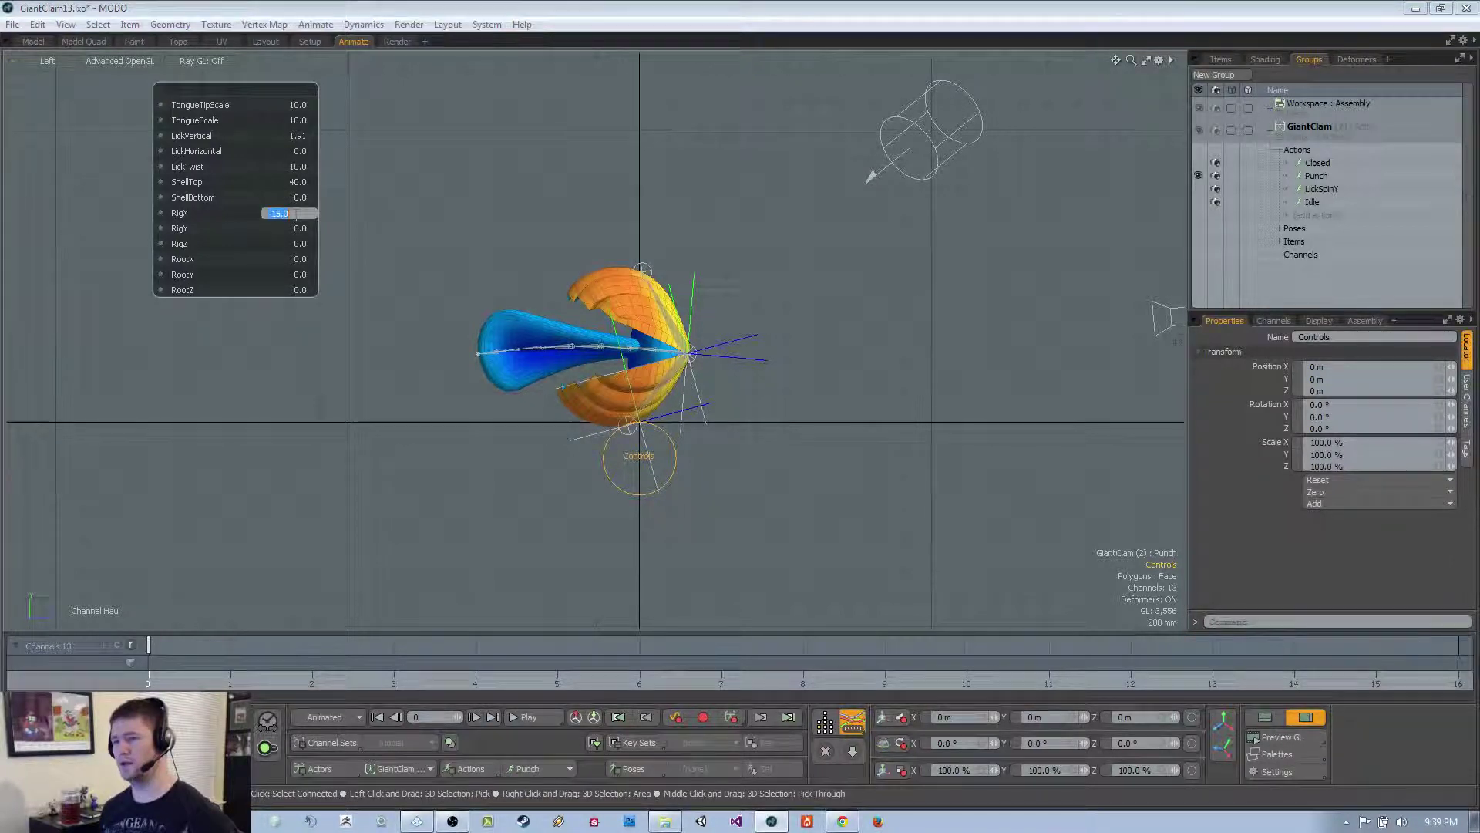
{"action": "type", "text": "0"}
{"action": "key", "text": "Return"}
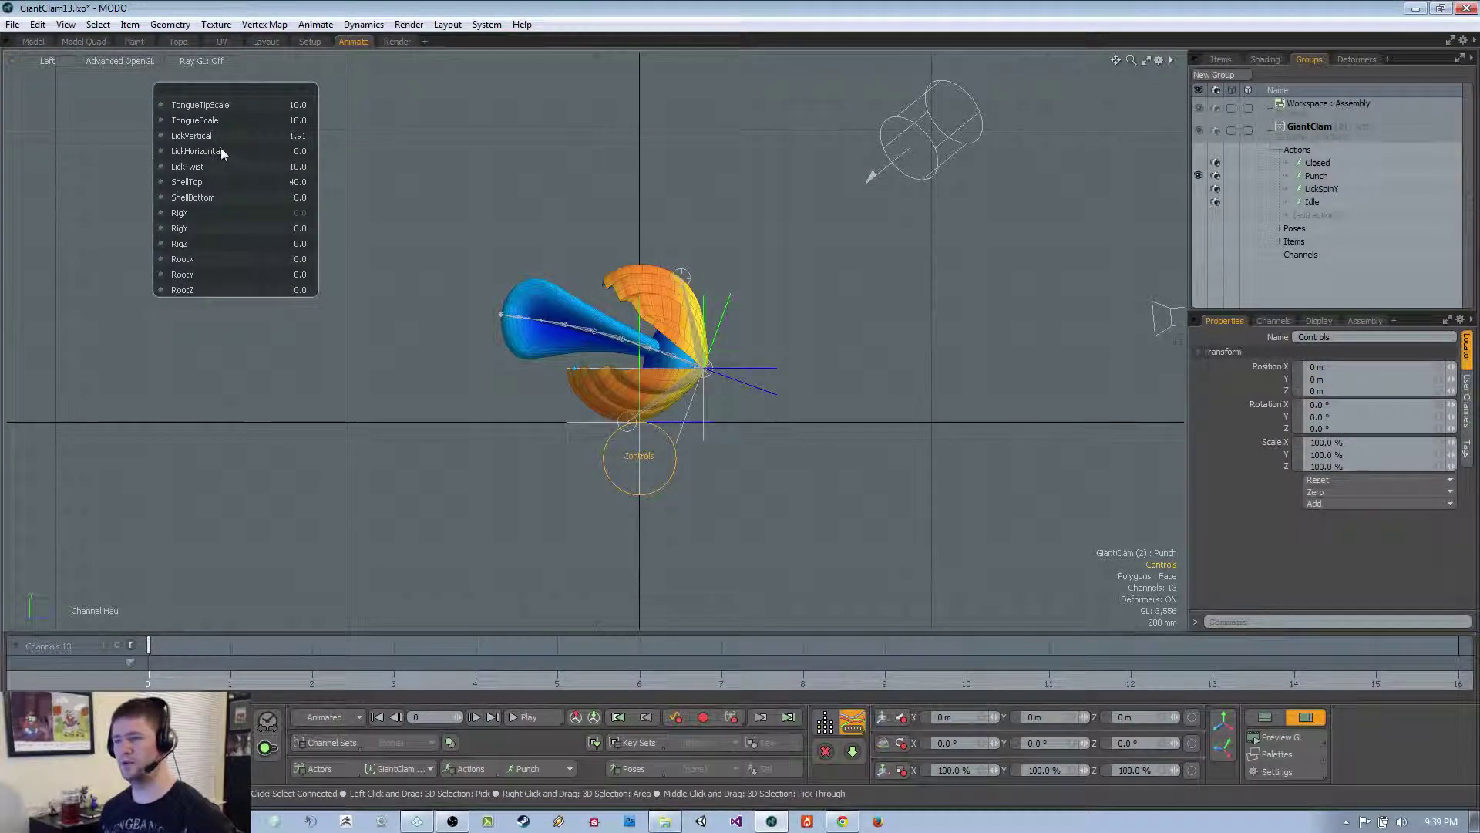
Set the LickTwist channel of the Controls locator to 0
{"action": "scroll", "coordinate": [516, 352], "scroll_direction": "up", "scroll_amount": 3}
{"action": "left_click_drag", "start_coordinate": [517, 351], "coordinate": [464, 360], "text": "alt"}
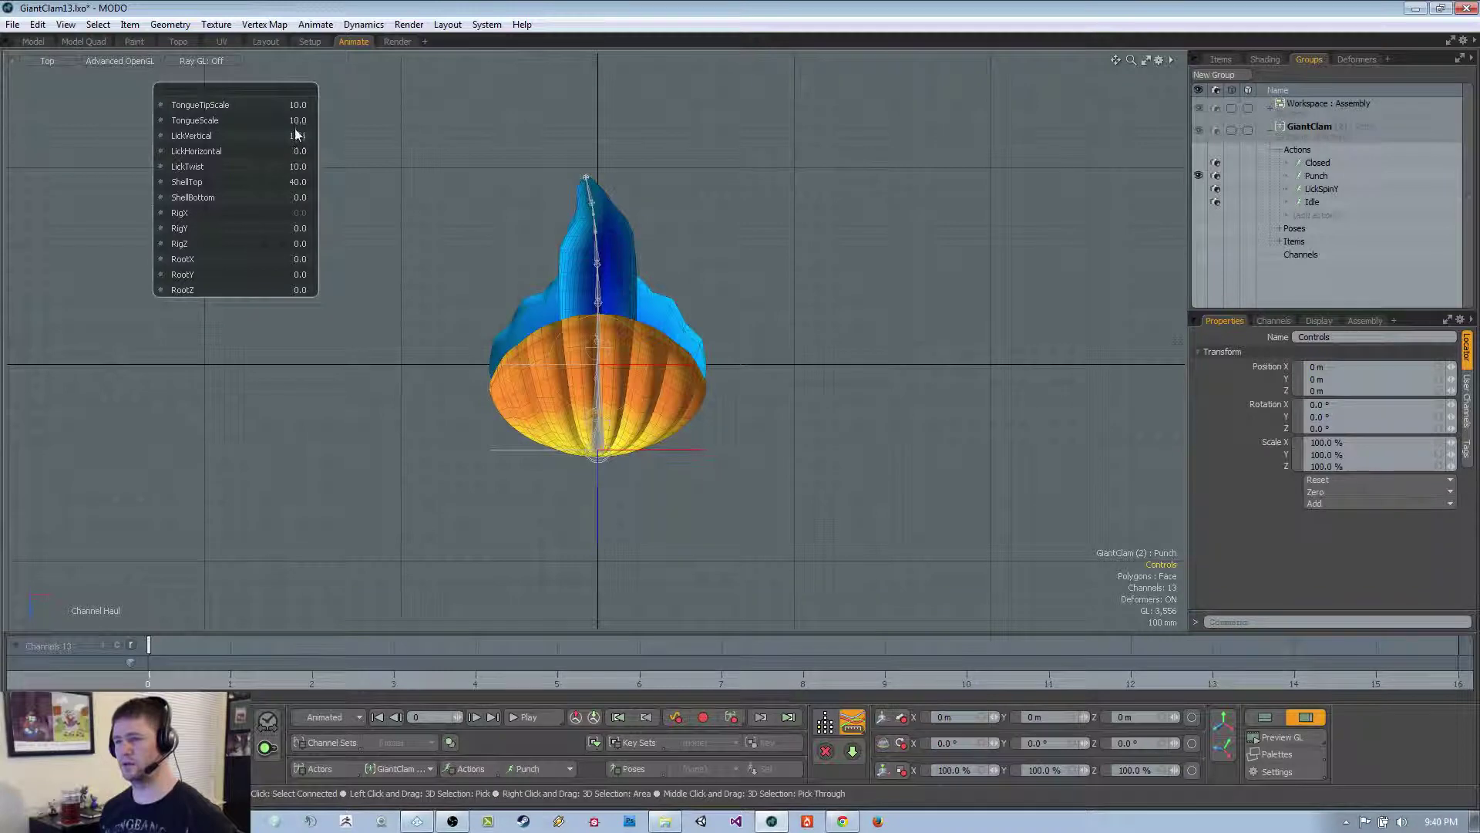
{"action": "left_click", "coordinate": [298, 167]}
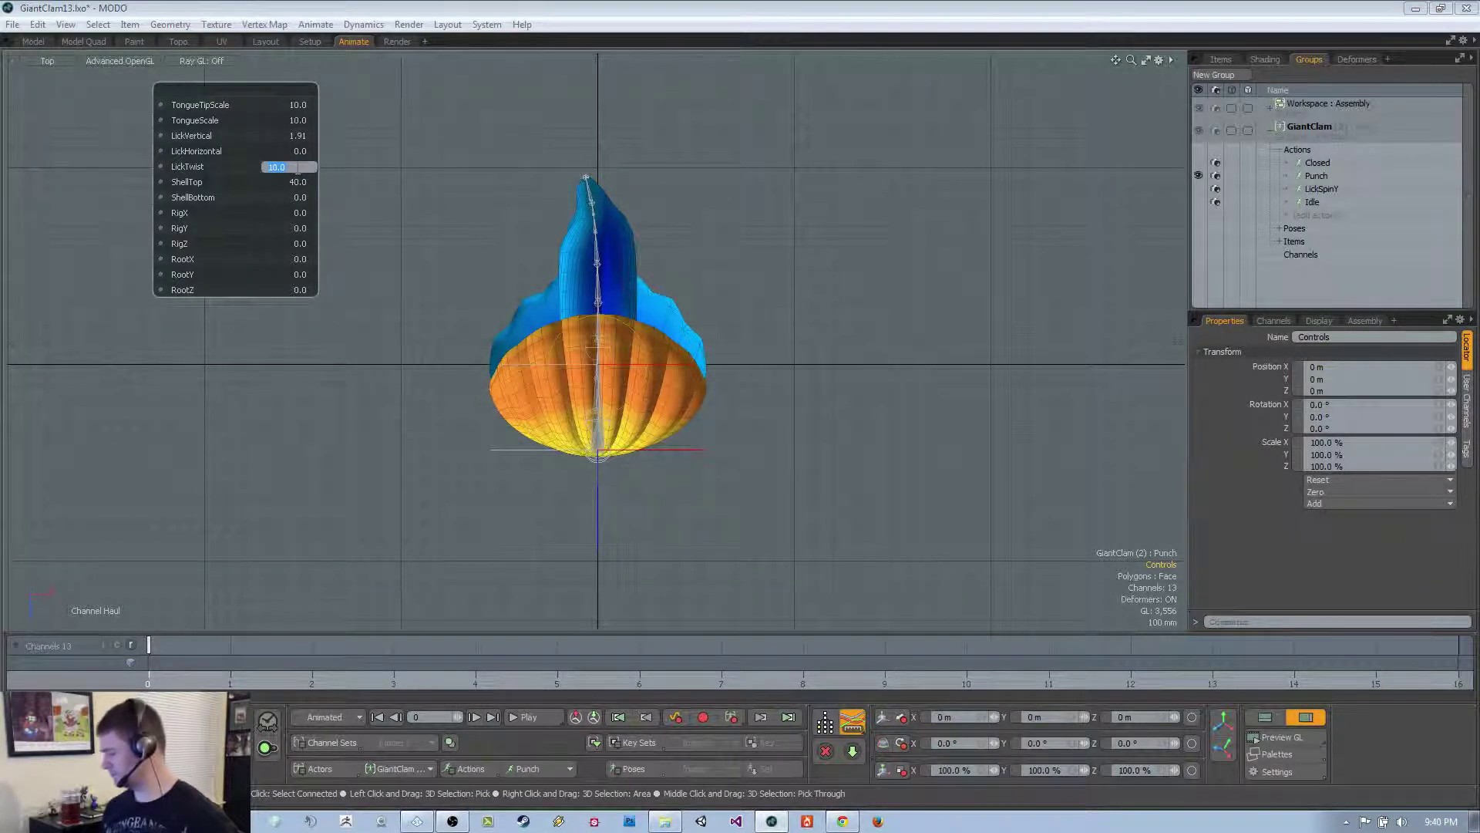
{"action": "type", "text": "0"}
{"action": "key", "text": "Return"}
Set the ShellTop channel of the Controls locator to 20 so the shell closes partway
{"action": "left_click_drag", "start_coordinate": [420, 255], "coordinate": [576, 377], "text": "ctrl+alt"}
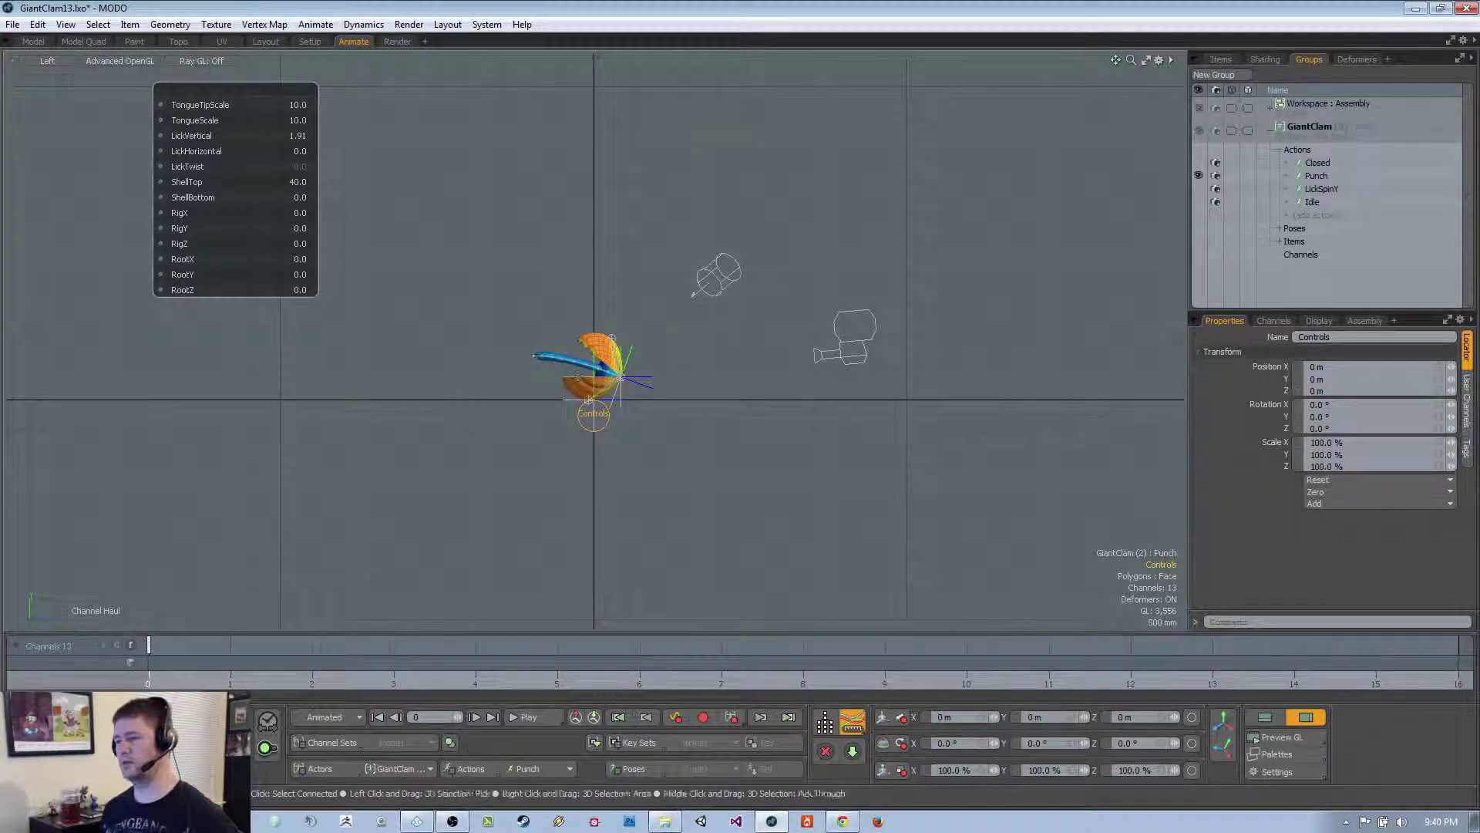
{"action": "left_click", "coordinate": [297, 182]}
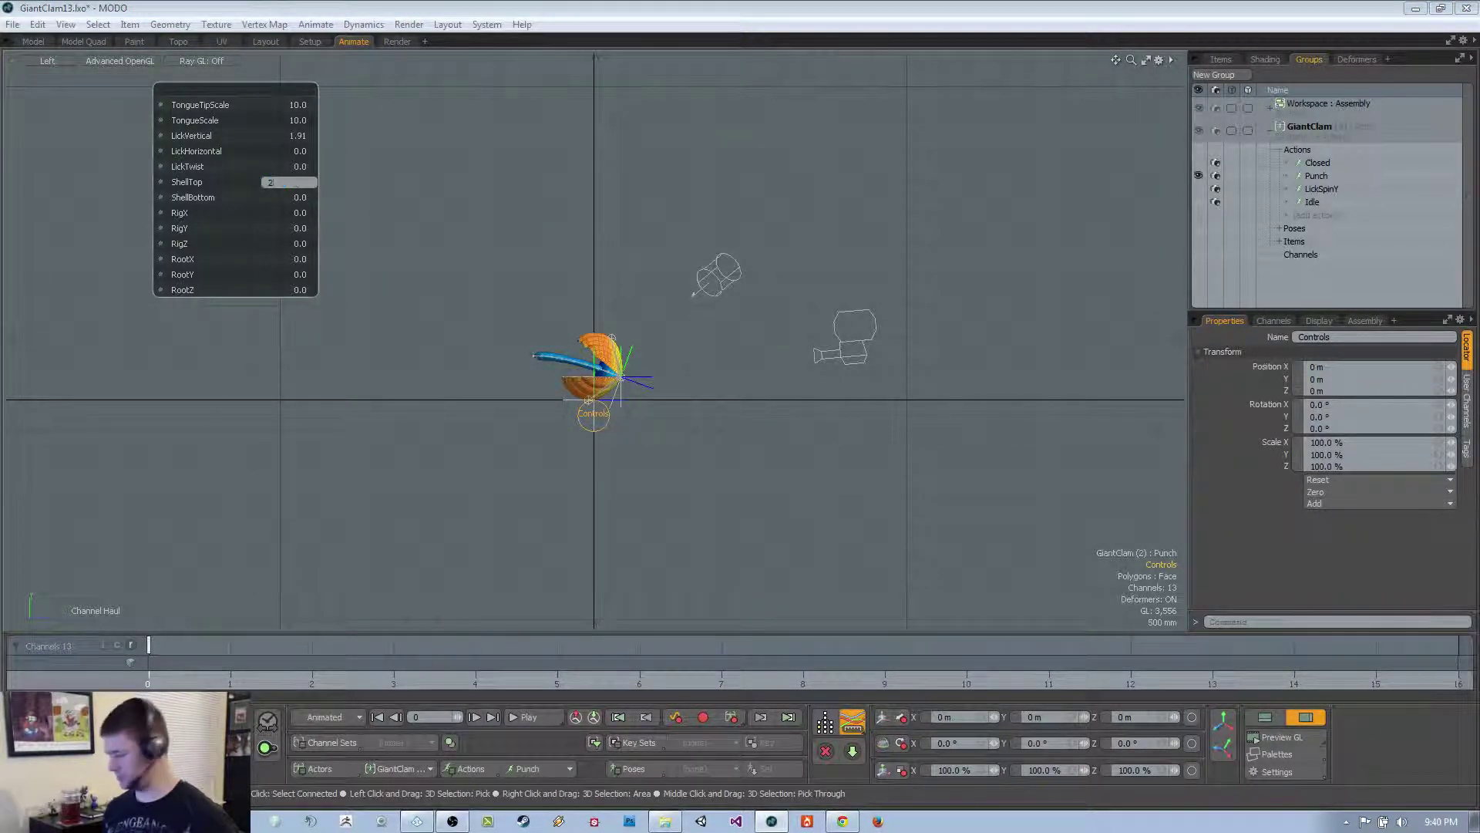
{"action": "type", "text": "0"}
{"action": "key", "text": "Return"}
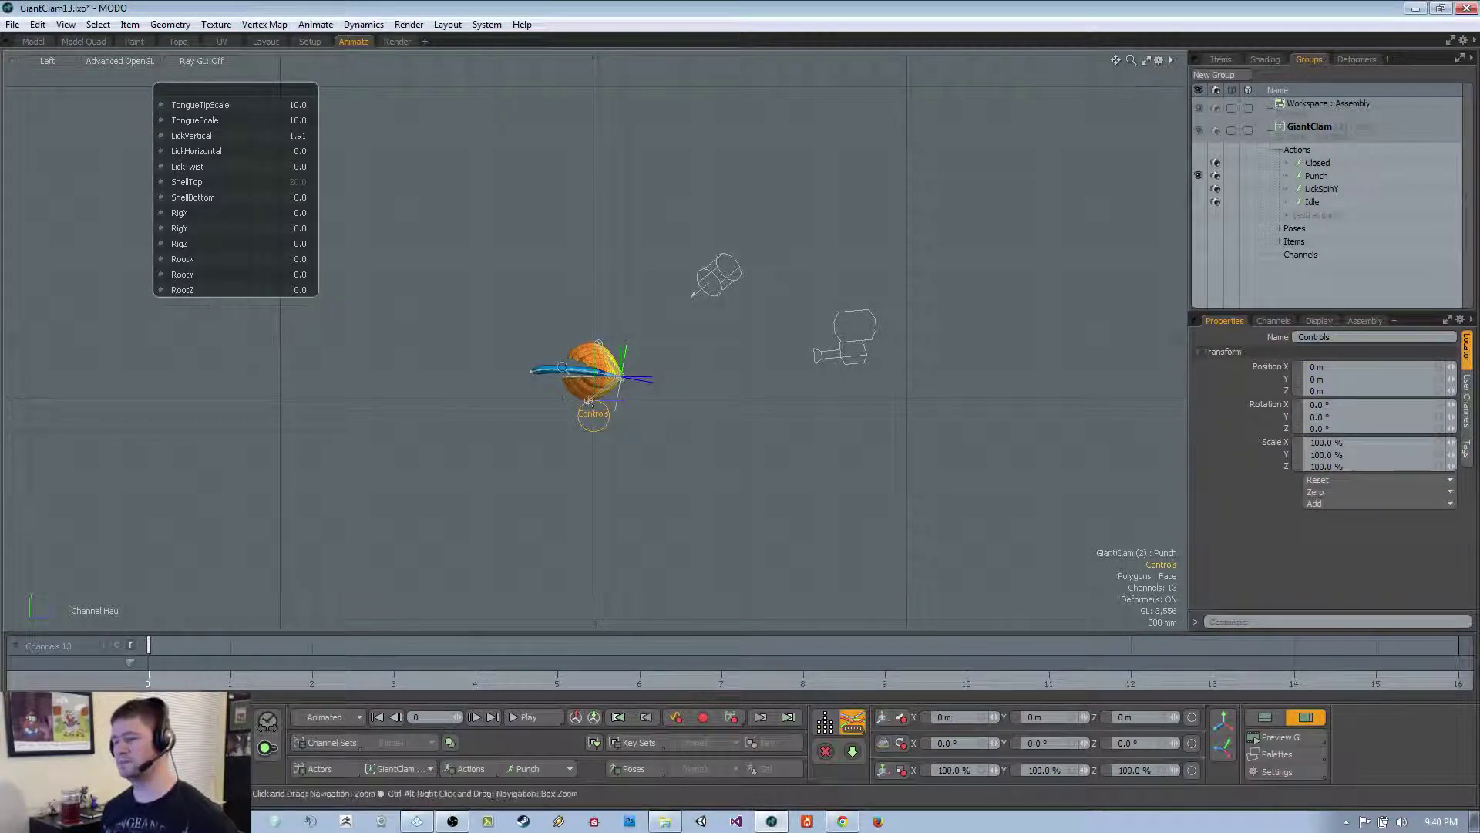
Go to frame 16 and key the current pose there for all Controls channels
{"action": "left_click_drag", "start_coordinate": [554, 370], "coordinate": [572, 372], "text": "ctrl+alt"}
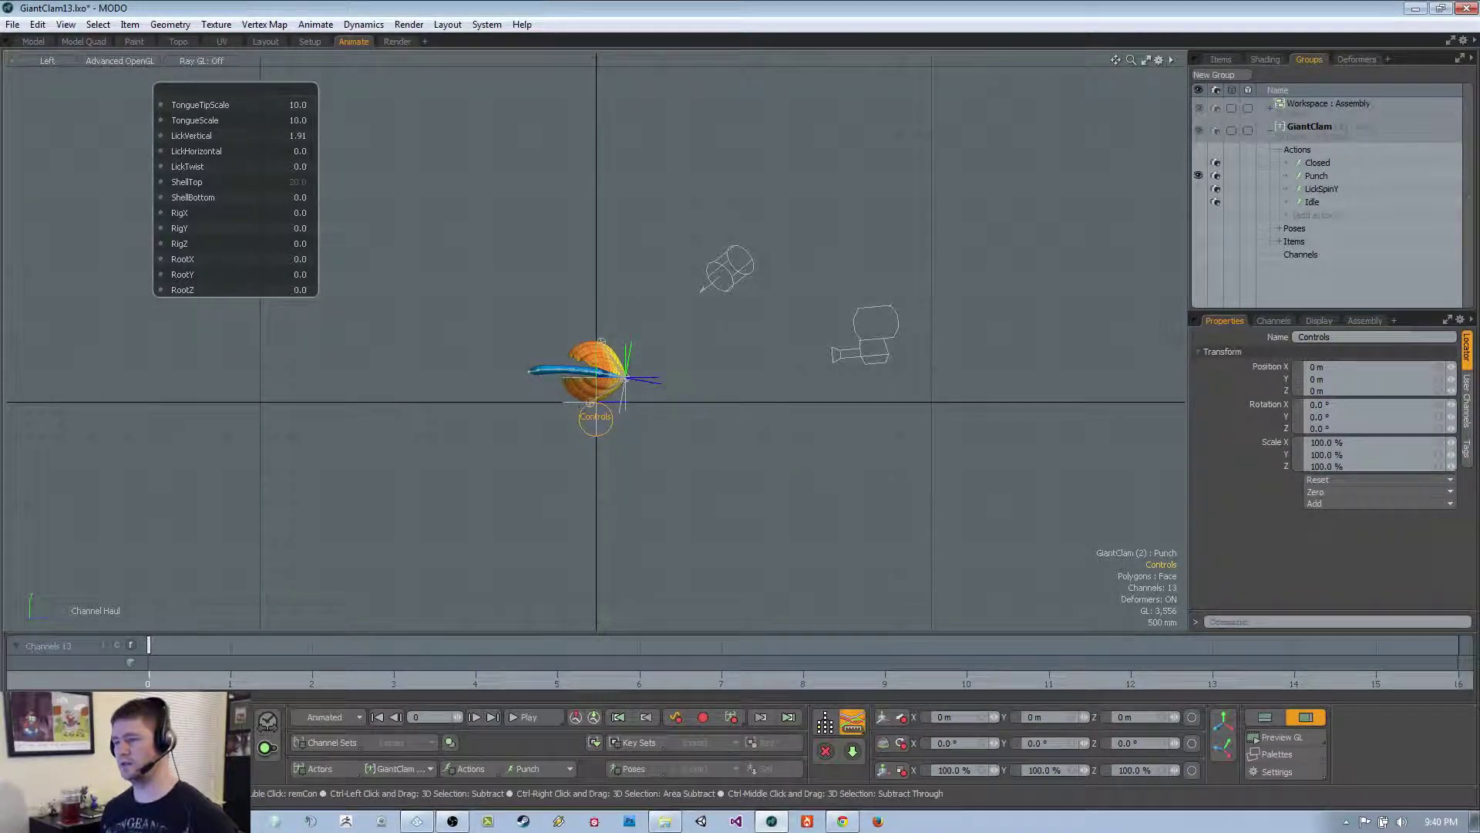
{"action": "key", "text": "ctrl+space"}
{"action": "left_click", "coordinate": [648, 396]}
{"action": "left_click_drag", "start_coordinate": [583, 359], "coordinate": [612, 359], "text": "ctrl+alt"}
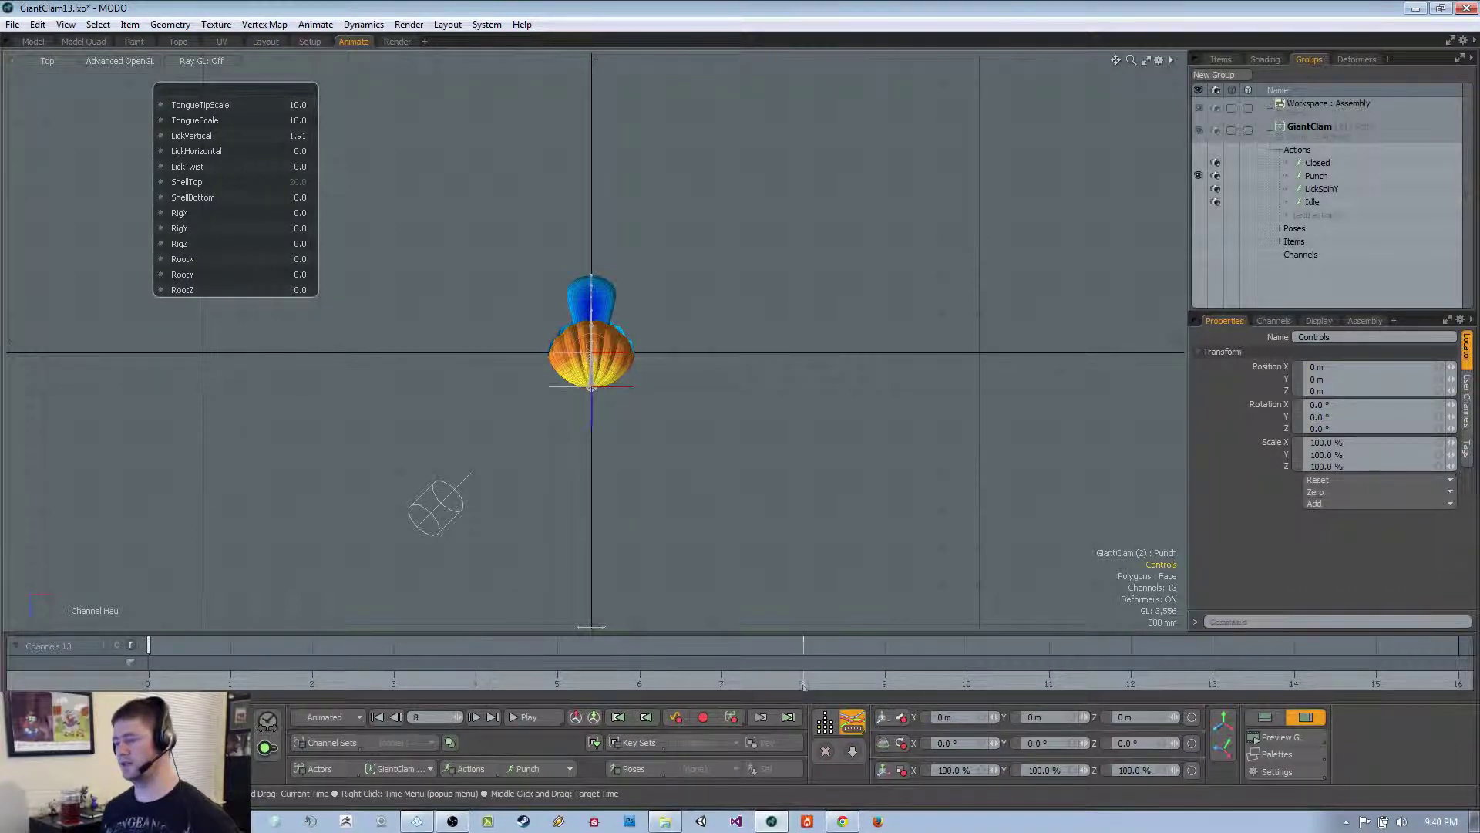
{"action": "left_click", "coordinate": [476, 684]}
{"action": "left_click", "coordinate": [1213, 681]}
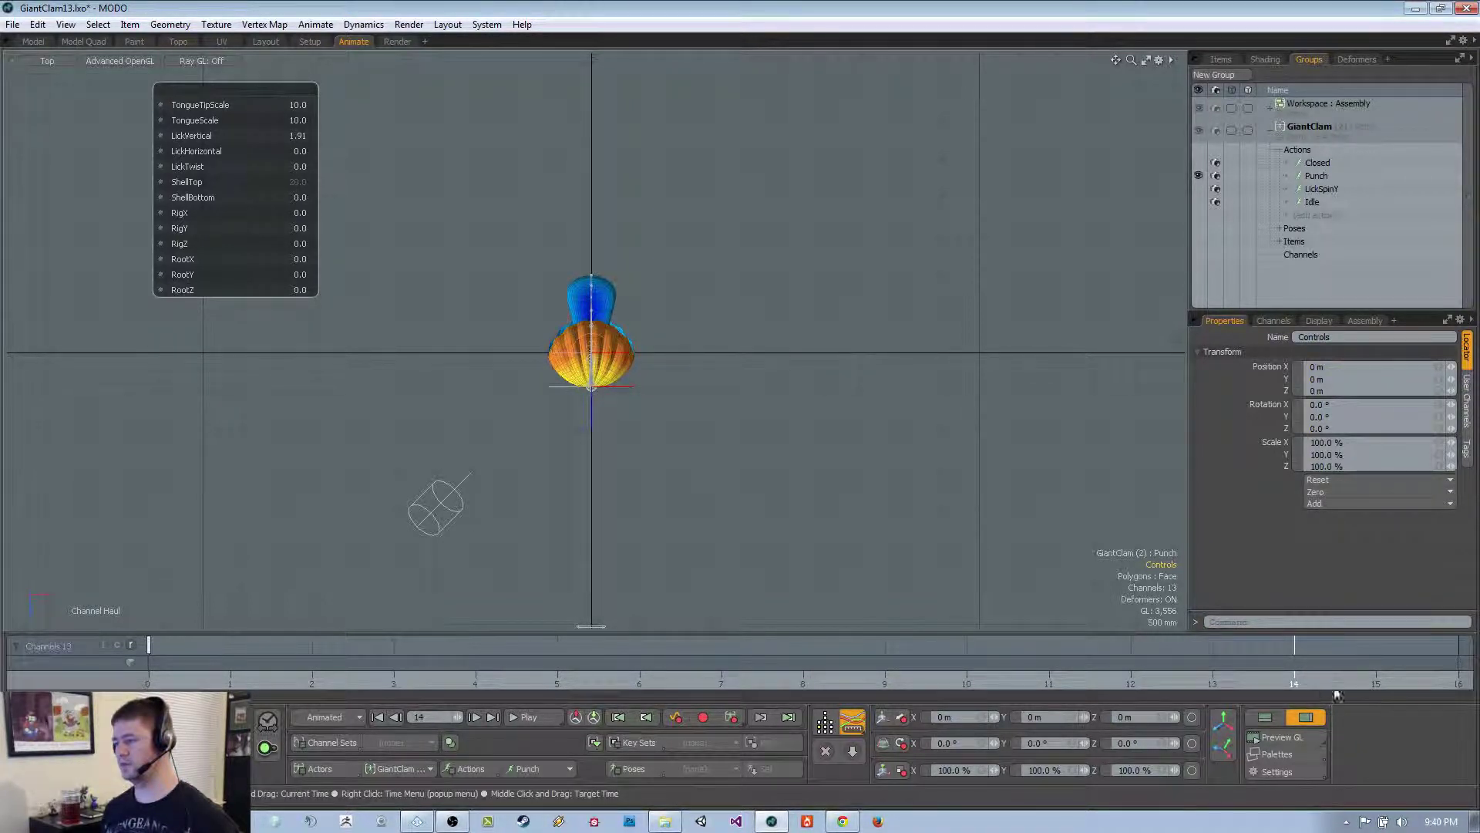
{"action": "left_click", "coordinate": [474, 681]}
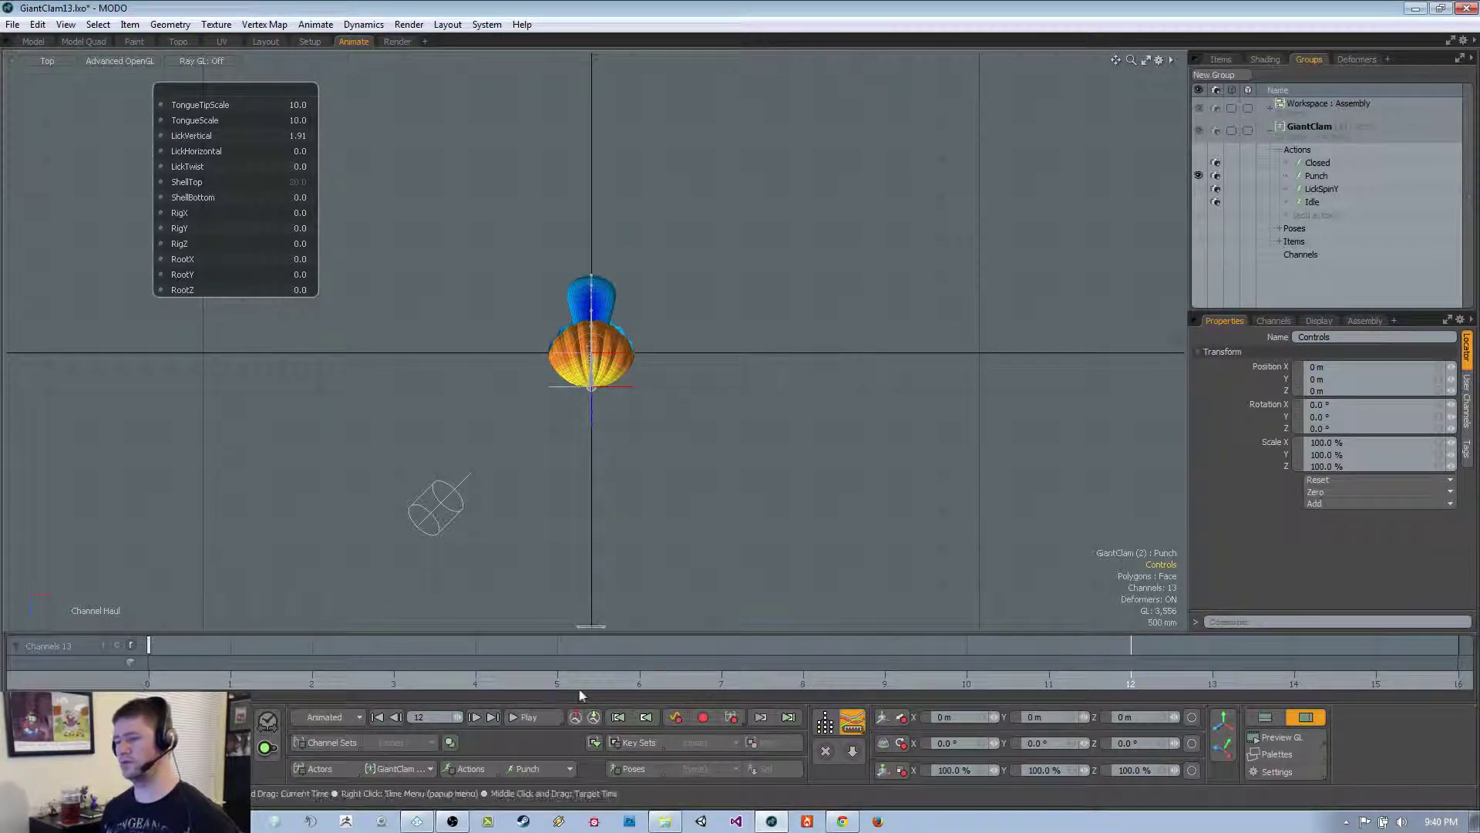
{"action": "left_click", "coordinate": [1465, 676]}
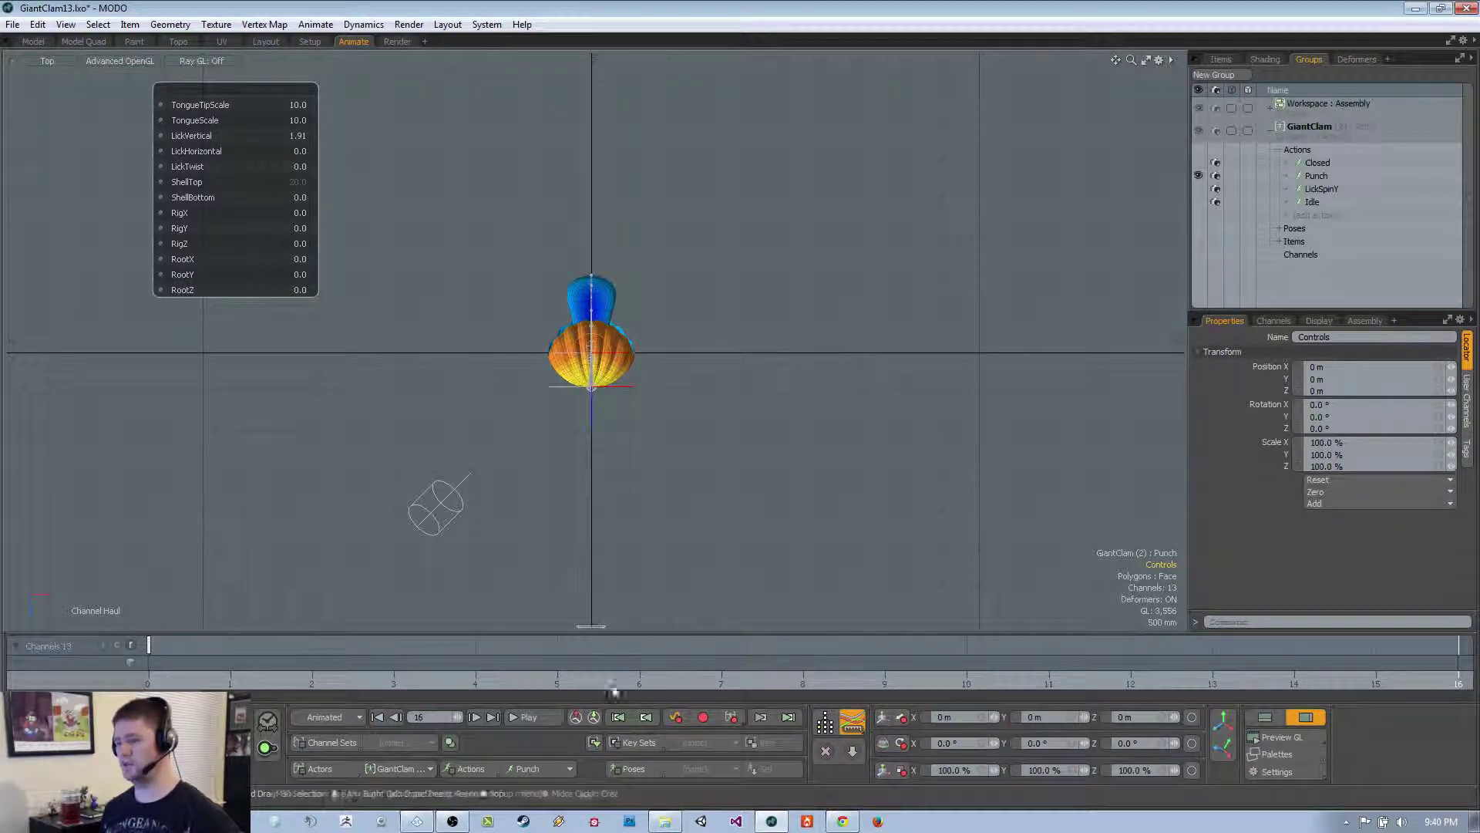
{"action": "left_click", "coordinate": [682, 719]}
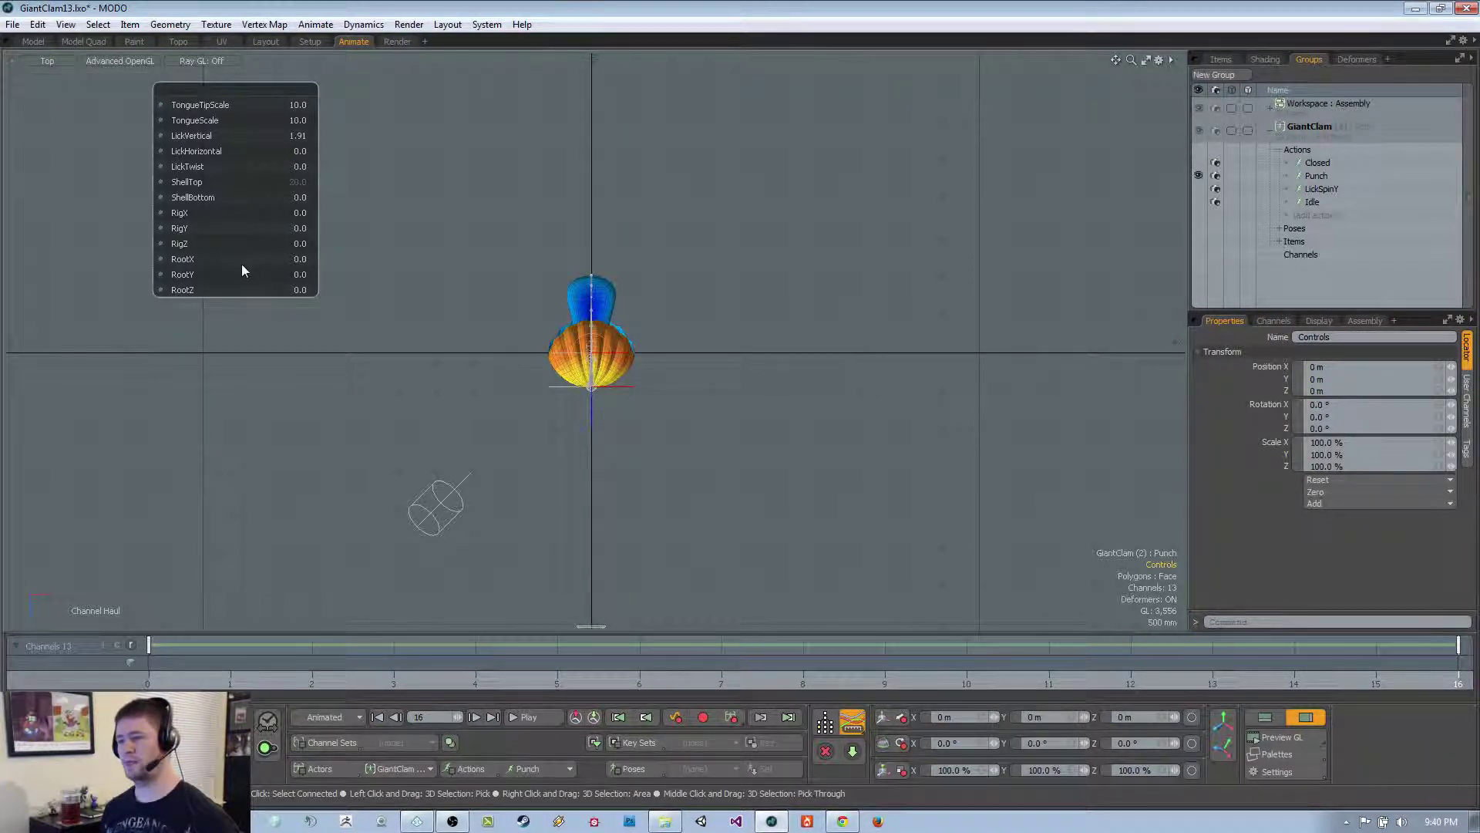
Set the RootY channel to 360 at frame 16
{"action": "left_click", "coordinate": [279, 275]}
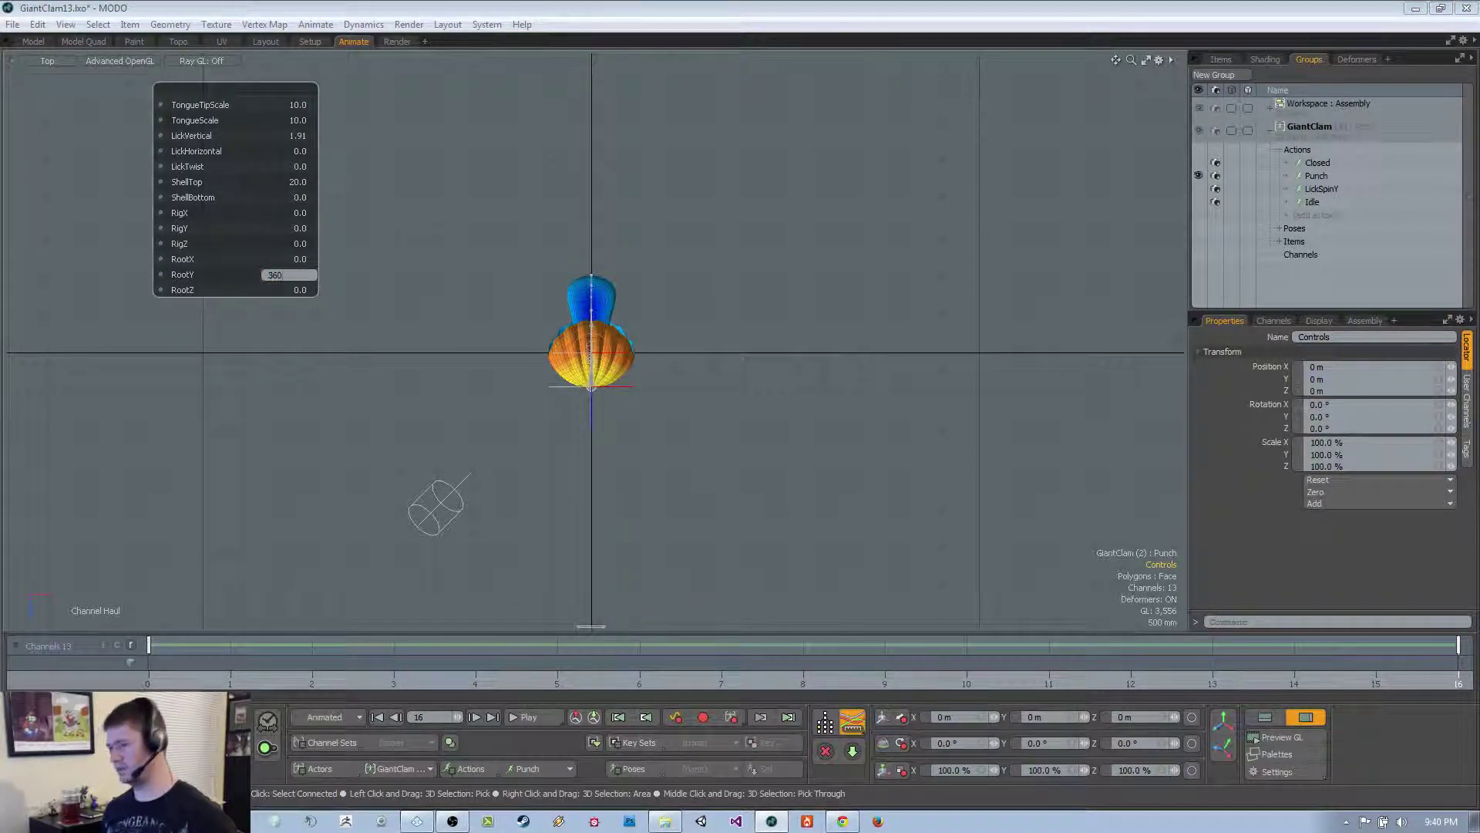
{"action": "key", "text": "Return"}
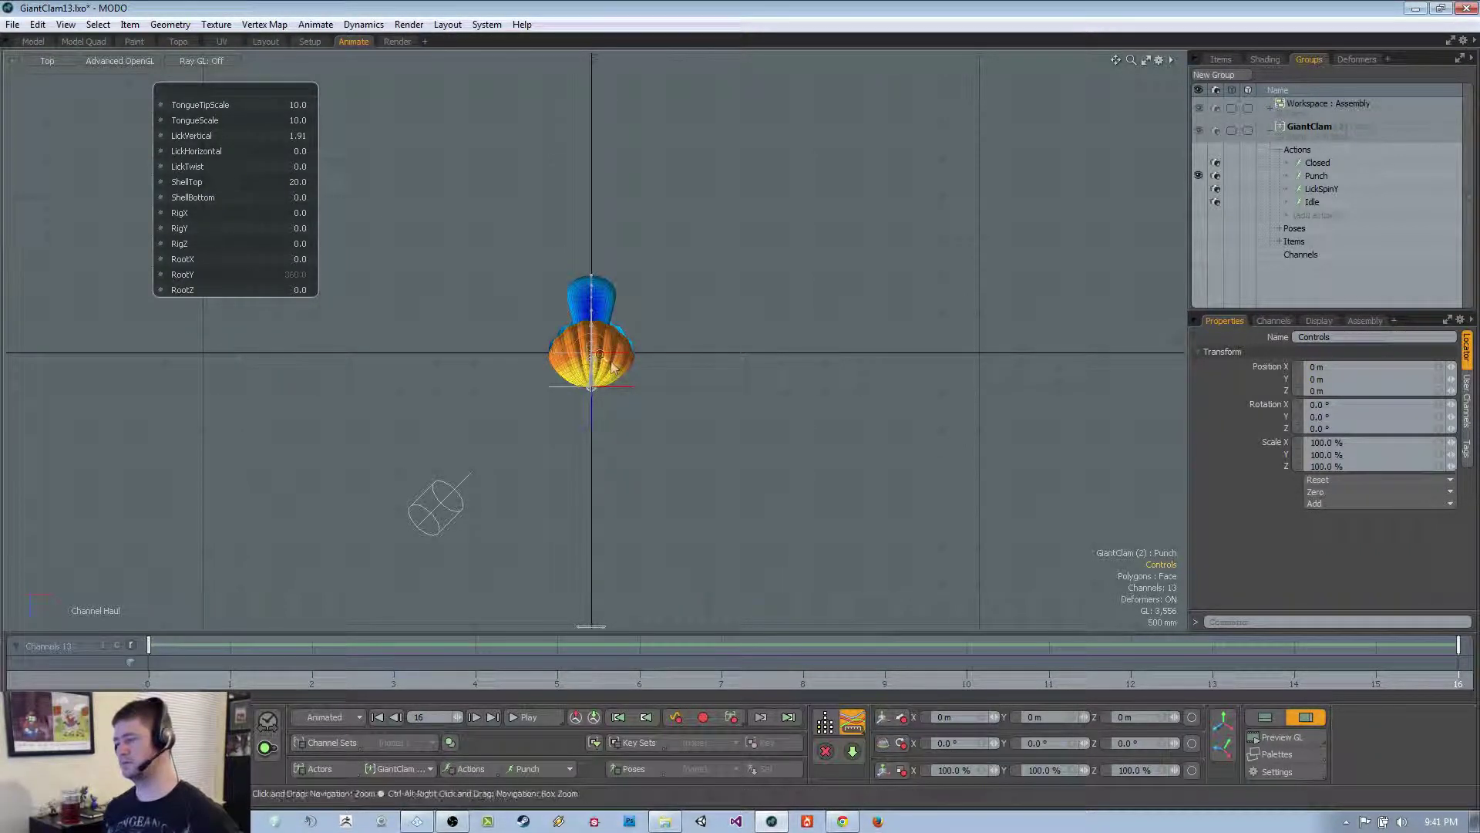
In the perspective view, set the RootY channel to 90 at frame 4
{"action": "left_click_drag", "start_coordinate": [607, 352], "coordinate": [728, 377], "text": "ctrl+alt"}
{"action": "key", "text": "KP_Decimal"}
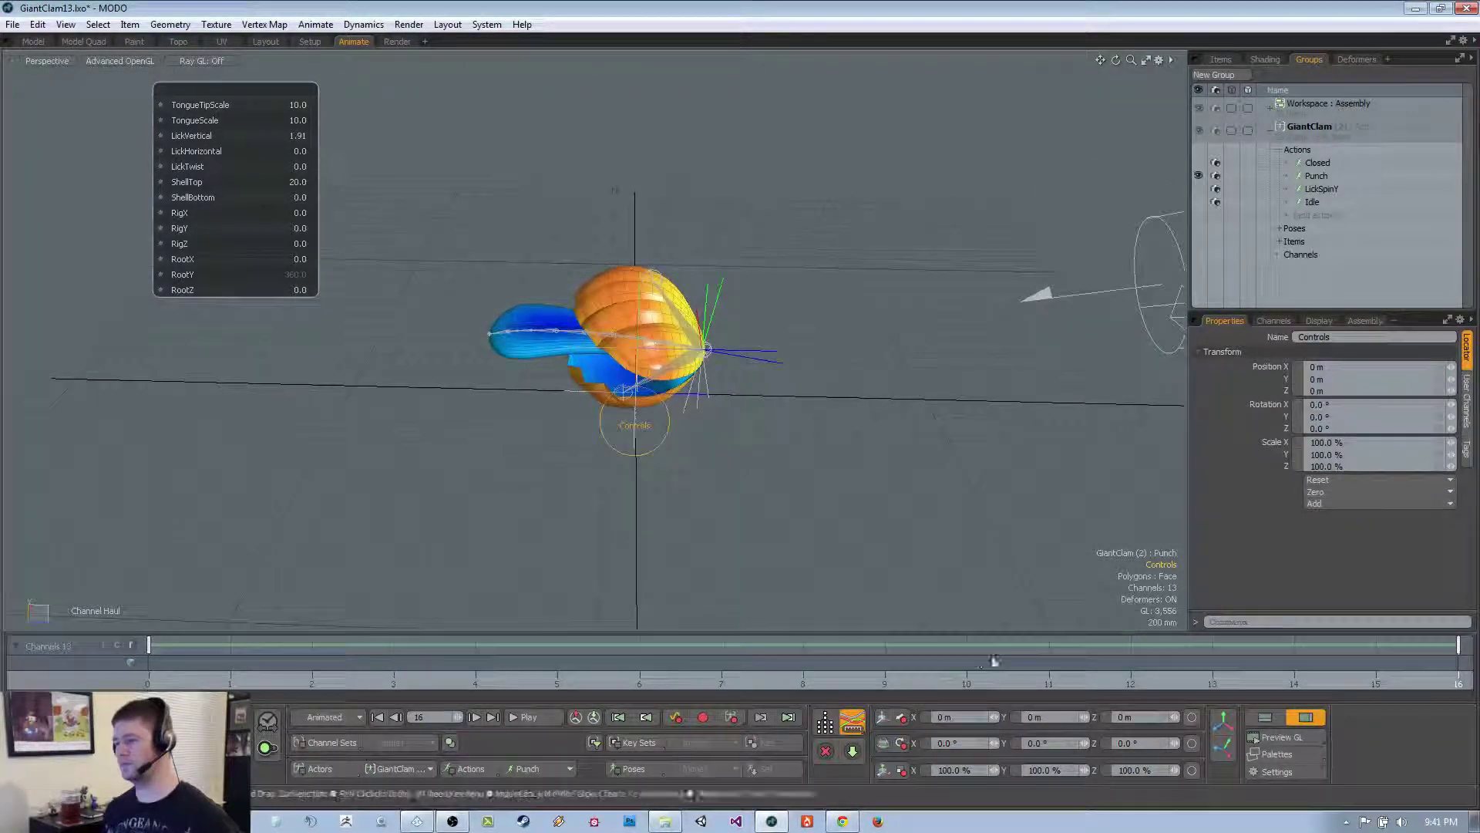
{"action": "left_click", "coordinate": [479, 682]}
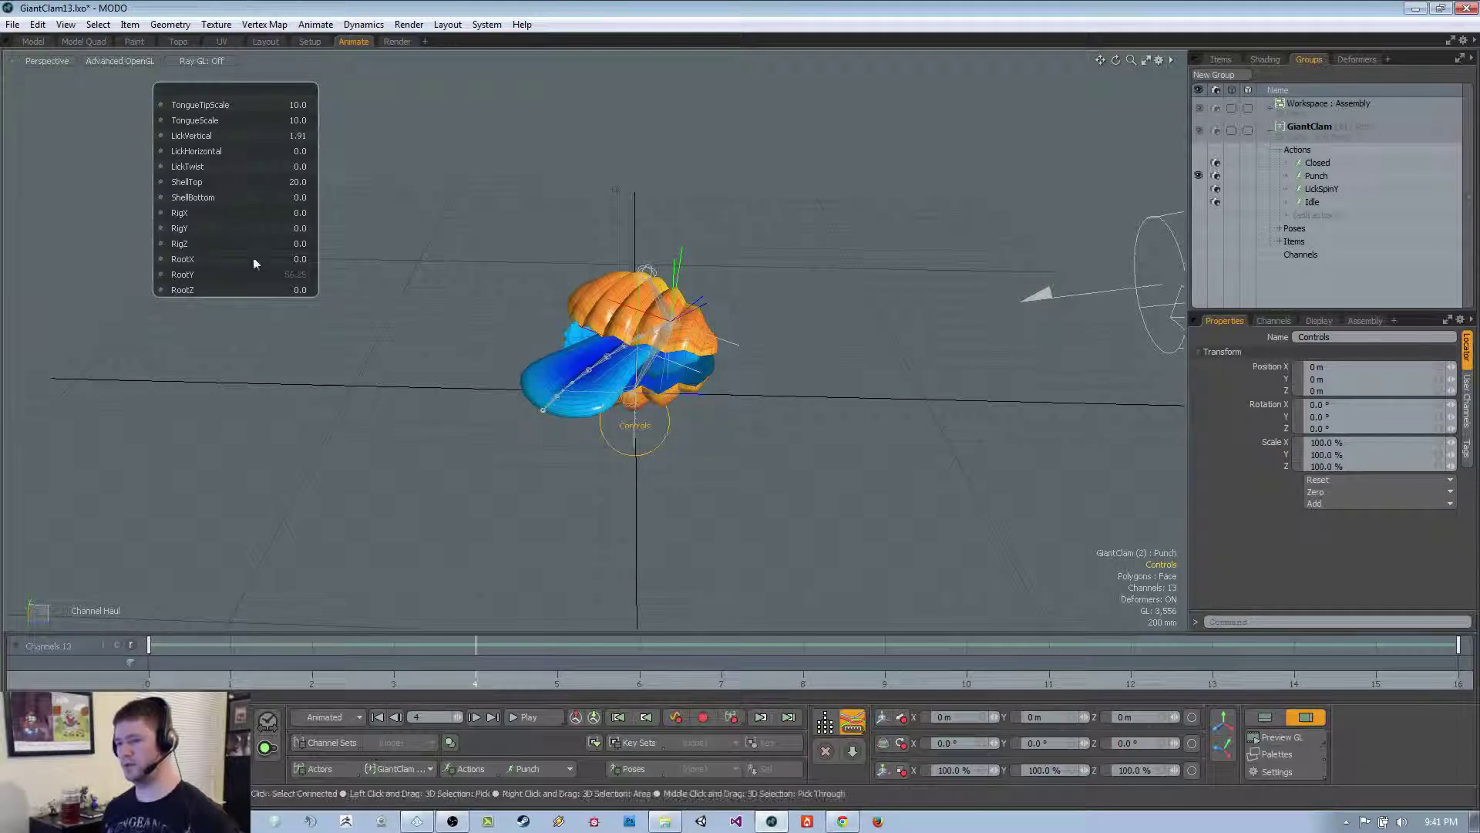
{"action": "left_click", "coordinate": [281, 274]}
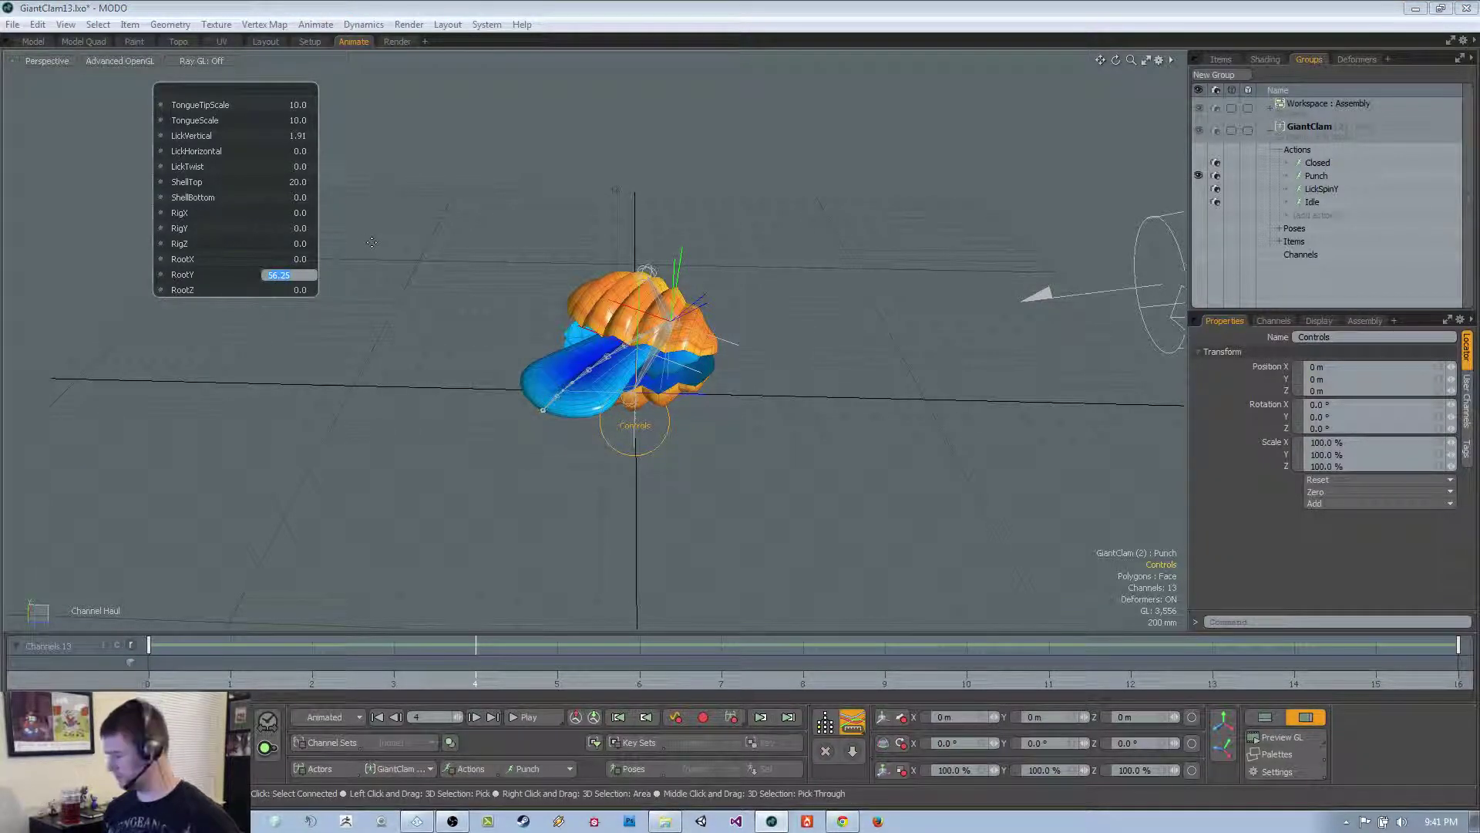
{"action": "type", "text": "90"}
{"action": "key", "text": "Return"}
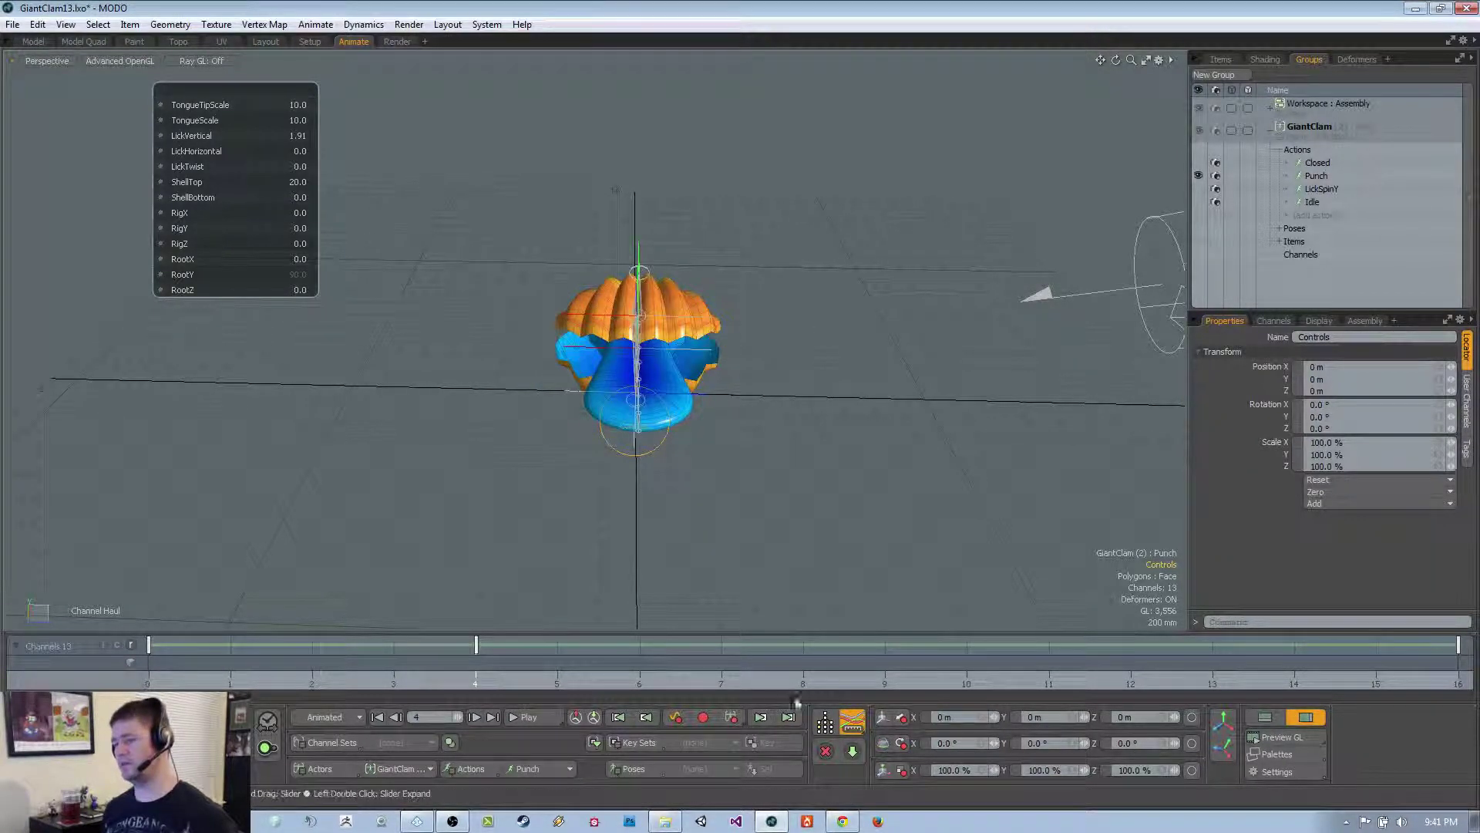
Set the RootY channel to 180 at frame 8
{"action": "left_click", "coordinate": [806, 682]}
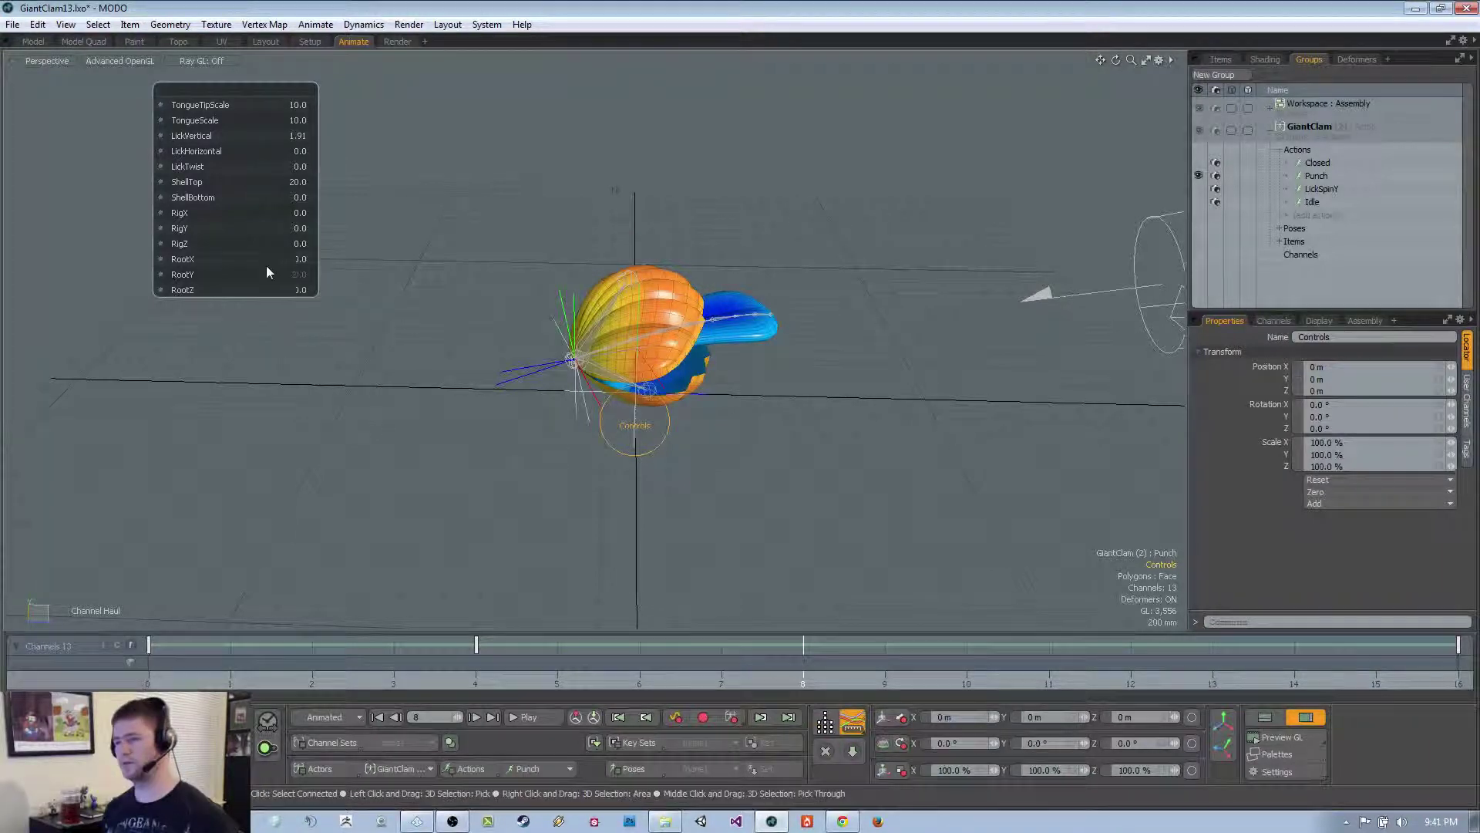
{"action": "left_click", "coordinate": [281, 275]}
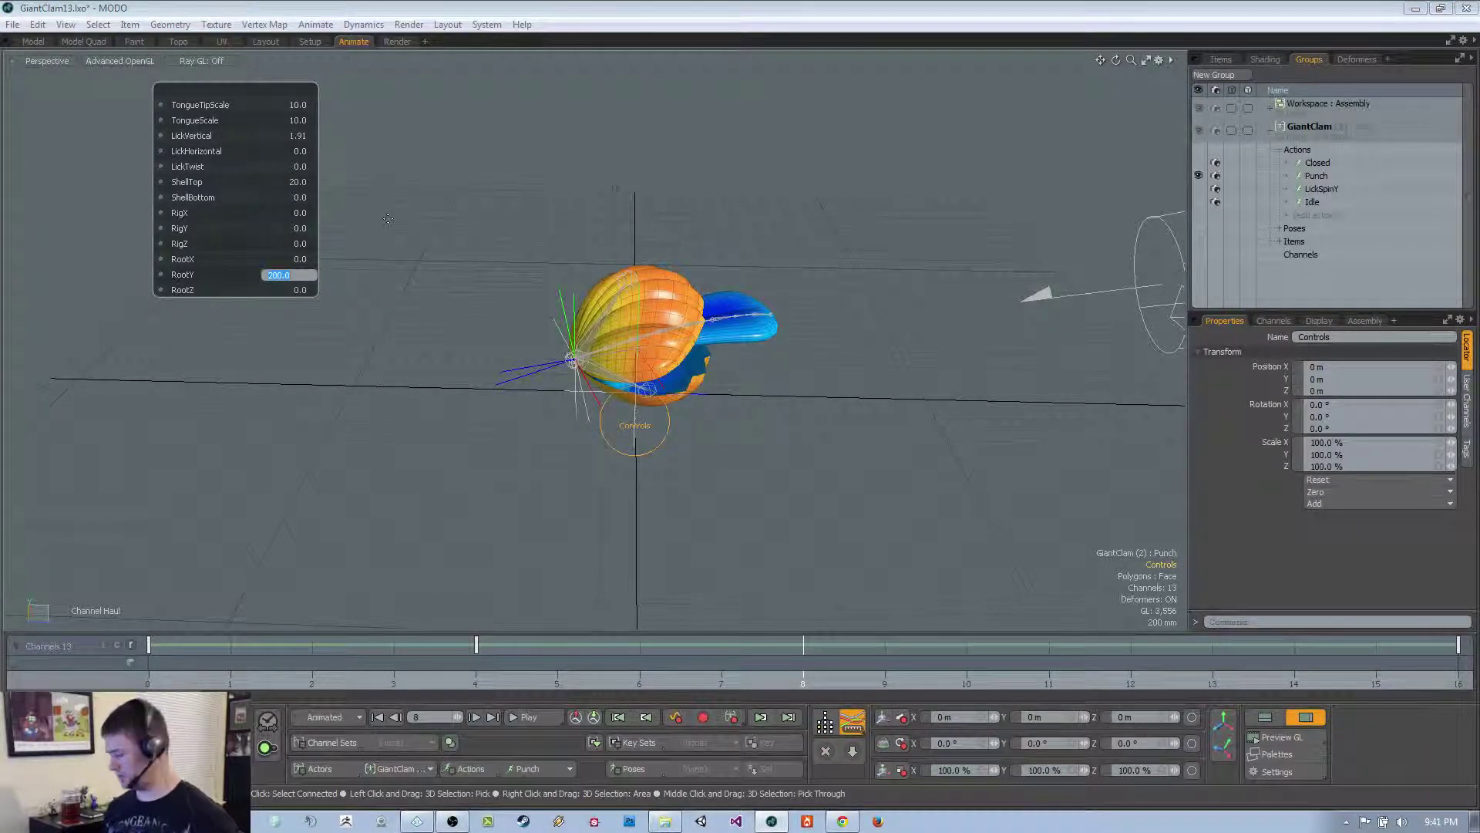
{"action": "type", "text": "180"}
{"action": "key", "text": "Return"}
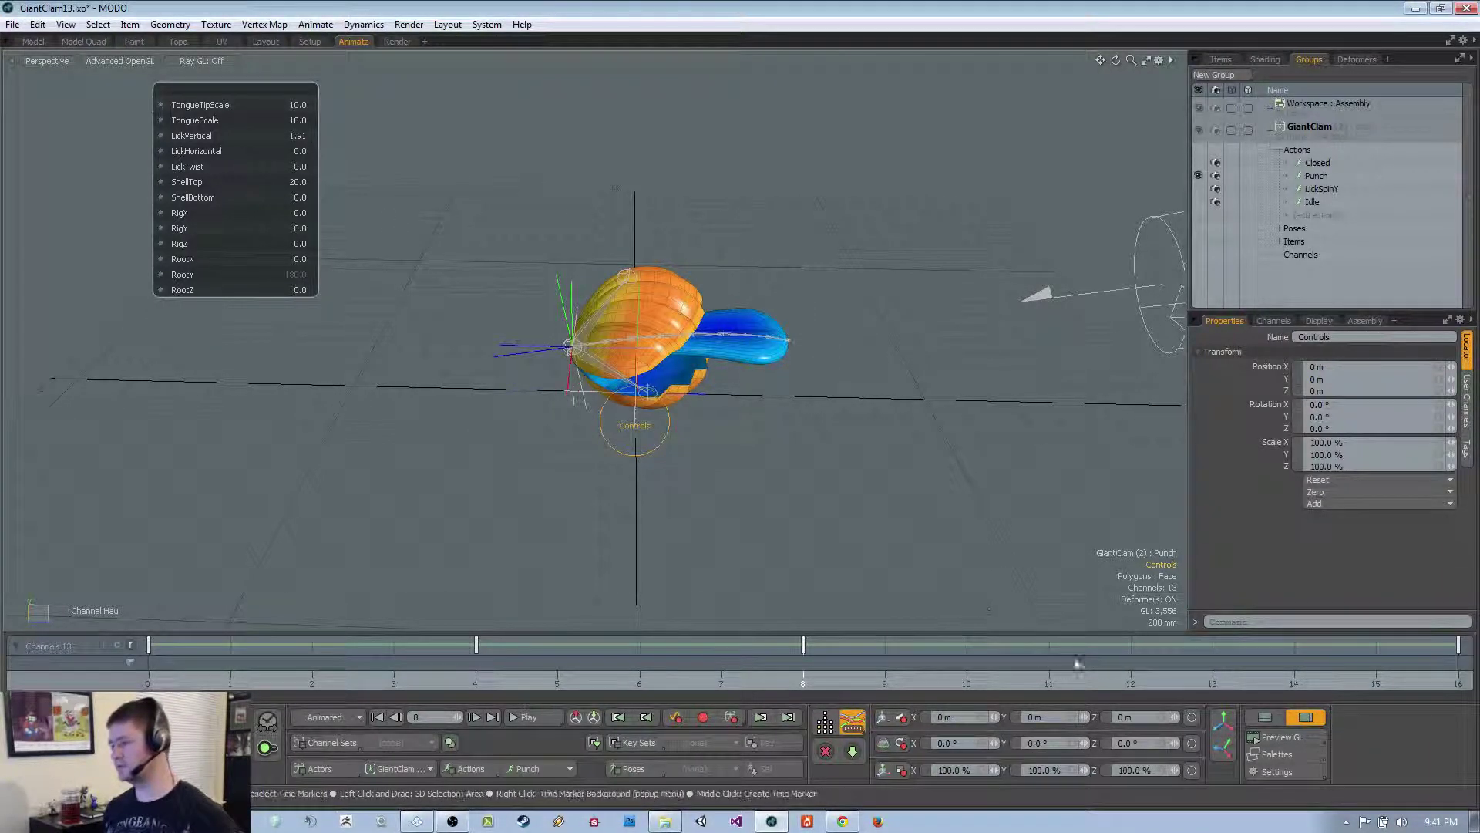
Set the RootY channel to 270 at frame 12
{"action": "left_click", "coordinate": [1130, 682]}
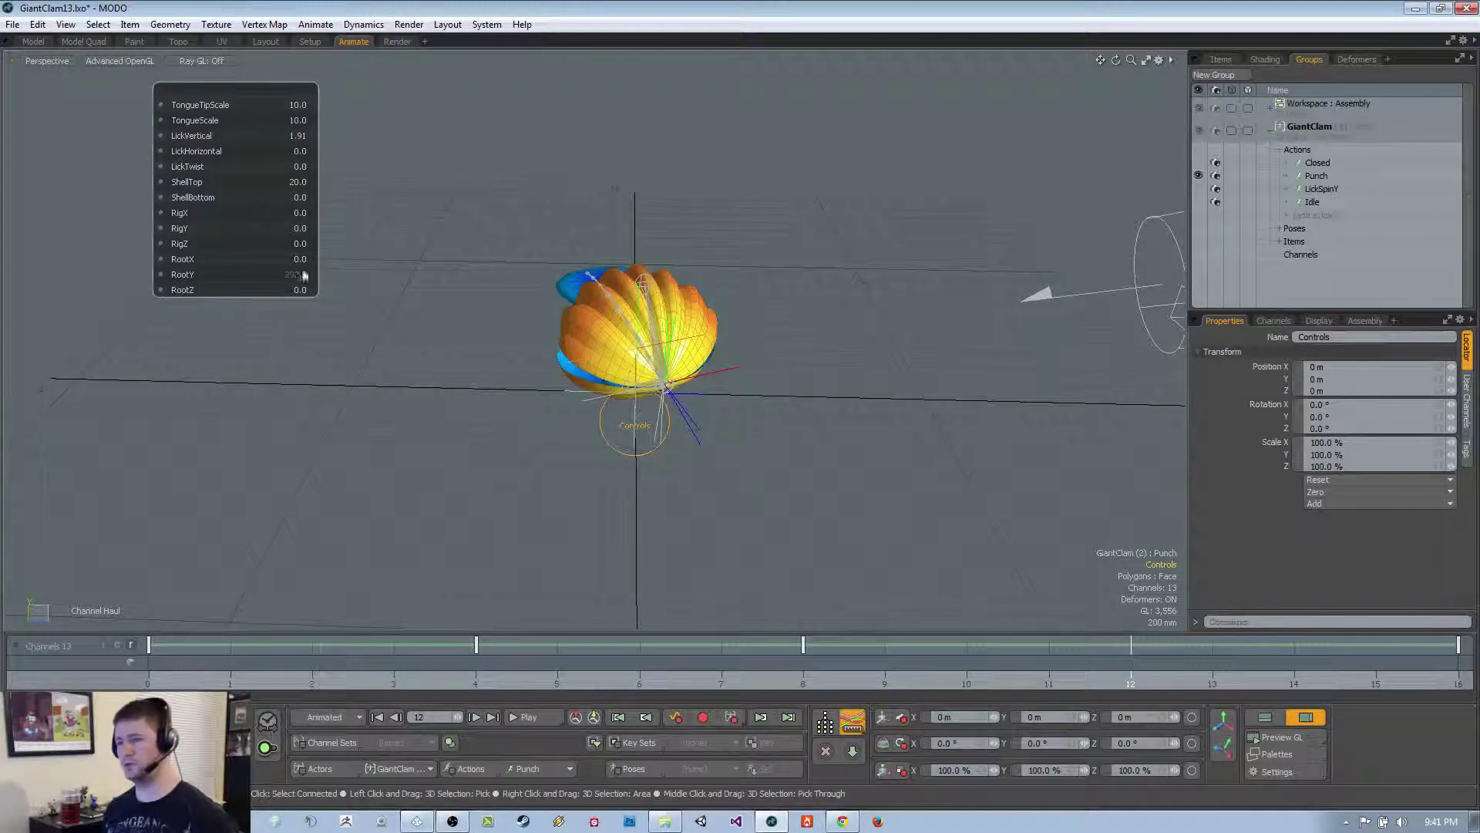
{"action": "double_click", "coordinate": [302, 274]}
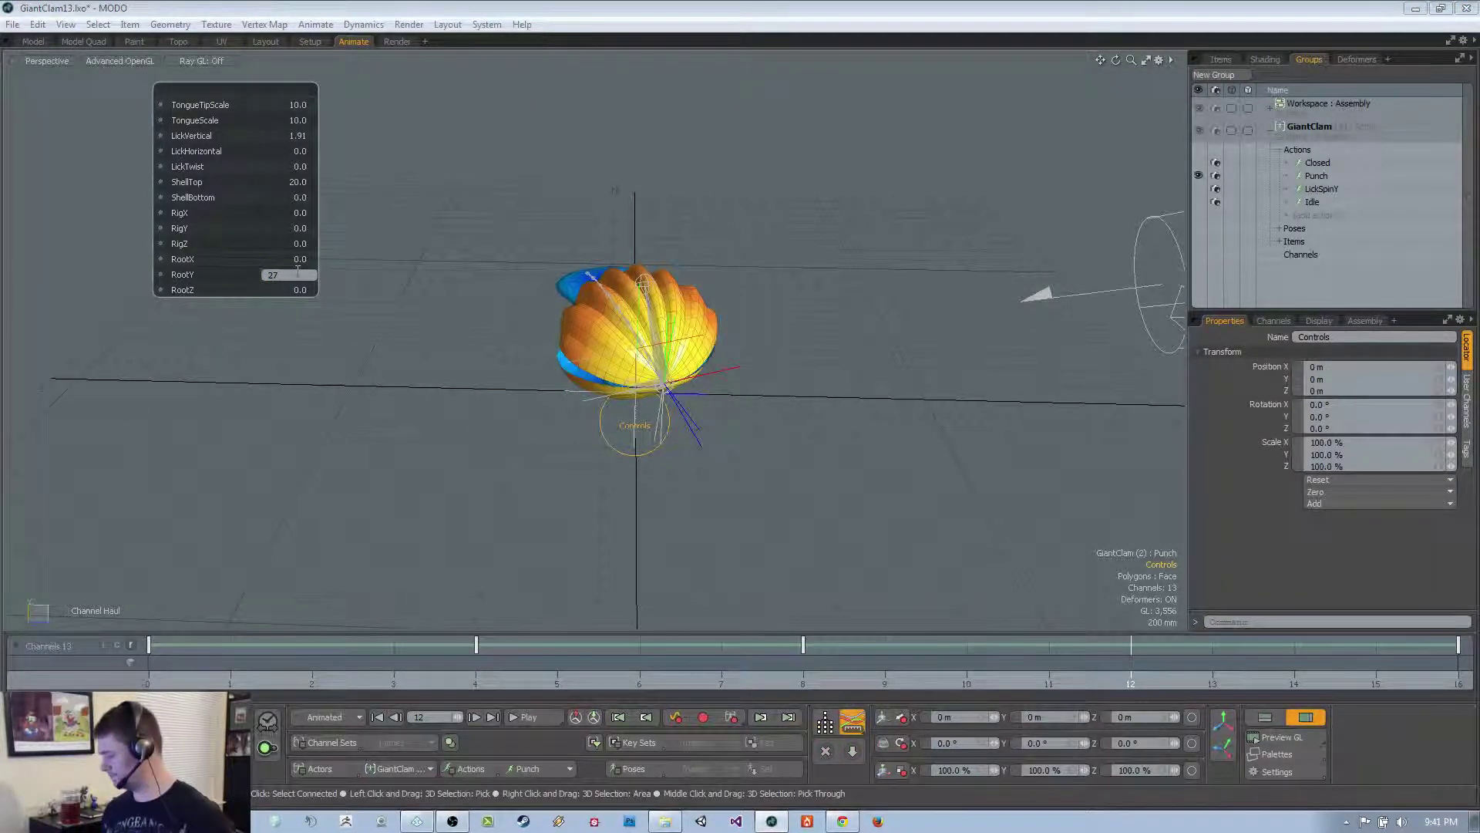
{"action": "type", "text": "270"}
{"action": "key", "text": "Return"}
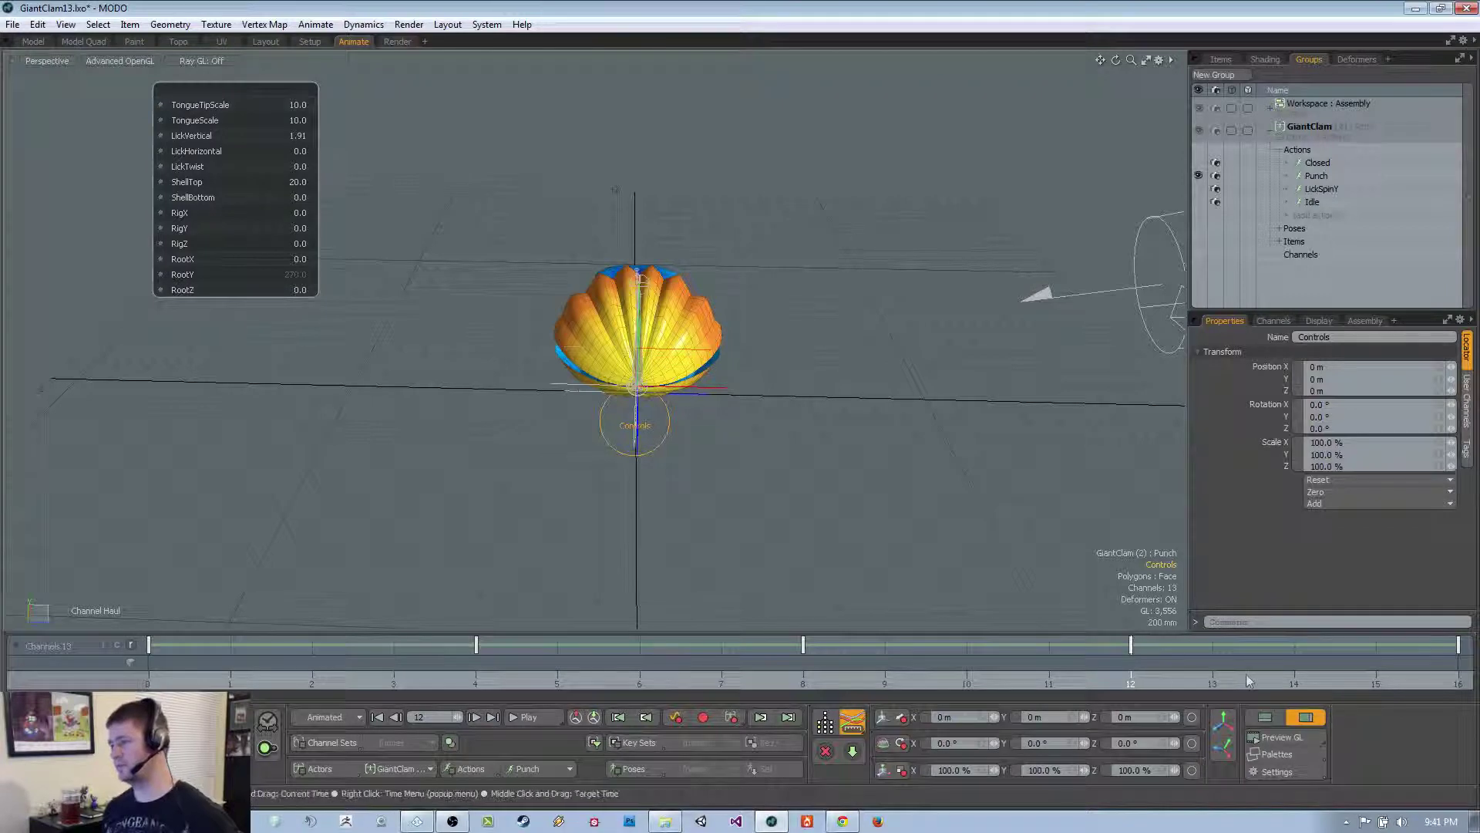
Set the RootY channel to 0 at frame 16
{"action": "key", "text": "Up"}
{"action": "double_click", "coordinate": [301, 274]}
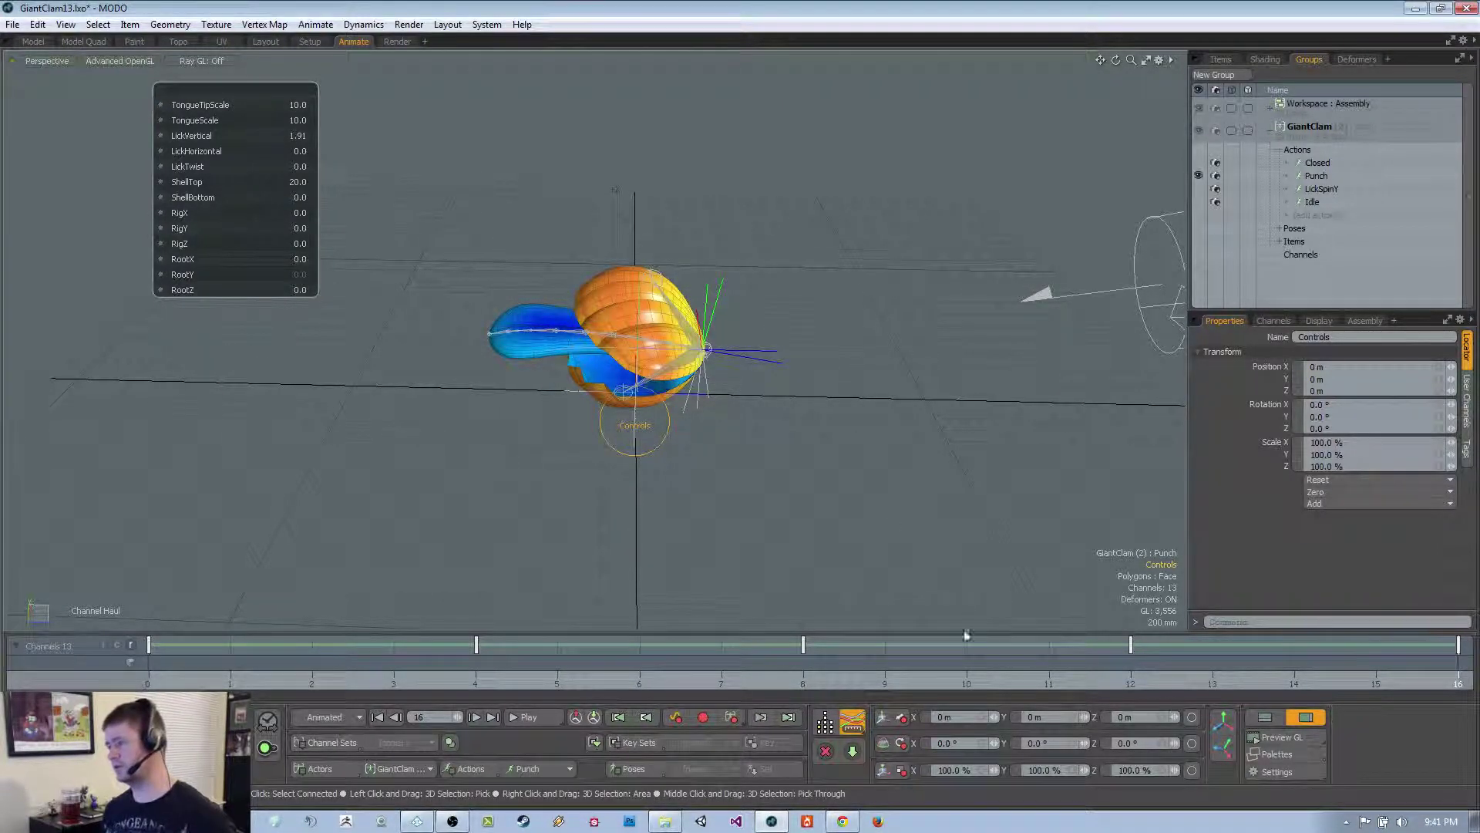
Set the RootY channel to 360 at frame 16 and play back the full spin from a different angle
{"action": "left_click_drag", "start_coordinate": [812, 685], "coordinate": [1212, 685]}
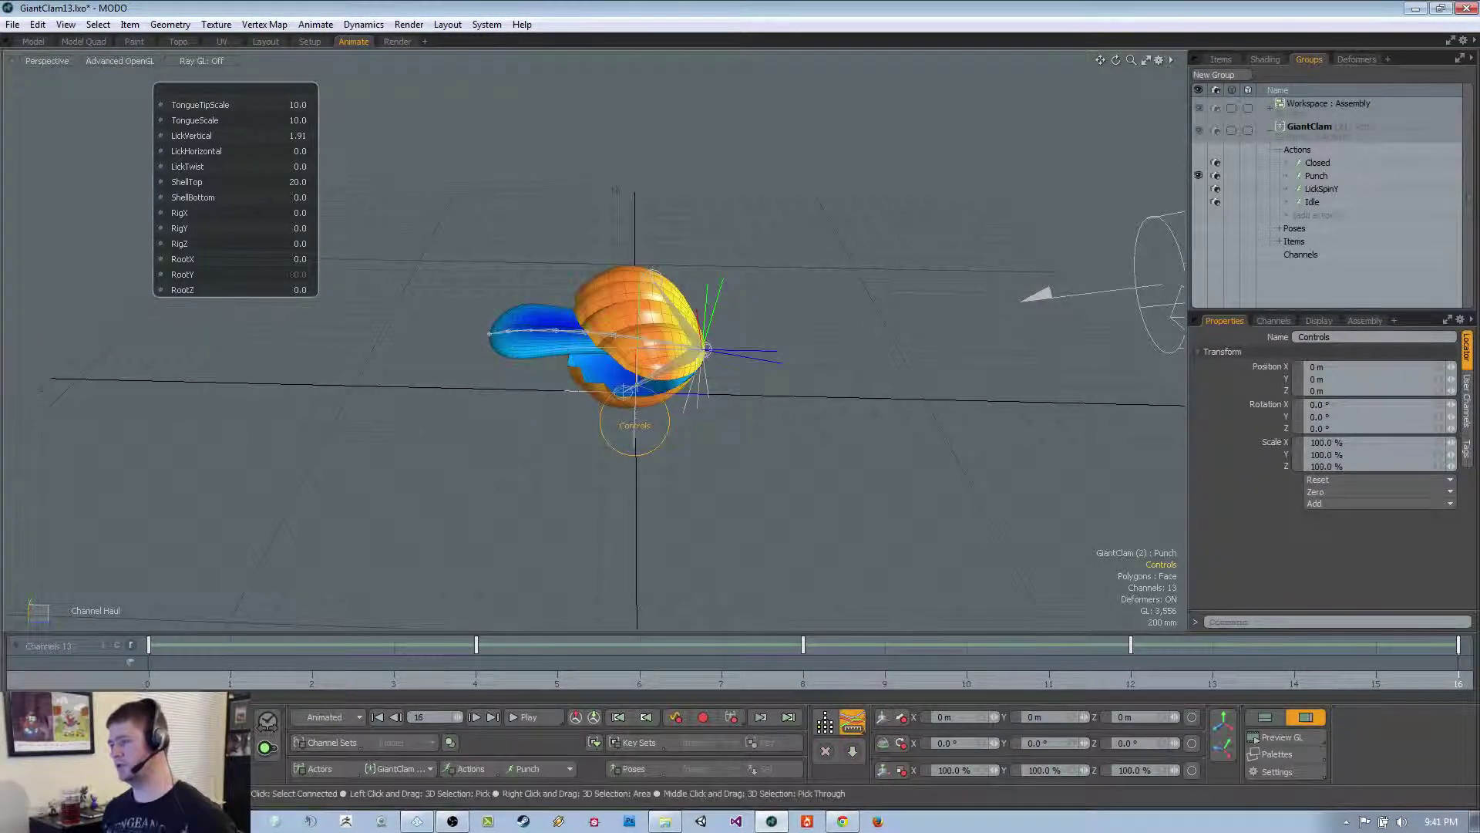
{"action": "left_click", "coordinate": [301, 274]}
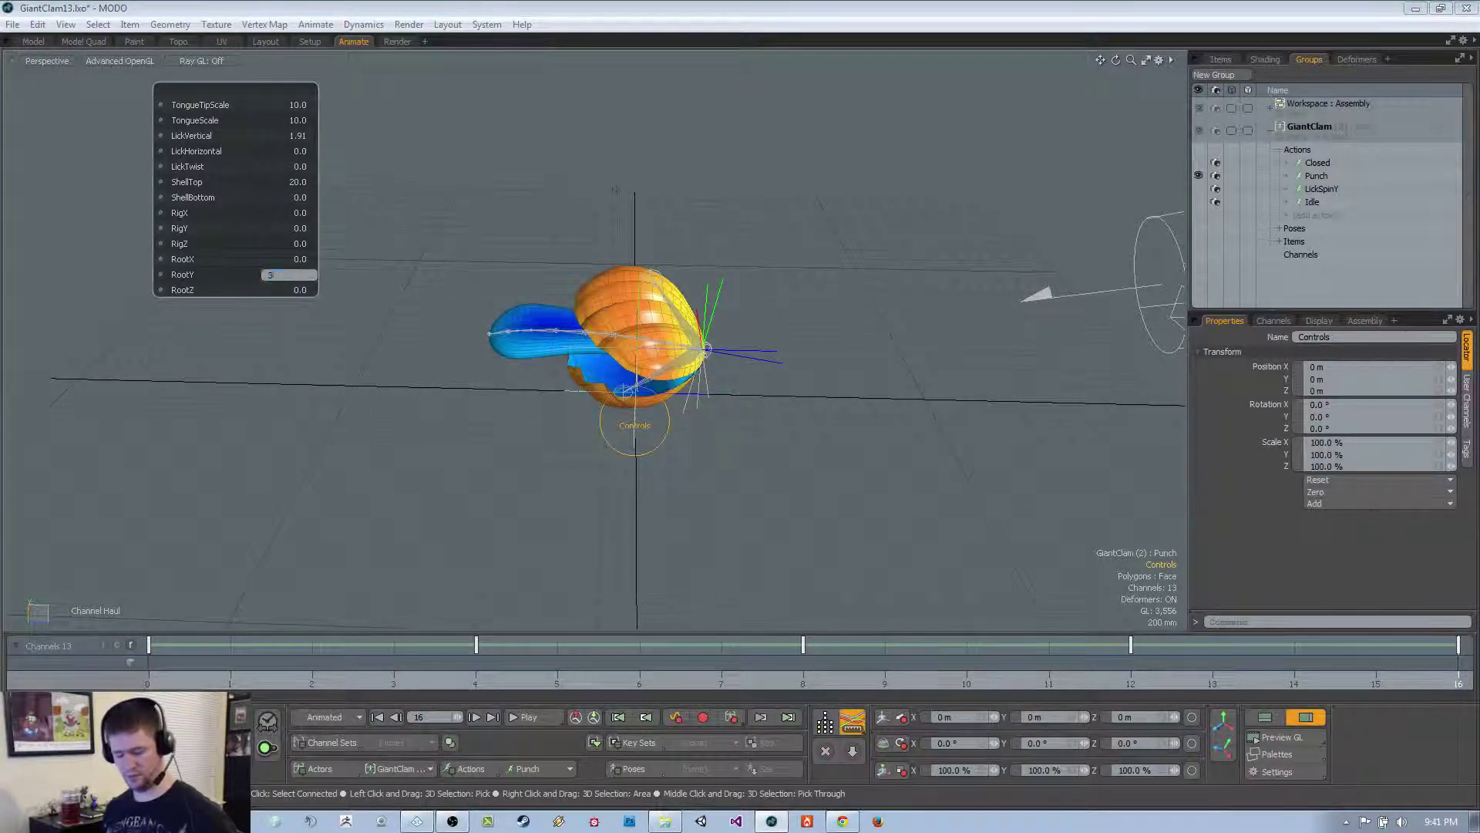
{"action": "key", "text": "Return"}
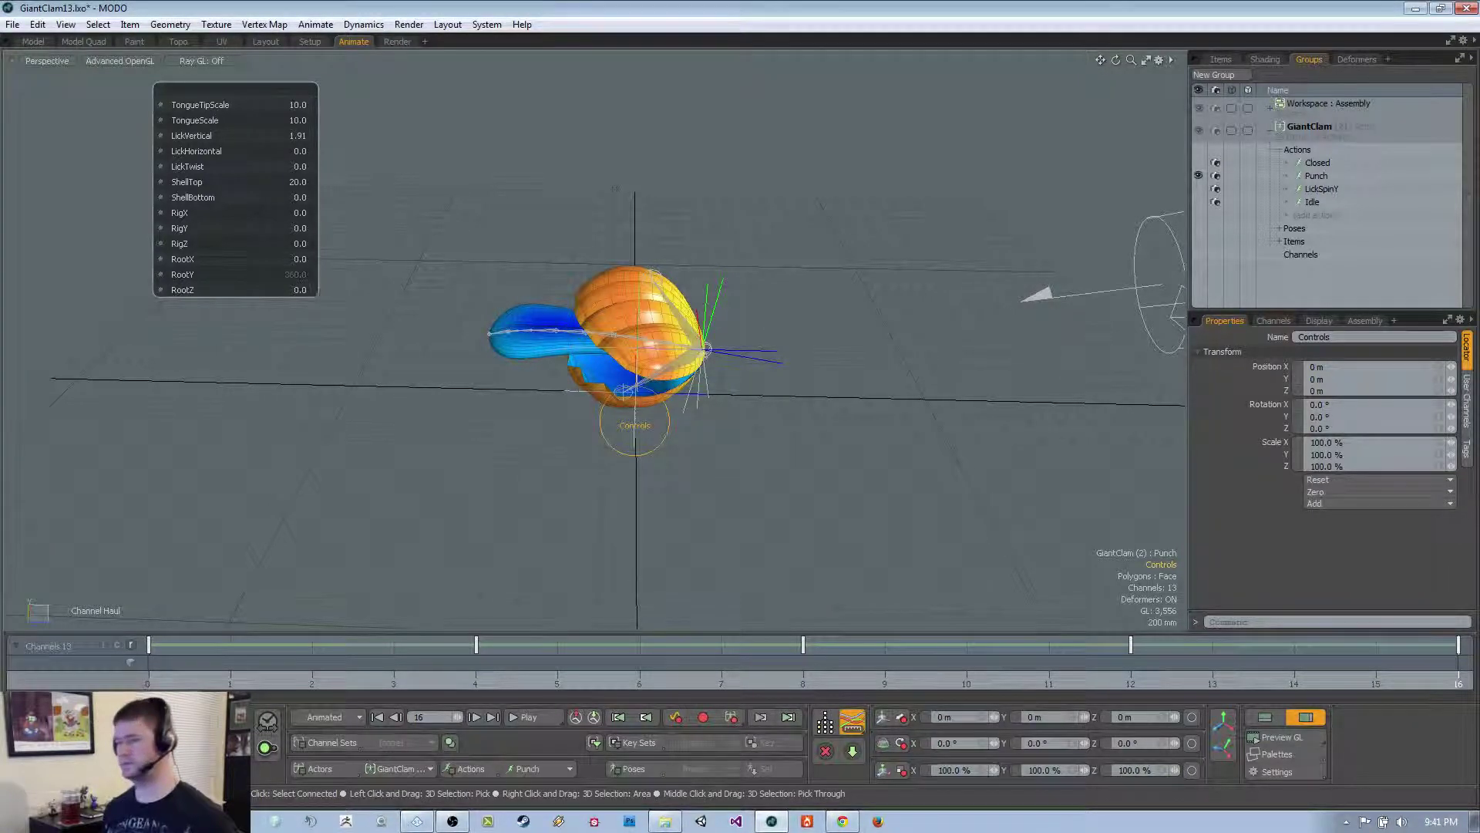
{"action": "left_click", "coordinate": [532, 717]}
{"action": "left_click_drag", "start_coordinate": [671, 494], "coordinate": [549, 778], "text": "alt"}
{"action": "left_click", "coordinate": [532, 717]}
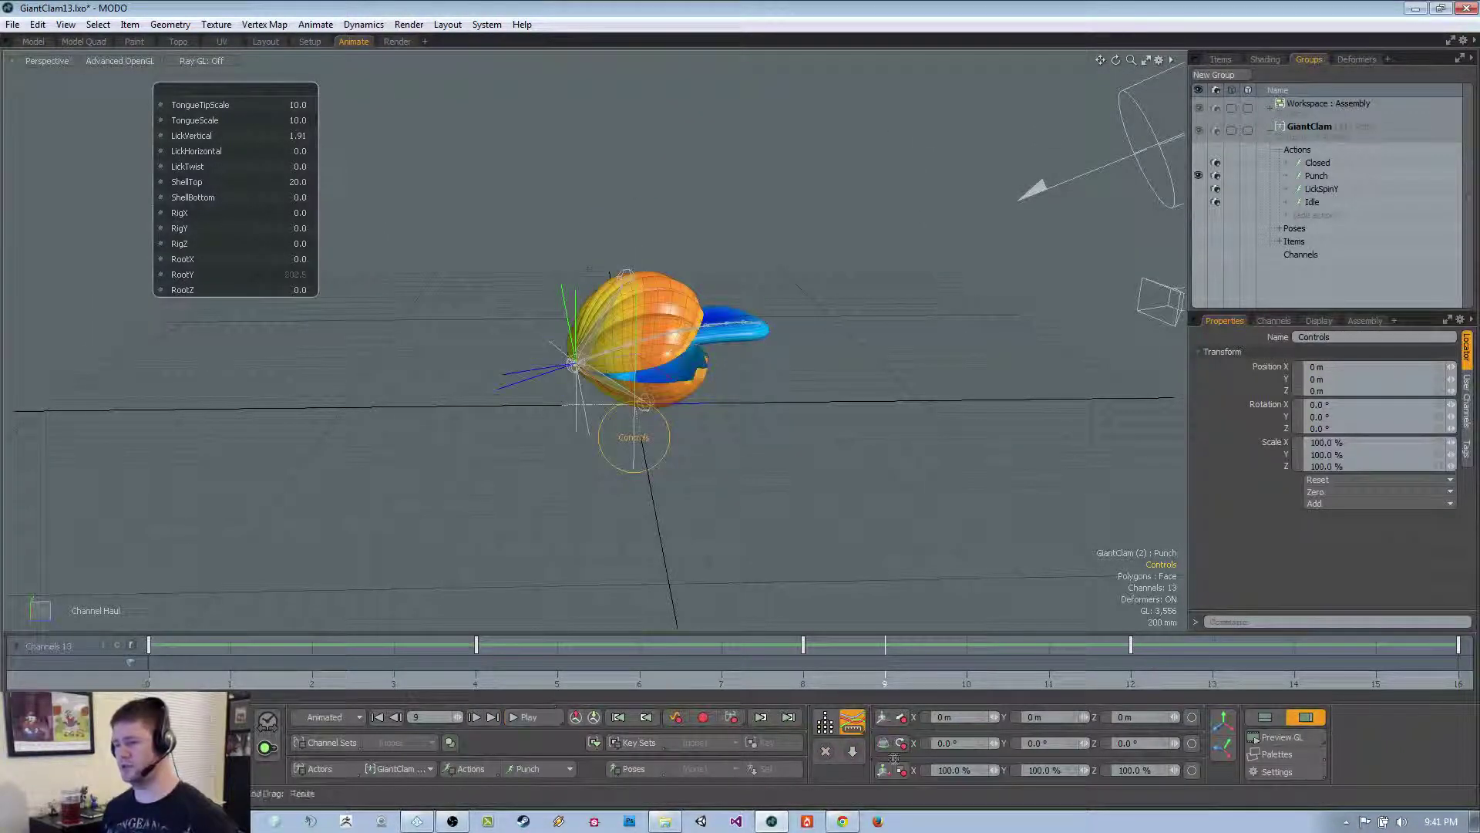
Show the graph editor and set the slopes of the Controls channel keys, including the RootY curve, to linear in and out
{"action": "left_click", "coordinate": [1267, 718]}
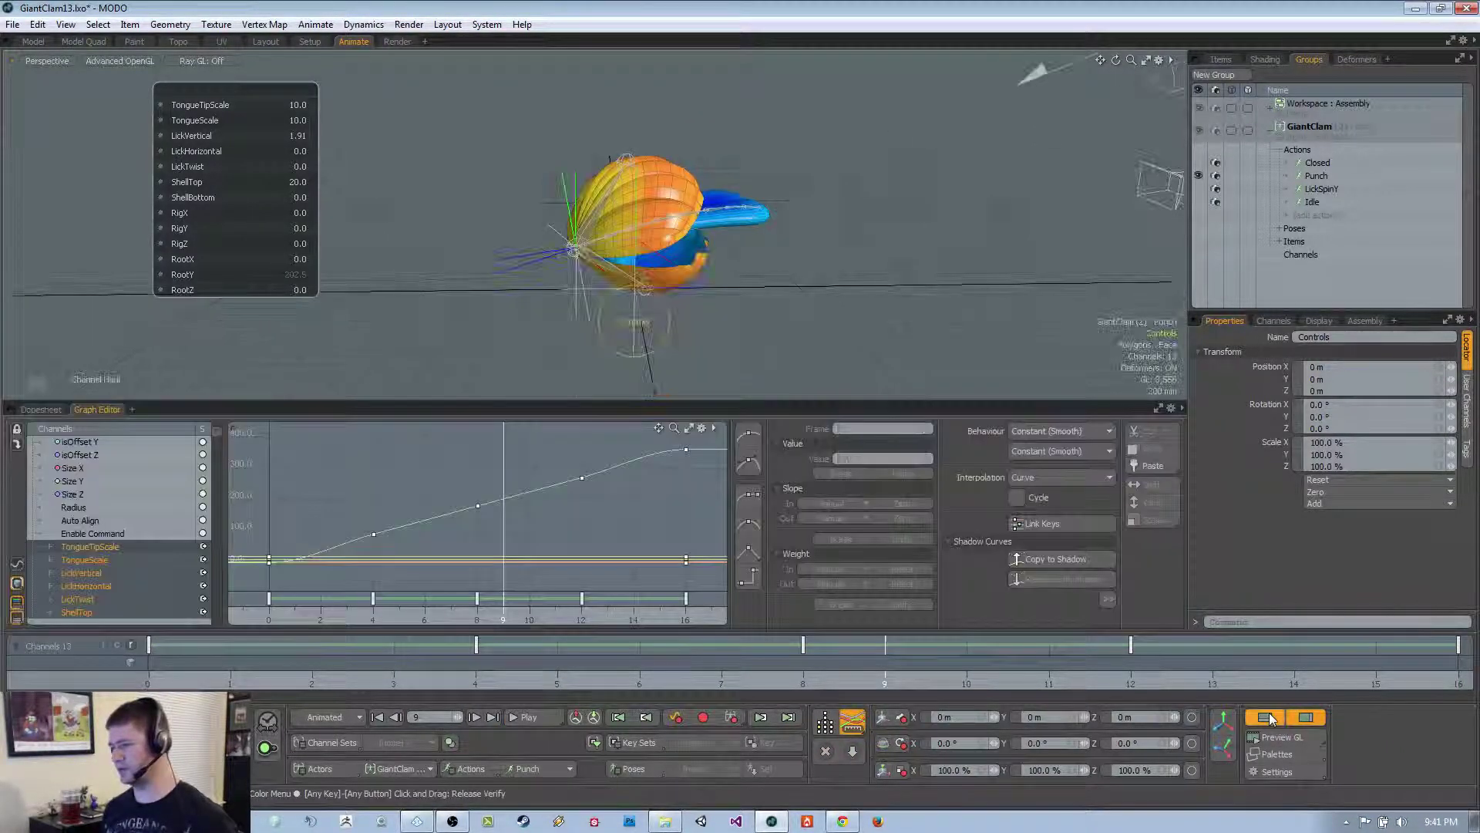
{"action": "left_click_drag", "start_coordinate": [292, 433], "coordinate": [606, 564]}
{"action": "key", "text": "f"}
{"action": "left_click", "coordinate": [746, 559]}
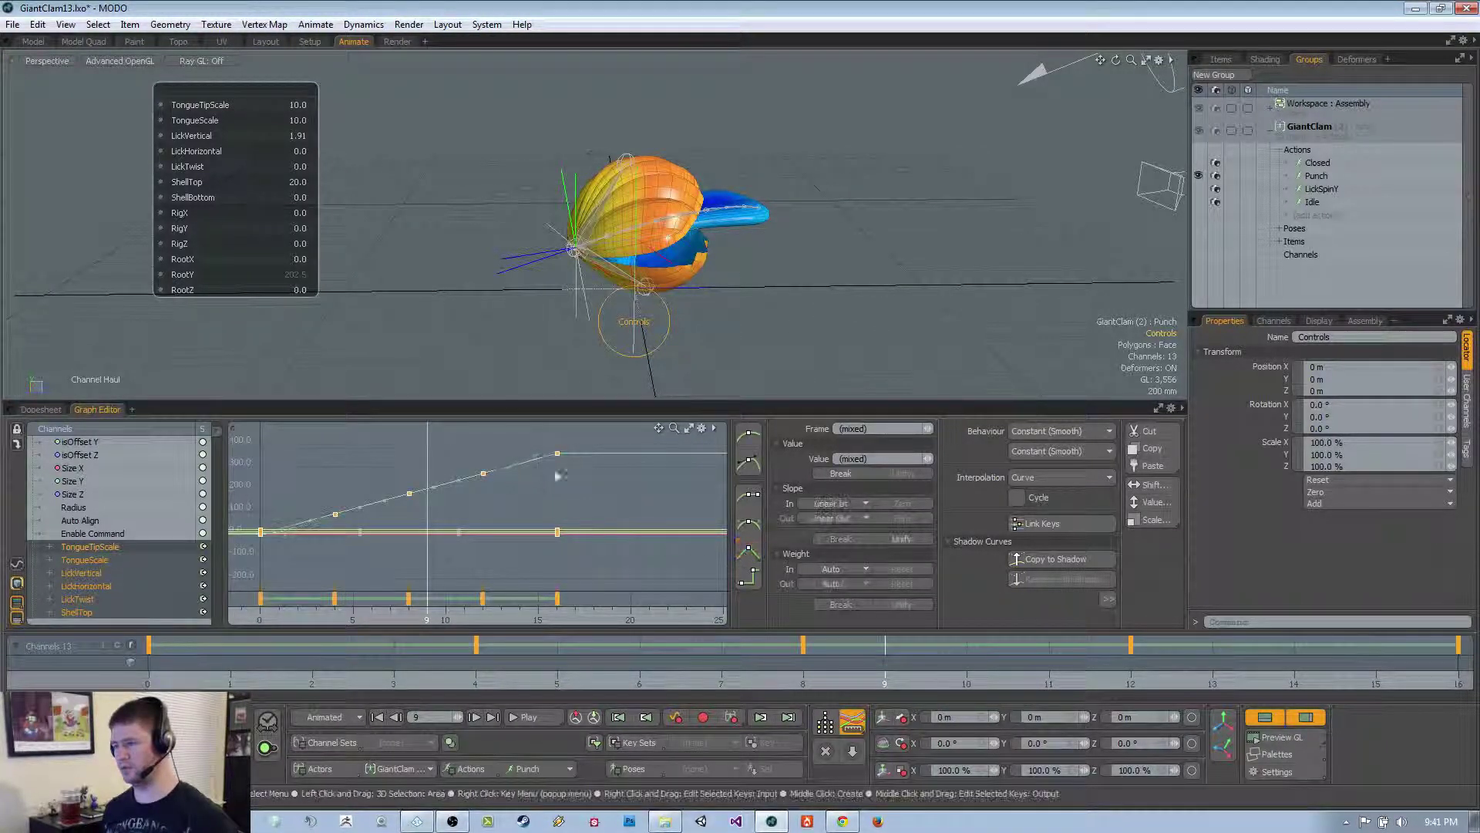
Play back the linear spin with a larger viewport and examine it from the perspective and top views
{"action": "left_click_drag", "start_coordinate": [633, 400], "coordinate": [640, 479]}
{"action": "left_click_drag", "start_coordinate": [724, 374], "coordinate": [801, 366], "text": "alt"}
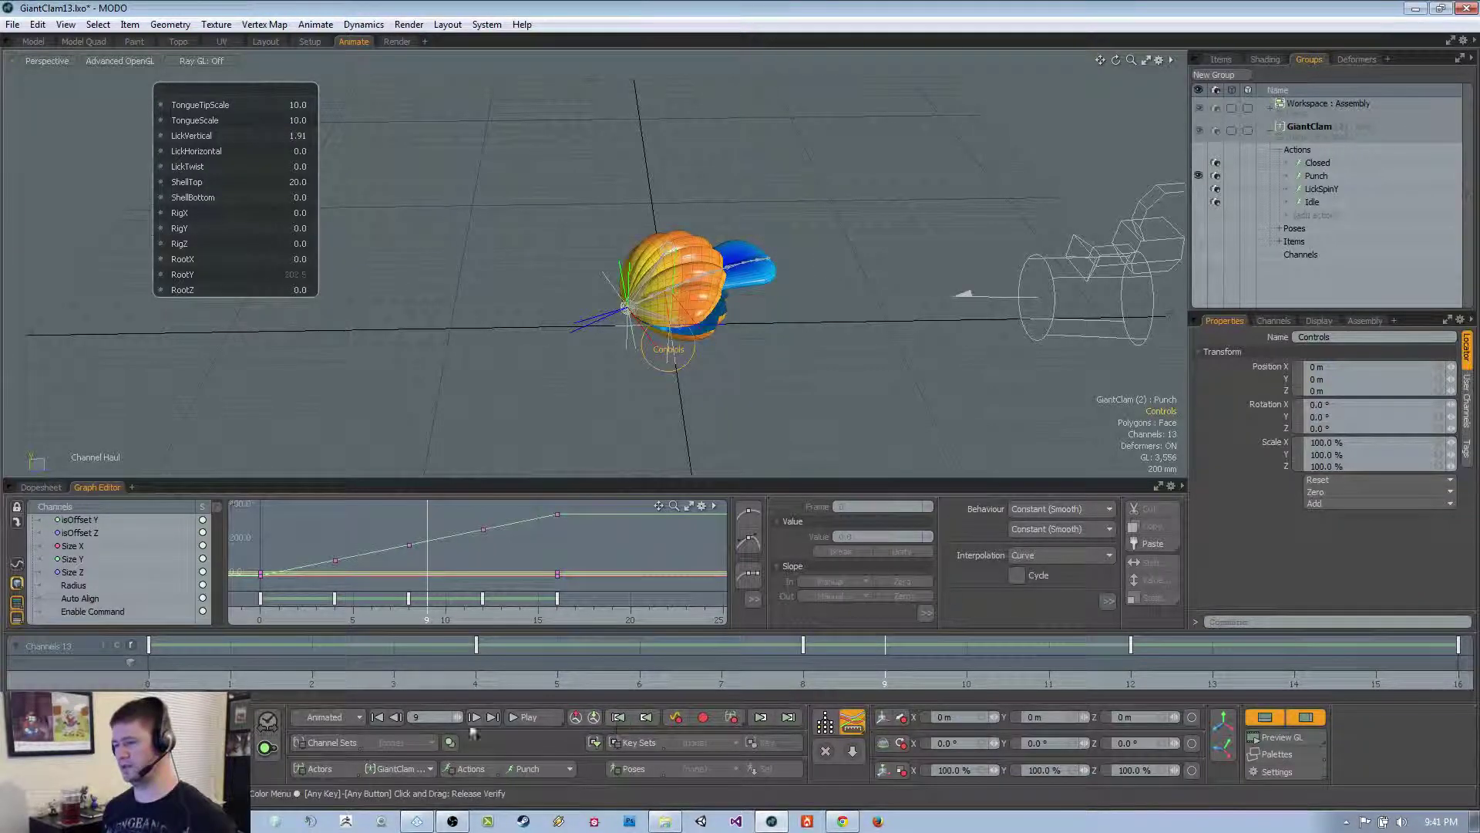
{"action": "left_click", "coordinate": [527, 717]}
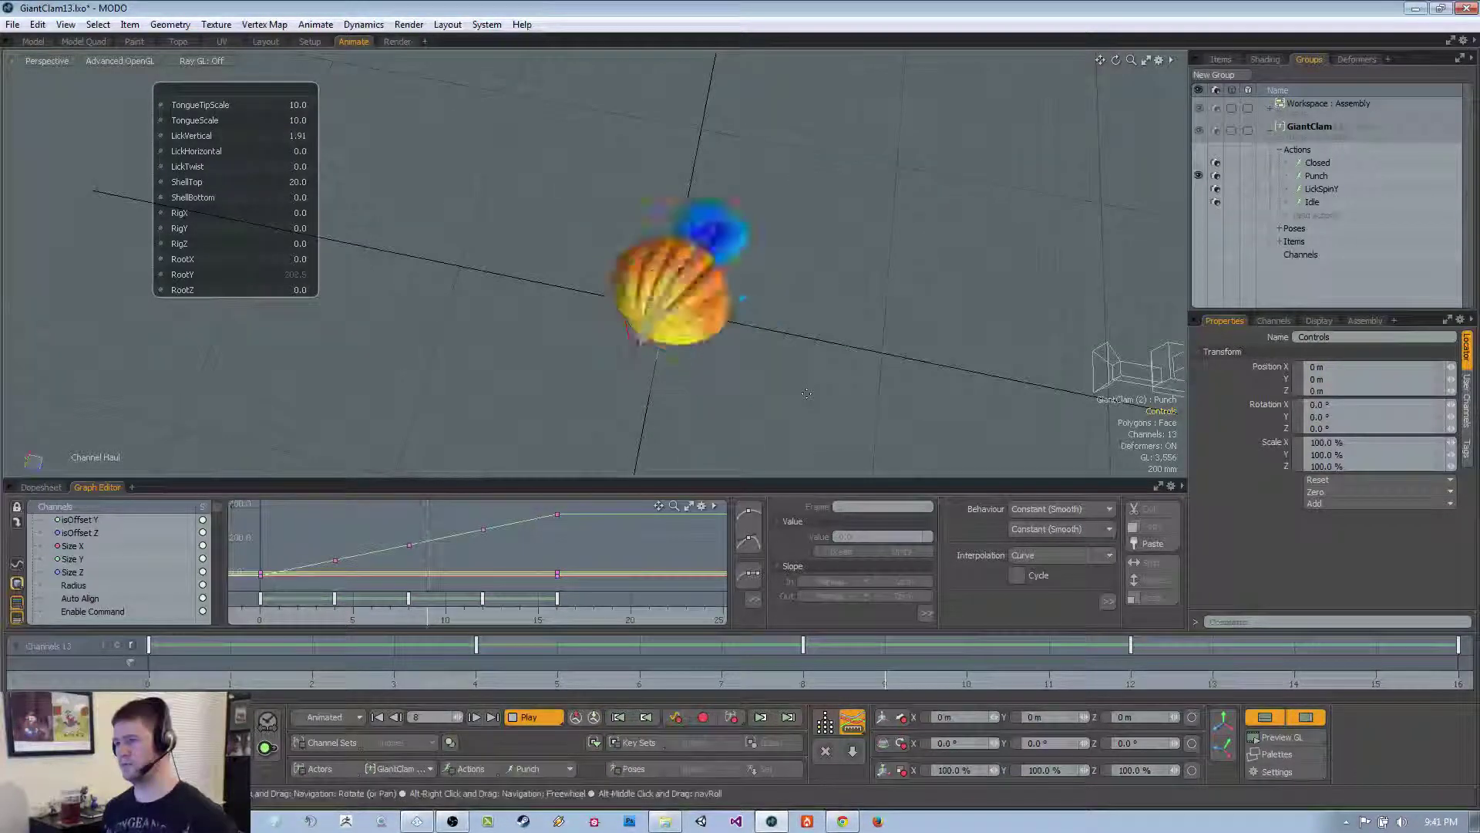
{"action": "key", "text": "ctrl+1"}
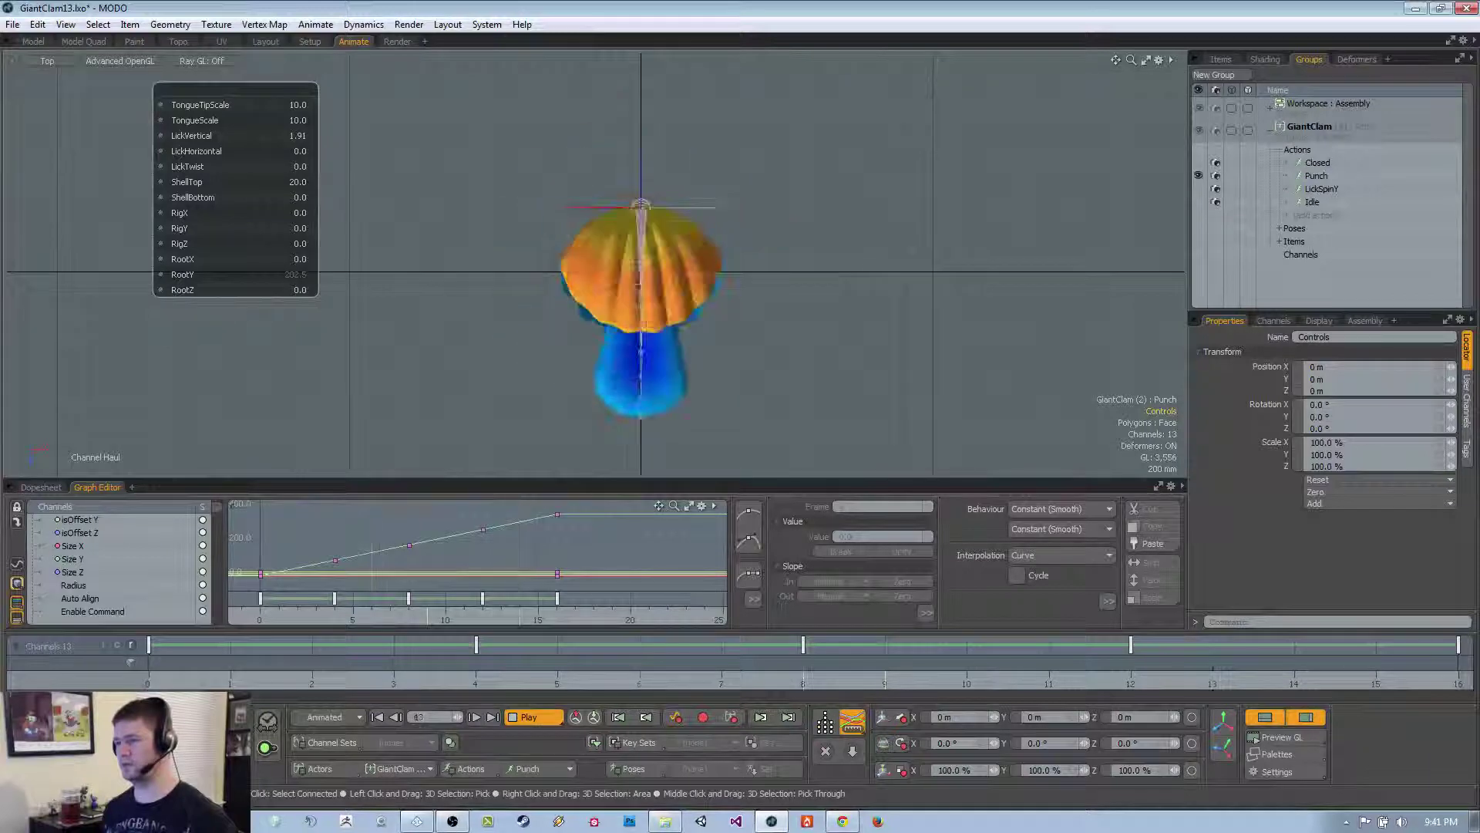
{"action": "key", "text": "ctrl+1"}
{"action": "left_click", "coordinate": [760, 356]}
{"action": "left_click_drag", "start_coordinate": [761, 357], "coordinate": [655, 240], "text": "alt"}
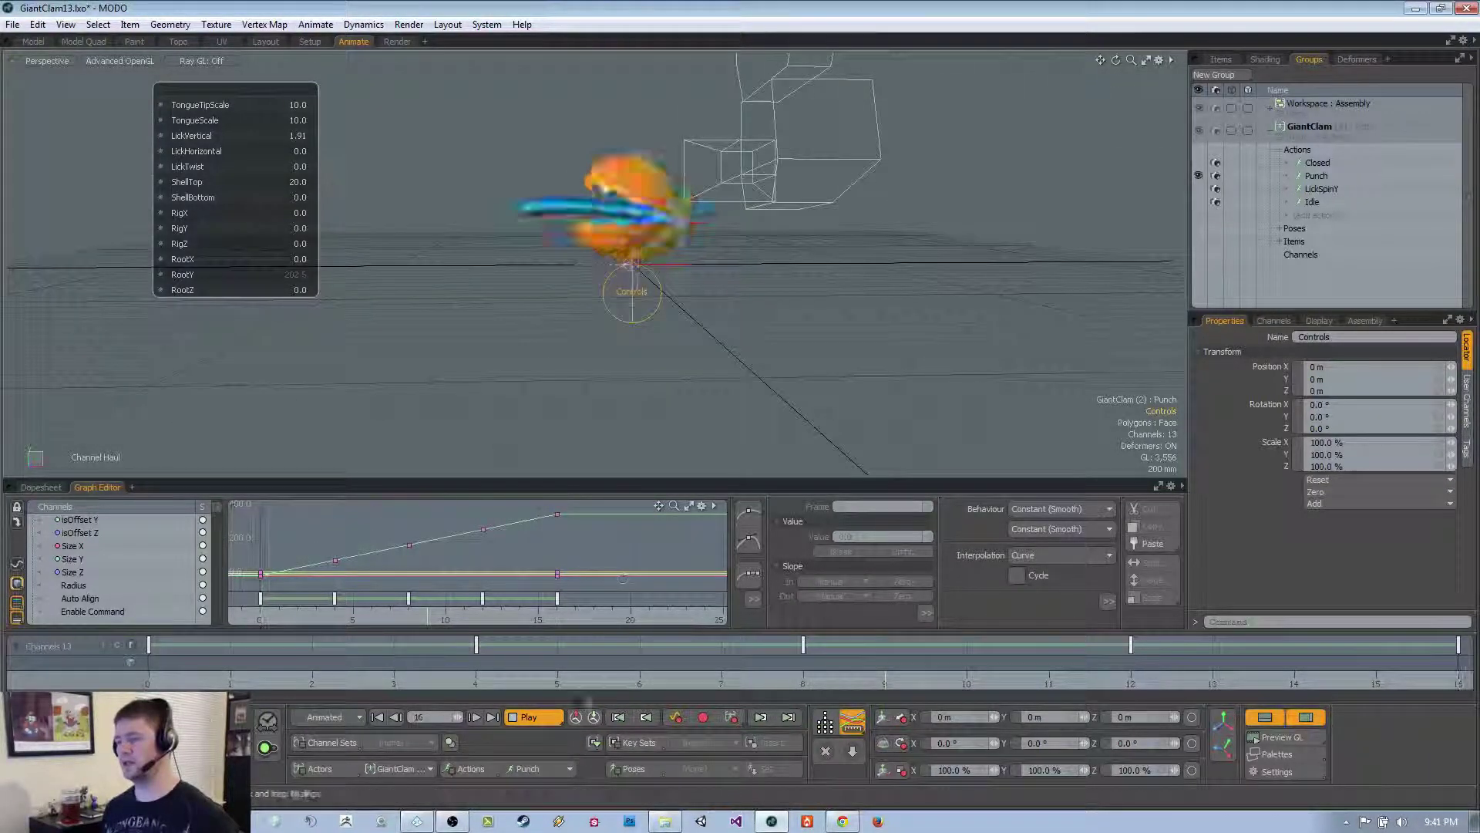
{"action": "left_click", "coordinate": [548, 719]}
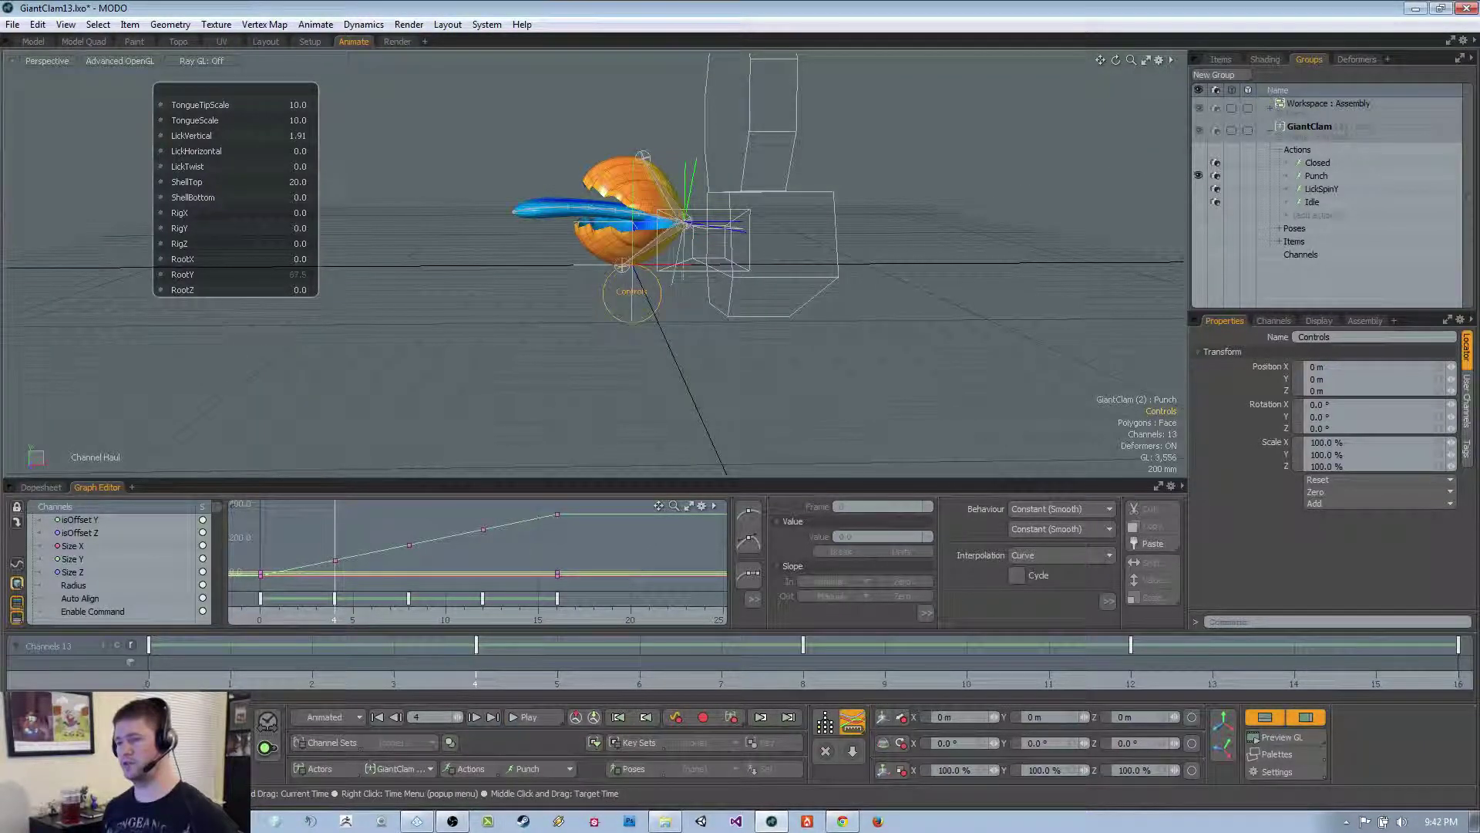
Set the ShellTop channel to 10 at frame 4
{"action": "key", "text": "Left"}
{"action": "key", "text": "Left"}
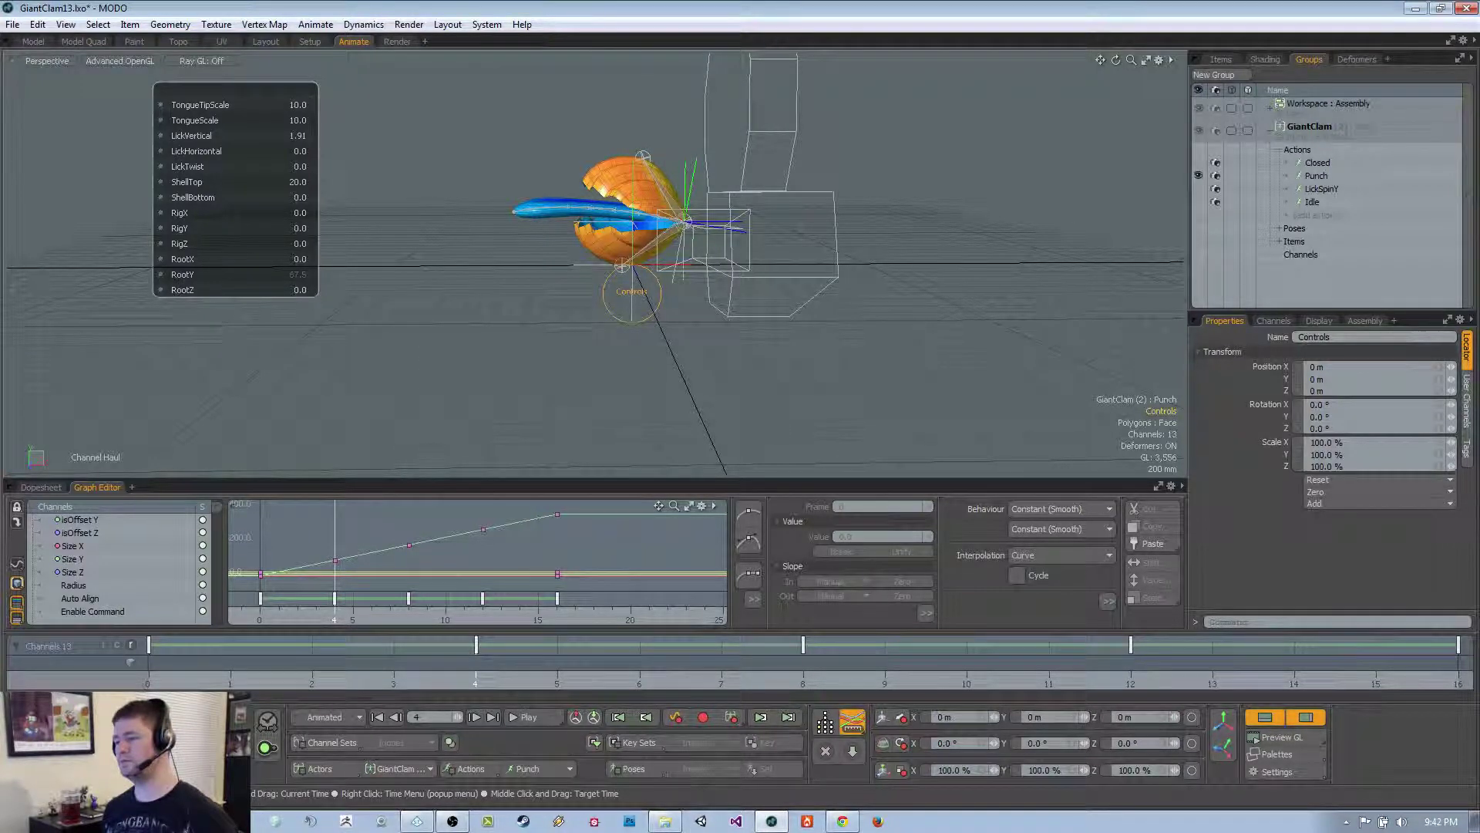
{"action": "left_click_drag", "start_coordinate": [616, 270], "coordinate": [588, 273], "text": "alt"}
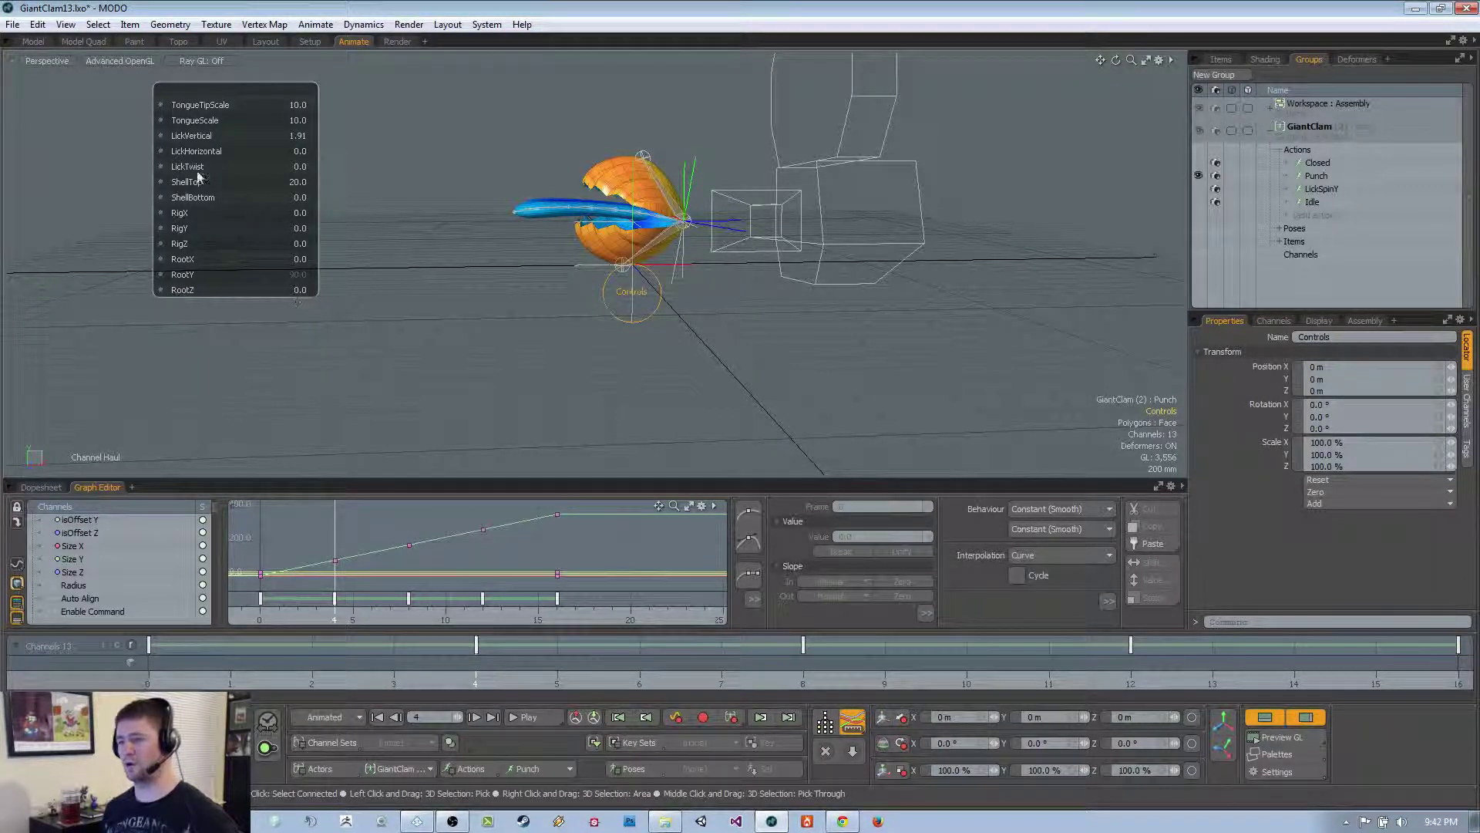
{"action": "double_click", "coordinate": [297, 181]}
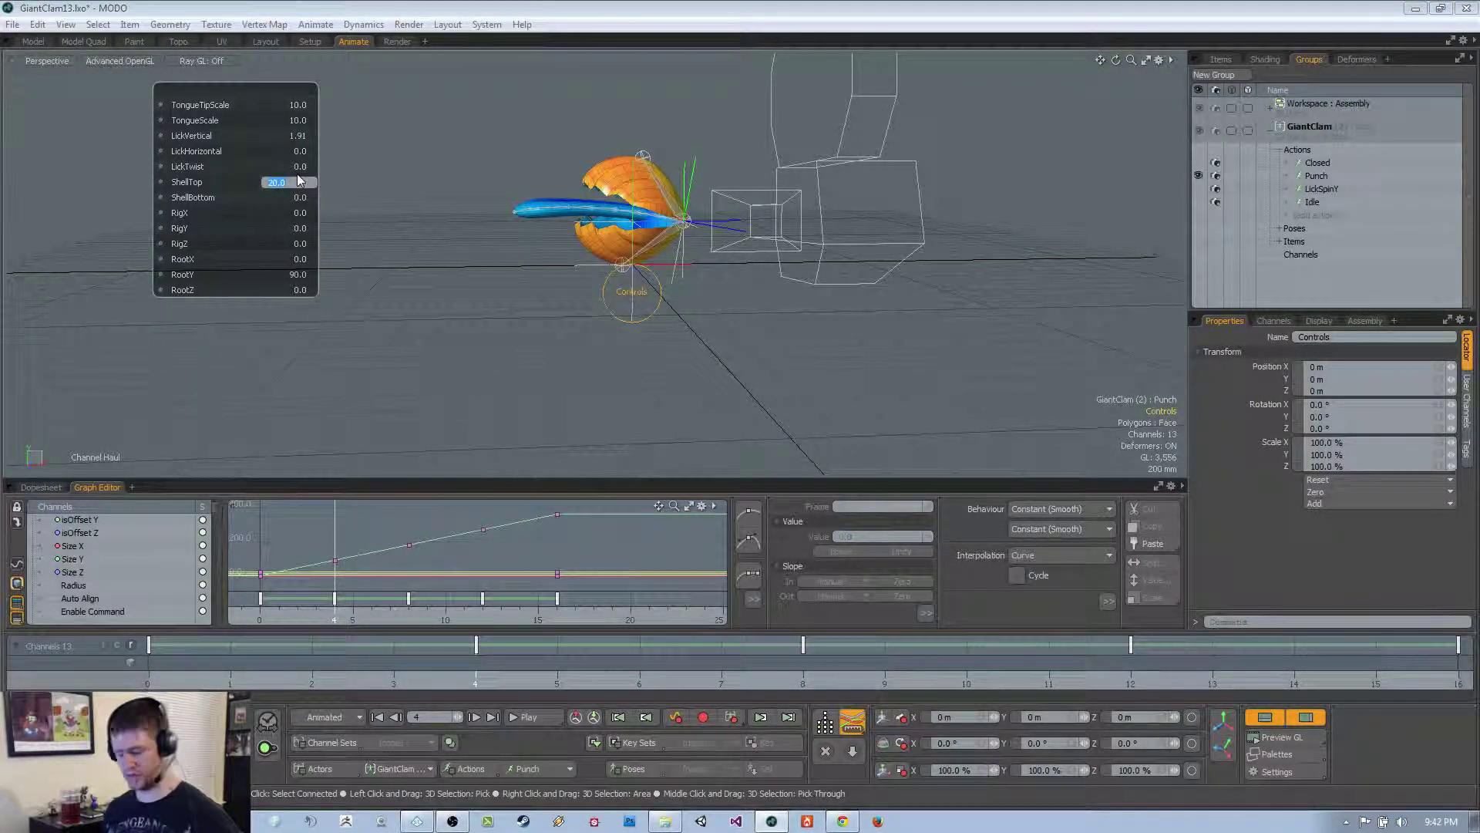
{"action": "type", "text": "10"}
{"action": "key", "text": "Return"}
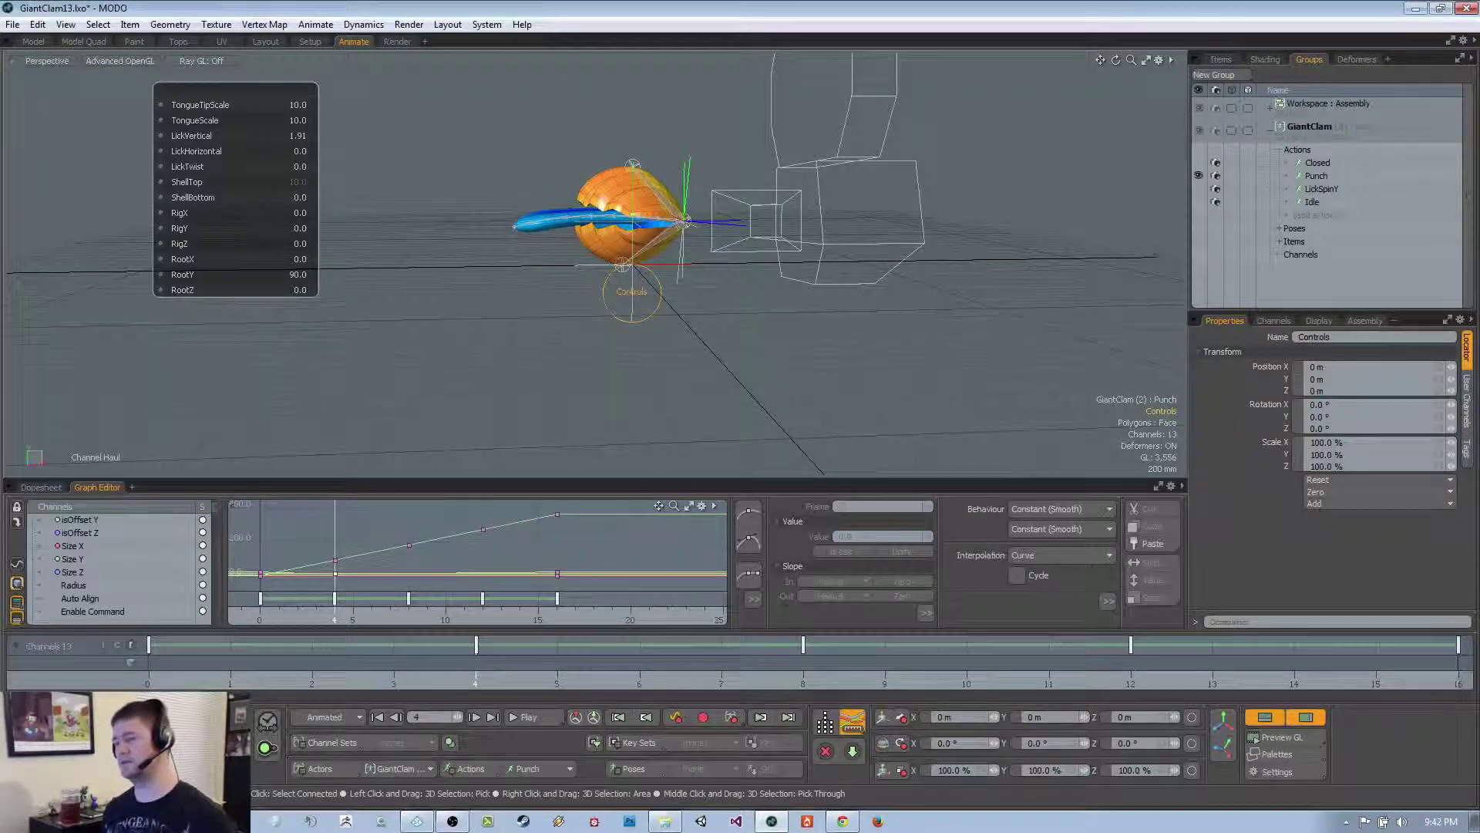
Key the ShellTop channel at 20 on frame 8 and at 10 on frame 12
{"action": "left_click_drag", "start_coordinate": [771, 347], "coordinate": [717, 353], "text": "alt"}
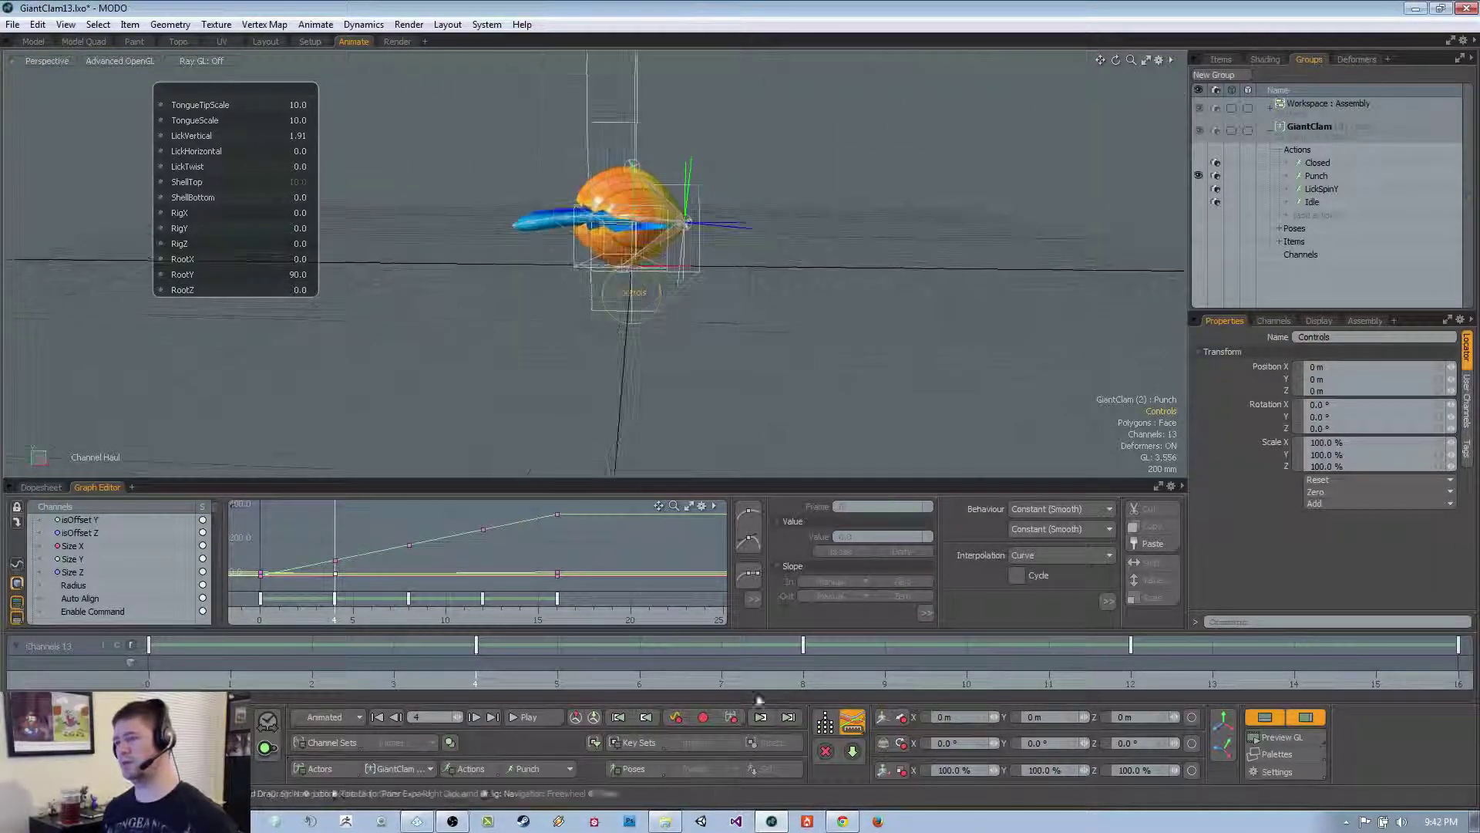
{"action": "left_click", "coordinate": [1129, 684]}
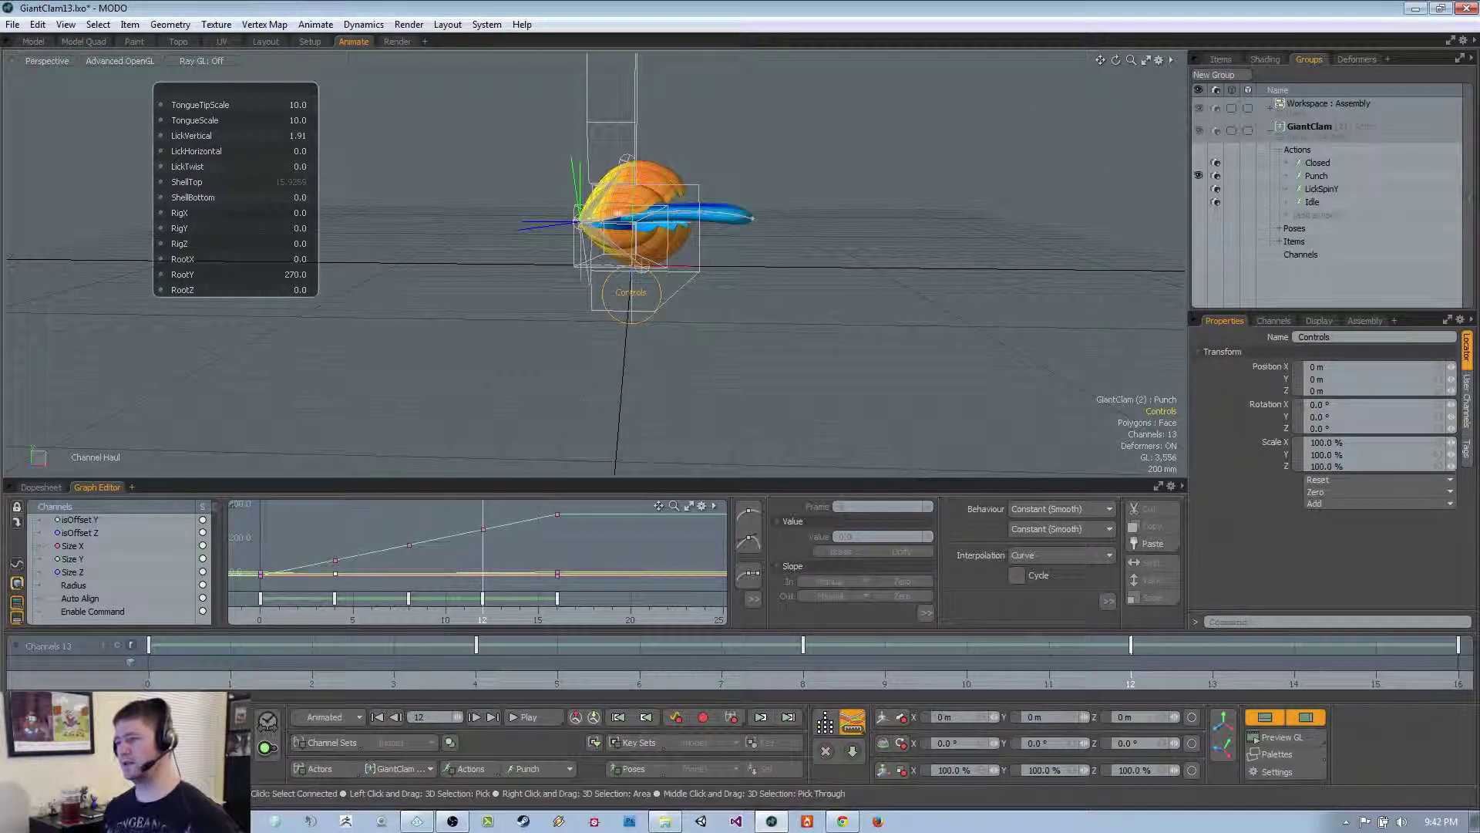
{"action": "left_click", "coordinate": [806, 680]}
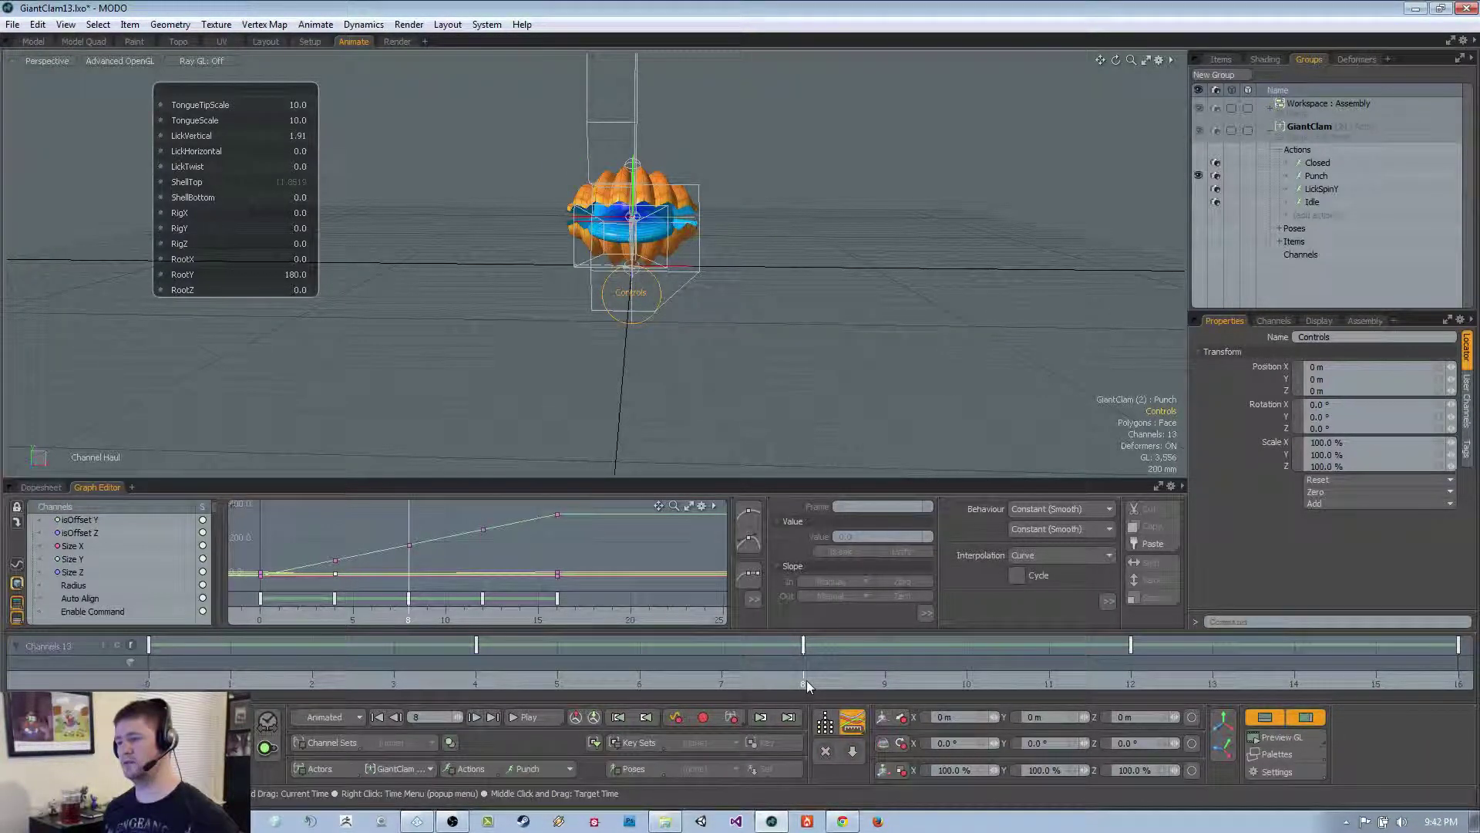
{"action": "left_click", "coordinate": [149, 682]}
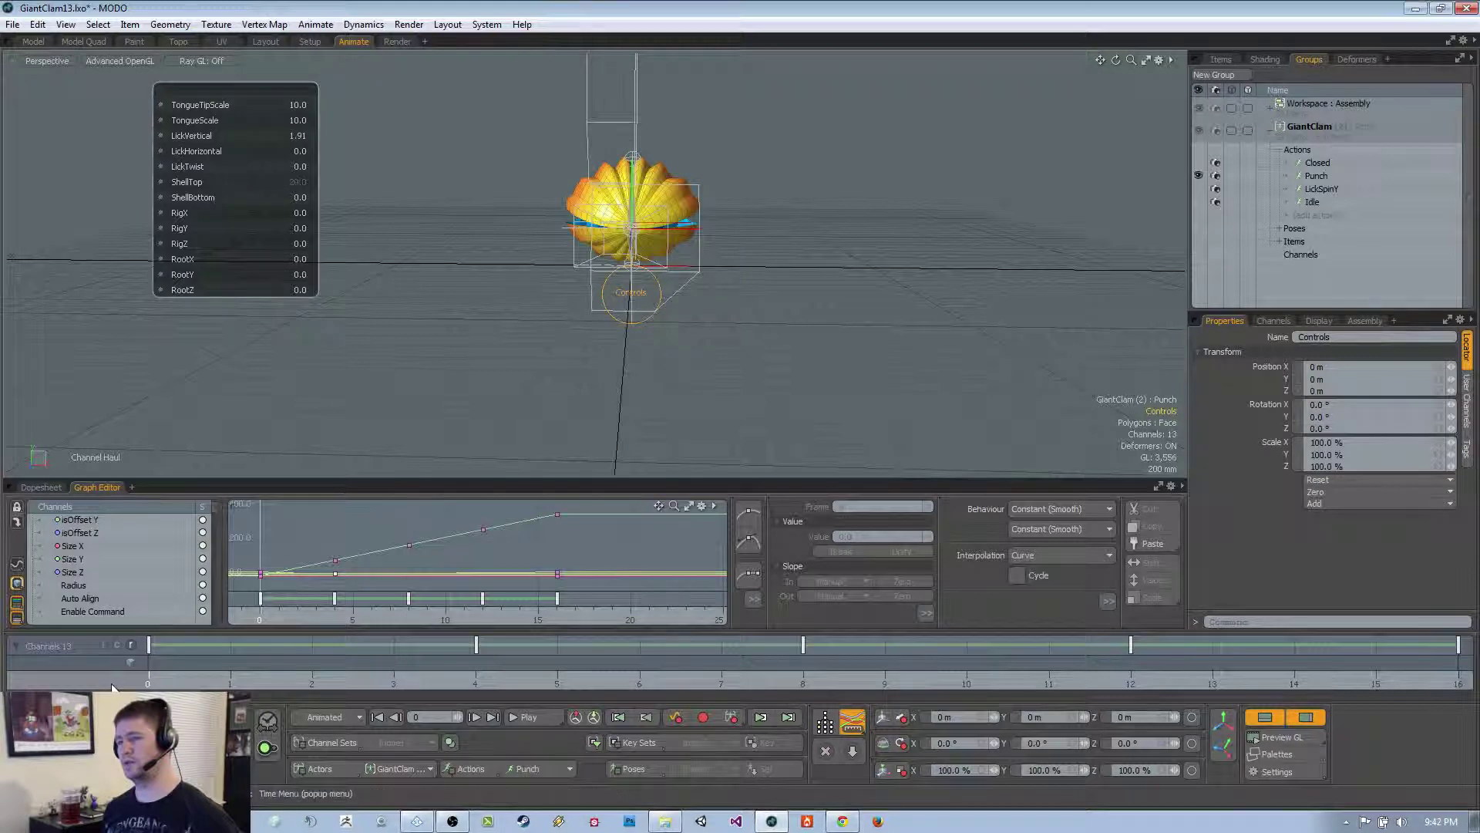
{"action": "left_click", "coordinate": [475, 673]}
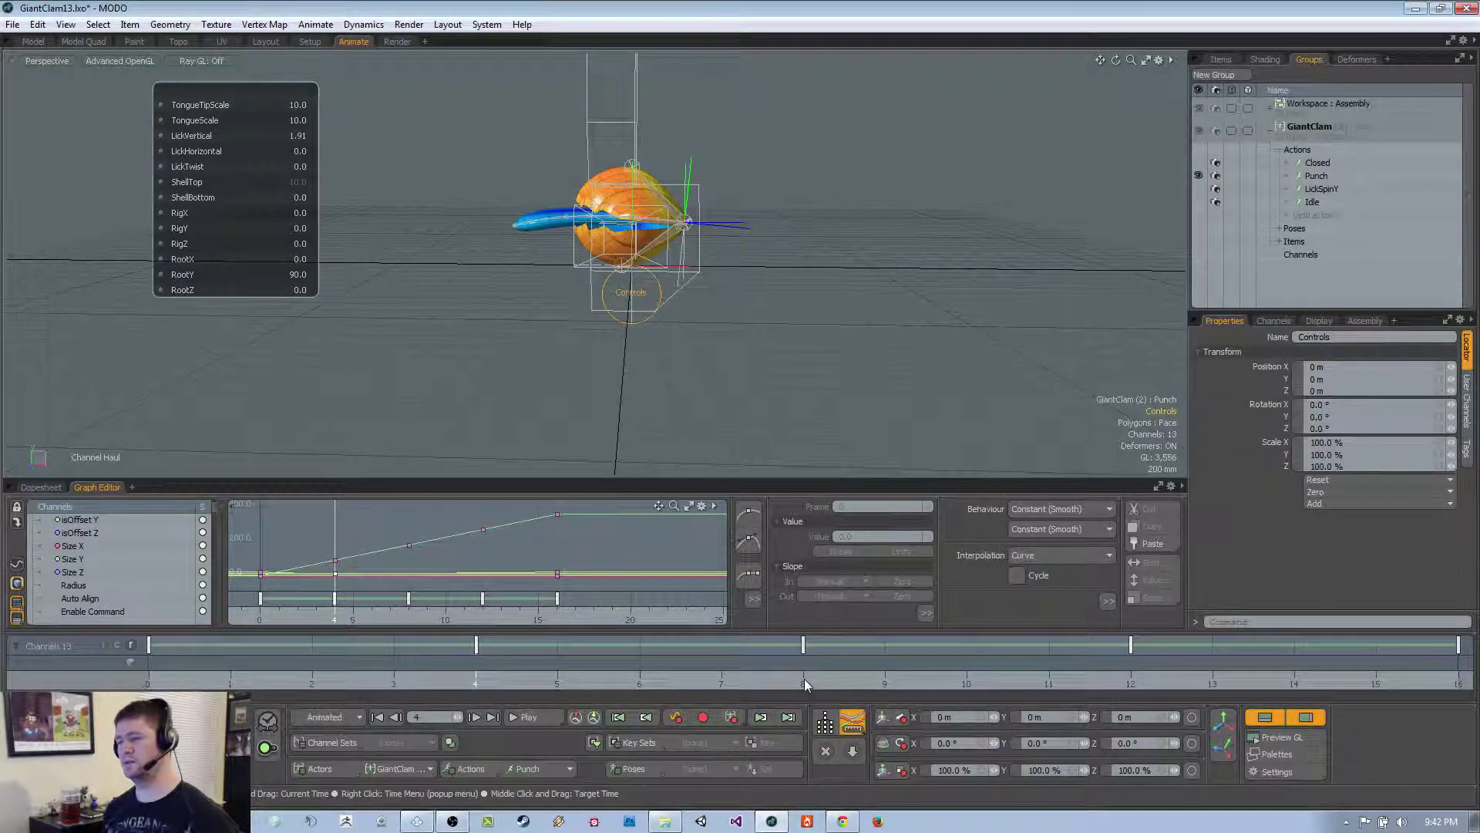
{"action": "left_click", "coordinate": [803, 680]}
{"action": "mouse_move", "coordinate": [296, 189]}
{"action": "left_mouse_down"}
{"action": "mouse_move", "coordinate": [323, 184]}
{"action": "mouse_move", "coordinate": [270, 185]}
{"action": "mouse_move", "coordinate": [293, 187]}
{"action": "left_mouse_up"}
{"action": "key", "text": "Up"}
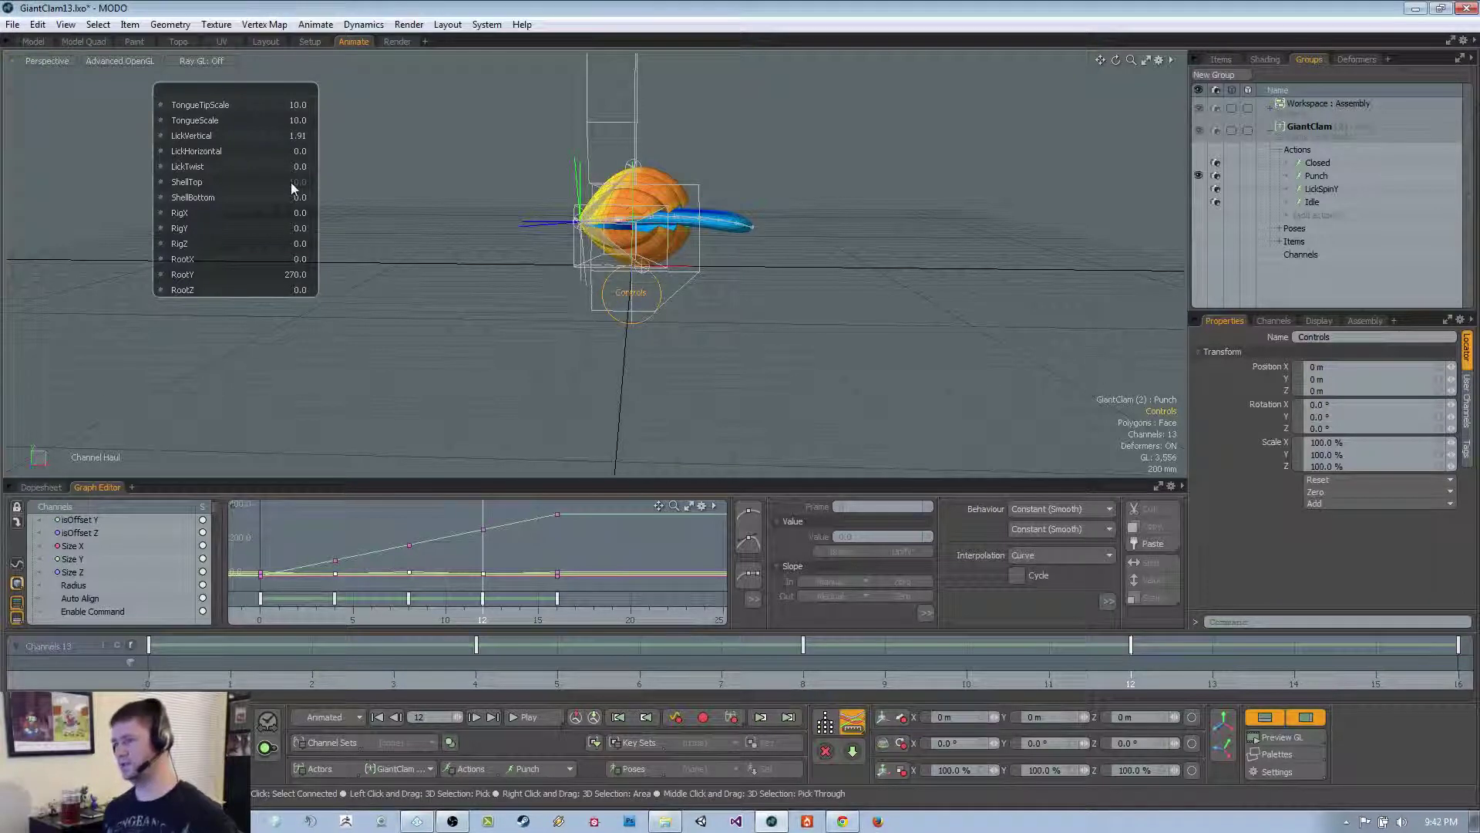
{"action": "key", "text": "Up"}
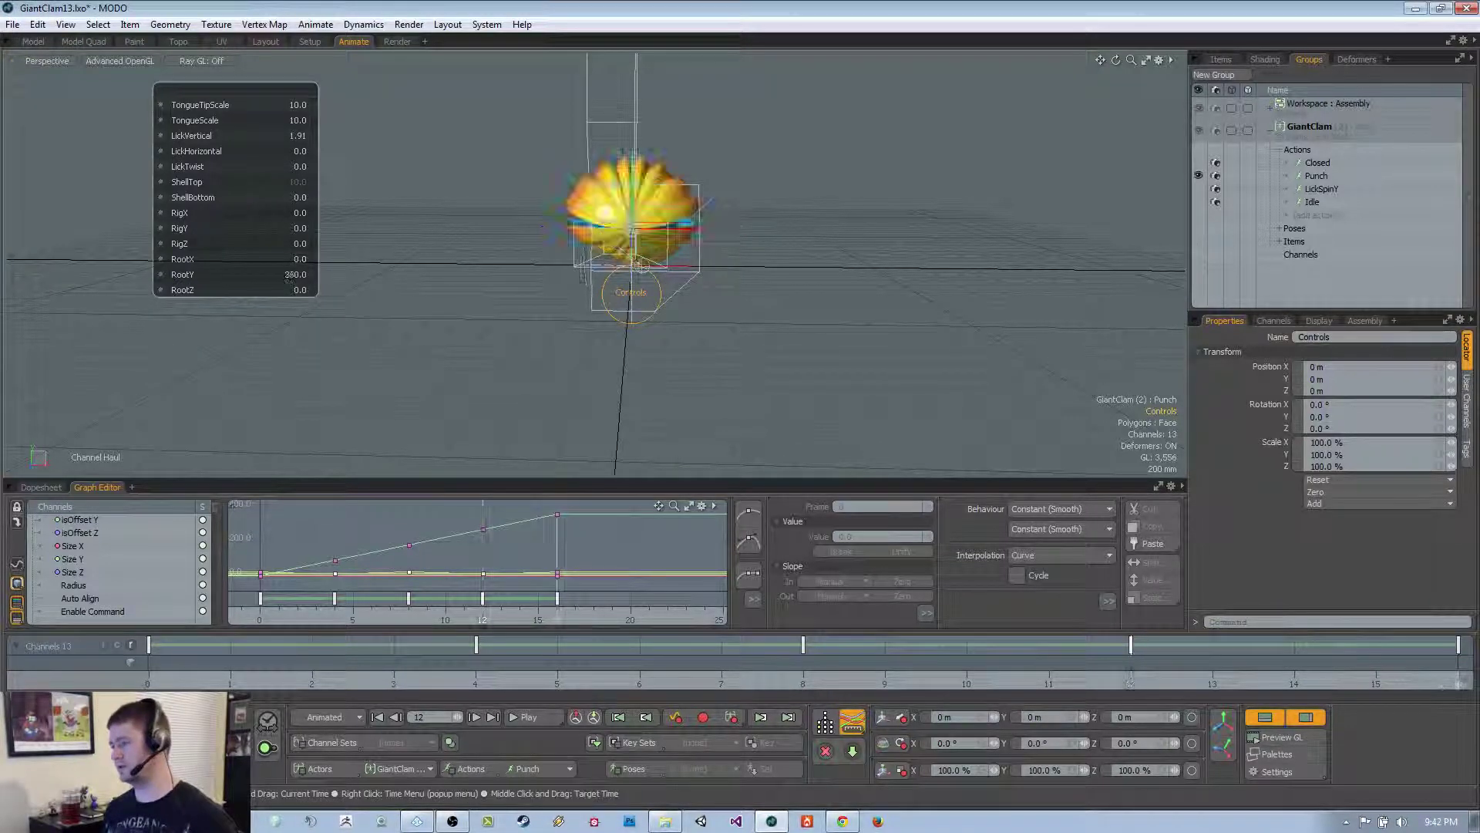
Play back the spin to review the shell's opening and closing, then stop it
{"action": "left_click", "coordinate": [529, 717]}
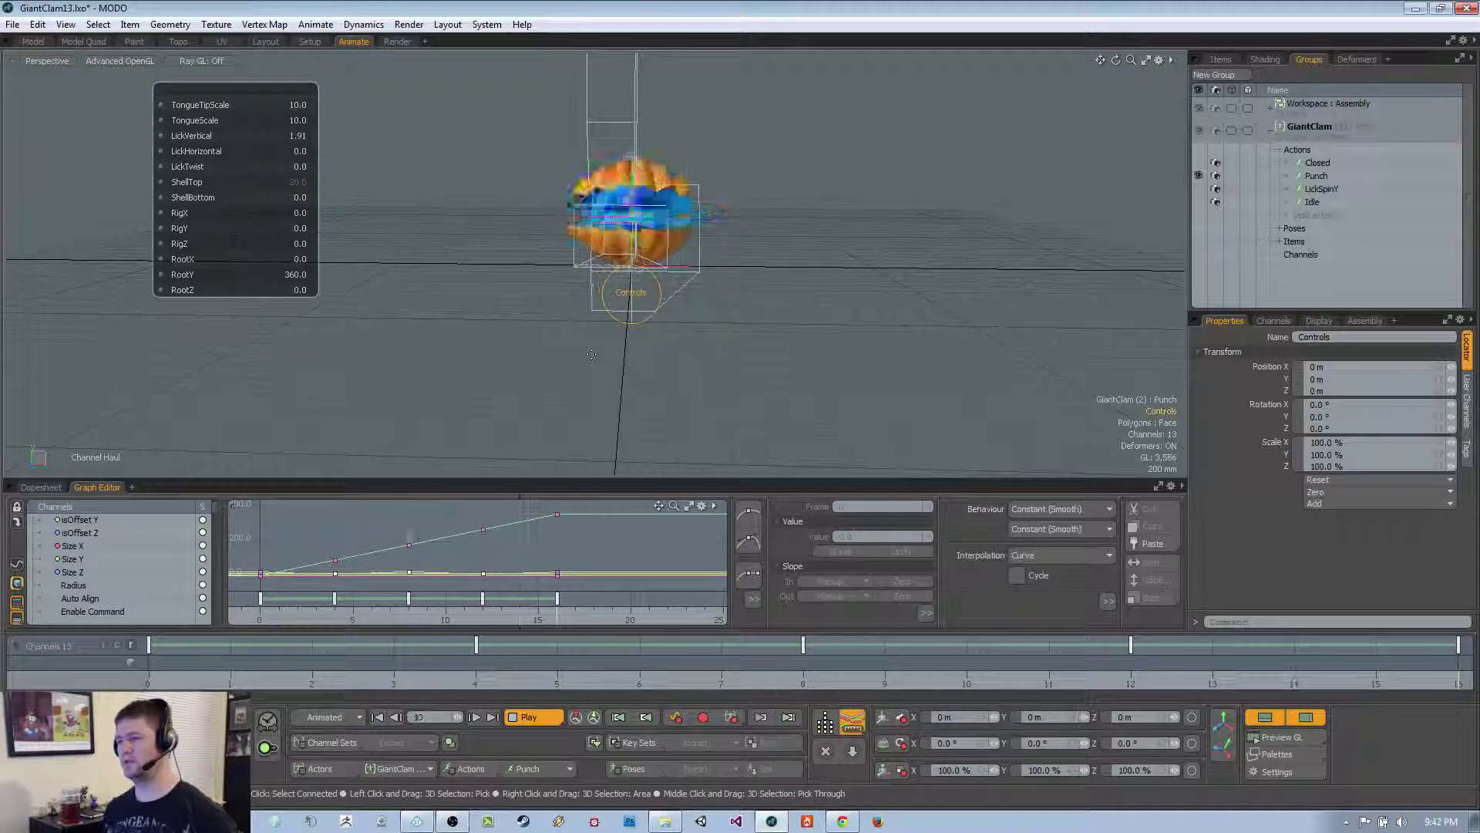
{"action": "left_click_drag", "start_coordinate": [591, 354], "coordinate": [673, 353], "text": "alt"}
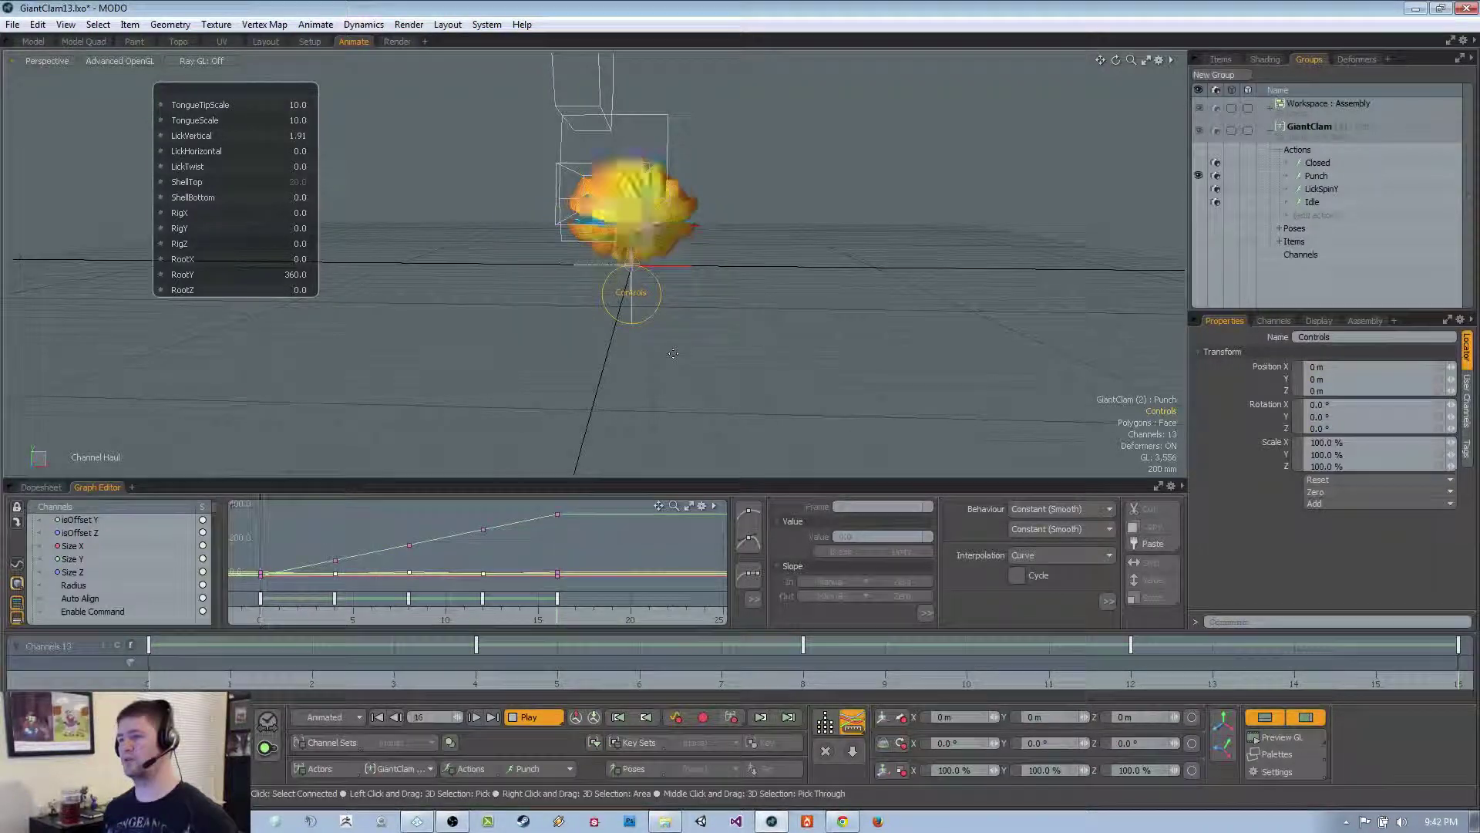
{"action": "left_click", "coordinate": [553, 716]}
{"action": "left_click", "coordinate": [553, 715]}
{"action": "left_click_drag", "start_coordinate": [539, 363], "coordinate": [644, 374], "text": "alt"}
Change the LickVertical channel at frame 4 so that the clam's tongue curls upward
{"action": "left_click_drag", "start_coordinate": [154, 678], "coordinate": [475, 680]}
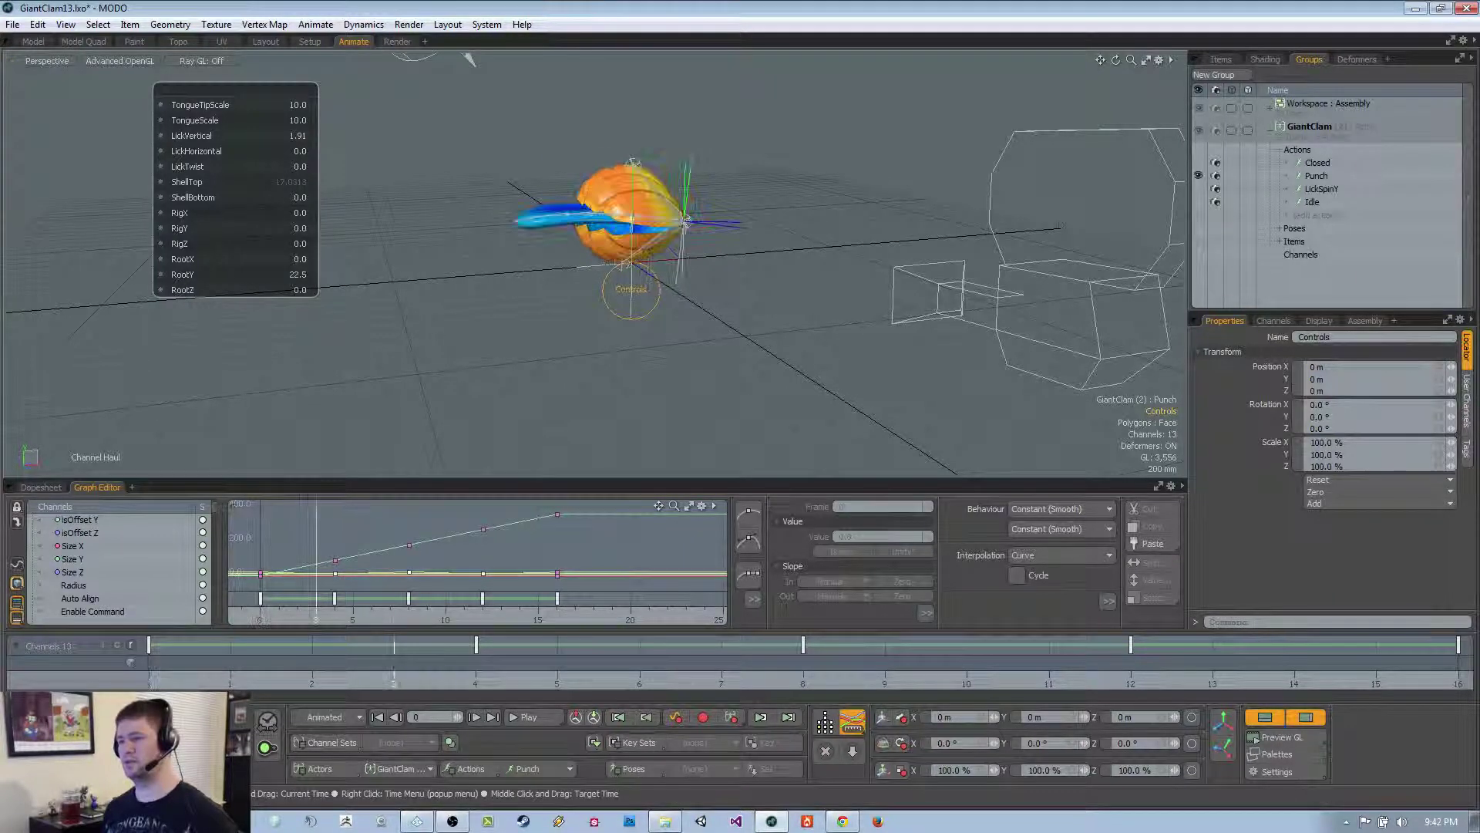
{"action": "left_click_drag", "start_coordinate": [469, 59], "coordinate": [762, 230], "text": "alt"}
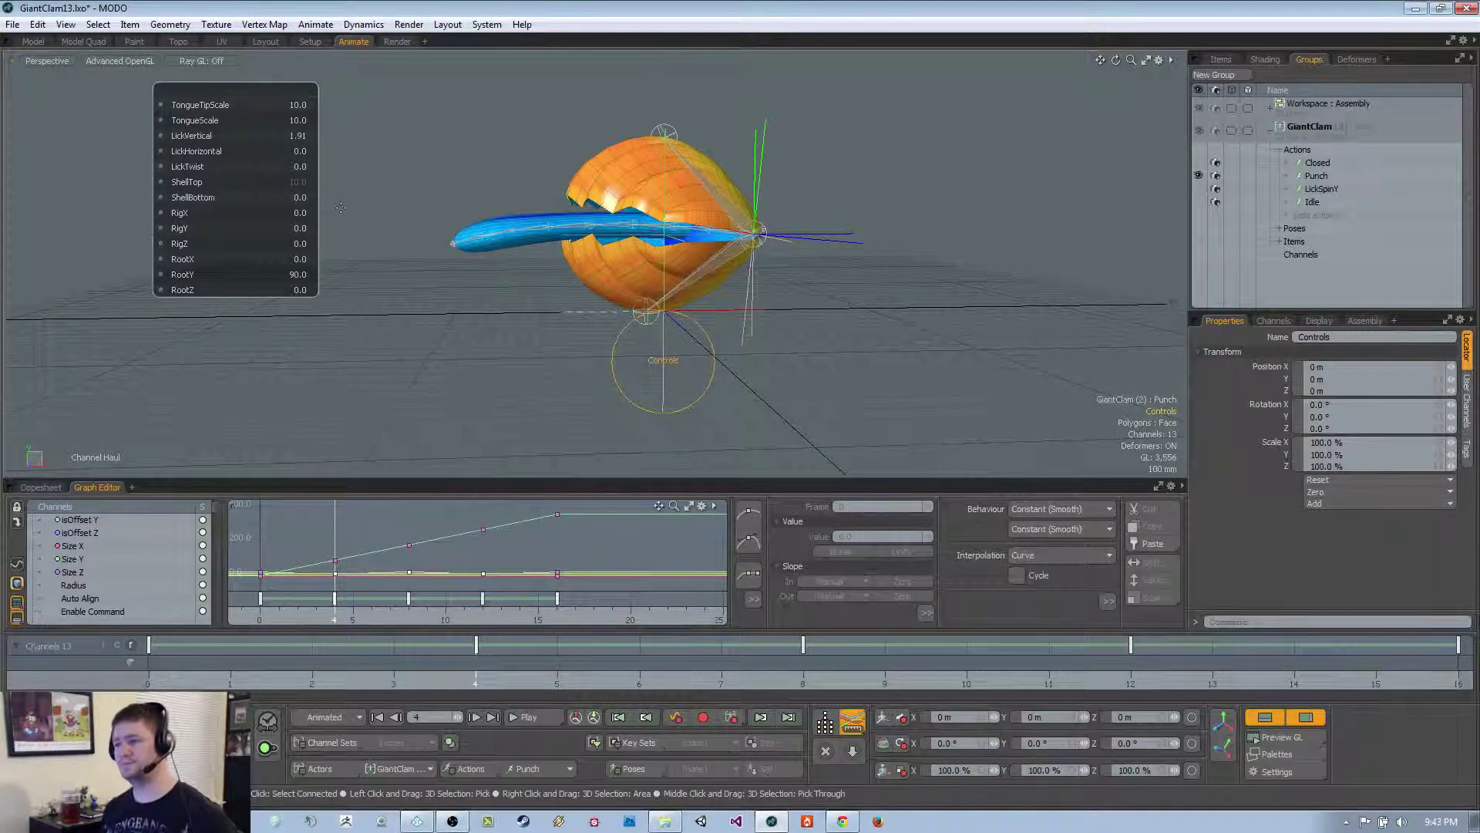
{"action": "mouse_move", "coordinate": [476, 648]}
{"action": "left_mouse_down"}
{"action": "mouse_move", "coordinate": [313, 648]}
{"action": "mouse_move", "coordinate": [476, 648]}
{"action": "left_mouse_up"}
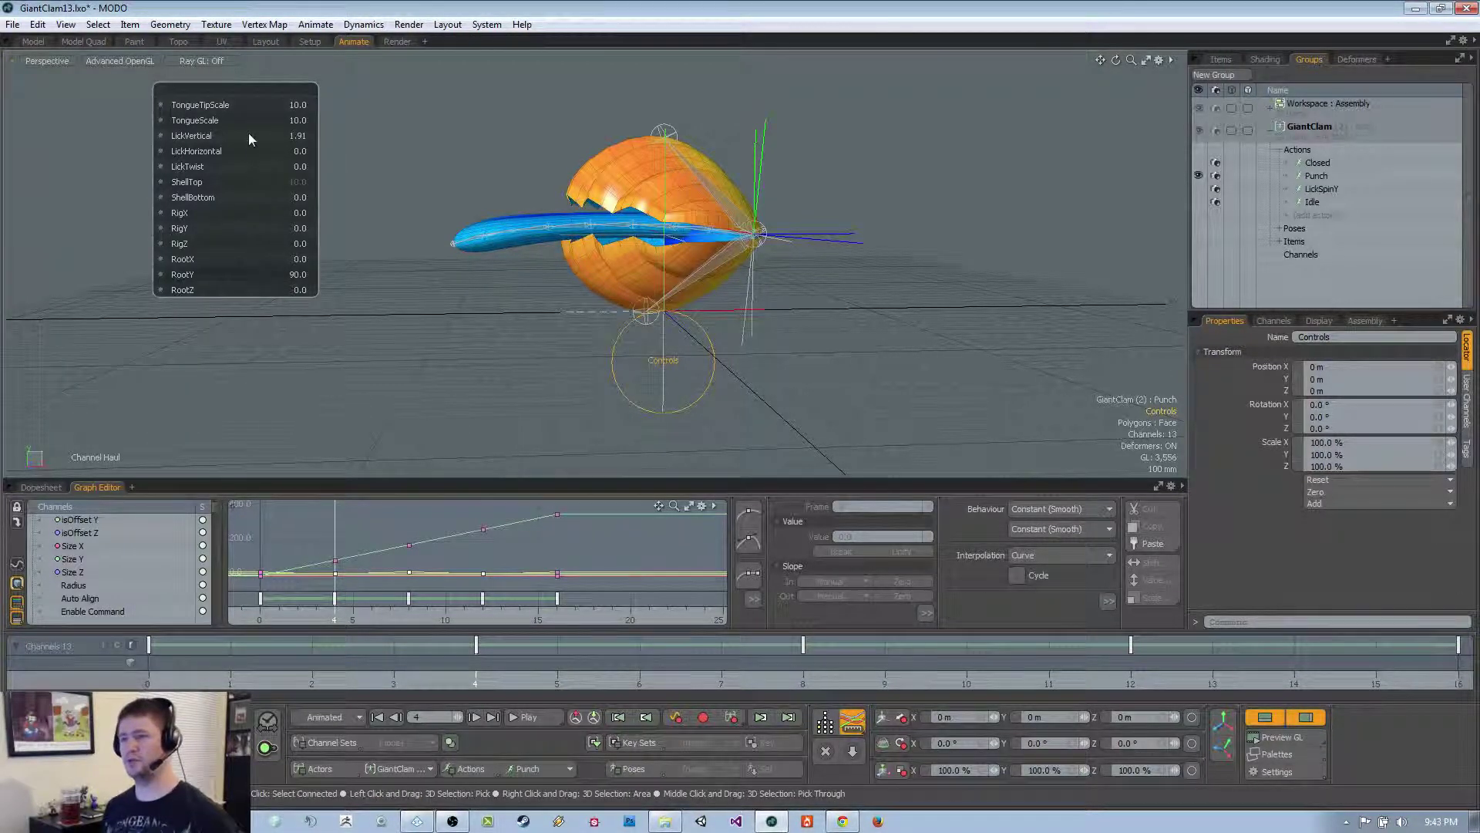
{"action": "left_click", "coordinate": [300, 143]}
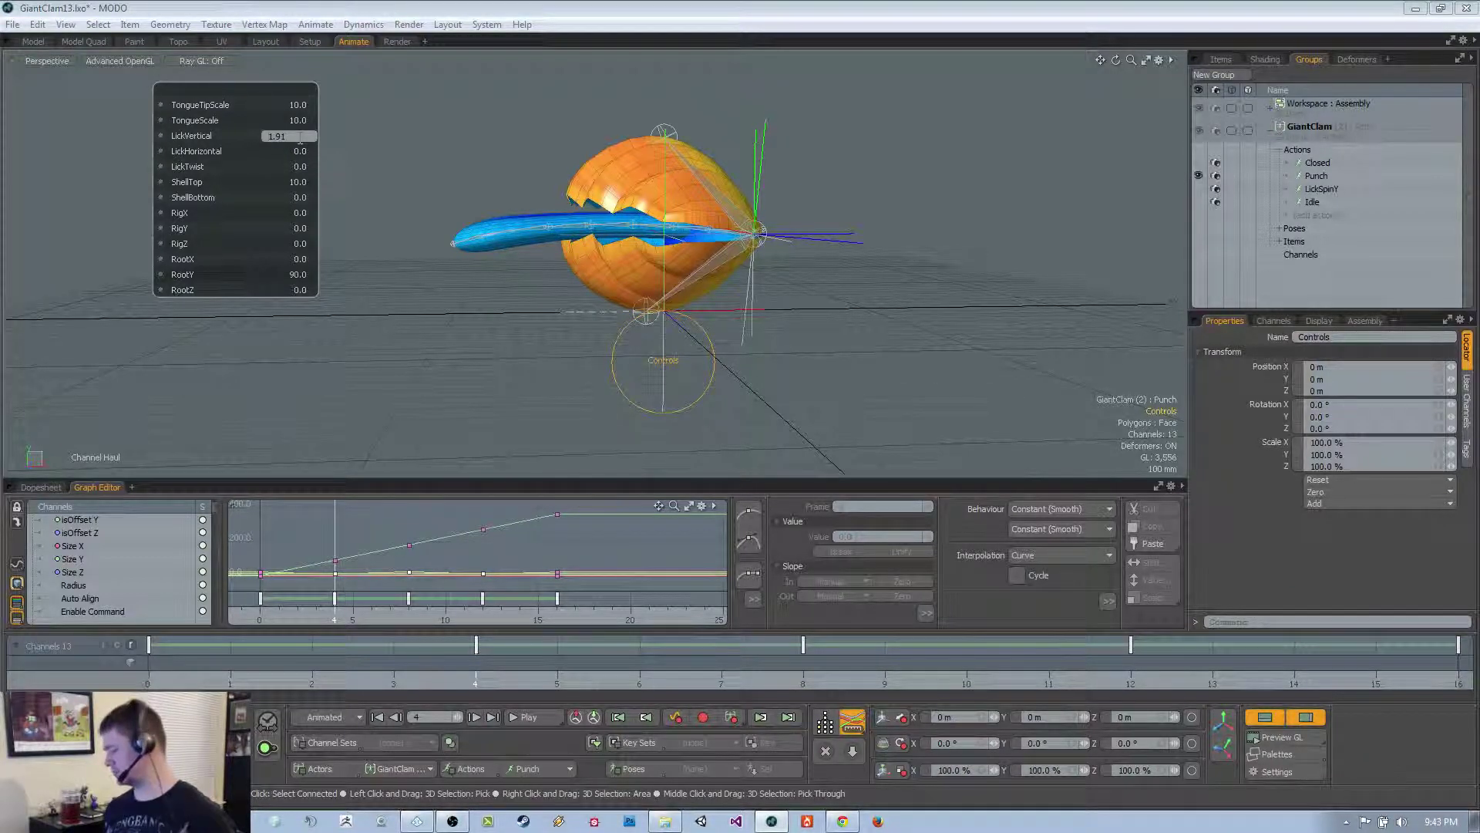
{"action": "key", "text": "Return"}
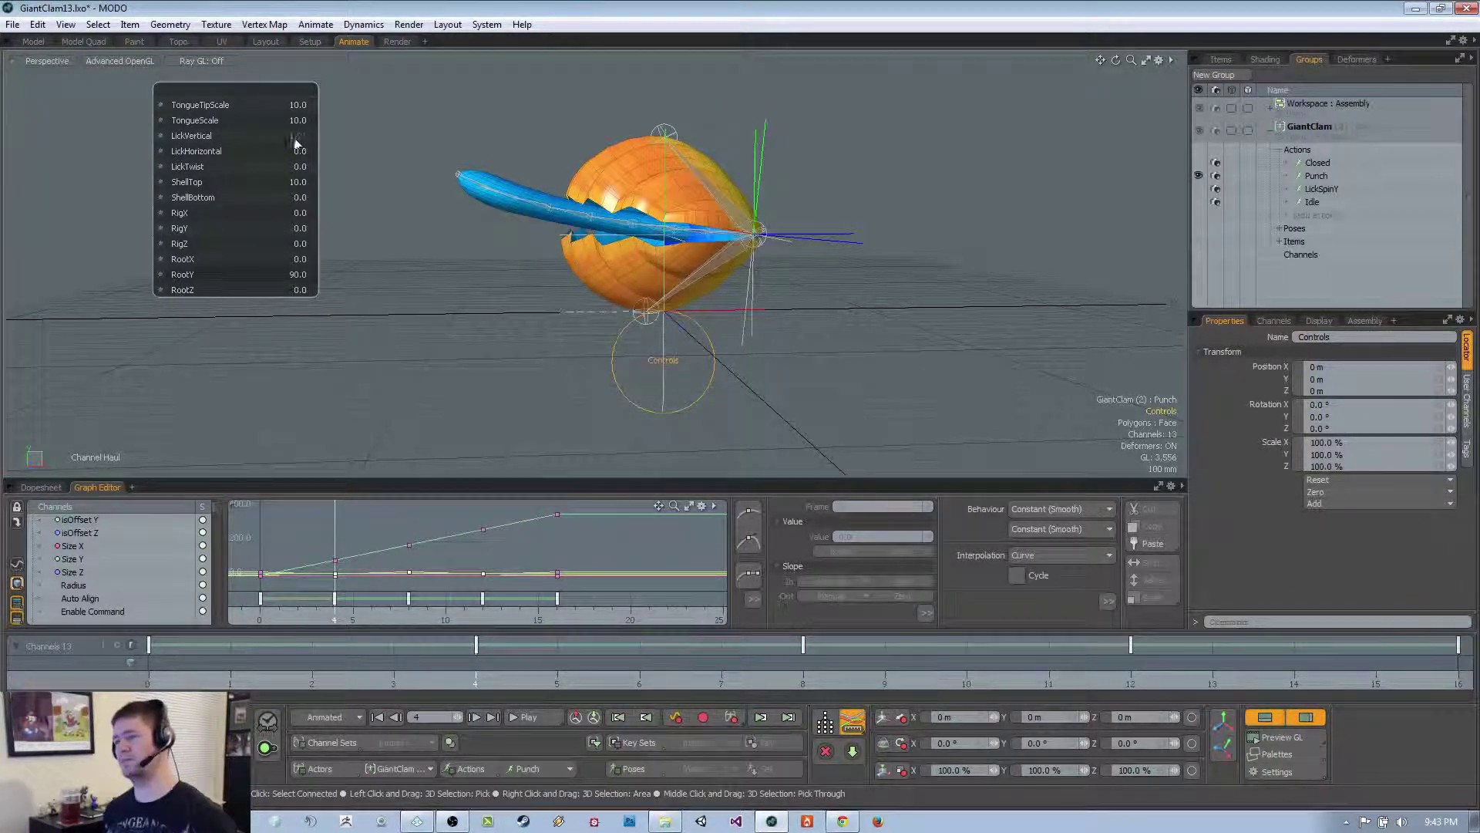
Remove the in-between ShellTop and LickVertical keys from the spin action and play back the animation
{"action": "left_click", "coordinate": [1132, 689]}
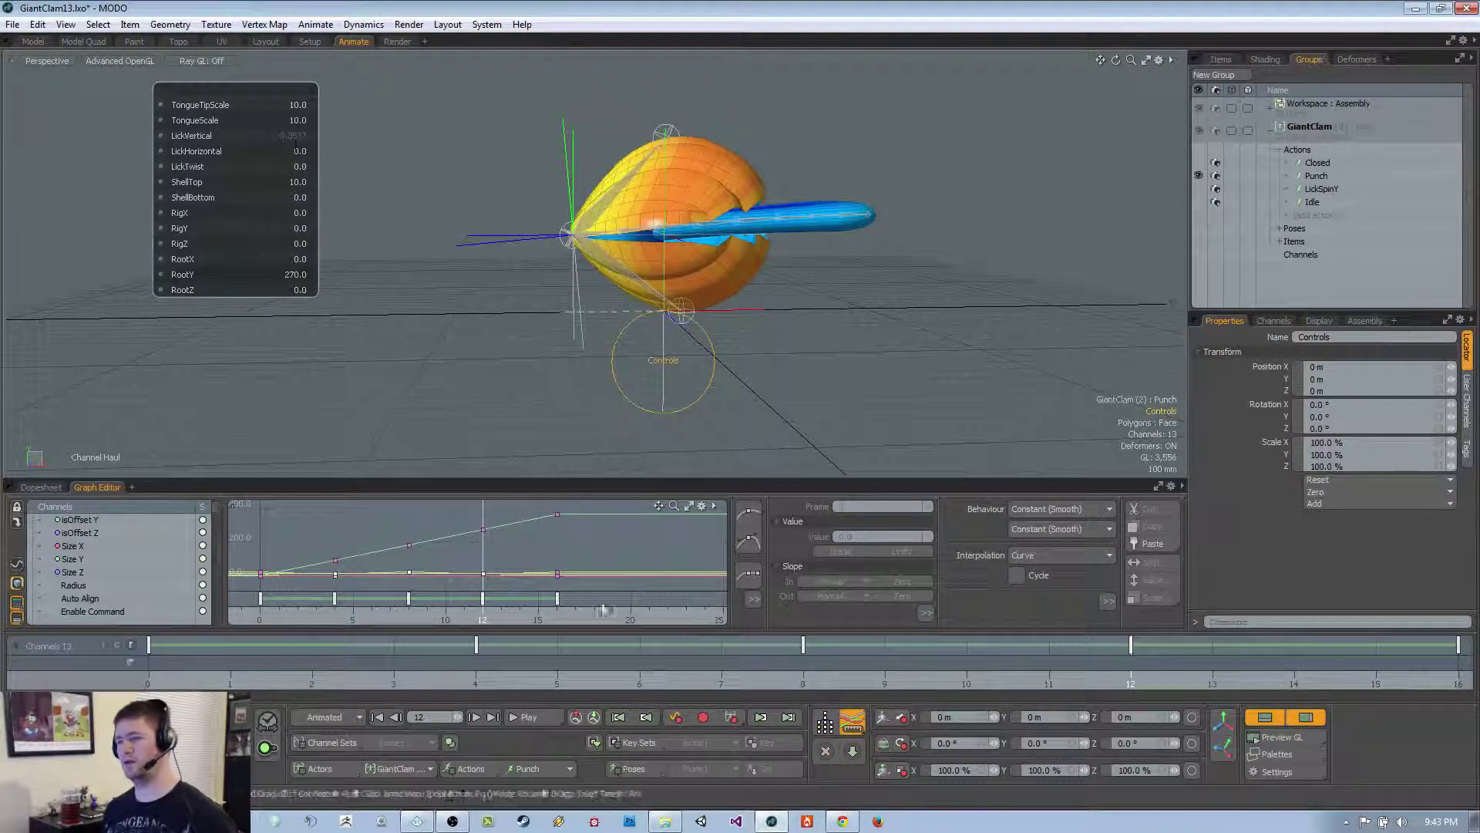
{"action": "left_click", "coordinate": [810, 683]}
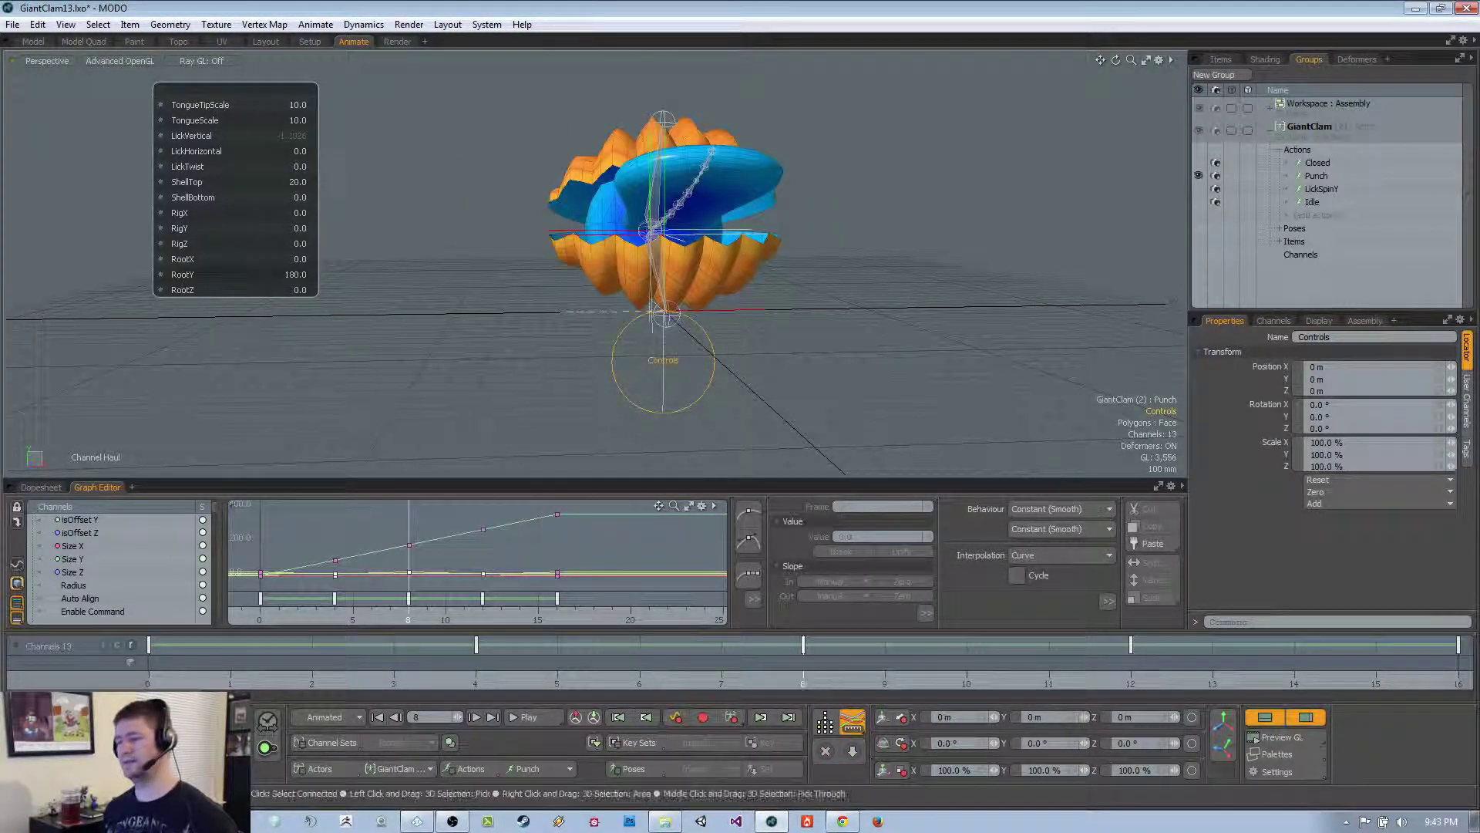
{"action": "left_click", "coordinate": [291, 136]}
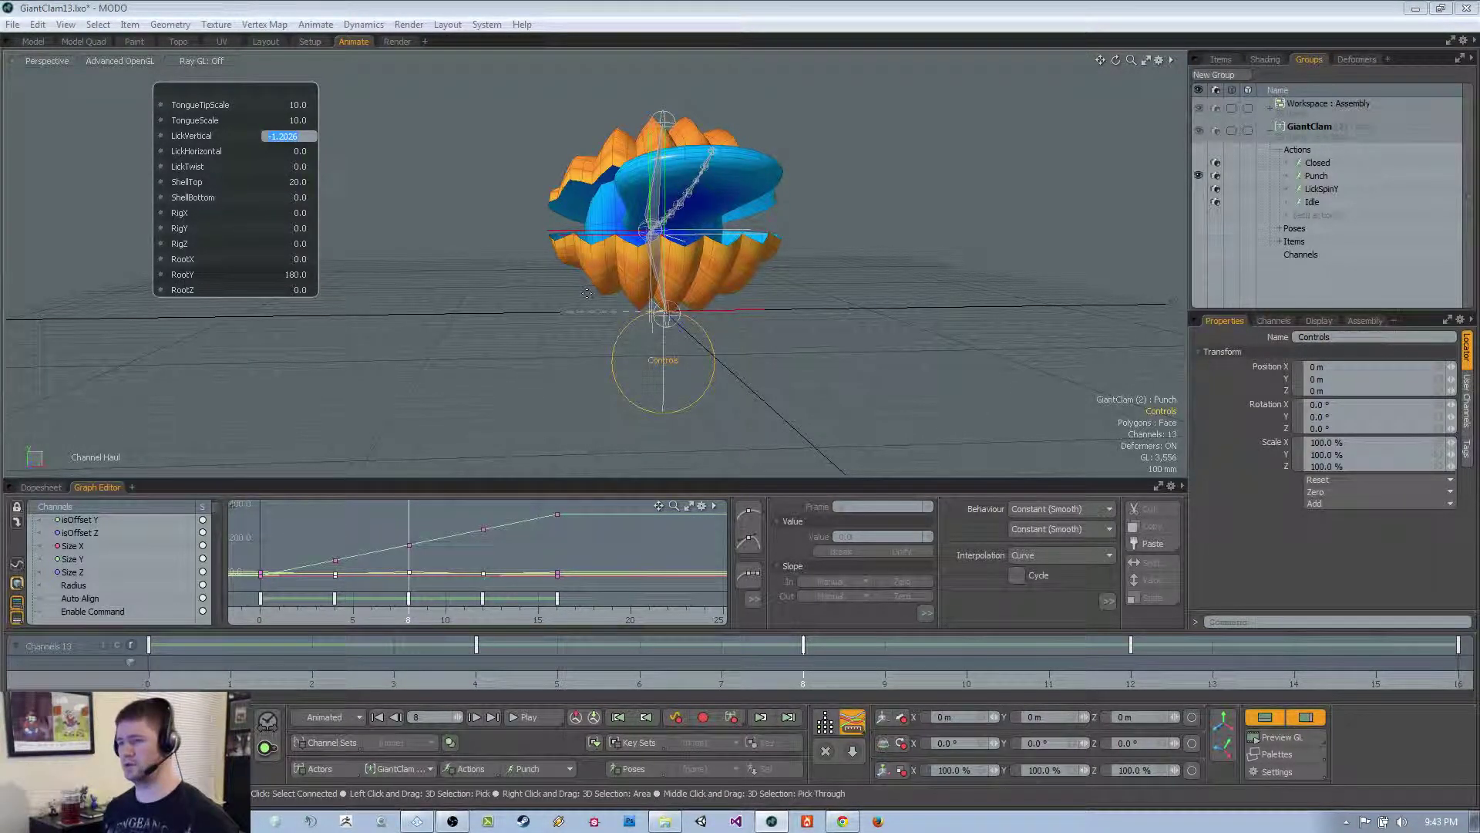
{"action": "key", "text": "ctrl"}
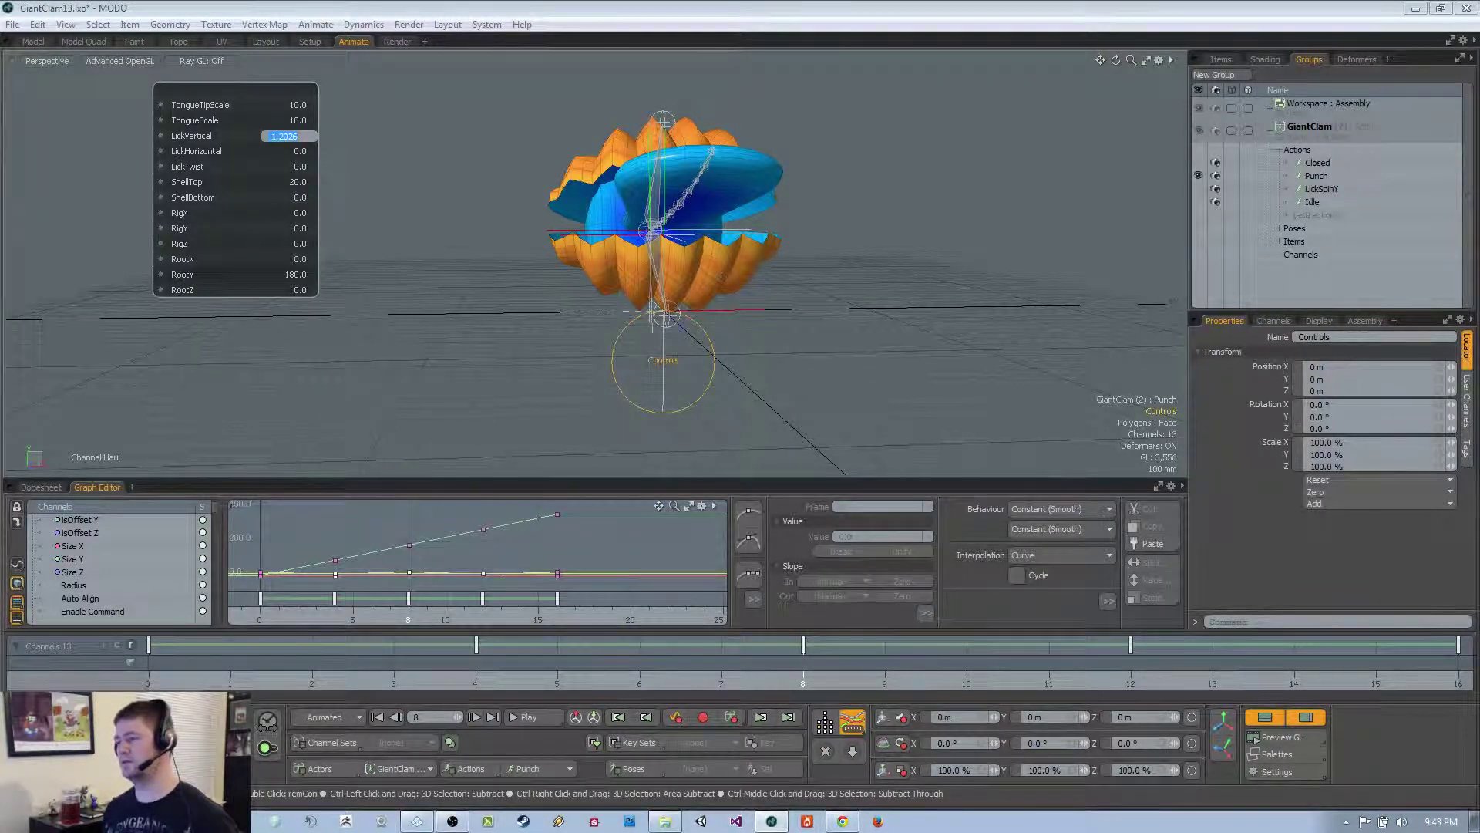
{"action": "left_click", "coordinate": [578, 419]}
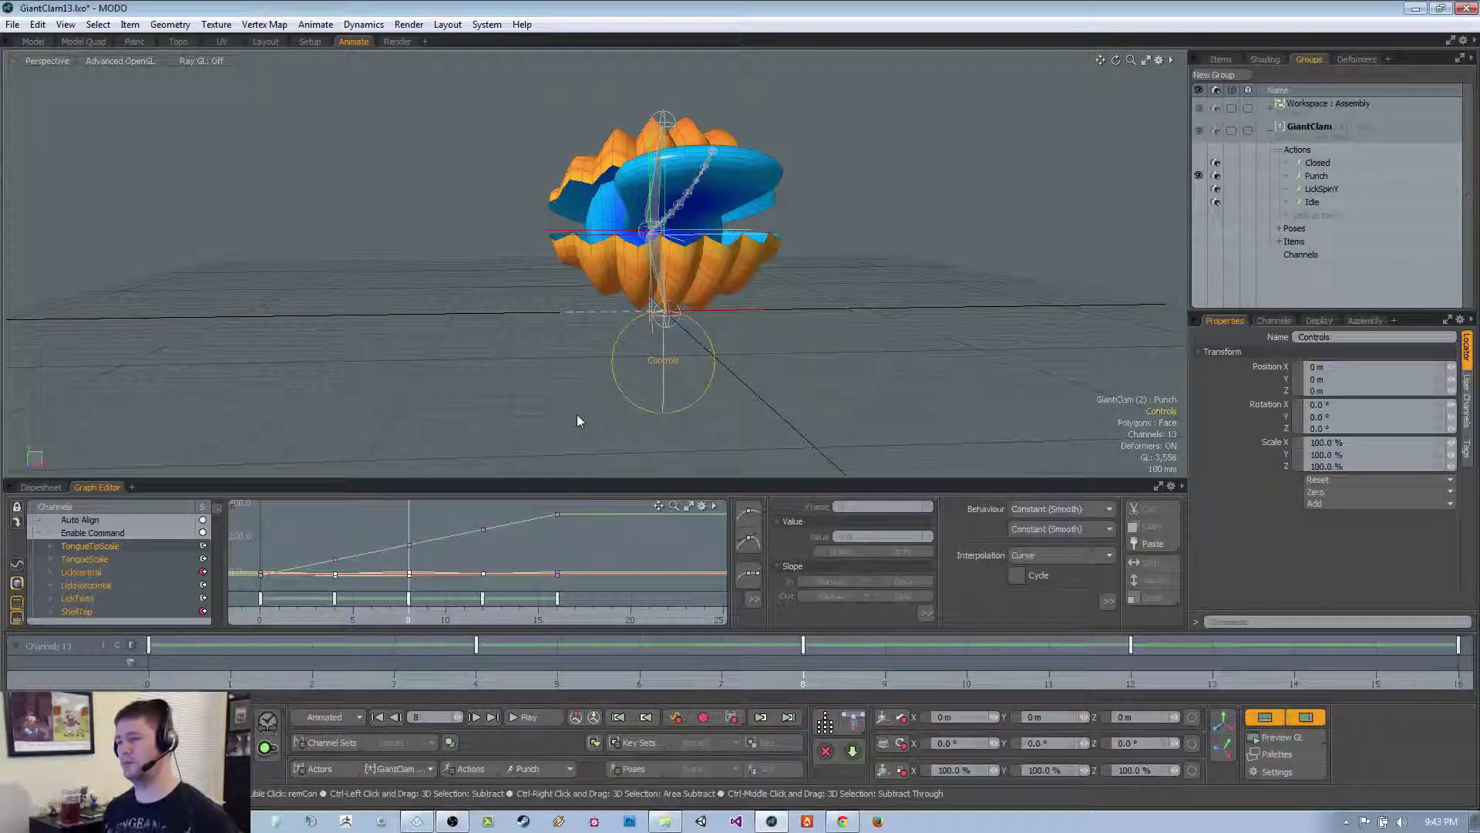
{"action": "key", "text": "c"}
{"action": "key", "text": "Up"}
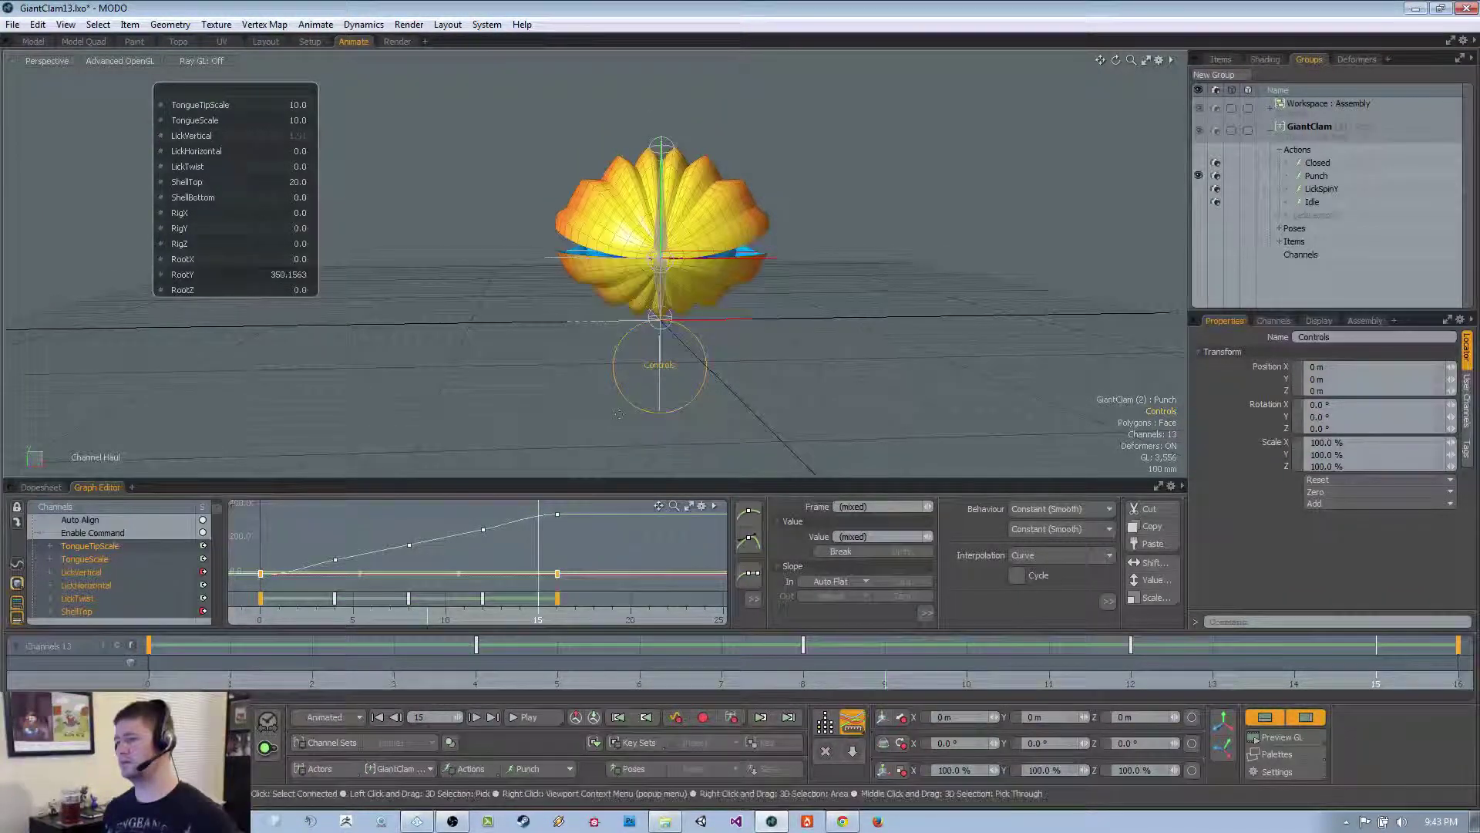
{"action": "left_click", "coordinate": [576, 414]}
Switch to the LickSpinY action and inspect the clam's pose at its start and end keys from the left view
{"action": "left_click", "coordinate": [567, 768]}
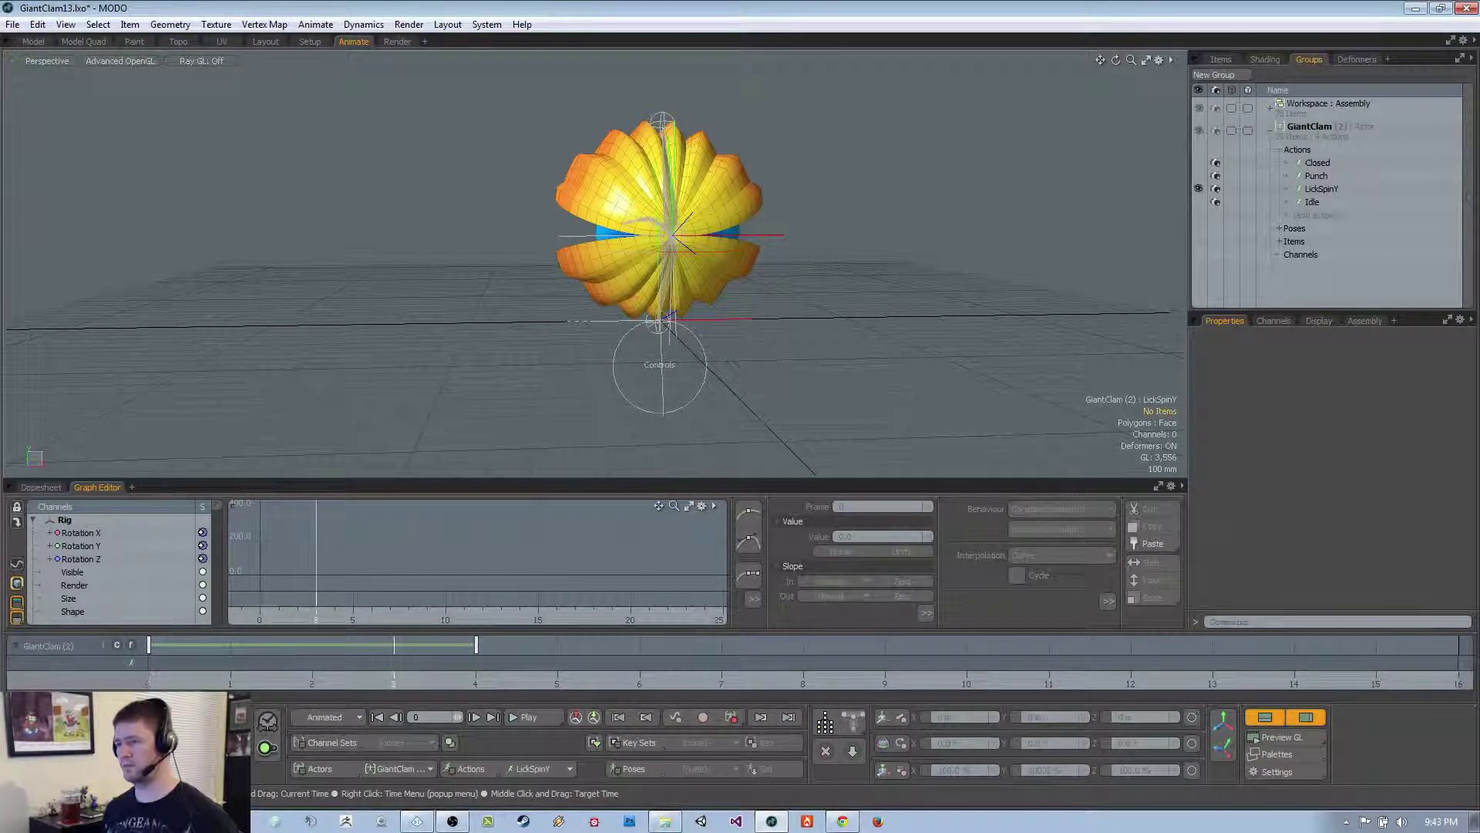
{"action": "left_click_drag", "start_coordinate": [394, 663], "coordinate": [475, 663]}
{"action": "left_click_drag", "start_coordinate": [339, 309], "coordinate": [543, 314], "text": "alt"}
{"action": "key", "text": "ctrl+space"}
{"action": "left_click", "coordinate": [461, 313]}
{"action": "scroll", "coordinate": [478, 301], "scroll_direction": "down", "scroll_amount": 3}
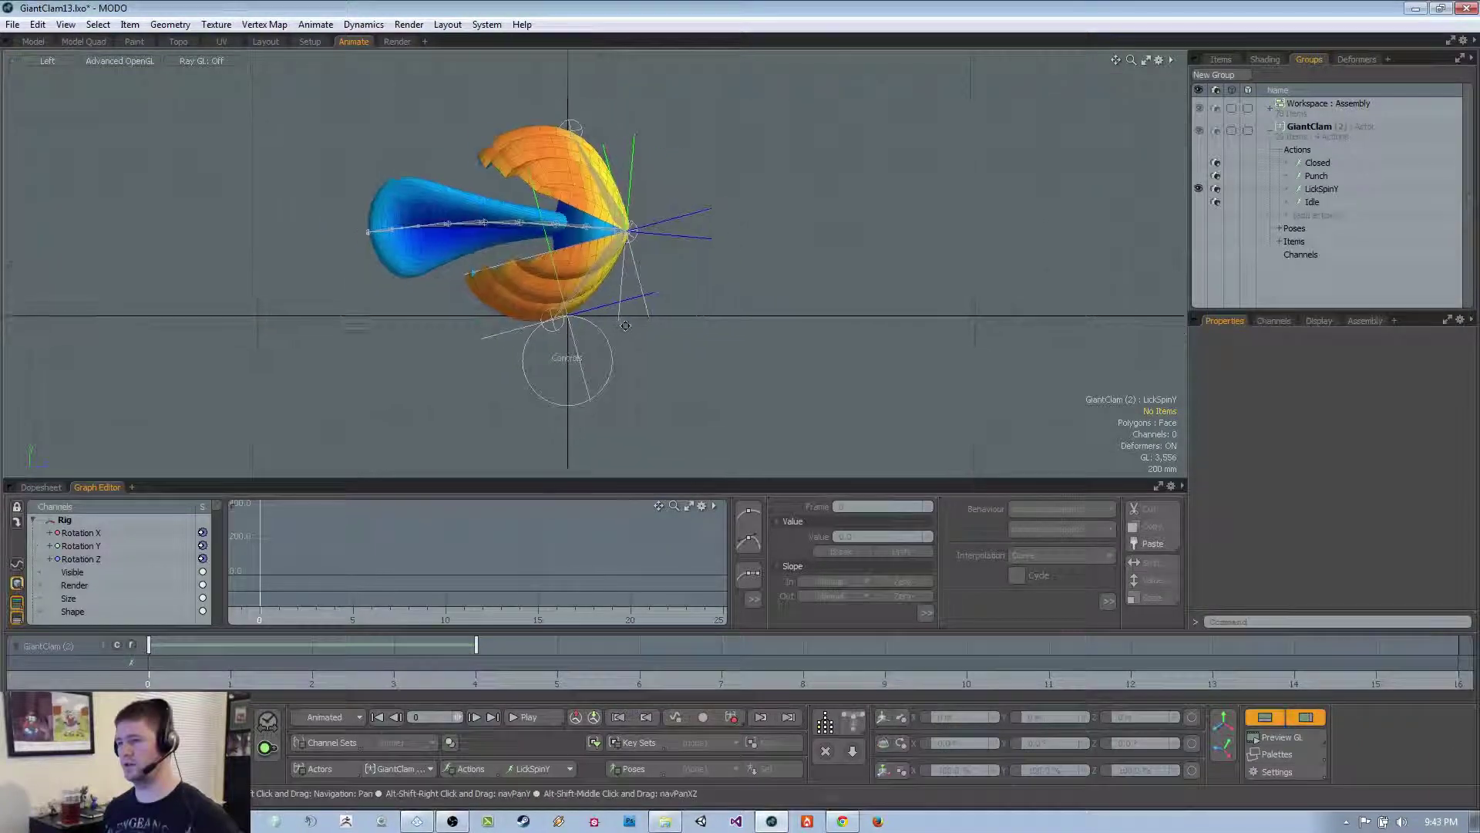
{"action": "key", "text": "ctrl+space"}
{"action": "left_click", "coordinate": [703, 281]}
{"action": "left_click_drag", "start_coordinate": [703, 280], "coordinate": [693, 468], "text": "alt"}
{"action": "left_click_drag", "start_coordinate": [682, 538], "coordinate": [687, 363], "text": "alt"}
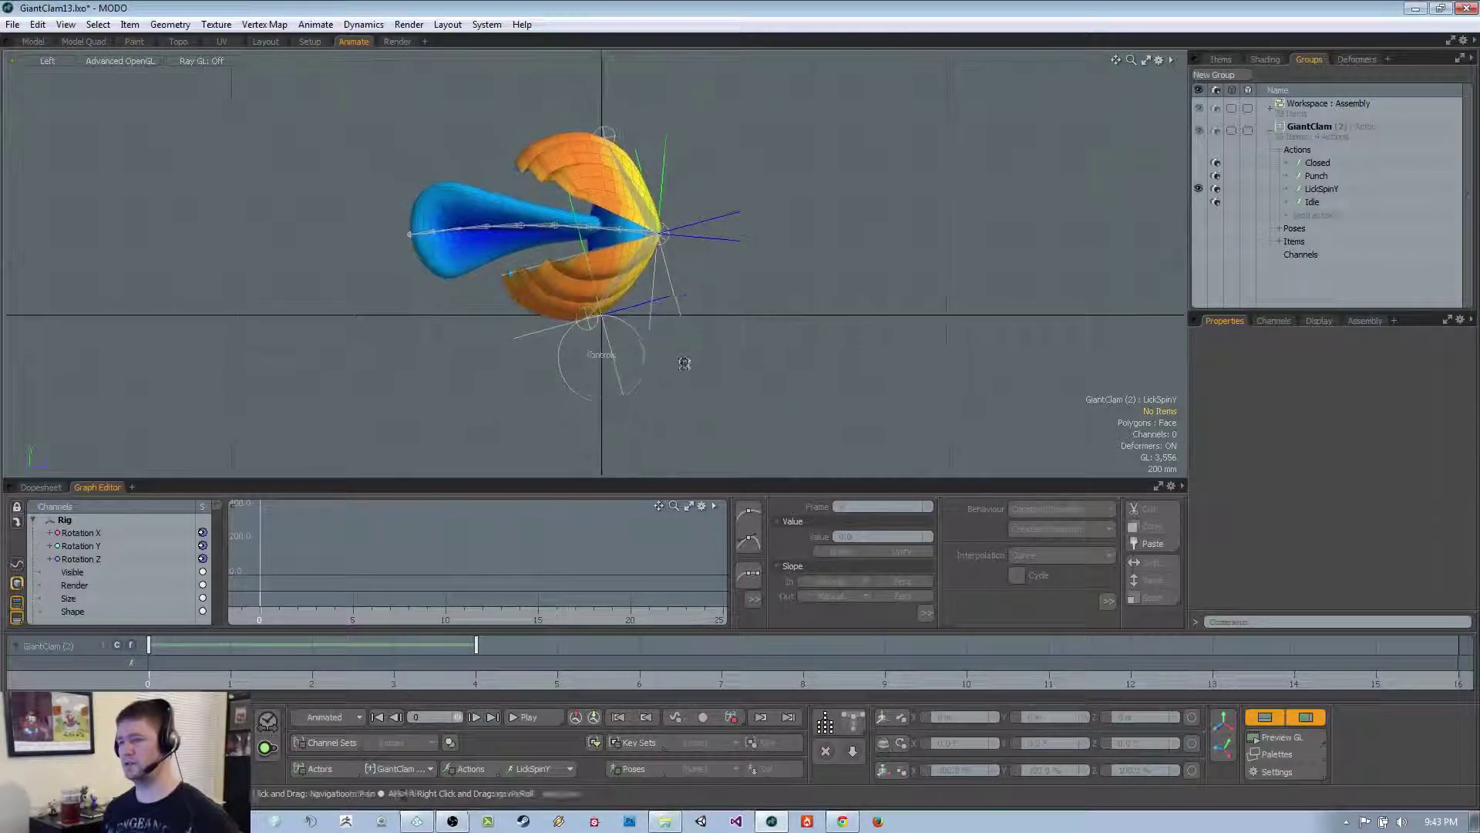
{"action": "key", "text": "KP_3"}
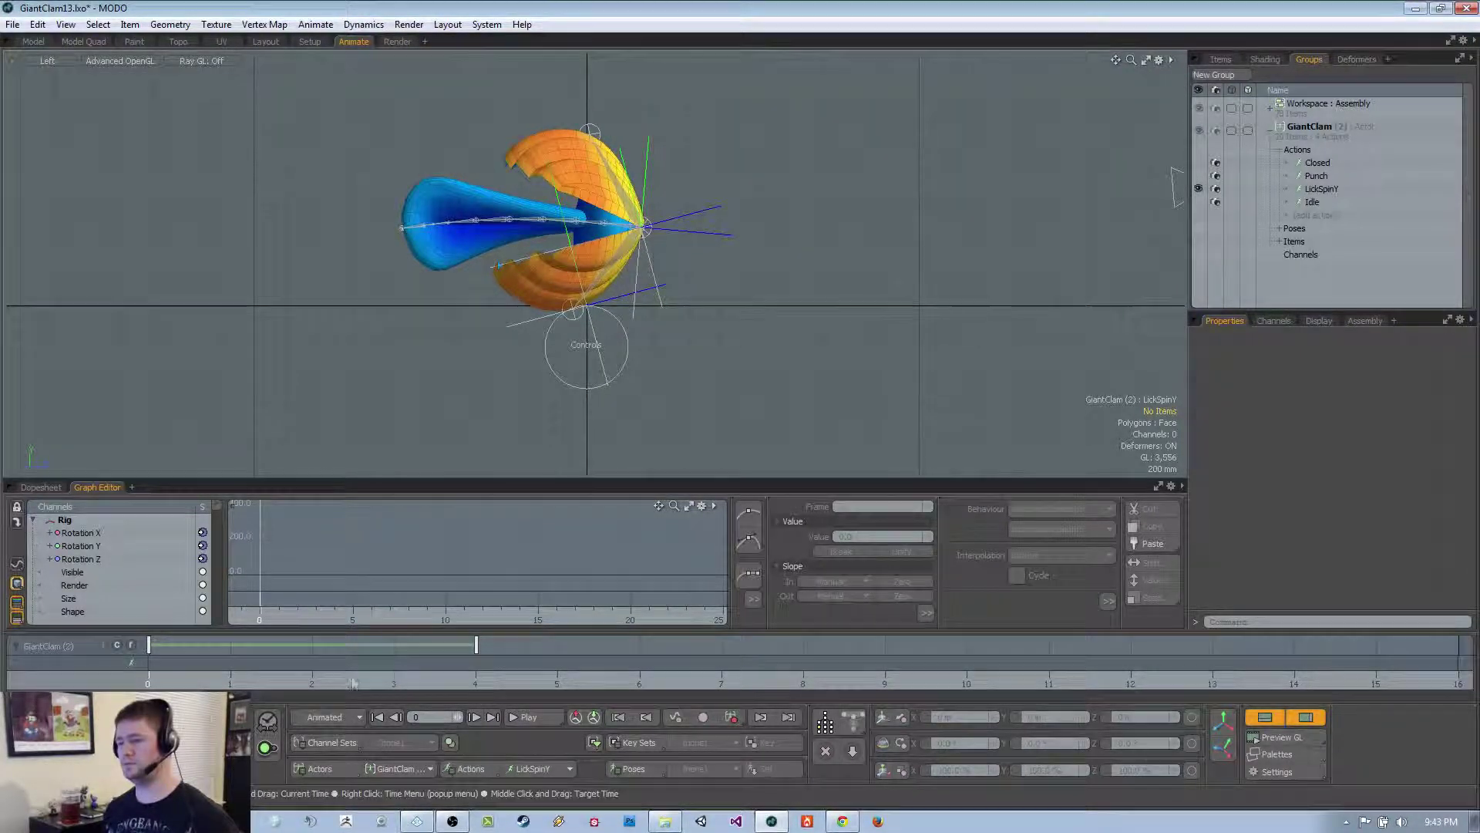
Switch to the Punch action and review its keys and motion against the action's name
{"action": "left_click", "coordinate": [537, 768]}
{"action": "left_click", "coordinate": [534, 707]}
{"action": "left_click", "coordinate": [528, 716]}
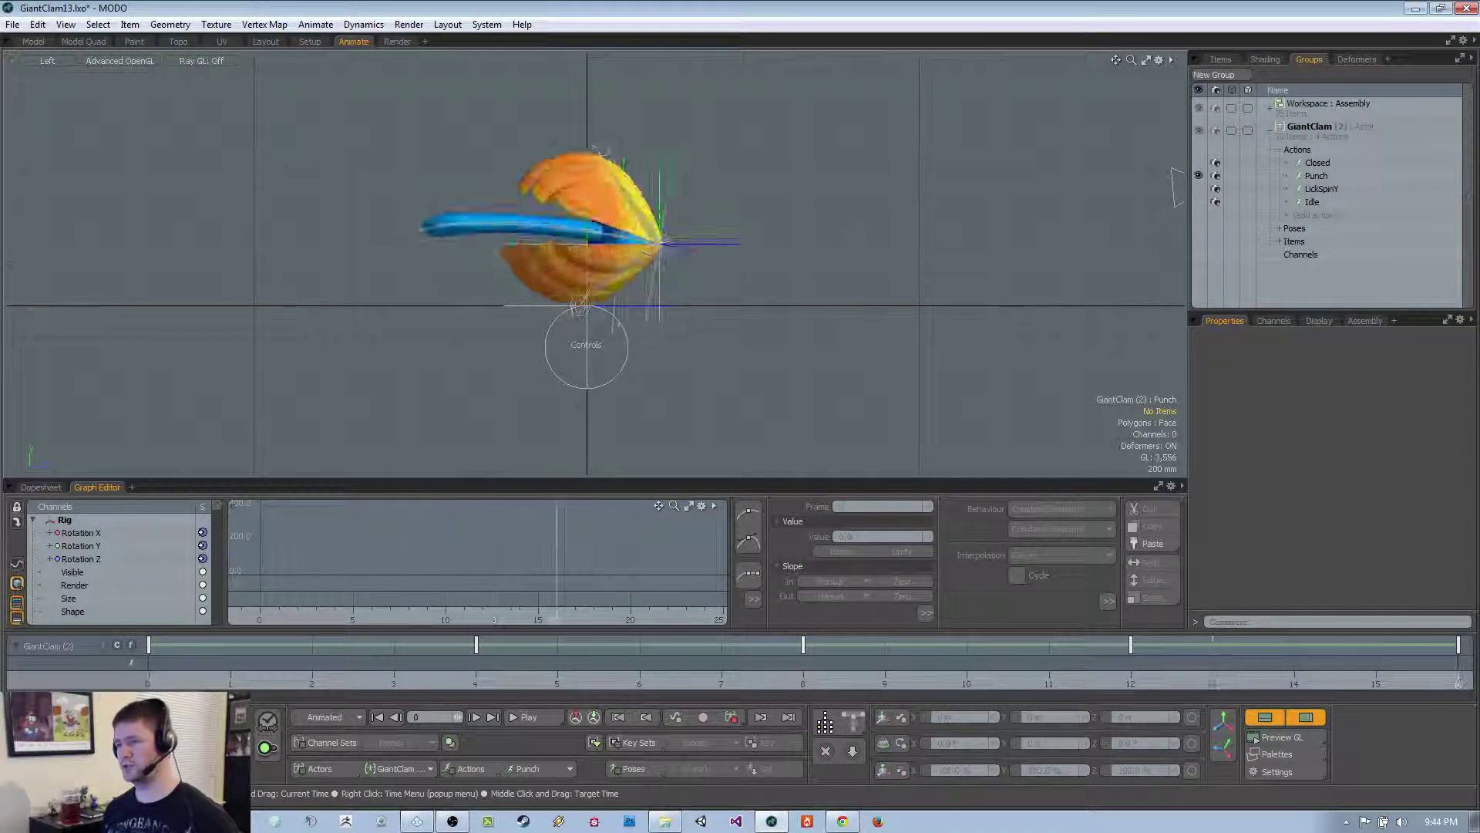
Rename the LickSpinY action as asdf in the GiantClam group
{"action": "left_click", "coordinate": [1324, 189]}
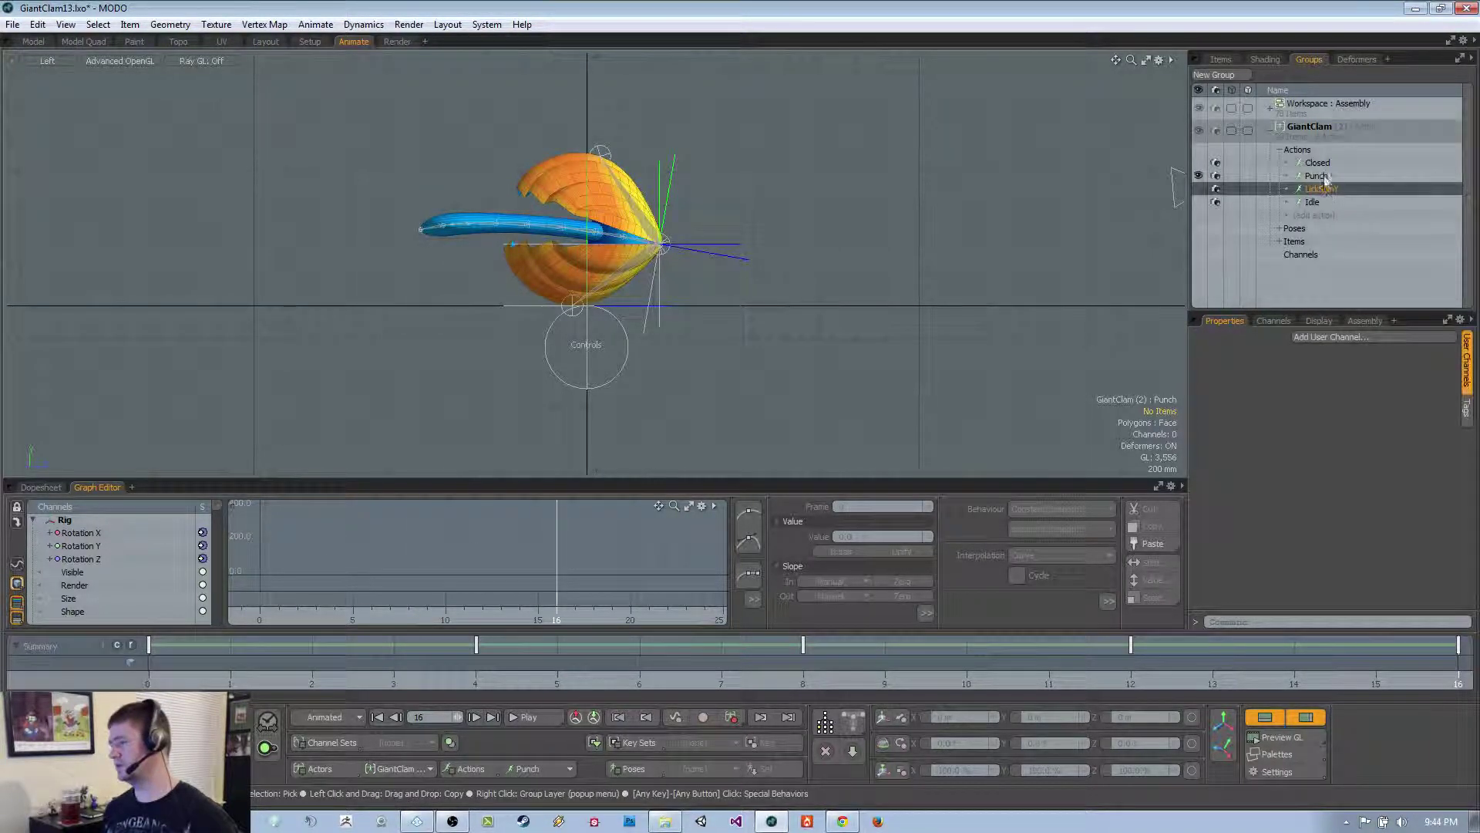
{"action": "left_click", "coordinate": [1327, 178]}
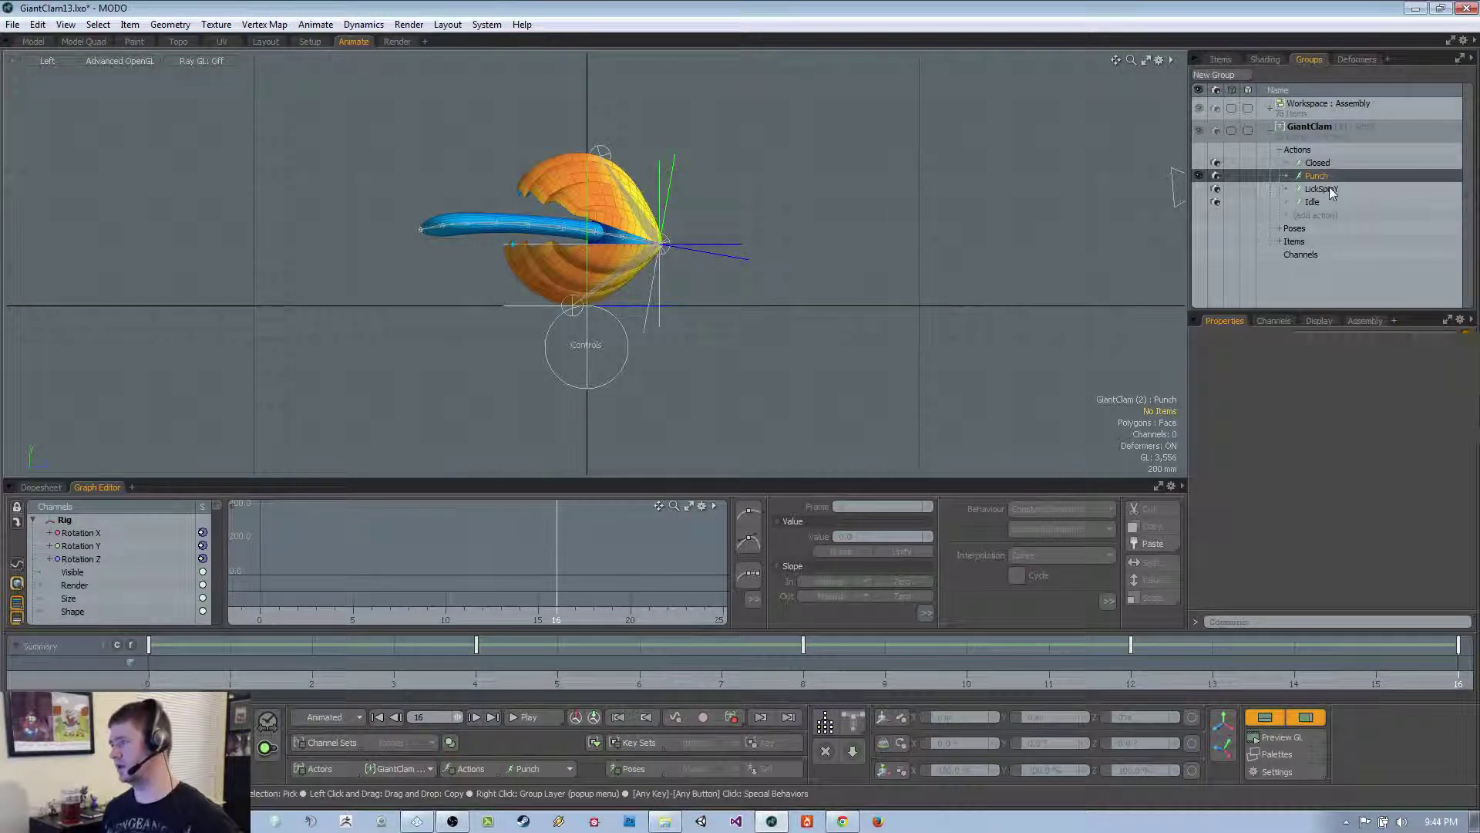
{"action": "left_click", "coordinate": [1326, 189]}
{"action": "double_click", "coordinate": [1326, 188]}
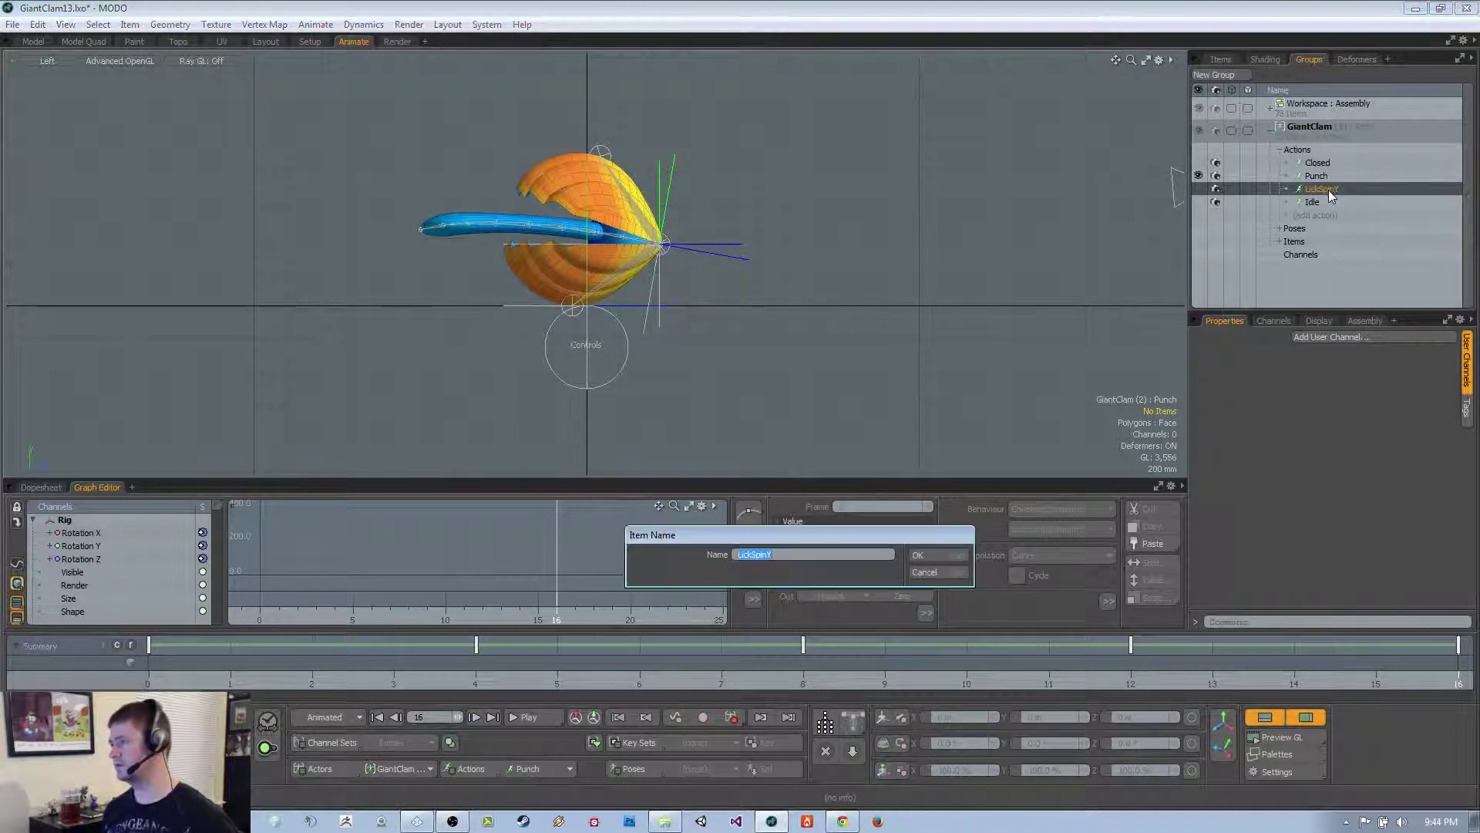
{"action": "left_click", "coordinate": [917, 556]}
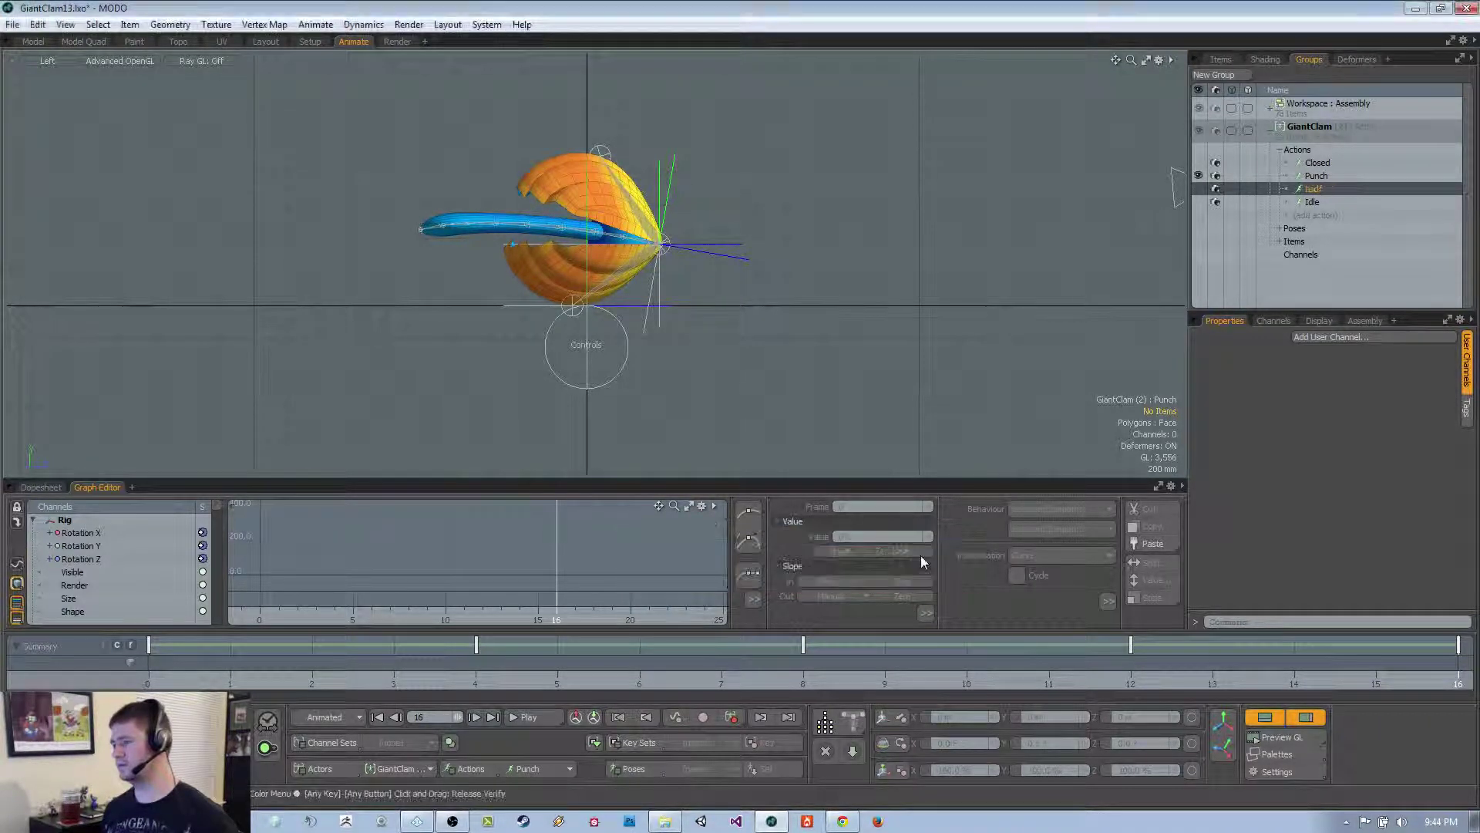
Rename the Punch action as LickSpin
{"action": "left_click", "coordinate": [1326, 176]}
{"action": "double_click", "coordinate": [1325, 175]}
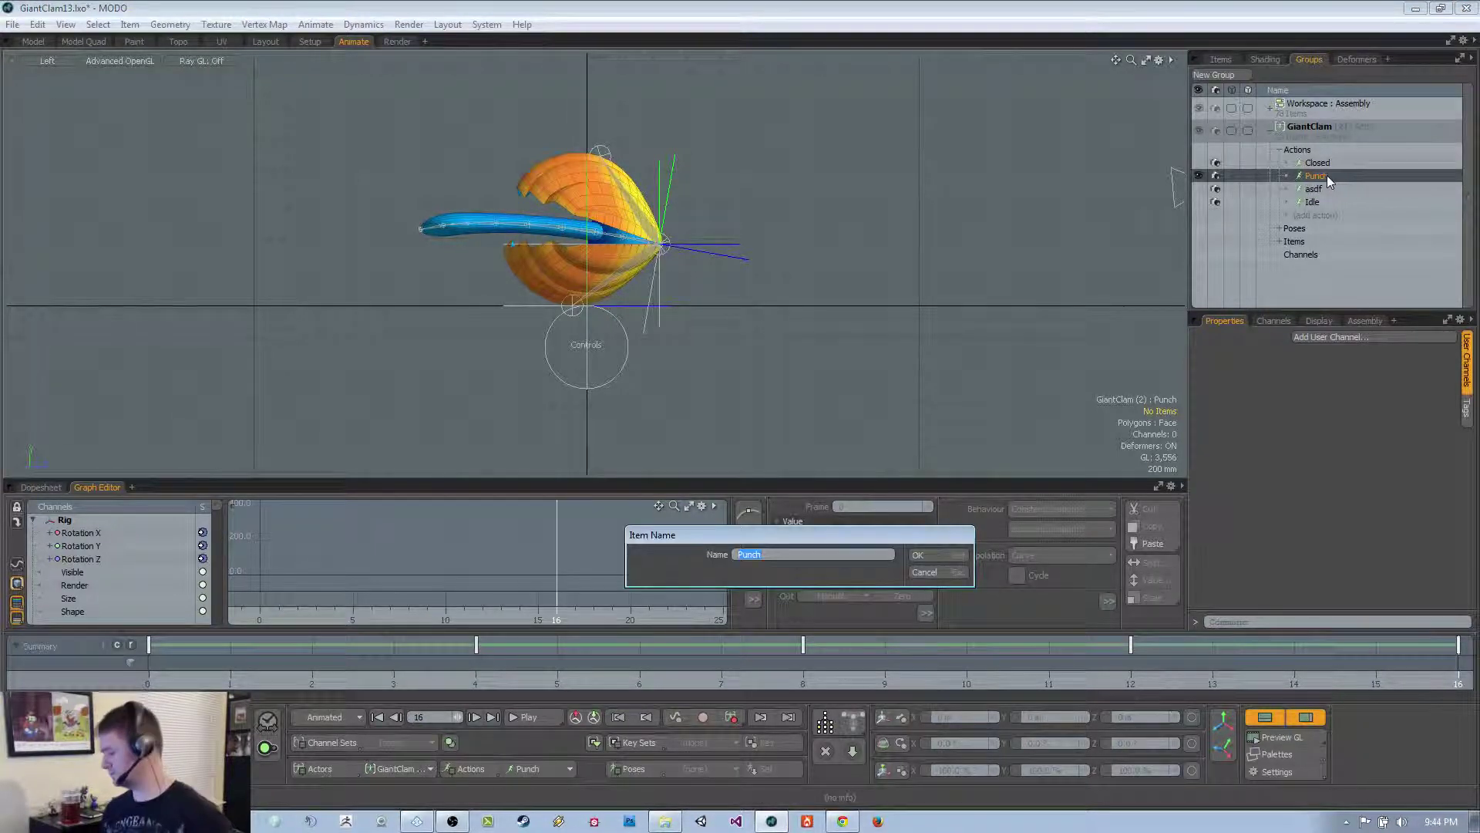
{"action": "type", "text": "LickSpin"}
{"action": "key", "text": "Return"}
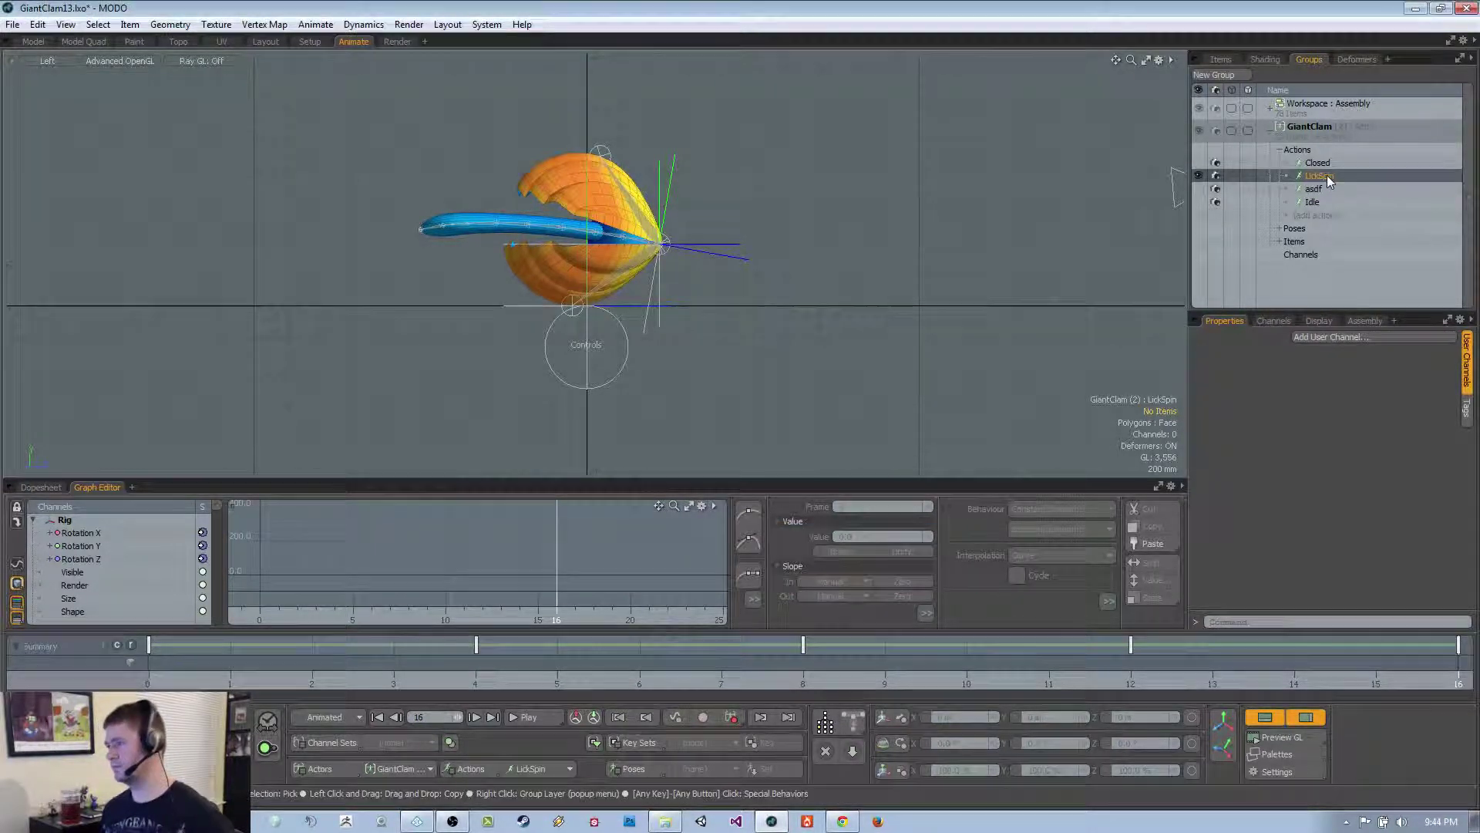
Rename the asdf action as Punch
{"action": "left_click", "coordinate": [1329, 188]}
{"action": "double_click", "coordinate": [1329, 188]}
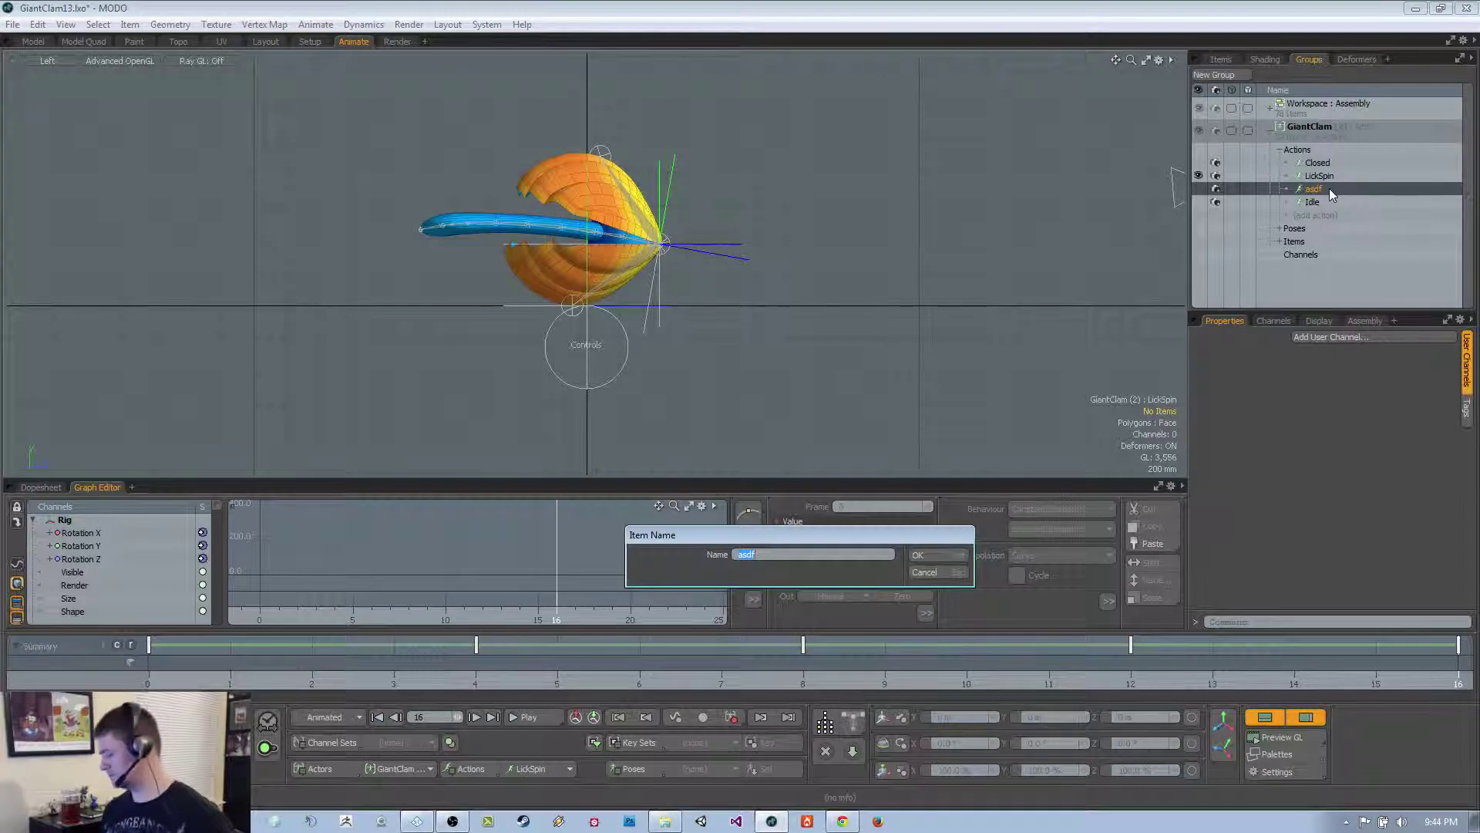
{"action": "type", "text": "Punch"}
{"action": "key", "text": "Return"}
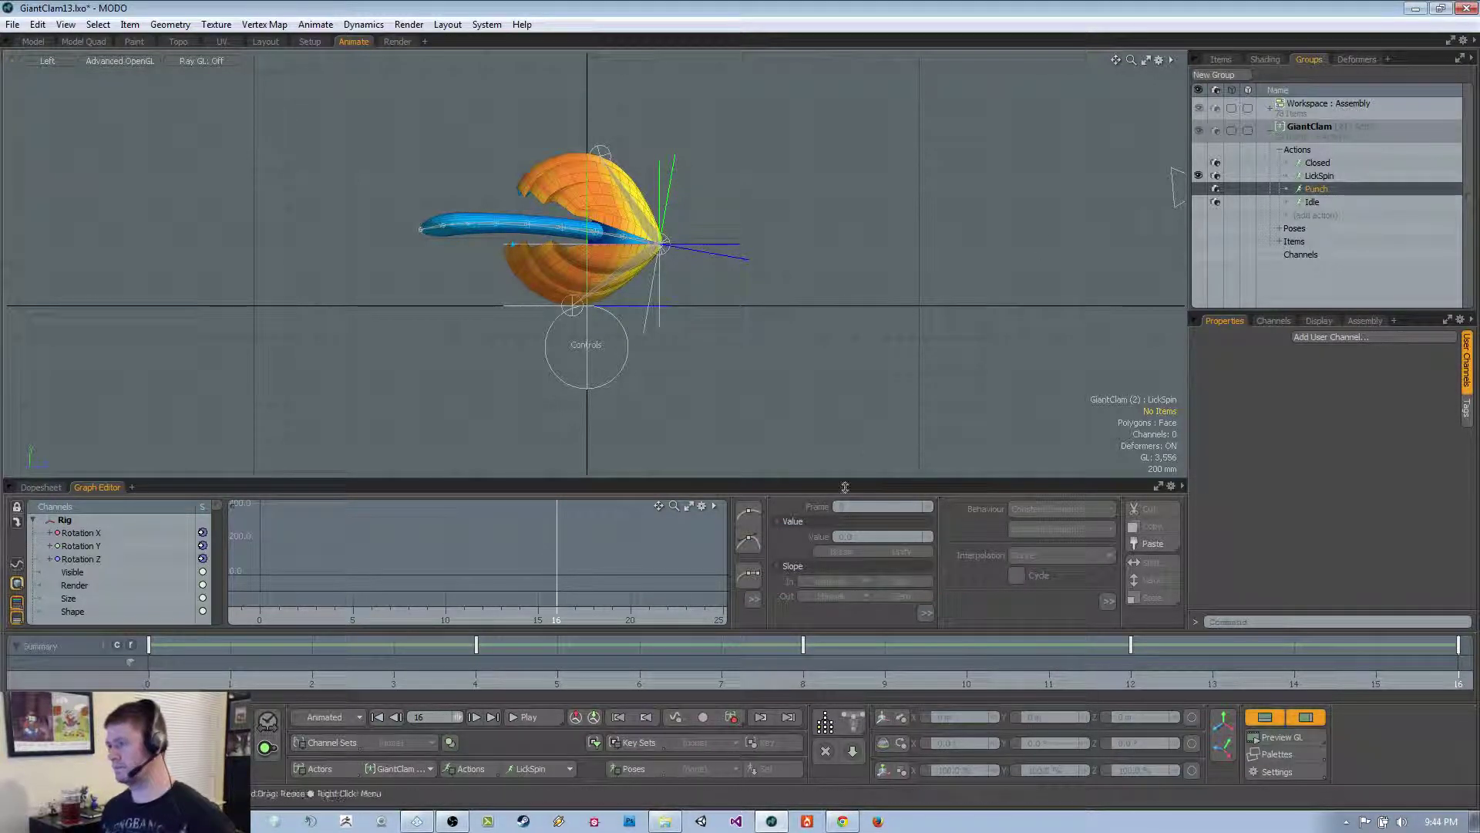
Switch through the Closed, Idle, LickSpin and Punch actions to check that each name matches its animation
{"action": "left_click", "coordinate": [551, 768]}
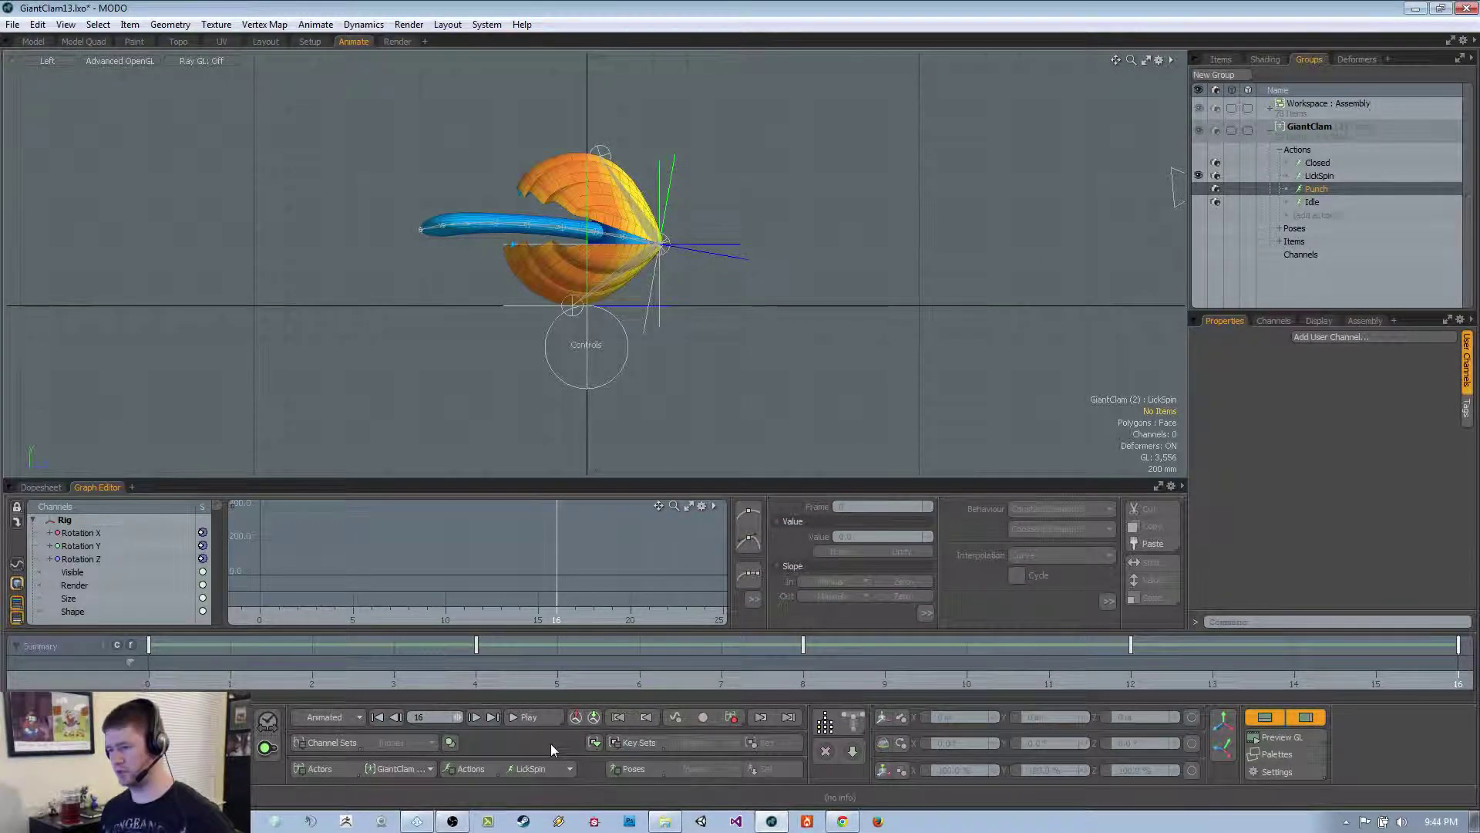
{"action": "left_click", "coordinate": [550, 743]}
{"action": "scroll", "coordinate": [572, 354], "scroll_direction": "down", "scroll_amount": 2}
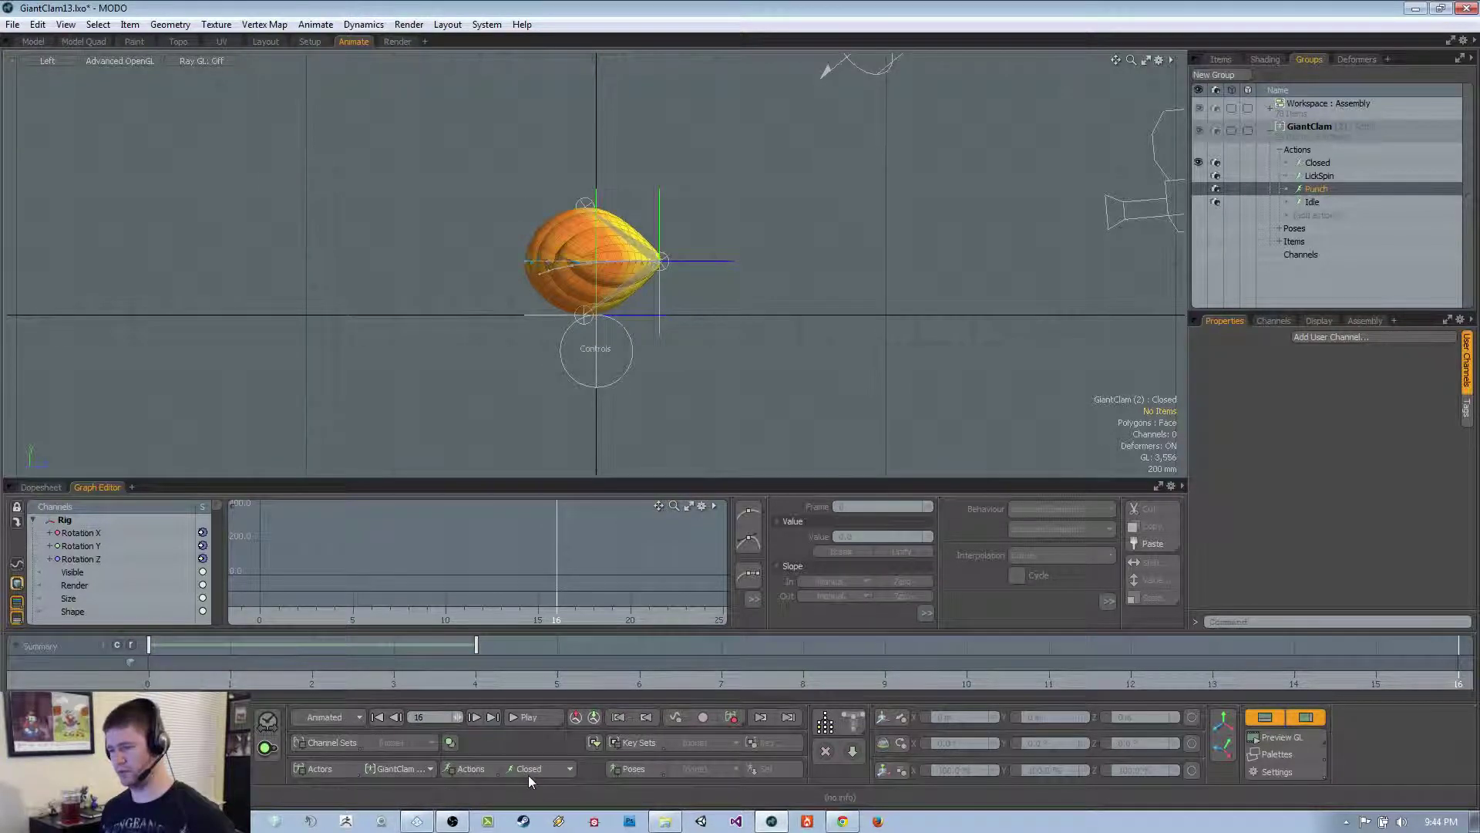
{"action": "left_click", "coordinate": [525, 817]}
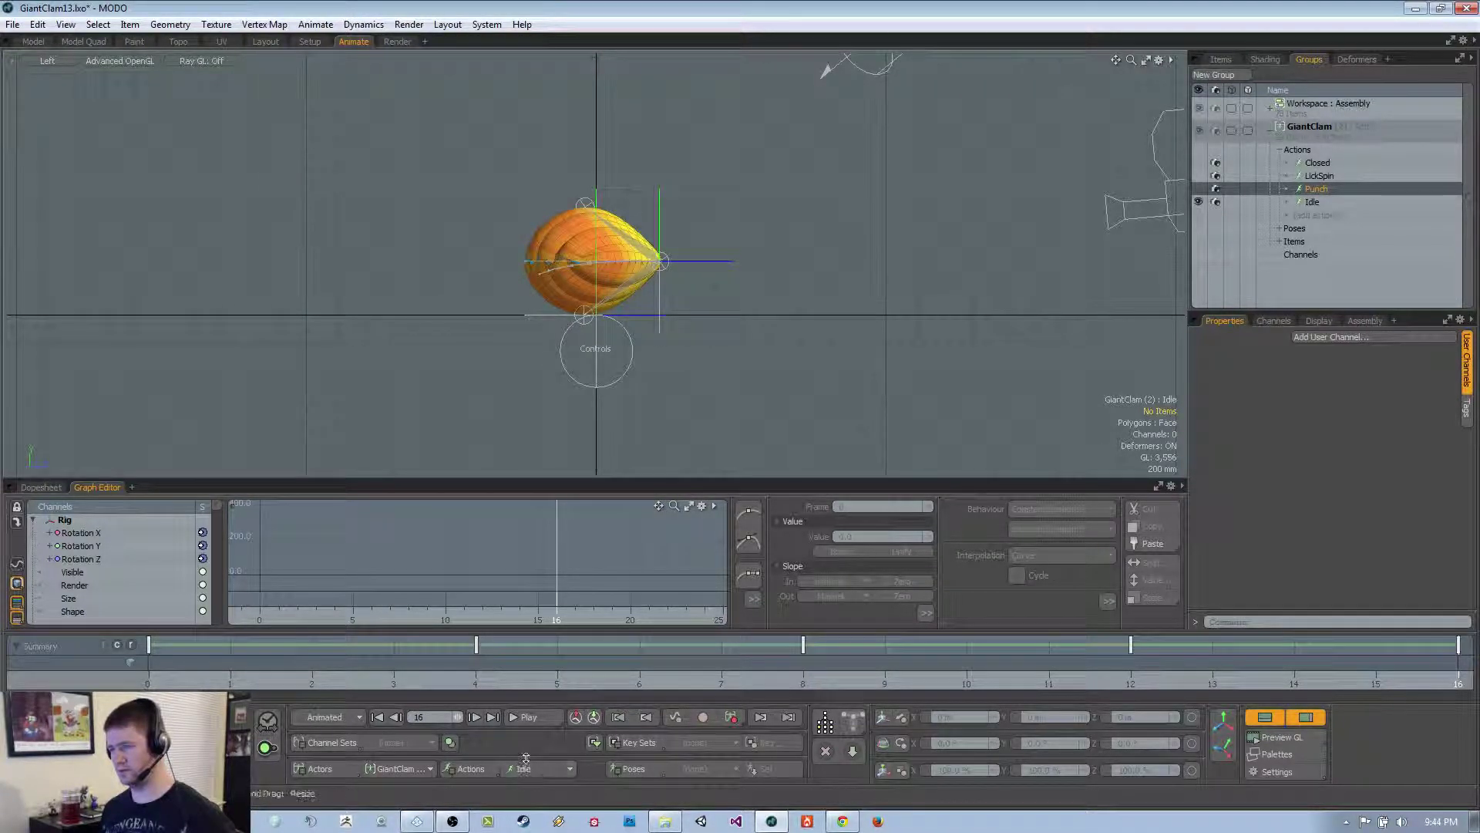
{"action": "key", "text": "Up"}
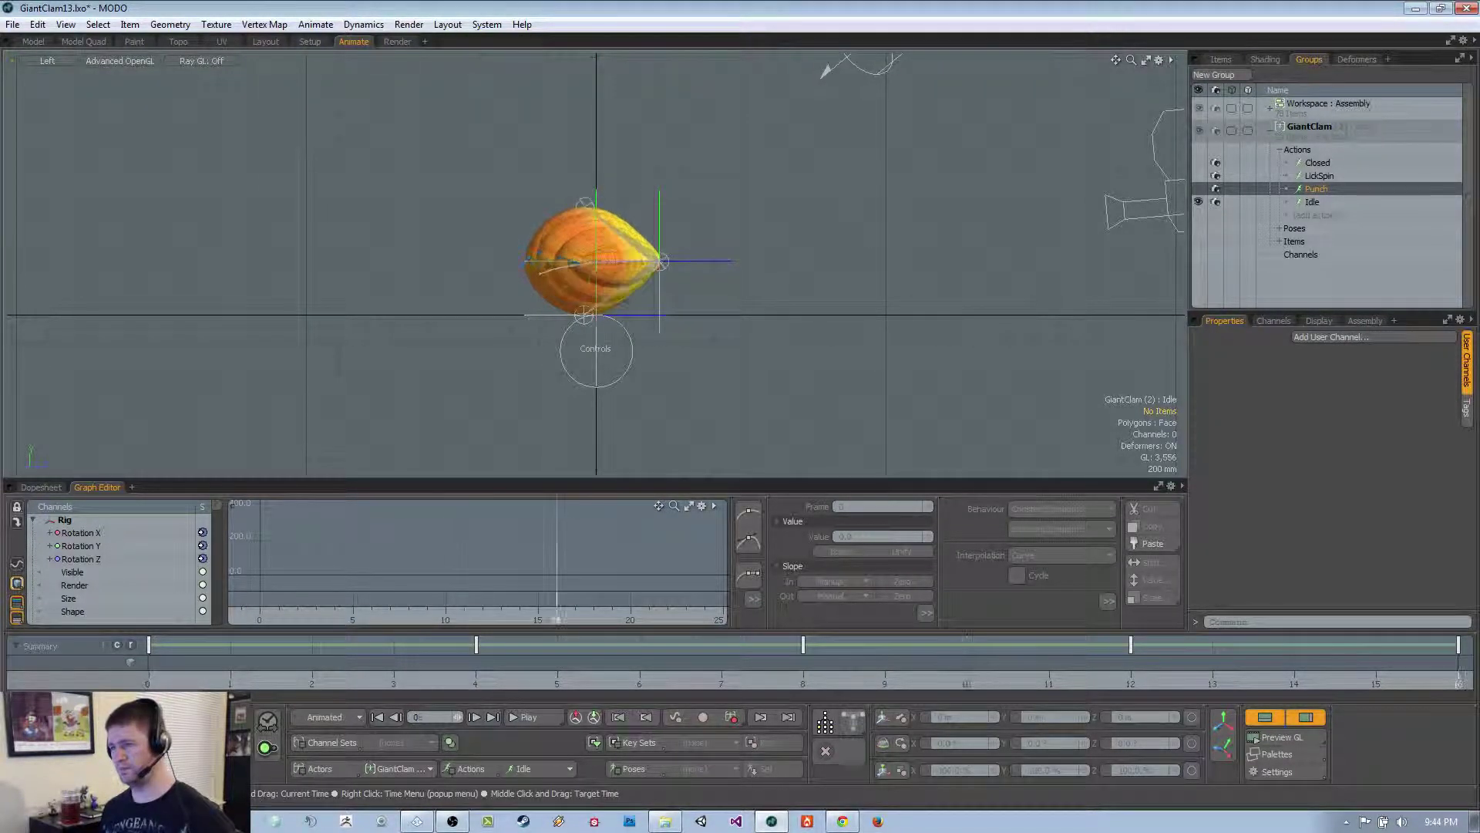
{"action": "left_click", "coordinate": [559, 773]}
{"action": "left_click", "coordinate": [539, 741]}
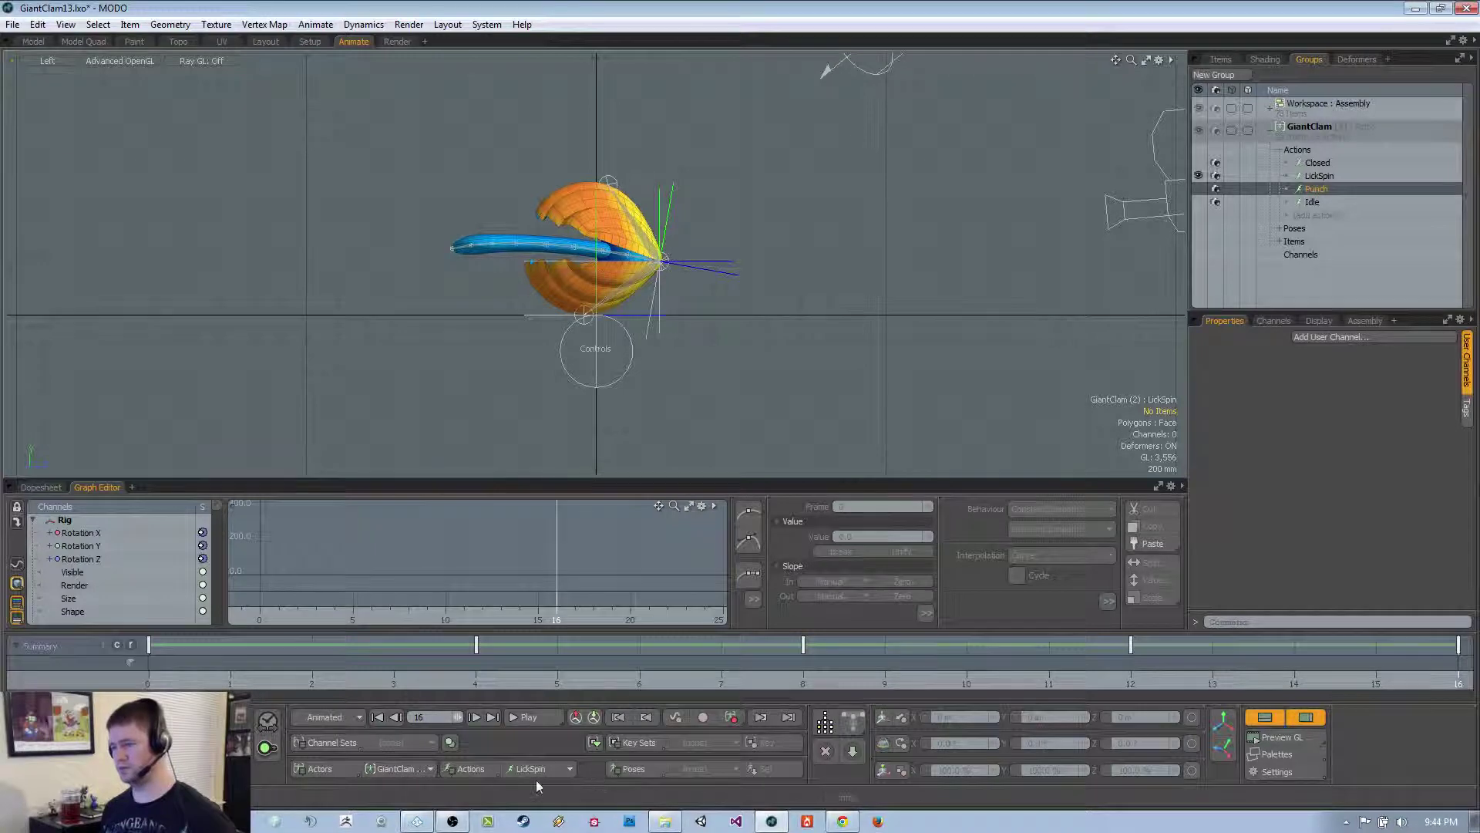
{"action": "mouse_move", "coordinate": [151, 677]}
{"action": "left_mouse_down"}
{"action": "mouse_move", "coordinate": [553, 670]}
{"action": "mouse_move", "coordinate": [147, 681]}
{"action": "left_mouse_up"}
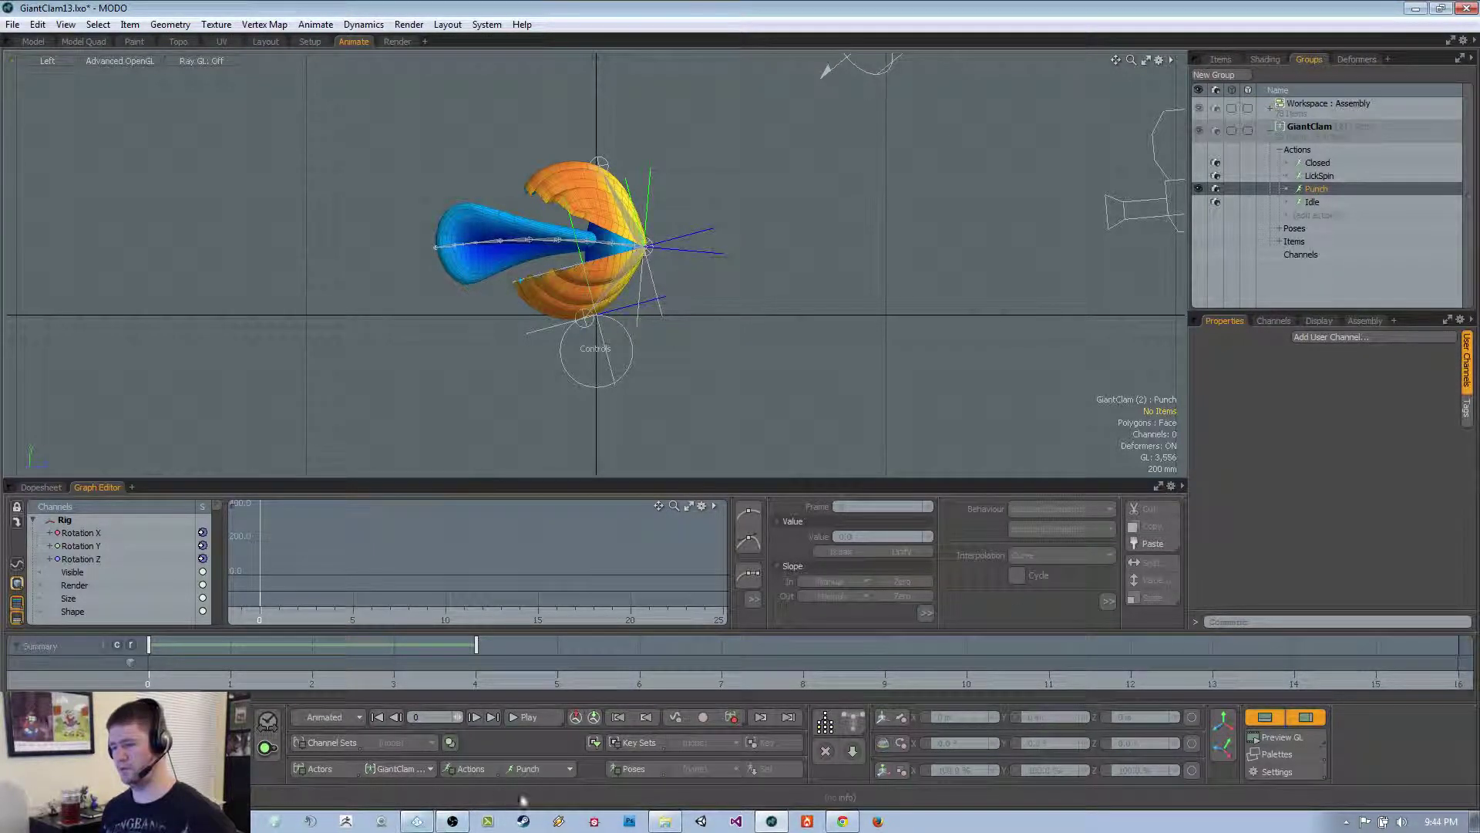
Activate the LickSpin action in the perspective view and set the Controls locator's ShellTop channel to 10 at frame 4
{"action": "left_click", "coordinate": [539, 768]}
{"action": "left_click", "coordinate": [540, 741]}
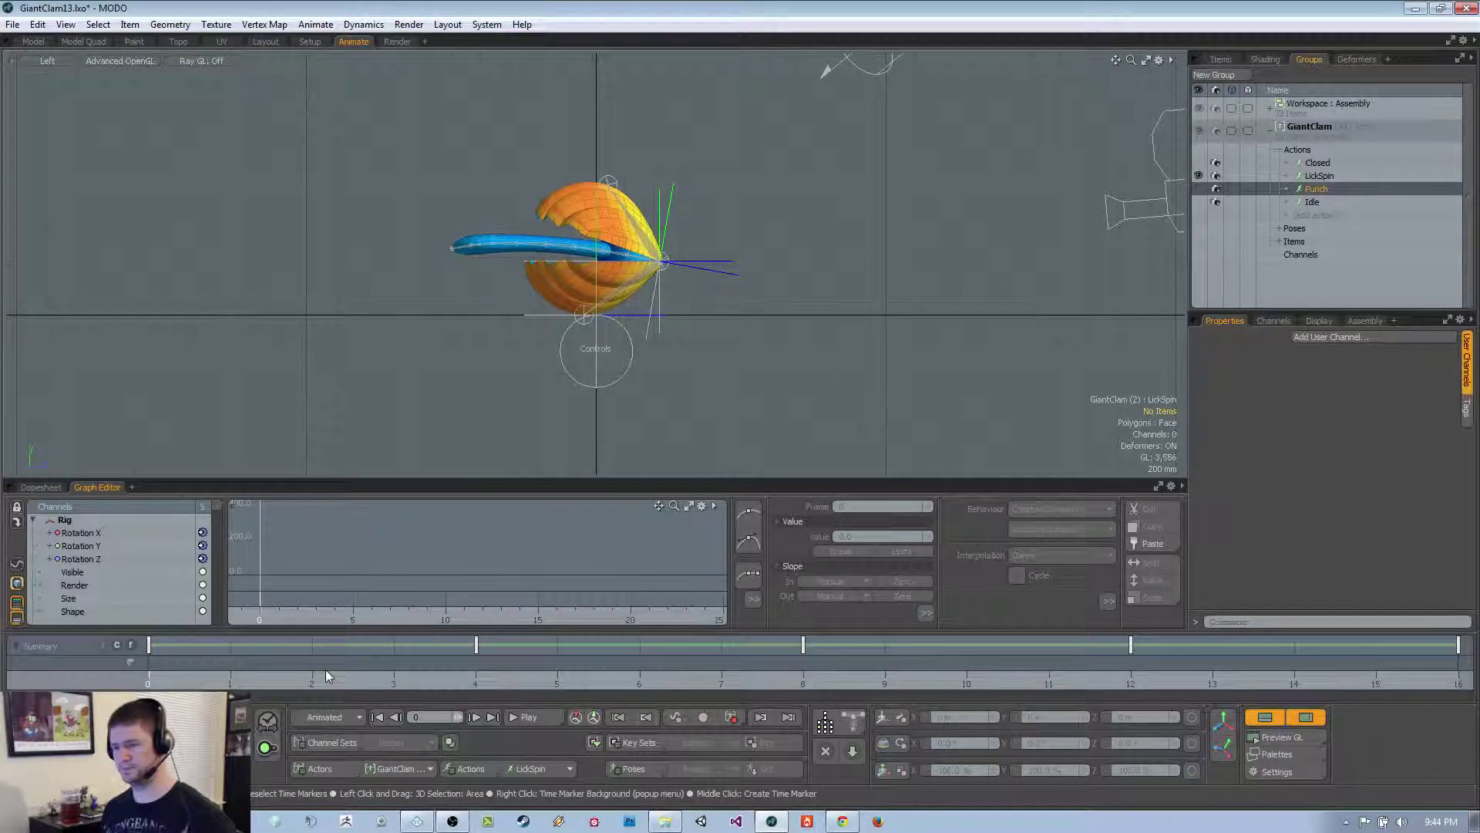
{"action": "mouse_move", "coordinate": [325, 676]}
{"action": "left_mouse_down"}
{"action": "mouse_move", "coordinate": [193, 679]}
{"action": "mouse_move", "coordinate": [1212, 678]}
{"action": "mouse_move", "coordinate": [475, 678]}
{"action": "left_mouse_up"}
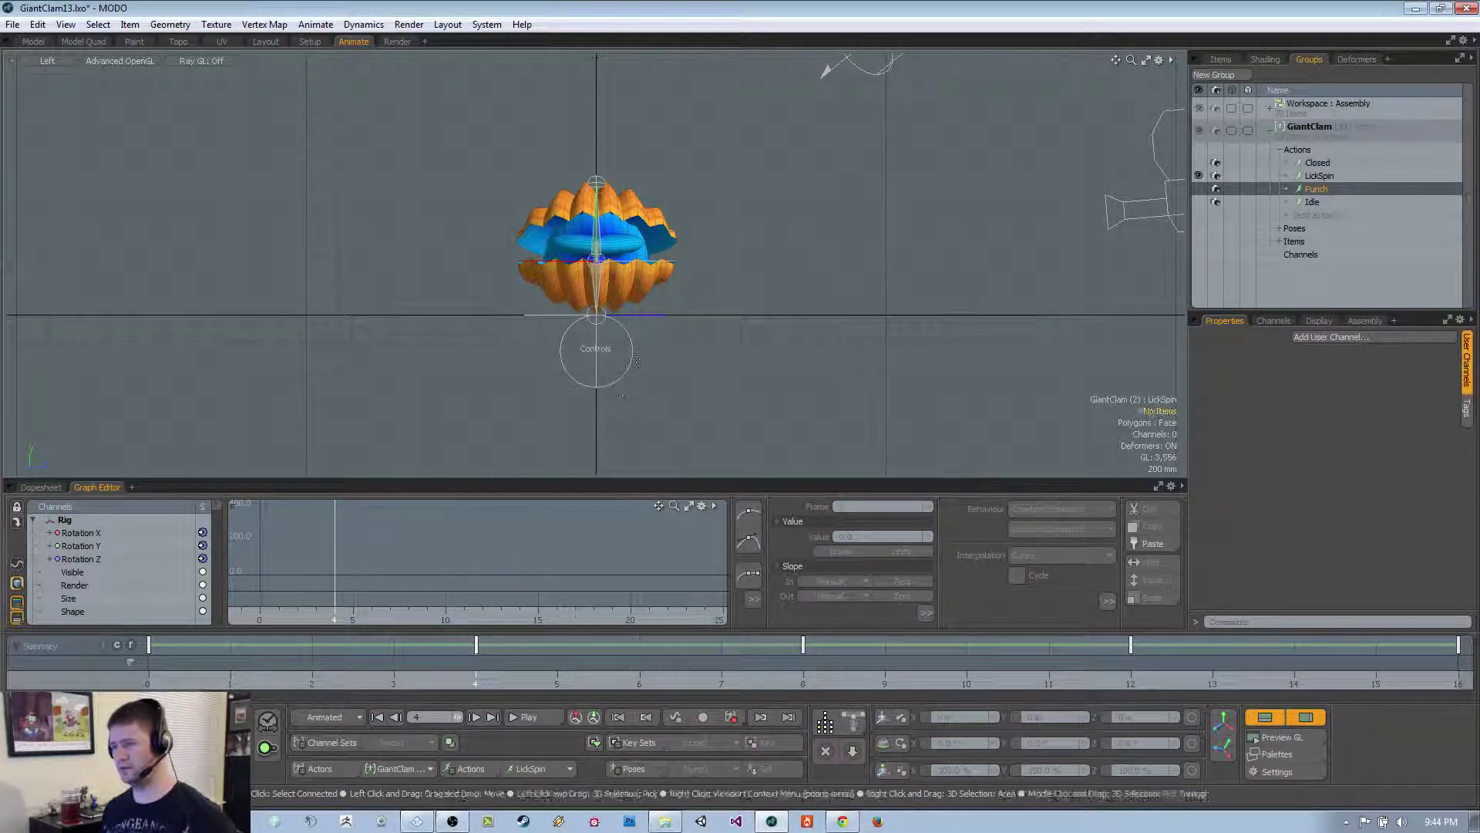
{"action": "key", "text": "ctrl+space"}
{"action": "left_click", "coordinate": [668, 403]}
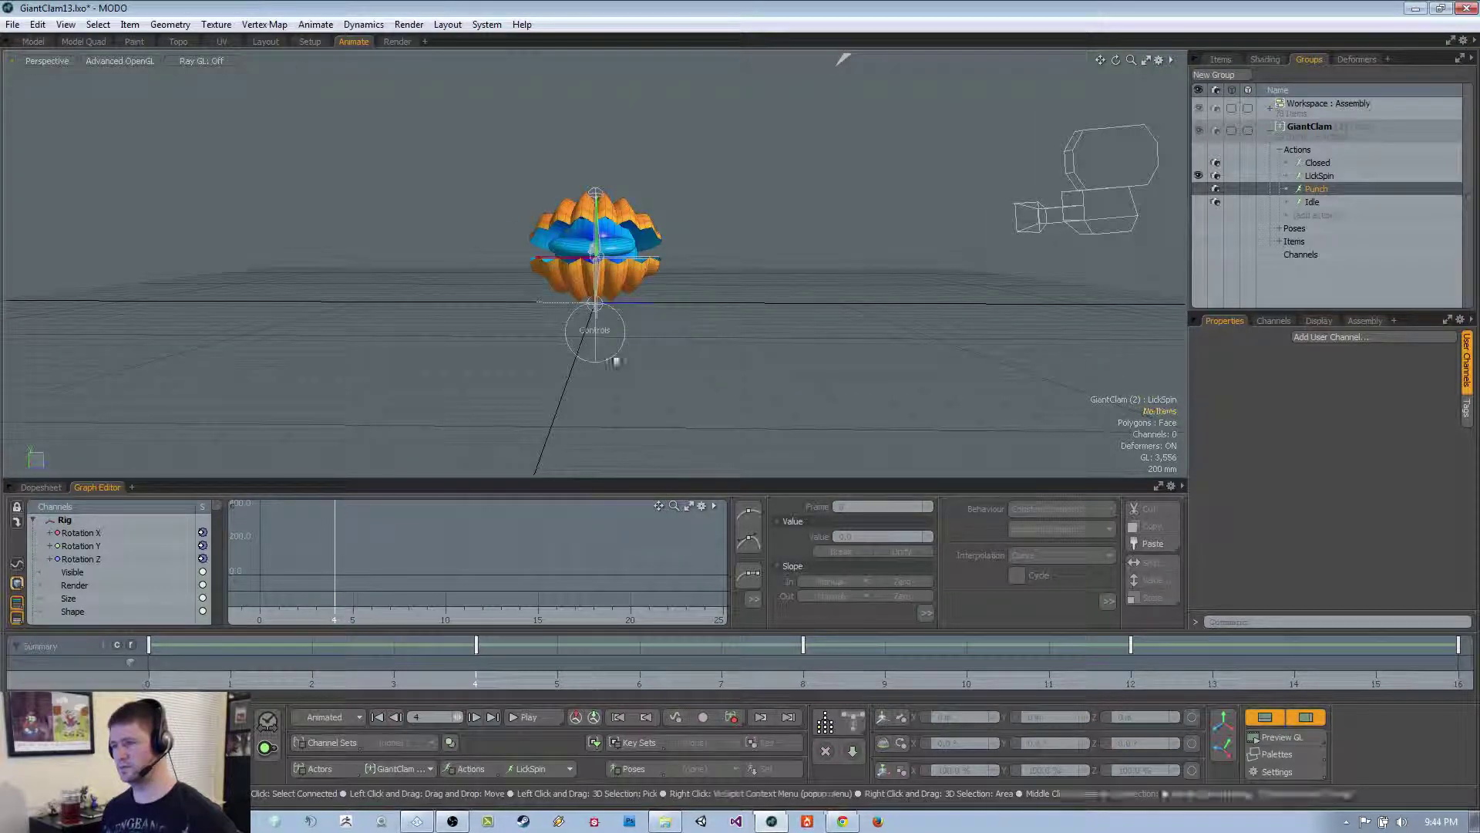
{"action": "left_click", "coordinate": [616, 361]}
{"action": "double_click", "coordinate": [282, 185]}
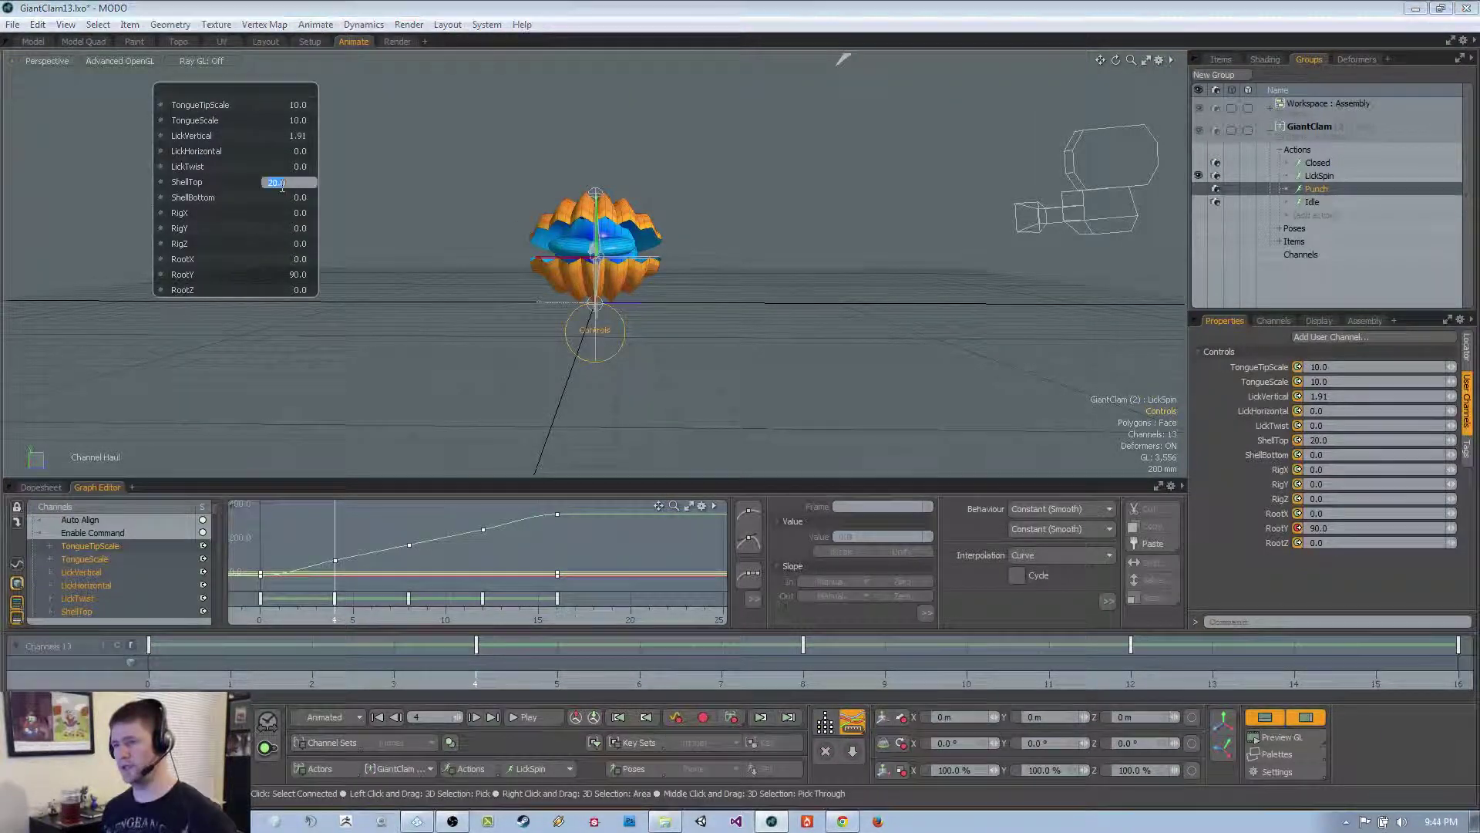
{"action": "type", "text": "10"}
{"action": "key", "text": "Return"}
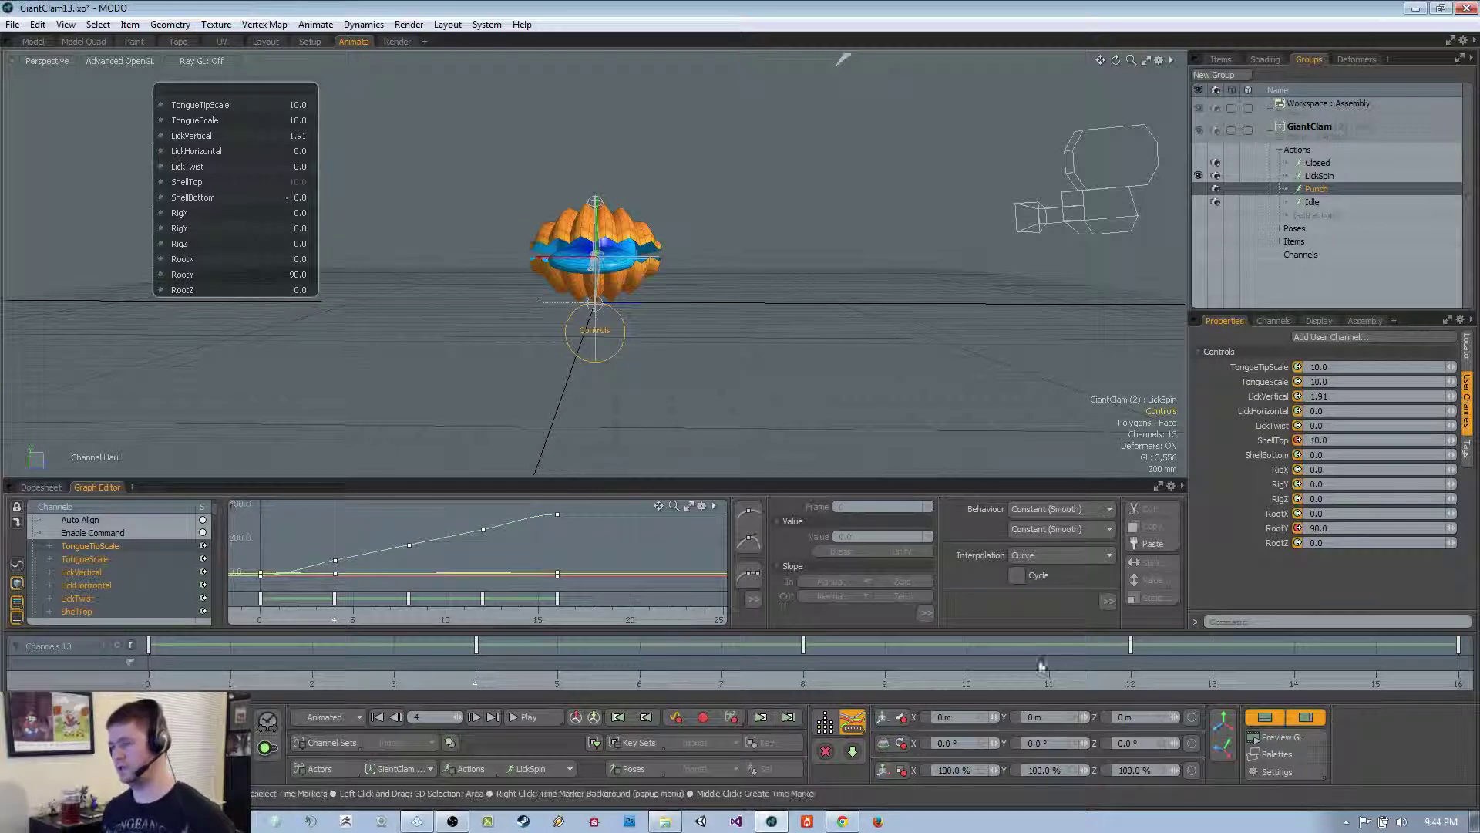
Set the ShellTop channel to 20 at frame 8 and to 10 at frame 12 in the LickSpin action
{"action": "key", "text": "Up"}
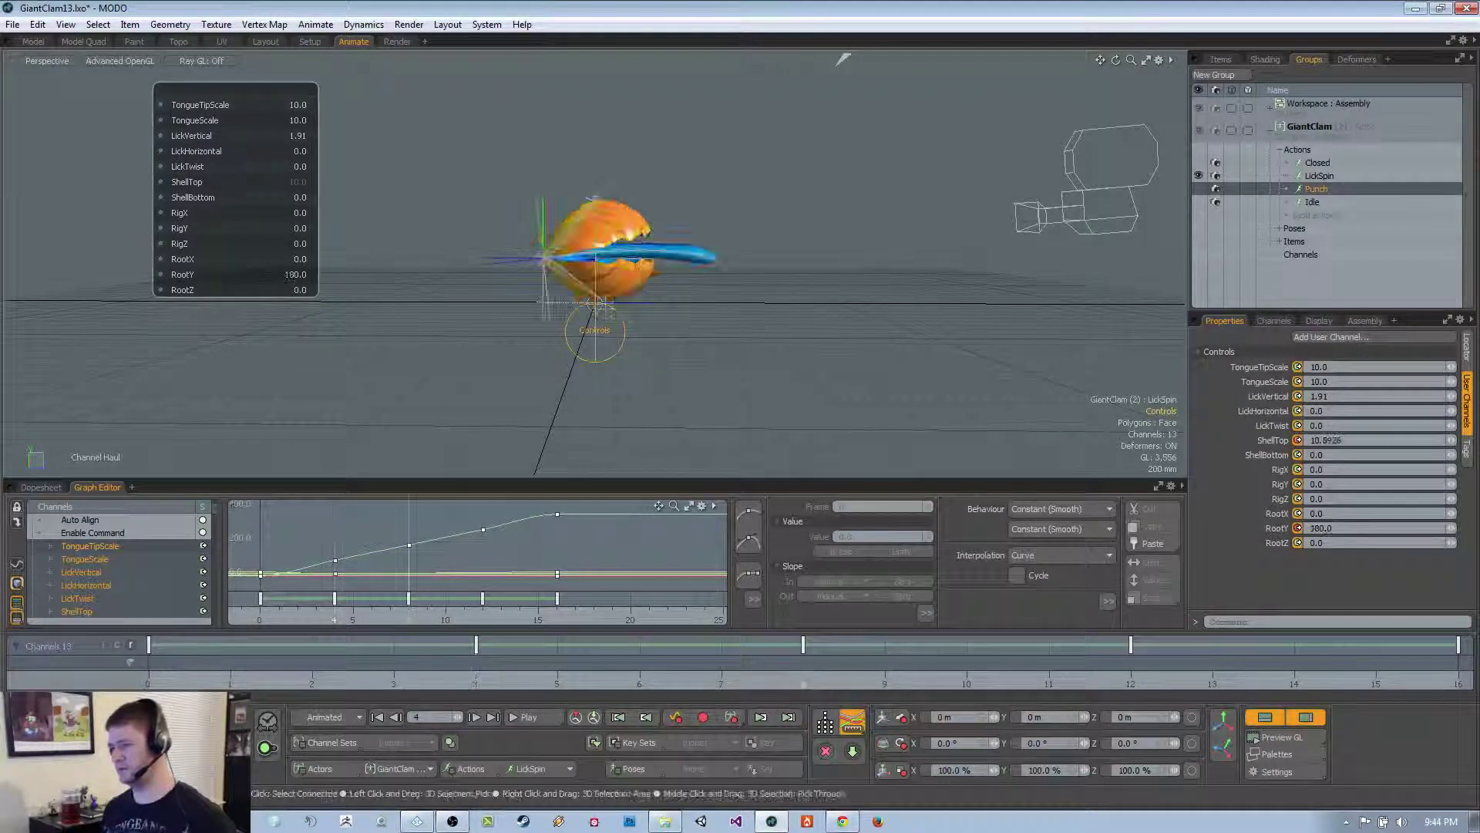
{"action": "double_click", "coordinate": [297, 183]}
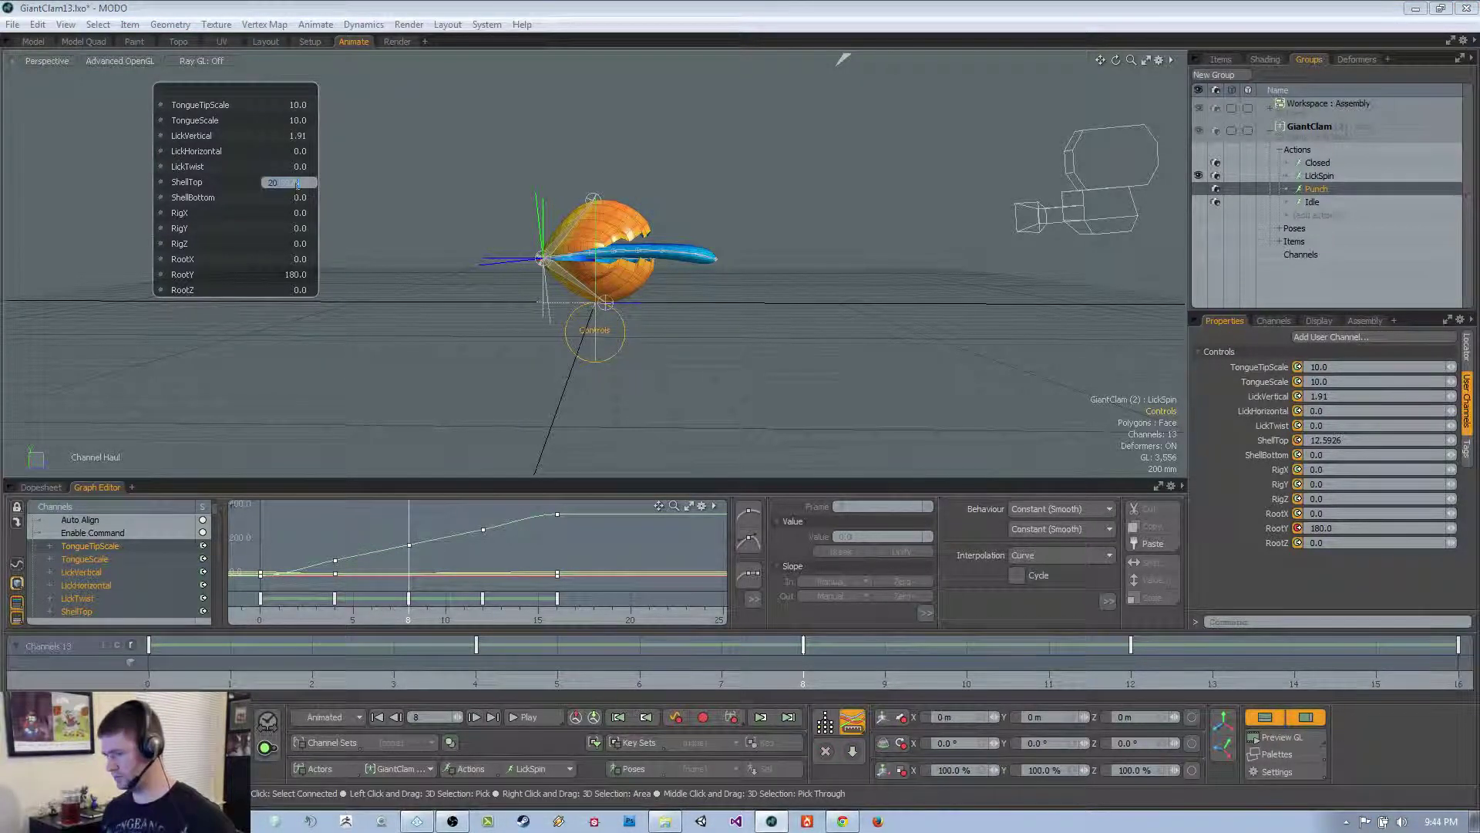
{"action": "type", "text": "20"}
{"action": "key", "text": "Return"}
{"action": "key", "text": "Up"}
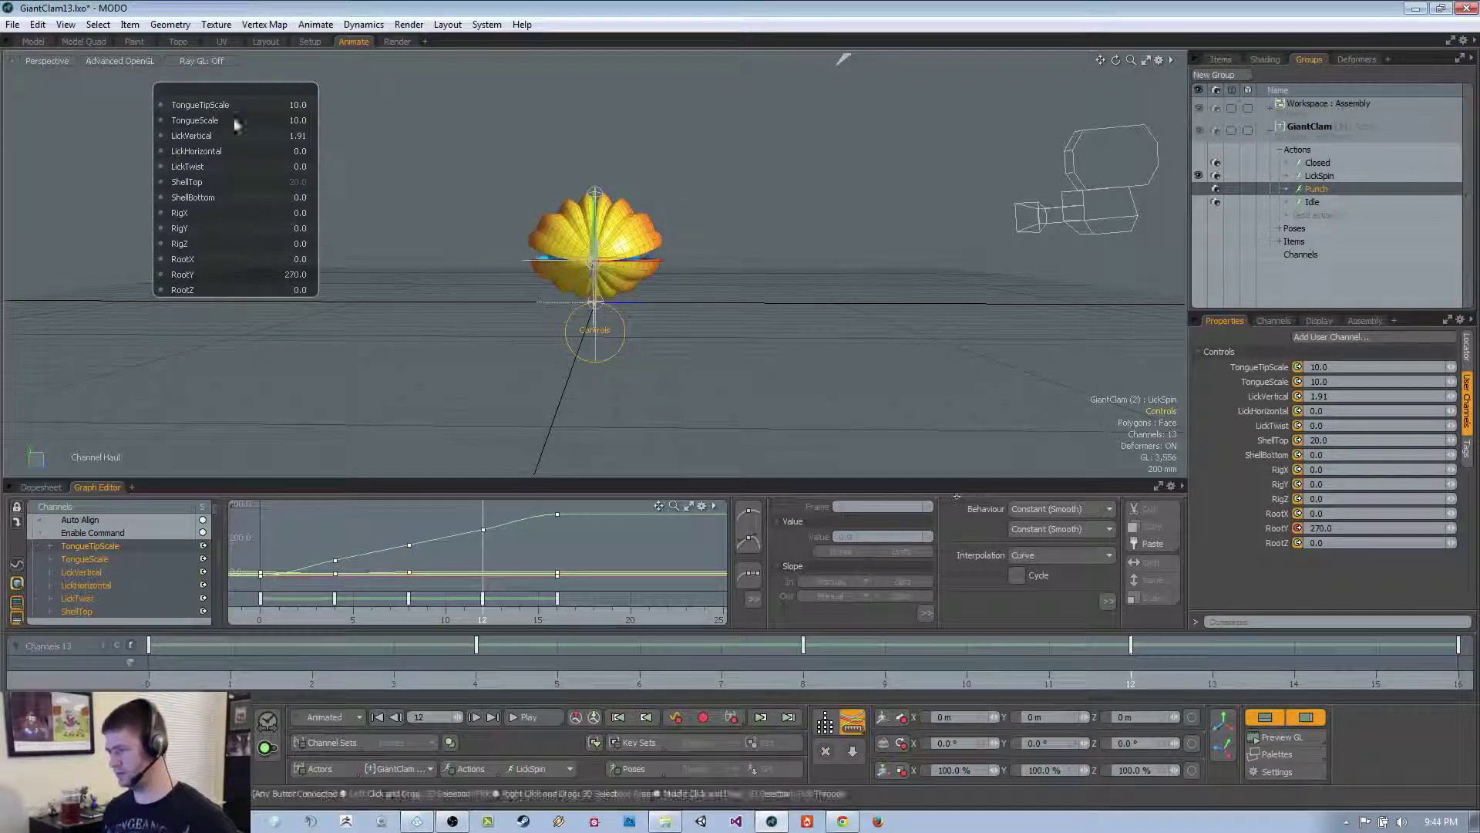
{"action": "double_click", "coordinate": [300, 183]}
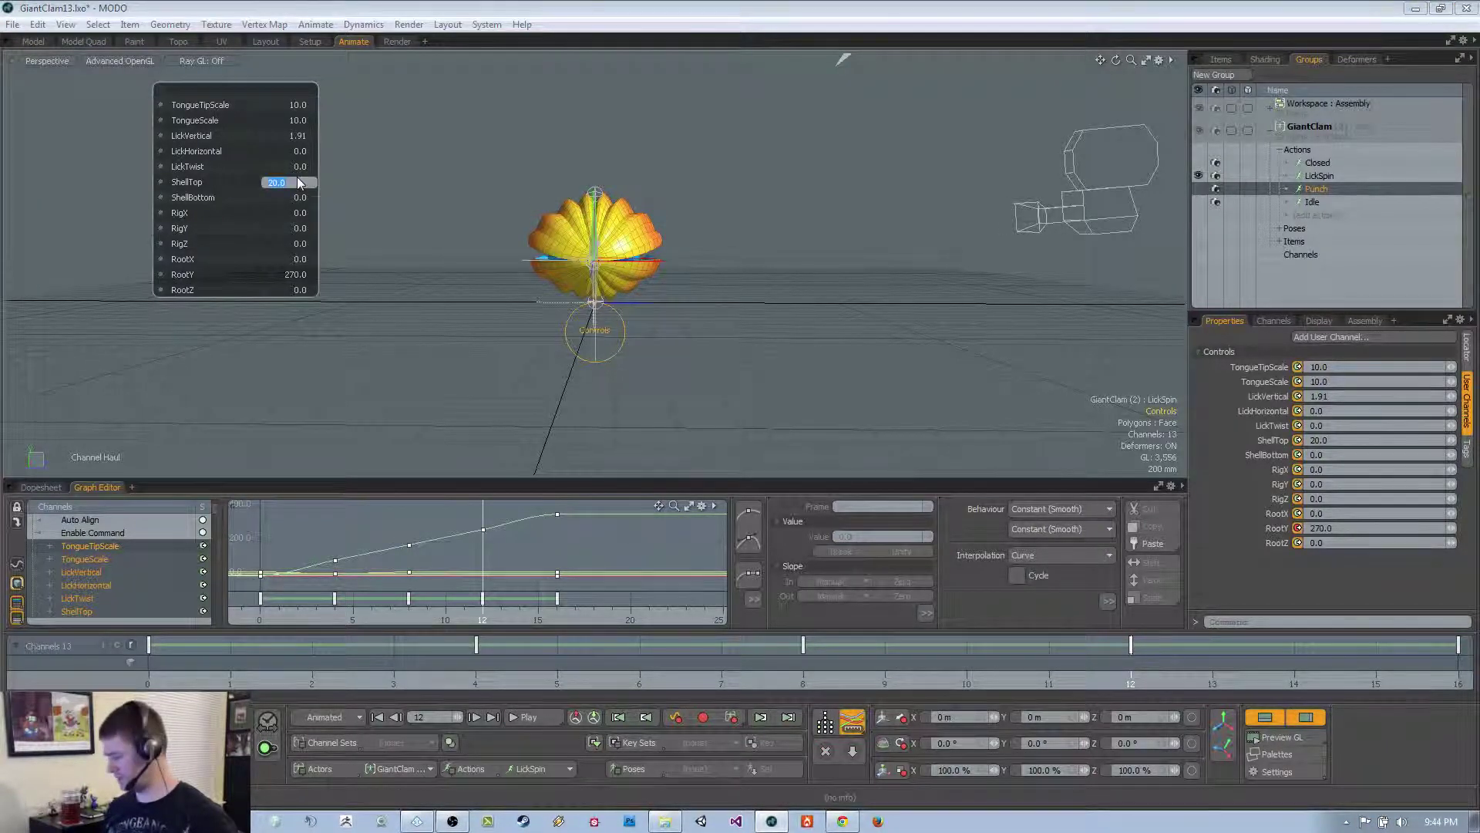
{"action": "type", "text": "10"}
{"action": "key", "text": "Return"}
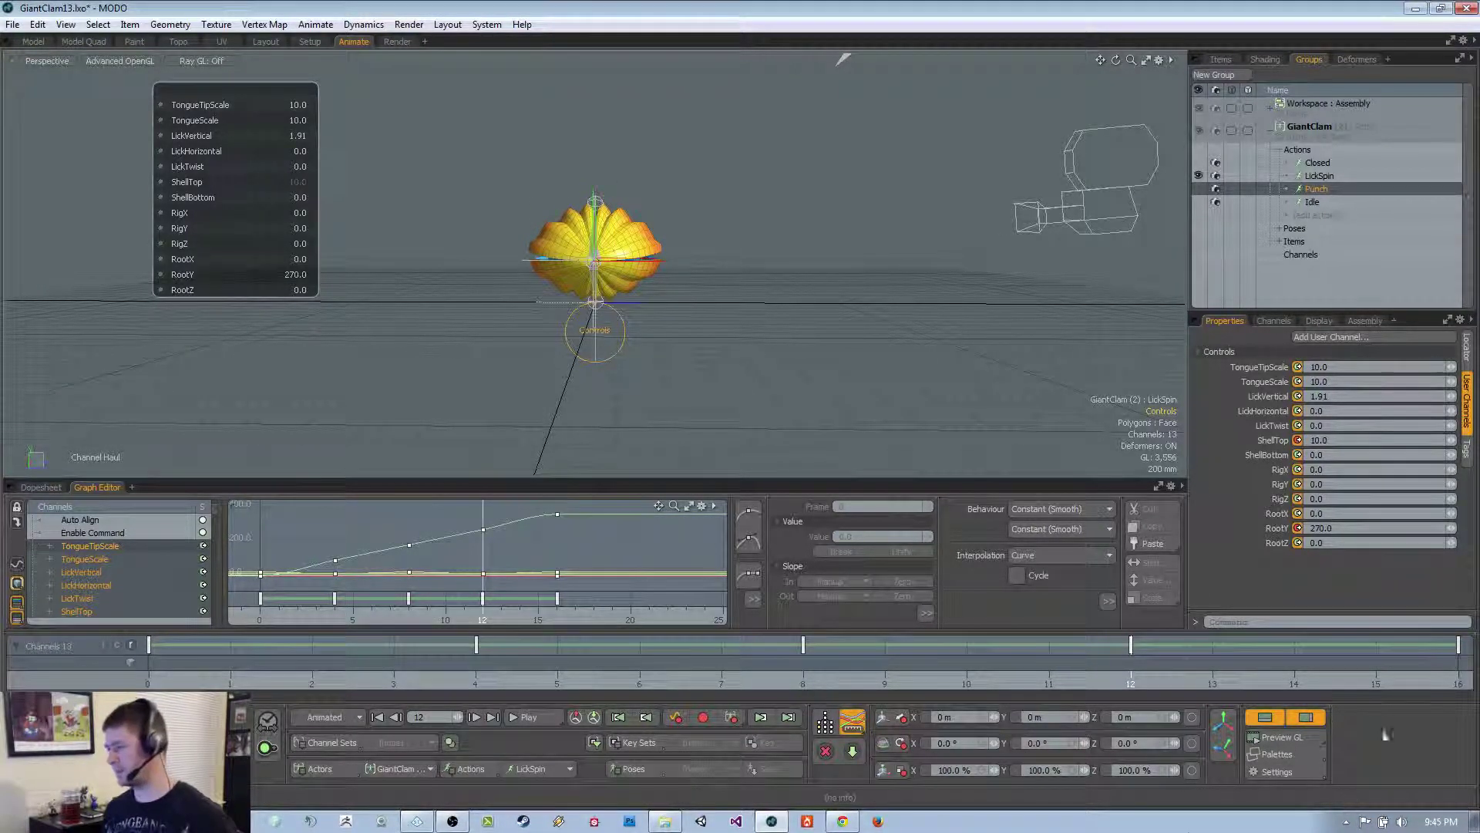
Key all the Controls locator's channels at frames 4, 8 and 12 of the LickSpin action
{"action": "key", "text": "Up"}
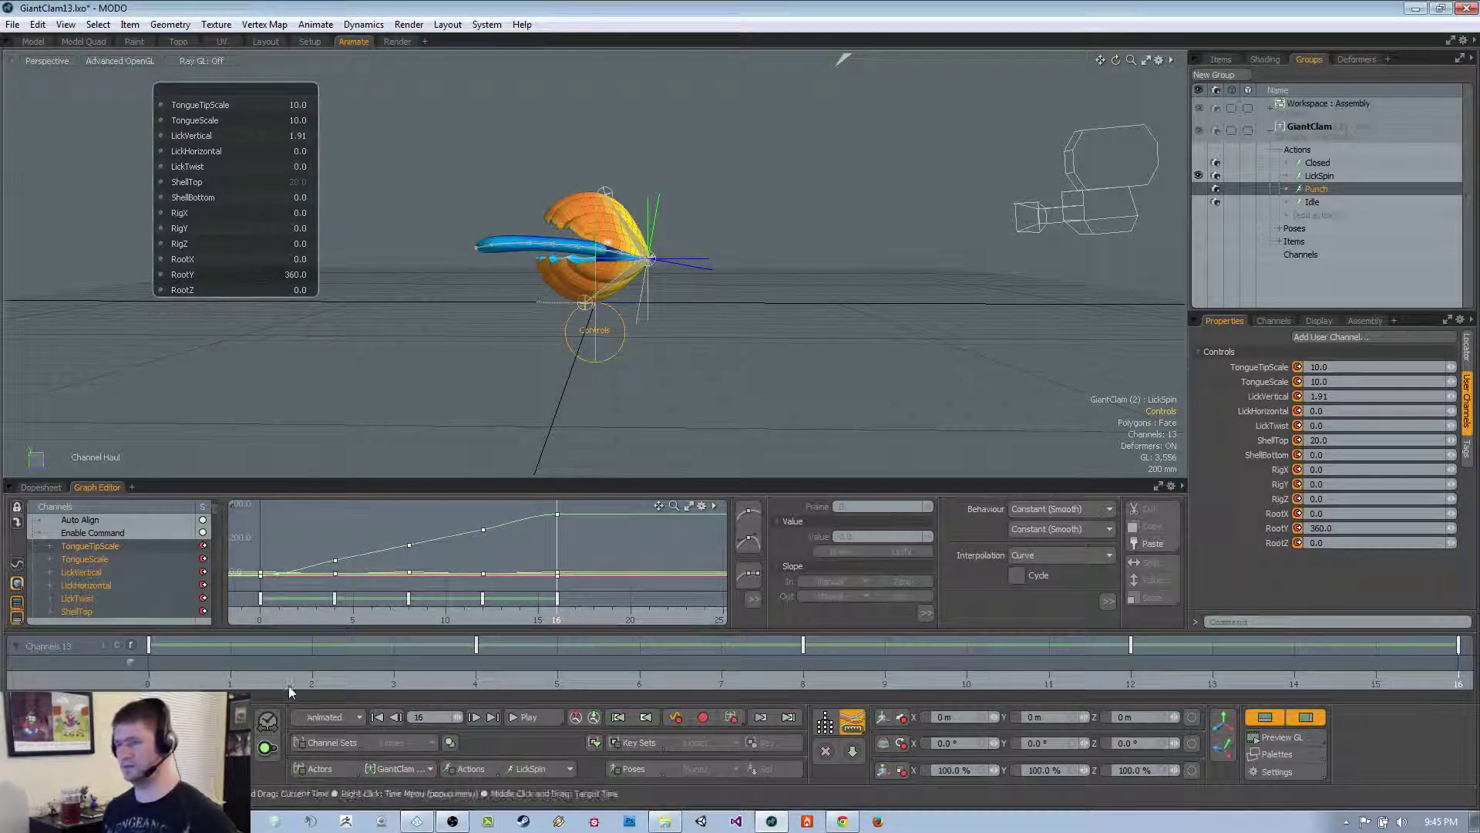
{"action": "key", "text": "Down"}
{"action": "key", "text": "Down"}
{"action": "key", "text": "Down"}
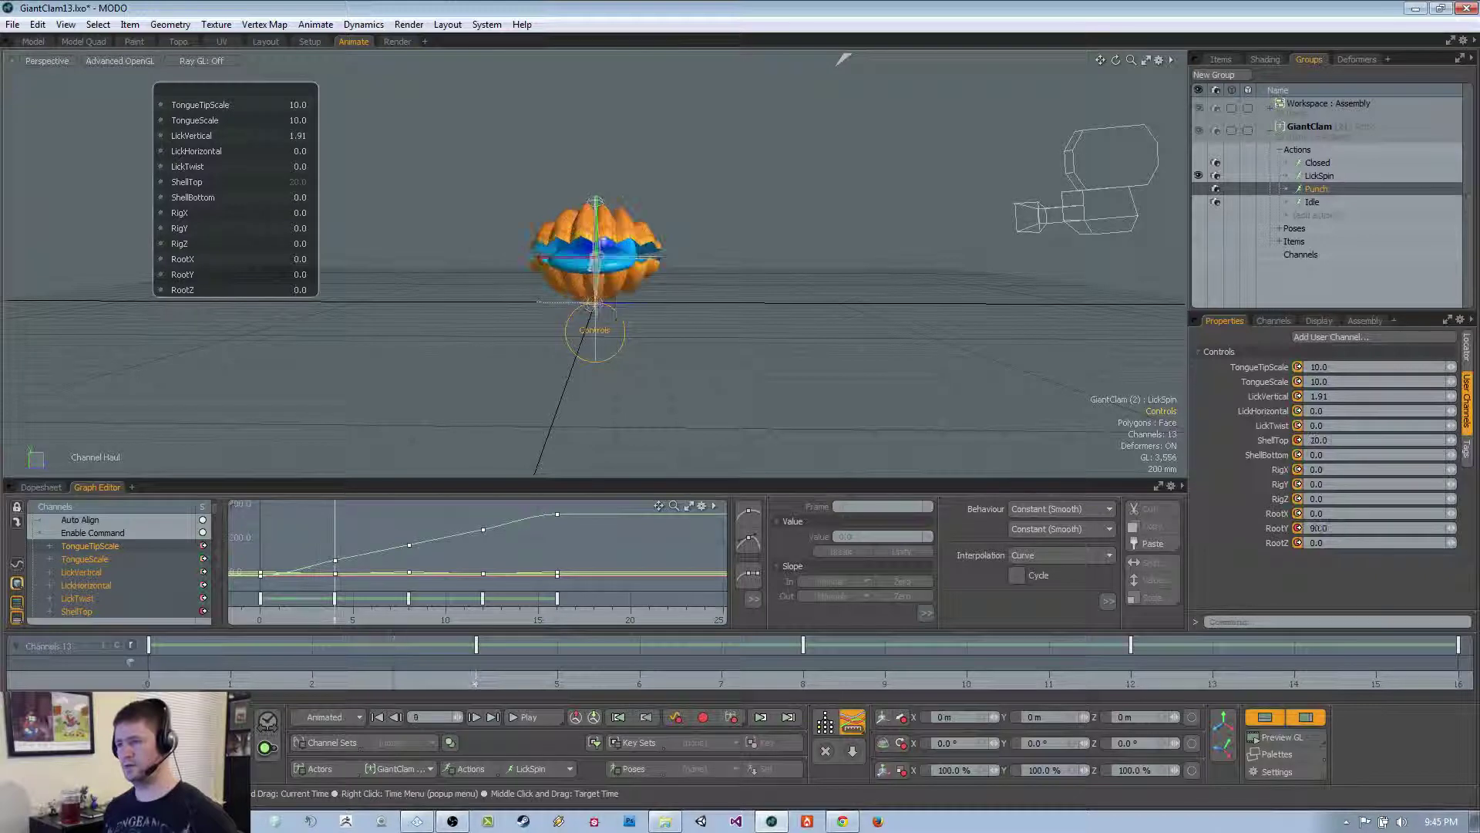
{"action": "left_click", "coordinate": [287, 138]}
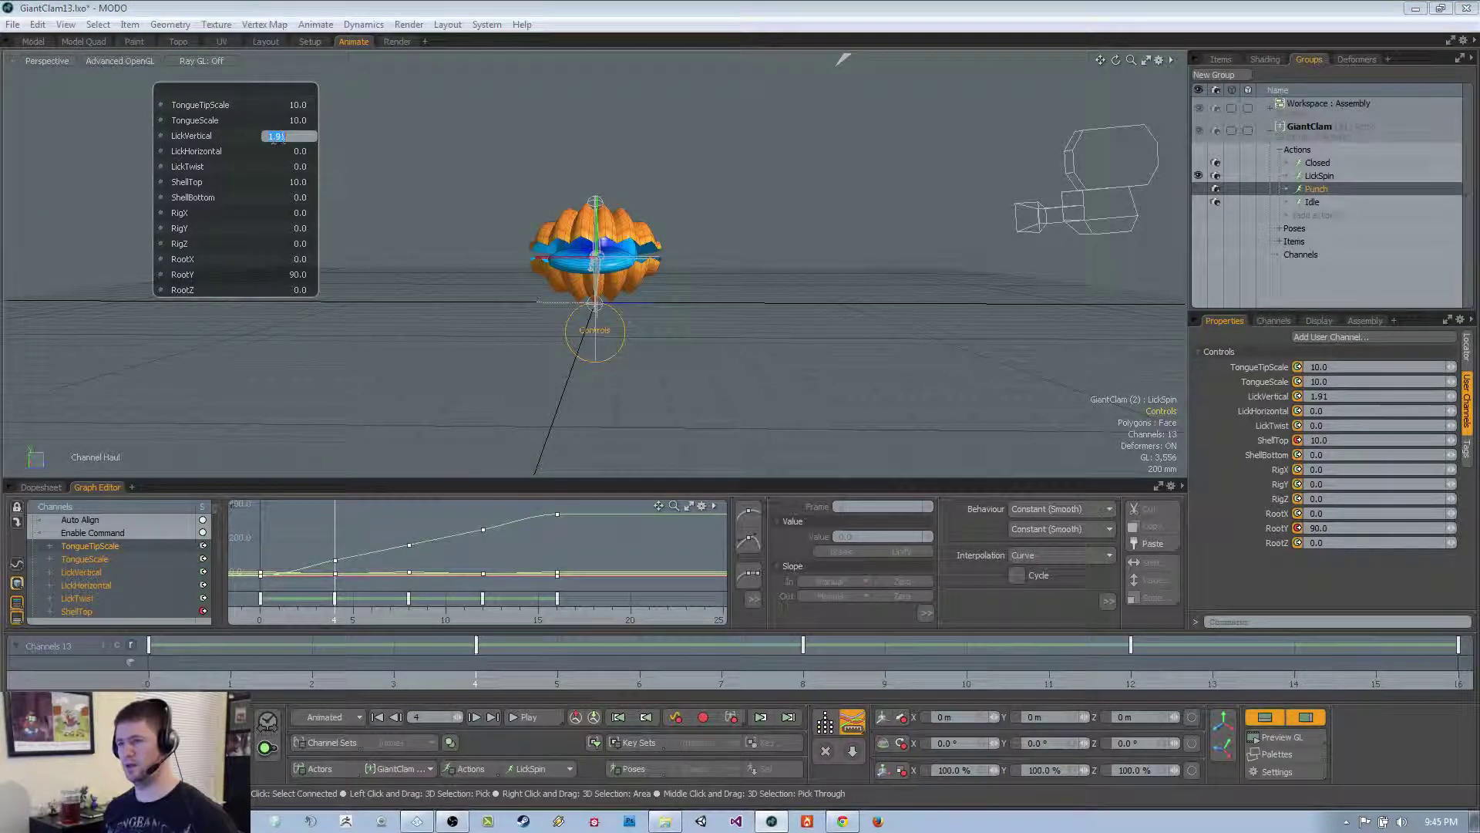
{"action": "left_click", "coordinate": [476, 683]}
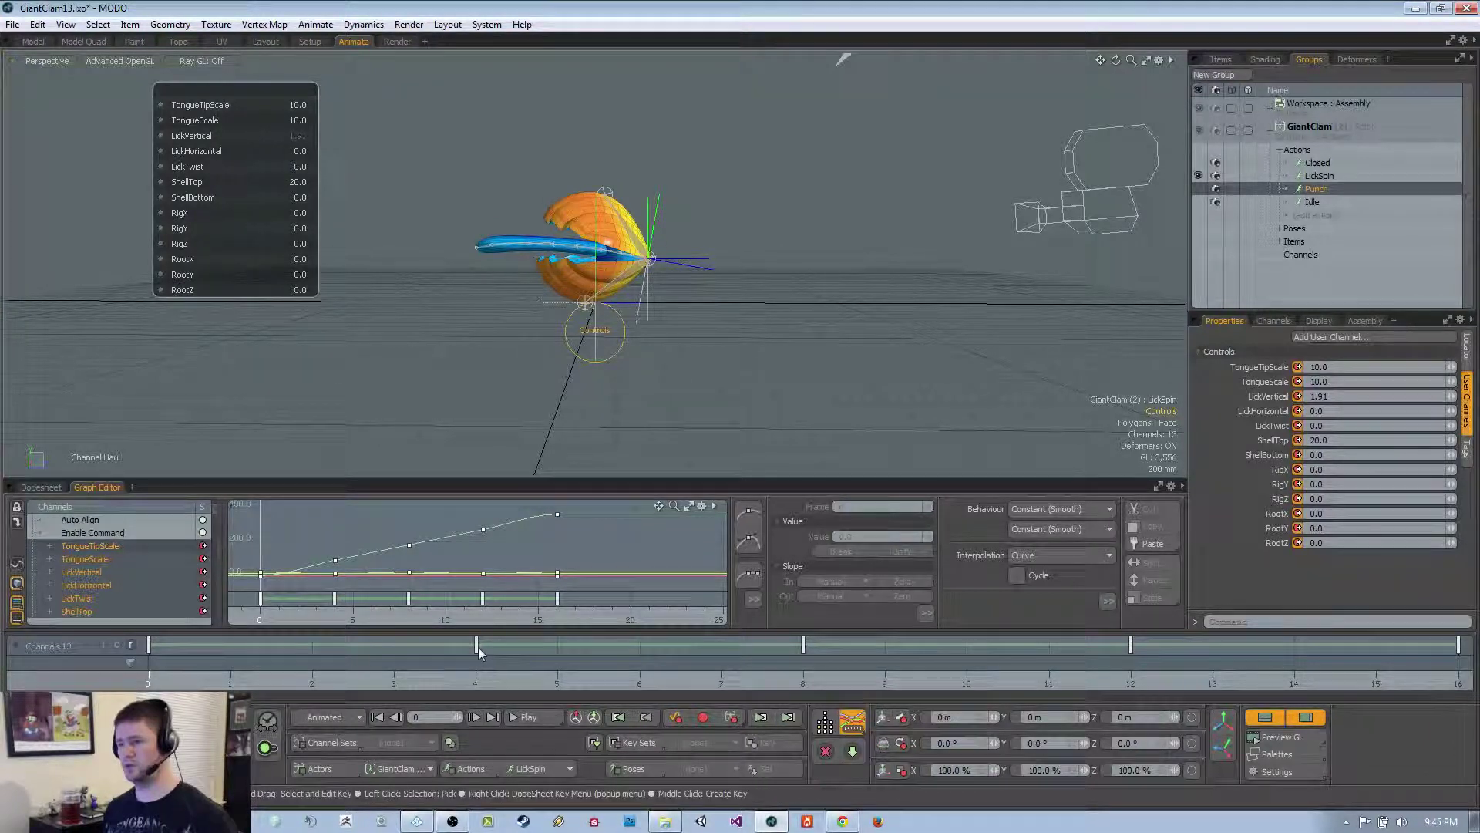
{"action": "left_click", "coordinate": [478, 646]}
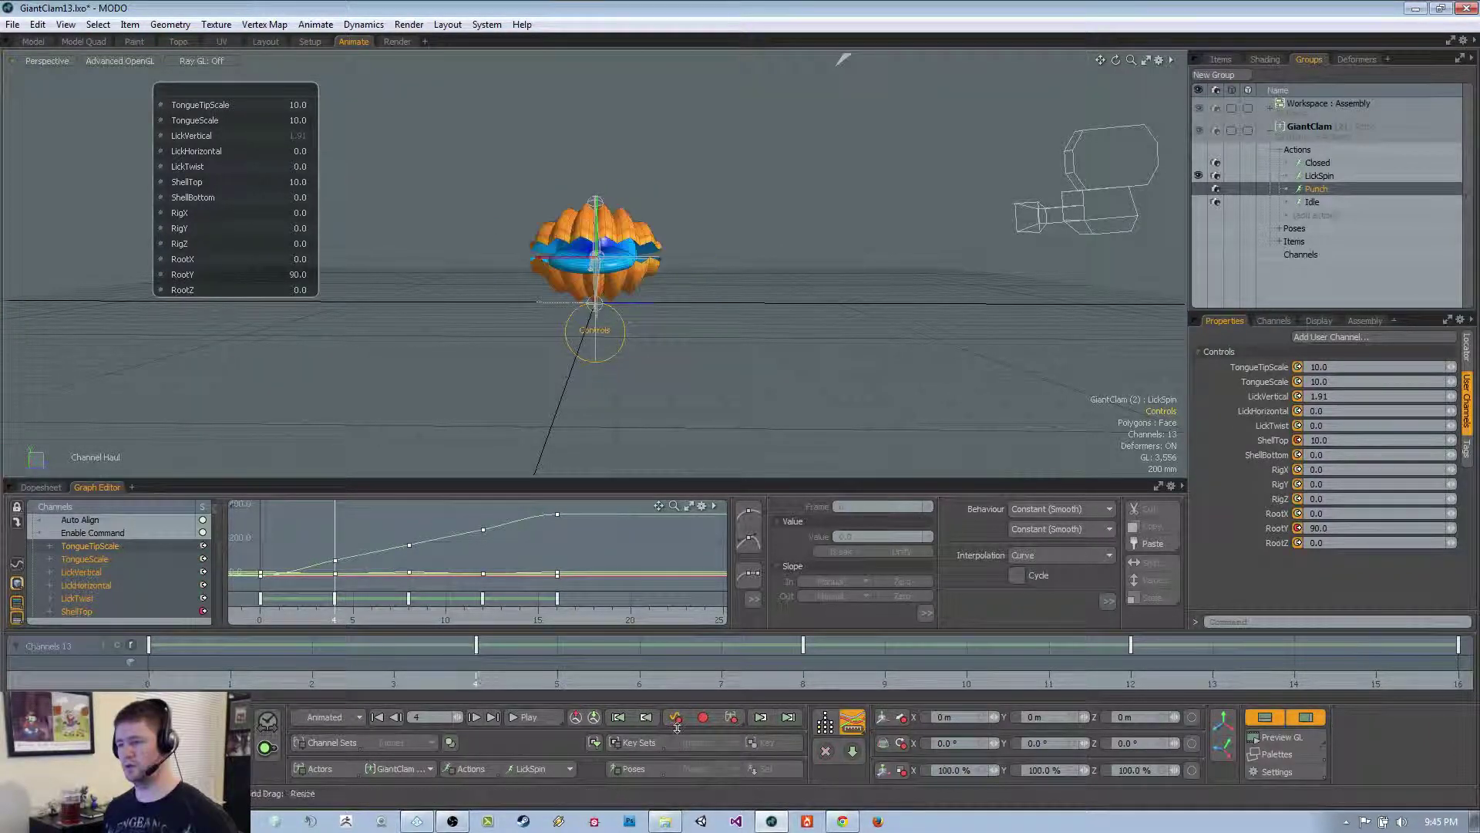
{"action": "left_click", "coordinate": [786, 682]}
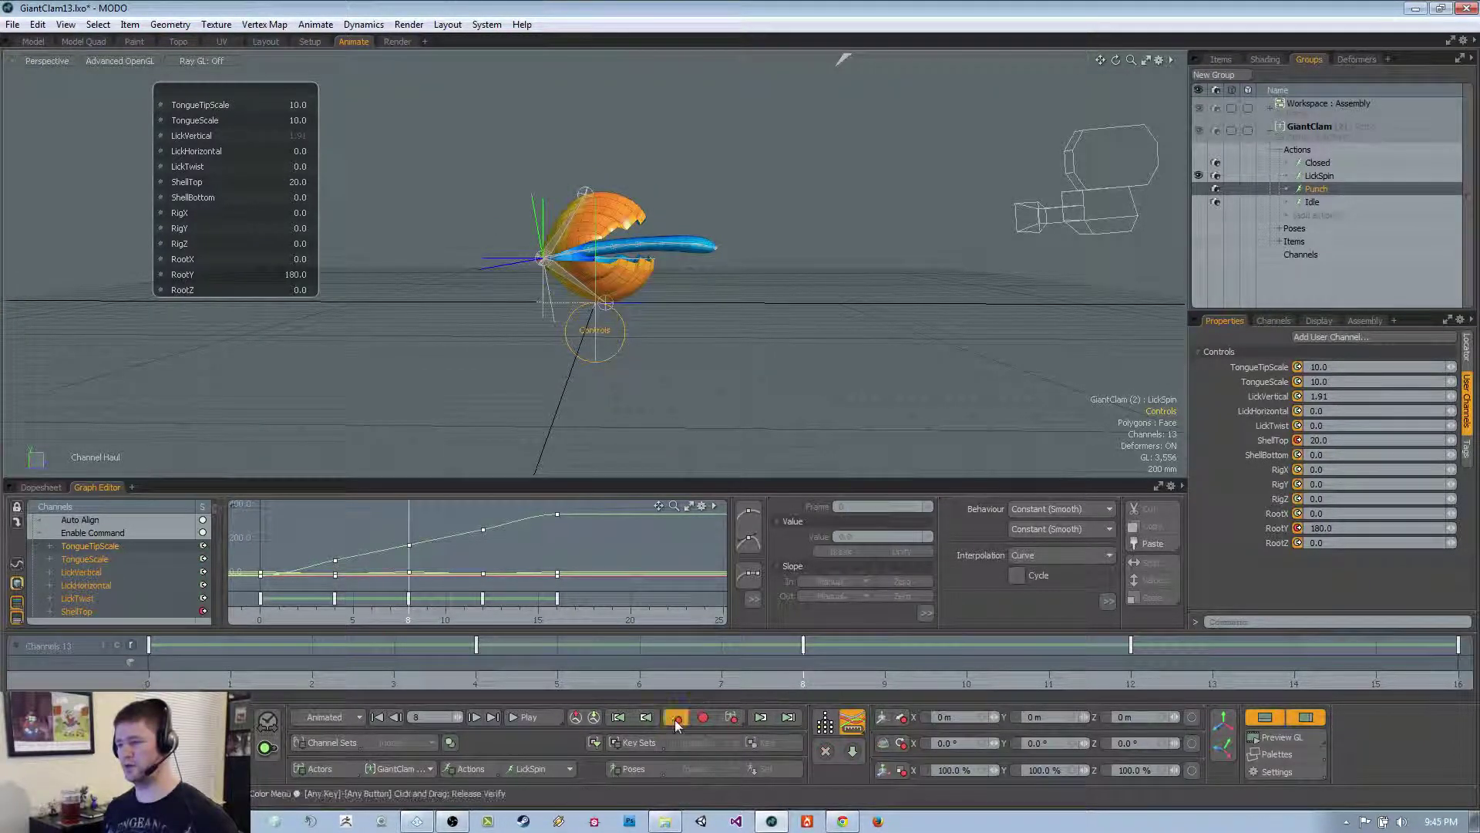
{"action": "left_click", "coordinate": [1104, 683]}
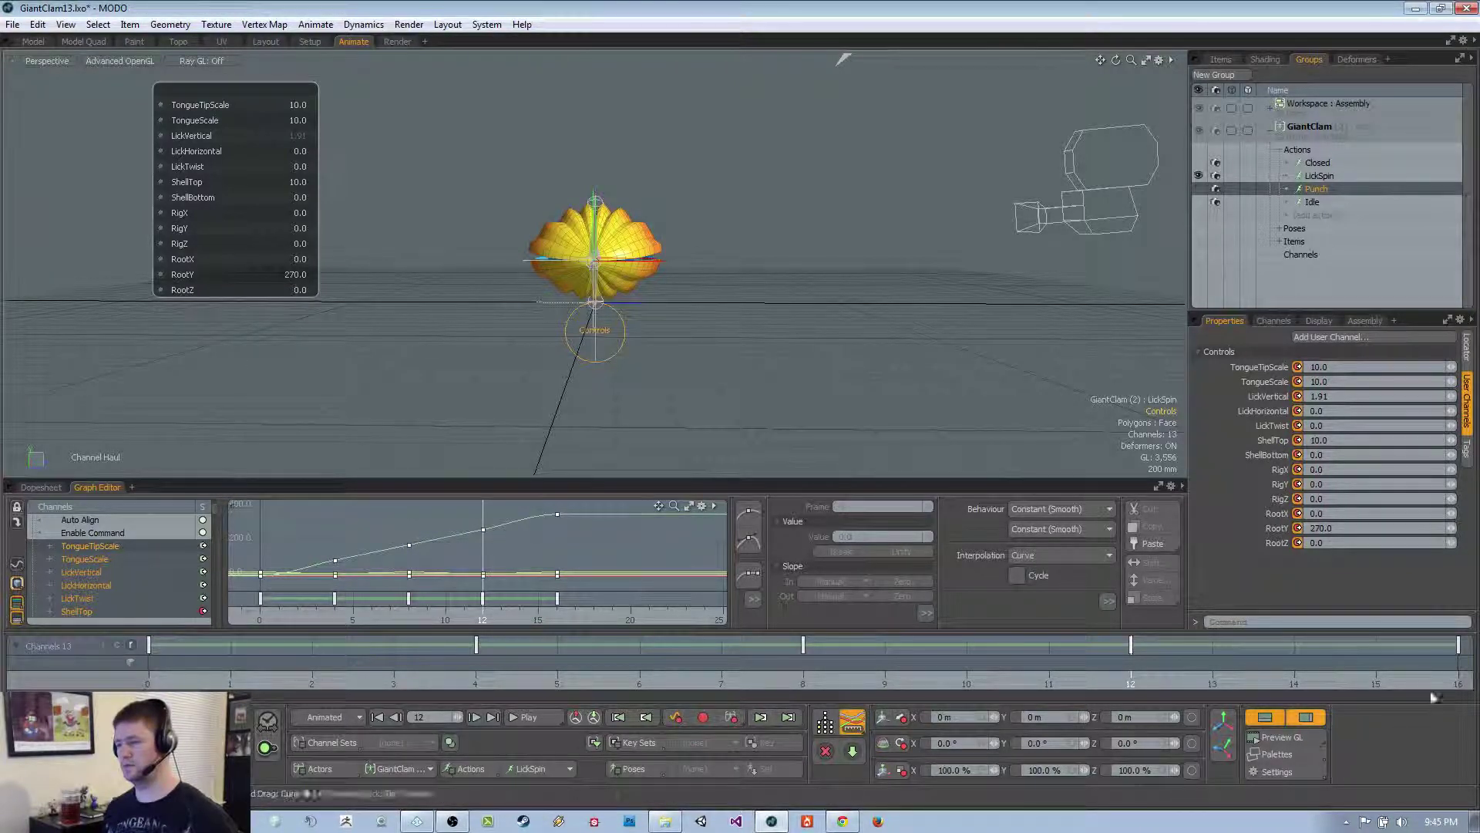
{"action": "left_click", "coordinate": [1455, 683]}
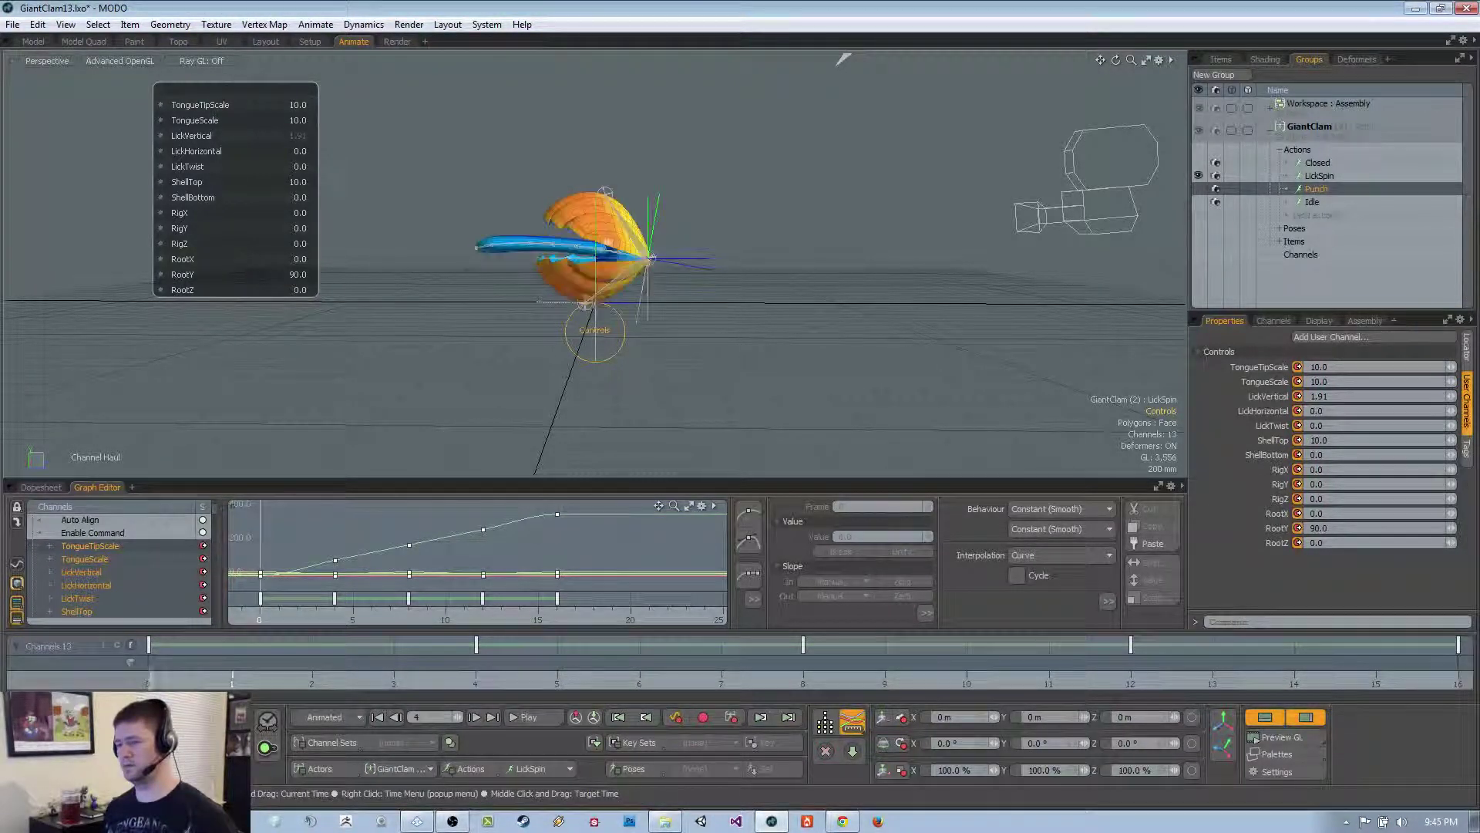
Set the Controls locator's LickVertical channel to -1.91 at frames 4 and 12 of the LickSpin action
{"action": "left_click", "coordinate": [463, 680]}
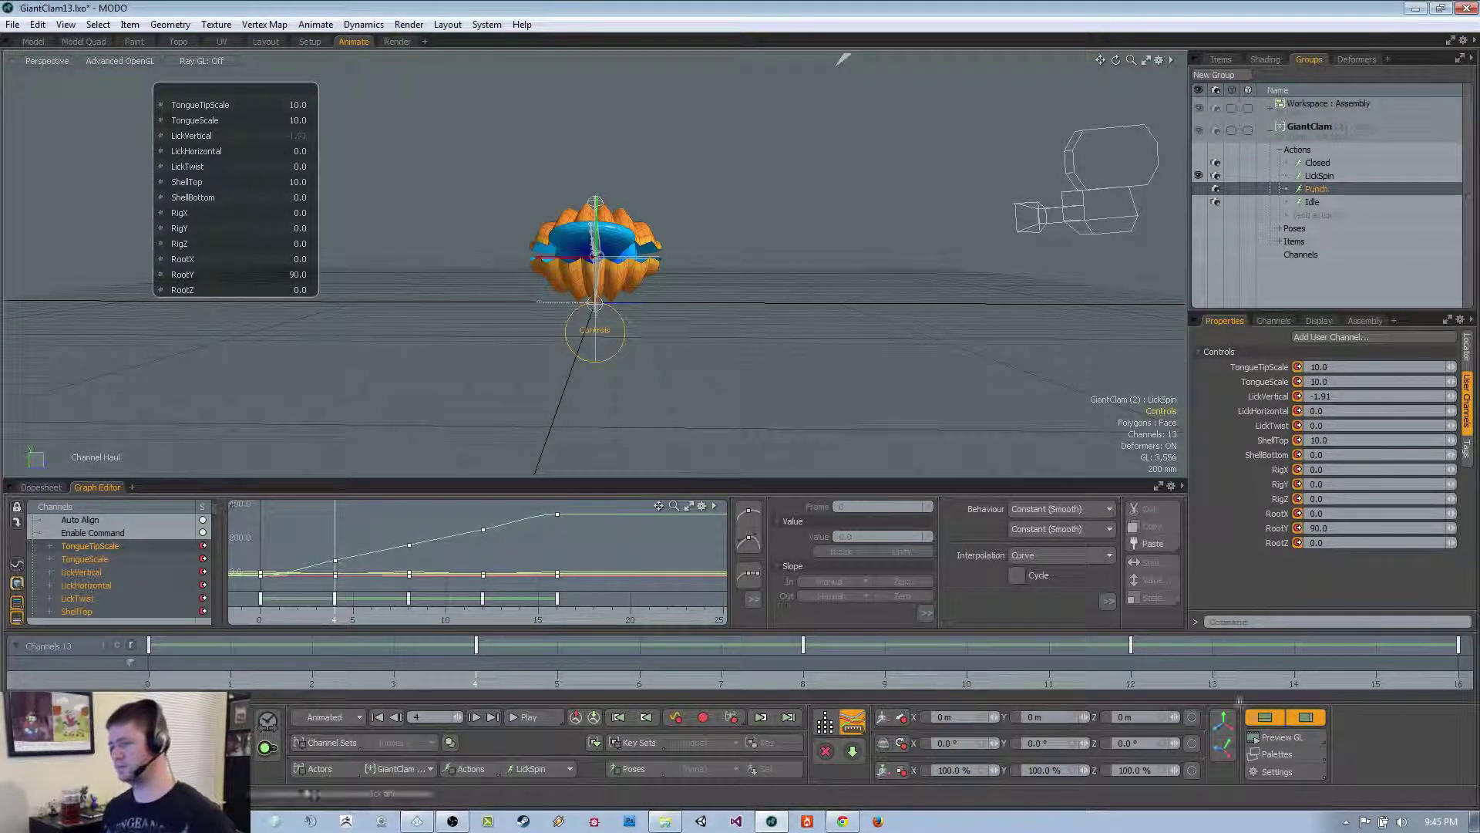
{"action": "left_click", "coordinate": [1130, 682]}
{"action": "left_click", "coordinate": [287, 177]}
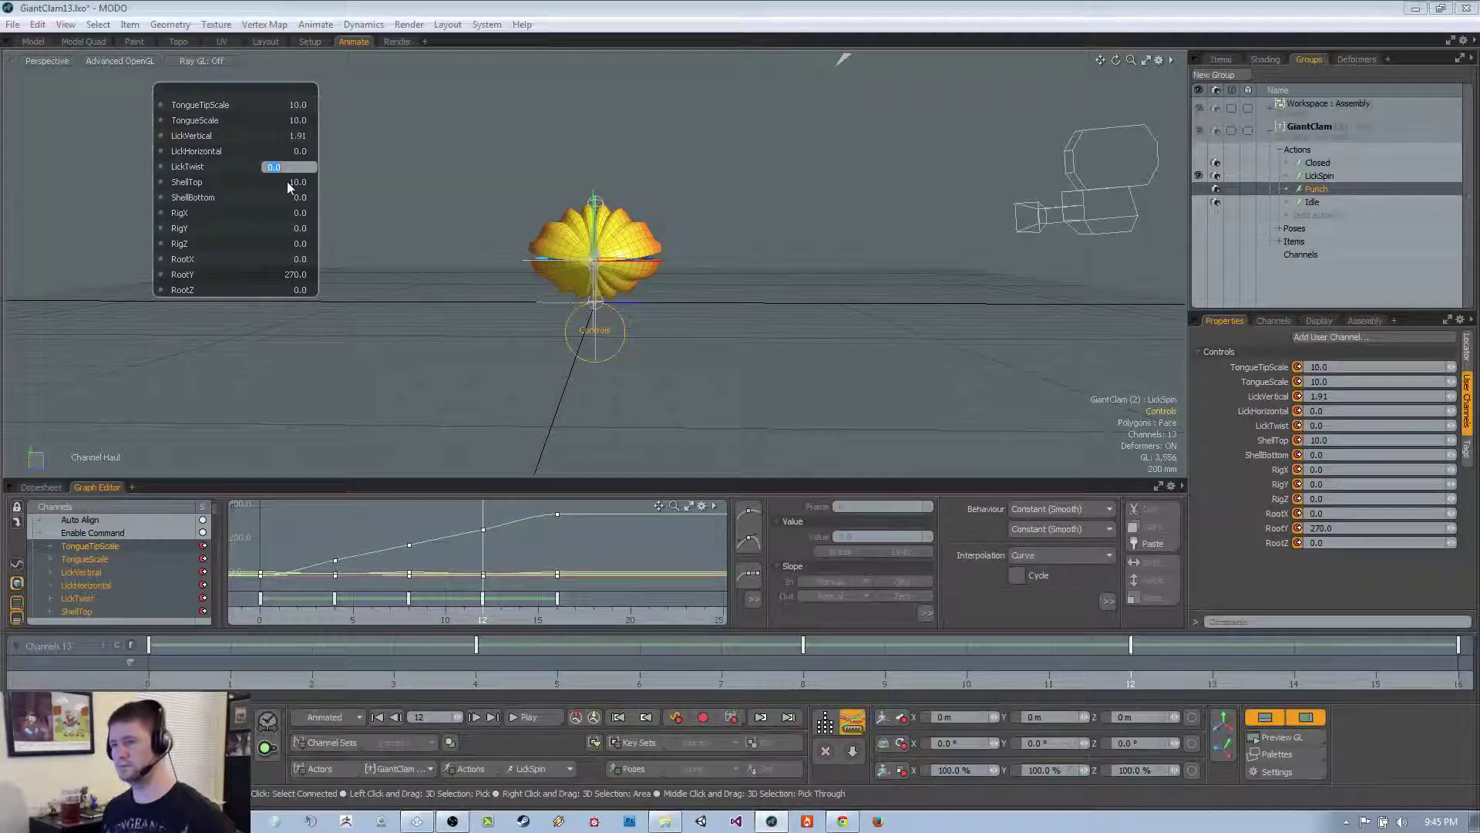
{"action": "left_click", "coordinate": [301, 152]}
{"action": "left_click", "coordinate": [289, 137]}
{"action": "type", "text": "-1.91"}
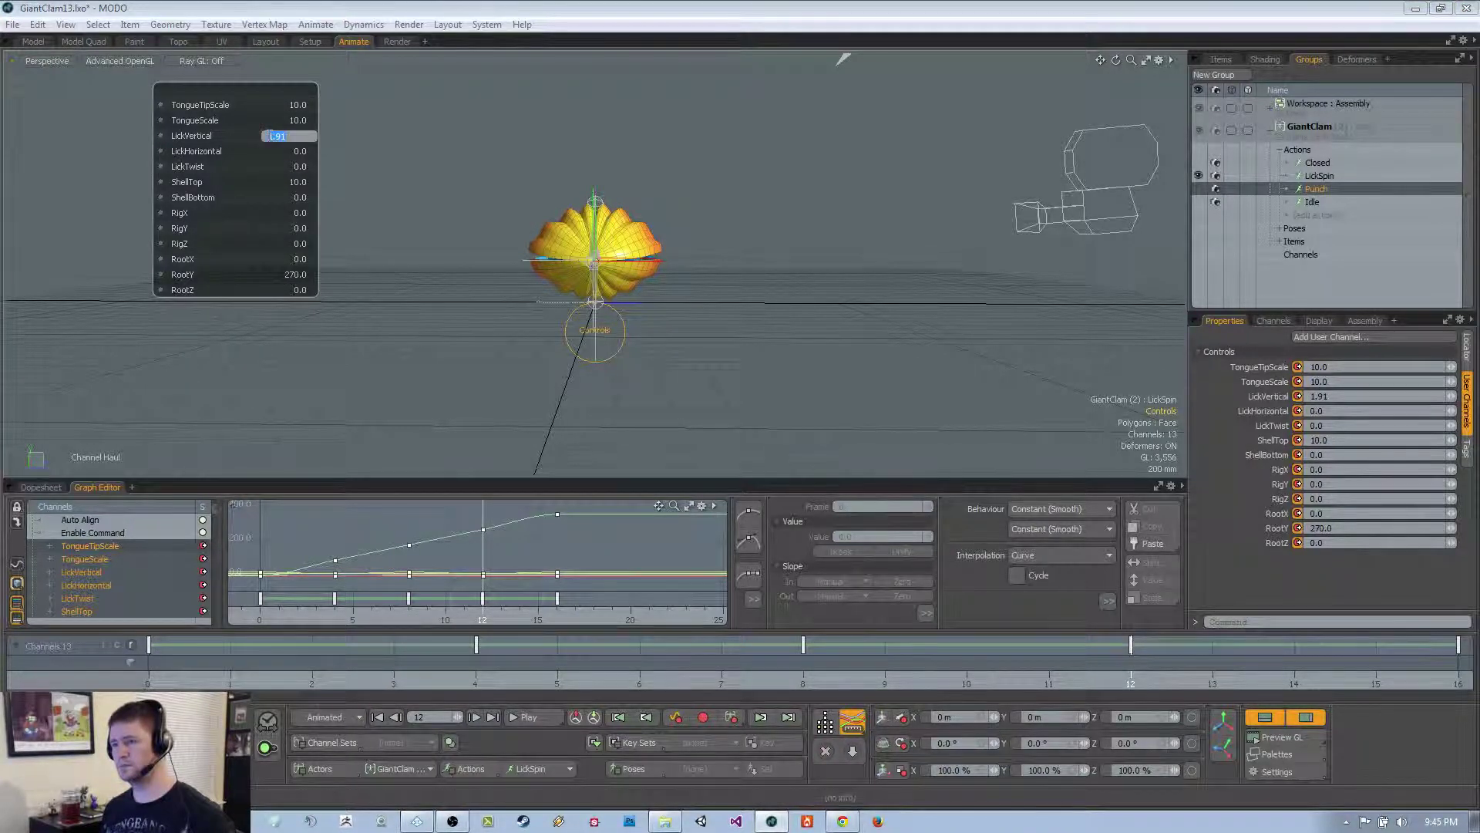
{"action": "key", "text": "Return"}
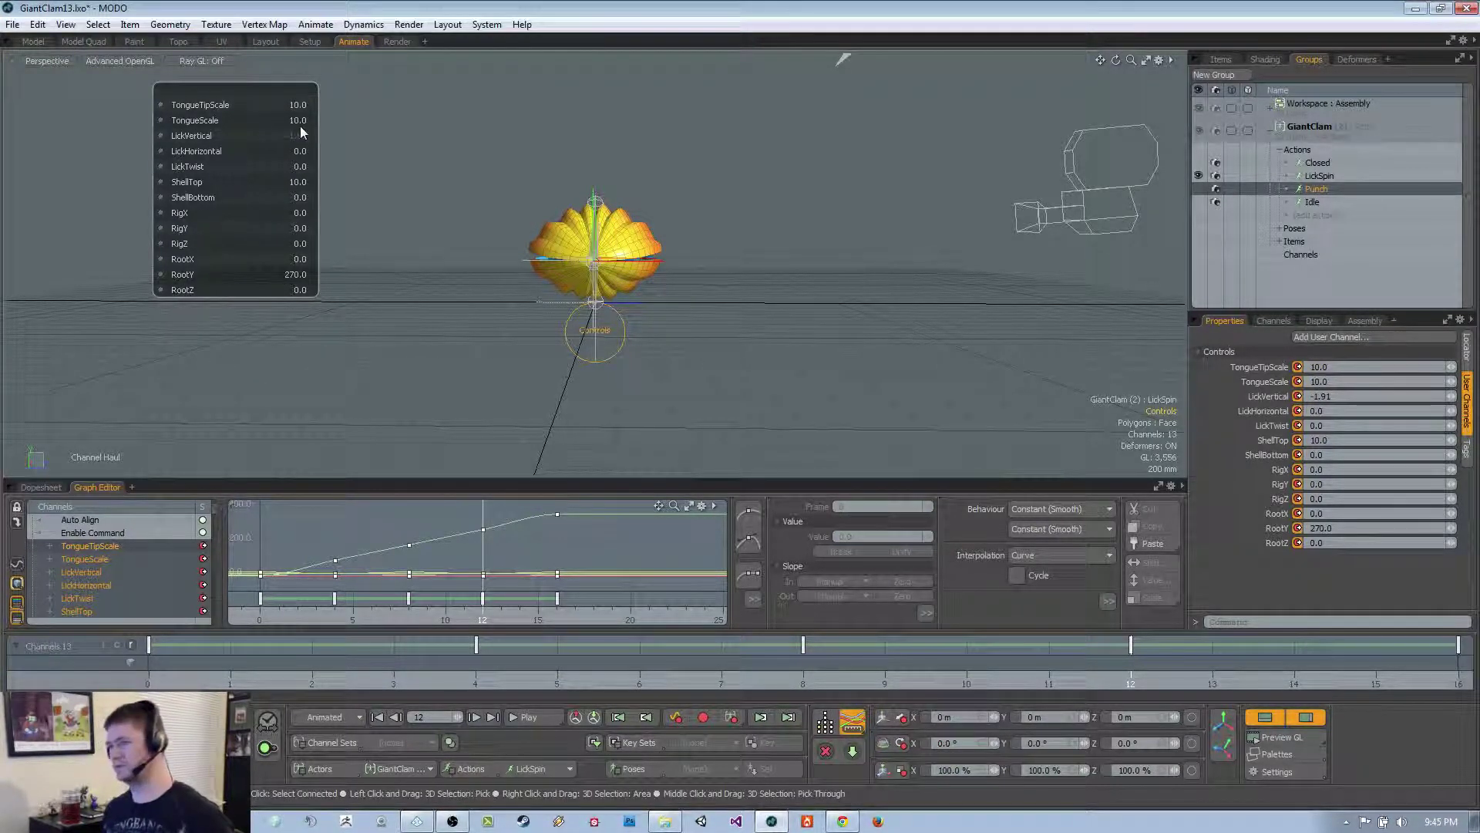
Play and scrub the LickSpin animation from several perspective angles and the left view to check the spin and tongue motion
{"action": "left_click_drag", "start_coordinate": [655, 131], "coordinate": [713, 137], "text": "alt"}
{"action": "left_click", "coordinate": [535, 714]}
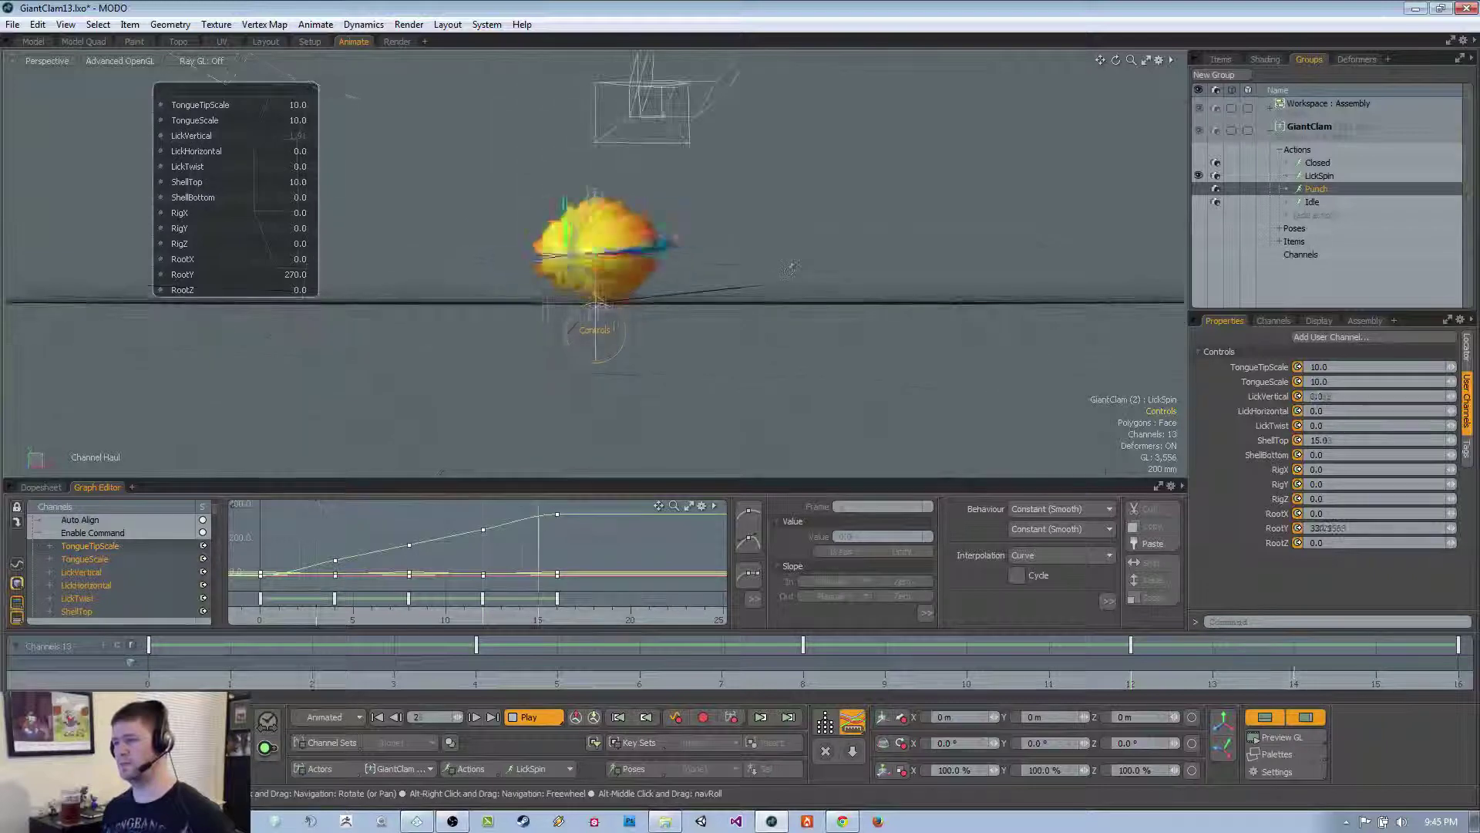
{"action": "left_click", "coordinate": [531, 717]}
{"action": "left_click_drag", "start_coordinate": [326, 423], "coordinate": [447, 431], "text": "alt"}
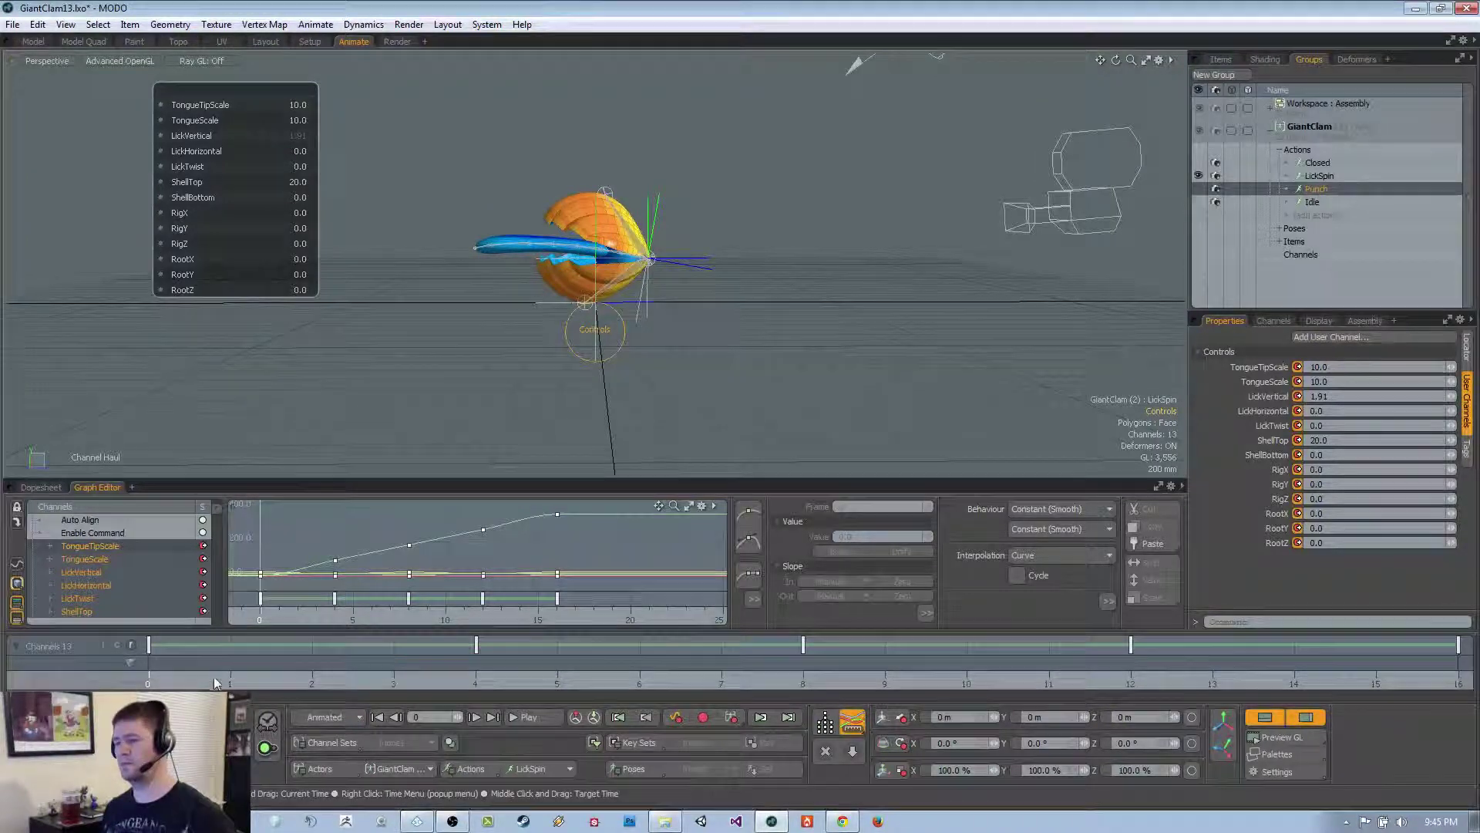
{"action": "left_click_drag", "start_coordinate": [230, 680], "coordinate": [393, 680]}
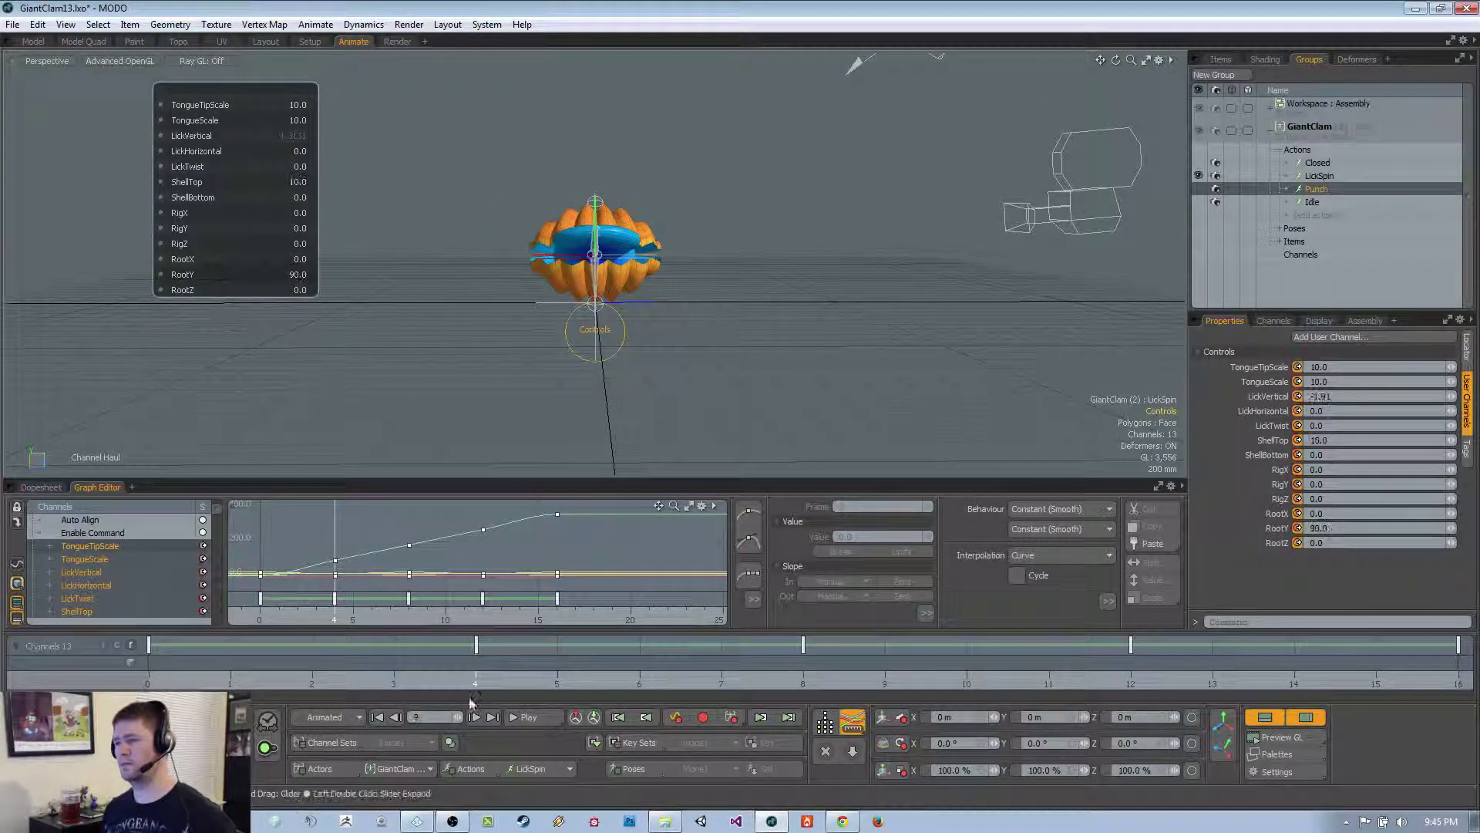
{"action": "left_click_drag", "start_coordinate": [616, 356], "coordinate": [788, 398], "text": "alt"}
{"action": "left_click", "coordinate": [519, 722]}
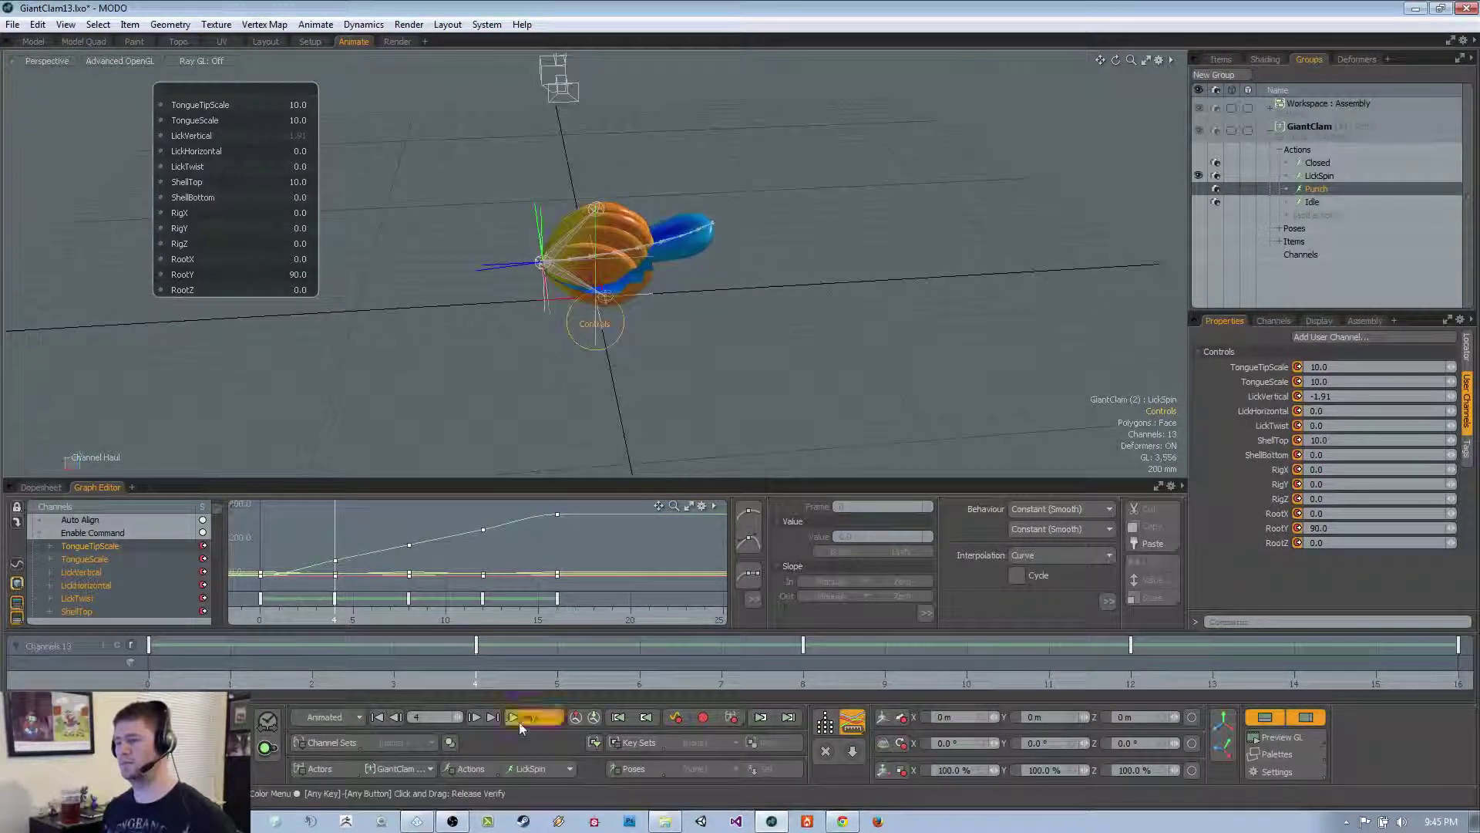
{"action": "key", "text": "ctrl+space"}
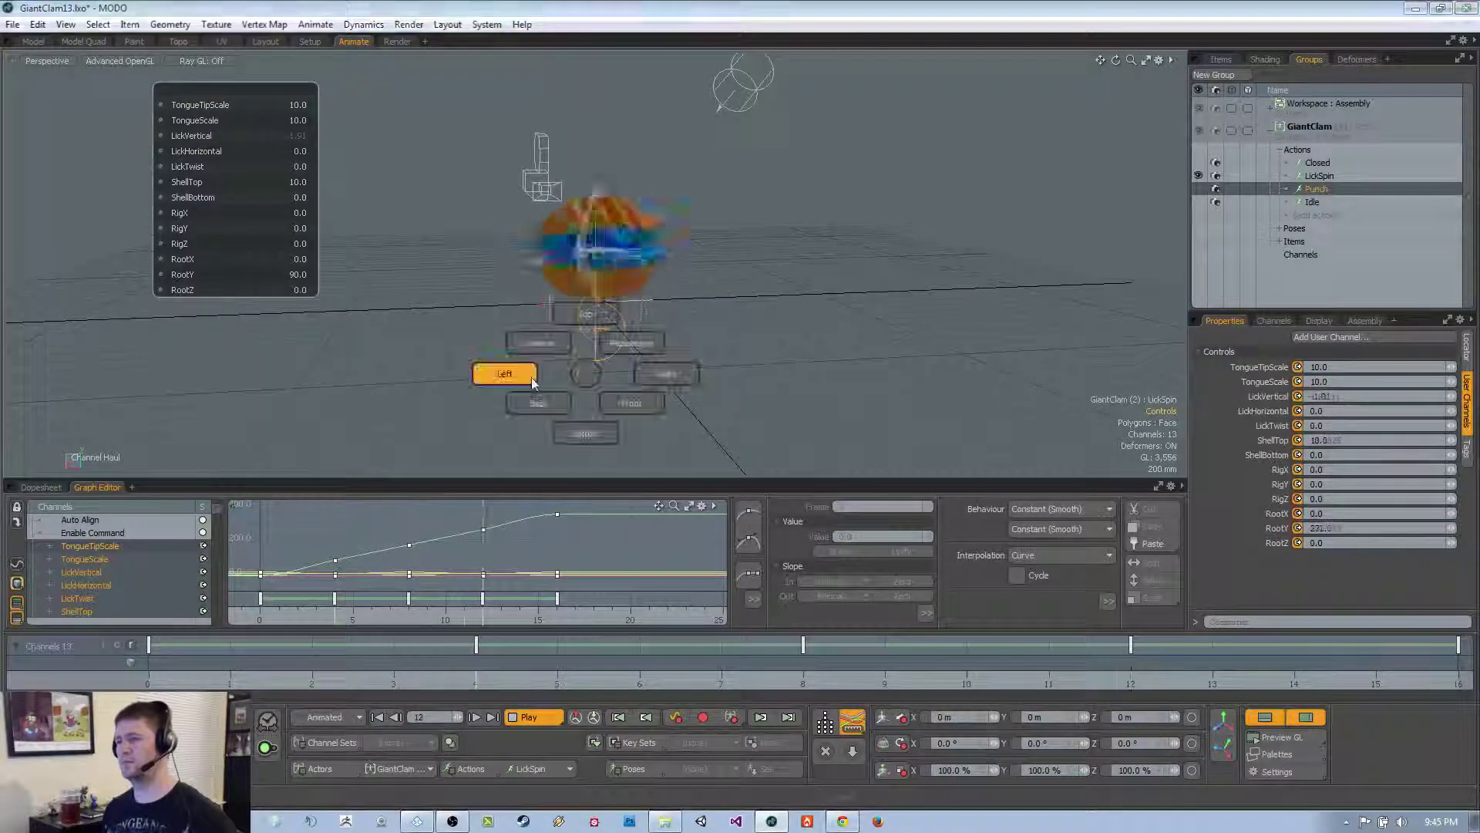
{"action": "left_click", "coordinate": [531, 377]}
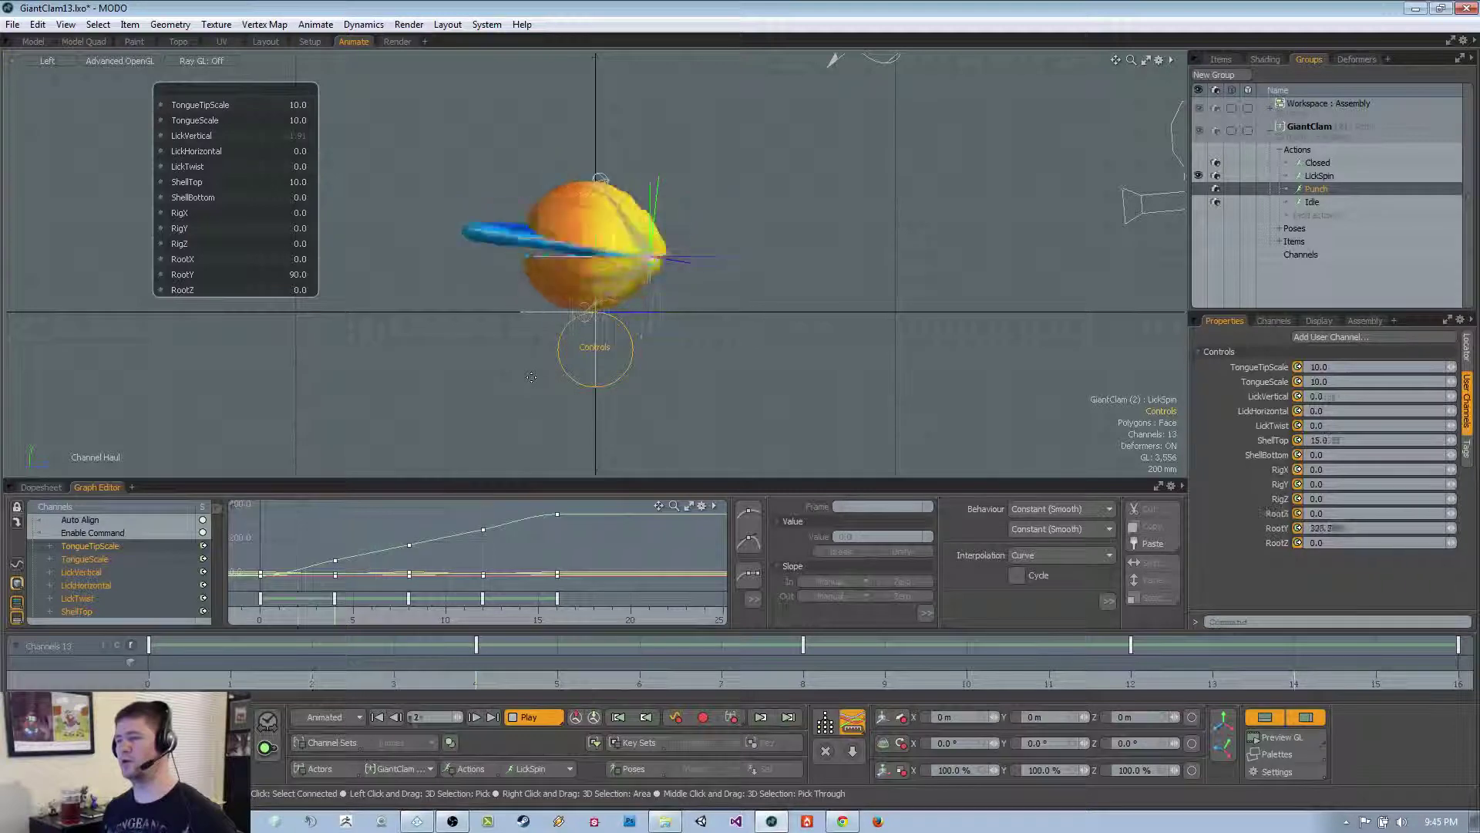
{"action": "left_click", "coordinate": [519, 723]}
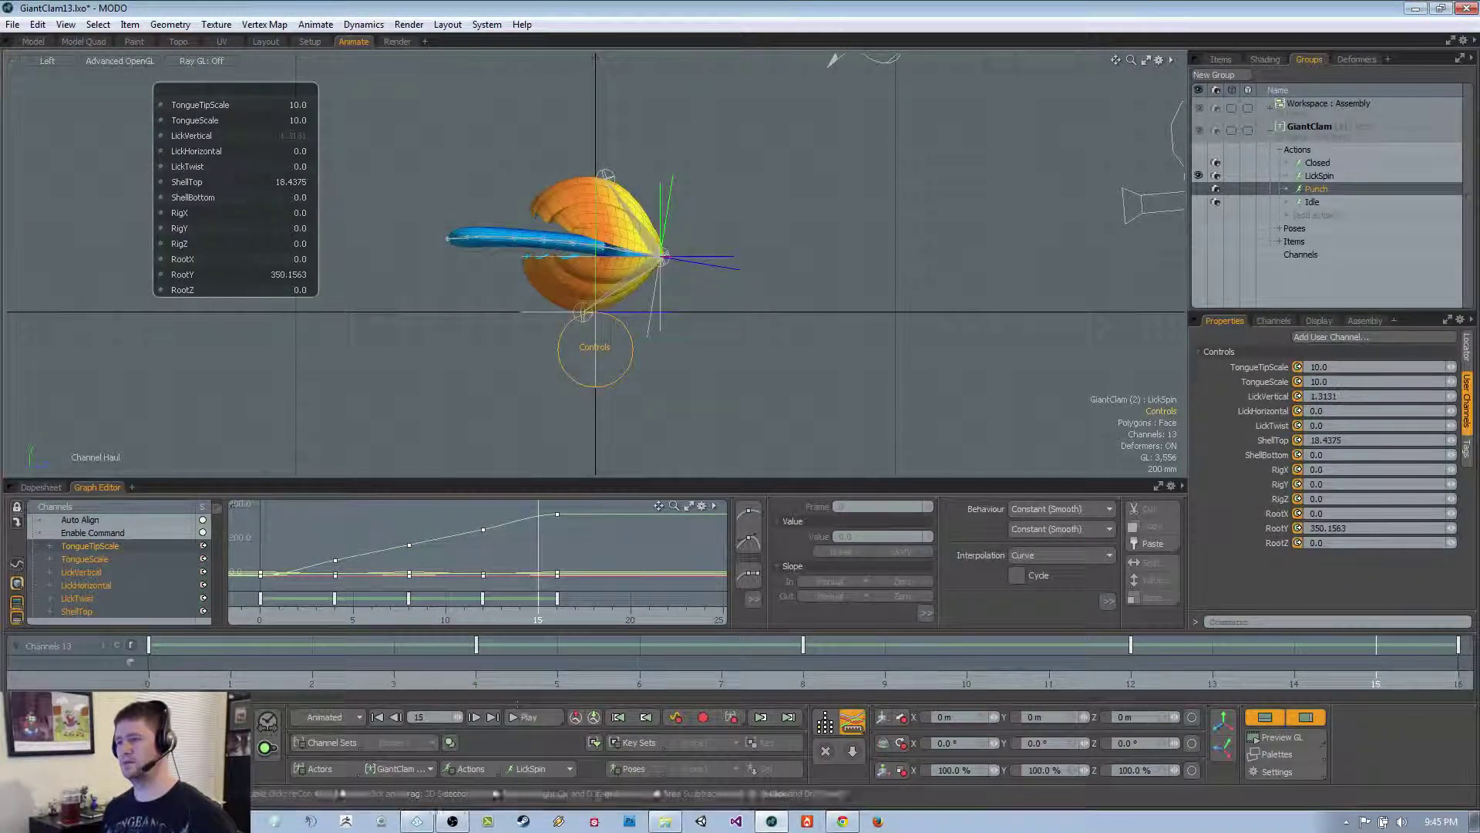
Return to the perspective view, deselect the Controls locator and save the scene
{"action": "key", "text": "ctrl+space"}
{"action": "left_click_drag", "start_coordinate": [679, 339], "coordinate": [706, 371], "text": "alt"}
{"action": "left_click", "coordinate": [701, 363]}
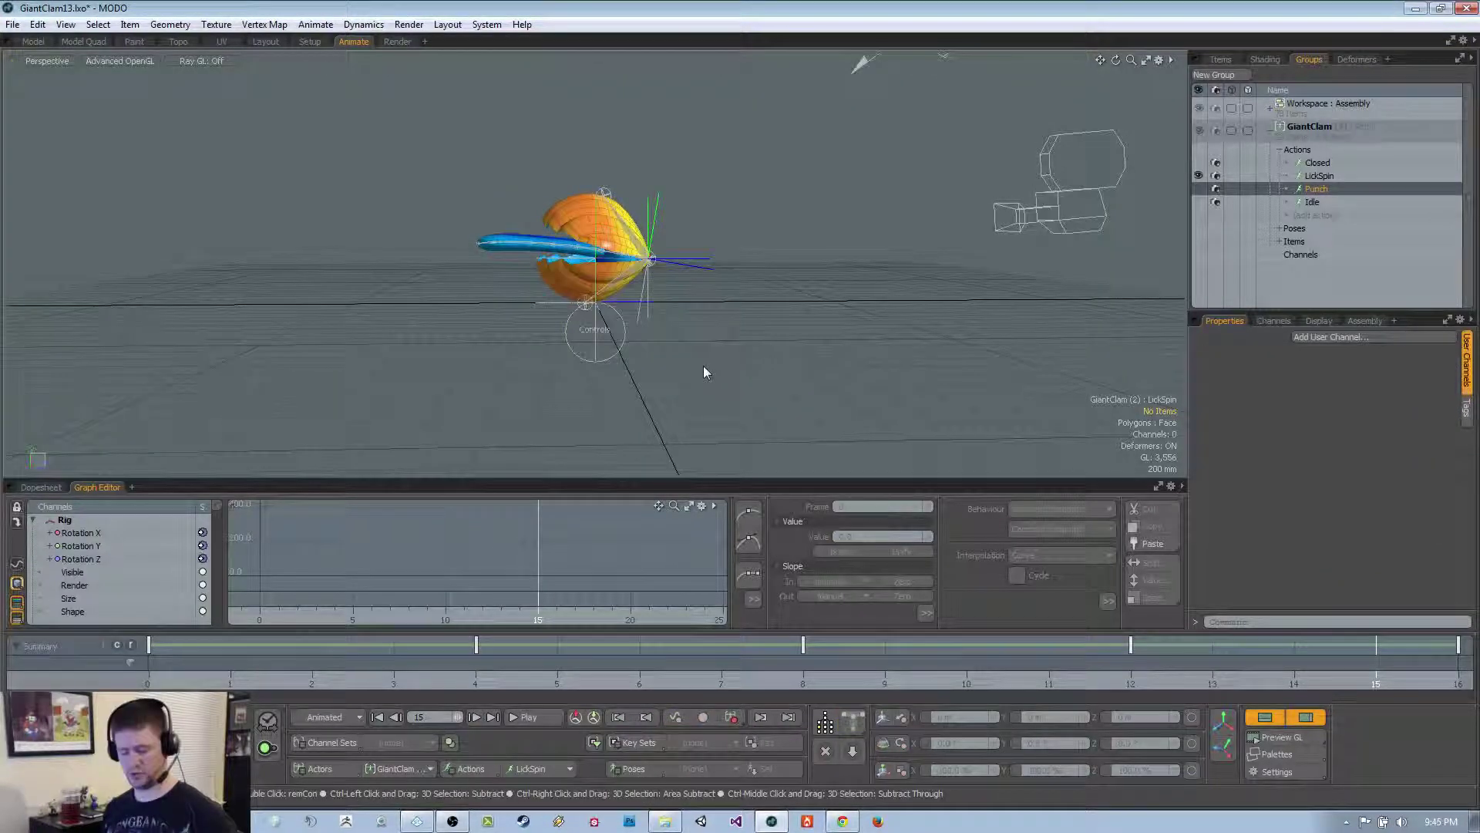
{"action": "key", "text": "ctrl+s"}
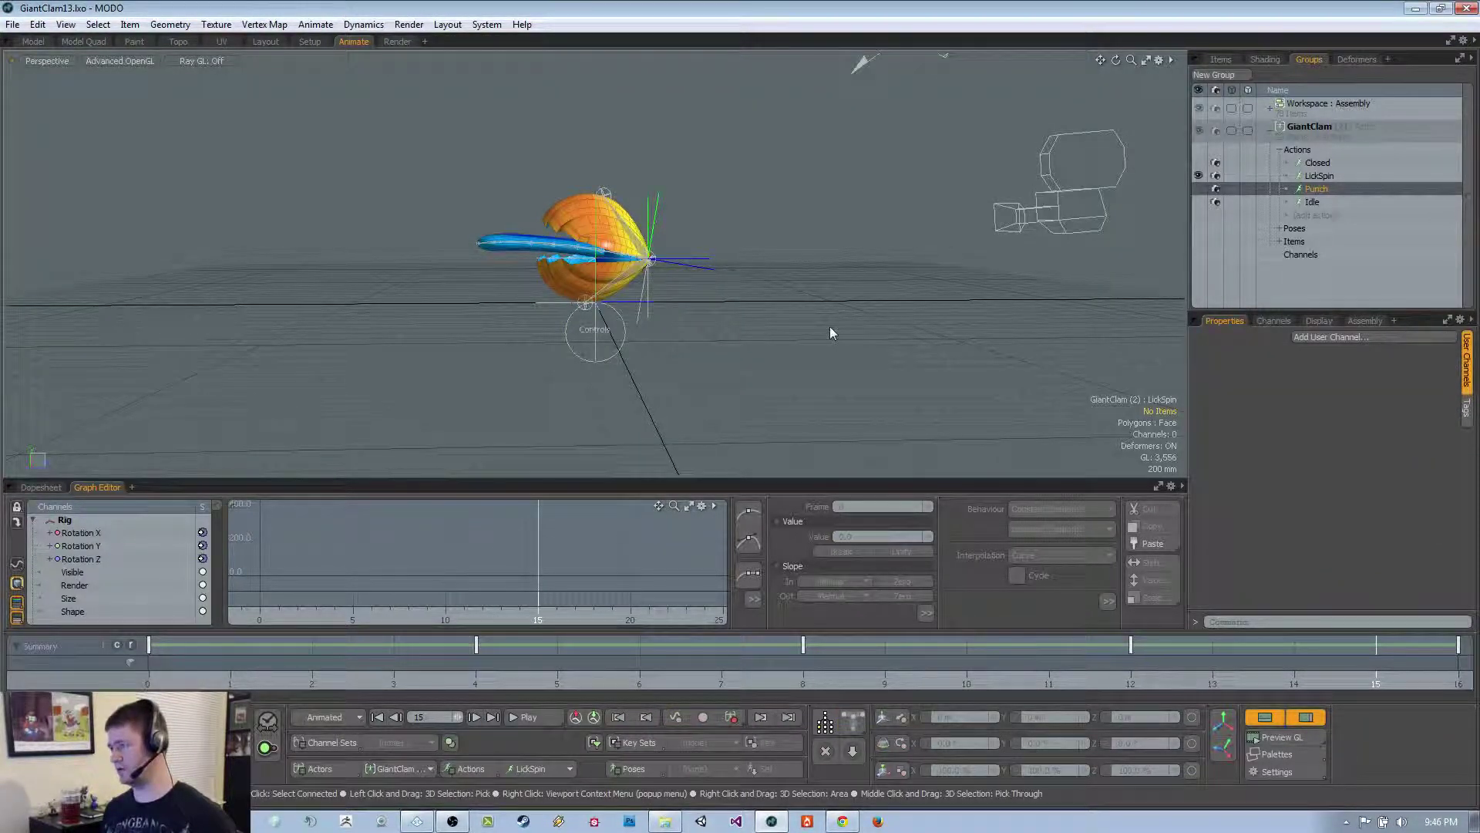
Select the Closed action and switch the active action through Punch and Idle to Closed
{"action": "left_click", "coordinate": [1336, 160]}
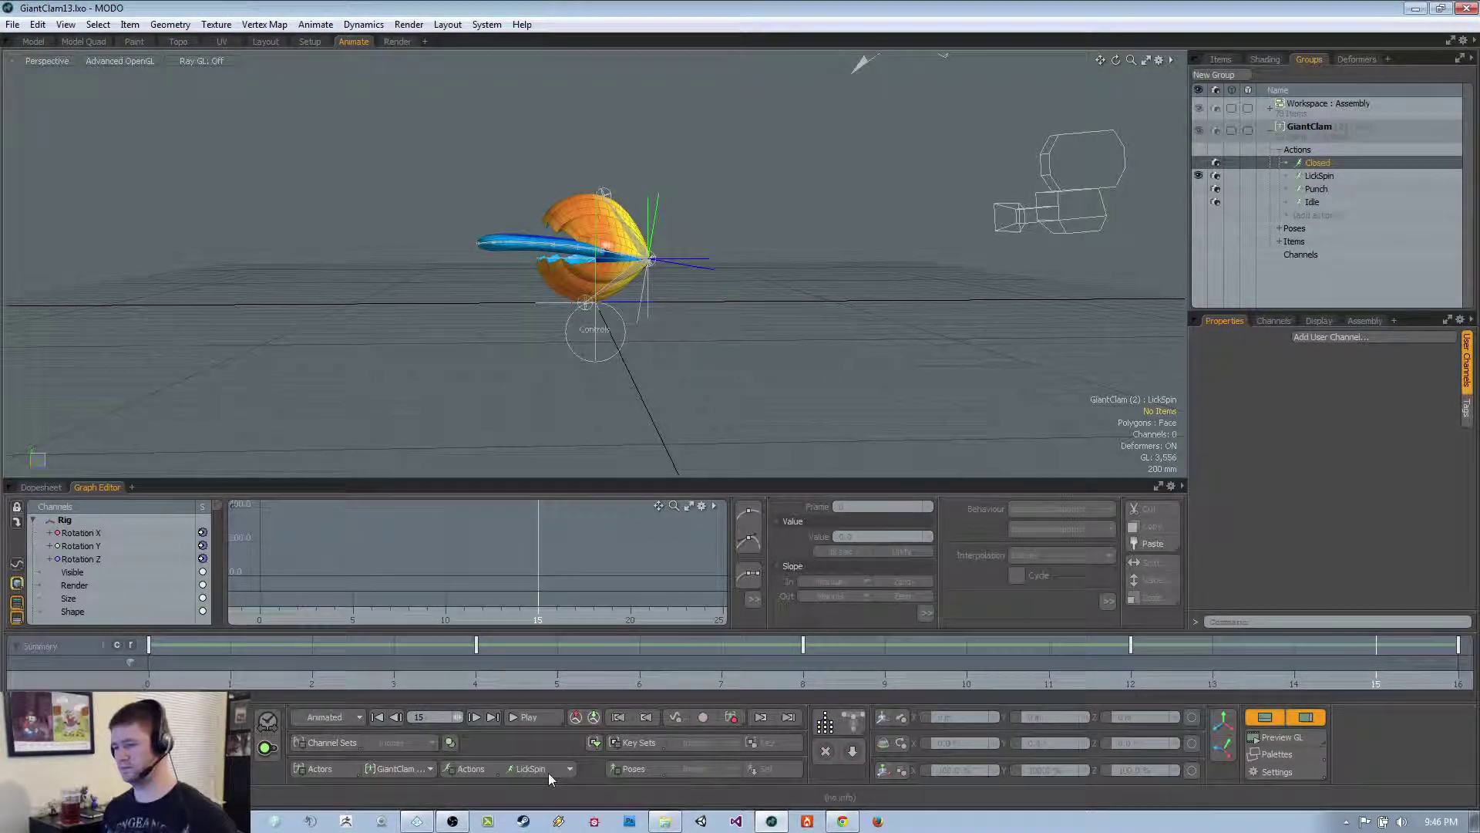
{"action": "scroll", "coordinate": [545, 769], "scroll_direction": "down", "scroll_amount": 1}
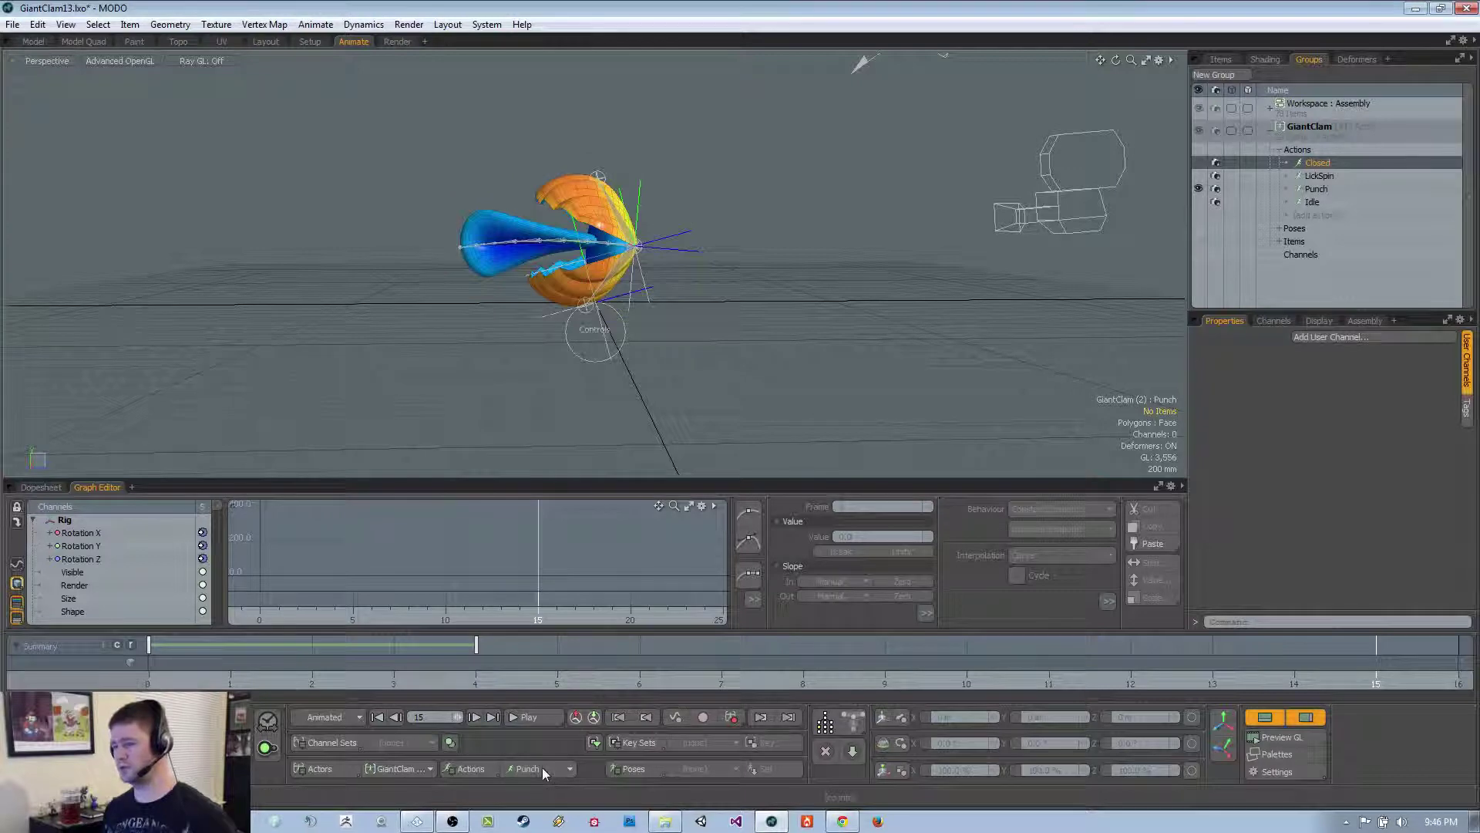
{"action": "scroll", "coordinate": [544, 766], "scroll_direction": "down", "scroll_amount": 1}
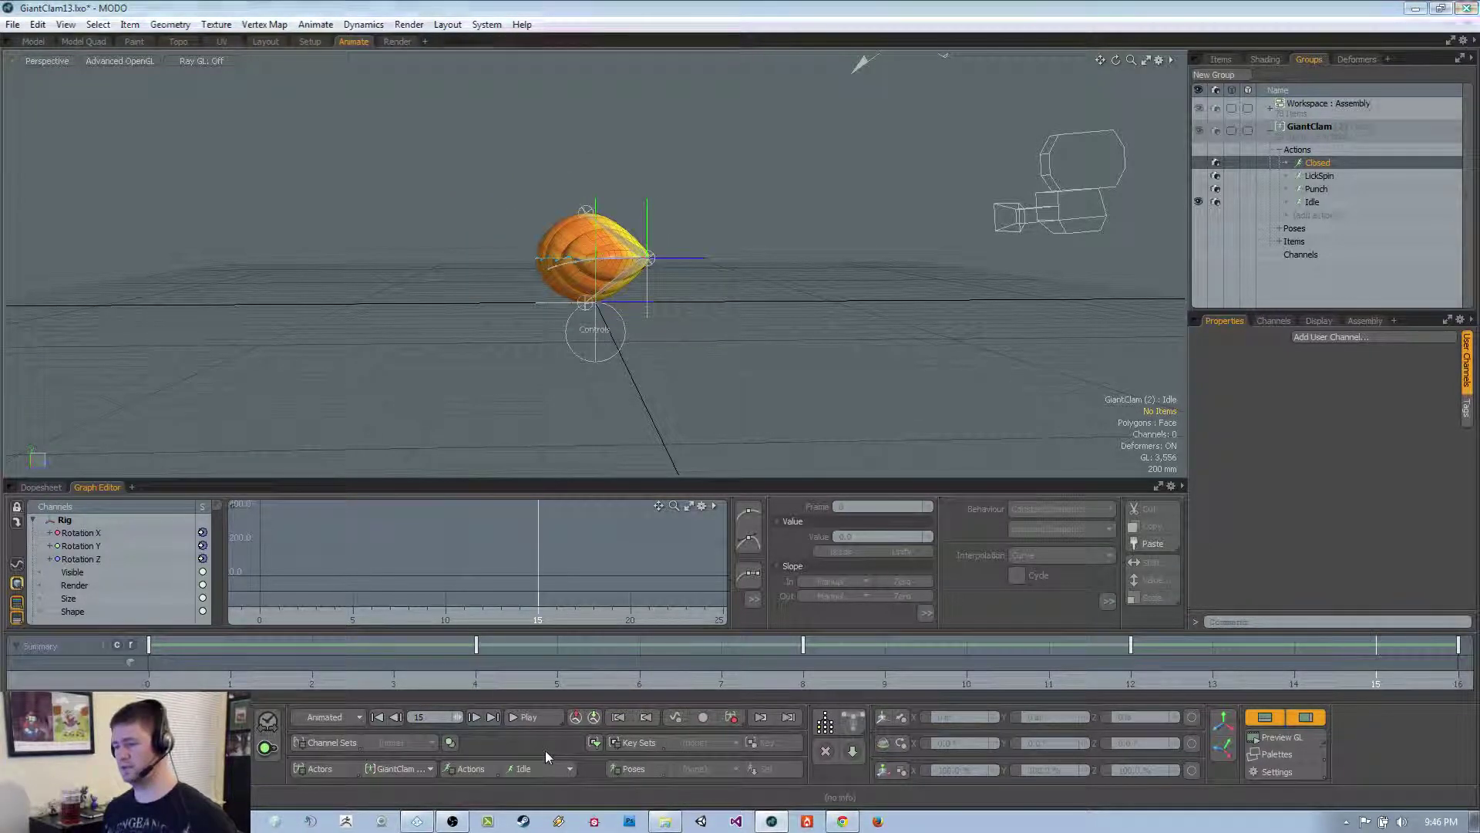
{"action": "scroll", "coordinate": [545, 756], "scroll_direction": "down", "scroll_amount": 1}
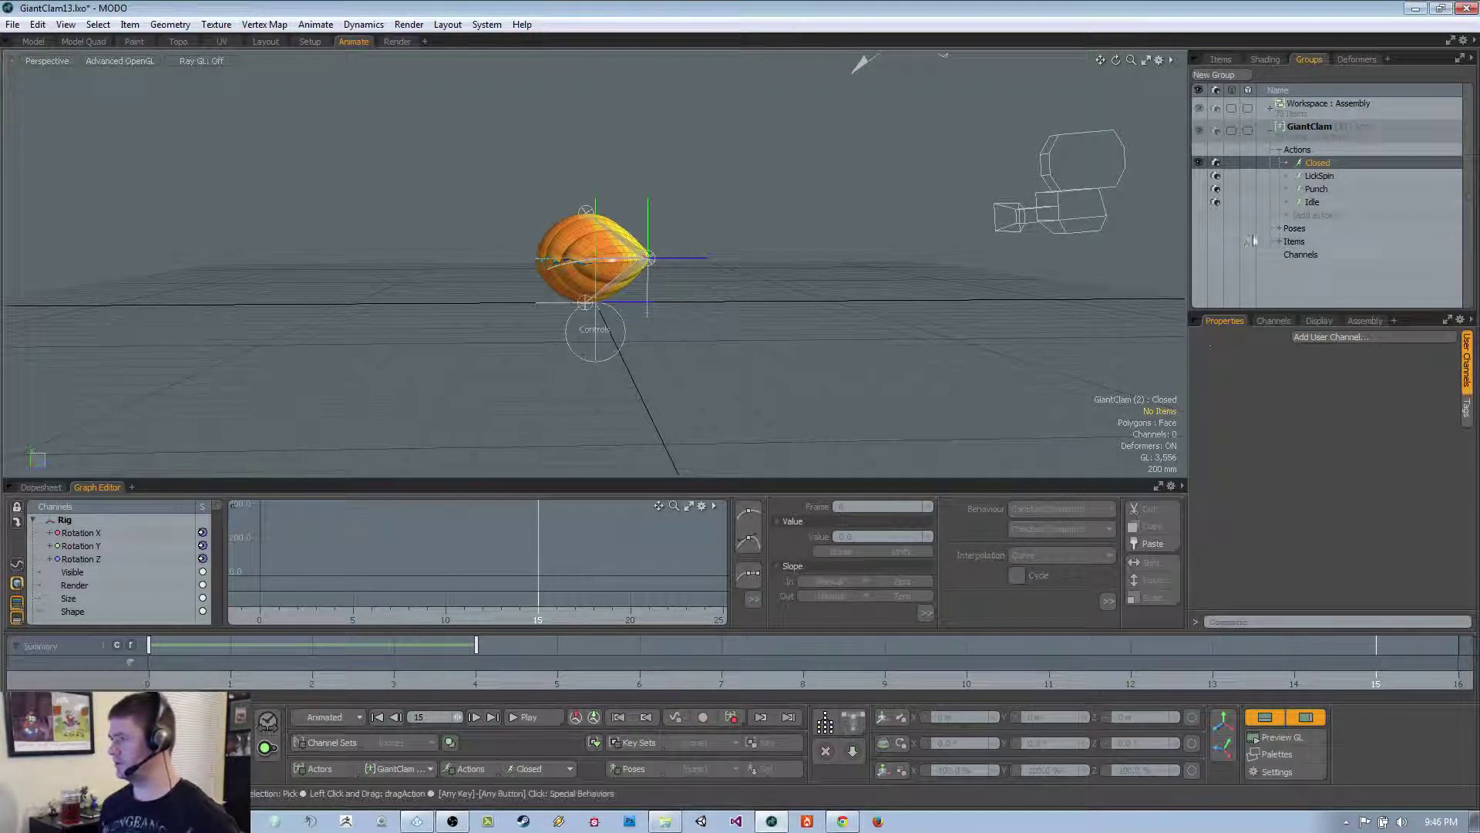
Duplicate the Closed action and rename the copy Gnash
{"action": "key", "text": "ctrl+d"}
{"action": "double_click", "coordinate": [1339, 175]}
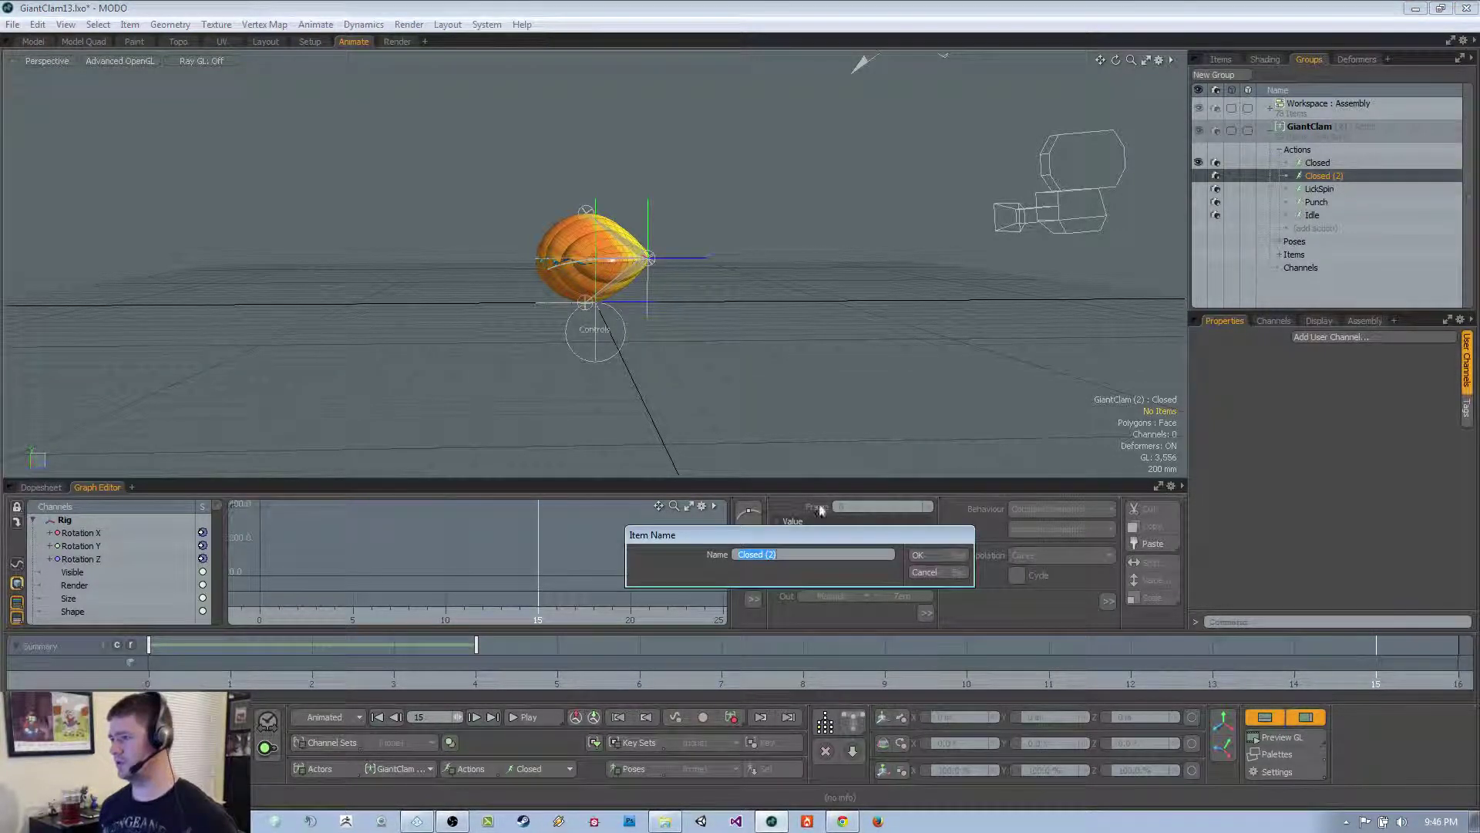
{"action": "type", "text": "Gnash"}
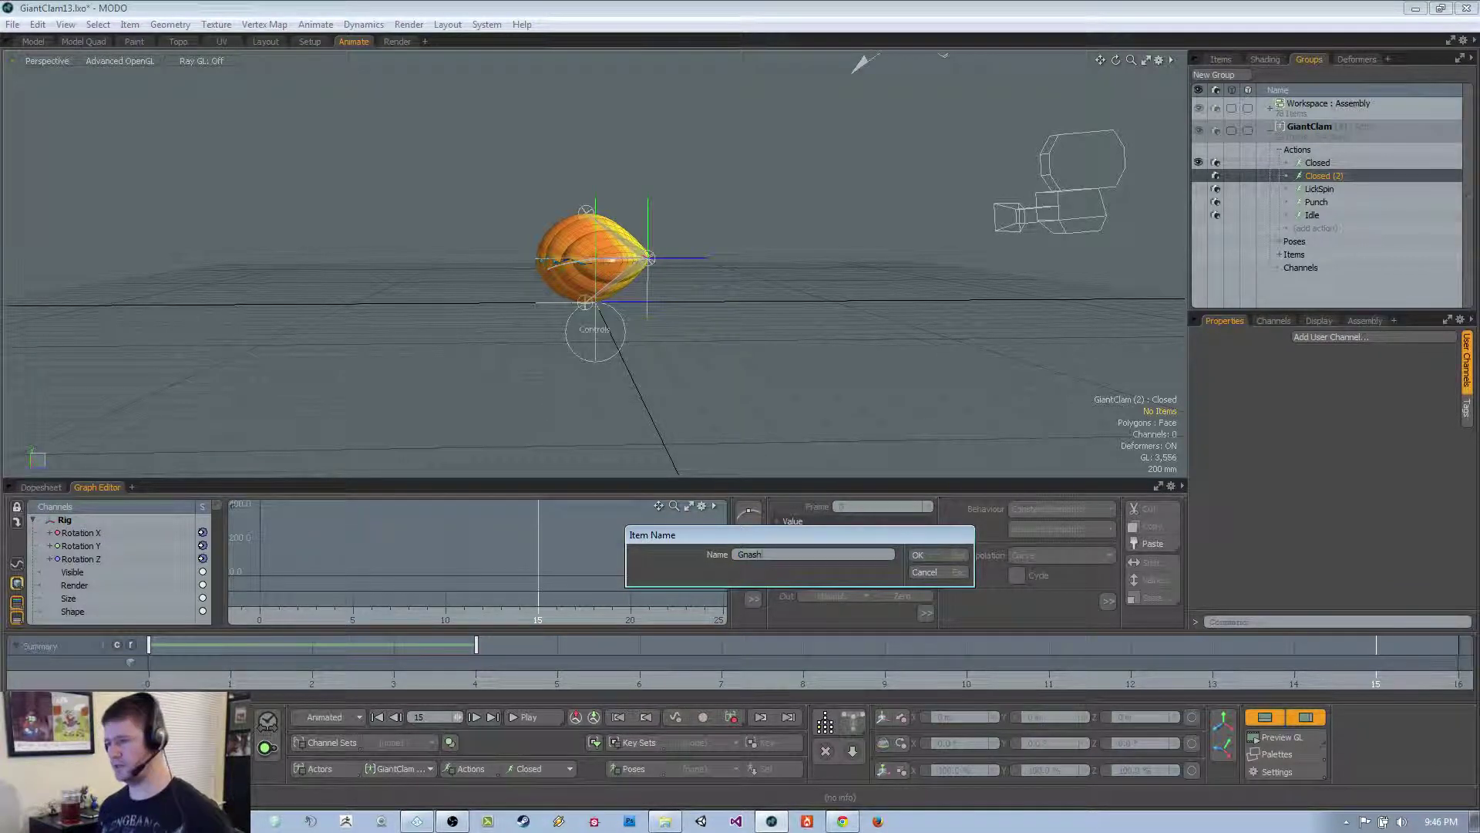
{"action": "key", "text": "Return"}
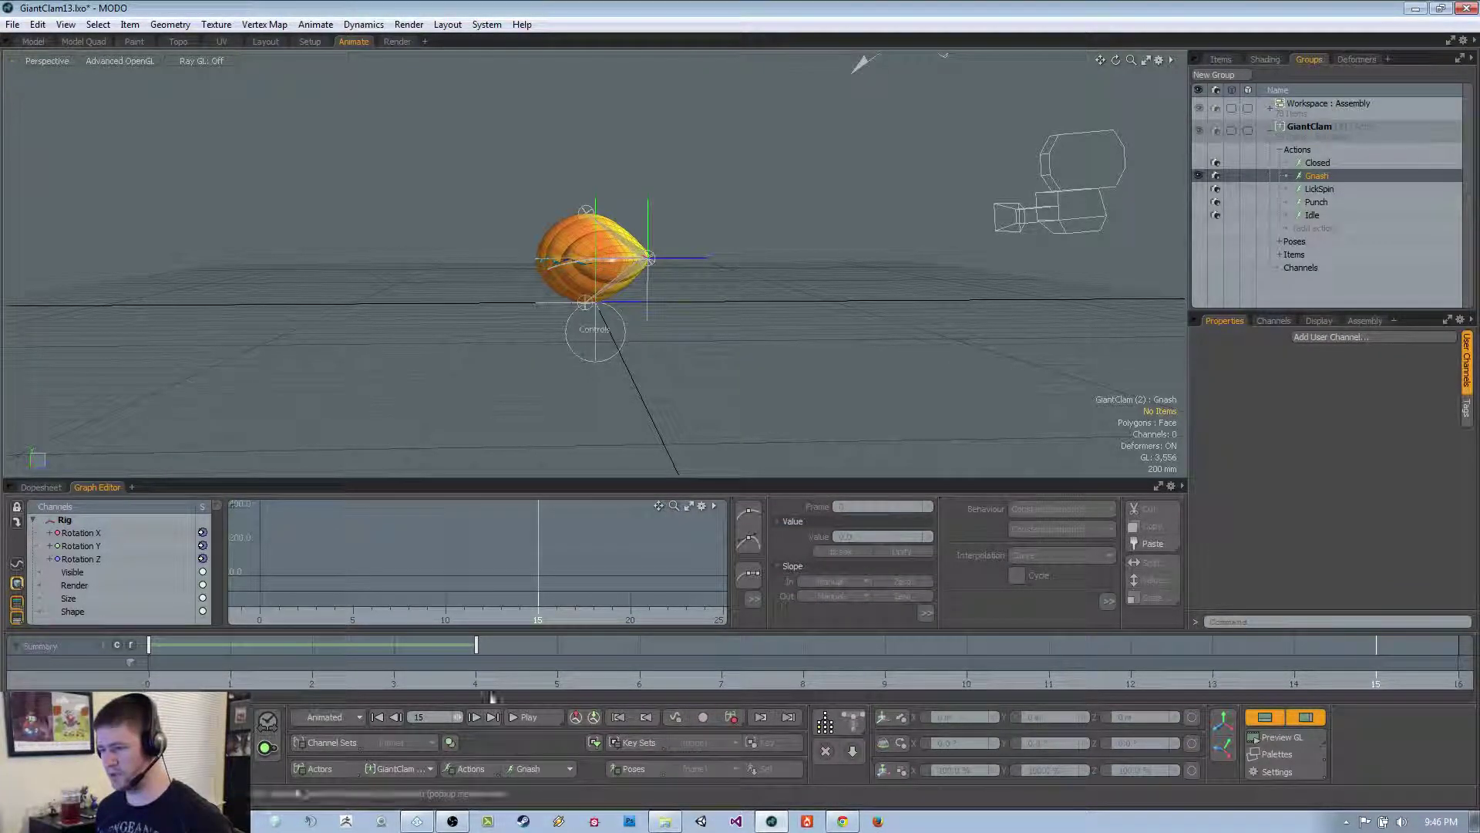
With the Gnash action active, select the Controls locator and key all its channels at frame 4
{"action": "left_click", "coordinate": [393, 682]}
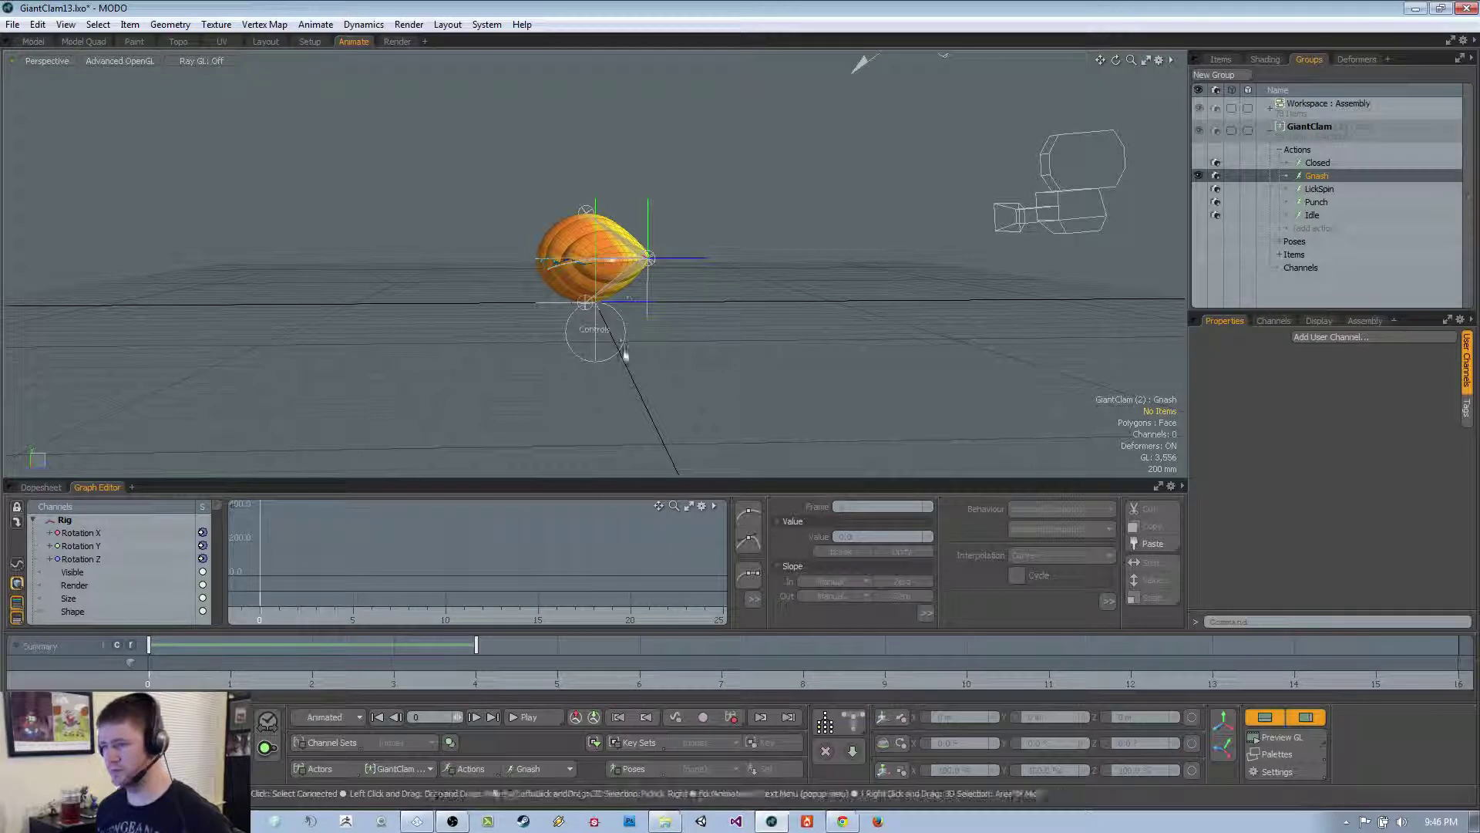
{"action": "left_click_drag", "start_coordinate": [625, 354], "coordinate": [686, 359], "text": "ctrl+alt"}
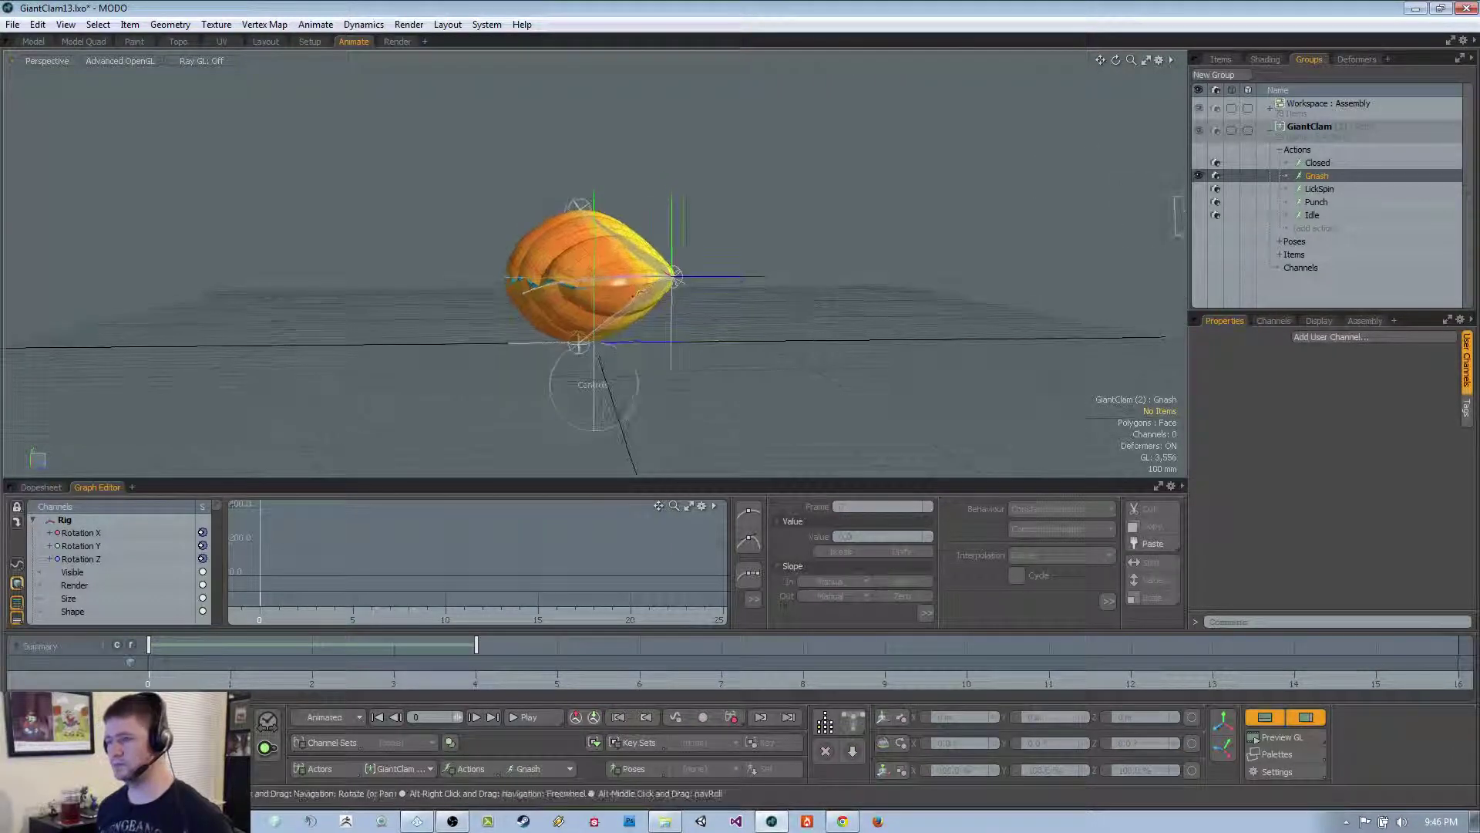
{"action": "left_click", "coordinate": [472, 684]}
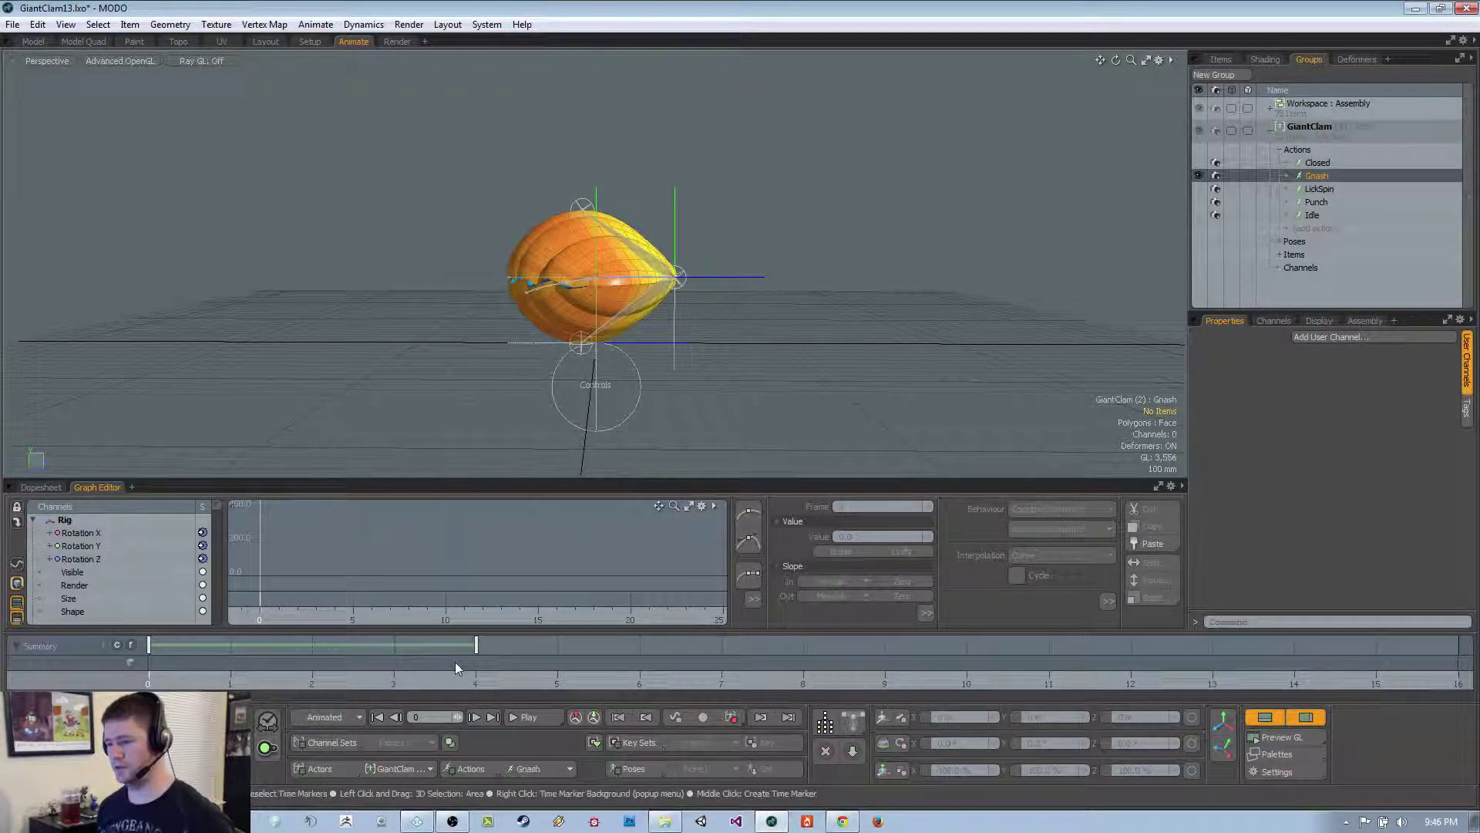
{"action": "left_click", "coordinate": [469, 673]}
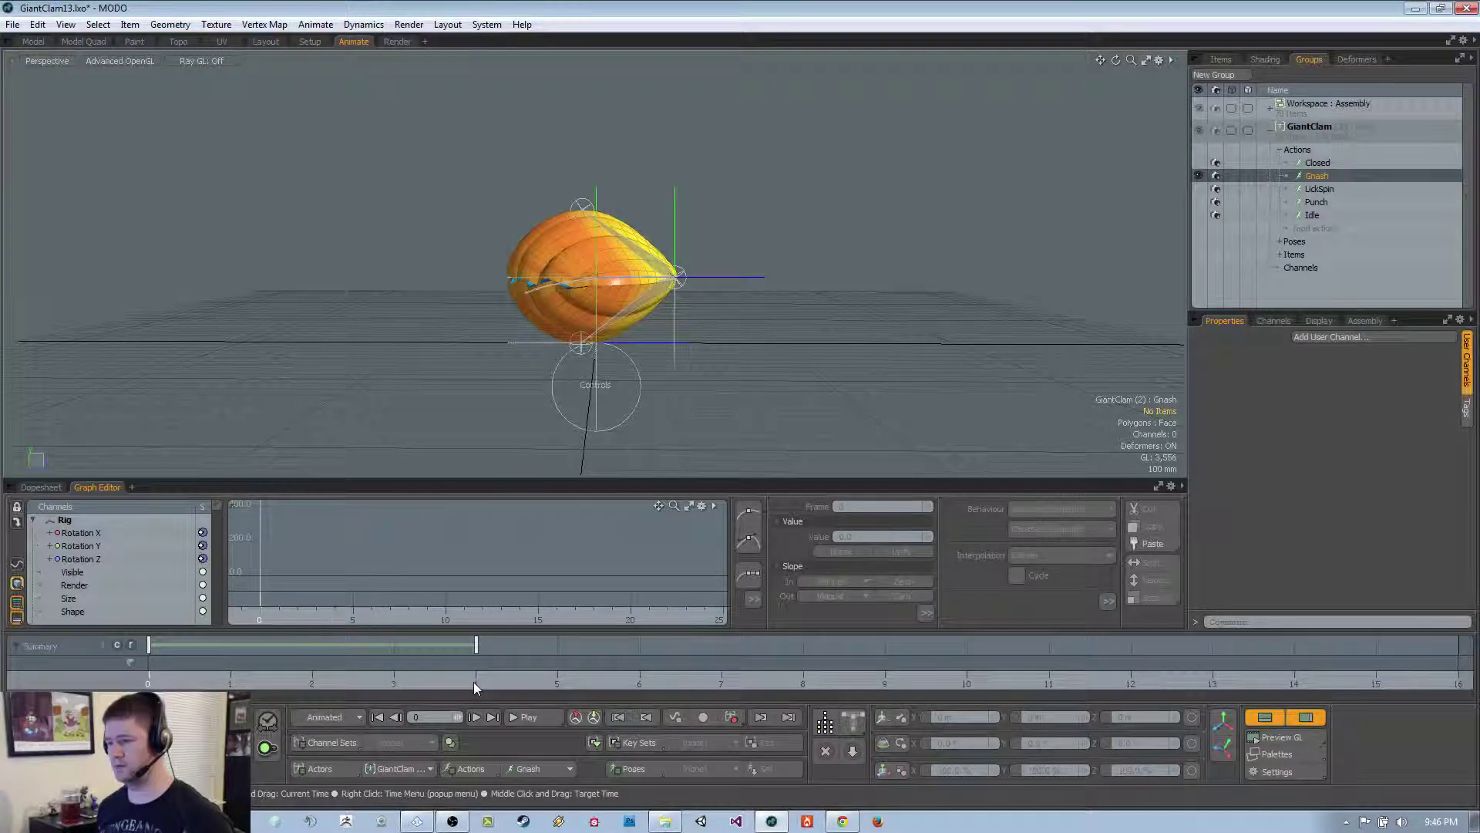
{"action": "left_click", "coordinate": [474, 683]}
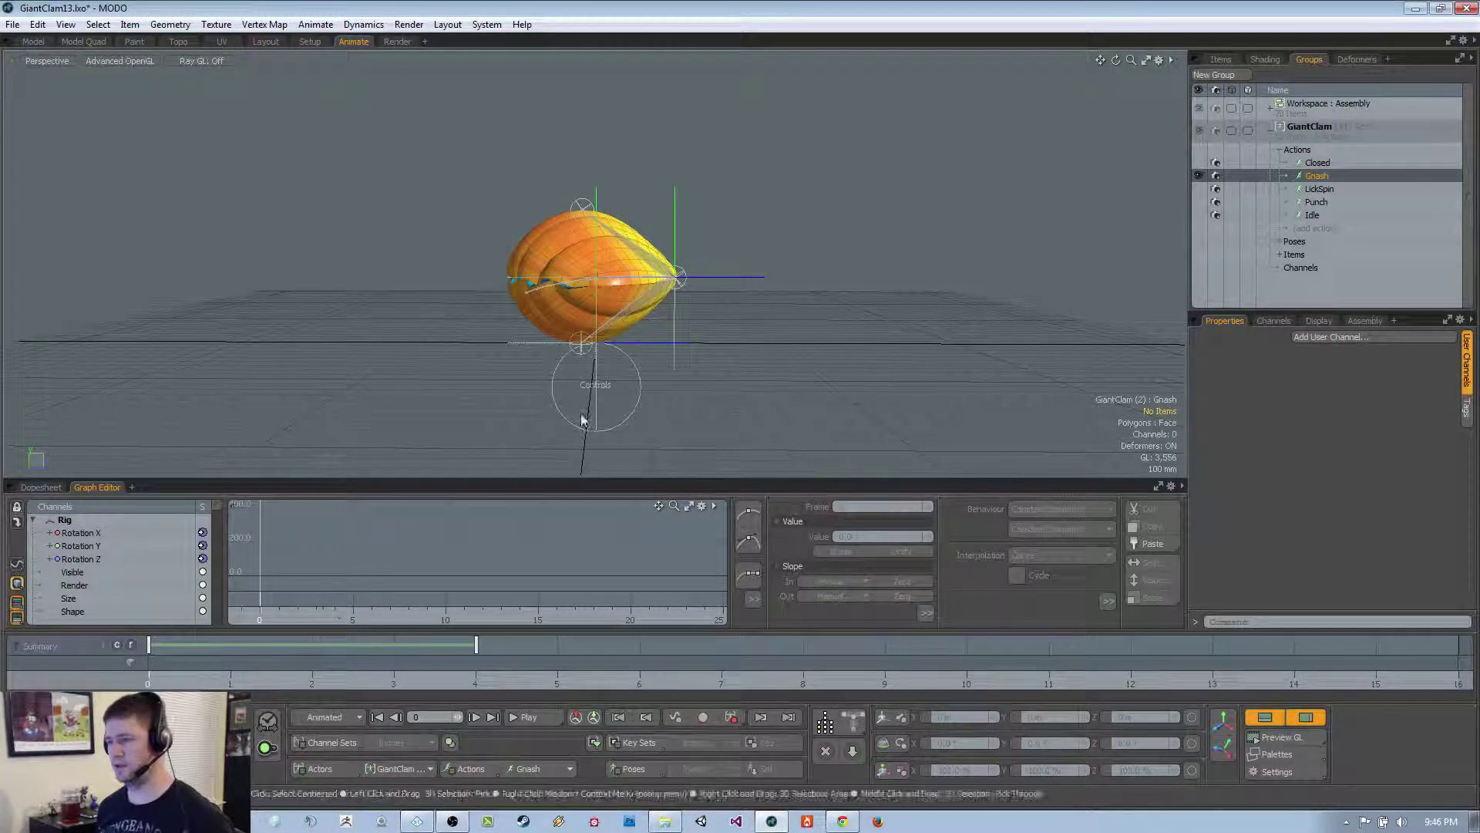
{"action": "left_click", "coordinate": [630, 418]}
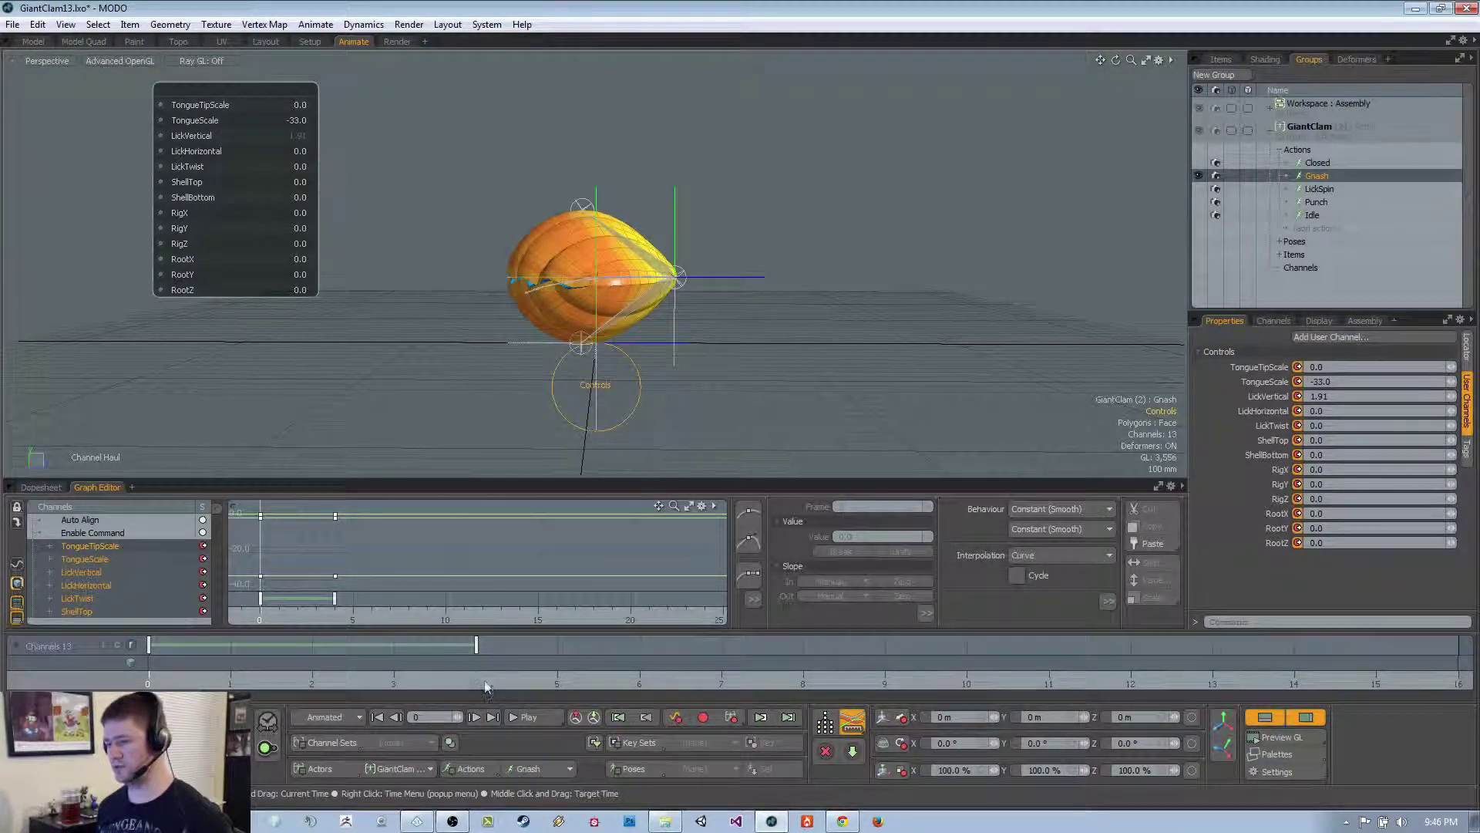
{"action": "left_click", "coordinate": [676, 718]}
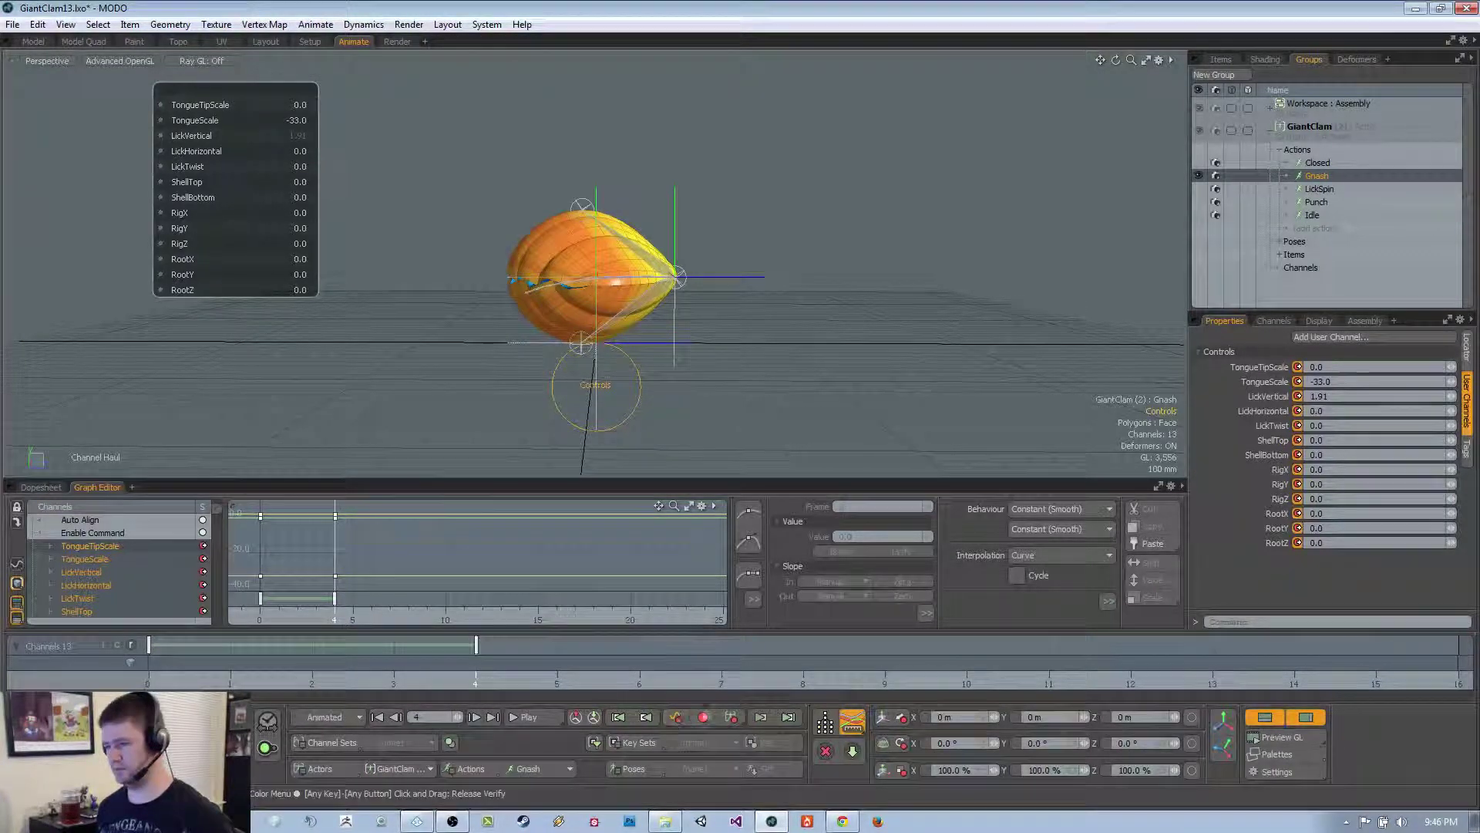
Key all Controls channels of the Gnash action at frames 8, 12 and 16
{"action": "left_click", "coordinate": [802, 684]}
{"action": "left_click", "coordinate": [676, 718]}
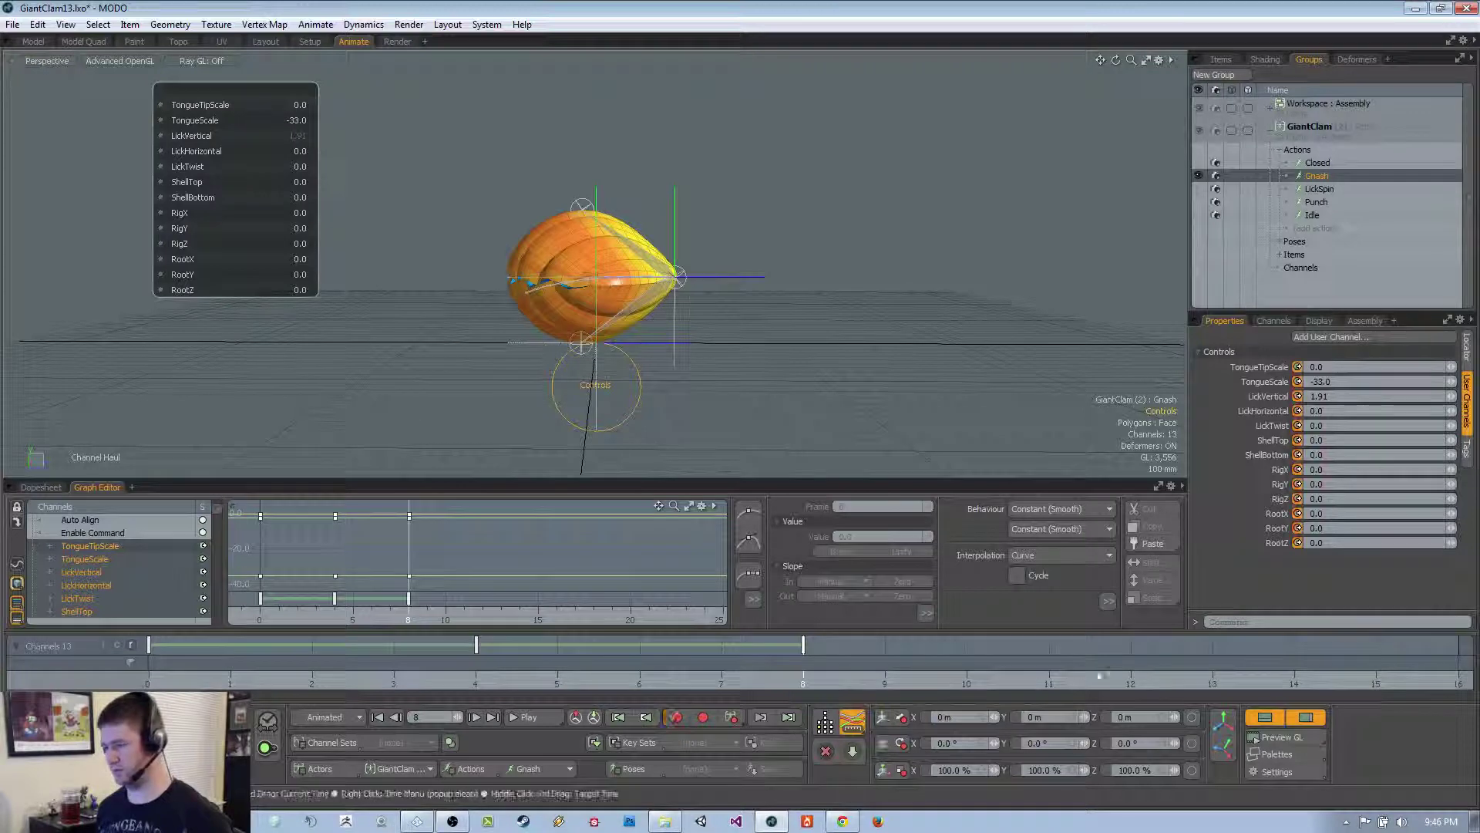
{"action": "left_click", "coordinate": [1130, 684]}
{"action": "left_click", "coordinate": [676, 718]}
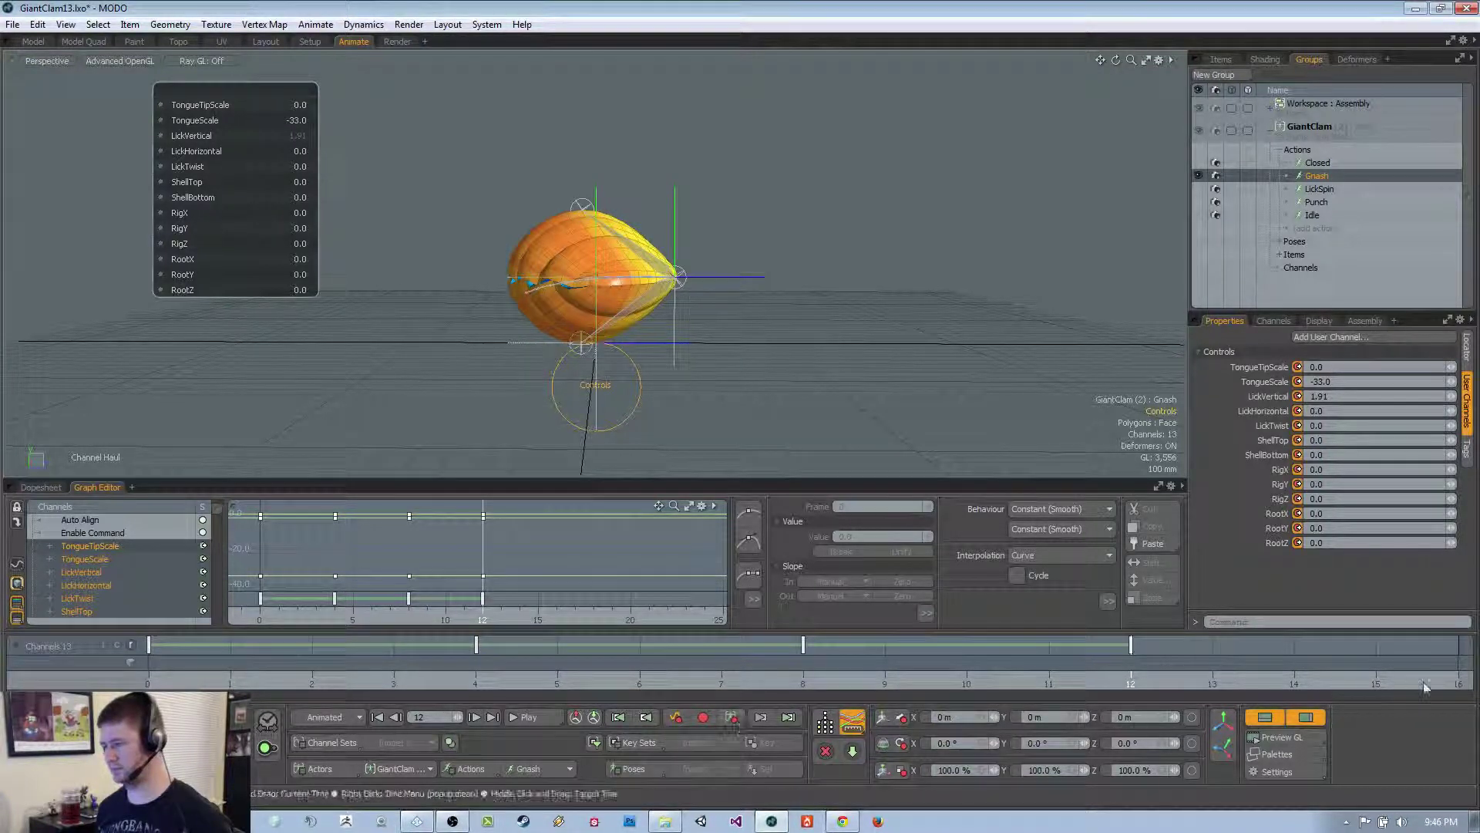
{"action": "left_click", "coordinate": [1425, 685]}
{"action": "left_click", "coordinate": [676, 718]}
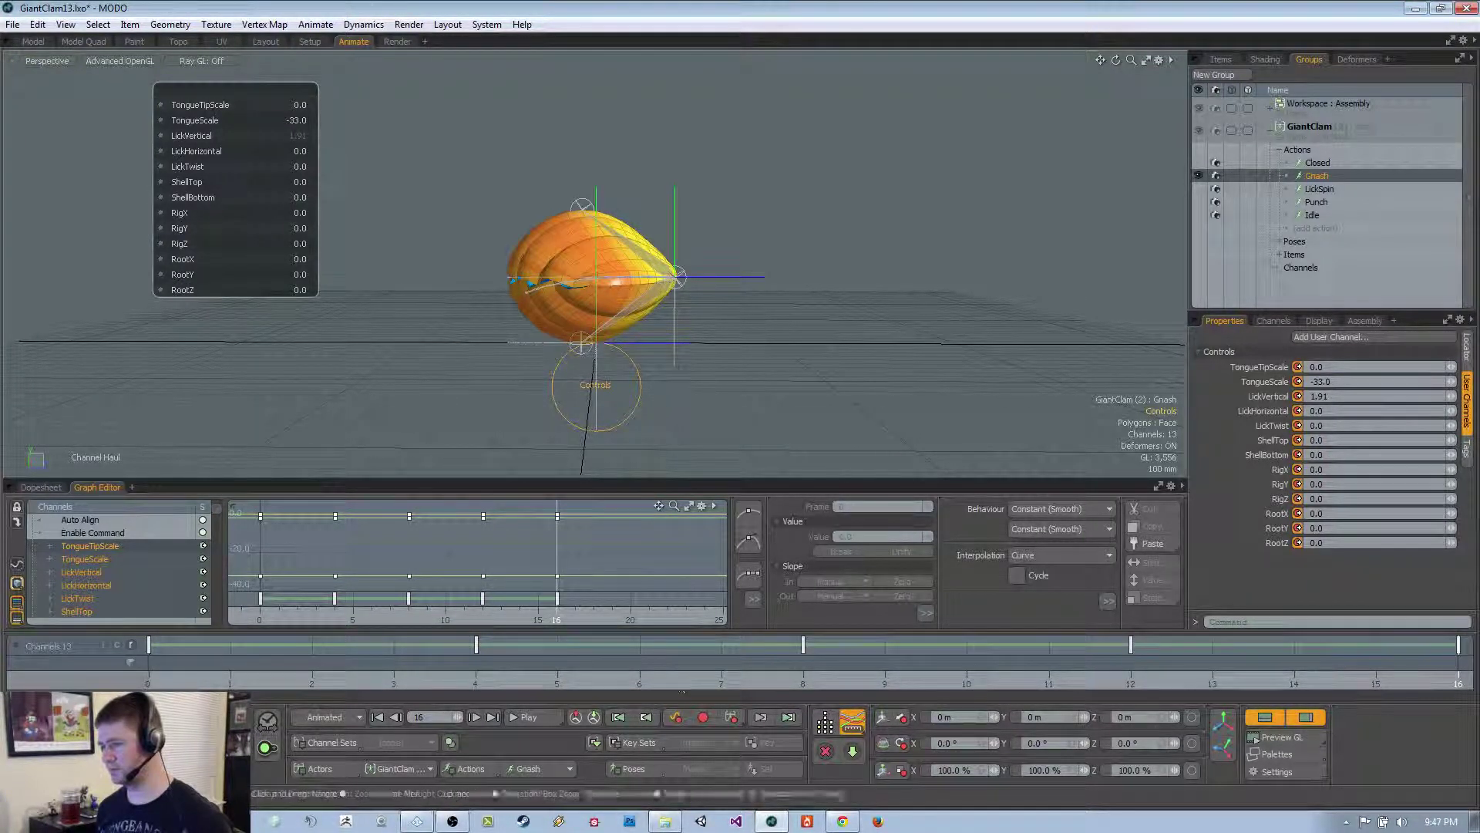
Switch to the LickSpin action, reselect the Controls locator and give all its keys linear slopes in an enlarged graph editor
{"action": "left_click", "coordinate": [760, 383]}
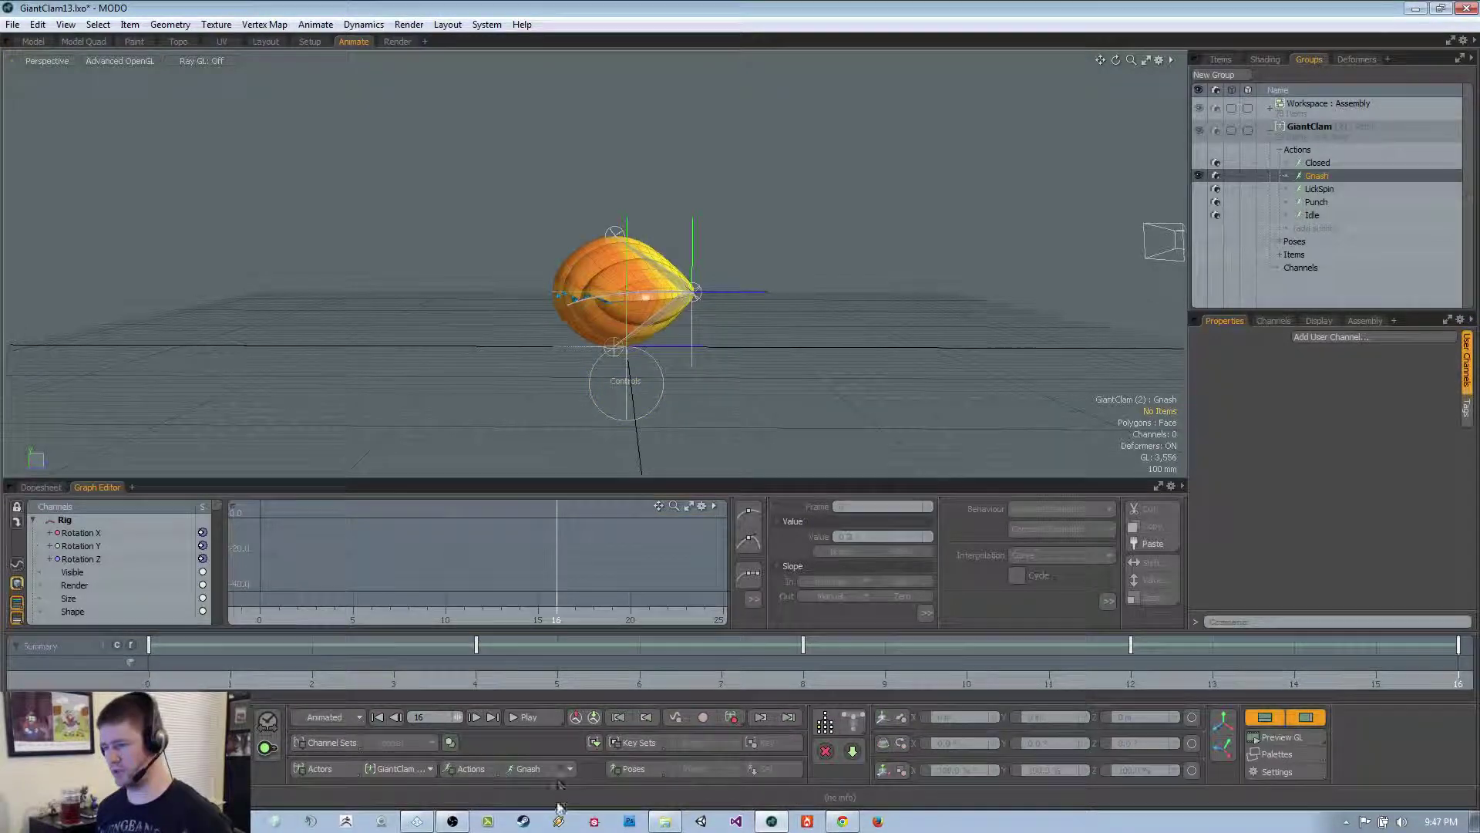
{"action": "scroll", "coordinate": [556, 771], "scroll_direction": "down", "scroll_amount": 1}
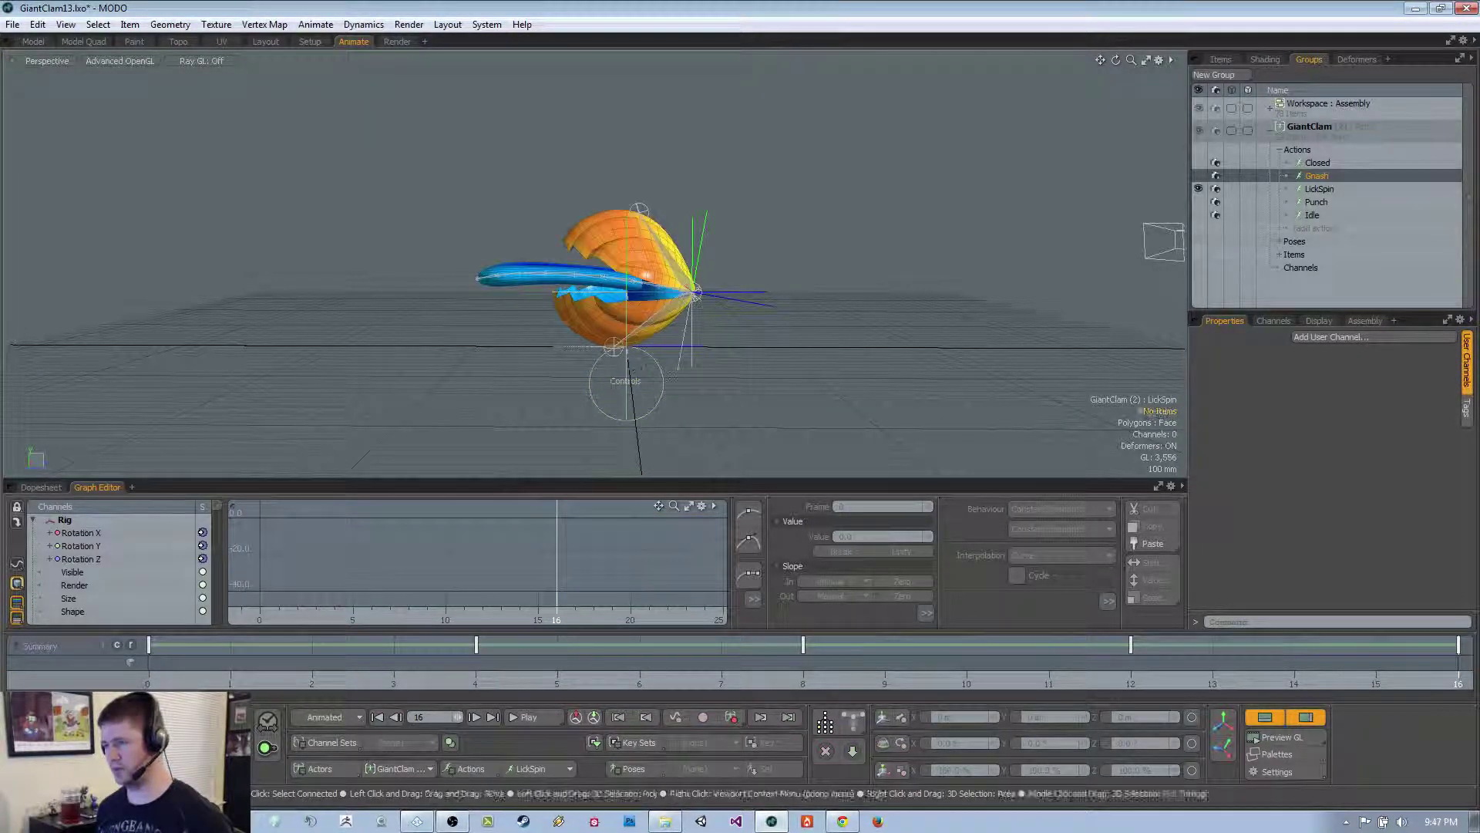
{"action": "left_click", "coordinate": [663, 380]}
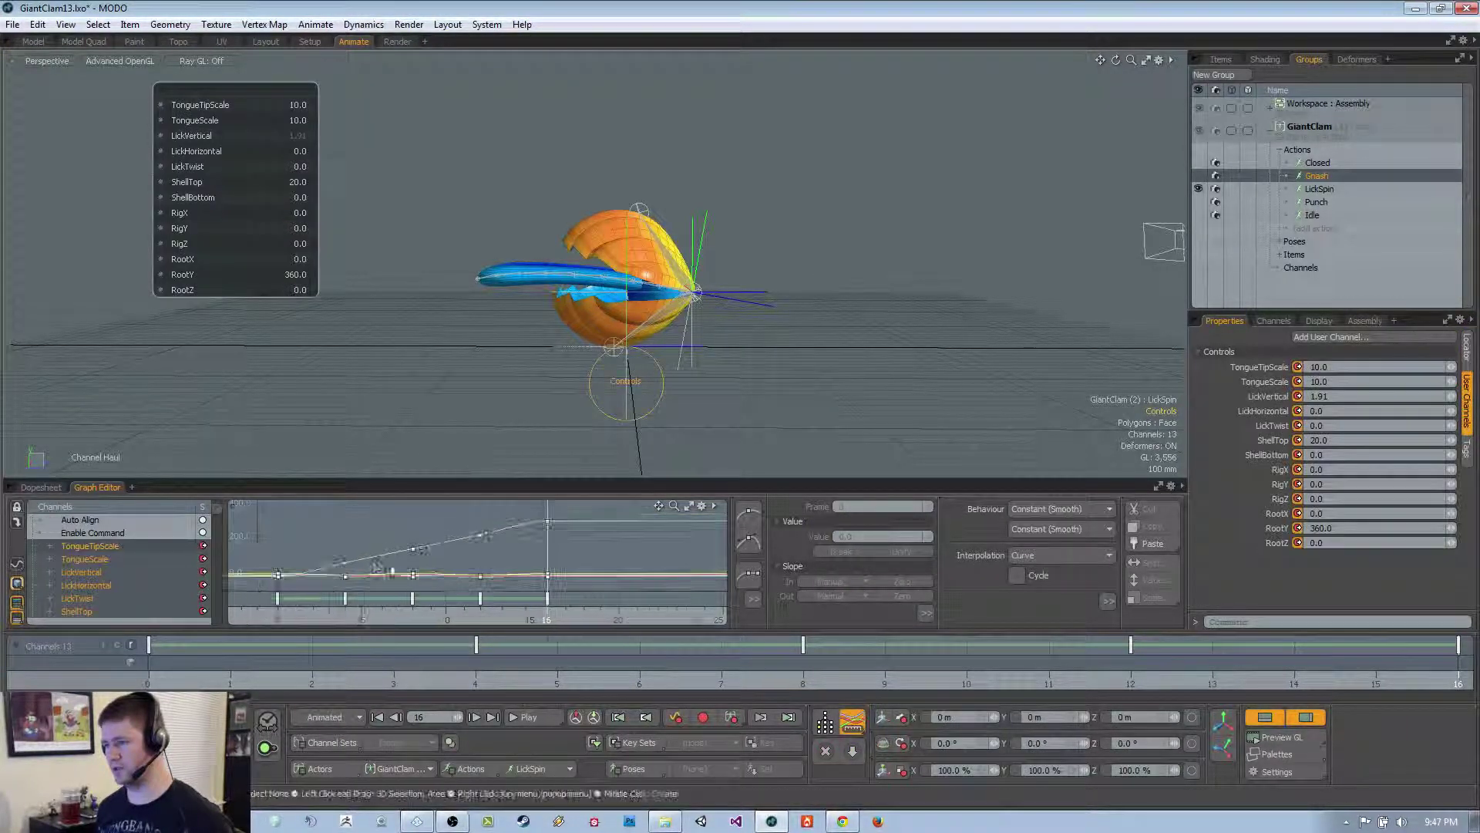
{"action": "left_click_drag", "start_coordinate": [273, 512], "coordinate": [490, 593]}
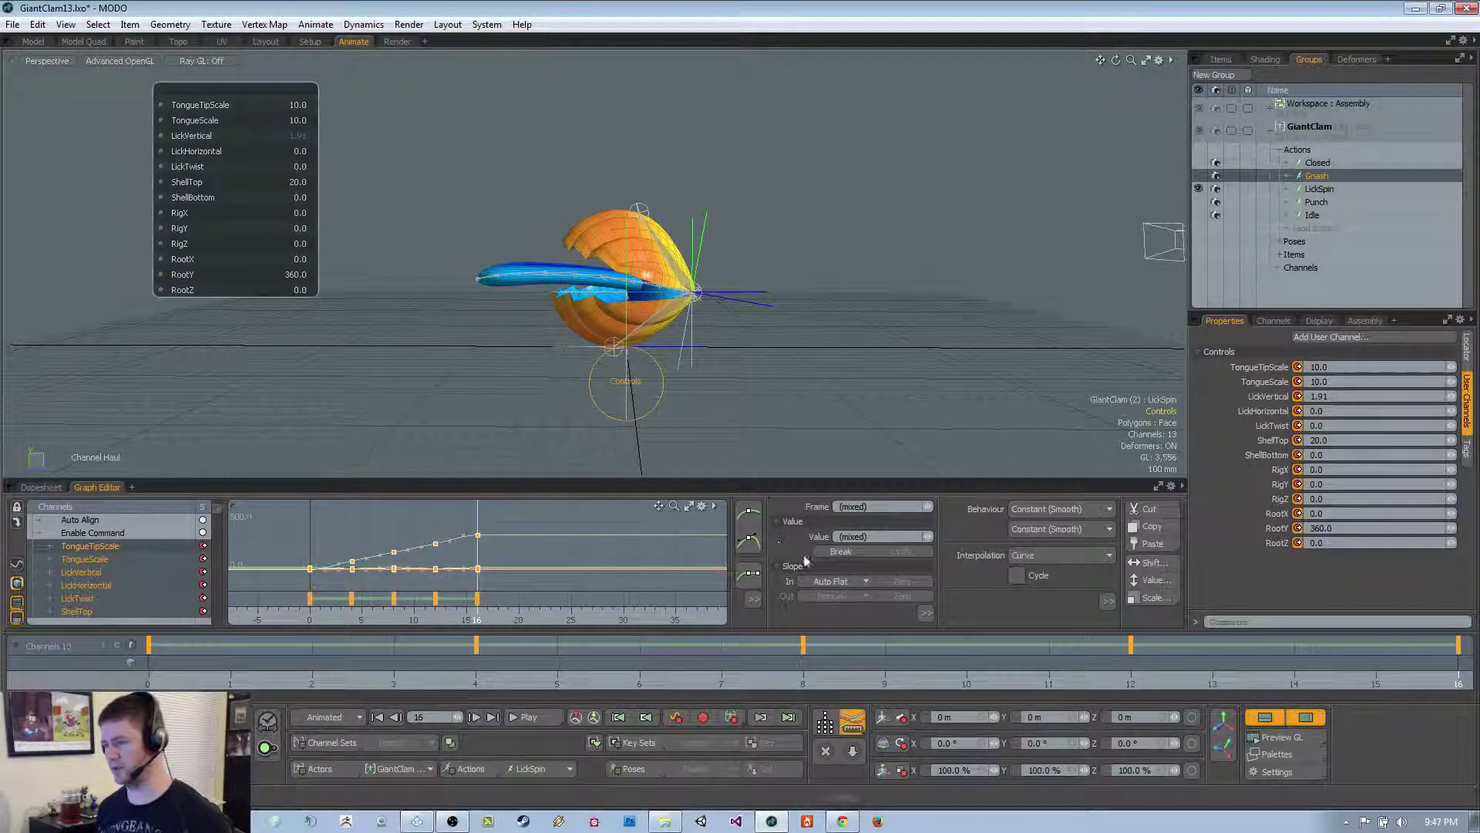
{"action": "left_click_drag", "start_coordinate": [757, 449], "coordinate": [765, 424]}
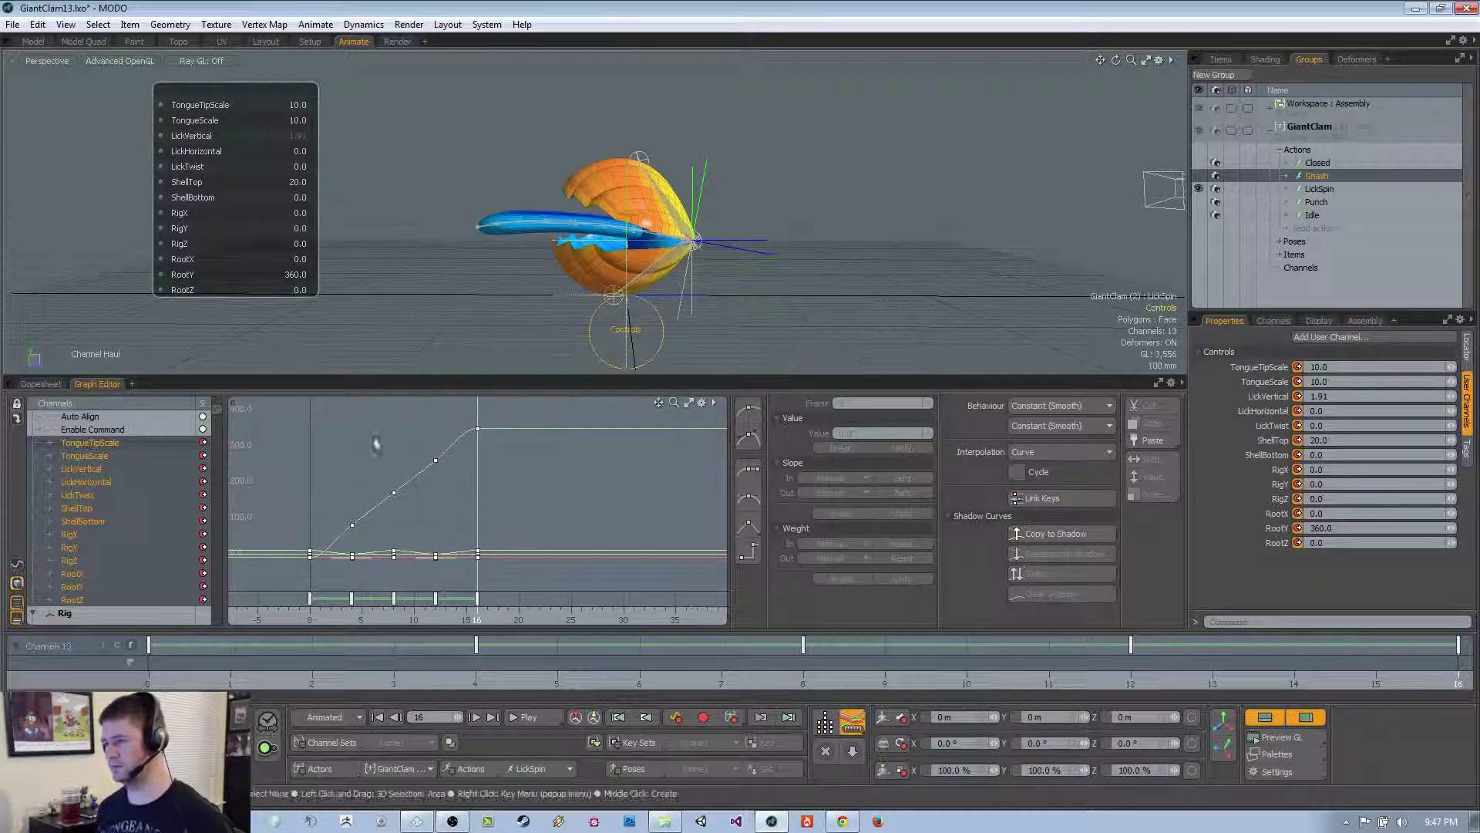
{"action": "left_click_drag", "start_coordinate": [282, 409], "coordinate": [515, 574]}
{"action": "left_click", "coordinate": [752, 557]}
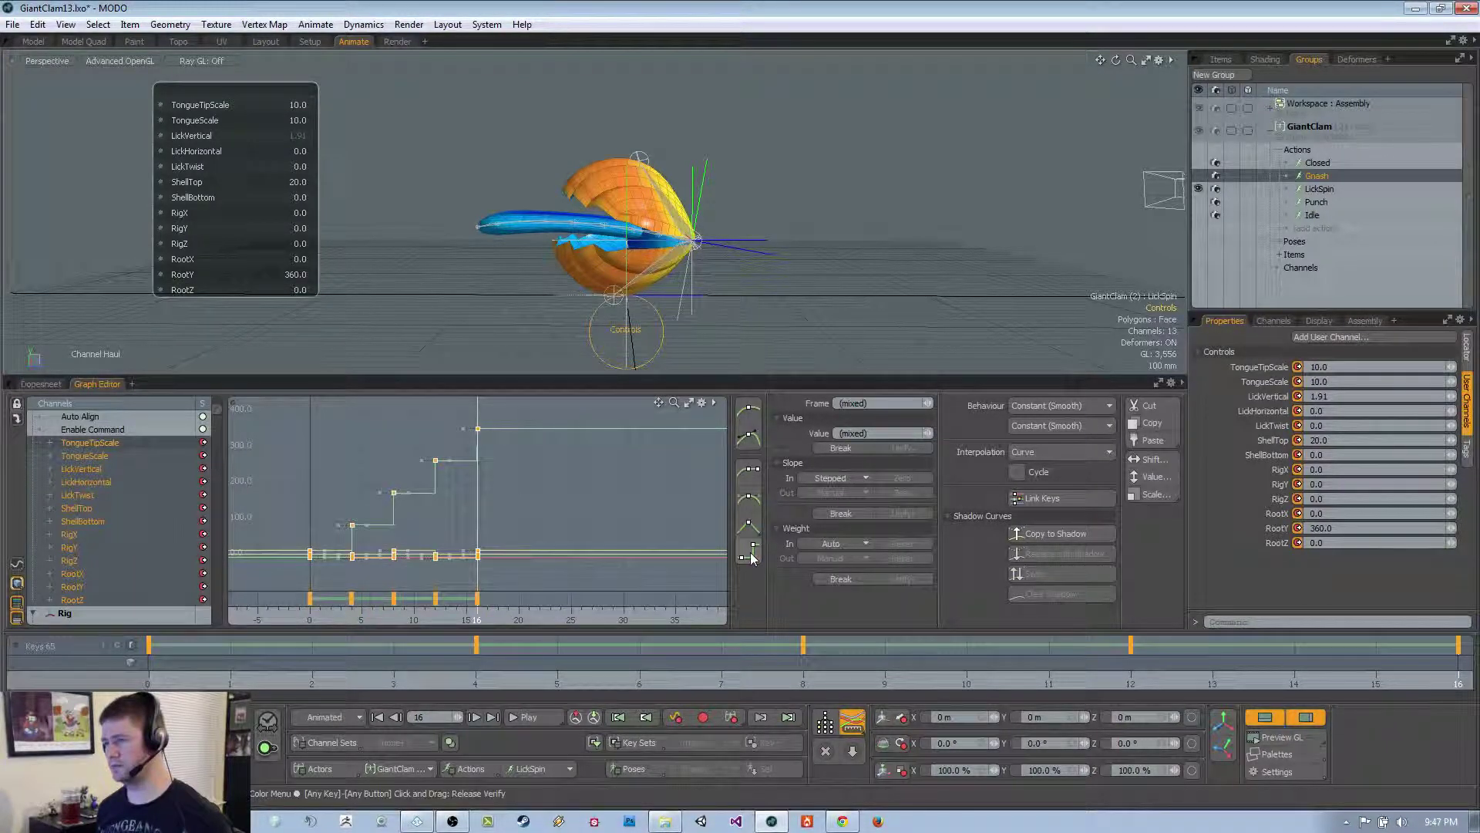
{"action": "left_click", "coordinate": [751, 526]}
{"action": "left_click", "coordinate": [498, 471]}
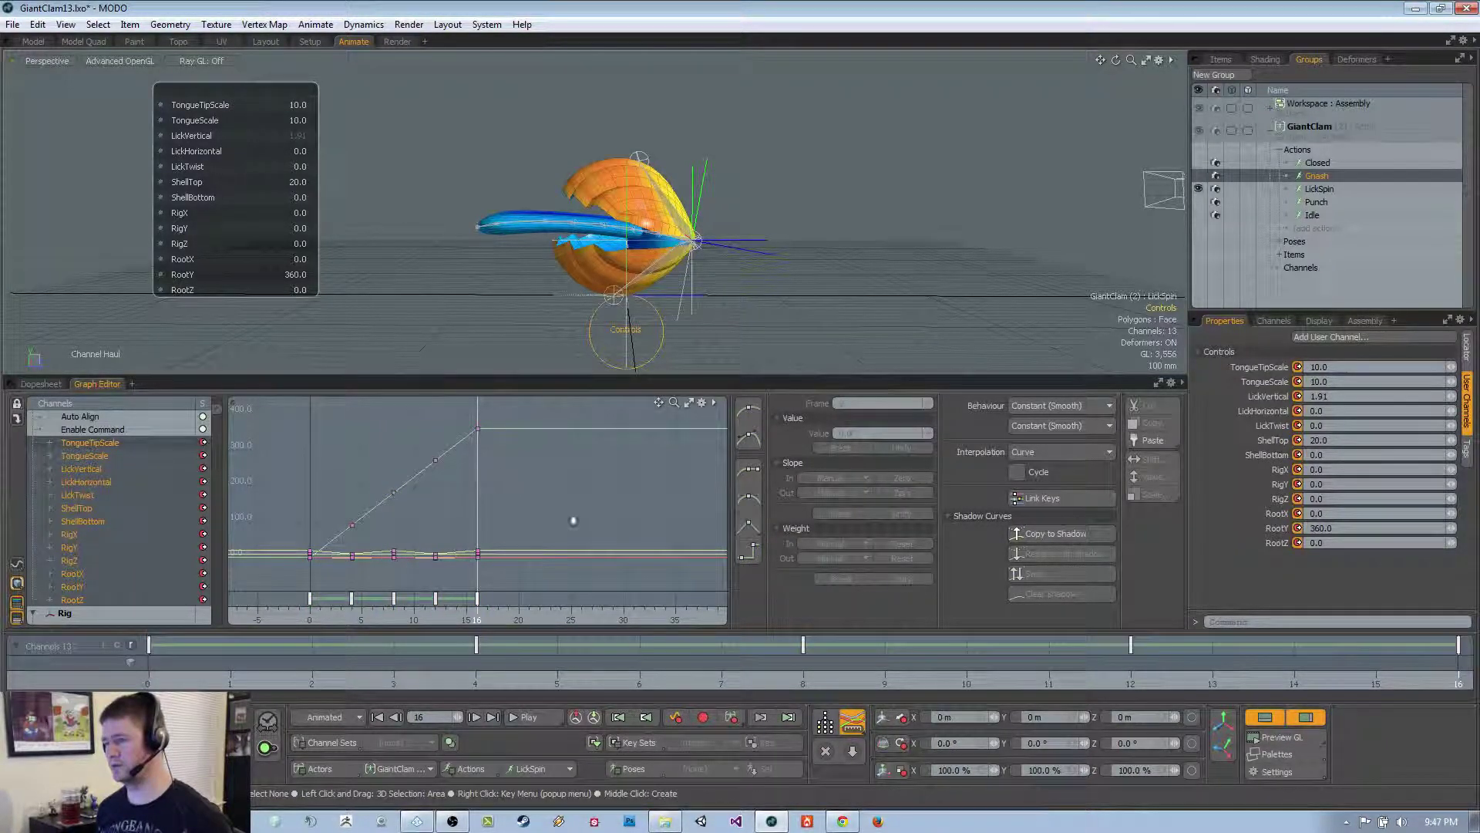
Make Gnash the active action again and set ShellTop to 12 at frame 4
{"action": "left_click", "coordinate": [537, 771]}
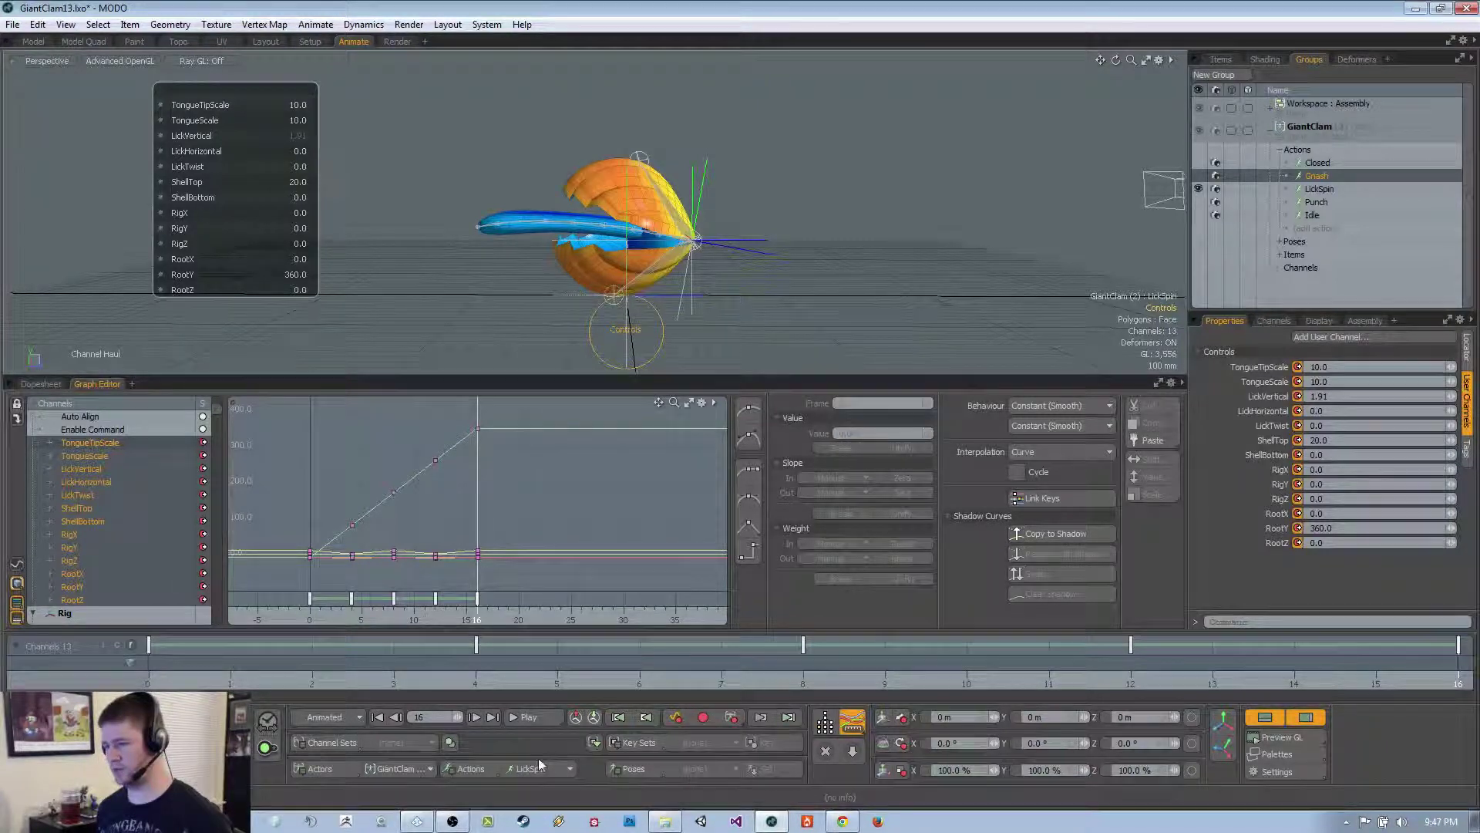
{"action": "left_click", "coordinate": [543, 746]}
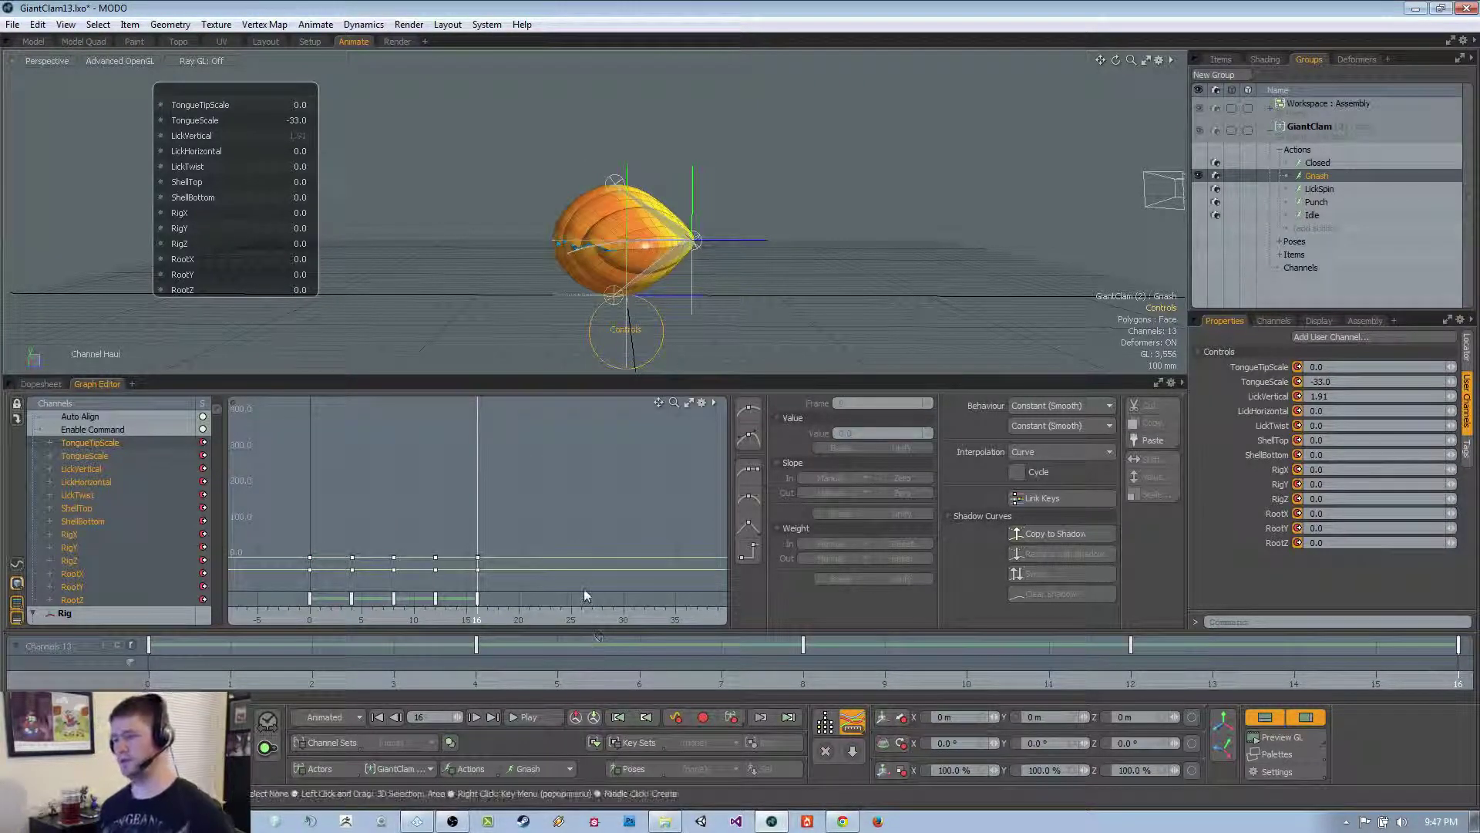
{"action": "left_click", "coordinate": [394, 680]}
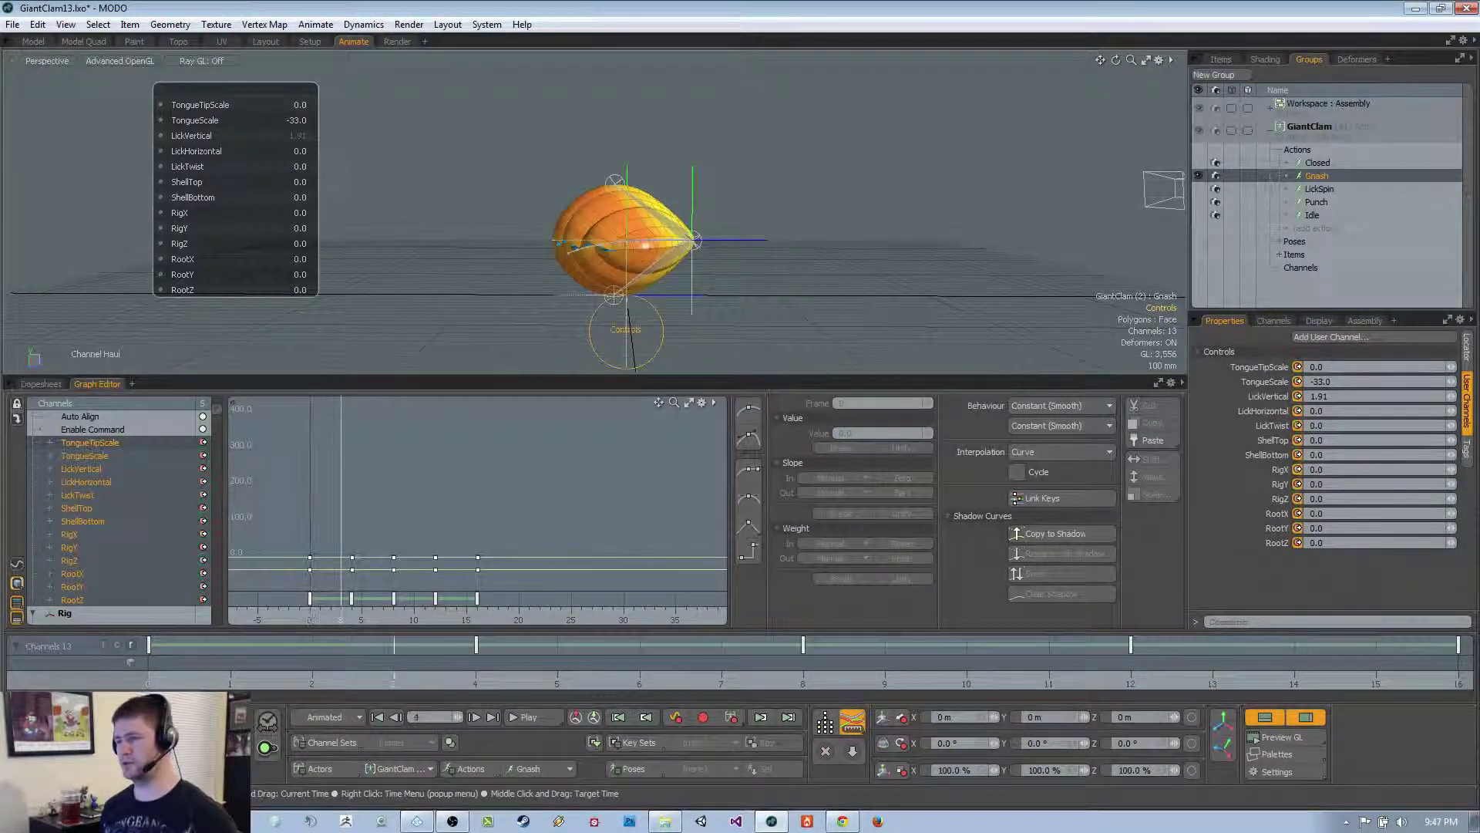
{"action": "left_click_drag", "start_coordinate": [394, 680], "coordinate": [475, 680]}
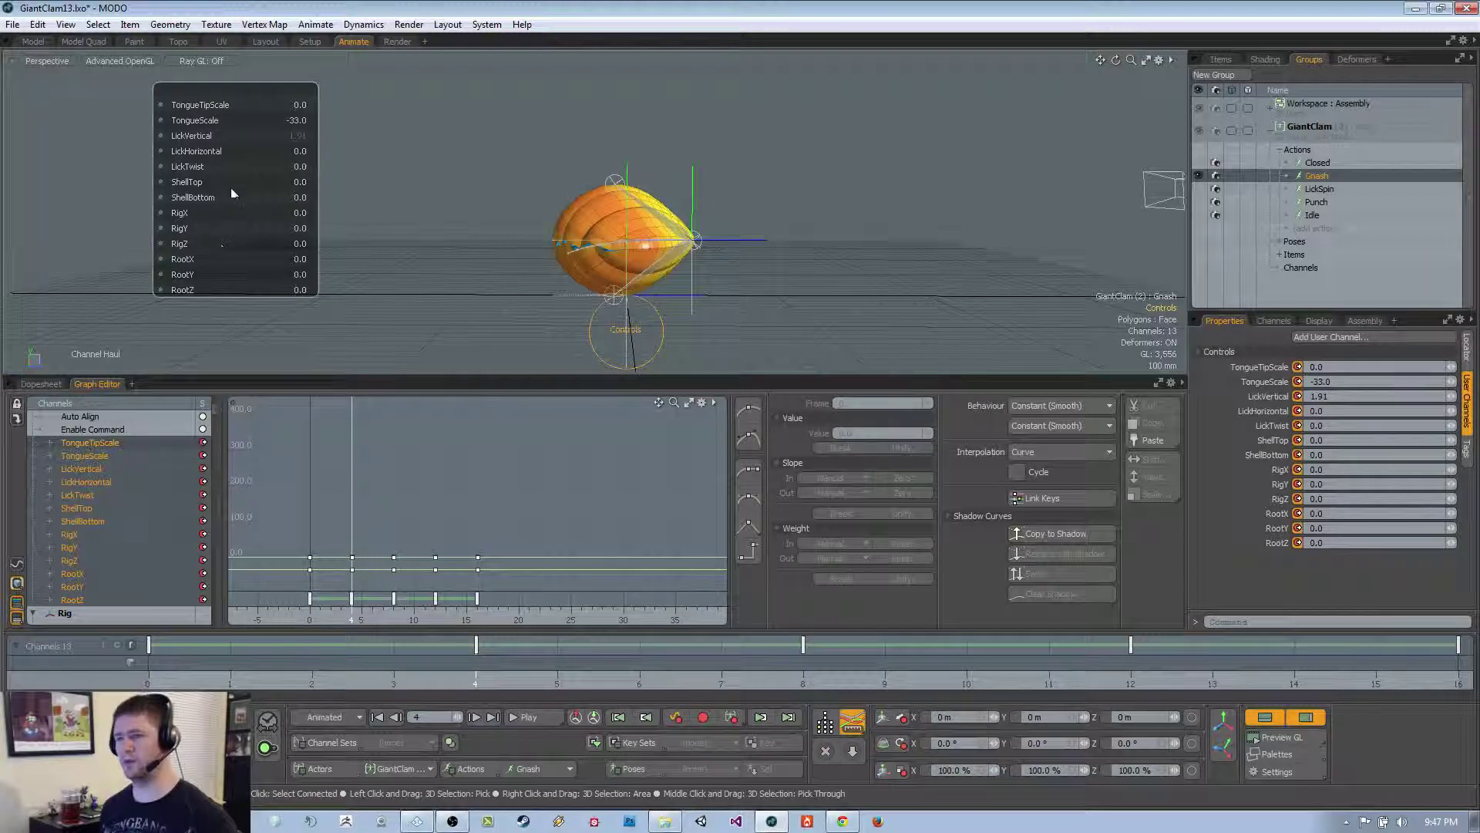
{"action": "left_click_drag", "start_coordinate": [188, 182], "coordinate": [219, 182]}
{"action": "left_click", "coordinate": [294, 183]}
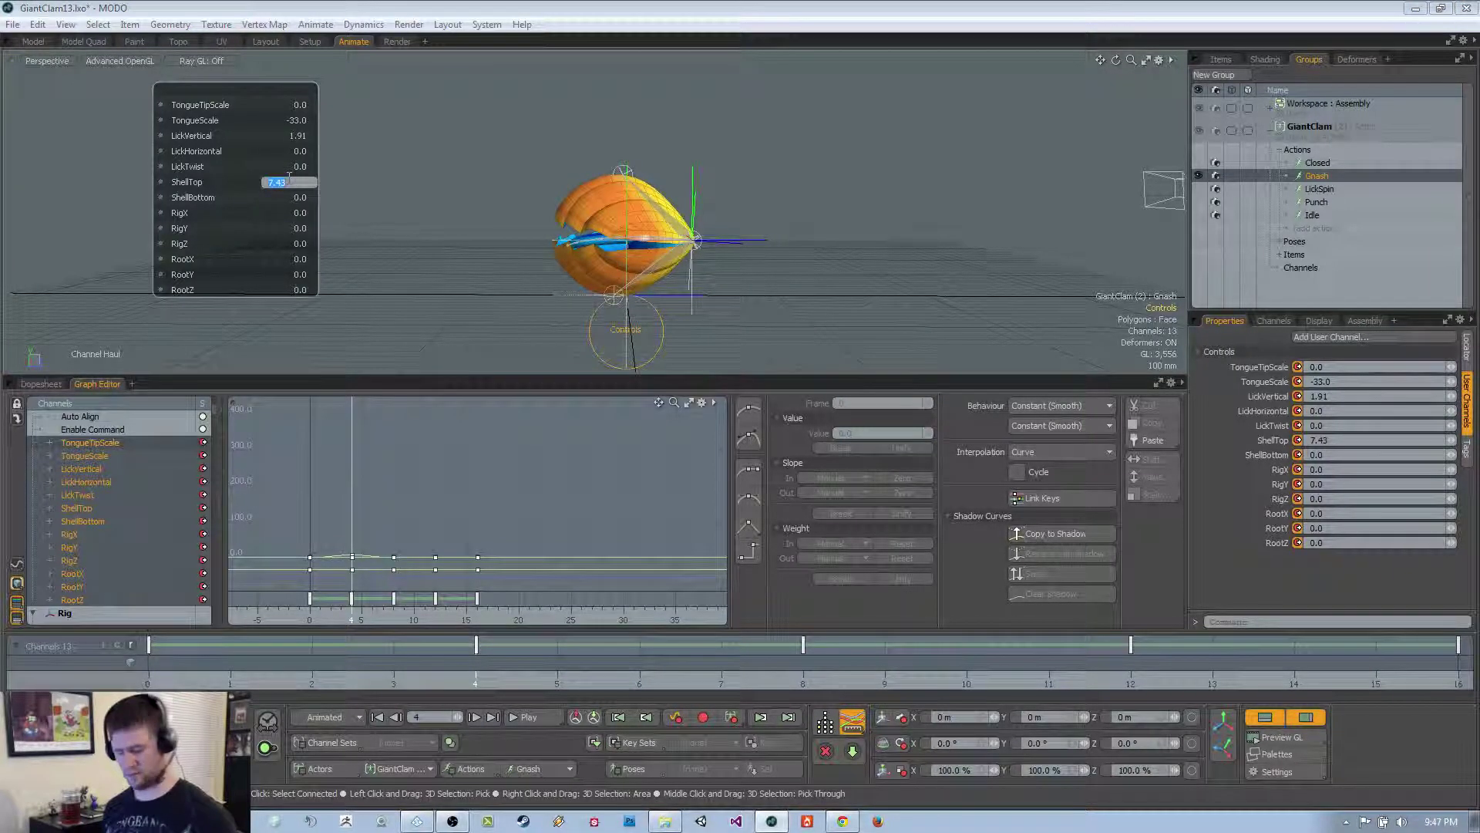
{"action": "type", "text": "10"}
{"action": "key", "text": "Return"}
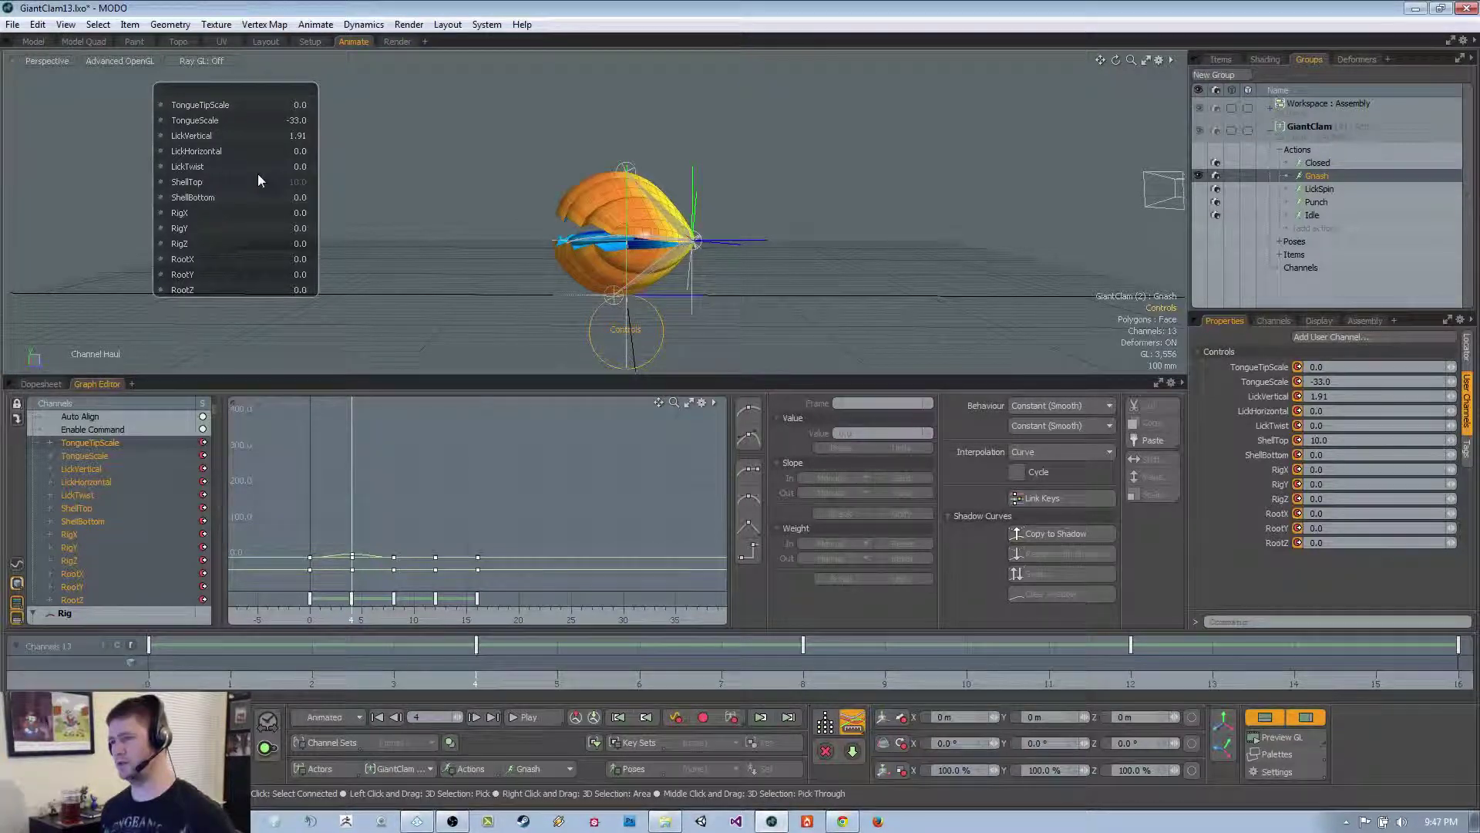
{"action": "left_click", "coordinate": [300, 184]}
{"action": "type", "text": "12"}
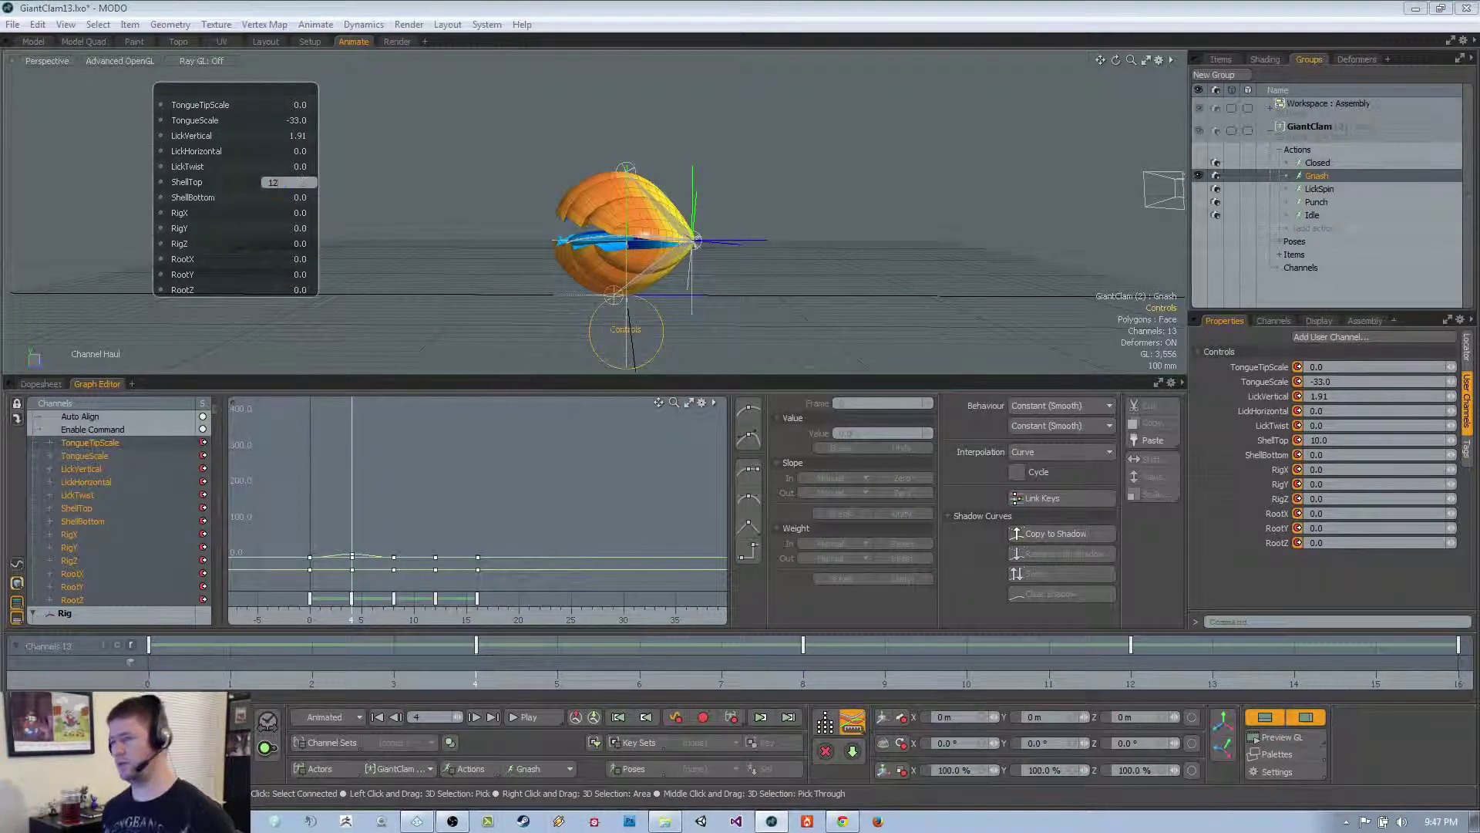
{"action": "key", "text": "Return"}
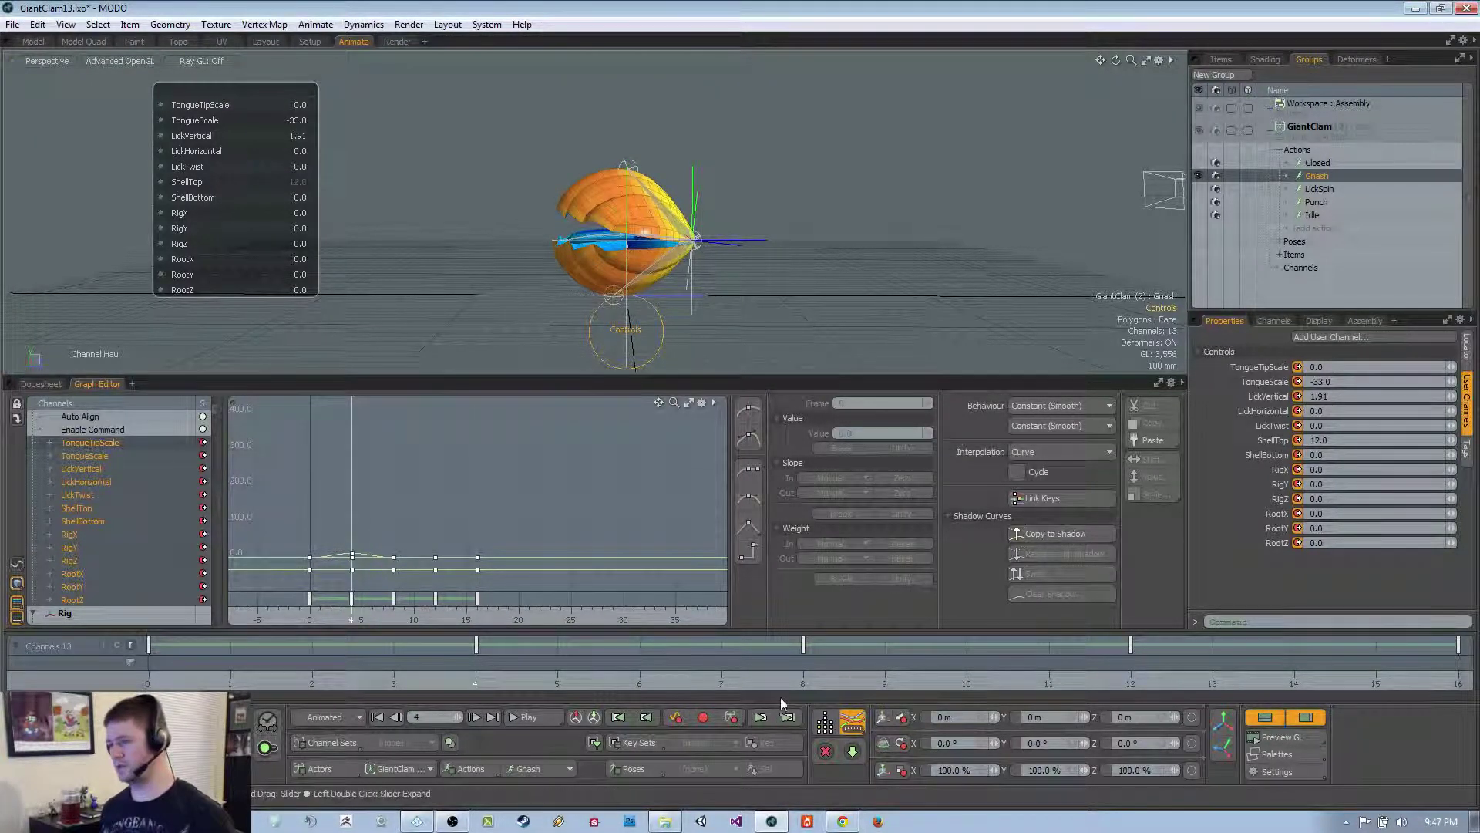
Set ShellTop to 12 at frame 12 of the Gnash action
{"action": "left_click", "coordinate": [803, 683]}
{"action": "left_click", "coordinate": [1134, 685]}
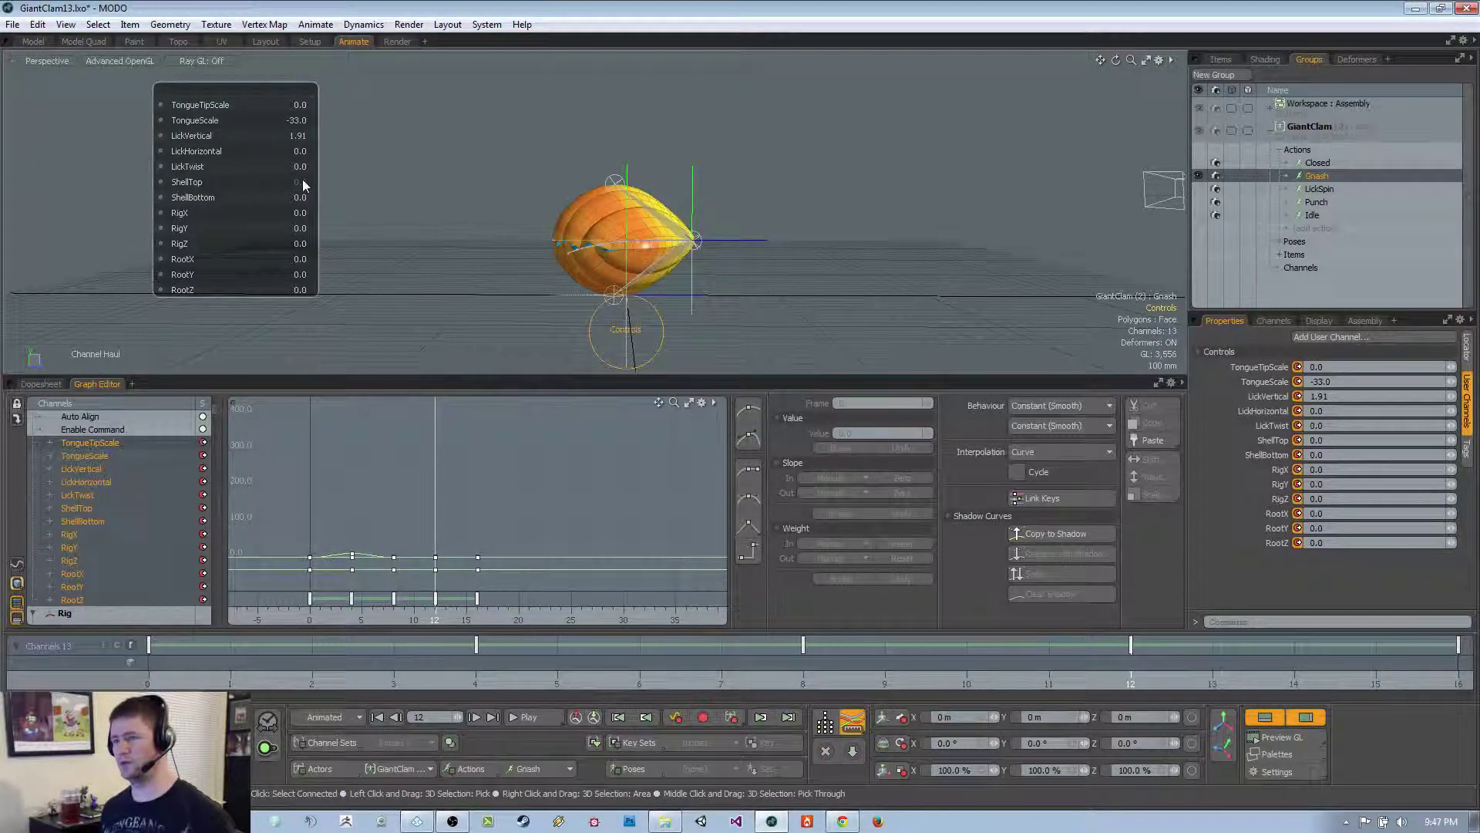
{"action": "left_click", "coordinate": [300, 182]}
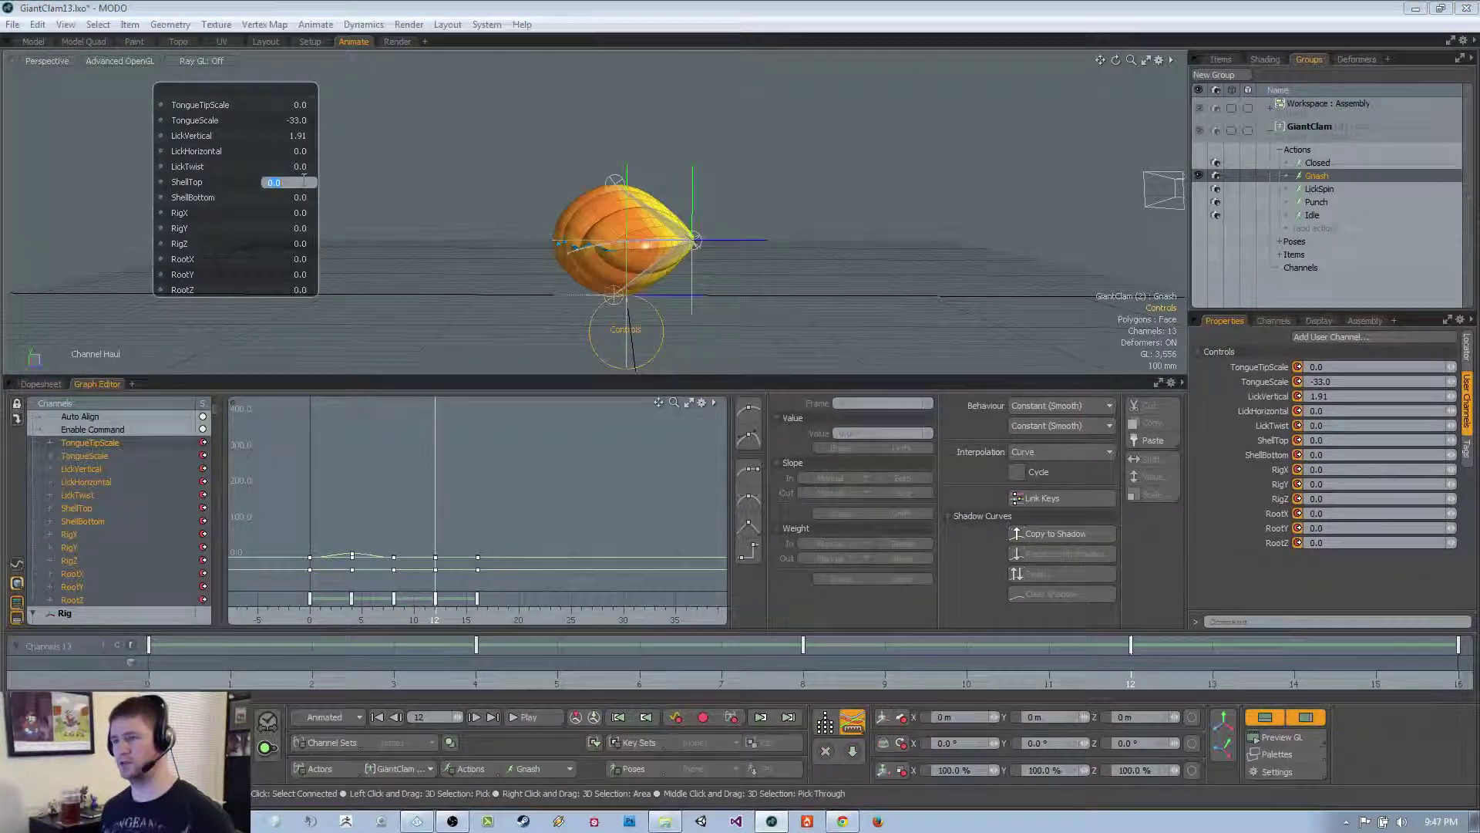
{"action": "key", "text": "Return"}
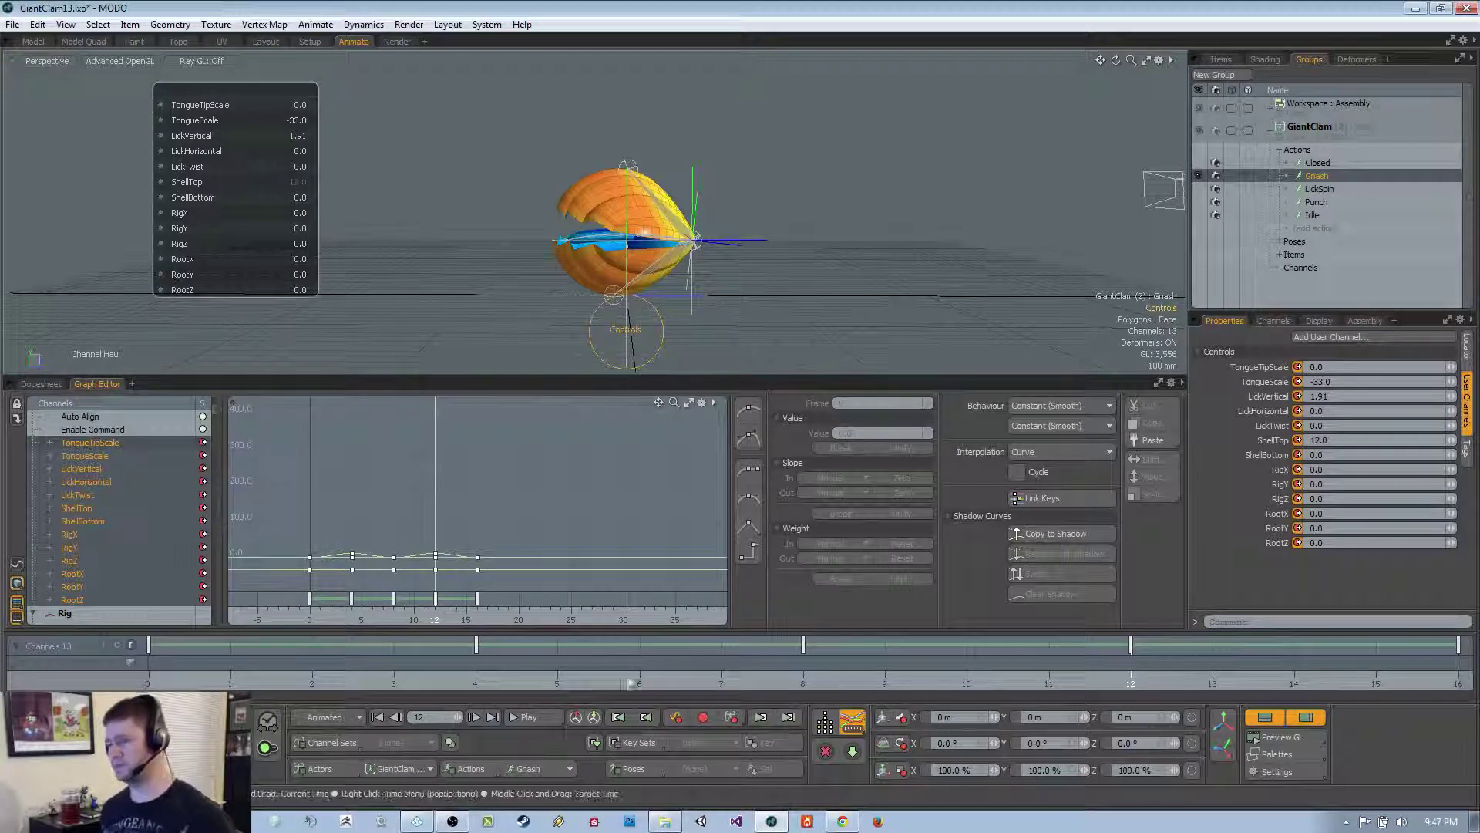
Give all keys of the Gnash action linear slopes, playing the animation before and after the change
{"action": "left_click", "coordinate": [538, 718]}
{"action": "left_click_drag", "start_coordinate": [770, 244], "coordinate": [766, 236], "text": "alt"}
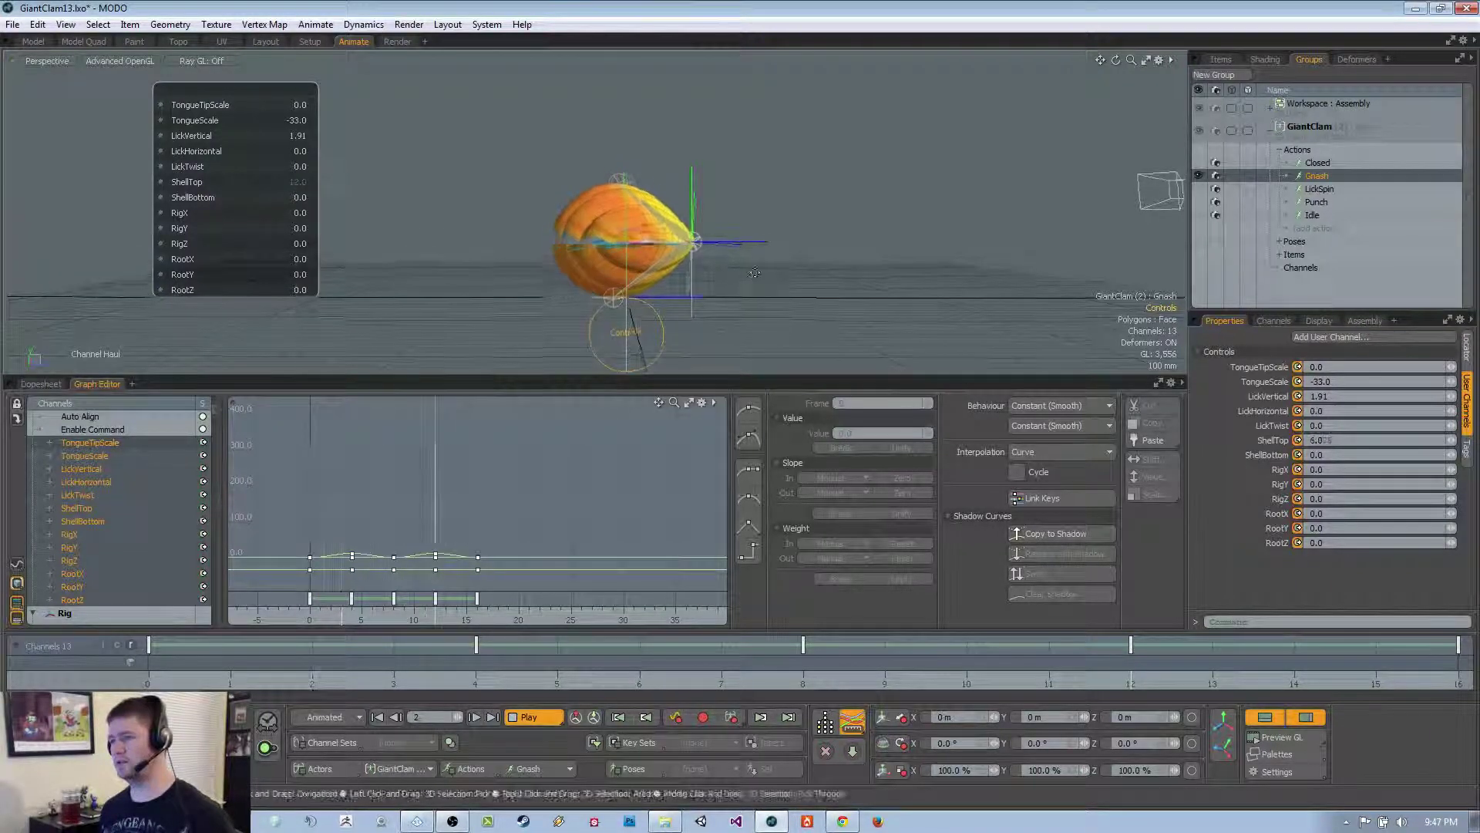
{"action": "left_click", "coordinate": [530, 717]}
{"action": "scroll", "coordinate": [383, 557], "scroll_direction": "down", "scroll_amount": 1}
{"action": "left_click_drag", "start_coordinate": [285, 501], "coordinate": [532, 626]}
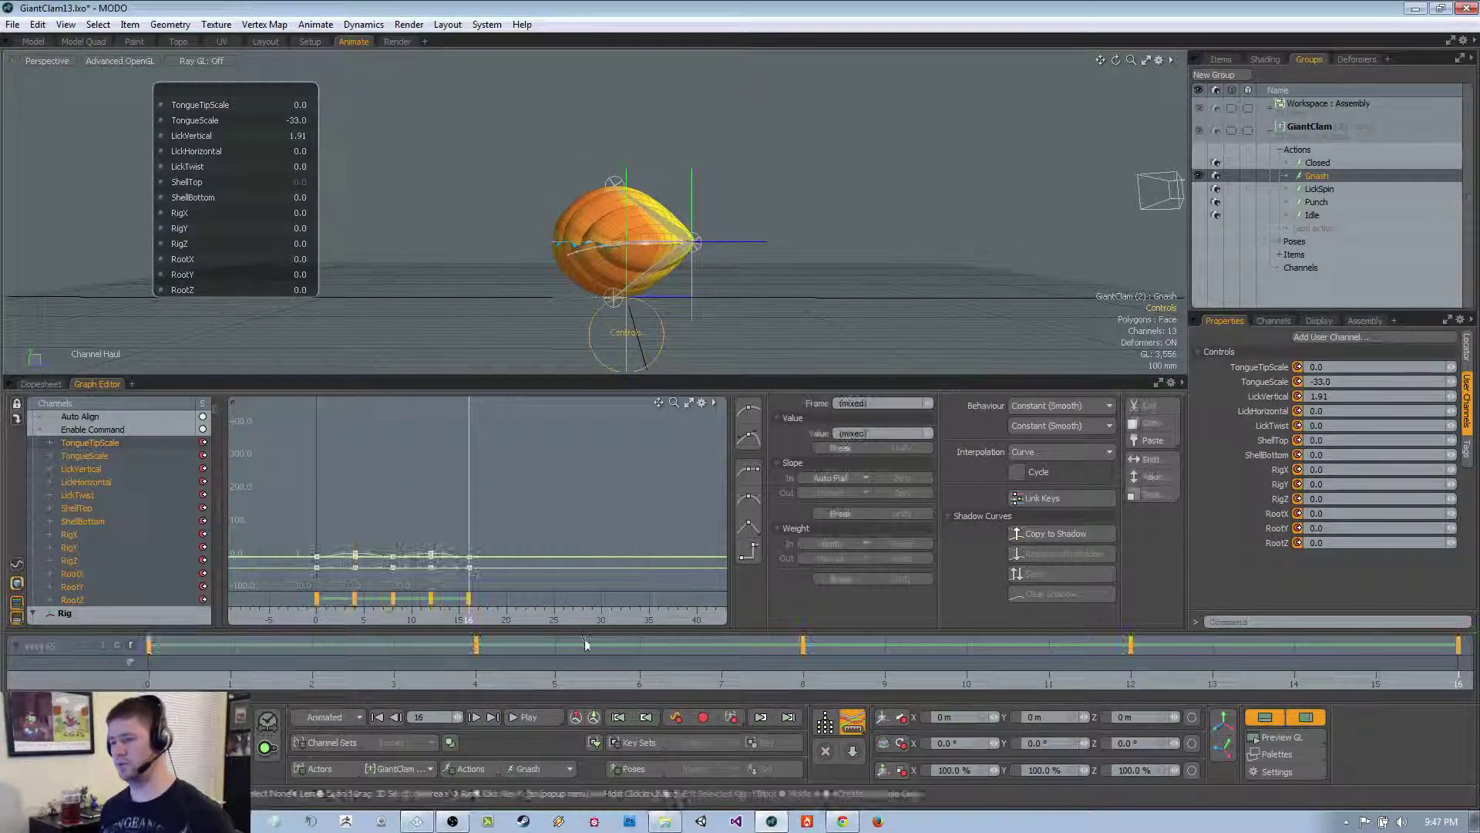
{"action": "left_click", "coordinate": [750, 525]}
{"action": "left_click", "coordinate": [529, 717]}
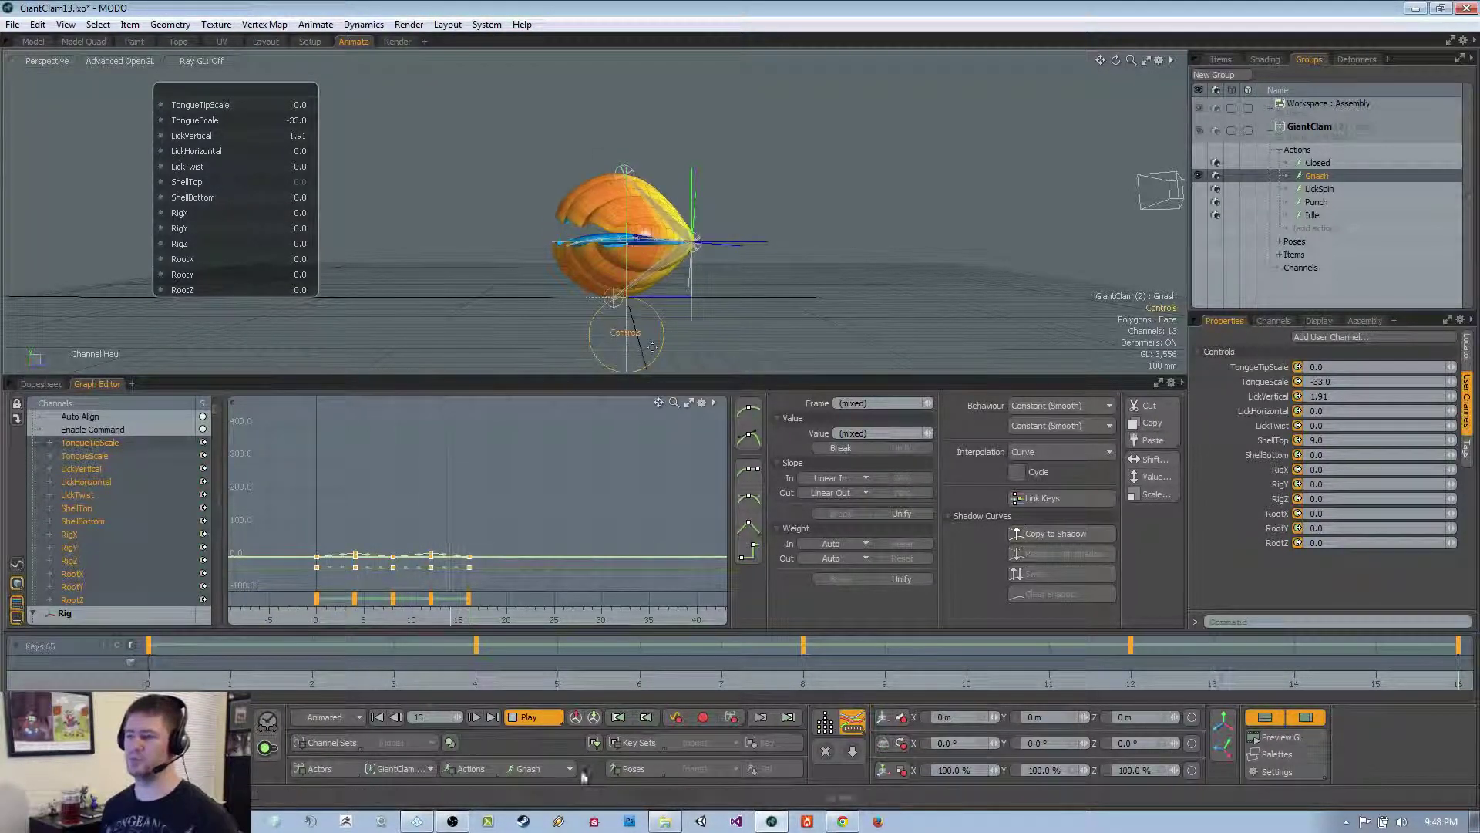
{"action": "left_click", "coordinate": [530, 718]}
Set ShellBottom to 4 at frame 4 of the Gnash action
{"action": "left_click_drag", "start_coordinate": [324, 617], "coordinate": [355, 616]}
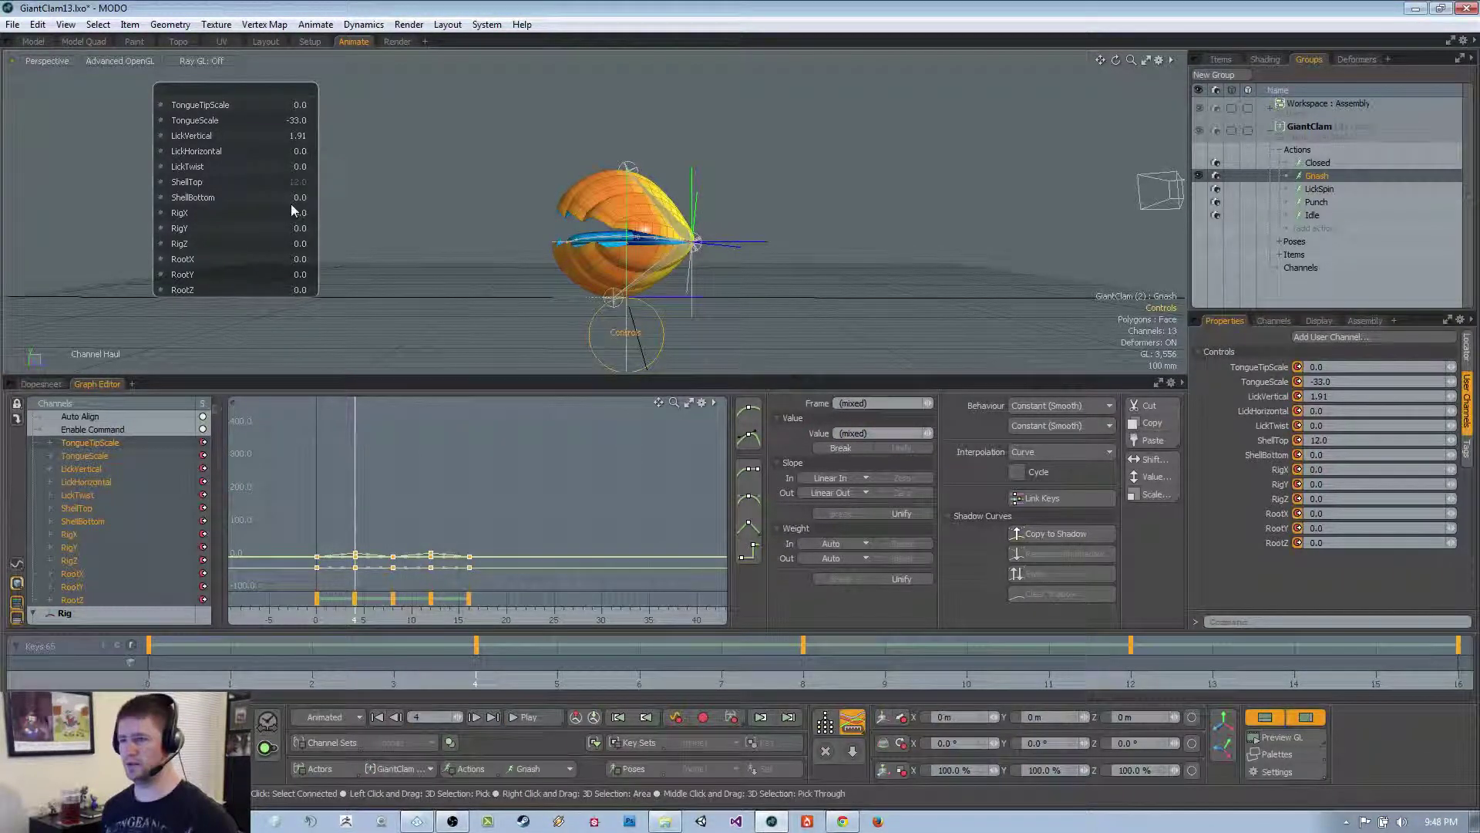
{"action": "left_click_drag", "start_coordinate": [253, 201], "coordinate": [257, 200]}
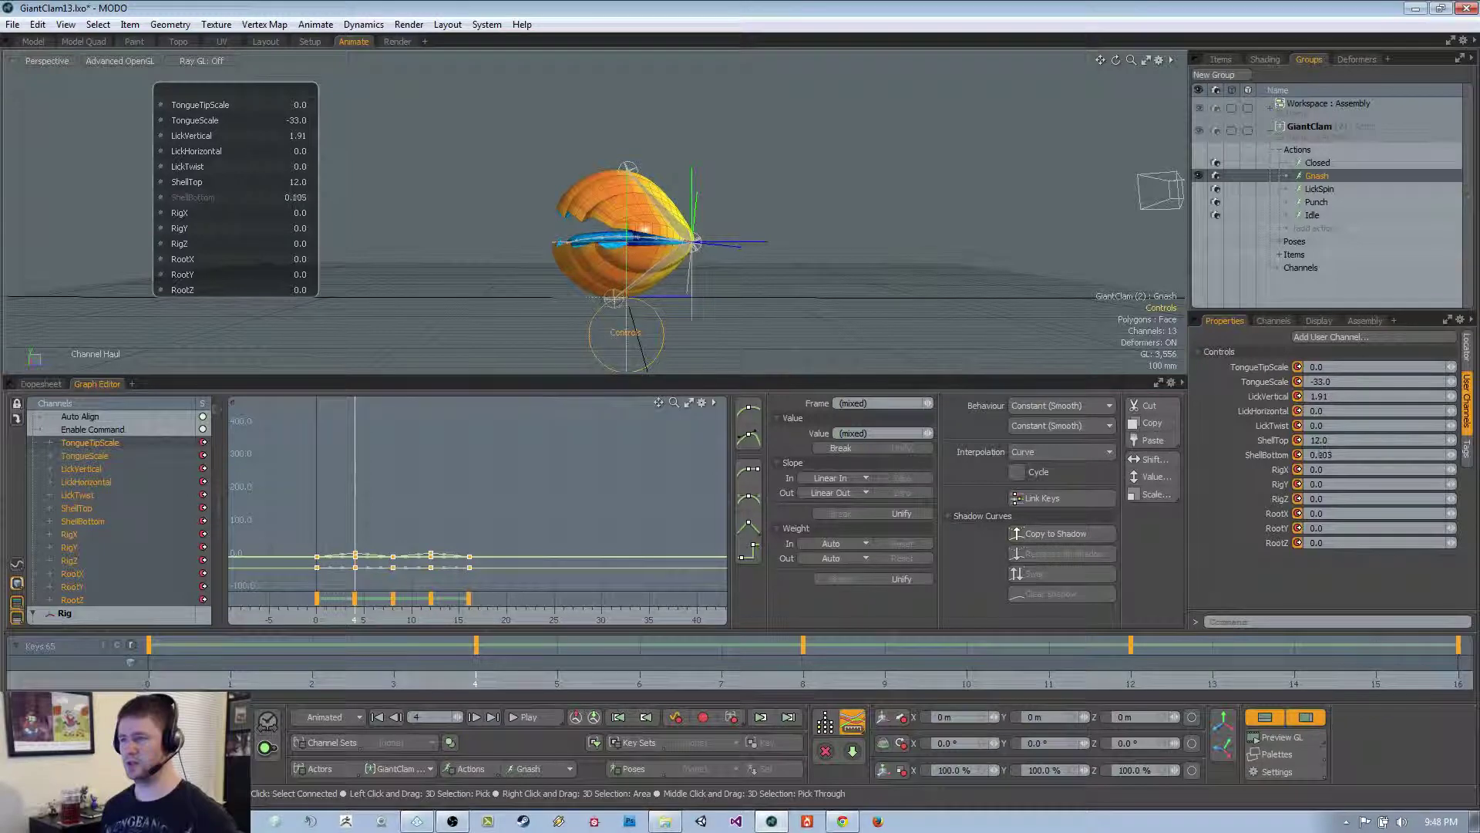
{"action": "left_click_drag", "start_coordinate": [1320, 454], "coordinate": [1341, 454]}
{"action": "double_click", "coordinate": [301, 199]}
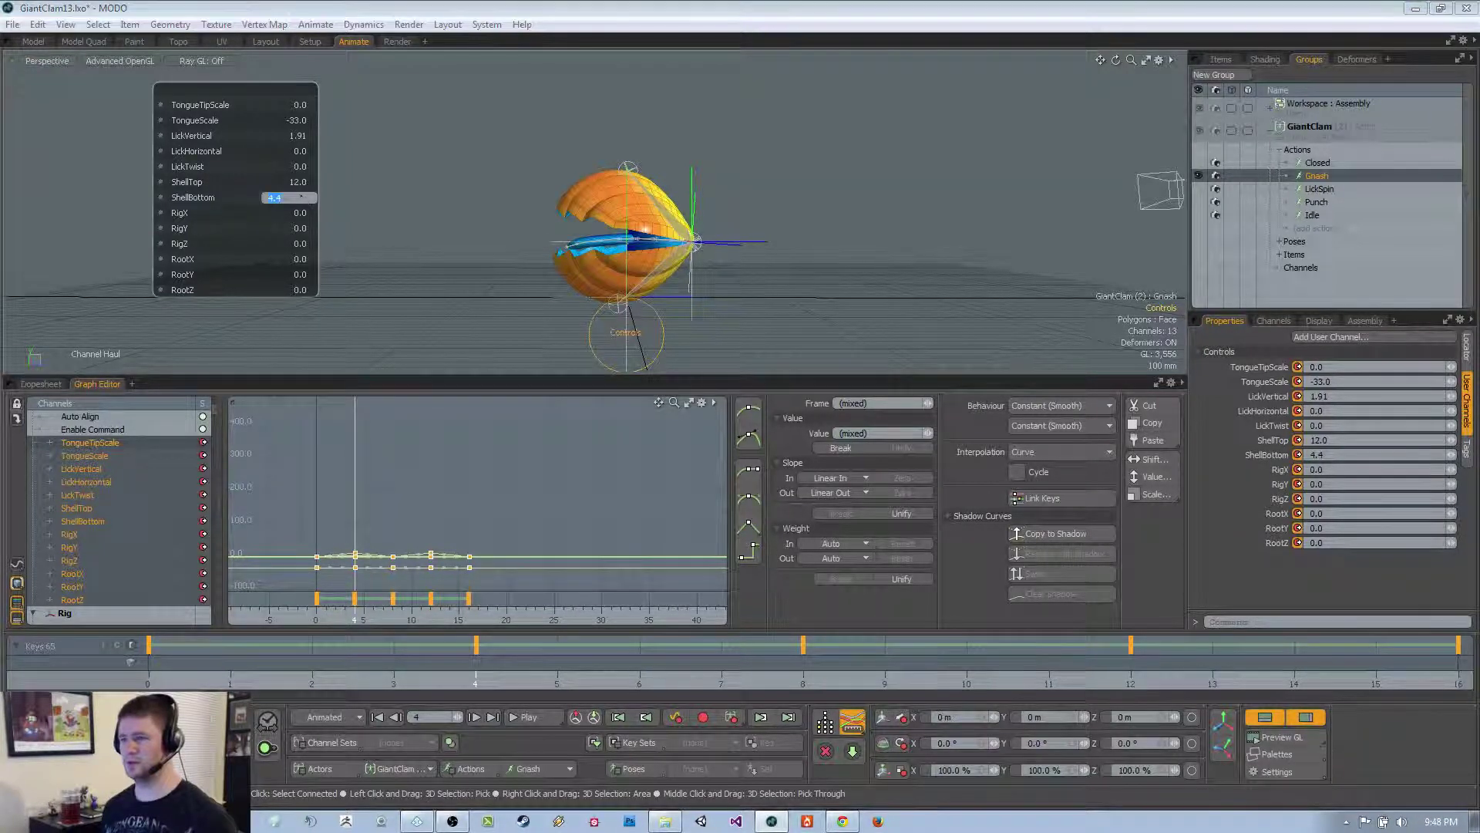
{"action": "key", "text": "Return"}
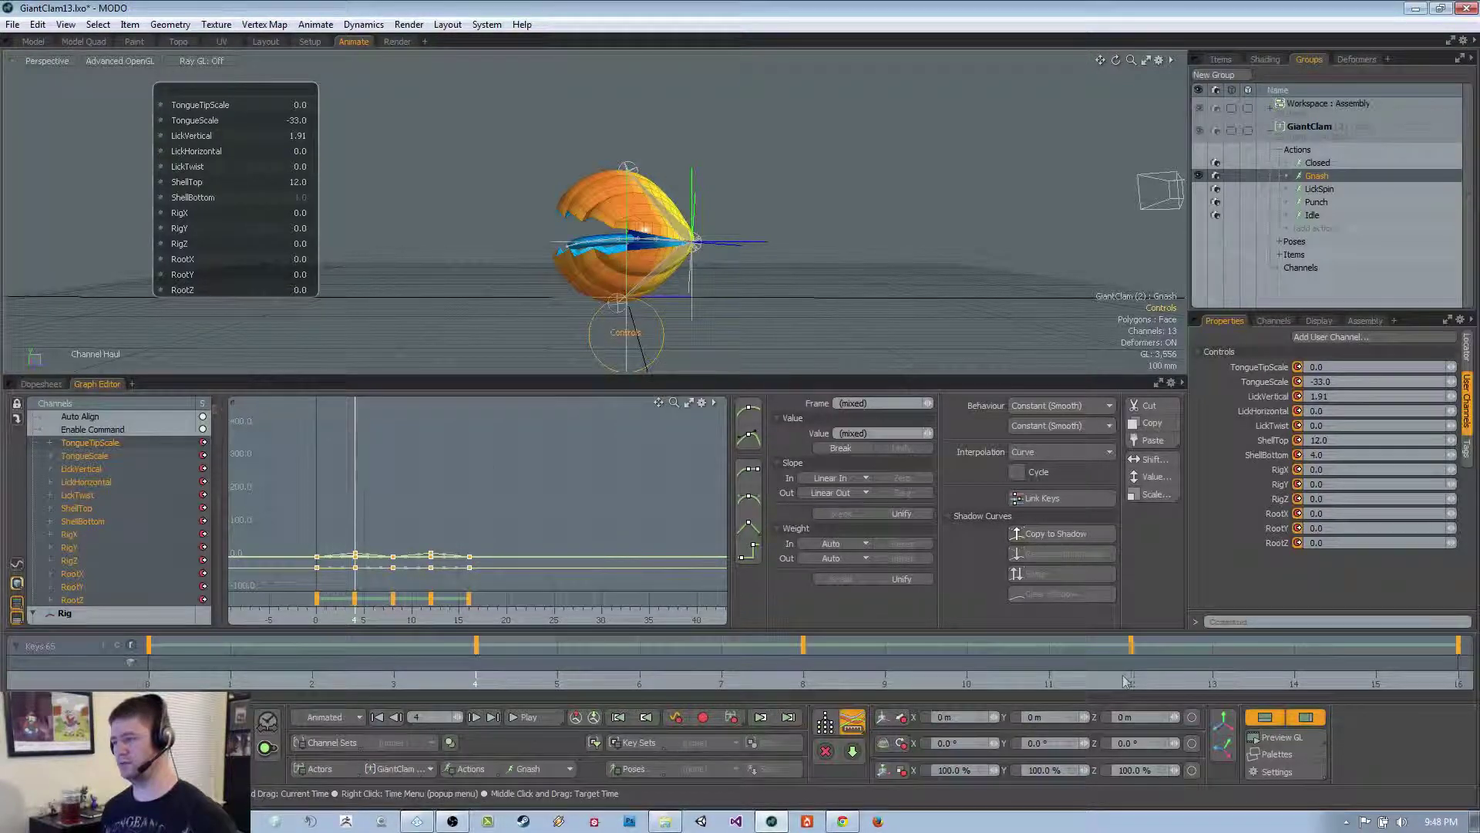
Set ShellBottom to 4 at frame 12 of the Gnash action
{"action": "left_click", "coordinate": [799, 686]}
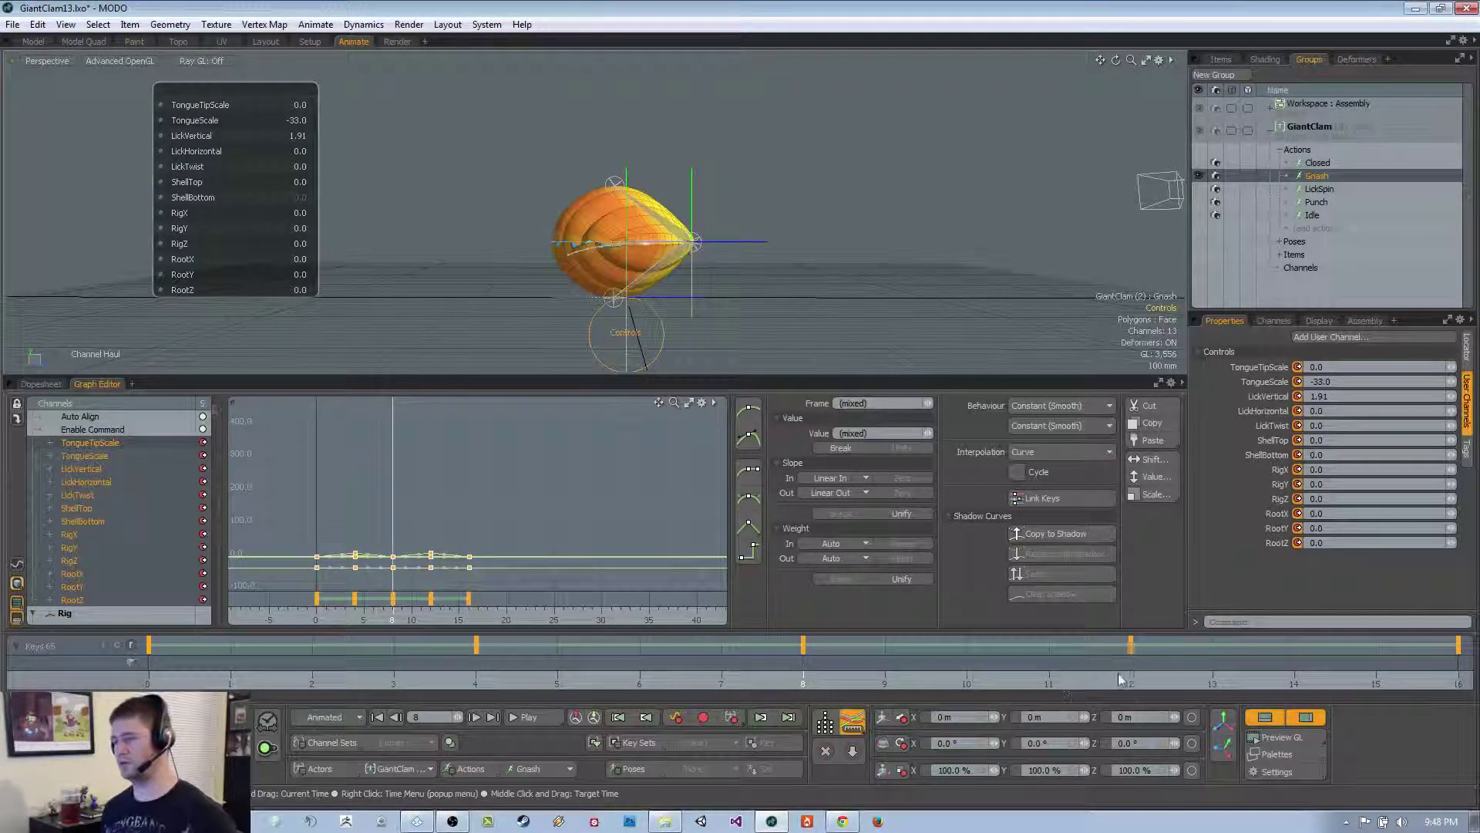
{"action": "left_click", "coordinate": [1129, 682]}
{"action": "left_click", "coordinate": [299, 199]}
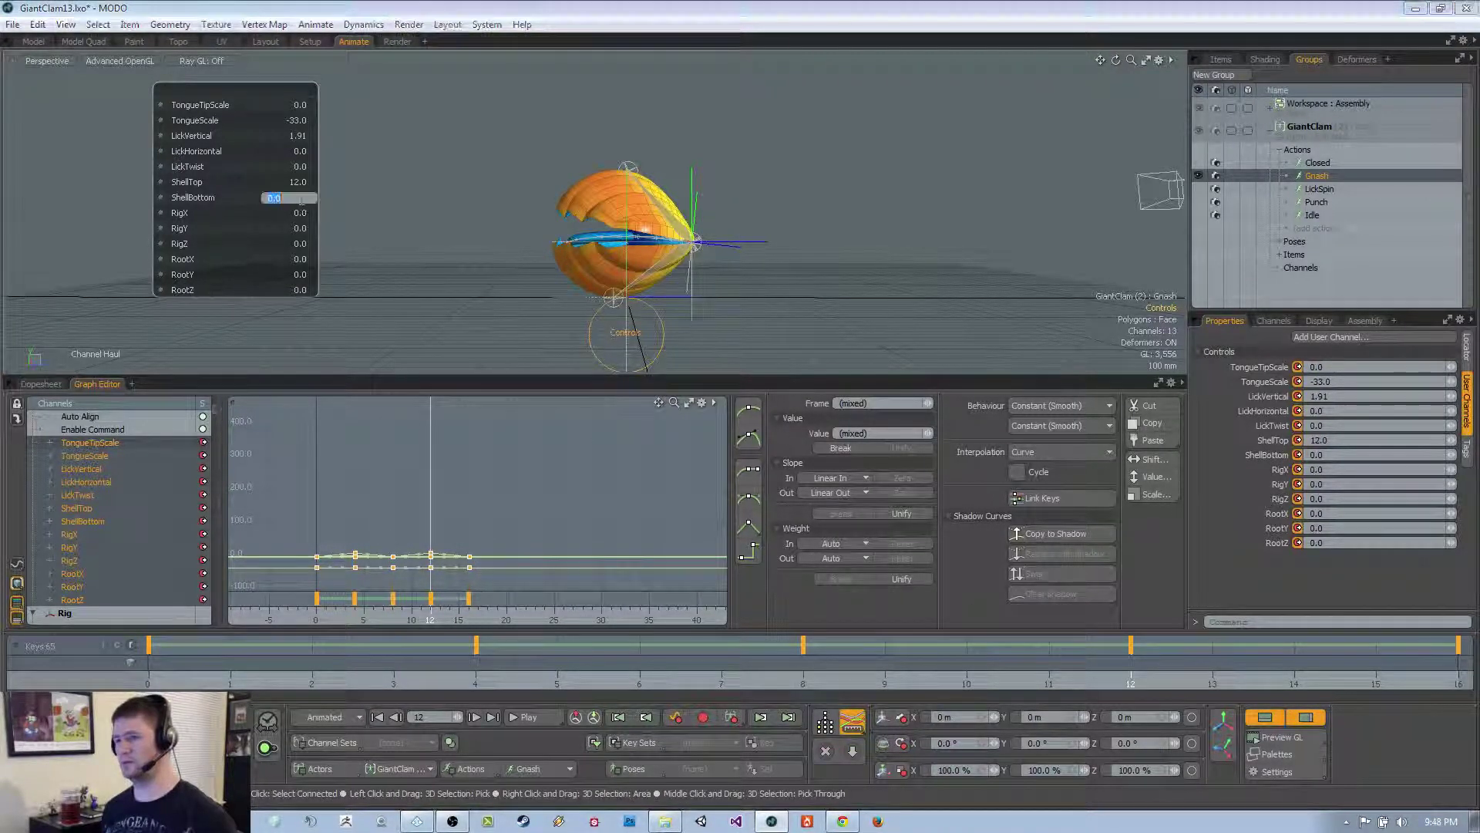
{"action": "type", "text": "4"}
{"action": "key", "text": "Return"}
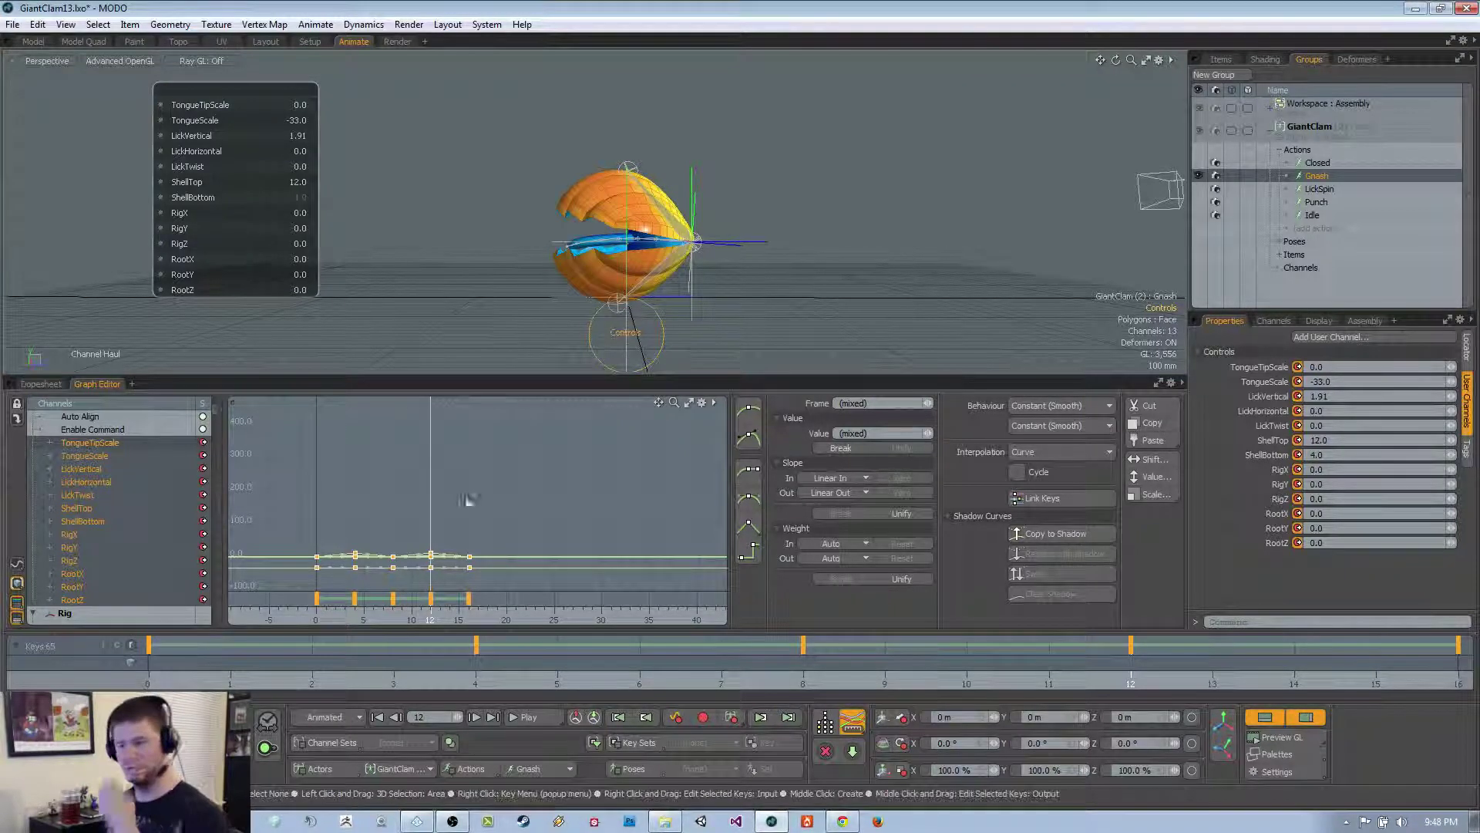
Reselect all Gnash keys in the graph editor and play back the action to review the shell motion
{"action": "left_click_drag", "start_coordinate": [288, 522], "coordinate": [554, 592]}
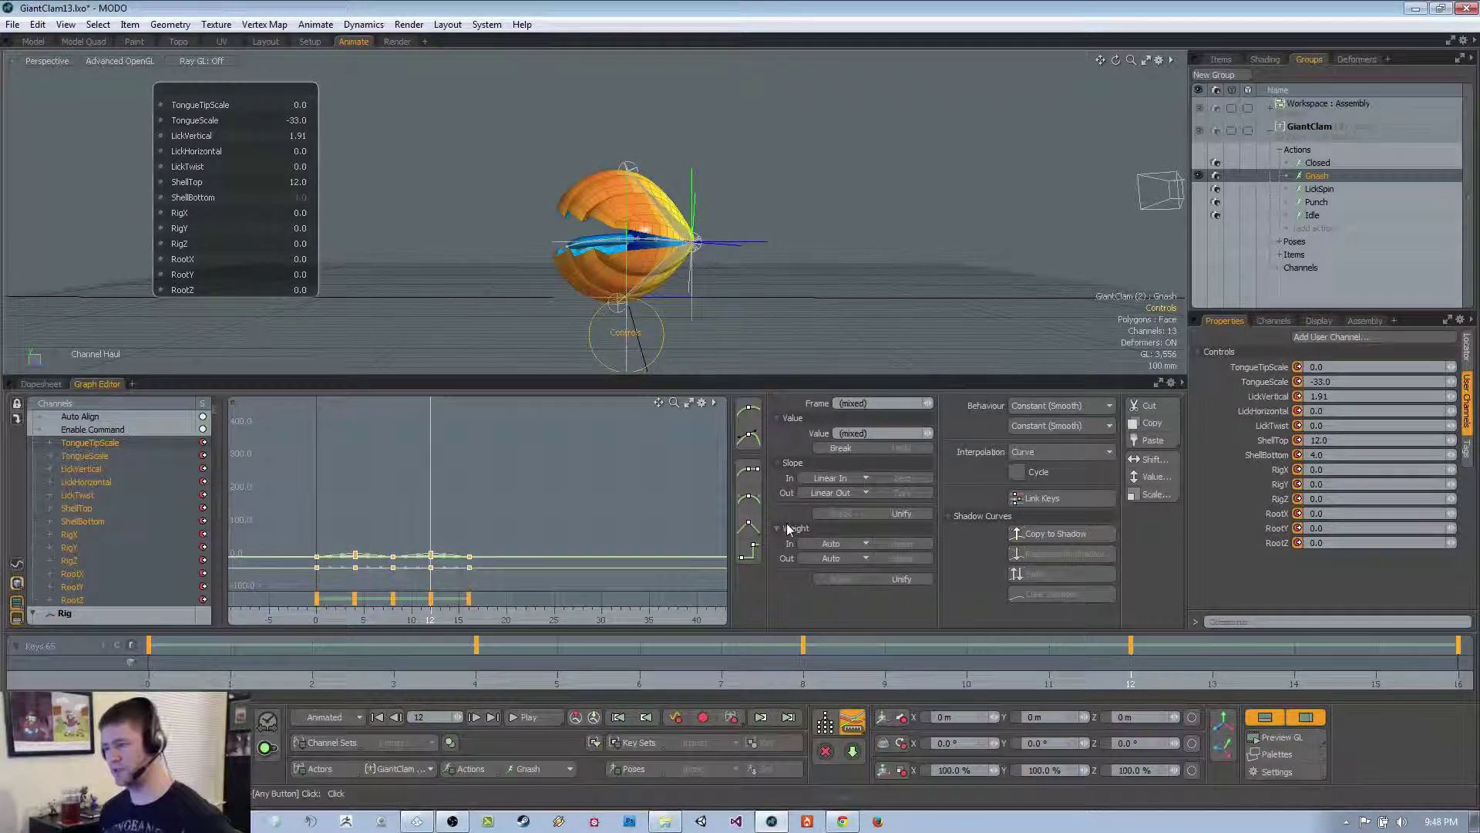
{"action": "left_click", "coordinate": [526, 717]}
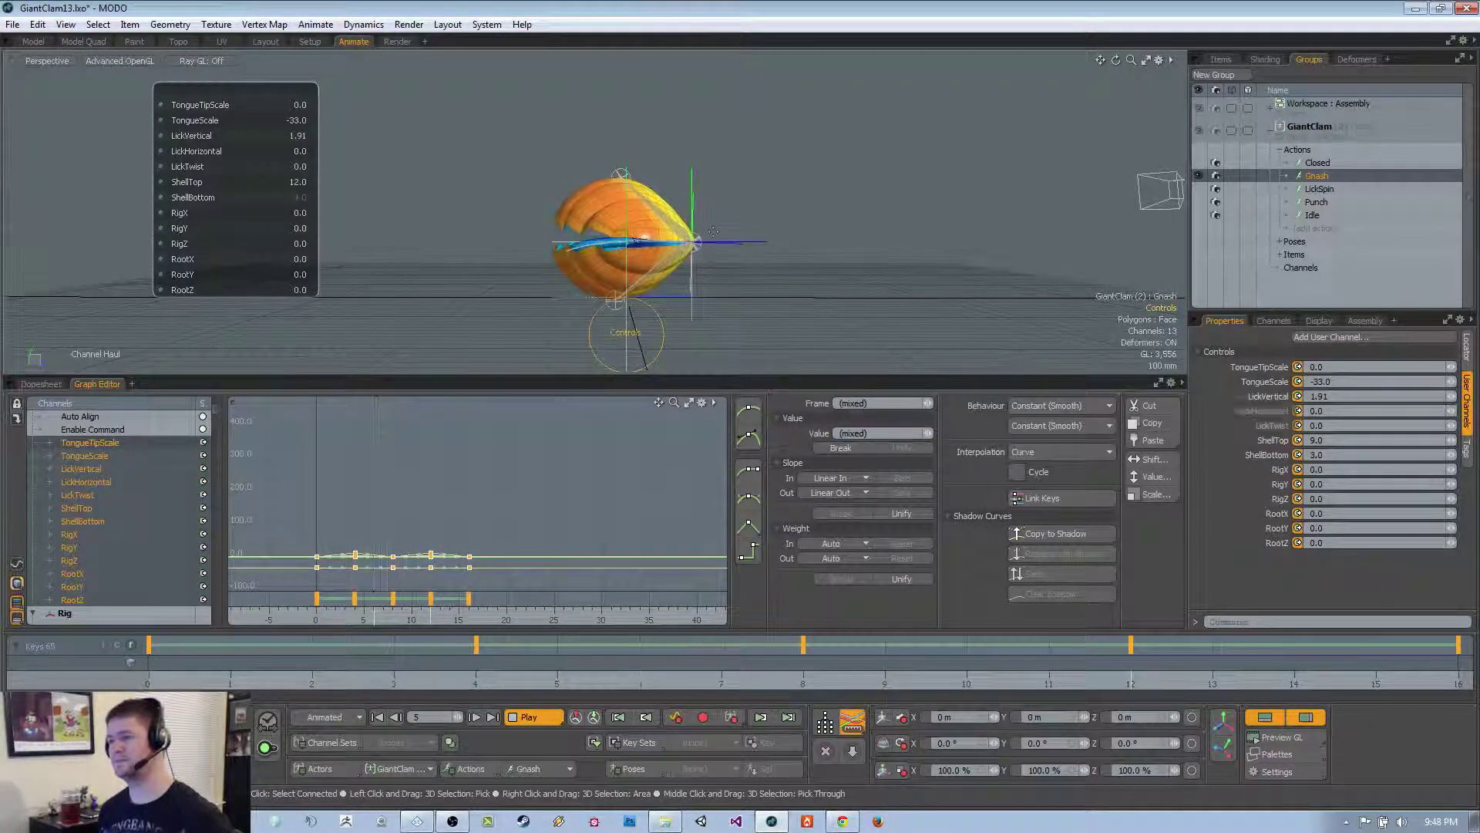
{"action": "left_click", "coordinate": [526, 717]}
Set LickVertical to -1.91 at frame 4 of the Gnash action
{"action": "left_click_drag", "start_coordinate": [437, 683], "coordinate": [393, 680]}
{"action": "left_click", "coordinate": [475, 683]}
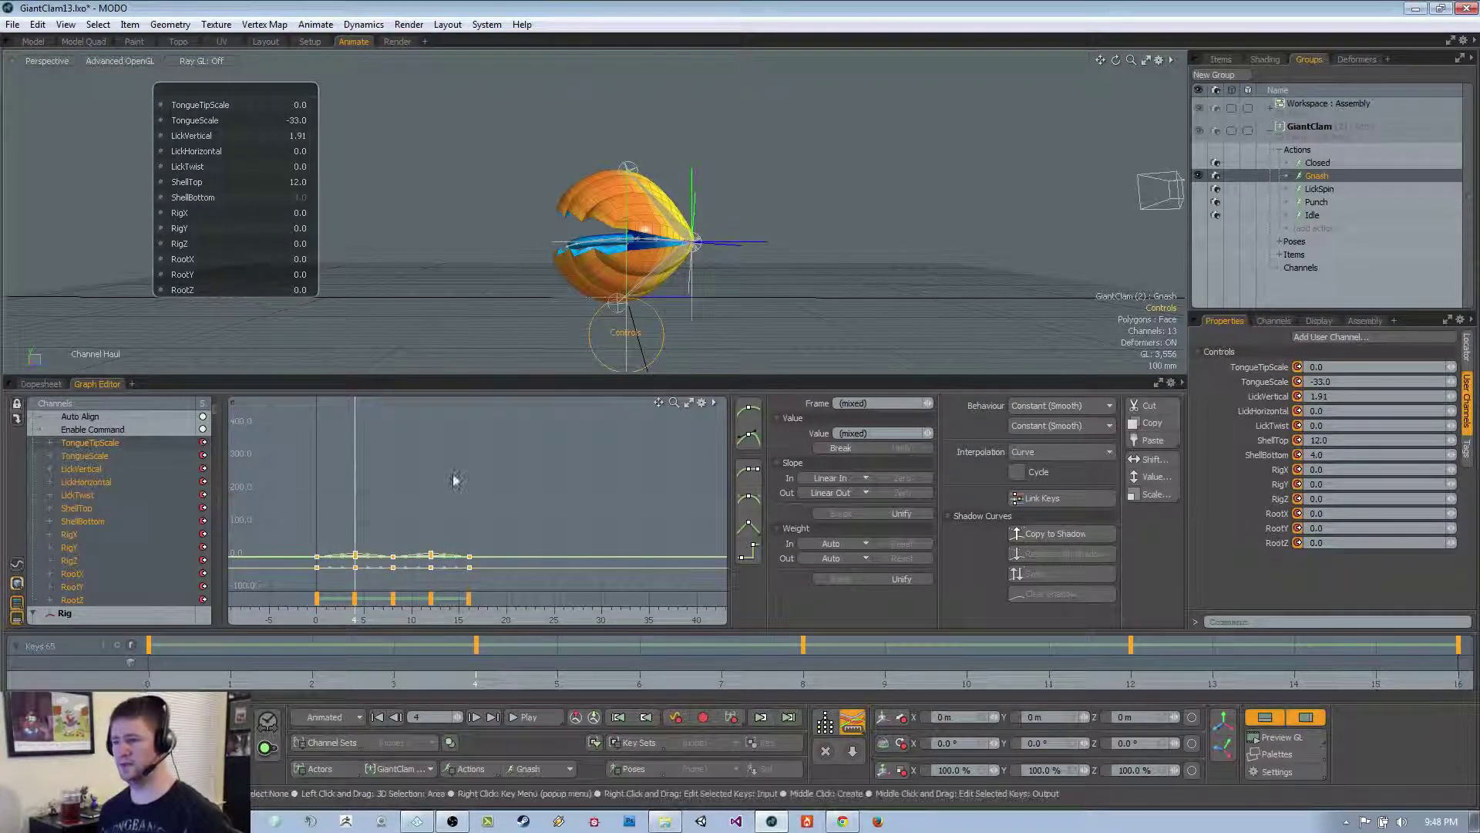
{"action": "double_click", "coordinate": [295, 136]}
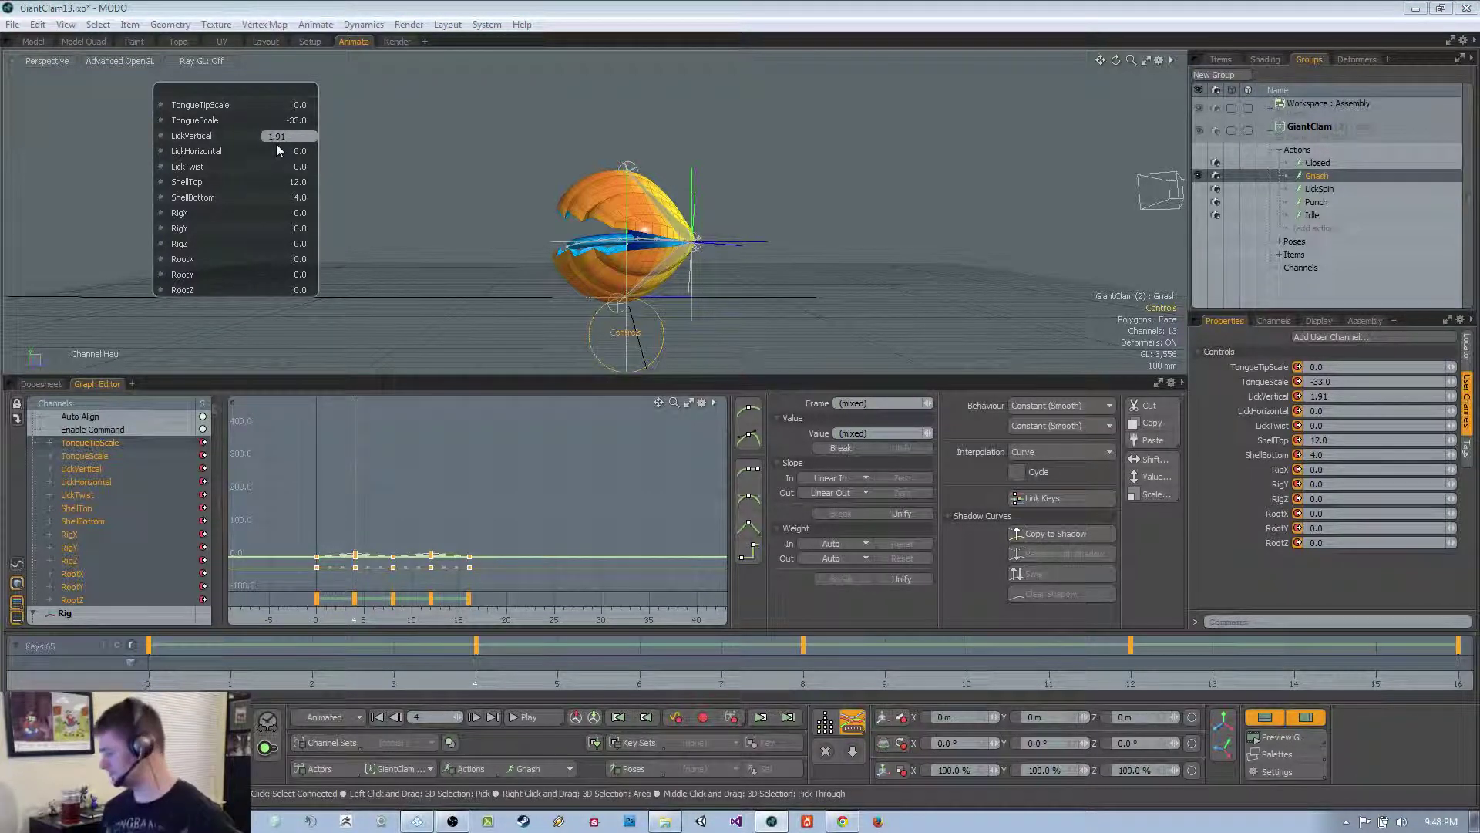
{"action": "type", "text": "-1.91"}
{"action": "key", "text": "Return"}
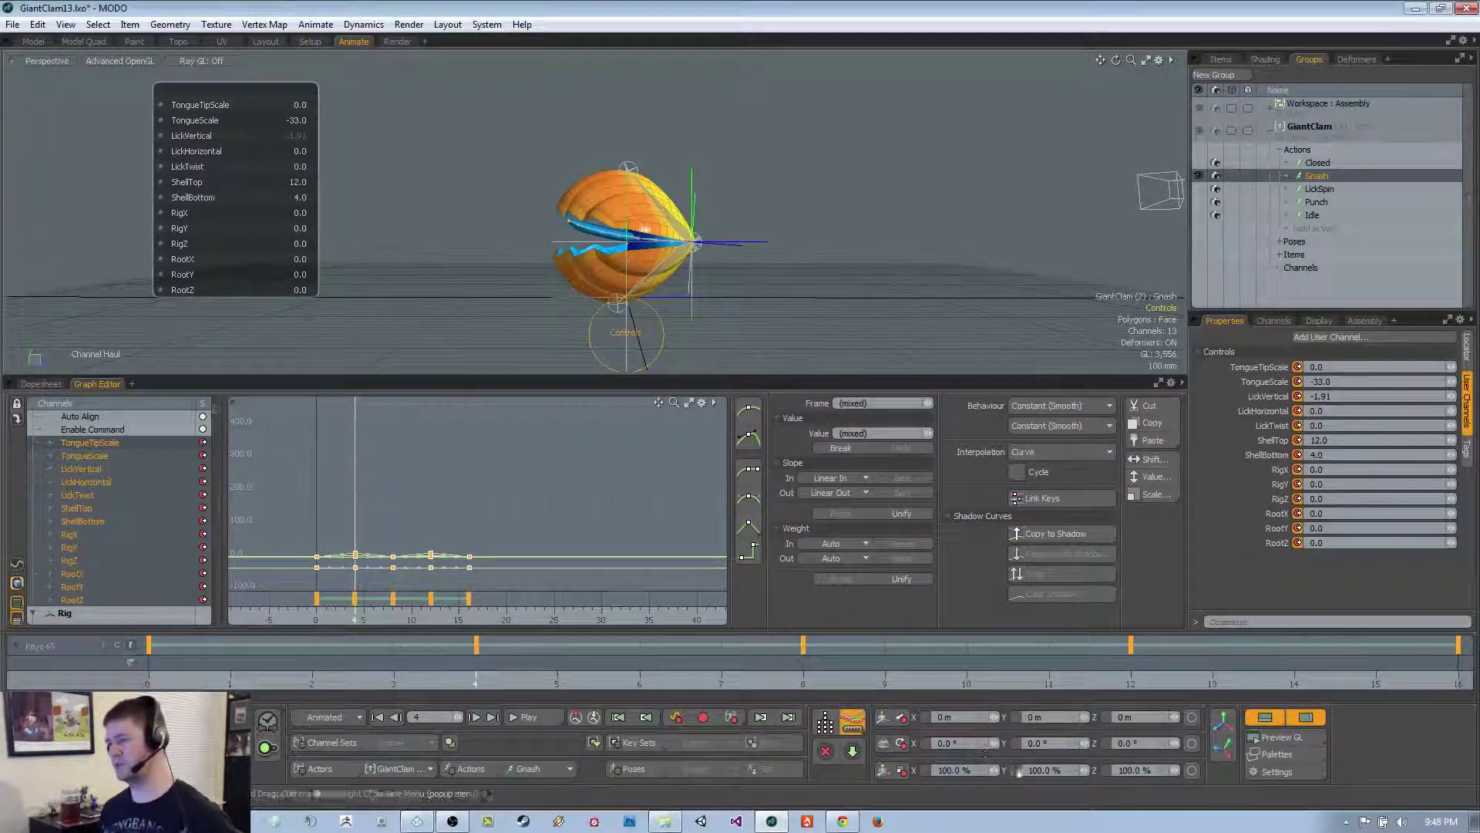
Set LickVertical to -1.91 at frame 12 of the Gnash action
{"action": "left_click", "coordinate": [1130, 683]}
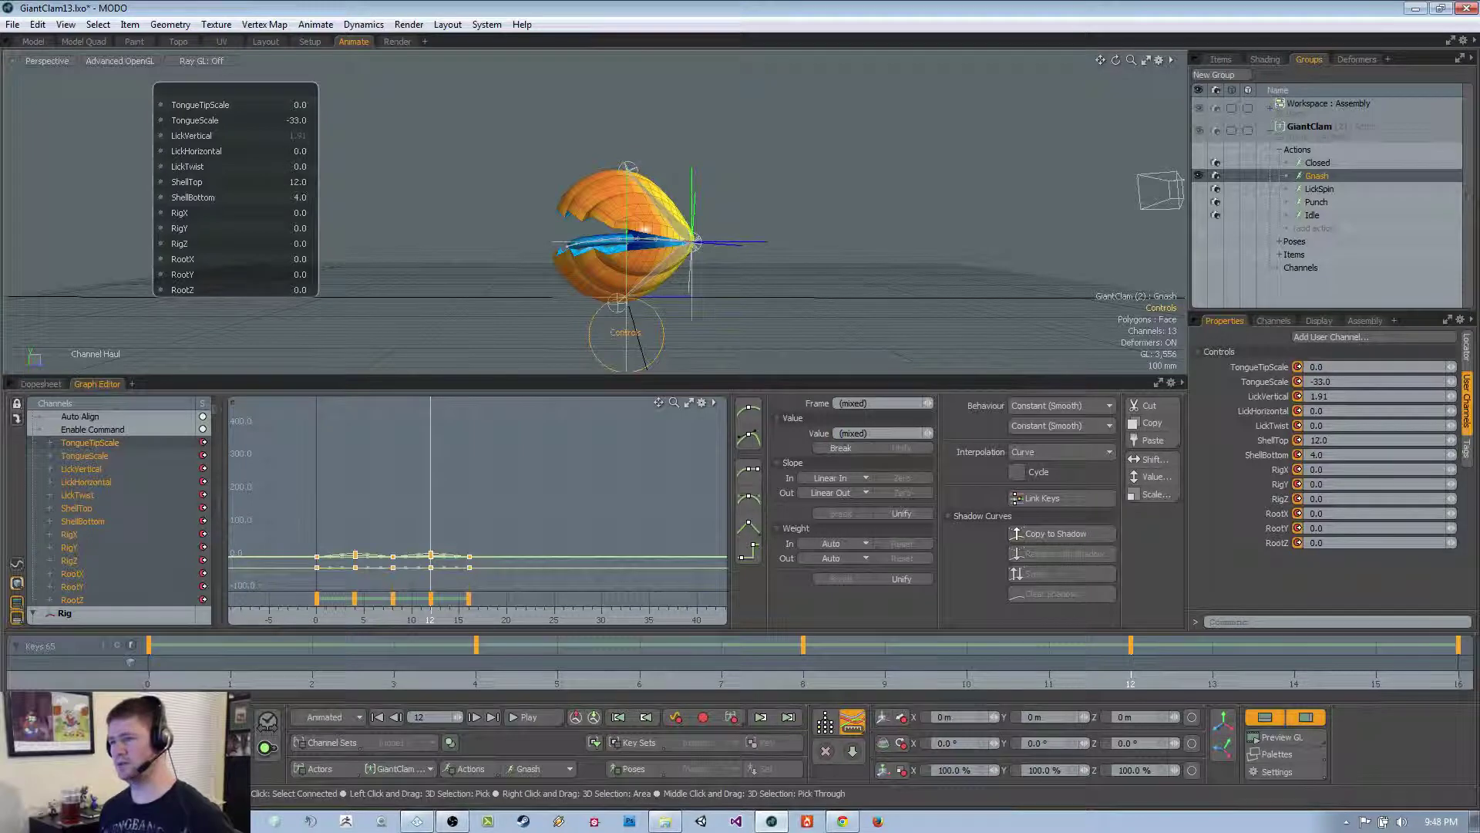
{"action": "double_click", "coordinate": [296, 136]}
{"action": "type", "text": "-1.91"}
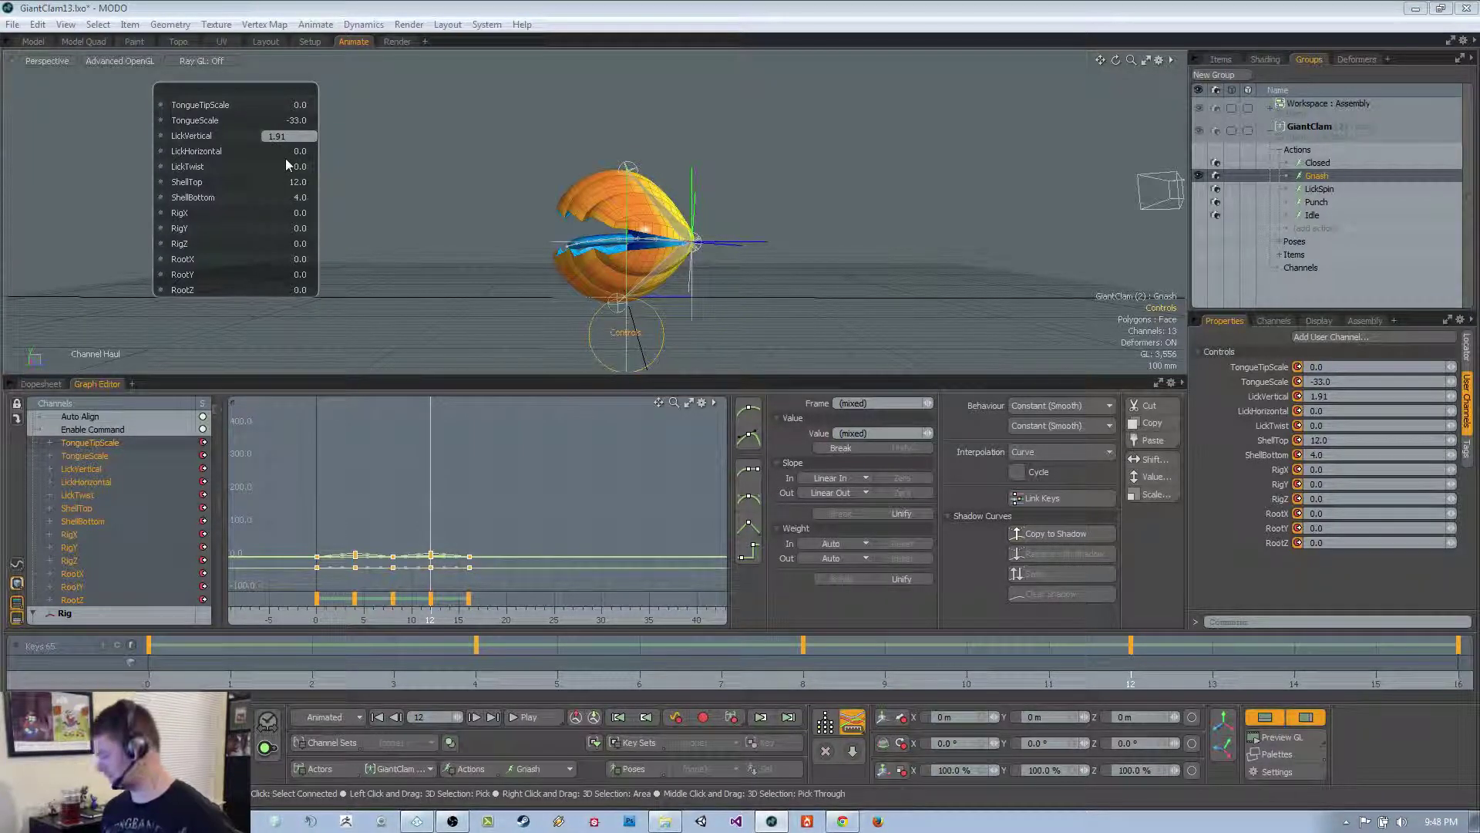
{"action": "key", "text": "Return"}
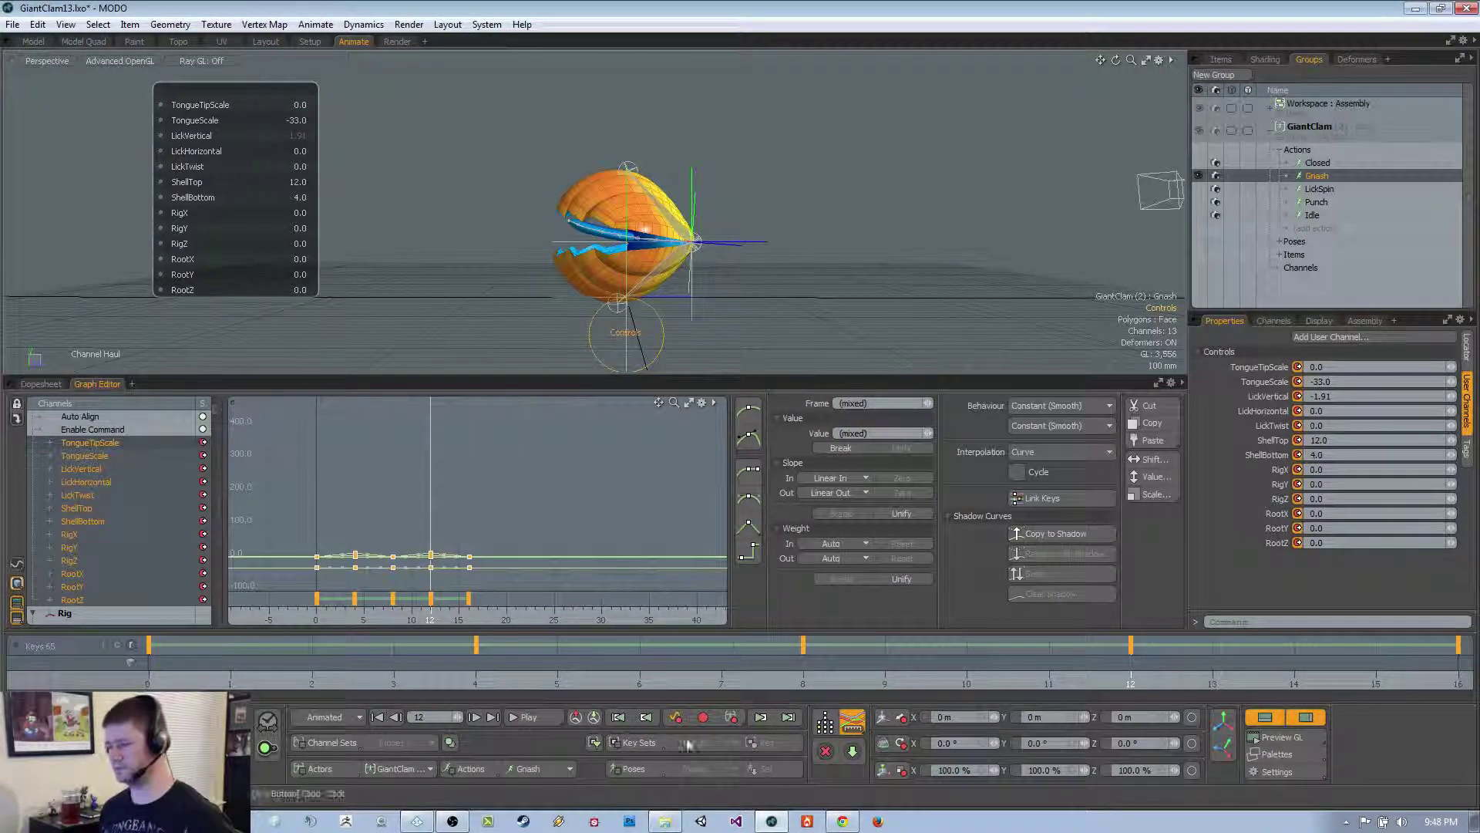
Play back the Gnash action to review the combined shell and tongue motion, and deselect the Controls rig
{"action": "left_click", "coordinate": [530, 719]}
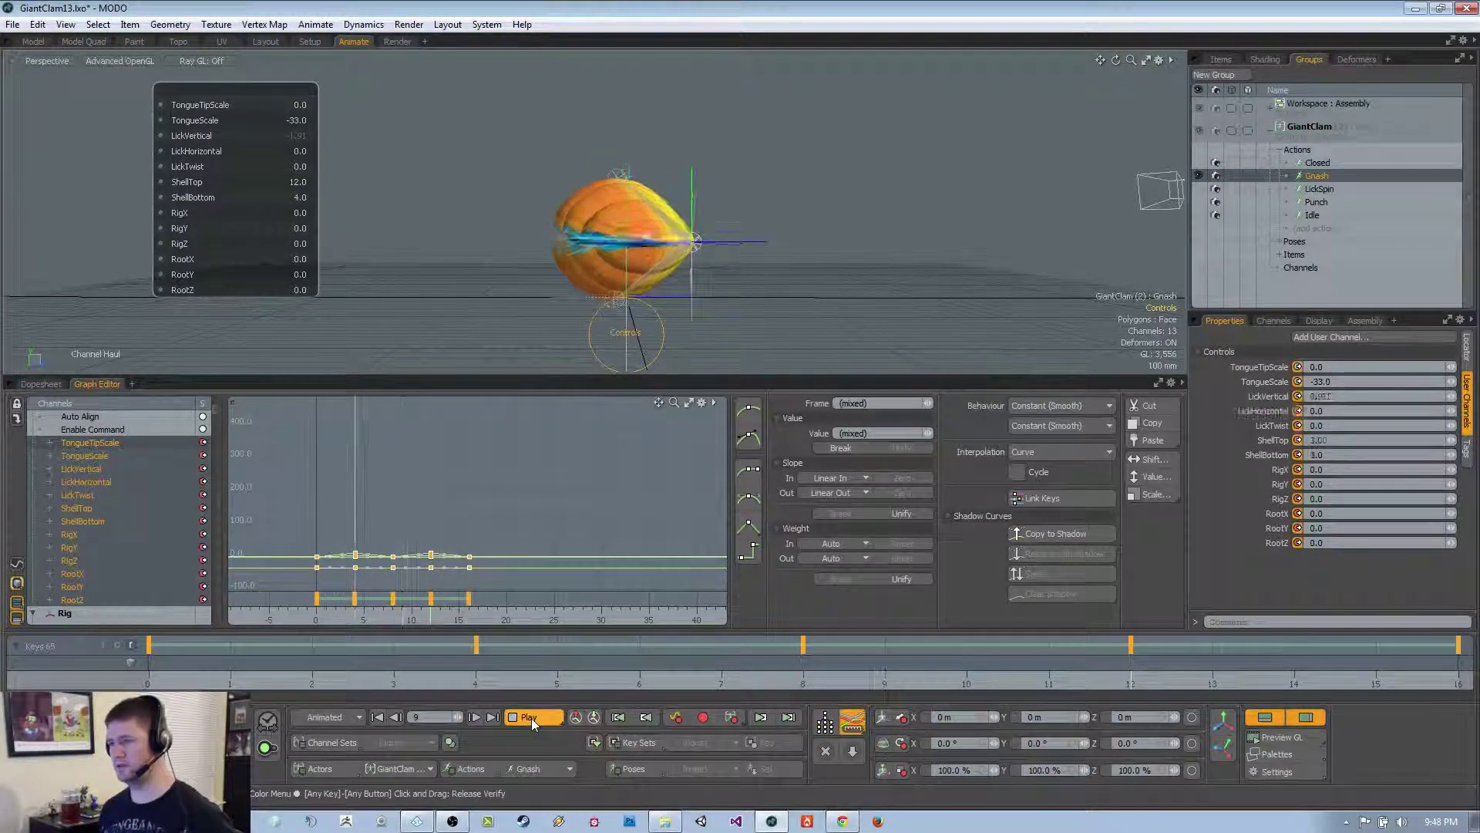
{"action": "left_click_drag", "start_coordinate": [478, 231], "coordinate": [632, 254], "text": "alt"}
{"action": "left_click", "coordinate": [530, 717]}
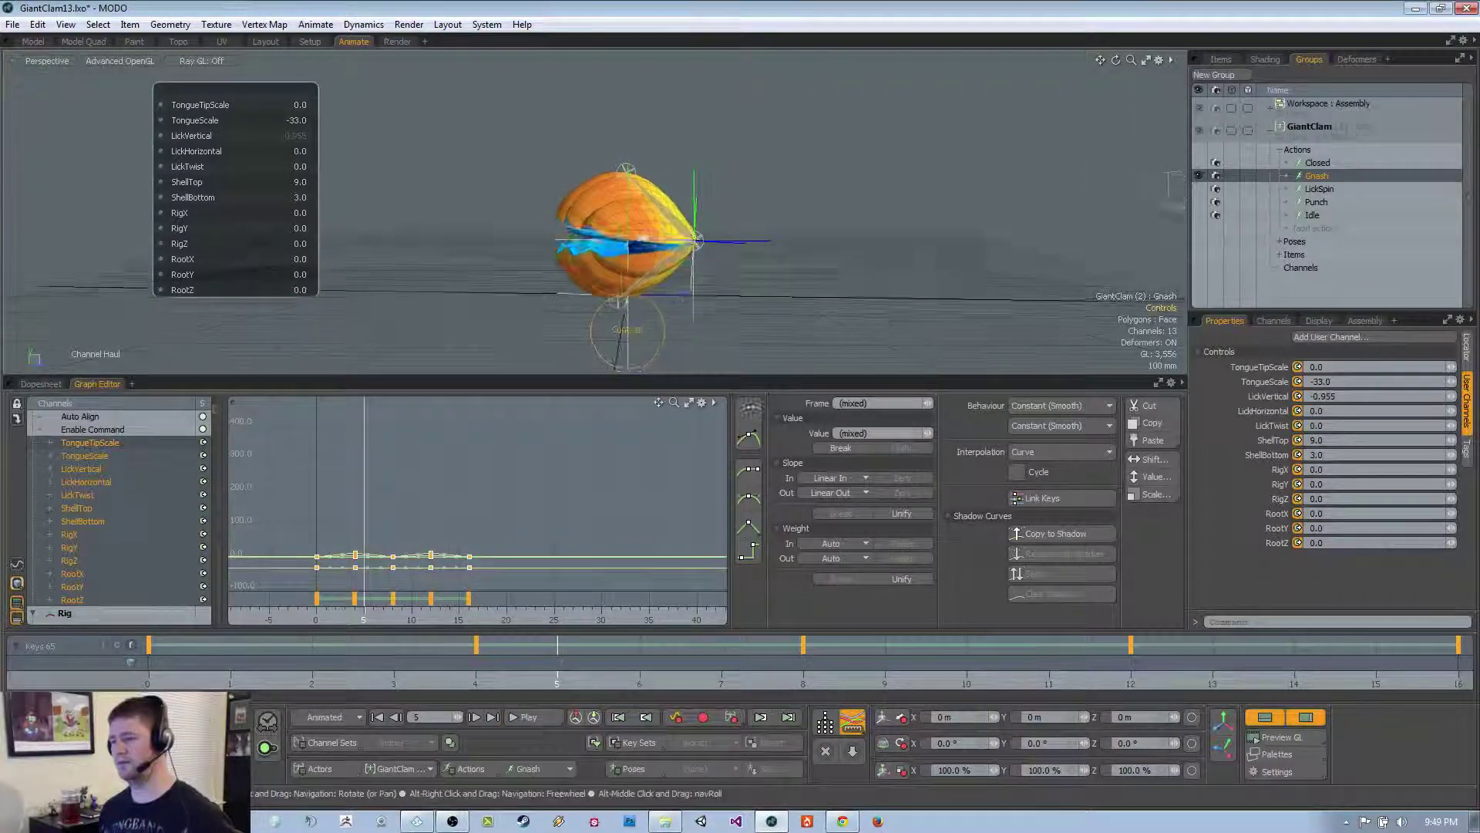
{"action": "left_click", "coordinate": [783, 284]}
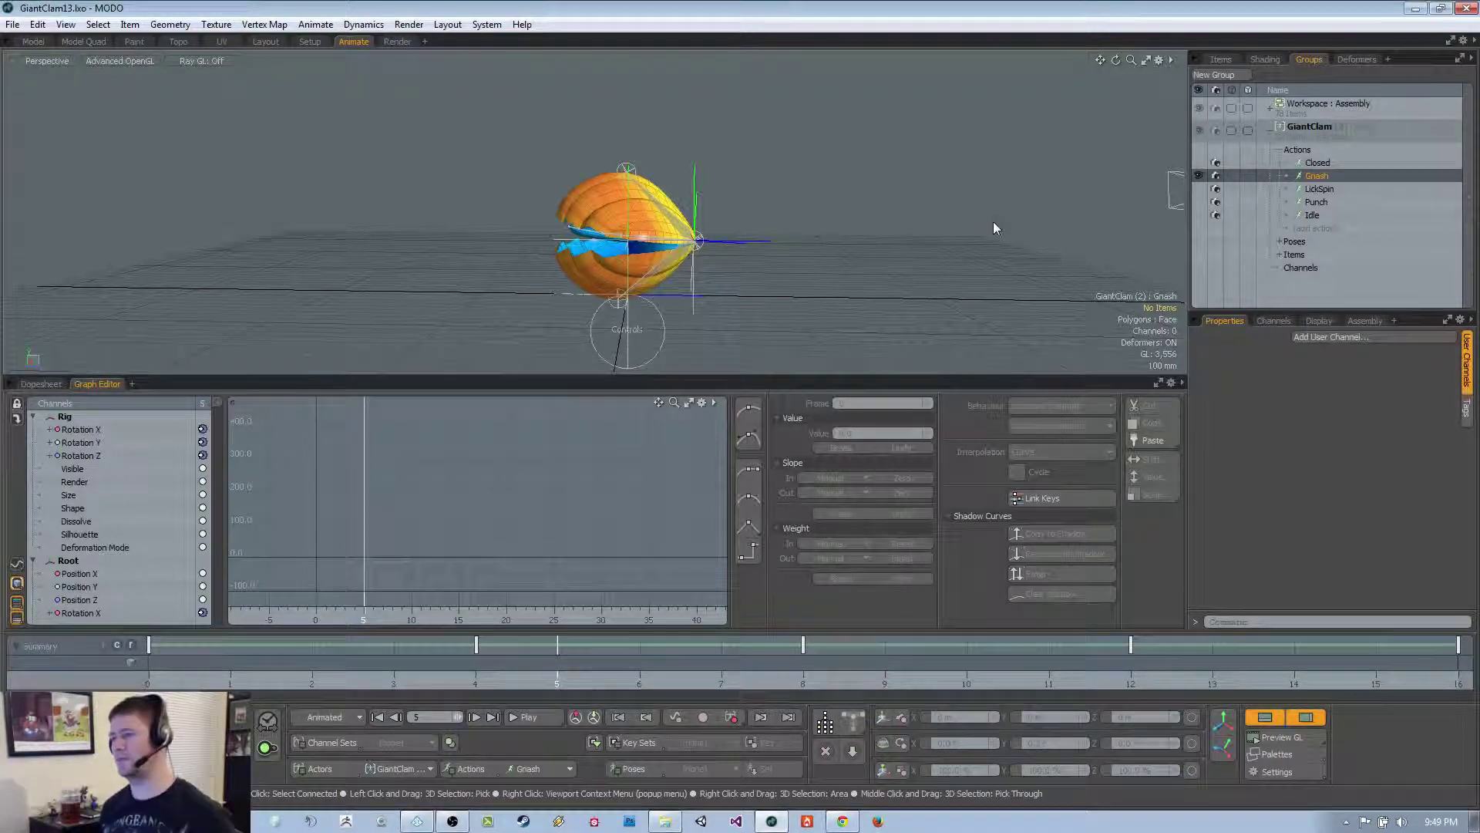
Select the Root item of the rig, activate the Move tool and switch the viewport to the Left view
{"action": "left_click_drag", "start_coordinate": [993, 221], "coordinate": [807, 246], "text": "alt"}
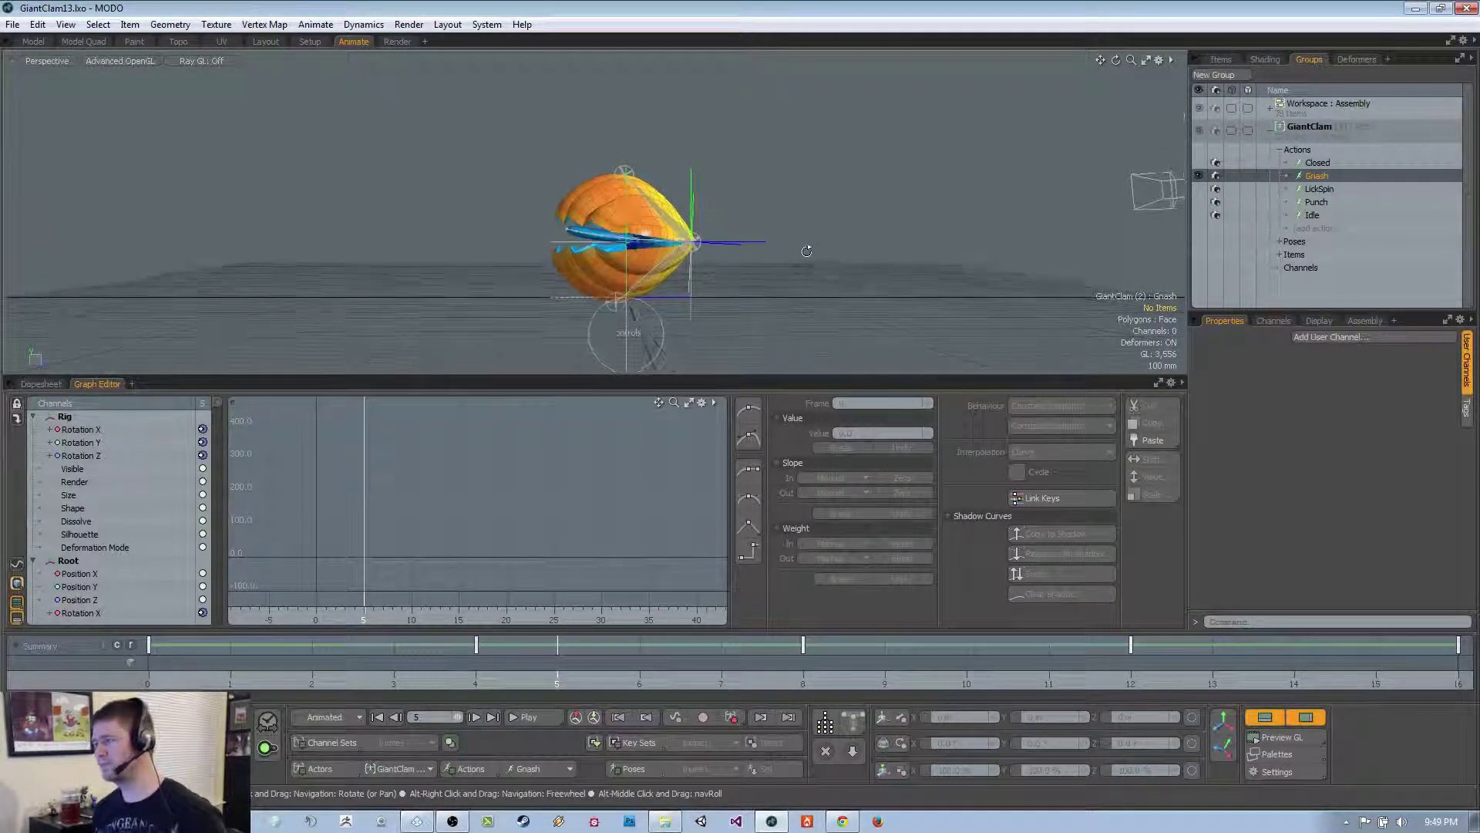
{"action": "left_click", "coordinate": [1219, 60]}
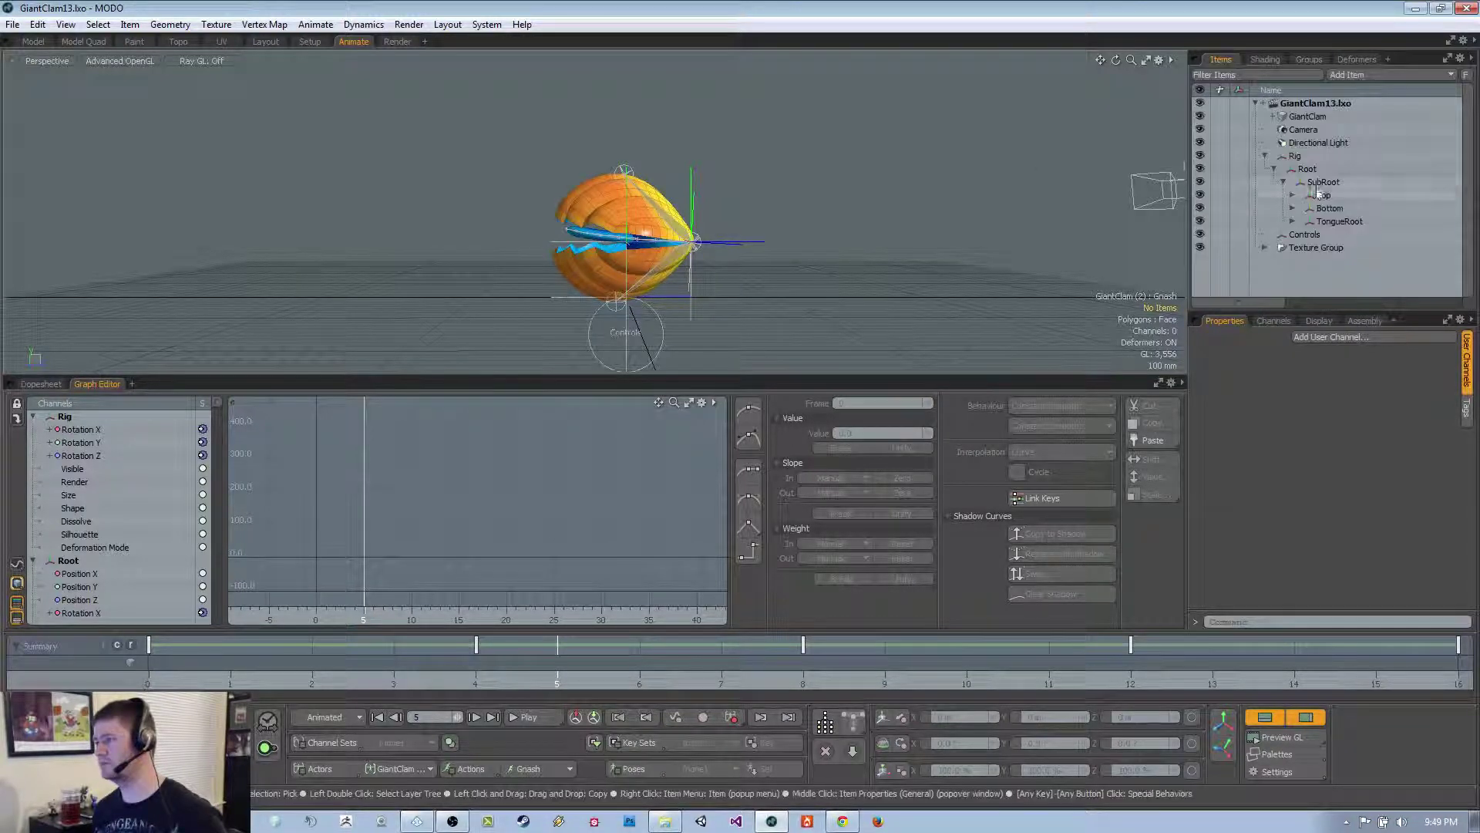
{"action": "left_click", "coordinate": [1307, 169]}
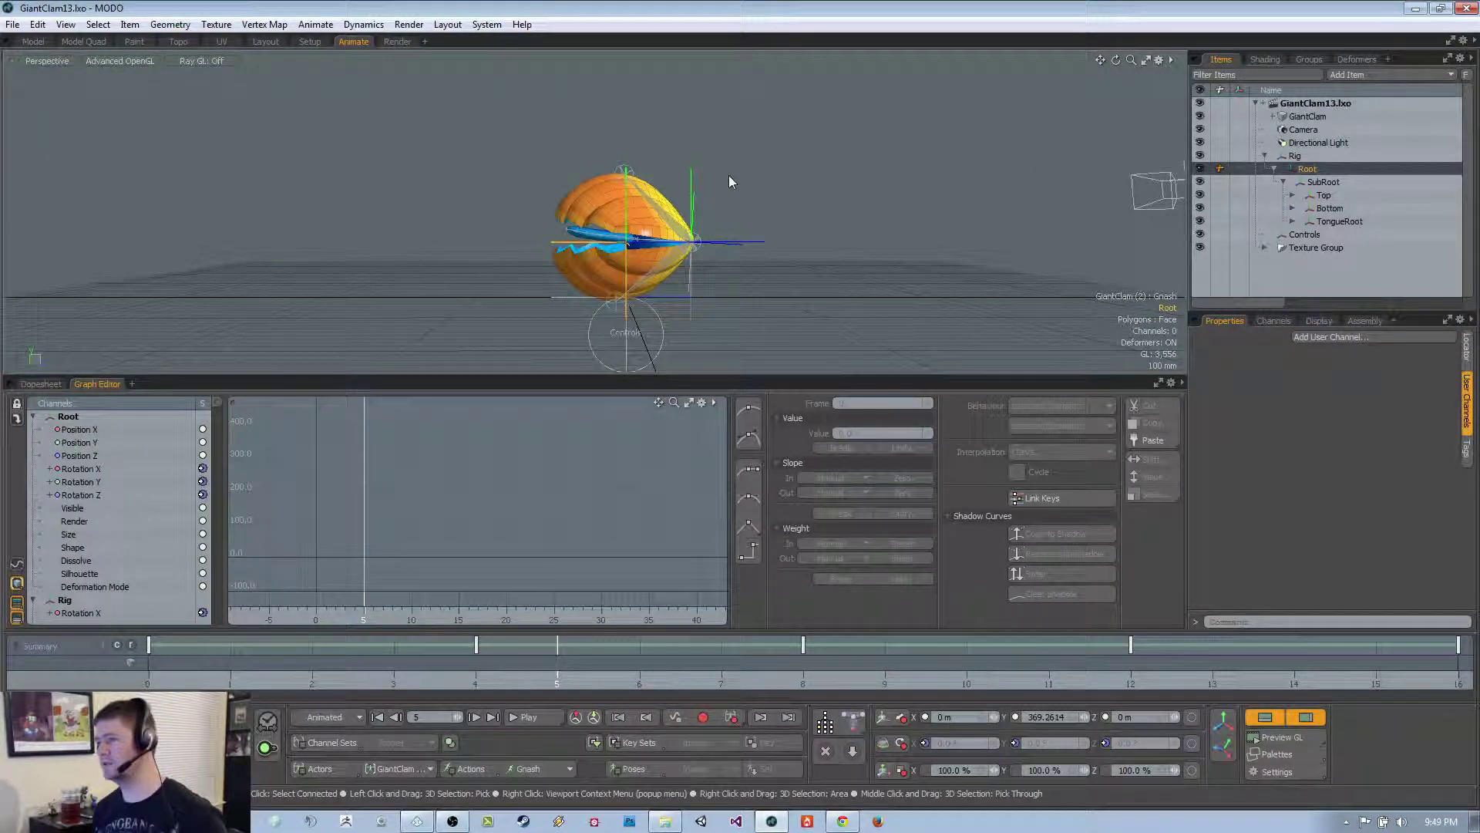
{"action": "key", "text": "w"}
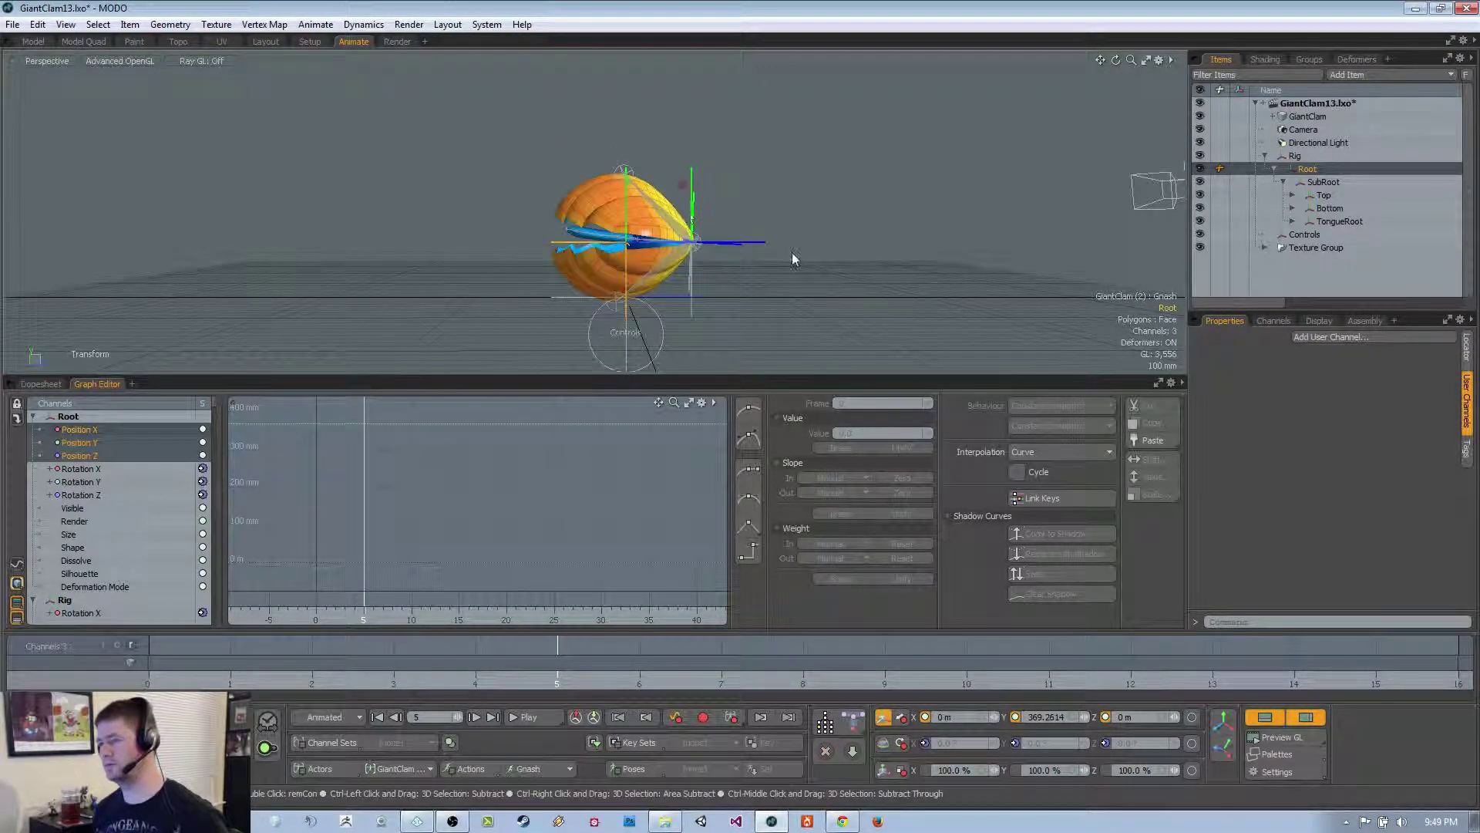
{"action": "key", "text": "ctrl+space"}
{"action": "left_click", "coordinate": [708, 256]}
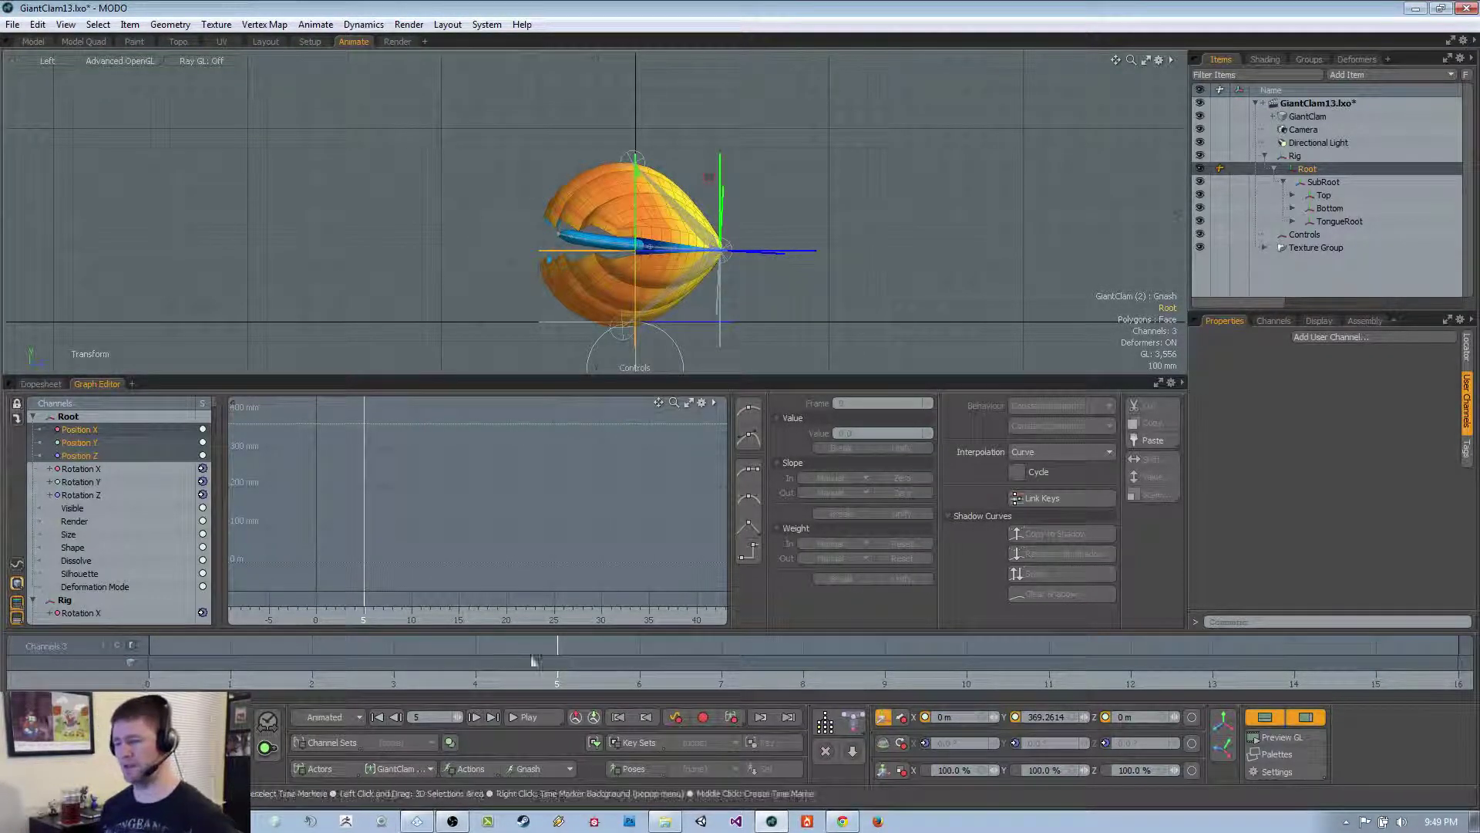
{"action": "scroll", "coordinate": [671, 320], "scroll_direction": "down", "scroll_amount": 2}
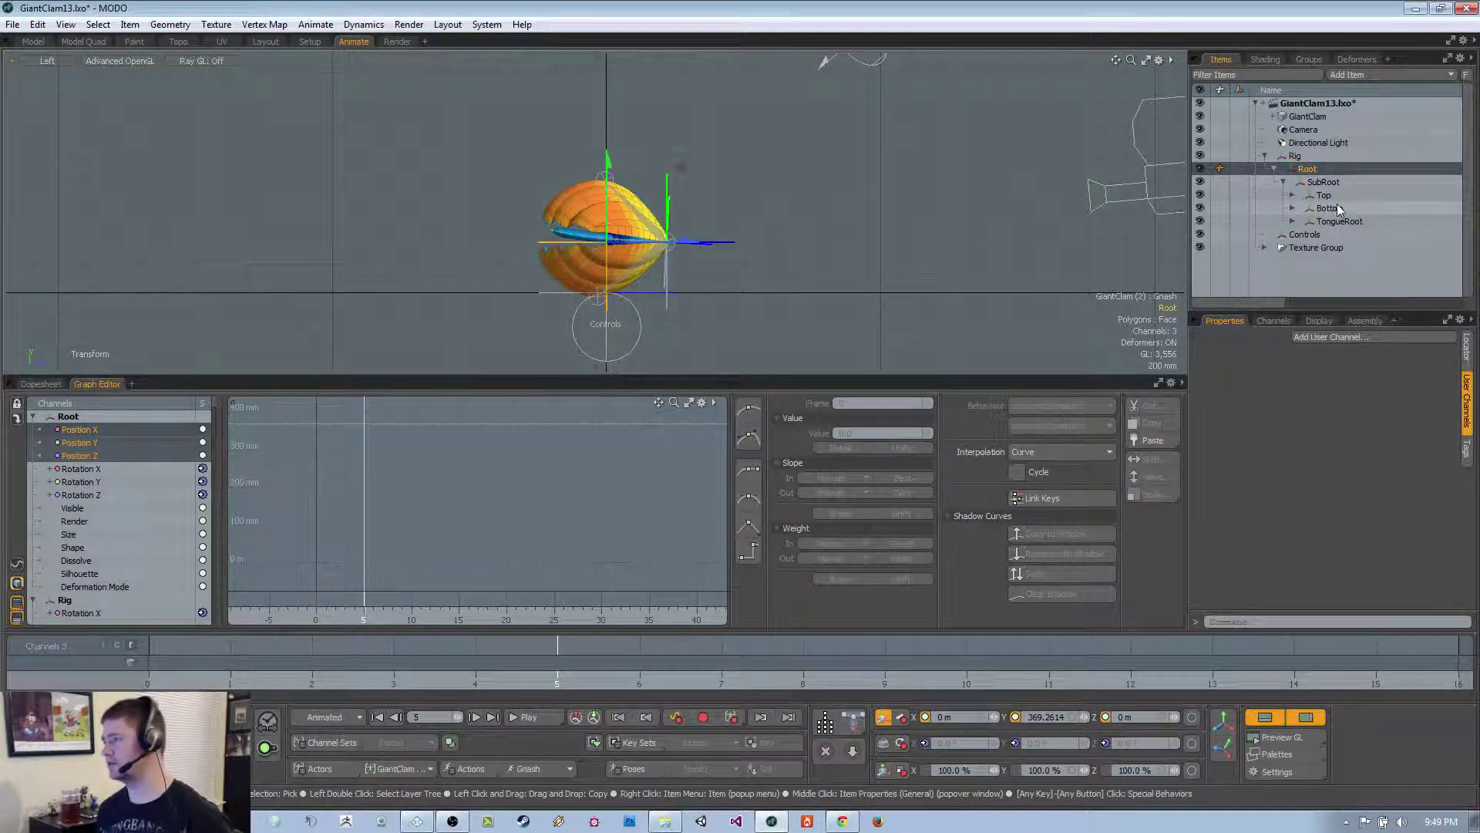
Duplicate the Closed action and rename the copy Walk
{"action": "left_click", "coordinate": [1309, 59]}
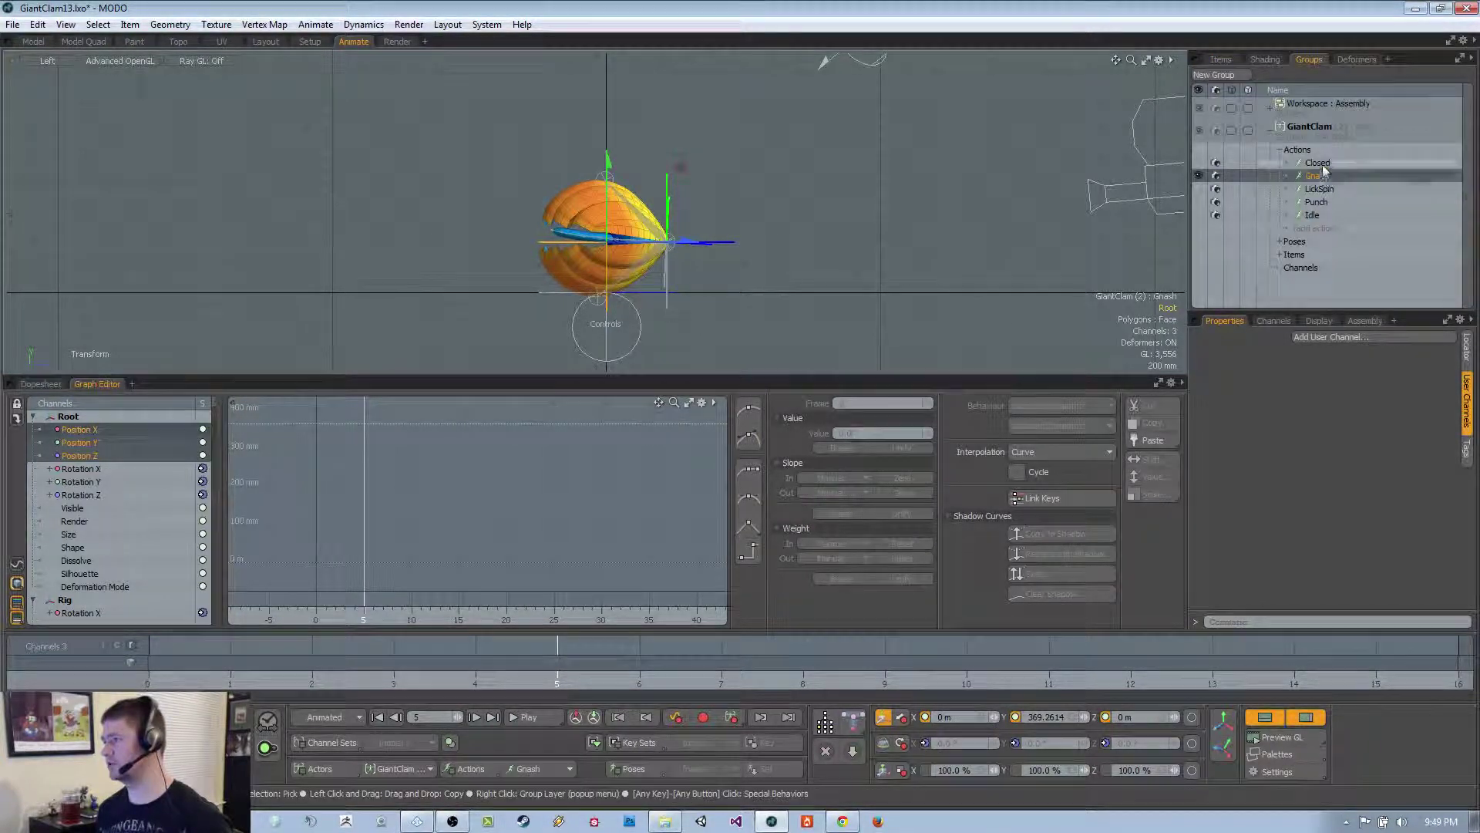
{"action": "left_click", "coordinate": [1319, 162]}
{"action": "right_click", "coordinate": [1324, 165]}
{"action": "left_click", "coordinate": [1321, 187]}
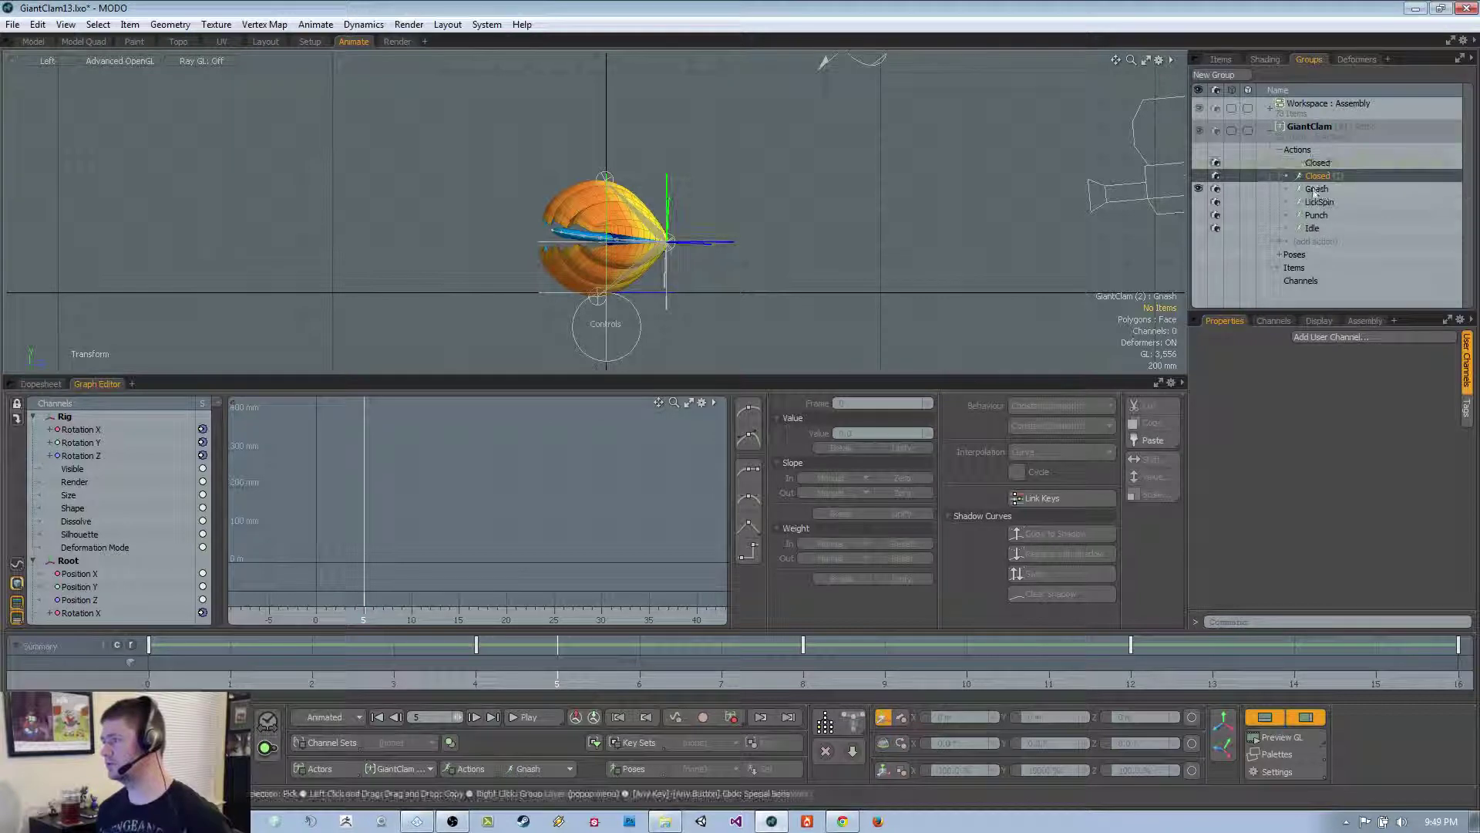
{"action": "right_click", "coordinate": [1317, 176]}
{"action": "left_click", "coordinate": [1318, 178]}
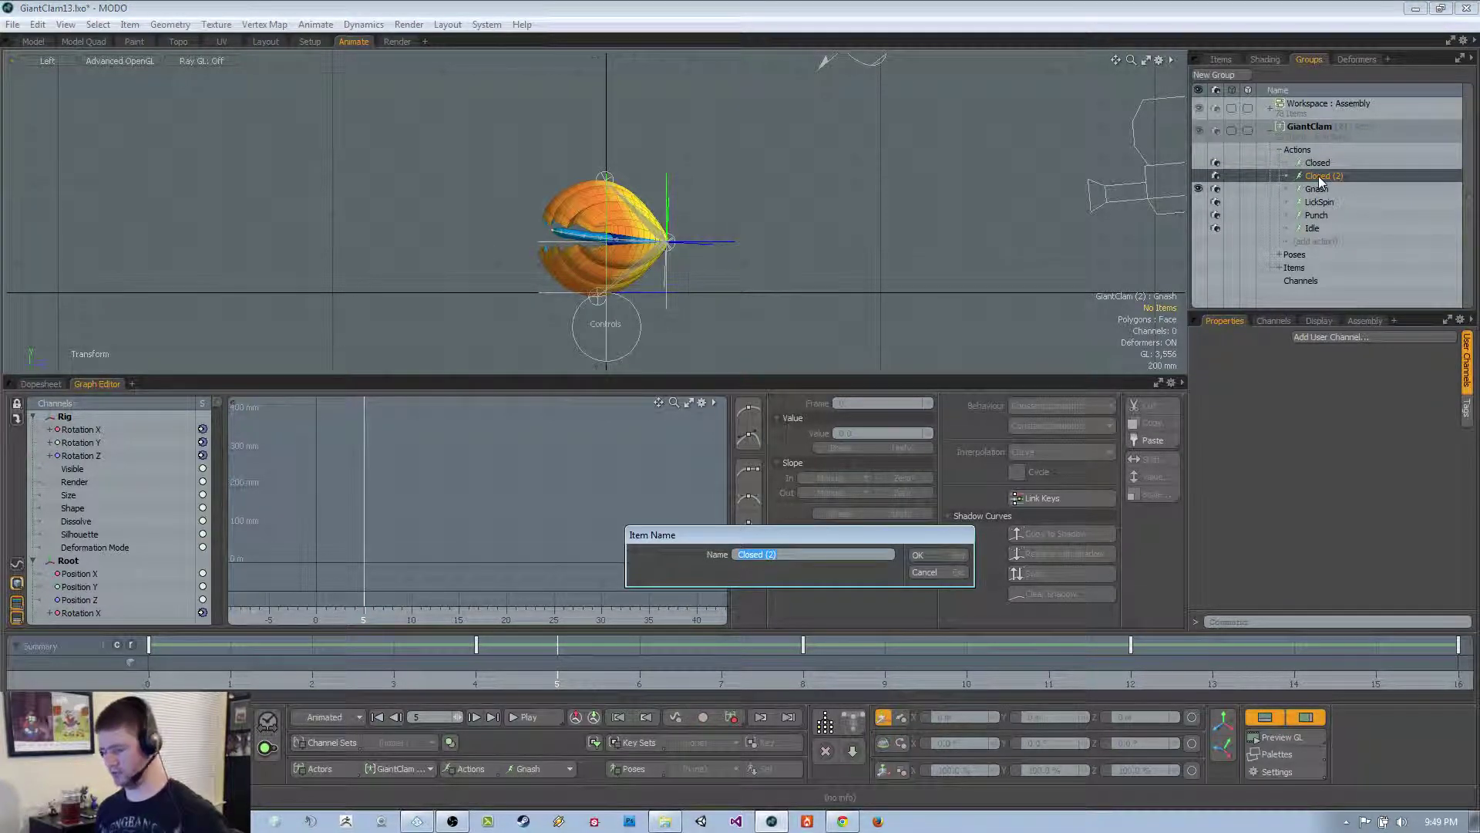
{"action": "key", "text": "Return"}
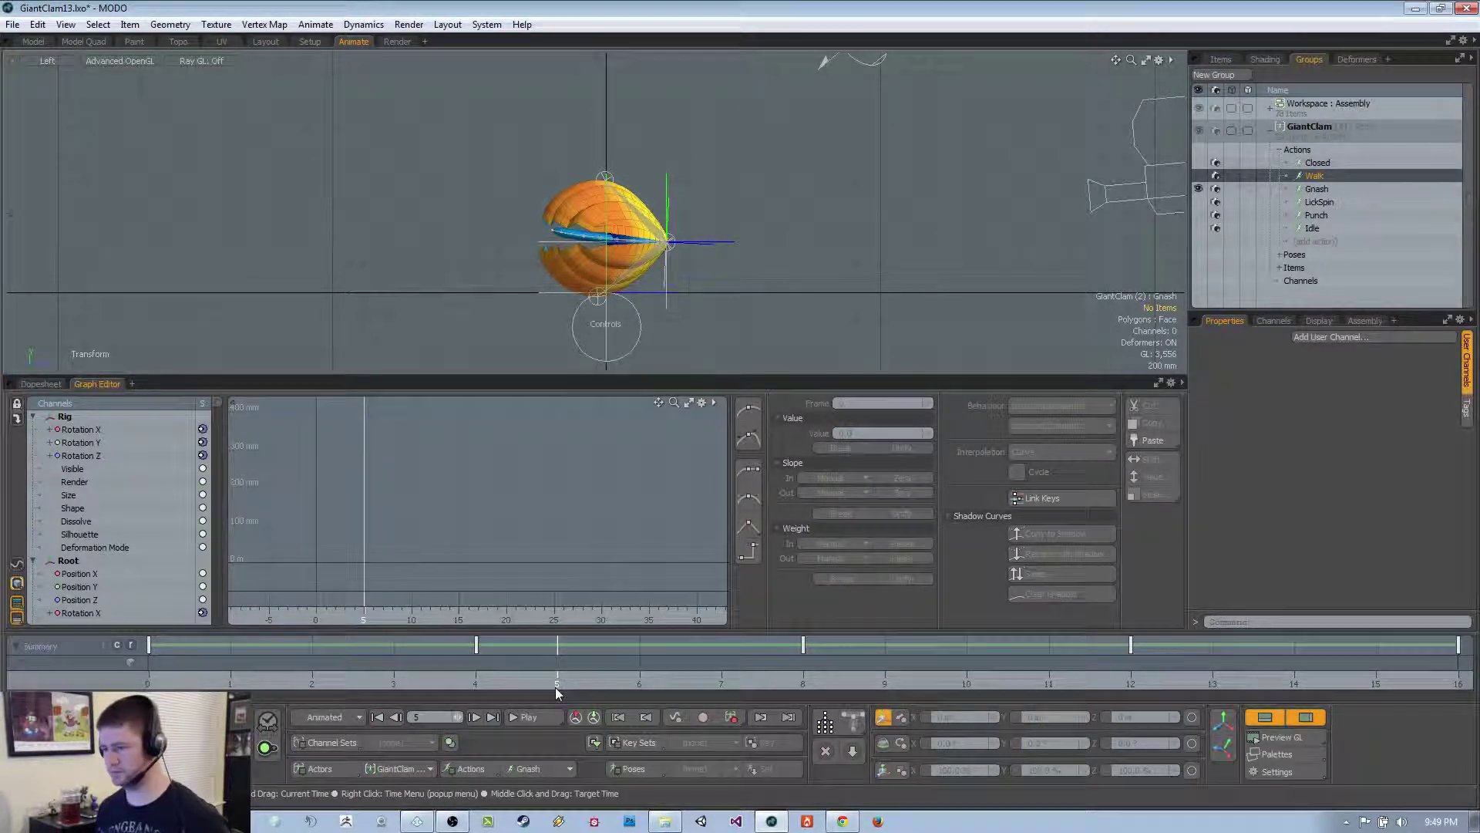
Make Walk the current action and review the Controls rig's keys from frame 0 to 4
{"action": "left_click", "coordinate": [539, 769]}
{"action": "left_click", "coordinate": [551, 780]}
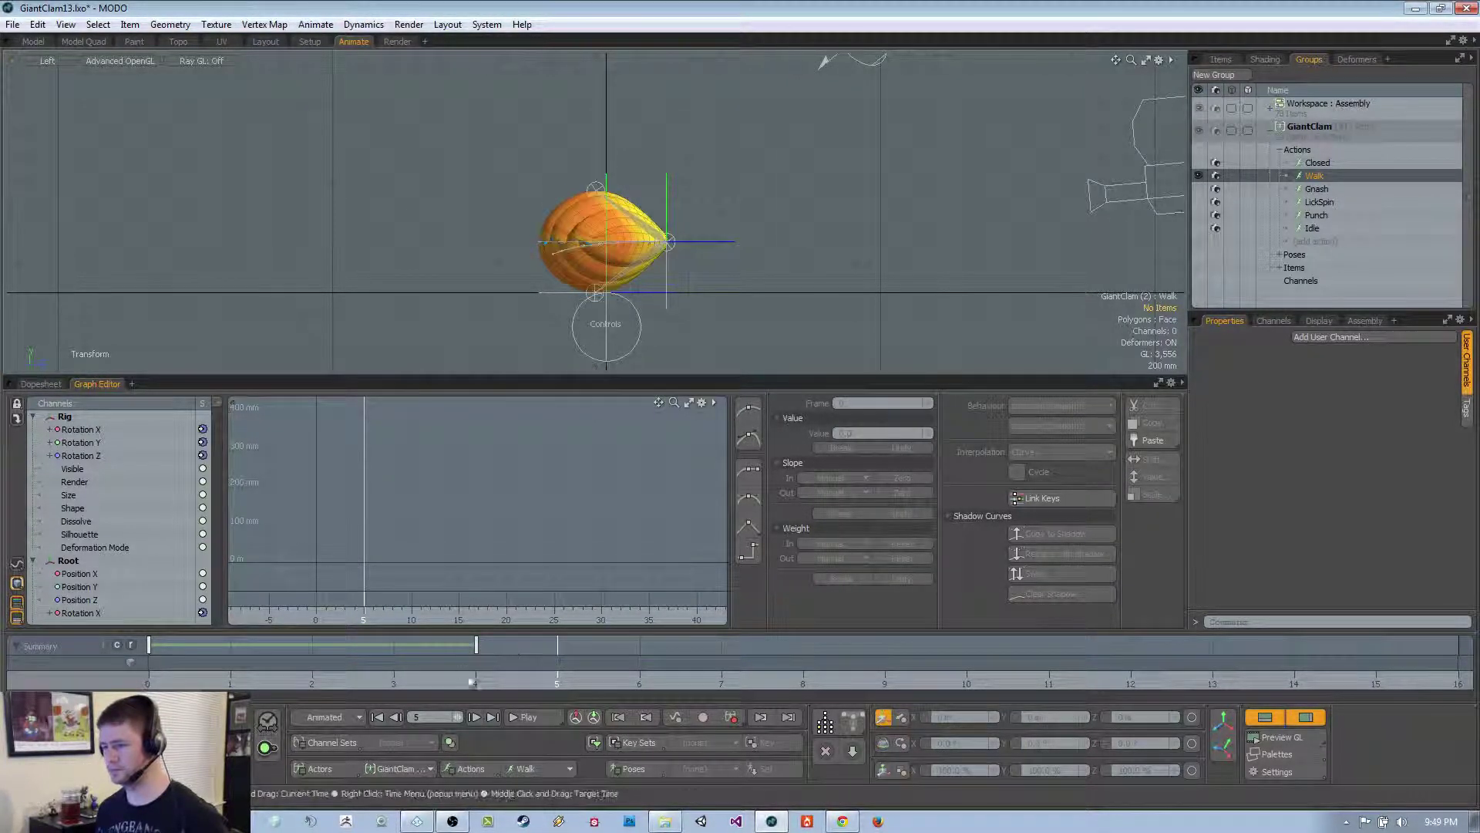
{"action": "left_click_drag", "start_coordinate": [325, 599], "coordinate": [345, 600]}
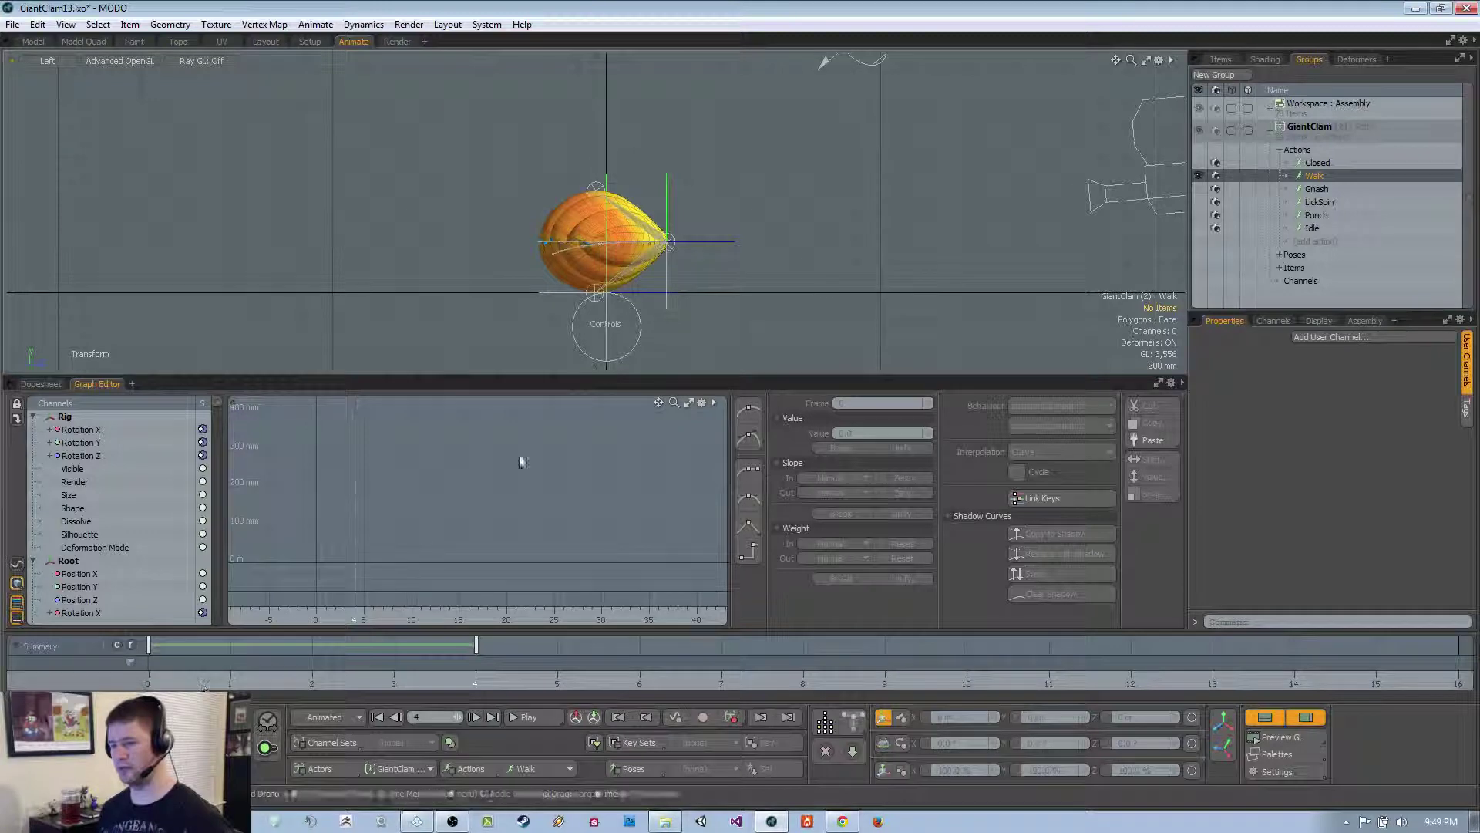
{"action": "left_click", "coordinate": [637, 344]}
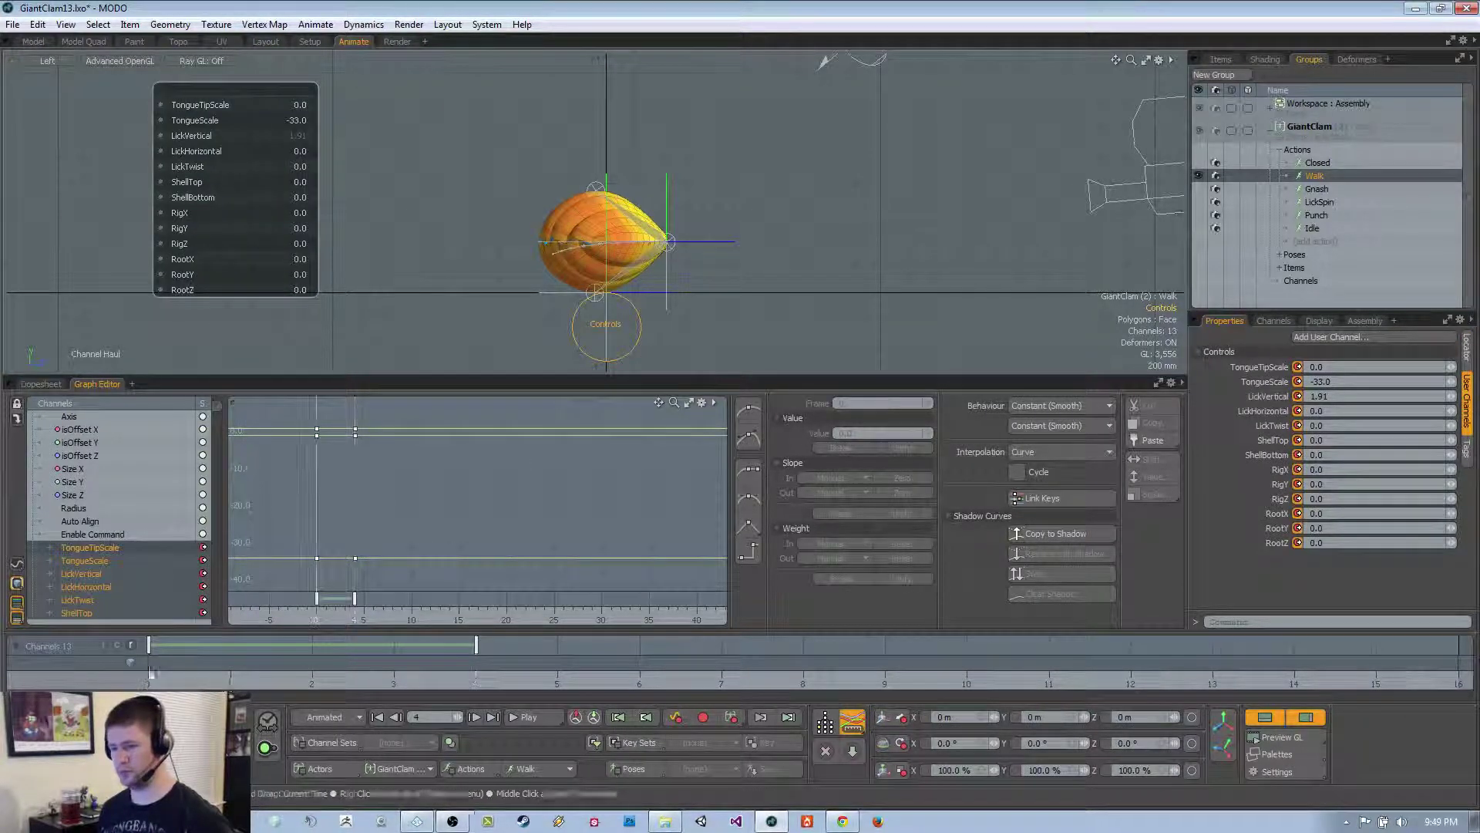
{"action": "left_click", "coordinate": [524, 717]}
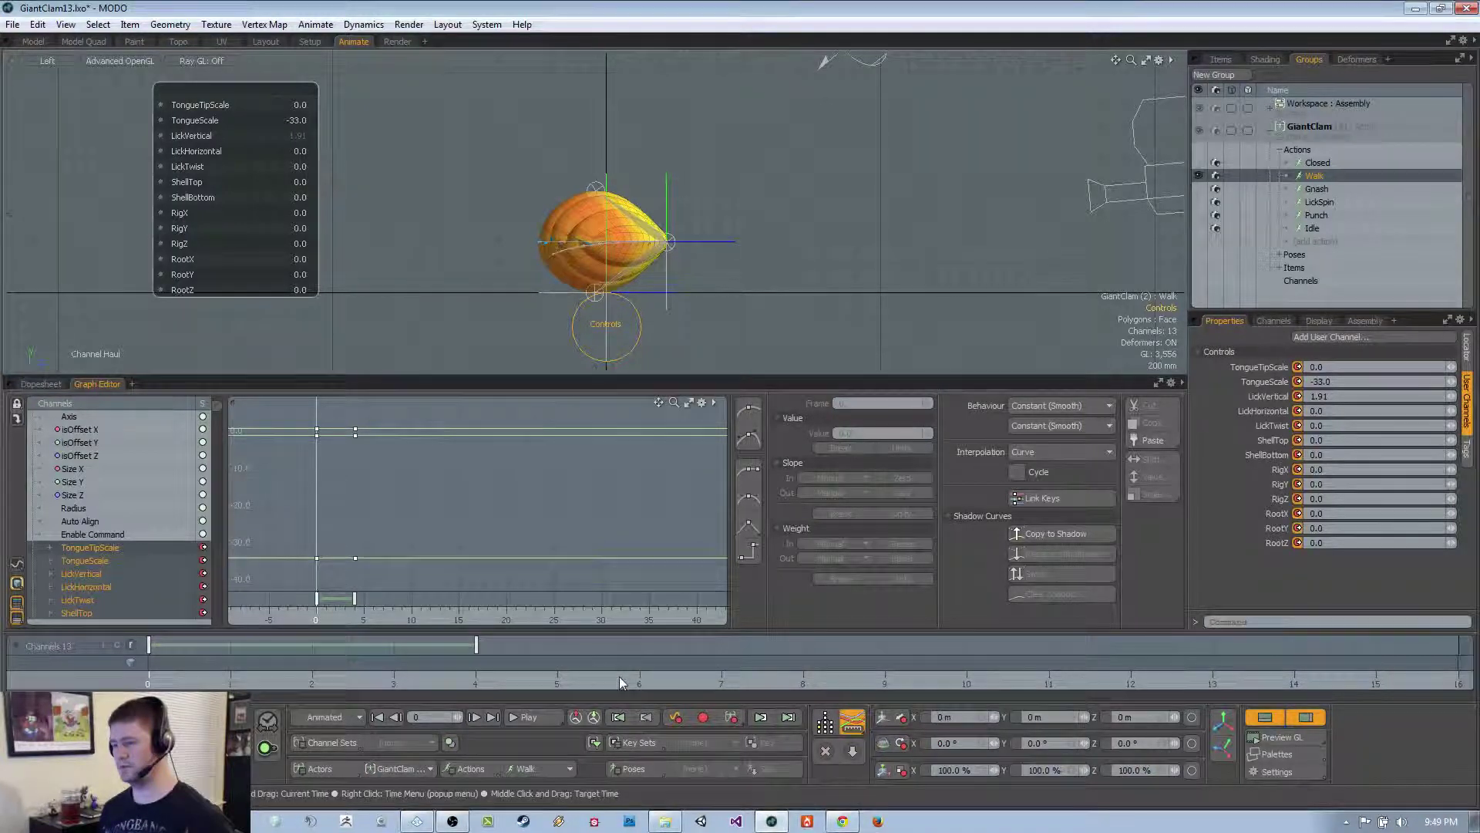
Switch back to the Gnash action and play it to compare its motion
{"action": "left_click", "coordinate": [570, 768]}
{"action": "left_click", "coordinate": [540, 741]}
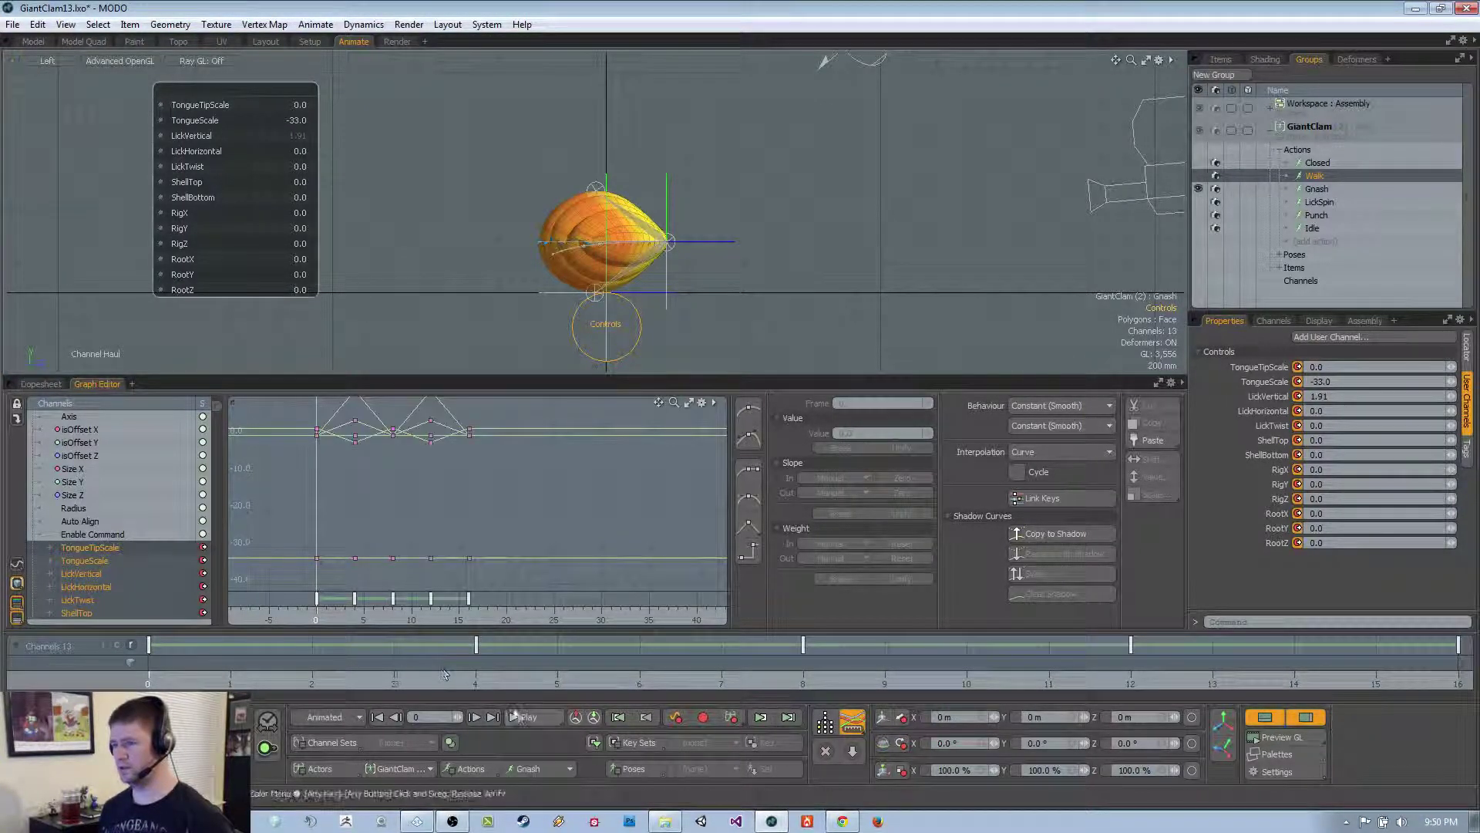
{"action": "left_click", "coordinate": [524, 717]}
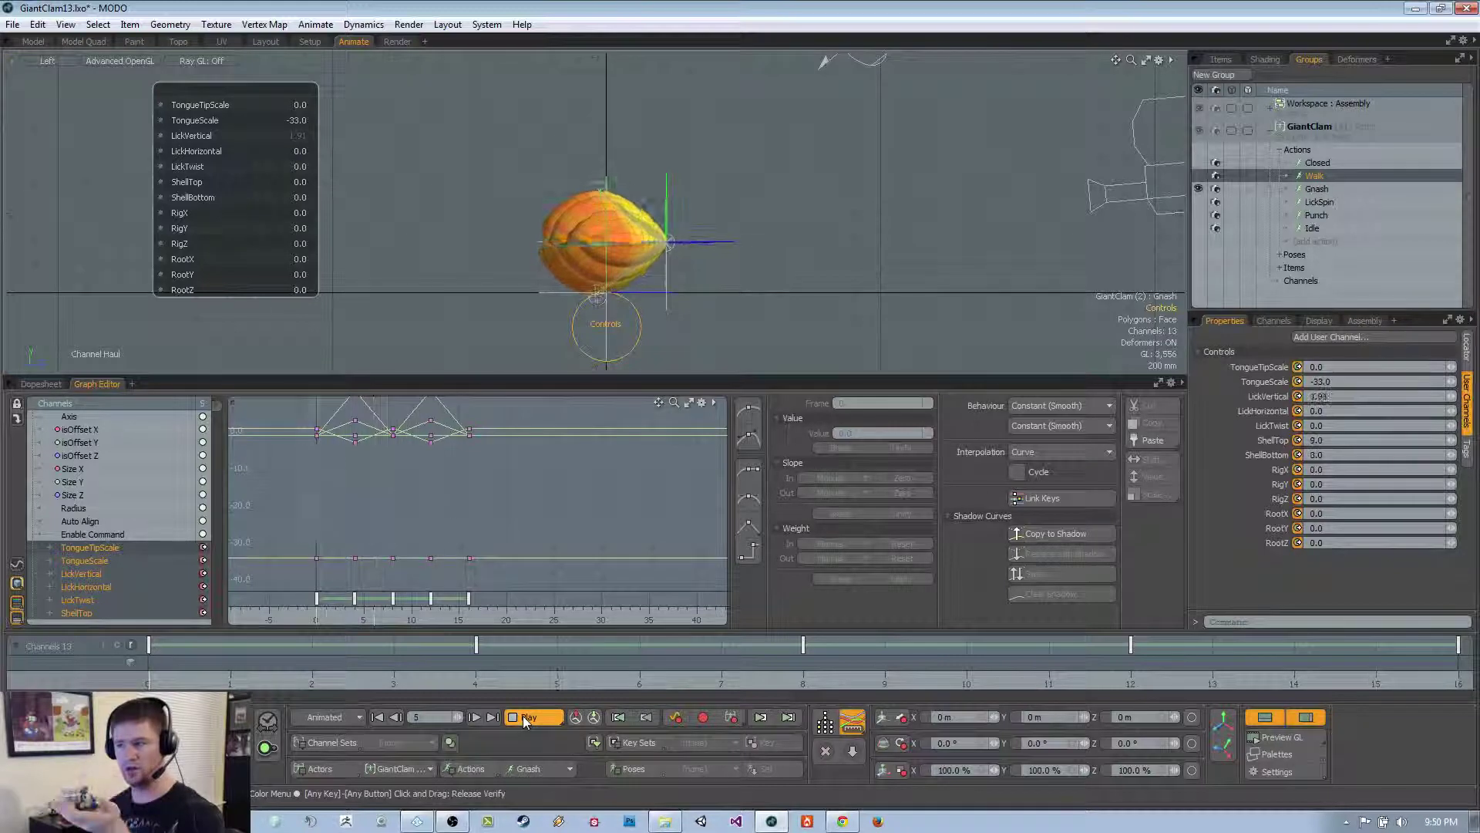
{"action": "left_click", "coordinate": [522, 715]}
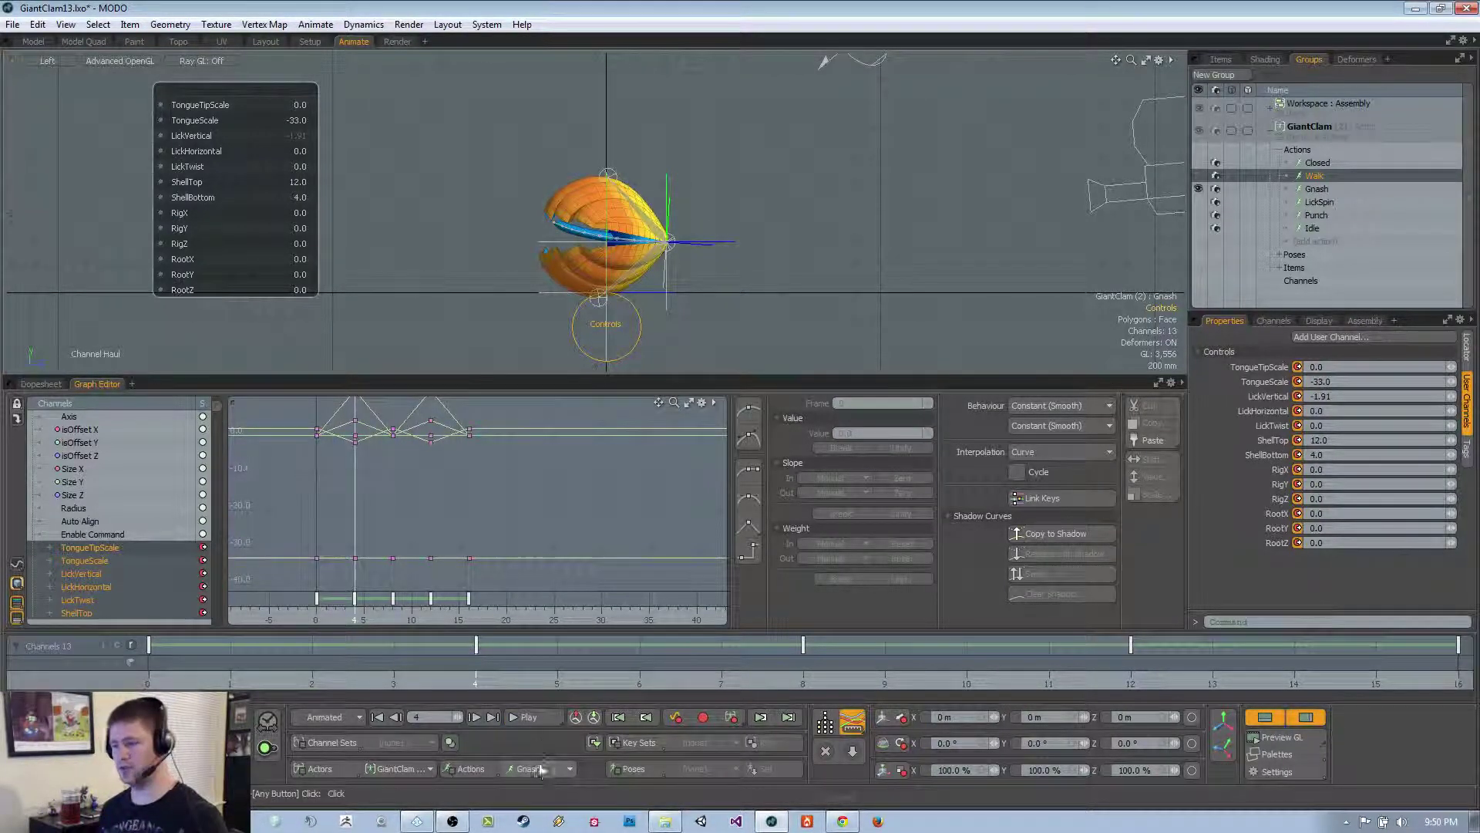
Deselect the Controls rig and delete the Walk action that was copied from Closed
{"action": "scroll", "coordinate": [716, 255], "scroll_direction": "down", "scroll_amount": 1}
{"action": "left_click", "coordinate": [721, 255]}
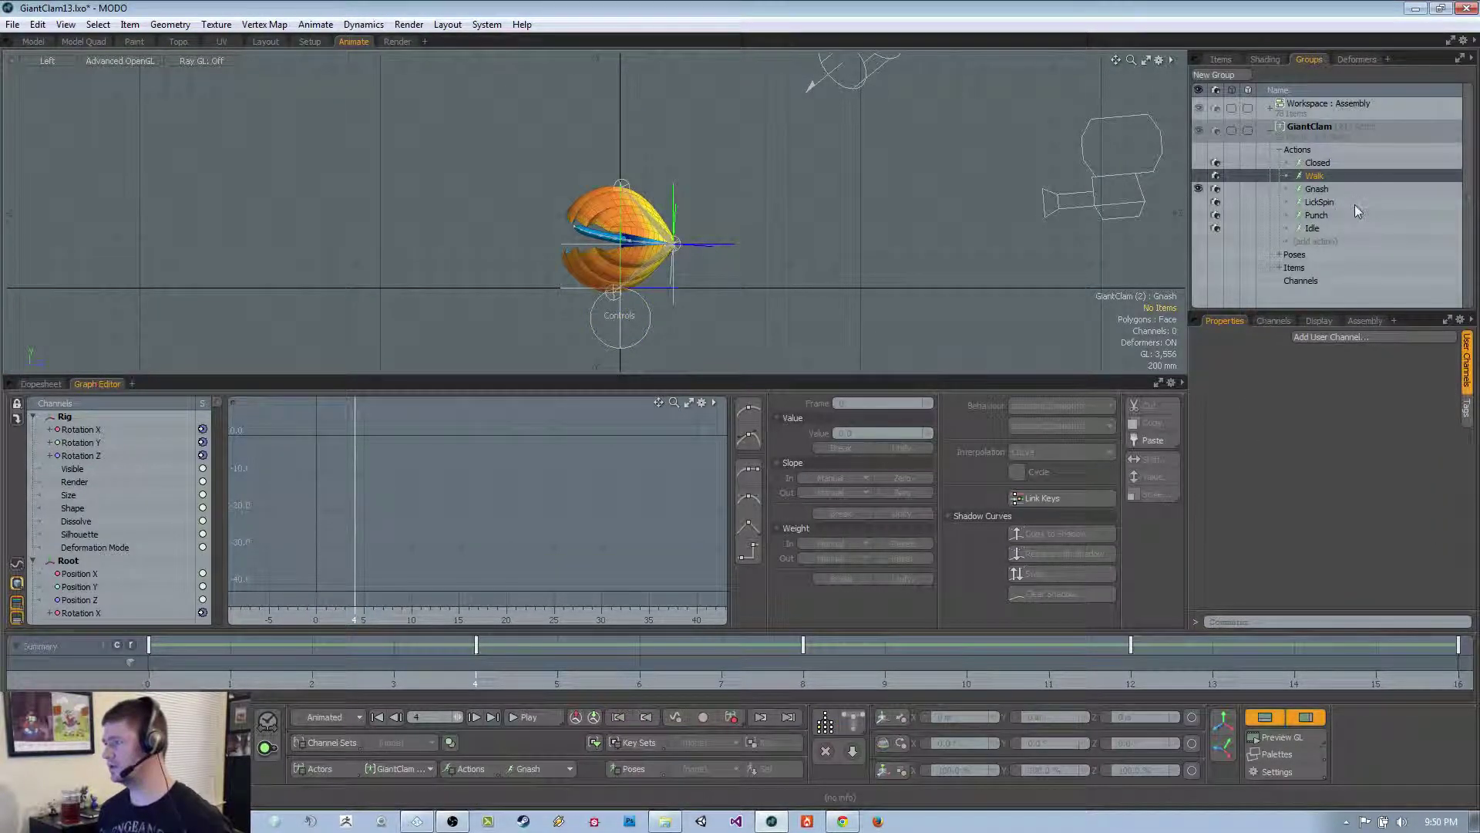
{"action": "key", "text": "Delete"}
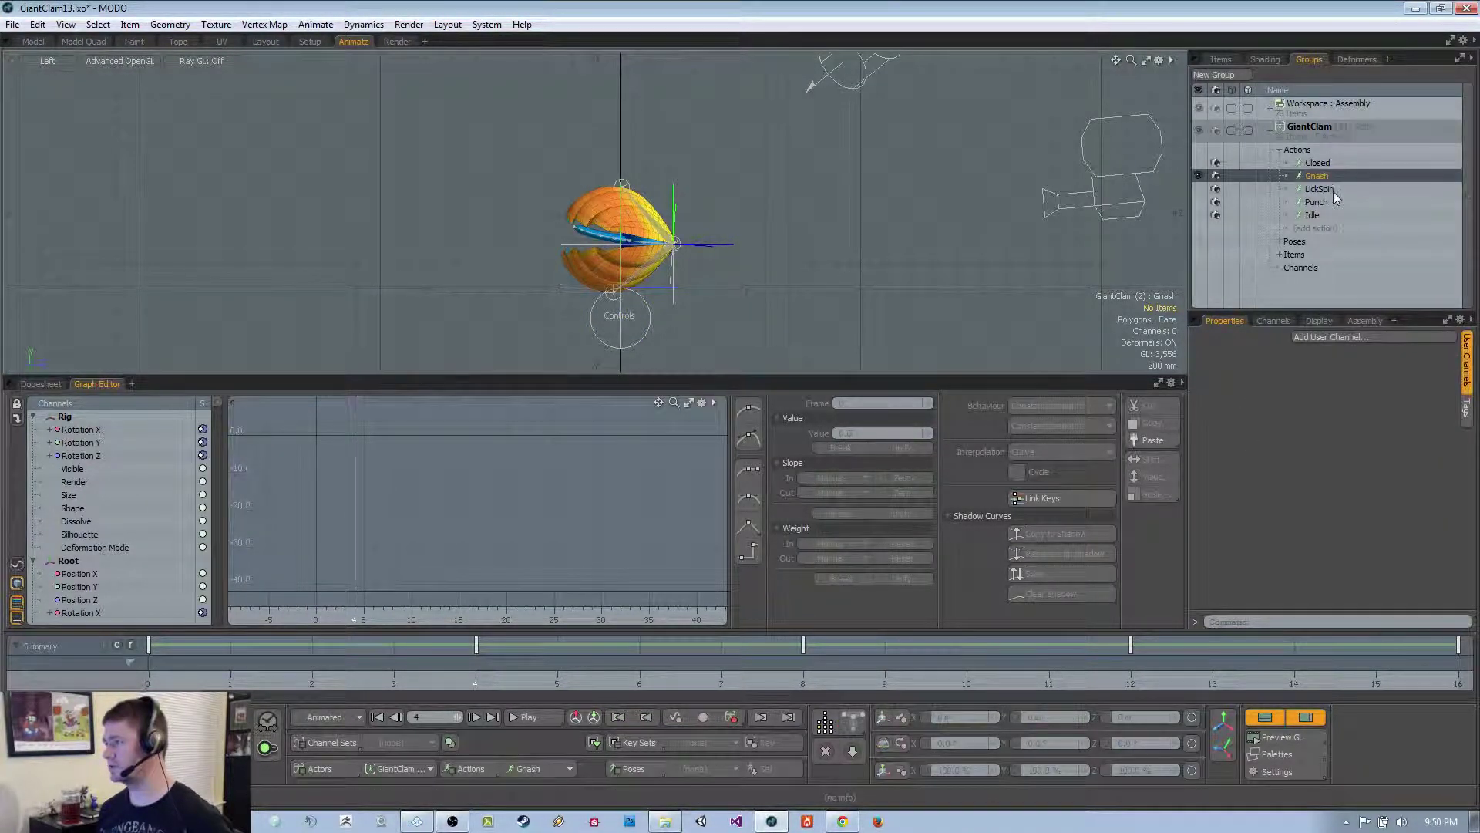
Duplicate the Gnash action and rename the copy Walk
{"action": "key", "text": "ctrl+d"}
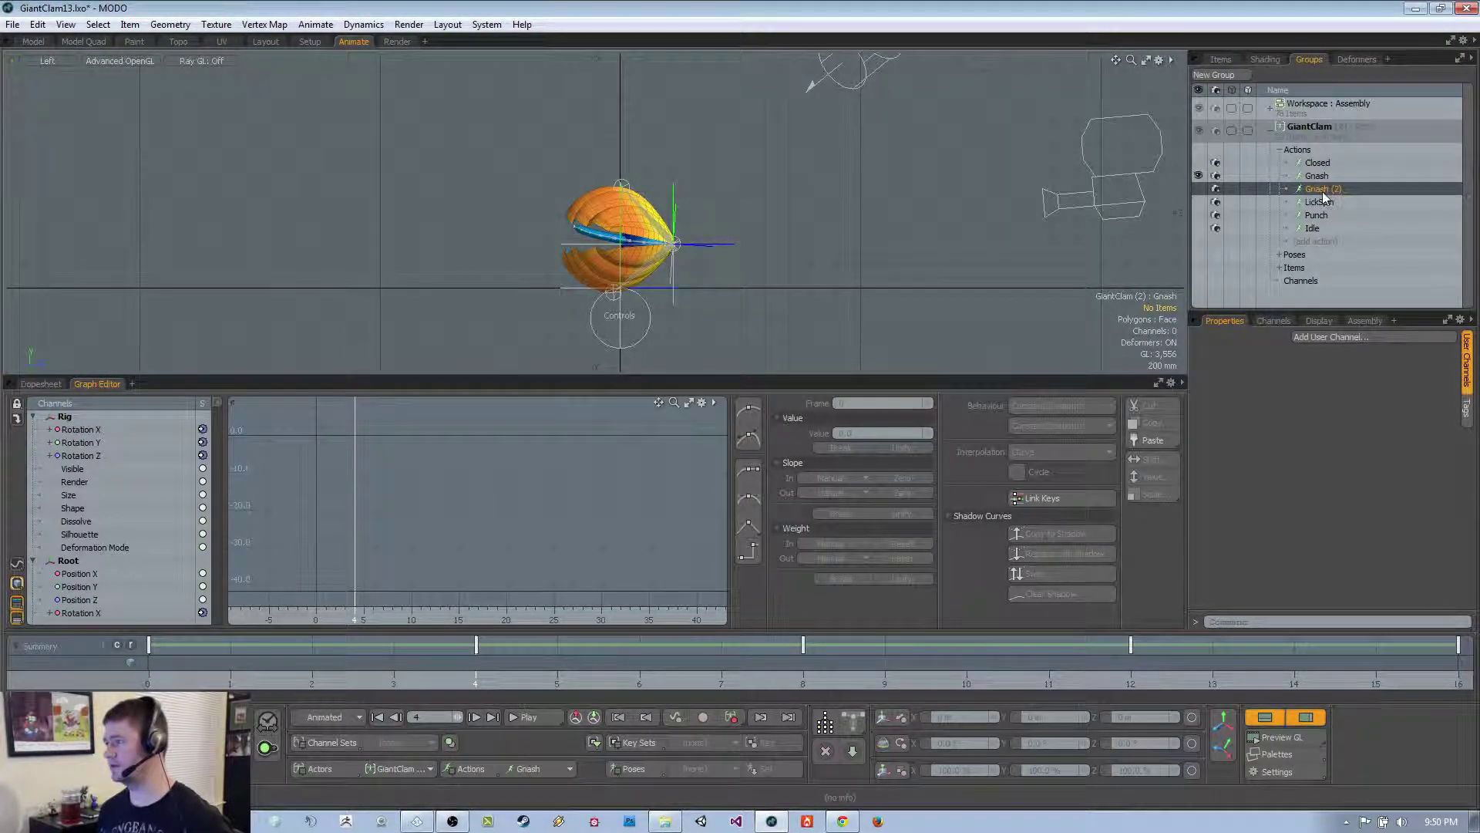
{"action": "double_click", "coordinate": [1321, 191]}
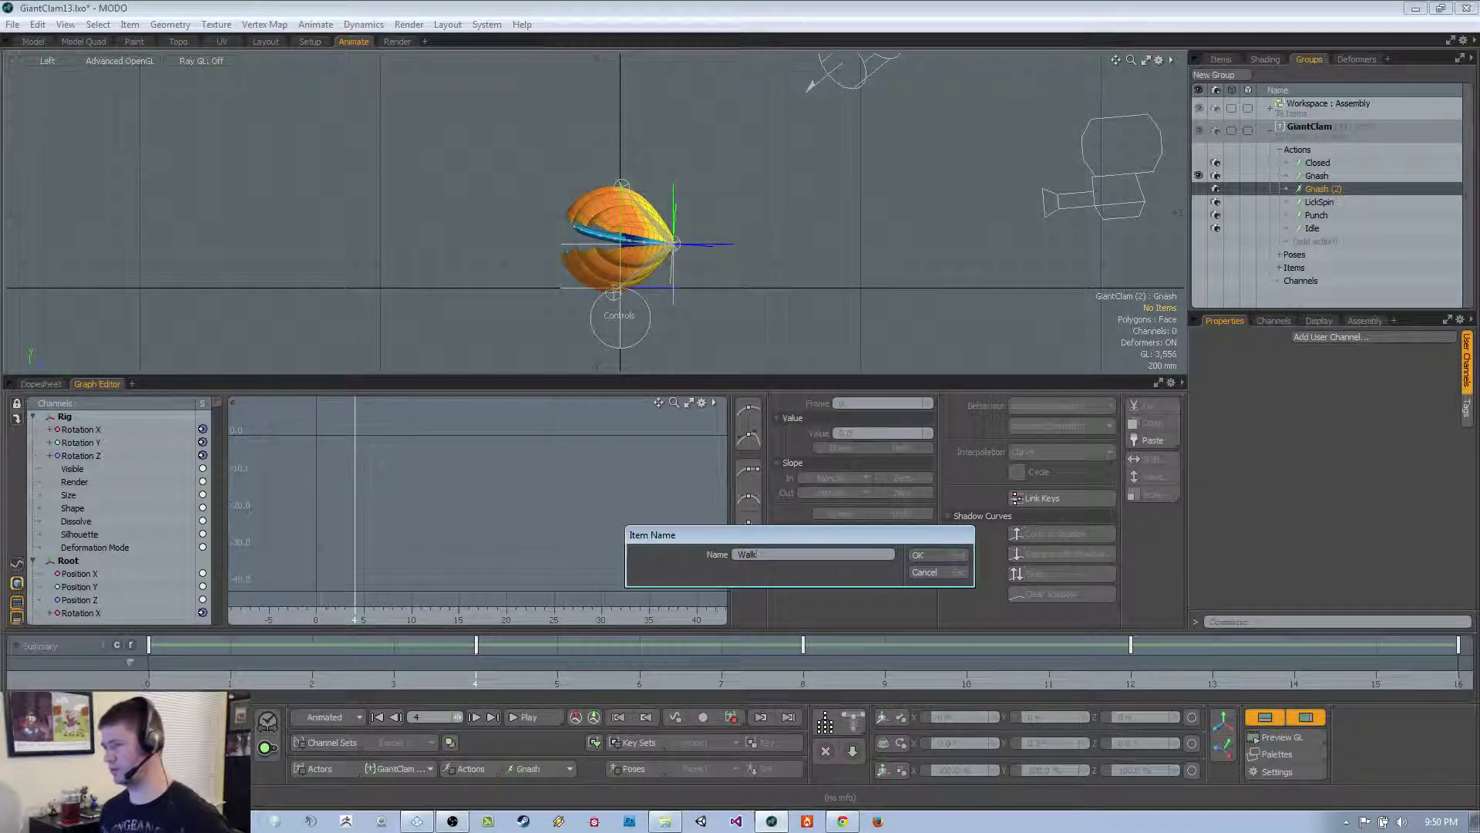
{"action": "key", "text": "Return"}
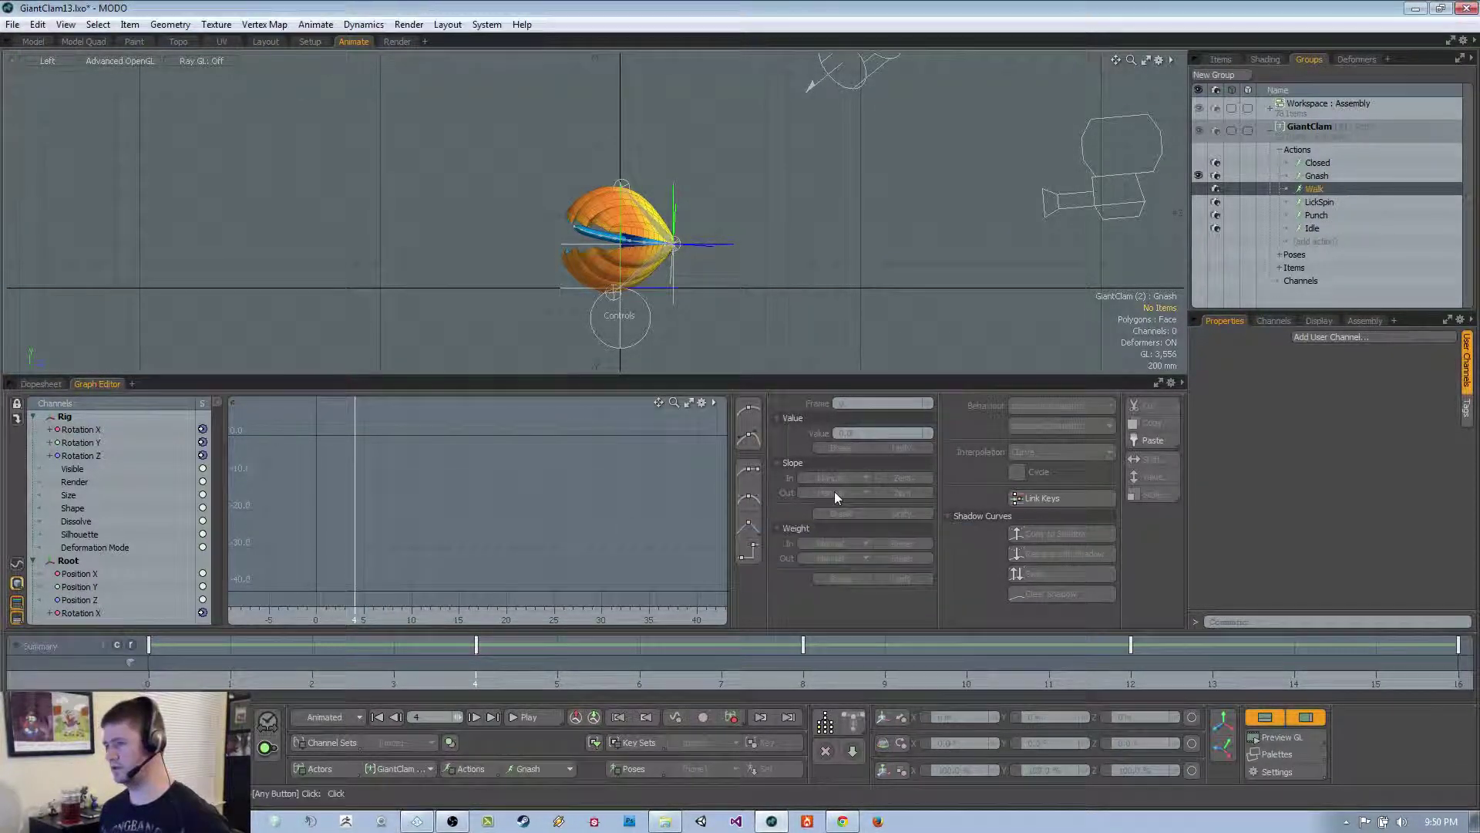
Examine the Controls rig's channel curves in the graph editor around frame 4
{"action": "left_click", "coordinate": [629, 344]}
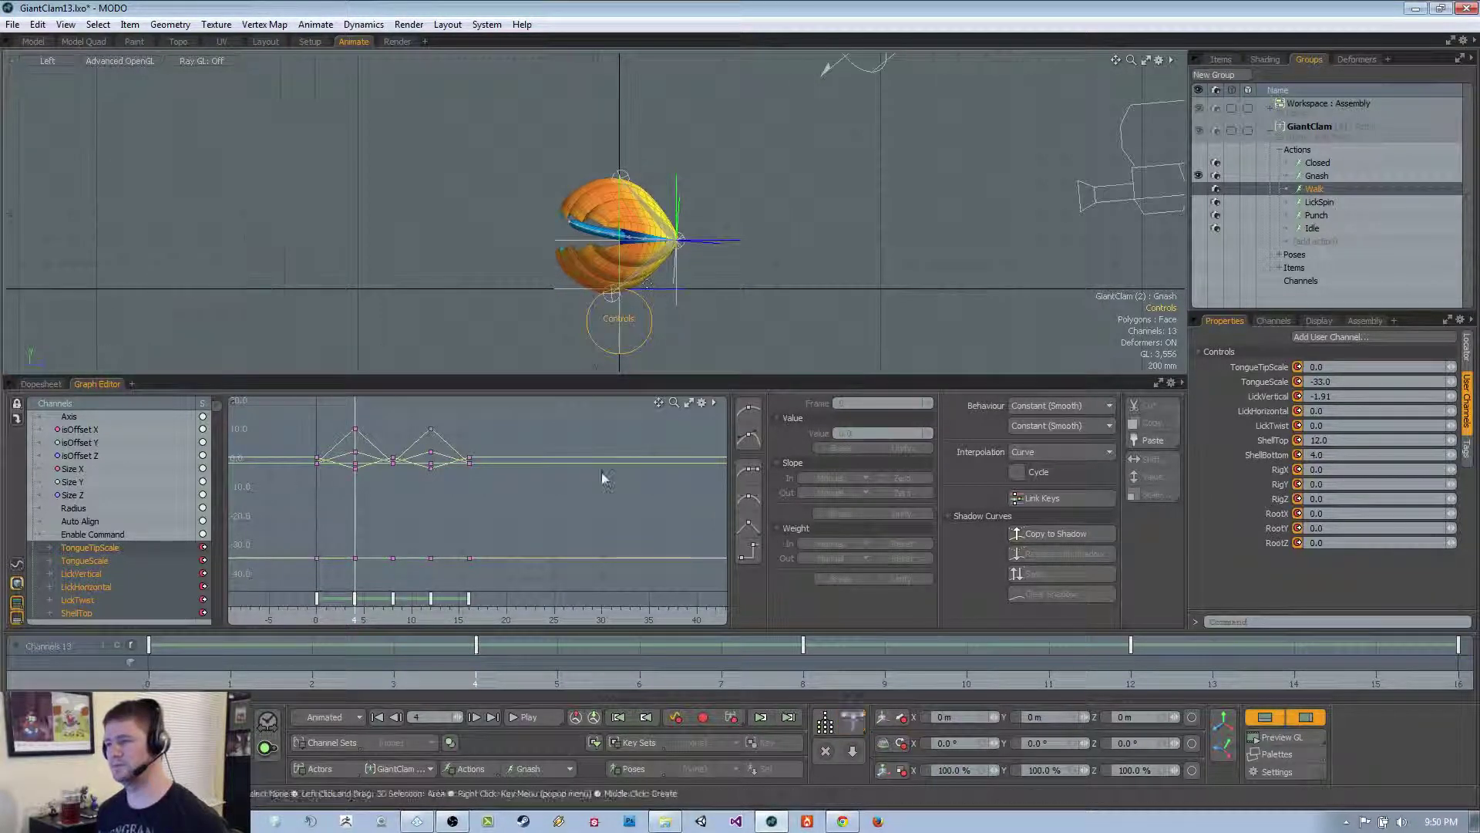
{"action": "left_click", "coordinate": [697, 327]}
{"action": "mouse_move", "coordinate": [466, 680]}
{"action": "left_mouse_down"}
{"action": "mouse_move", "coordinate": [308, 680]}
{"action": "mouse_move", "coordinate": [474, 680]}
{"action": "left_mouse_up"}
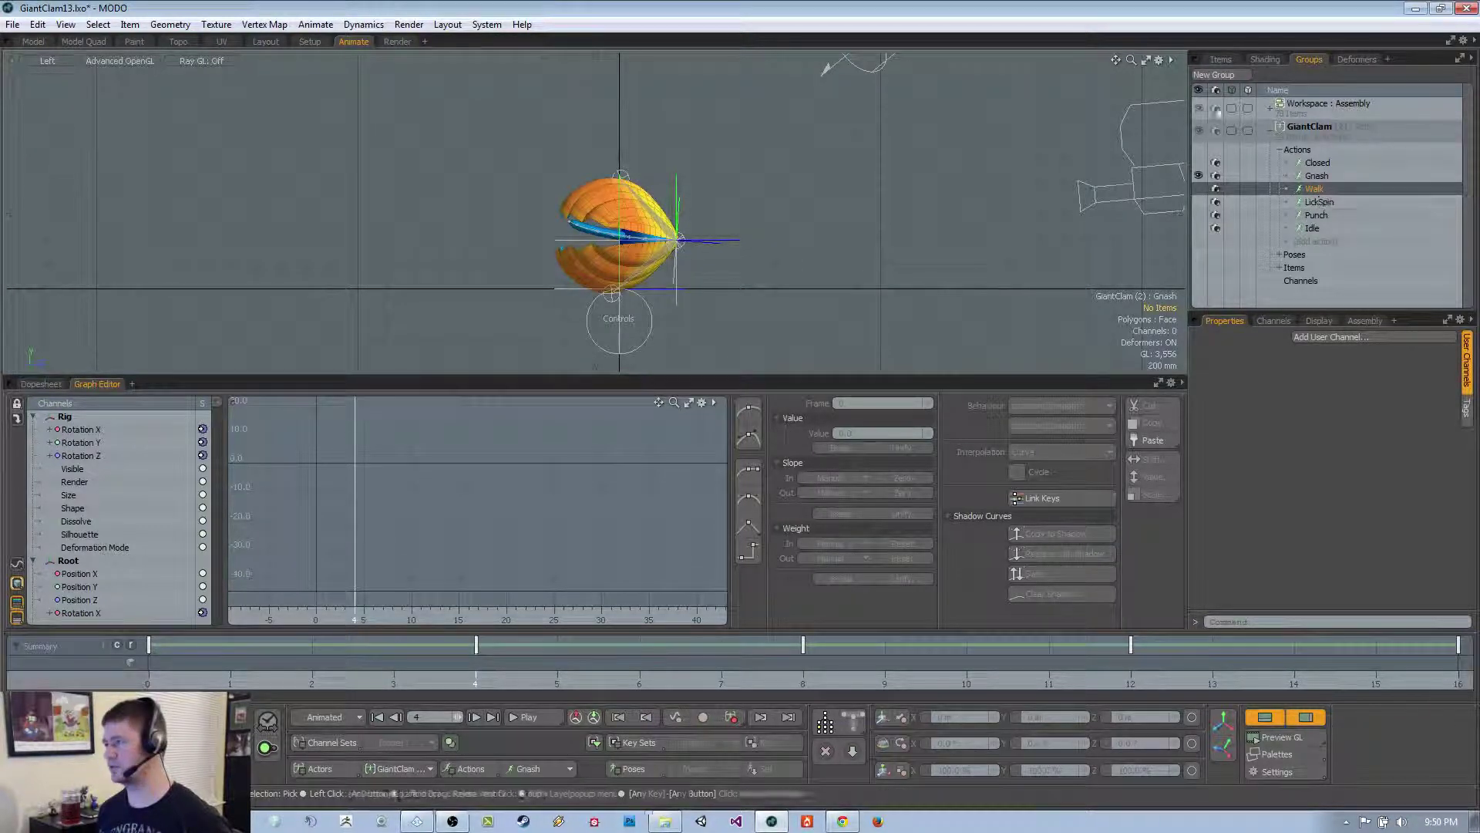
Key the Root's position at frames 0, 4, 8, 12 and 16, and return to frame 4
{"action": "left_click", "coordinate": [1229, 60]}
{"action": "left_click", "coordinate": [1324, 171]}
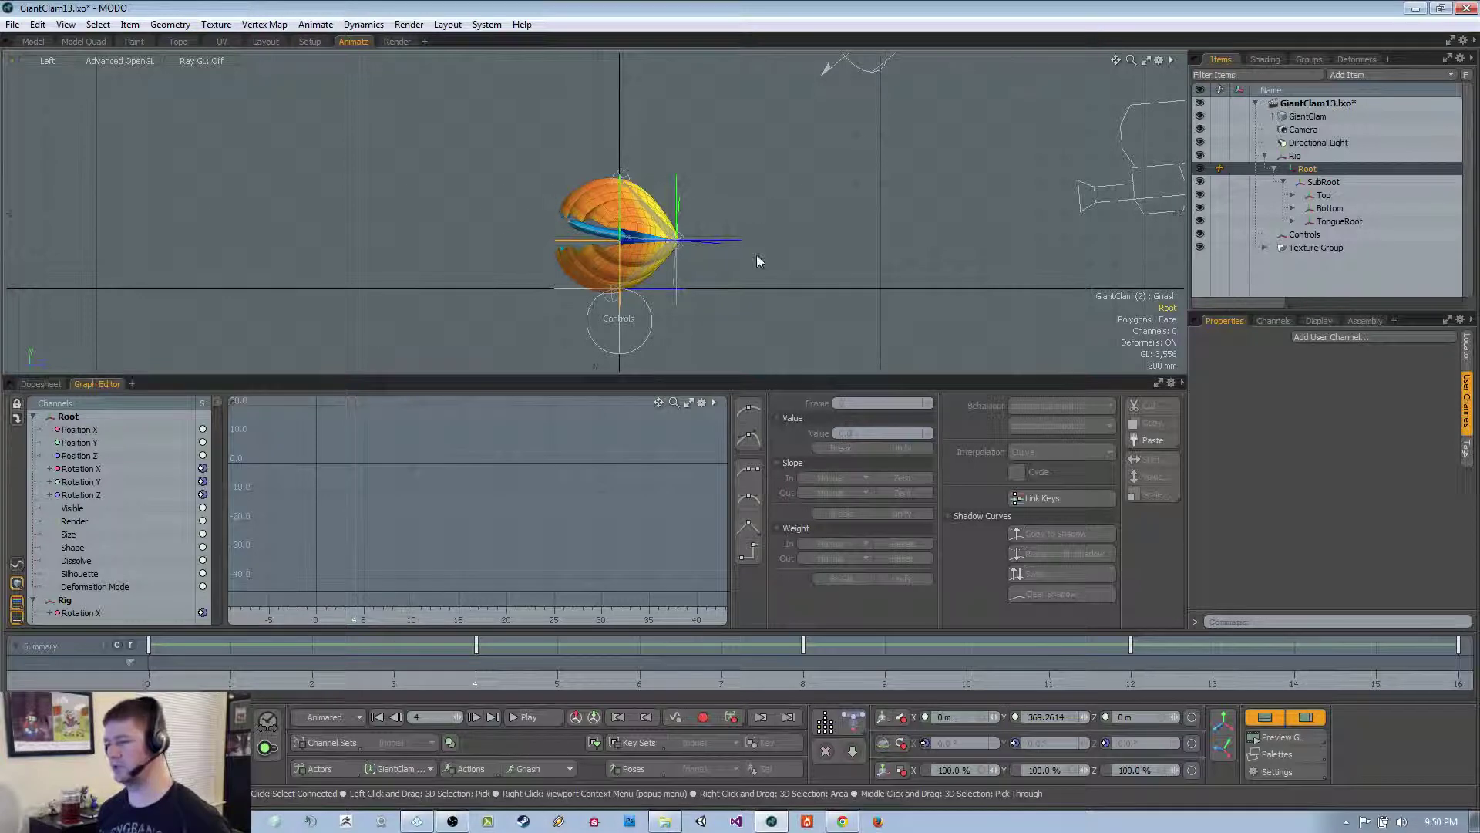
{"action": "key", "text": "w"}
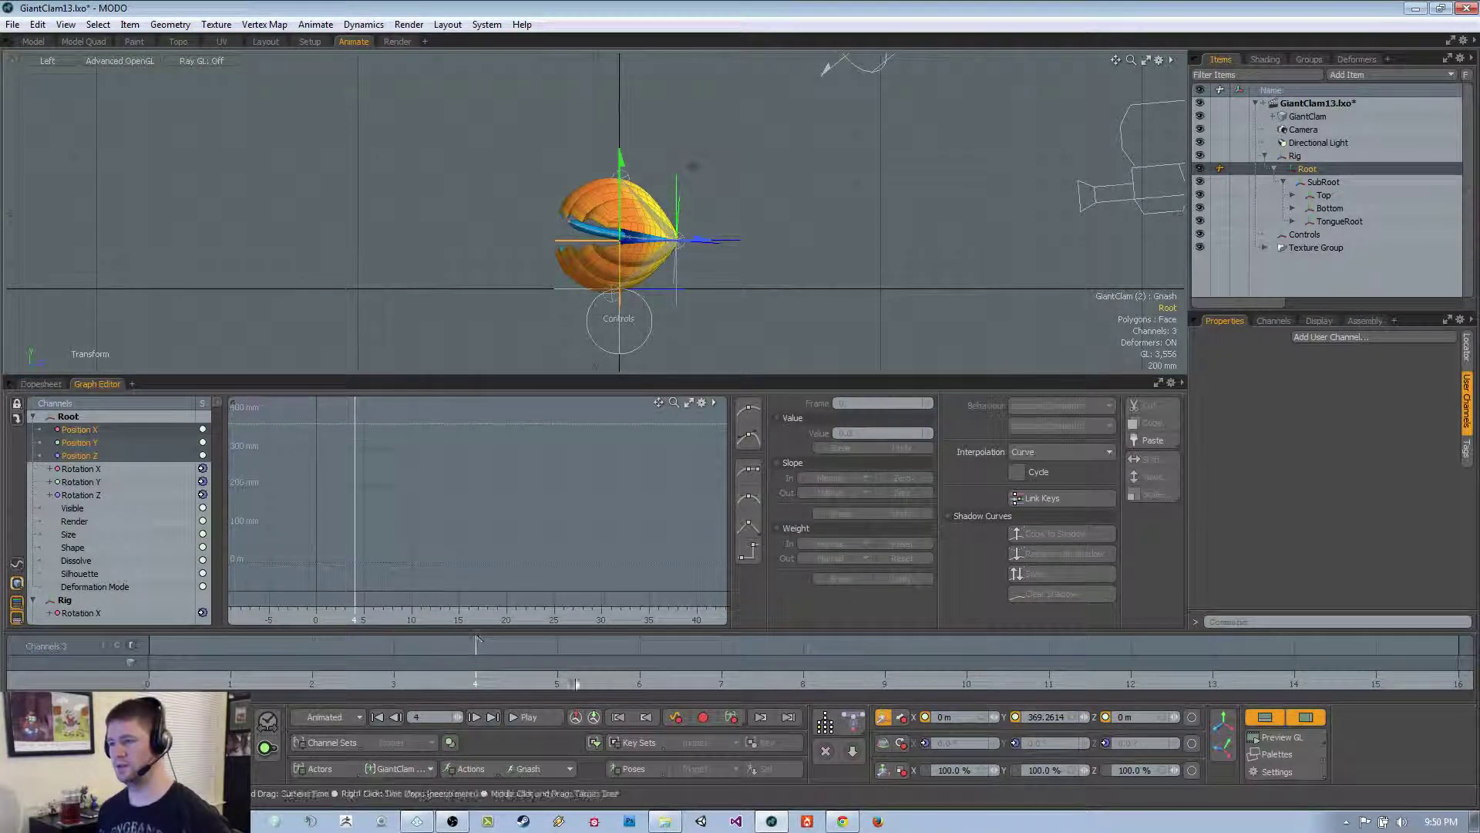
{"action": "key", "text": "s"}
{"action": "left_click", "coordinate": [148, 681]}
{"action": "key", "text": "s"}
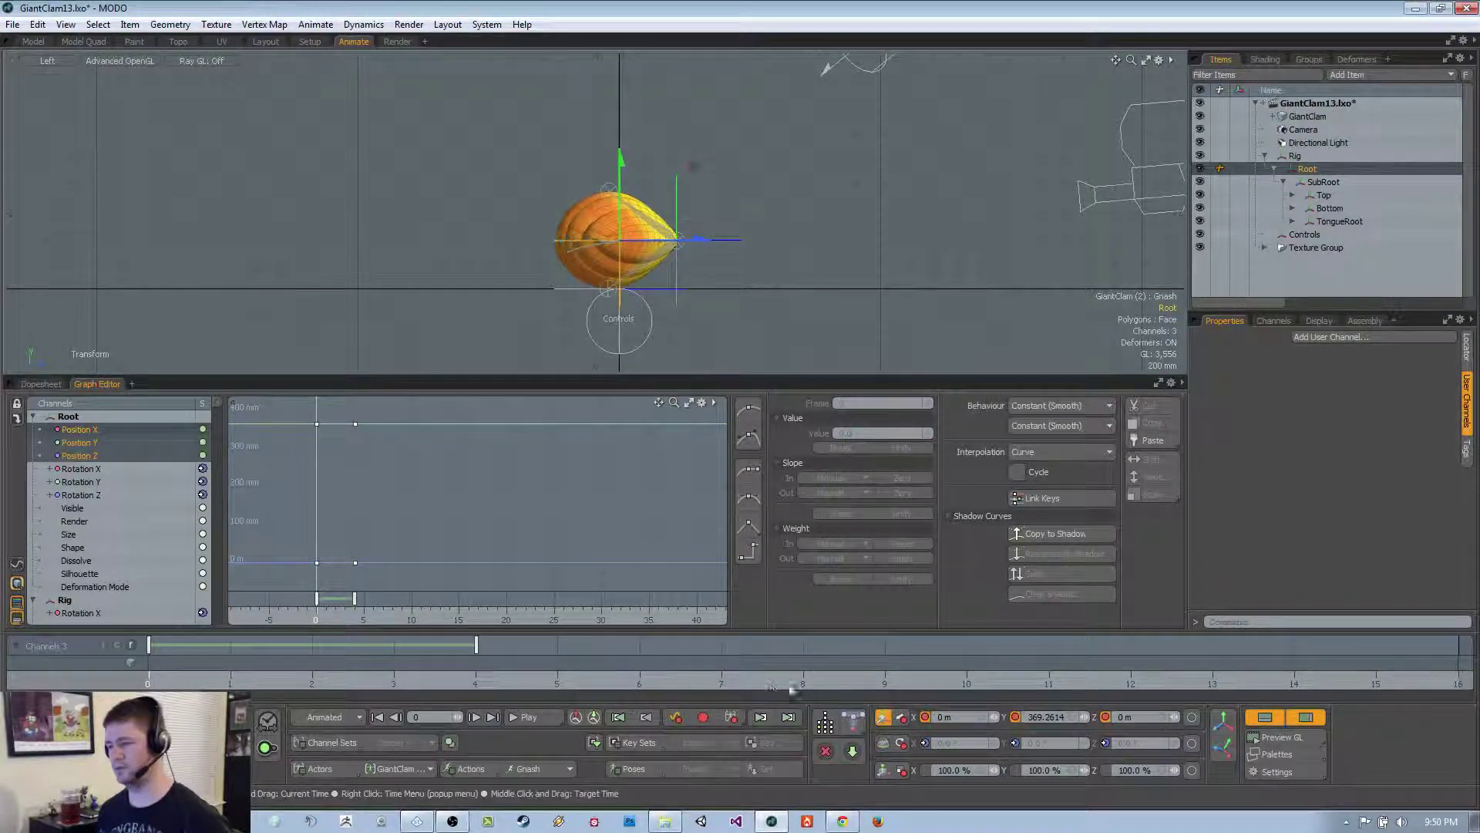
{"action": "left_click", "coordinate": [803, 683]}
{"action": "key", "text": "s"}
{"action": "left_click", "coordinate": [1130, 683]}
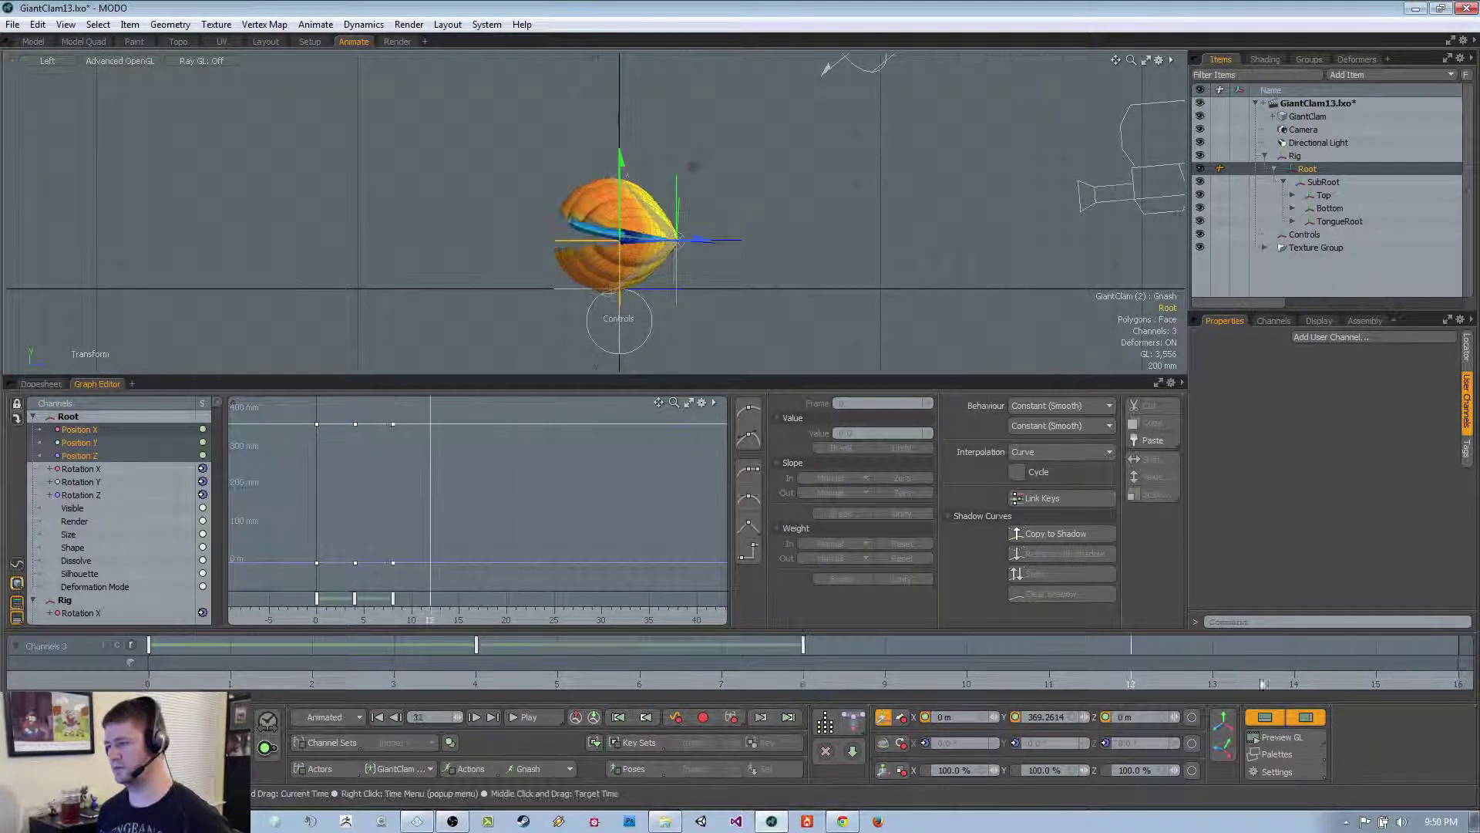
{"action": "key", "text": "s"}
{"action": "left_click", "coordinate": [1425, 683]}
{"action": "key", "text": "s"}
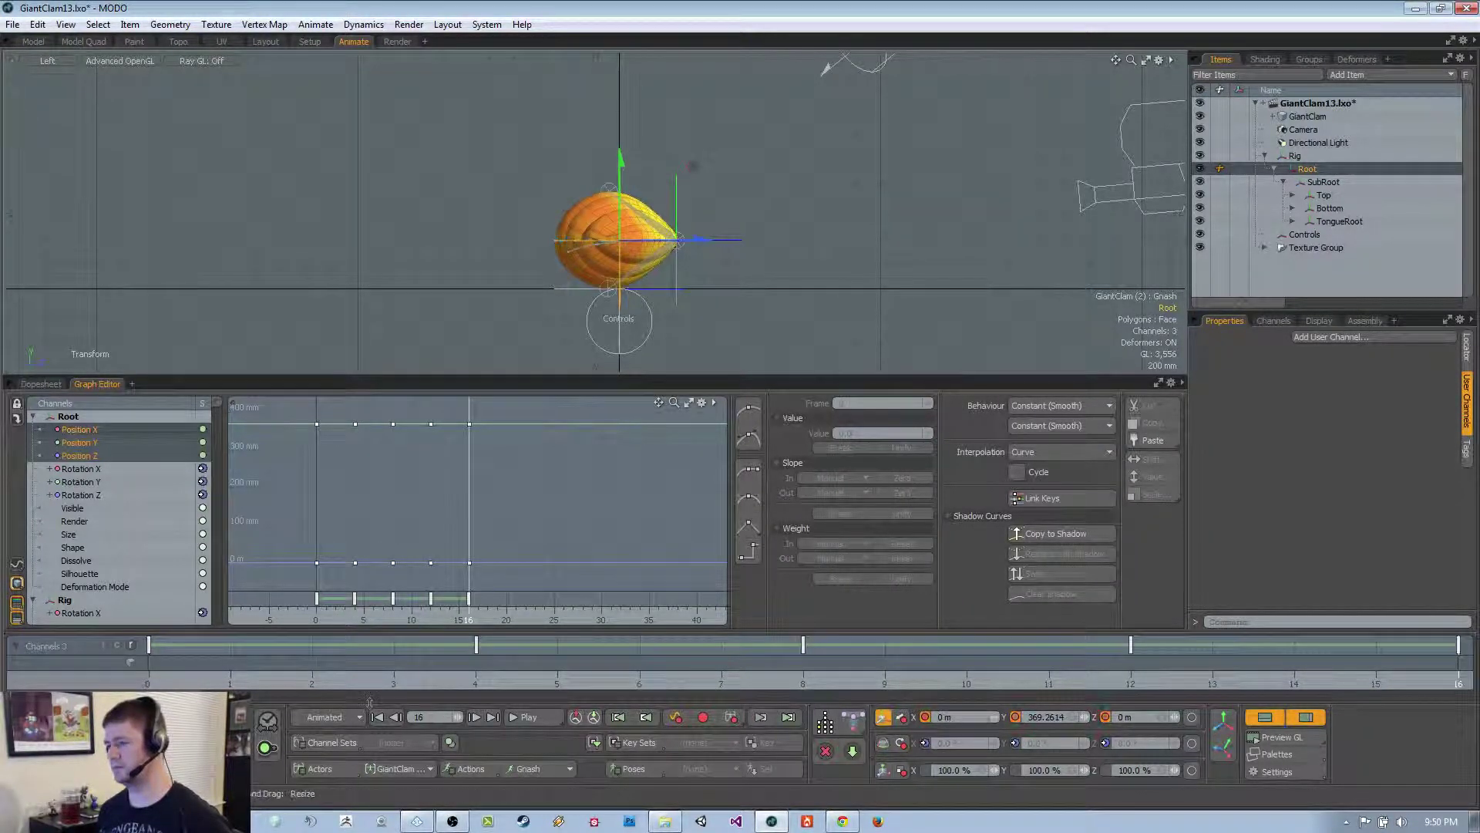
{"action": "left_click", "coordinate": [483, 691]}
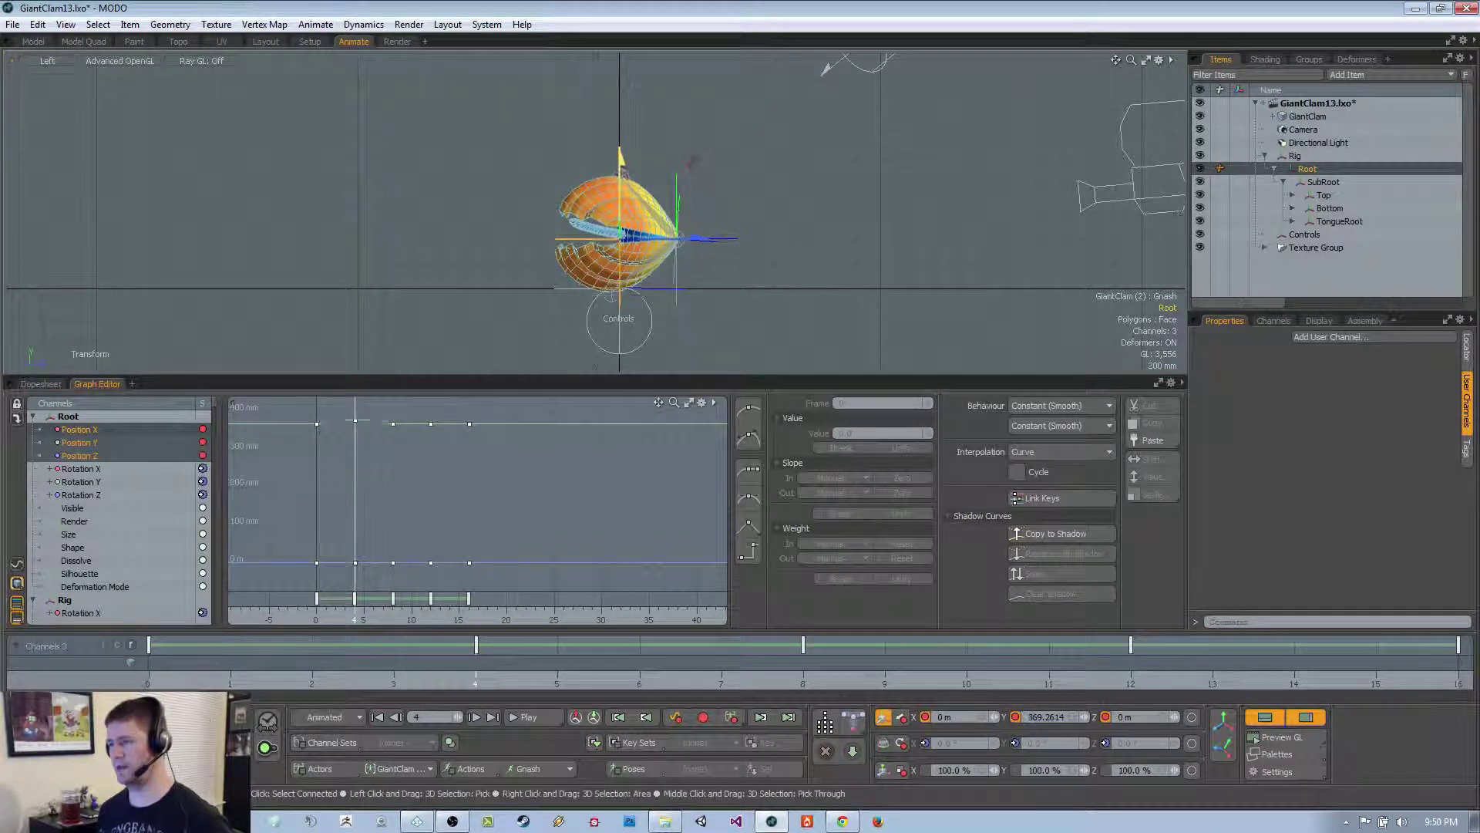
{"action": "left_click_drag", "start_coordinate": [692, 162], "coordinate": [692, 153]}
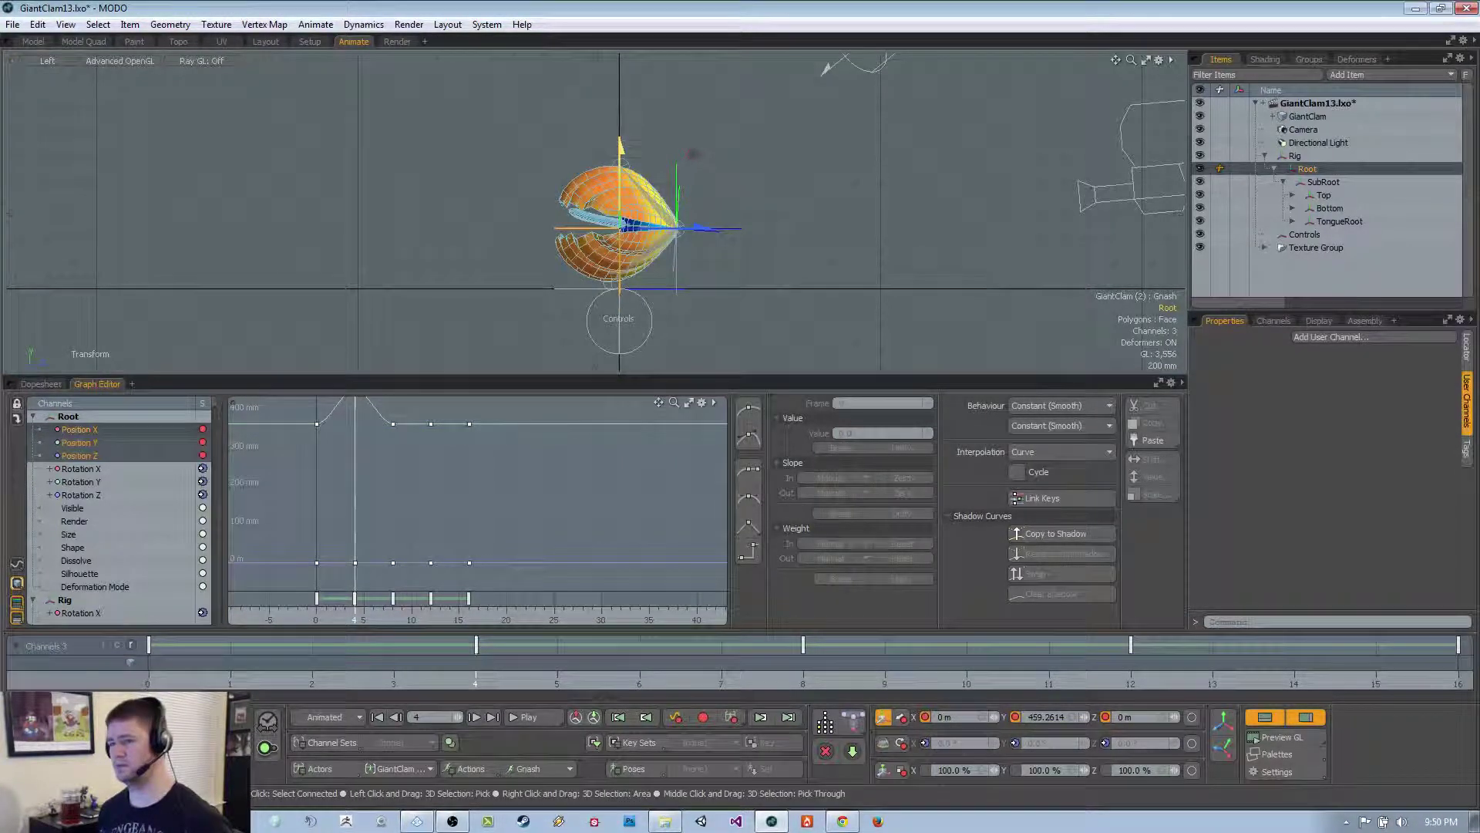
{"action": "left_click", "coordinate": [1464, 356]}
{"action": "key", "text": "ctrl+z"}
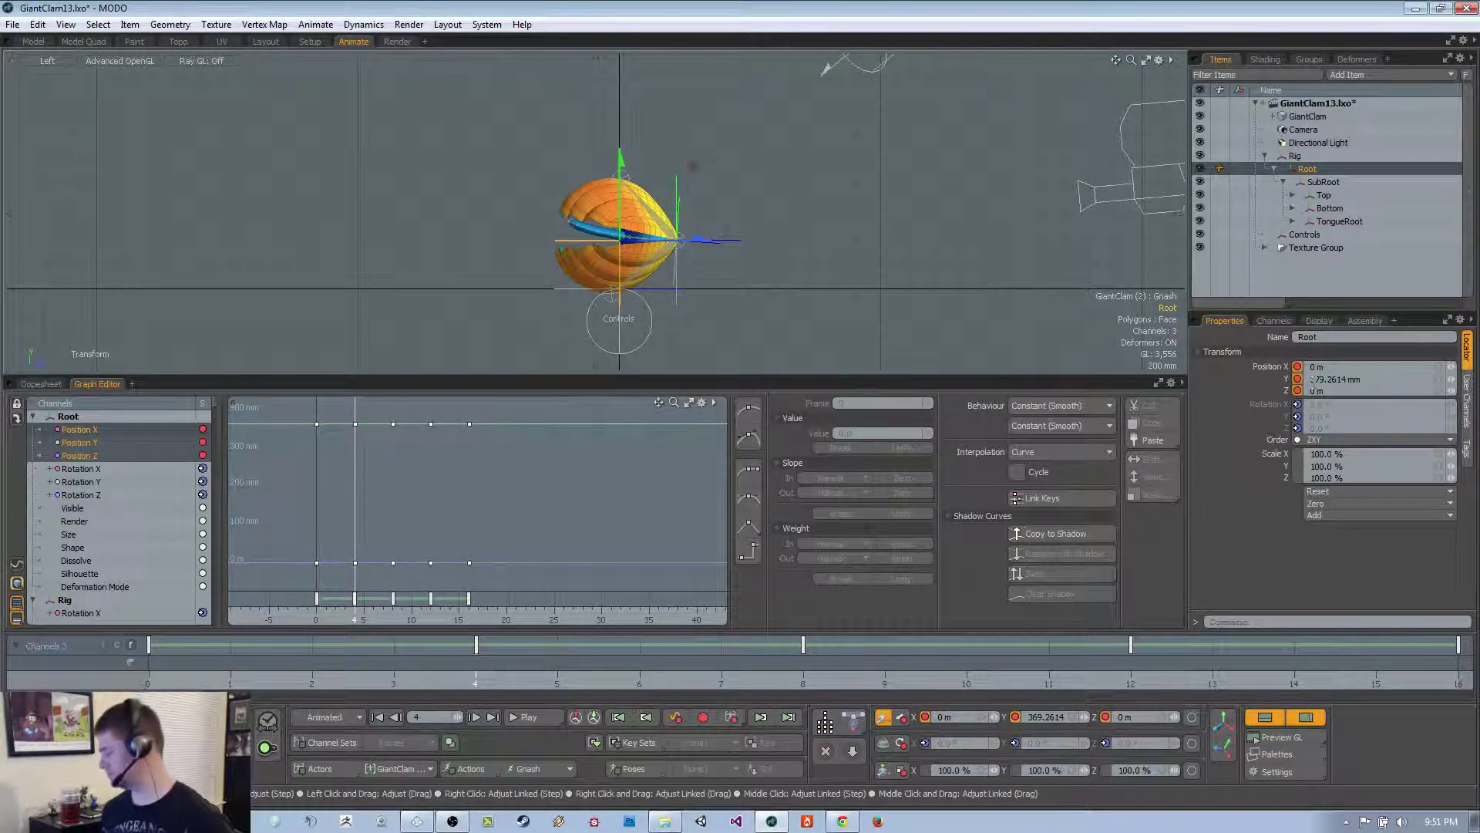
{"action": "left_click", "coordinate": [1312, 379]}
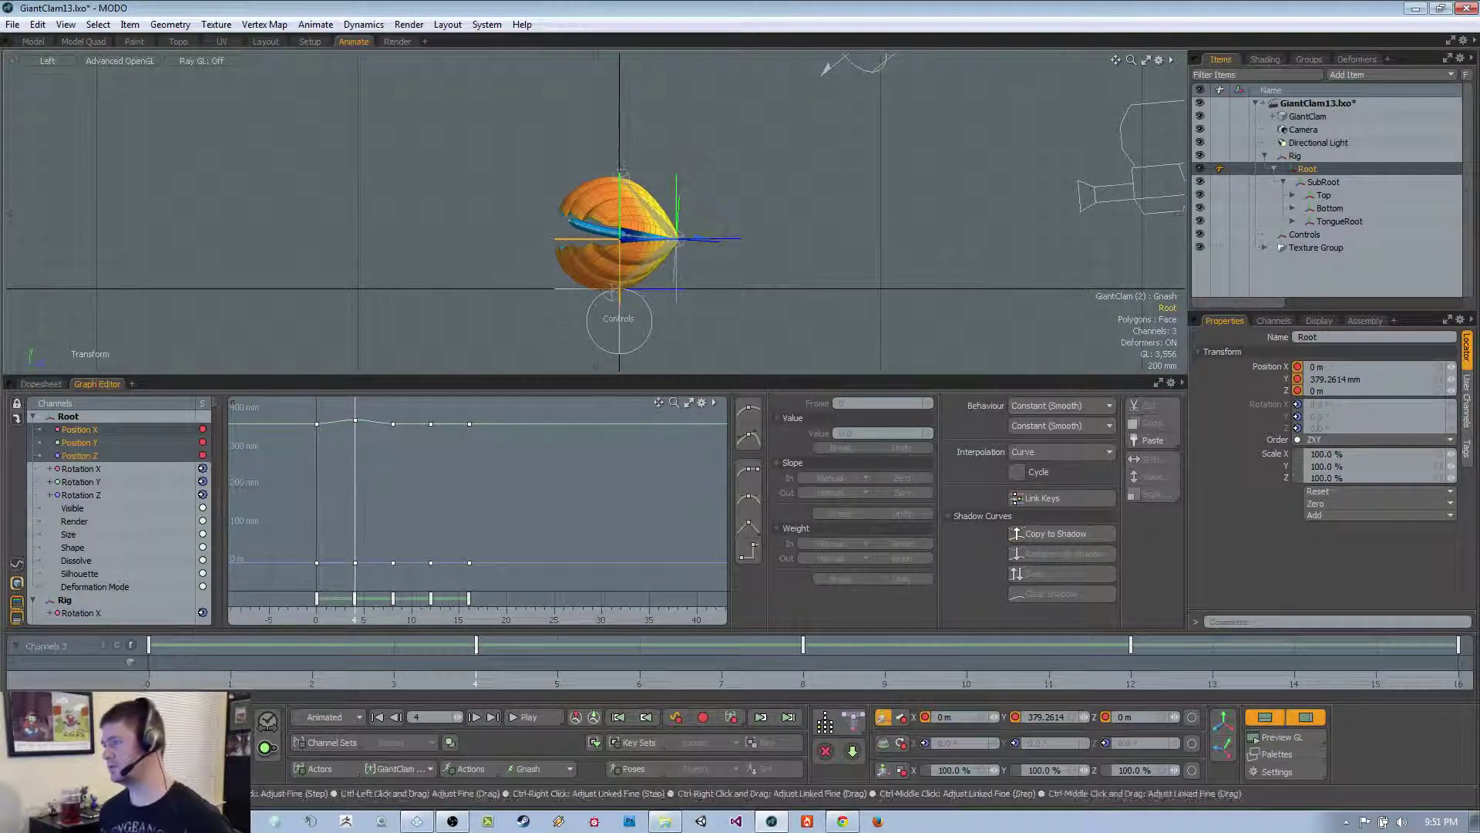
{"action": "key", "text": "ctrl+z"}
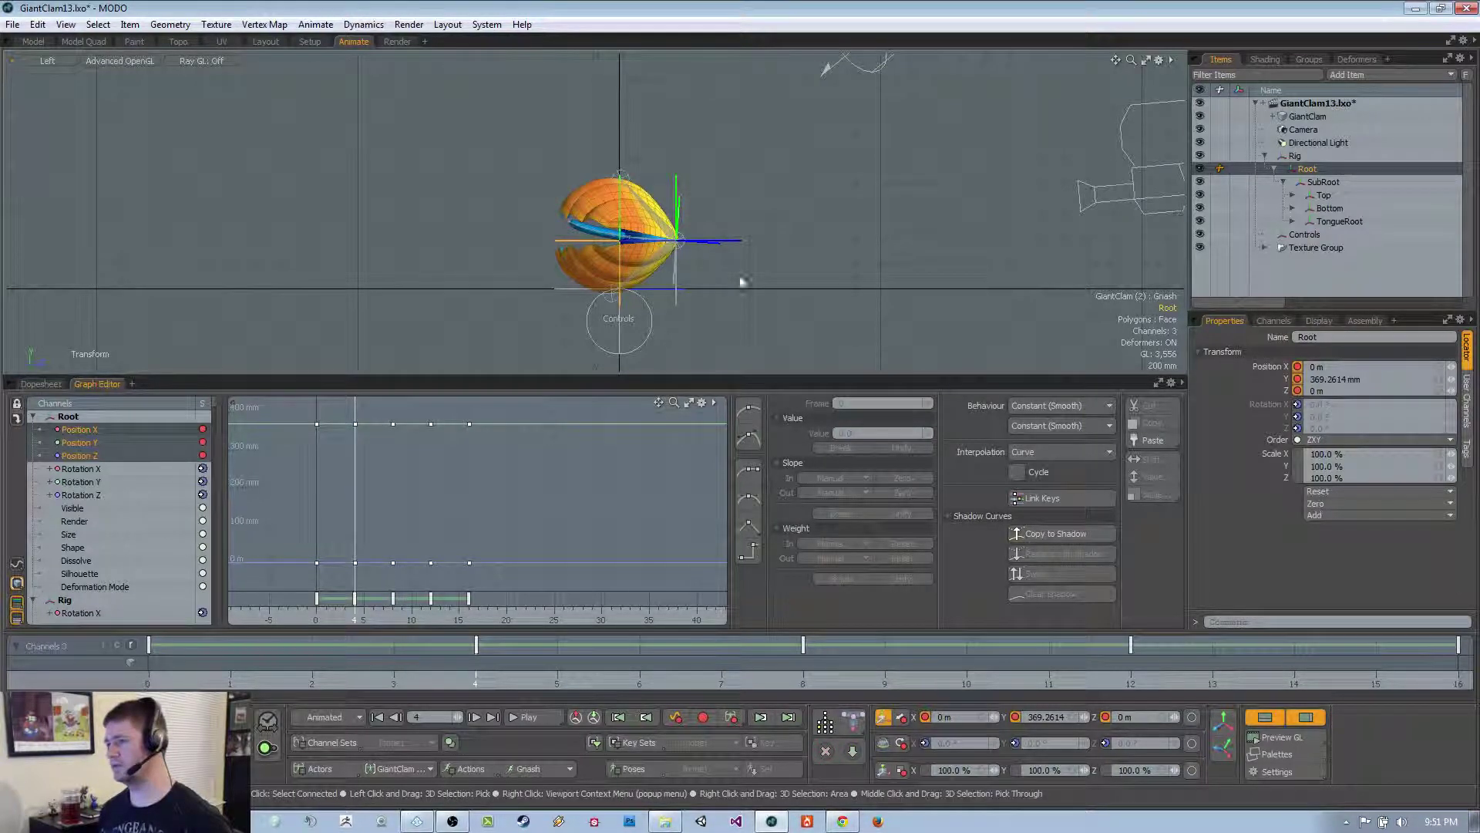
Raise the Root at frame 4 to about 509 mm in Y, copy that key to frame 12, and play the animation
{"action": "left_click_drag", "start_coordinate": [621, 166], "coordinate": [621, 144]}
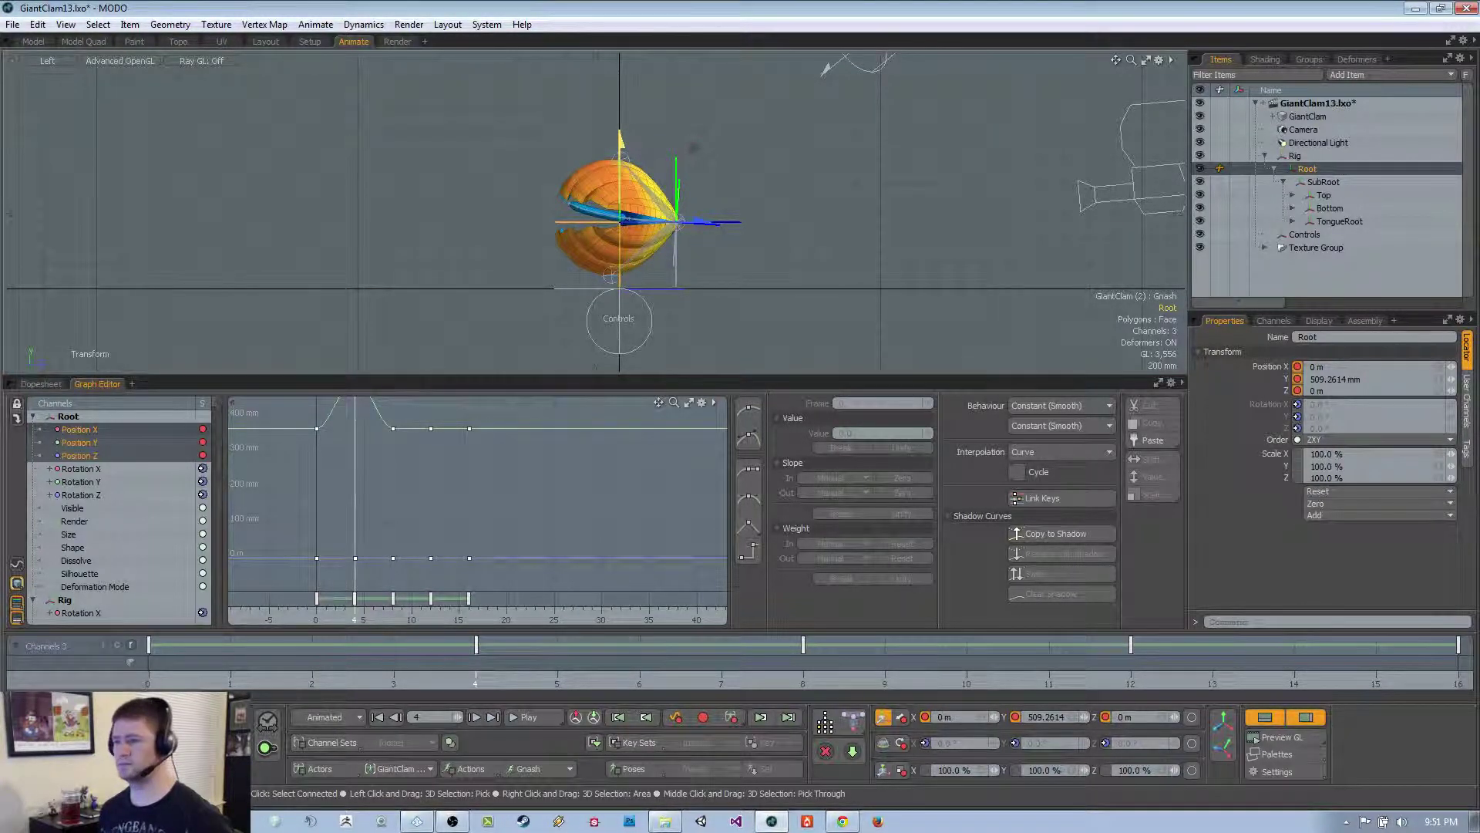
{"action": "left_click", "coordinate": [362, 598]}
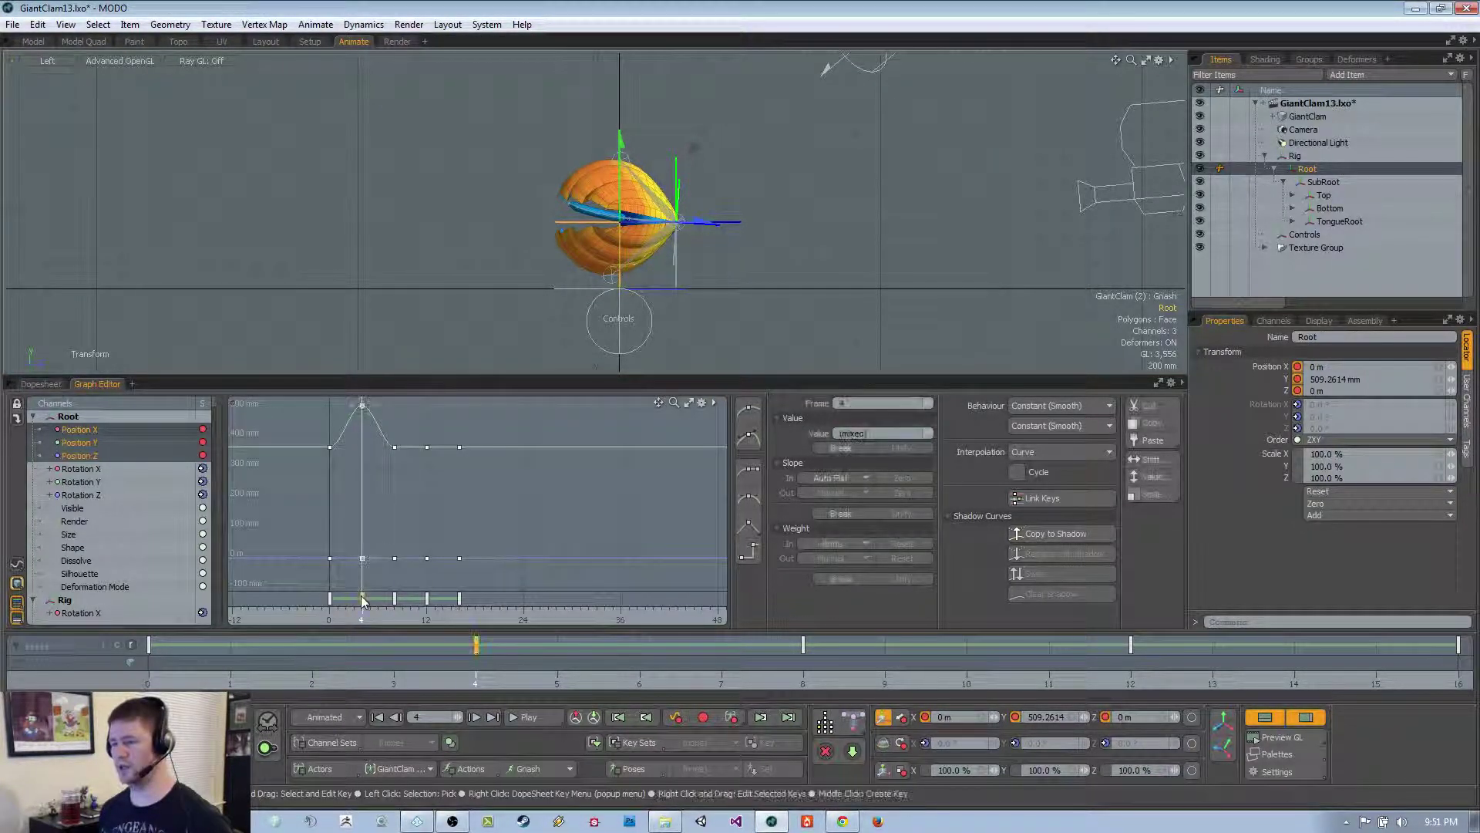
{"action": "left_click", "coordinate": [427, 599]}
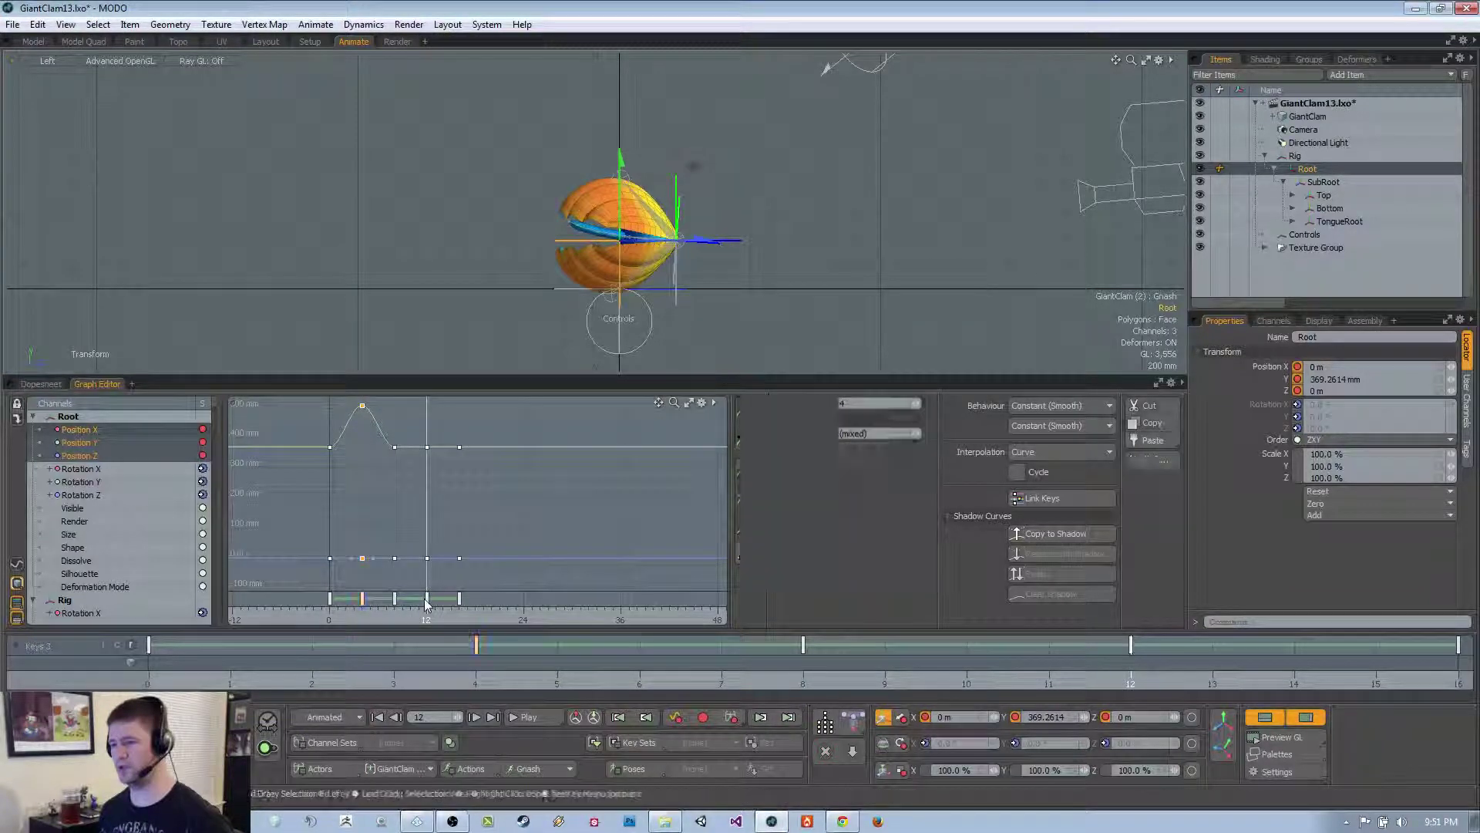
{"action": "key", "text": "ctrl+v"}
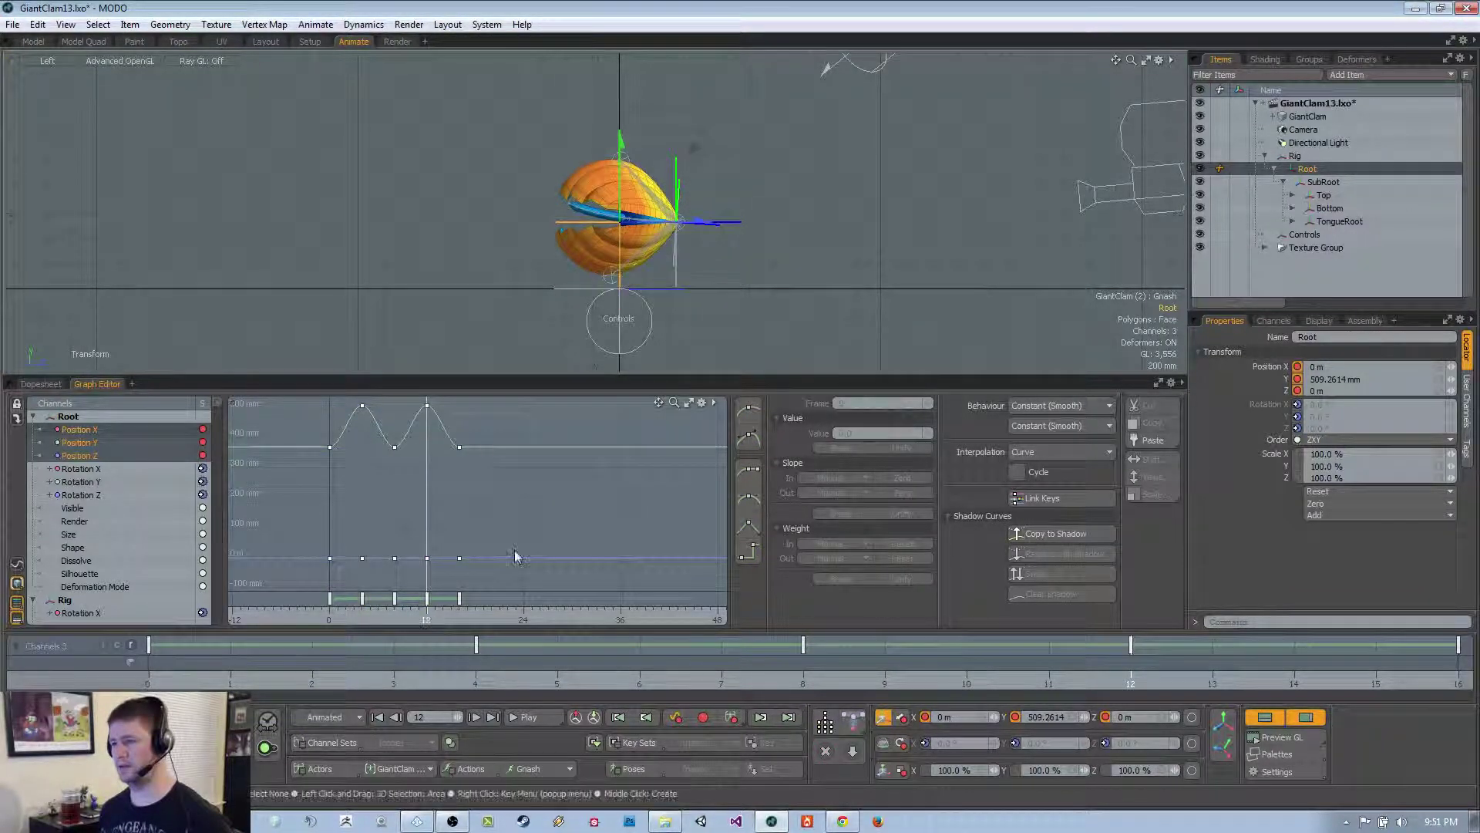
{"action": "left_click", "coordinate": [523, 719]}
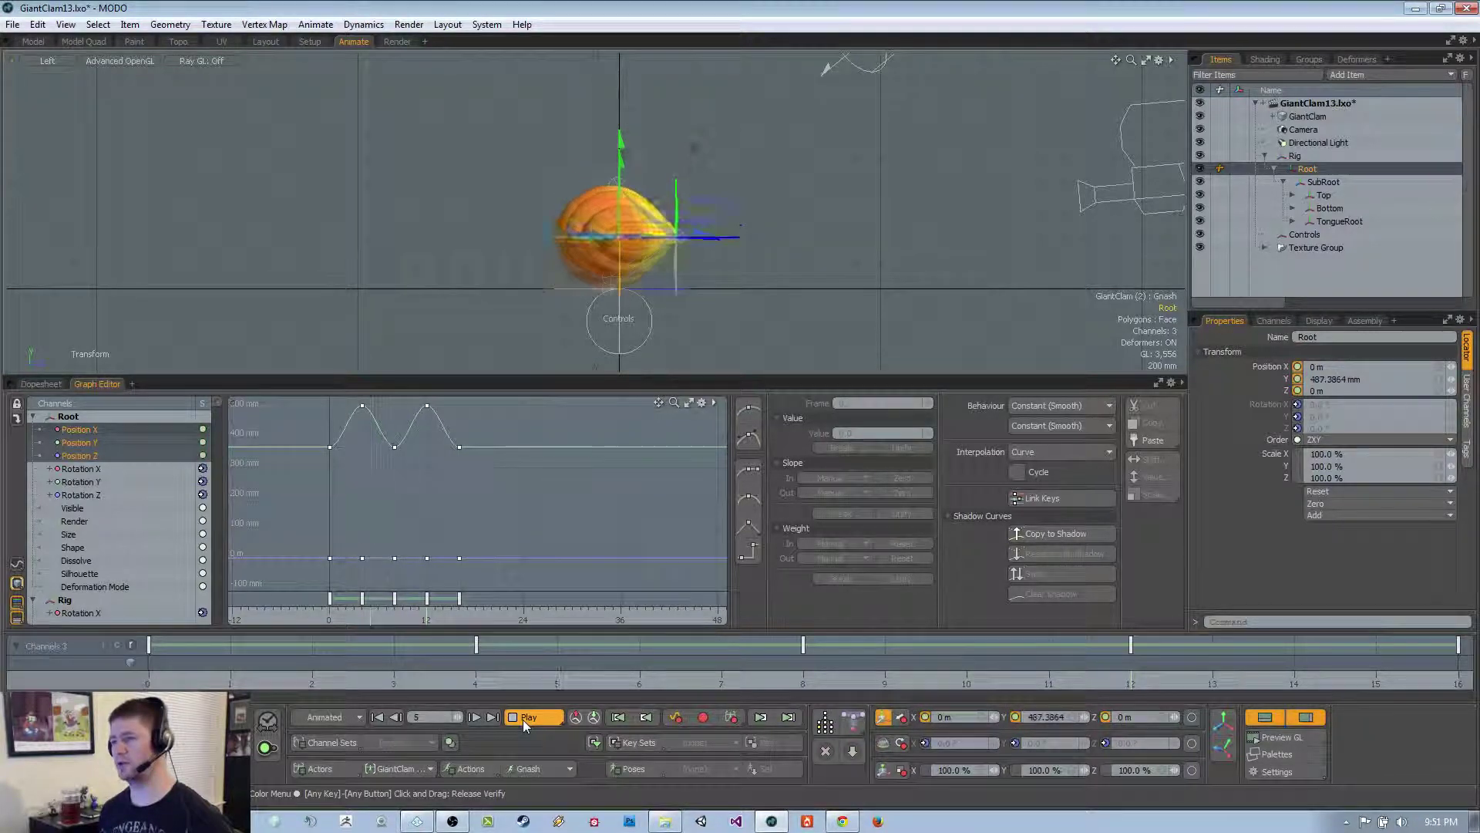
On the Controls rig at frame 4, try ShellBottom at 8 and 12, and play the animation
{"action": "left_click", "coordinate": [475, 673]}
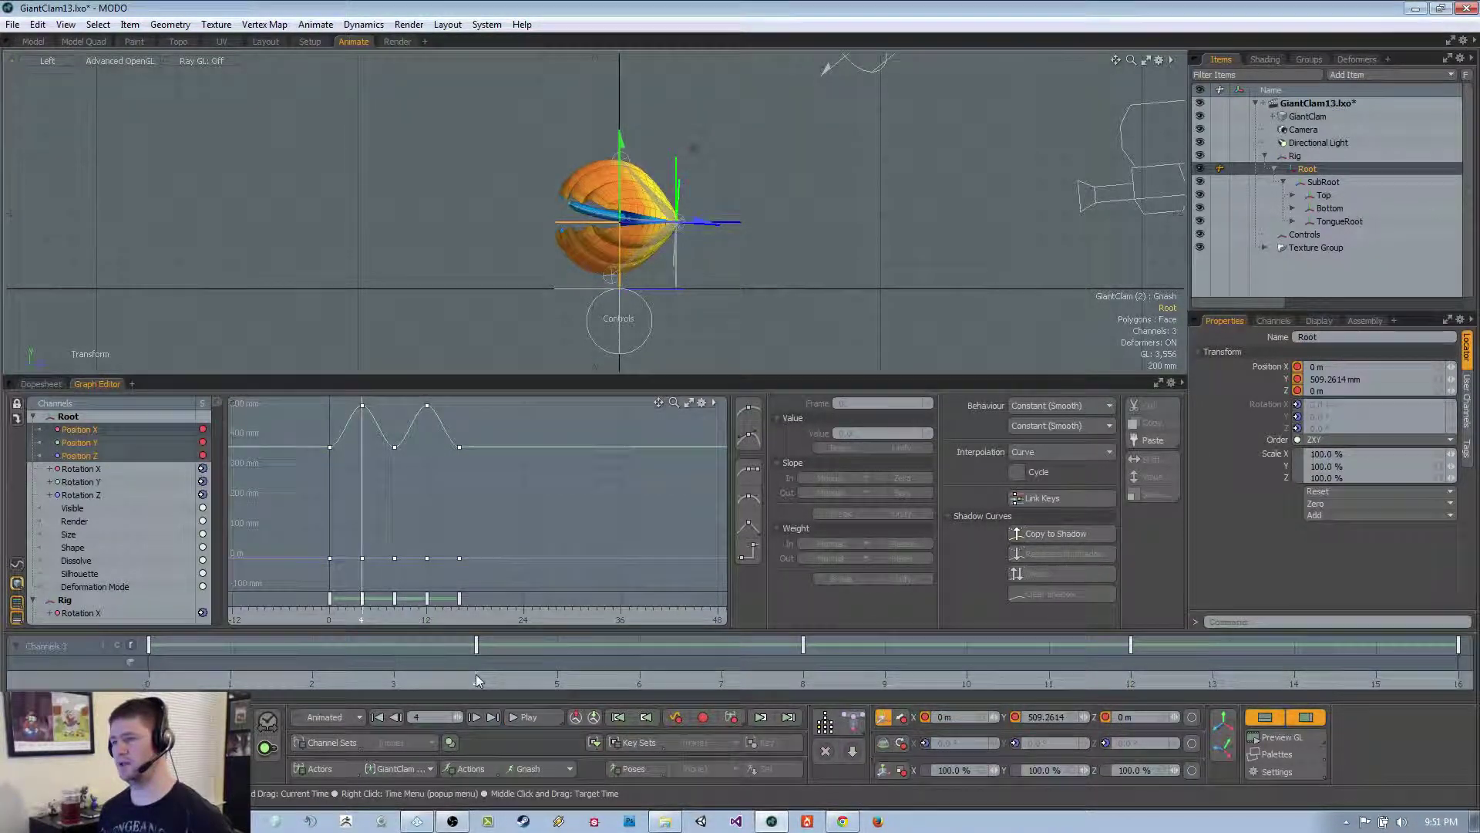
{"action": "left_click", "coordinate": [648, 339]}
{"action": "key", "text": "h"}
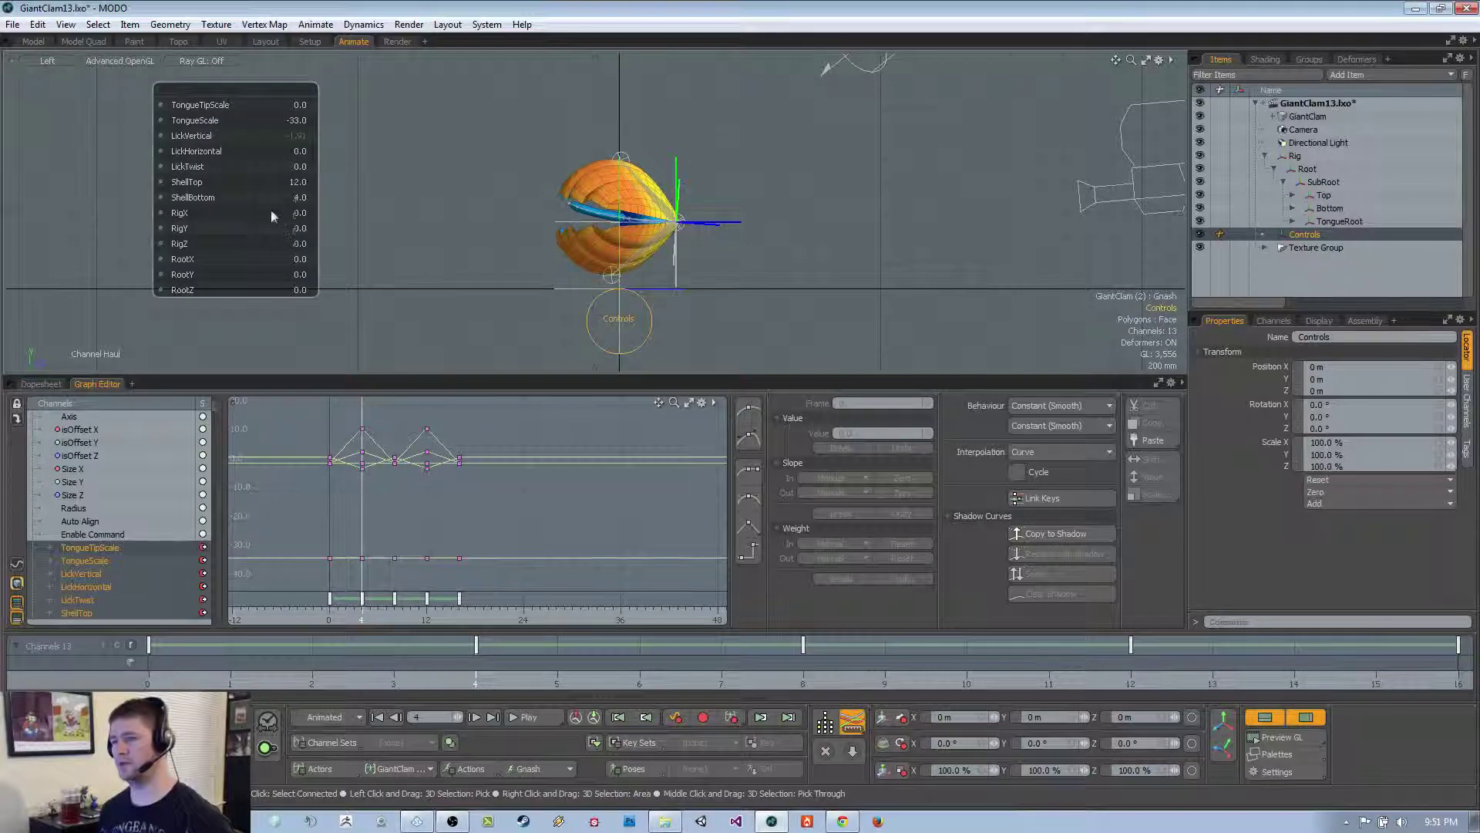
{"action": "left_click", "coordinate": [299, 199]}
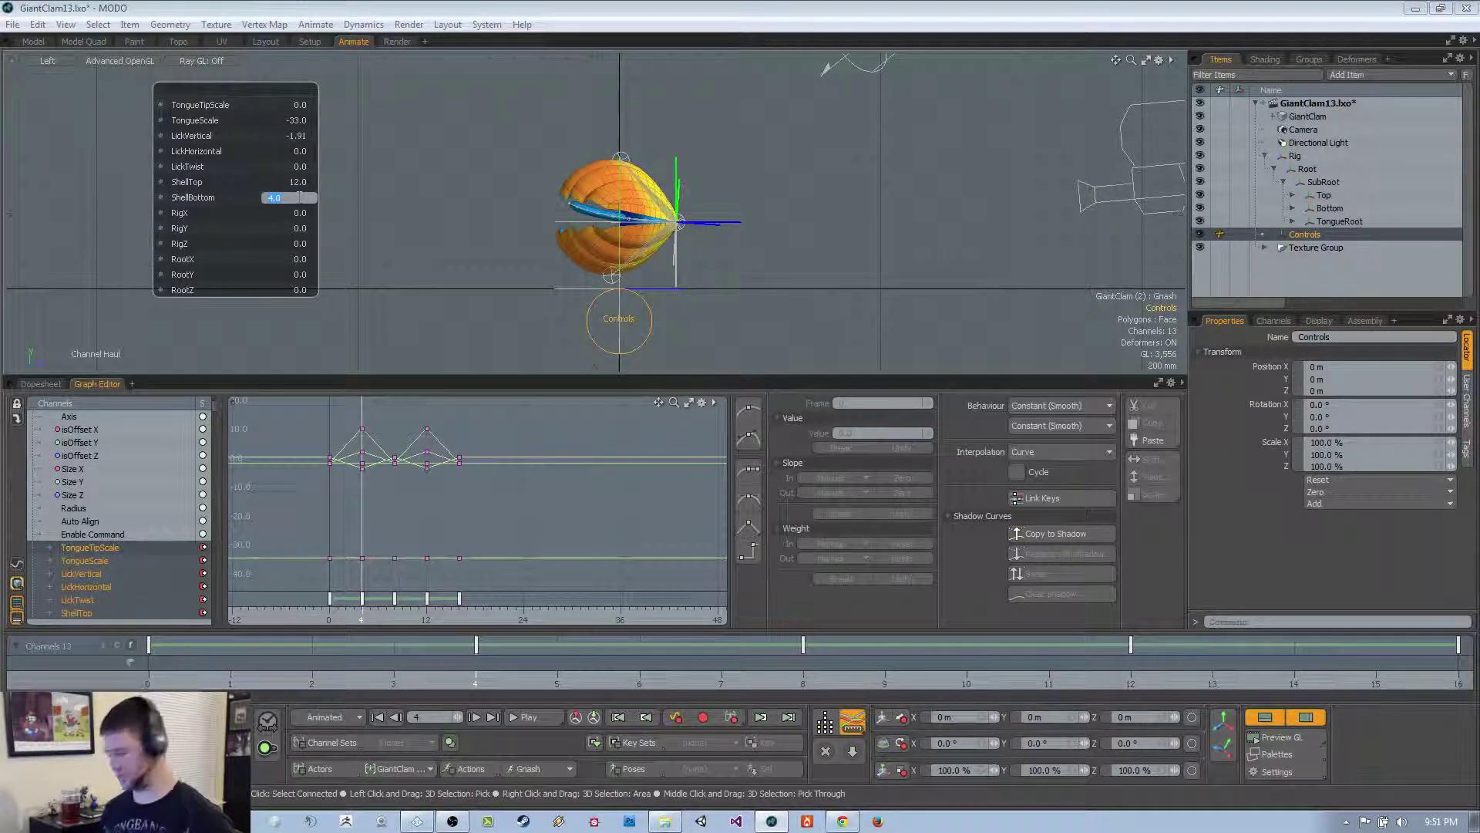
{"action": "type", "text": "8"}
{"action": "key", "text": "Return"}
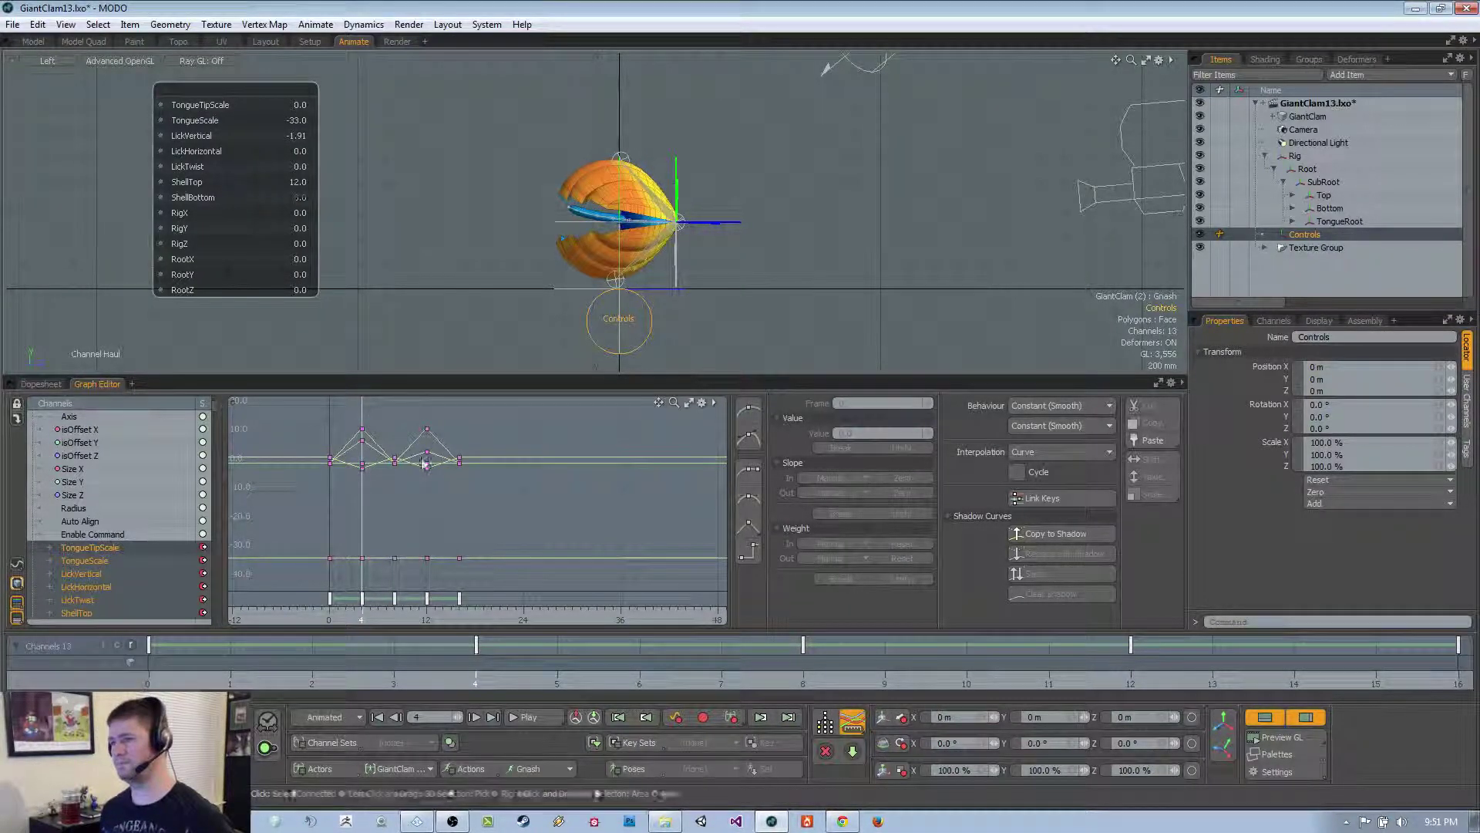
{"action": "left_click", "coordinate": [302, 200]}
{"action": "key", "text": "Return"}
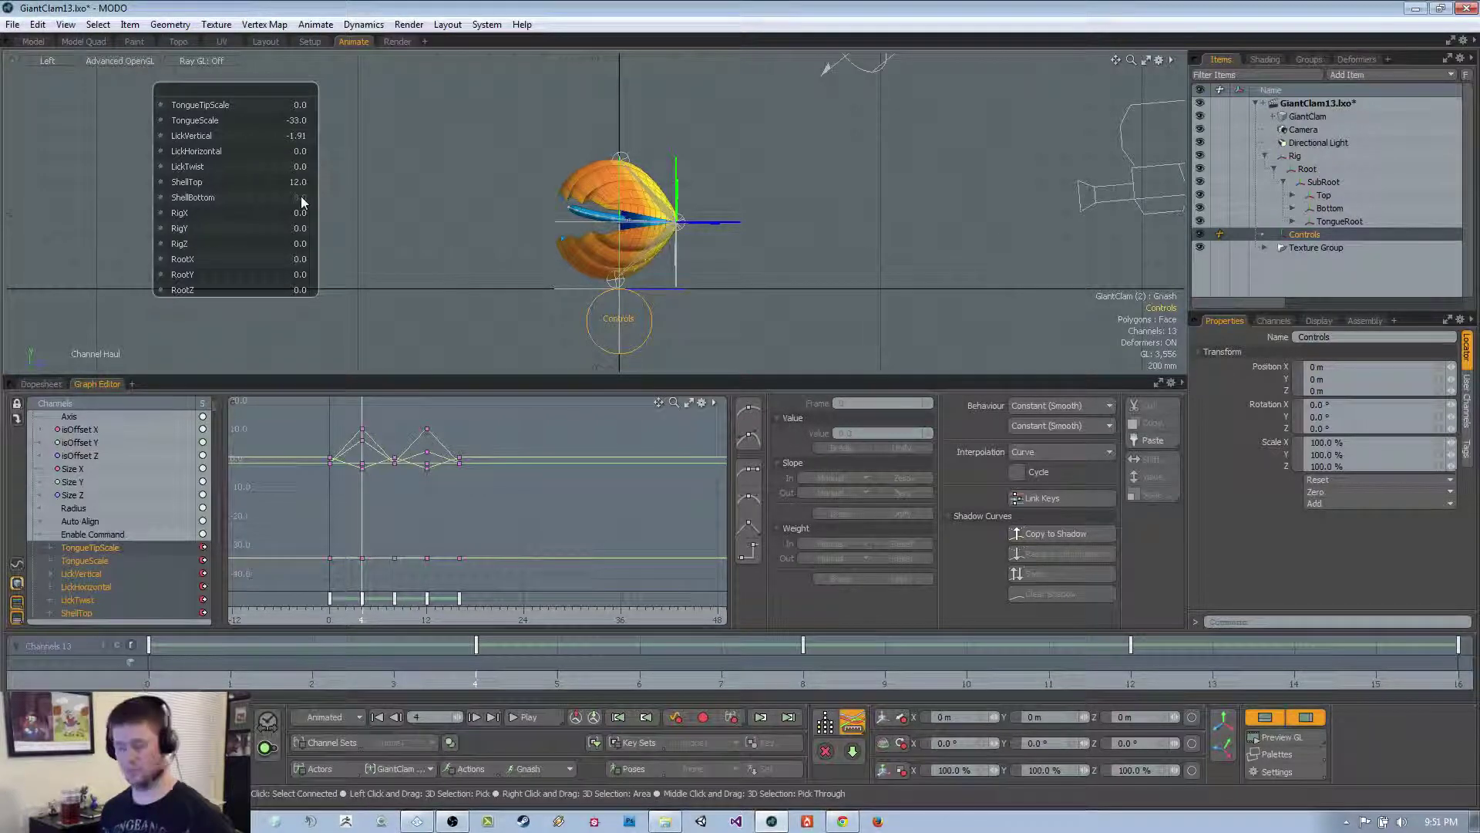
{"action": "left_click", "coordinate": [306, 198]}
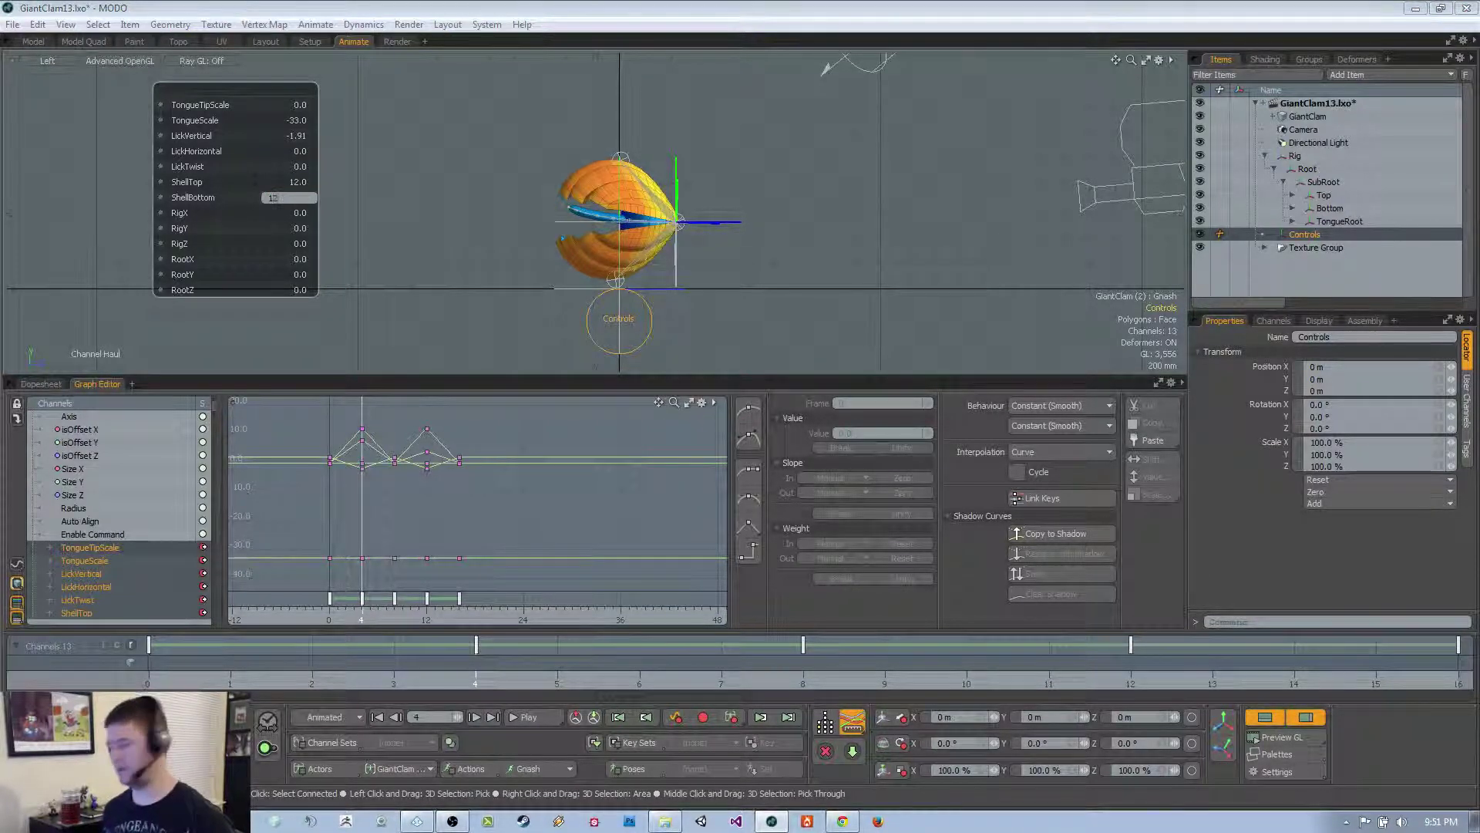
{"action": "type", "text": "12"}
{"action": "key", "text": "Return"}
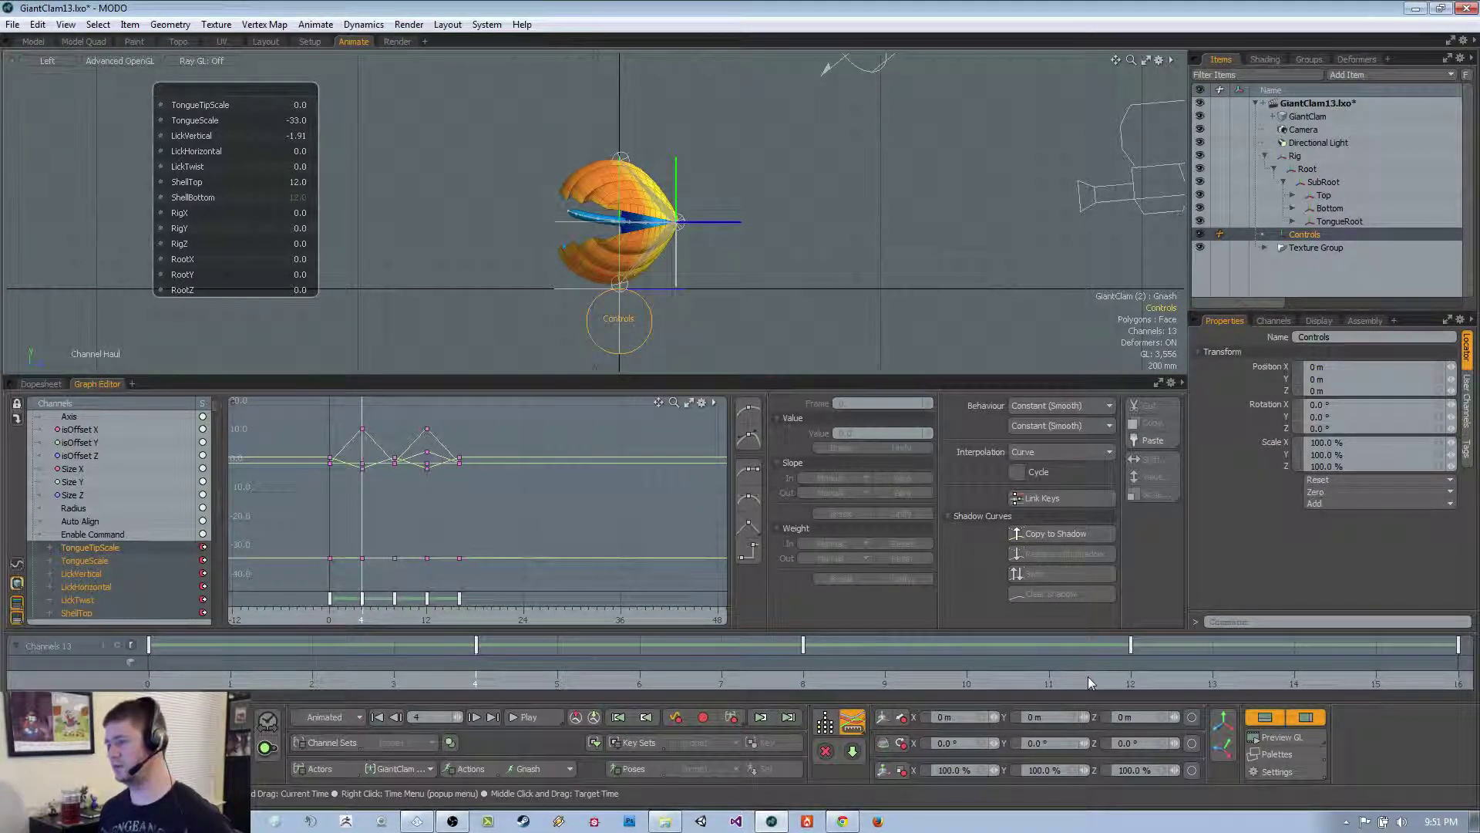
{"action": "left_click", "coordinate": [527, 724]}
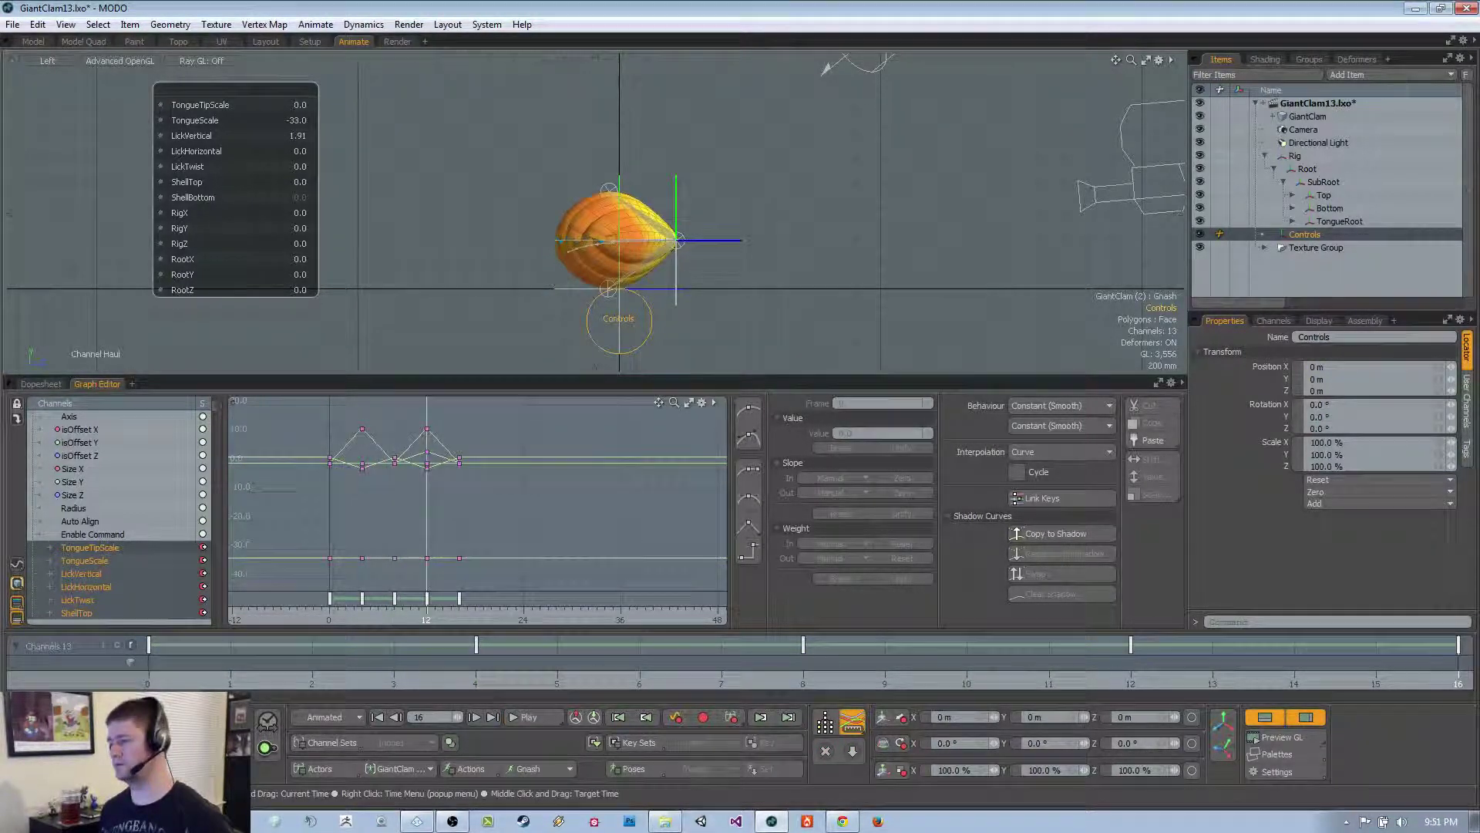
Set the Controls rig's ShellBottom channel to 12 at frame 12 and play back the motion
{"action": "left_click", "coordinate": [1130, 683]}
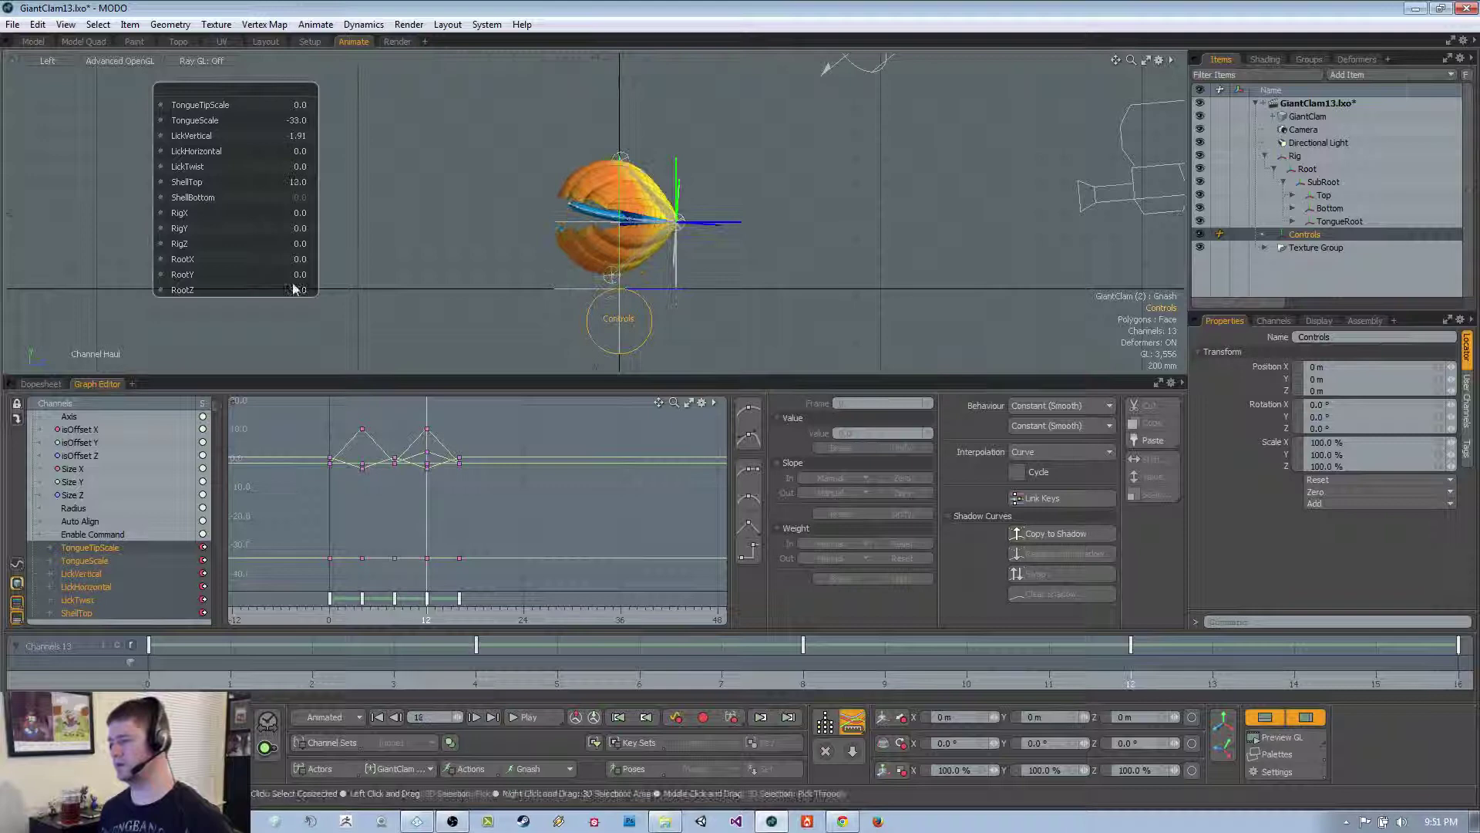
{"action": "left_click", "coordinate": [285, 197]}
{"action": "type", "text": "12"}
{"action": "key", "text": "Return"}
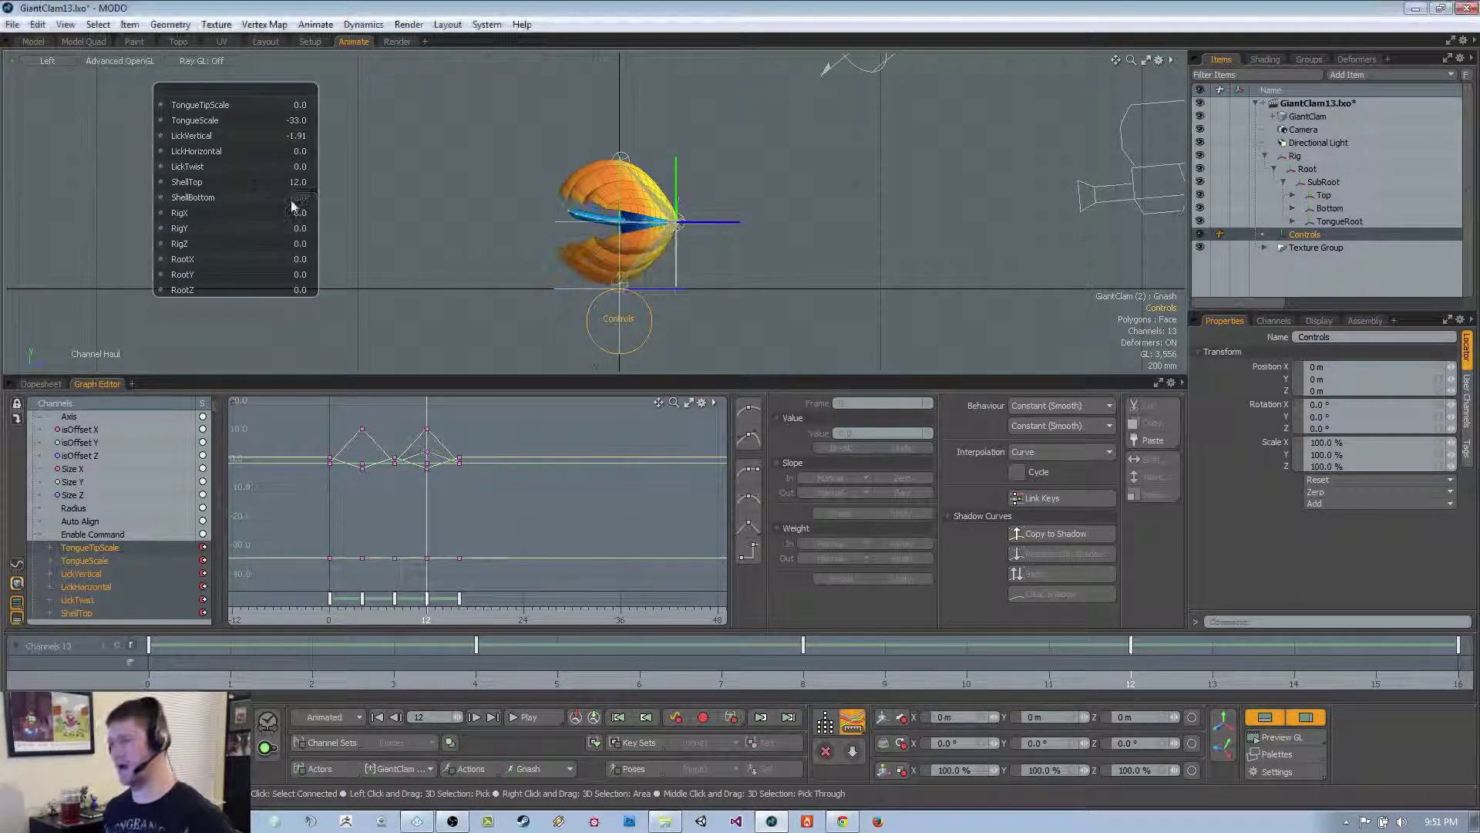
{"action": "left_click", "coordinate": [524, 719]}
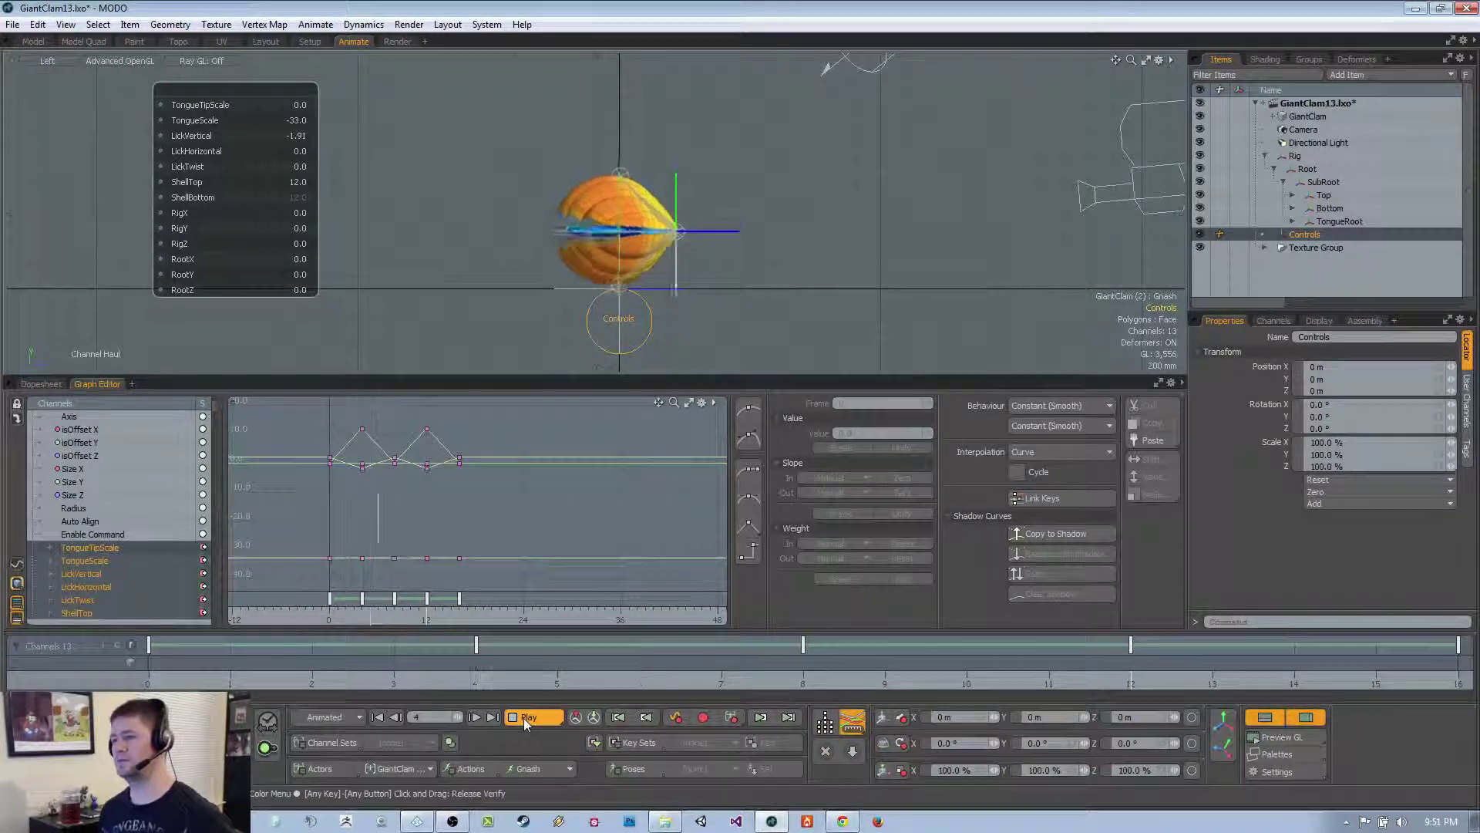
{"action": "left_click", "coordinate": [524, 719]}
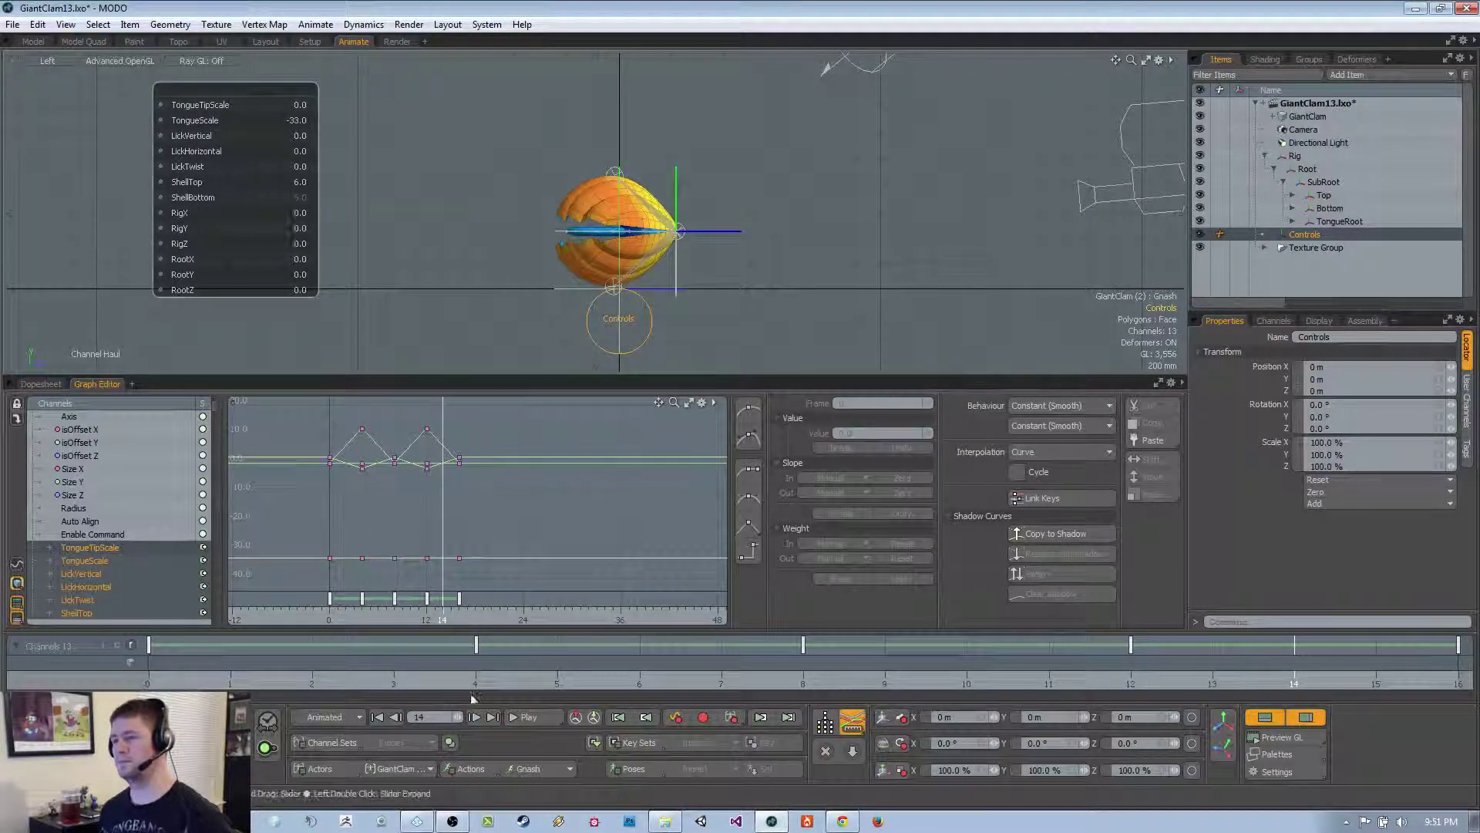
Set ShellBottom back to 4 at frames 4 and 12, and play the animation to check the bounce
{"action": "left_click", "coordinate": [477, 685]}
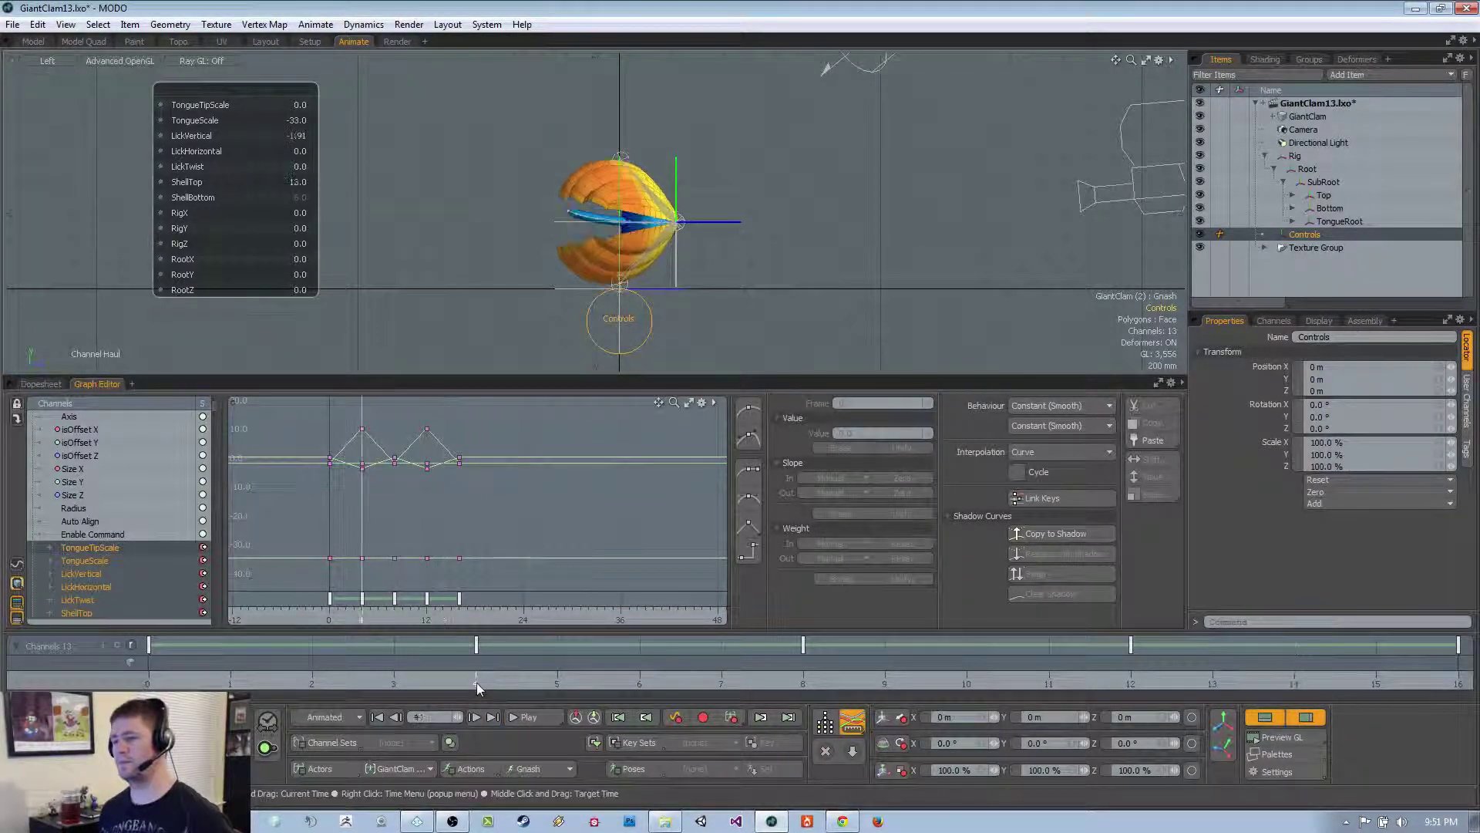
{"action": "left_click", "coordinate": [300, 198]}
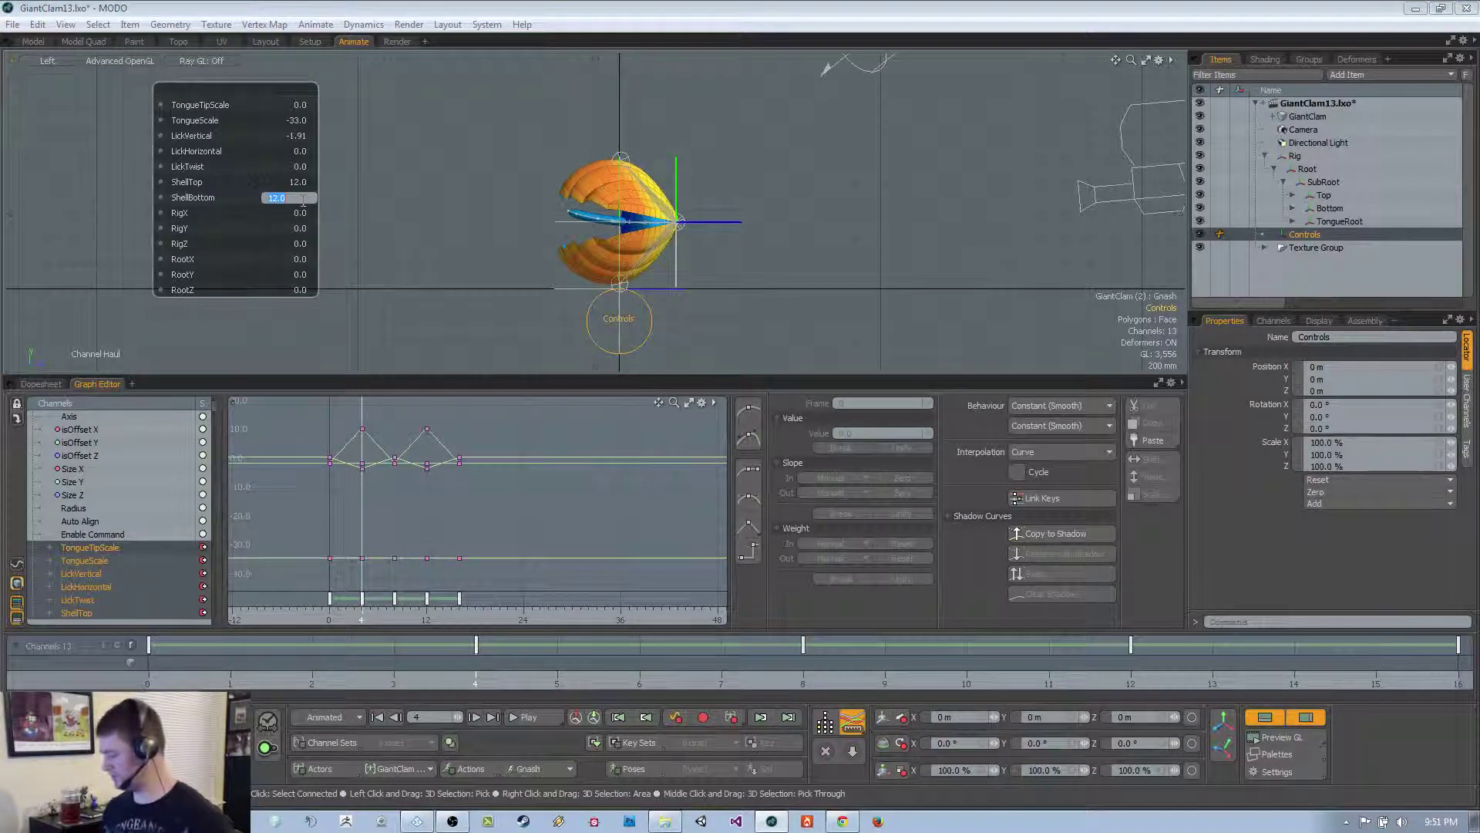
{"action": "type", "text": "1"}
{"action": "key", "text": "Return"}
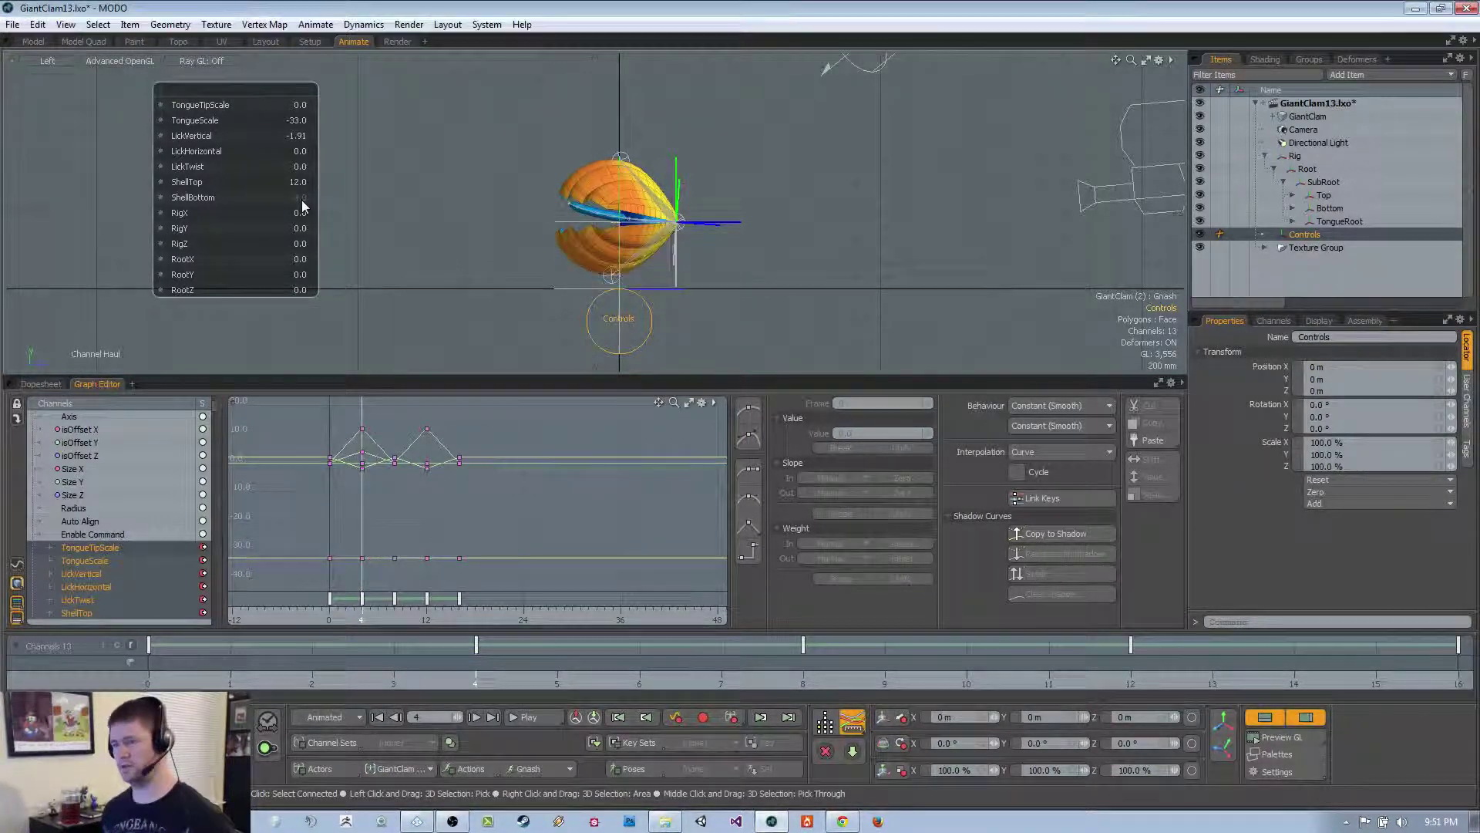
{"action": "left_click", "coordinate": [1130, 682]}
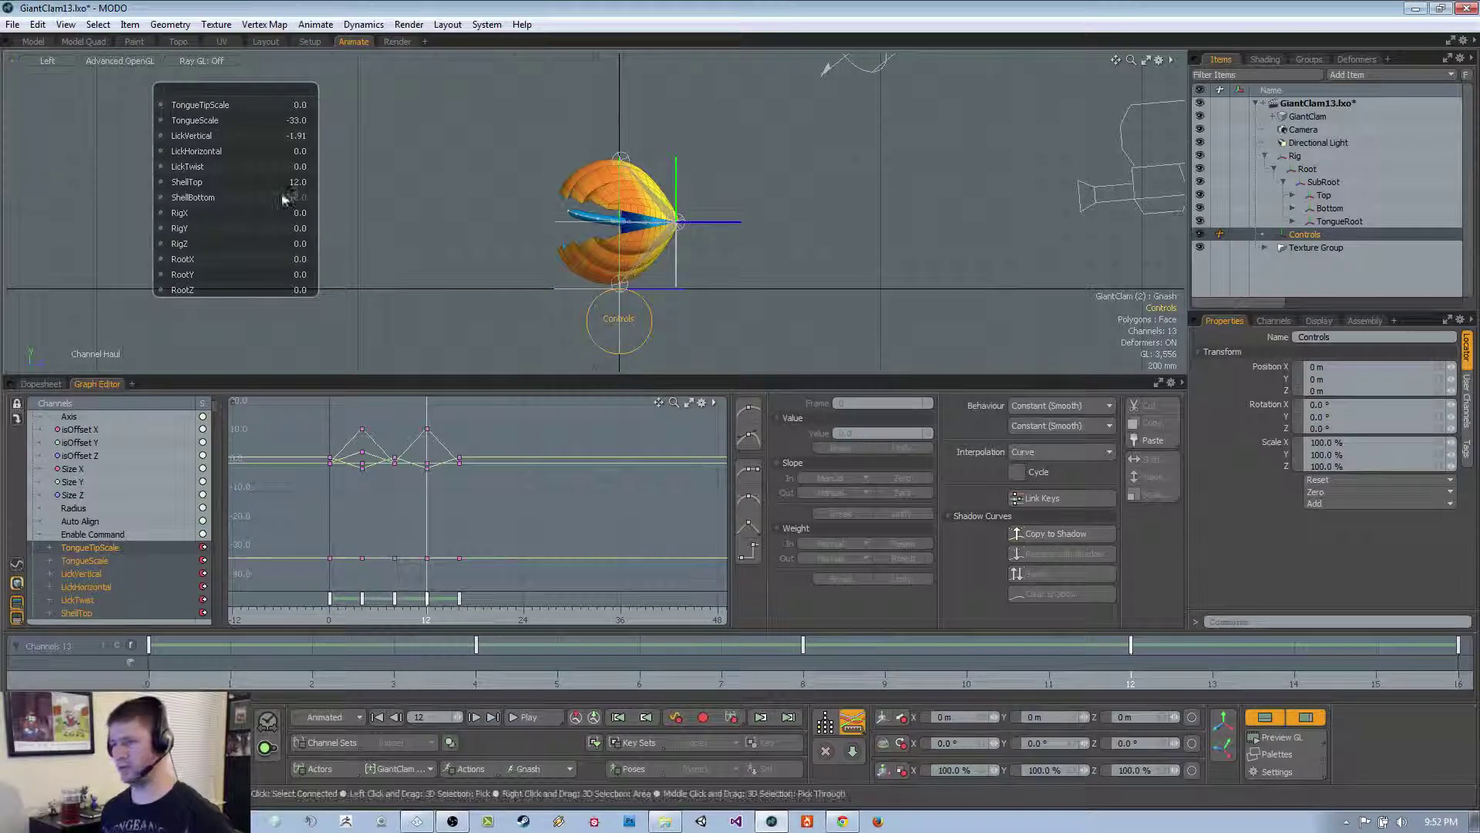
{"action": "left_click", "coordinate": [289, 199]}
{"action": "type", "text": "1"}
{"action": "key", "text": "Return"}
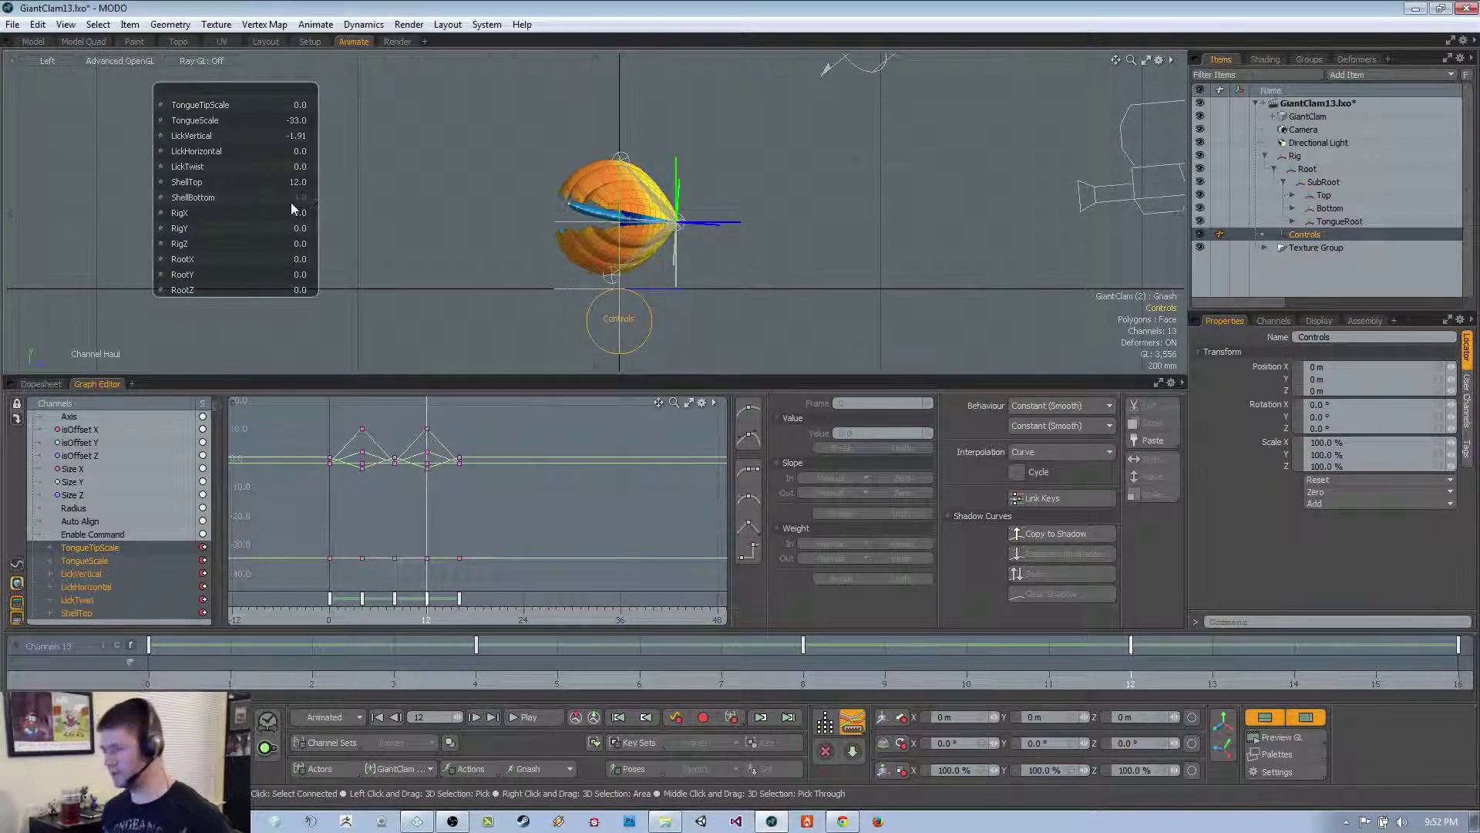
{"action": "left_click", "coordinate": [525, 717]}
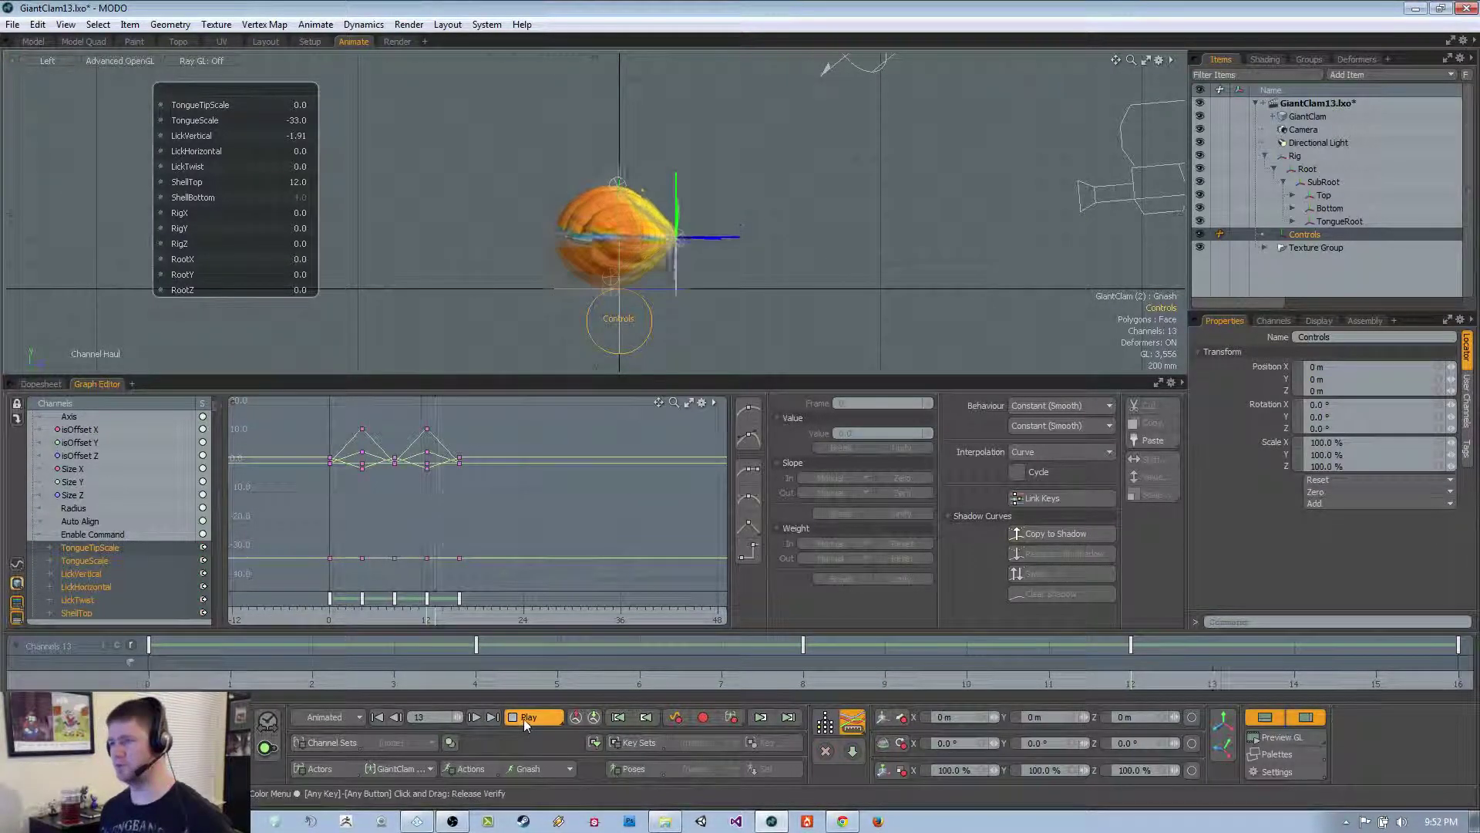
{"action": "left_click", "coordinate": [524, 719]}
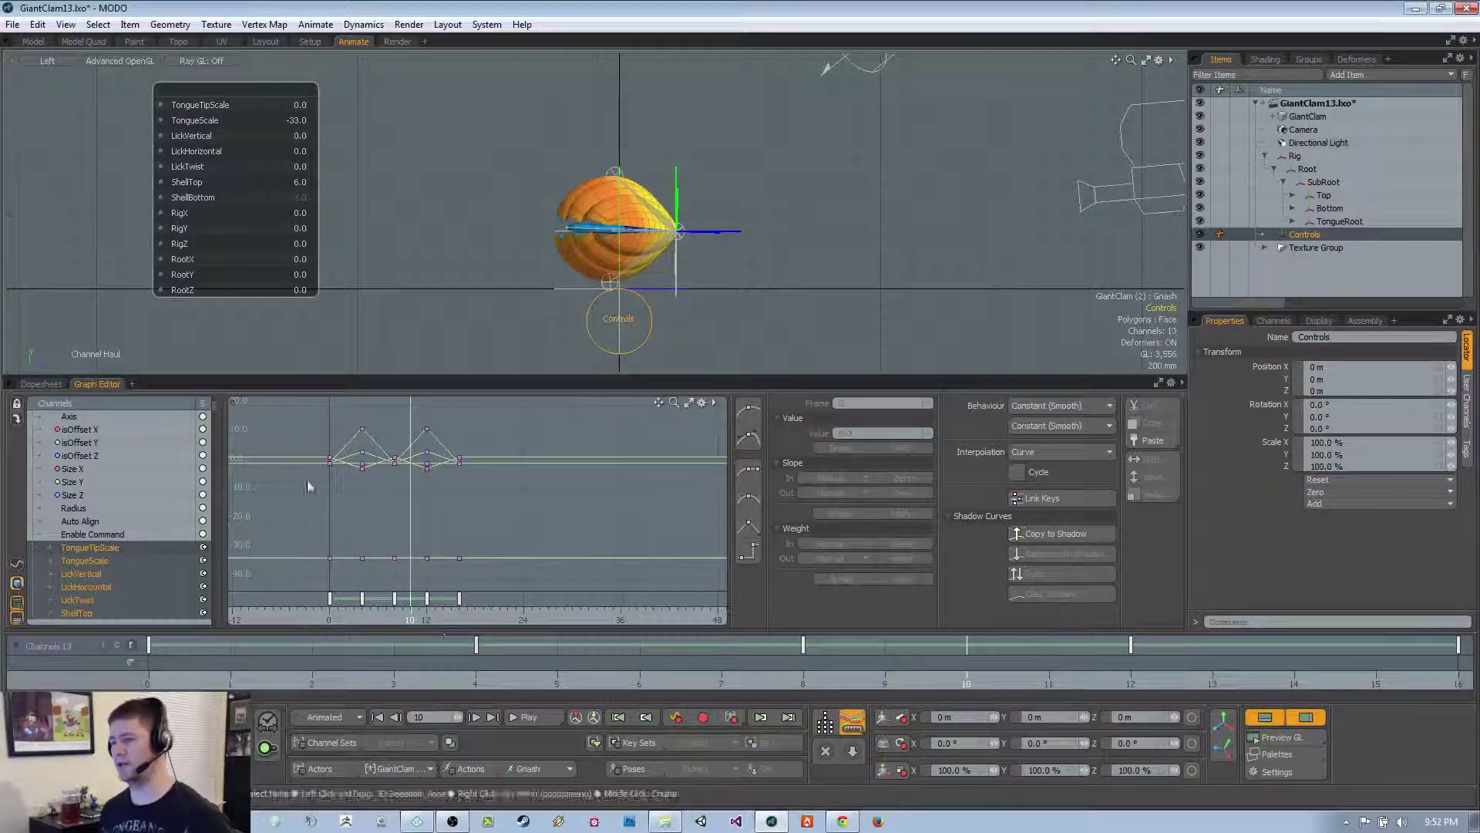
Give all keys on the Controls channels and the Root's position curves linear slopes, and play the animation
{"action": "left_click_drag", "start_coordinate": [293, 411], "coordinate": [513, 609]}
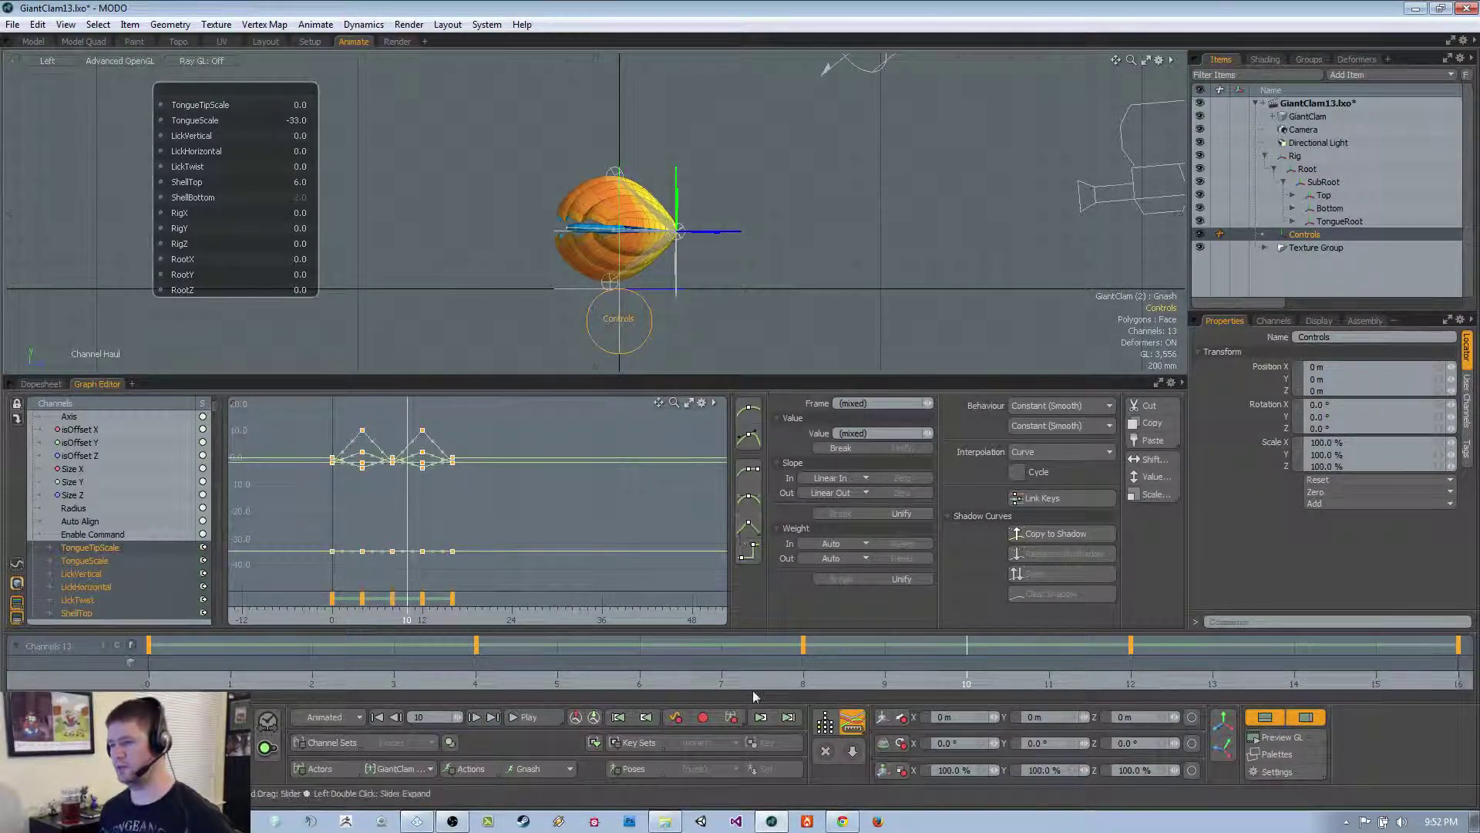
{"action": "left_click", "coordinate": [1332, 171]}
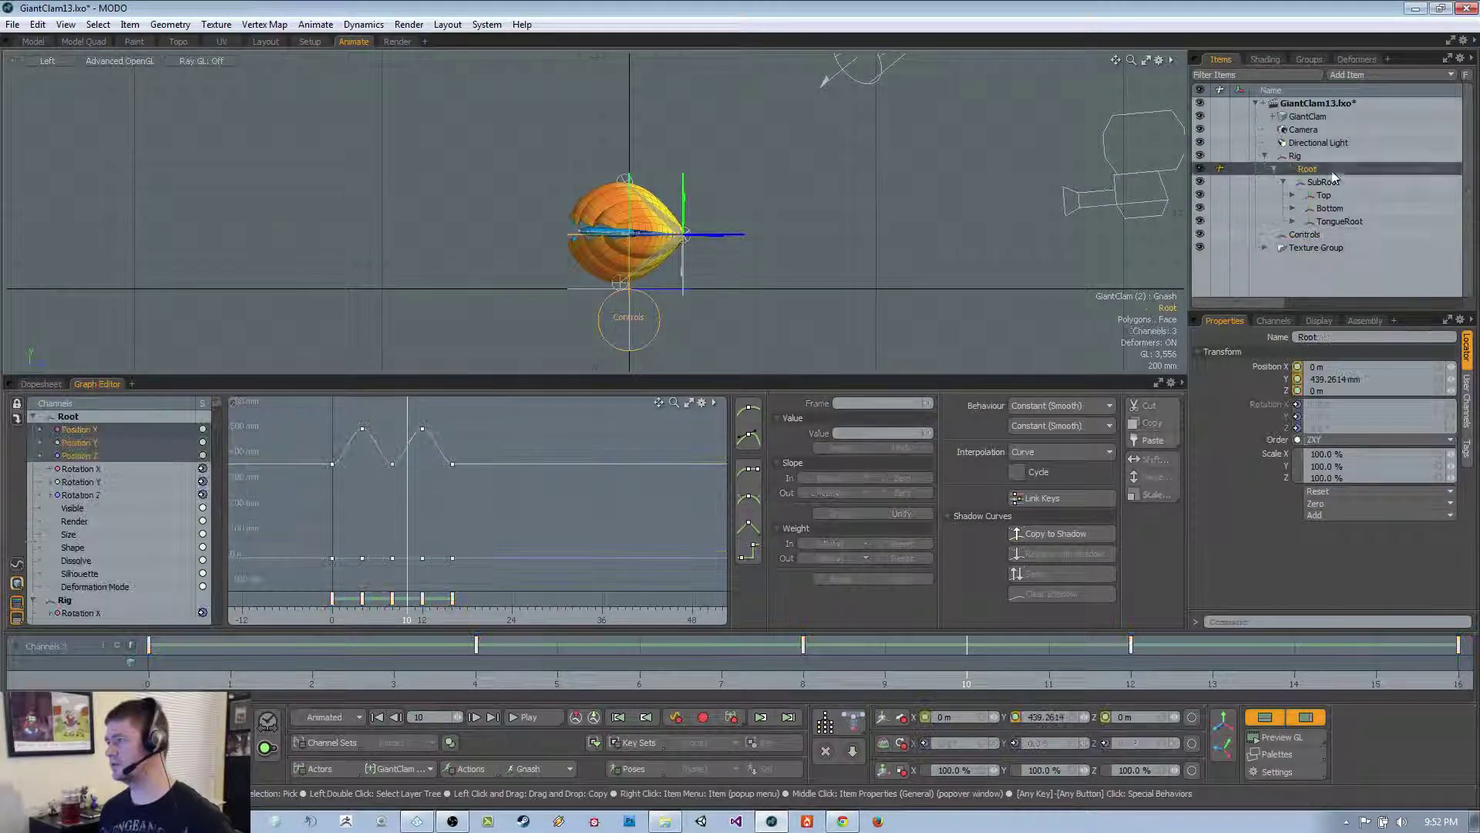
{"action": "left_click_drag", "start_coordinate": [284, 400], "coordinate": [476, 592]}
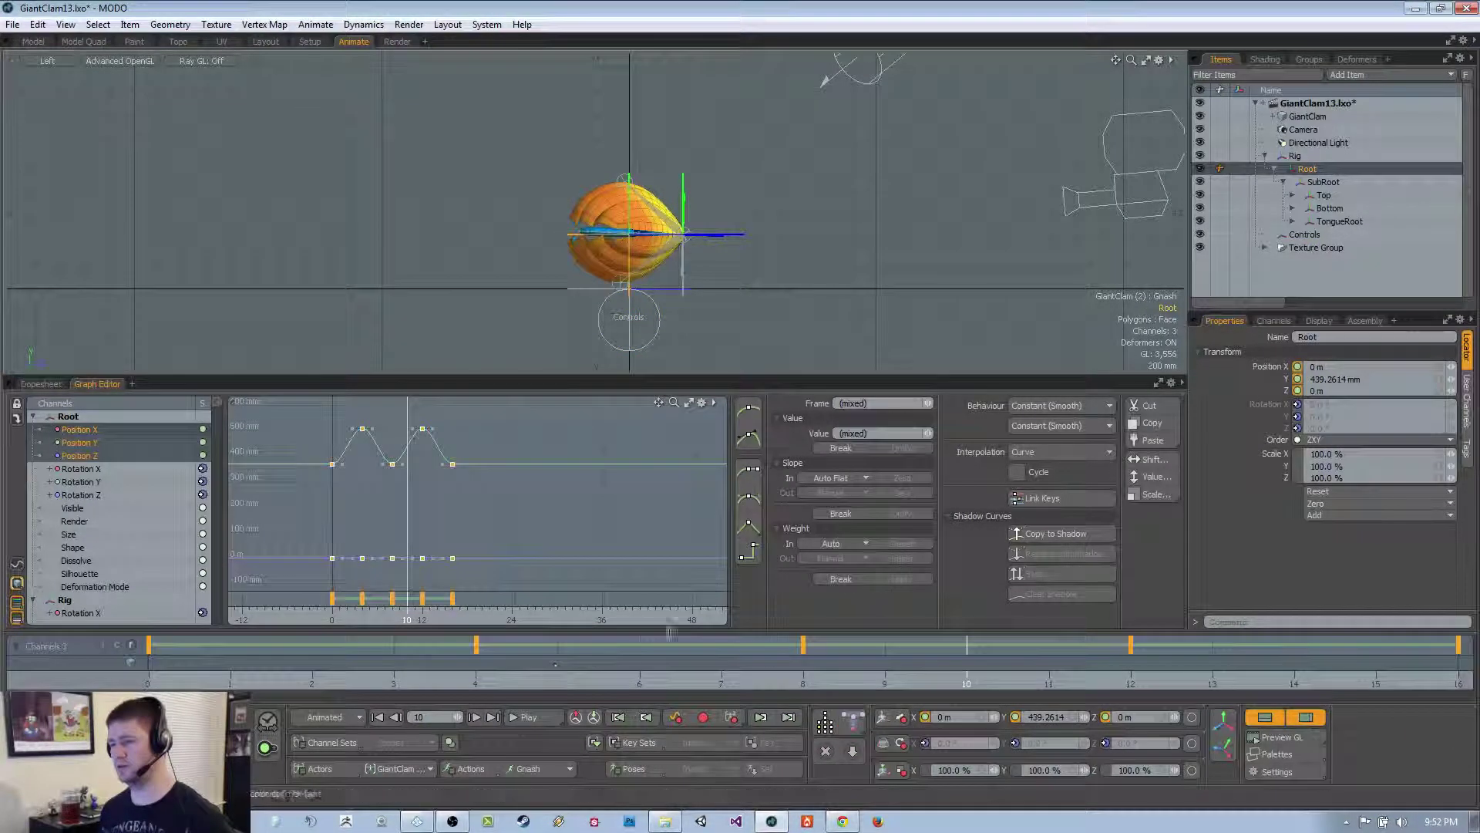
{"action": "left_click", "coordinate": [748, 525]}
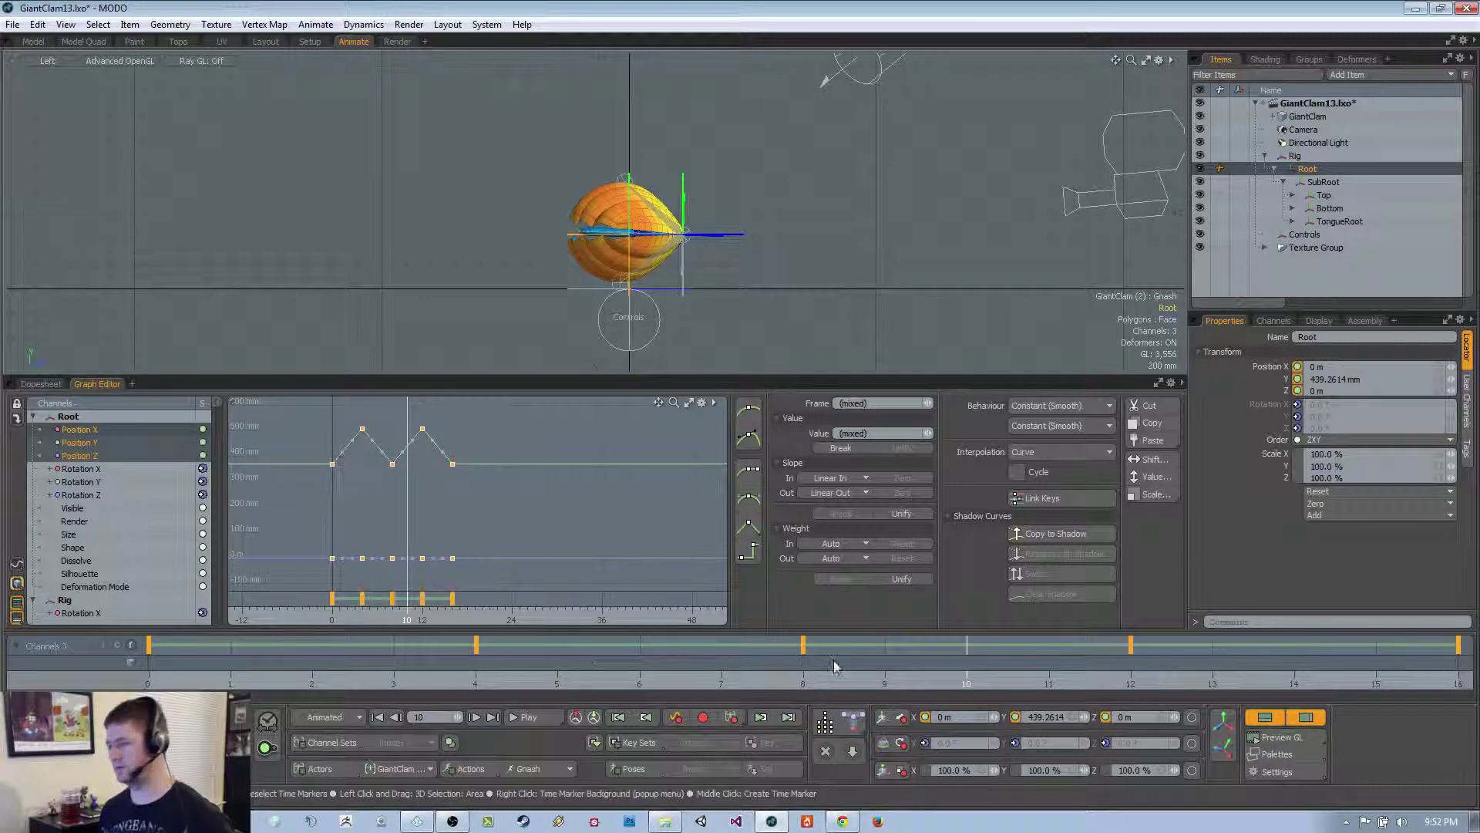
{"action": "left_click", "coordinate": [521, 721]}
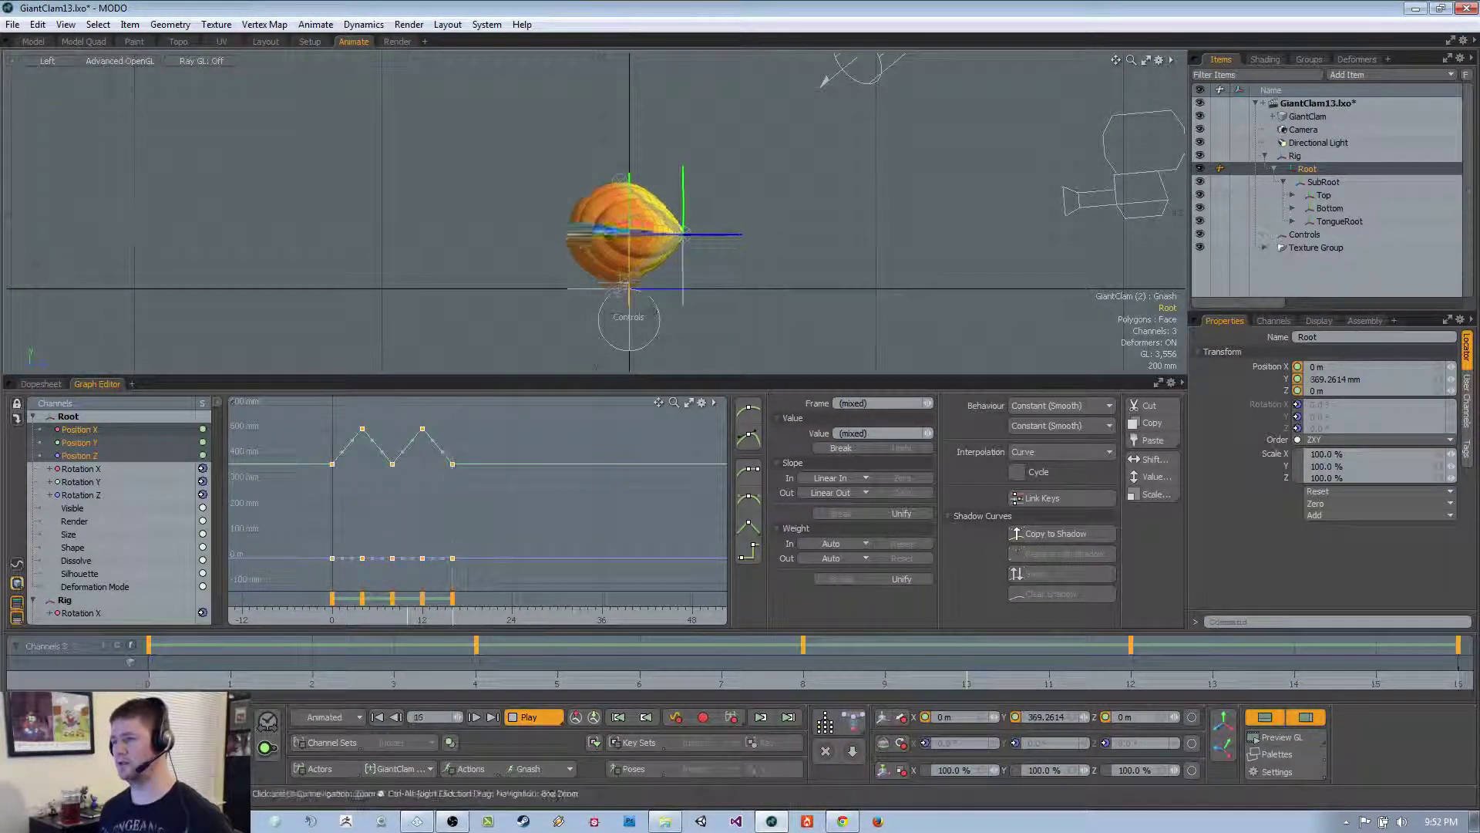
Switch the viewport to Perspective, clear the item selection, and save the scene
{"action": "key", "text": "ctrl+space"}
{"action": "left_click", "coordinate": [734, 269]}
{"action": "left_click_drag", "start_coordinate": [736, 245], "coordinate": [803, 268], "text": "alt"}
{"action": "left_click", "coordinate": [802, 268]}
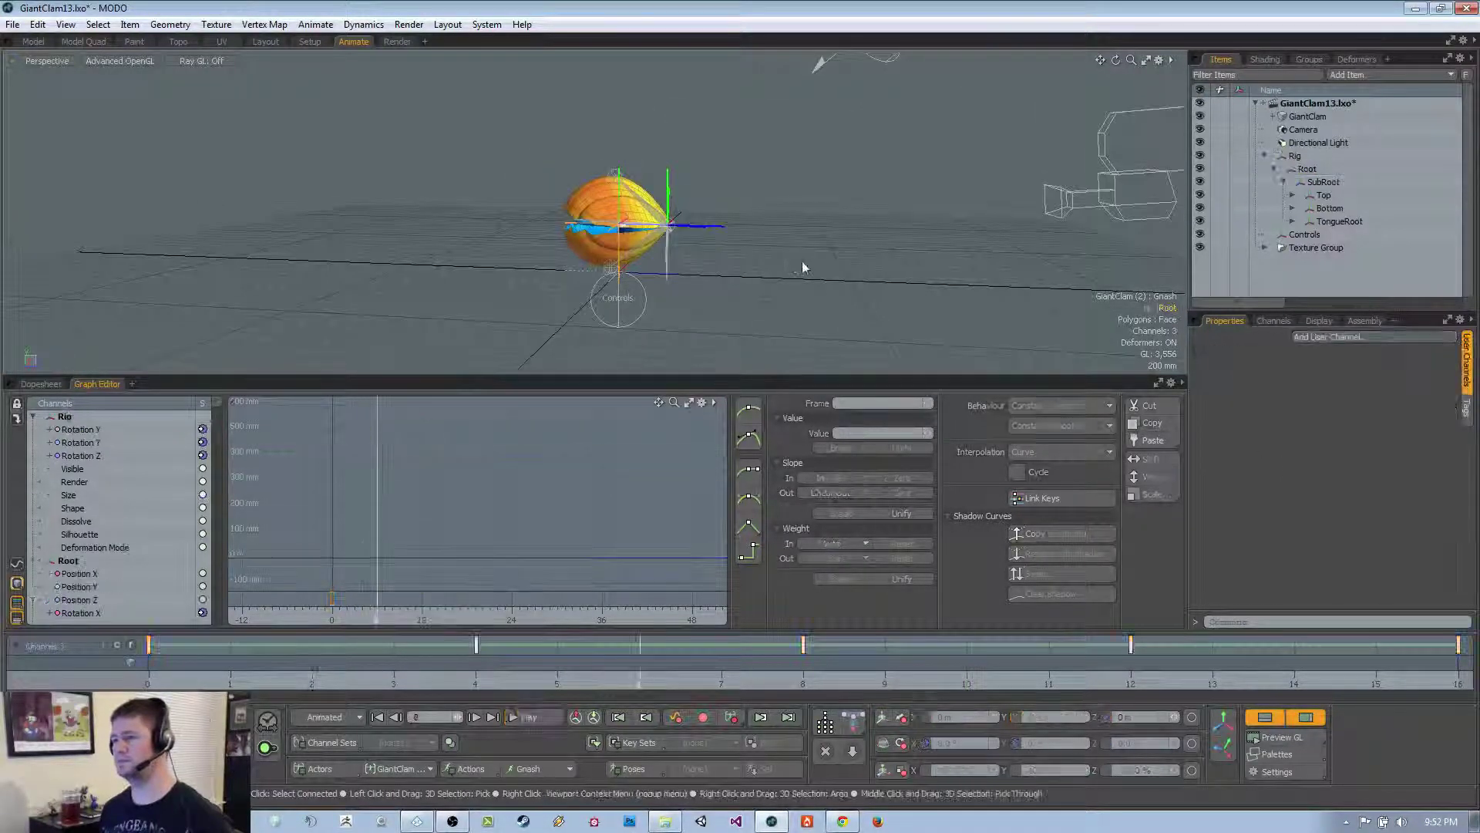
{"action": "key", "text": "ctrl+s"}
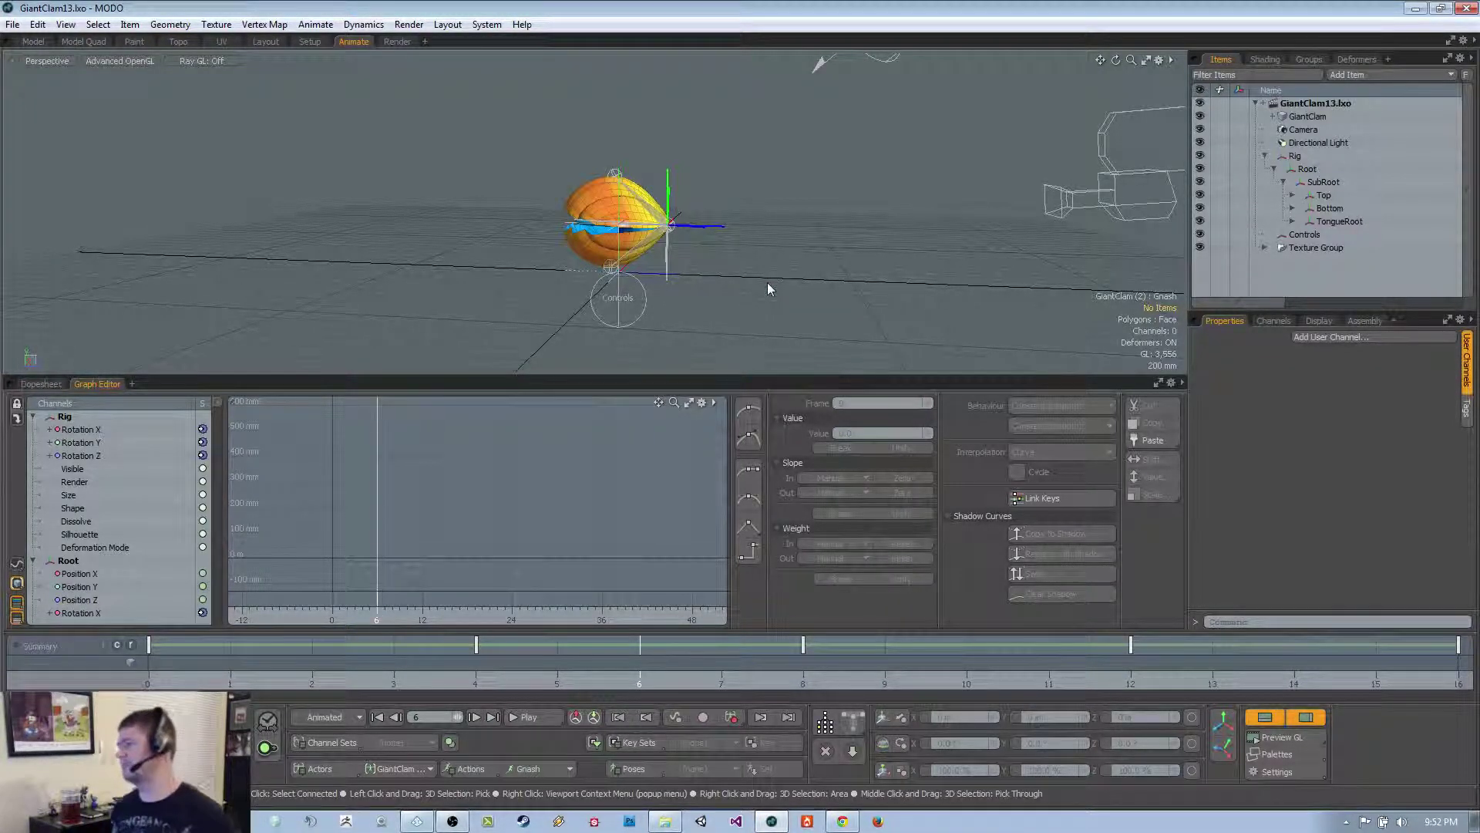
Select the Root item in the rig hierarchy to bring up its position curves
{"action": "left_click_drag", "start_coordinate": [671, 290], "coordinate": [626, 250], "text": "alt"}
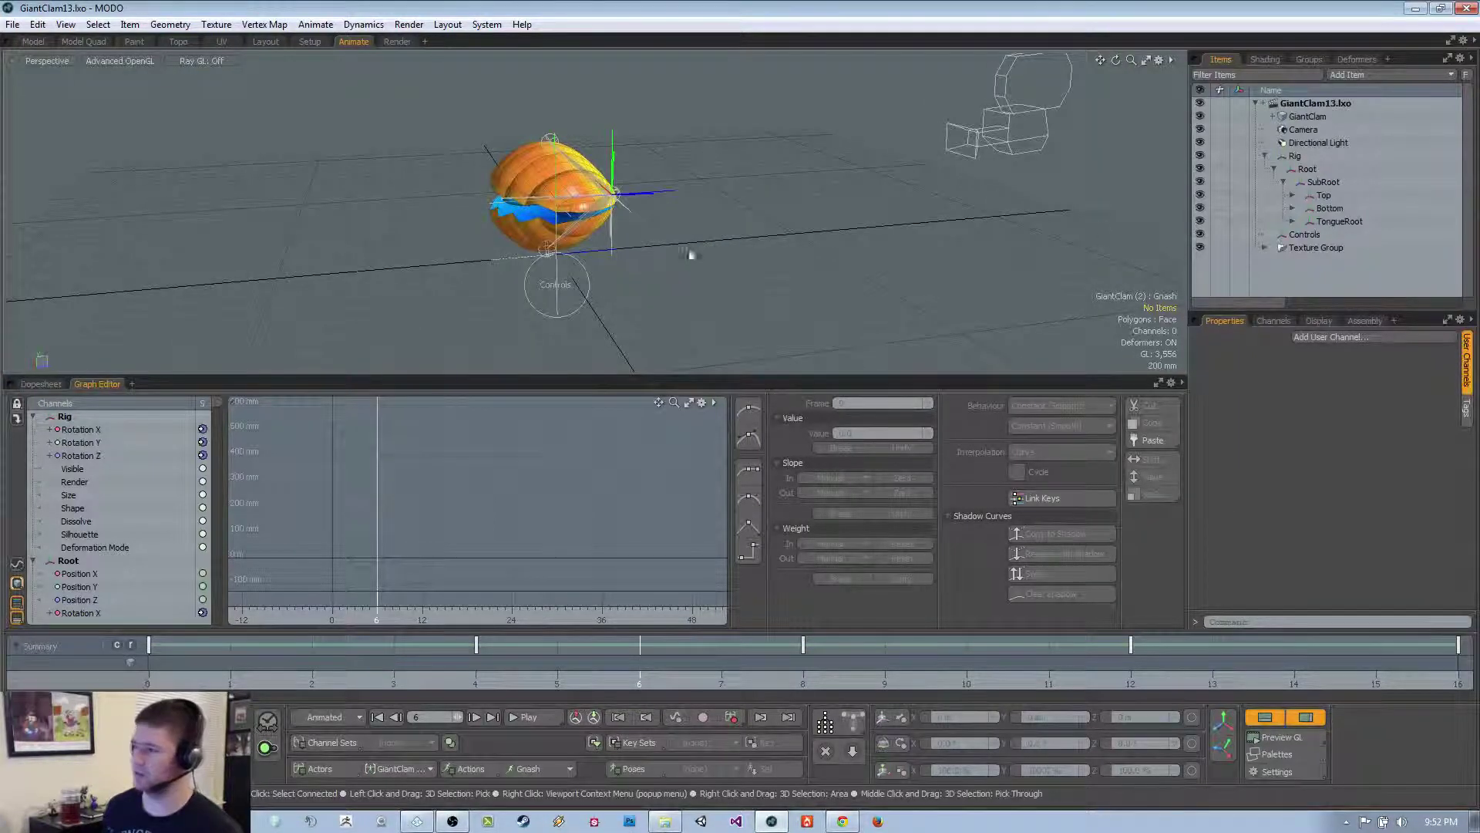
{"action": "left_click", "coordinate": [1287, 171]}
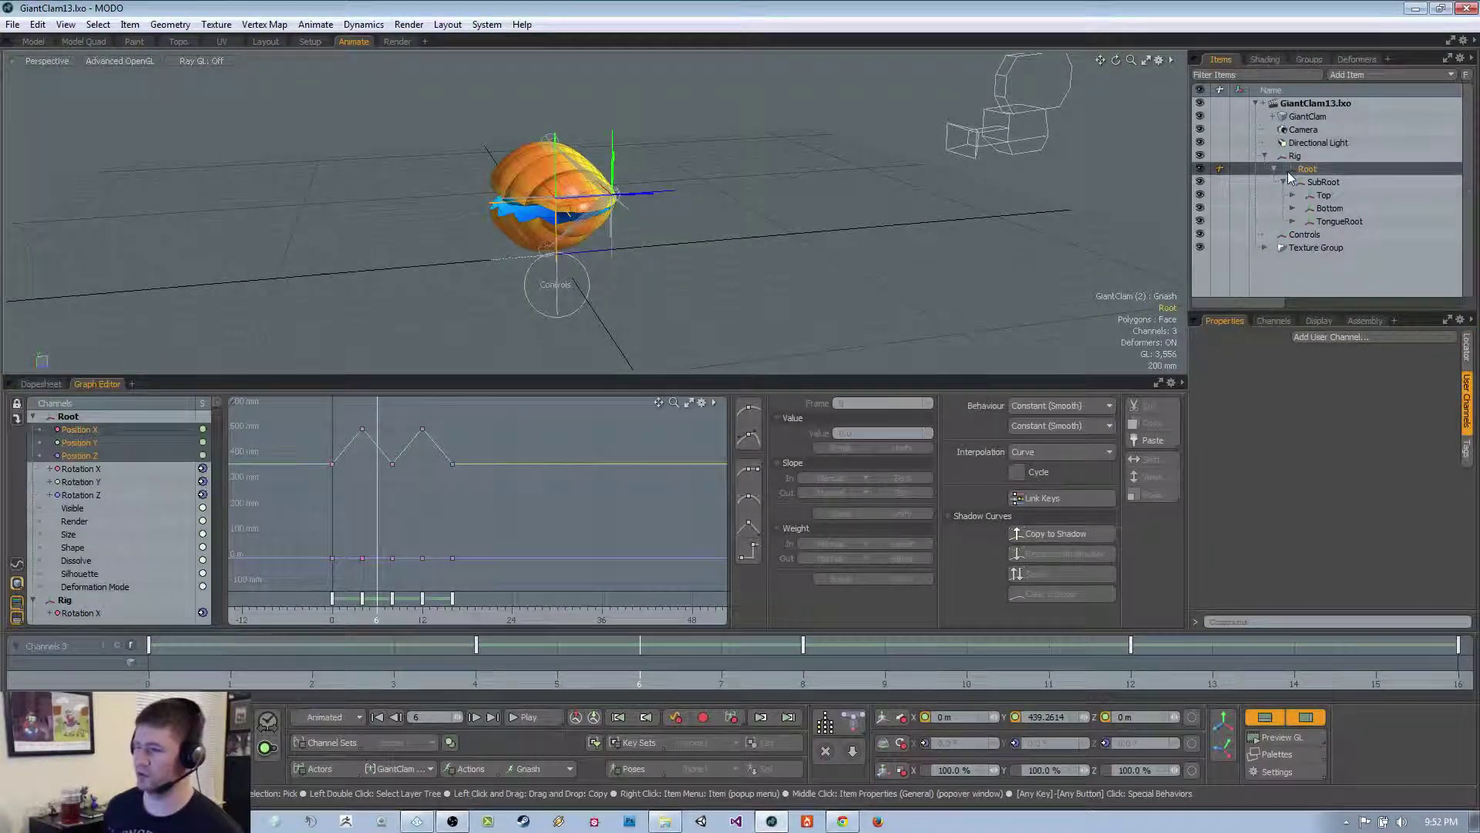